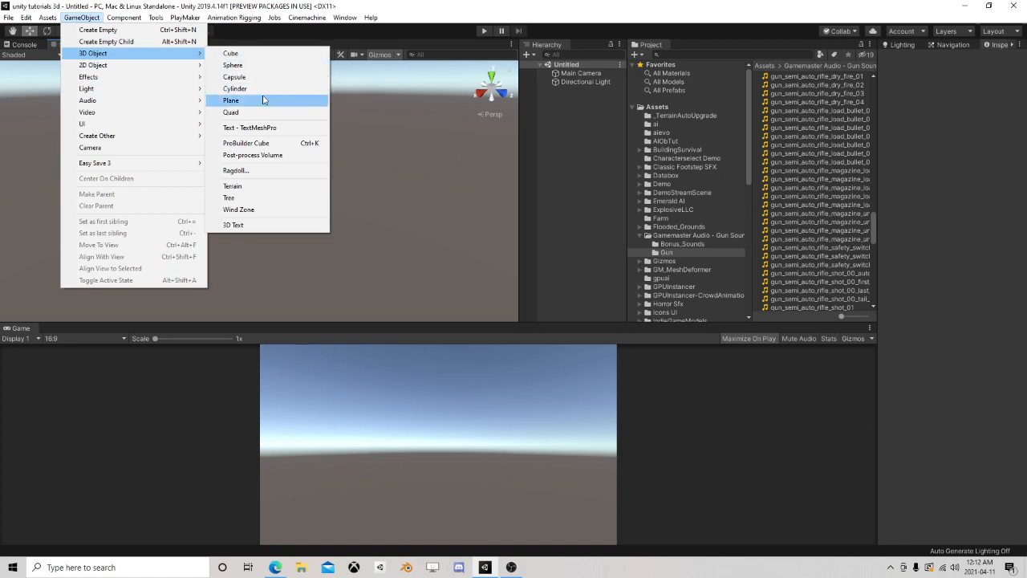
# Add a 3D terrain object to the scene and open the navigation bake settings
pyautogui.click(266, 187)
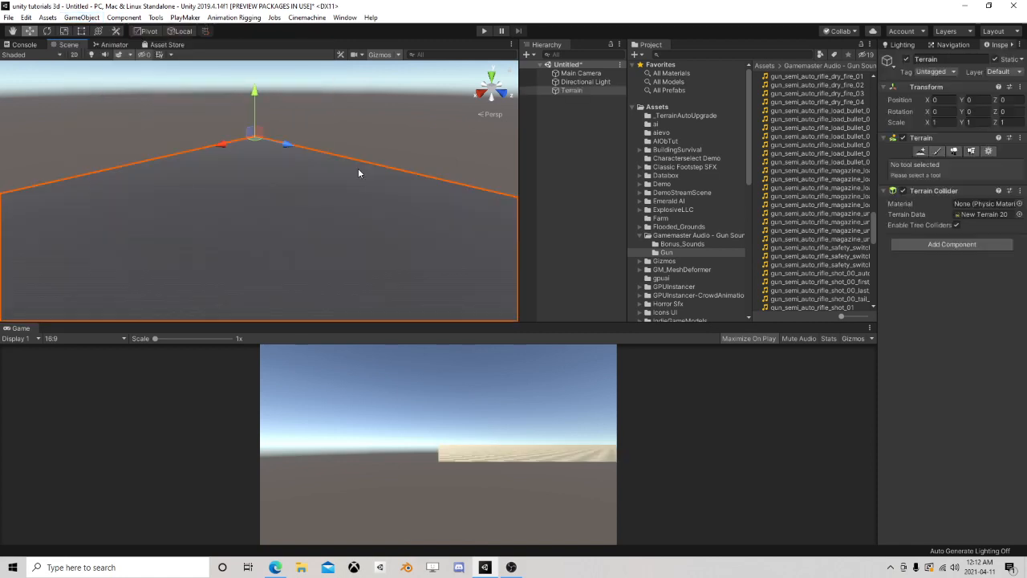
pyautogui.click(935, 44)
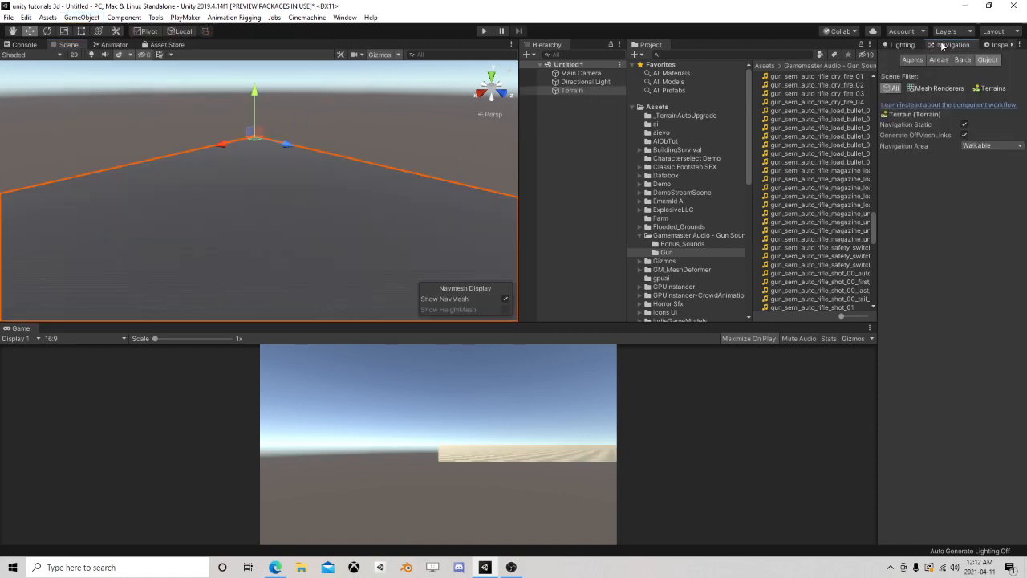
pyautogui.click(960, 61)
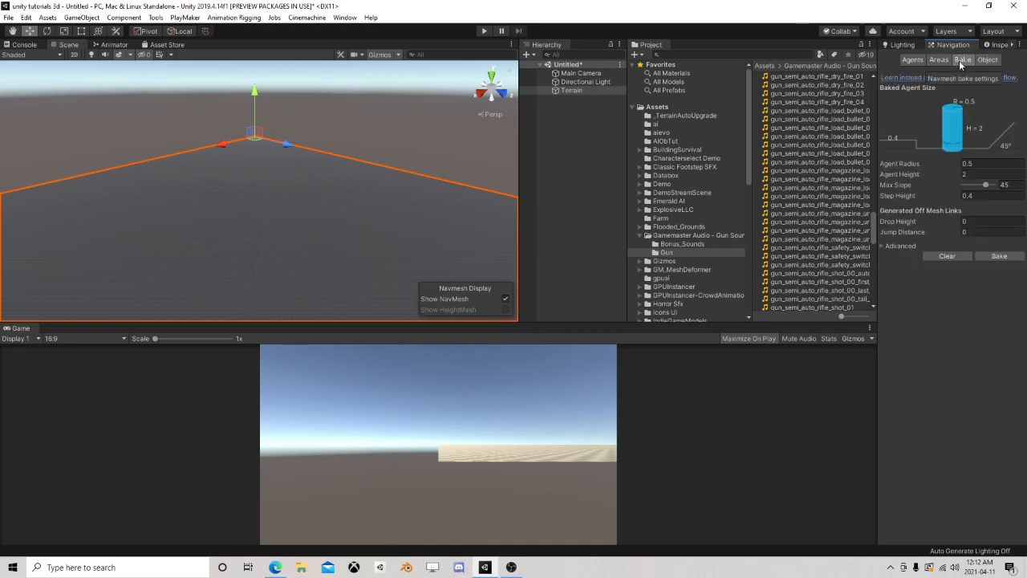
pyautogui.moveTo(112, 167); pyautogui.dragTo(351, 200, button='right')
pyautogui.moveTo(149, 232); pyautogui.dragTo(366, 178, button='middle')
pyautogui.scroll(5, 308, 203)
pyautogui.moveTo(285, 210); pyautogui.dragTo(402, 168, button='right')
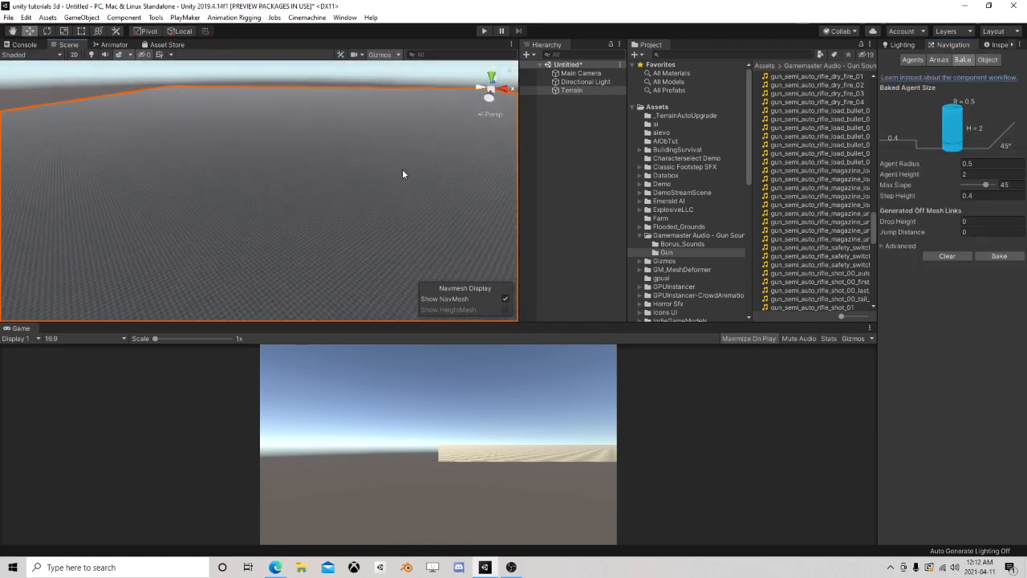
# Bake the terrain's navigation mesh, saving the scene as BasicAI
pyautogui.click(985, 256)
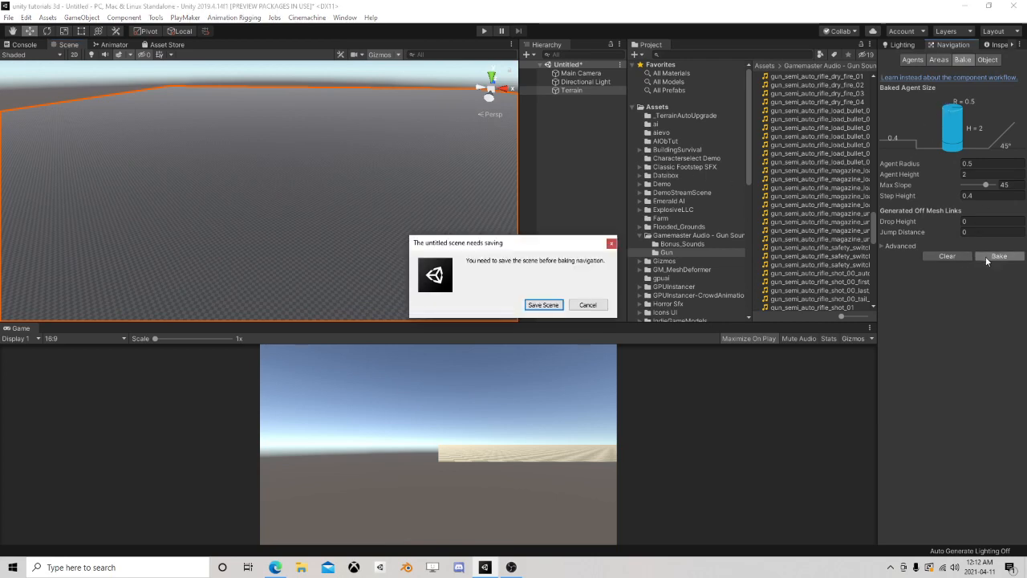
pyautogui.click(546, 307)
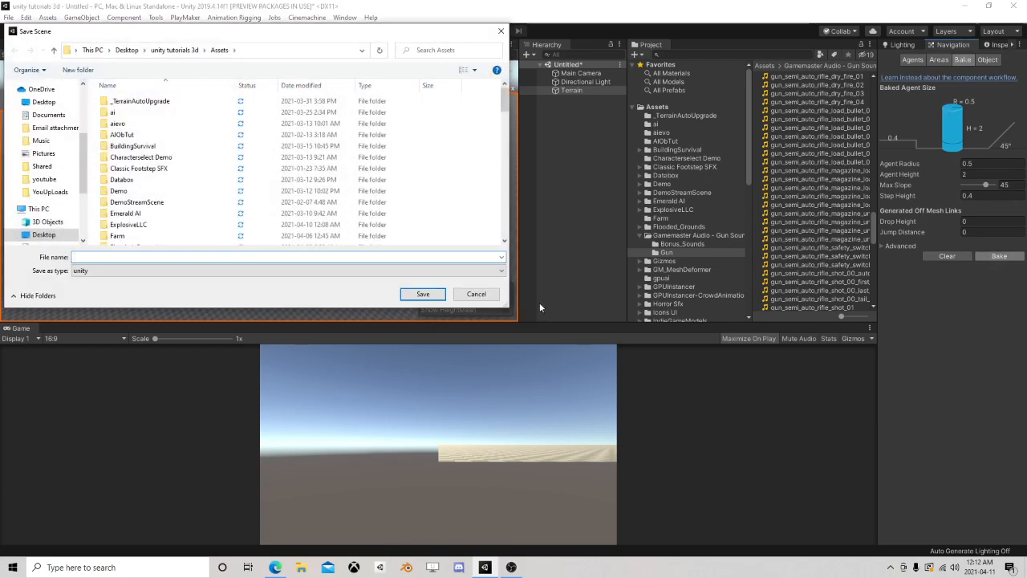
pyautogui.write('BasicAI')
pyautogui.press('Return')
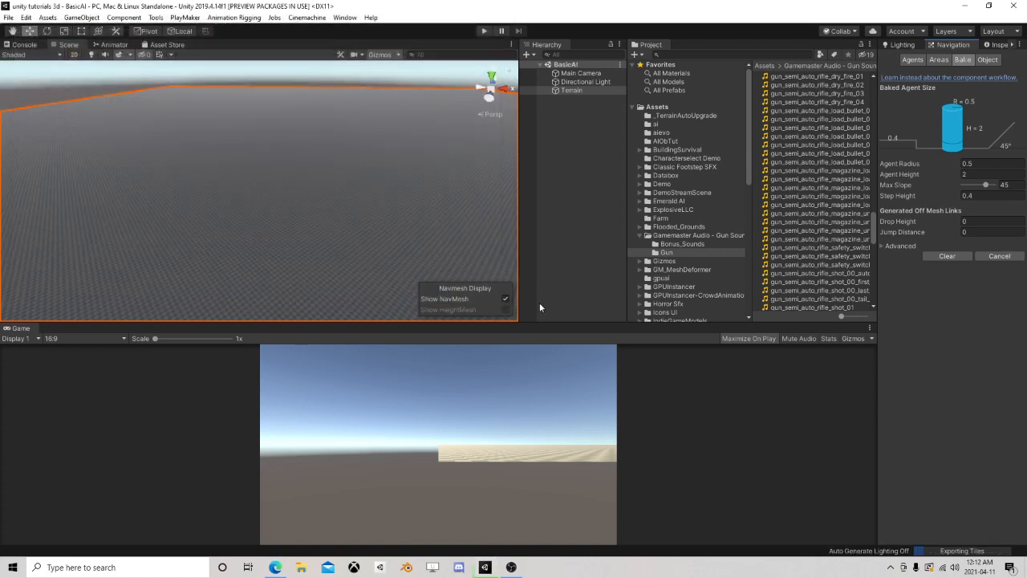
# Add a Paint Texture layer to the terrain using the Terrain_Grass_05_a grass texture
pyautogui.click(580, 90)
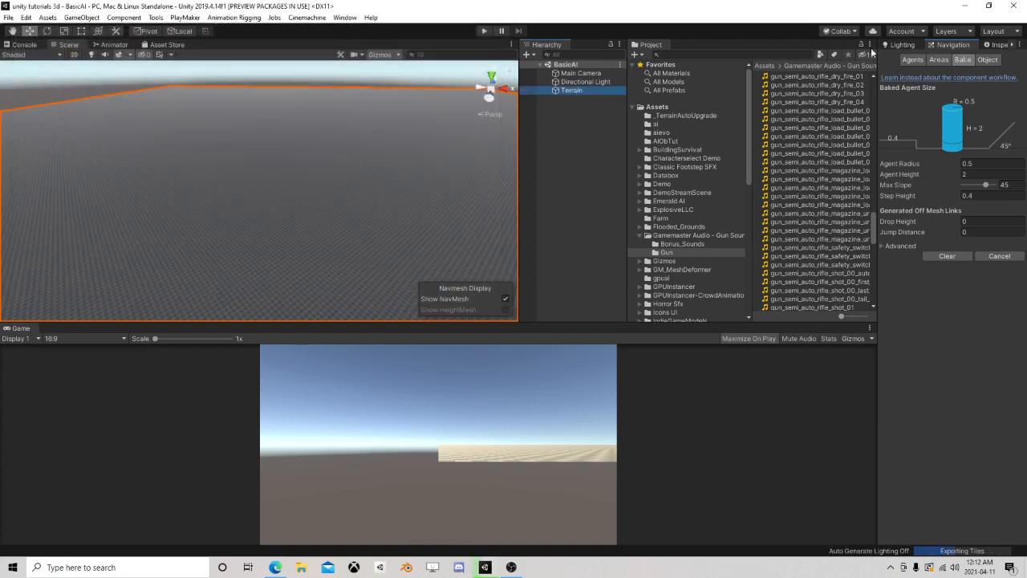
pyautogui.click(995, 45)
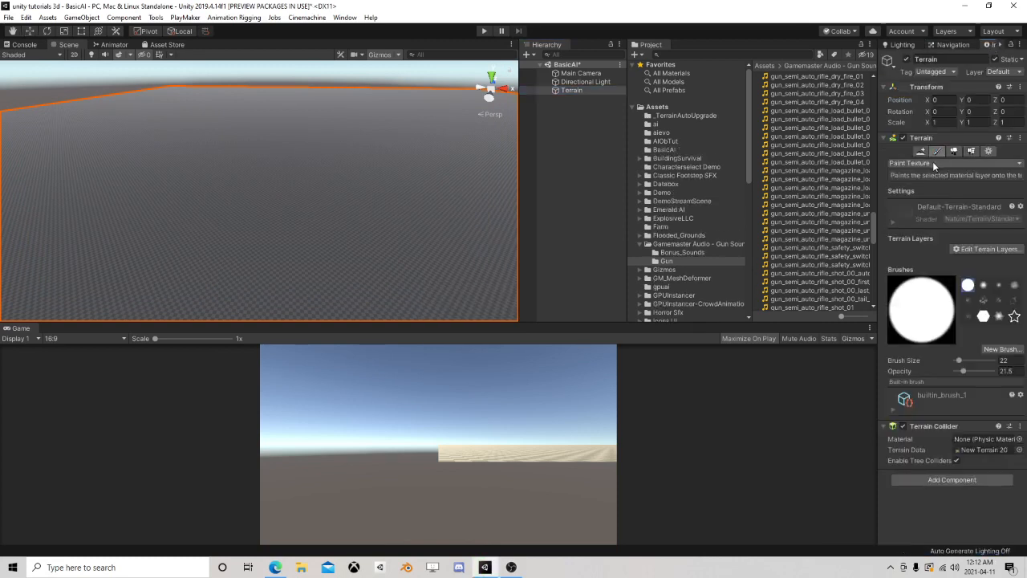
pyautogui.click(932, 163)
pyautogui.click(923, 197)
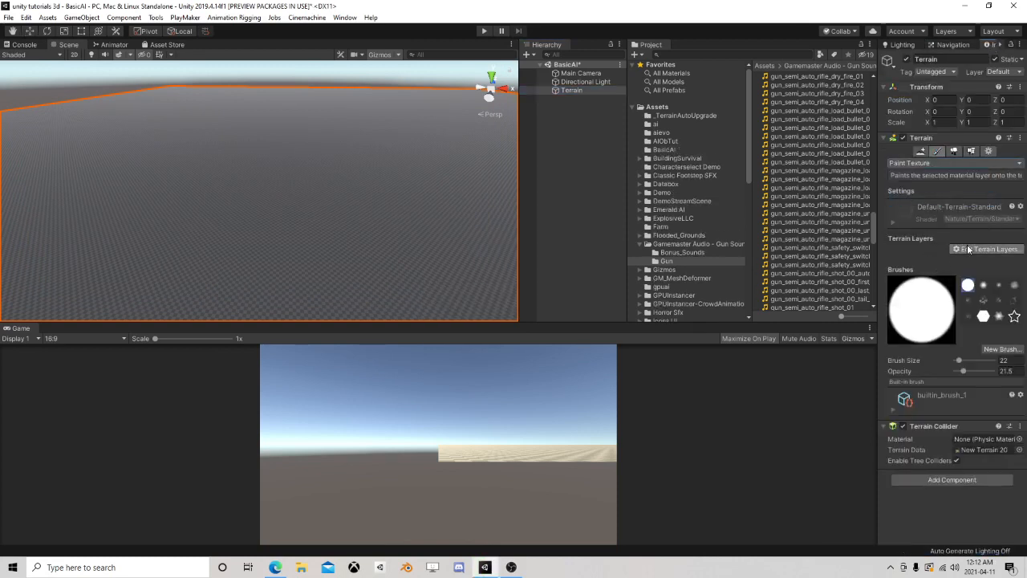
pyautogui.click(968, 249)
pyautogui.click(972, 261)
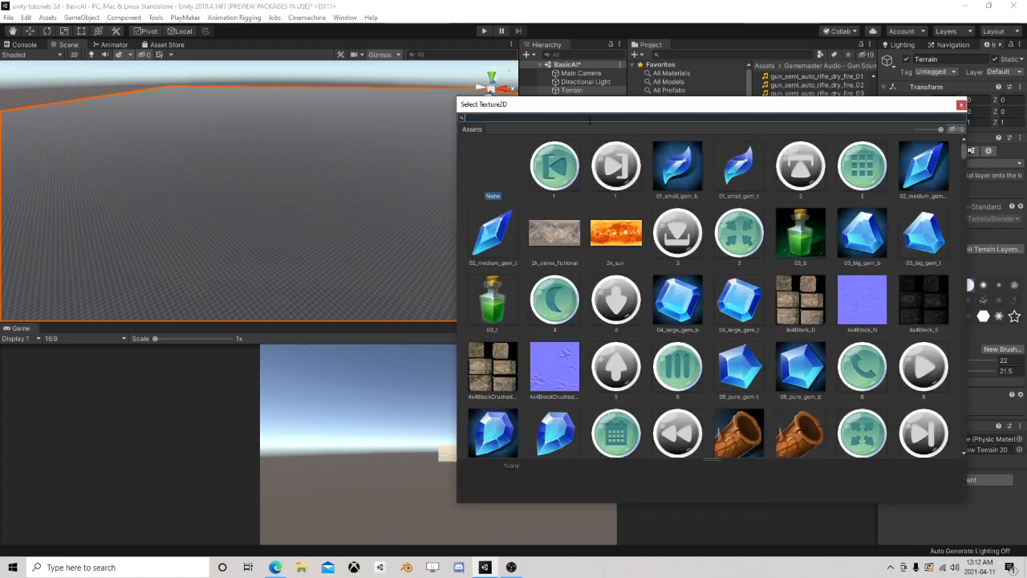
pyautogui.write('grass')
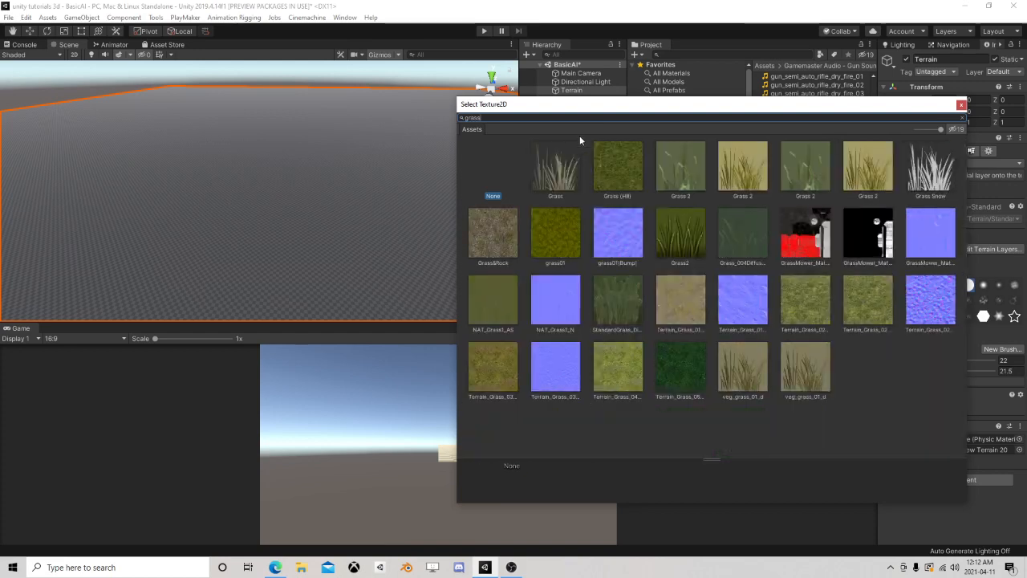
pyautogui.doubleClick(665, 360)
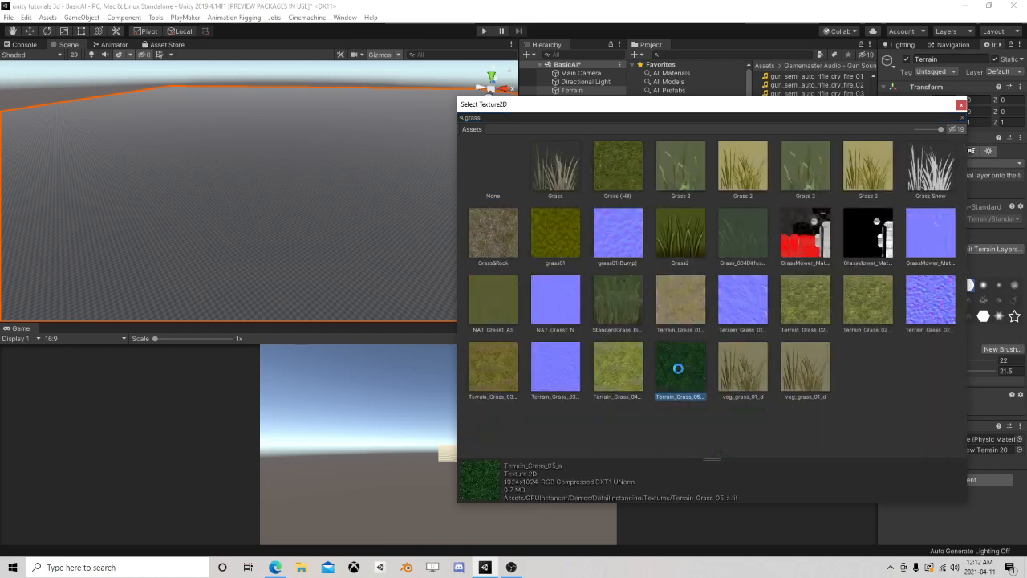
# Browse the project assets to the Characters prefabs folder of PolygonSciFiSpace
pyautogui.scroll(2, 146, 217)
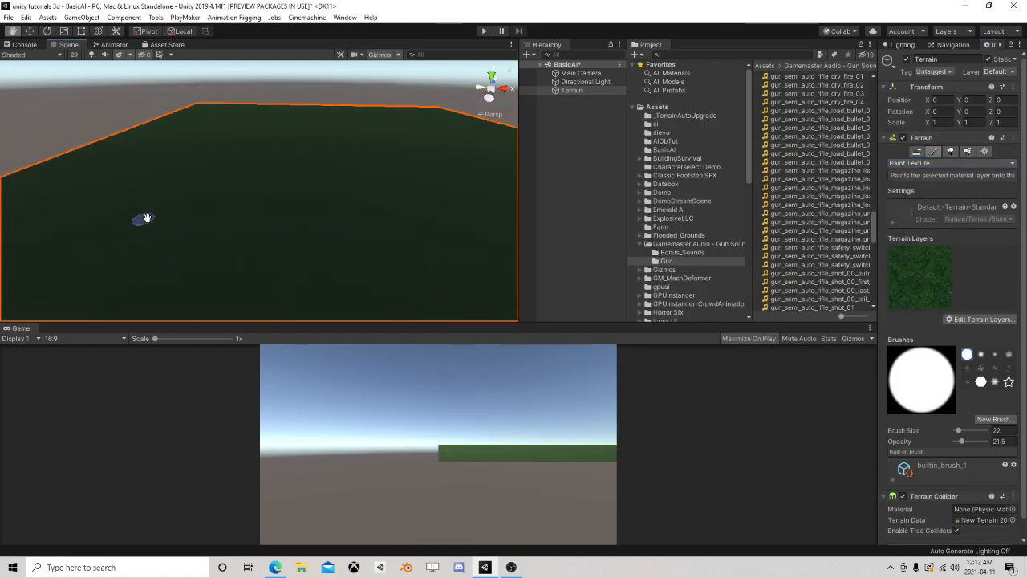
pyautogui.moveTo(147, 216)
pyautogui.mouseDown(button='middle')
pyautogui.moveTo(238, 220)
pyautogui.moveTo(213, 214)
pyautogui.mouseUp(button='middle')
pyautogui.scroll(4, 212, 217)
pyautogui.scroll(2, 213, 217)
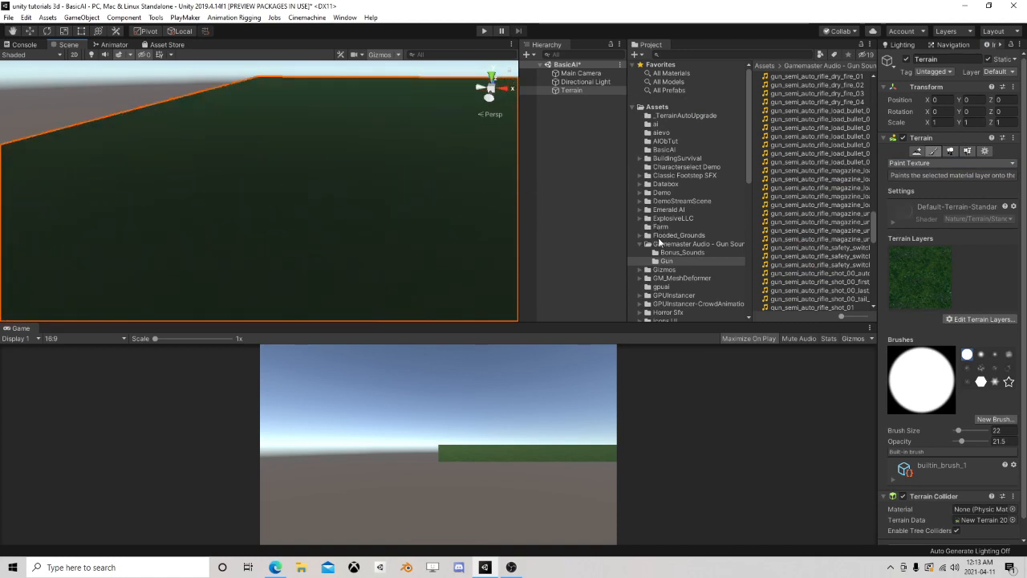
pyautogui.click(660, 236)
pyautogui.click(640, 244)
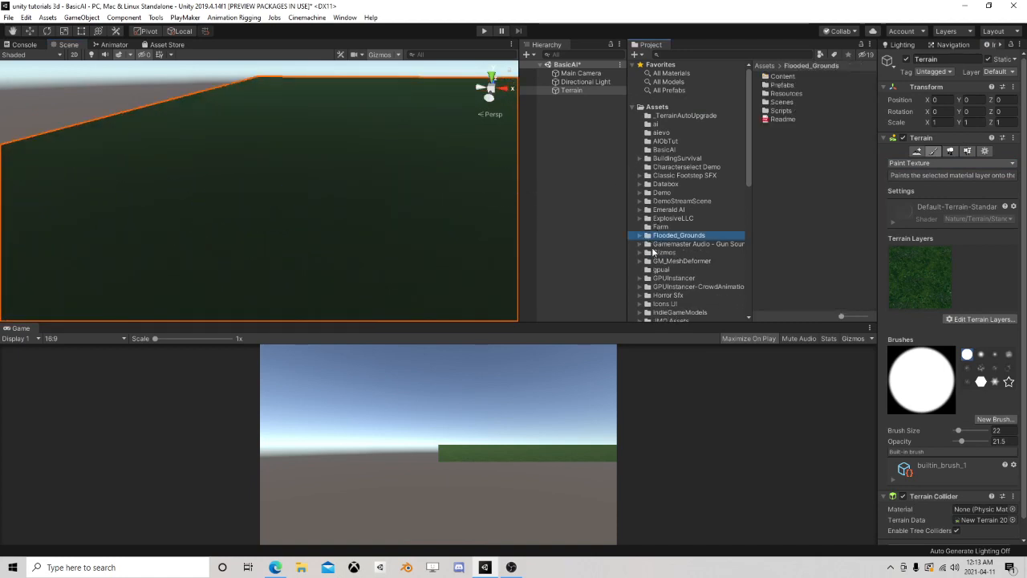
pyautogui.scroll(-9, 651, 248)
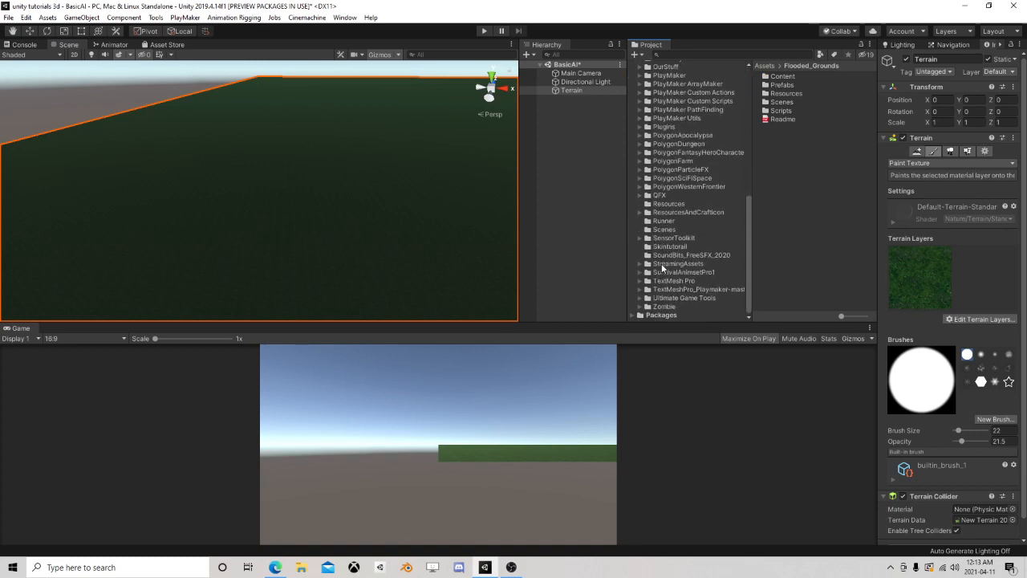
pyautogui.scroll(2, 655, 247)
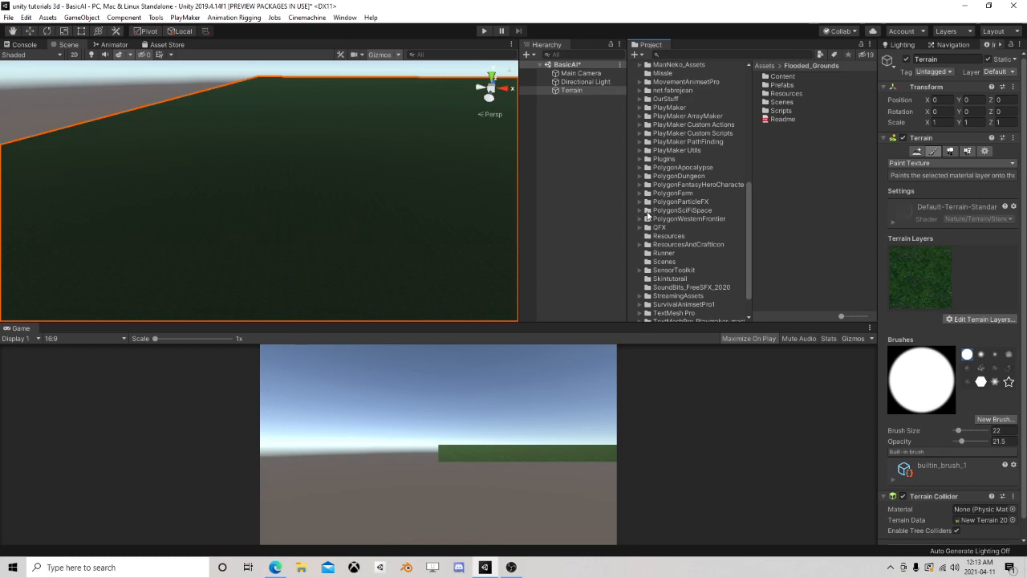
pyautogui.click(638, 211)
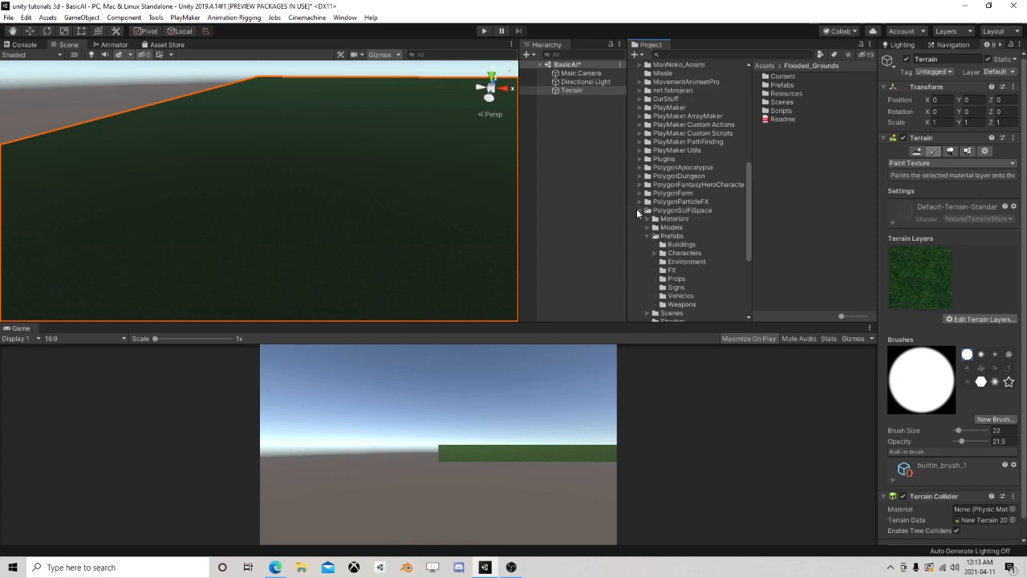
pyautogui.click(678, 253)
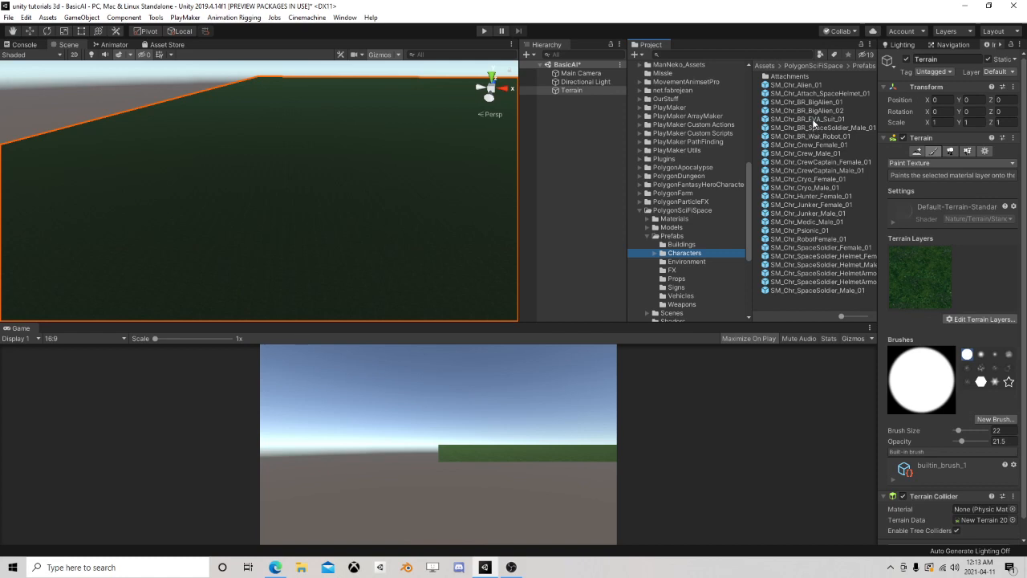
# Try a big alien character prefab on the terrain and delete it from the scene
pyautogui.moveTo(374, 217); pyautogui.dragTo(324, 222)
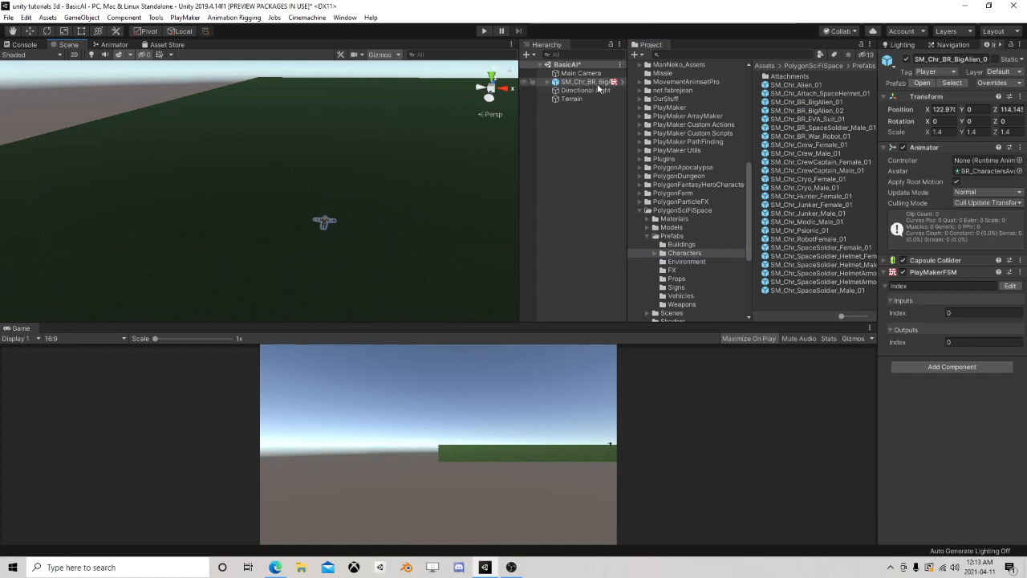
pyautogui.click(596, 90)
pyautogui.click(594, 84)
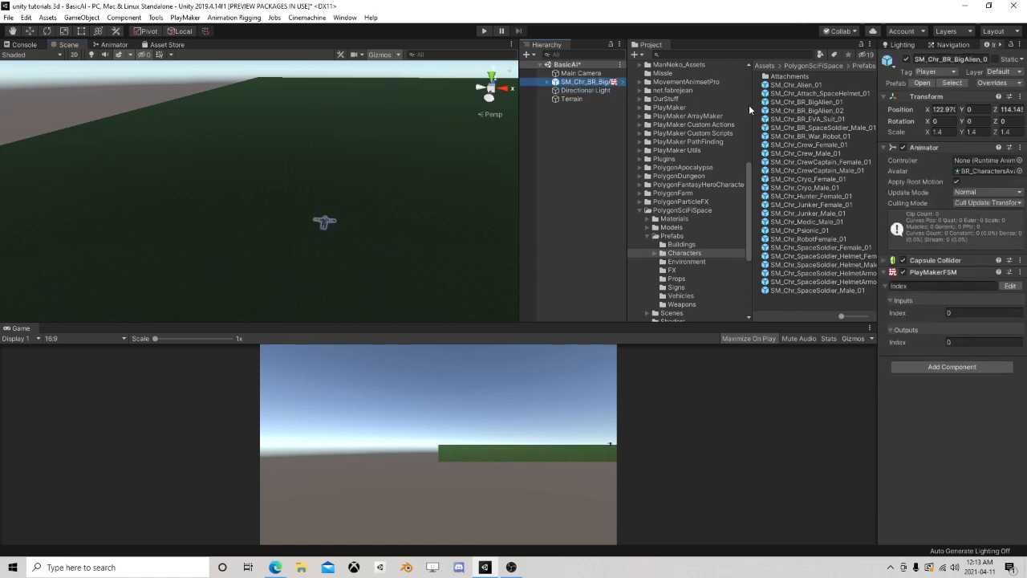
pyautogui.press('Delete')
# Try several more sci-fi character prefabs on the terrain, including SM_Chr_Crew_Male_01 and SM_Chr_Cryo_Female_01, deleting each one
pyautogui.moveTo(817, 122); pyautogui.dragTo(403, 221)
pyautogui.press('Delete')
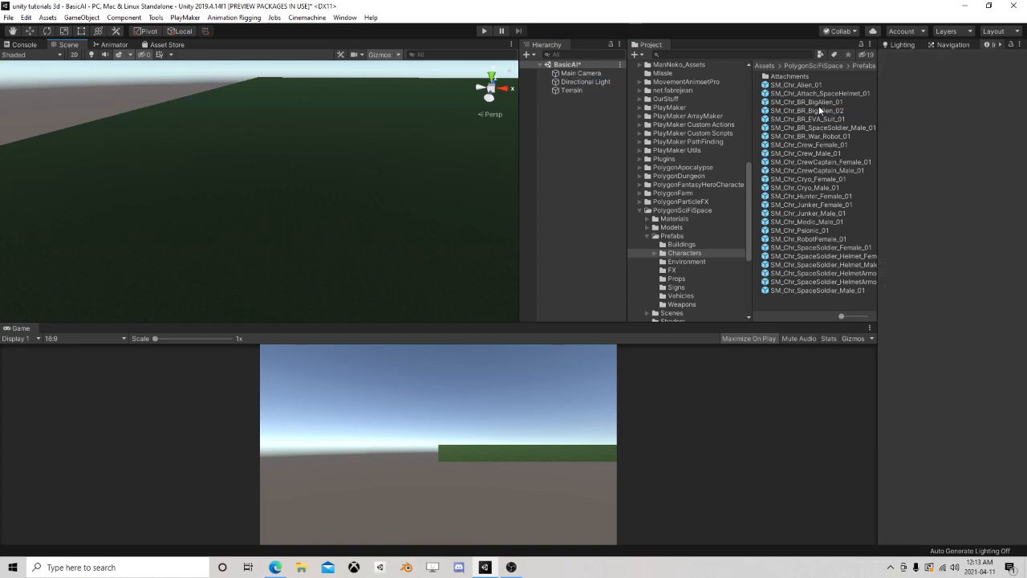
pyautogui.moveTo(819, 109); pyautogui.dragTo(382, 221)
pyautogui.press('Delete')
pyautogui.moveTo(805, 153); pyautogui.dragTo(376, 235)
pyautogui.press('Delete')
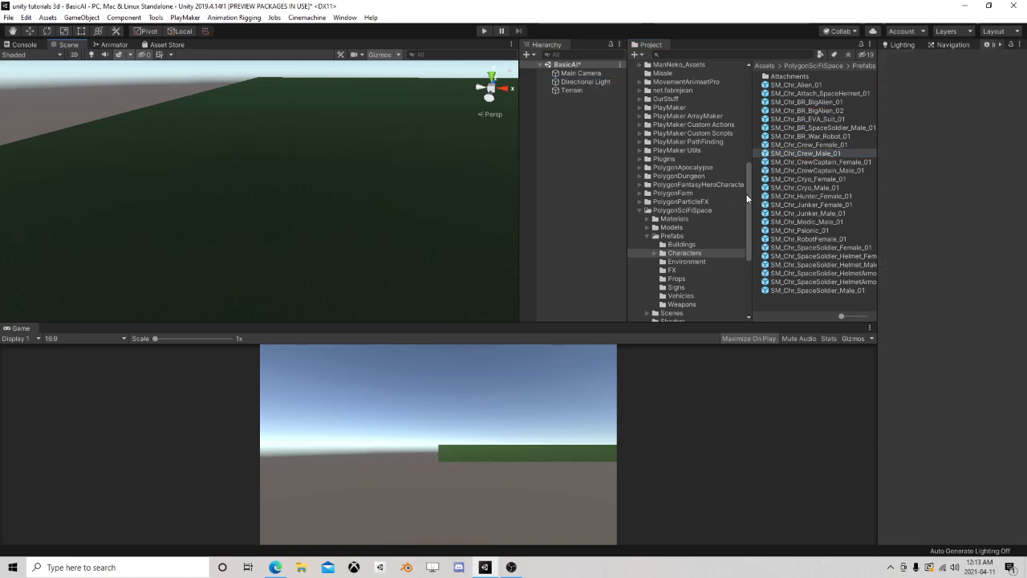
pyautogui.moveTo(805, 179); pyautogui.dragTo(391, 248)
pyautogui.press('Delete')
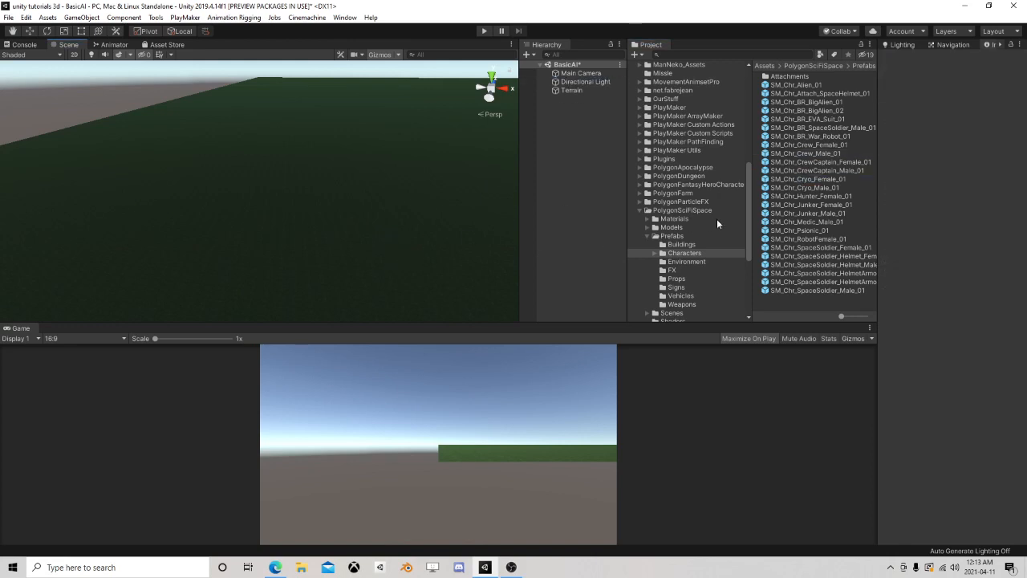
# Try SM_Chr_Junker_Female_01, SM_Chr_Psionic_01 and SM_Chr_SpaceSoldier_Female_01 on the terrain, deleting each one
pyautogui.moveTo(810, 205); pyautogui.dragTo(319, 255)
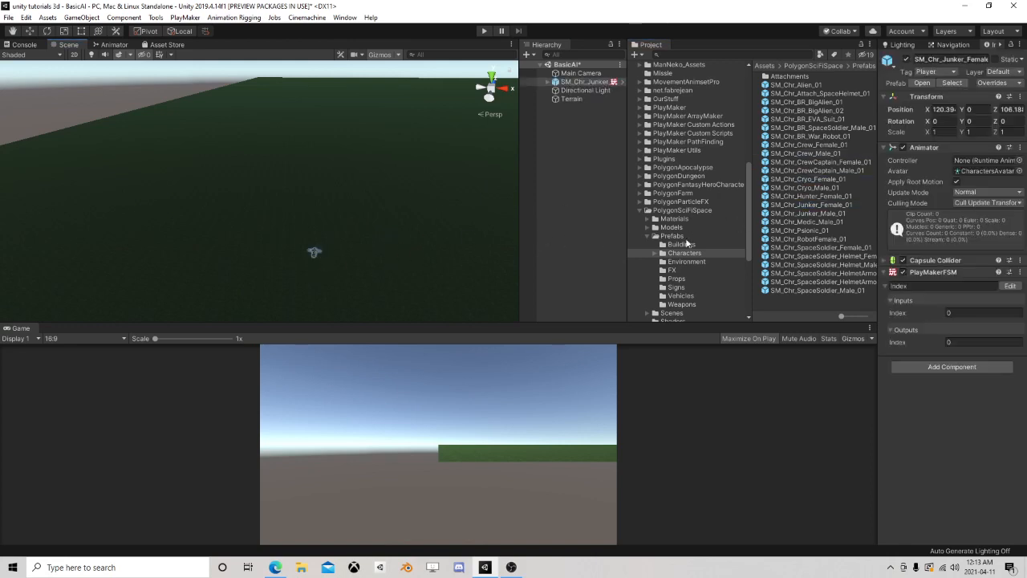
pyautogui.press('Delete')
pyautogui.moveTo(801, 231); pyautogui.dragTo(362, 269)
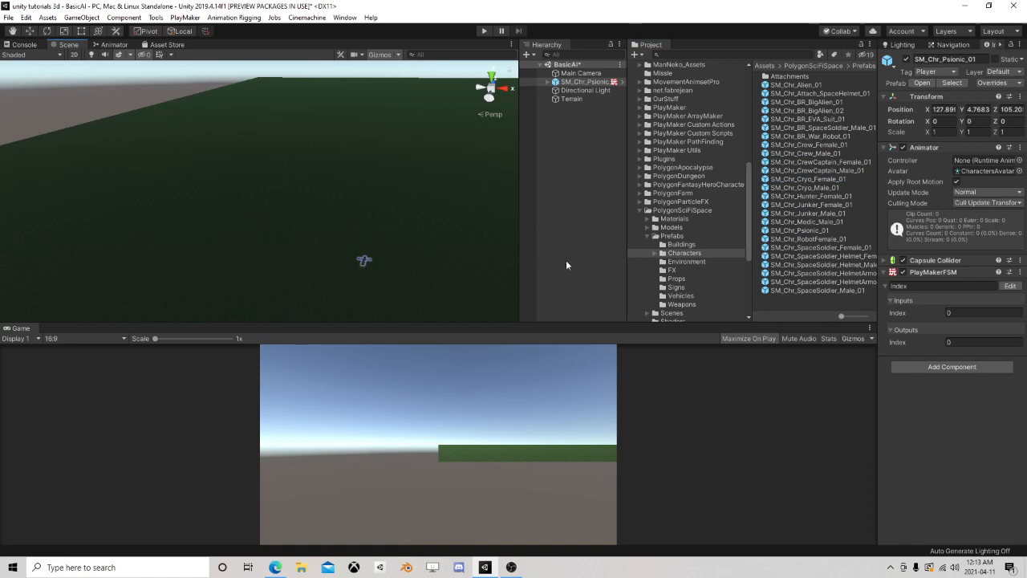
pyautogui.press('Delete')
pyautogui.moveTo(810, 247); pyautogui.dragTo(391, 241)
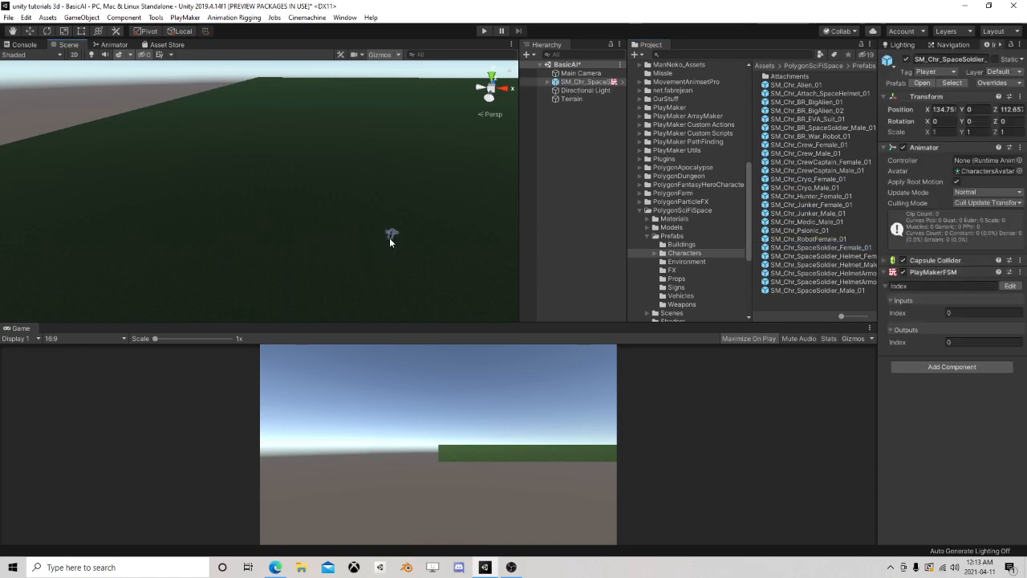
pyautogui.press('Delete')
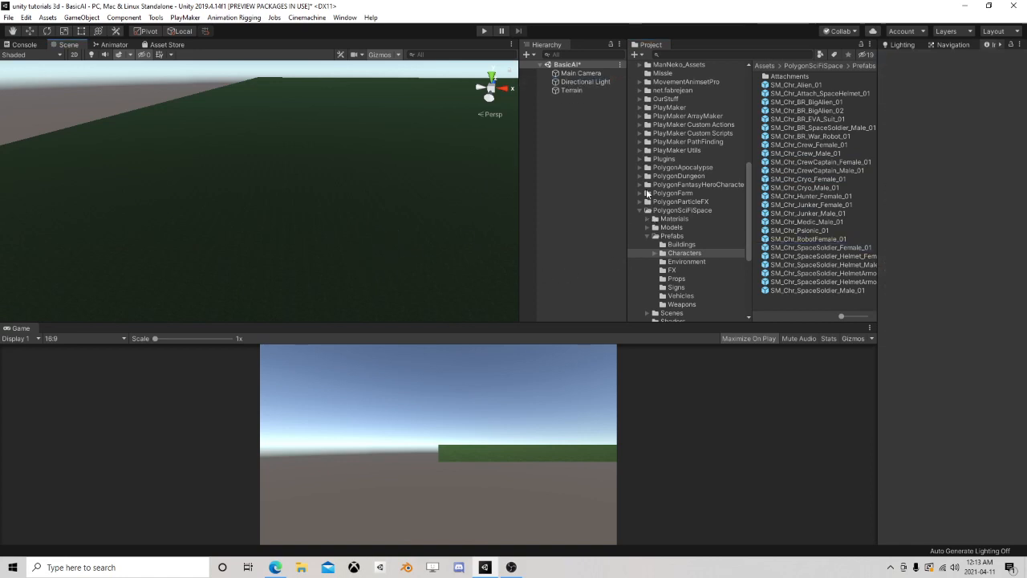
# Place the Character_Skeleton_Soldier_01 prefab from PolygonDungeon's Characters folder on the terrain
pyautogui.click(640, 176)
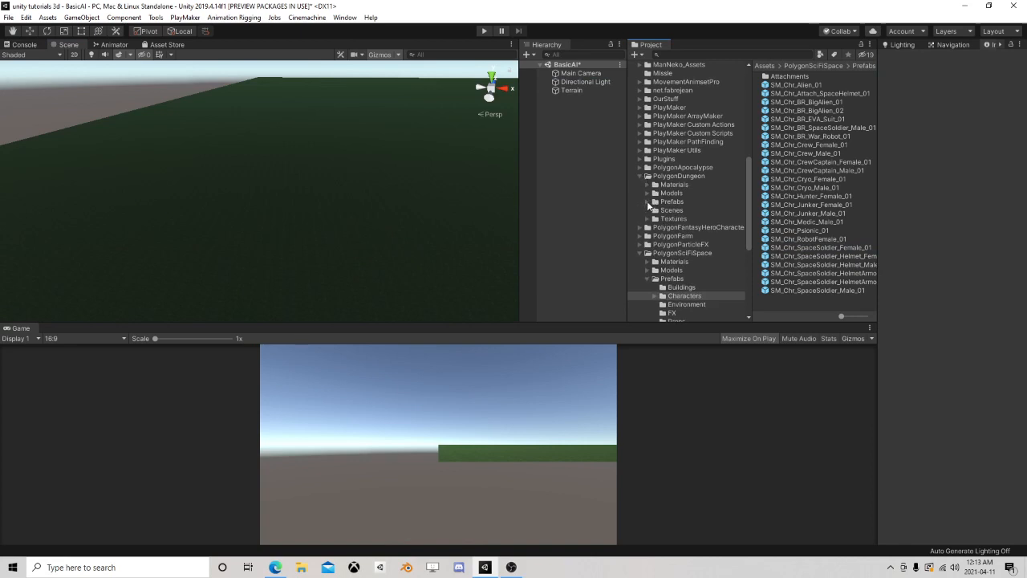
pyautogui.click(647, 202)
pyautogui.click(669, 211)
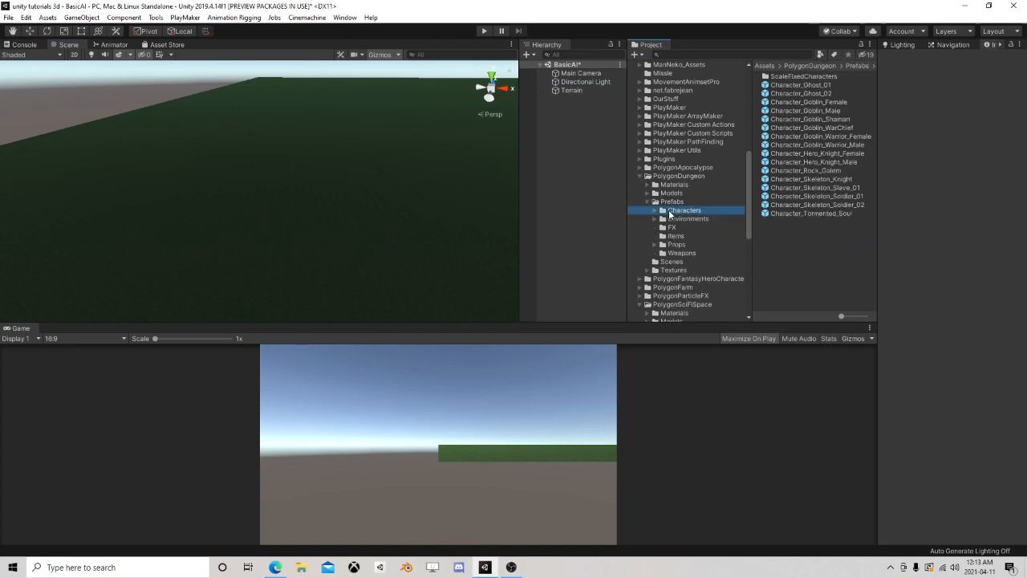
pyautogui.moveTo(817, 195); pyautogui.dragTo(279, 248)
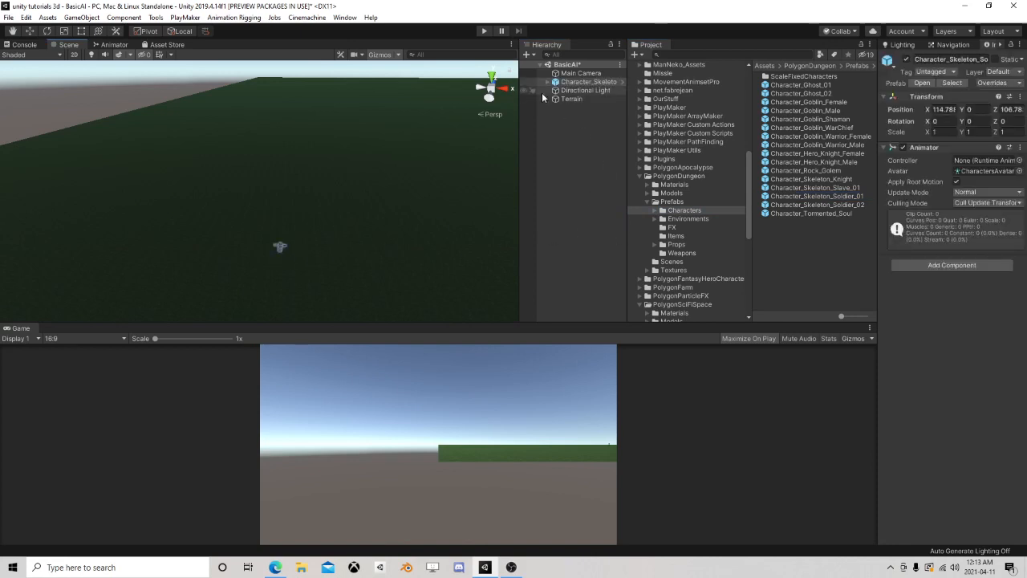
# Frame the skeleton soldier in the scene and examine the model from behind and from the front
pyautogui.click(588, 82)
pyautogui.press('f')
pyautogui.scroll(4, 342, 170)
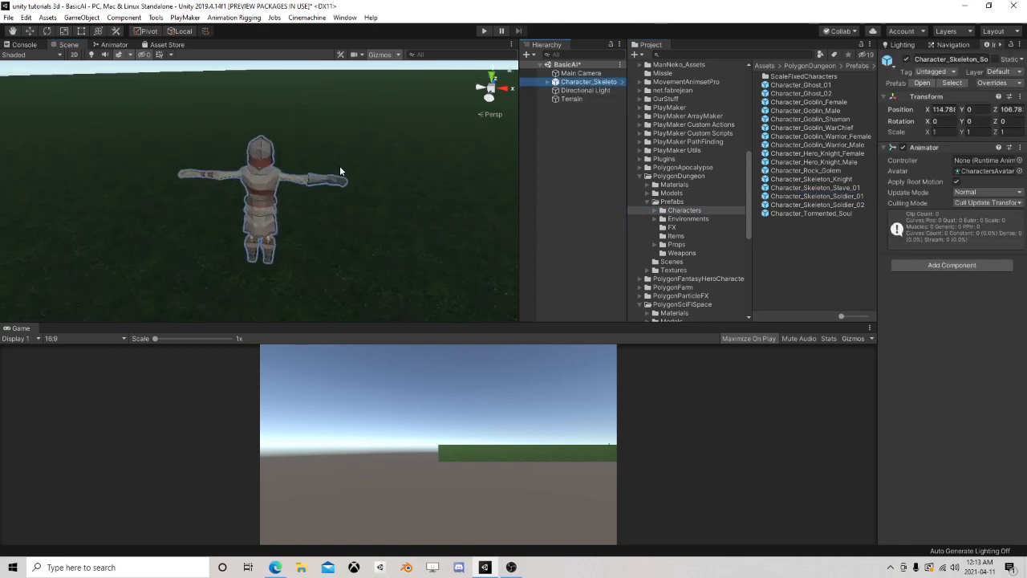
pyautogui.moveTo(341, 169); pyautogui.dragTo(401, 177, button='right')
pyautogui.moveTo(194, 233); pyautogui.dragTo(498, 176, button='middle')
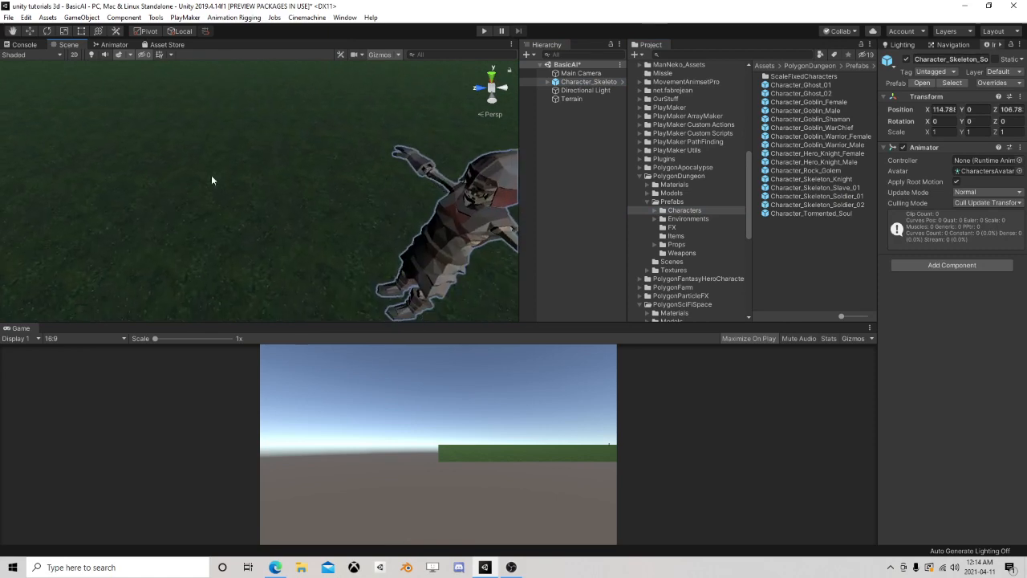
pyautogui.moveTo(211, 177); pyautogui.dragTo(473, 184, button='right')
pyautogui.scroll(-5, 321, 206)
pyautogui.moveTo(313, 208); pyautogui.dragTo(380, 189, button='middle')
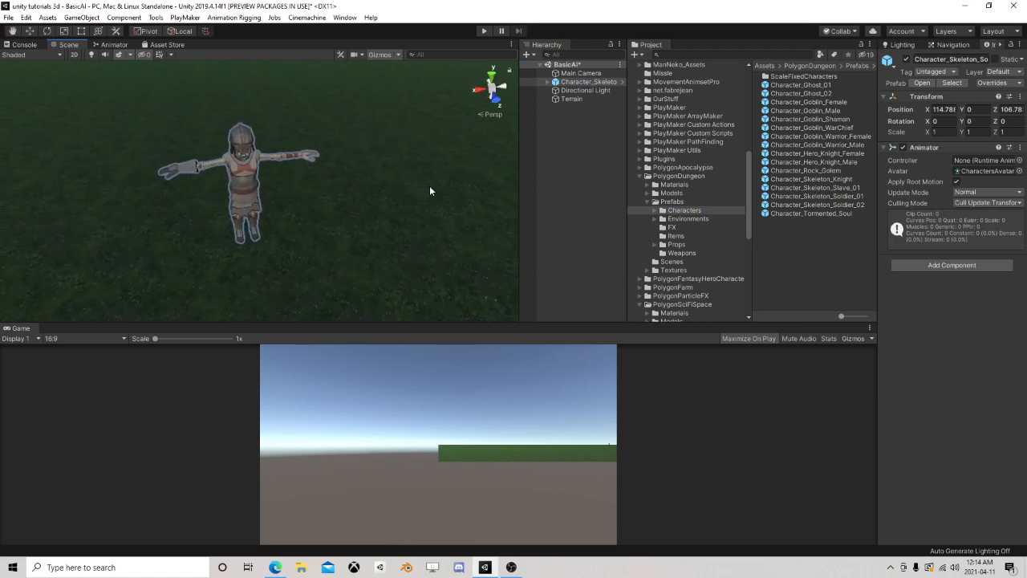
pyautogui.moveTo(429, 187); pyautogui.dragTo(392, 185, button='right')
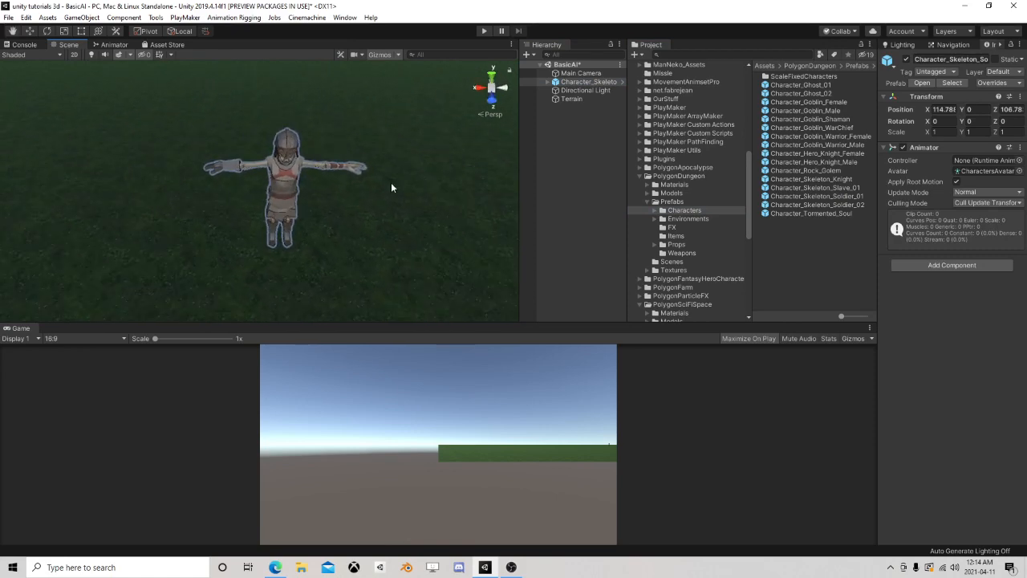
pyautogui.click(91, 55)
pyautogui.click(90, 55)
# Widen the Inspector and turn off Apply Root Motion on the skeleton soldier's Animator
pyautogui.click(638, 175)
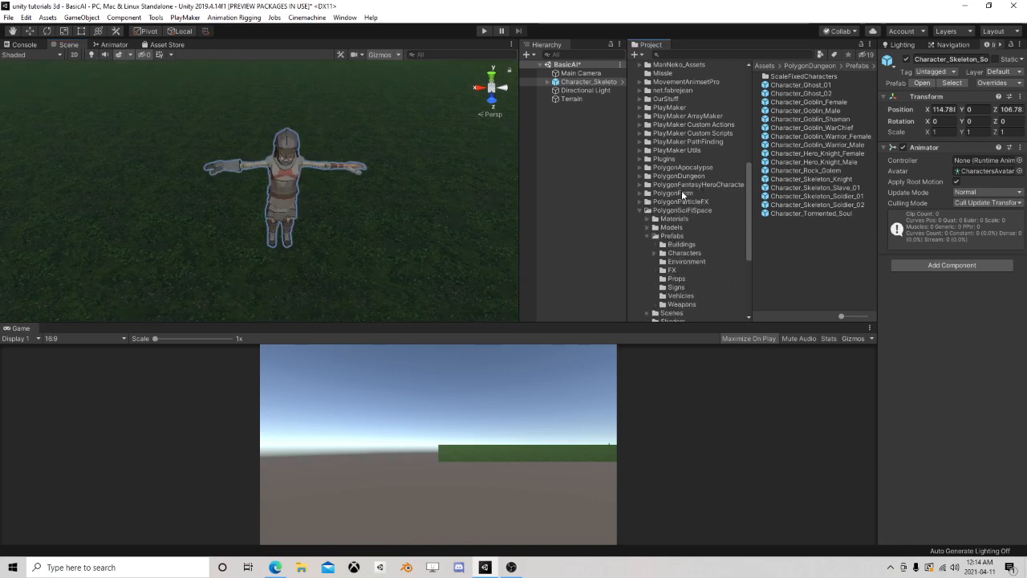
pyautogui.moveTo(876, 158); pyautogui.dragTo(738, 158)
pyautogui.click(862, 182)
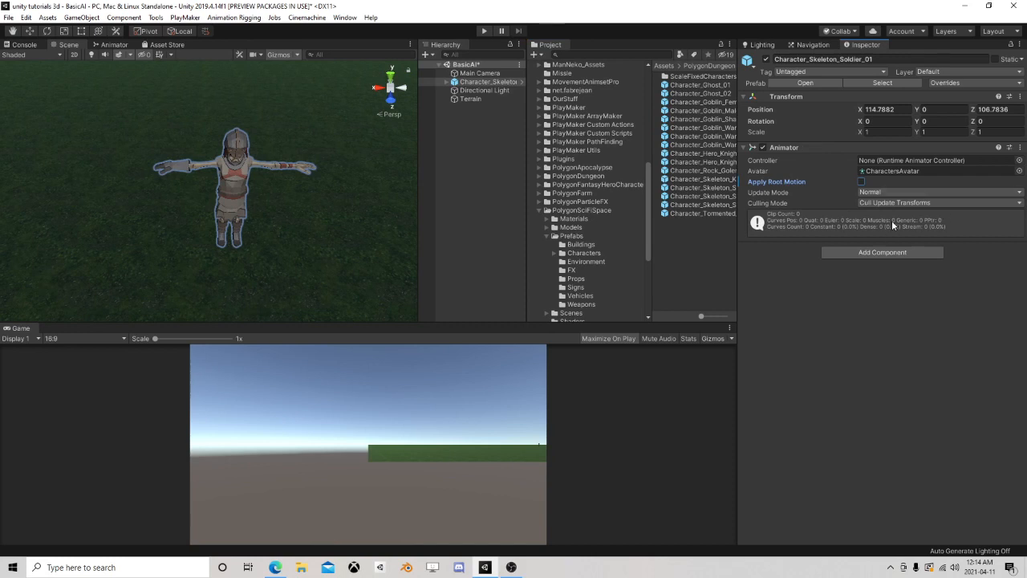
# Add a Nav Mesh Agent component to the skeleton soldier with stopping distance 2 and speed 1
pyautogui.click(872, 255)
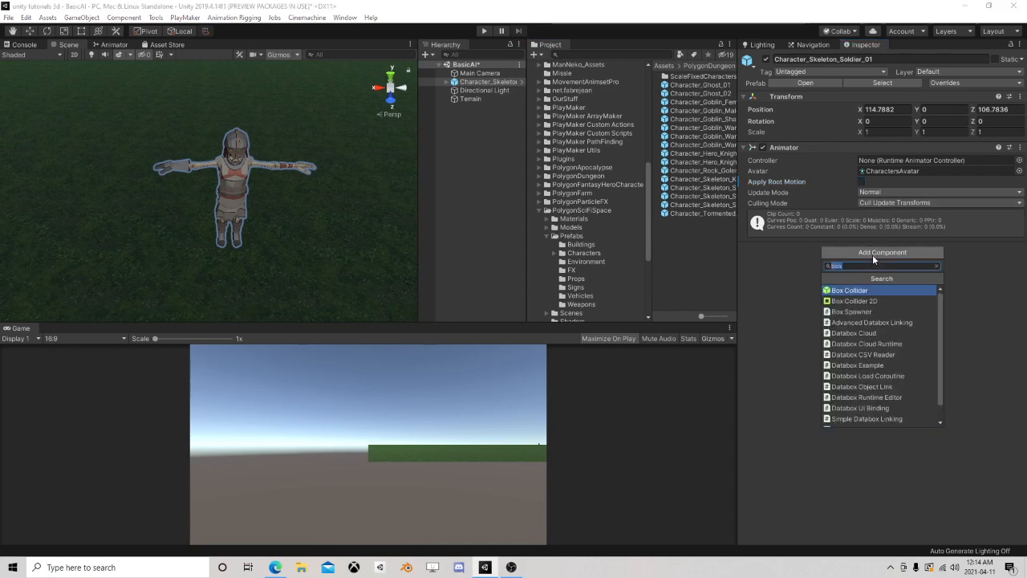
pyautogui.write('navm')
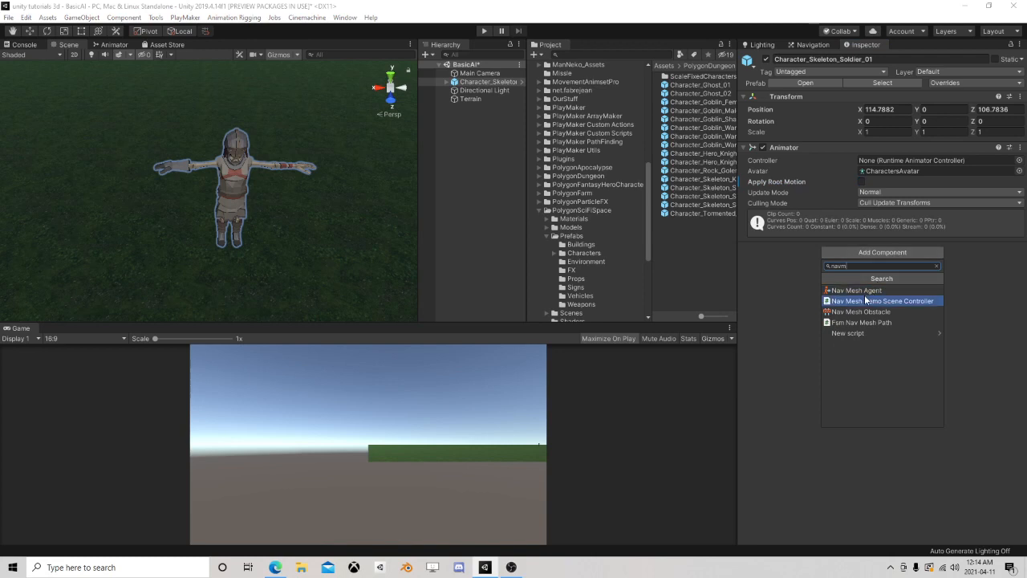
pyautogui.click(863, 290)
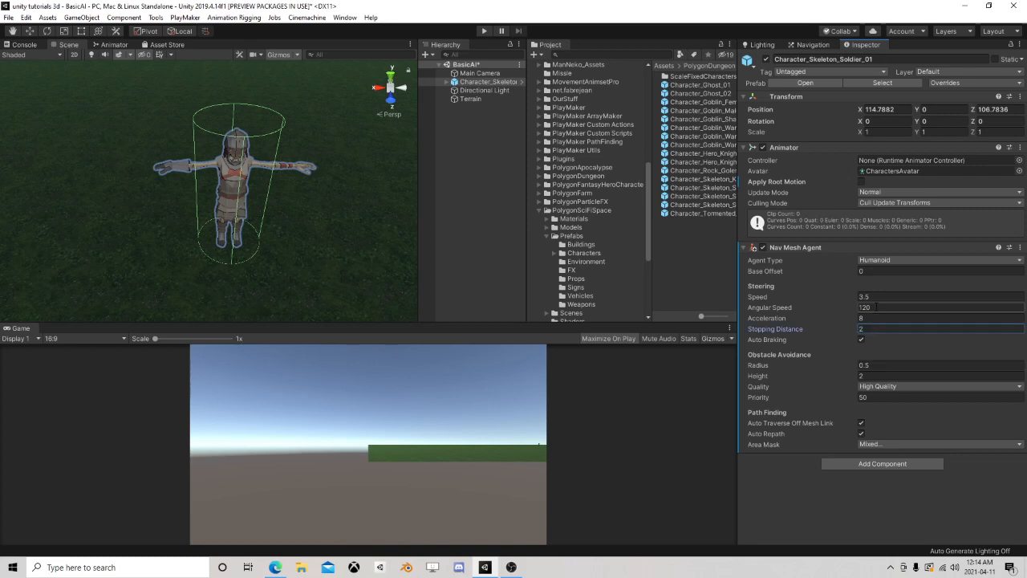
pyautogui.click(877, 296)
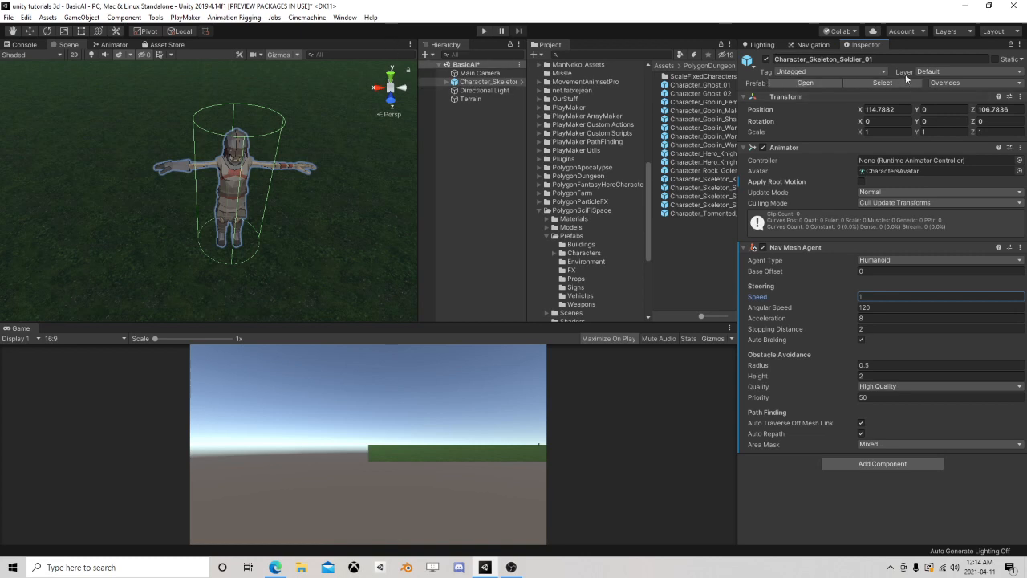
# Create a new layer named Enemy in User Layer 16
pyautogui.click(931, 73)
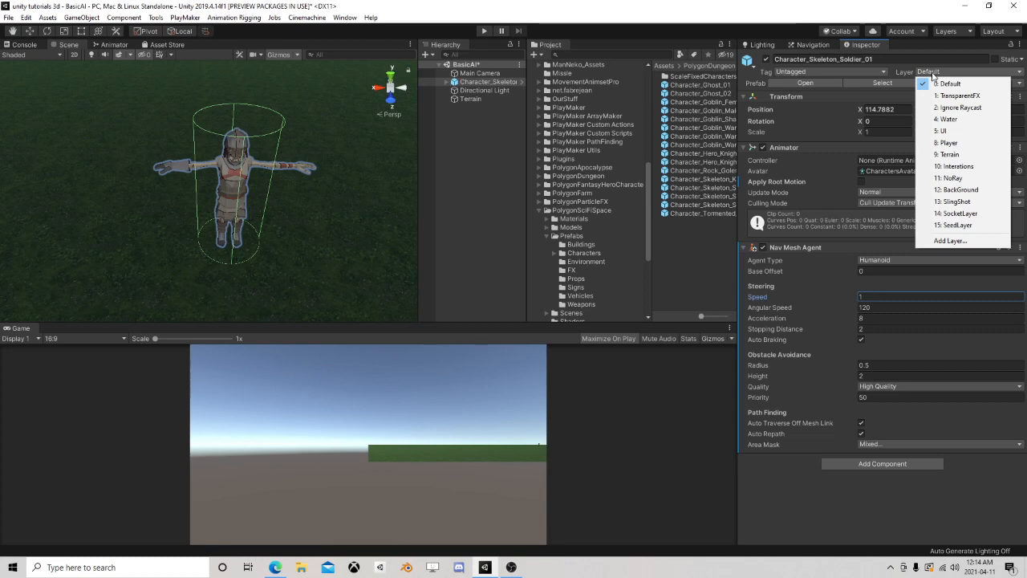
pyautogui.click(950, 240)
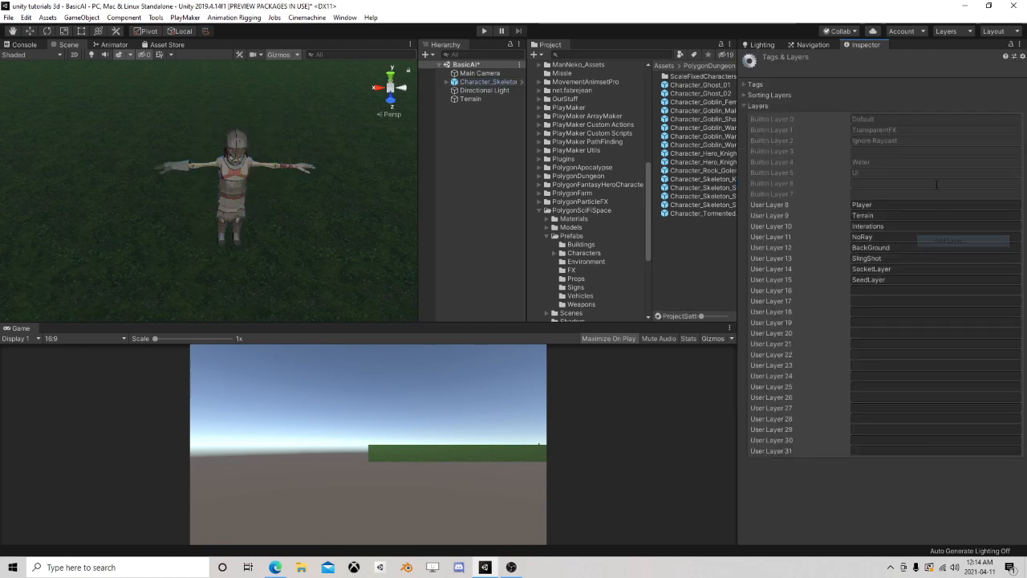
pyautogui.click(862, 289)
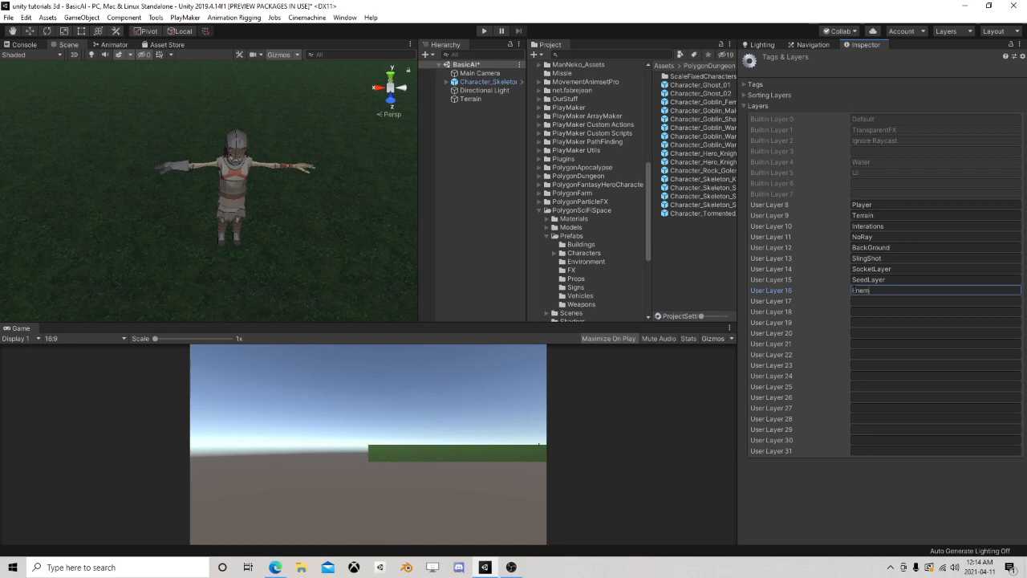
# Assign the Enemy layer to the skeleton soldier and all its child objects, and set its tag to Enemy
pyautogui.click(485, 82)
pyautogui.click(960, 75)
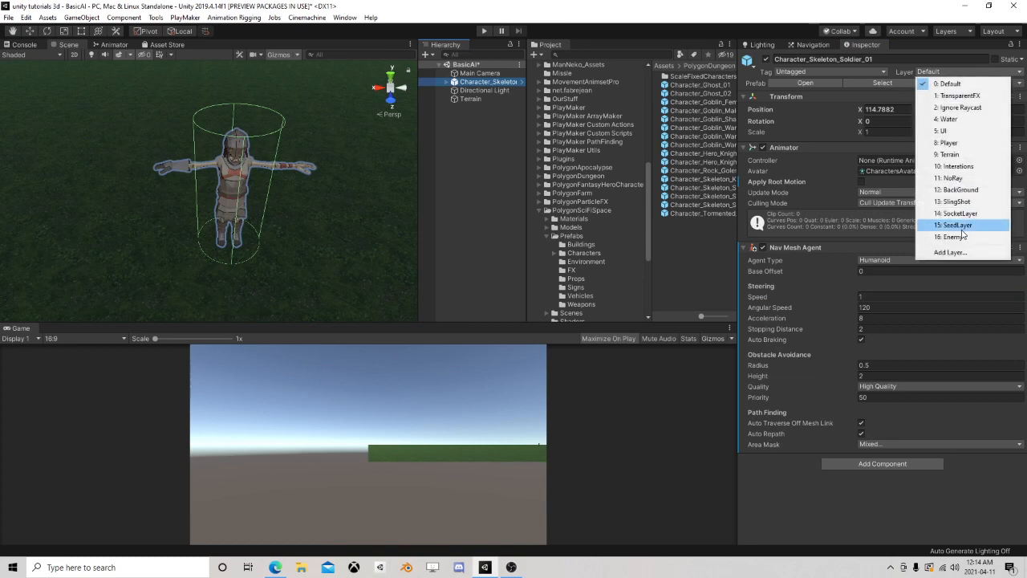
pyautogui.click(959, 235)
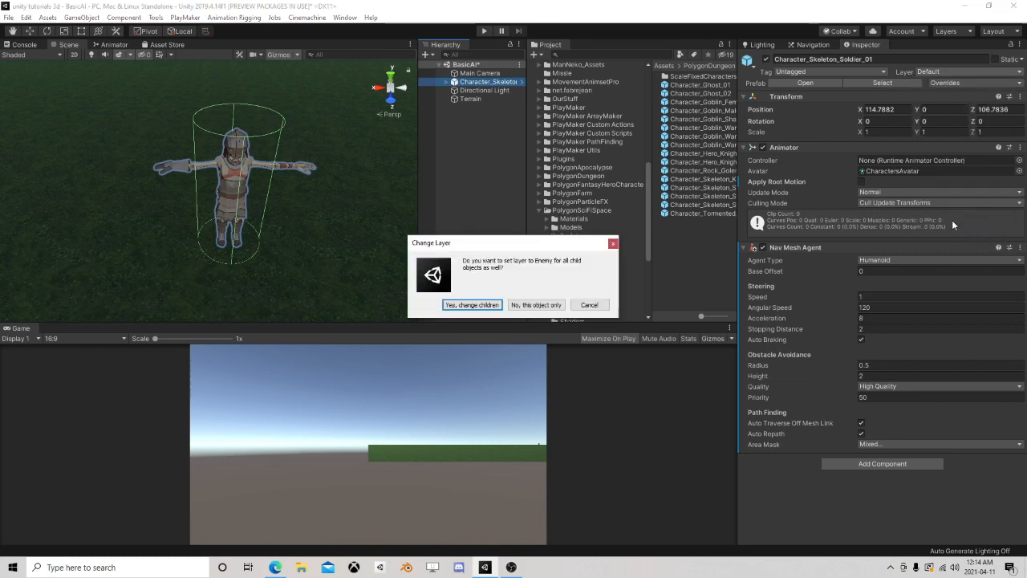
pyautogui.click(462, 305)
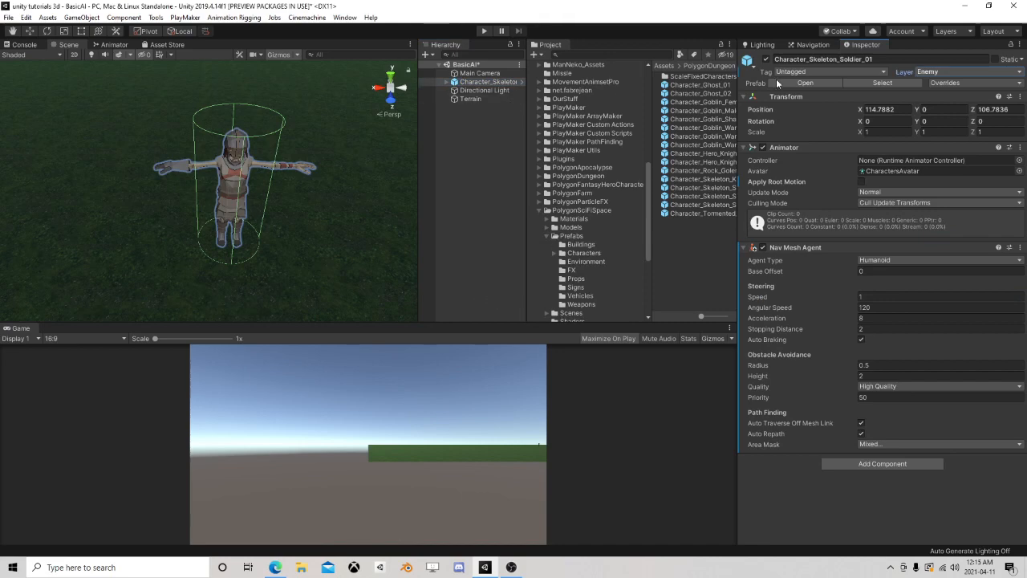
pyautogui.click(816, 72)
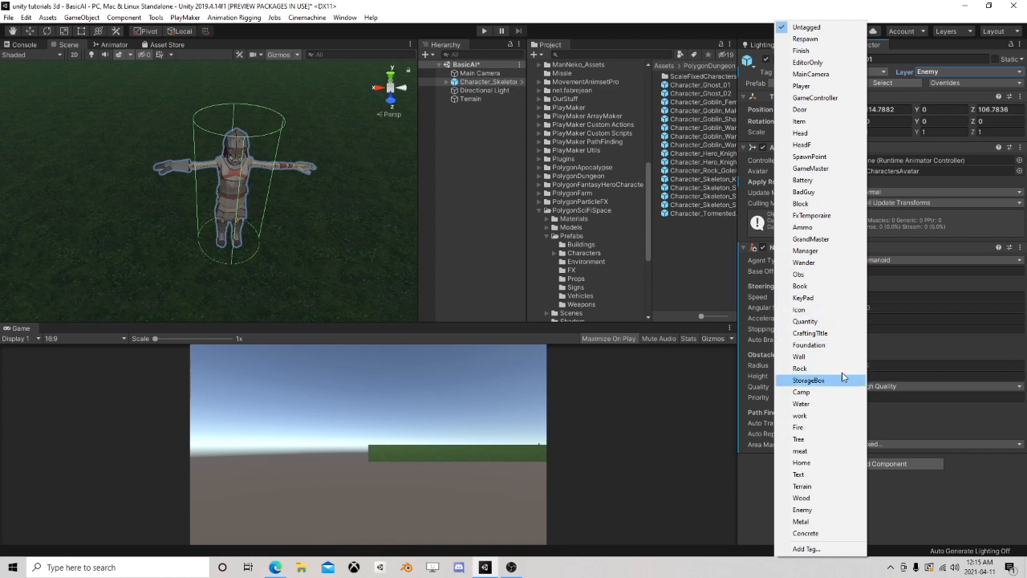
pyautogui.click(816, 509)
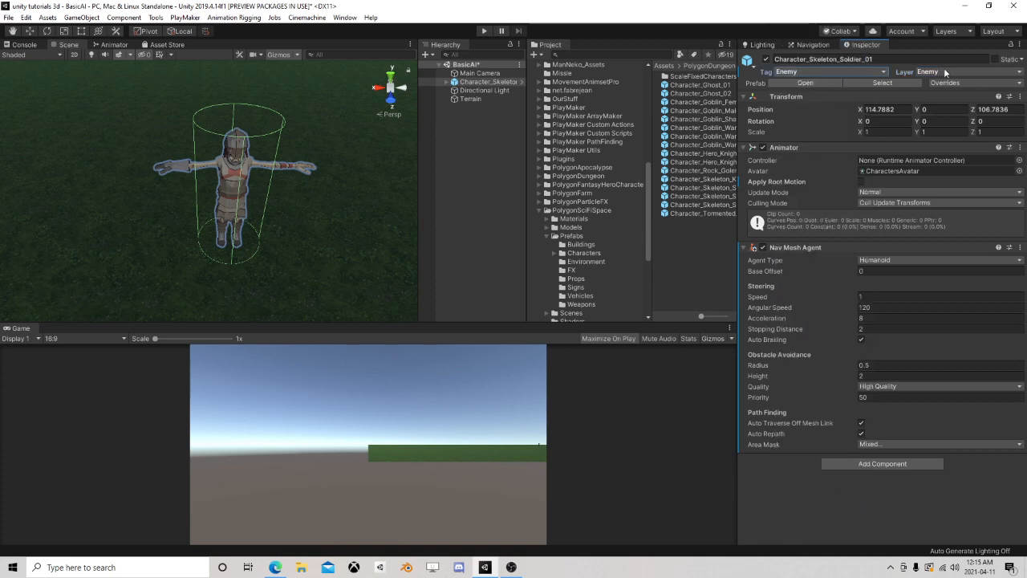
# Add a Capsule Collider component to the skeleton soldier and expand its settings
pyautogui.scroll(3, 267, 129)
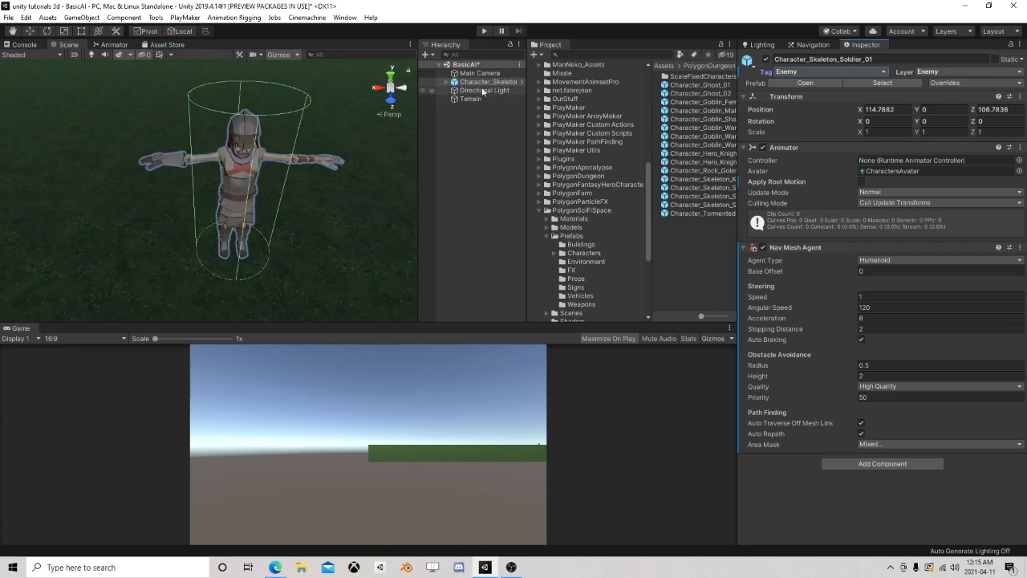
pyautogui.scroll(-3, 363, 130)
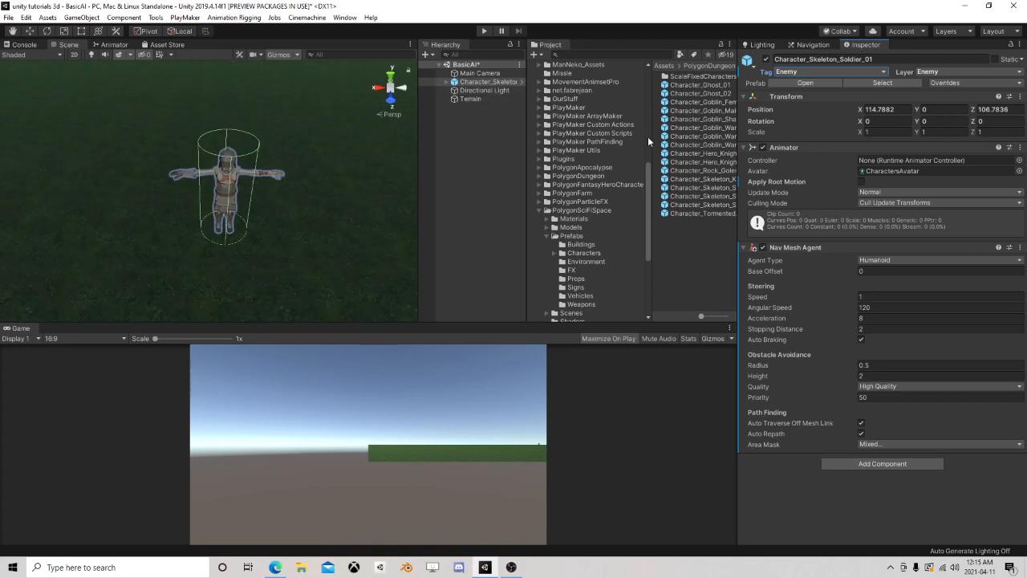
pyautogui.click(445, 82)
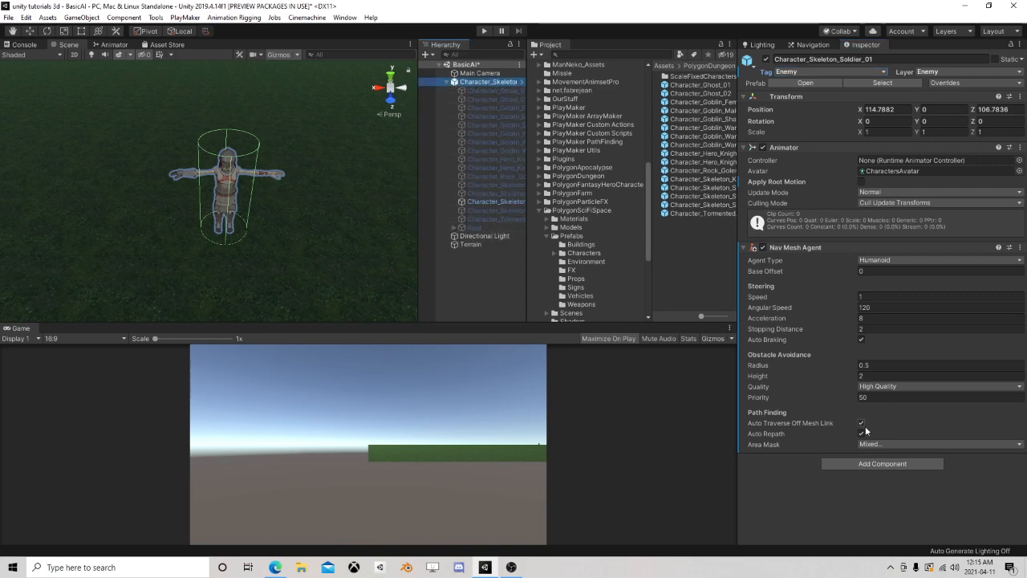
pyautogui.click(866, 463)
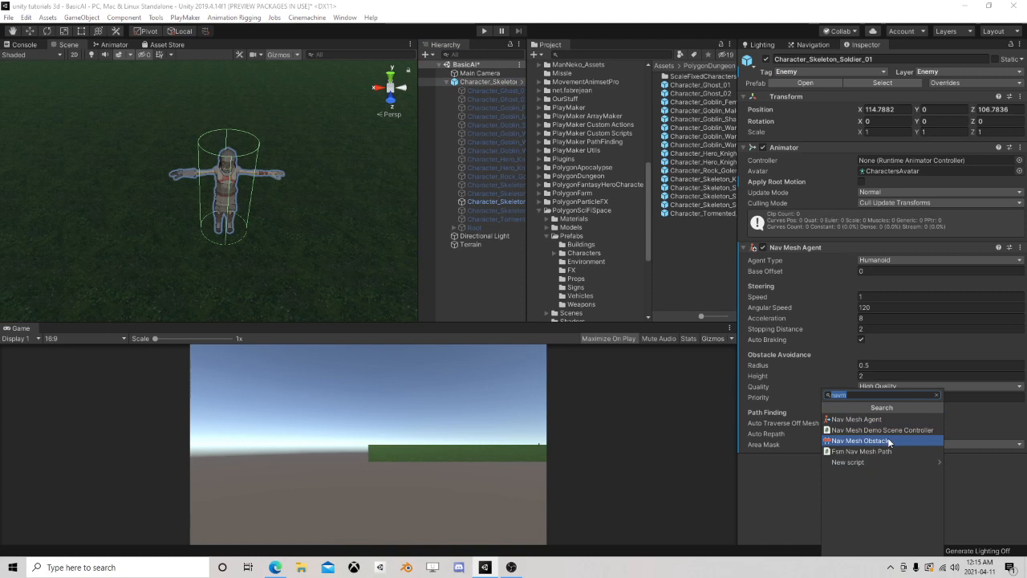
pyautogui.write('cap')
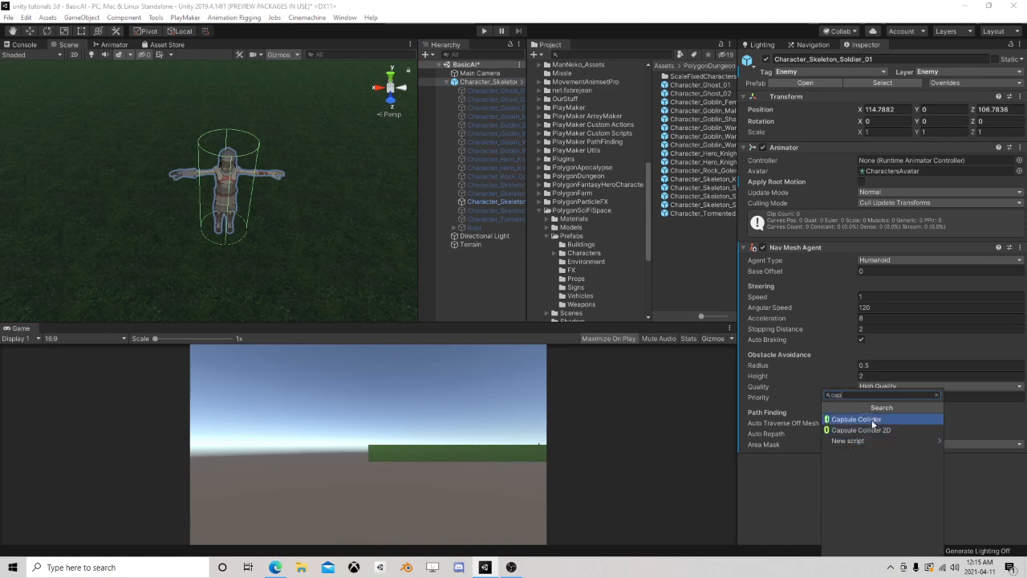
pyautogui.click(873, 420)
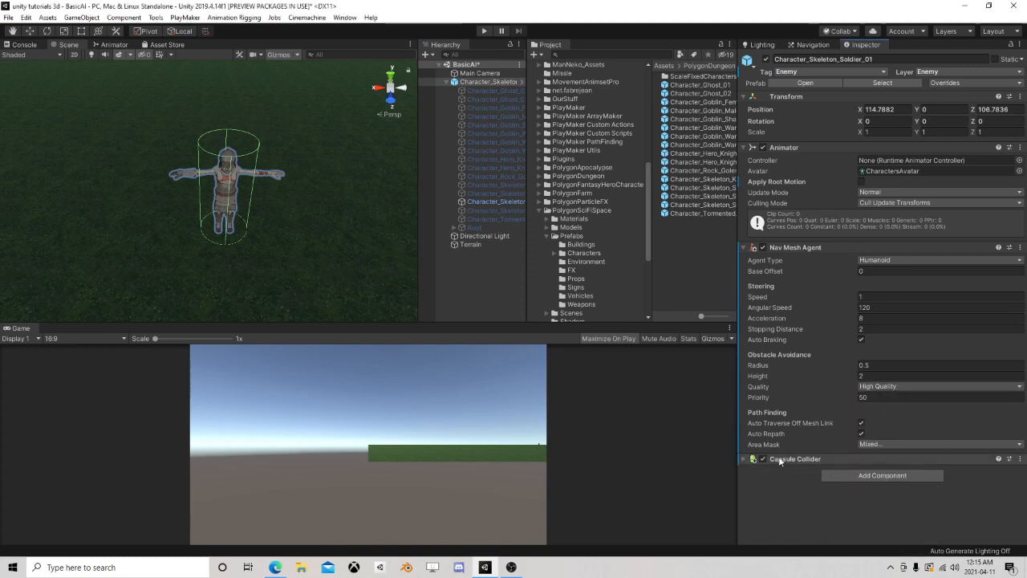
pyautogui.click(814, 457)
pyautogui.scroll(-2, 814, 449)
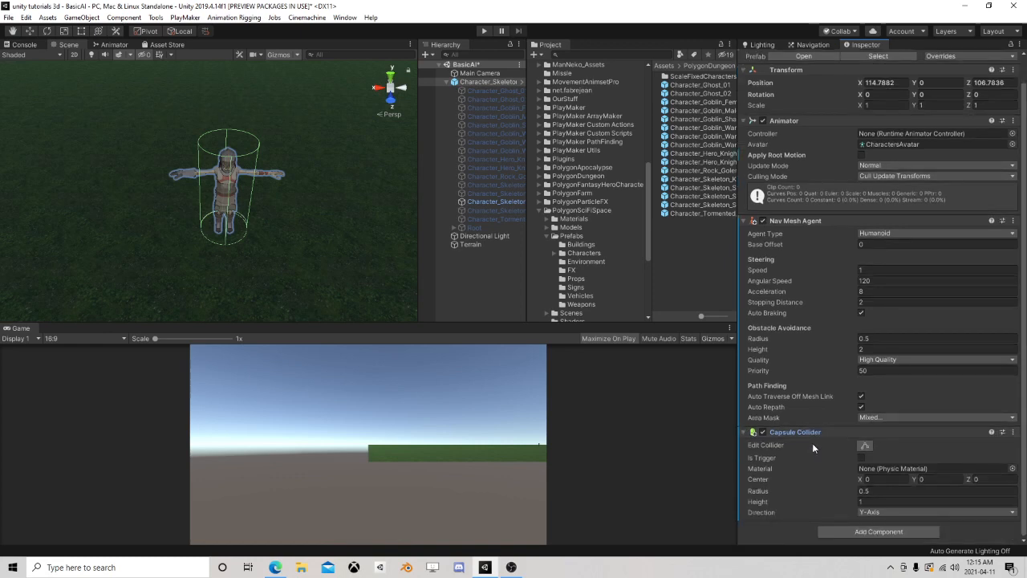
# Set the Capsule Collider's height to 1.8, center Y to 0.9 and radius to 0.25
pyautogui.click(876, 501)
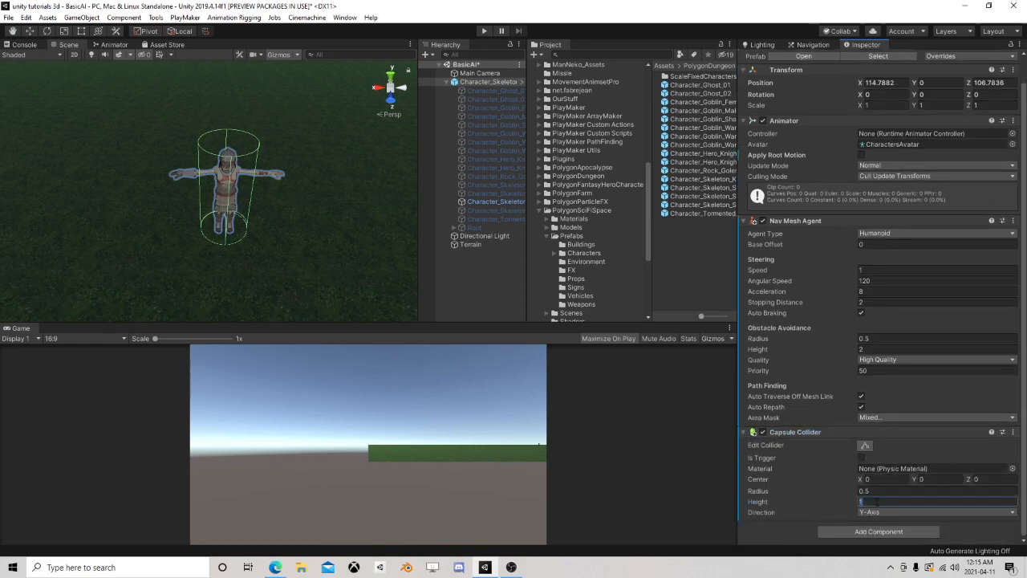
pyautogui.write('1.8')
pyautogui.click(934, 479)
pyautogui.write('.8')
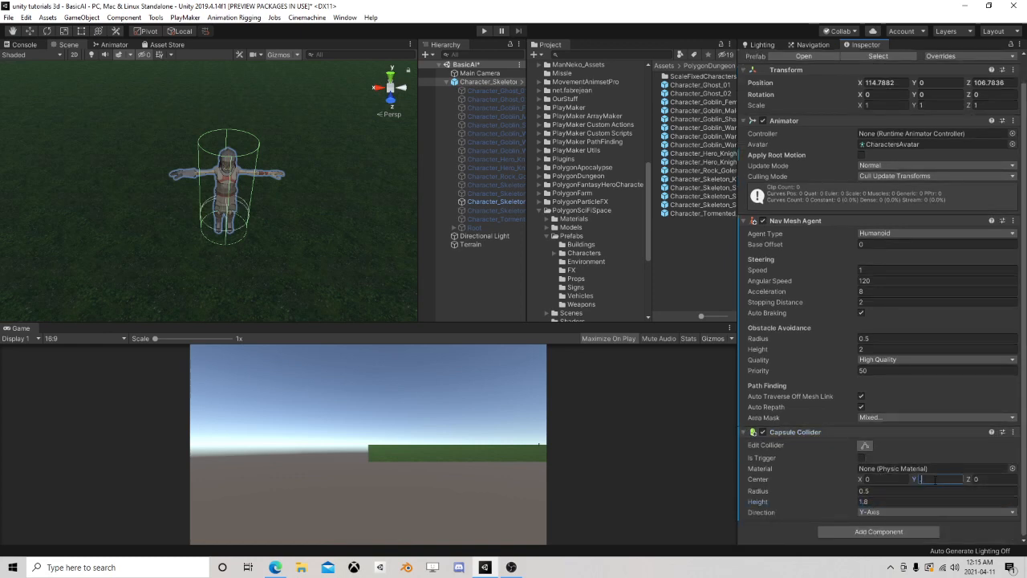
pyautogui.press('BackSpace')
pyautogui.write('9')
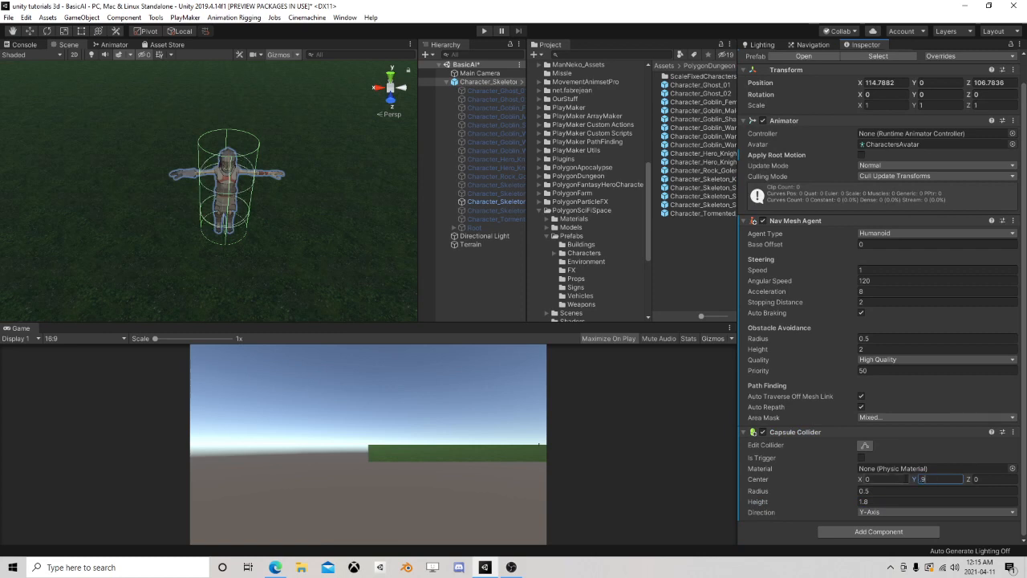
pyautogui.click(879, 491)
pyautogui.write('.25')
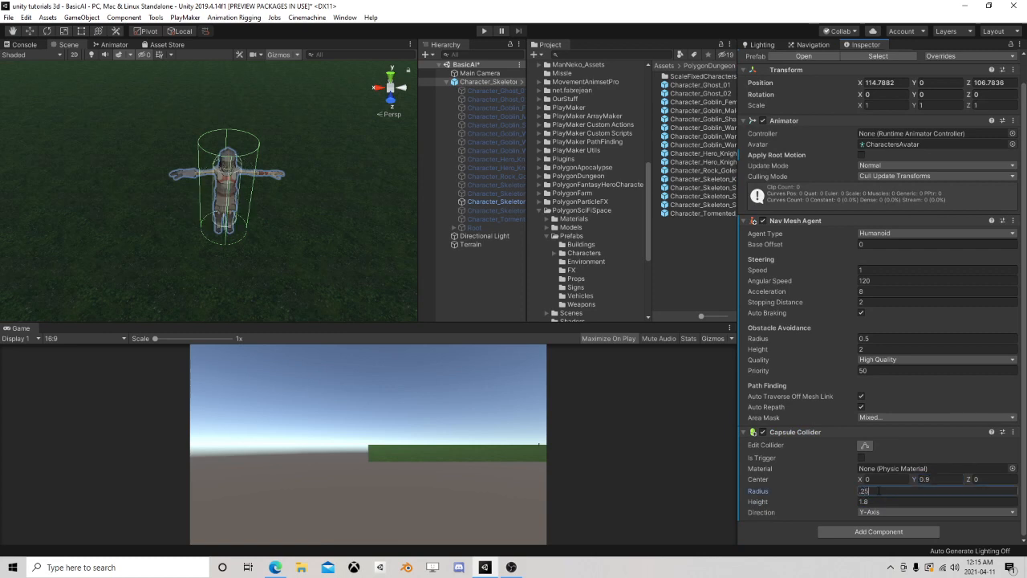
# Examine how the capsule collider fits around the skeleton soldier's head and body
pyautogui.scroll(5, 253, 233)
pyautogui.moveTo(220, 245); pyautogui.dragTo(209, 185, button='right')
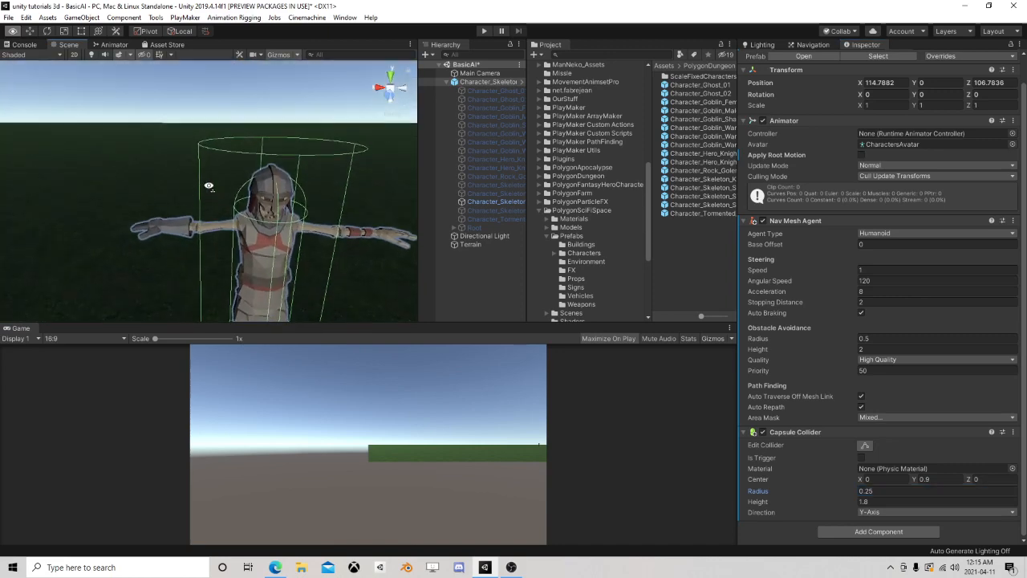
pyautogui.moveTo(219, 212); pyautogui.dragTo(208, 179, button='middle')
pyautogui.moveTo(209, 179); pyautogui.dragTo(210, 213, button='right')
pyautogui.moveTo(211, 175); pyautogui.dragTo(225, 149, button='middle')
pyautogui.moveTo(225, 149); pyautogui.dragTo(210, 125, button='right')
pyautogui.moveTo(210, 124); pyautogui.dragTo(250, 202, button='middle')
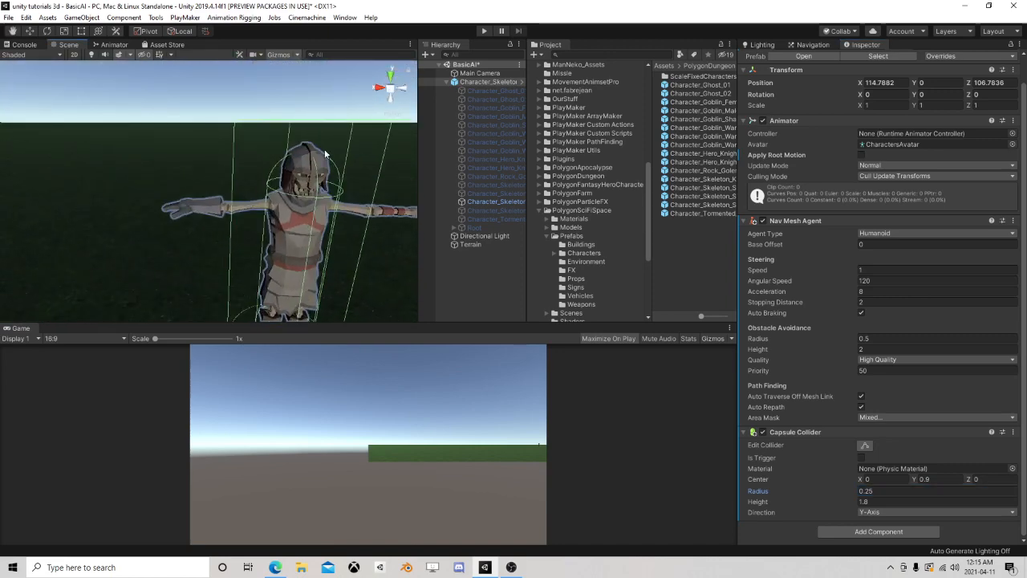
pyautogui.scroll(-3, 357, 225)
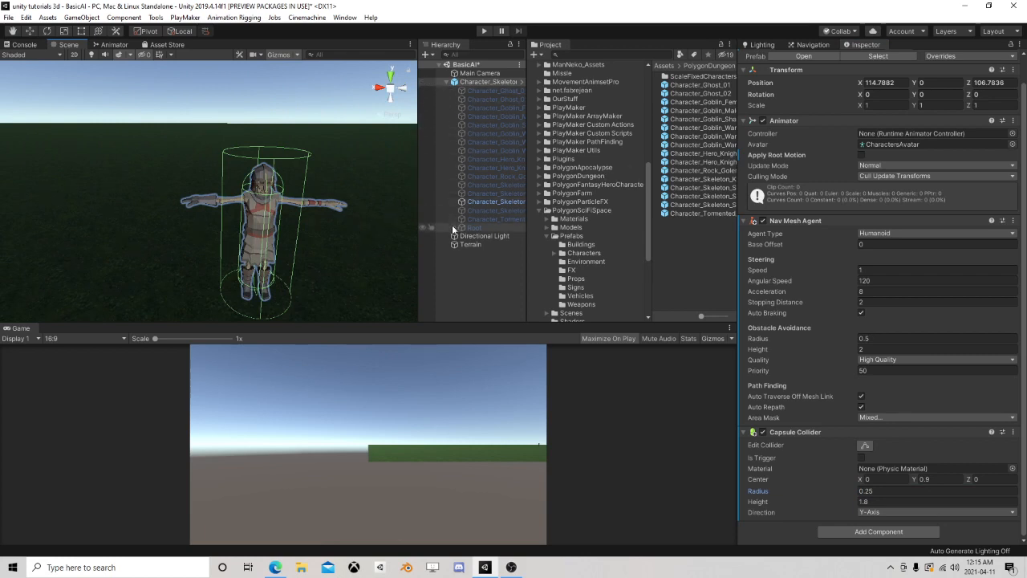
# Expand the skeleton soldier's Root and Hips bones down to Spine_01 and widen the object list to show full names
pyautogui.click(473, 228)
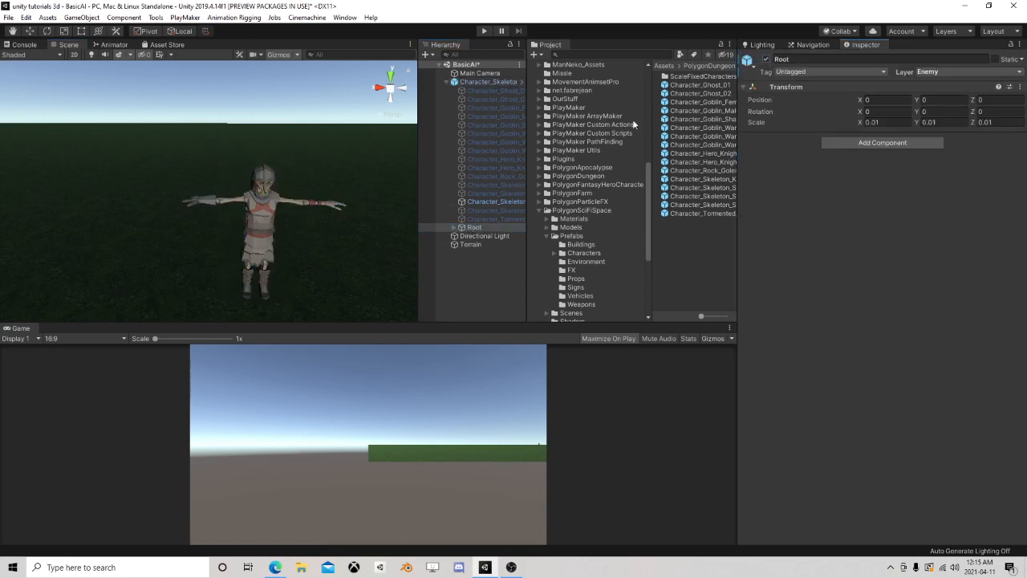
pyautogui.click(452, 228)
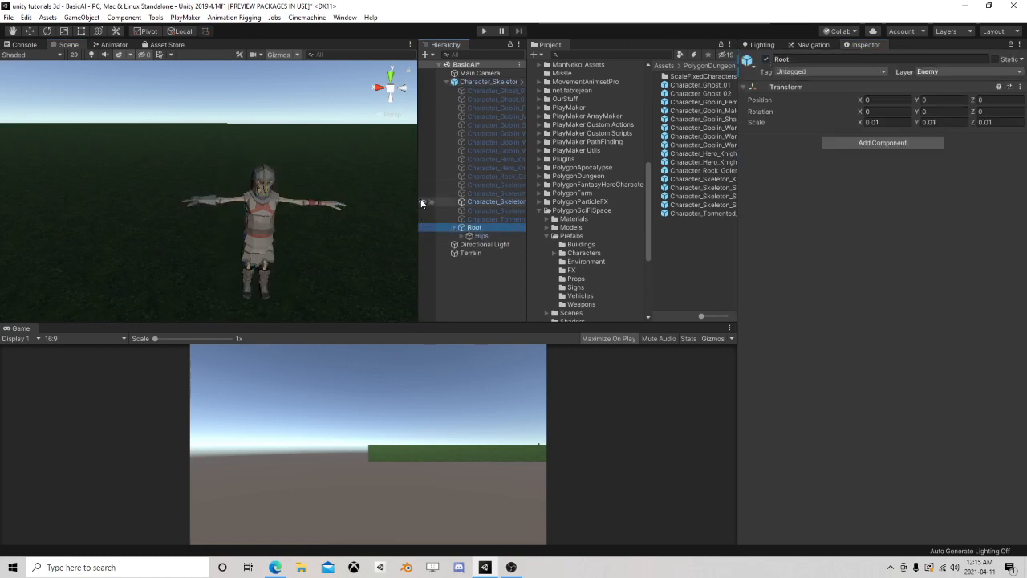
pyautogui.moveTo(419, 198); pyautogui.dragTo(292, 195)
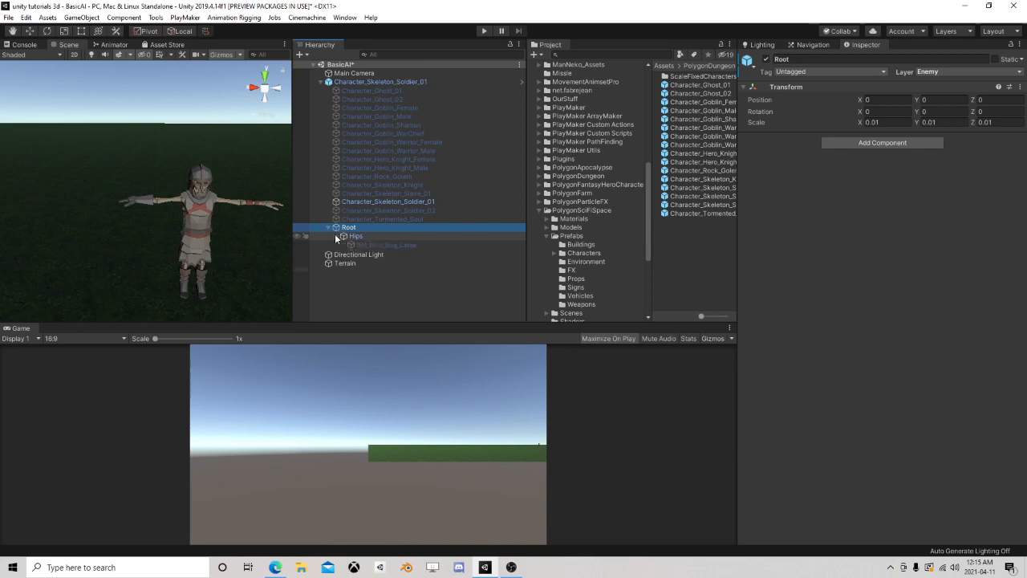
pyautogui.click(343, 236)
pyautogui.click(343, 295)
pyautogui.scroll(-1, 352, 285)
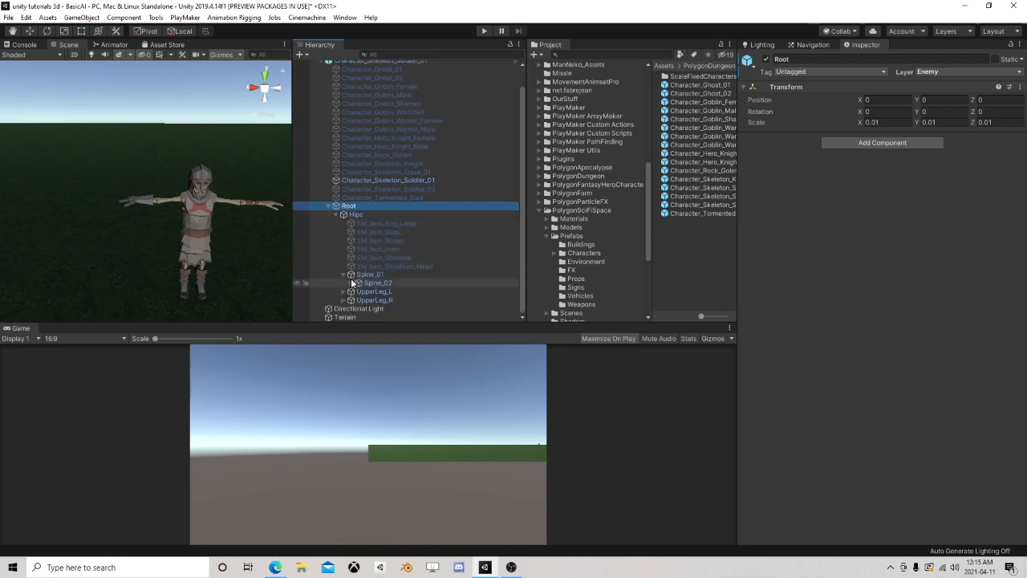
# Expand the bone chain from Spine_02 through the right clavicle, shoulder and elbow, and select Hand_R
pyautogui.click(351, 286)
pyautogui.scroll(-2, 355, 292)
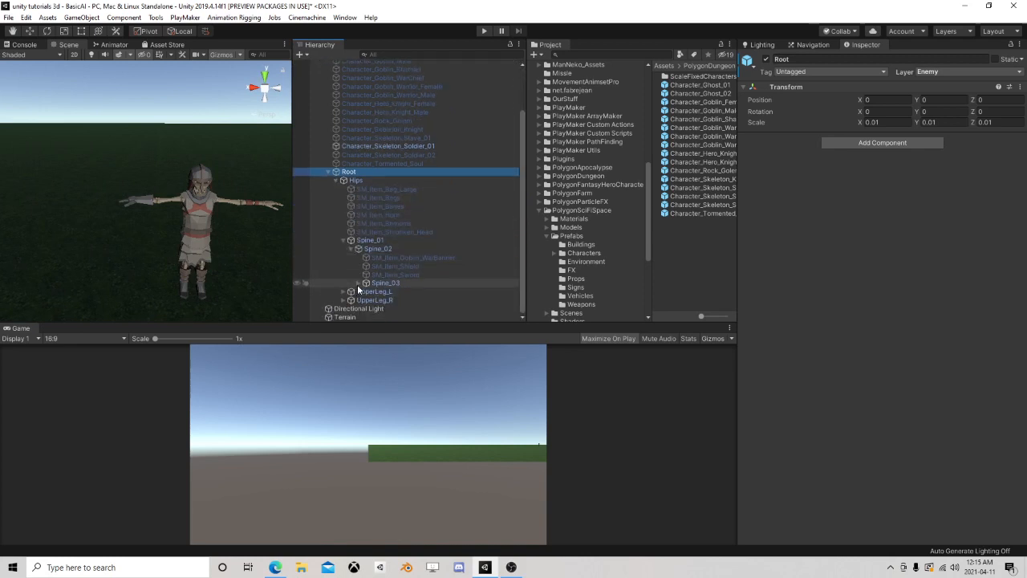
pyautogui.click(359, 286)
pyautogui.click(365, 300)
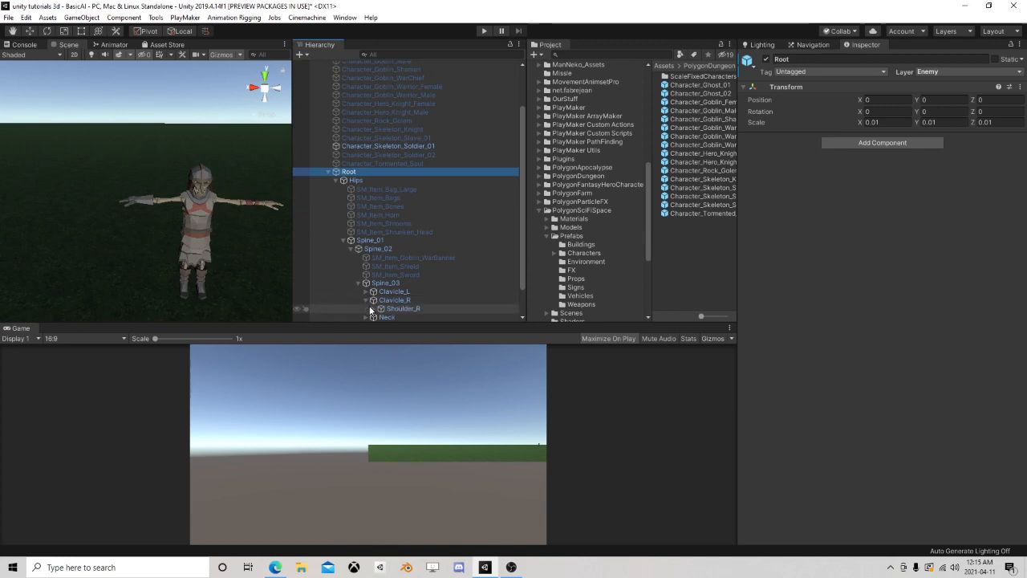
pyautogui.click(373, 309)
pyautogui.scroll(-2, 374, 311)
pyautogui.click(389, 275)
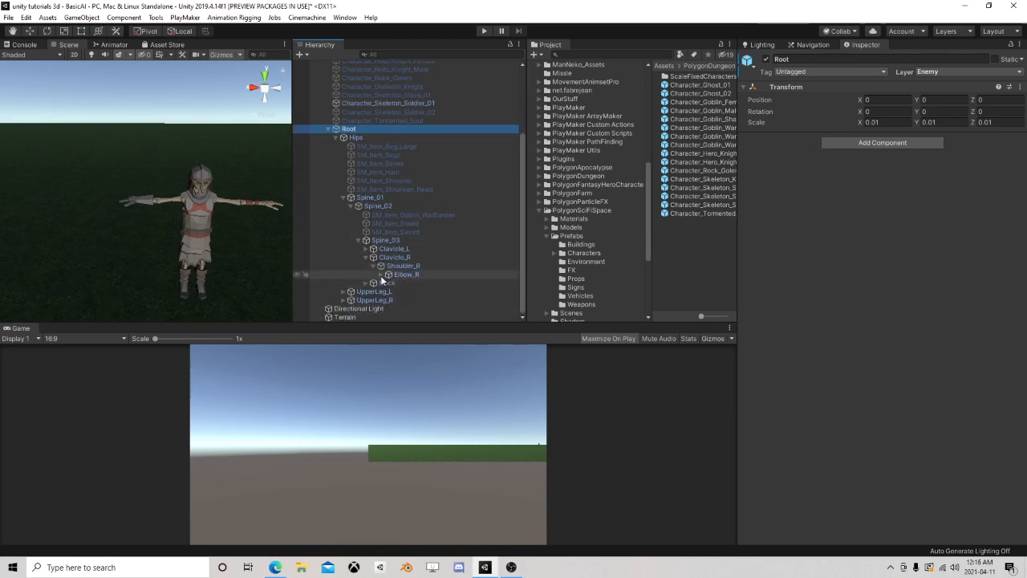
pyautogui.click(406, 283)
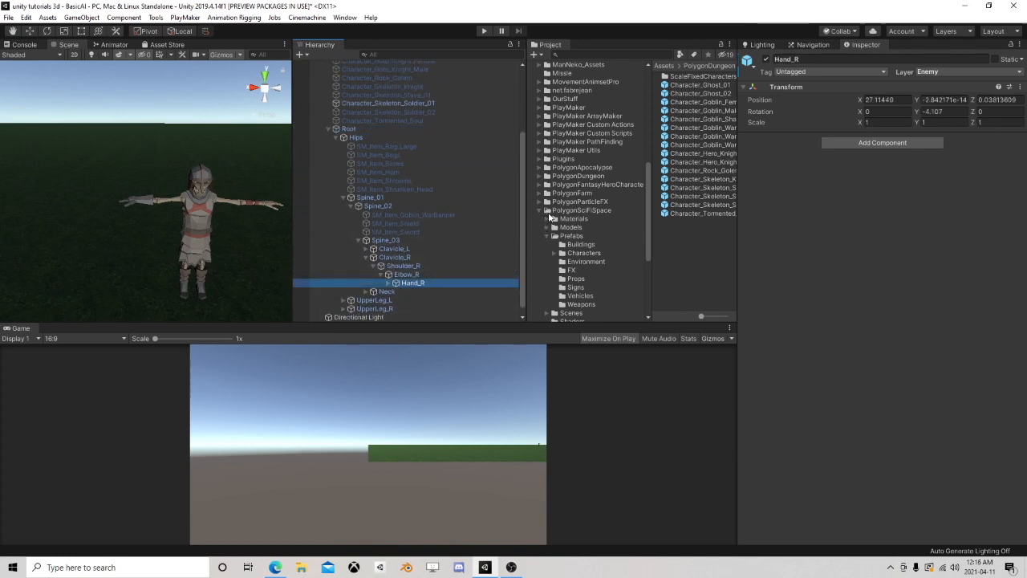
# Open the Weapons prefab folder of the PolygonDungeon asset pack and widen its file list
pyautogui.click(540, 176)
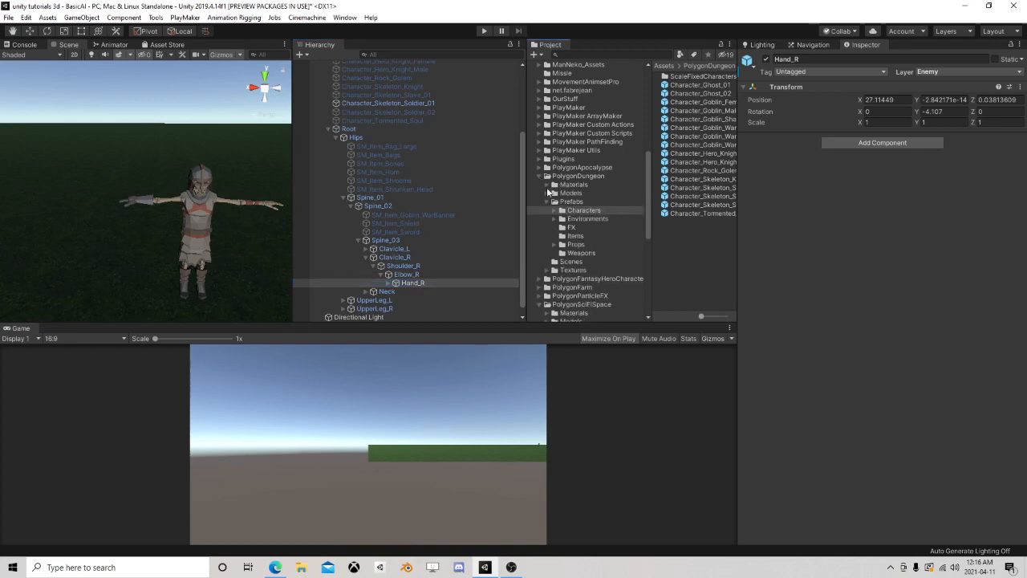
pyautogui.click(572, 261)
pyautogui.click(582, 253)
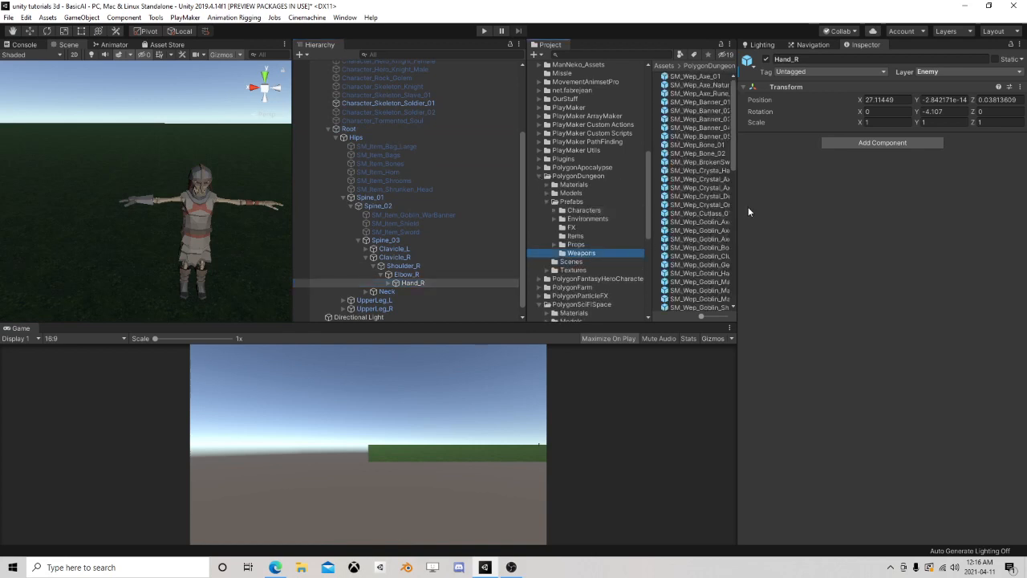
pyautogui.moveTo(739, 205); pyautogui.dragTo(786, 219)
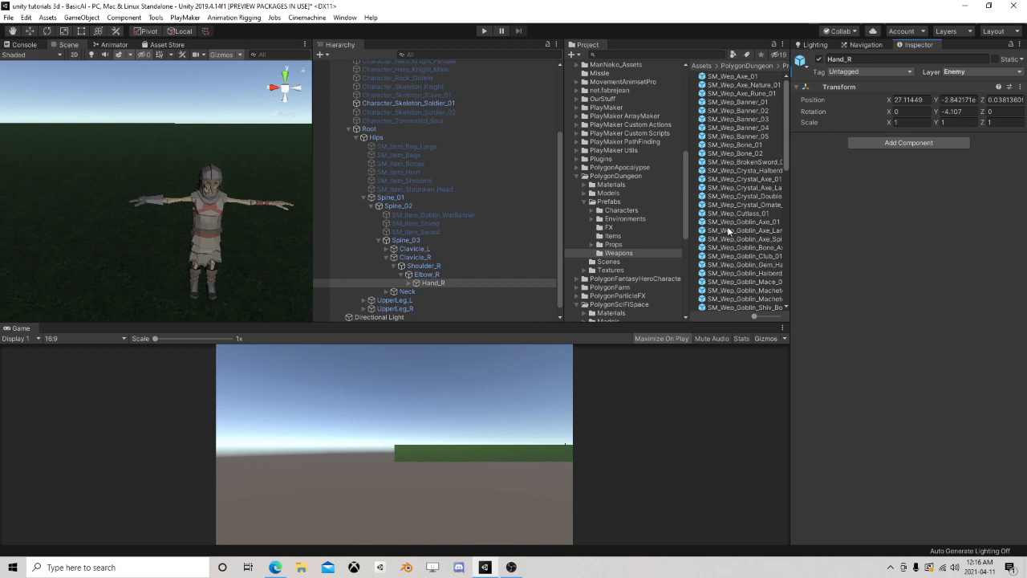
# Browse and preview the PolygonDungeon weapon prefabs, including swords, axes and clubs, to find a weapon for the skeleton
pyautogui.scroll(-8, 728, 230)
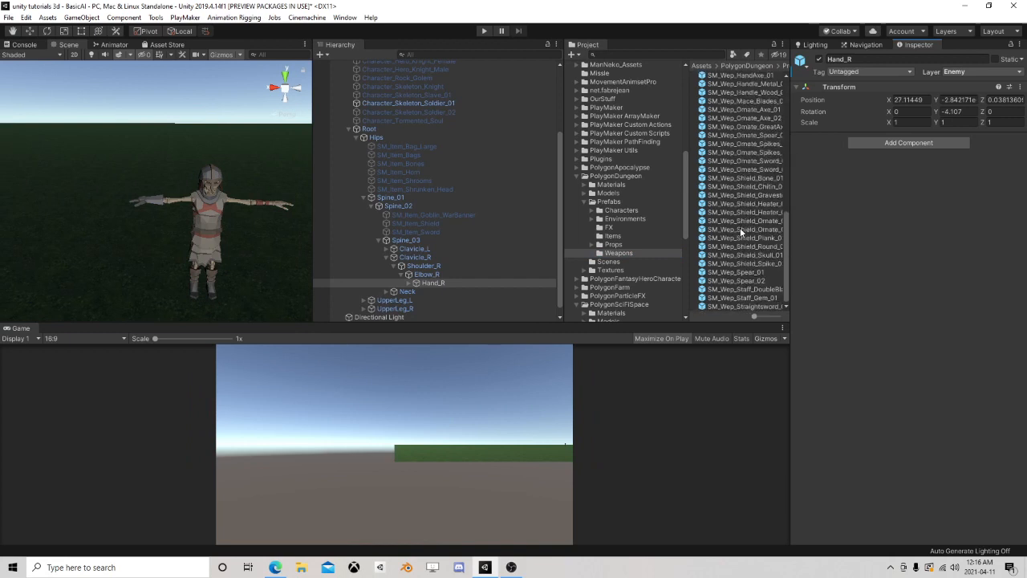
pyautogui.click(744, 305)
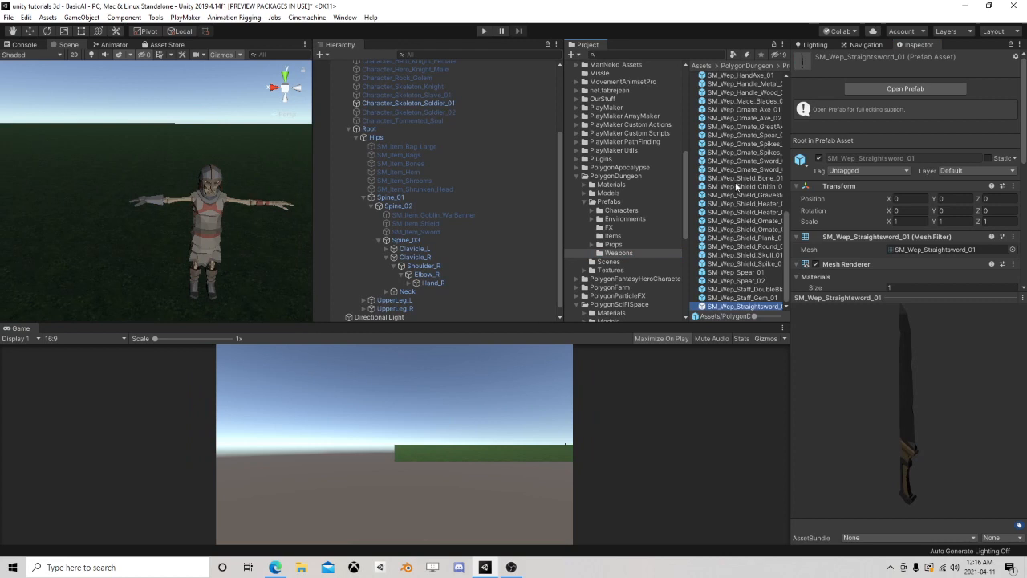
pyautogui.scroll(8, 733, 185)
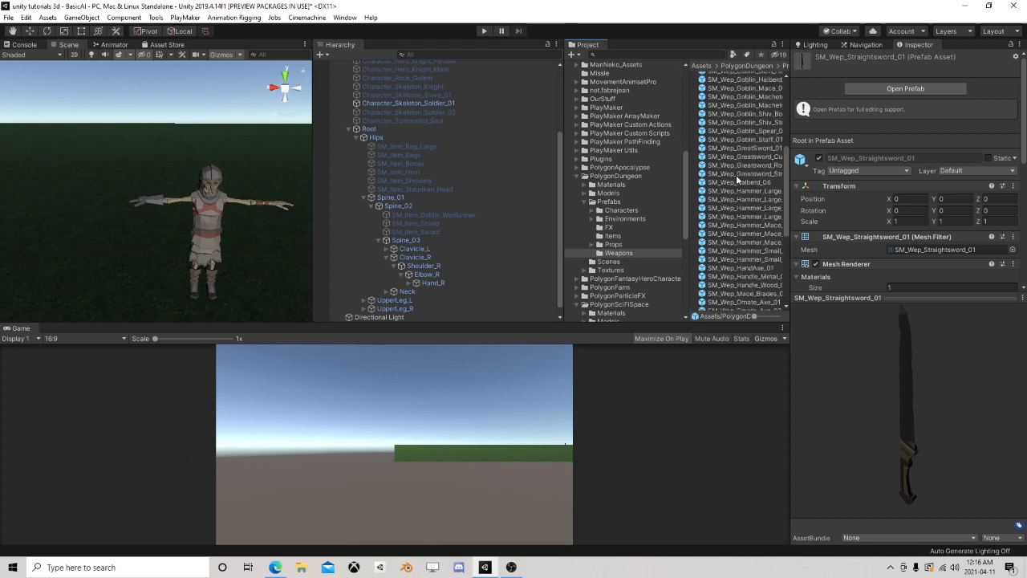
pyautogui.scroll(3, 736, 178)
pyautogui.click(750, 222)
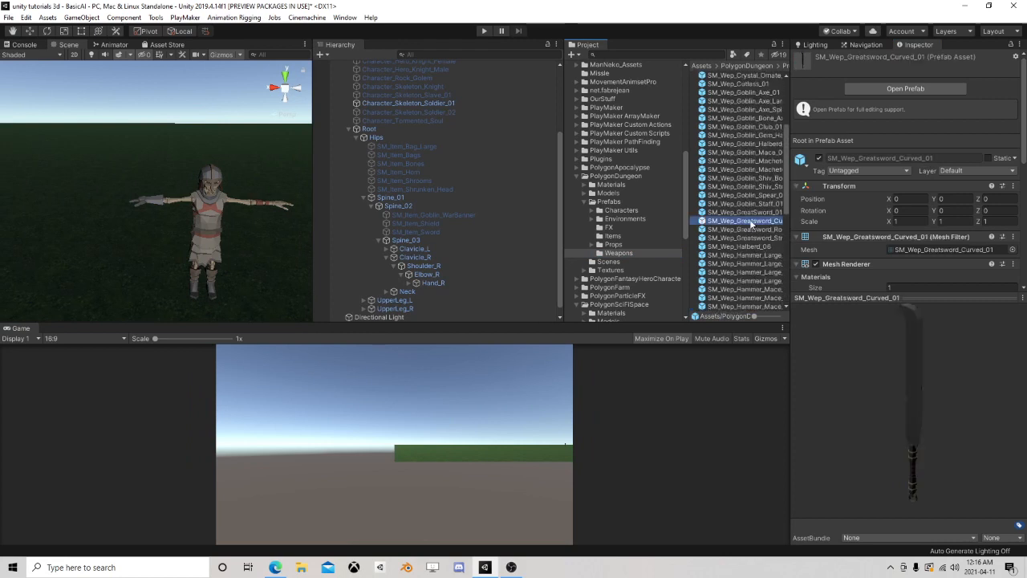
pyautogui.click(746, 213)
pyautogui.scroll(5, 743, 215)
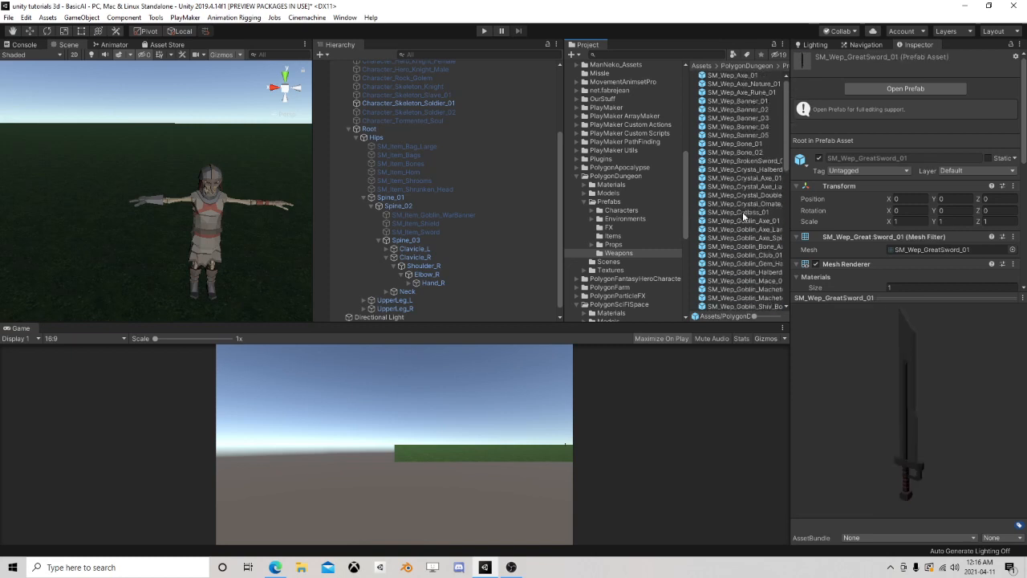
pyautogui.click(744, 188)
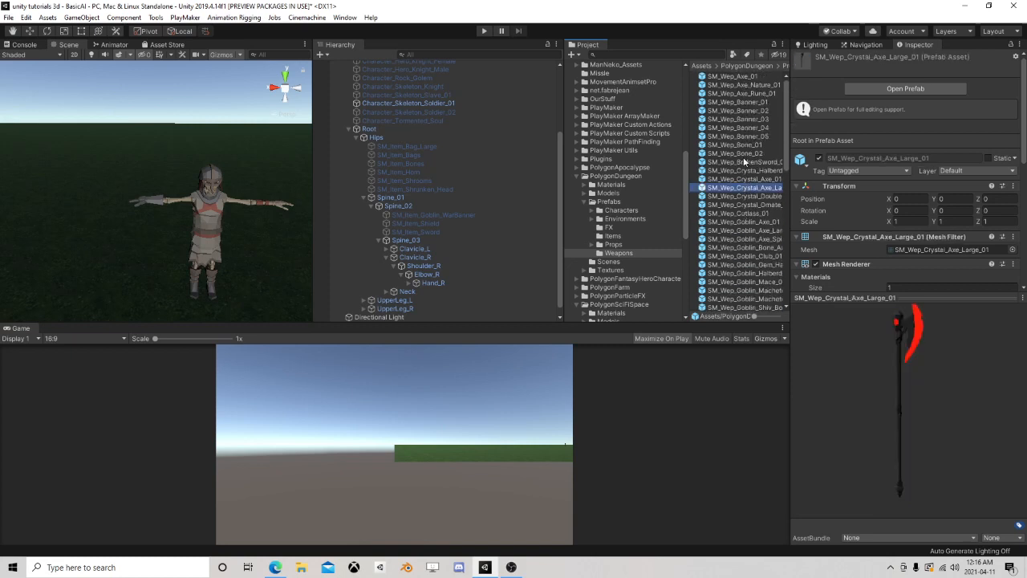
pyautogui.click(727, 111)
pyautogui.click(730, 239)
pyautogui.click(741, 223)
pyautogui.click(740, 232)
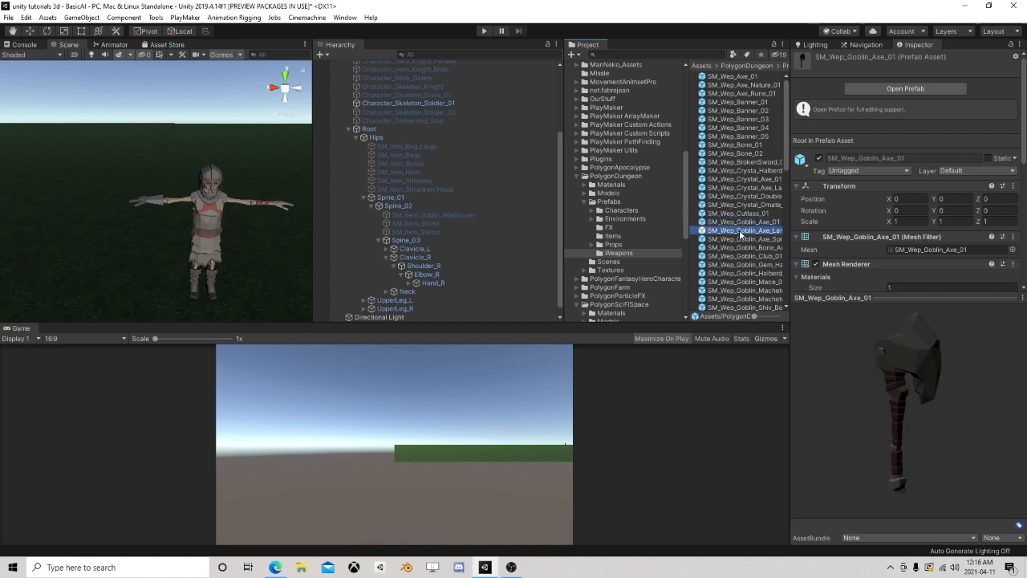
pyautogui.click(741, 239)
pyautogui.click(741, 256)
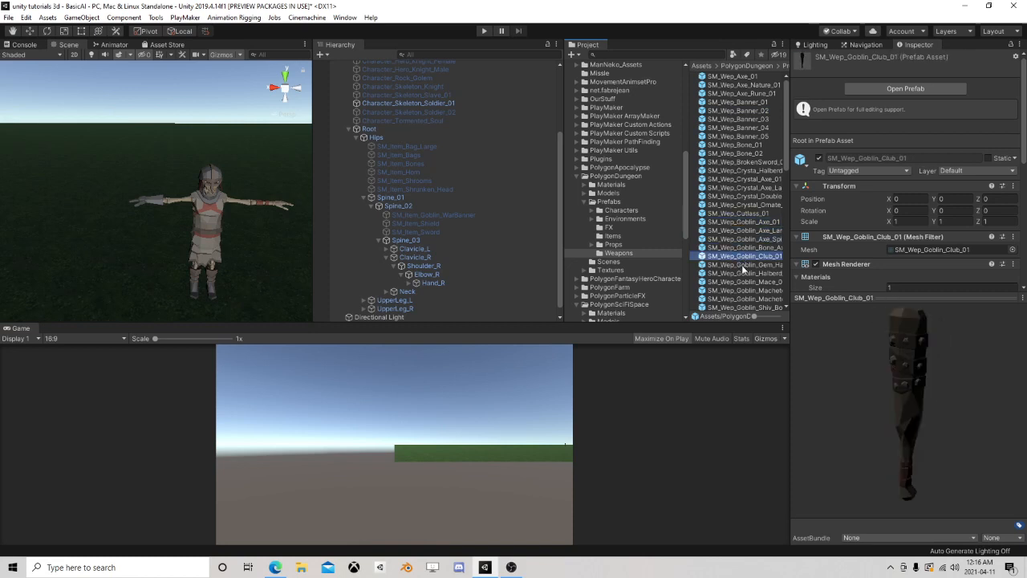
# Add the SM_Wep_Goblin_Machete_01 prefab to the skeleton soldier as a child of Hand_R
pyautogui.click(746, 290)
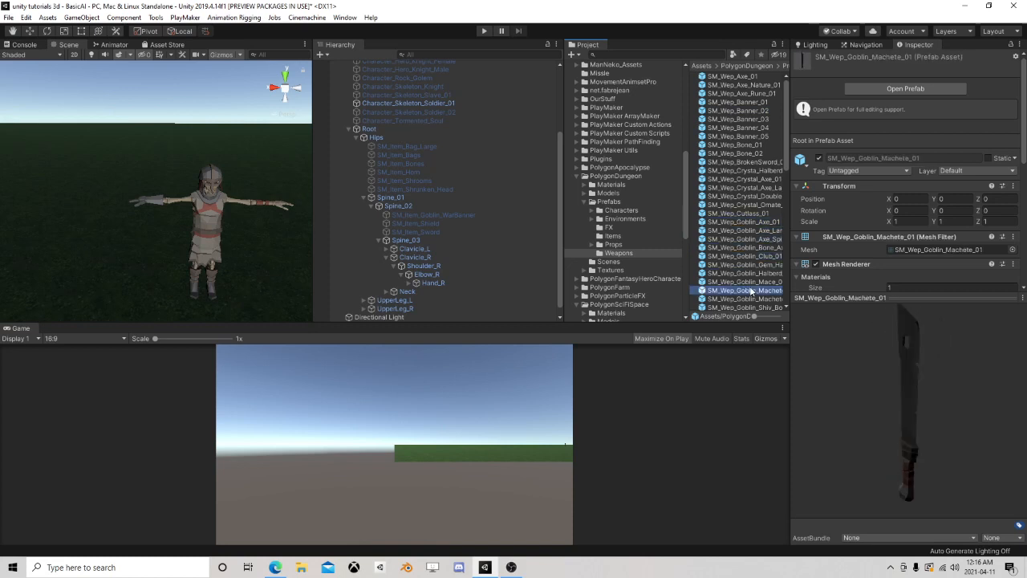
pyautogui.moveTo(746, 291); pyautogui.dragTo(430, 282)
pyautogui.moveTo(86, 170); pyautogui.dragTo(290, 167, button='right')
pyautogui.press('w')
pyautogui.moveTo(208, 193); pyautogui.dragTo(289, 190, button='middle')
# Set the machete's scale to 100 on the X, Y and Z axes
pyautogui.click(909, 133)
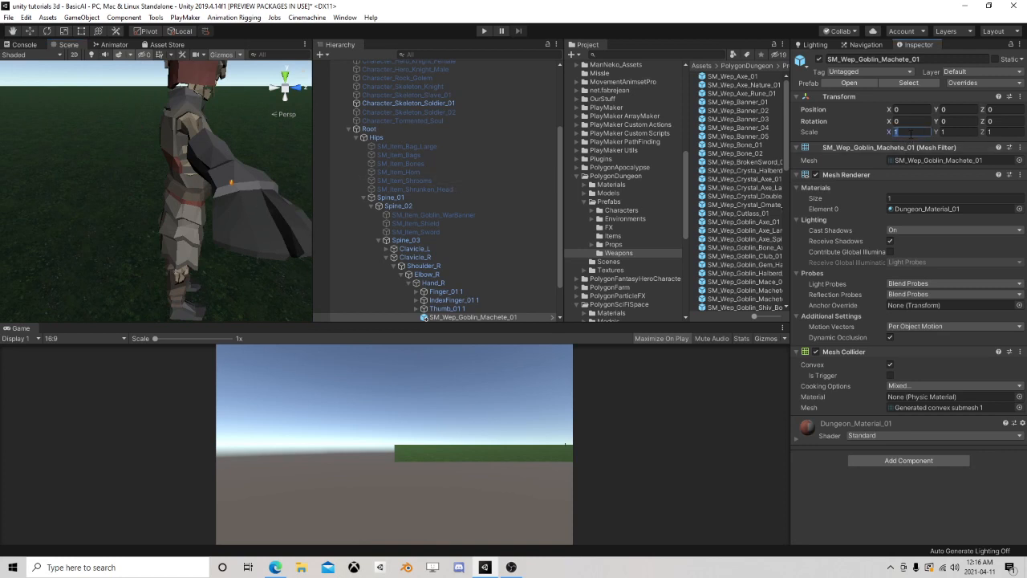
pyautogui.write('100')
pyautogui.press('Tab')
pyautogui.write('100')
pyautogui.press('Tab')
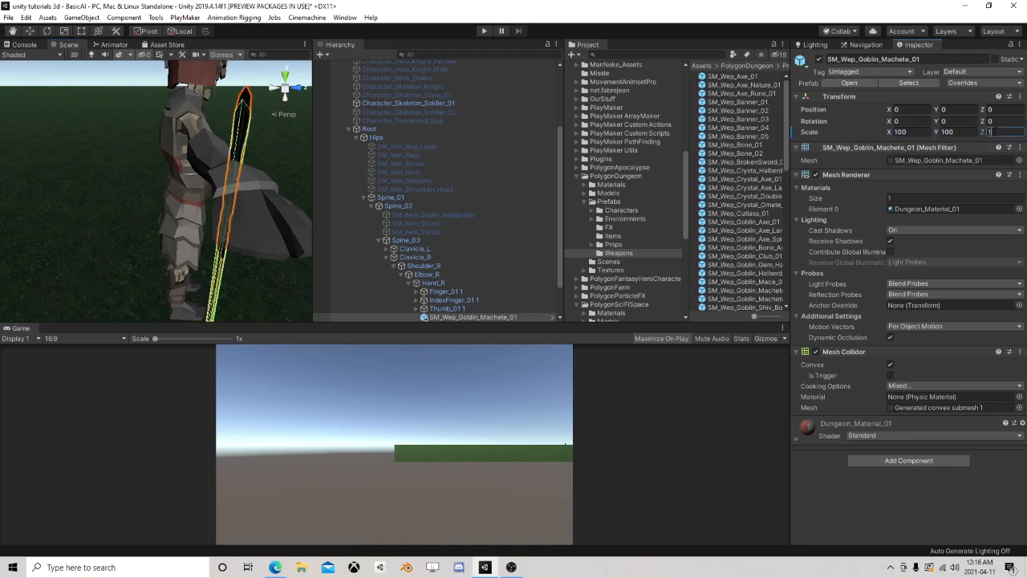
pyautogui.write('100')
pyautogui.scroll(-10, 244, 157)
pyautogui.scroll(3, 235, 157)
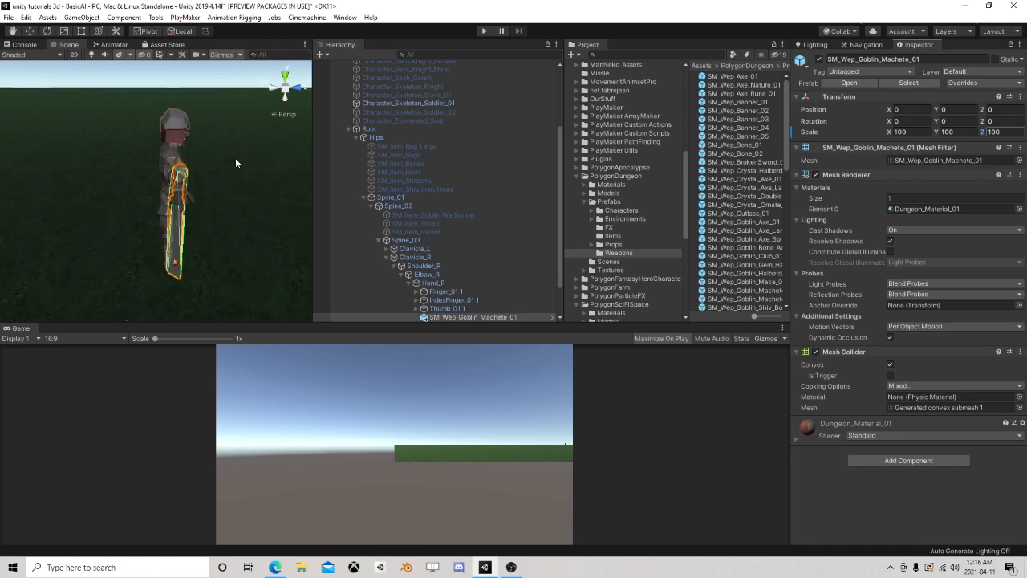
# Rotate the machete to point forward from the hand, at about X -3.3, Y 76.9, Z -81
pyautogui.click(49, 34)
pyautogui.moveTo(192, 165); pyautogui.dragTo(241, 244)
pyautogui.moveTo(221, 170); pyautogui.dragTo(231, 166)
# Remove the Mesh Collider component from the machete
pyautogui.click(33, 33)
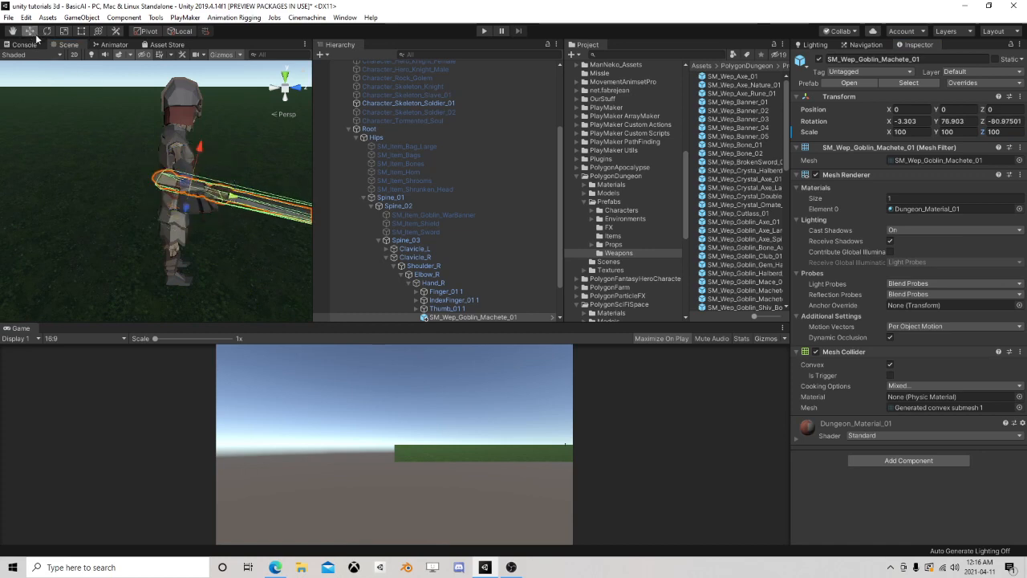
pyautogui.moveTo(96, 96); pyautogui.dragTo(305, 190, button='right')
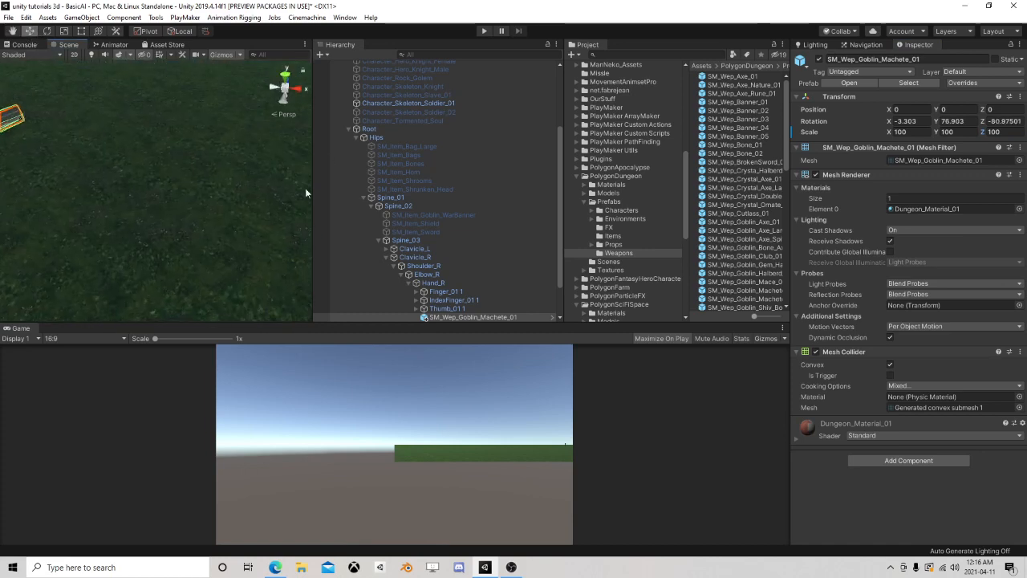
pyautogui.rightClick(844, 351)
pyautogui.click(883, 397)
# Move the machete's handle into the skeleton's right hand, at about position X 11.9, Y 2.5, Z 1.3
pyautogui.press('f')
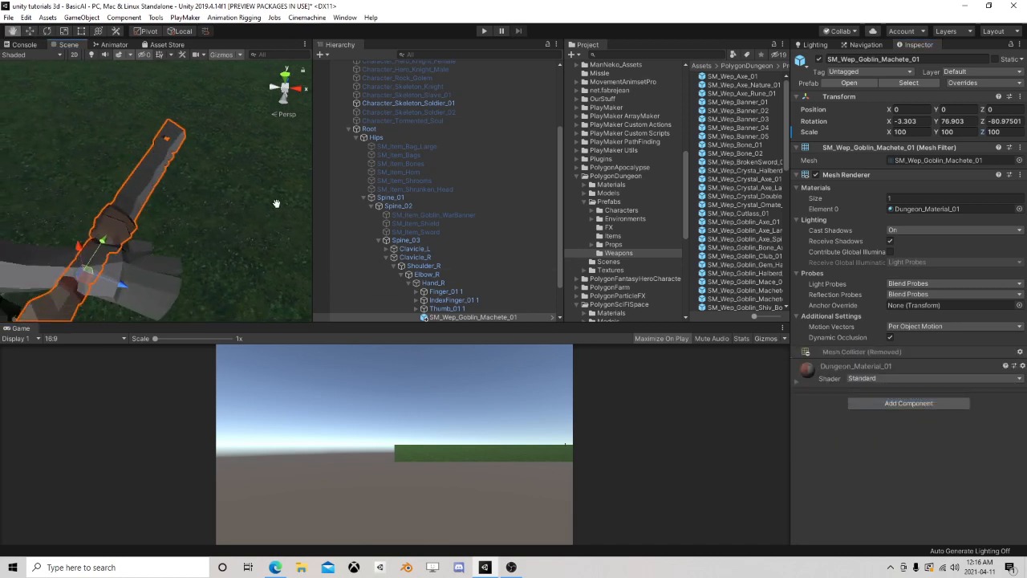
pyautogui.moveTo(158, 222); pyautogui.dragTo(211, 234)
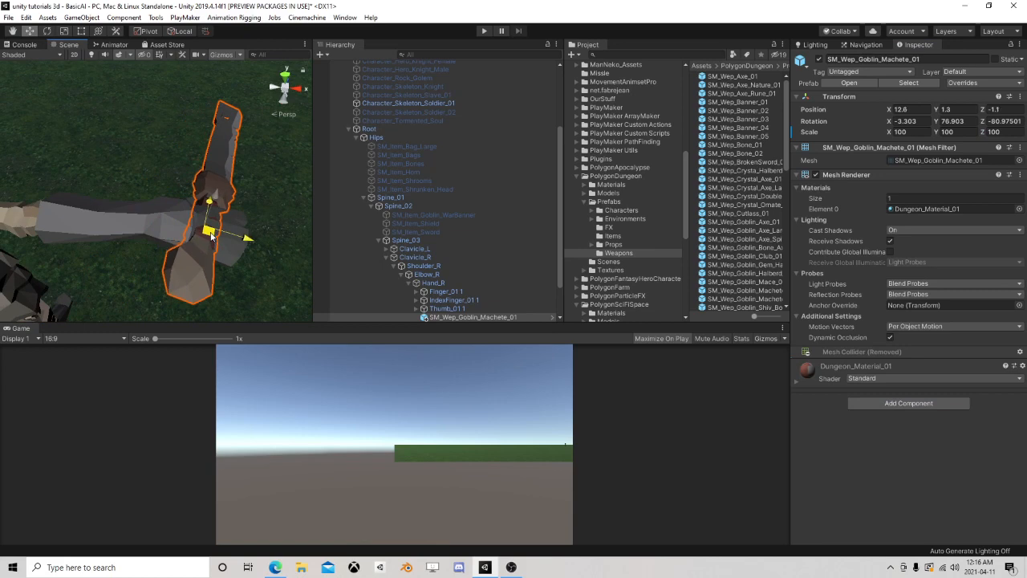
pyautogui.moveTo(255, 212); pyautogui.dragTo(196, 208, button='right')
pyautogui.scroll(-4, 166, 194)
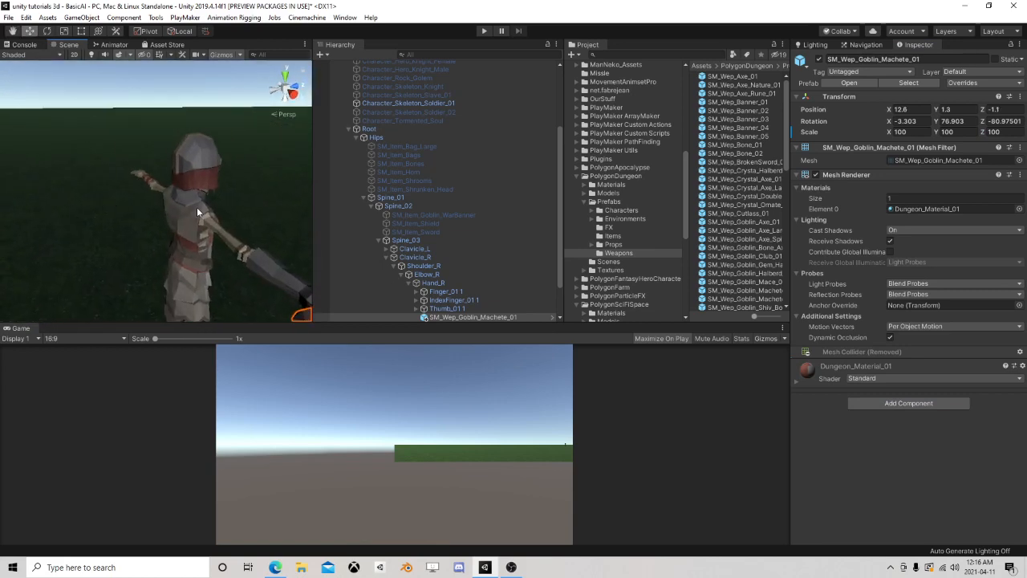
pyautogui.moveTo(197, 209); pyautogui.dragTo(154, 174, button='middle')
pyautogui.moveTo(120, 130); pyautogui.dragTo(121, 137)
pyautogui.moveTo(156, 180); pyautogui.dragTo(149, 180)
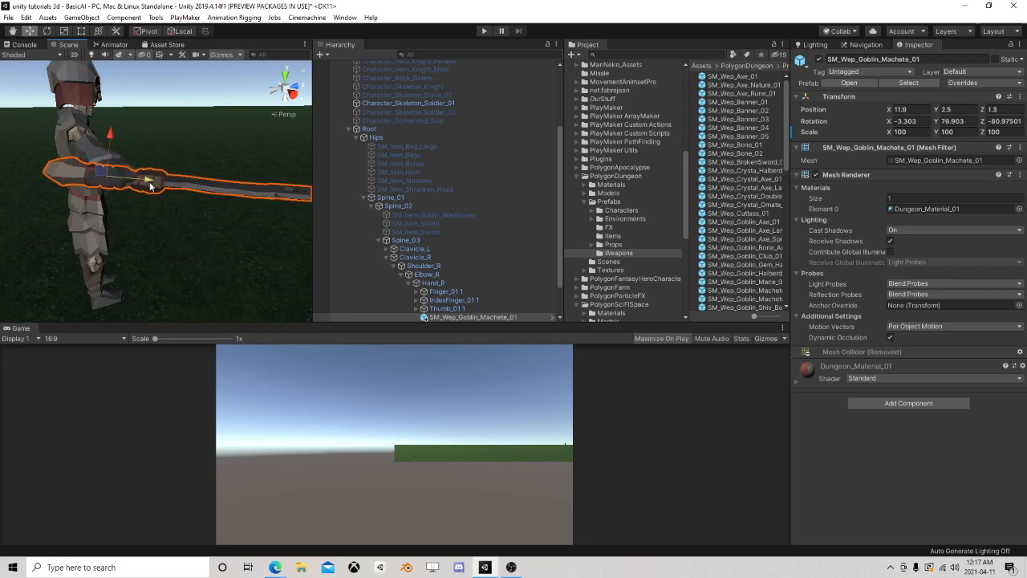
# Examine from several angles how the machete sits in the skeleton's right hand
pyautogui.moveTo(153, 127); pyautogui.dragTo(138, 167, button='right')
pyautogui.moveTo(244, 220); pyautogui.dragTo(247, 181, button='right')
pyautogui.scroll(-4, 222, 183)
pyautogui.scroll(2, 223, 183)
pyautogui.moveTo(247, 180); pyautogui.dragTo(123, 206, button='middle')
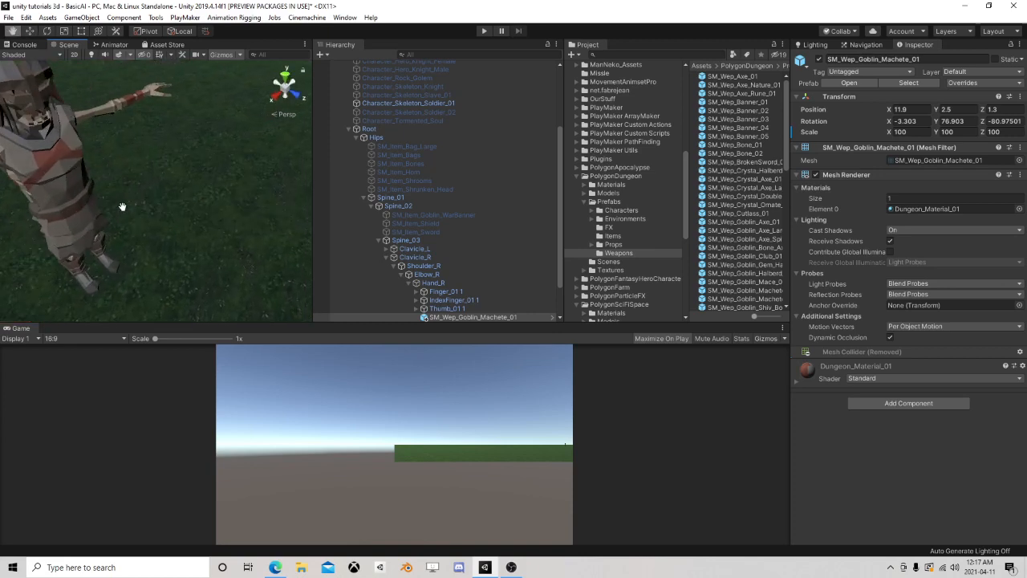
pyautogui.moveTo(124, 206); pyautogui.dragTo(115, 163, button='right')
pyautogui.scroll(-3, 114, 163)
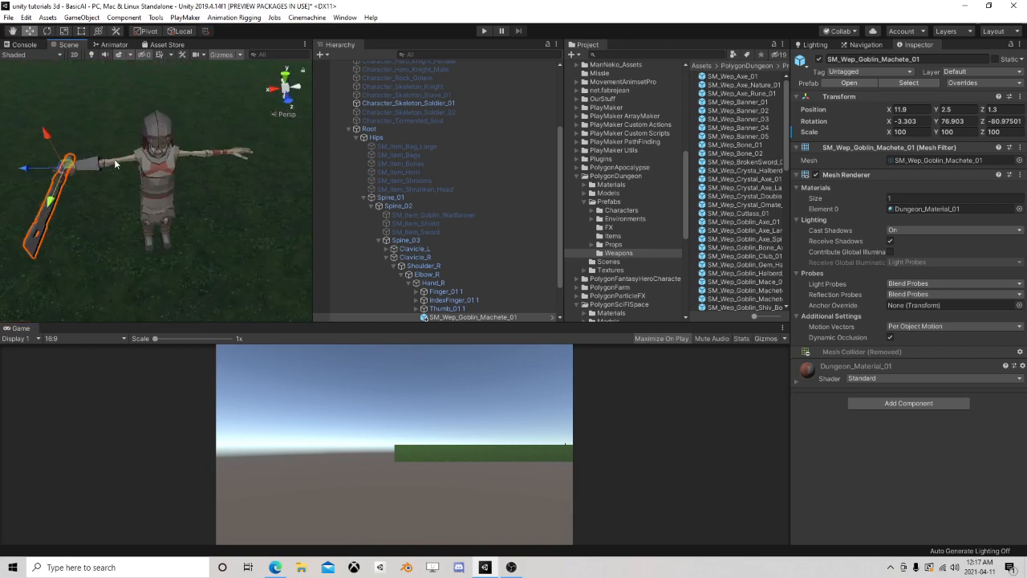
# Collapse the skeleton soldier's bone and child hierarchy and select its top-level object to show its components
pyautogui.click(365, 198)
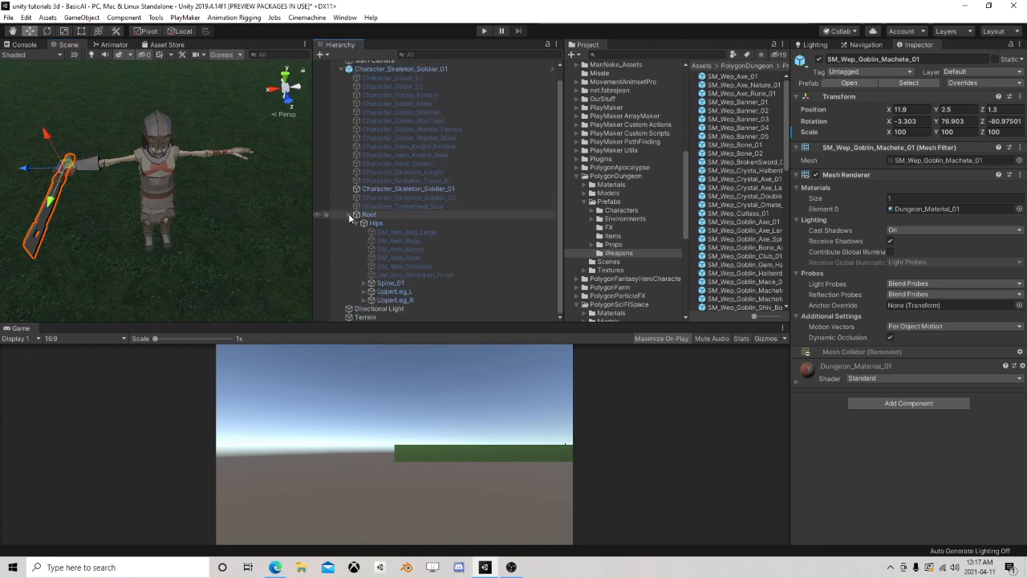
pyautogui.click(355, 215)
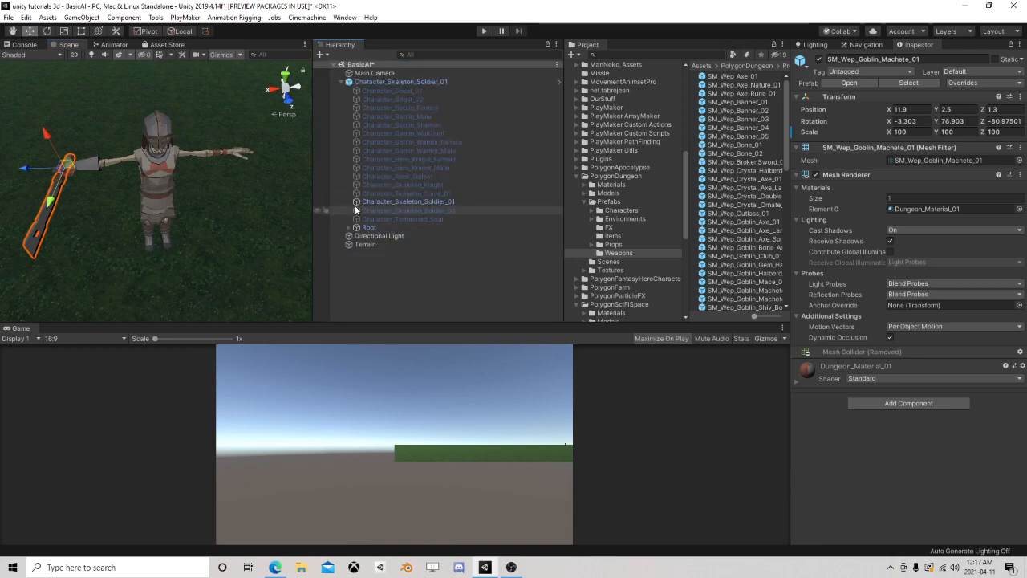
pyautogui.click(385, 82)
pyautogui.click(345, 83)
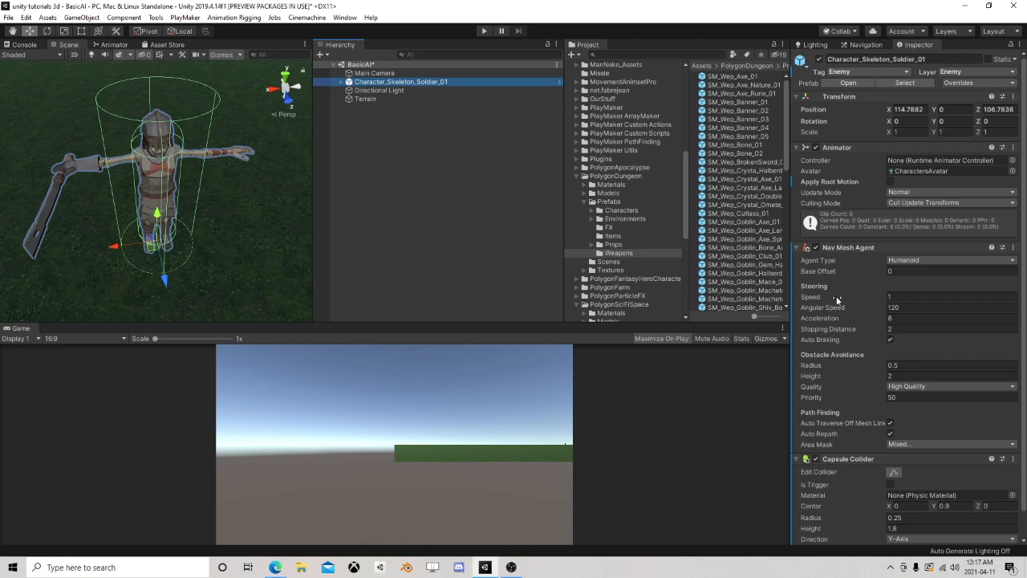
pyautogui.scroll(-1, 848, 300)
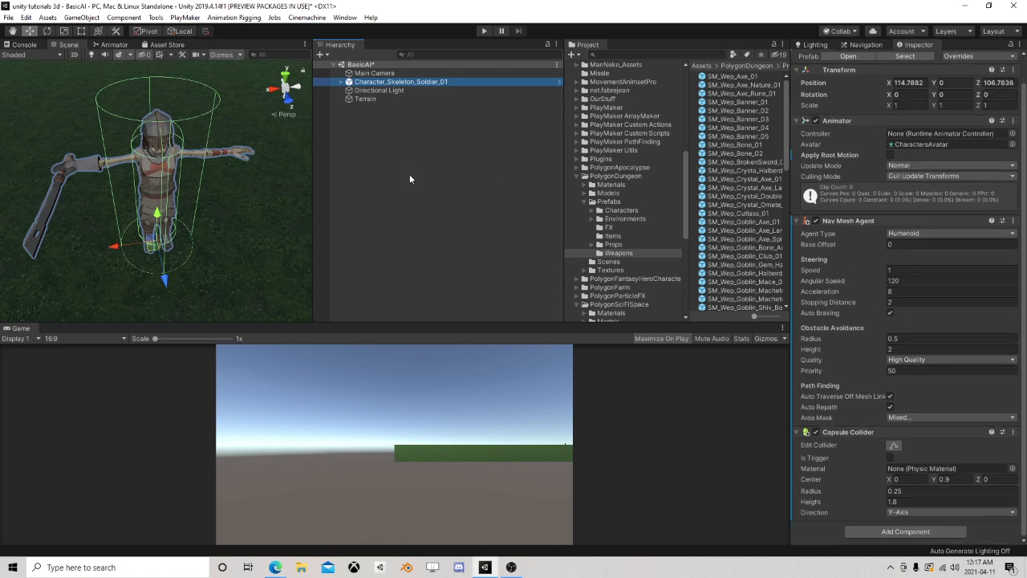
# Add a PlayMakerFSM component to the skeleton soldier and name the FSM SetAnimator
pyautogui.scroll(-2, 230, 161)
pyautogui.scroll(4, 233, 159)
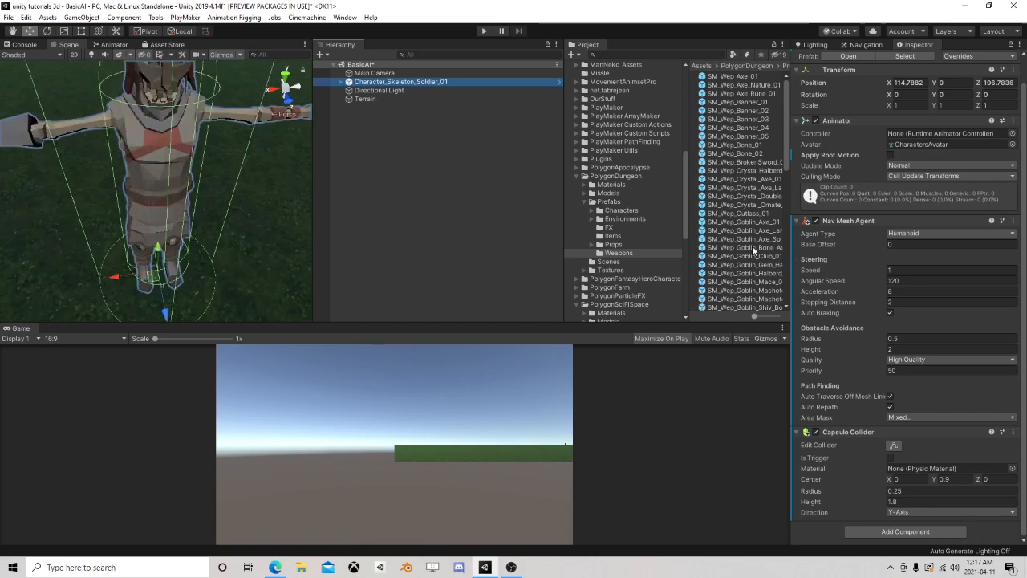
pyautogui.scroll(-3, 236, 168)
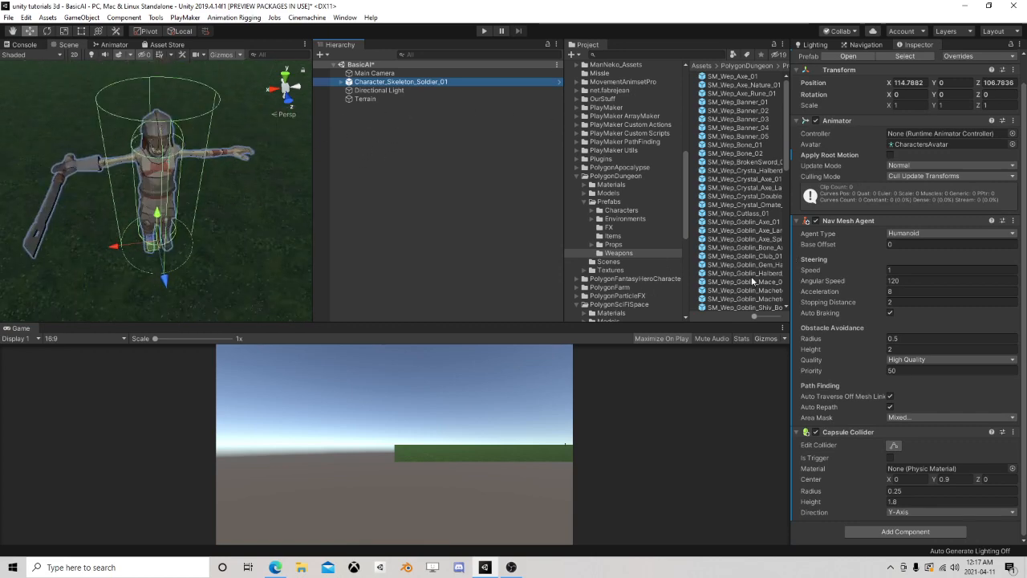
pyautogui.click(878, 531)
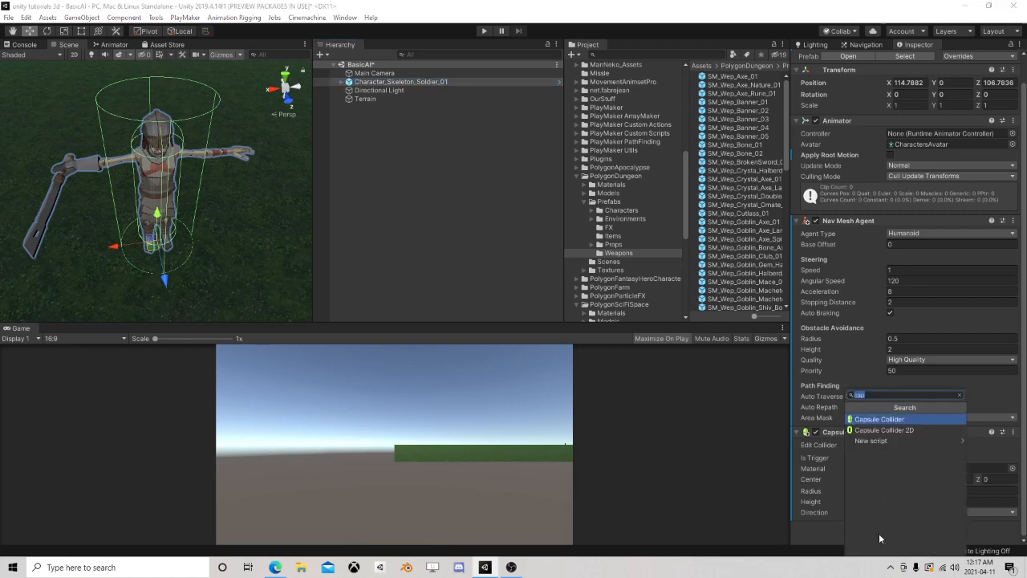
pyautogui.write('fsm')
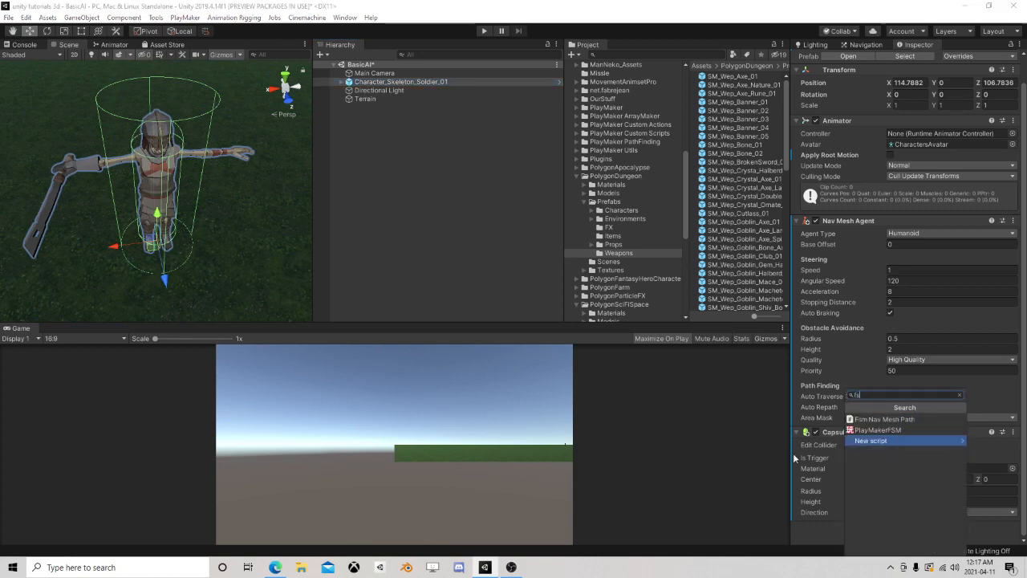
pyautogui.click(889, 433)
pyautogui.scroll(-2, 889, 433)
pyautogui.click(831, 509)
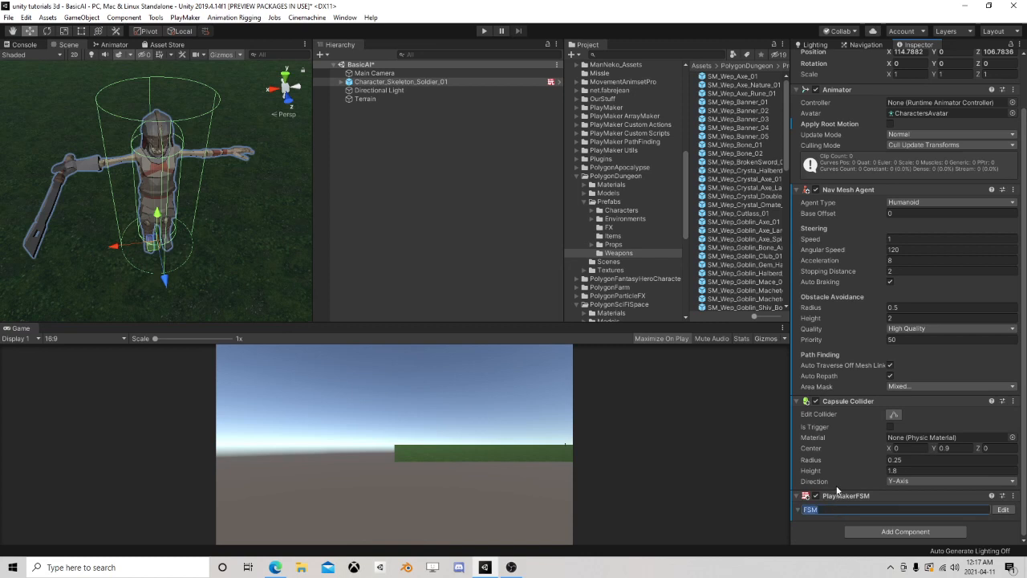
pyautogui.write('SetAnimator')
# Collapse the PolygonDungeon folder, open the knock asset folder, and bring up the Animator window
pyautogui.click(575, 172)
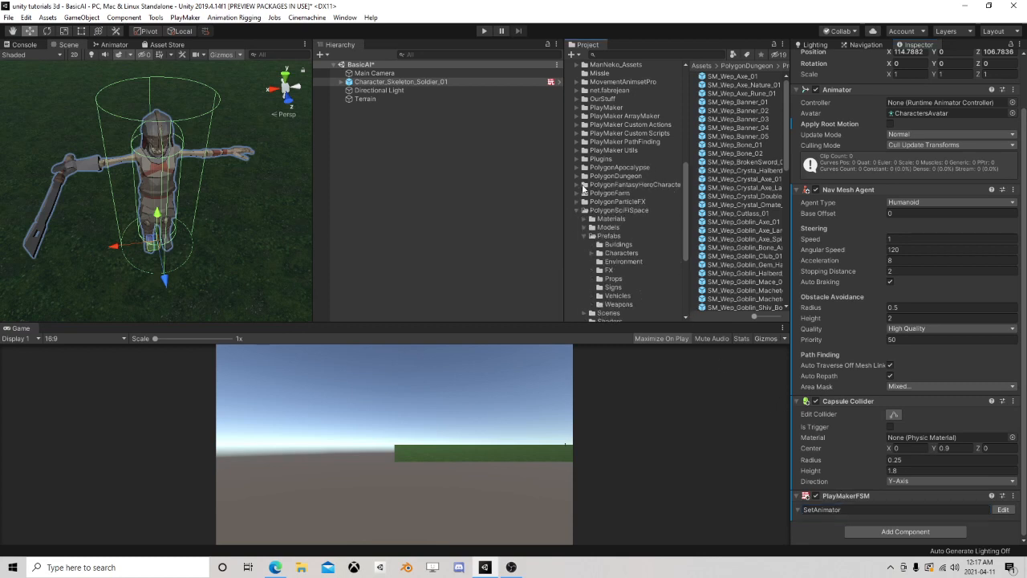
pyautogui.scroll(5, 619, 165)
pyautogui.click(600, 217)
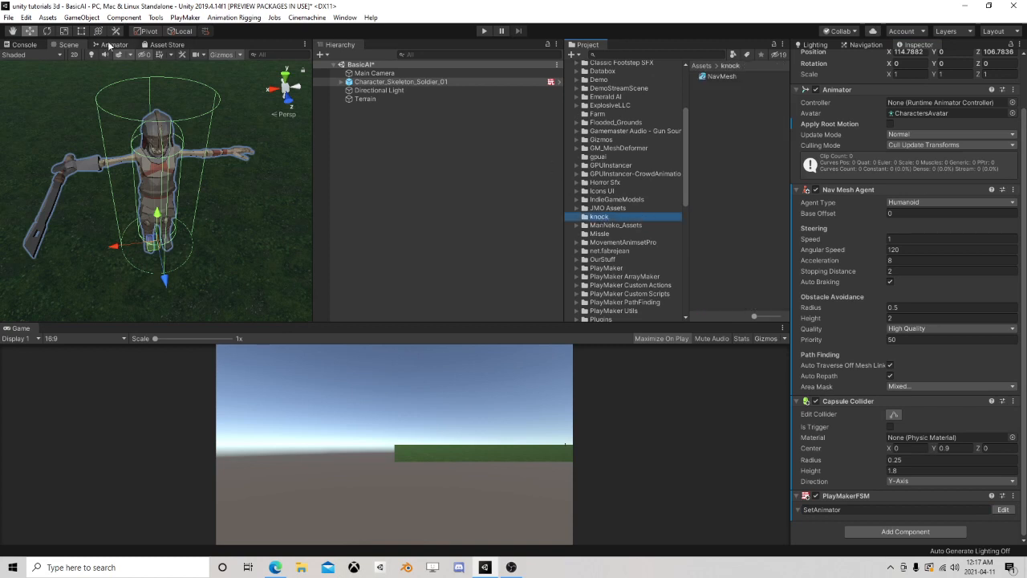
pyautogui.click(111, 45)
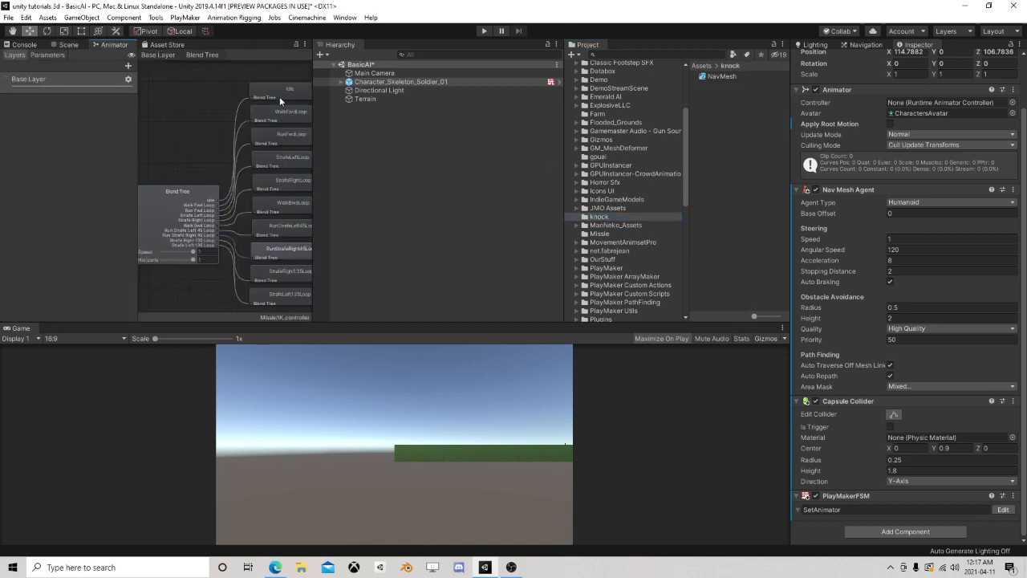
pyautogui.click(373, 89)
pyautogui.click(375, 84)
# Create an Animator Controller named MySkeletonAI in the knock folder
pyautogui.rightClick(714, 104)
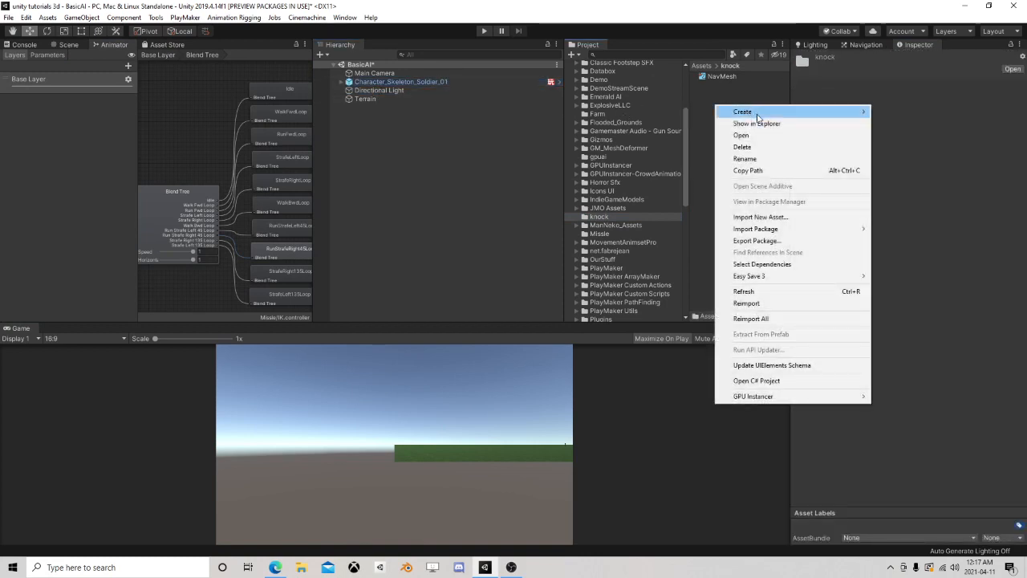
pyautogui.moveTo(772, 112)
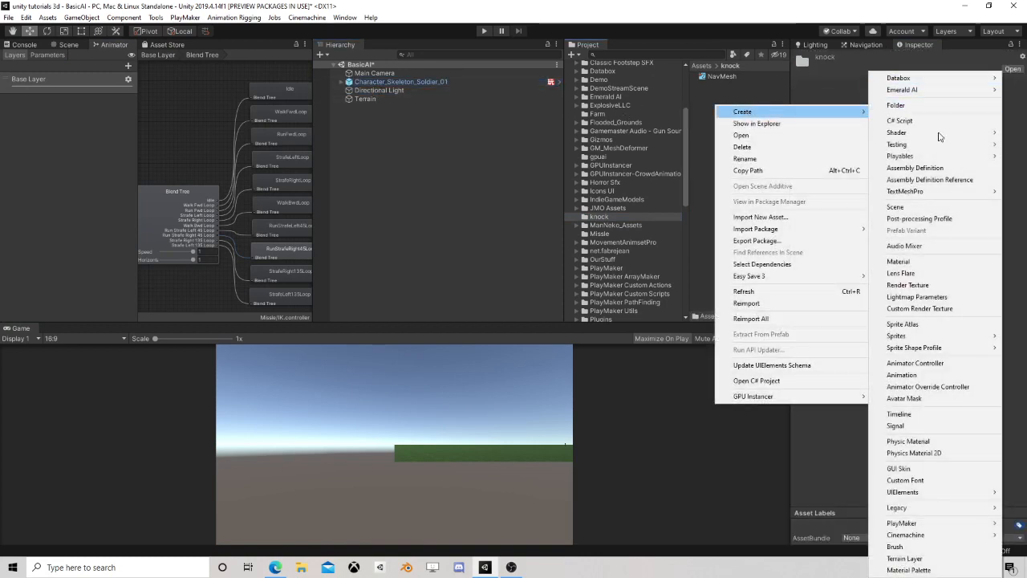
pyautogui.click(919, 363)
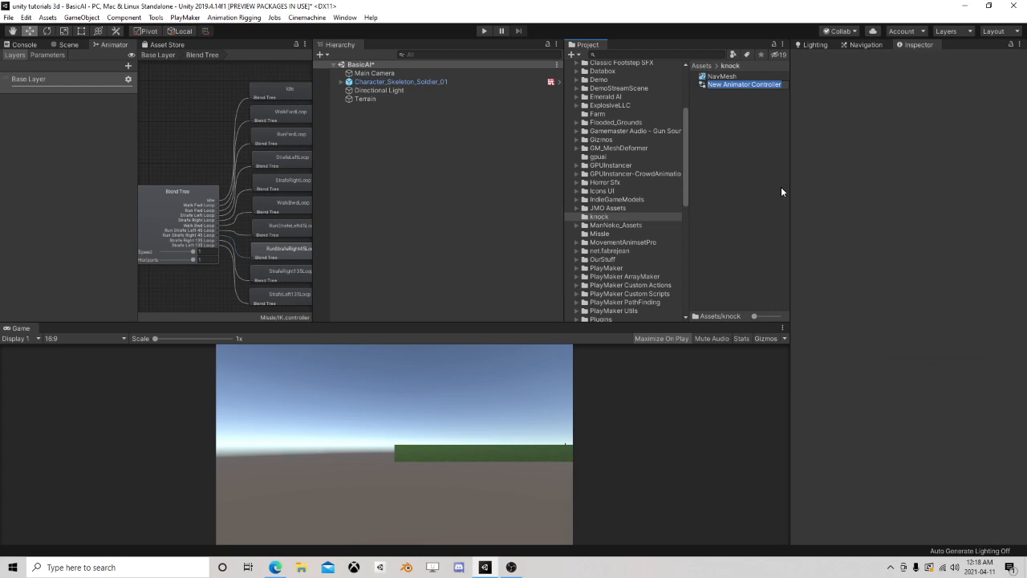
pyautogui.write('MySkelle')
pyautogui.press('BackSpace')
pyautogui.press('BackSpace')
pyautogui.write('e')
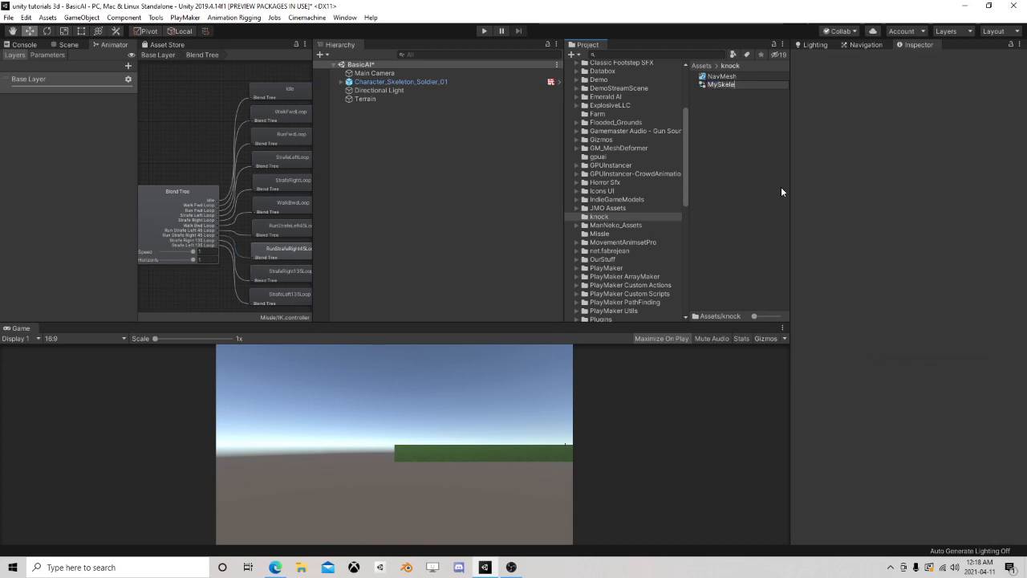
pyautogui.write('tonAI')
pyautogui.press('Return')
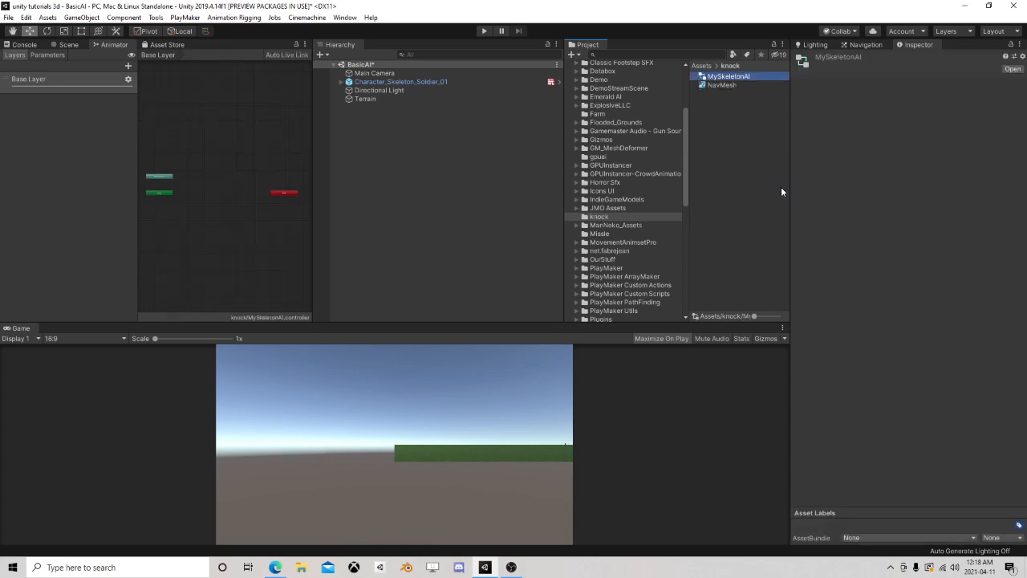
# Assign the MySkeletonAI controller to the Animator component of the skeleton soldier
pyautogui.click(393, 82)
pyautogui.moveTo(726, 78); pyautogui.dragTo(943, 160)
pyautogui.scroll(5, 253, 150)
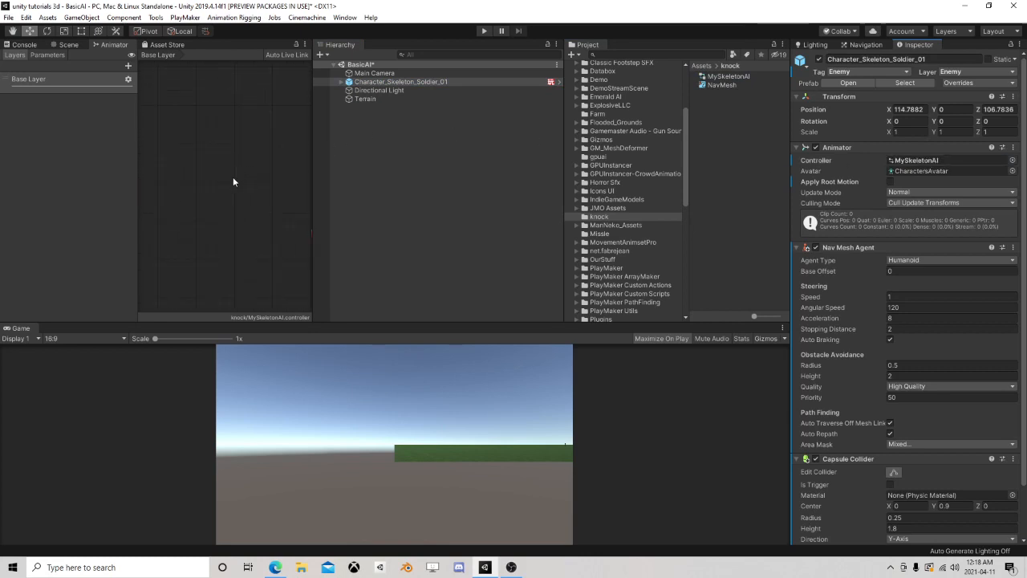
# Add a Float parameter named Speed to the MySkeletonAI animator controller
pyautogui.click(49, 54)
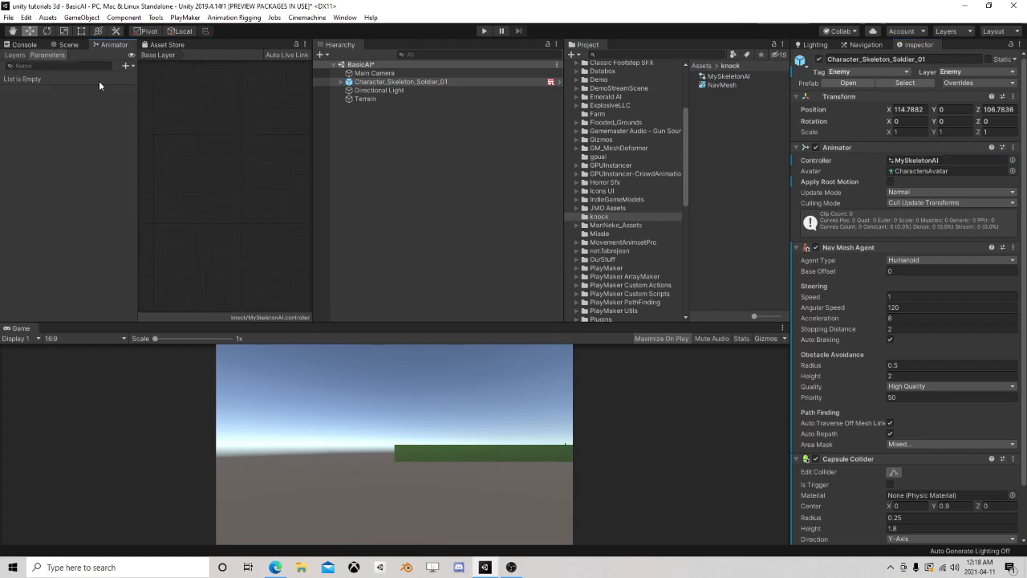
pyautogui.click(127, 66)
pyautogui.click(149, 78)
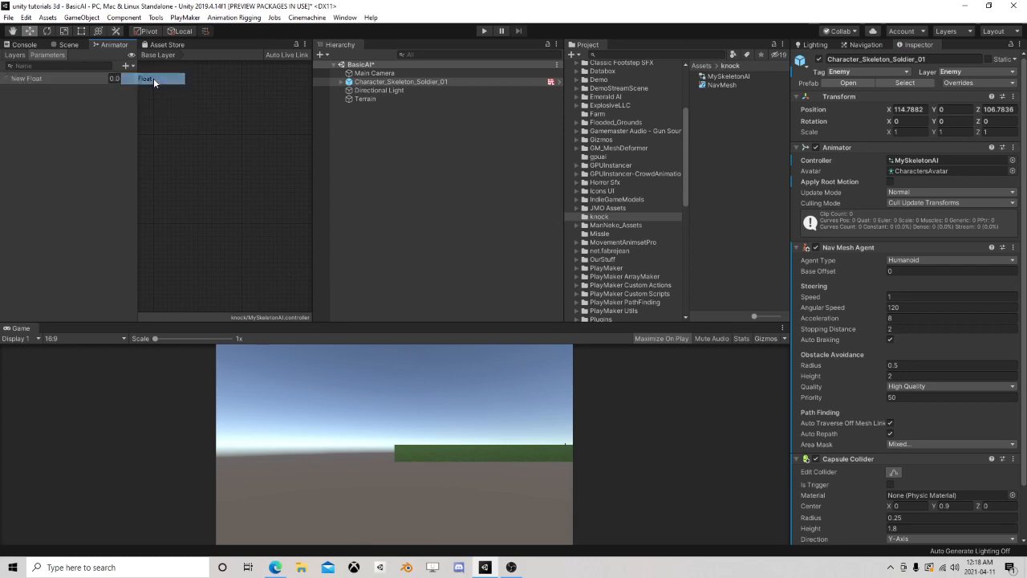
pyautogui.write('Speed')
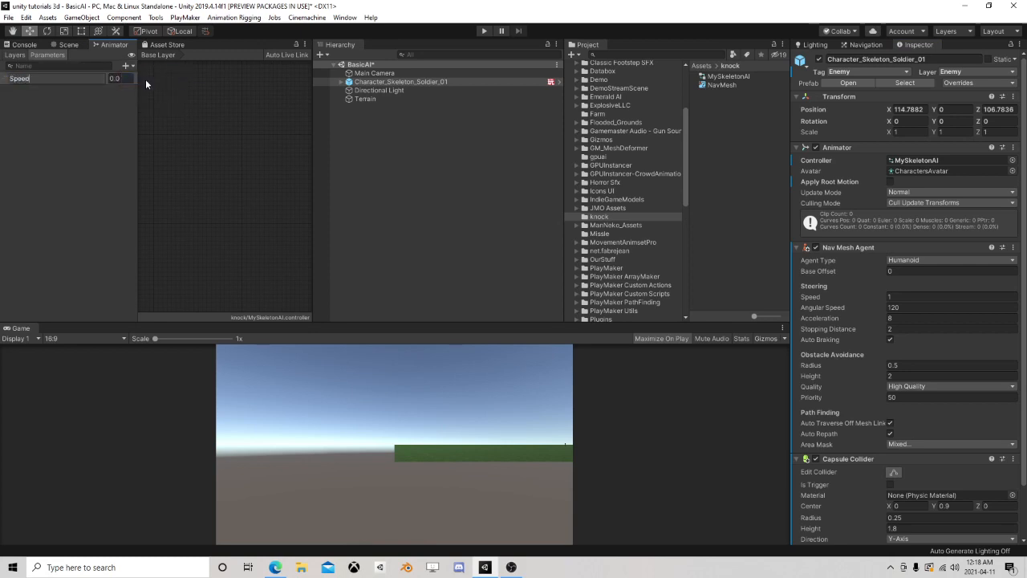
pyautogui.press('Return')
# Widen the animator graph area and create a new blend tree state named Locomotion in the base layer
pyautogui.scroll(-5, 207, 158)
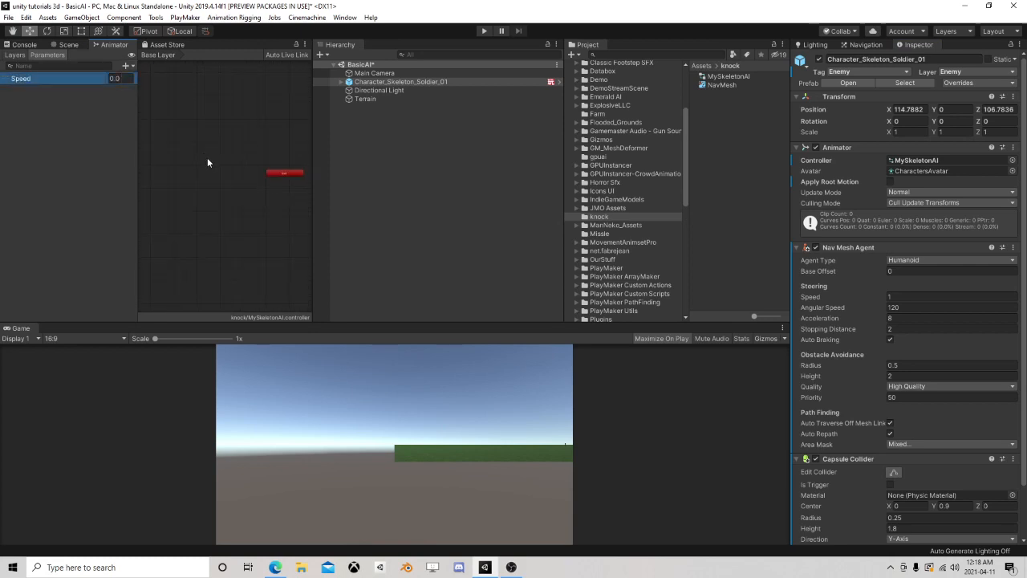
pyautogui.moveTo(207, 157); pyautogui.dragTo(289, 173, button='middle')
pyautogui.moveTo(314, 186); pyautogui.dragTo(510, 187)
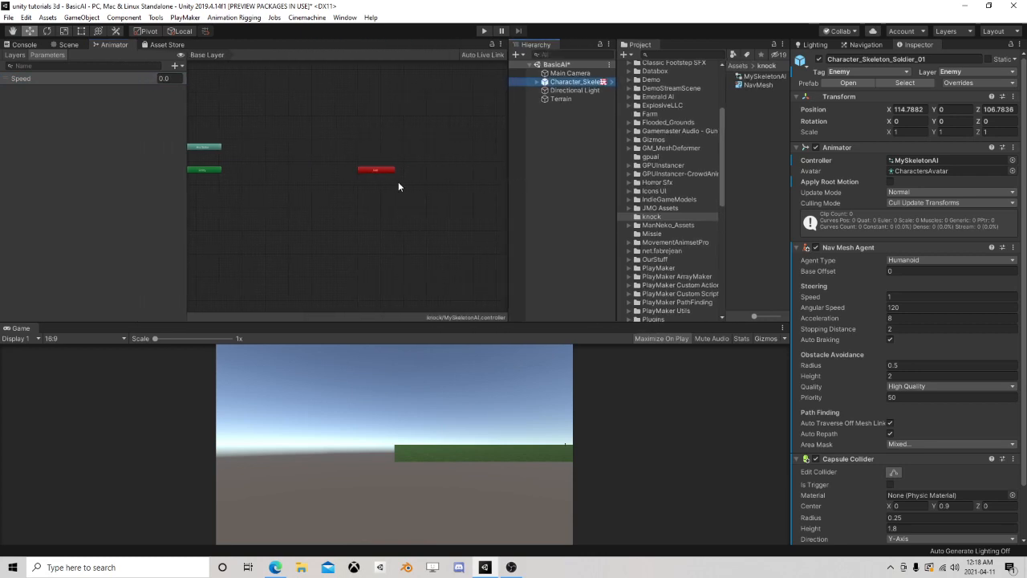
pyautogui.rightClick(317, 161)
pyautogui.moveTo(374, 163)
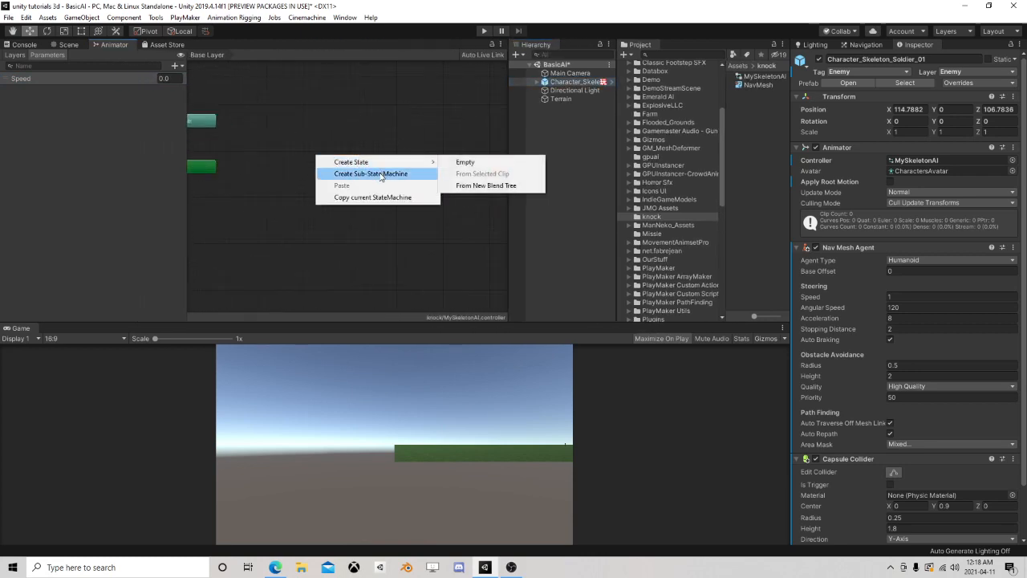
pyautogui.click(490, 185)
pyautogui.moveTo(383, 166); pyautogui.dragTo(361, 167)
pyautogui.click(862, 57)
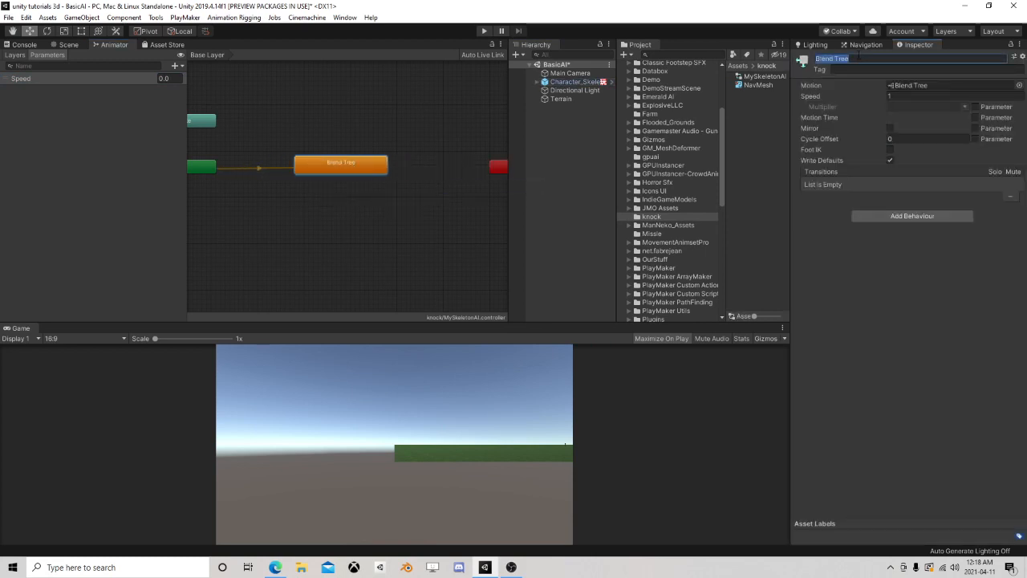
pyautogui.write('Locomotion')
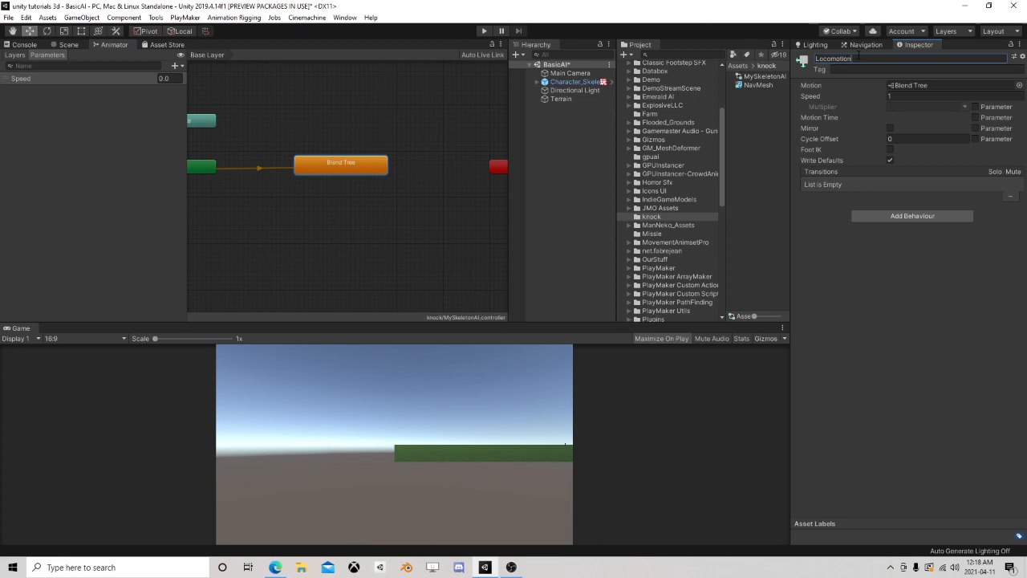
# Open the Locomotion blend tree and add two empty motion fields to it, keeping the 1D blend type
pyautogui.doubleClick(331, 171)
pyautogui.click(344, 182)
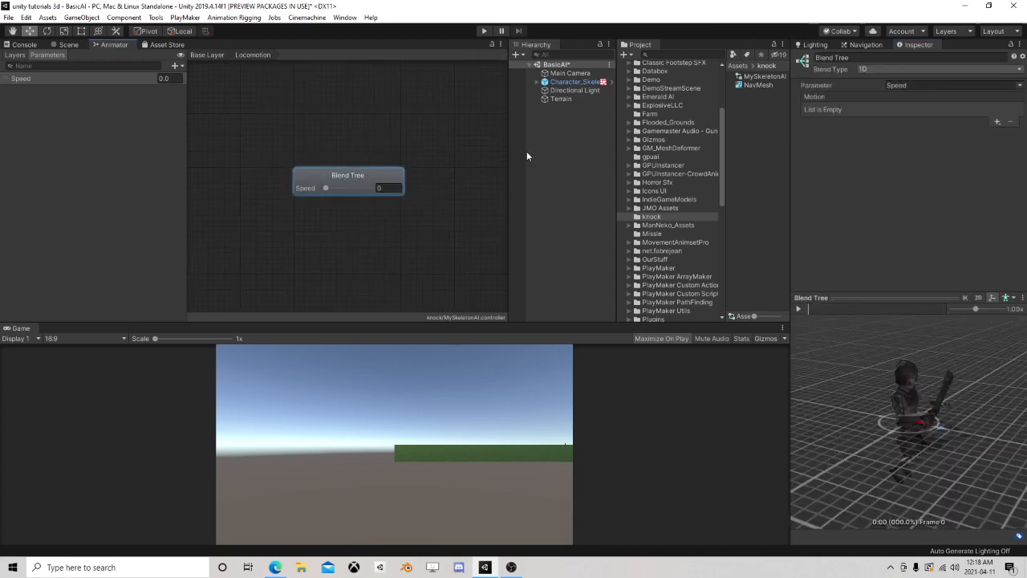
pyautogui.moveTo(618, 175); pyautogui.dragTo(505, 181)
pyautogui.click(996, 121)
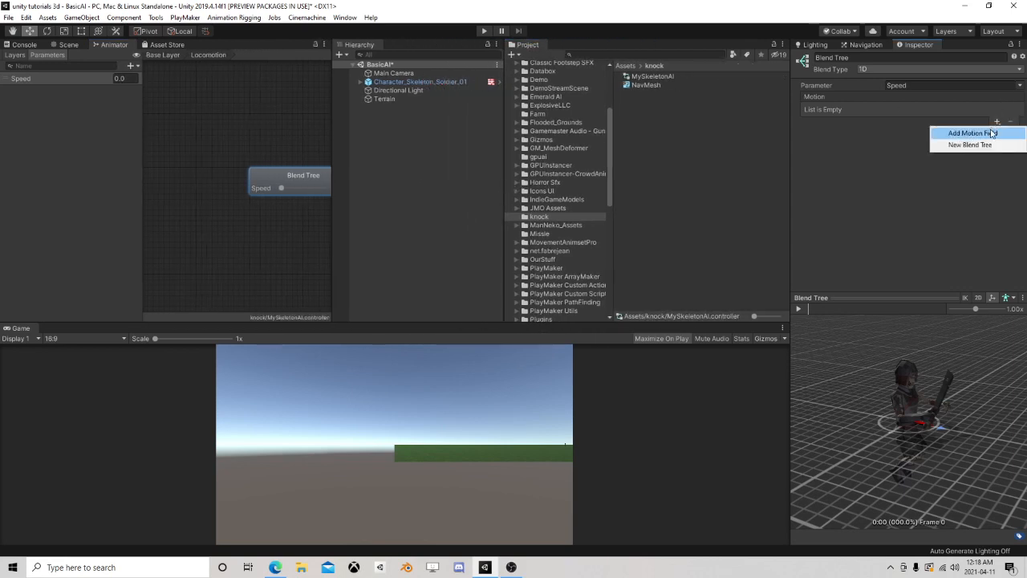
pyautogui.click(983, 134)
pyautogui.click(997, 124)
pyautogui.click(993, 134)
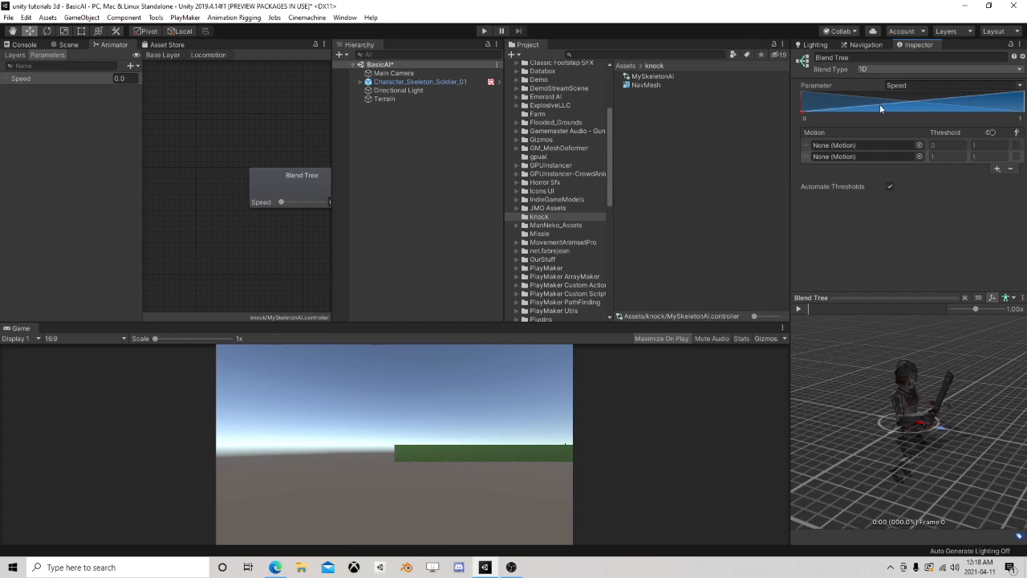
pyautogui.click(924, 69)
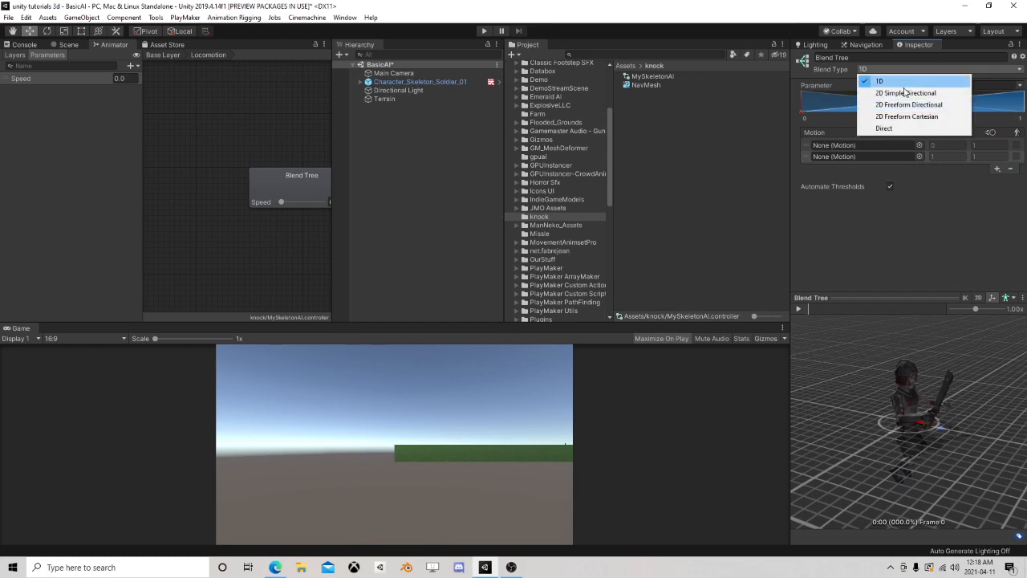
pyautogui.click(914, 259)
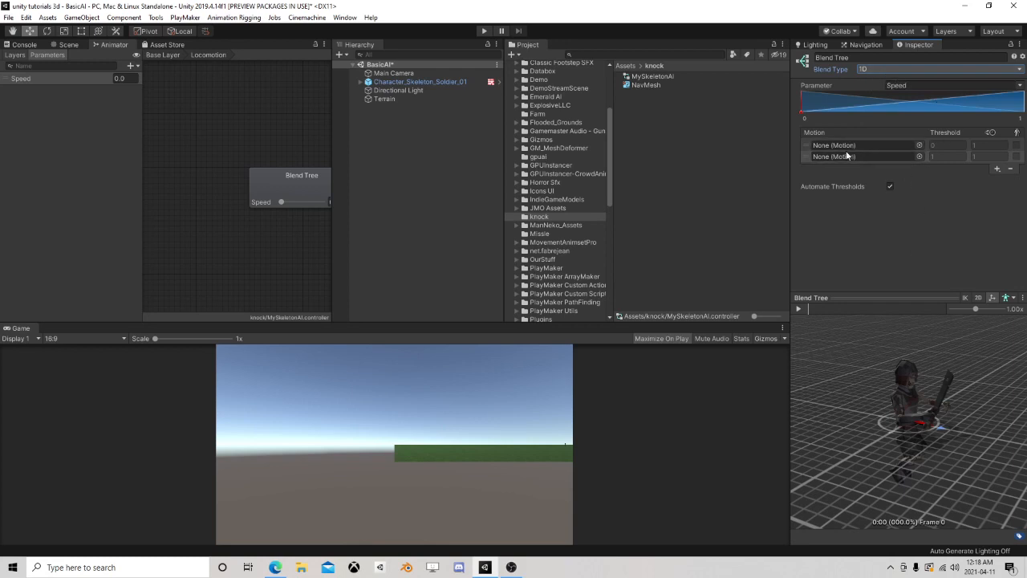
# Show the animation clips in the Animations folder of MovementAnimsetPro
pyautogui.click(516, 246)
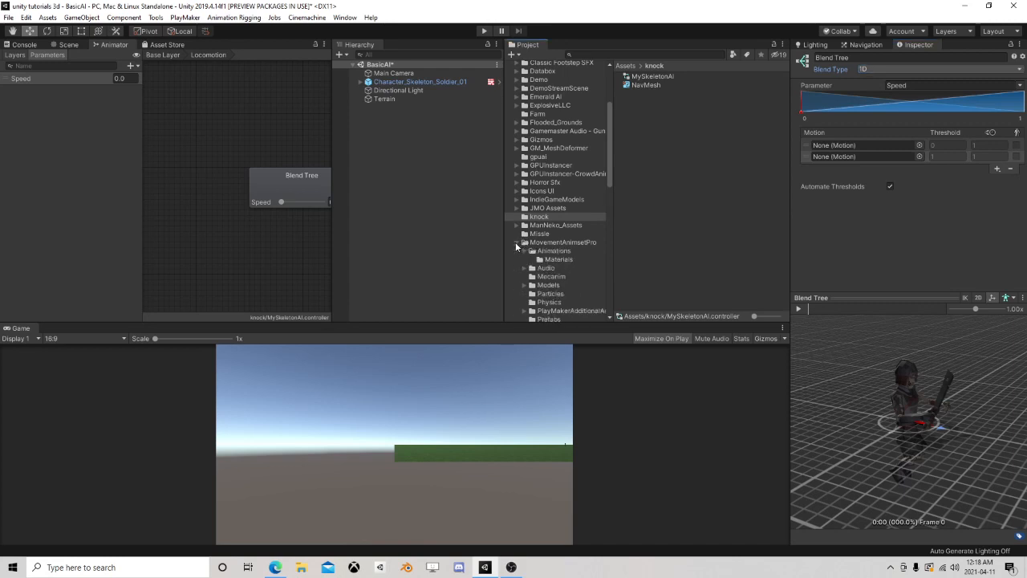
pyautogui.scroll(-2, 556, 251)
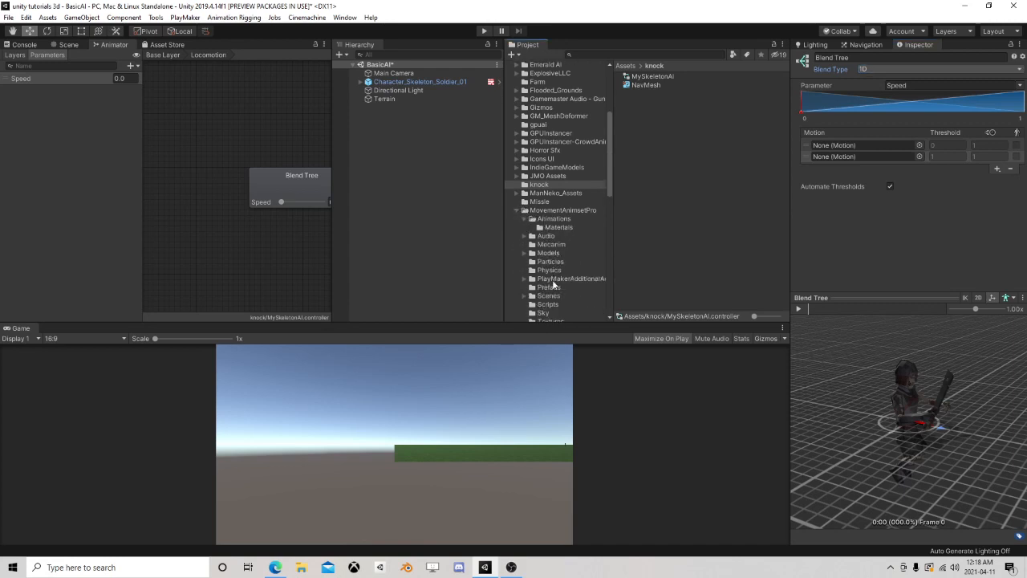
pyautogui.scroll(-2, 545, 279)
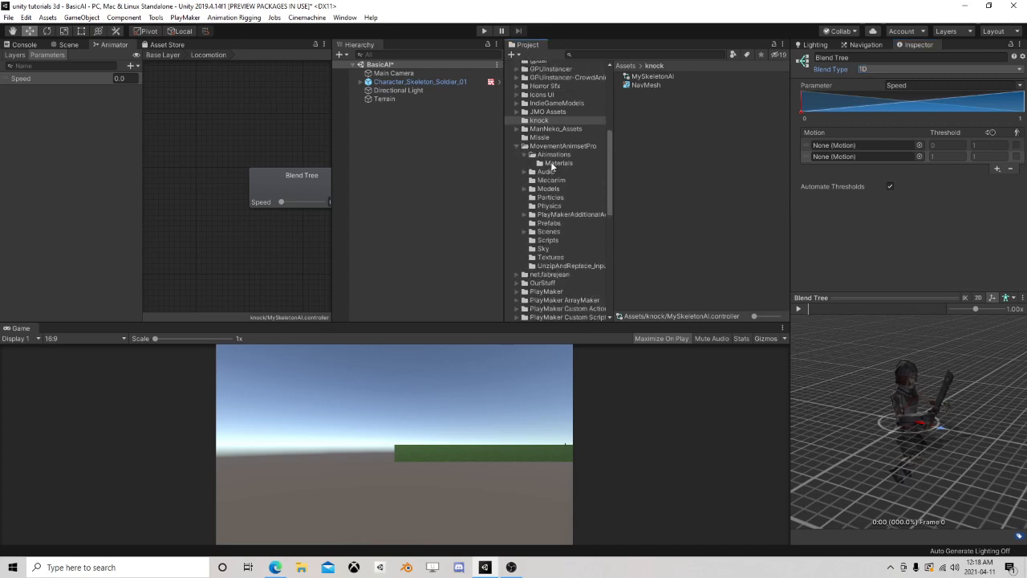
pyautogui.click(555, 155)
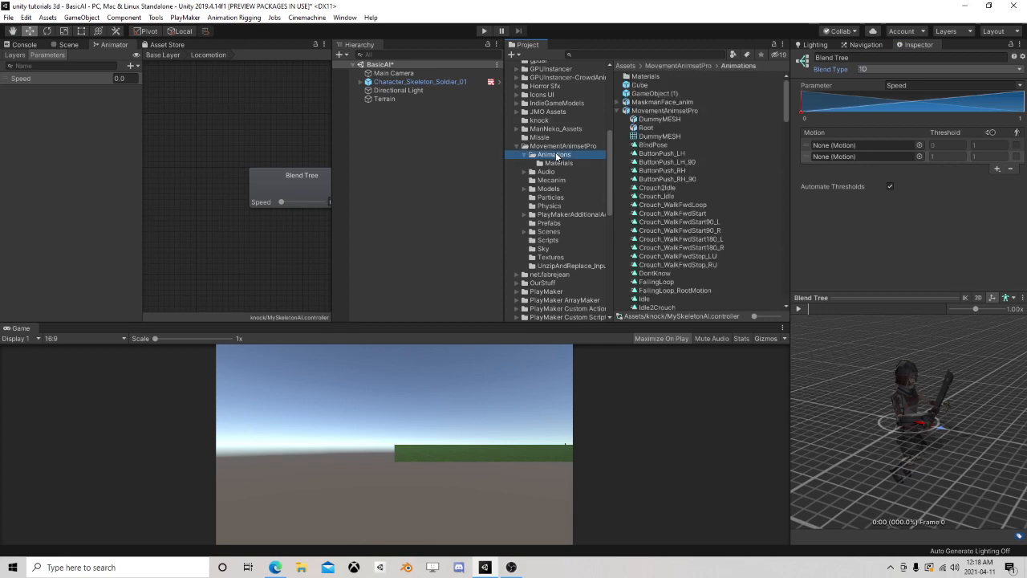
# Collapse the MovementAnimsetPro and PolygonSciFiSpace folders and look through the project's asset folders for another animation pack
pyautogui.click(515, 146)
pyautogui.scroll(-2, 531, 200)
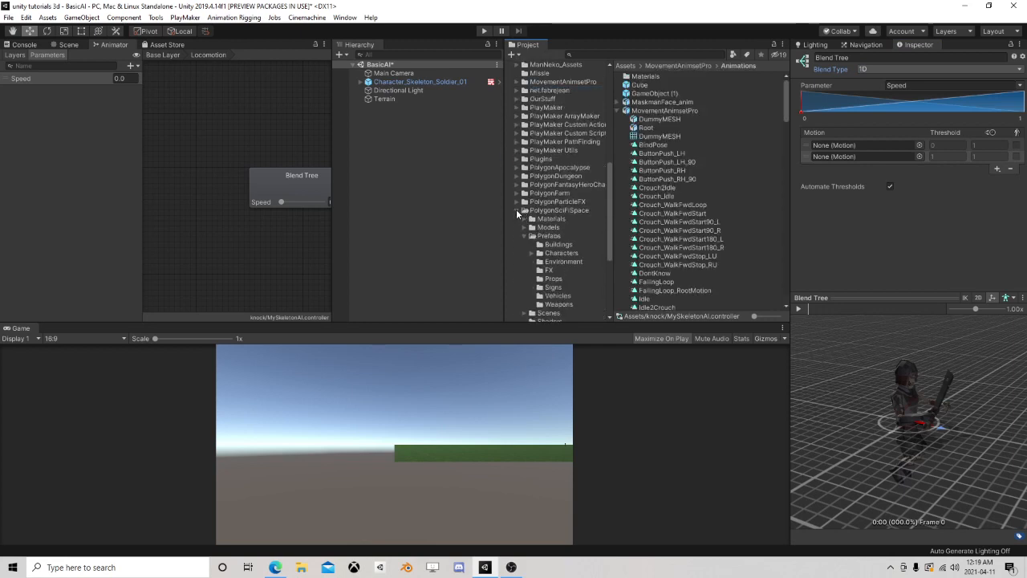
pyautogui.click(516, 210)
pyautogui.scroll(-1, 523, 217)
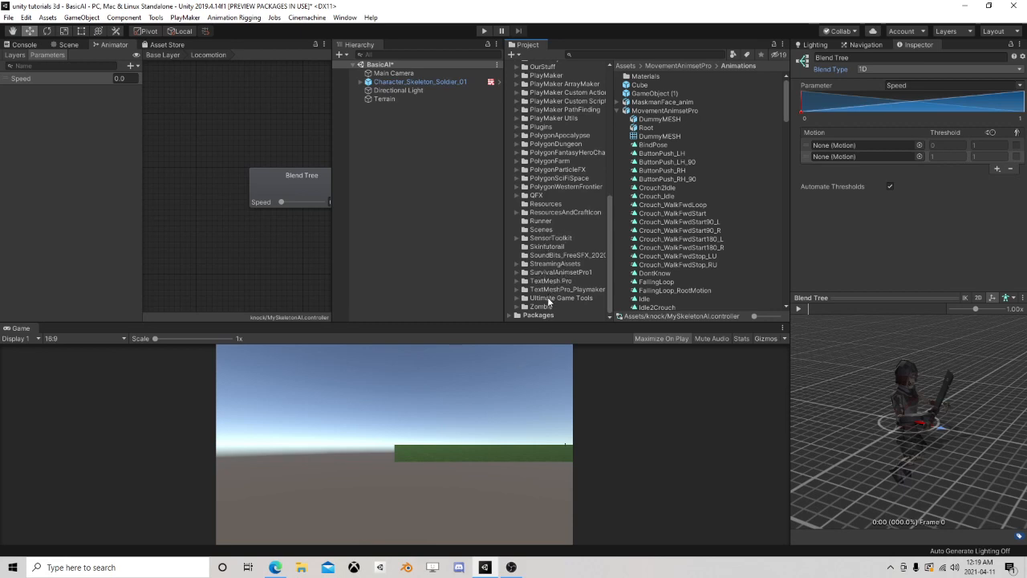
pyautogui.scroll(3, 535, 270)
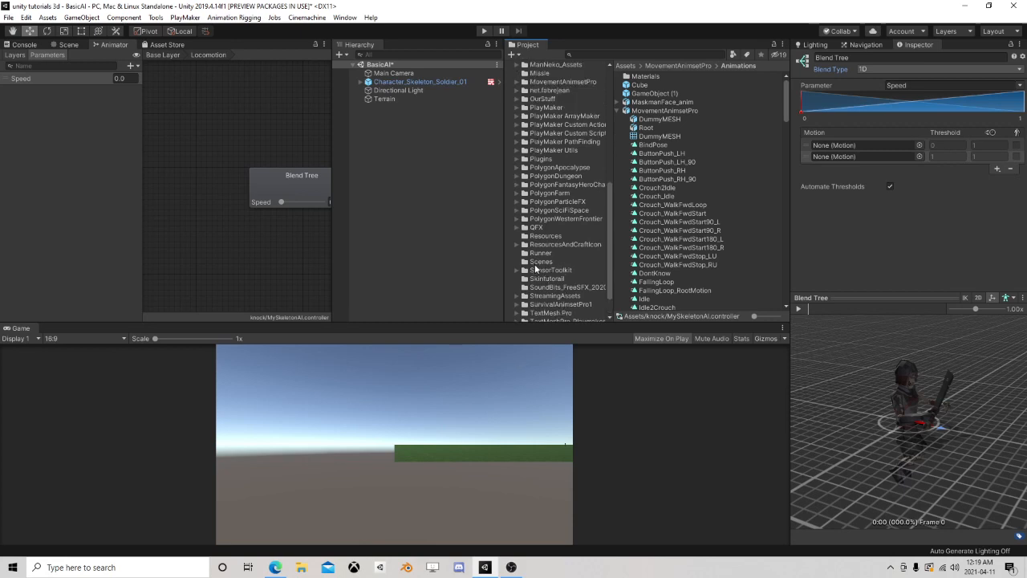
pyautogui.scroll(3, 536, 265)
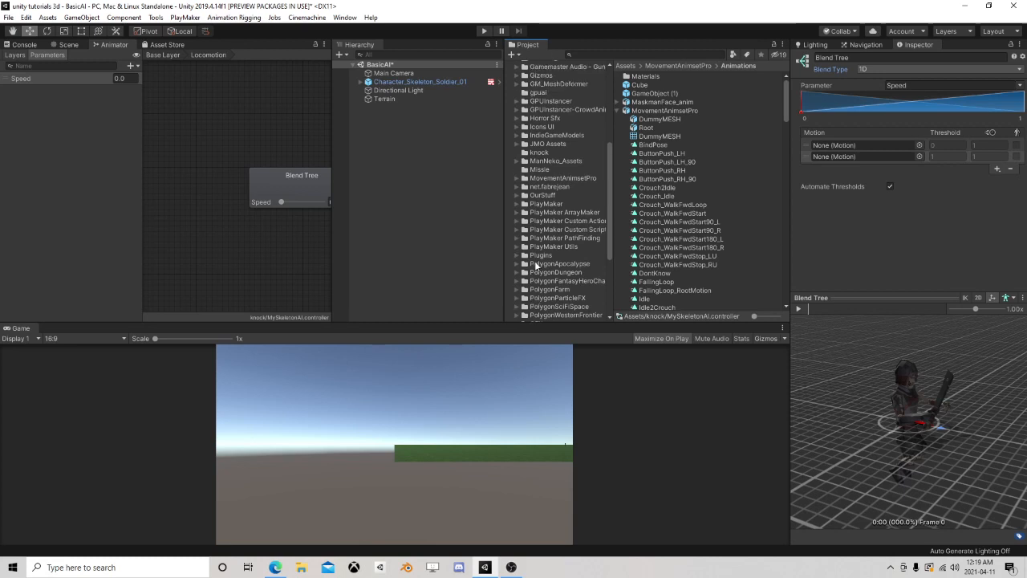
pyautogui.scroll(2, 536, 265)
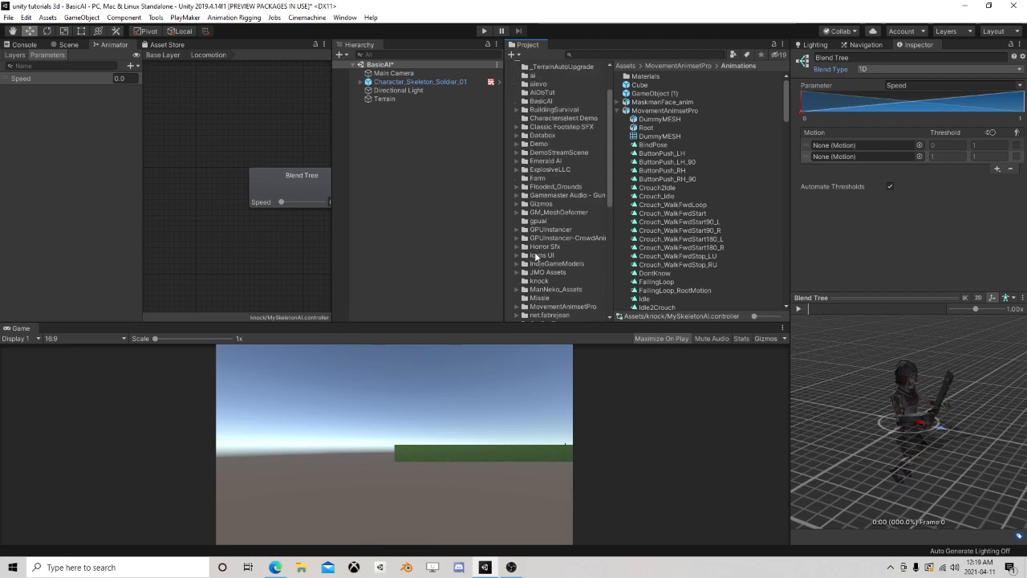
# Expand the ExplosiveLLC folder and show the Armed animations of the RPG Character Mecanim Animation Pack
pyautogui.click(515, 170)
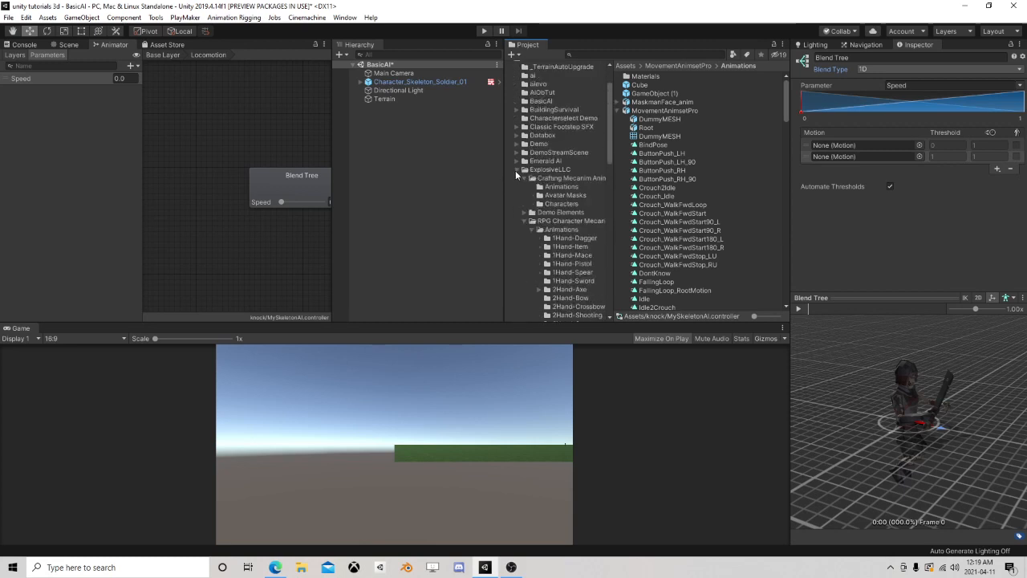
pyautogui.scroll(-1, 525, 213)
pyautogui.scroll(-2, 525, 210)
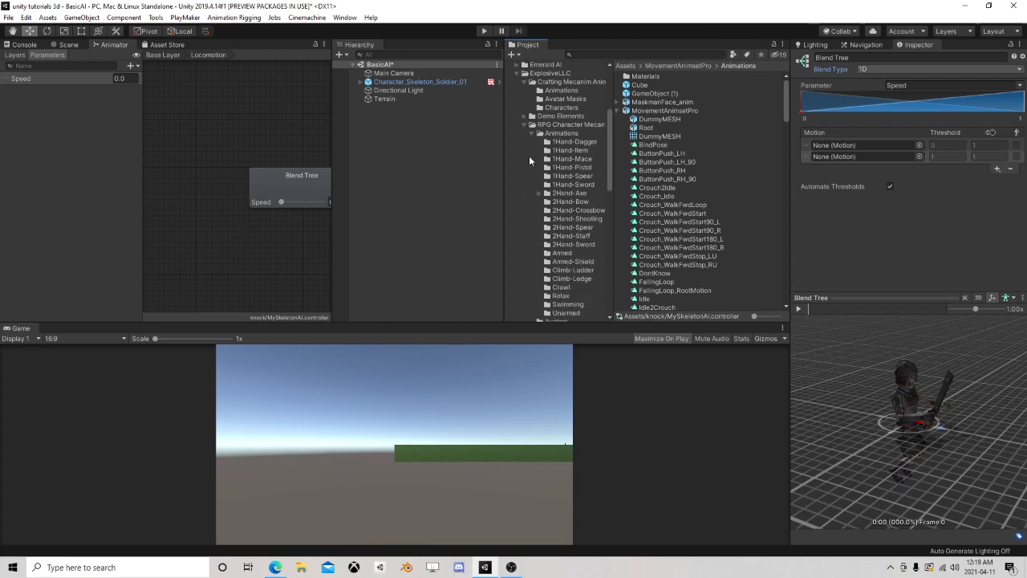
pyautogui.scroll(-2, 528, 161)
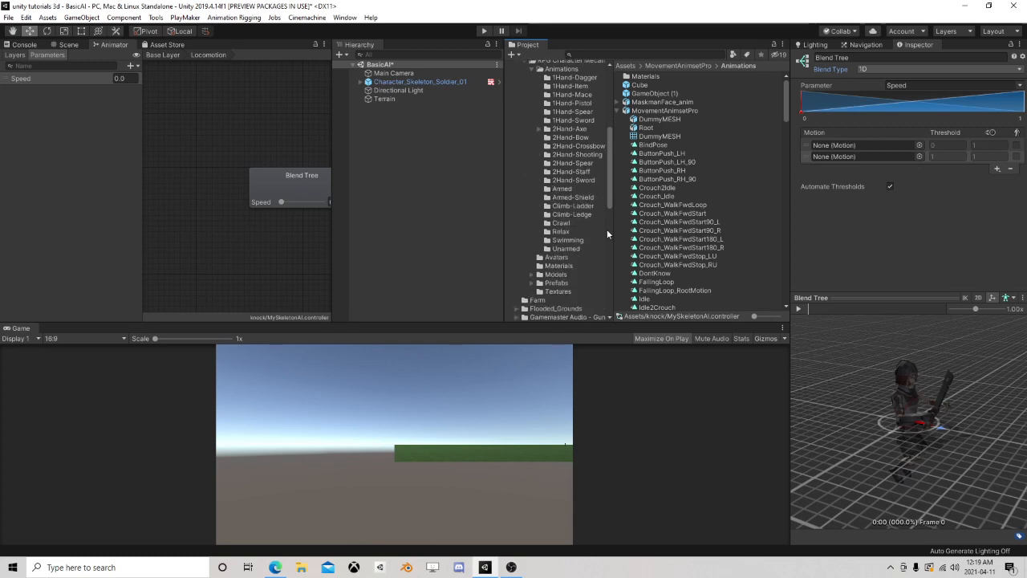
pyautogui.scroll(1, 564, 209)
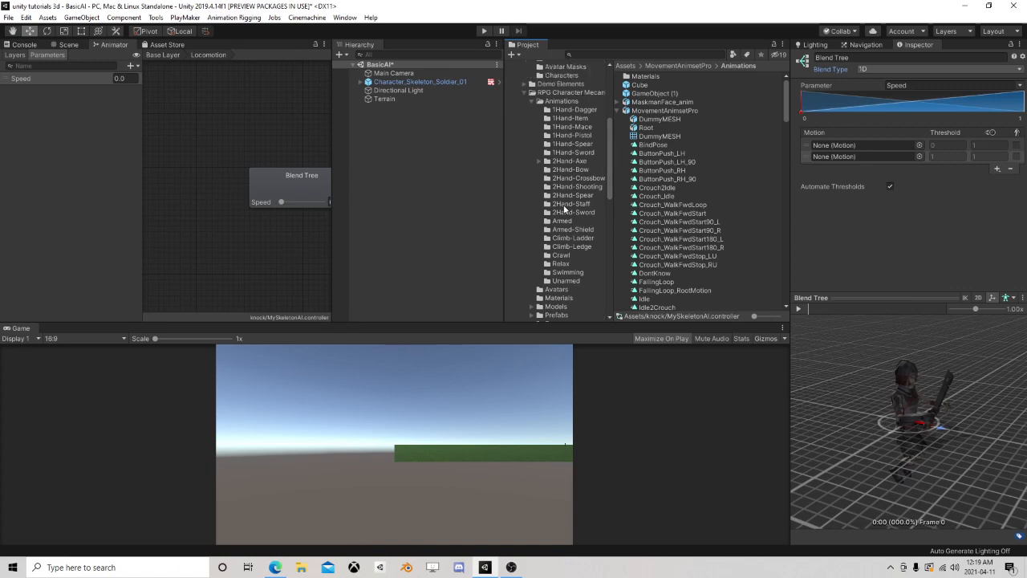
pyautogui.click(562, 221)
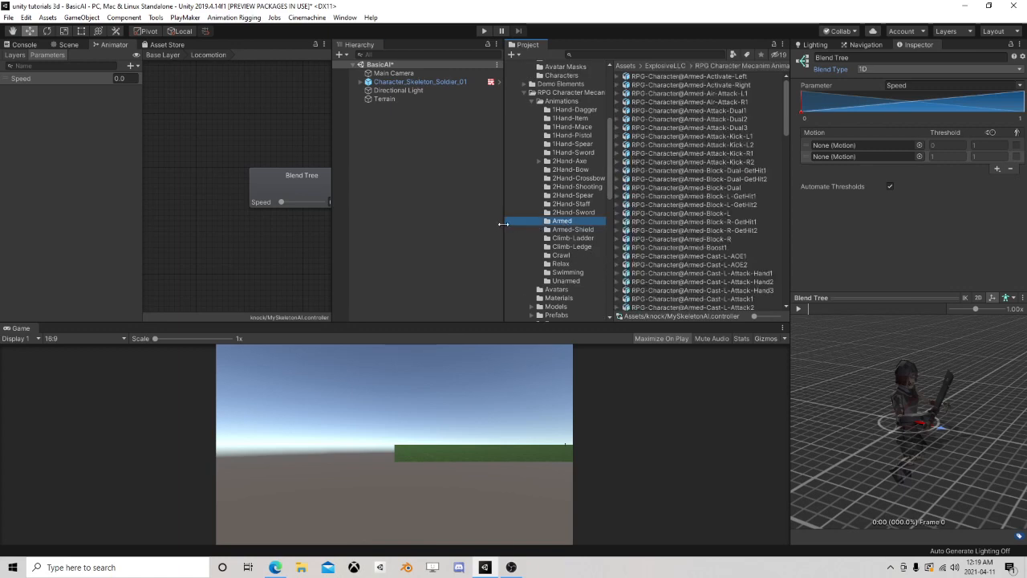
# Widen the animator graph area and add a second Float parameter named Aggression to the controller
pyautogui.moveTo(503, 224); pyautogui.dragTo(455, 225)
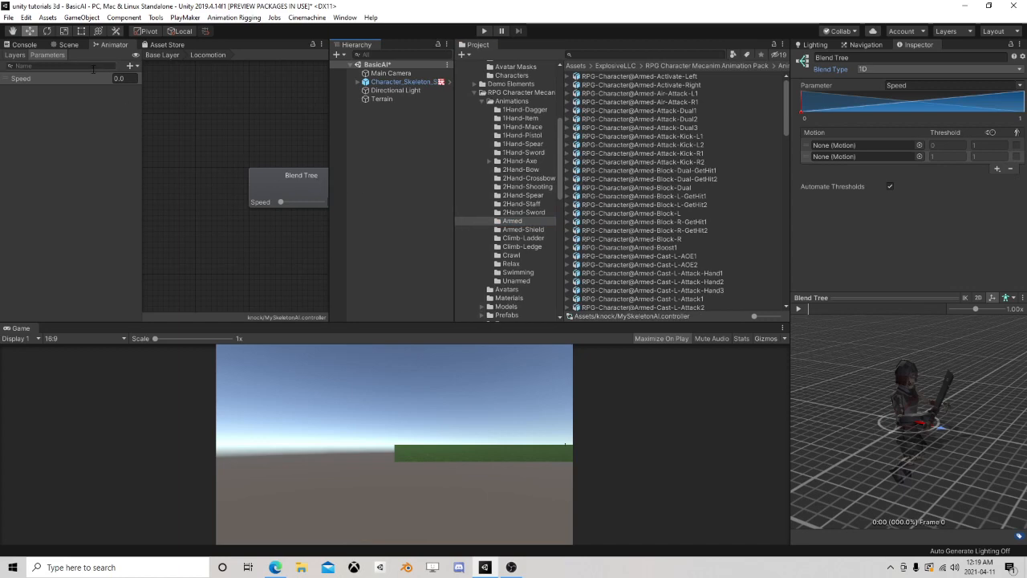
pyautogui.moveTo(329, 193); pyautogui.dragTo(465, 177)
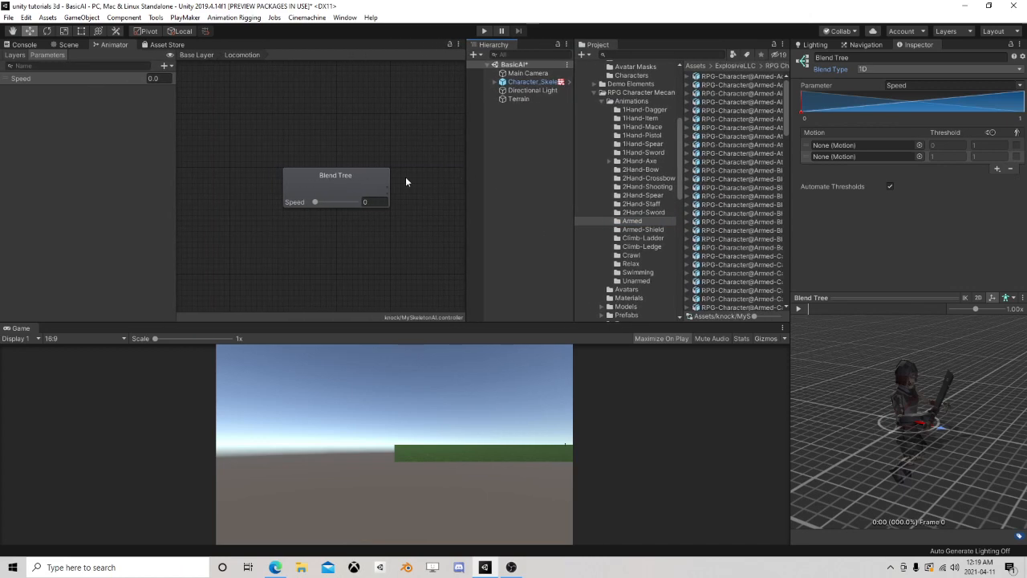
pyautogui.click(165, 68)
pyautogui.click(183, 78)
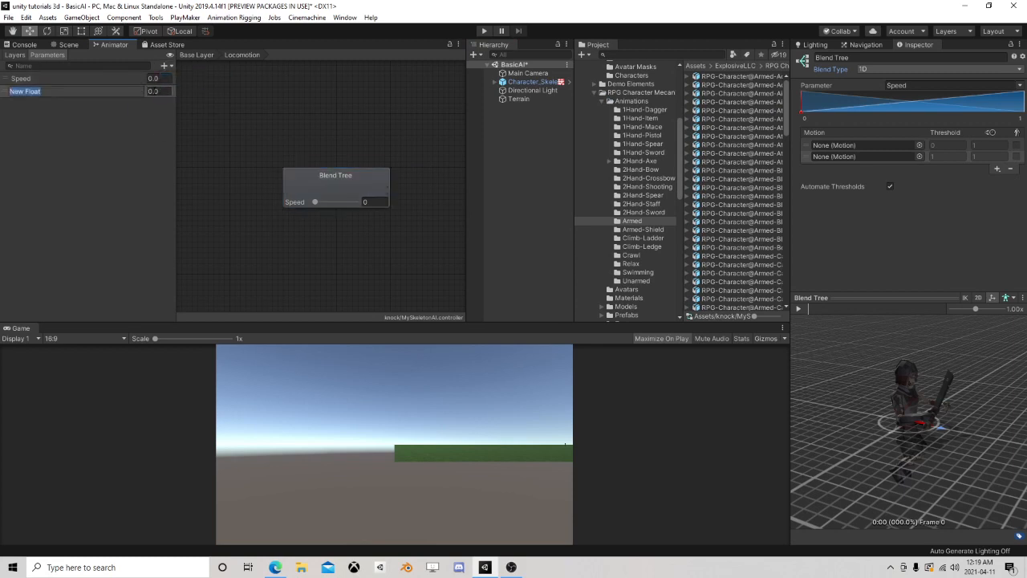
pyautogui.write('Aggression')
pyautogui.press('Return')
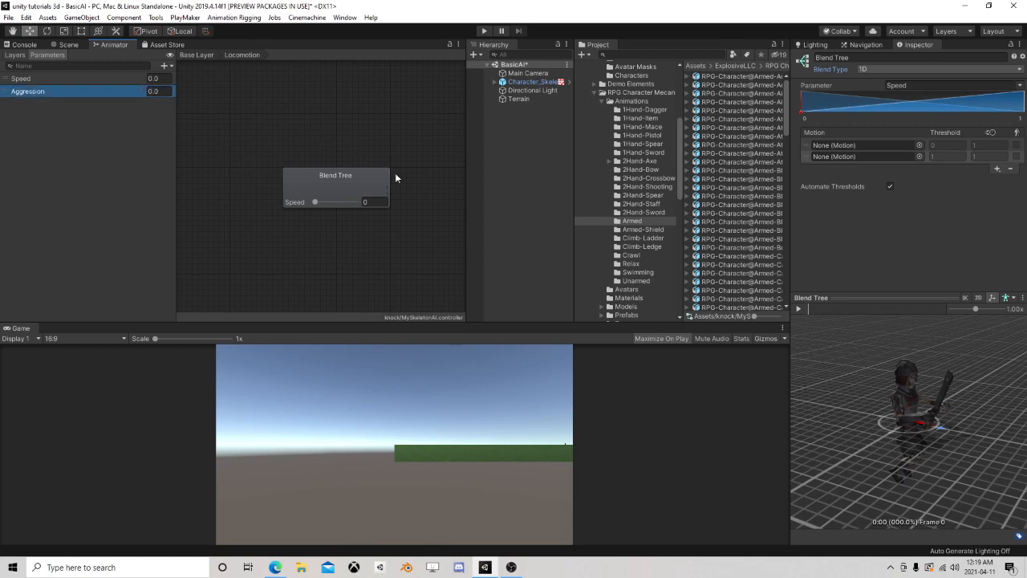
# Set the blending parameter of the Locomotion state's root blend tree to Aggression
pyautogui.click(309, 182)
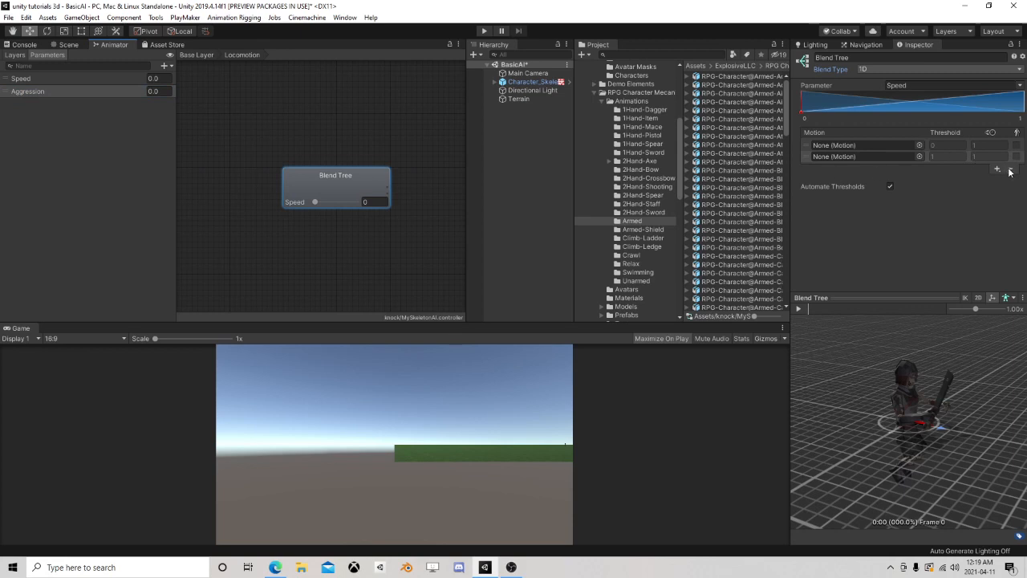
pyautogui.rightClick(342, 178)
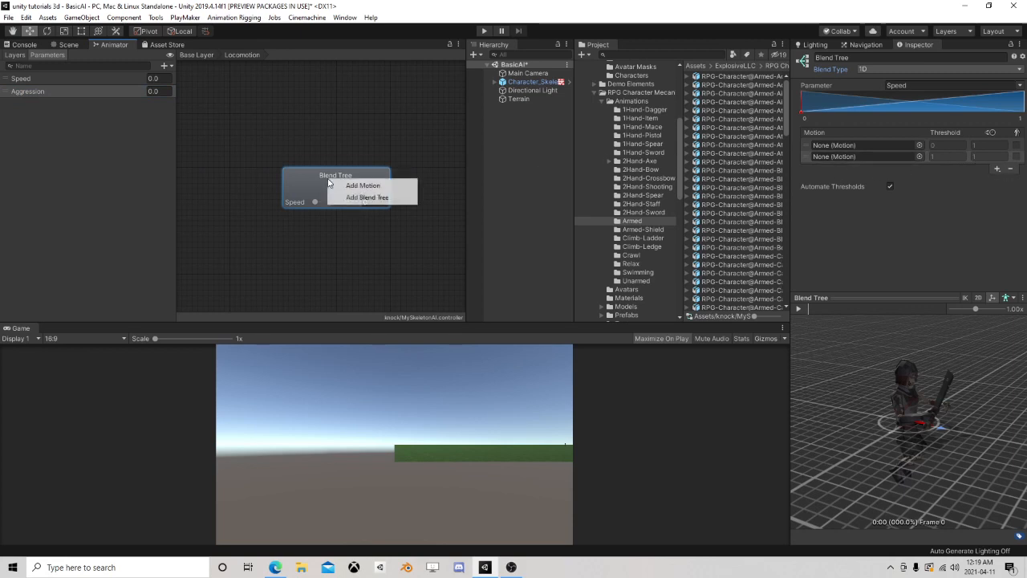
pyautogui.click(306, 179)
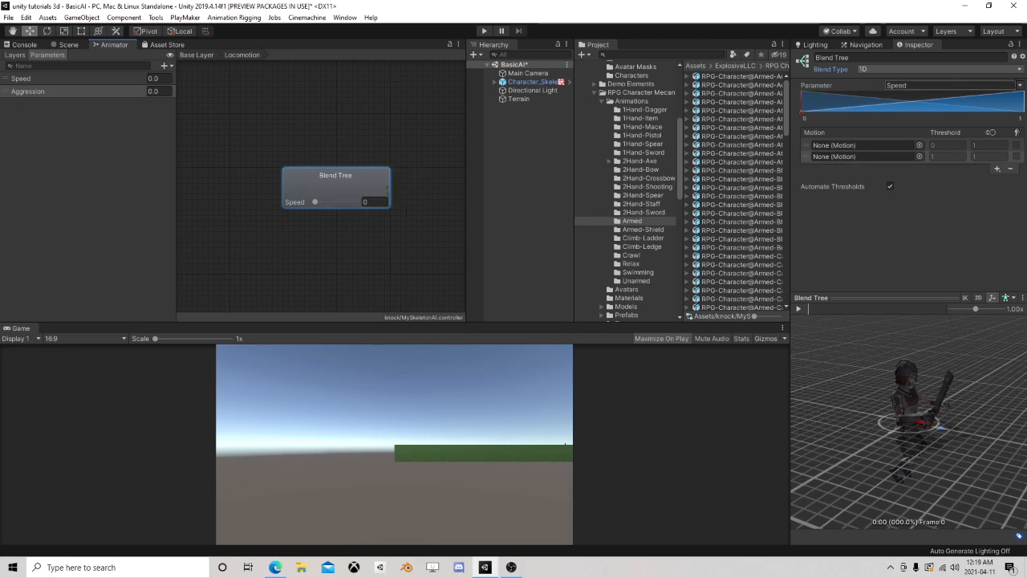
pyautogui.click(950, 85)
pyautogui.click(967, 108)
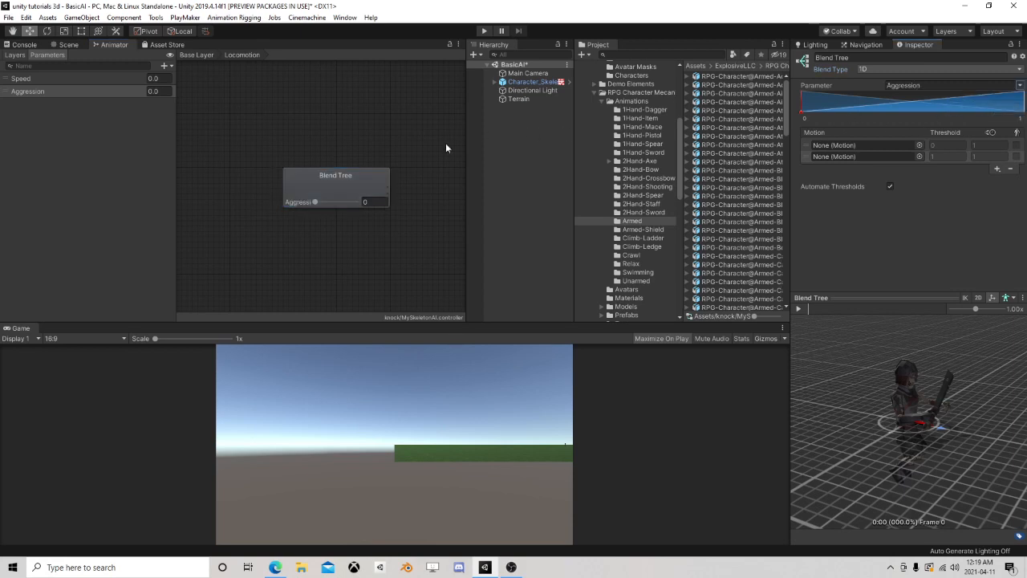
# Add two child blend trees to the root blend tree
pyautogui.rightClick(337, 188)
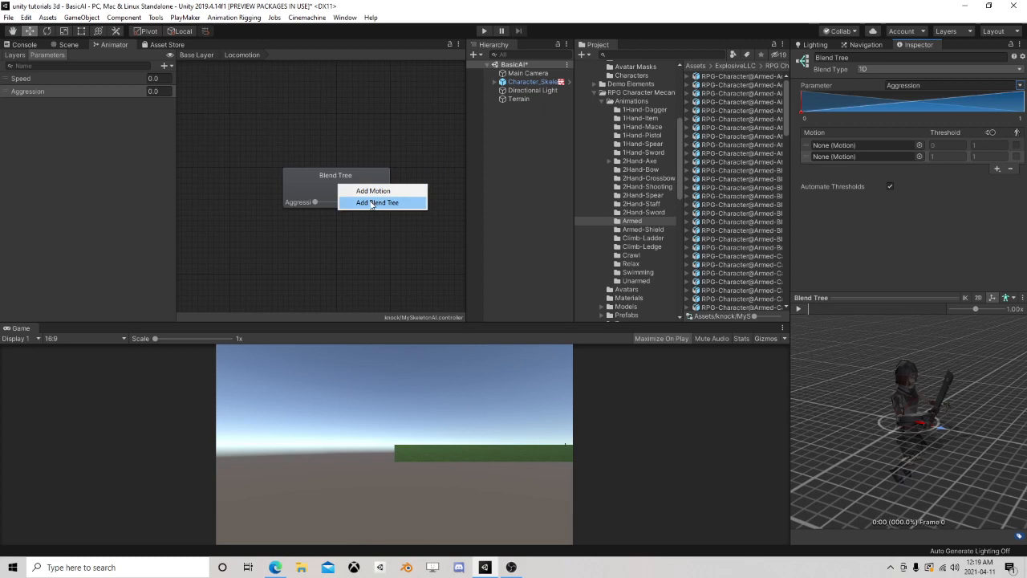
pyautogui.click(372, 202)
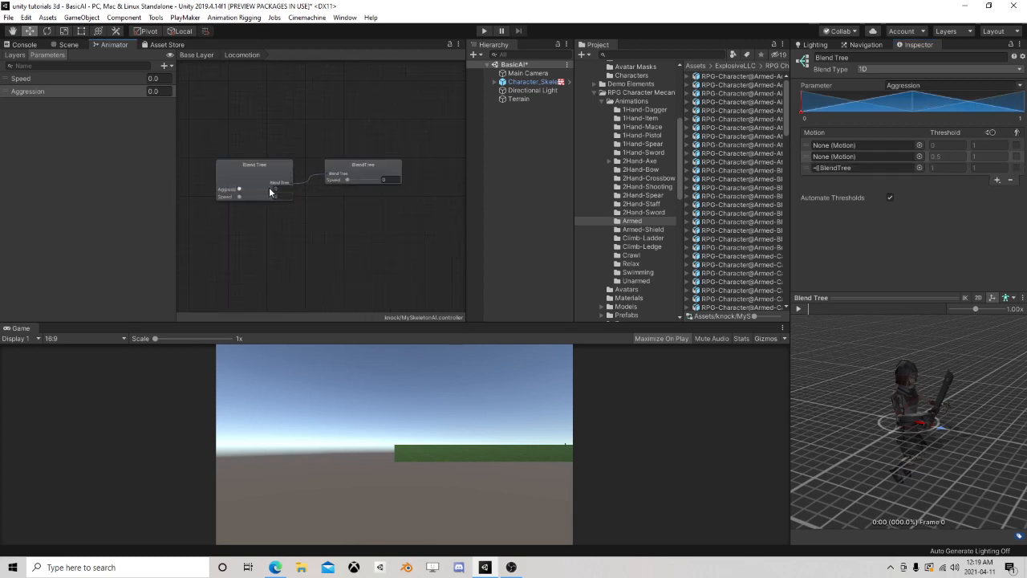
pyautogui.rightClick(246, 167)
pyautogui.click(277, 185)
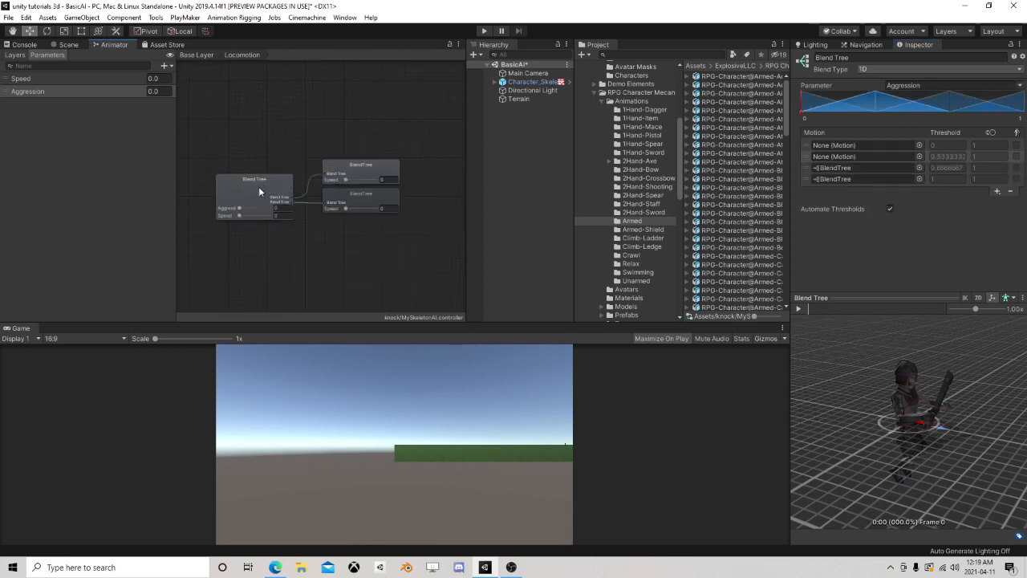
# Remove the two empty motion fields from the root blend tree, keeping only its child blend trees
pyautogui.click(252, 195)
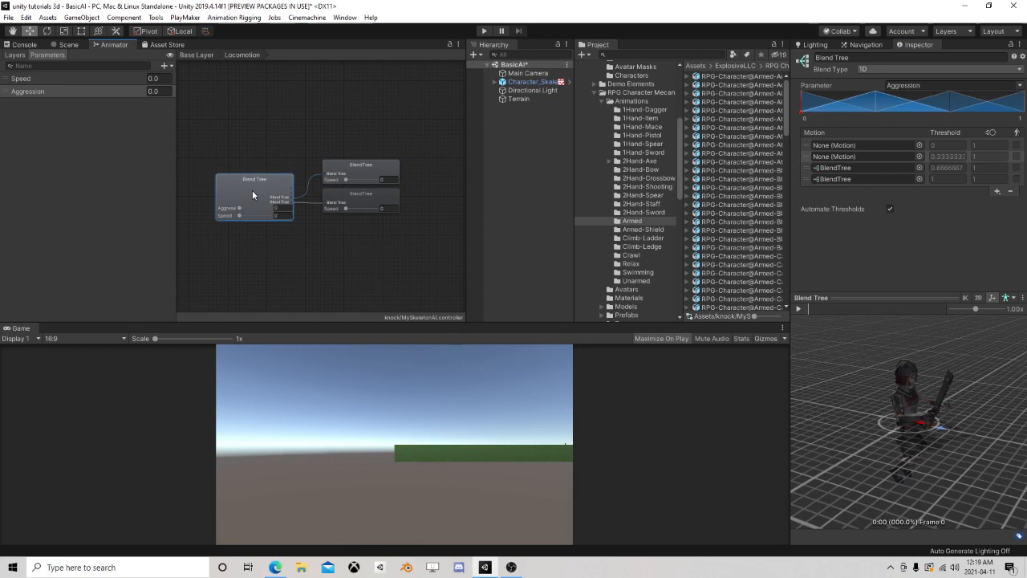
pyautogui.click(805, 154)
pyautogui.click(1010, 191)
pyautogui.click(804, 145)
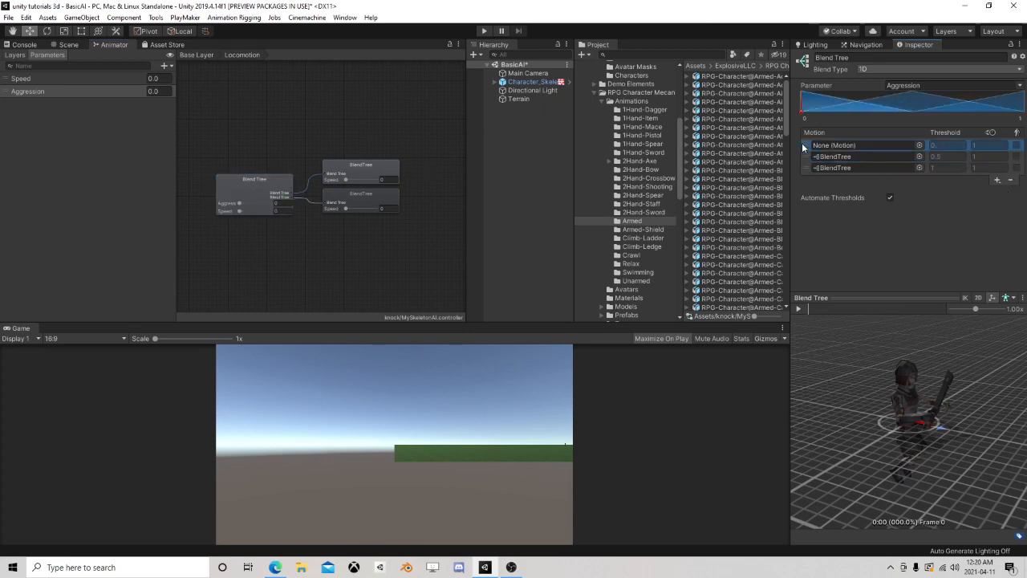
pyautogui.click(1011, 181)
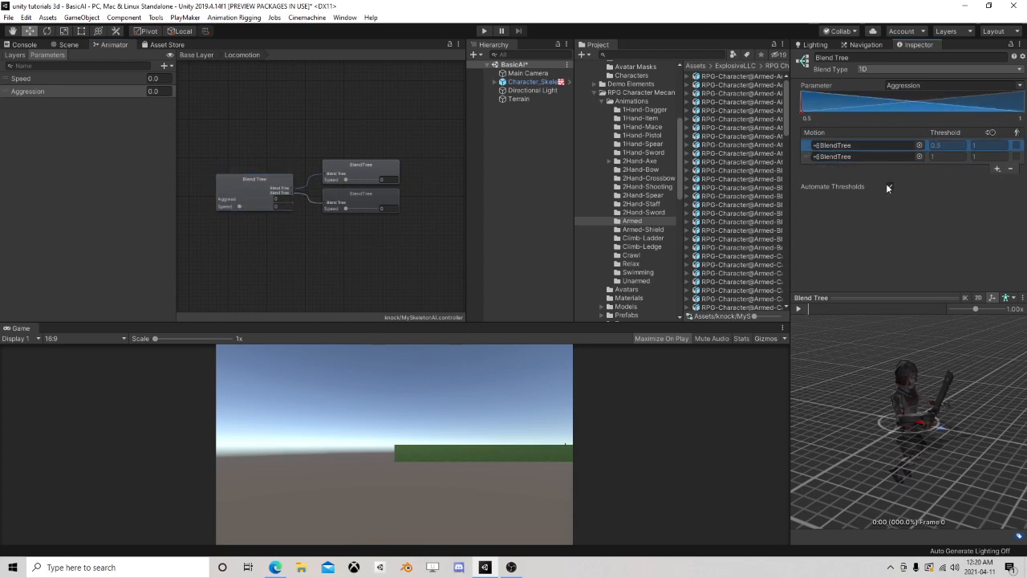
# Turn off automatic thresholds on the root blend tree and set the first child blend tree's threshold to 0
pyautogui.click(888, 187)
pyautogui.click(940, 145)
pyautogui.write('0')
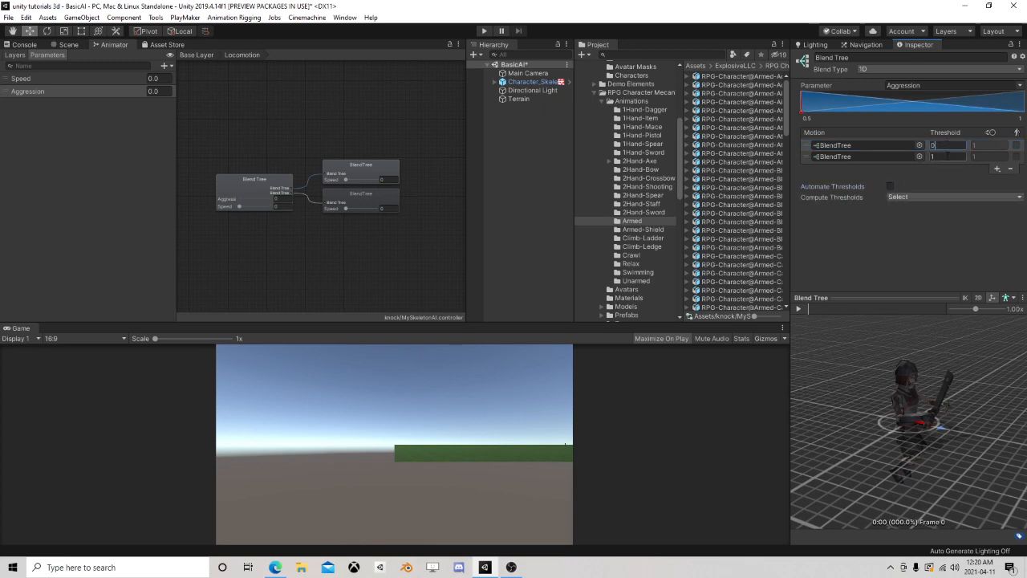
pyautogui.press('Tab')
pyautogui.click(292, 206)
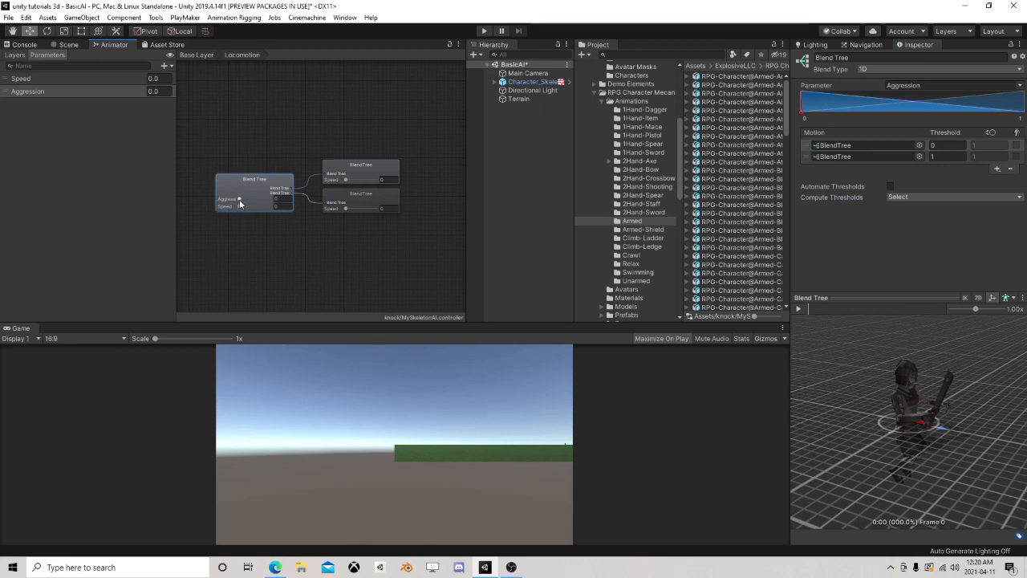
pyautogui.moveTo(240, 201)
pyautogui.mouseDown()
pyautogui.moveTo(276, 202)
pyautogui.moveTo(230, 201)
pyautogui.moveTo(280, 200)
pyautogui.moveTo(195, 211)
pyautogui.mouseUp()
# Select the upper child blend tree and add two empty motion fields to it
pyautogui.moveTo(357, 223); pyautogui.dragTo(229, 223, button='middle')
pyautogui.scroll(3, 230, 224)
pyautogui.click(271, 145)
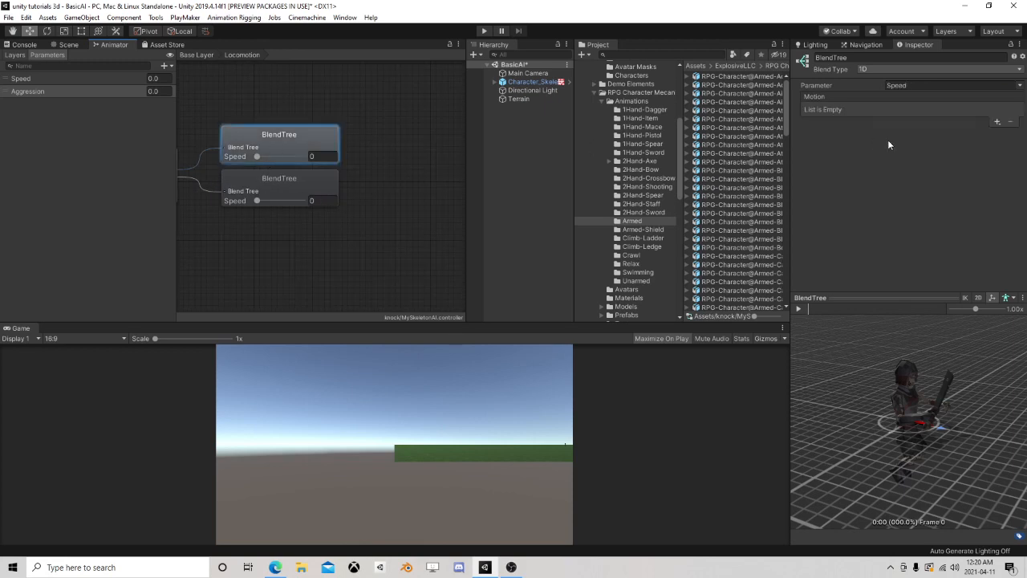
pyautogui.click(997, 121)
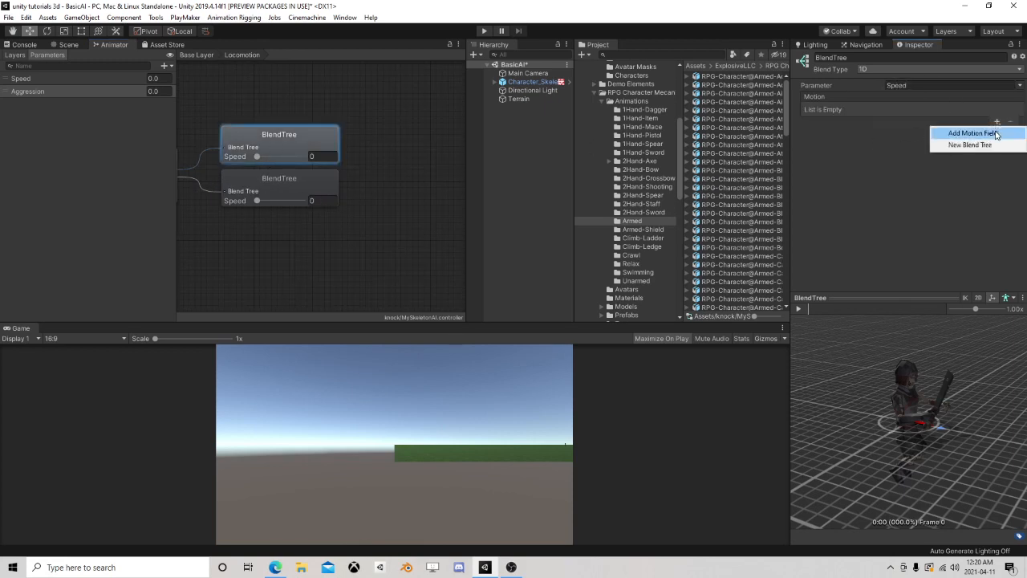
pyautogui.click(995, 133)
pyautogui.click(996, 121)
pyautogui.click(996, 134)
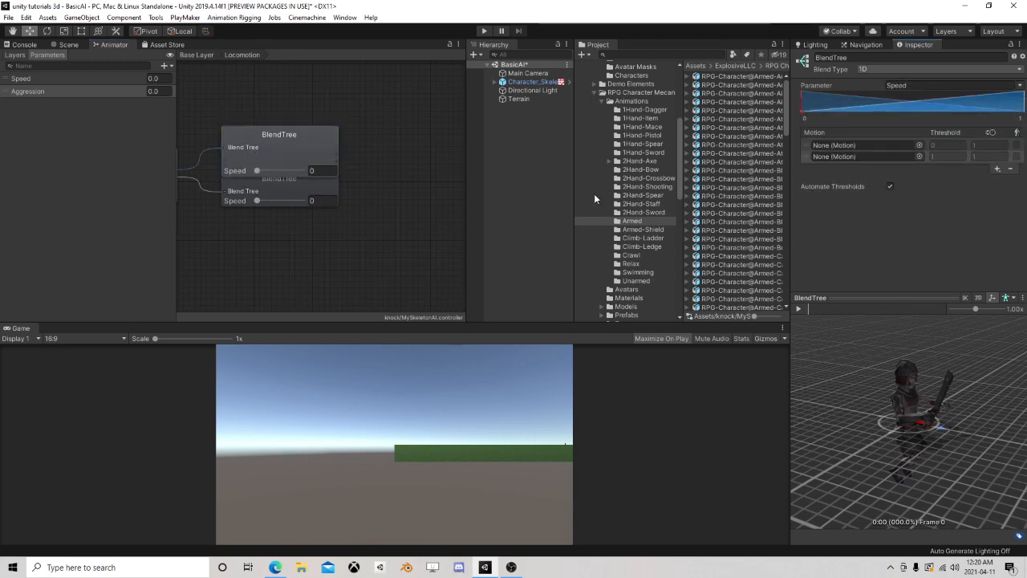
# Widen the asset browser and assign the Unarmed-Idle clip from the Unarmed folder to the upper child blend tree's first motion
pyautogui.moveTo(573, 195); pyautogui.dragTo(436, 190)
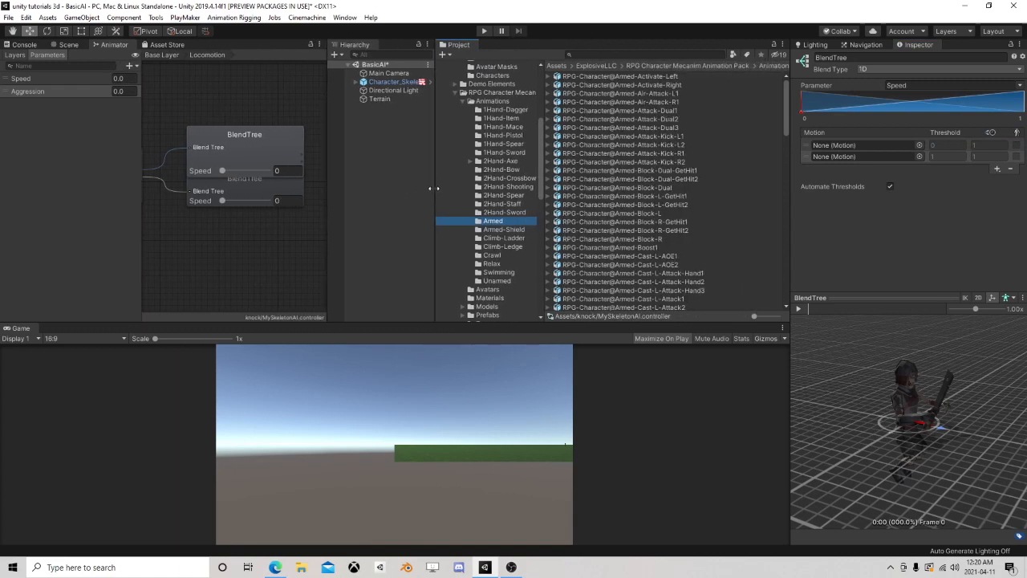
pyautogui.click(495, 281)
pyautogui.scroll(-15, 603, 212)
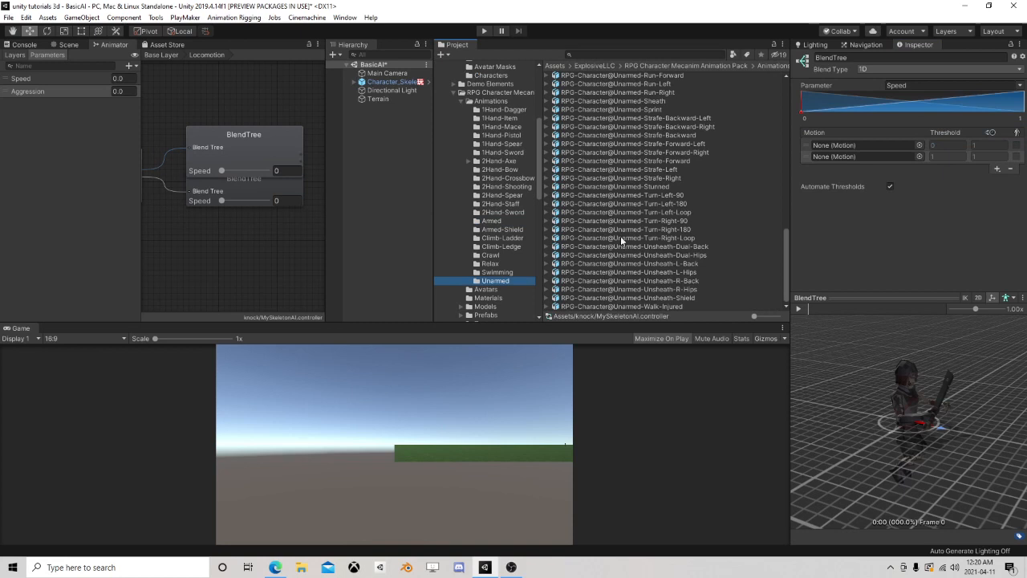
pyautogui.scroll(5, 614, 228)
pyautogui.scroll(4, 609, 226)
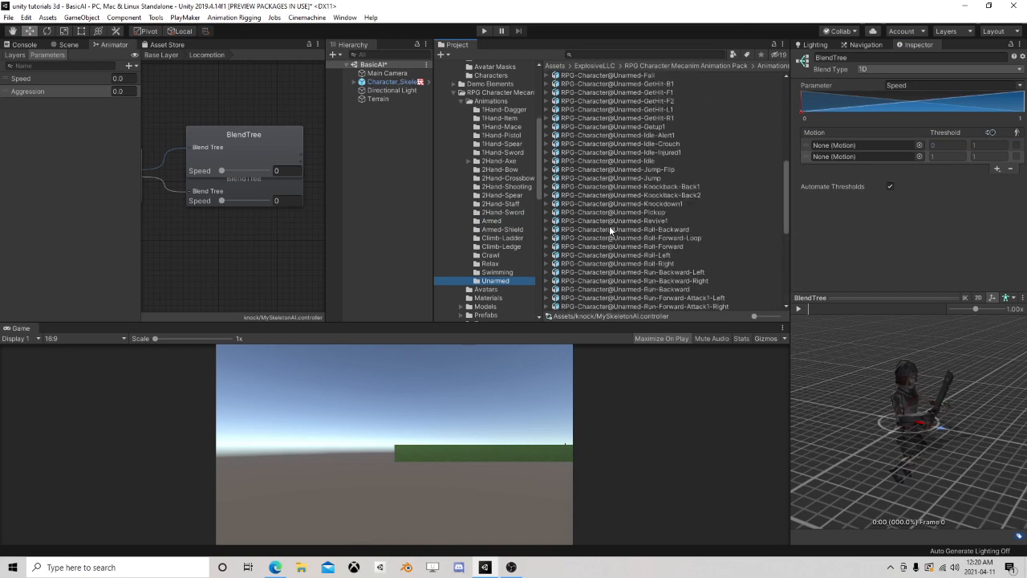
pyautogui.click(547, 161)
pyautogui.moveTo(589, 186); pyautogui.dragTo(866, 145)
pyautogui.click(548, 161)
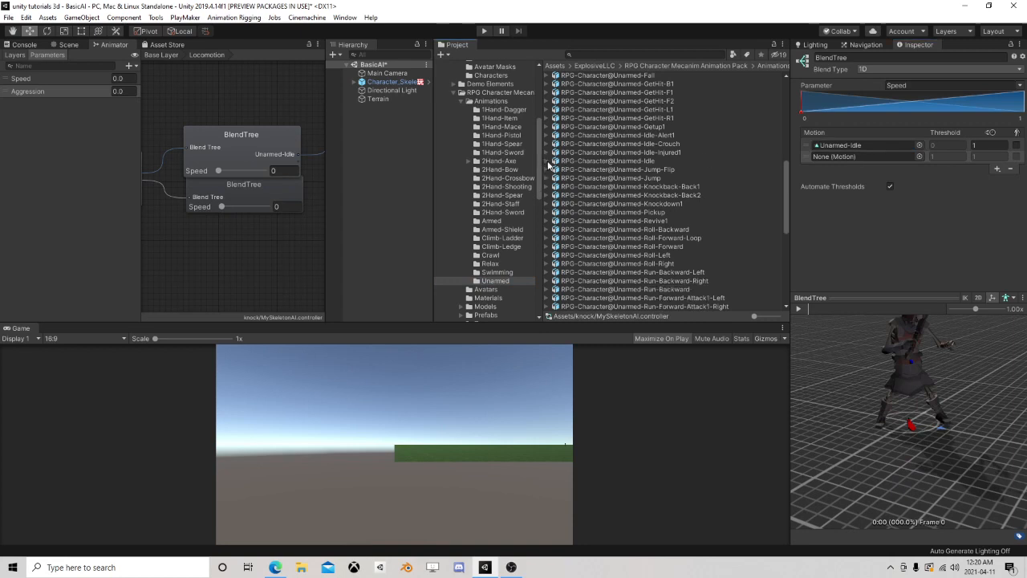
# Replace the upper child blend tree's first motion with the Idle clip from the Relax folder
pyautogui.scroll(-7, 597, 248)
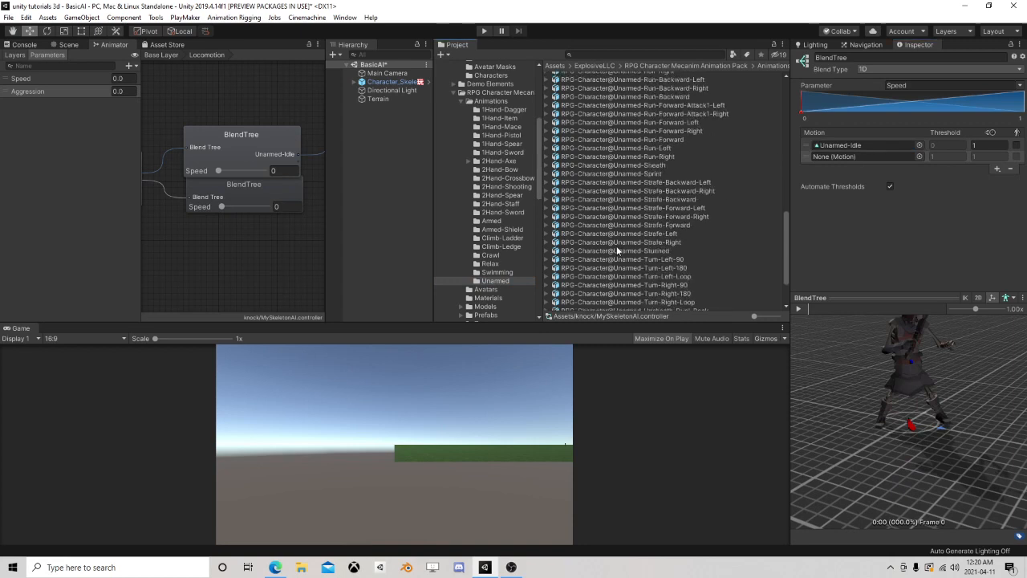
pyautogui.click(490, 264)
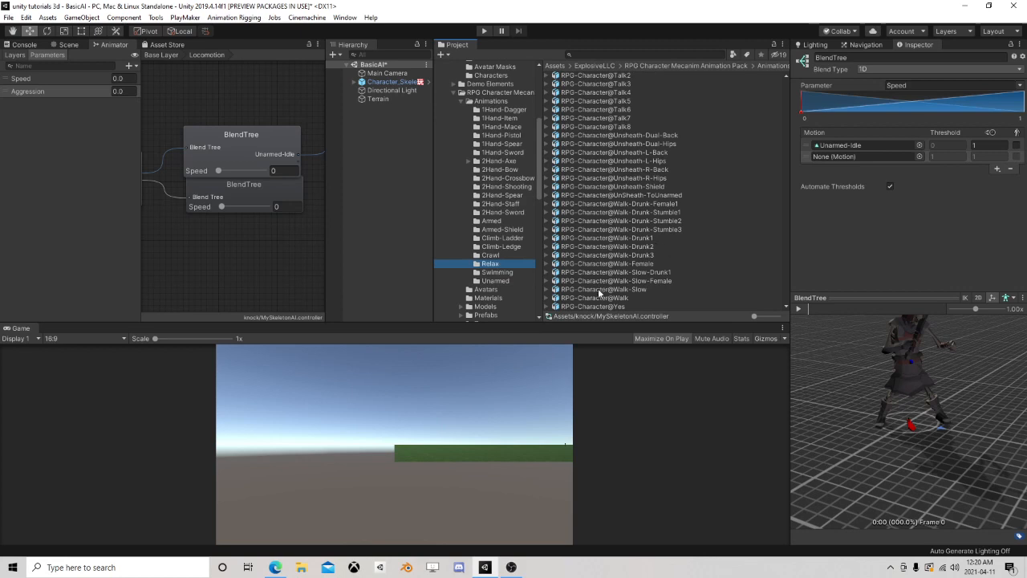
pyautogui.click(548, 297)
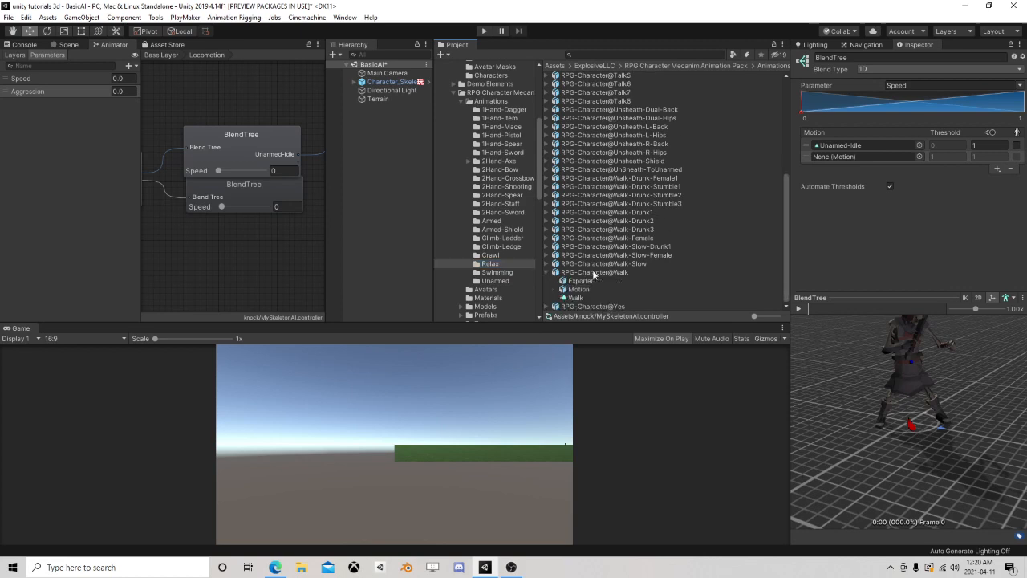
pyautogui.scroll(7, 594, 253)
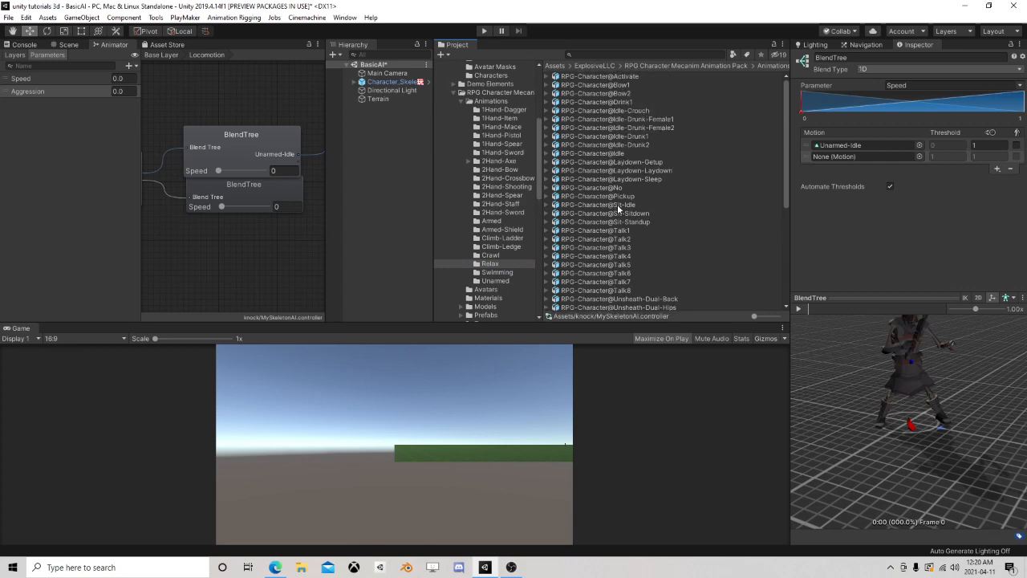
pyautogui.click(547, 154)
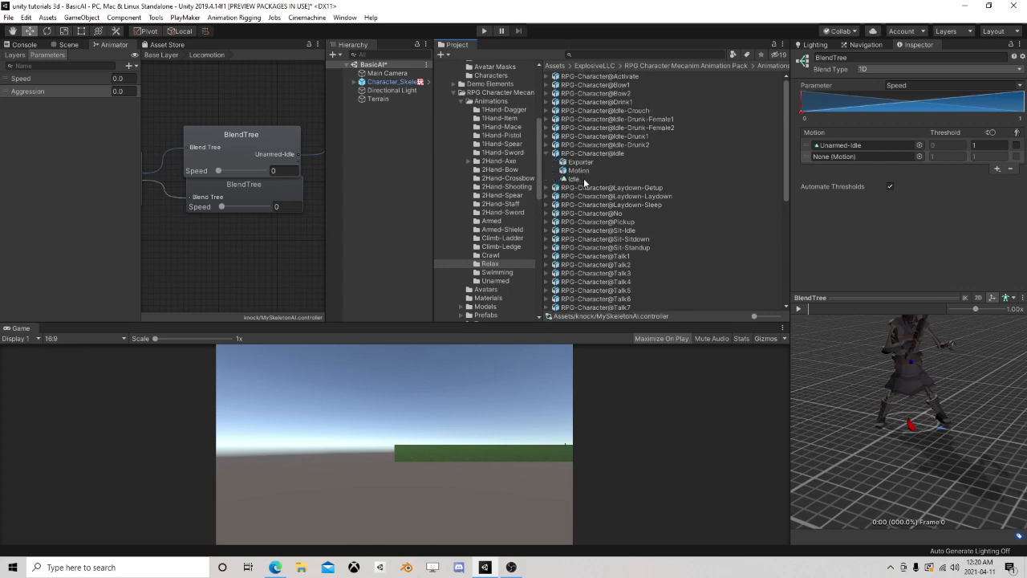
pyautogui.moveTo(584, 183); pyautogui.dragTo(844, 150)
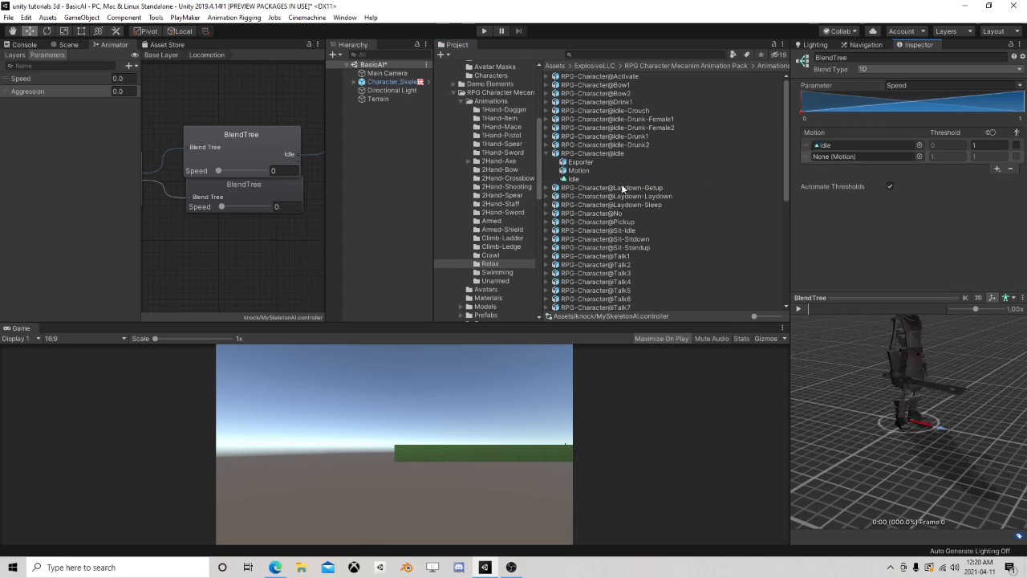
# Assign the Walk clip from the Relax folder to the upper child blend tree's second motion
pyautogui.click(547, 153)
pyautogui.scroll(-7, 581, 207)
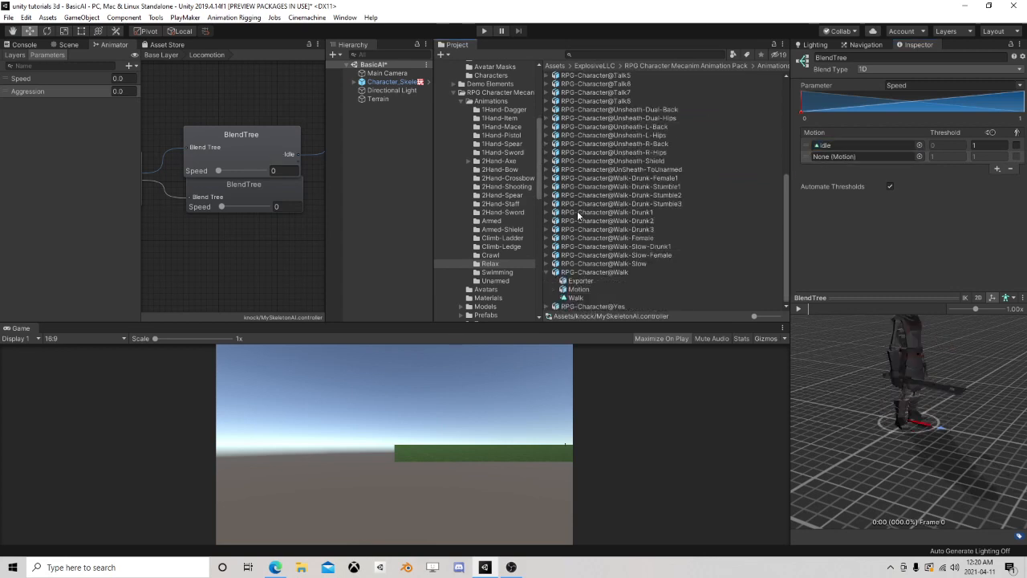
pyautogui.moveTo(578, 299); pyautogui.dragTo(852, 156)
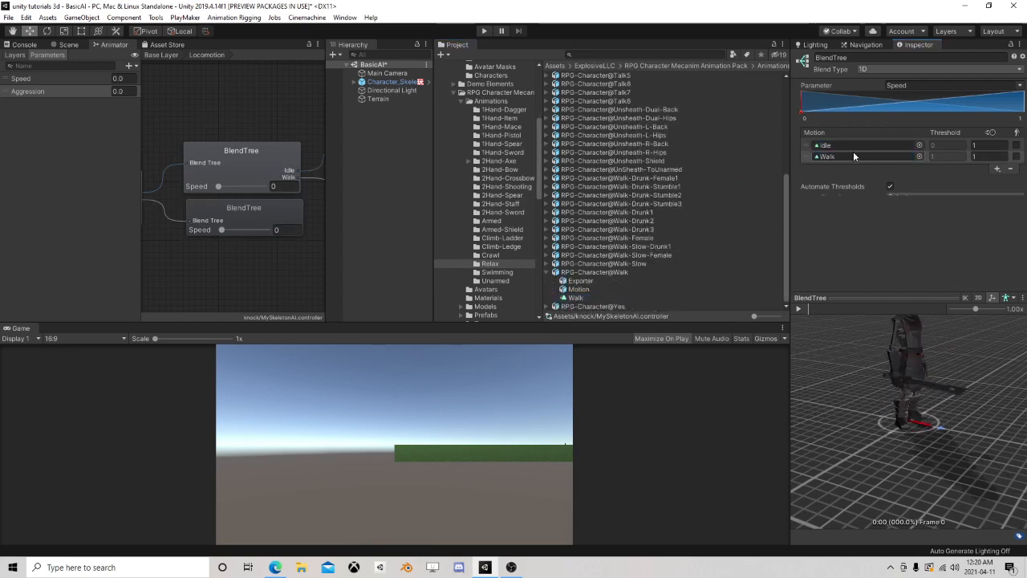
# Add a third motion field to the upper child blend tree and, with automatic thresholds off, set the second threshold to 1 and the third to 3
pyautogui.click(996, 170)
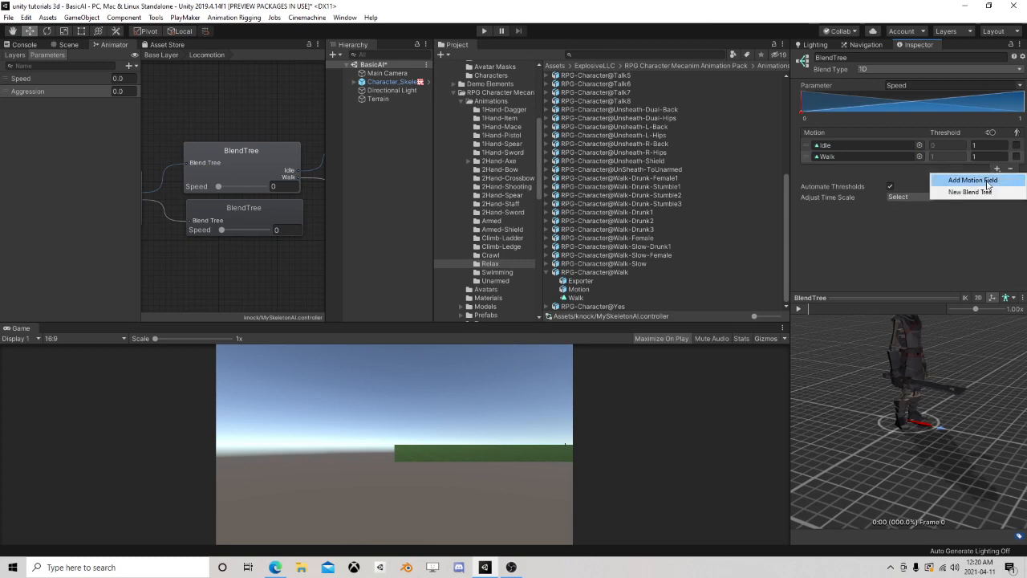
pyautogui.click(985, 183)
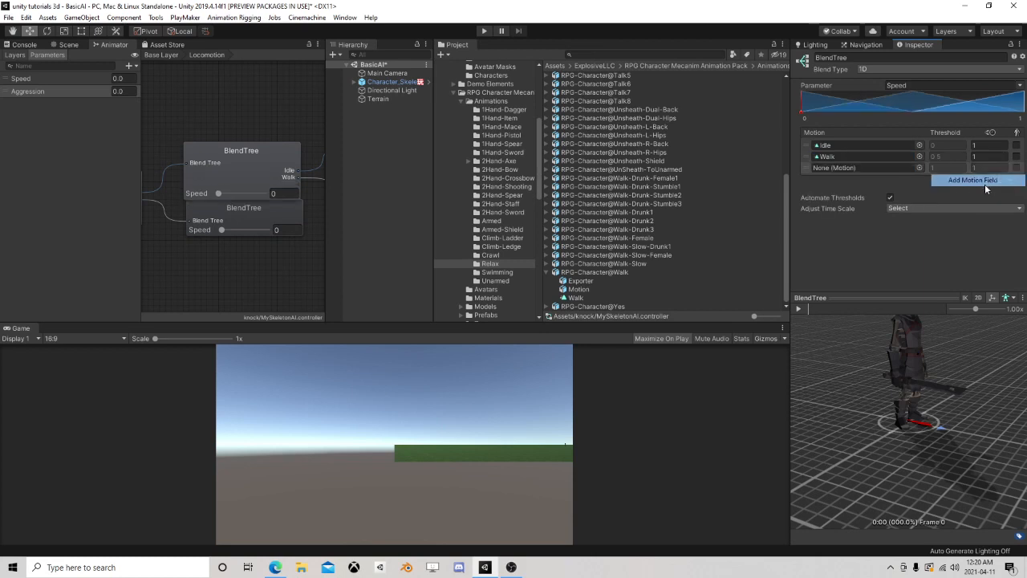
pyautogui.click(890, 198)
pyautogui.click(937, 156)
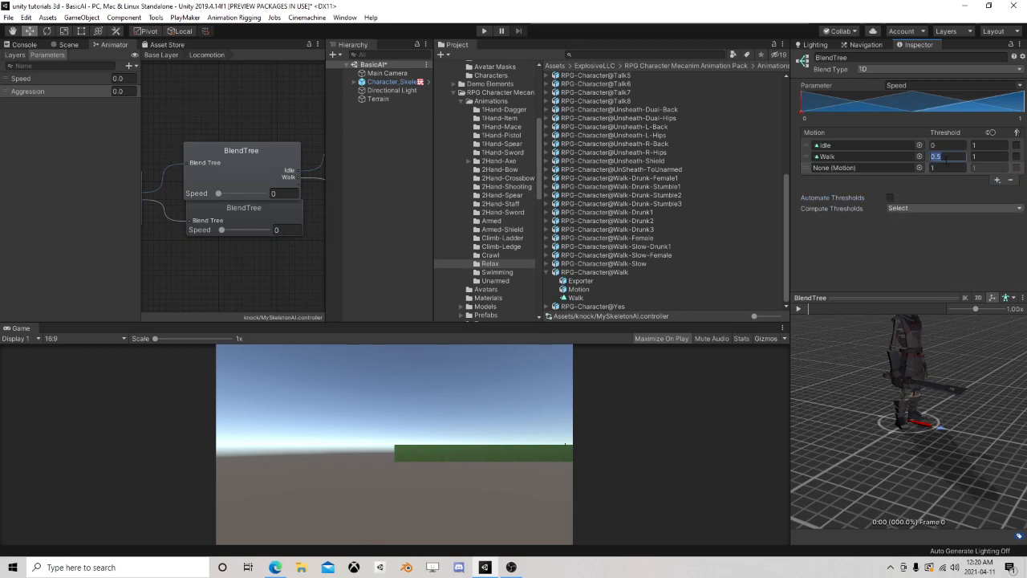
pyautogui.write('1')
pyautogui.click(933, 168)
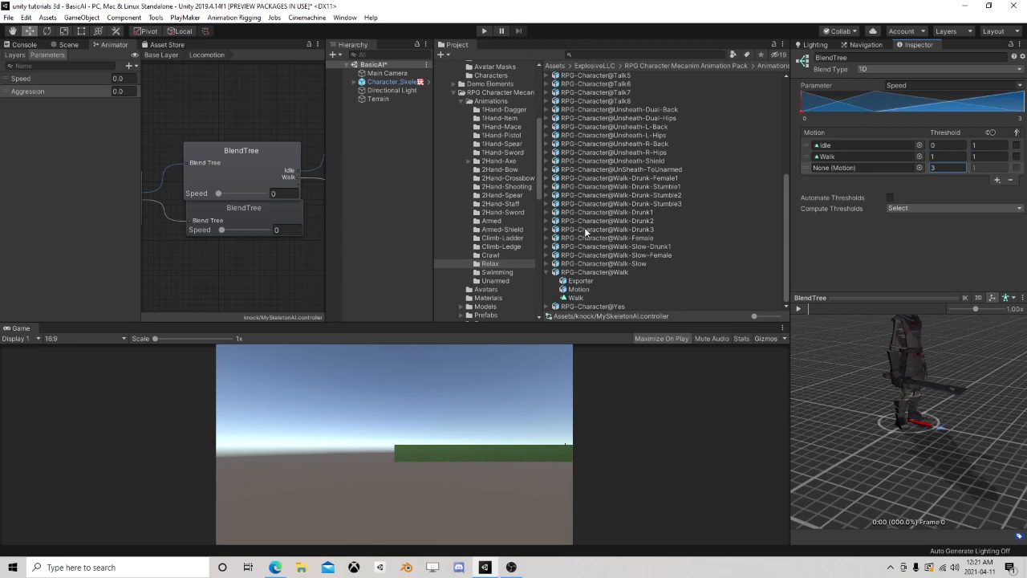
# Assign the Unarmed-Run-Forward clip from the Unarmed folder to the third motion and preview the upper blend tree at different Speed values
pyautogui.scroll(5, 593, 229)
pyautogui.scroll(3, 599, 228)
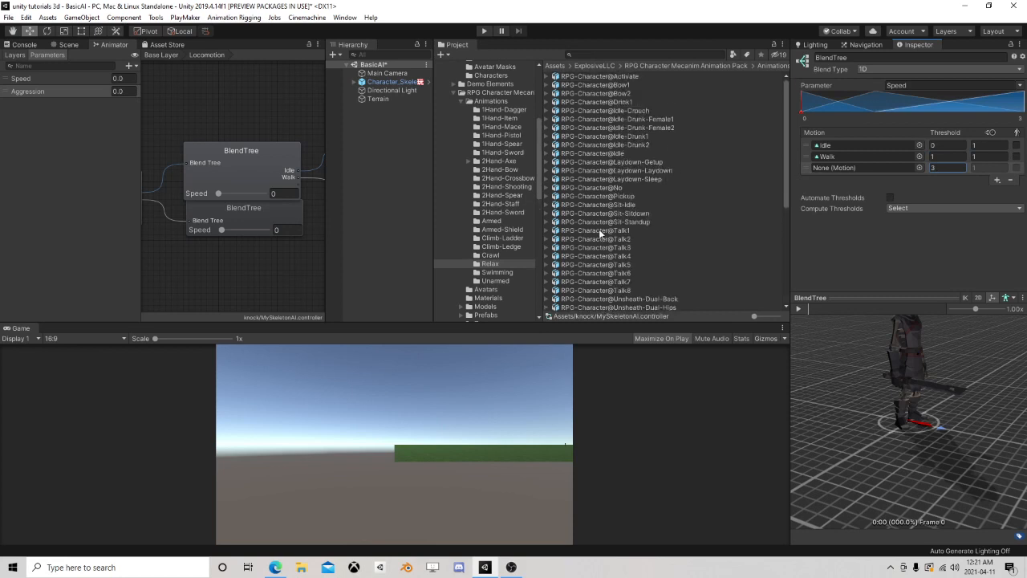
pyautogui.scroll(-7, 599, 228)
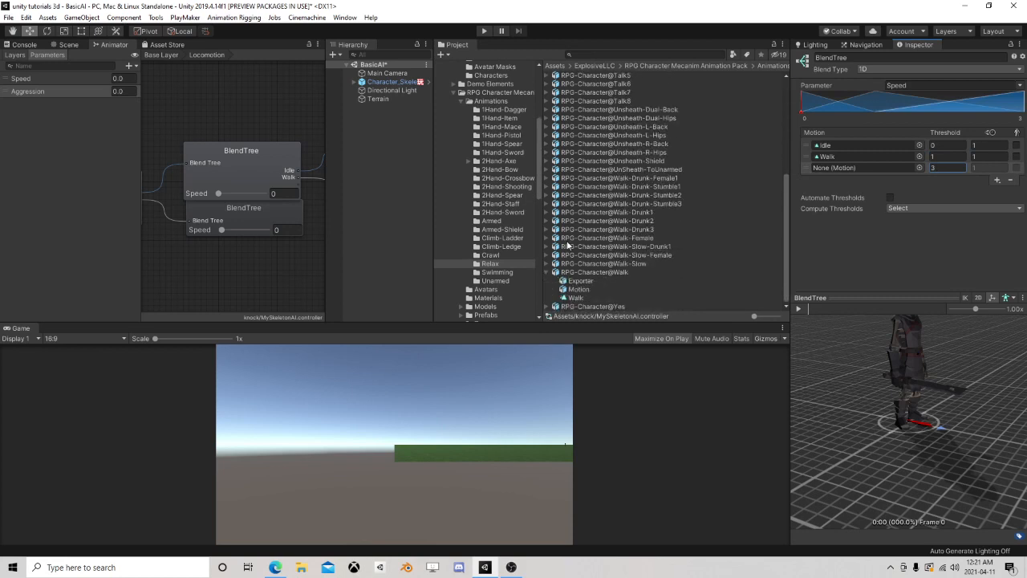
pyautogui.click(495, 280)
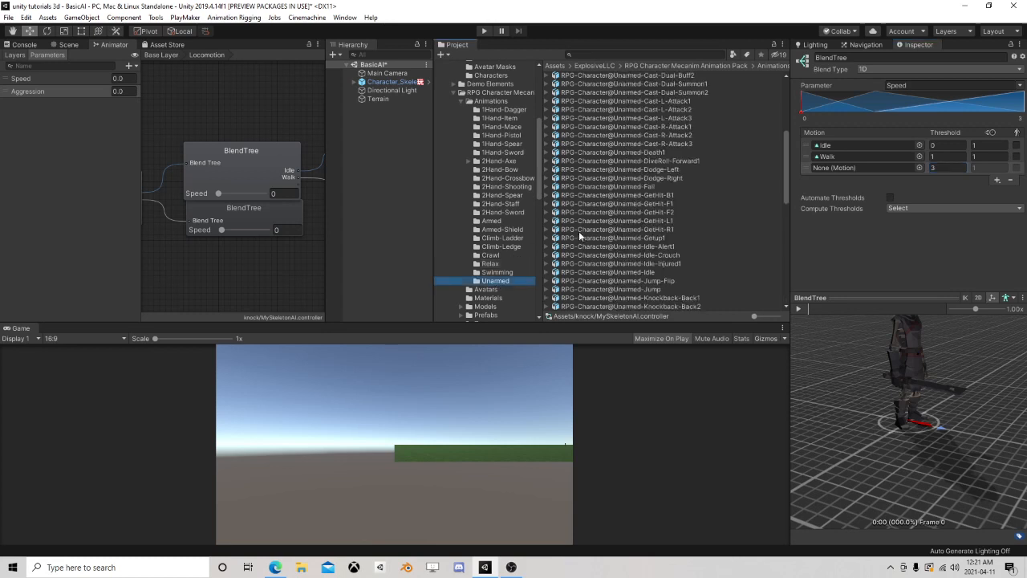
pyautogui.scroll(-9, 577, 230)
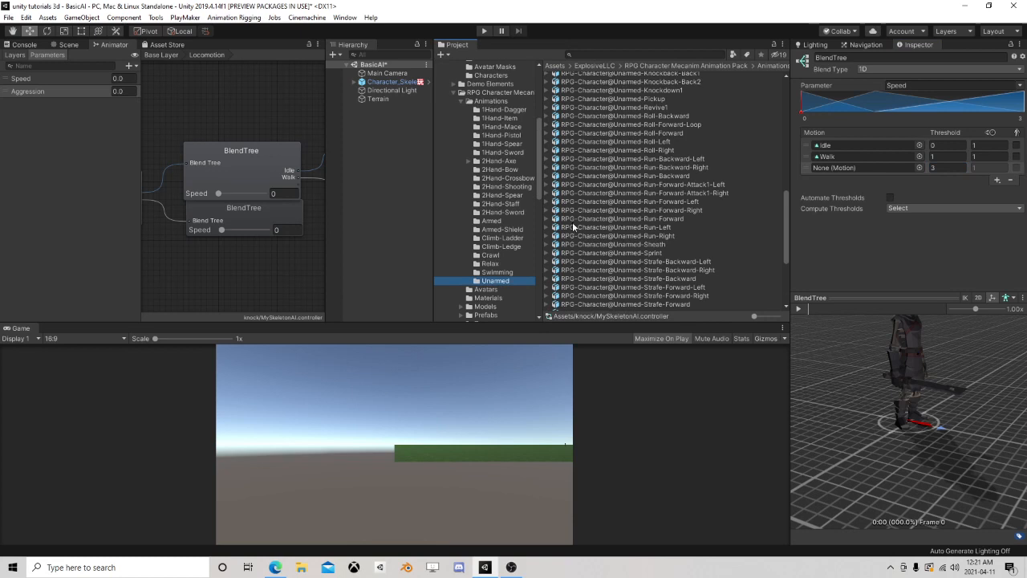
pyautogui.click(555, 219)
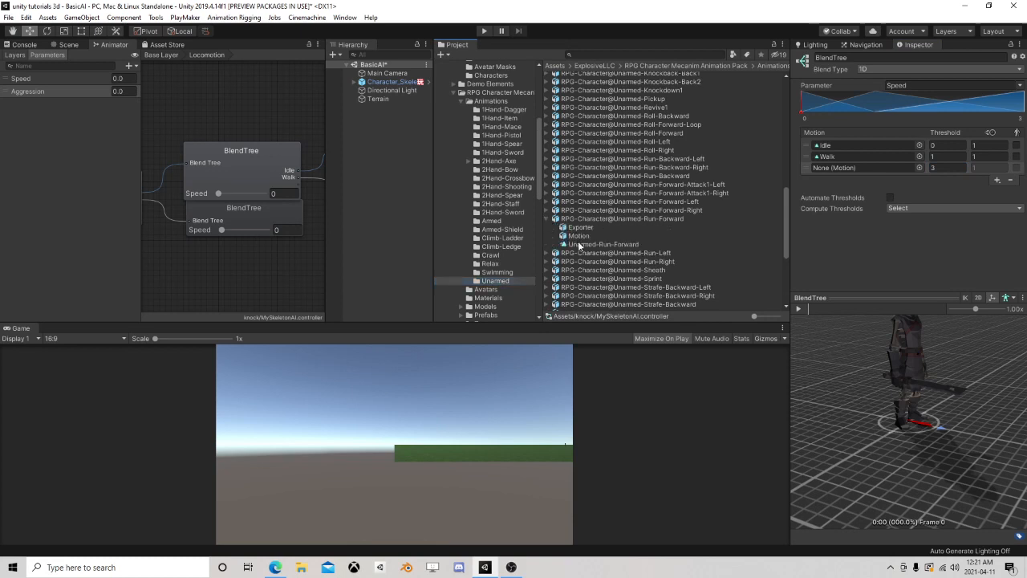
pyautogui.moveTo(580, 244); pyautogui.dragTo(837, 175)
pyautogui.click(799, 308)
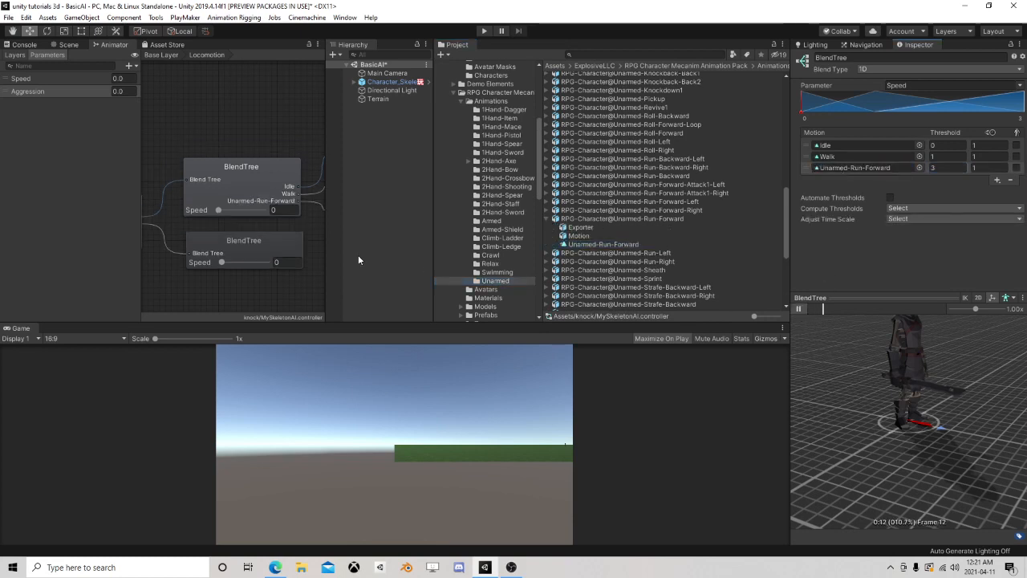
pyautogui.moveTo(230, 210); pyautogui.dragTo(202, 215)
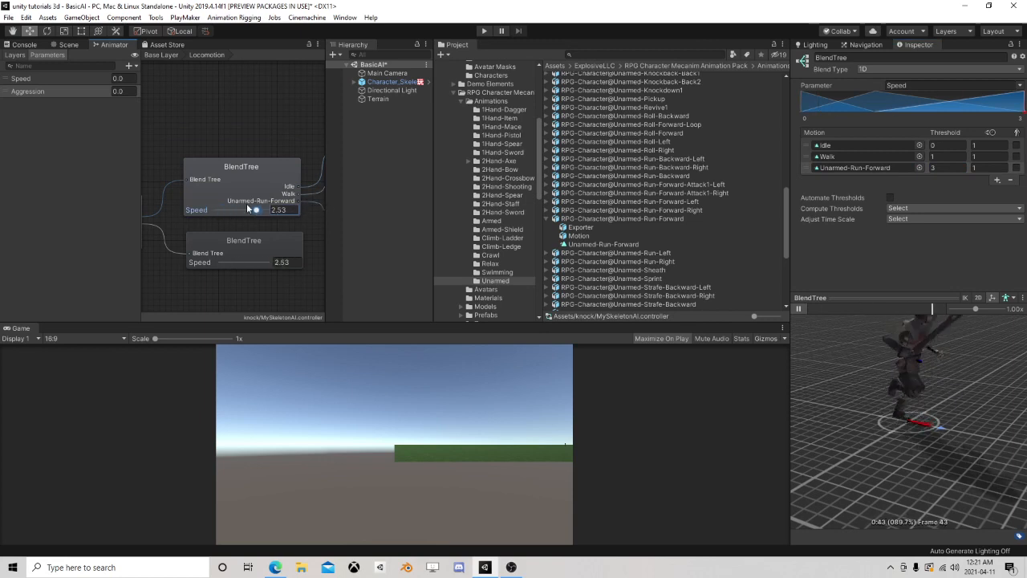
# Select the lower child blend tree and add three empty motion fields to it
pyautogui.click(238, 245)
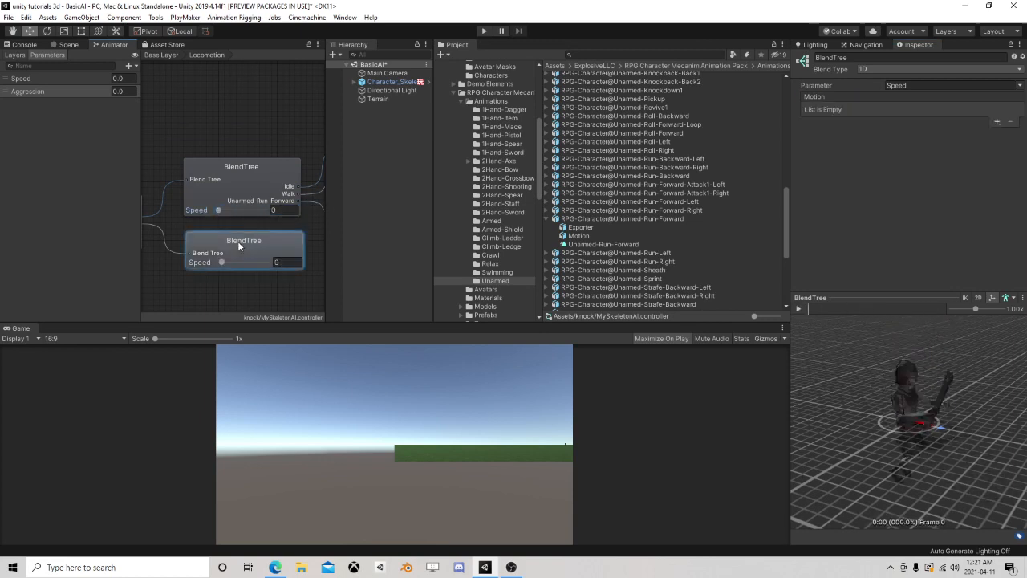
pyautogui.click(997, 121)
pyautogui.click(972, 133)
pyautogui.click(996, 121)
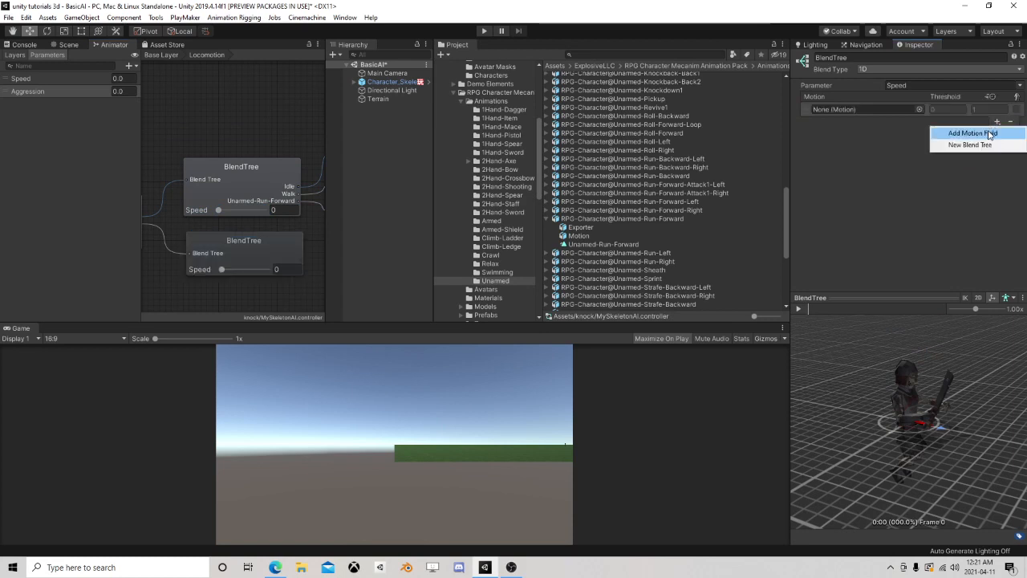
pyautogui.click(973, 133)
pyautogui.click(997, 170)
pyautogui.click(972, 183)
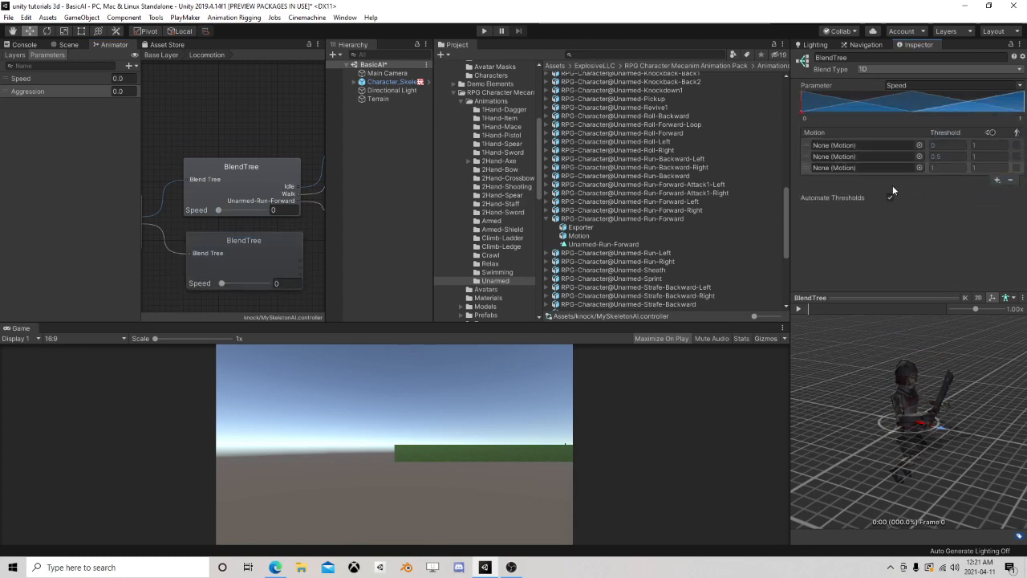
# Turn off automatic thresholds on the lower child blend tree and set the third threshold to 3 and the second to 1
pyautogui.click(889, 198)
pyautogui.click(940, 168)
pyautogui.write('3')
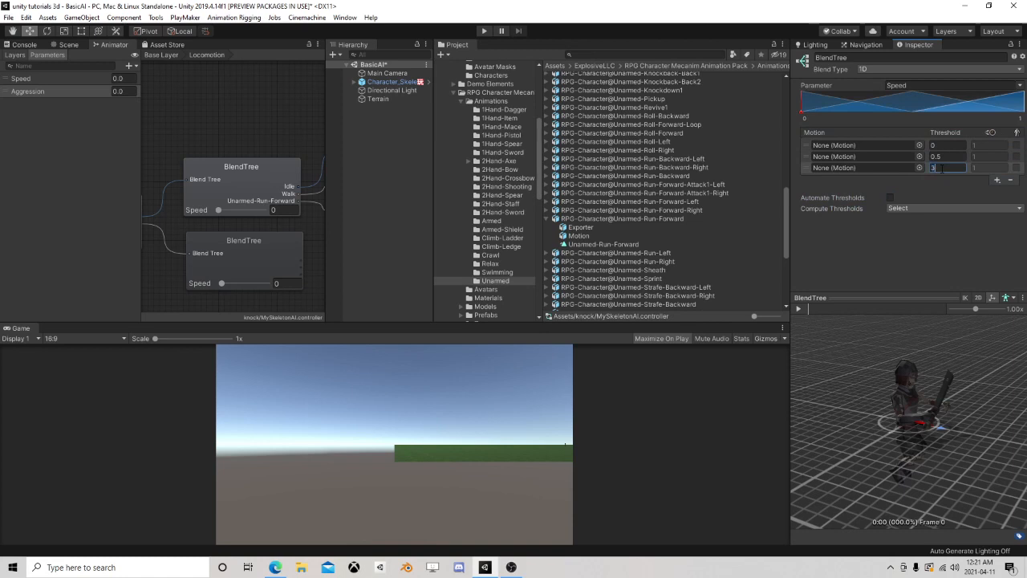
pyautogui.press('Return')
pyautogui.click(947, 157)
pyautogui.write('1')
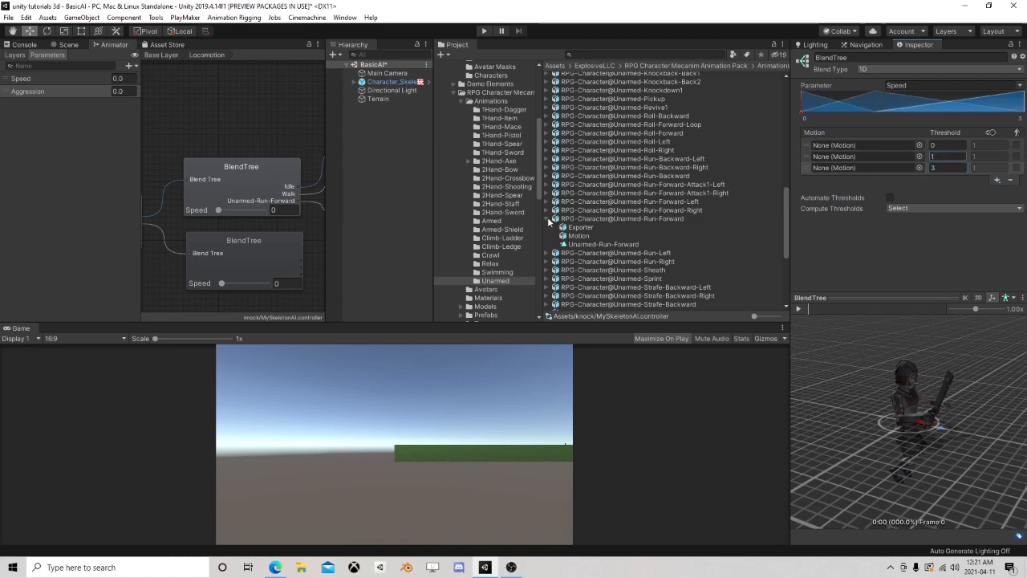
# Assign the Armed-Idle clip from the Armed folder to the lower child blend tree's first motion
pyautogui.click(491, 222)
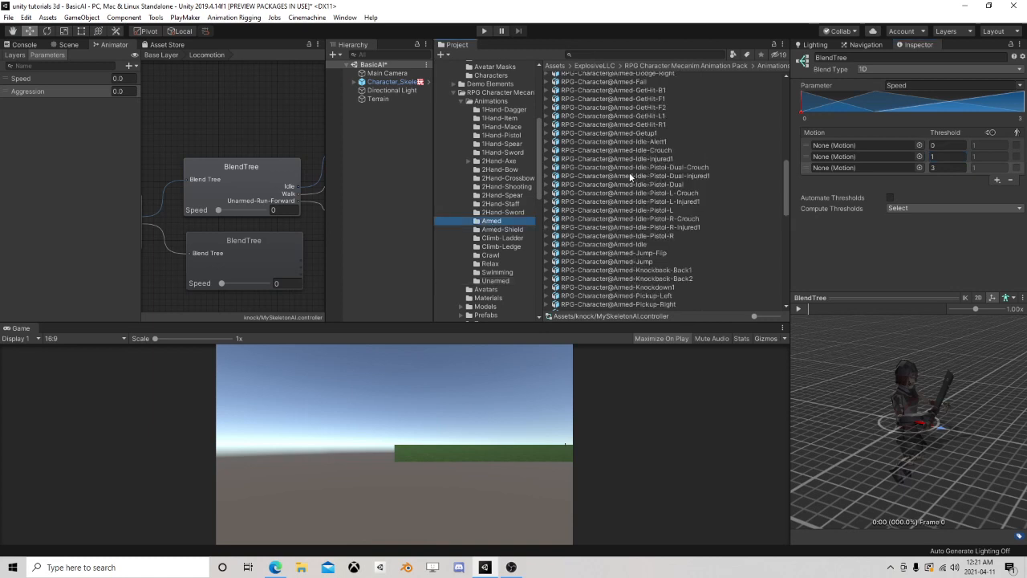
pyautogui.click(552, 244)
pyautogui.moveTo(584, 272); pyautogui.dragTo(850, 146)
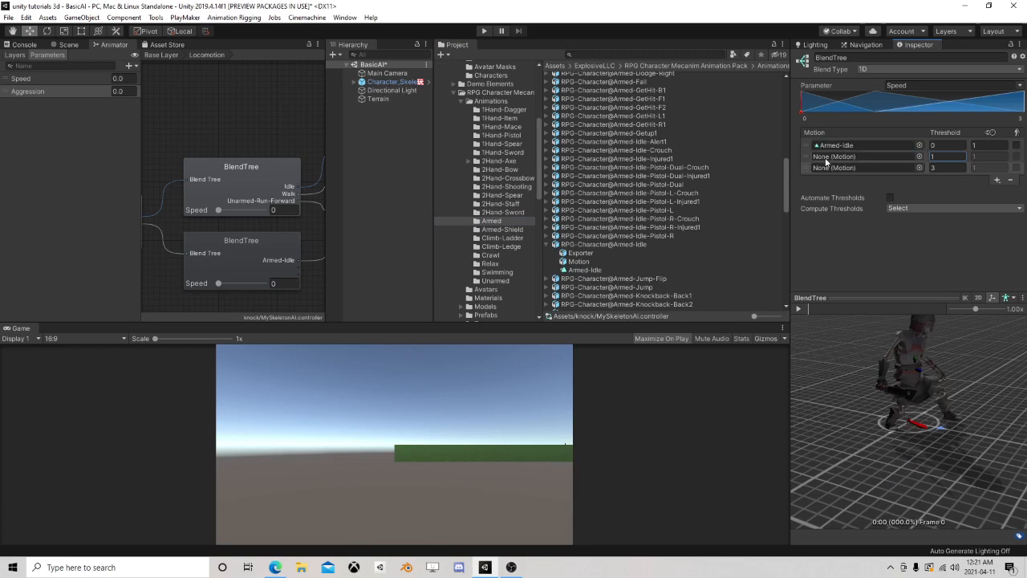
pyautogui.click(552, 244)
# Assign the Armed-Walk clip from the Armed folder to the lower child blend tree's second motion
pyautogui.scroll(-5, 572, 263)
pyautogui.scroll(-5, 546, 274)
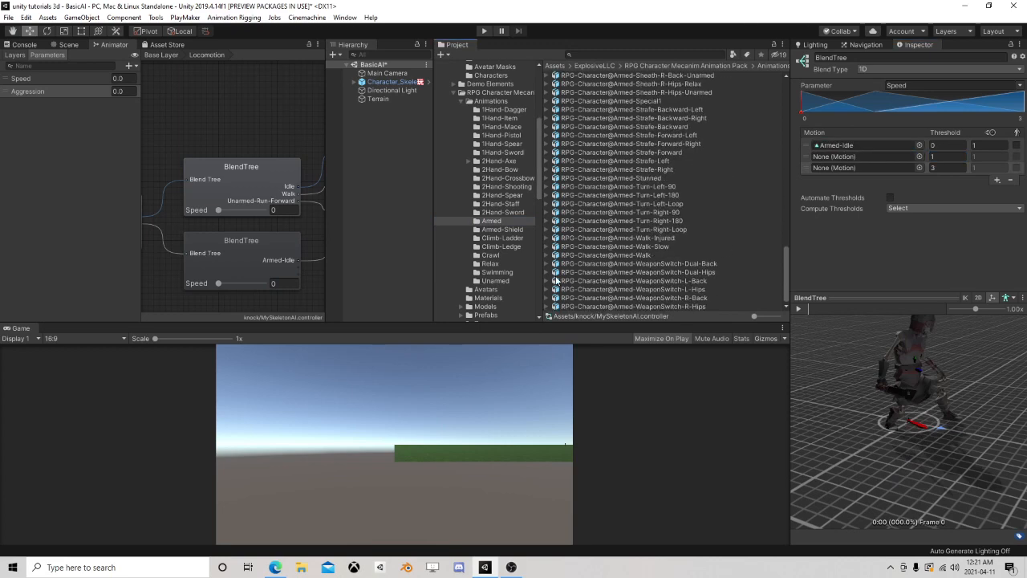
pyautogui.click(553, 255)
pyautogui.moveTo(586, 280); pyautogui.dragTo(840, 163)
# Assign the Armed-Run-Forward clip from the Armed folder to the lower child blend tree's third motion
pyautogui.scroll(5, 574, 203)
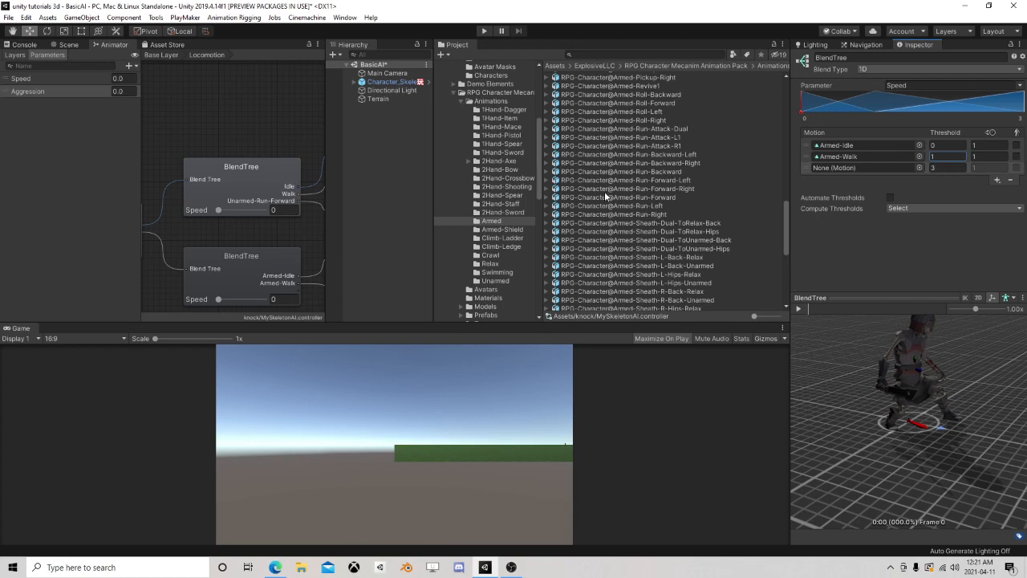
pyautogui.click(548, 197)
pyautogui.moveTo(583, 225); pyautogui.dragTo(844, 168)
# Play the lower child blend tree's preview and vary its Speed value to check the armed idle, walk and run blending
pyautogui.scroll(-3, 289, 256)
pyautogui.moveTo(288, 256); pyautogui.dragTo(262, 189, button='middle')
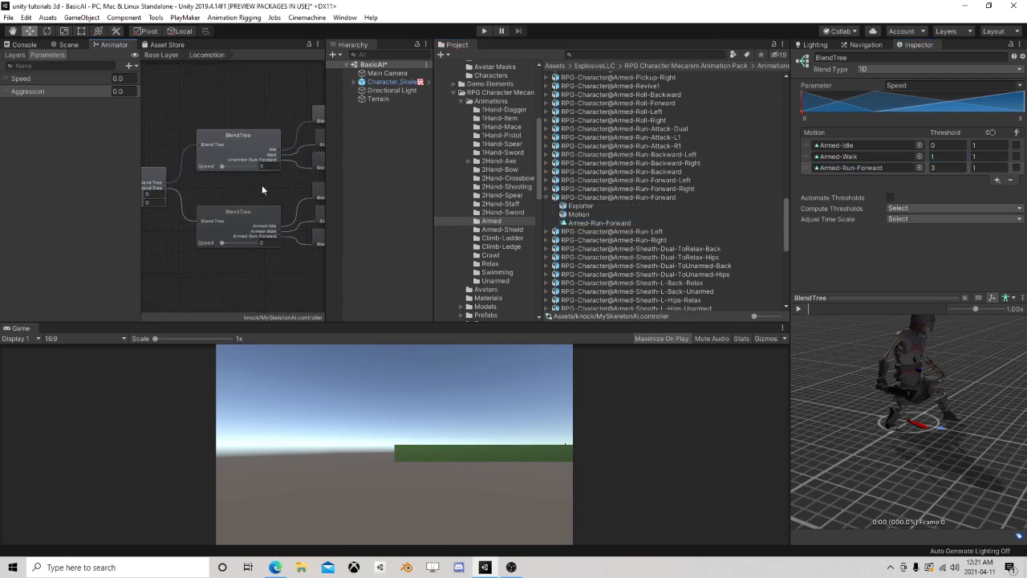
pyautogui.moveTo(222, 243); pyautogui.dragTo(233, 244)
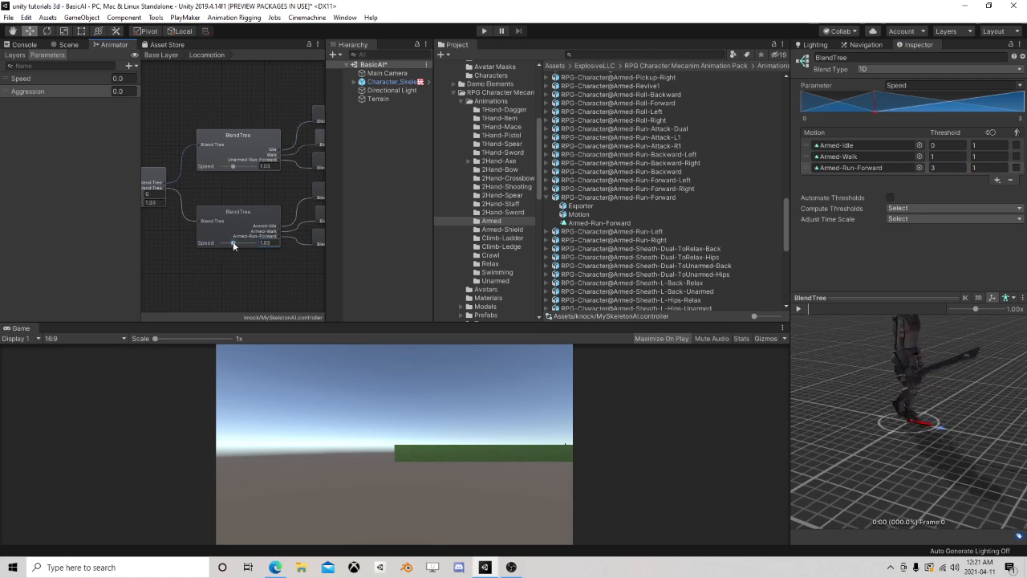
pyautogui.click(798, 307)
pyautogui.moveTo(233, 243)
pyautogui.mouseDown()
pyautogui.moveTo(253, 245)
pyautogui.moveTo(207, 246)
pyautogui.moveTo(252, 240)
pyautogui.moveTo(167, 238)
pyautogui.mouseUp()
pyautogui.moveTo(167, 238); pyautogui.dragTo(227, 242, button='middle')
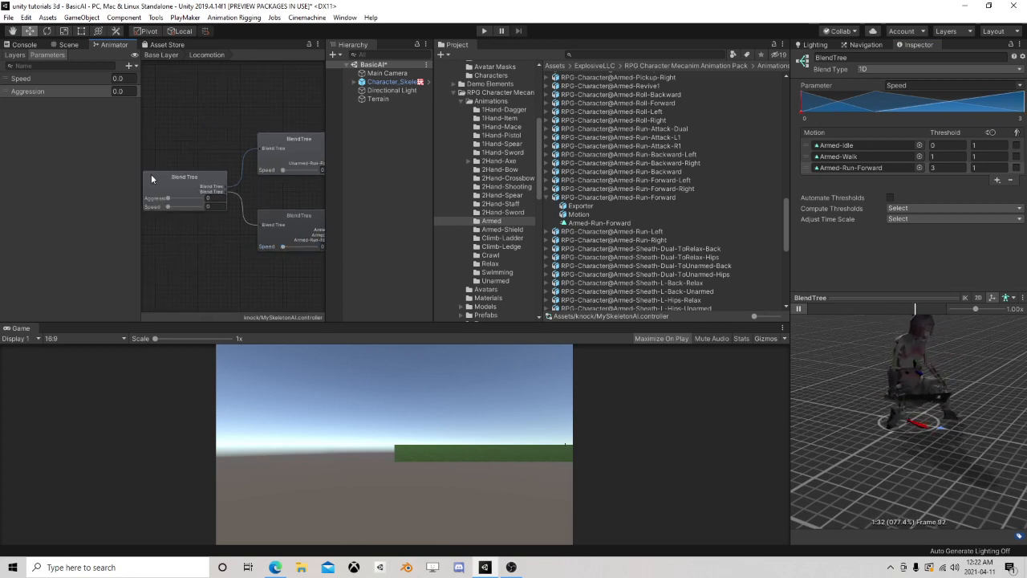
# Play the root Locomotion blend tree's preview and vary its Speed and Aggression values to check the relaxed and armed blending
pyautogui.click(151, 178)
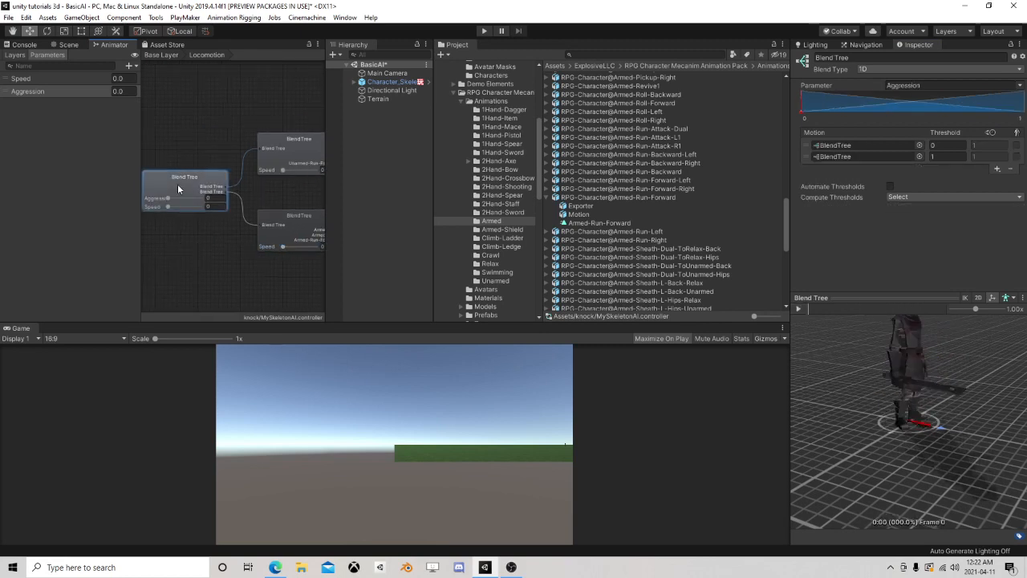
pyautogui.click(799, 308)
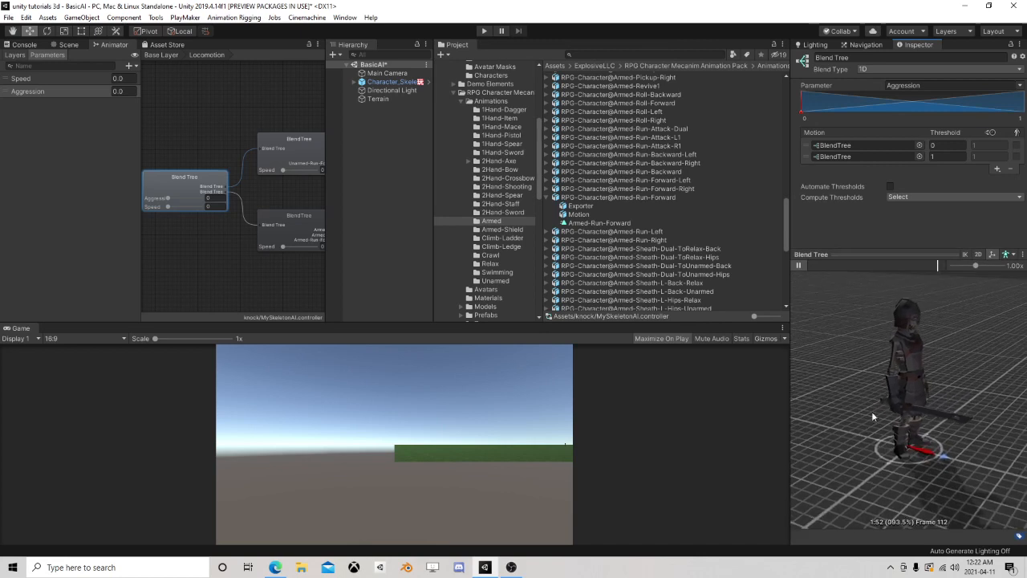
pyautogui.moveTo(168, 206)
pyautogui.mouseDown()
pyautogui.moveTo(205, 209)
pyautogui.moveTo(153, 210)
pyautogui.moveTo(208, 209)
pyautogui.moveTo(154, 210)
pyautogui.moveTo(211, 201)
pyautogui.moveTo(152, 202)
pyautogui.moveTo(226, 200)
pyautogui.moveTo(152, 201)
pyautogui.moveTo(167, 200)
pyautogui.mouseUp()
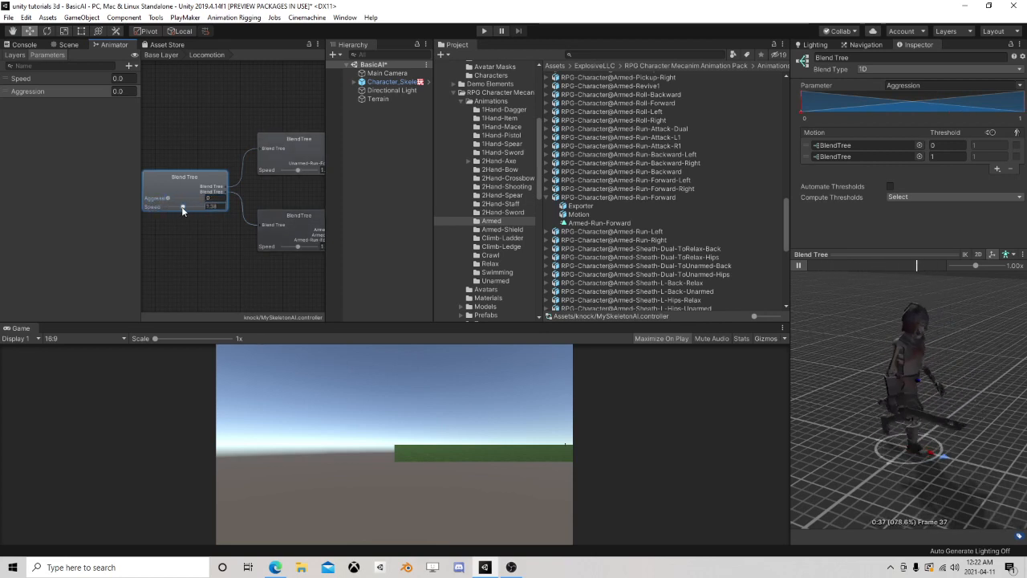
pyautogui.moveTo(182, 207); pyautogui.dragTo(179, 207)
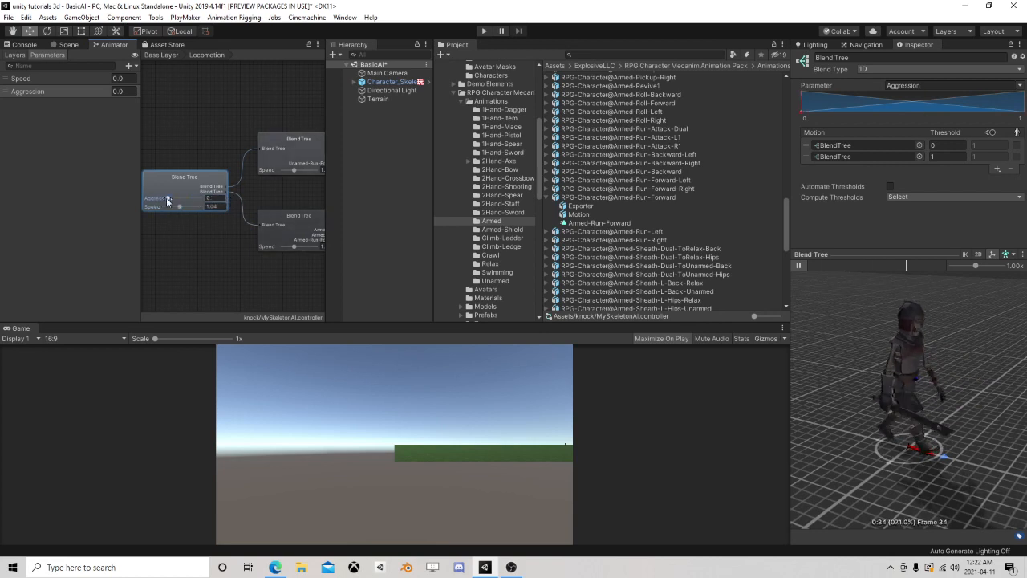
pyautogui.moveTo(167, 199)
pyautogui.mouseDown()
pyautogui.moveTo(222, 202)
pyautogui.moveTo(148, 210)
pyautogui.moveTo(209, 198)
pyautogui.moveTo(153, 199)
pyautogui.mouseUp()
# Unpack the Character_Skeleton_Soldier_01 prefab instance in the scene
pyautogui.click(68, 45)
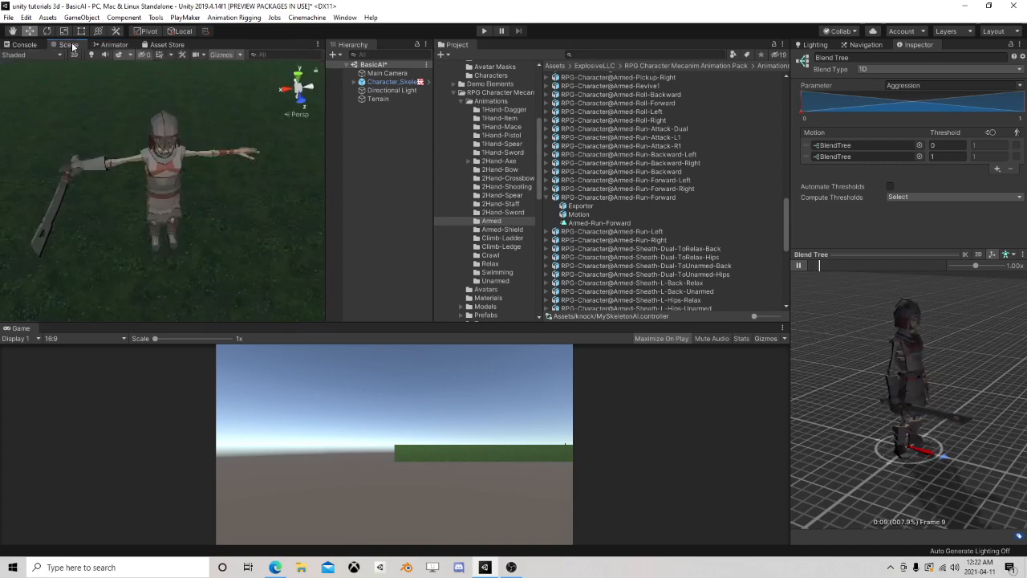
pyautogui.click(390, 84)
pyautogui.rightClick(389, 85)
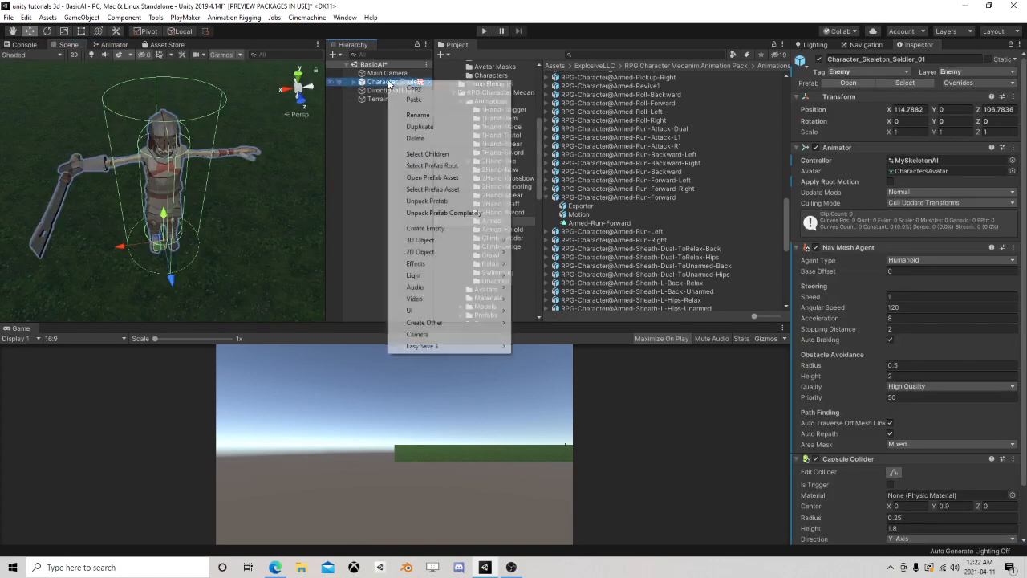
pyautogui.click(426, 201)
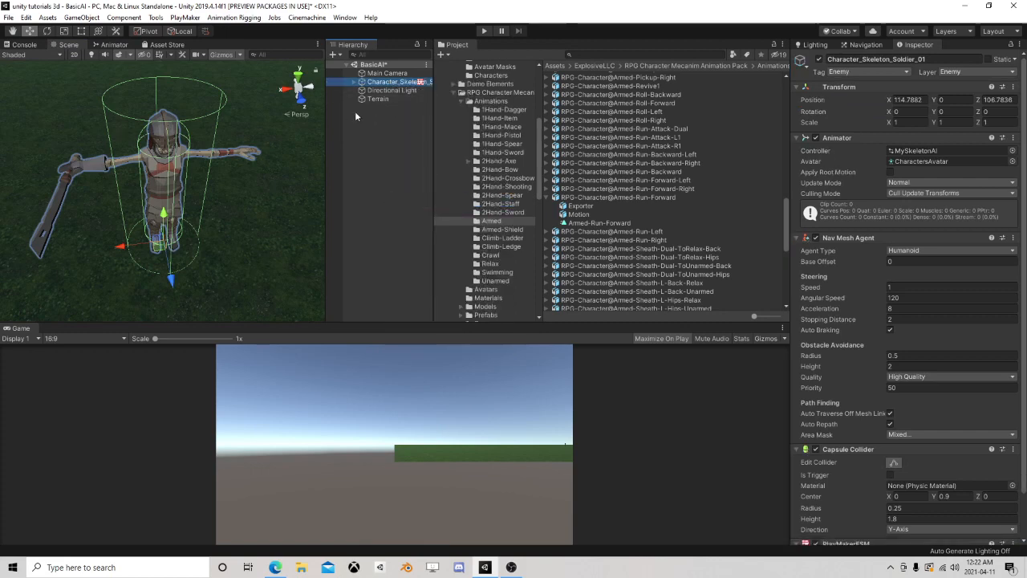
# Return the animator graph from the Locomotion blend tree to the Base Layer and select the Locomotion state
pyautogui.click(126, 44)
pyautogui.scroll(-2, 193, 122)
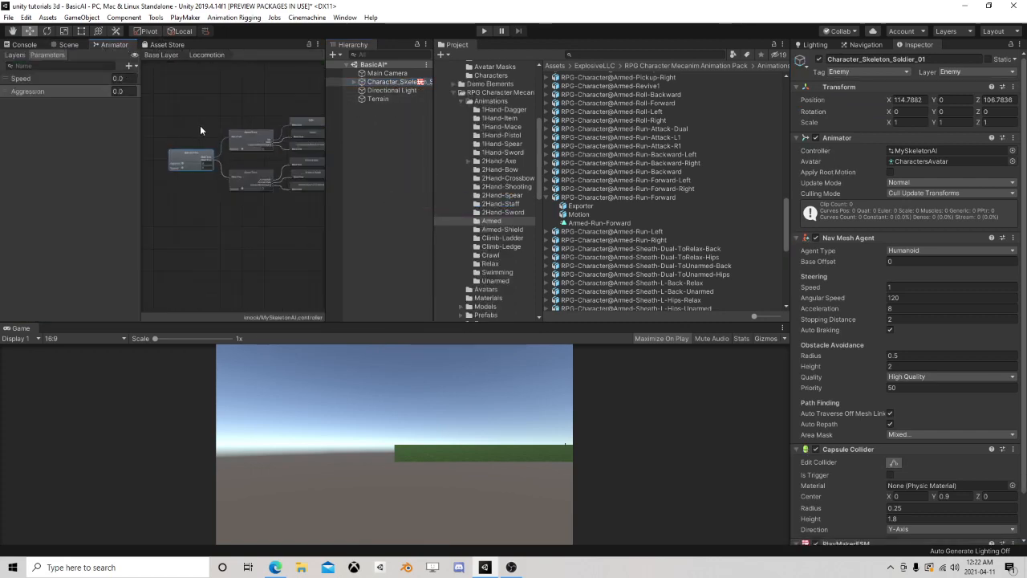
pyautogui.scroll(-3, 231, 106)
pyautogui.scroll(3, 235, 178)
pyautogui.doubleClick(235, 184)
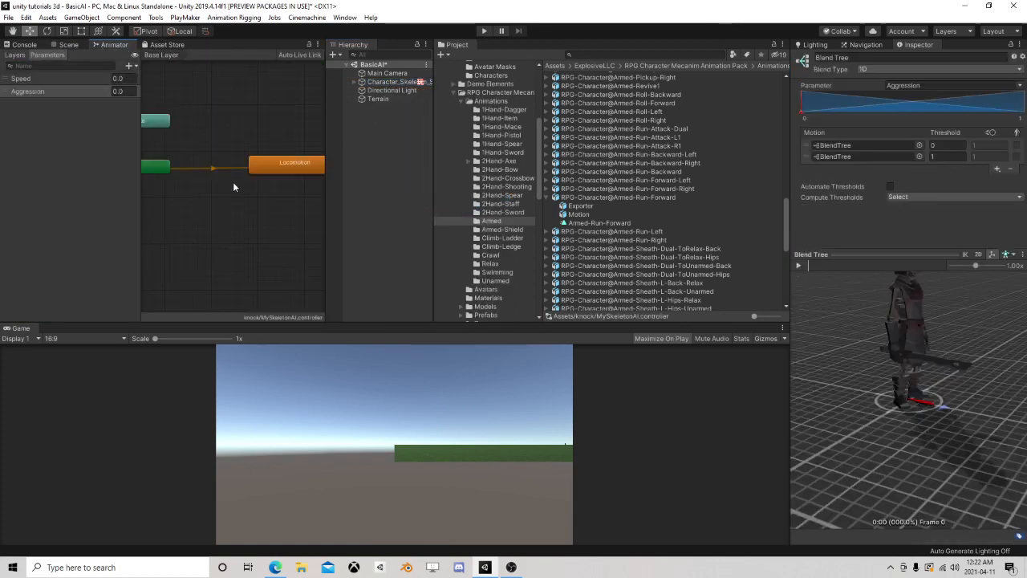
pyautogui.scroll(-2, 233, 184)
pyautogui.moveTo(257, 166); pyautogui.dragTo(238, 169)
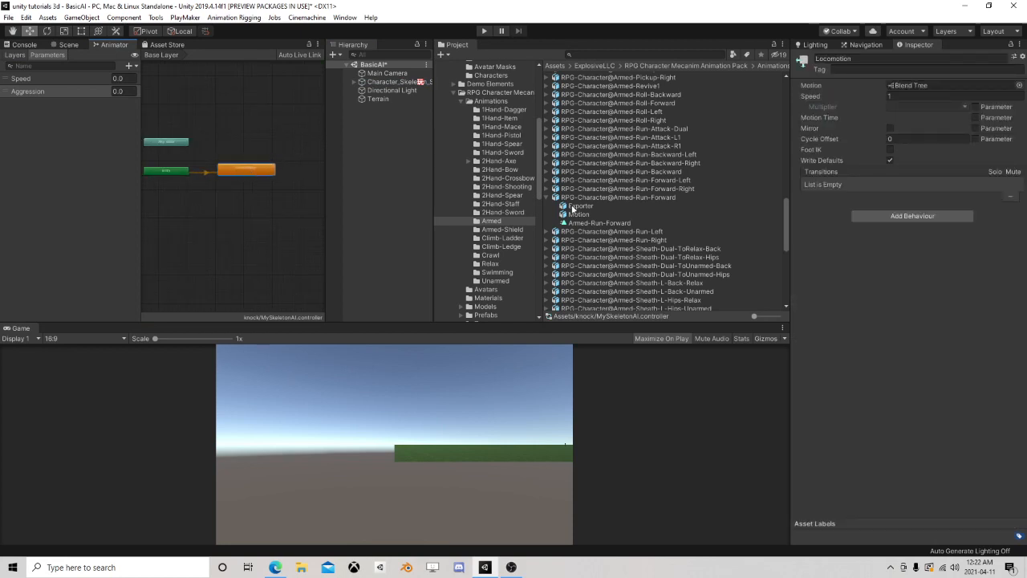
# Browse the 1Hand-Sword and Unarmed animation folders for attack and get-hit clips
pyautogui.click(546, 197)
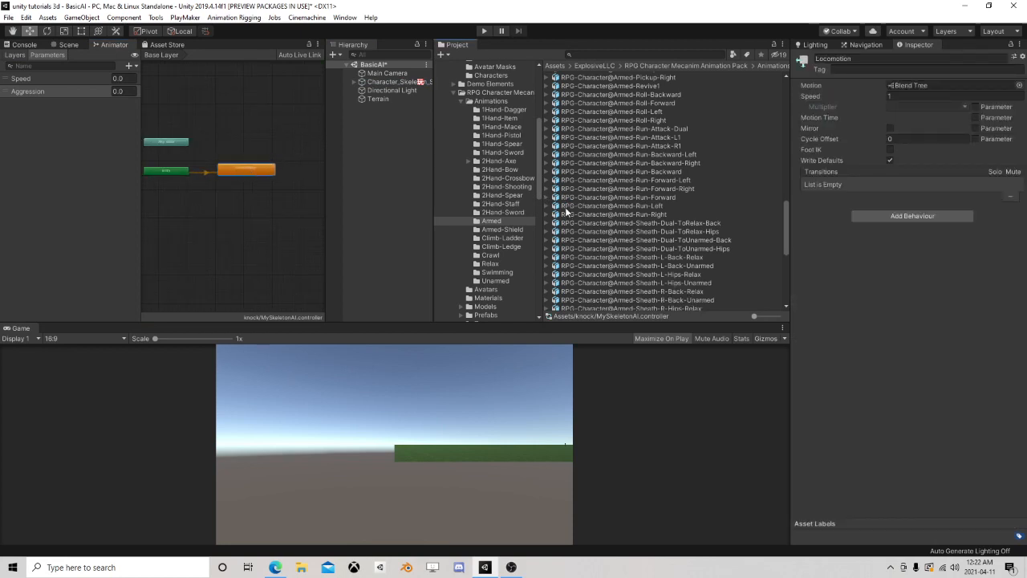
pyautogui.click(498, 152)
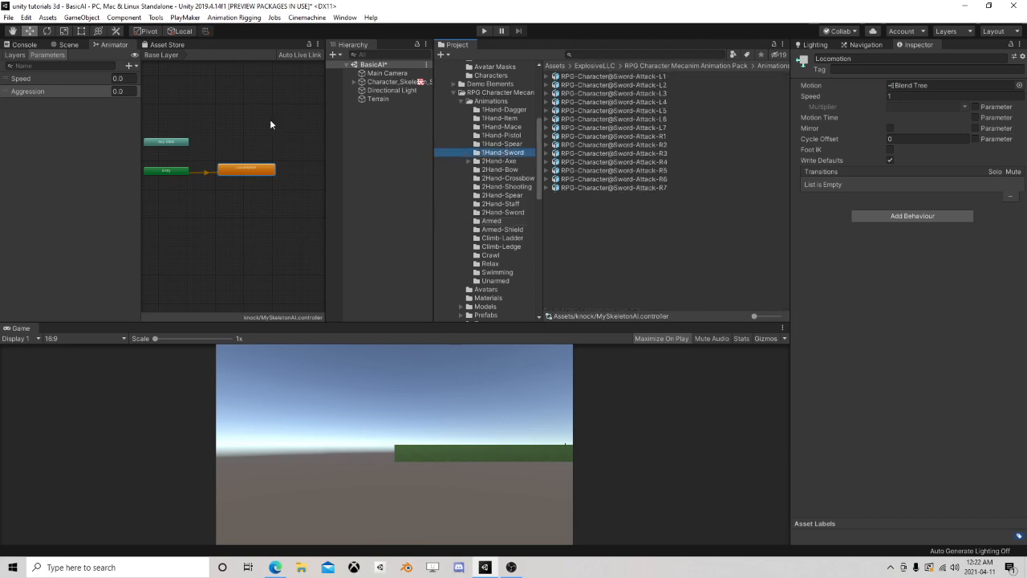
pyautogui.moveTo(231, 120); pyautogui.dragTo(223, 164, button='middle')
pyautogui.scroll(4, 223, 163)
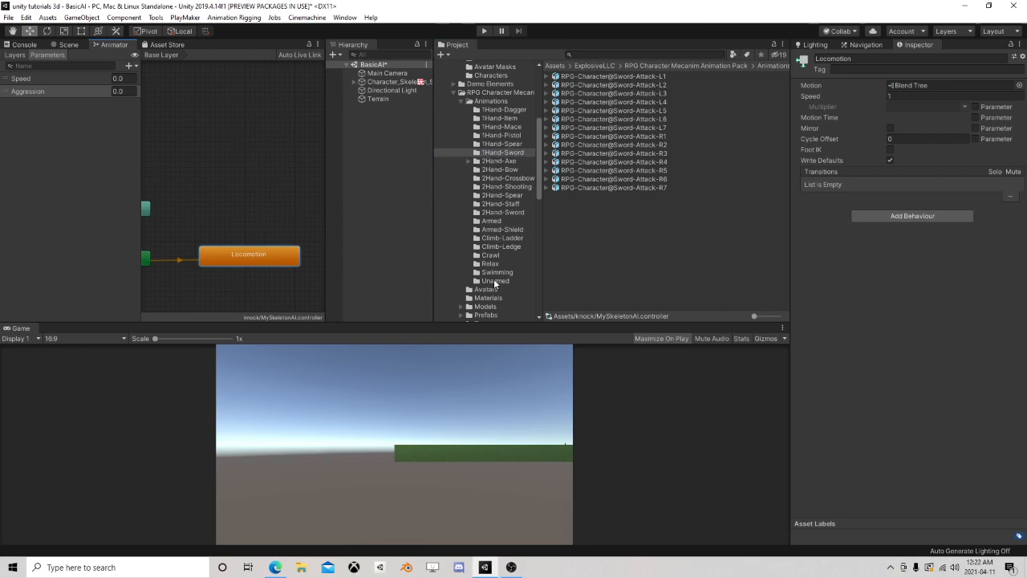
pyautogui.click(497, 280)
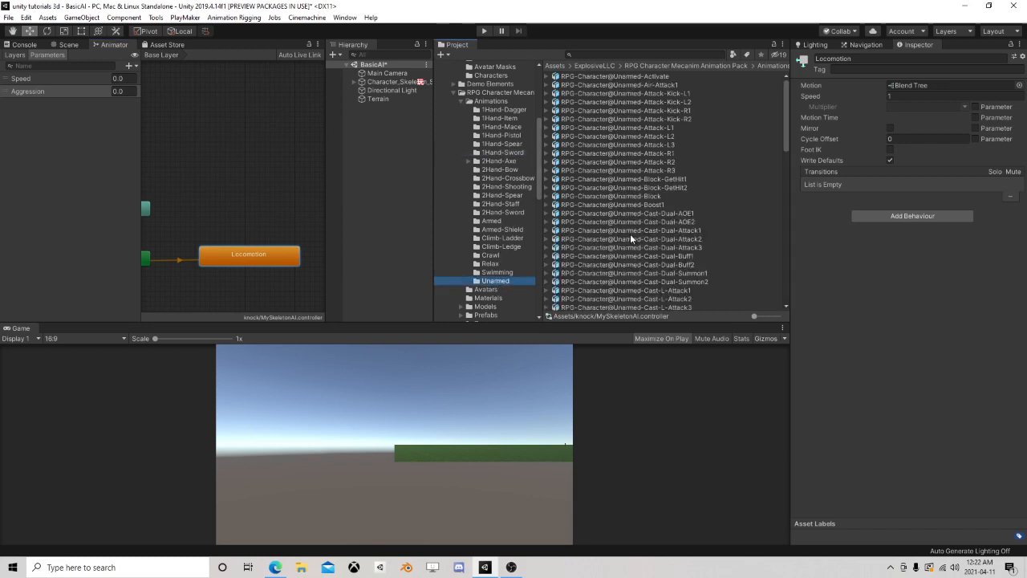
pyautogui.scroll(-5, 606, 244)
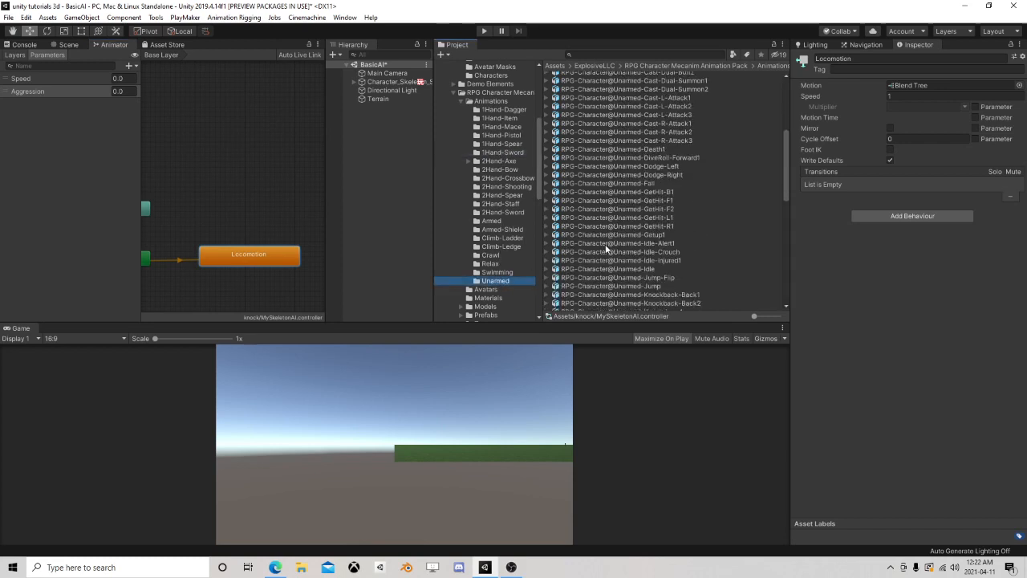
# Create a new blend tree state above Locomotion in the Base Layer and name it Hurt
pyautogui.rightClick(207, 139)
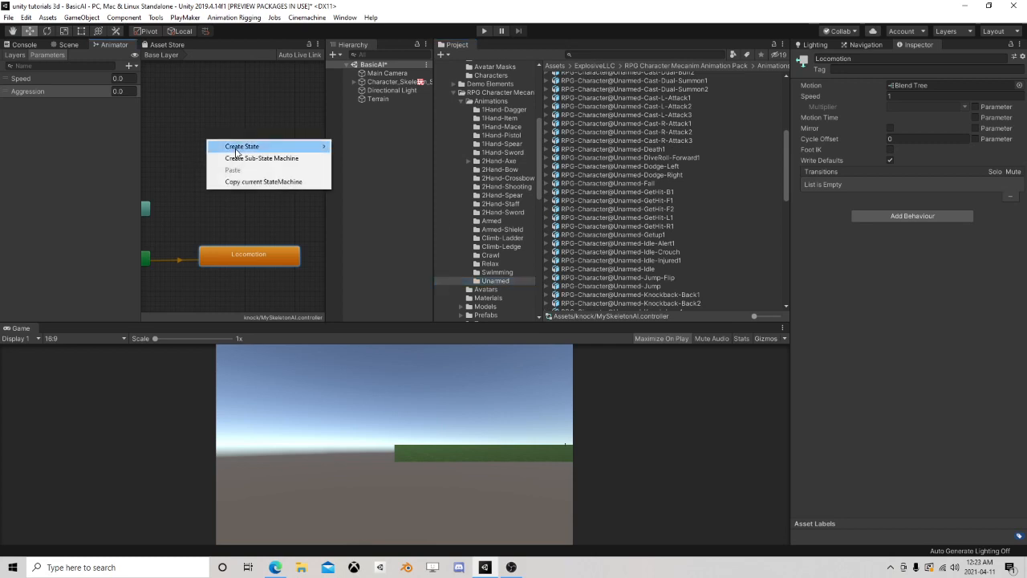
pyautogui.moveTo(237, 149)
pyautogui.click(373, 170)
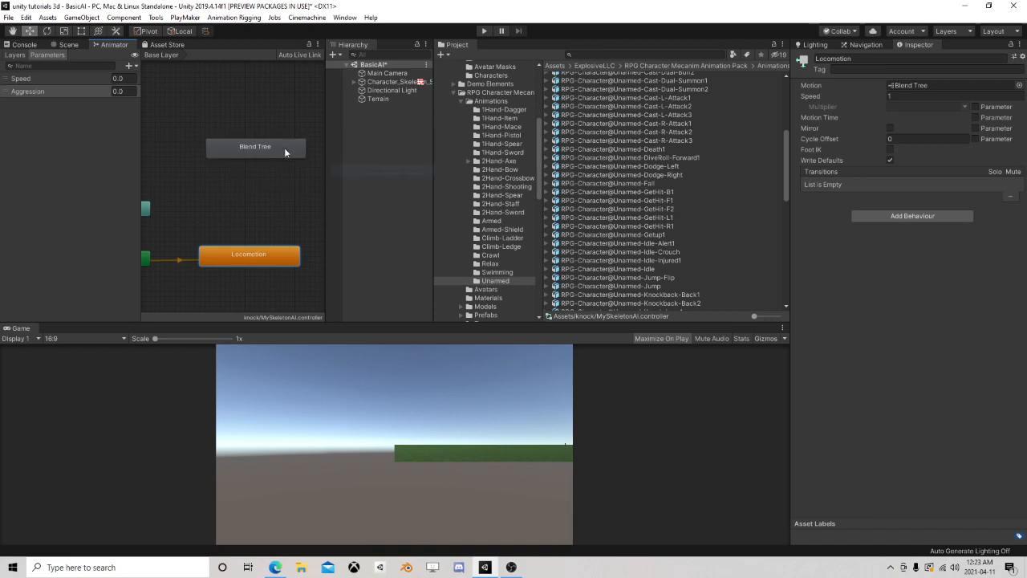
pyautogui.moveTo(283, 151); pyautogui.dragTo(254, 153)
pyautogui.click(866, 59)
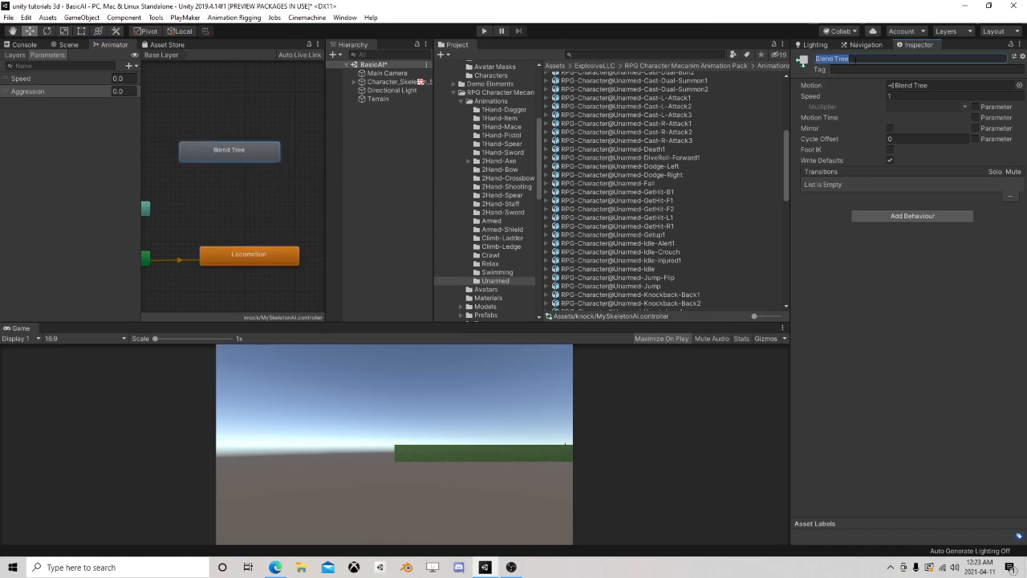
pyautogui.write('Hurt')
pyautogui.press('Return')
pyautogui.moveTo(237, 150); pyautogui.dragTo(257, 163)
pyautogui.scroll(1, 203, 217)
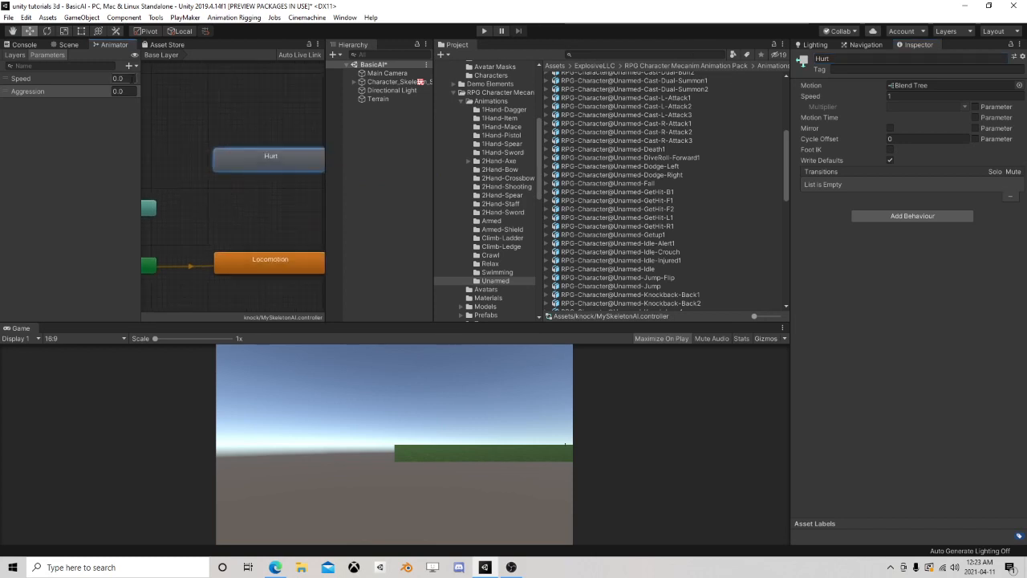
# Add a trigger parameter named Hurt to the animator controller
pyautogui.click(130, 63)
pyautogui.click(161, 117)
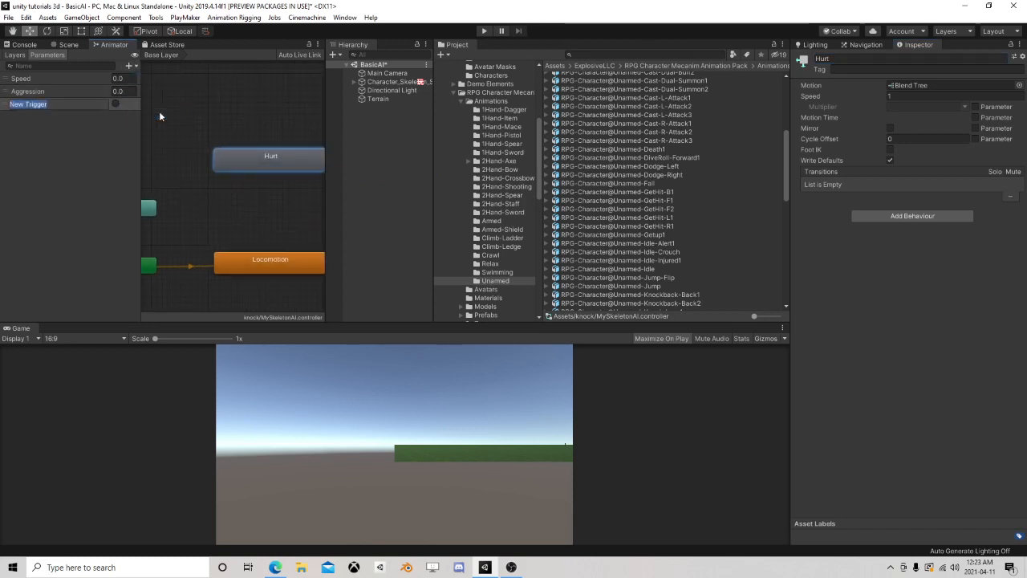
pyautogui.write('Hurt')
pyautogui.press('Return')
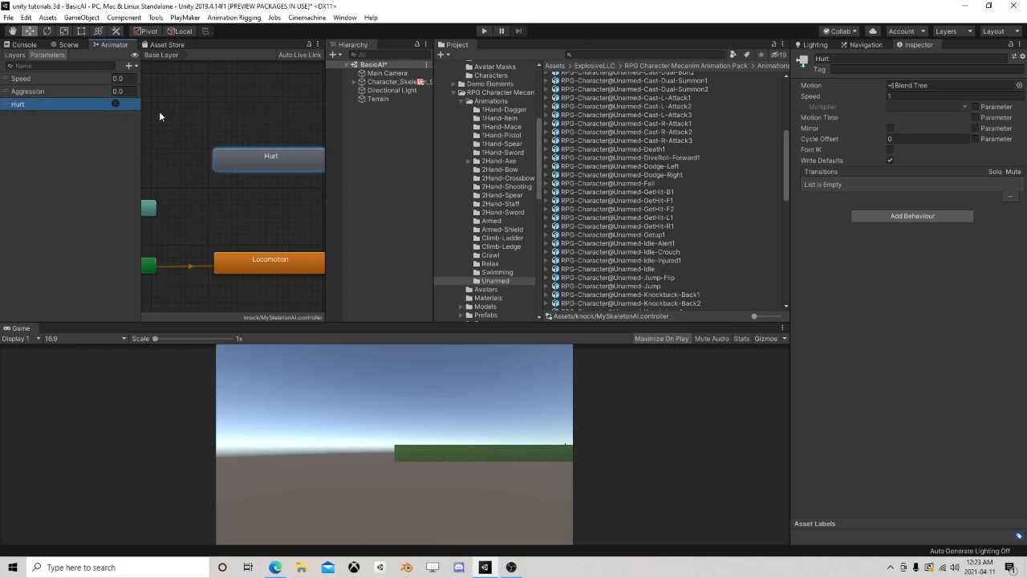
# Create transitions from Any State to Hurt and from Hurt to Locomotion
pyautogui.rightClick(188, 210)
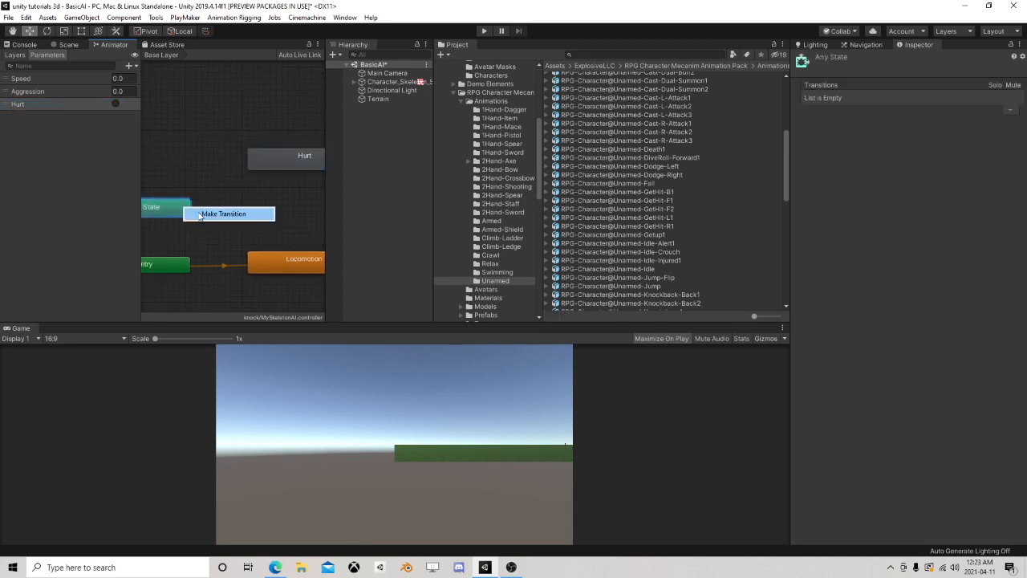
pyautogui.click(202, 215)
pyautogui.click(276, 159)
pyautogui.moveTo(151, 208); pyautogui.dragTo(192, 202, button='middle')
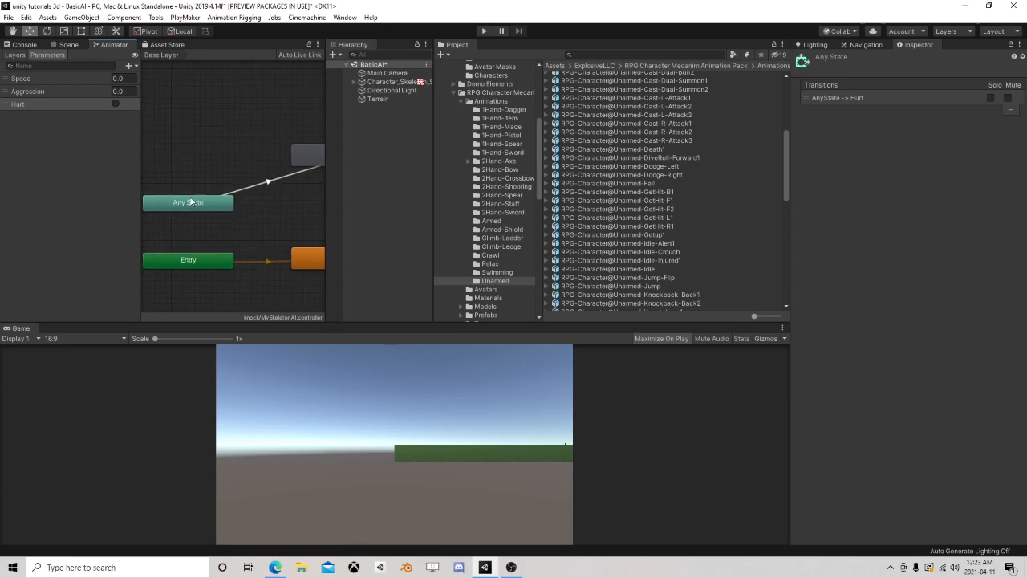
pyautogui.moveTo(274, 209); pyautogui.dragTo(181, 198, button='middle')
pyautogui.rightClick(254, 138)
pyautogui.click(271, 145)
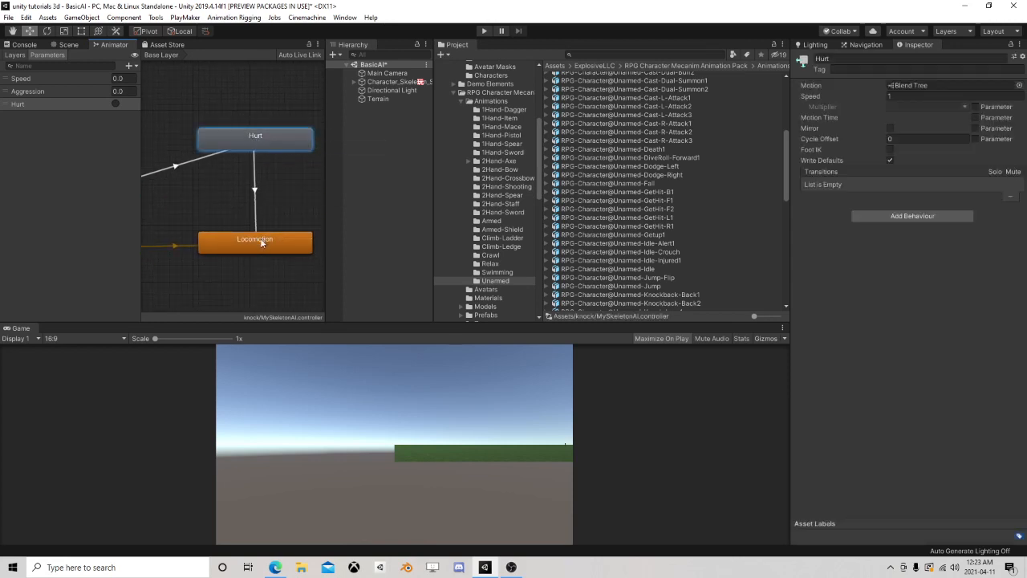
pyautogui.click(254, 239)
# Add the Hurt trigger as the condition of the Any State to Hurt transition and disable Can Transition To Self
pyautogui.click(179, 164)
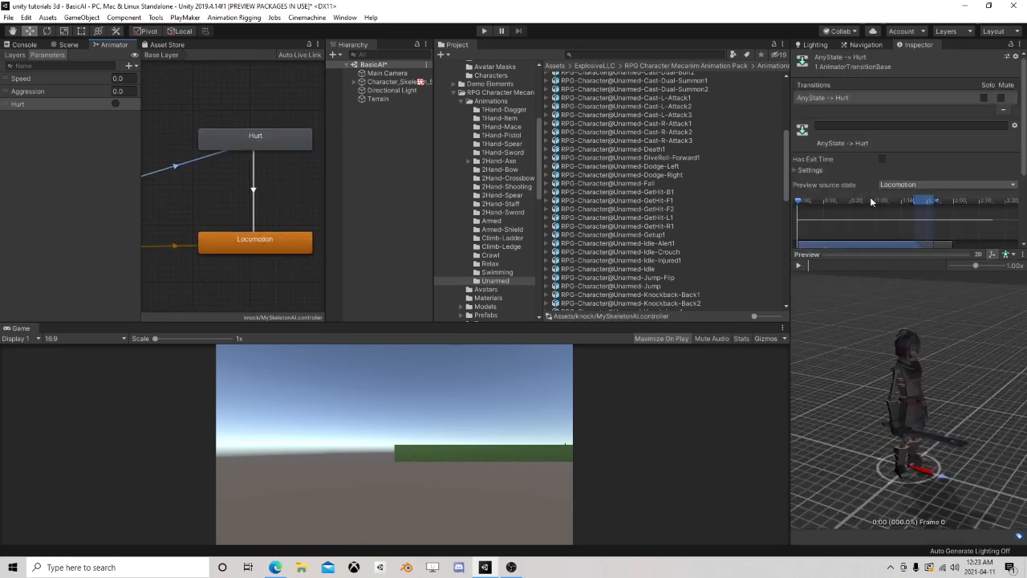
pyautogui.click(996, 323)
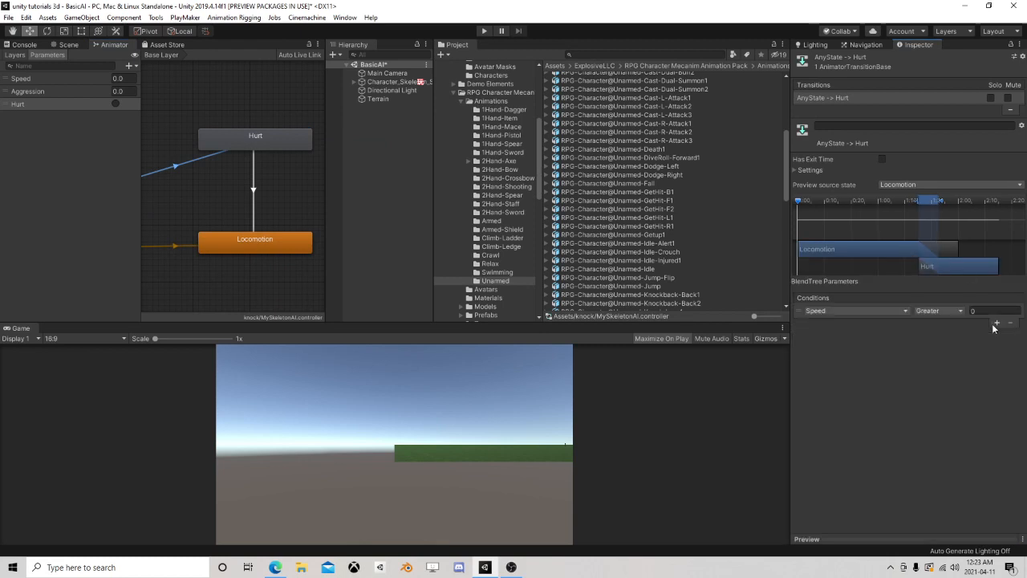
pyautogui.click(881, 311)
pyautogui.click(855, 363)
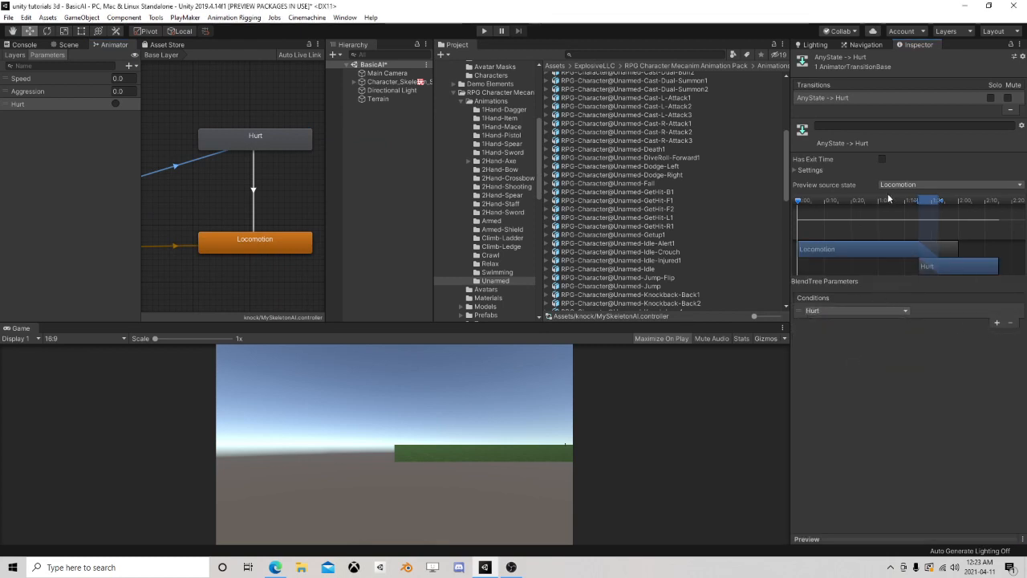
pyautogui.click(796, 171)
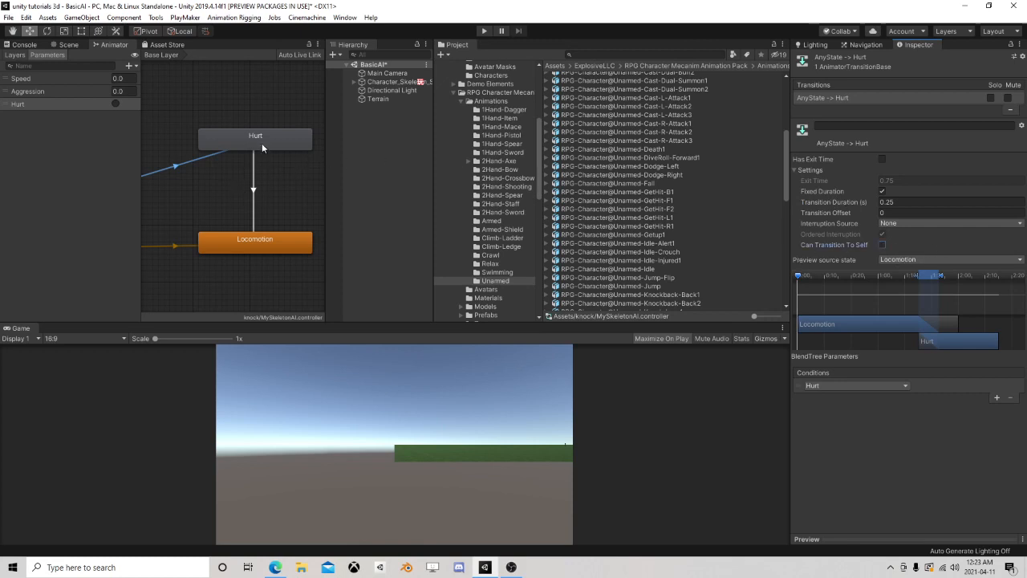
# Open the Hurt state's blend tree, set its blend parameter to Aggression and begin adding an entry to its motion list
pyautogui.moveTo(261, 148); pyautogui.dragTo(261, 149)
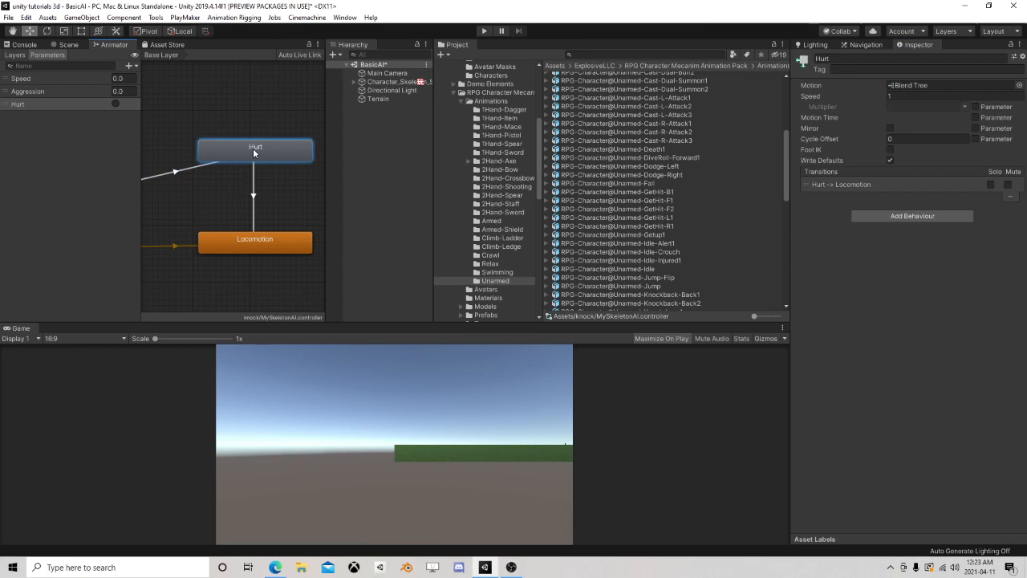
pyautogui.doubleClick(264, 151)
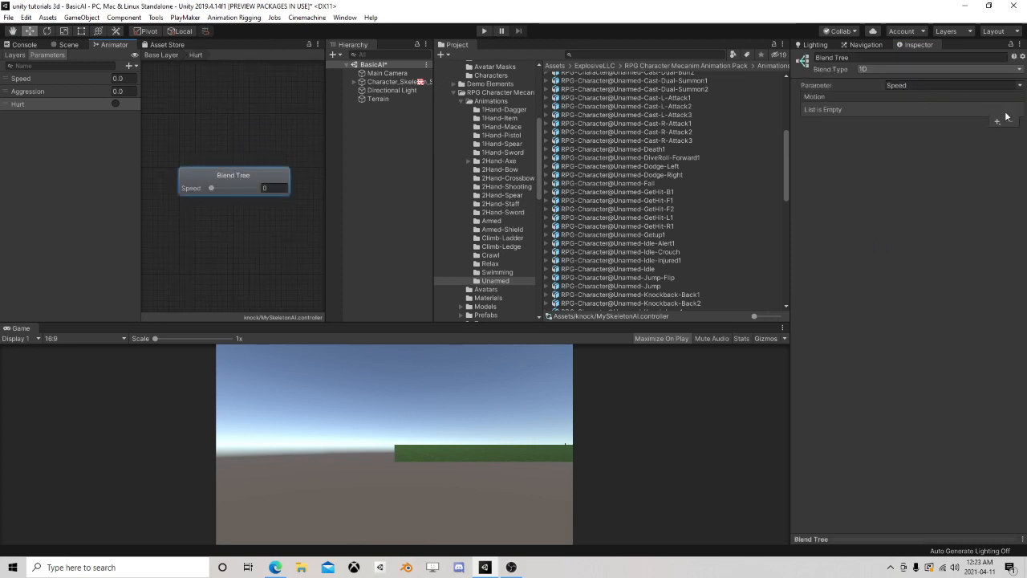
pyautogui.click(1019, 85)
pyautogui.click(992, 111)
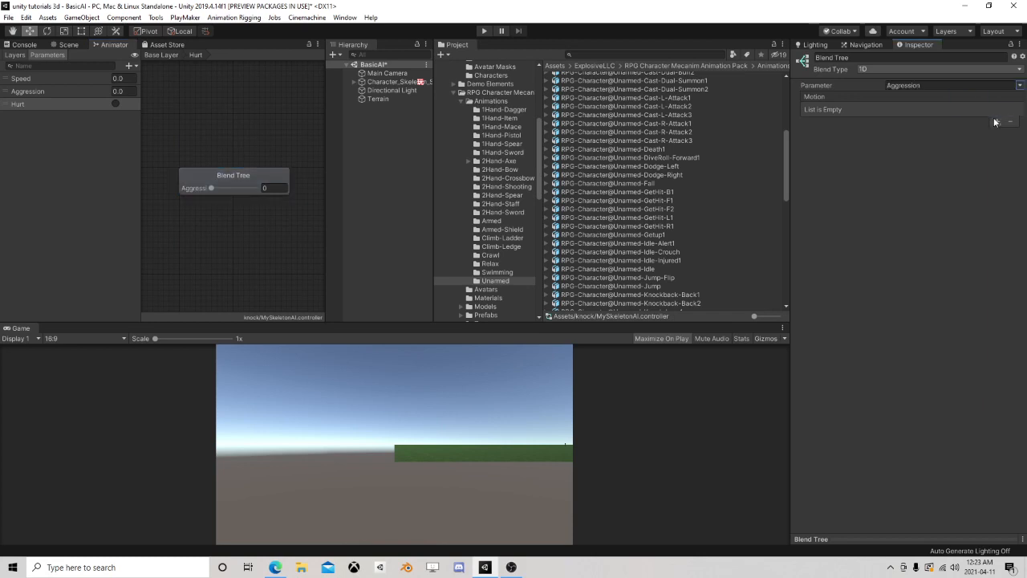
pyautogui.click(997, 122)
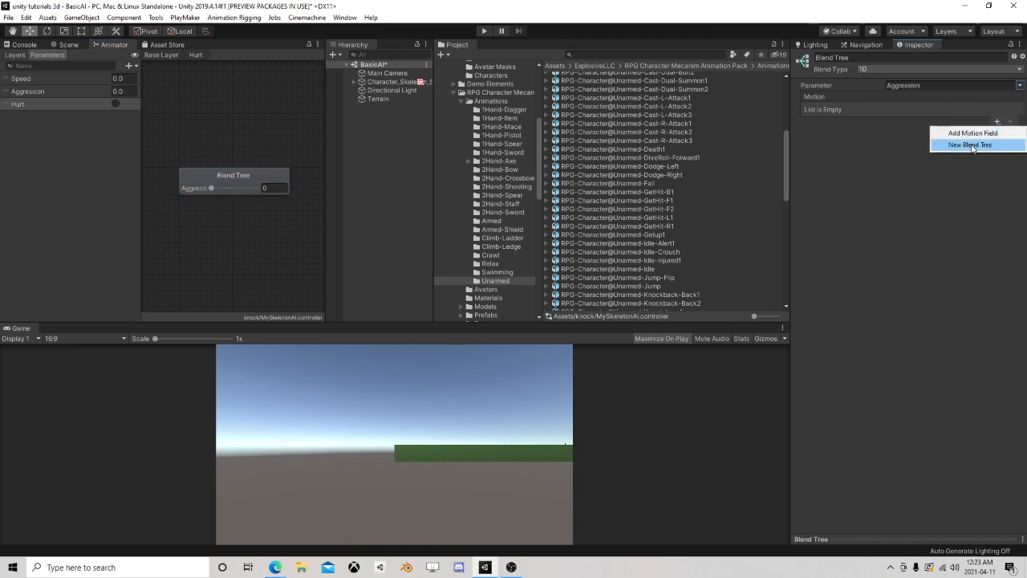
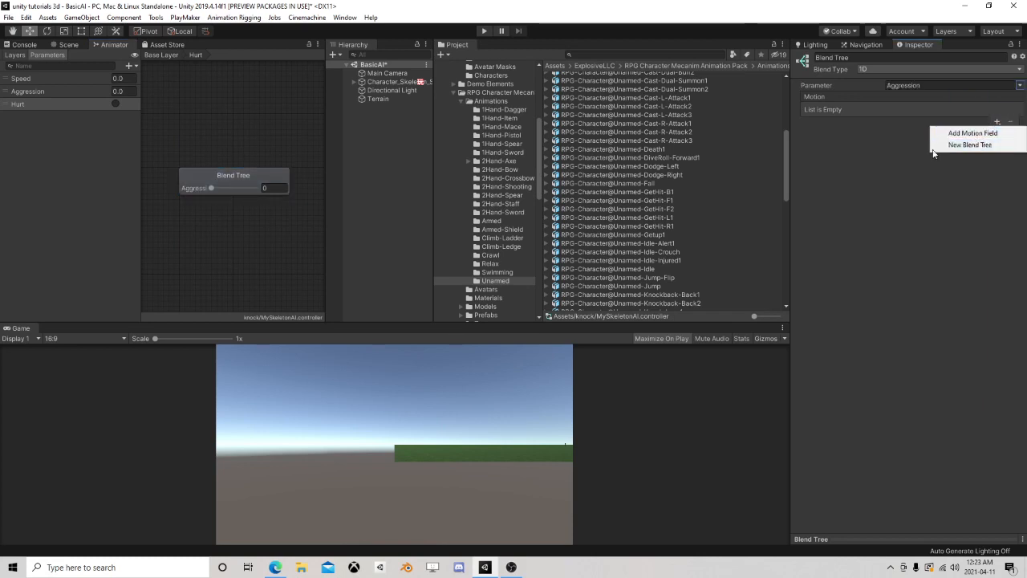
# Add two empty motion entries to the Hurt blend tree and turn off Automate Thresholds
pyautogui.click(973, 134)
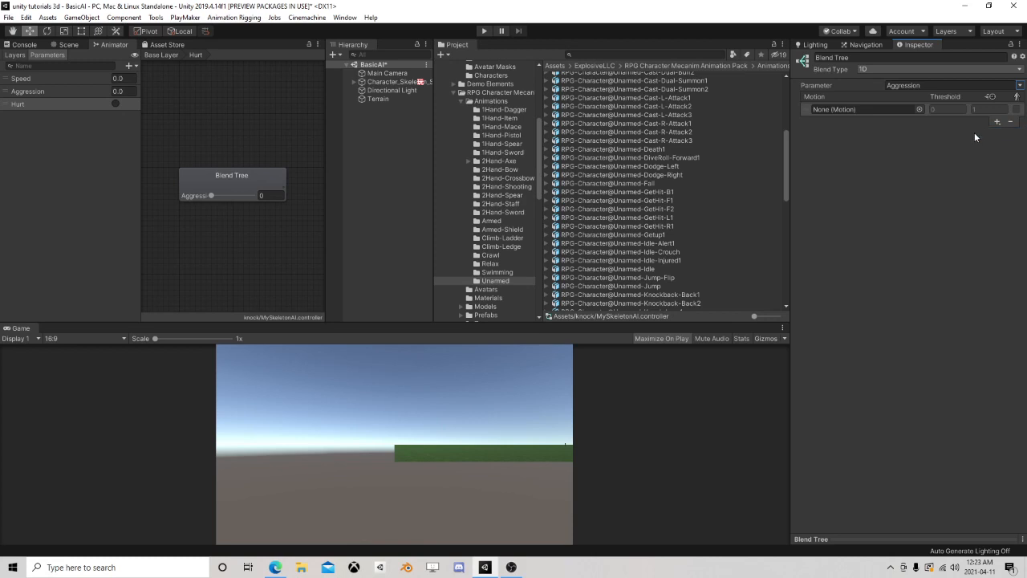
pyautogui.click(997, 123)
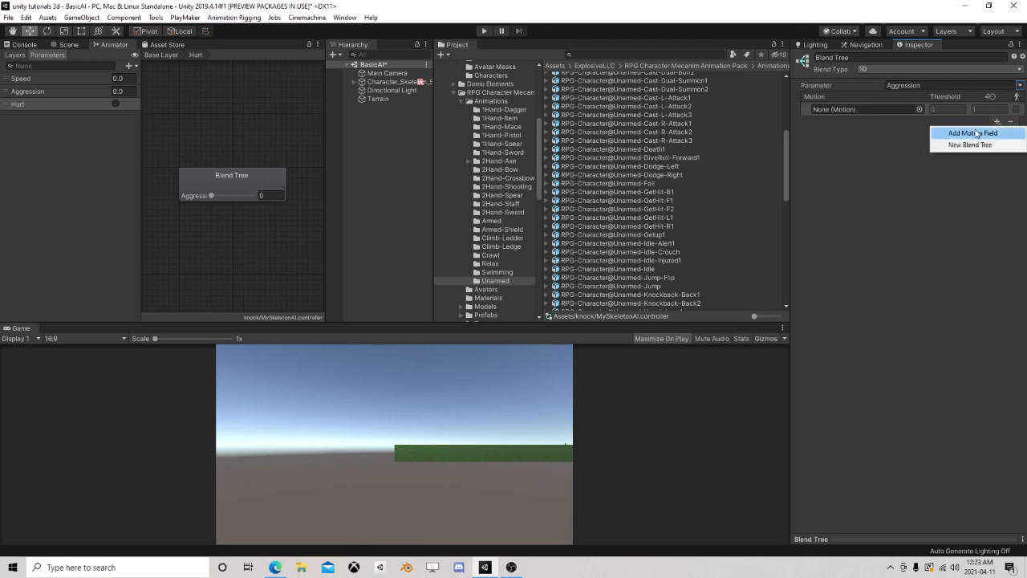
pyautogui.click(972, 134)
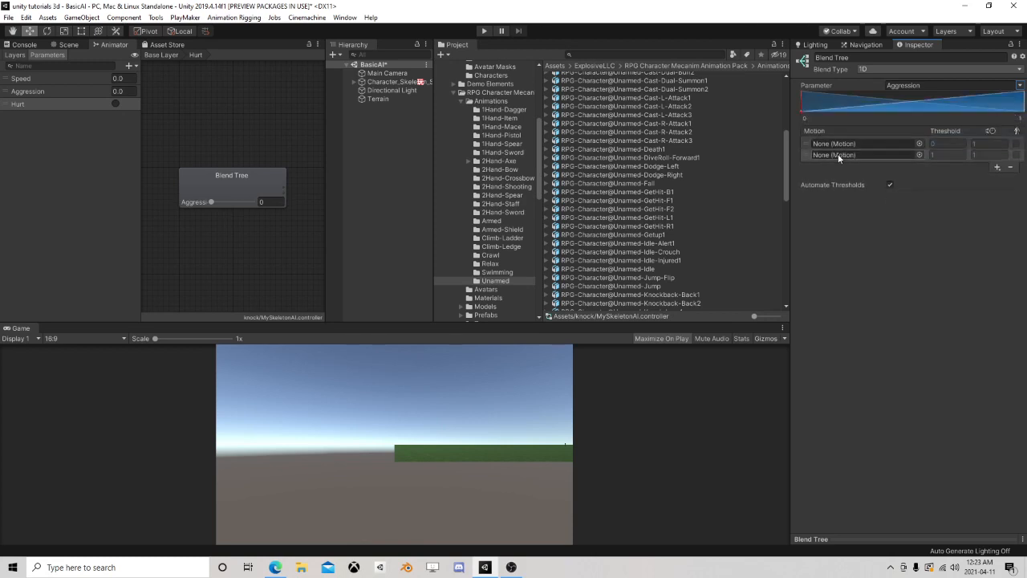
pyautogui.click(889, 187)
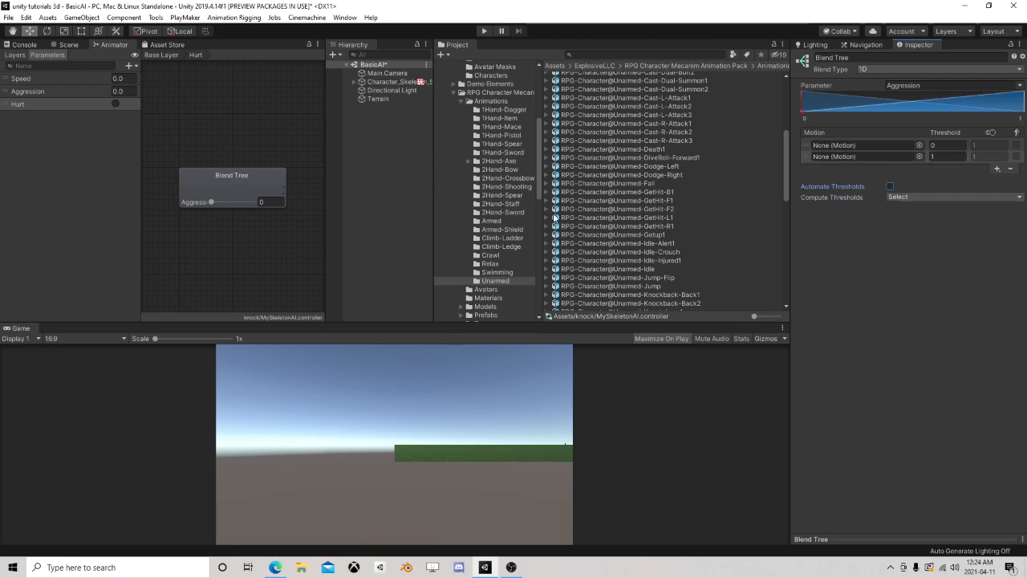
# Assign the Unarmed-GetHit-F2 clip to the threshold 0 motion and play the blend tree preview
pyautogui.click(548, 210)
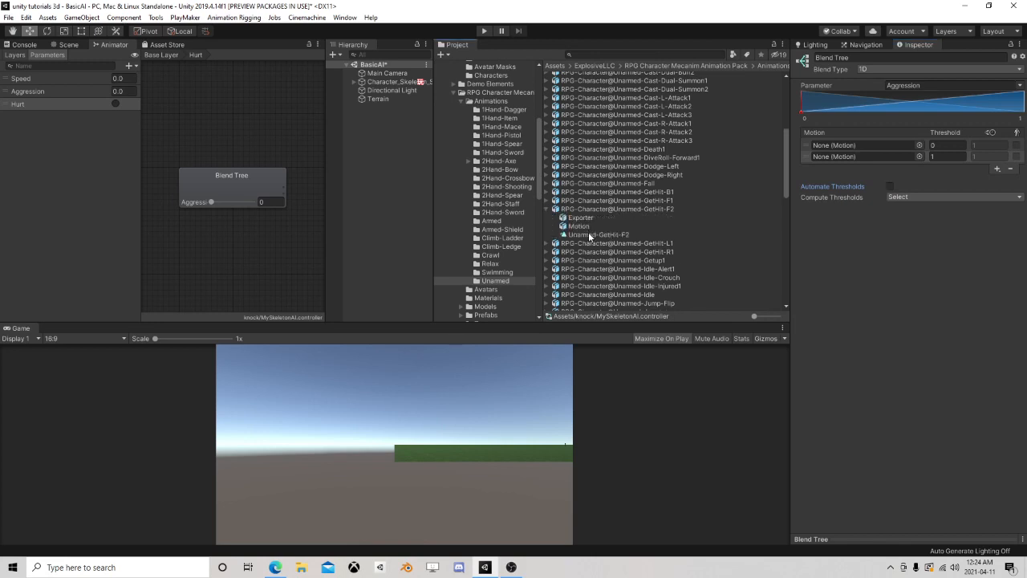
pyautogui.moveTo(588, 233); pyautogui.dragTo(875, 146)
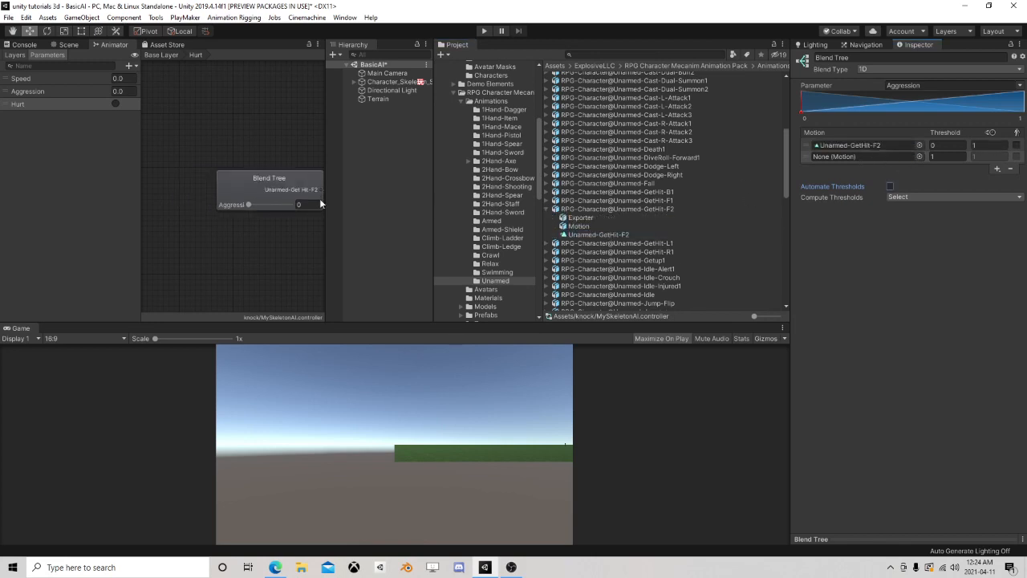
pyautogui.scroll(-3, 285, 225)
pyautogui.scroll(3, 220, 213)
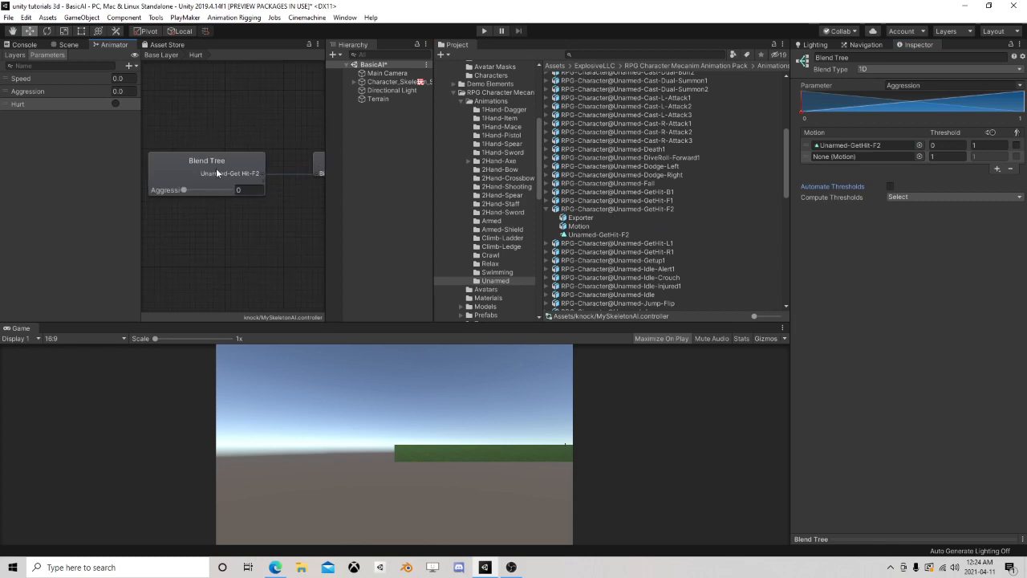
pyautogui.click(866, 540)
pyautogui.click(799, 265)
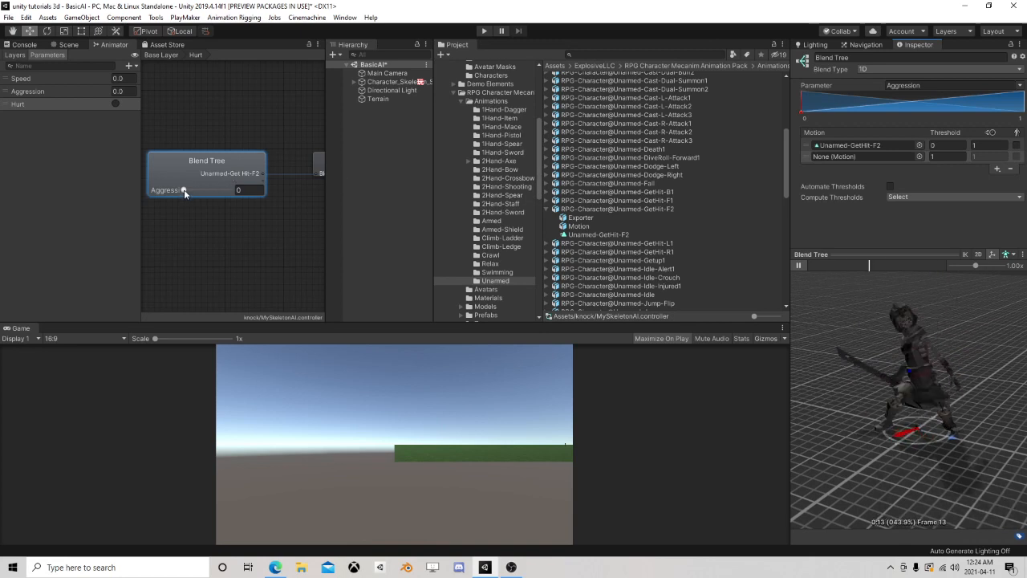
pyautogui.click(799, 266)
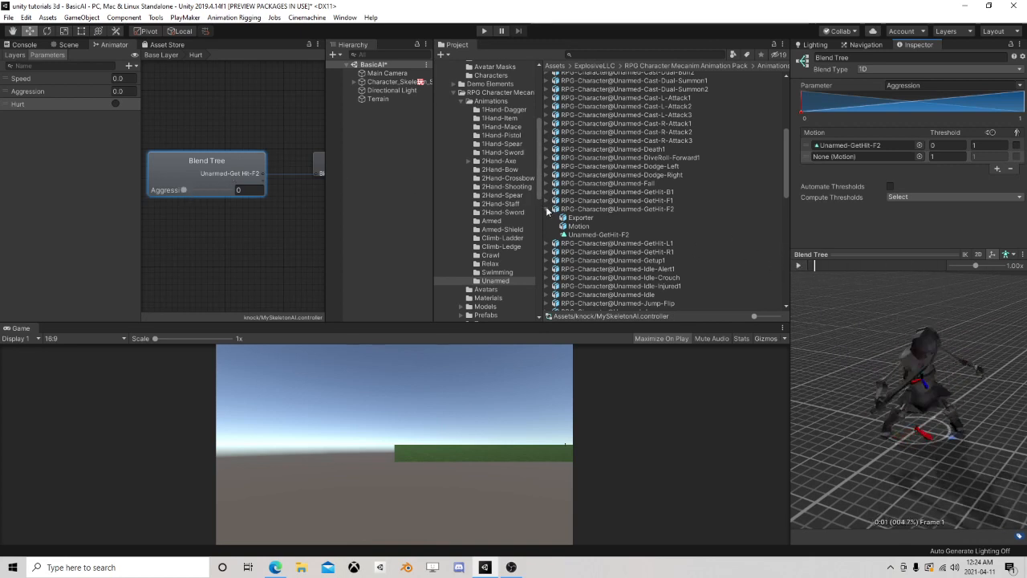
# Assign the Armed-GetHit-F2 clip from the Armed animations folder to the threshold 1 motion
pyautogui.click(491, 221)
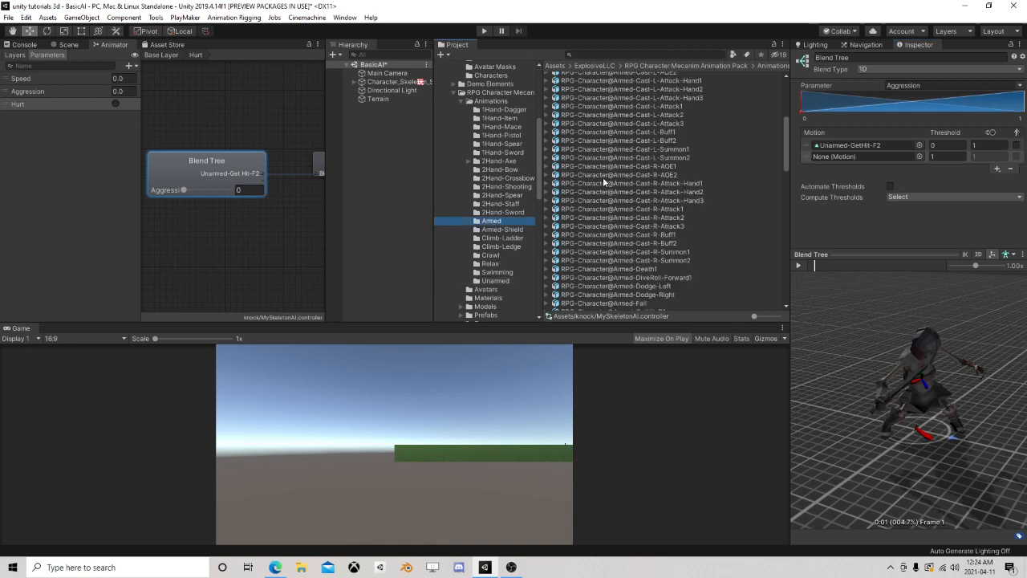
pyautogui.scroll(6, 596, 184)
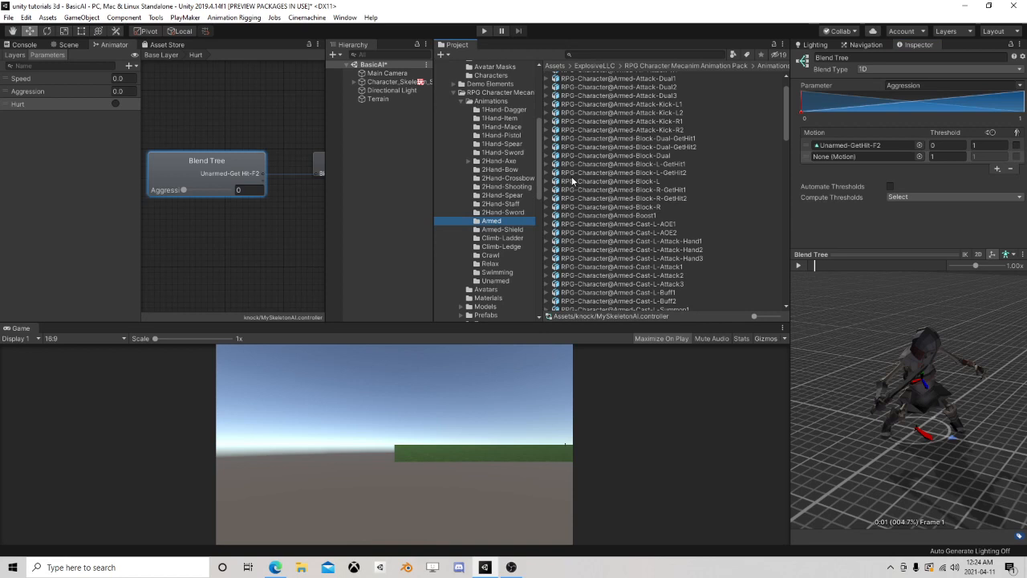
pyautogui.scroll(-5, 577, 182)
pyautogui.scroll(-5, 576, 183)
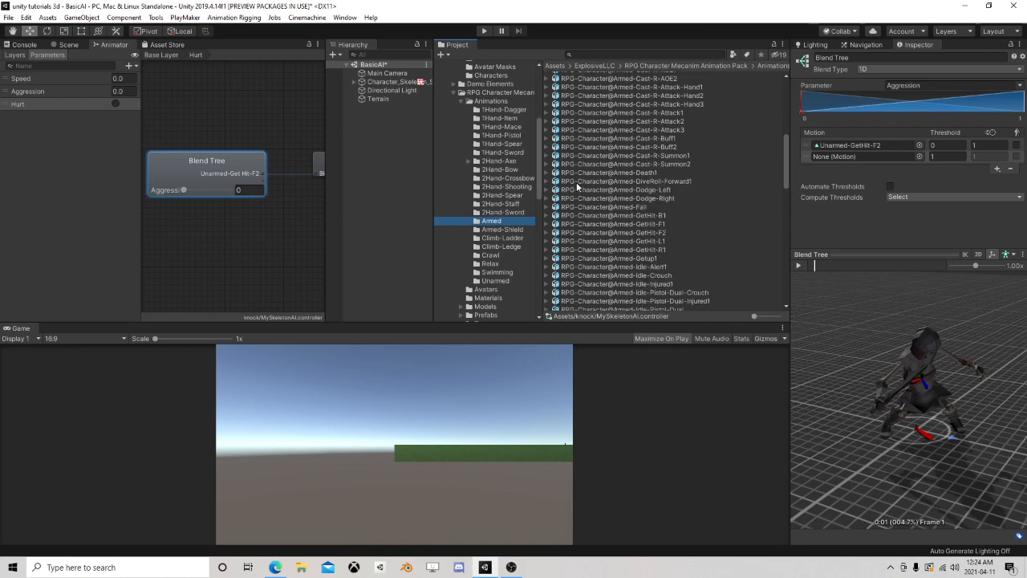
pyautogui.click(547, 232)
pyautogui.moveTo(590, 258); pyautogui.dragTo(862, 156)
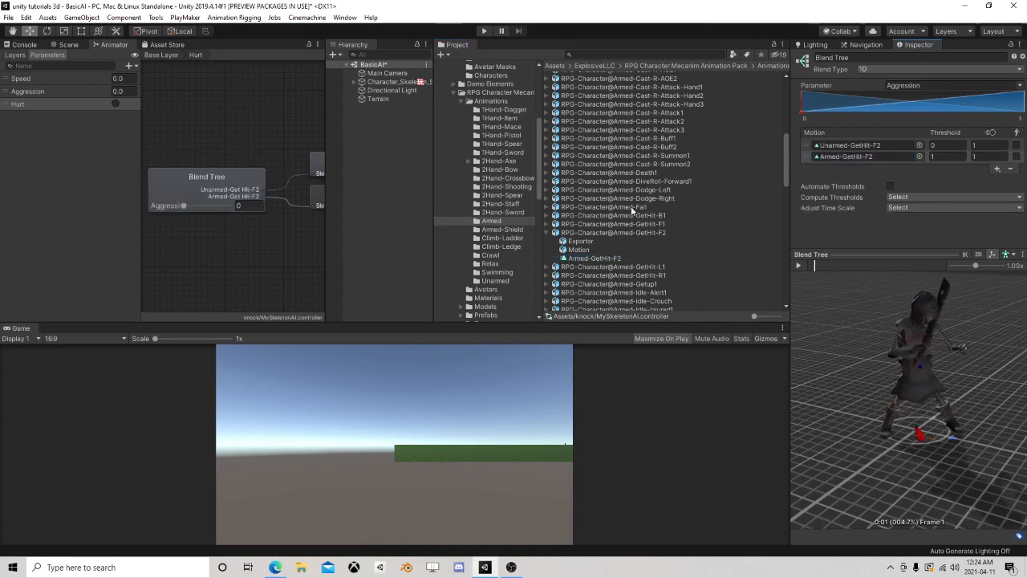
# Preview the Hurt blend between the Unarmed-GetHit-F2 and Armed-GetHit-F2 clips while adjusting Aggression
pyautogui.click(186, 205)
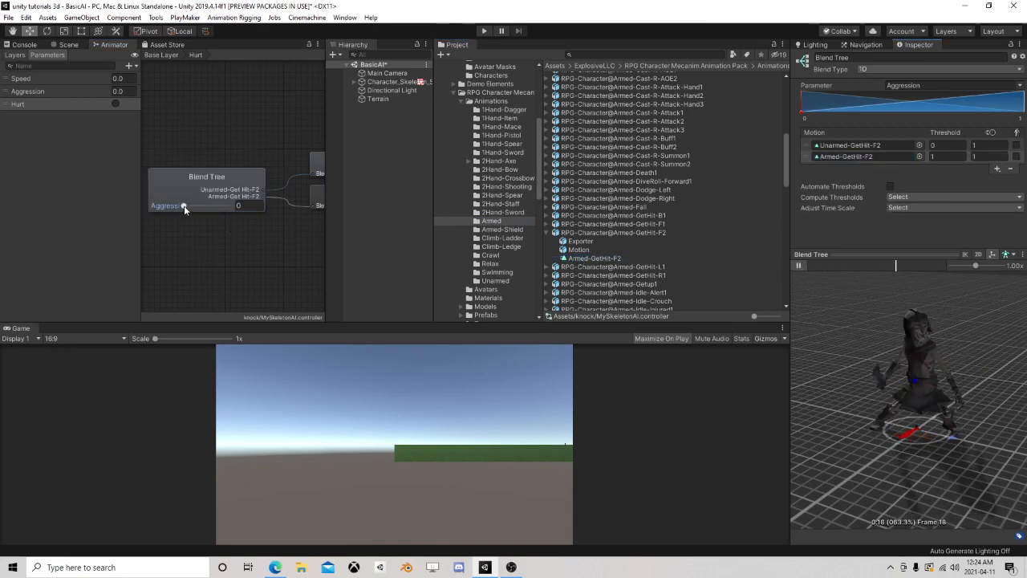
pyautogui.moveTo(184, 205)
pyautogui.mouseDown()
pyautogui.moveTo(266, 207)
pyautogui.moveTo(164, 209)
pyautogui.moveTo(300, 206)
pyautogui.moveTo(122, 215)
pyautogui.mouseUp()
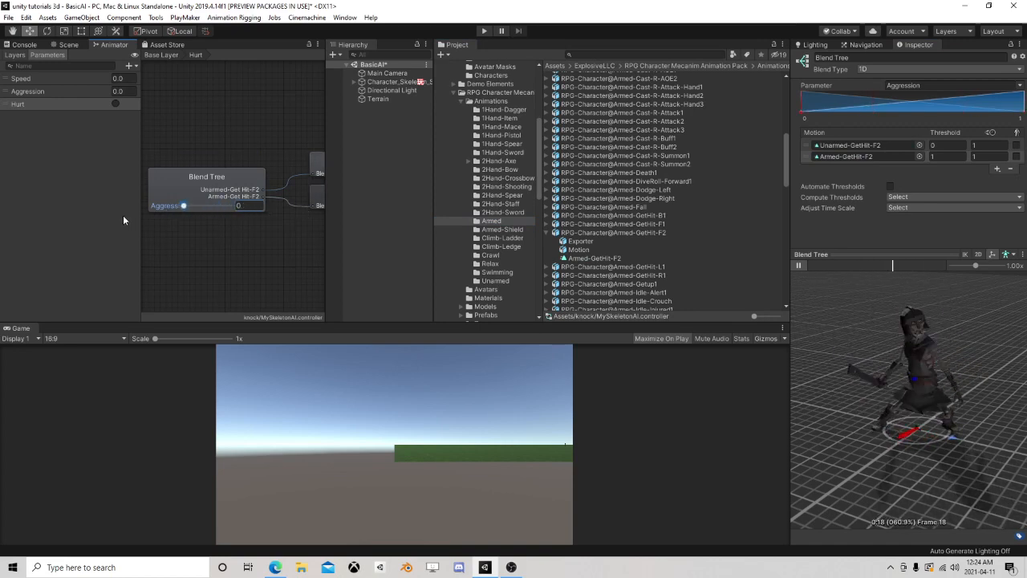
pyautogui.click(799, 263)
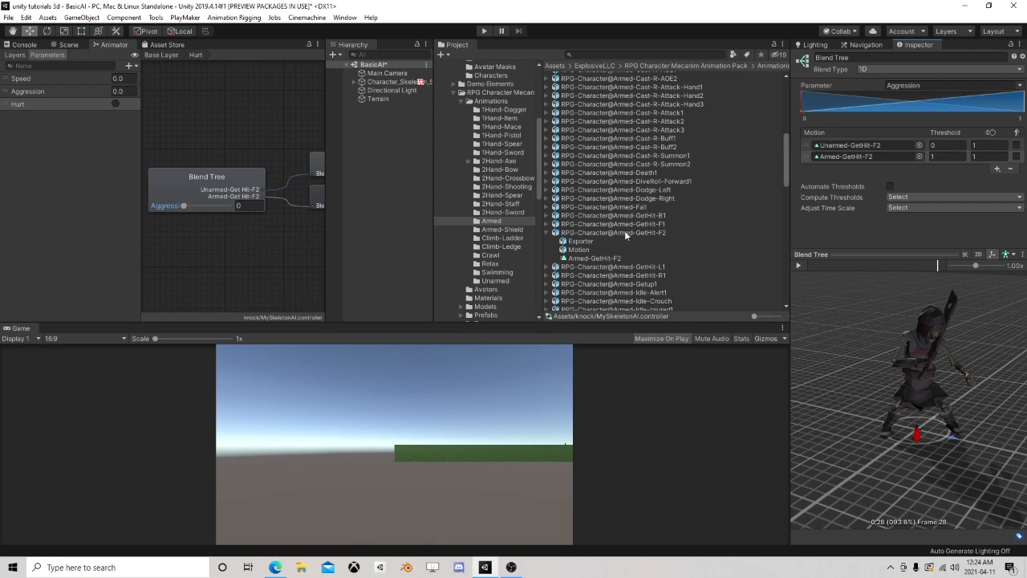
# Find the 2Hand-Axe-GetHit-F2 clip in the 2Hand-Axe folder and assign it to the threshold 1 motion
pyautogui.click(548, 233)
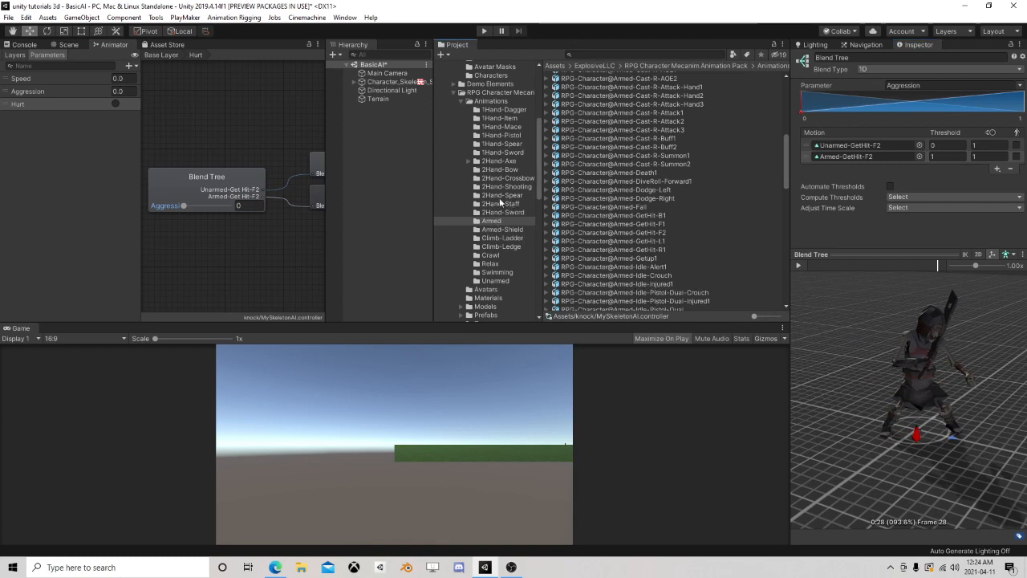
pyautogui.click(484, 152)
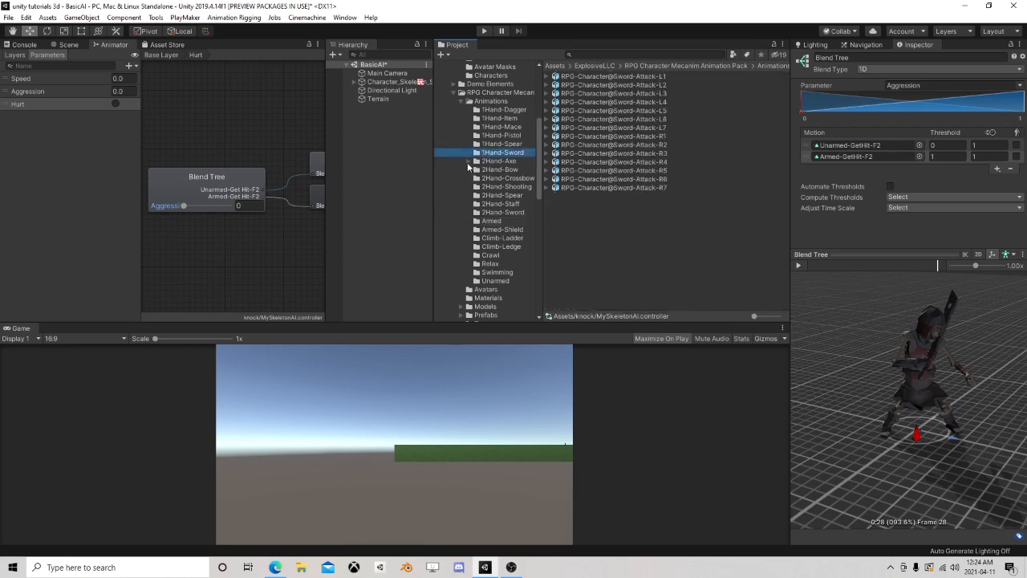
pyautogui.click(468, 161)
pyautogui.click(497, 161)
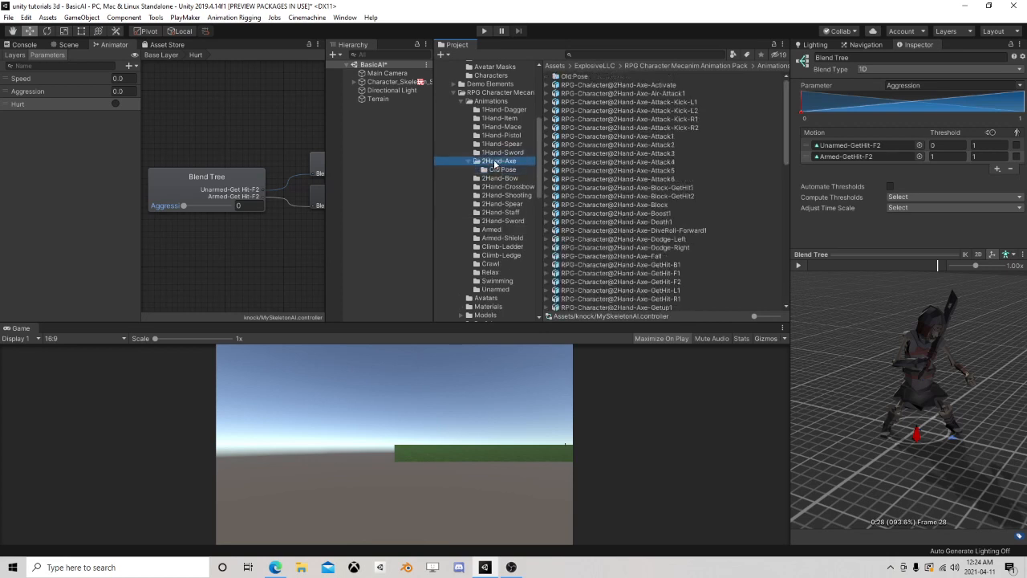
pyautogui.scroll(-4, 568, 235)
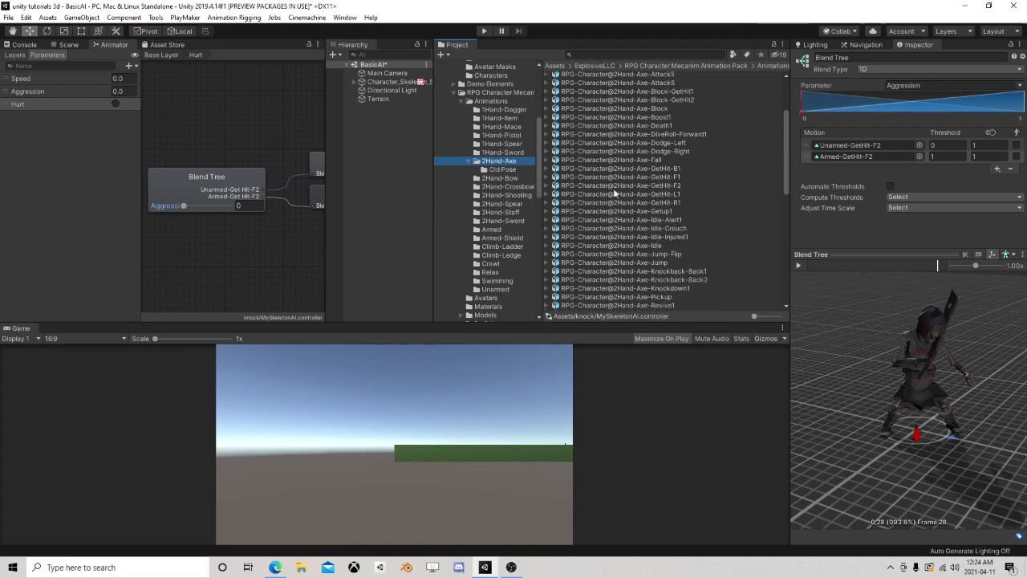
pyautogui.click(554, 186)
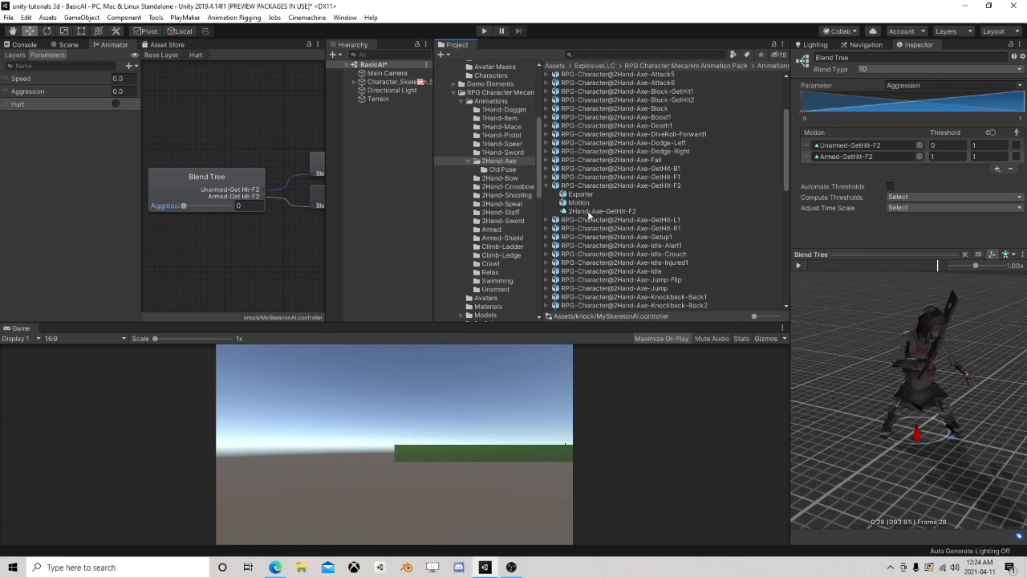
pyautogui.click(594, 211)
pyautogui.click(803, 264)
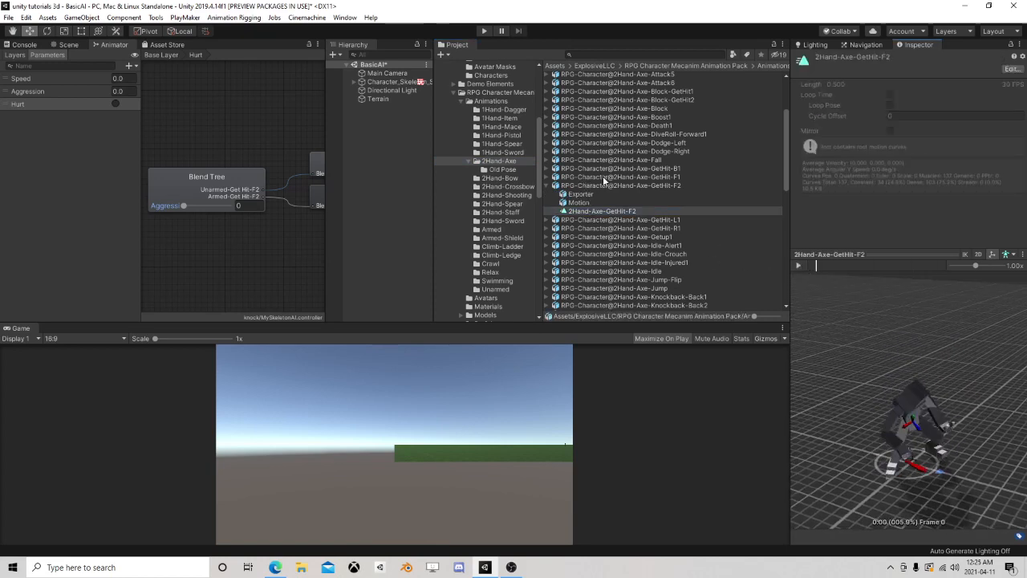
pyautogui.click(205, 185)
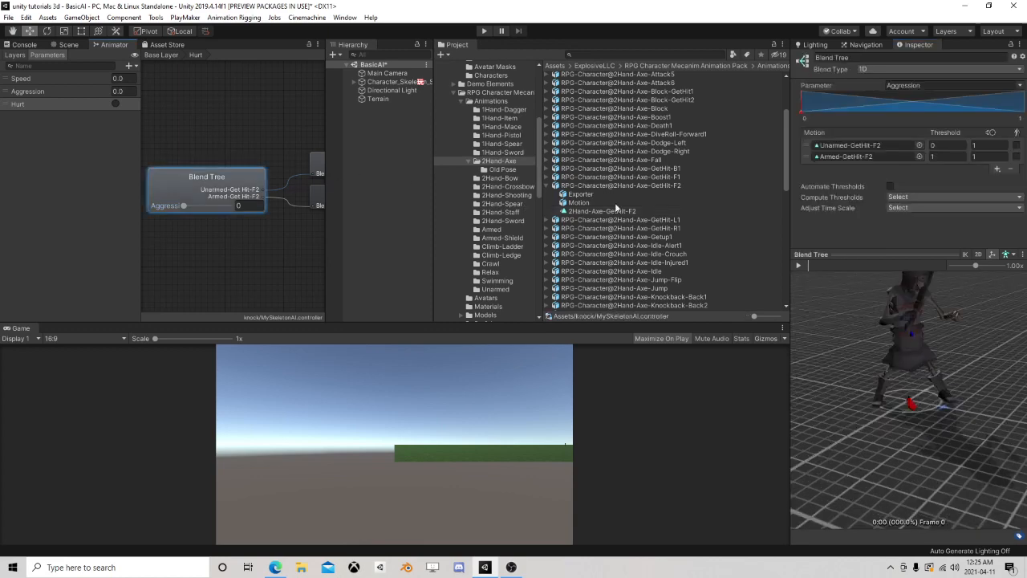
pyautogui.moveTo(634, 211); pyautogui.dragTo(850, 156)
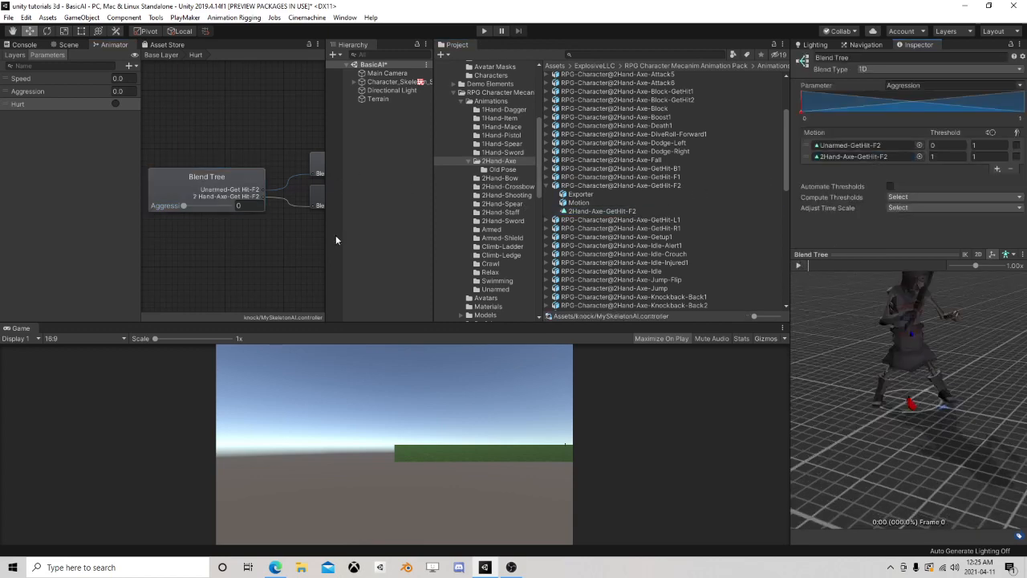
# Preview the Hurt blend with the 2Hand-Axe-GetHit-F2 clip while adjusting Aggression
pyautogui.click(800, 266)
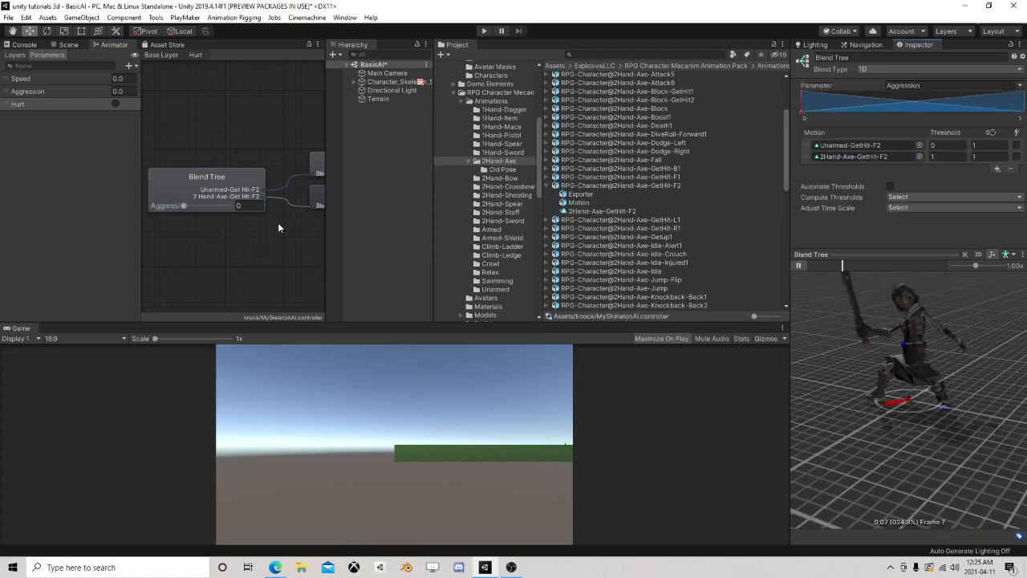
pyautogui.click(184, 205)
pyautogui.moveTo(183, 205); pyautogui.dragTo(116, 213)
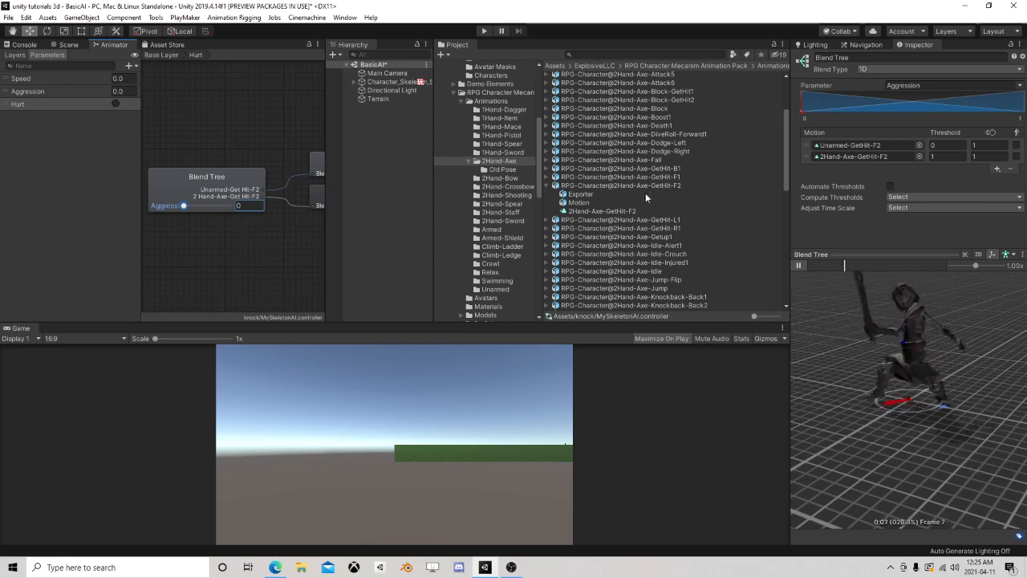
# Replace the threshold 1 motion with the Armed-GetHit-F1 clip from the Armed folder and test the Aggression blend
pyautogui.scroll(-10, 579, 211)
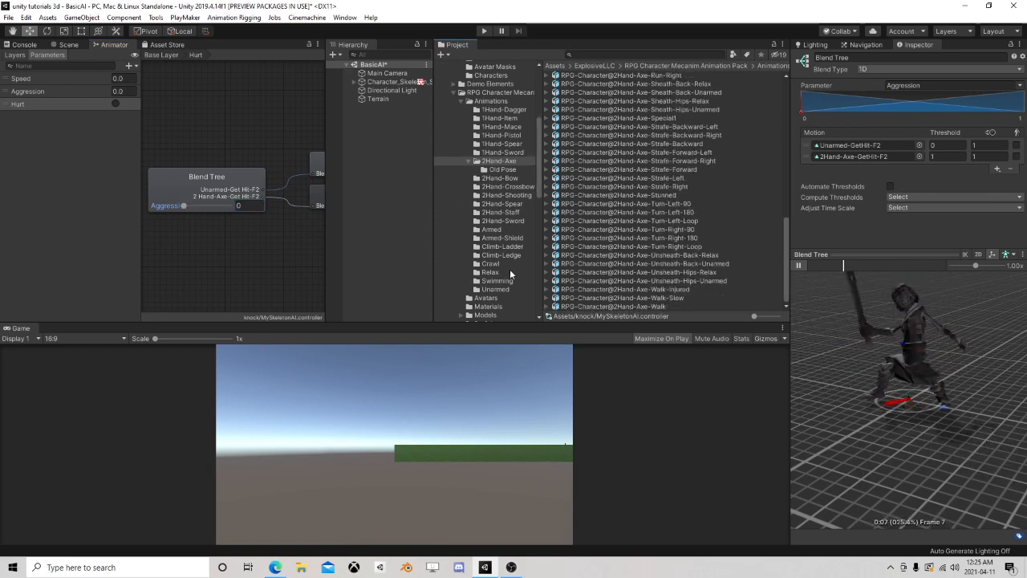
pyautogui.click(491, 229)
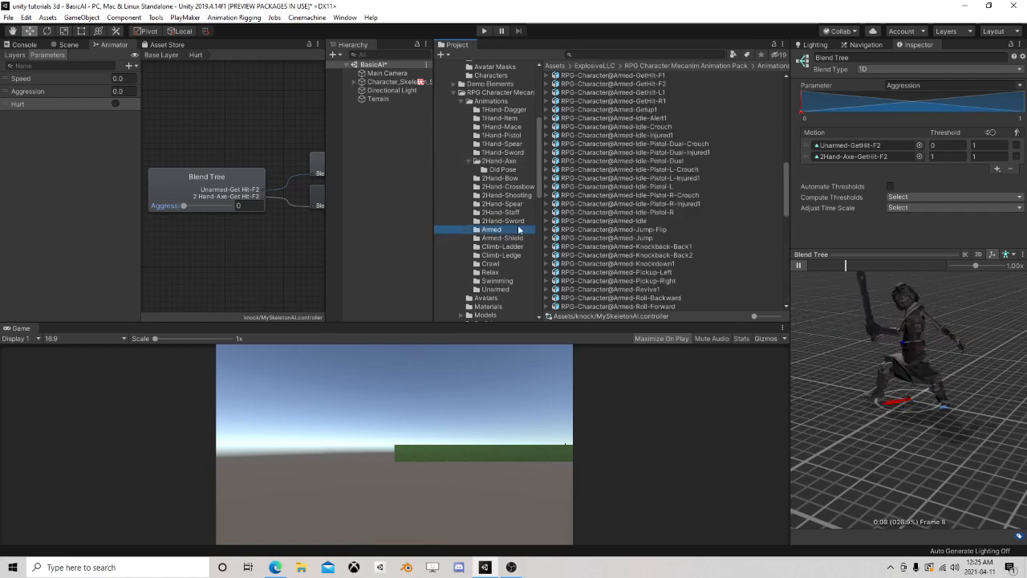
pyautogui.scroll(4, 604, 205)
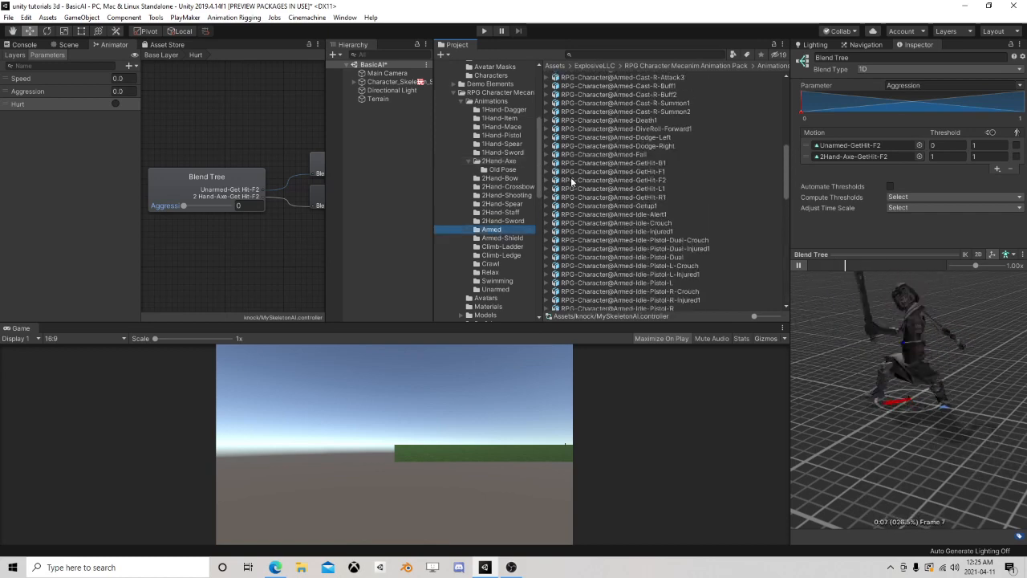
pyautogui.click(555, 172)
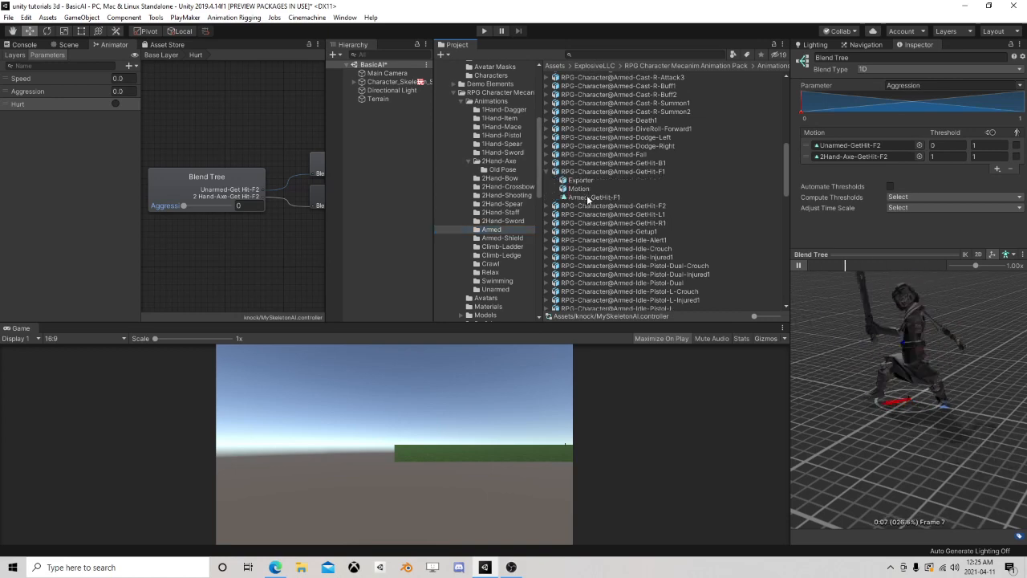
pyautogui.moveTo(588, 198); pyautogui.dragTo(851, 156)
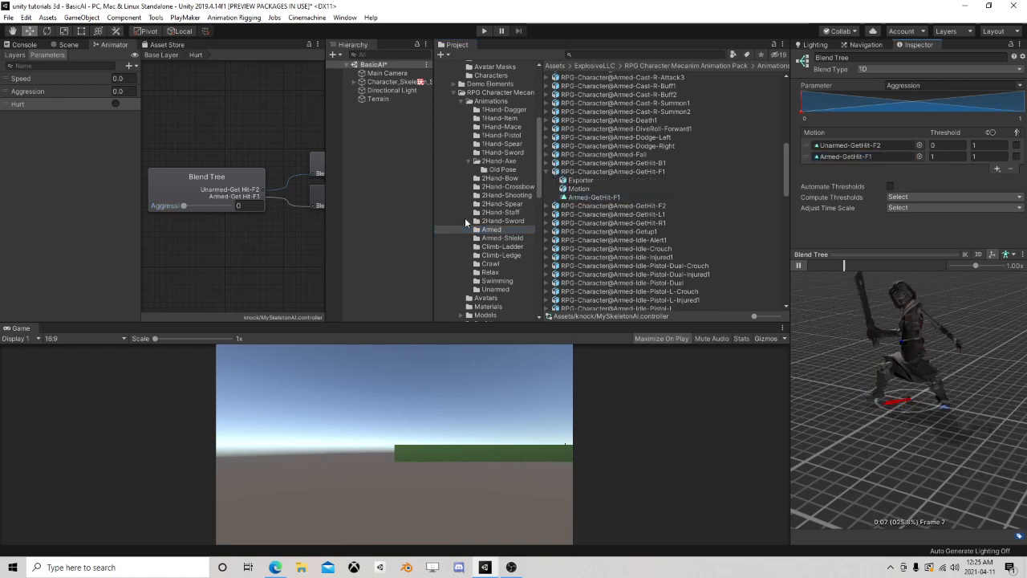
pyautogui.moveTo(183, 208); pyautogui.dragTo(79, 168)
# Return to the Base Layer and add the Armed-Death1 clip from the Armed folder as a new state above Any State
pyautogui.doubleClick(245, 122)
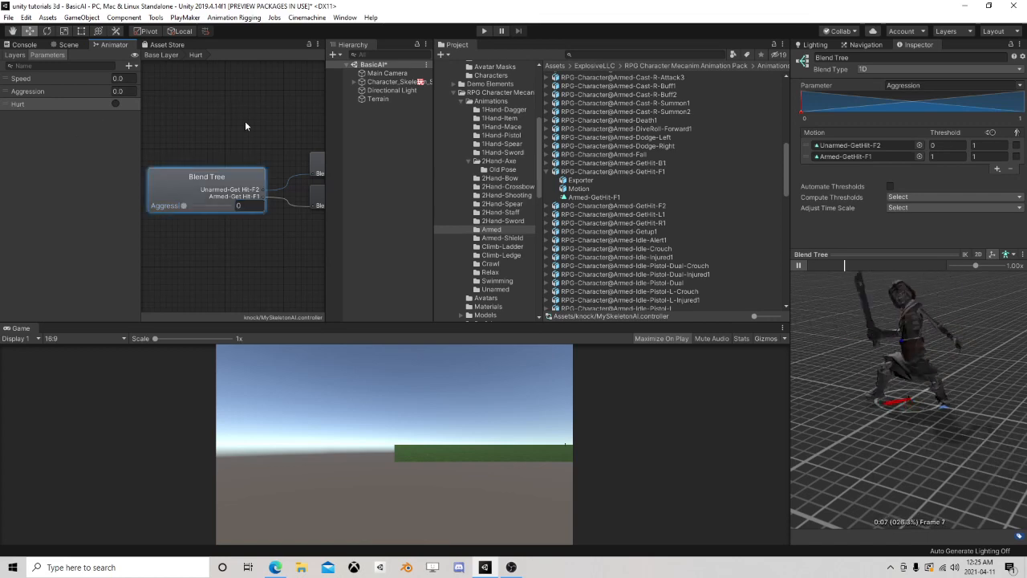
pyautogui.moveTo(187, 105); pyautogui.dragTo(315, 122, button='middle')
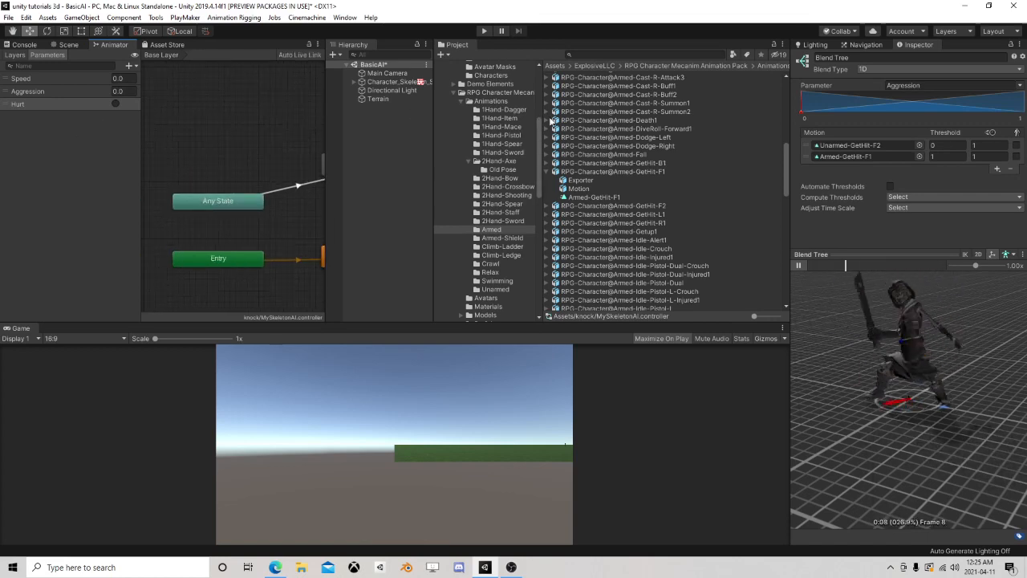
pyautogui.click(553, 120)
pyautogui.moveTo(579, 146); pyautogui.dragTo(171, 148)
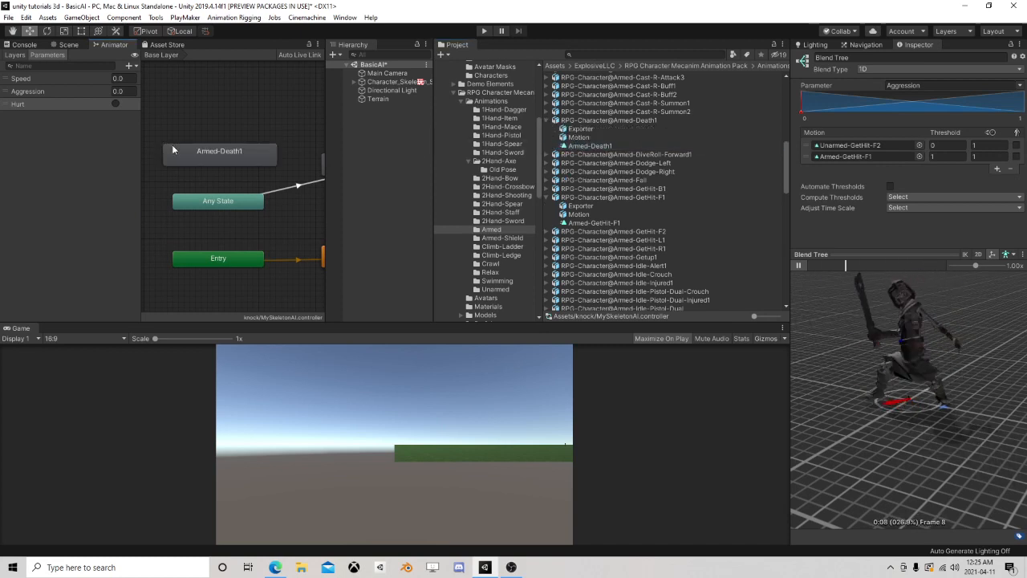
# Add a trigger parameter named Death to the animator controller
pyautogui.click(128, 65)
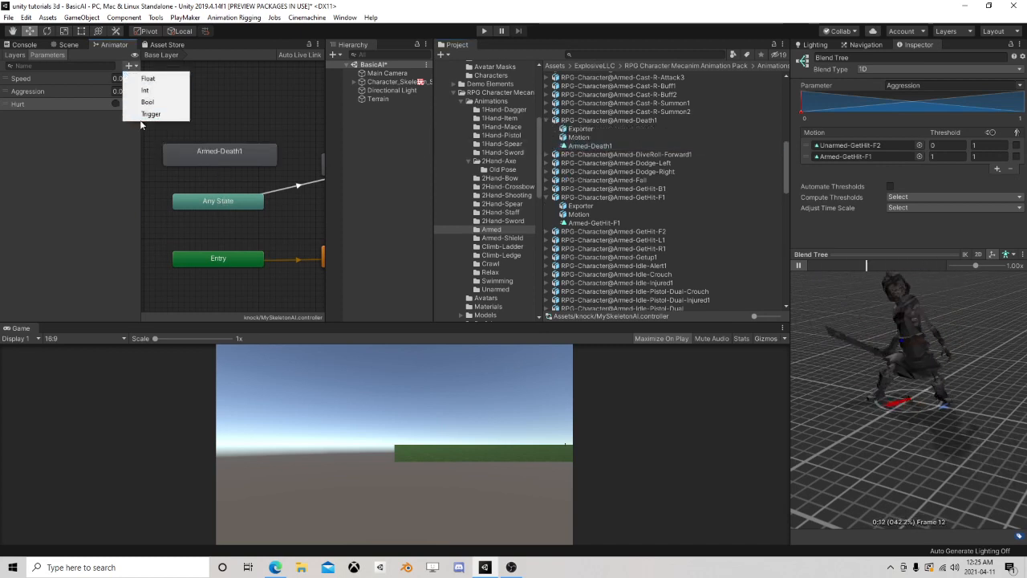
pyautogui.click(152, 115)
pyautogui.write('Death')
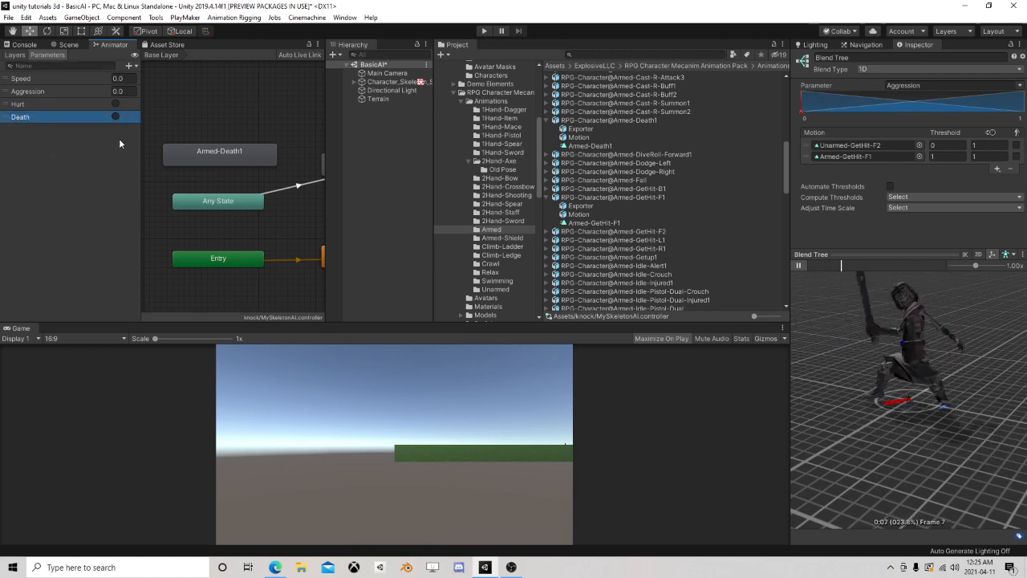
# Create a transition from Any State to Armed-Death1 with Can Transition To Self disabled and Death as its condition
pyautogui.rightClick(225, 204)
pyautogui.click(249, 209)
pyautogui.click(225, 160)
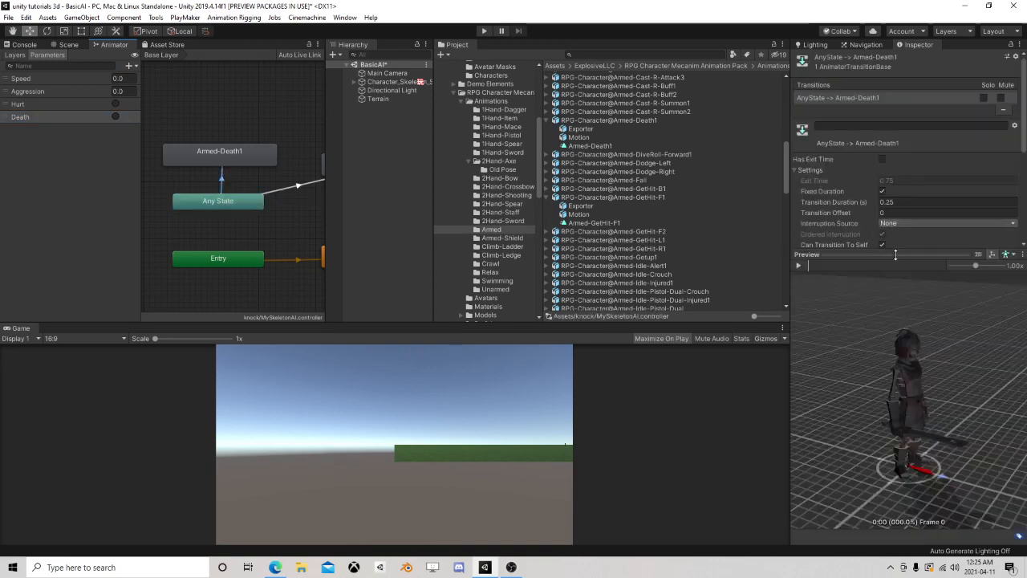
pyautogui.click(896, 254)
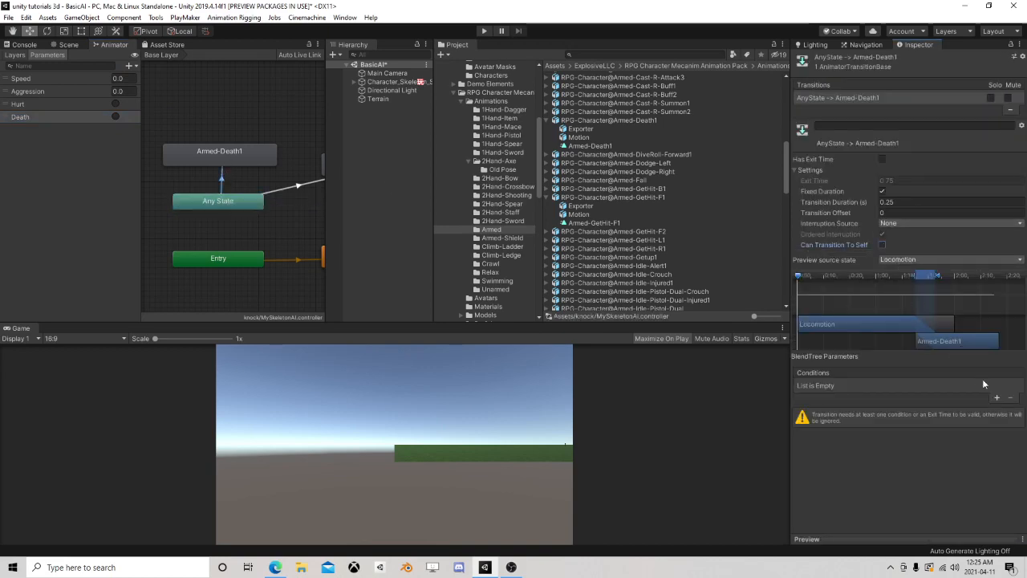
pyautogui.click(996, 398)
pyautogui.click(905, 386)
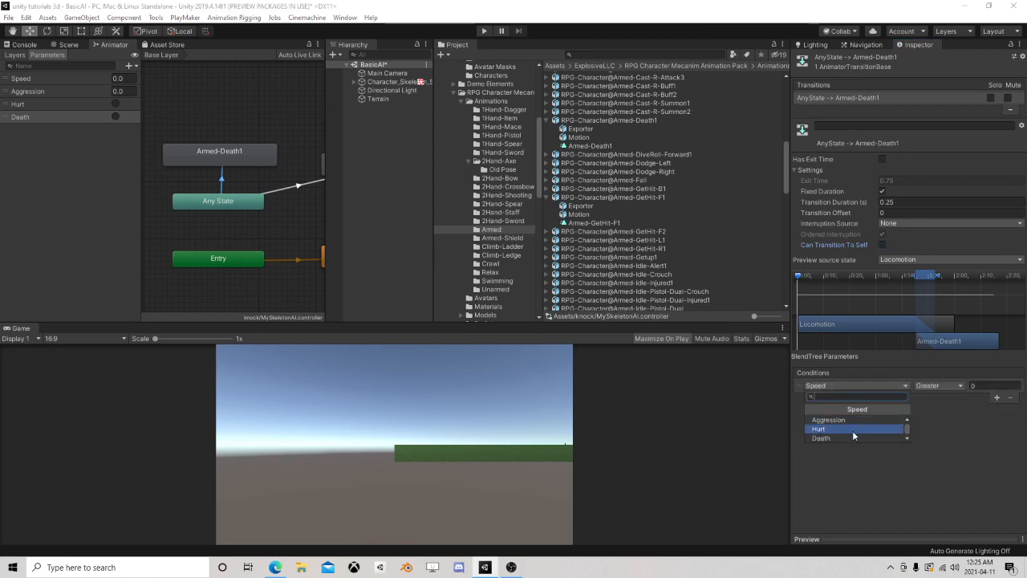
pyautogui.click(837, 438)
# Add a trigger parameter named Attack to the animator controller
pyautogui.moveTo(273, 222); pyautogui.dragTo(180, 223, button='middle')
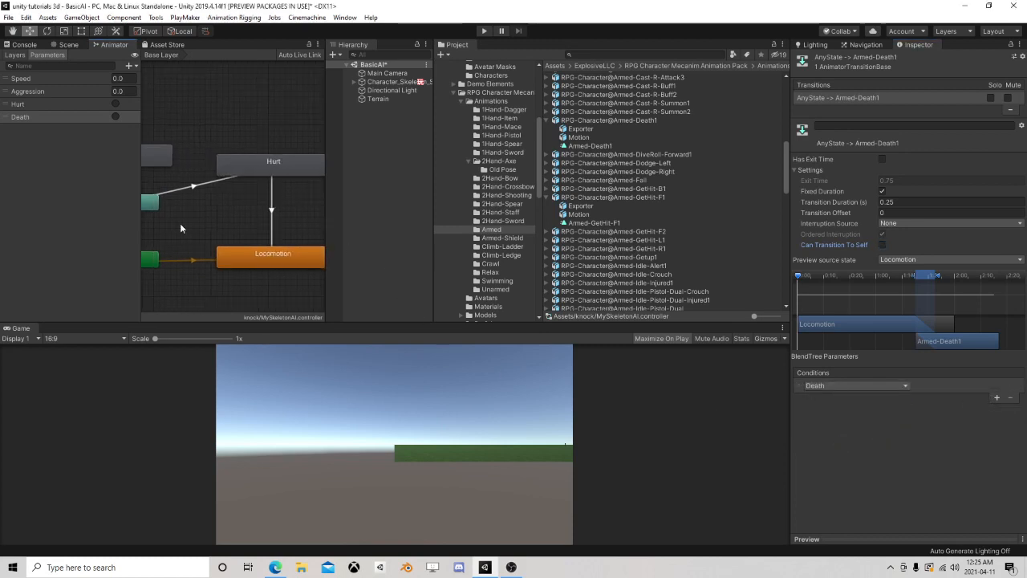
pyautogui.click(546, 197)
pyautogui.scroll(-3, 260, 160)
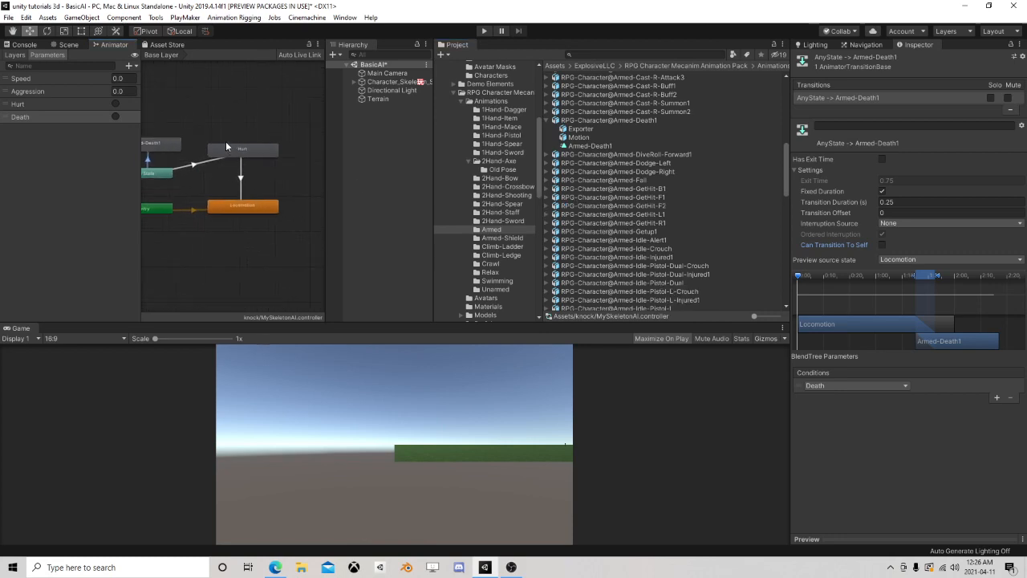
pyautogui.click(130, 66)
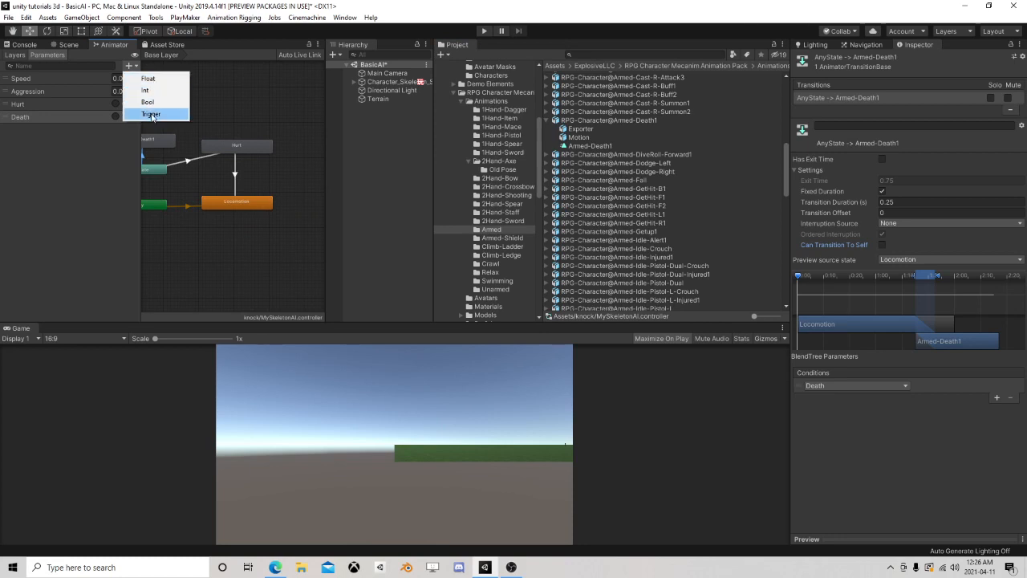
pyautogui.click(152, 115)
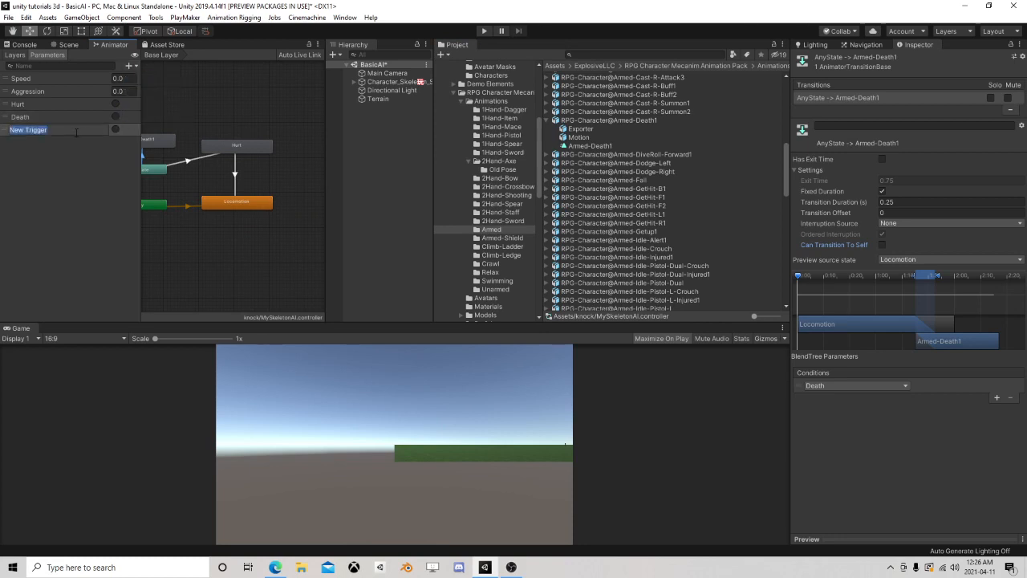
pyautogui.write('Attack')
pyautogui.press('Return')
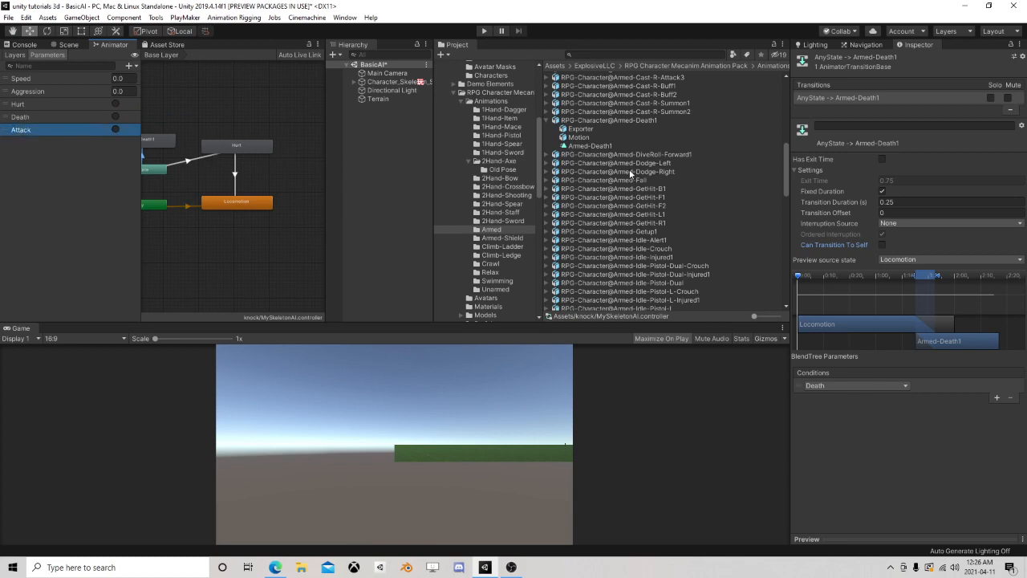
# Enlarge the animator graph area and add a float parameter named AttackValue
pyautogui.moveTo(251, 178); pyautogui.dragTo(202, 168, button='middle')
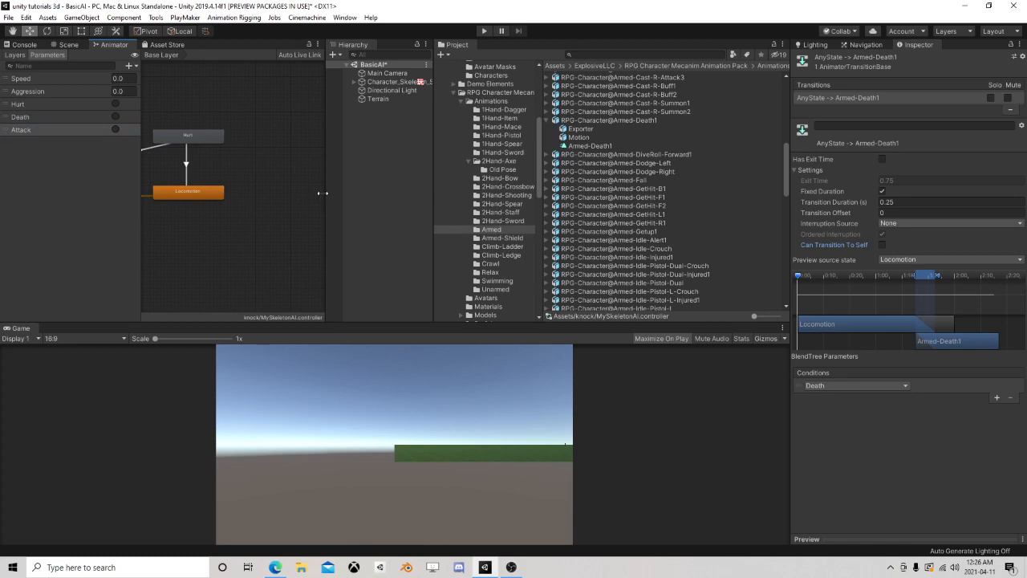
pyautogui.moveTo(328, 180); pyautogui.dragTo(445, 179)
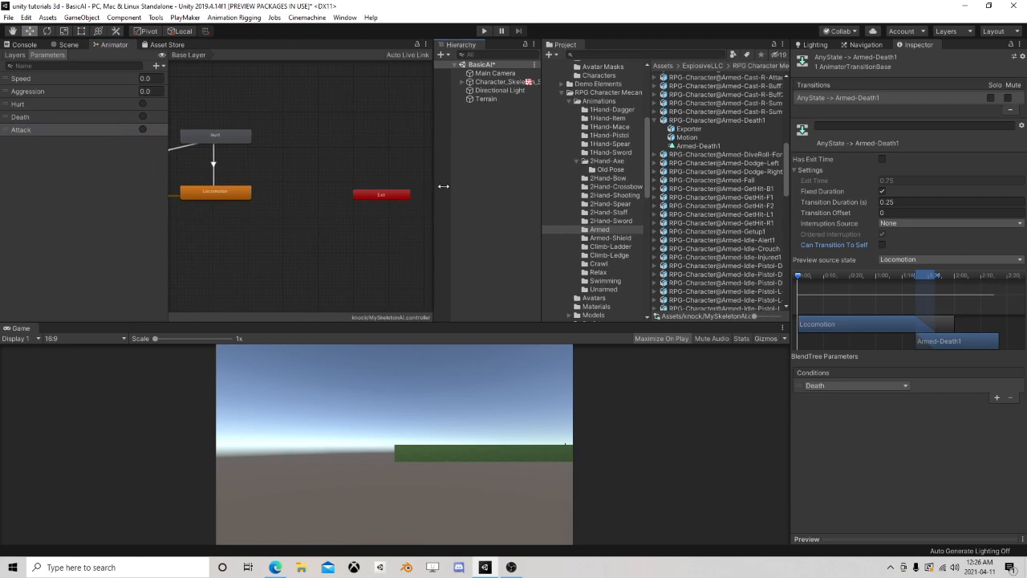
pyautogui.scroll(3, 337, 195)
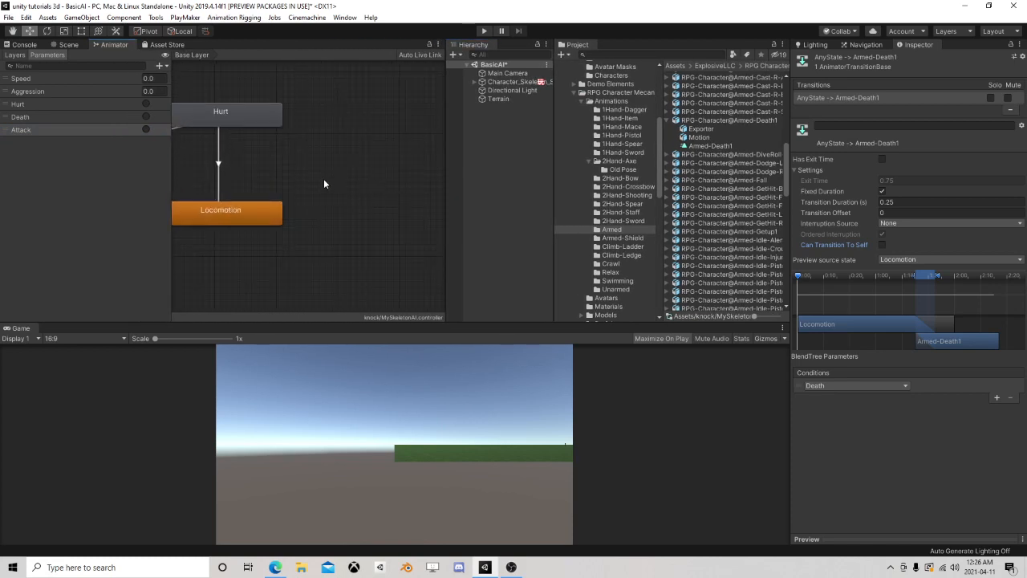
pyautogui.moveTo(323, 184); pyautogui.dragTo(371, 200, button='middle')
pyautogui.scroll(2, 371, 200)
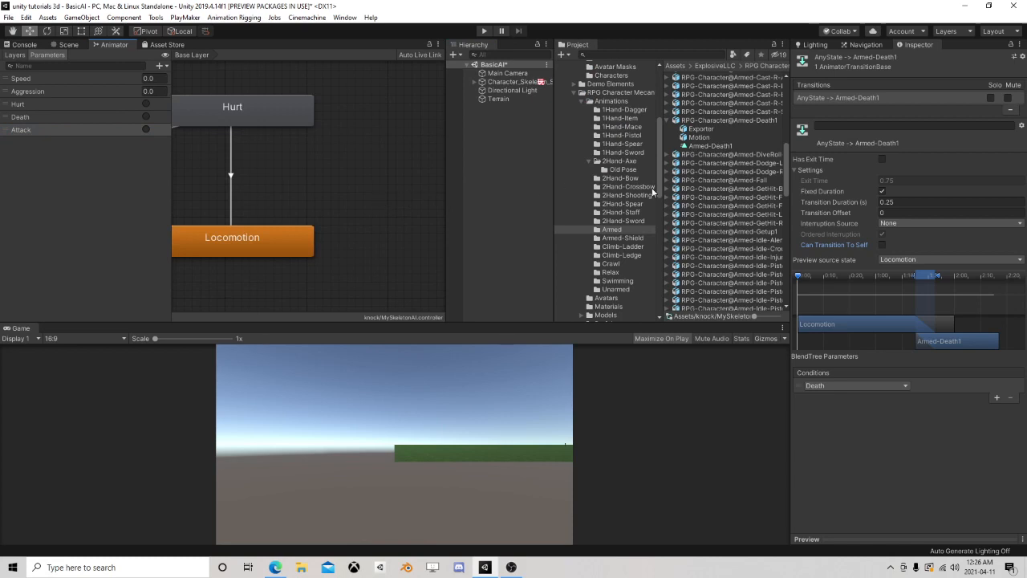
pyautogui.moveTo(553, 198); pyautogui.dragTo(462, 184)
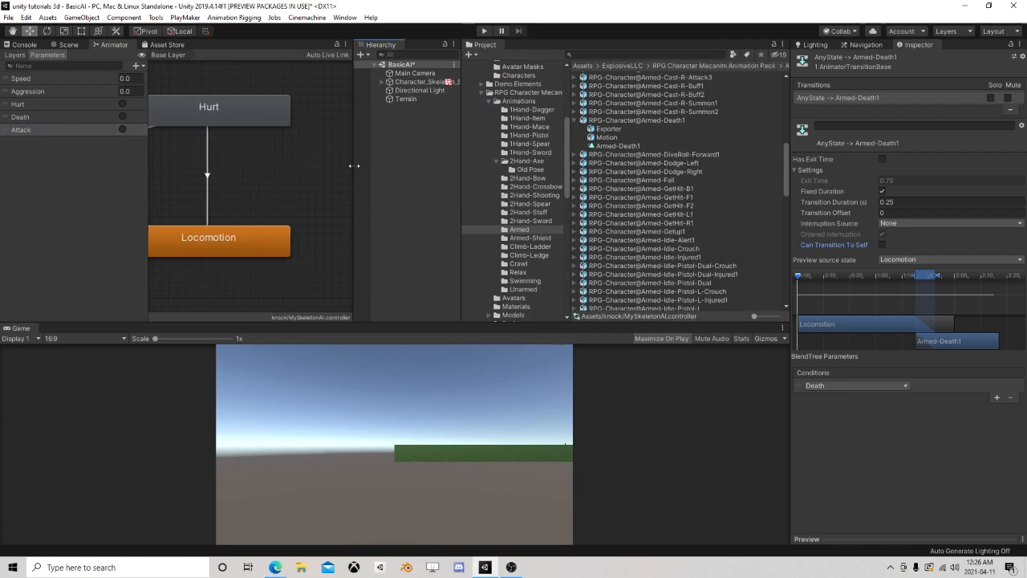
pyautogui.moveTo(355, 171); pyautogui.dragTo(448, 173)
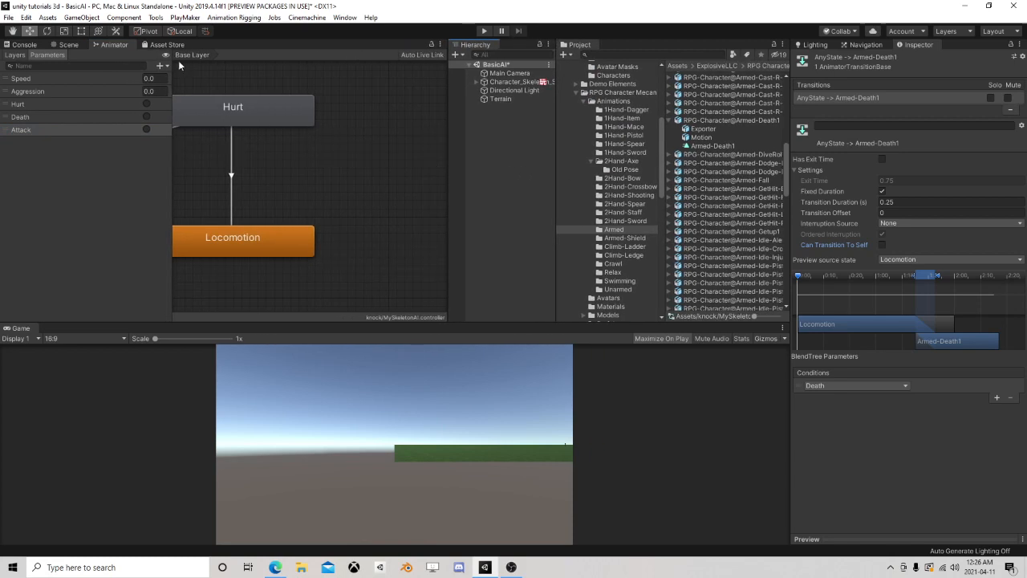
pyautogui.click(161, 66)
pyautogui.click(179, 78)
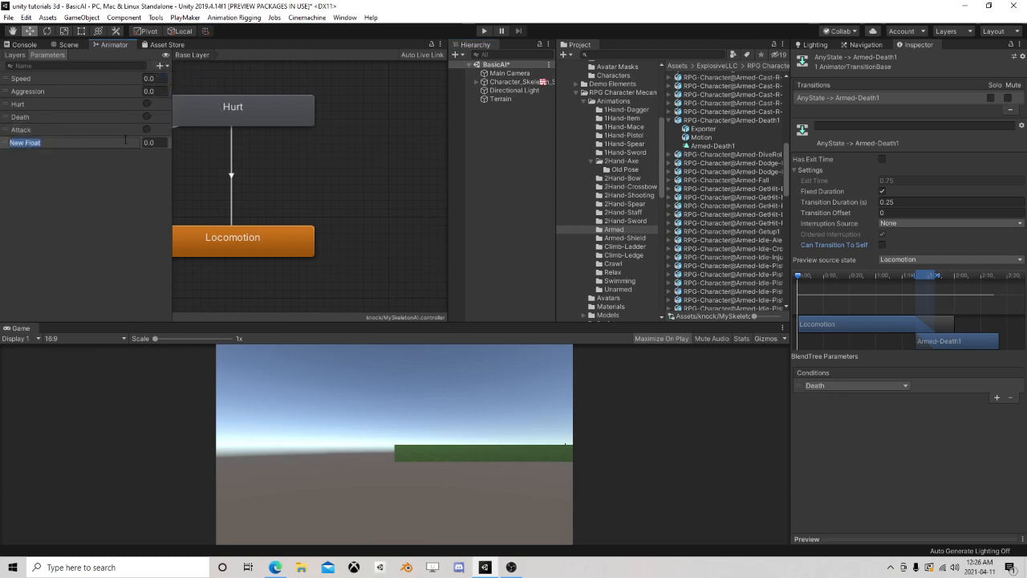
pyautogui.write('AttackValue')
pyautogui.press('Return')
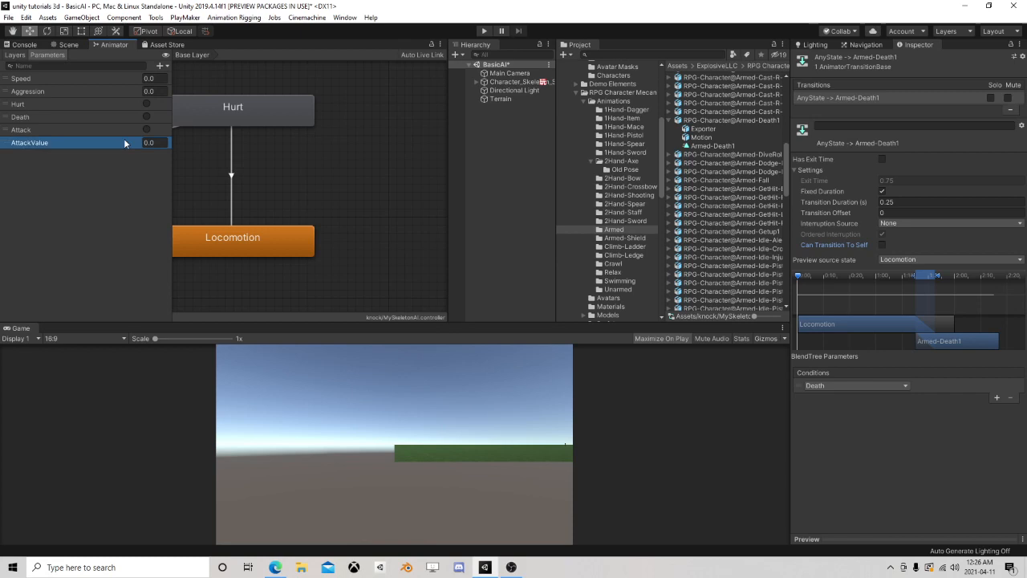
# Create a new blend tree state beside Hurt and Locomotion and rename it Attack
pyautogui.rightClick(341, 154)
pyautogui.moveTo(385, 159)
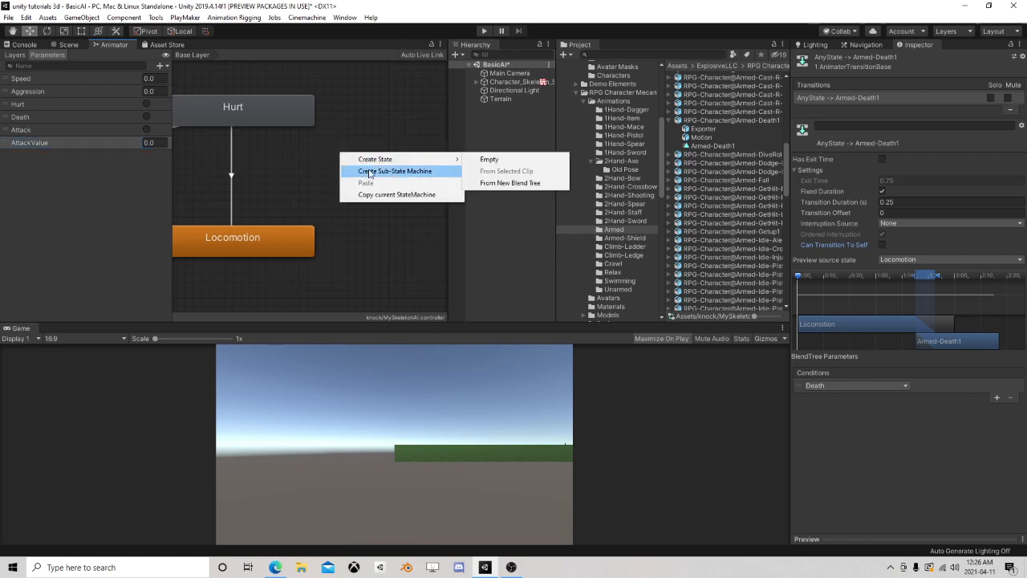
pyautogui.click(509, 183)
pyautogui.moveTo(400, 164); pyautogui.dragTo(385, 166)
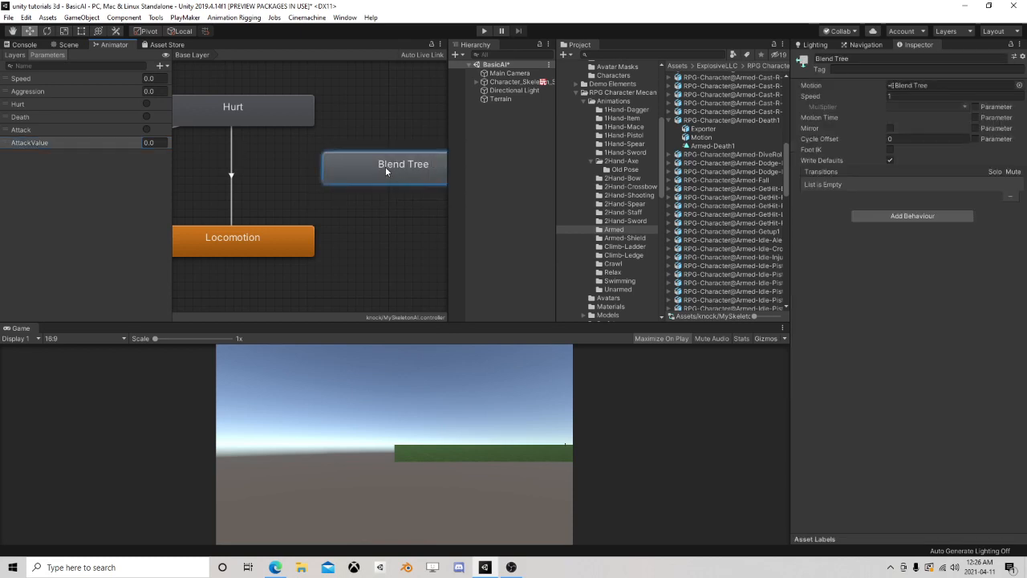
pyautogui.write('A')
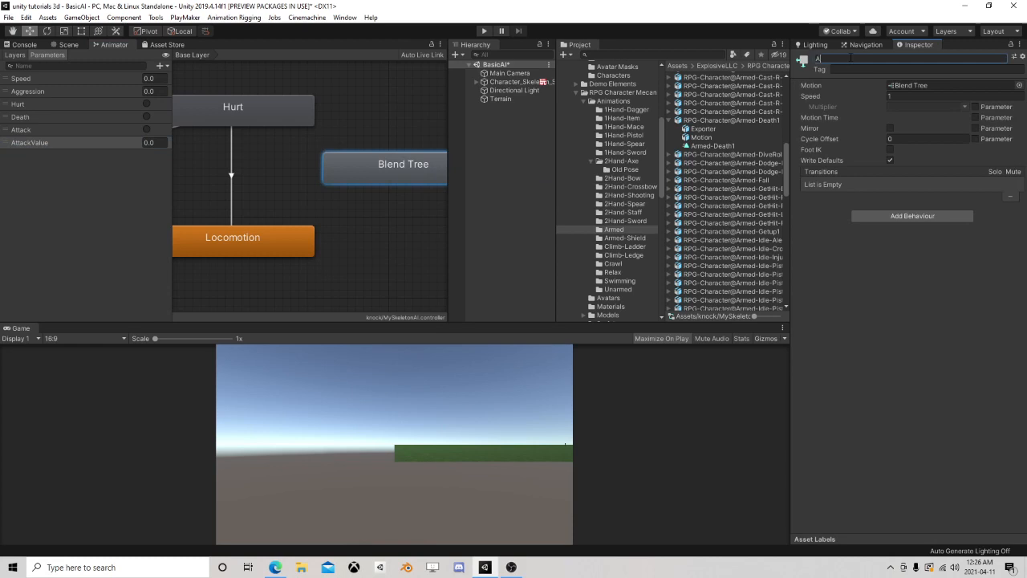
pyautogui.write('ttack')
pyautogui.press('Return')
# Create transitions in both directions between the Locomotion and Attack states
pyautogui.rightClick(280, 243)
pyautogui.click(297, 245)
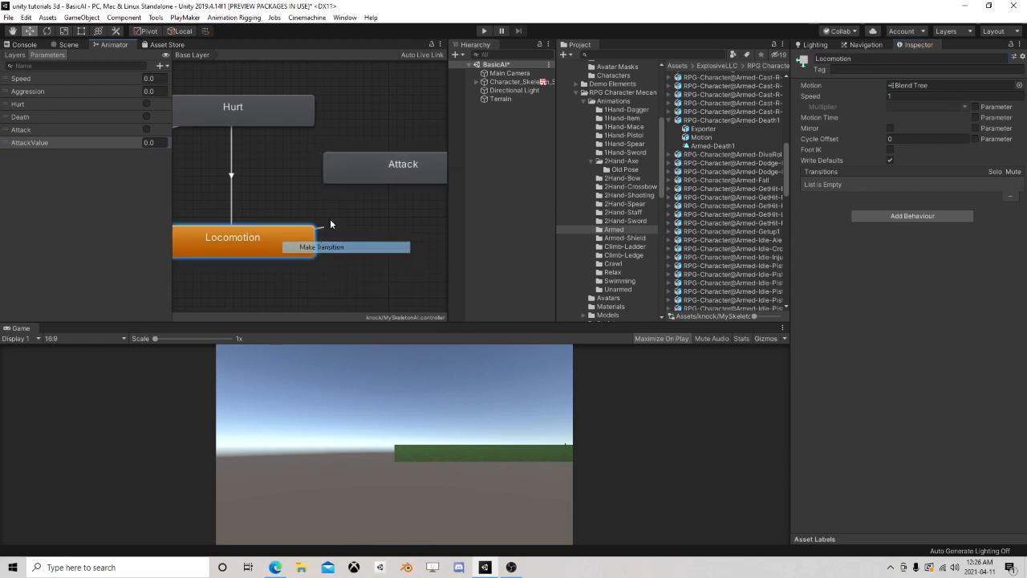
pyautogui.click(365, 163)
pyautogui.rightClick(392, 172)
pyautogui.click(414, 177)
pyautogui.click(278, 227)
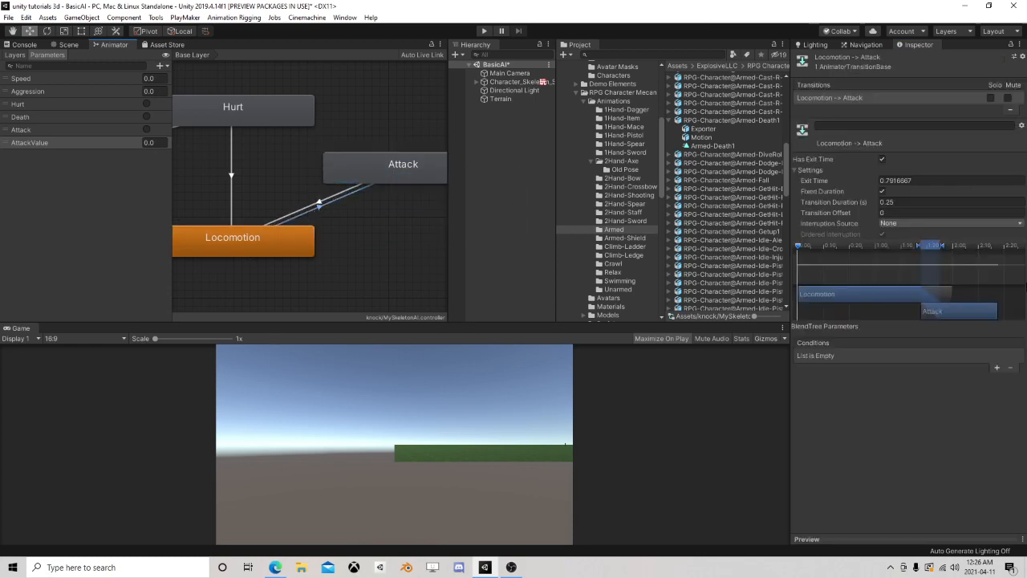
# Disable Has Exit Time on the Locomotion to Attack transition and add the Attack trigger as its condition
pyautogui.click(881, 159)
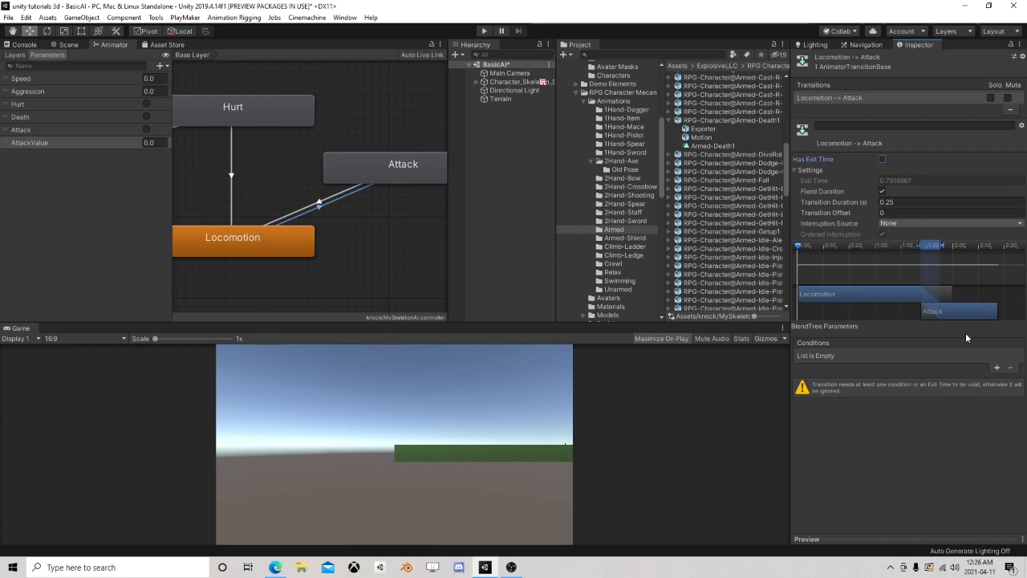
pyautogui.click(996, 367)
pyautogui.click(857, 355)
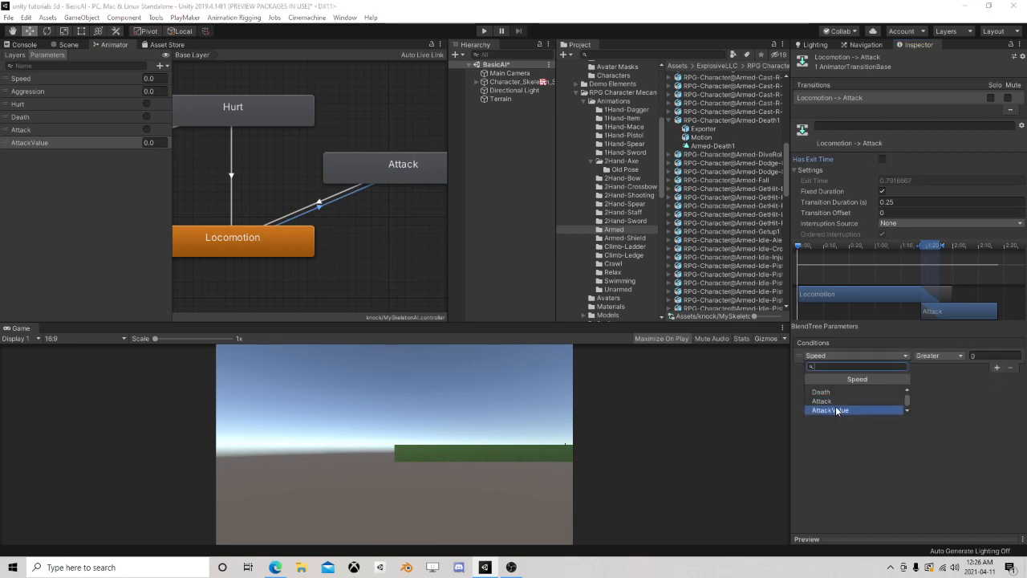
pyautogui.click(822, 400)
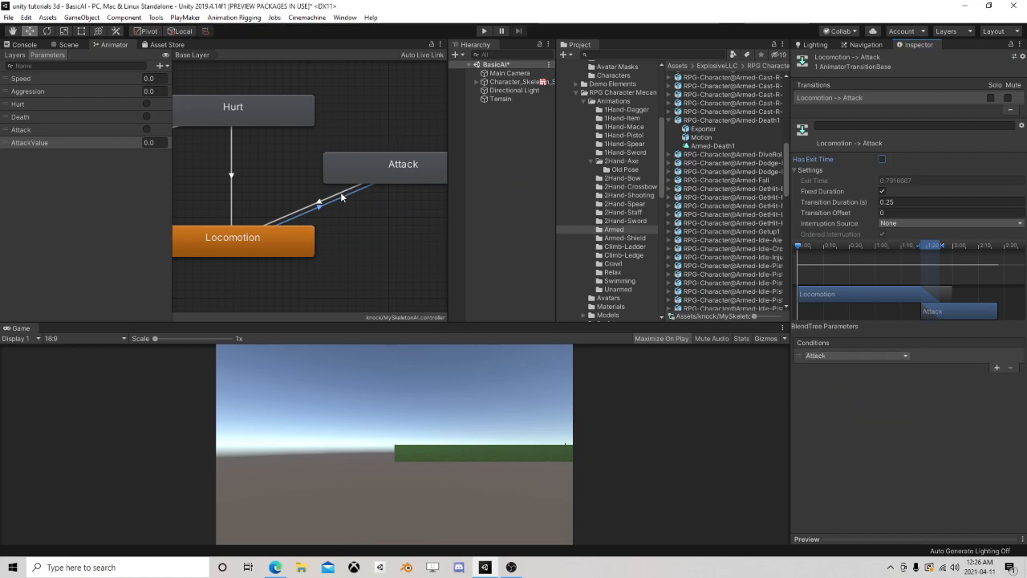
# Open the Attack blend tree, set its parameter to AttackValue and add two motion fields
pyautogui.click(393, 169)
pyautogui.doubleClick(392, 169)
pyautogui.click(302, 178)
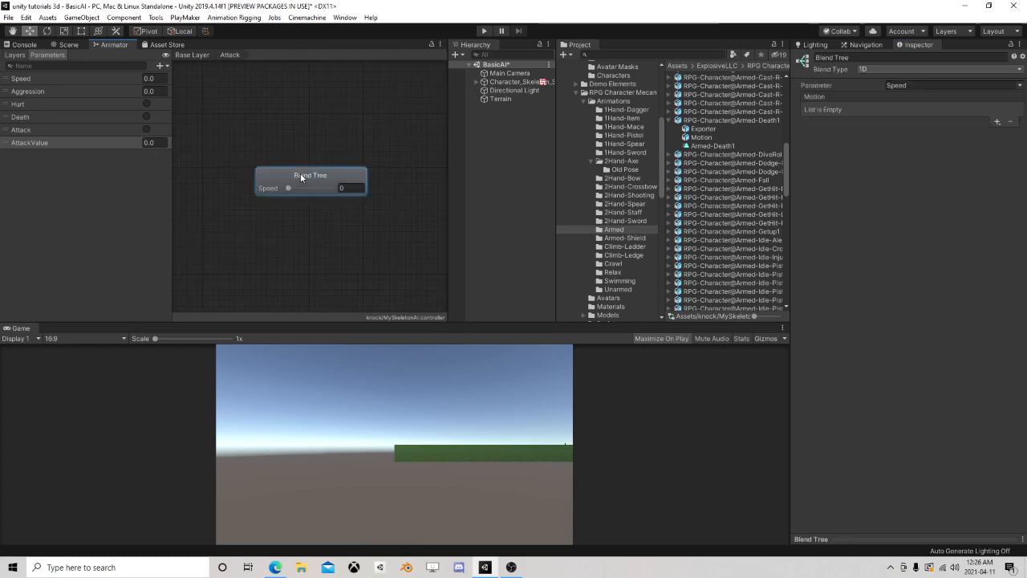
pyautogui.click(950, 85)
pyautogui.click(987, 121)
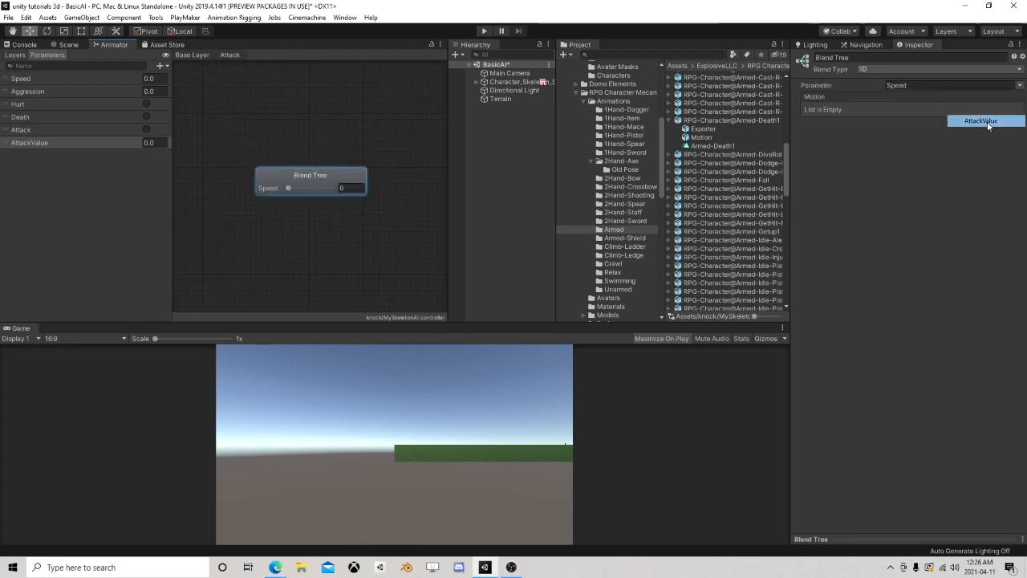
pyautogui.click(996, 121)
pyautogui.click(982, 134)
pyautogui.click(997, 122)
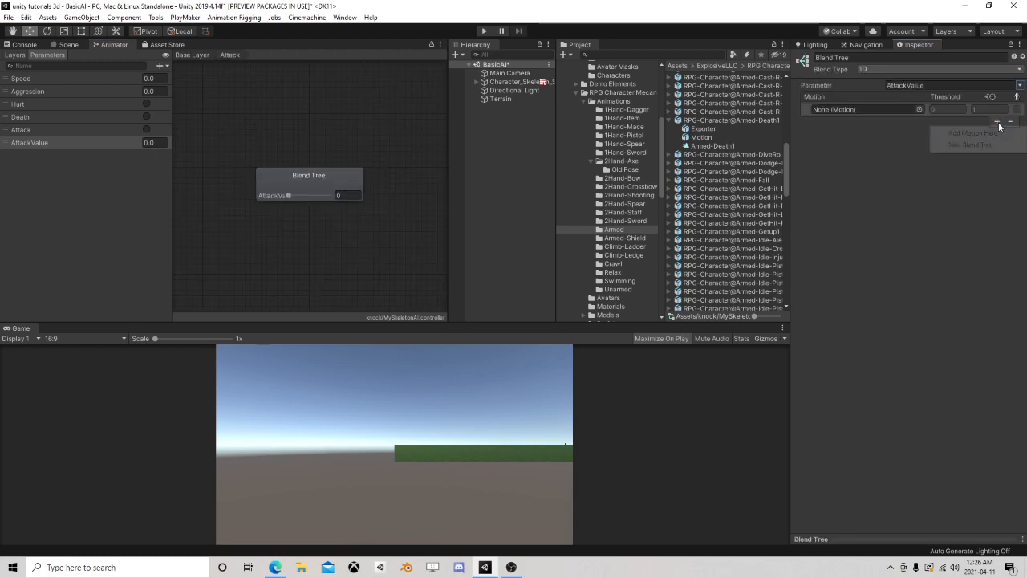
pyautogui.click(972, 133)
# Assign the Sword-Attack-R1 clip from the 1Hand-Sword animations folder to the Attack blend tree's first motion field
pyautogui.moveTo(555, 184); pyautogui.dragTo(513, 173)
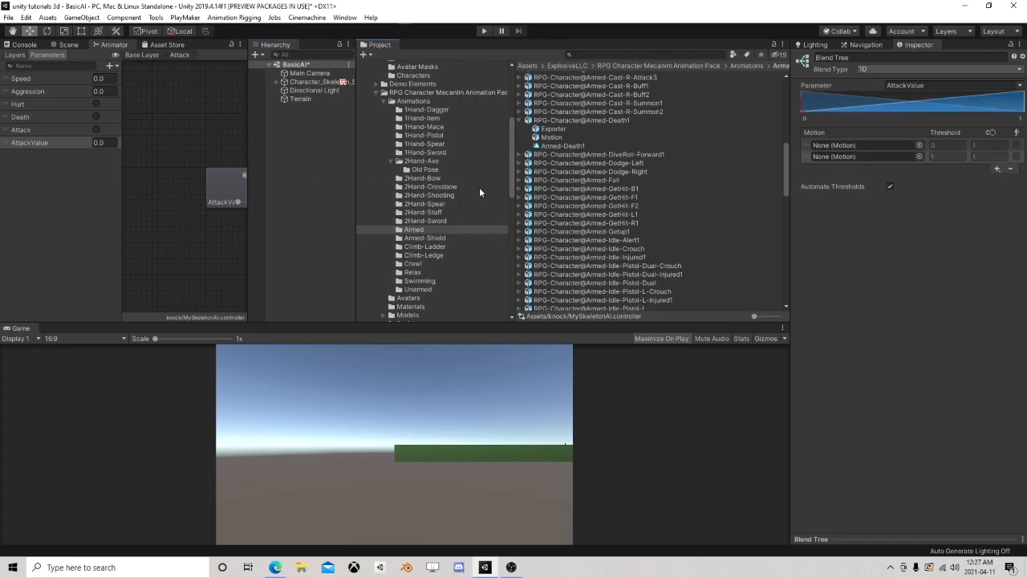
pyautogui.click(404, 154)
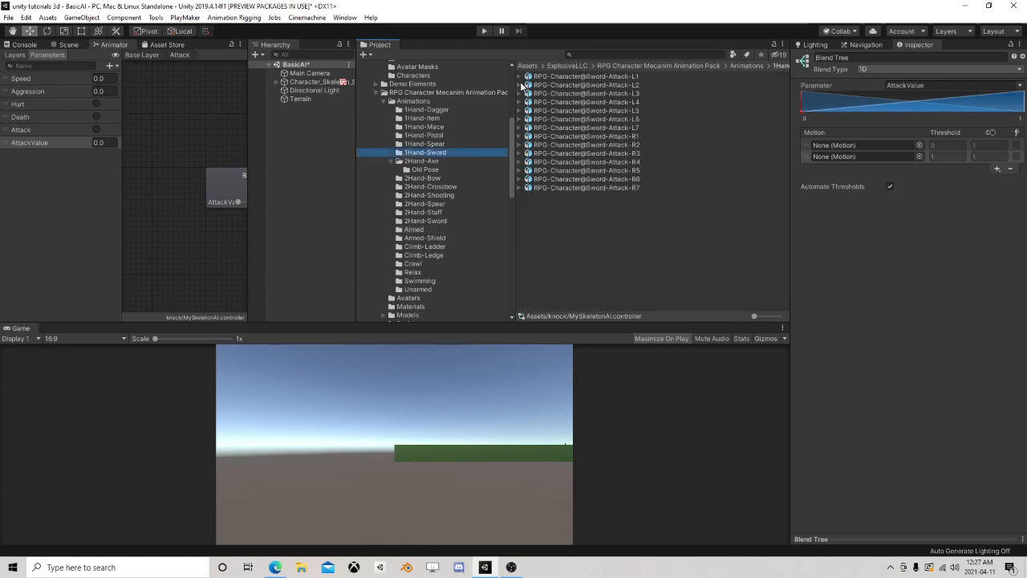
pyautogui.click(522, 136)
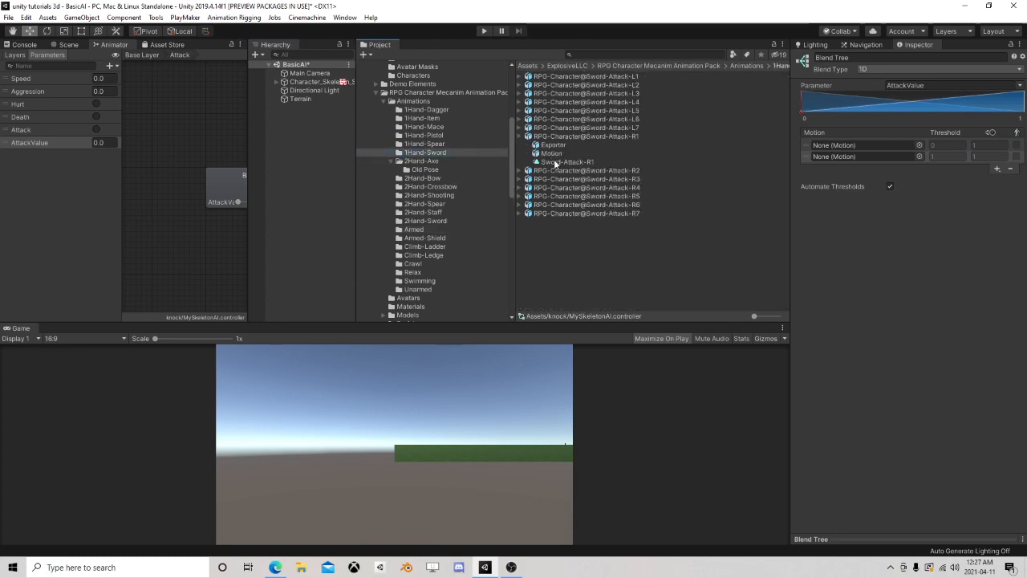
pyautogui.moveTo(566, 162); pyautogui.dragTo(859, 146)
# Add a third motion field, disable Automate Thresholds, and set the second and third thresholds to 1 and 2
pyautogui.click(999, 169)
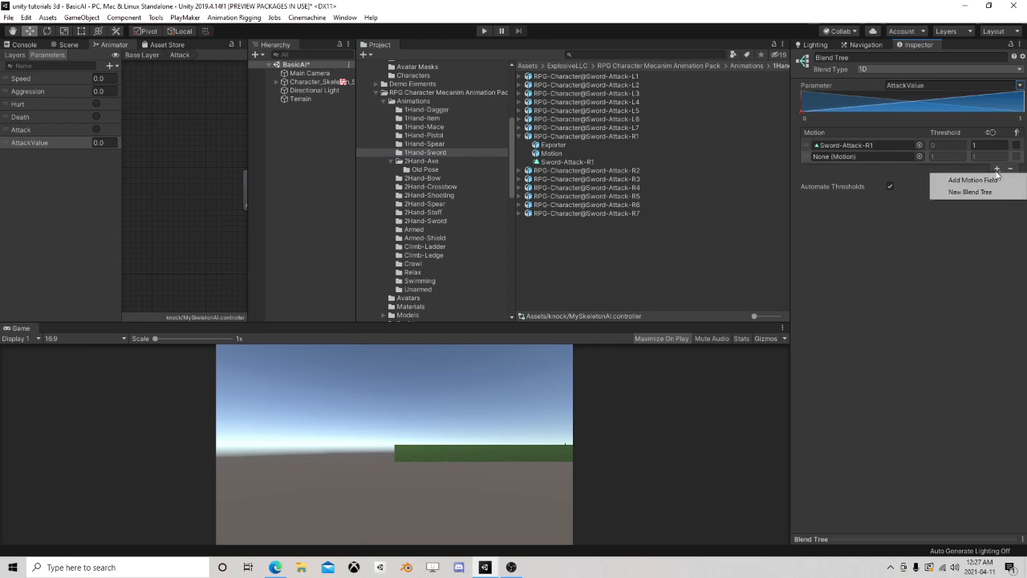
pyautogui.click(956, 184)
pyautogui.click(889, 196)
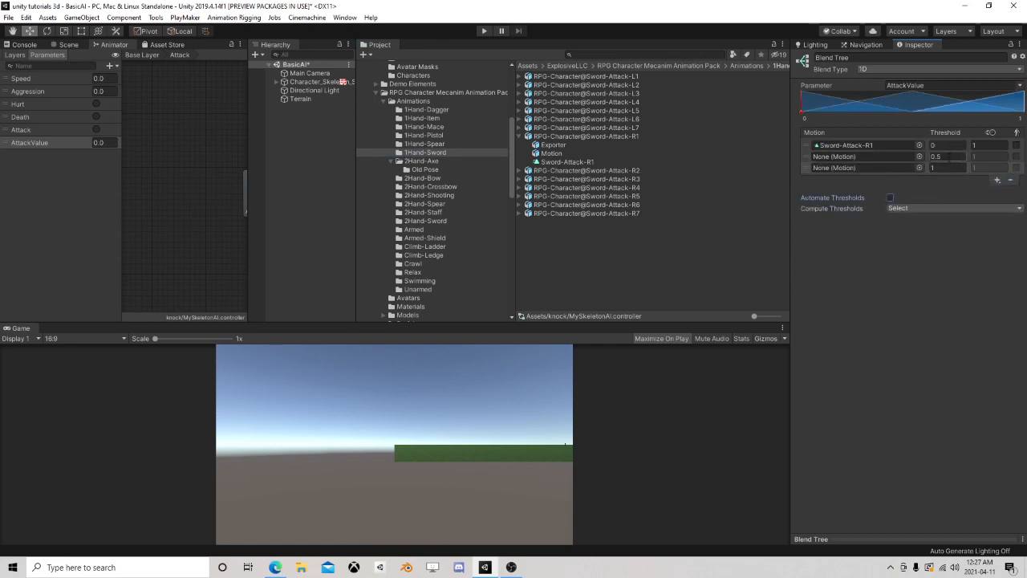
pyautogui.write('2')
# Assign the Sword-Attack-R2 and Sword-Attack-R3 clips to the second and third motion fields
pyautogui.click(518, 170)
pyautogui.moveTo(562, 197); pyautogui.dragTo(882, 157)
pyautogui.click(519, 204)
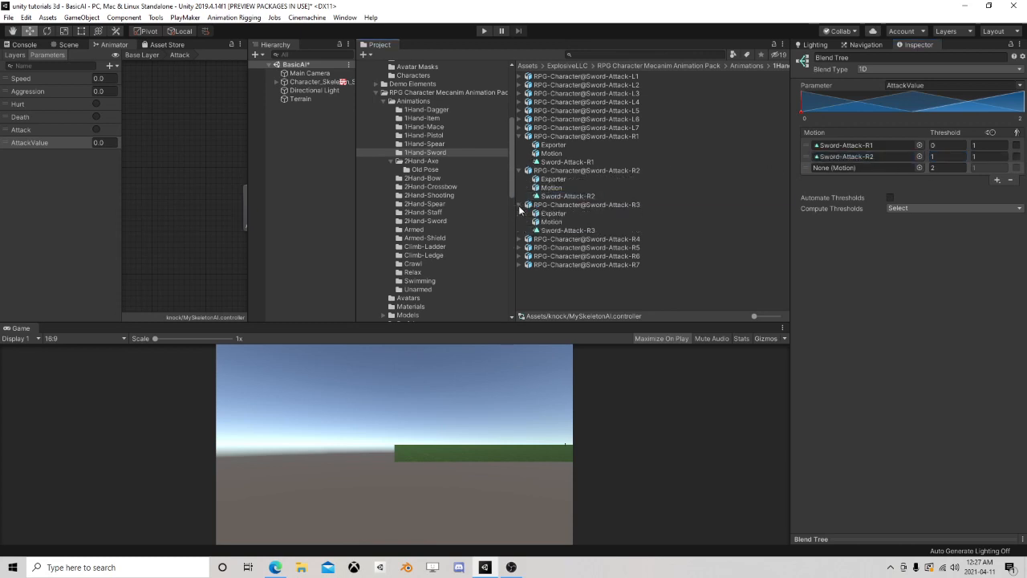
pyautogui.moveTo(561, 230); pyautogui.dragTo(883, 168)
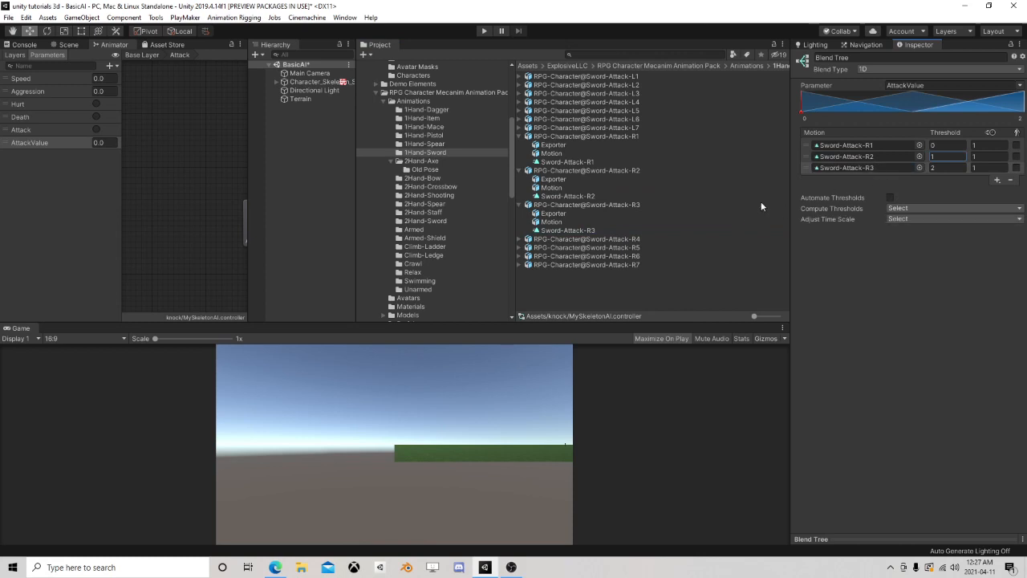
# Preview the Attack blend tree's animations with AttackValue set to 1 and 2
pyautogui.moveTo(248, 169); pyautogui.dragTo(430, 173)
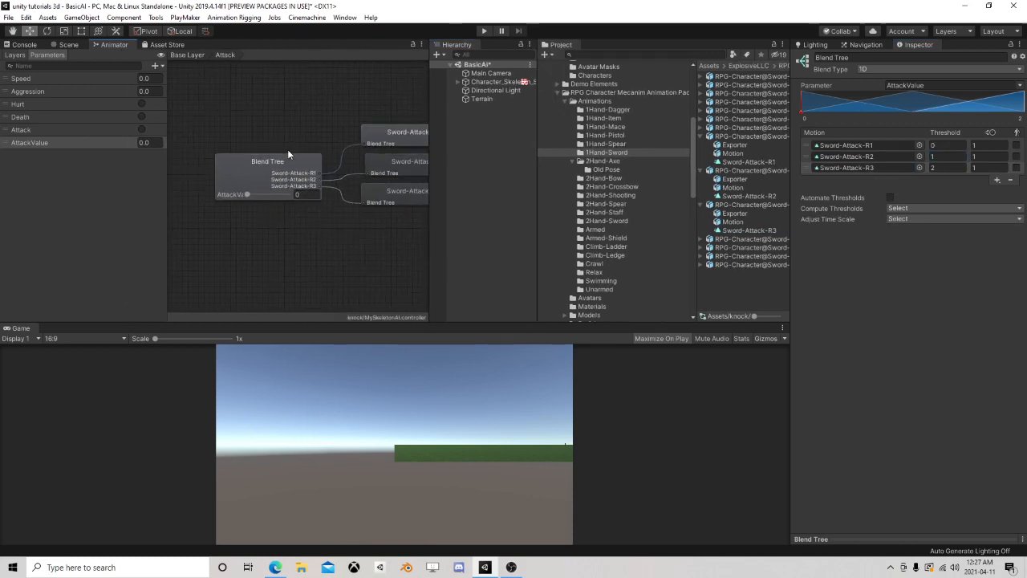
pyautogui.click(275, 174)
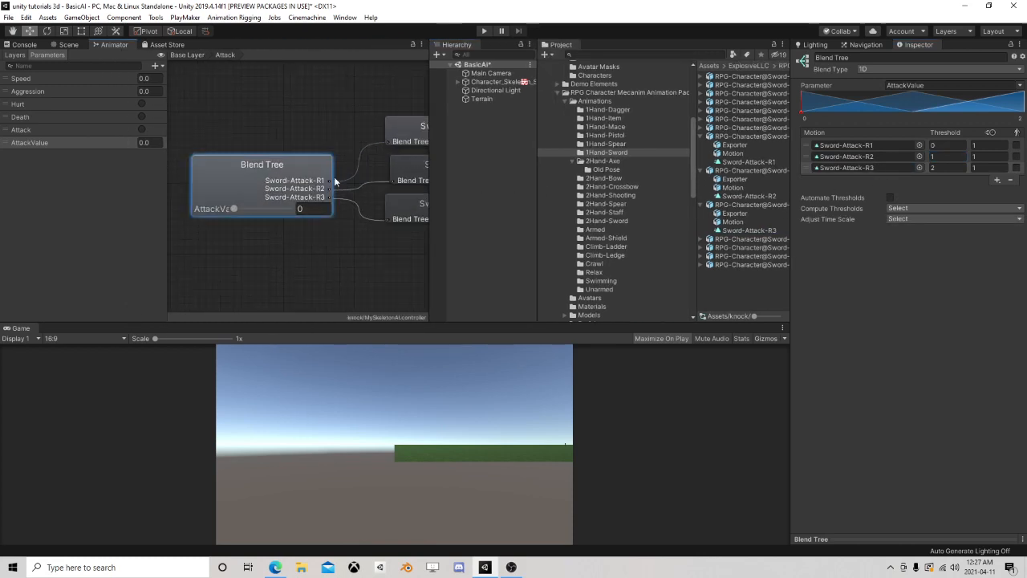
pyautogui.click(922, 538)
pyautogui.click(799, 265)
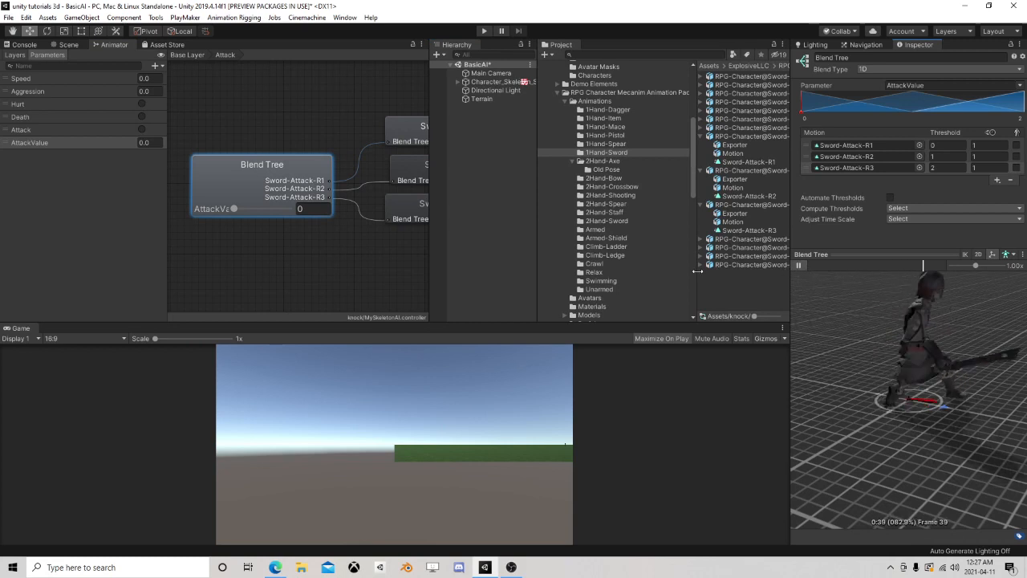
pyautogui.click(298, 209)
pyautogui.write('1')
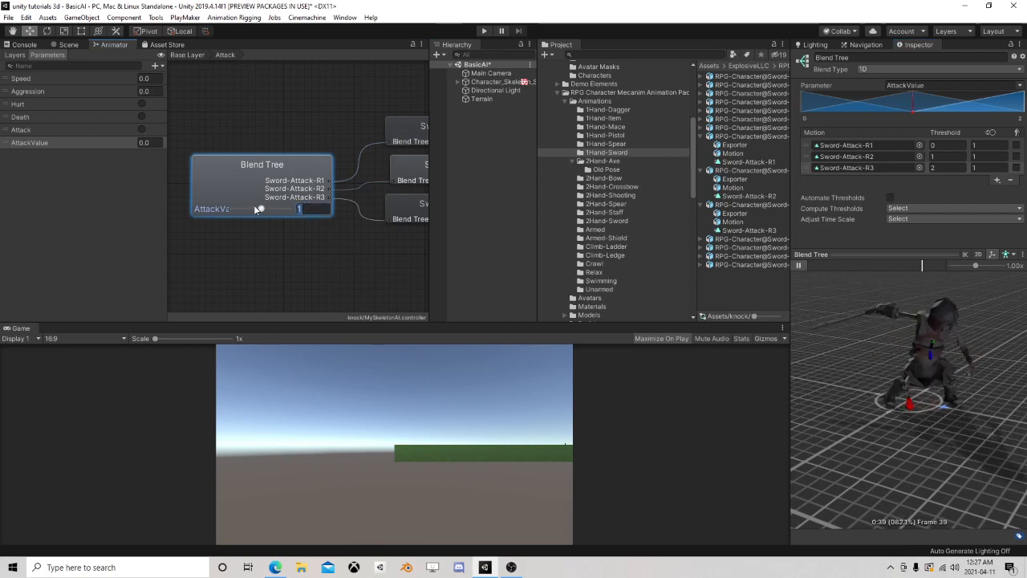
pyautogui.press('BackSpace')
pyautogui.write('2')
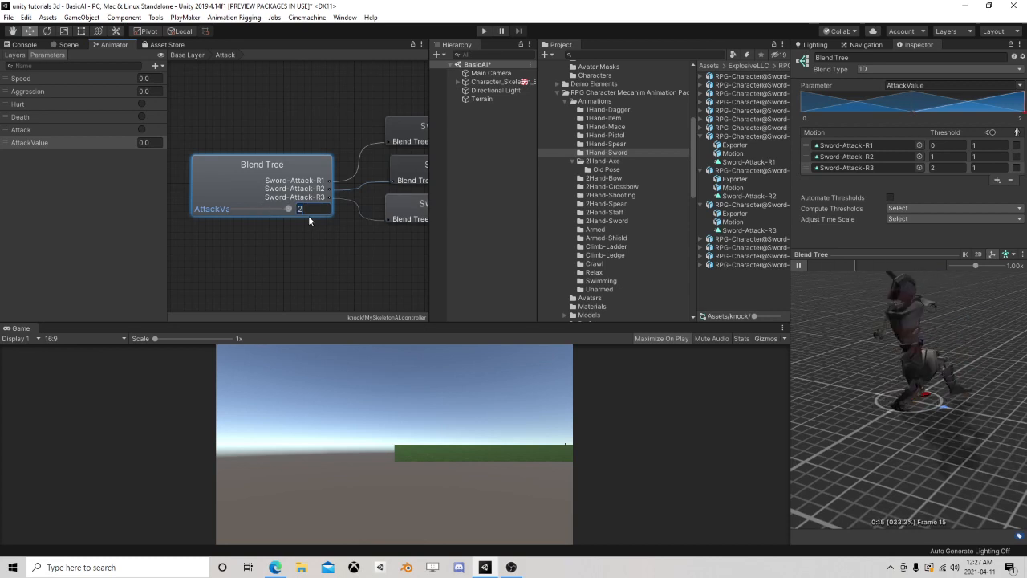
# Select the skeleton soldier in the scene and open its SetAnimator FSM for editing
pyautogui.click(68, 44)
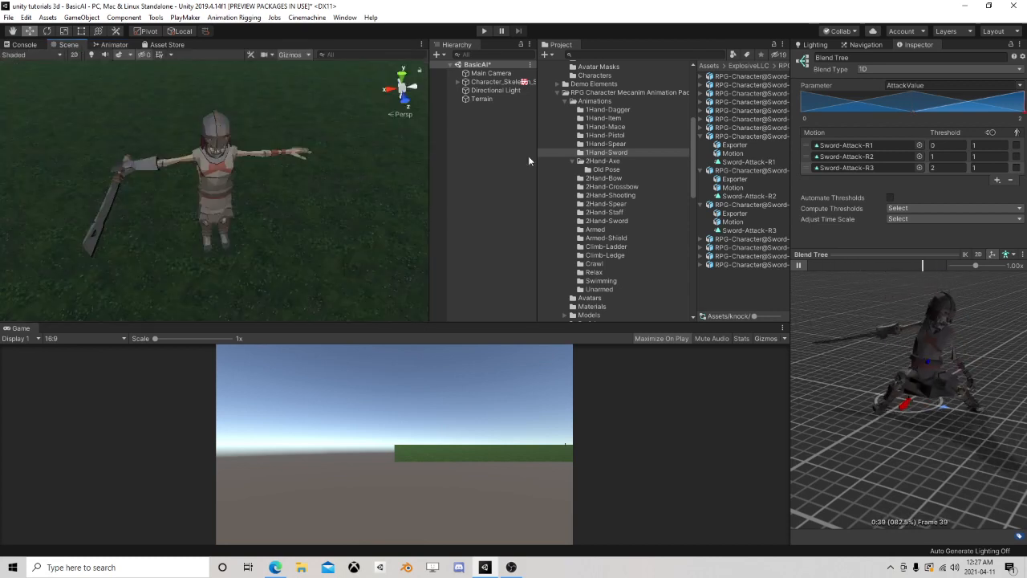
pyautogui.click(492, 82)
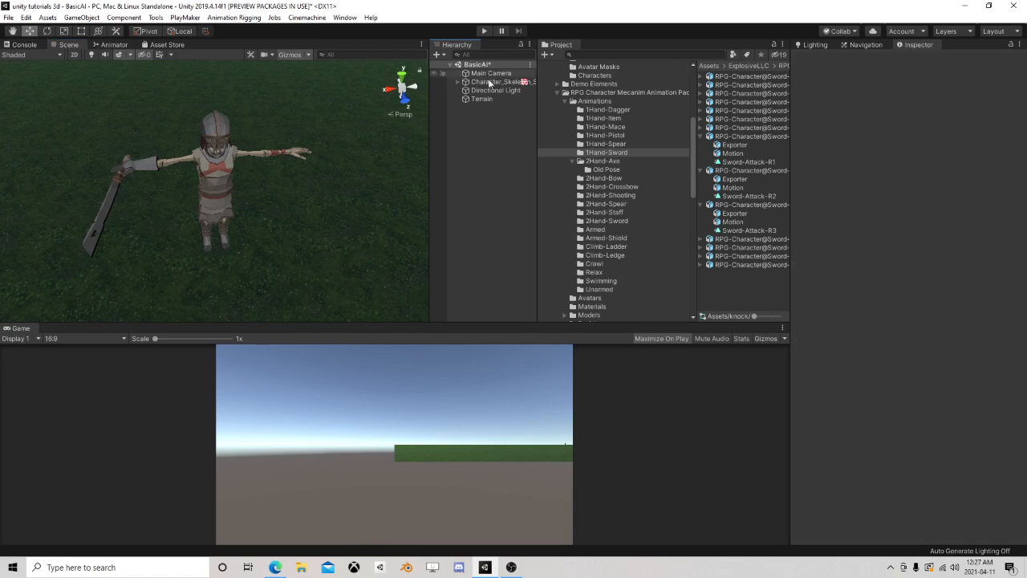
pyautogui.scroll(-2, 850, 385)
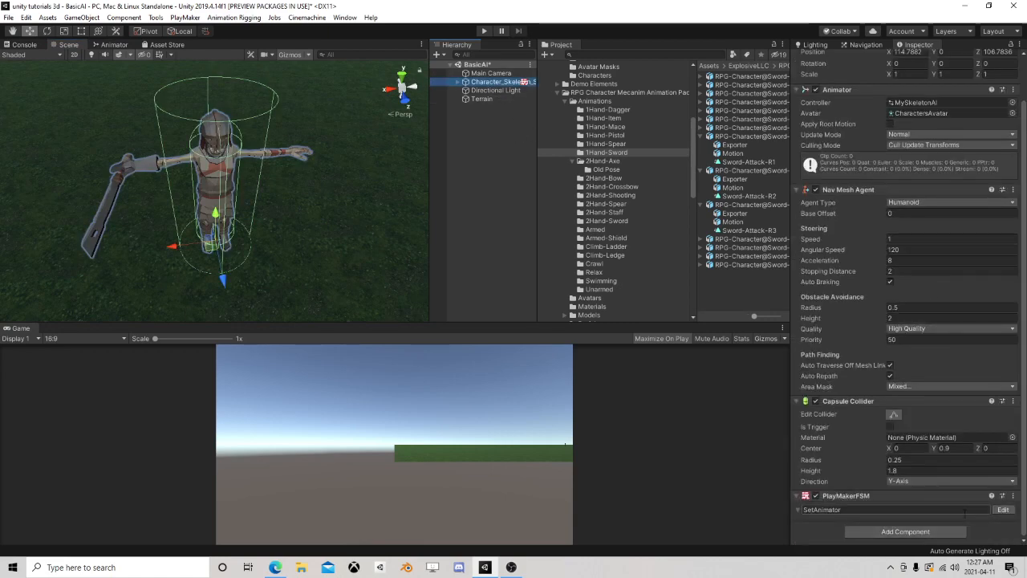
pyautogui.click(1003, 510)
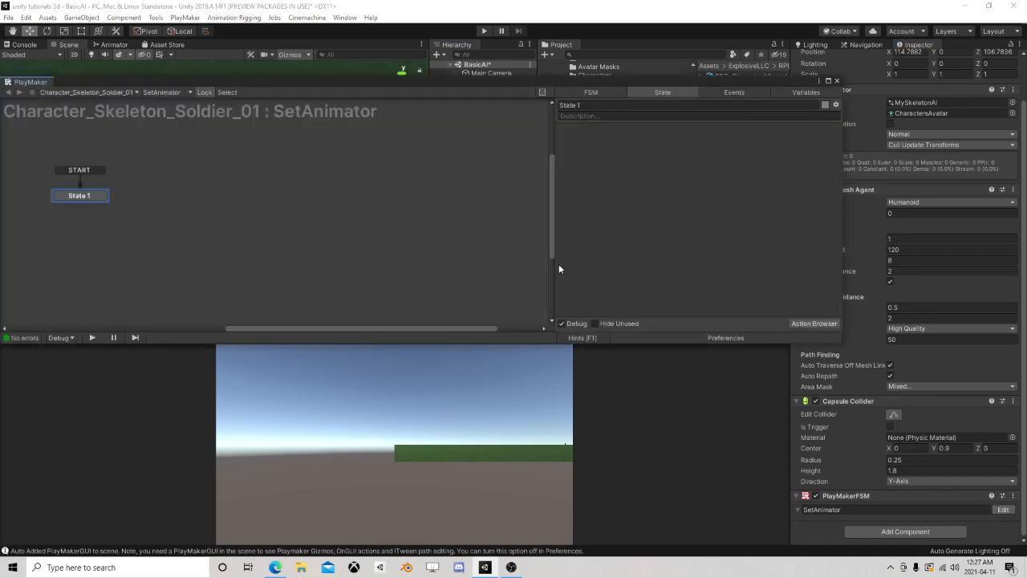
# Add the Get Agent Velocity action to State 1 of the SetAnimator FSM
pyautogui.click(813, 323)
pyautogui.write('a')
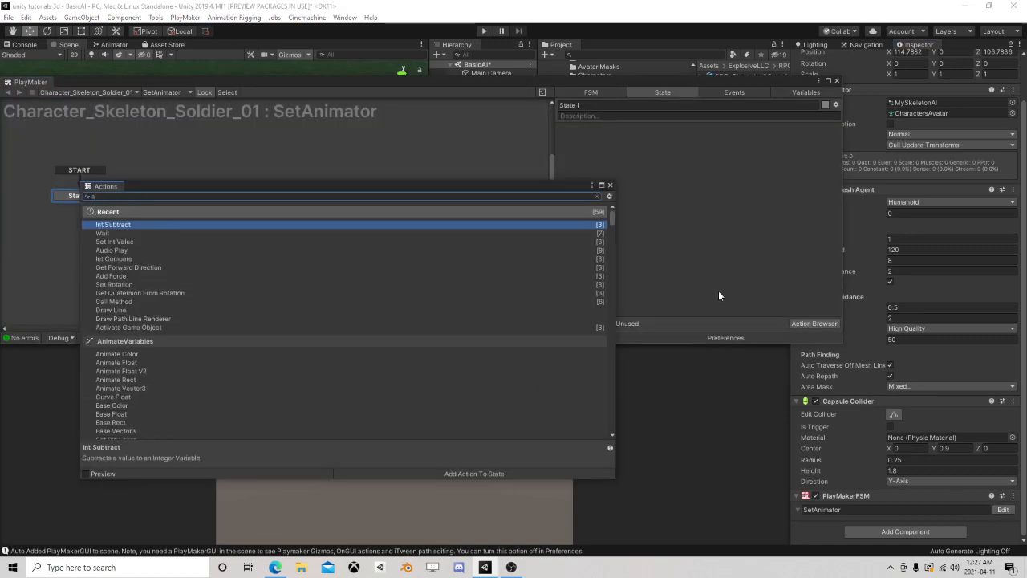
pyautogui.press('BackSpace')
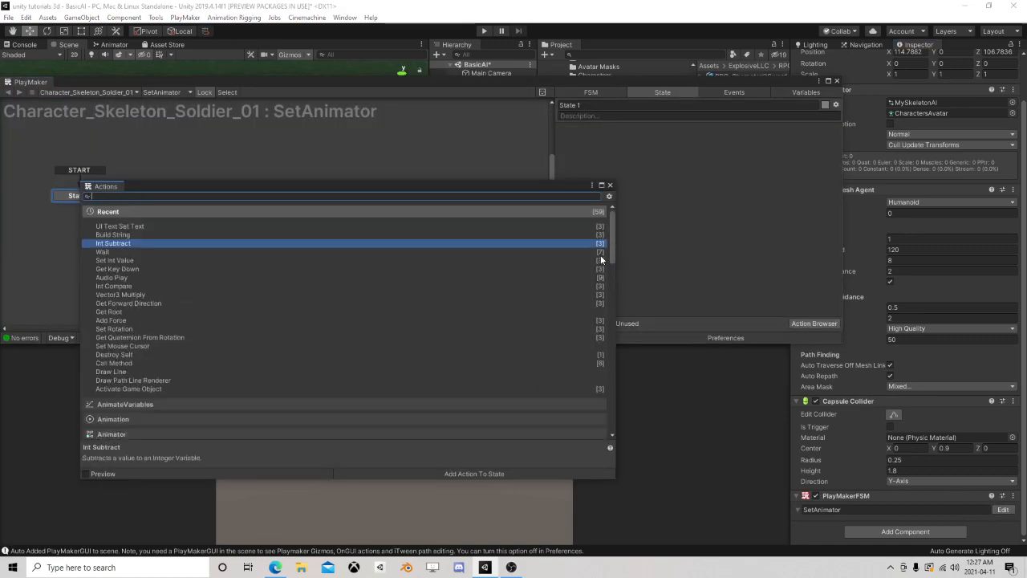
pyautogui.write('get agent')
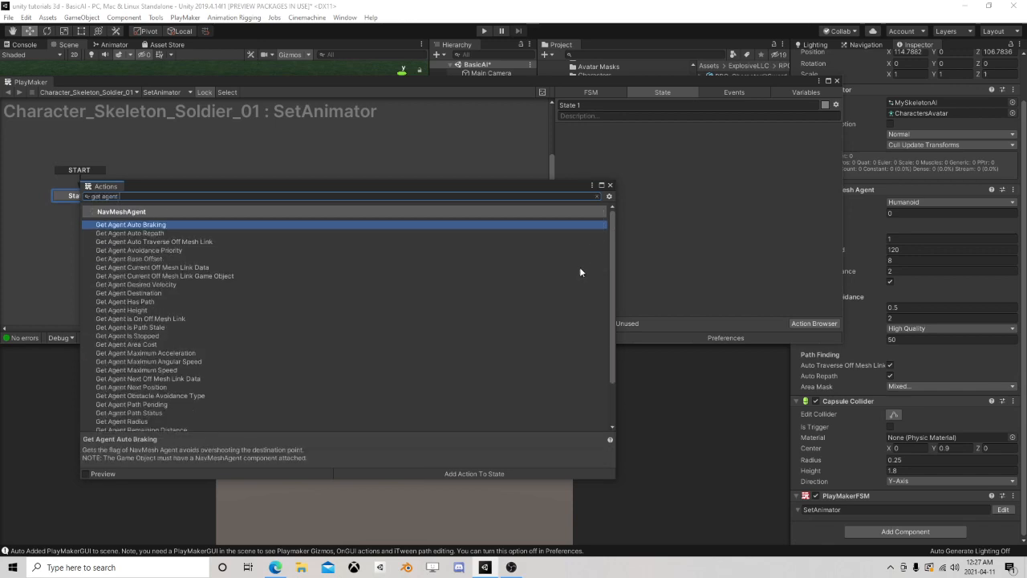
pyautogui.write(' ve')
pyautogui.doubleClick(142, 242)
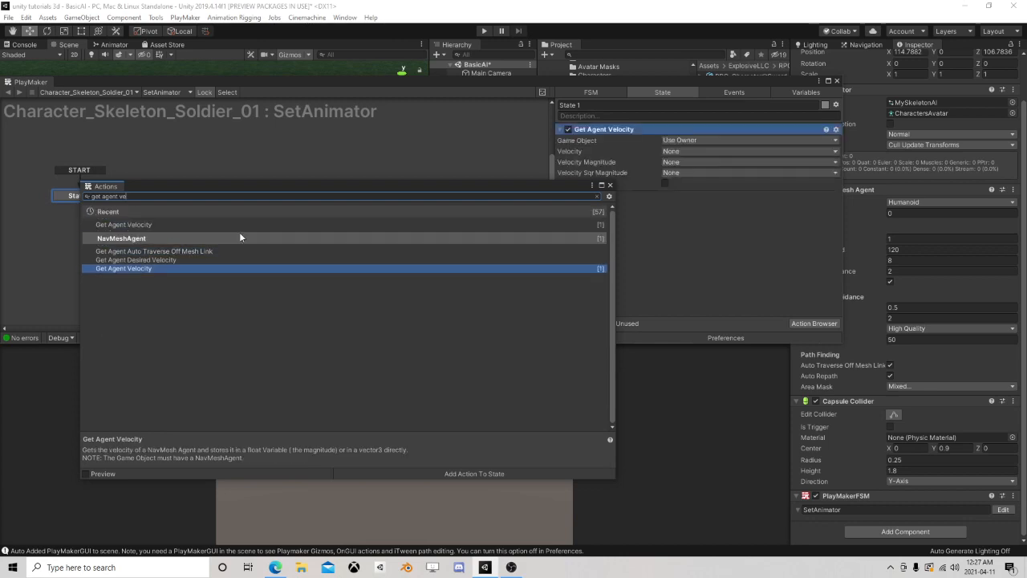
pyautogui.click(609, 186)
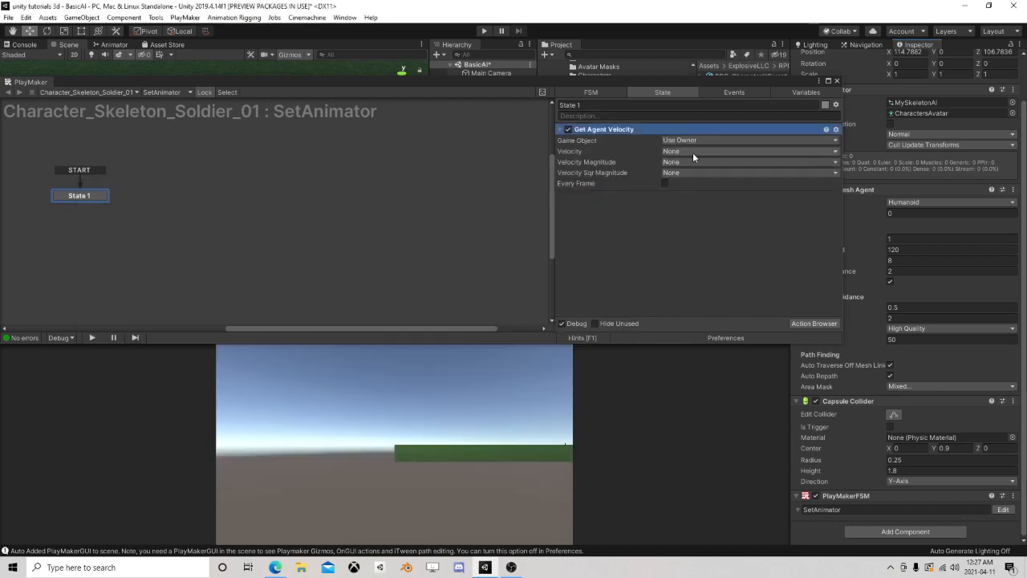
# Store the agent's Velocity Sqr Magnitude in a new variable named Vel and enable Every Frame
pyautogui.click(678, 172)
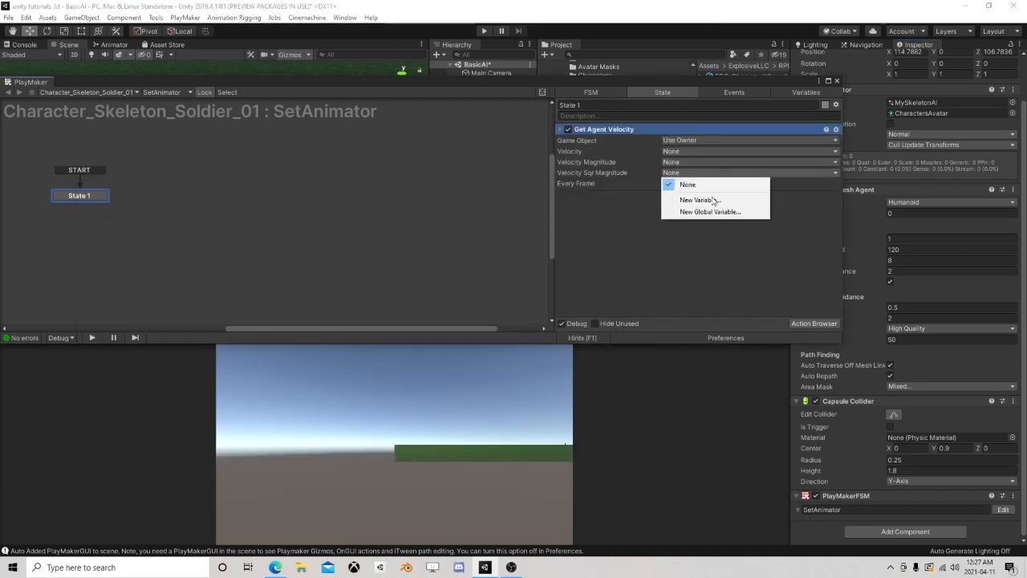
pyautogui.click(706, 200)
pyautogui.write('Vel')
pyautogui.click(705, 206)
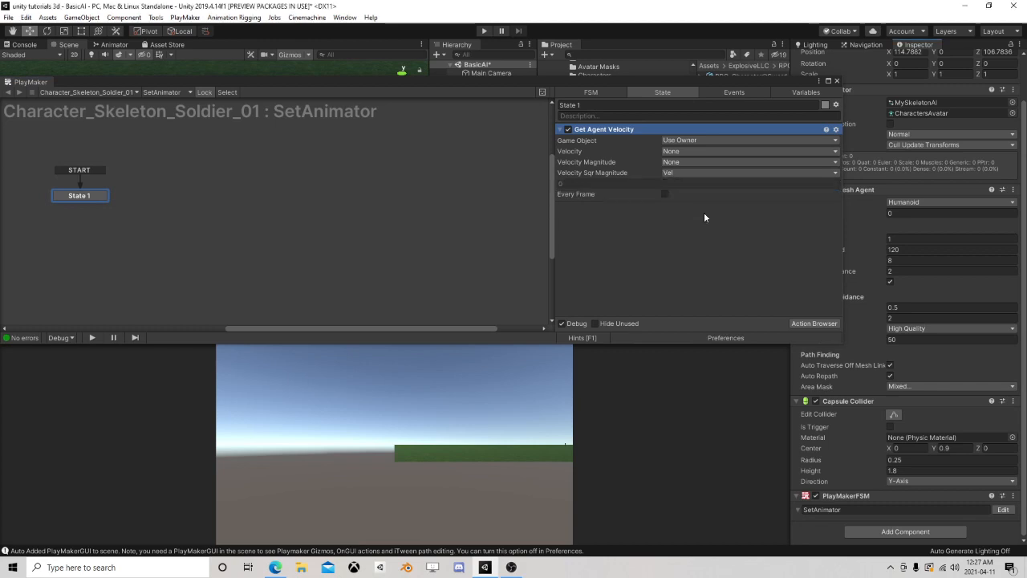
pyautogui.click(665, 194)
# Add a Set Animator Float action to State 1 and place it below Get Agent Velocity
pyautogui.click(815, 323)
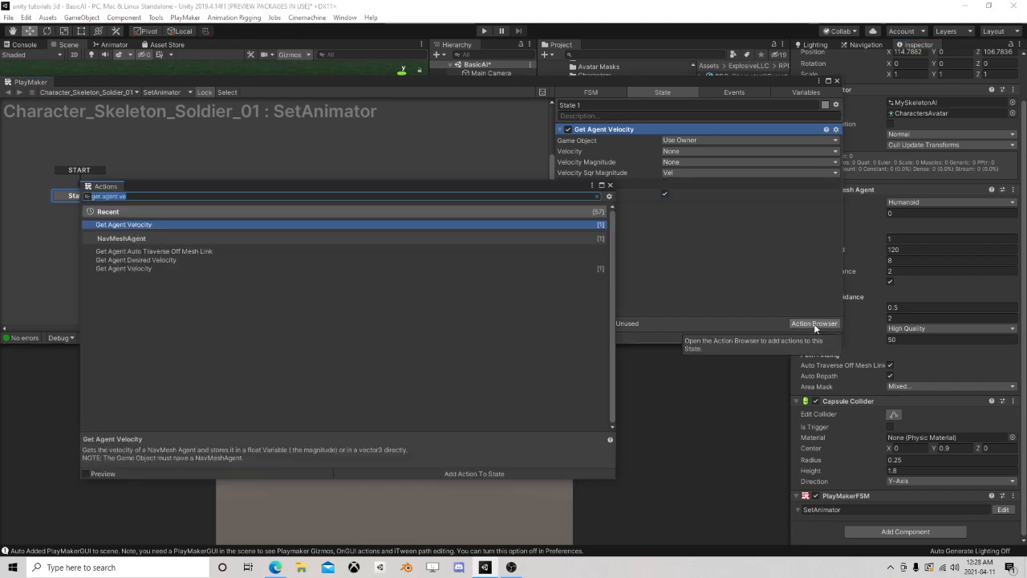
pyautogui.write('set anima')
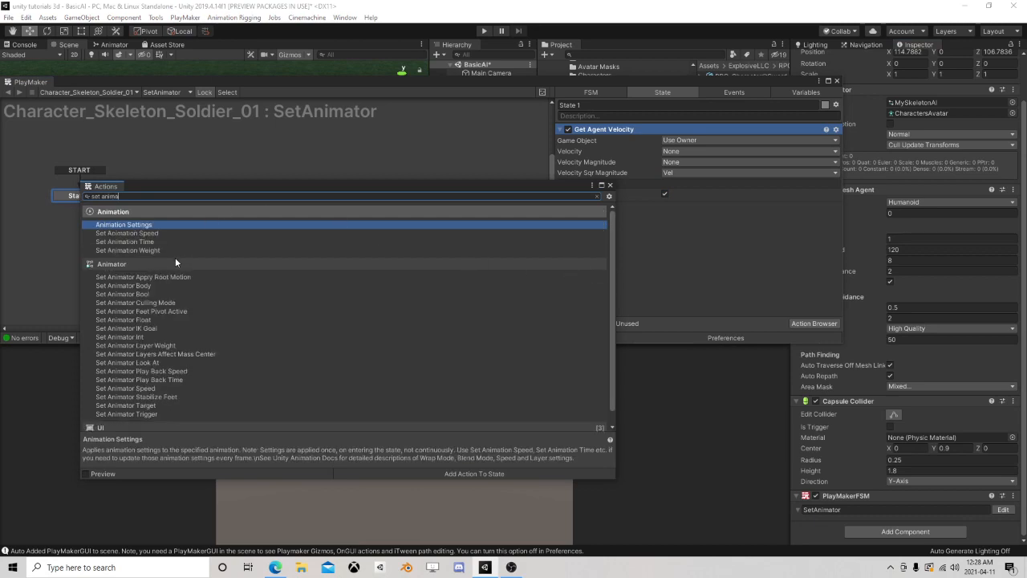
pyautogui.write('tor flo')
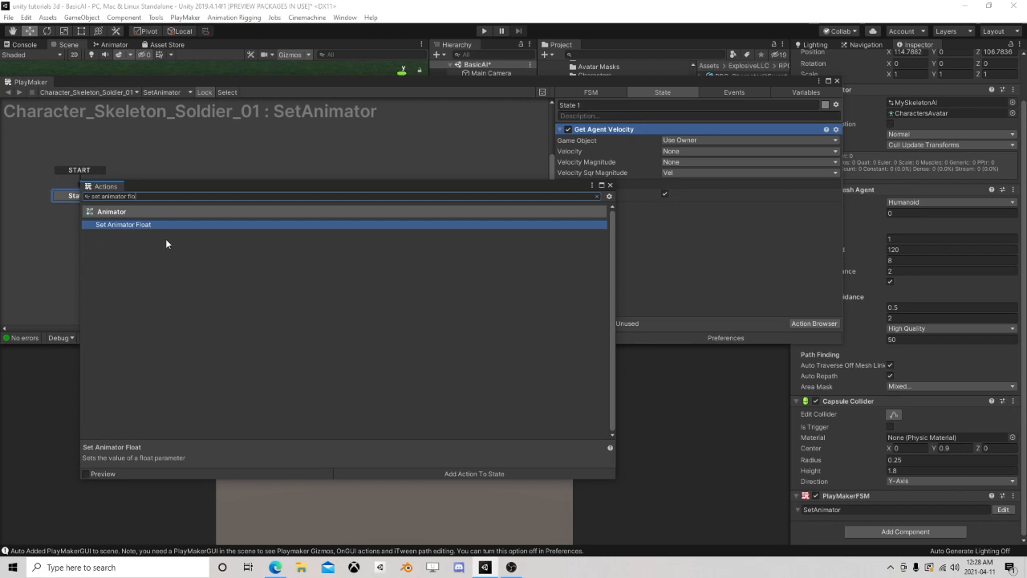
pyautogui.doubleClick(158, 225)
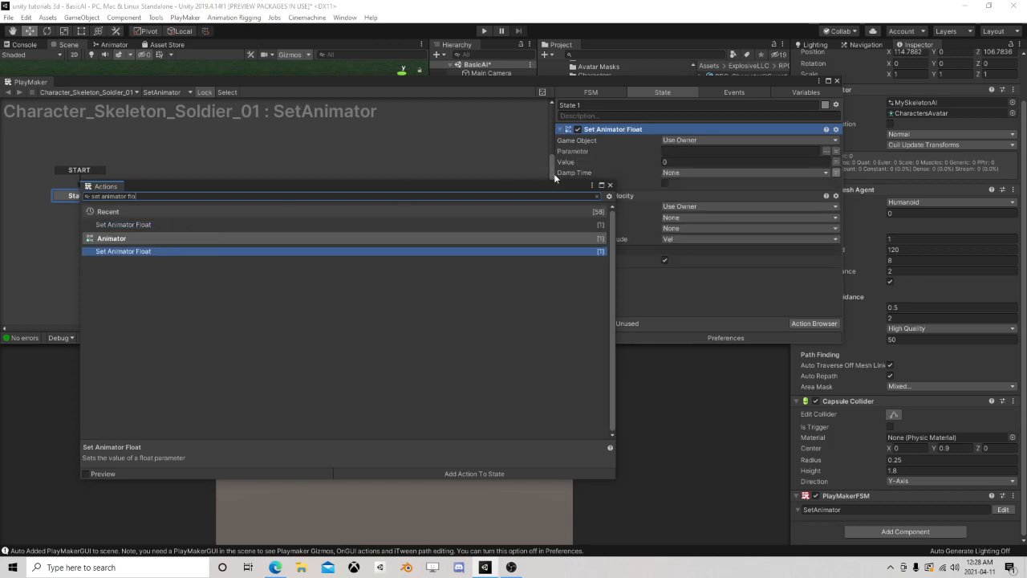
pyautogui.click(610, 185)
pyautogui.moveTo(607, 128); pyautogui.dragTo(636, 291)
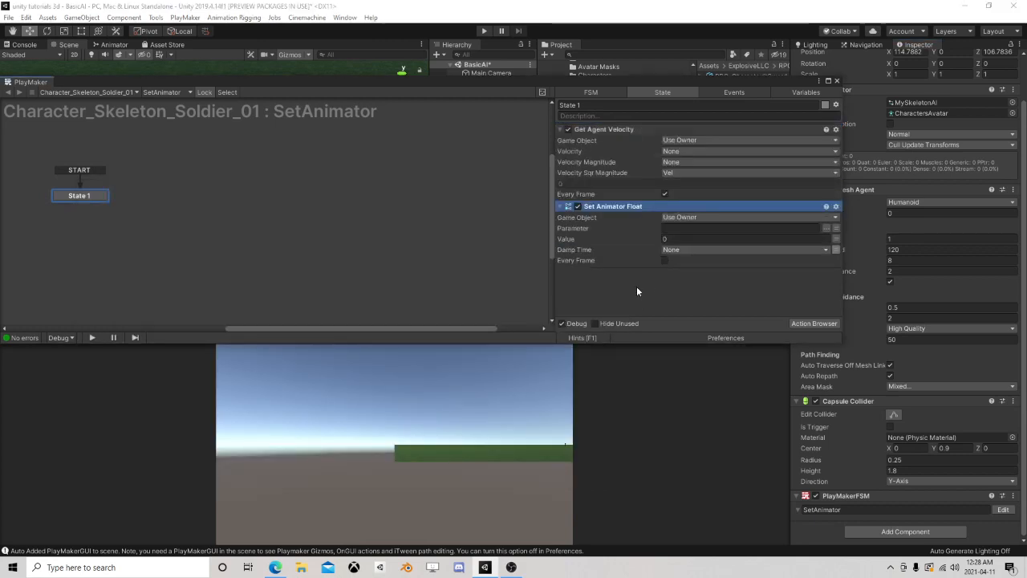
# Configure Set Animator Float with parameter Speed, value Vel, damp time 0.2 and Every Frame enabled, and close the FSM editor
pyautogui.click(825, 228)
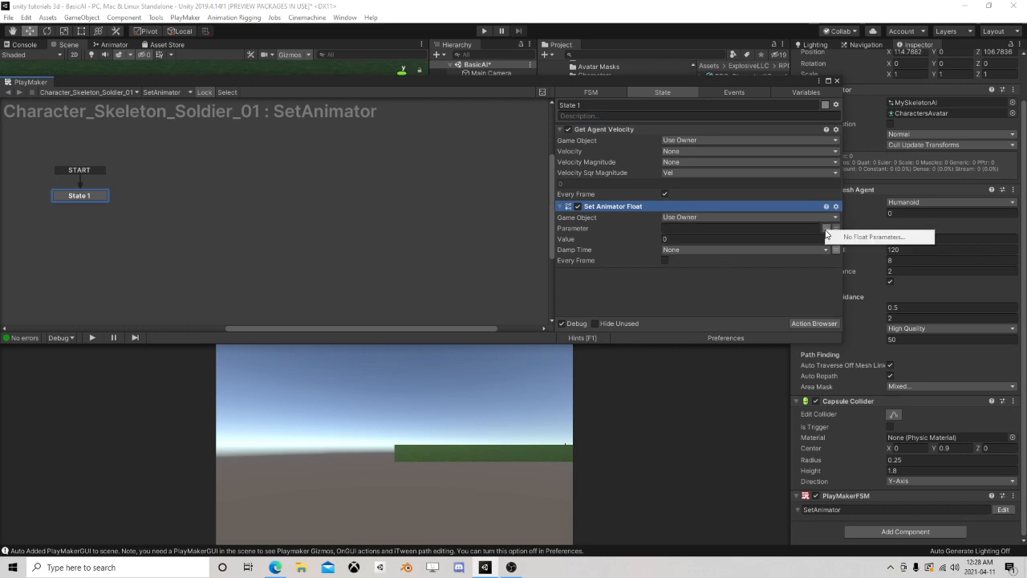
pyautogui.click(762, 228)
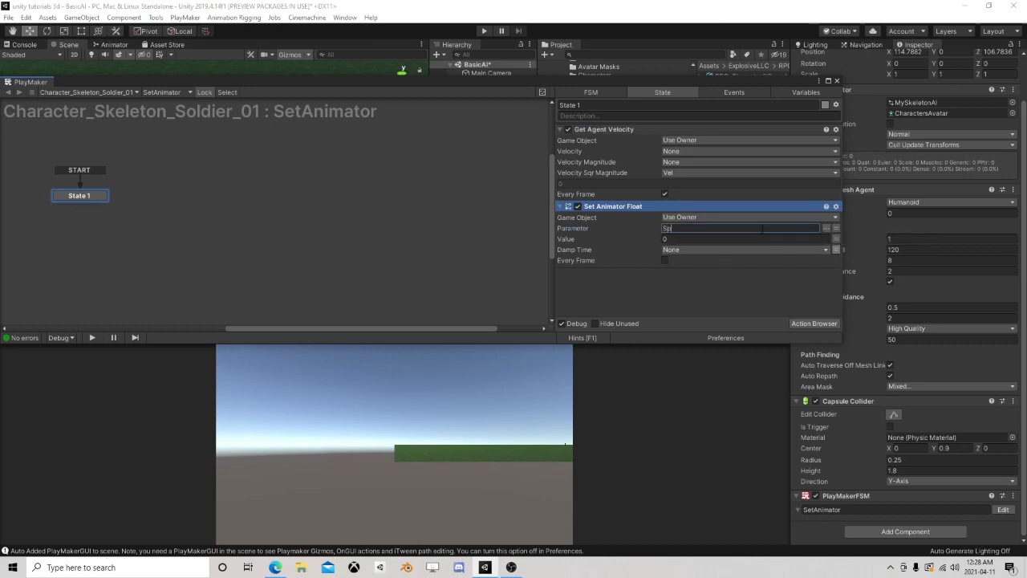
pyautogui.click(836, 239)
pyautogui.click(798, 240)
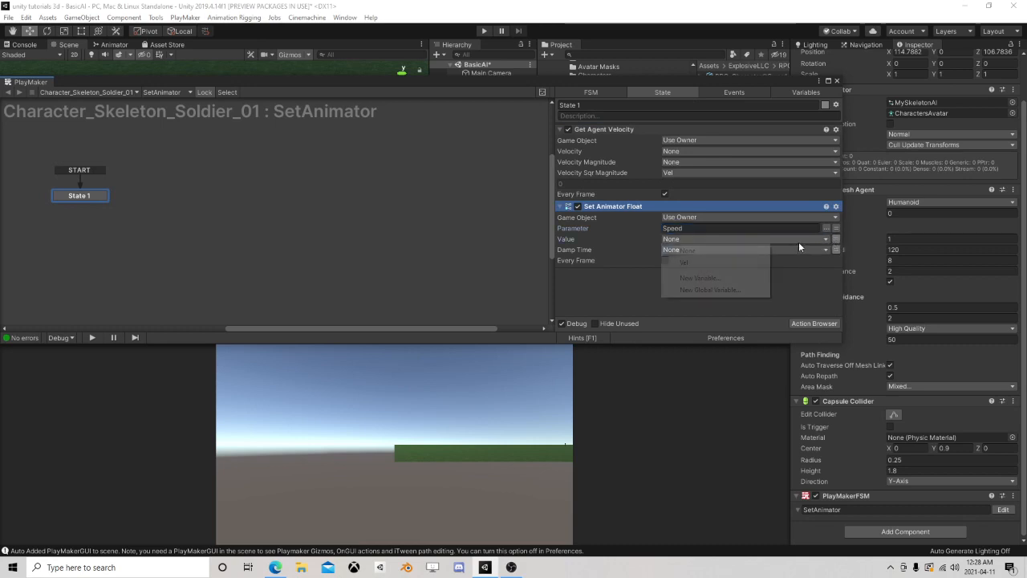
pyautogui.click(692, 262)
pyautogui.click(835, 261)
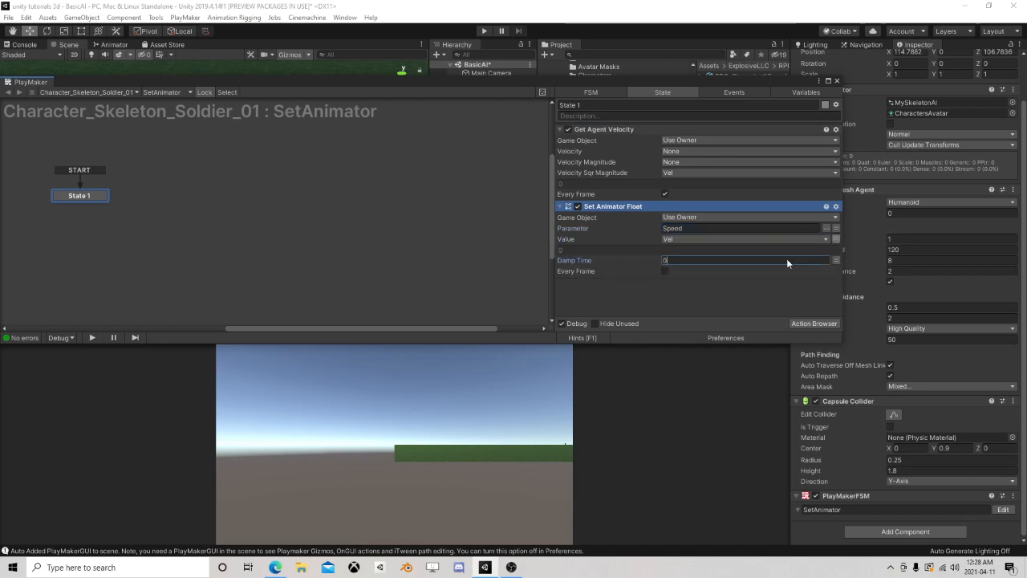
pyautogui.write('0.2')
pyautogui.click(661, 271)
pyautogui.click(664, 272)
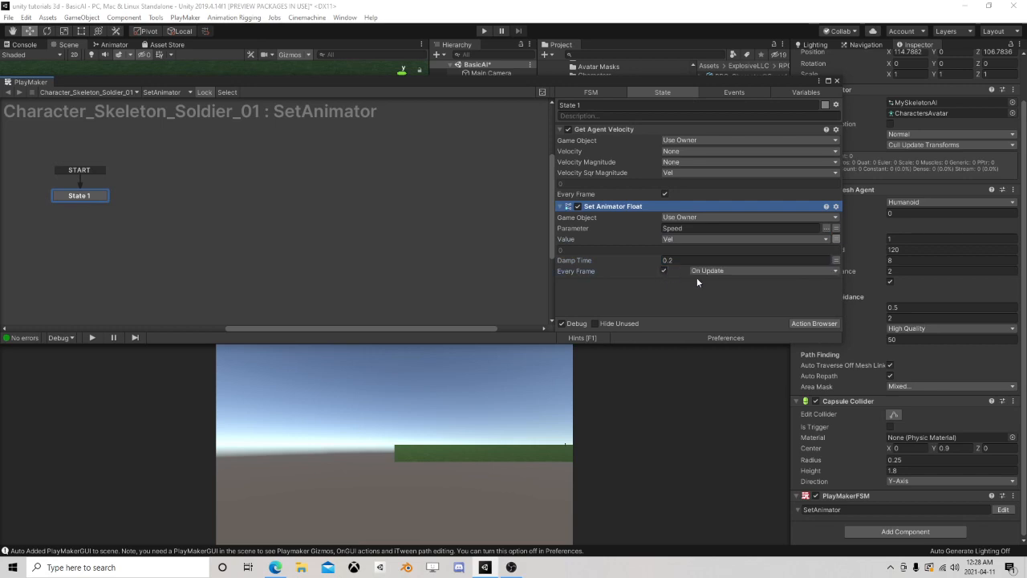
pyautogui.click(836, 82)
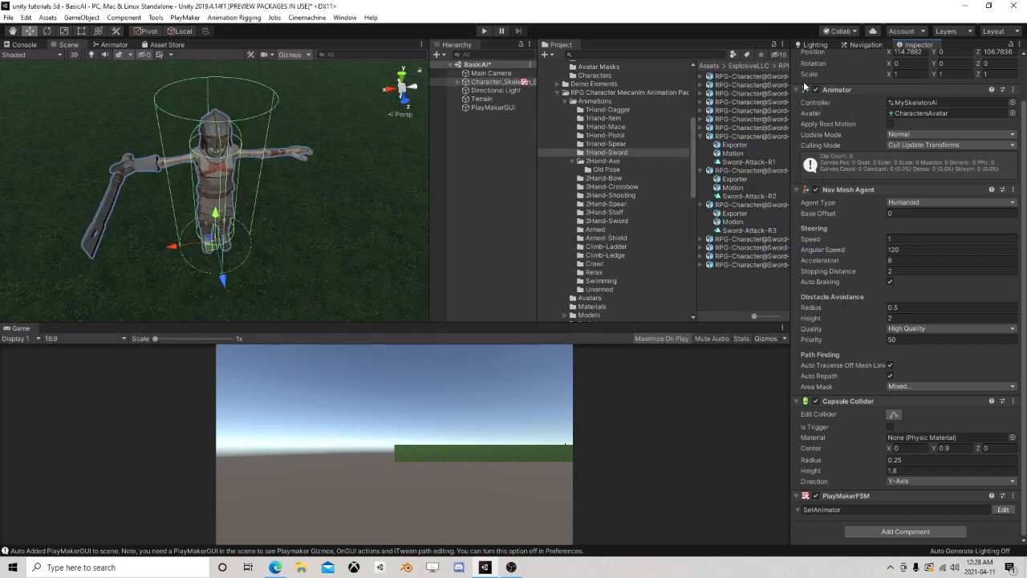
pyautogui.keyDown('alt'); pyautogui.moveTo(351, 165); pyautogui.dragTo(281, 202); pyautogui.keyUp('alt')
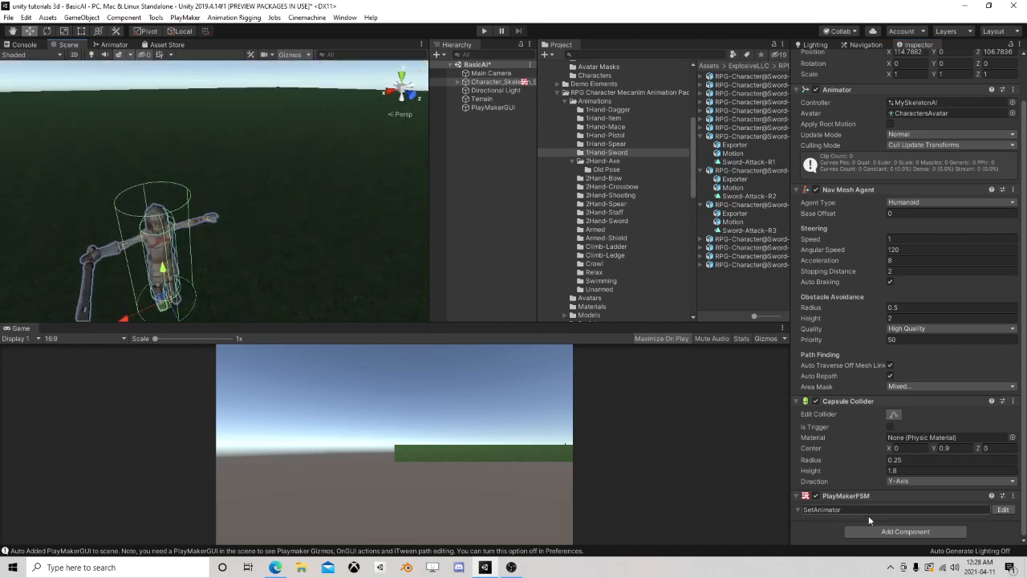
# Add a second PlayMakerFSM component to the skeleton, name it Wander, and open it in the FSM editor
pyautogui.click(891, 531)
pyautogui.click(886, 433)
pyautogui.scroll(-1, 849, 480)
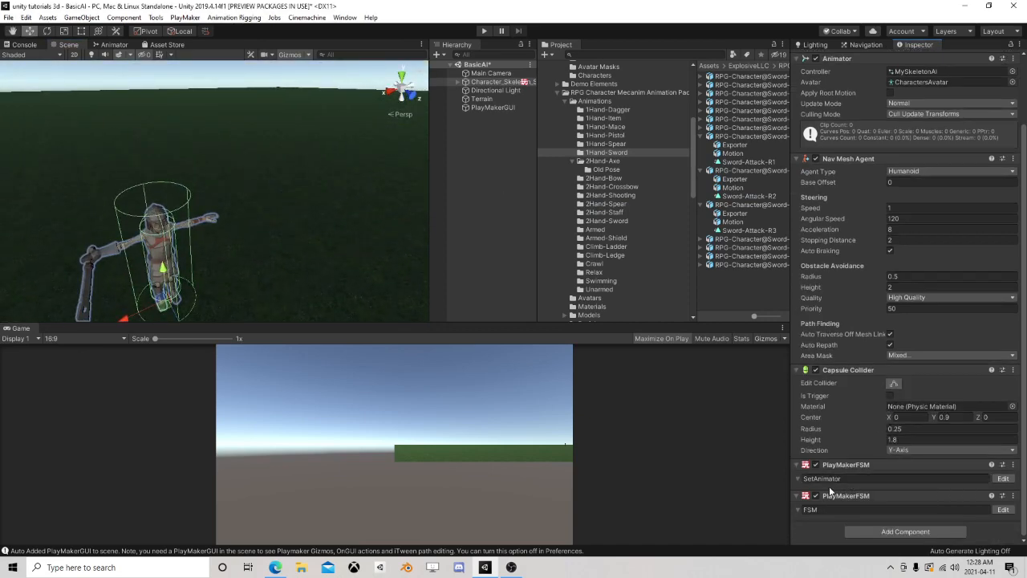
pyautogui.click(821, 511)
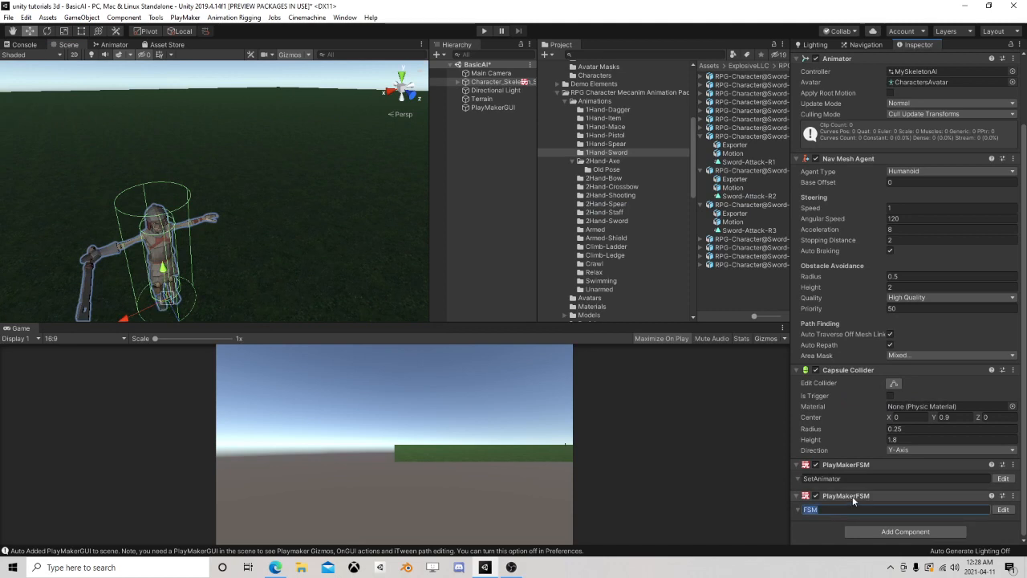
pyautogui.write('Wander')
pyautogui.click(1003, 509)
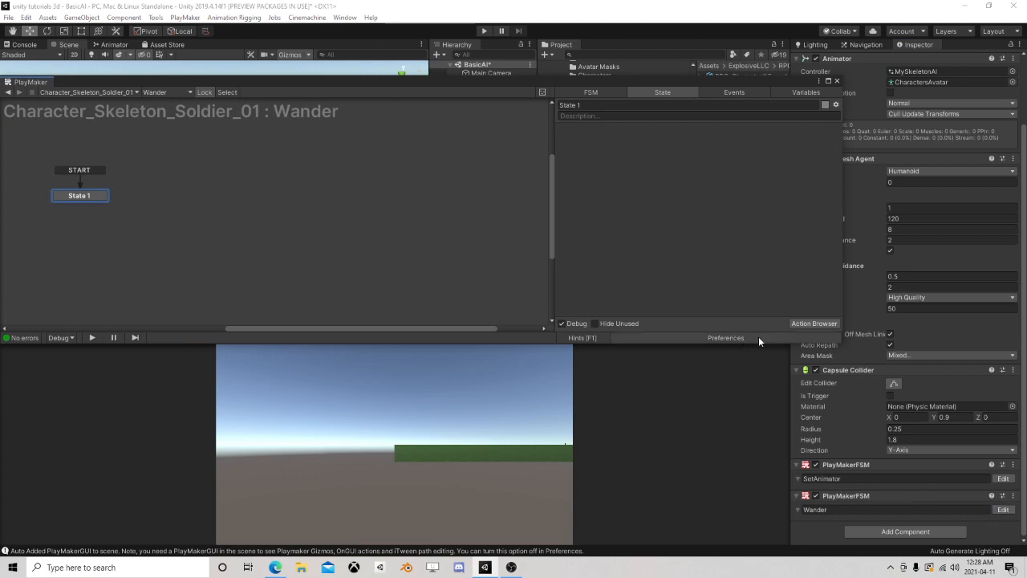
# Add a Get Position action to State 1 of the Wander FSM
pyautogui.click(803, 324)
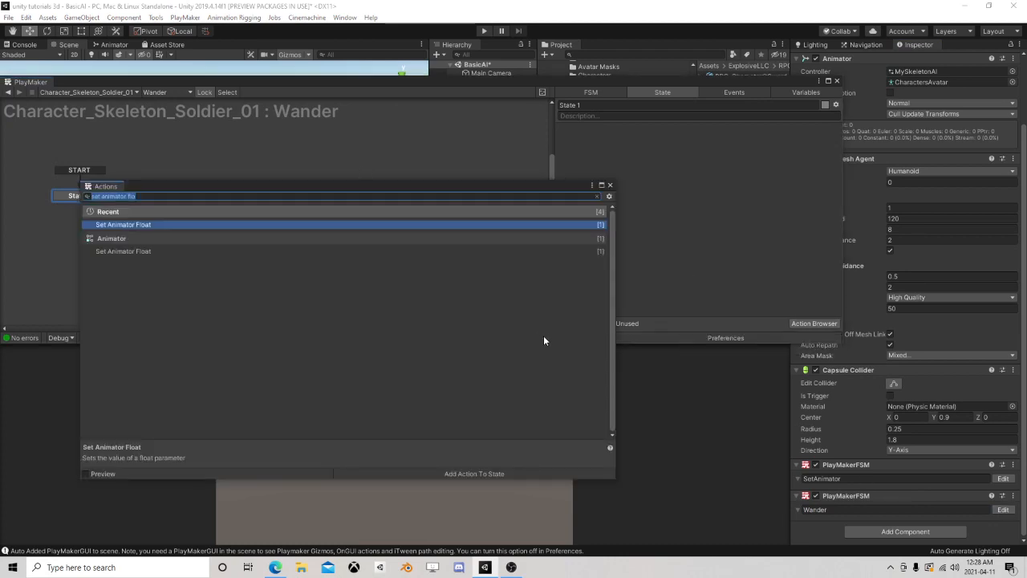
pyautogui.write('wan')
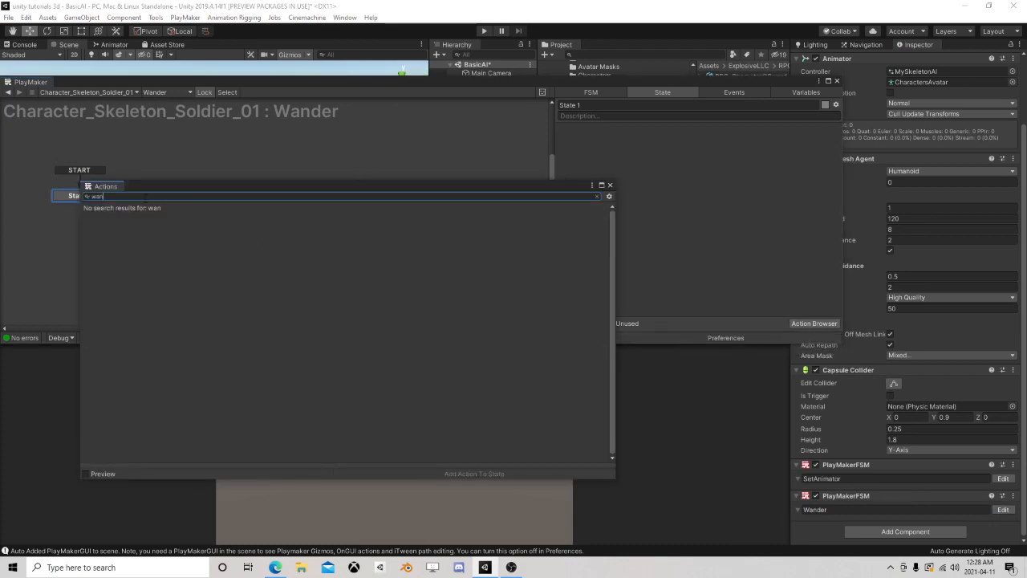
pyautogui.hotkey('ctrl', 'a')
pyautogui.write('get')
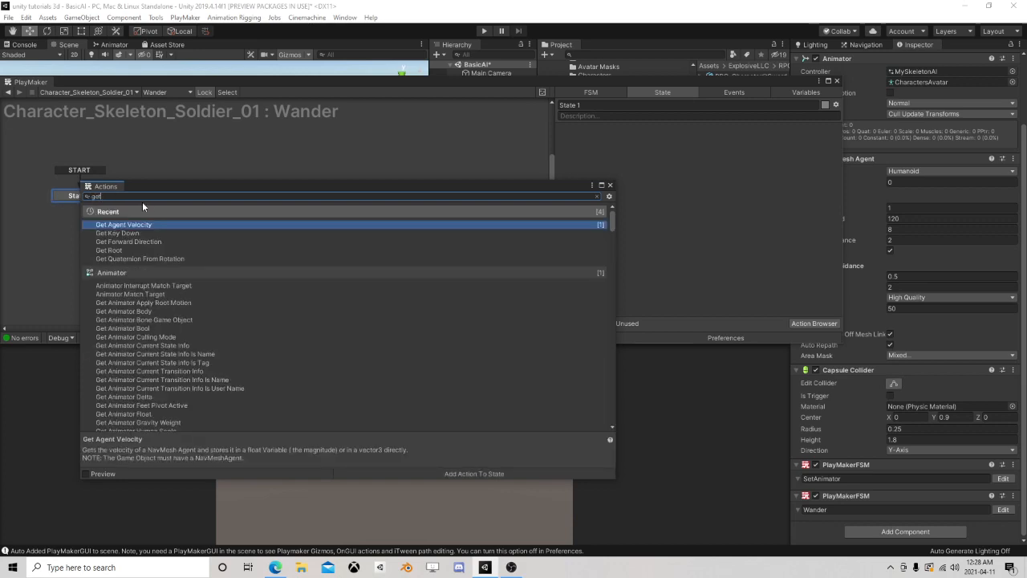
pyautogui.write(' po')
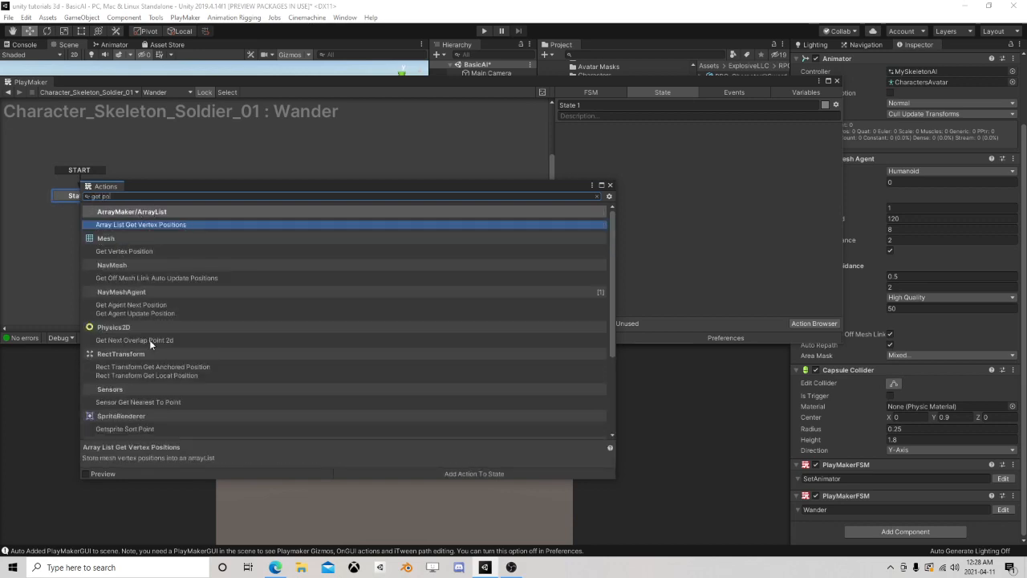
pyautogui.write('s')
pyautogui.doubleClick(116, 375)
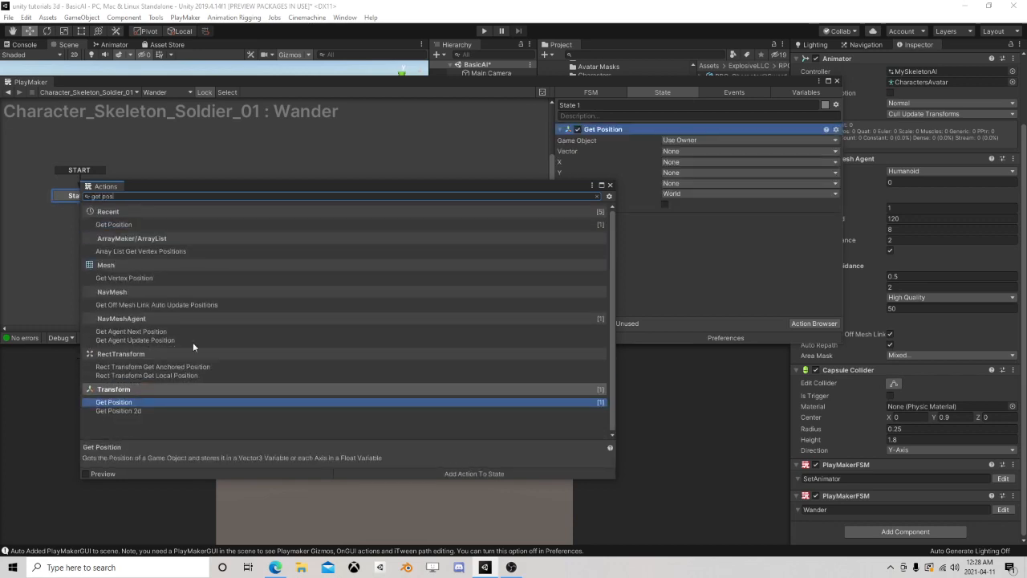
pyautogui.click(608, 184)
# Store the Get Position vector in a new variable named CurrentPosition
pyautogui.click(672, 161)
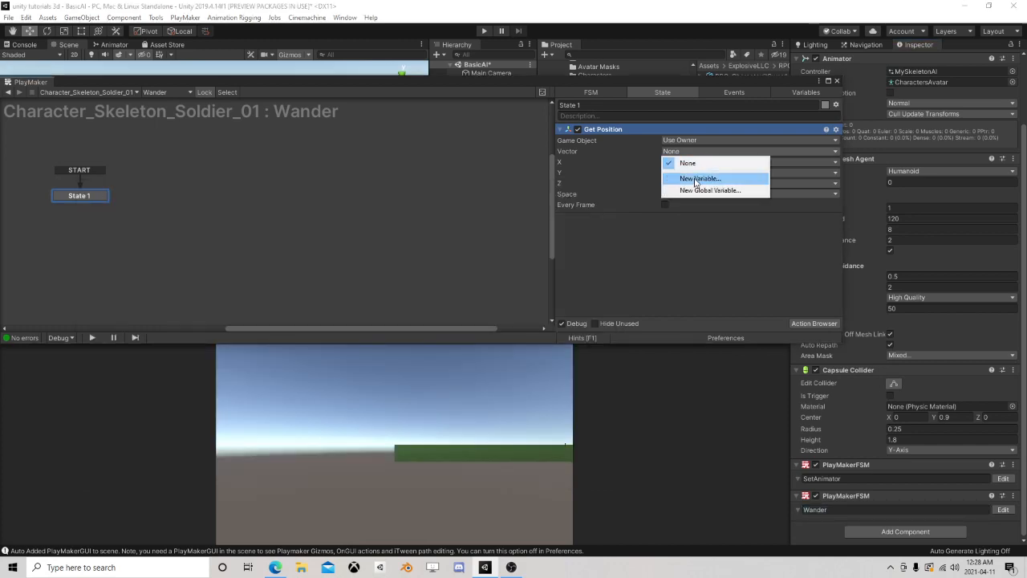
pyautogui.click(690, 178)
pyautogui.write('Current')
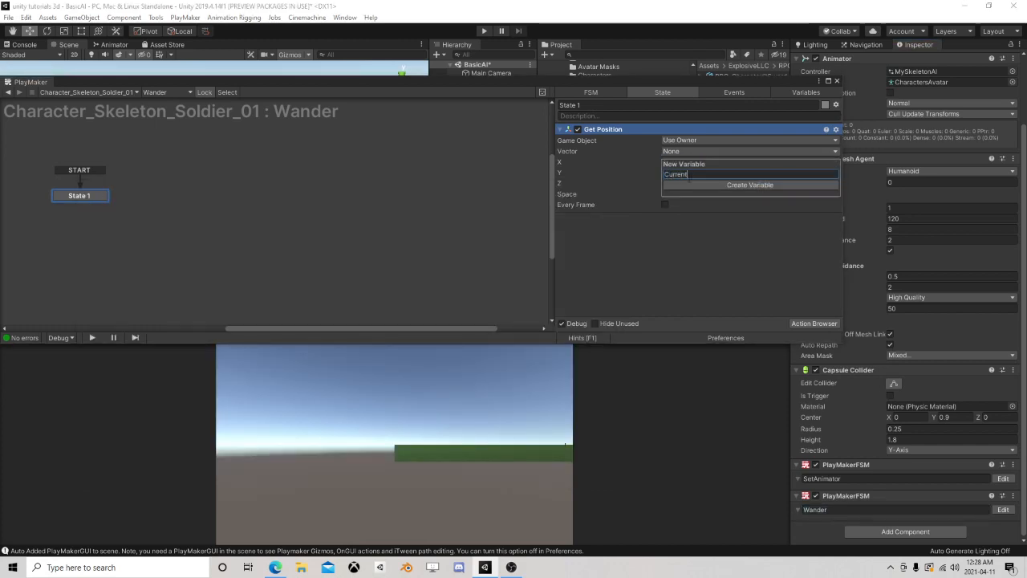
pyautogui.write('Position')
pyautogui.press('Return')
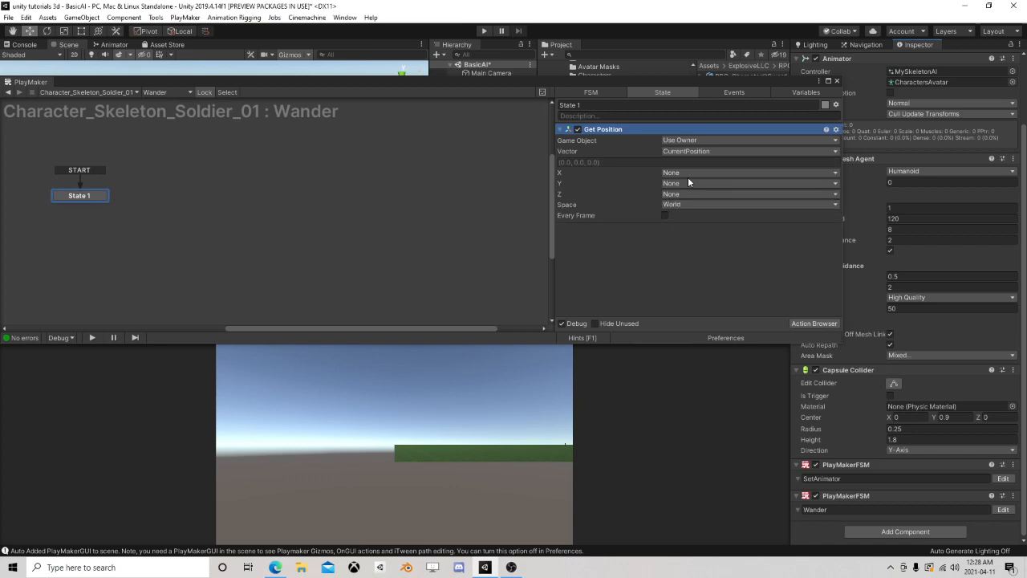
# Add two Random Float actions to State 1, above Get Position
pyautogui.click(809, 321)
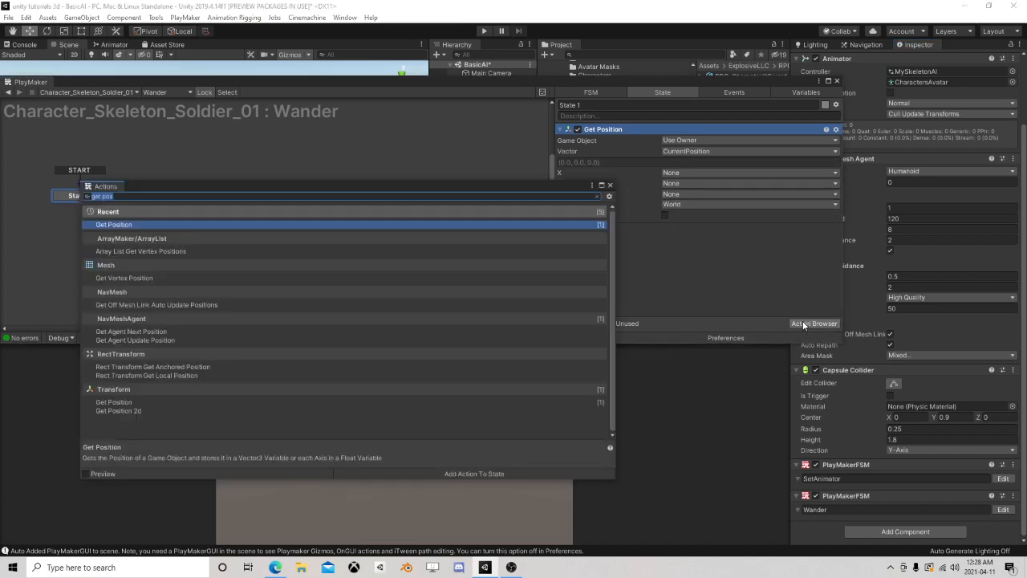
pyautogui.write('random float')
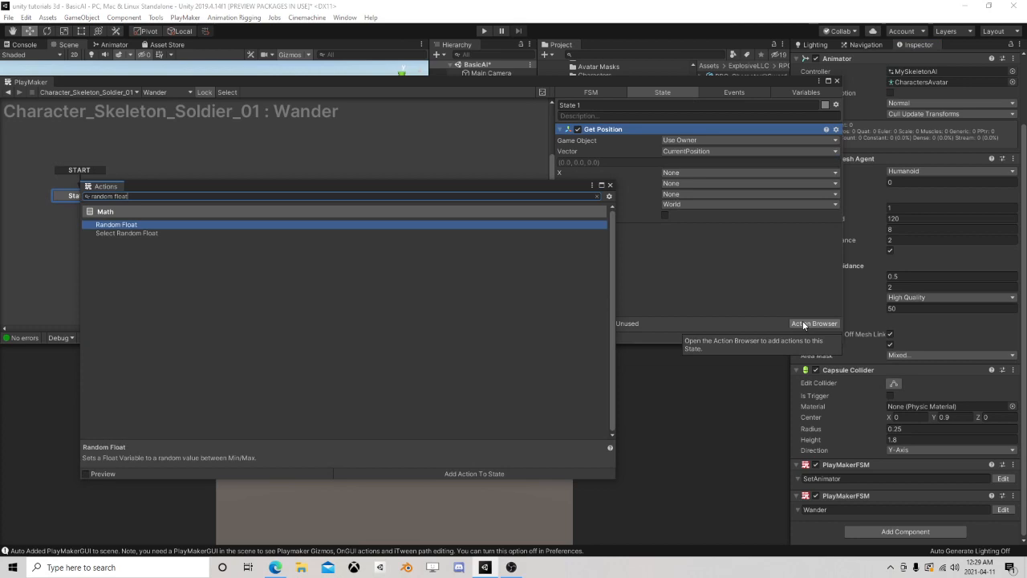
pyautogui.doubleClick(179, 225)
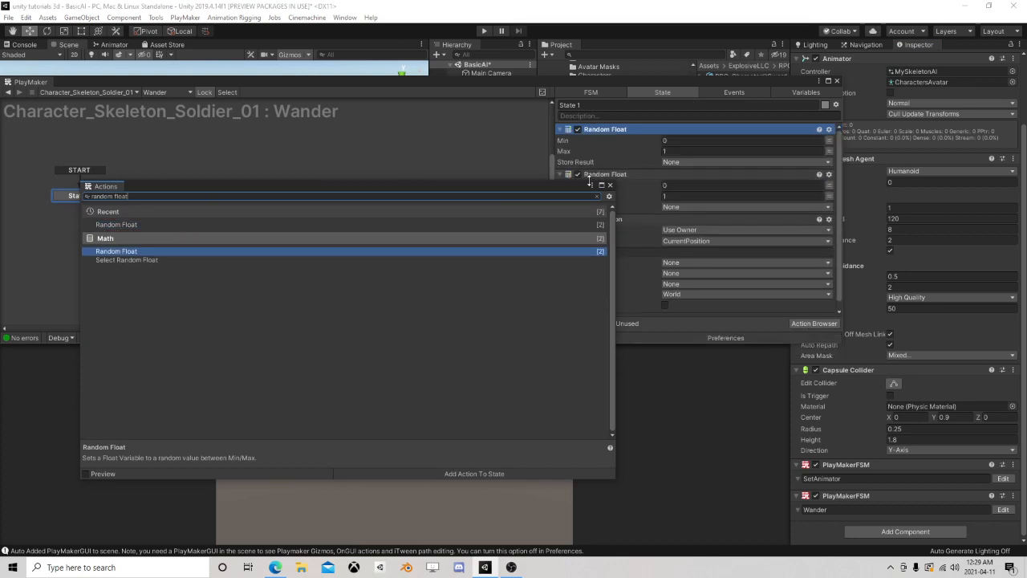
pyautogui.click(610, 185)
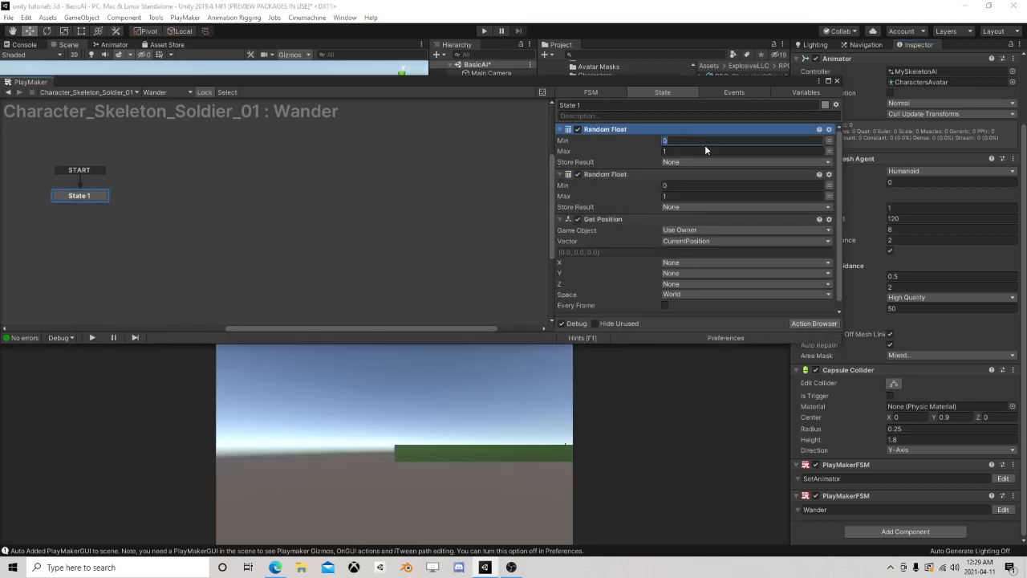
# Set the first Random Float to Min -10 and Max 10, storing the result in a new variable named X
pyautogui.write('-')
pyautogui.write('10')
pyautogui.press('Tab')
pyautogui.write('10')
pyautogui.click(681, 161)
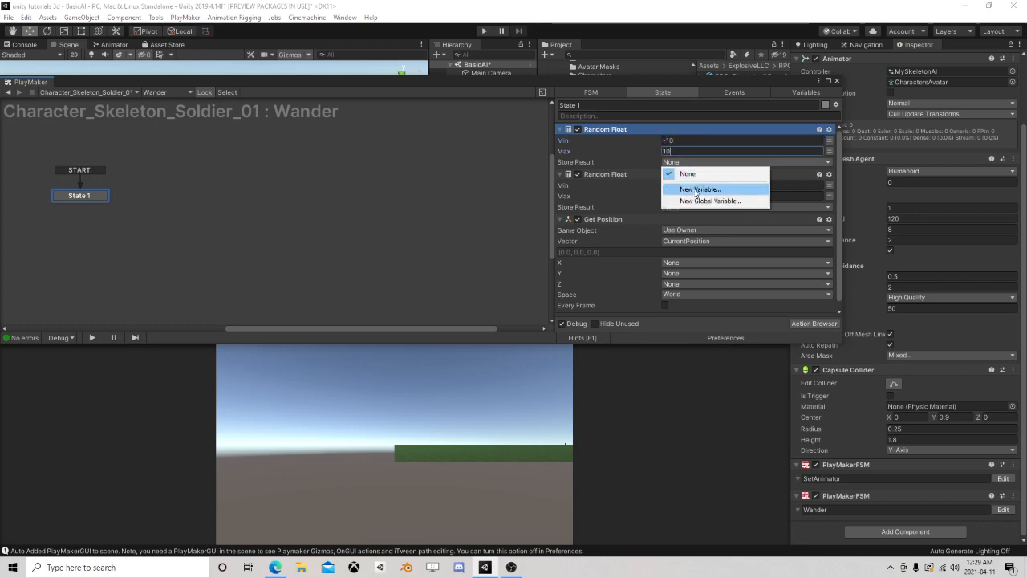
pyautogui.click(696, 190)
pyautogui.write('X')
pyautogui.click(702, 190)
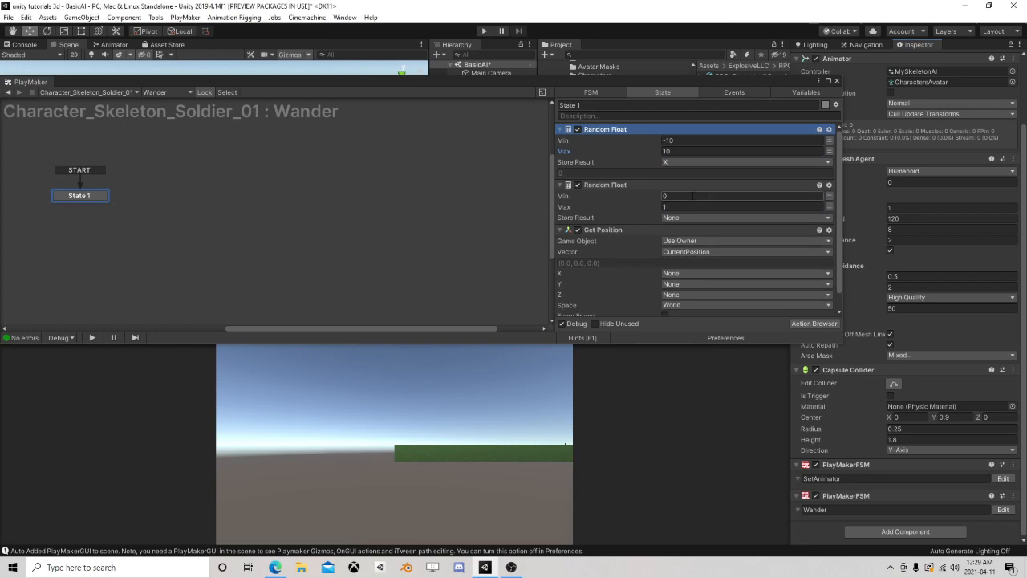
# Set the second Random Float to Min -10 and Max 10, storing the result in a new variable named Z
pyautogui.click(681, 196)
pyautogui.write('-1')
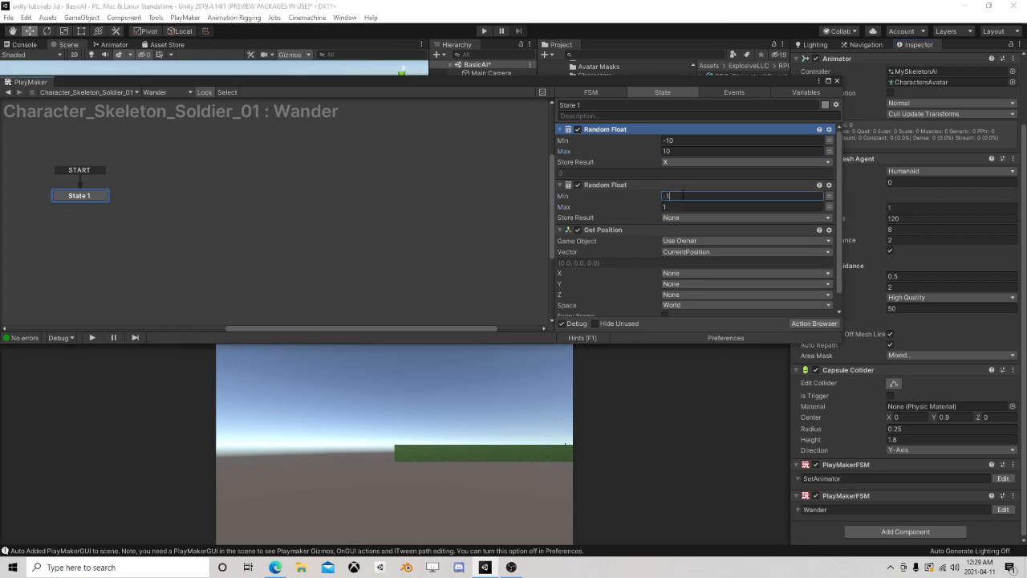
pyautogui.write('0')
pyautogui.press('Tab')
pyautogui.write('10')
pyautogui.click(685, 217)
pyautogui.click(695, 256)
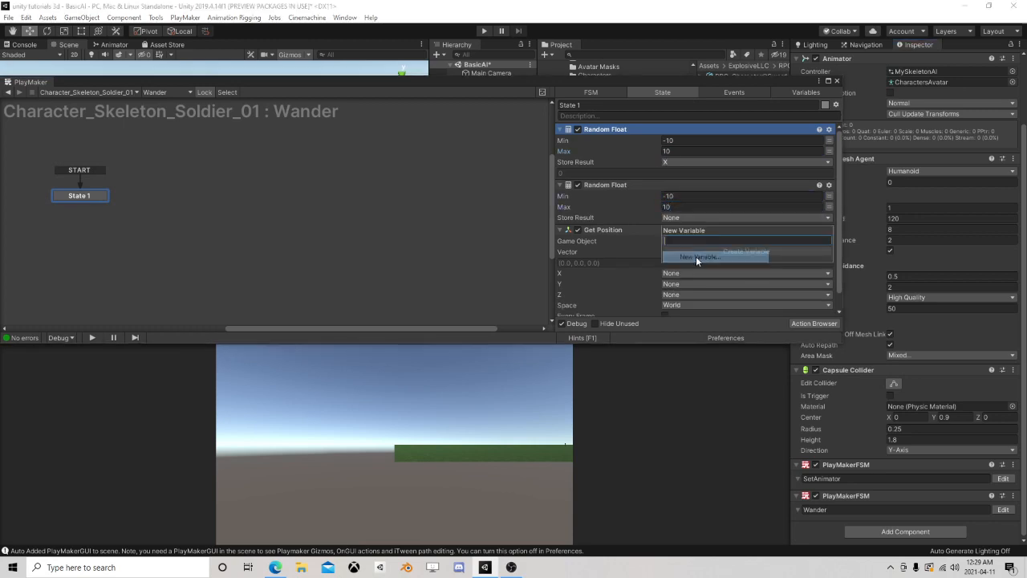
pyautogui.write('Z')
pyautogui.click(728, 250)
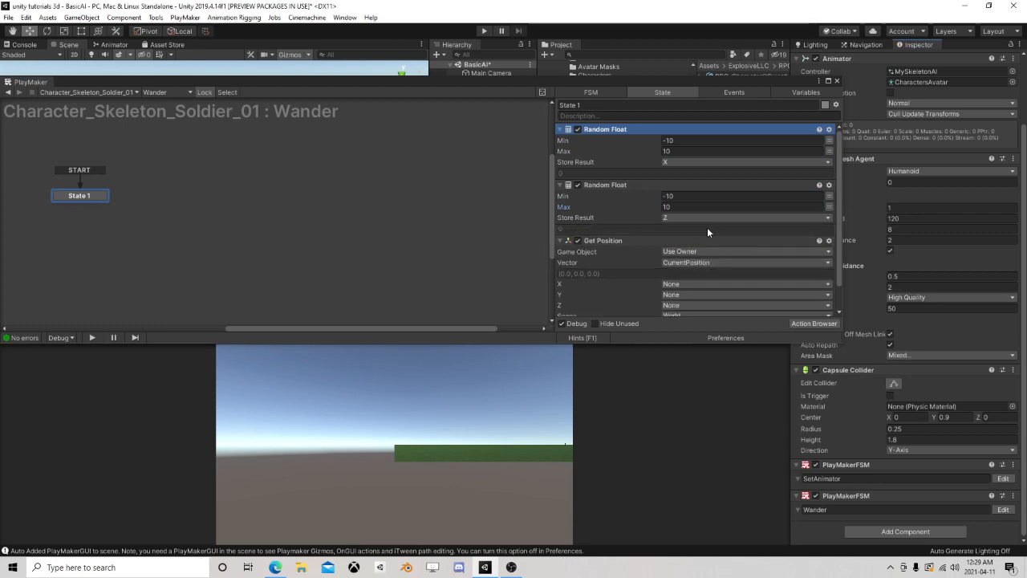
# Add a Vector3 Add XYZ action to State 1 and place it last in the action list
pyautogui.scroll(-1, 707, 232)
pyautogui.scroll(1, 707, 234)
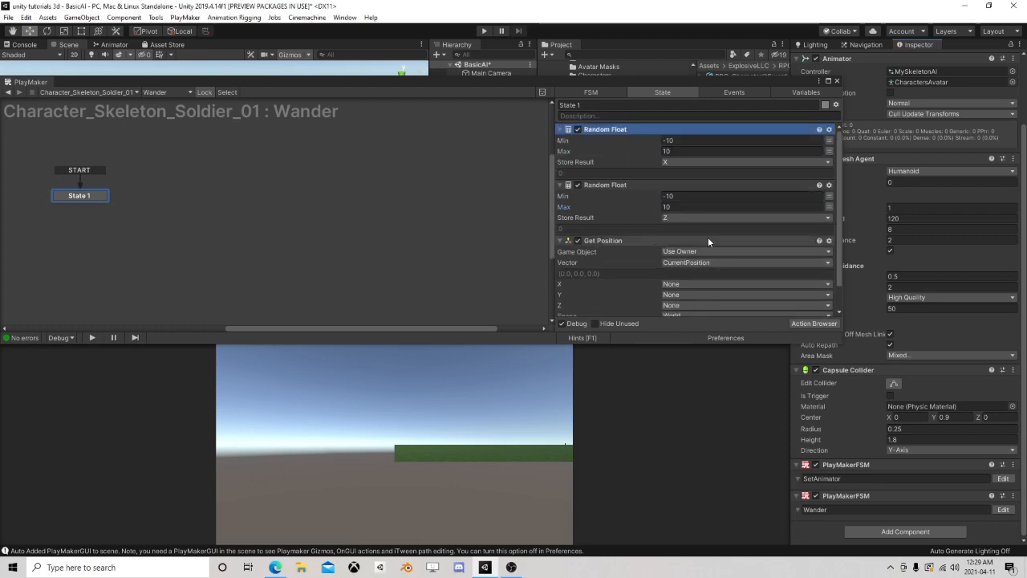
pyautogui.scroll(-1, 708, 240)
pyautogui.click(807, 322)
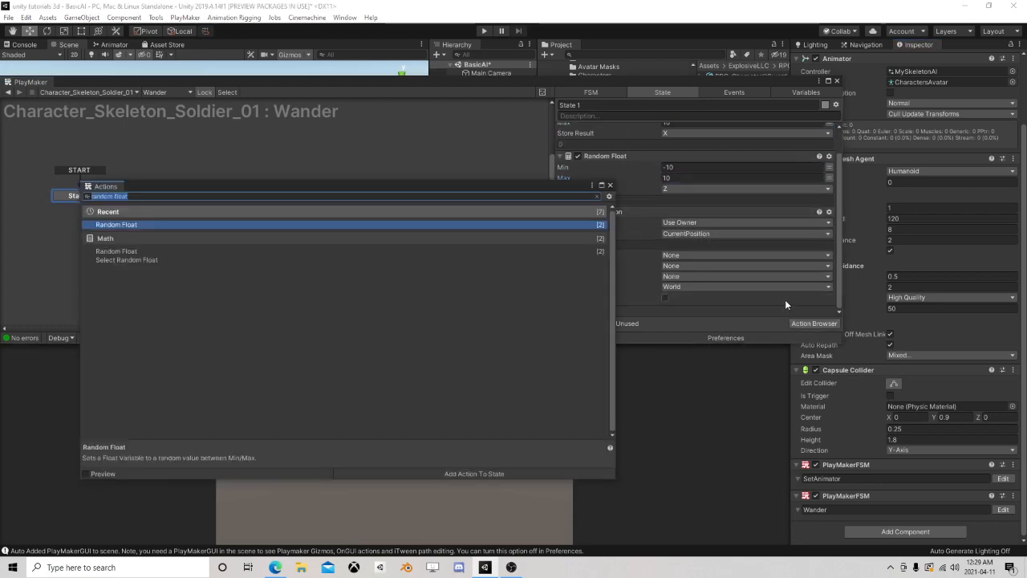
pyautogui.write('vector3 a')
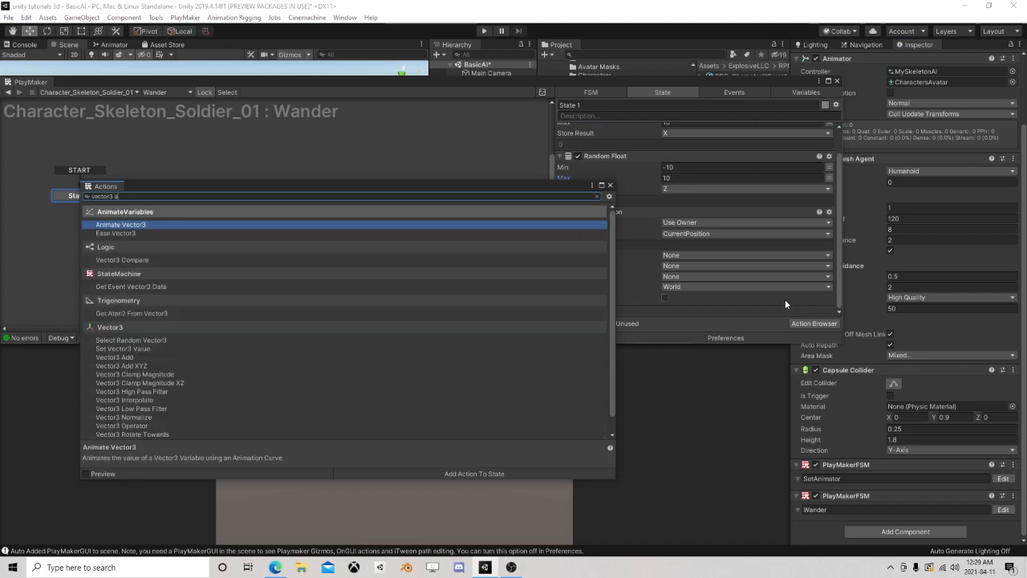
pyautogui.write('dd')
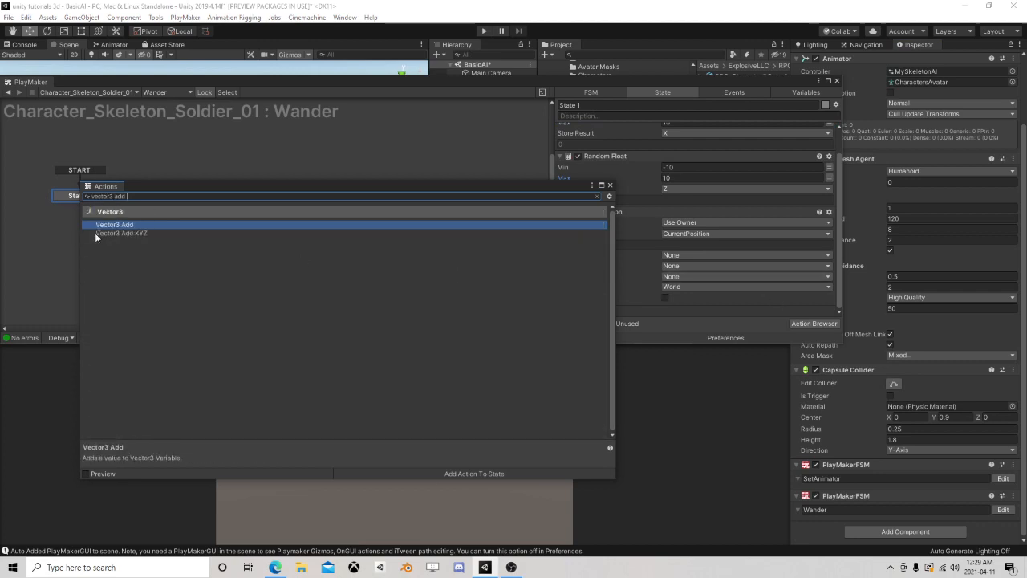
pyautogui.doubleClick(140, 235)
pyautogui.click(610, 185)
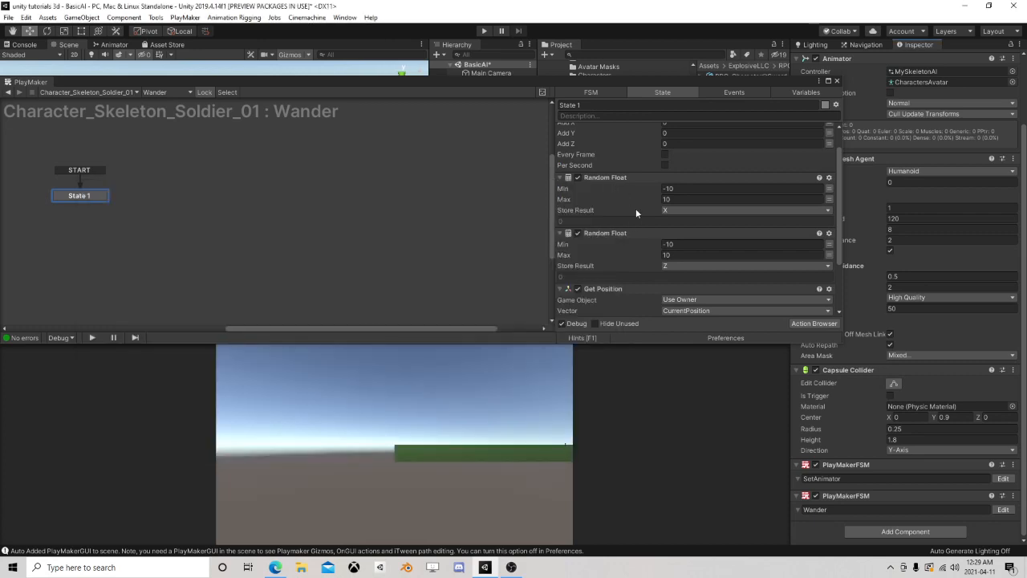
pyautogui.rightClick(616, 131)
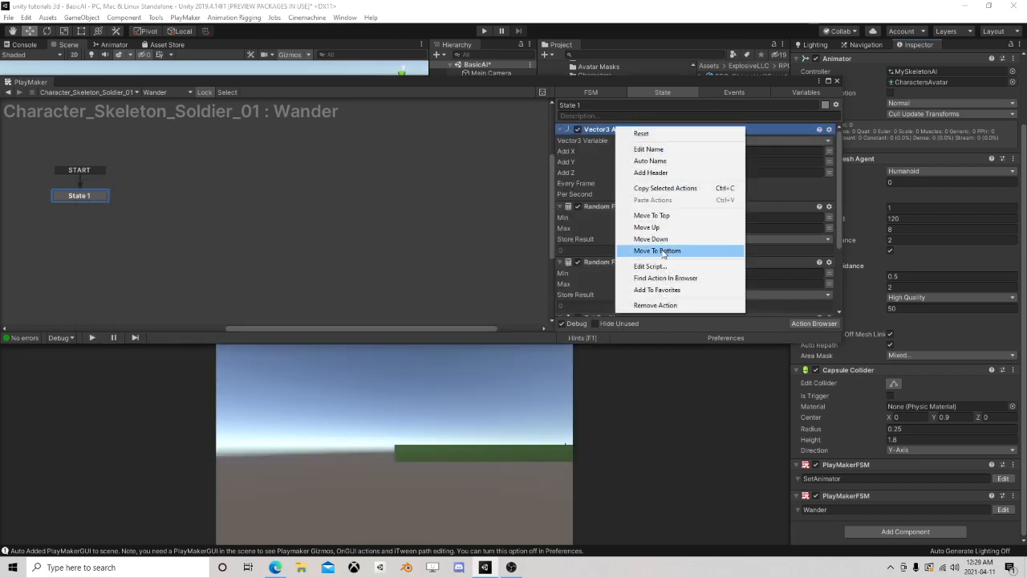
pyautogui.click(634, 250)
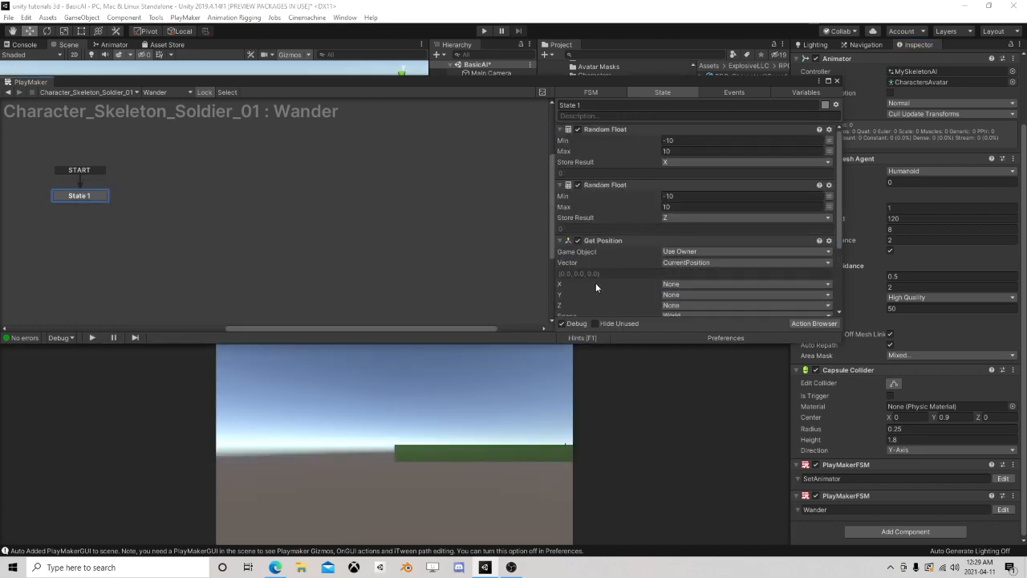
# Set the Vector3 Variable of Vector3 Add XYZ to CurrentPosition
pyautogui.scroll(-3, 616, 252)
pyautogui.scroll(3, 634, 236)
pyautogui.scroll(-3, 624, 243)
pyautogui.scroll(3, 634, 224)
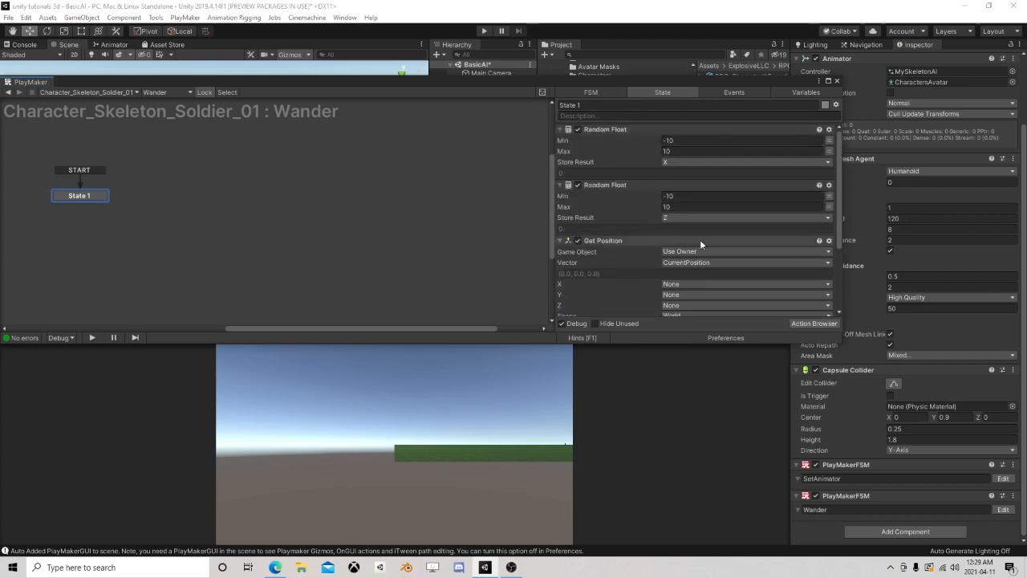
pyautogui.scroll(-3, 705, 242)
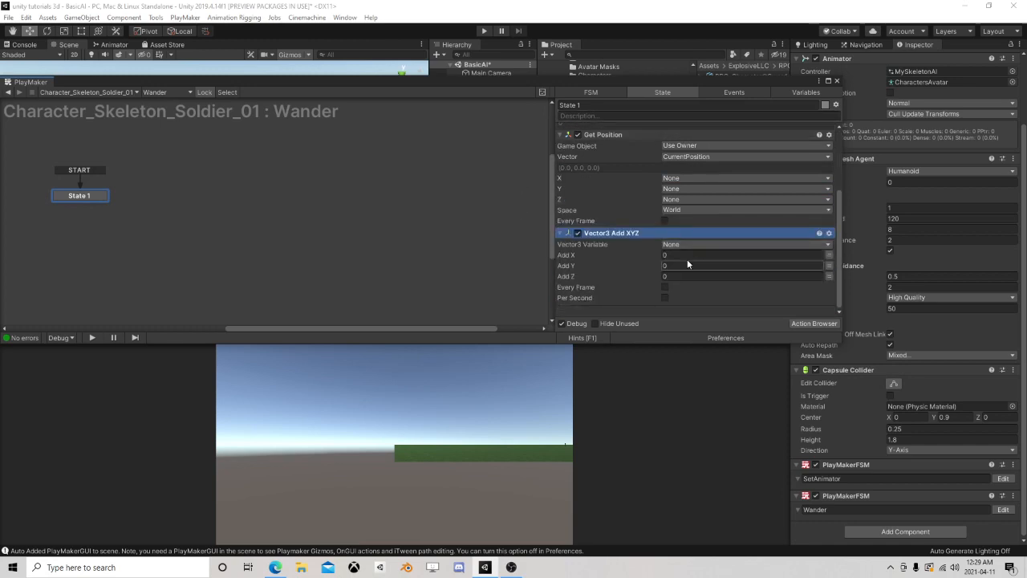
pyautogui.click(686, 243)
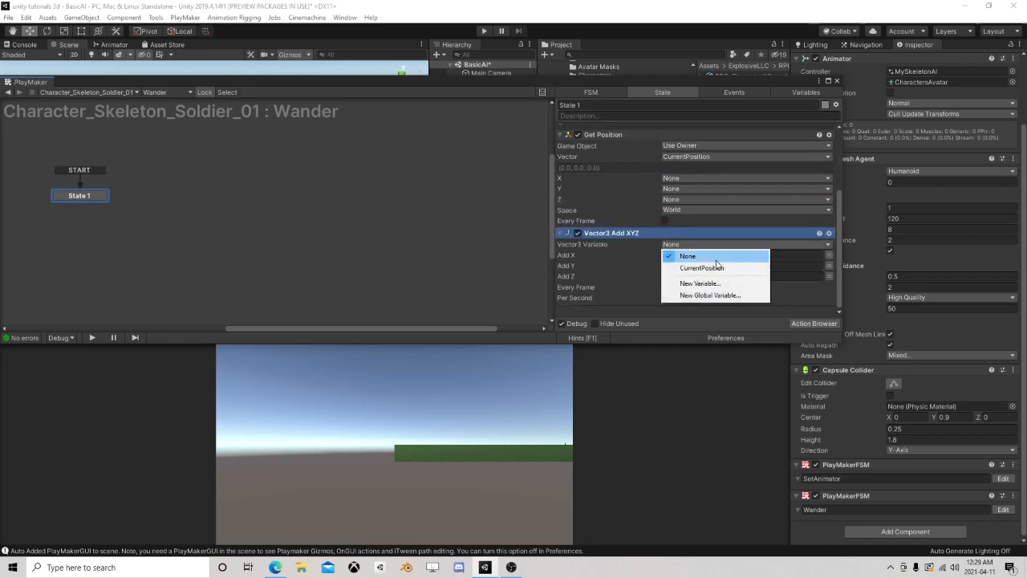
pyautogui.click(702, 267)
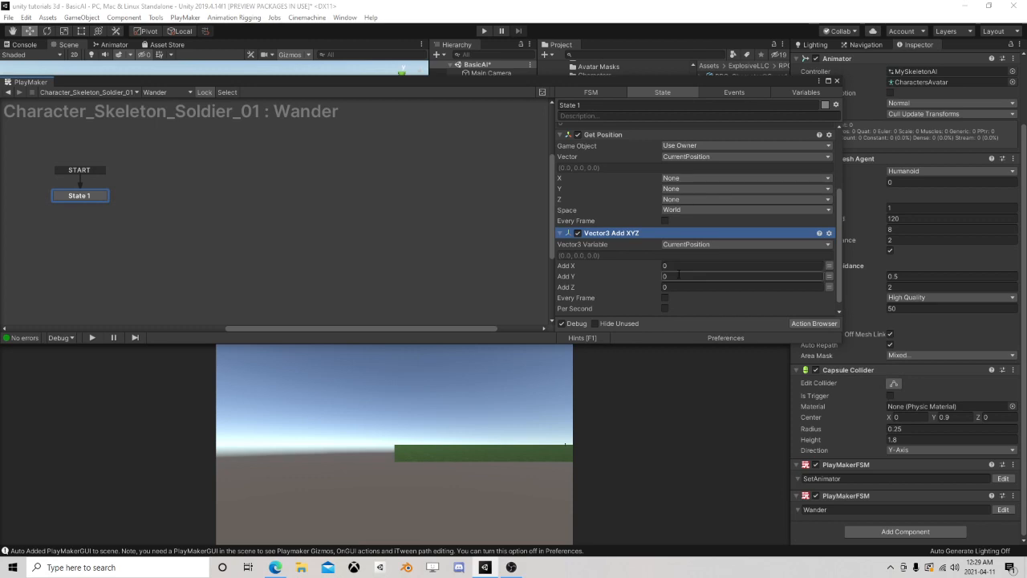
# Switch Add X and Add Z of Vector3 Add XYZ to variables and assign X and Z to them
pyautogui.click(829, 265)
pyautogui.click(739, 263)
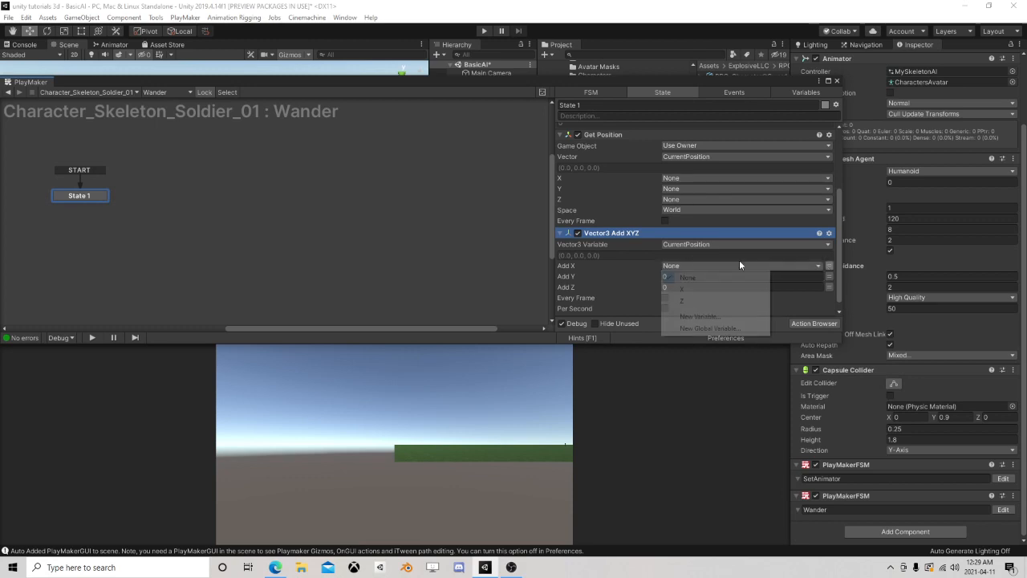
pyautogui.click(686, 289)
pyautogui.scroll(-1, 762, 274)
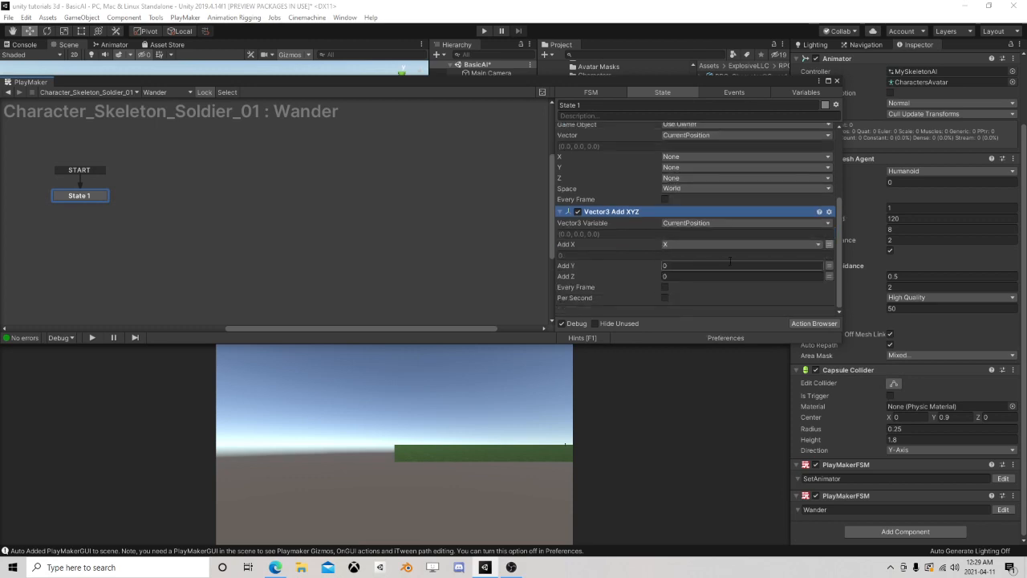
pyautogui.click(829, 276)
pyautogui.click(792, 275)
pyautogui.click(690, 310)
pyautogui.scroll(6, 660, 264)
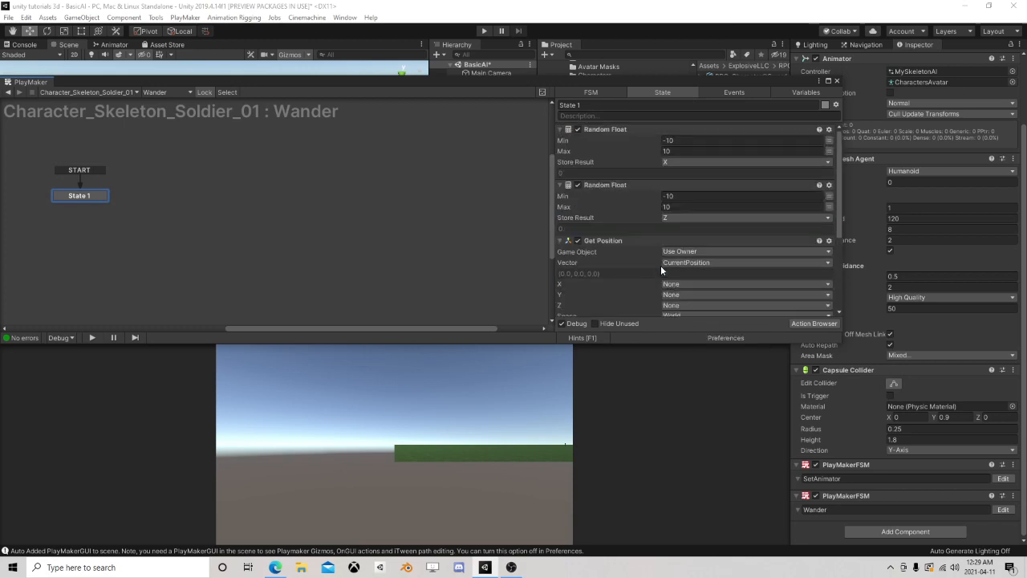
pyautogui.scroll(-6, 645, 232)
pyautogui.scroll(1, 649, 247)
pyautogui.scroll(5, 650, 248)
pyautogui.scroll(-7, 692, 220)
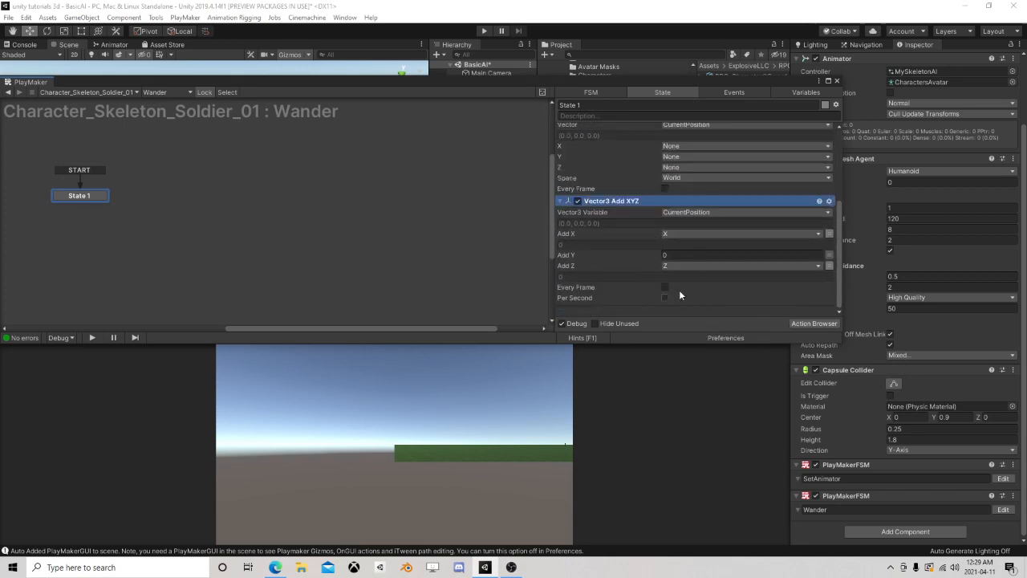
# Add a Nav Mesh Sample Position action to State 1 and place it last in the action list
pyautogui.click(813, 323)
pyautogui.write('na')
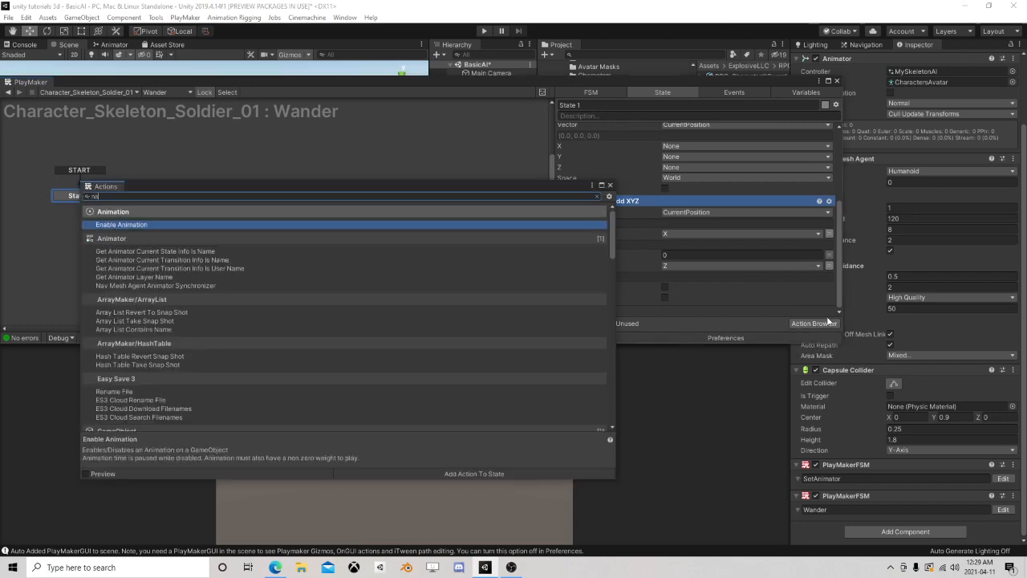
pyautogui.write('vmesh sa')
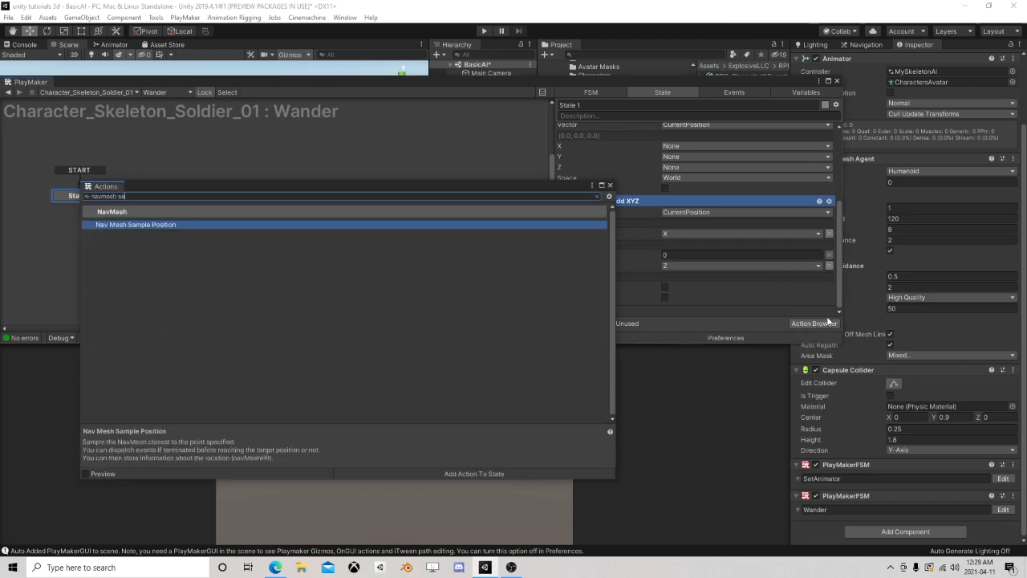
pyautogui.doubleClick(204, 225)
pyautogui.click(610, 186)
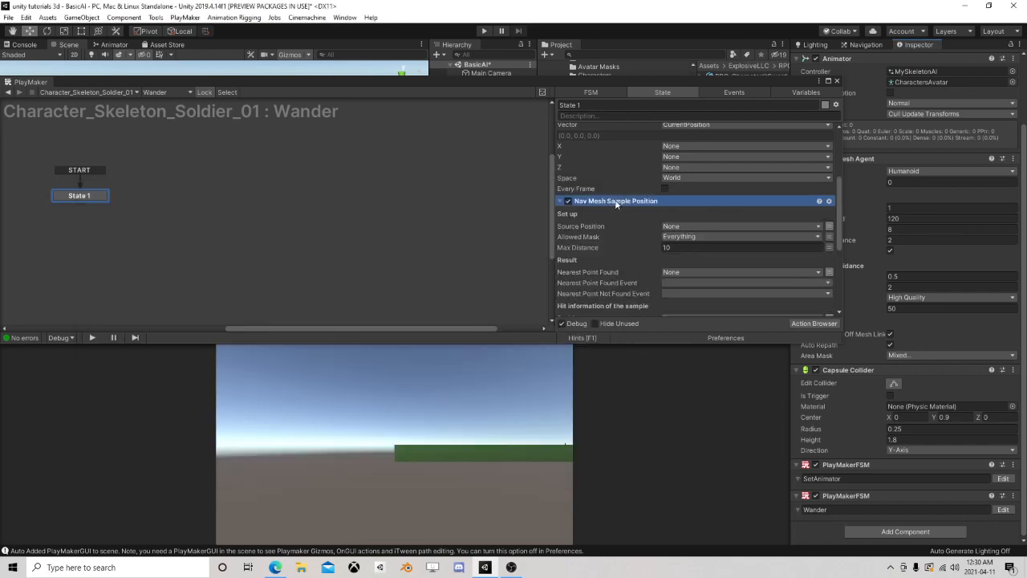
pyautogui.rightClick(616, 204)
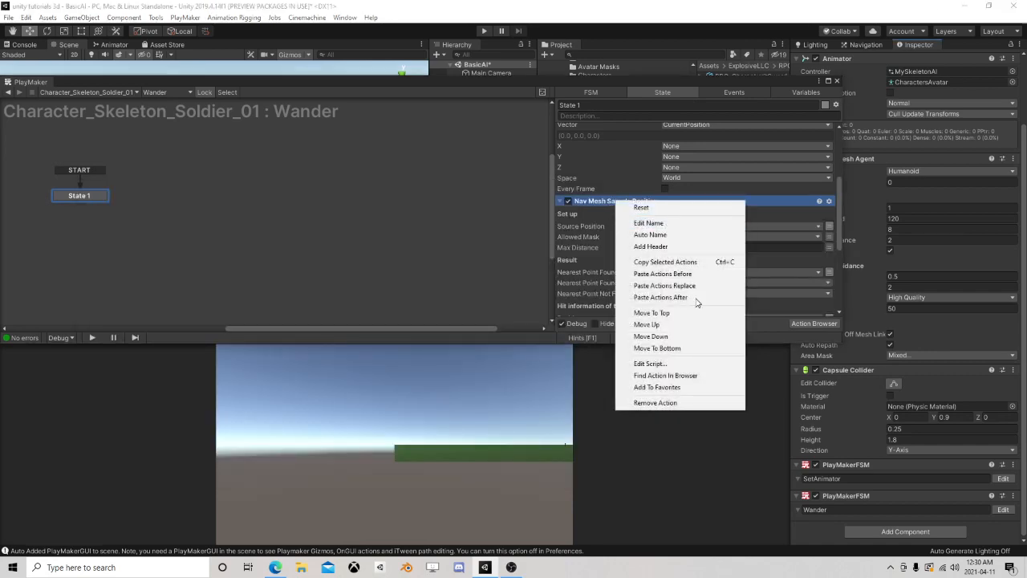
pyautogui.click(656, 348)
# Examine the baked navigation mesh around the skeleton in the scene, then return to its component settings
pyautogui.moveTo(661, 86); pyautogui.dragTo(723, 298)
pyautogui.moveTo(293, 172); pyautogui.dragTo(295, 215, button='right')
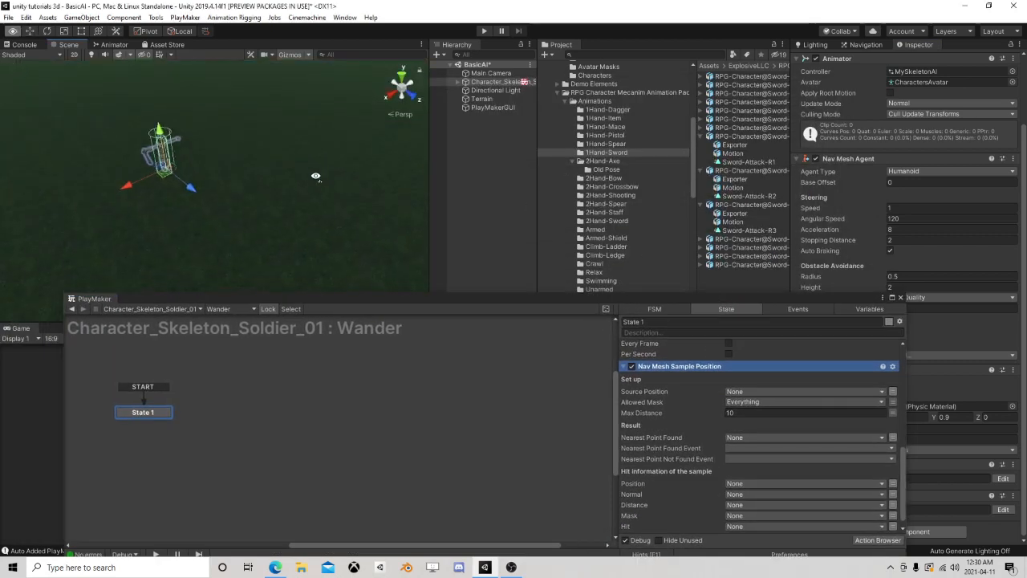
pyautogui.scroll(-3, 293, 154)
pyautogui.moveTo(276, 179); pyautogui.dragTo(295, 226, button='middle')
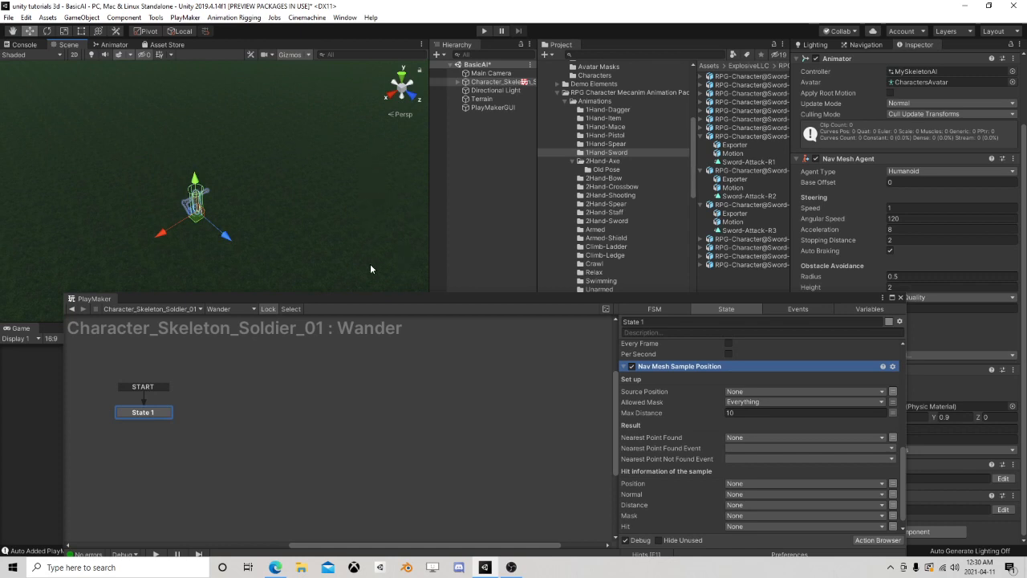
pyautogui.click(865, 44)
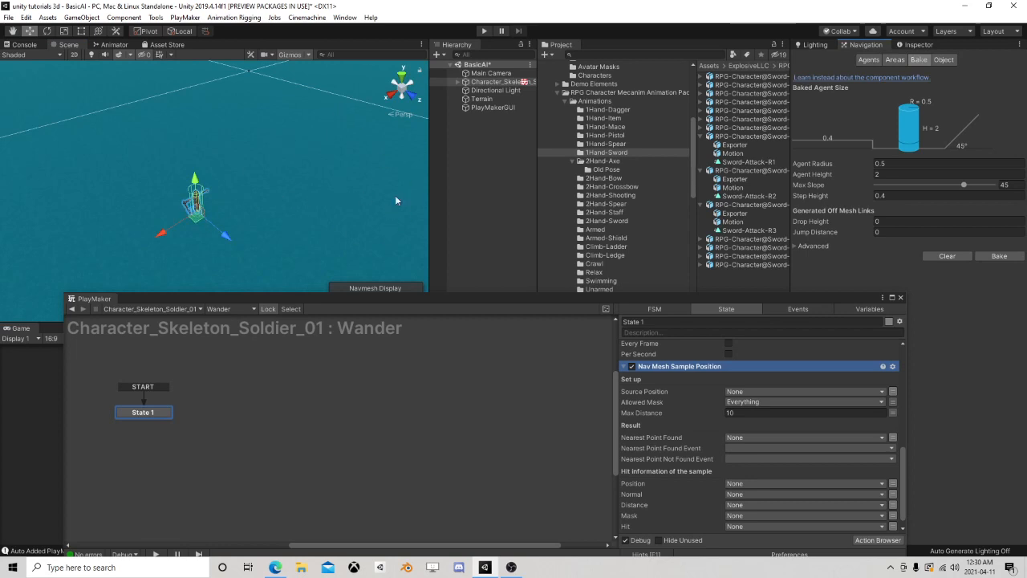
pyautogui.click(918, 45)
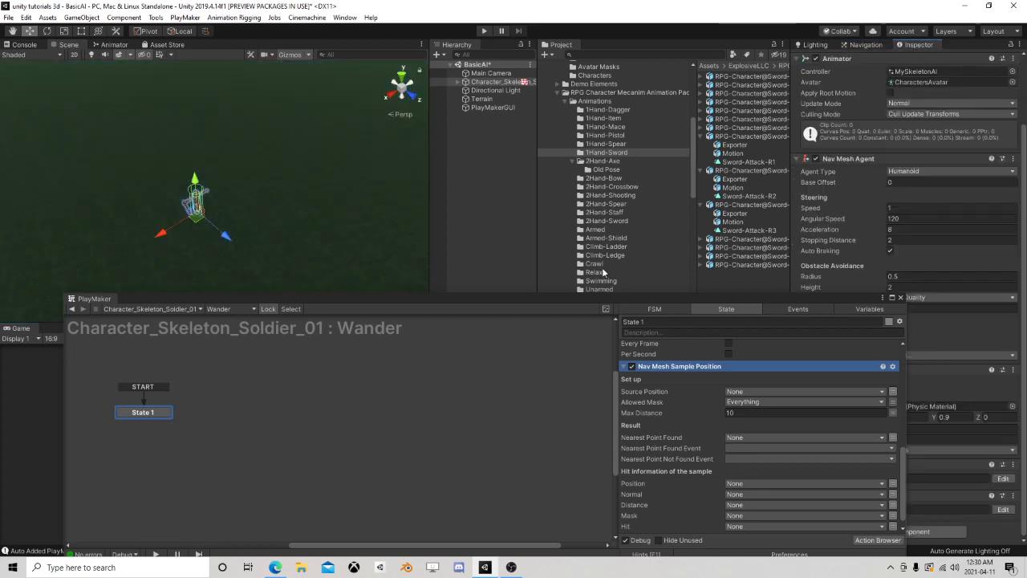
pyautogui.moveTo(557, 298); pyautogui.dragTo(477, 253)
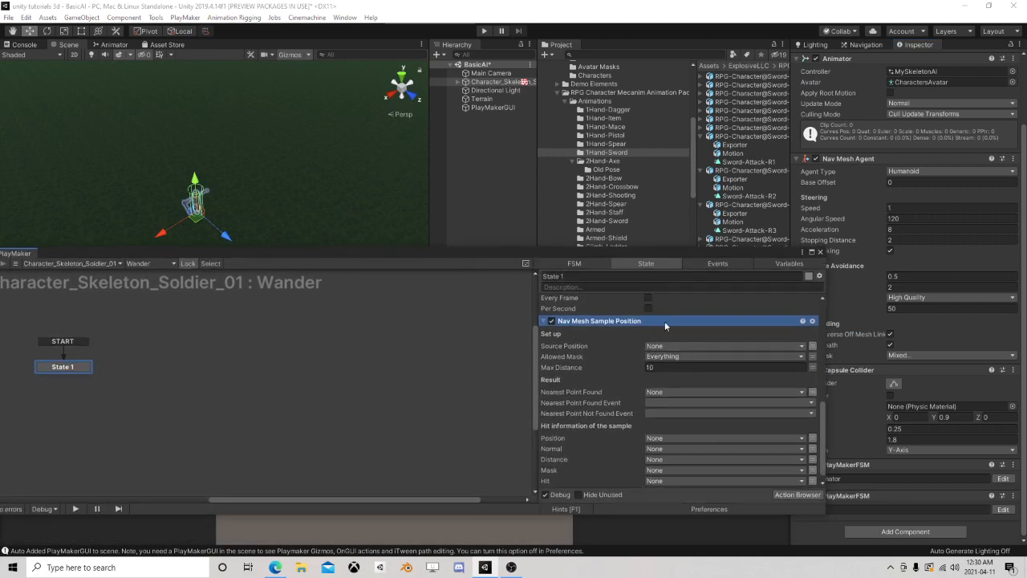
# Set the Source Position of Nav Mesh Sample Position to CurrentPosition
pyautogui.scroll(4, 625, 353)
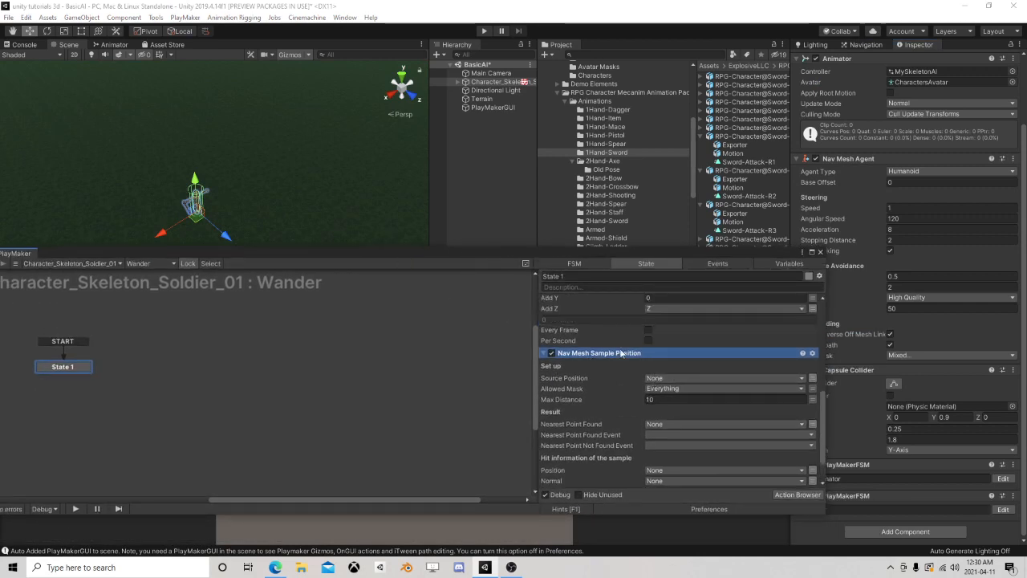
pyautogui.scroll(-1, 626, 353)
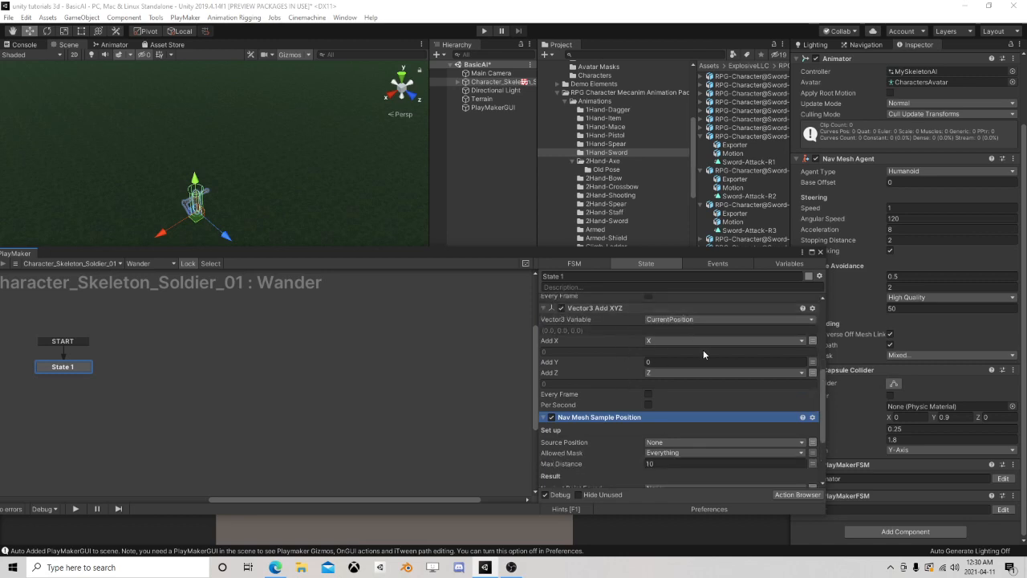
pyautogui.click(664, 442)
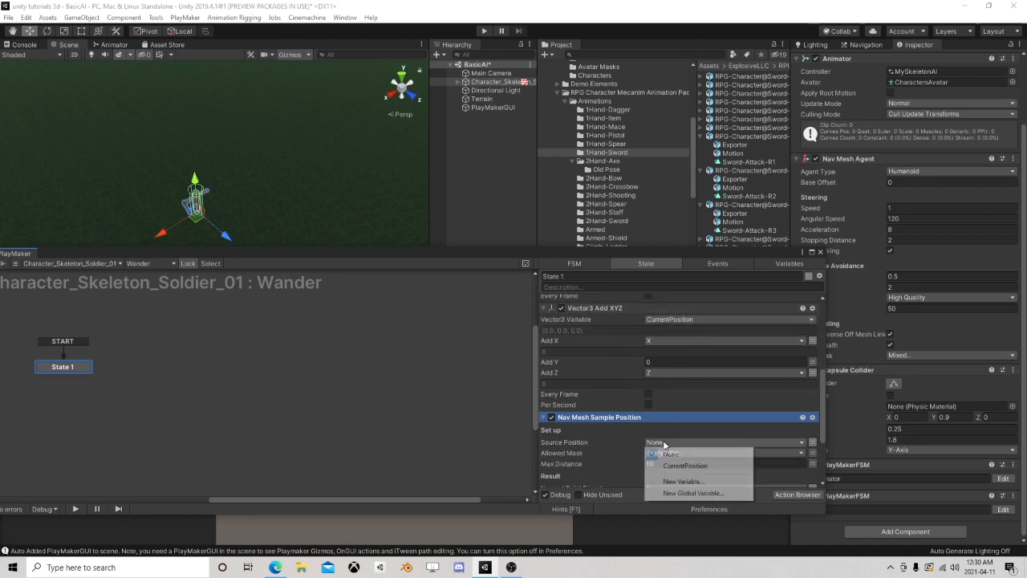
pyautogui.click(686, 466)
# Store the sampled hit Position of Nav Mesh Sample Position in a new variable named Returned Value
pyautogui.scroll(-4, 633, 377)
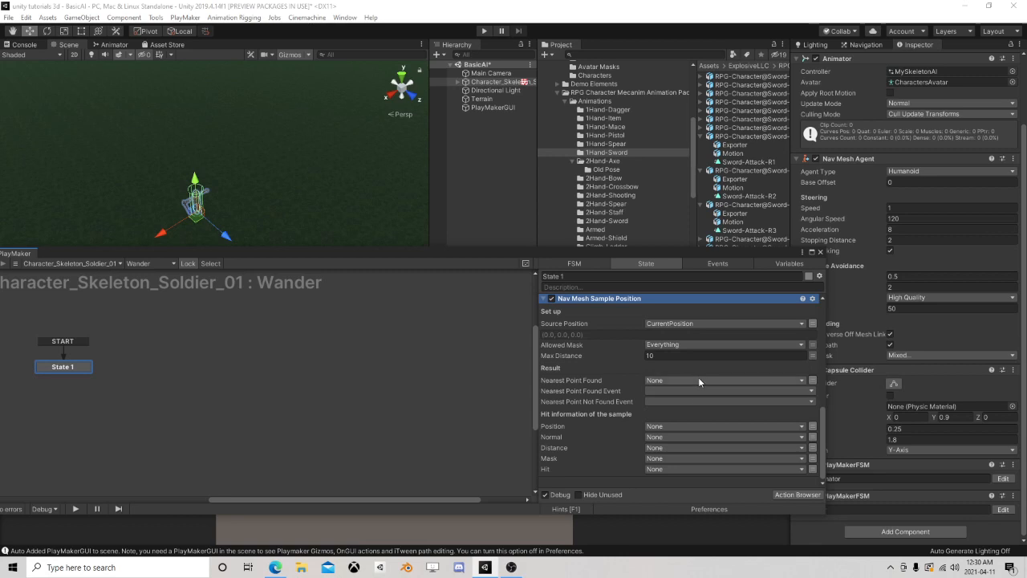
pyautogui.click(654, 436)
pyautogui.click(682, 466)
pyautogui.write('R')
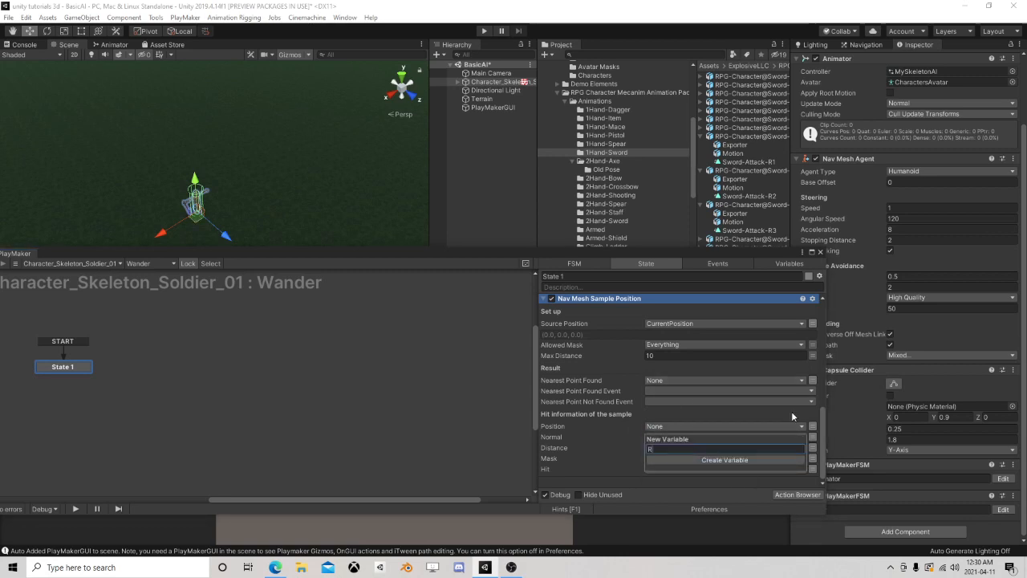
pyautogui.write('eturned Value')
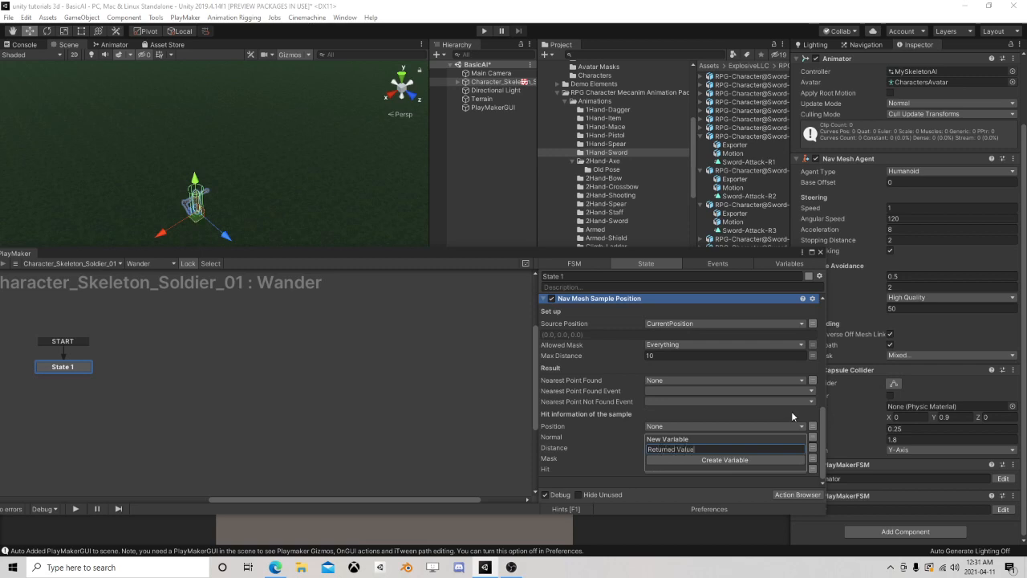
pyautogui.press('Return')
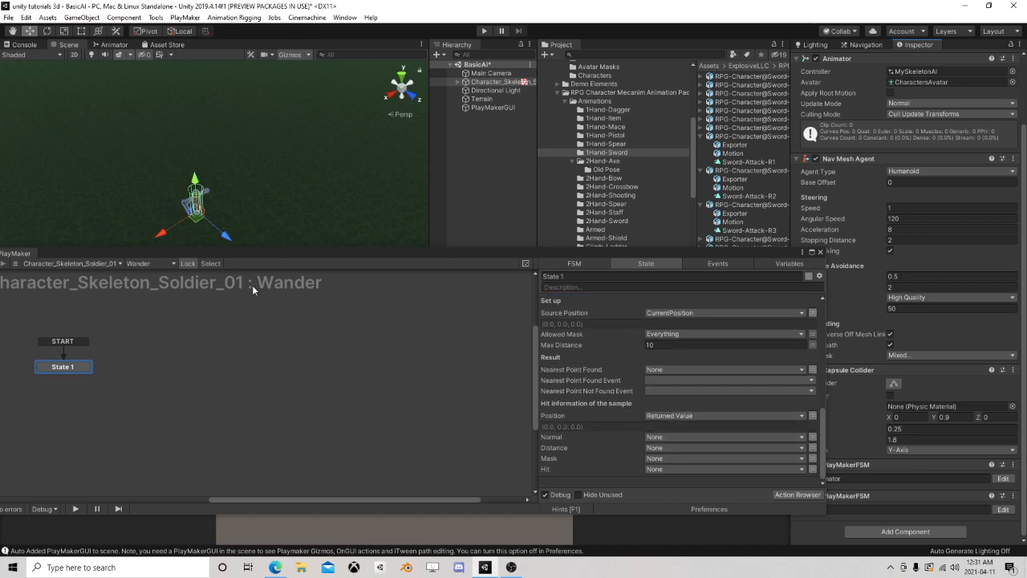
# Add a FINISHED transition to State 1 and link it to a new State 2
pyautogui.moveTo(256, 259); pyautogui.dragTo(362, 197)
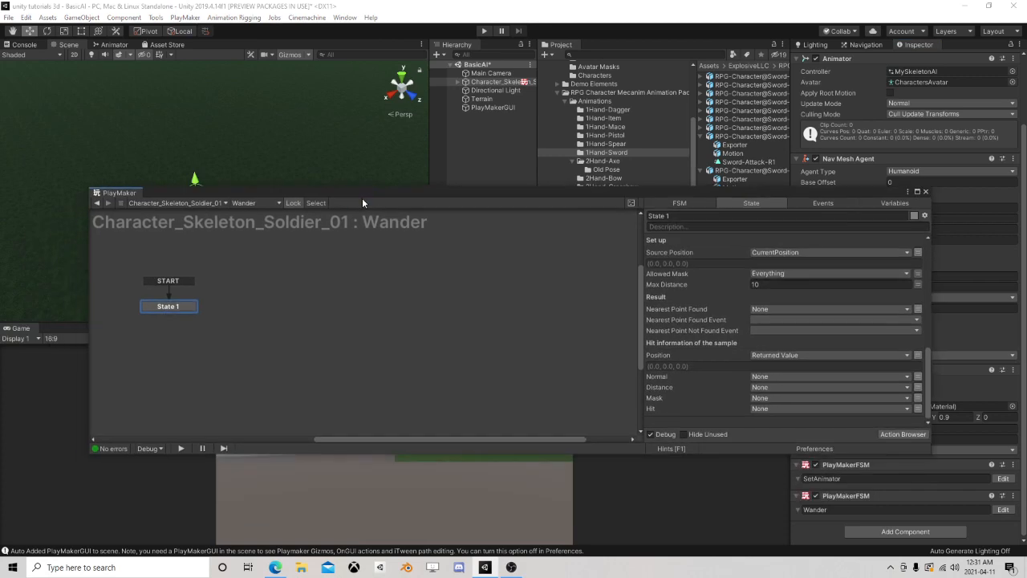
pyautogui.rightClick(173, 306)
pyautogui.moveTo(211, 313)
pyautogui.click(324, 312)
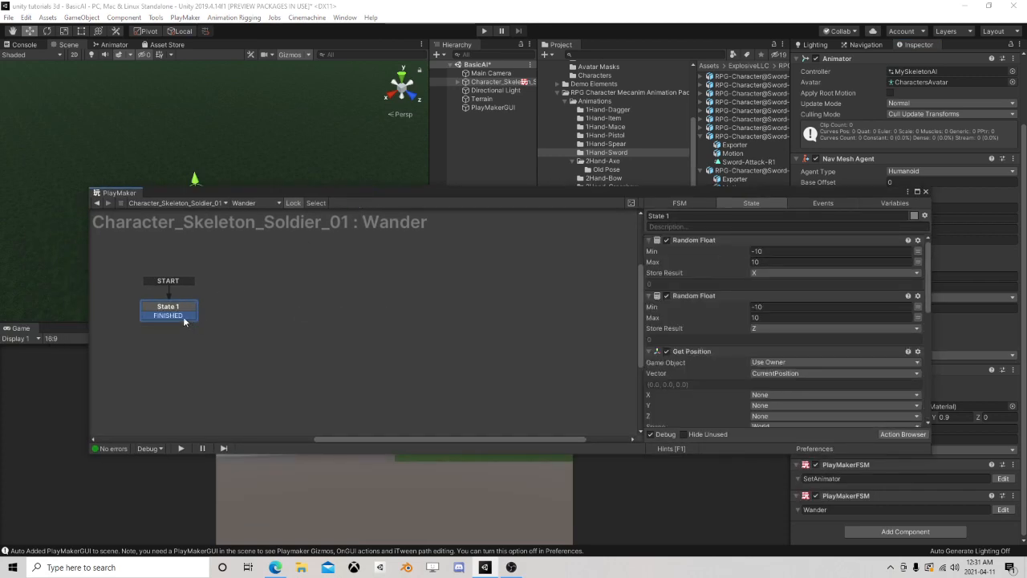
pyautogui.moveTo(183, 315); pyautogui.dragTo(270, 321)
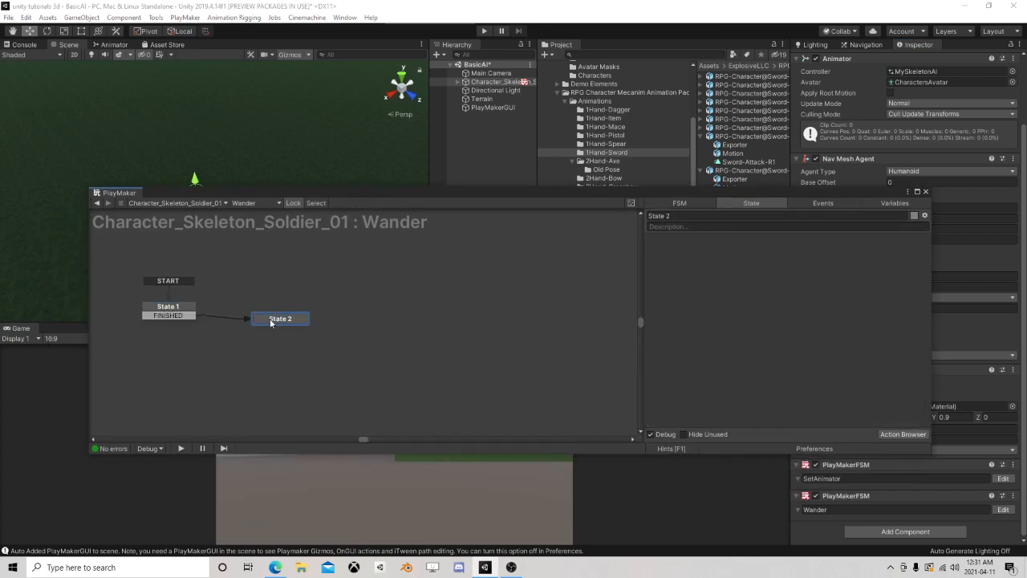
# Add the Set Agent Destination and Set Agent Destination As Game Object actions to State 2
pyautogui.click(903, 434)
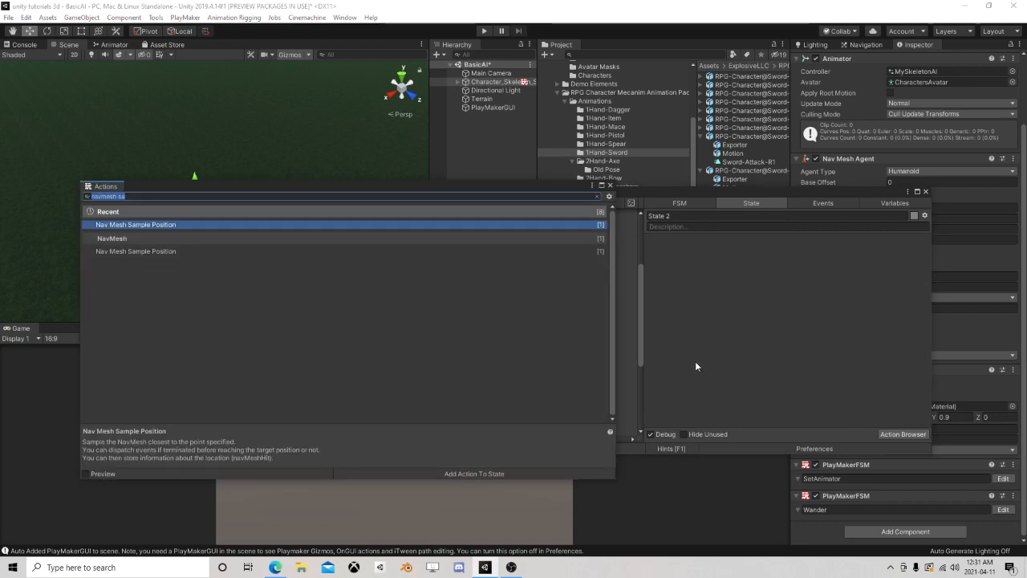
pyautogui.write('navm')
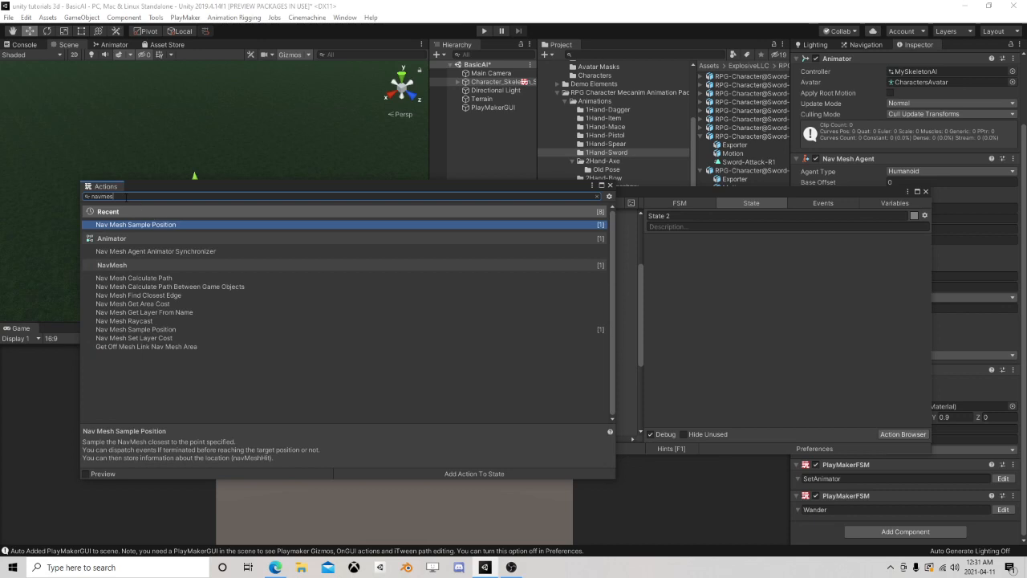
pyautogui.moveTo(121, 196); pyautogui.dragTo(40, 193)
pyautogui.write('nav')
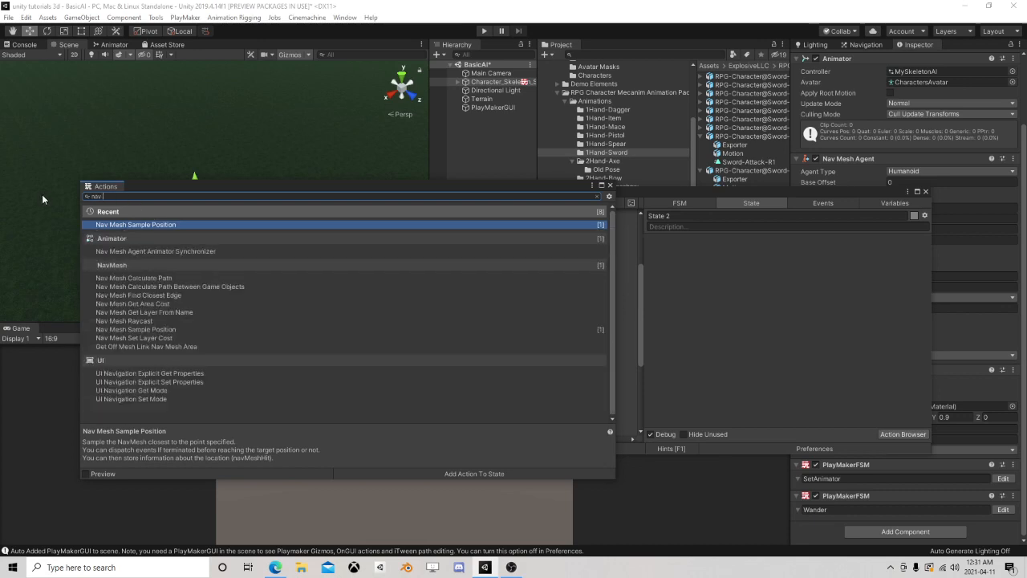
pyautogui.write(' age')
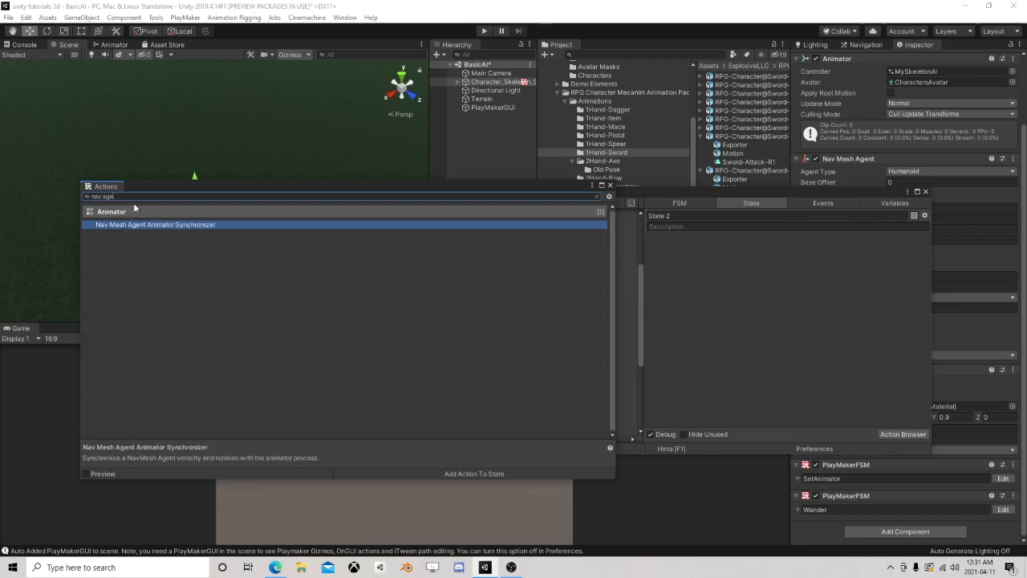
pyautogui.moveTo(133, 202); pyautogui.dragTo(48, 194)
pyautogui.write('set age')
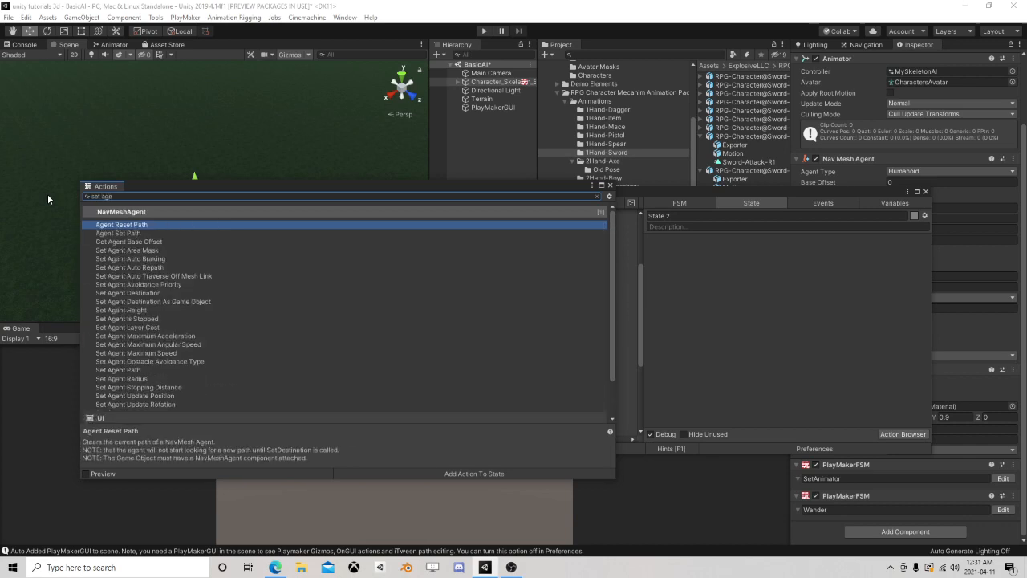
pyautogui.write('nt ')
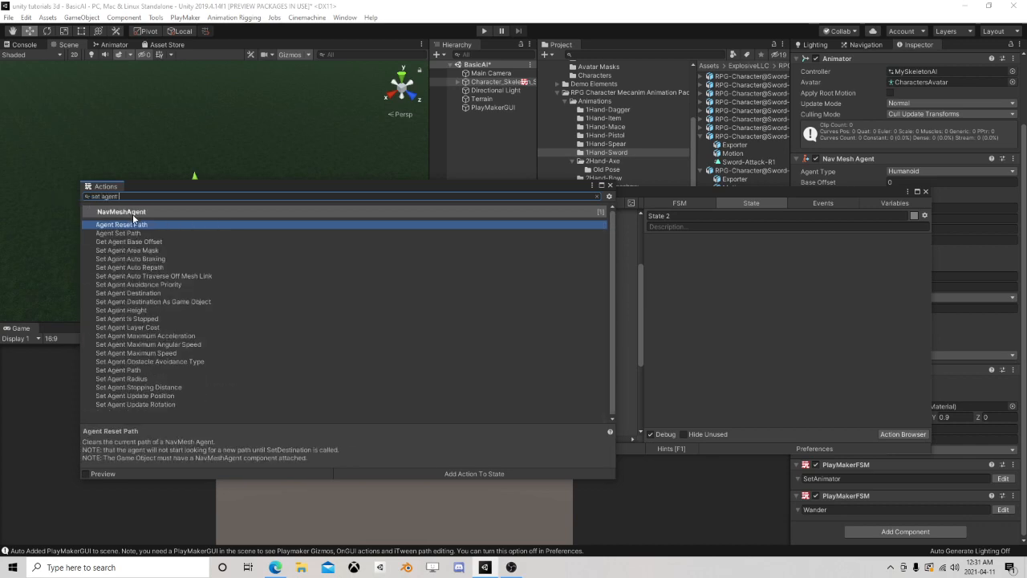
pyautogui.write('des')
pyautogui.doubleClick(201, 225)
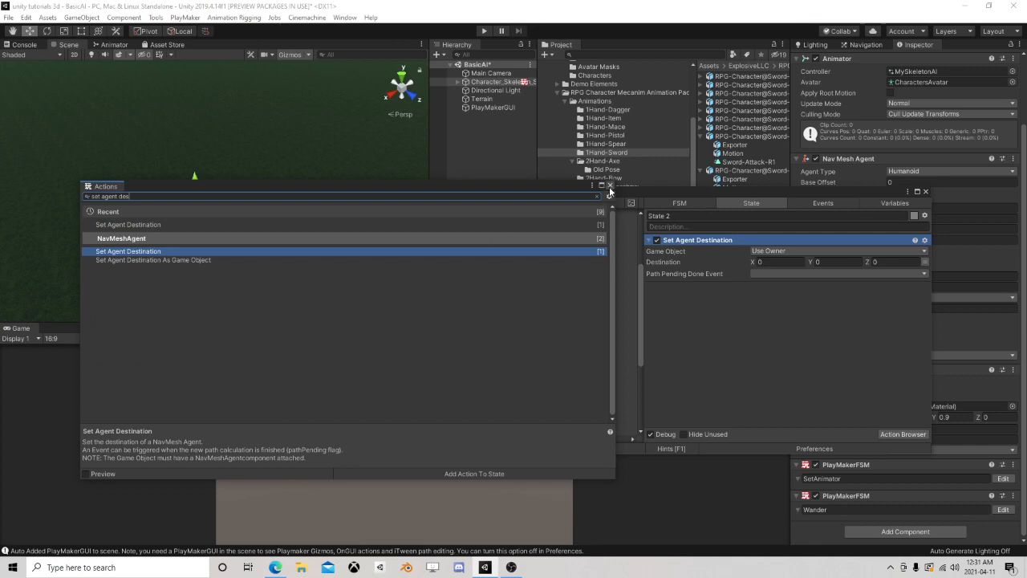
pyautogui.doubleClick(149, 260)
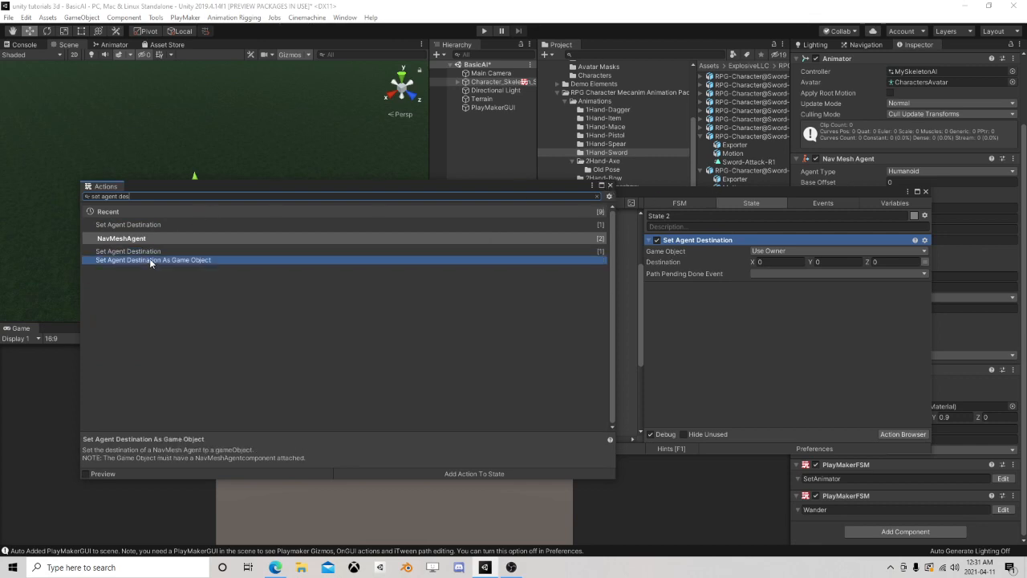
pyautogui.click(610, 186)
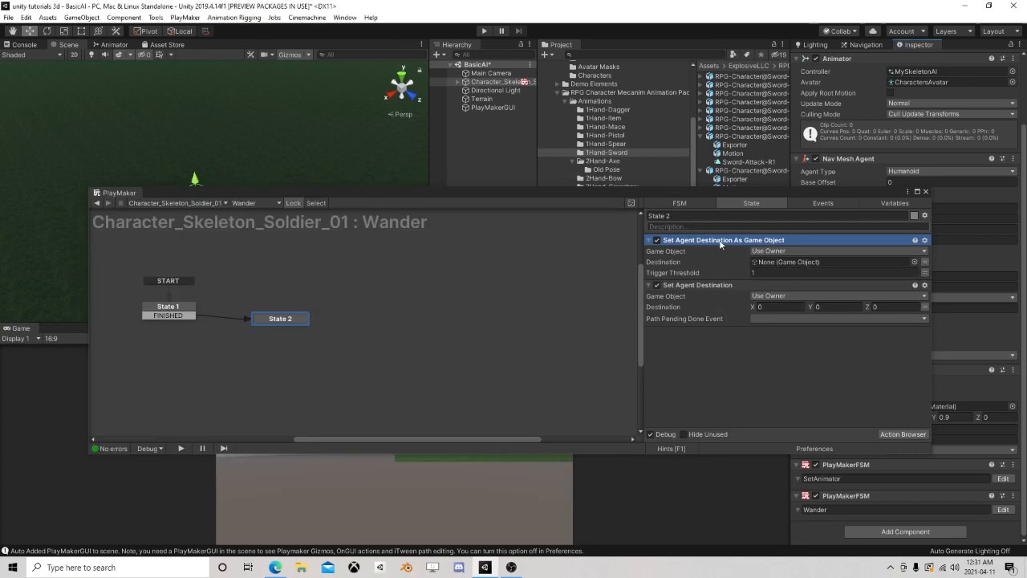
# Switch the Destination of Set Agent Destination to a variable and assign Returned Value to it
pyautogui.click(924, 306)
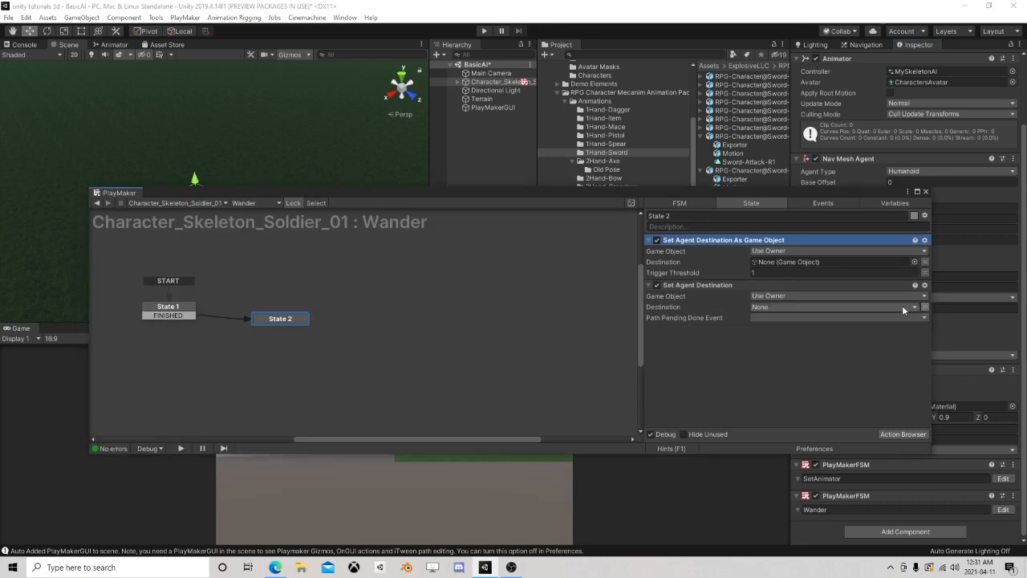
pyautogui.click(902, 306)
pyautogui.click(805, 343)
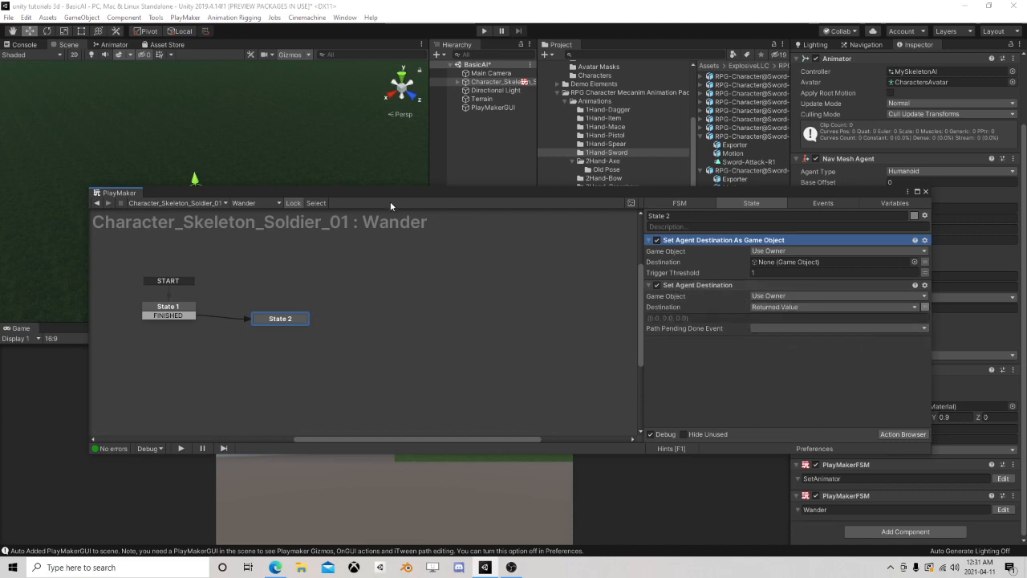
# Remove the Set Agent Destination As Game Object action from State 2
pyautogui.moveTo(389, 206); pyautogui.dragTo(346, 289)
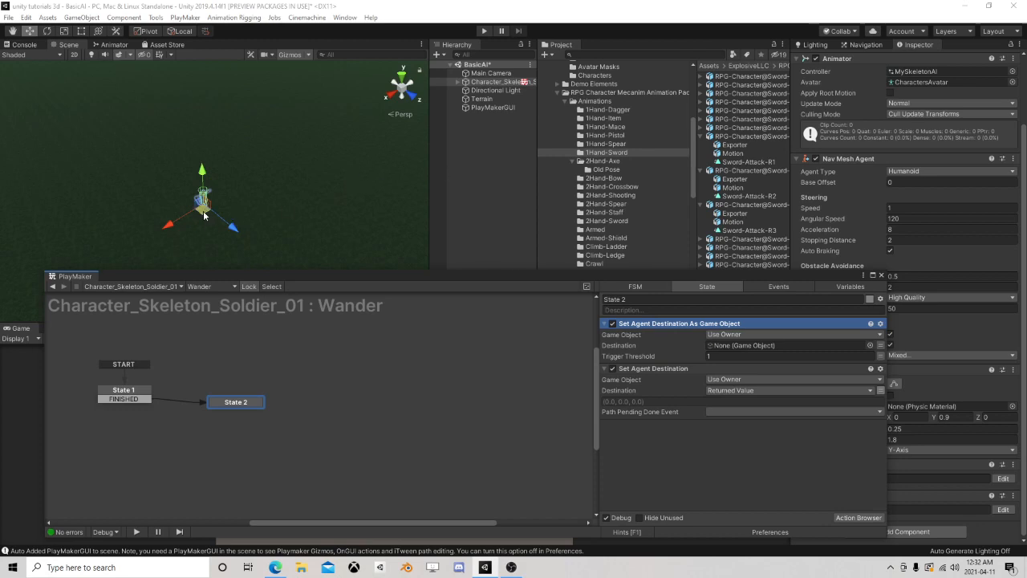
pyautogui.click(669, 369)
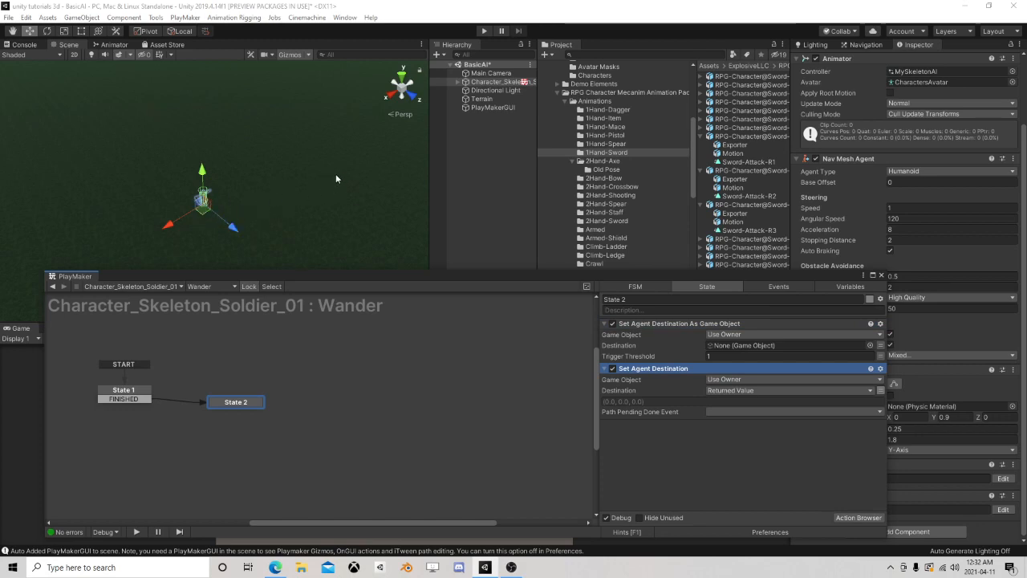
pyautogui.rightClick(663, 371)
pyautogui.click(675, 478)
pyautogui.rightClick(680, 329)
pyautogui.click(722, 526)
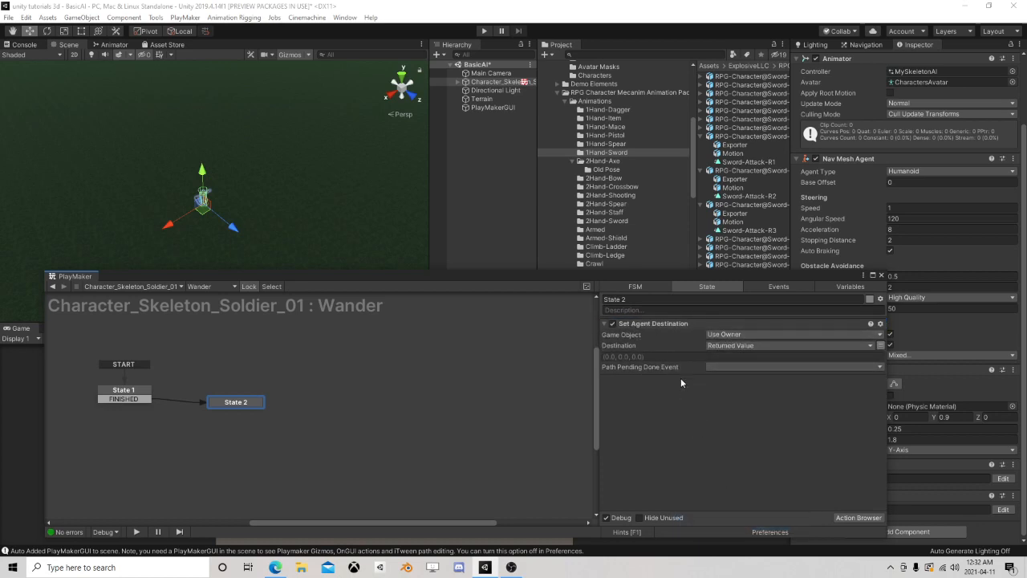
# Move State 2 slightly farther from State 1 in the graph and leave State 2 selected
pyautogui.moveTo(246, 404); pyautogui.dragTo(264, 397)
pyautogui.click(137, 393)
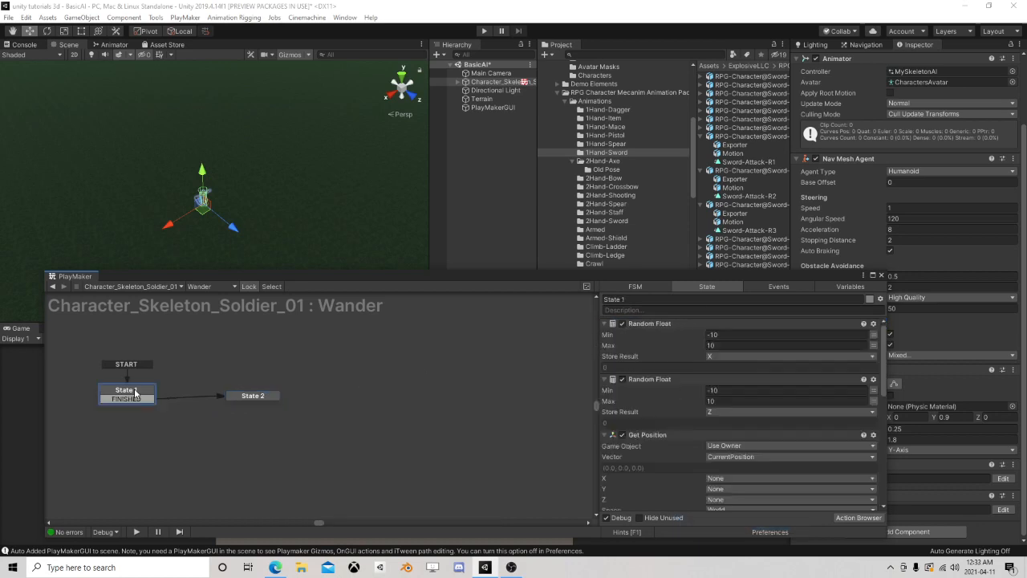
pyautogui.click(241, 395)
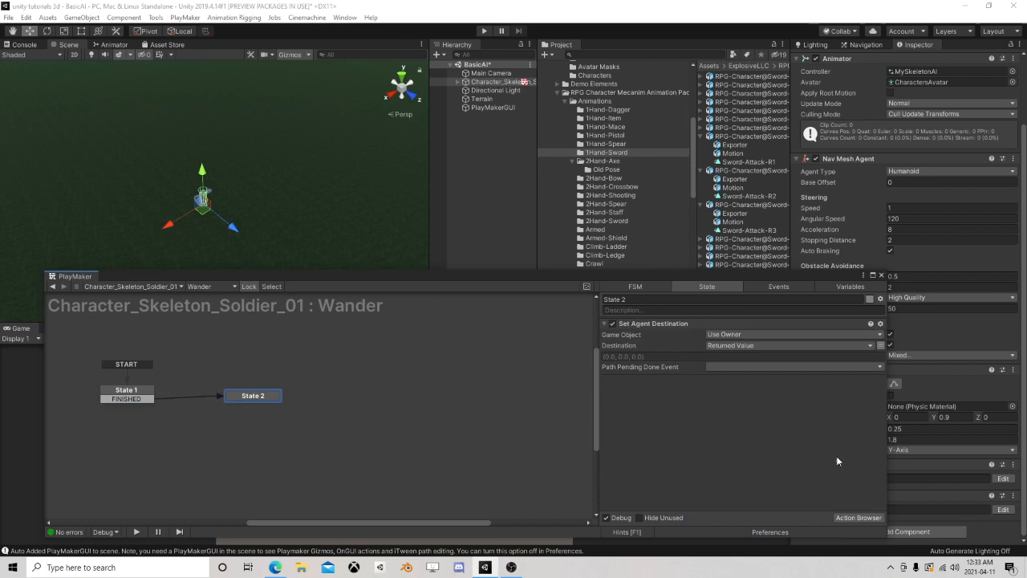
# Add a Get Position action to State 2 that stores its Vector in CurrentPosition every frame
pyautogui.click(857, 518)
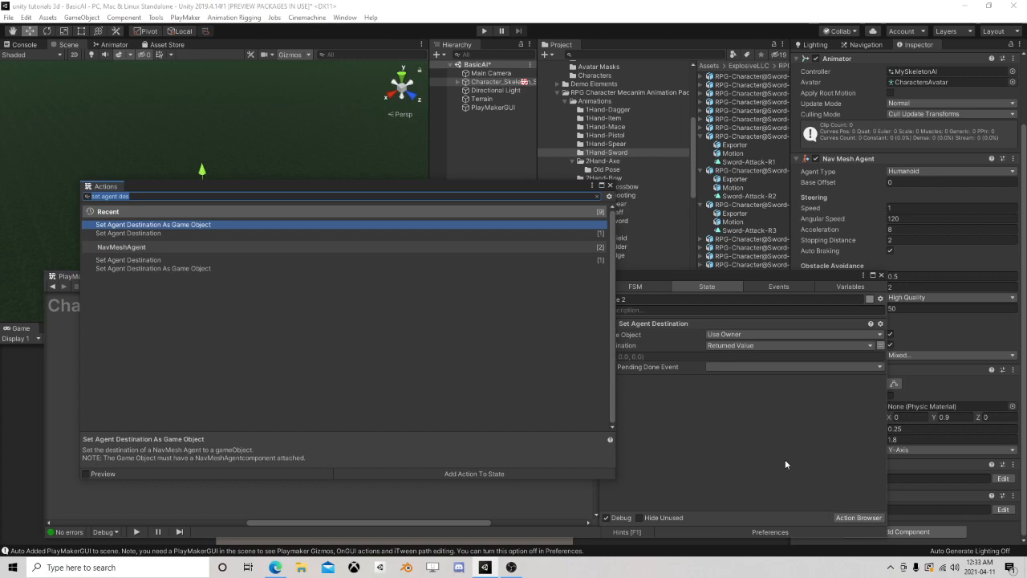
pyautogui.write('get pos')
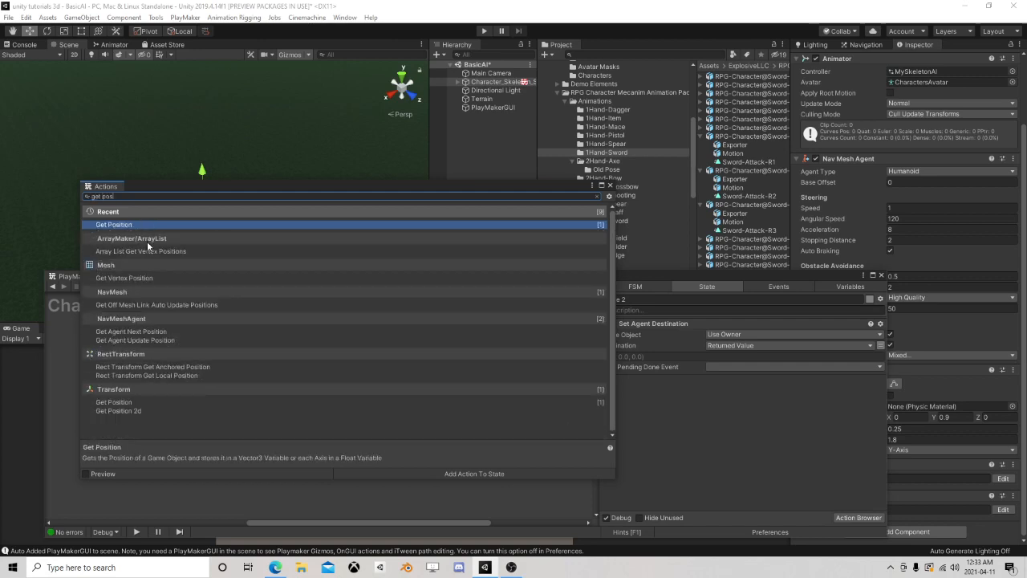
pyautogui.doubleClick(155, 227)
pyautogui.click(610, 186)
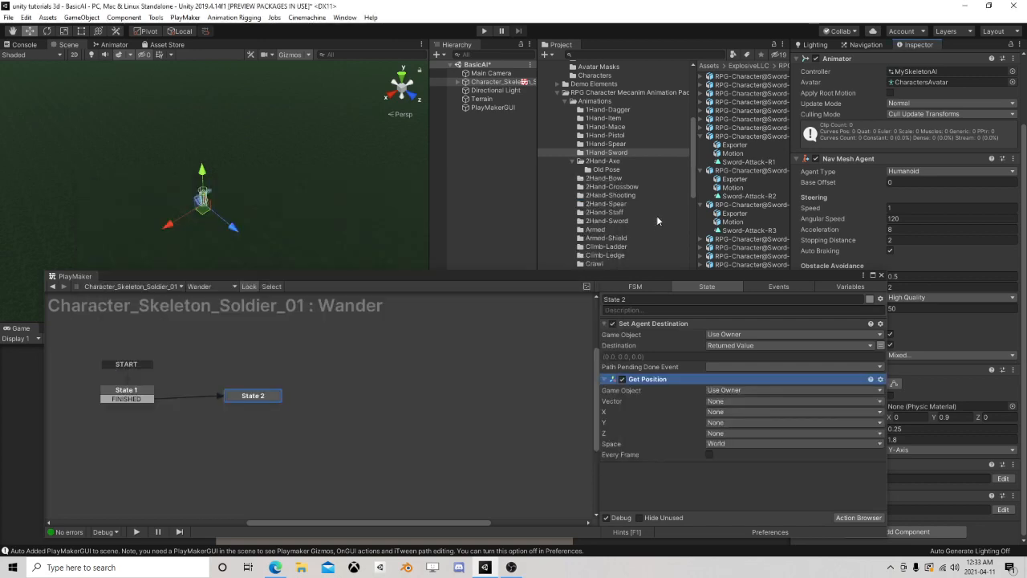
pyautogui.click(726, 400)
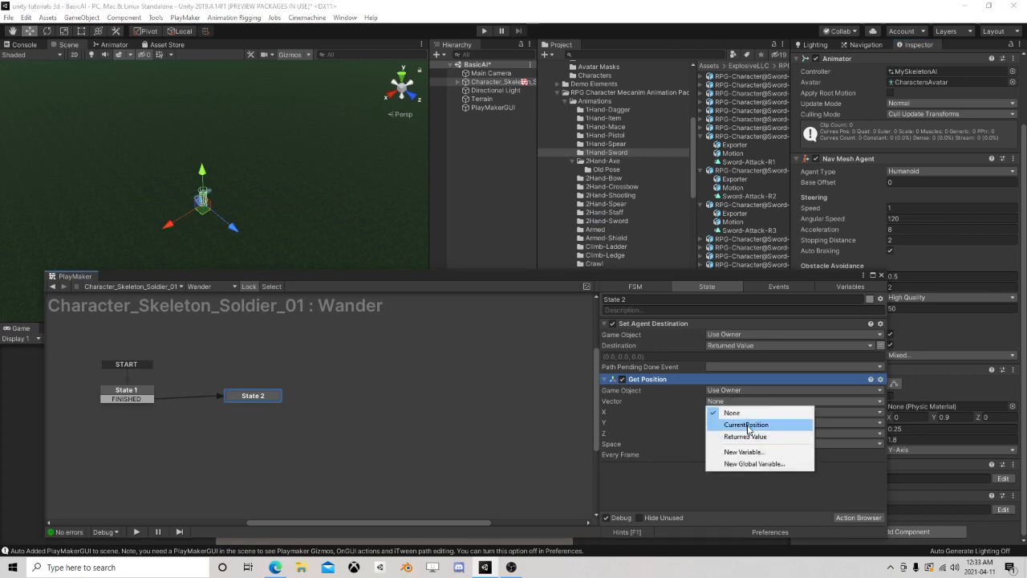
pyautogui.click(748, 426)
pyautogui.click(709, 464)
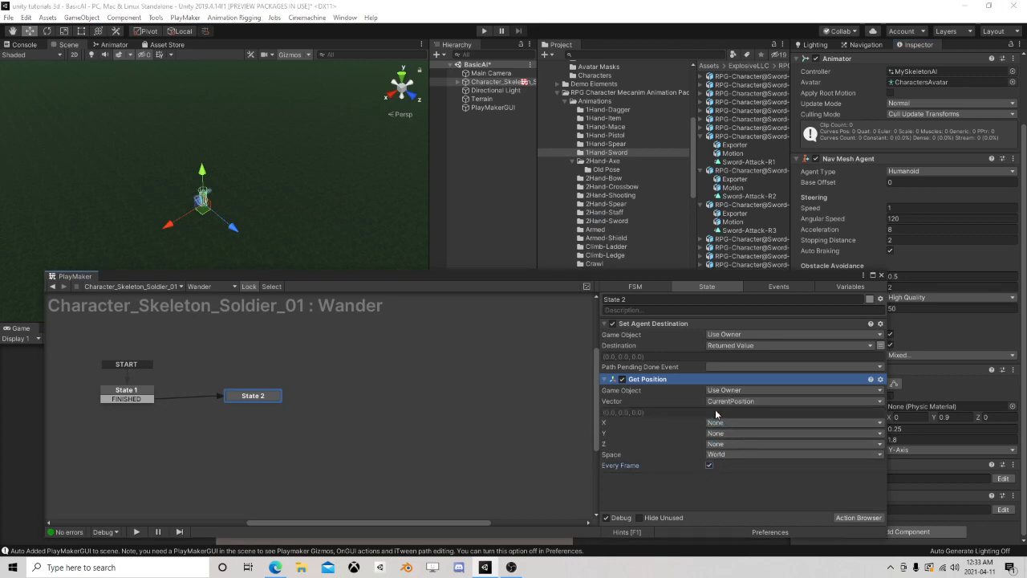
# Check State 1's Nav Mesh Sample Position settings, and add a Vector3 Operator action to State 2
pyautogui.click(125, 393)
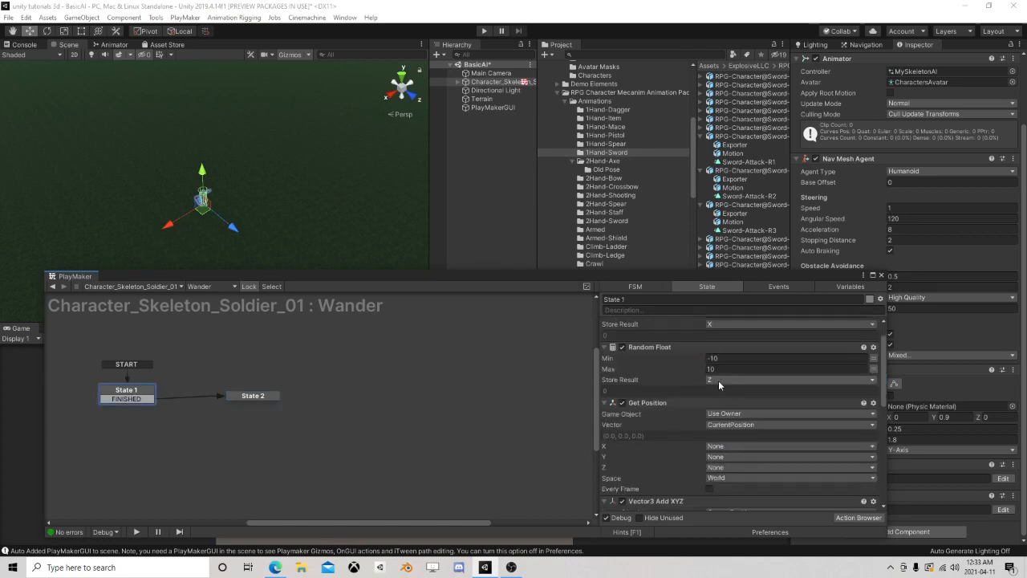
pyautogui.scroll(-5, 733, 410)
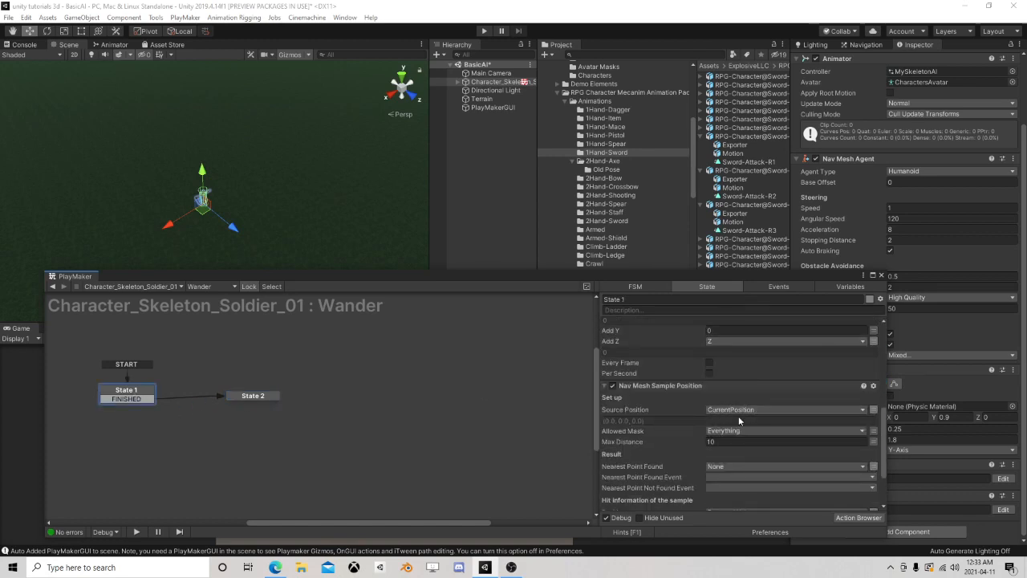
pyautogui.scroll(-3, 690, 411)
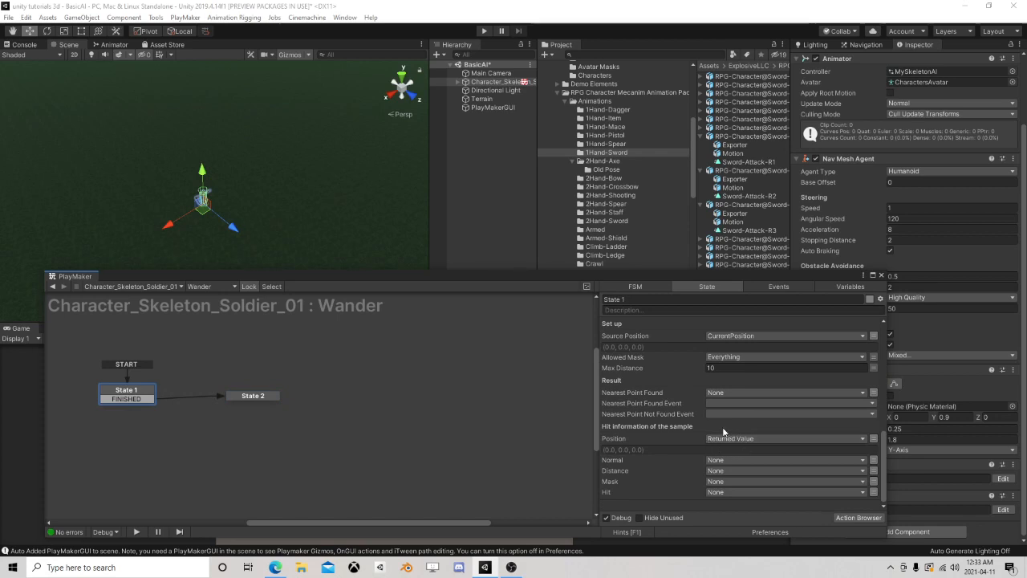
pyautogui.scroll(2, 738, 389)
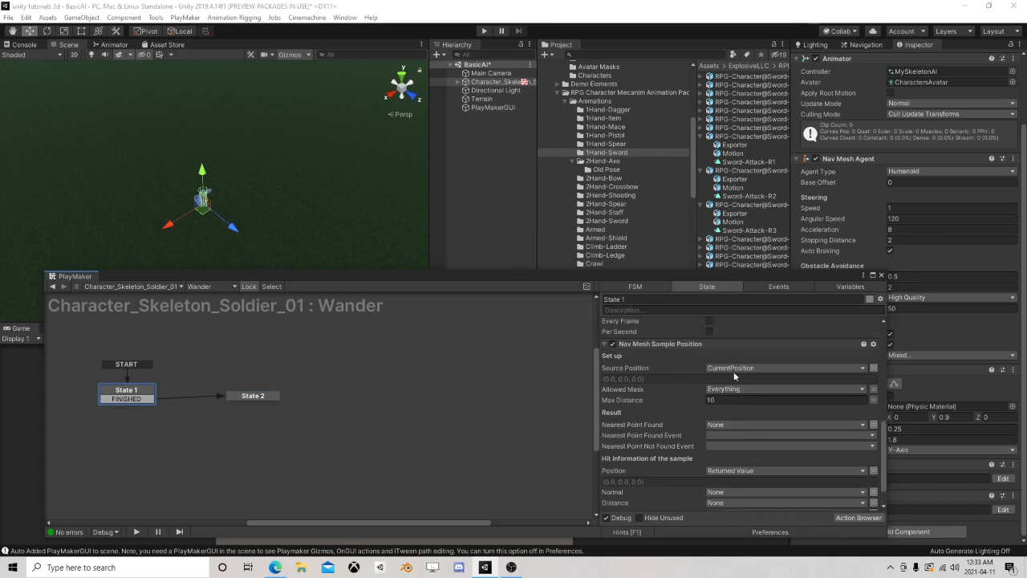
pyautogui.click(252, 396)
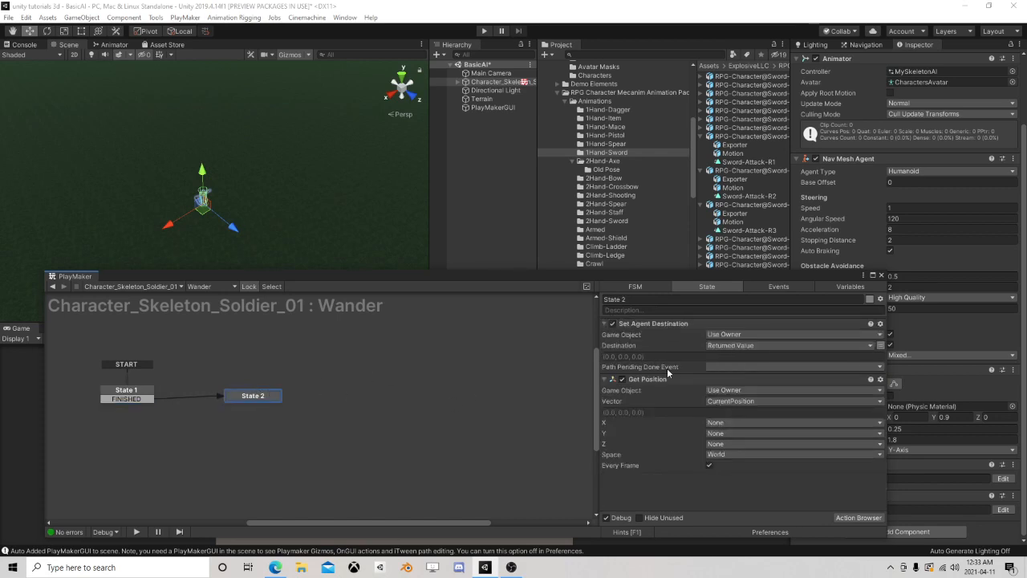
pyautogui.click(855, 518)
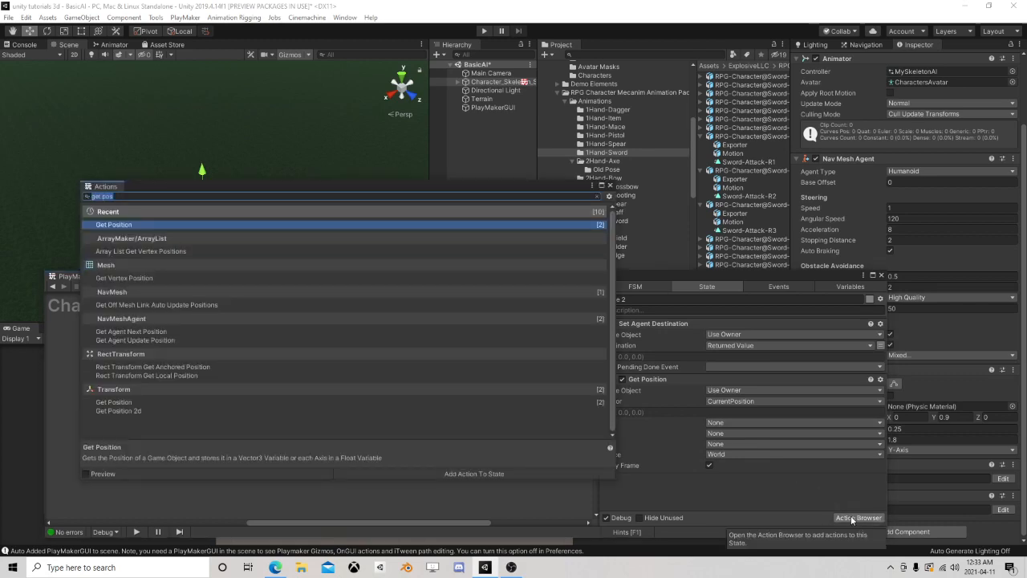
pyautogui.write('vector3 opera')
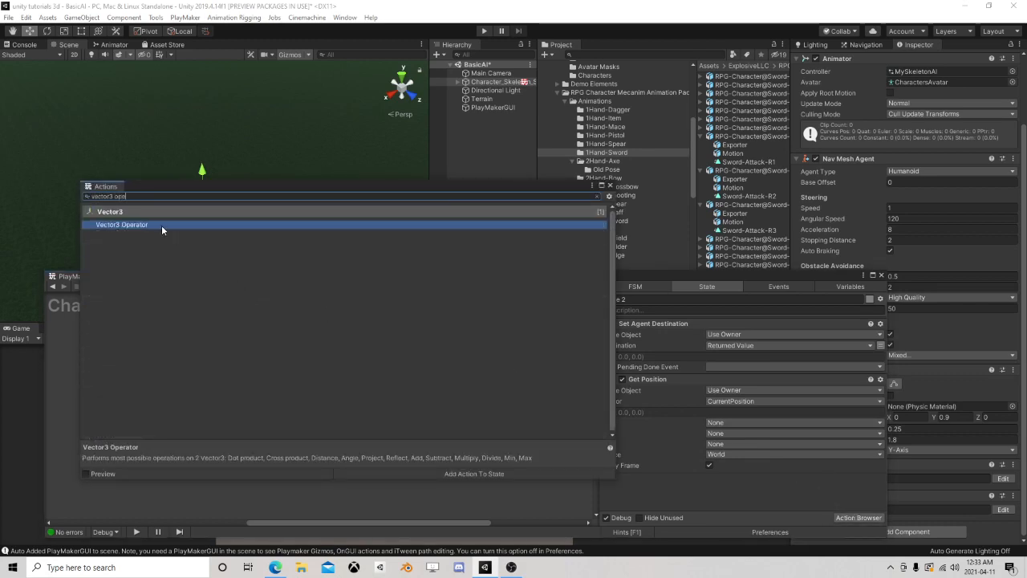
pyautogui.doubleClick(161, 225)
pyautogui.click(610, 186)
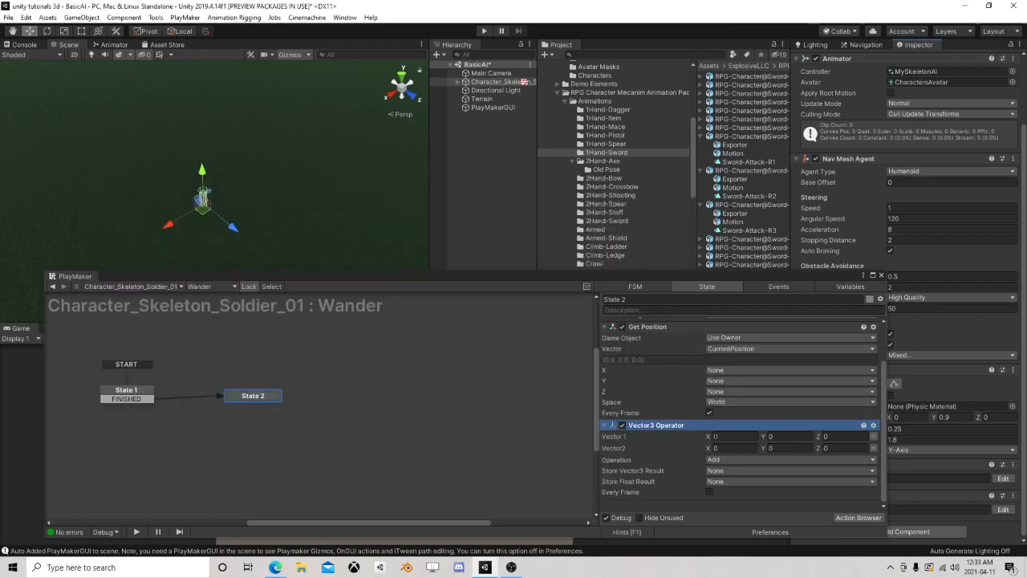
# Set the Vector3 Operator's Vector 1 to CurrentPosition, Vector2 to Returned Value, and Operation to Distance
pyautogui.click(874, 435)
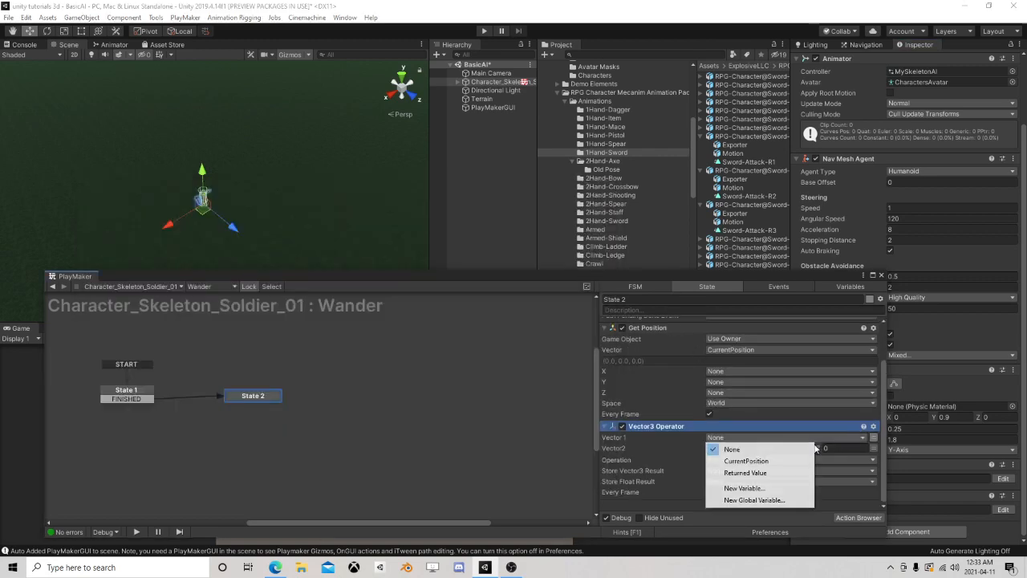
pyautogui.click(771, 459)
pyautogui.click(874, 459)
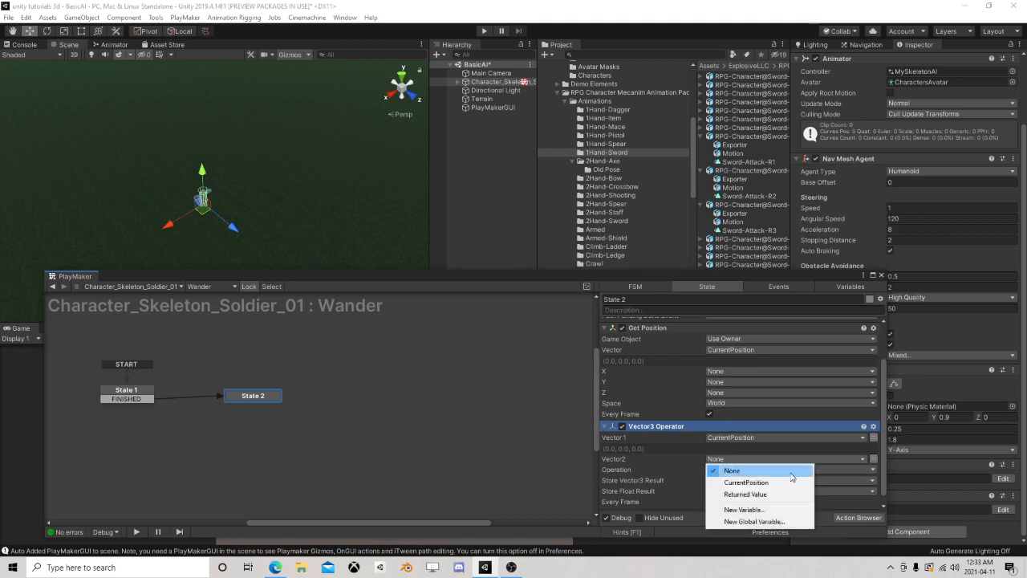
pyautogui.click(756, 496)
pyautogui.scroll(-1, 697, 465)
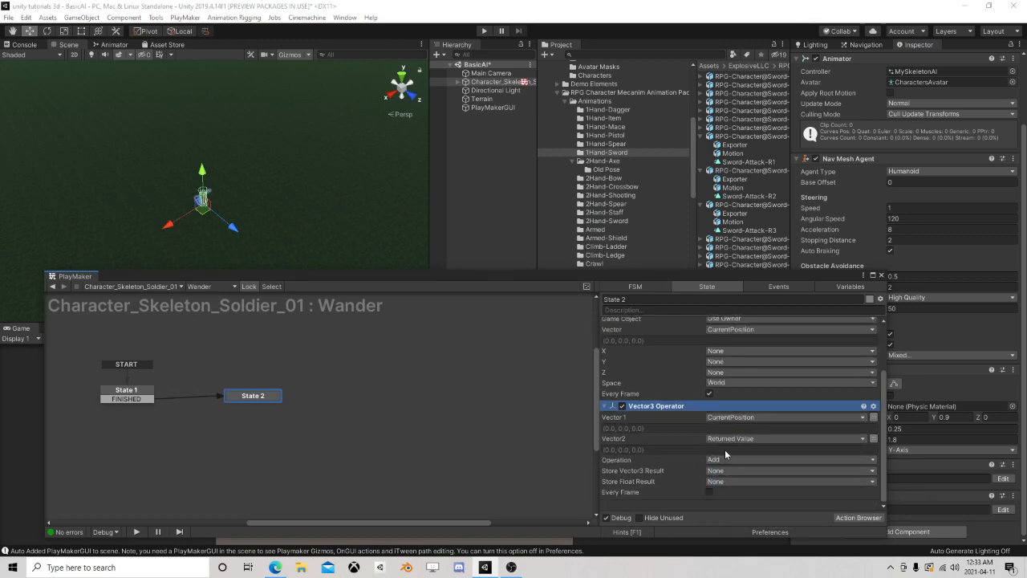
pyautogui.click(725, 459)
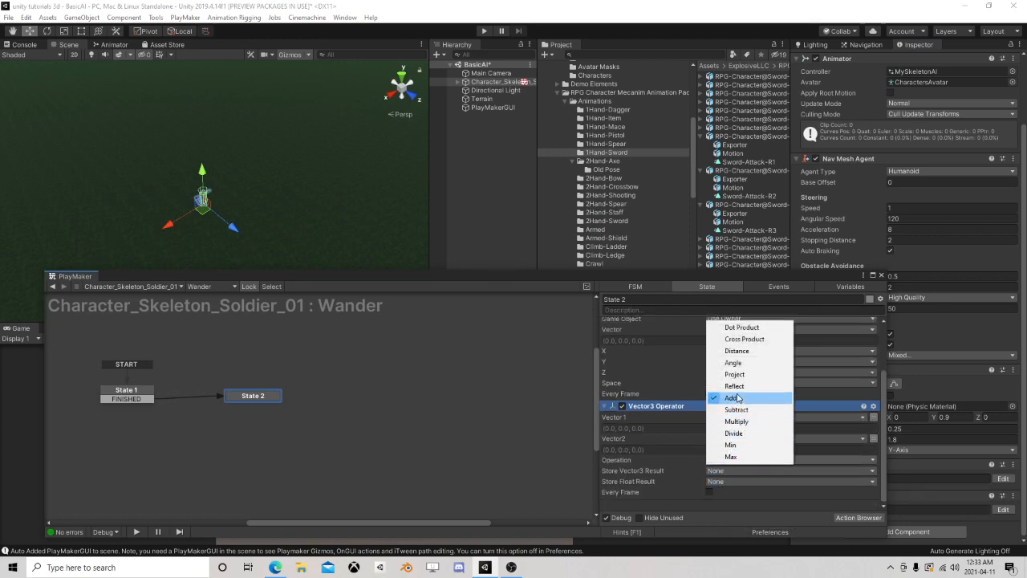
pyautogui.click(736, 350)
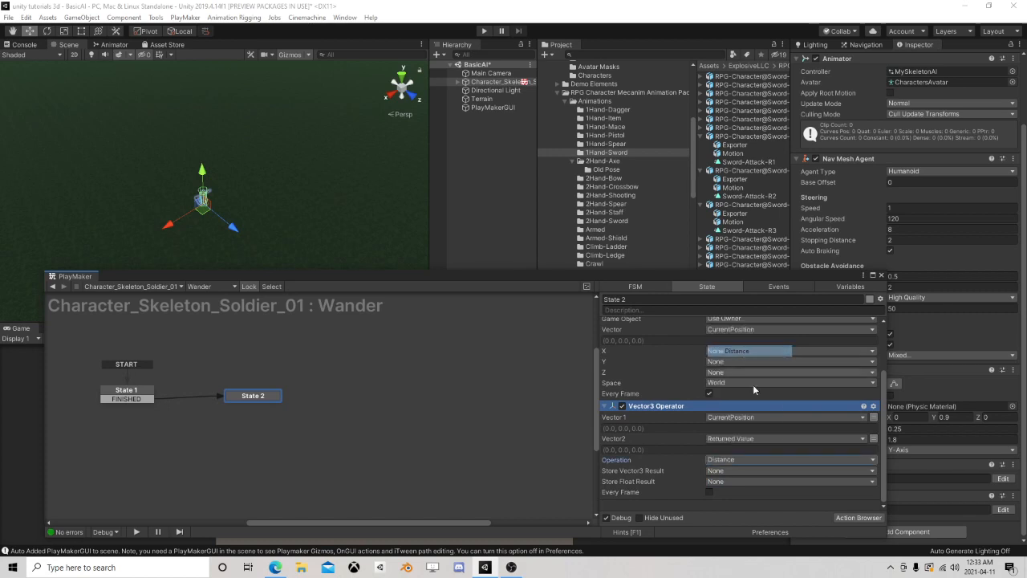
# Store the Vector3 Operator's float result in a new variable named Distance and make it run every frame
pyautogui.click(722, 480)
pyautogui.click(732, 532)
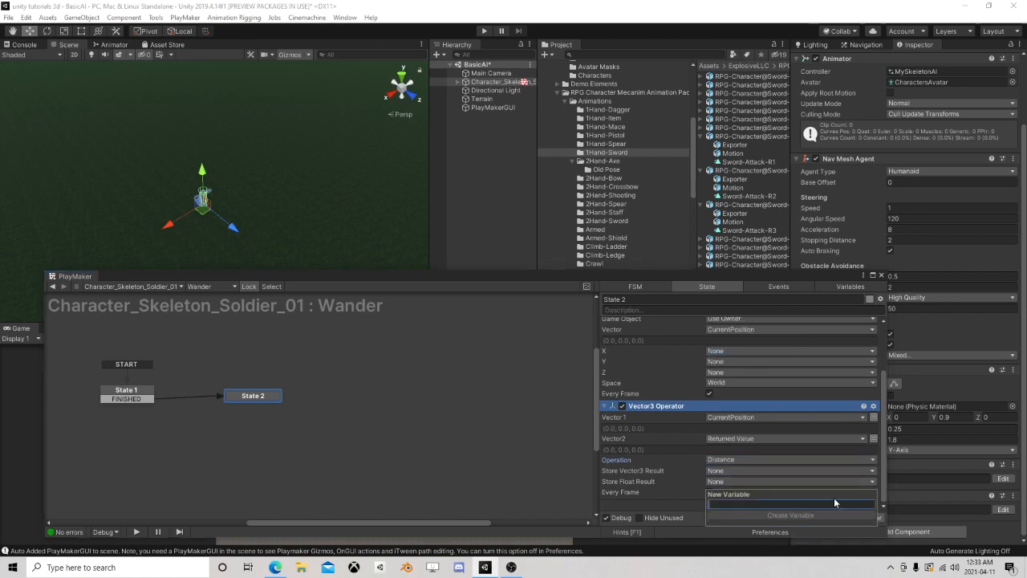
pyautogui.write('Distanc')
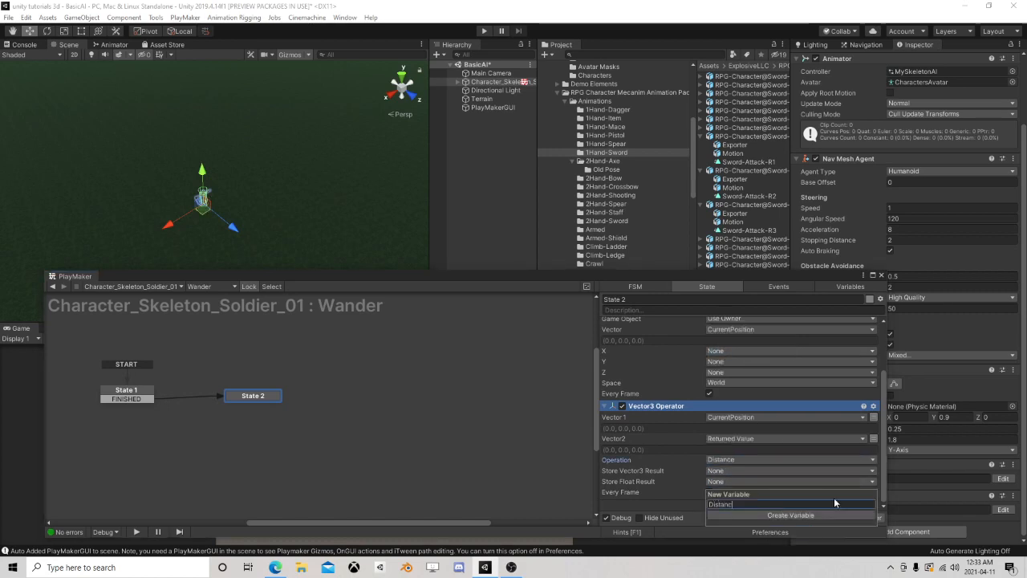
pyautogui.write('e')
pyautogui.press('Return')
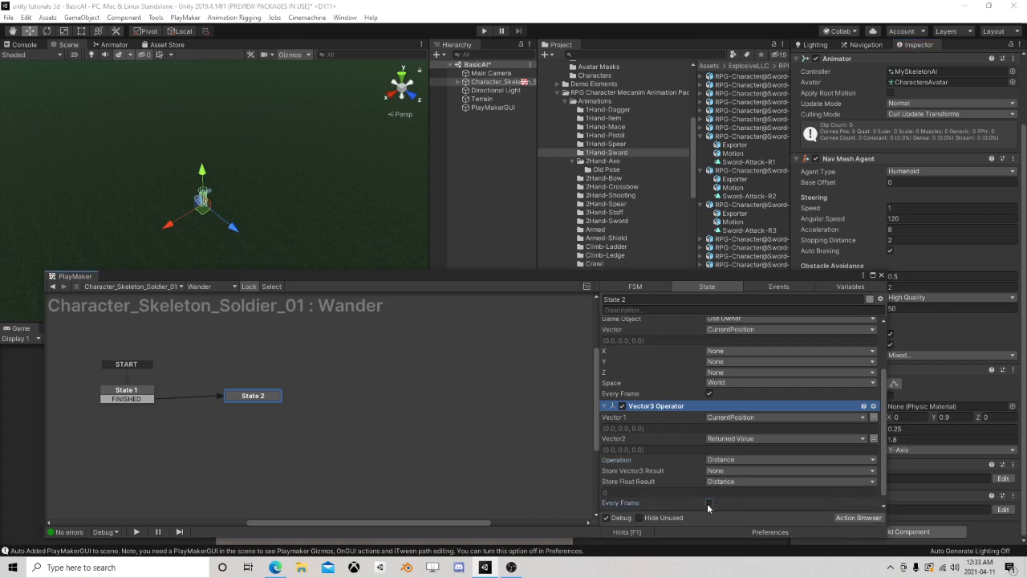
pyautogui.click(708, 503)
# Add a Float Compare action to State 2 and place it last in the action list
pyautogui.click(855, 517)
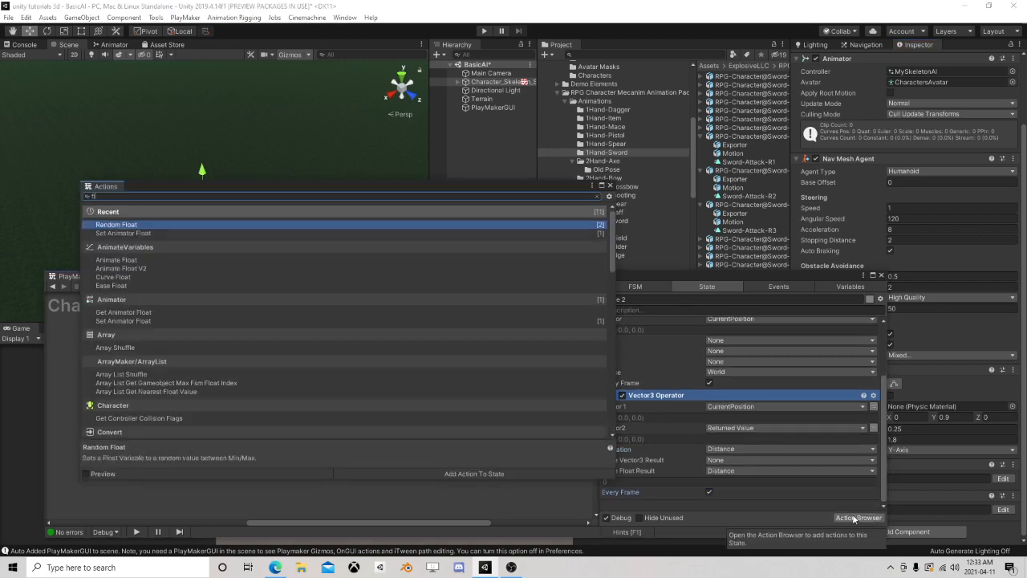
pyautogui.write('float com')
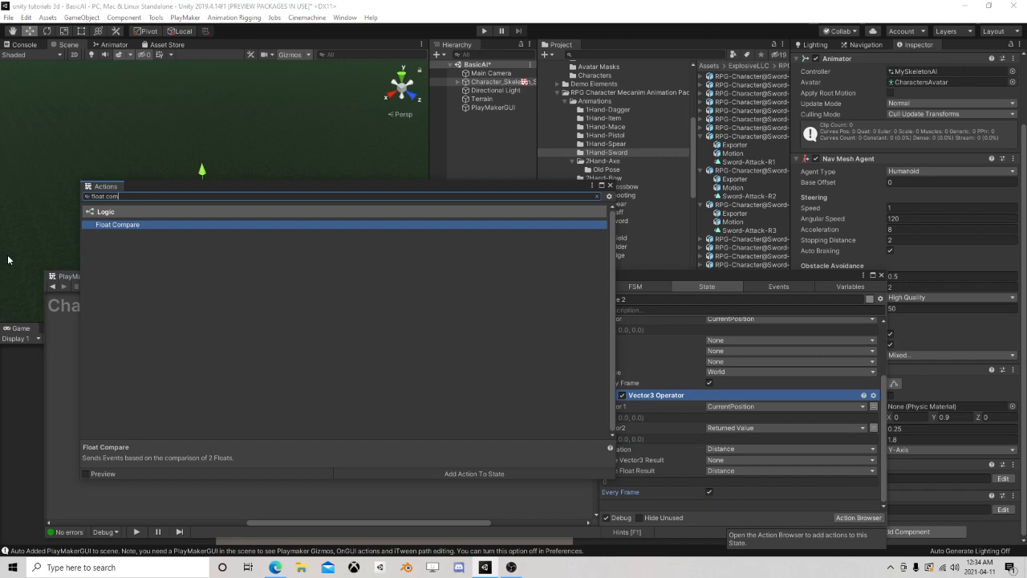
pyautogui.doubleClick(123, 224)
pyautogui.click(610, 185)
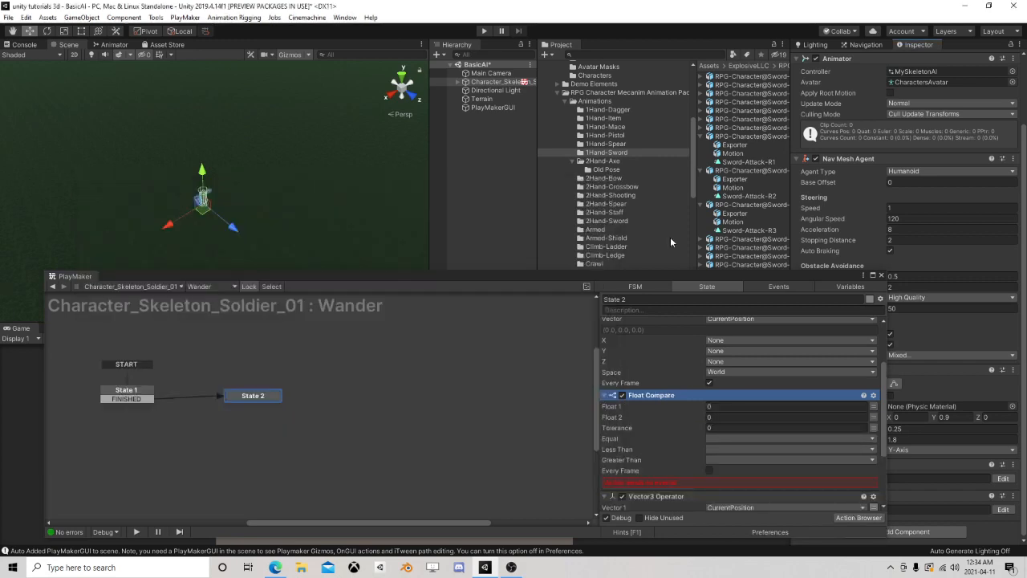
pyautogui.scroll(-4, 722, 434)
pyautogui.scroll(4, 719, 420)
pyautogui.rightClick(665, 421)
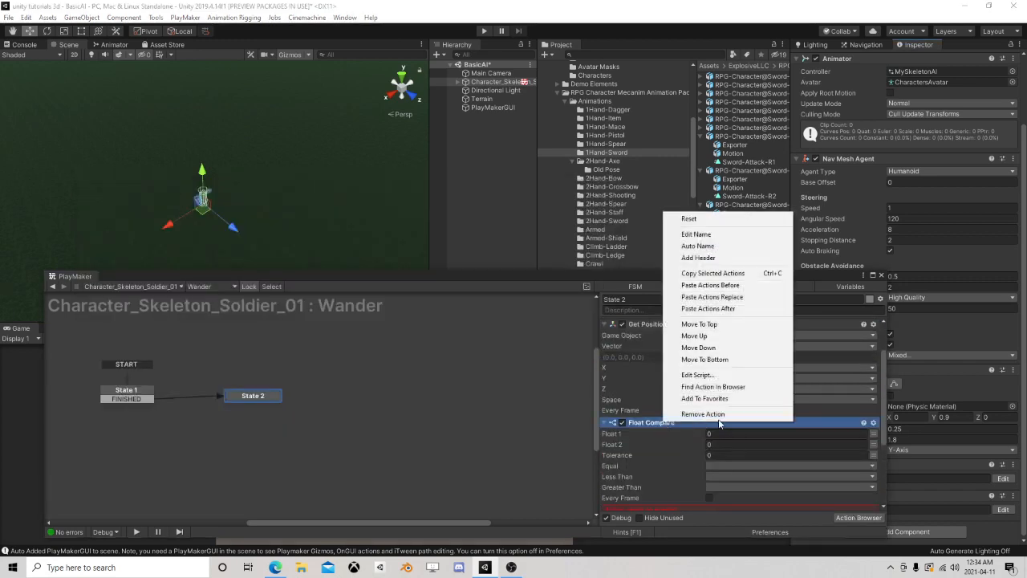
pyautogui.click(704, 360)
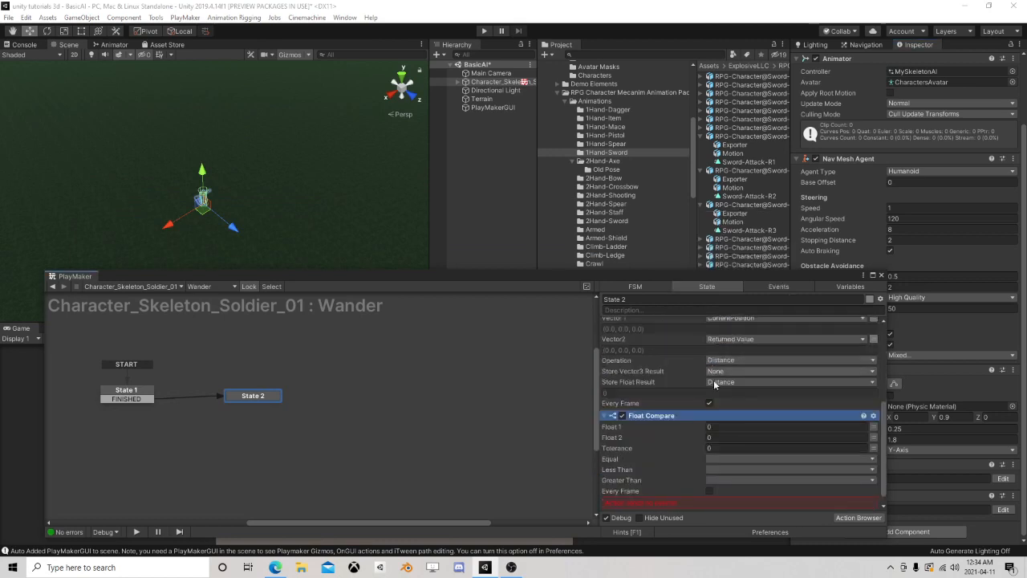
# Set Float Compare to compare the Distance variable with 3 every frame
pyautogui.click(872, 414)
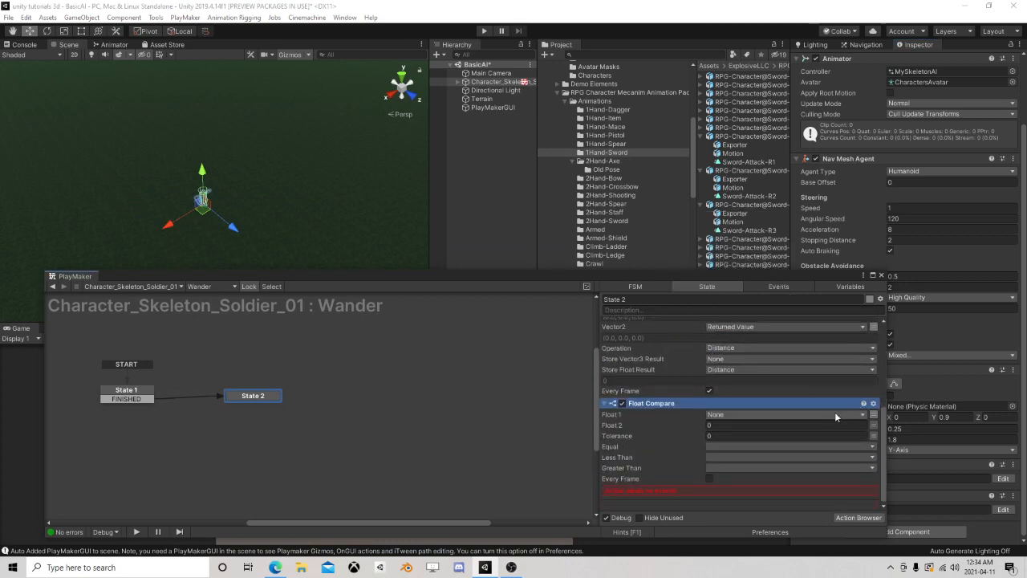
pyautogui.click(835, 414)
pyautogui.click(736, 438)
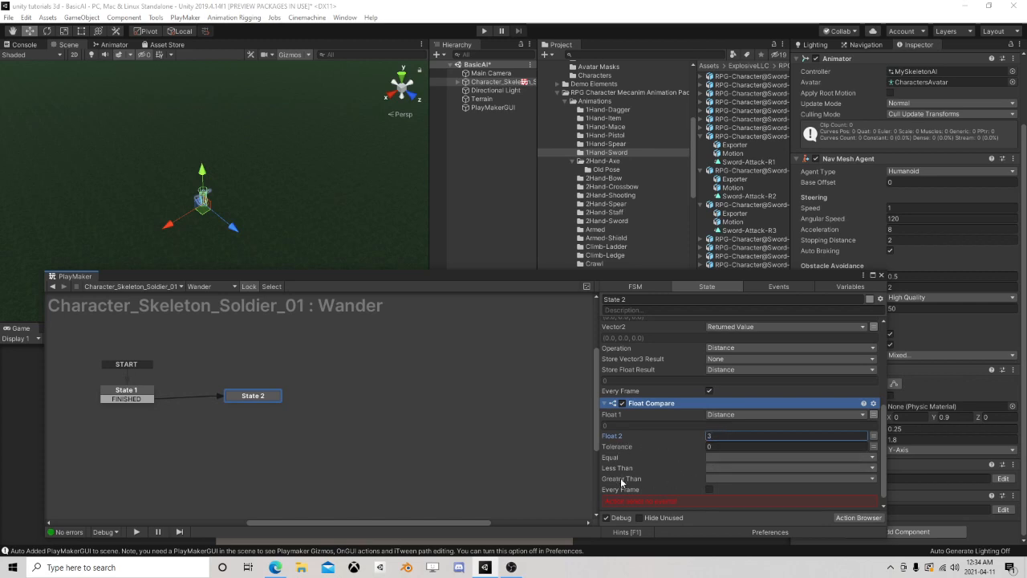
pyautogui.click(709, 490)
# Create a new event named New Spot for Float Compare's Less Than result
pyautogui.click(709, 478)
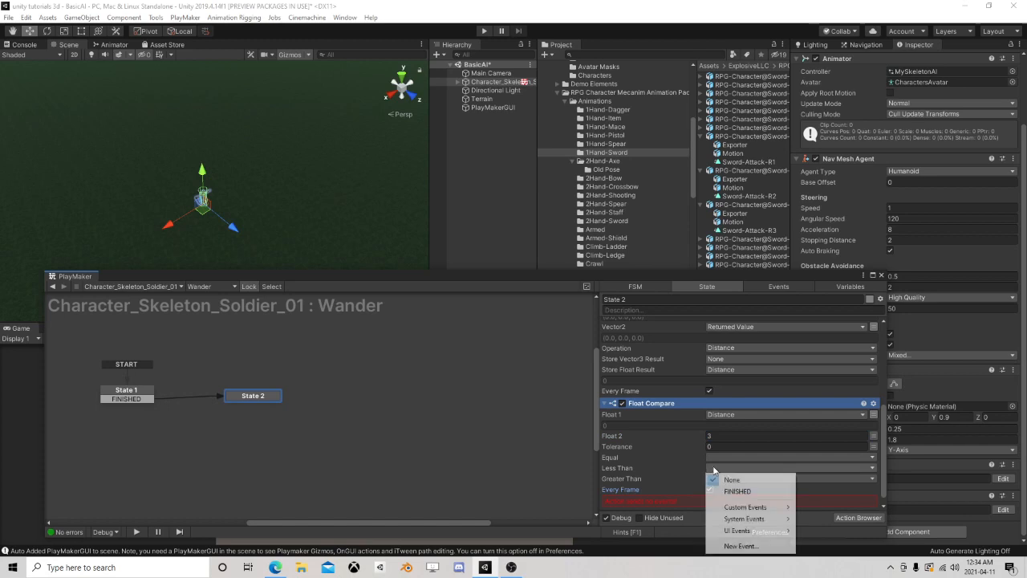
pyautogui.click(738, 545)
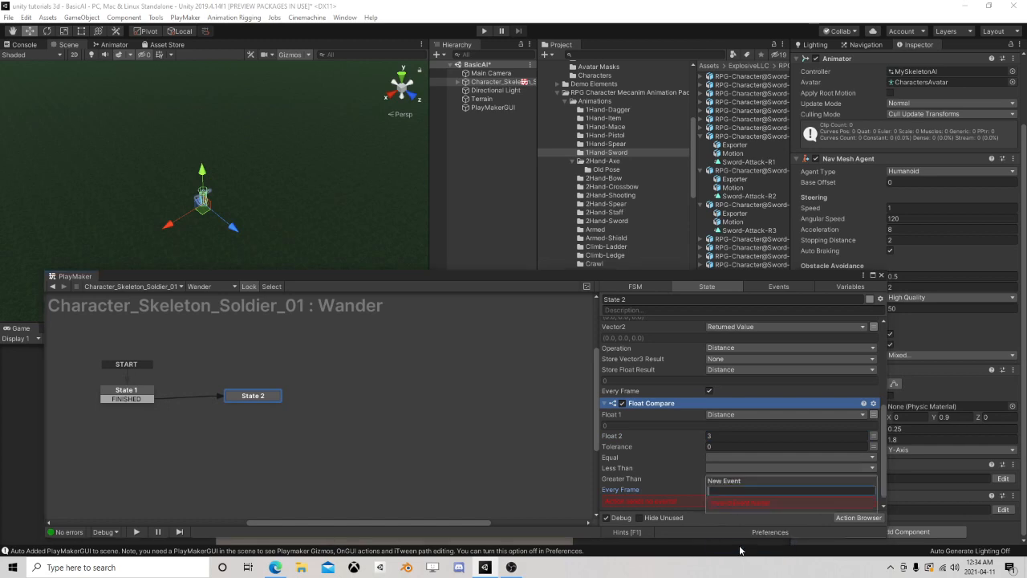
pyautogui.write('New ')
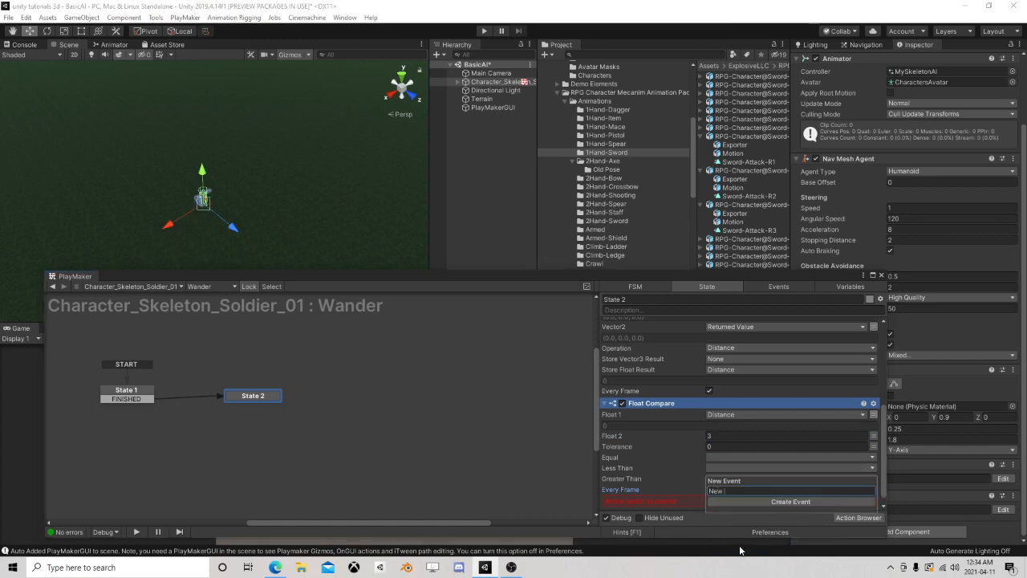
pyautogui.write('Spot')
pyautogui.press('Return')
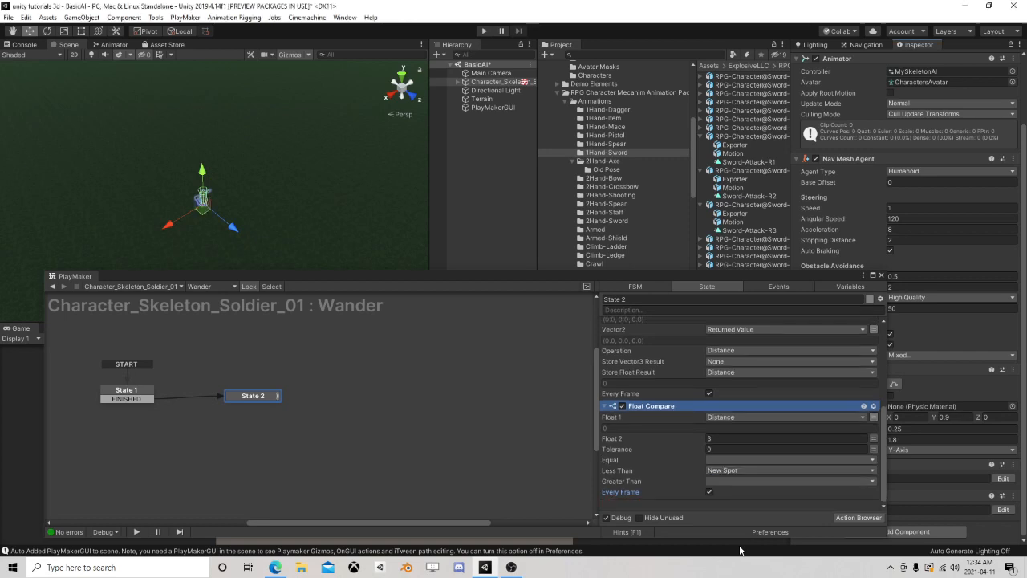
# Add a New Spot transition to State 2 and link it back to State 1
pyautogui.rightClick(249, 399)
pyautogui.moveTo(337, 402)
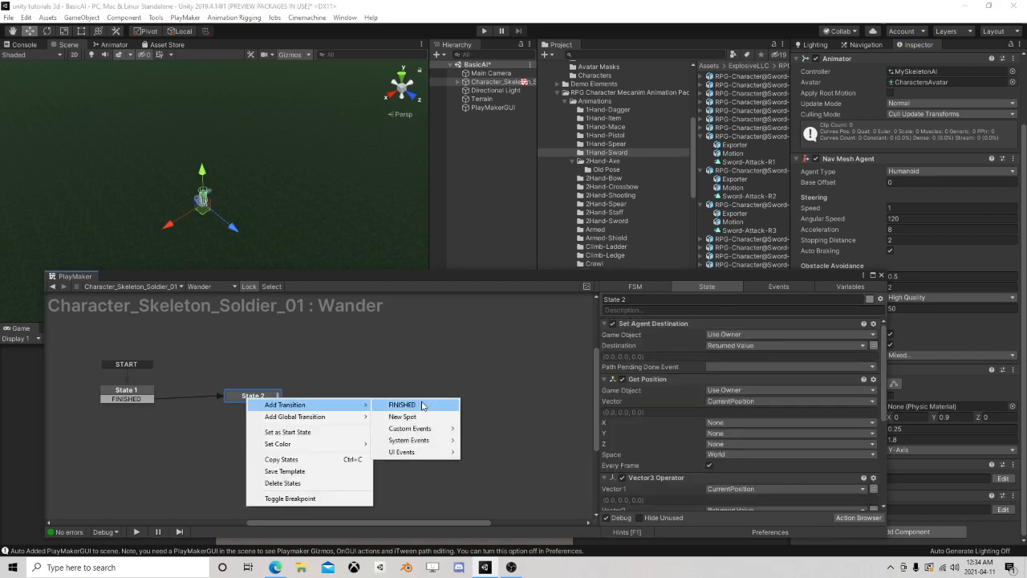
pyautogui.click(408, 415)
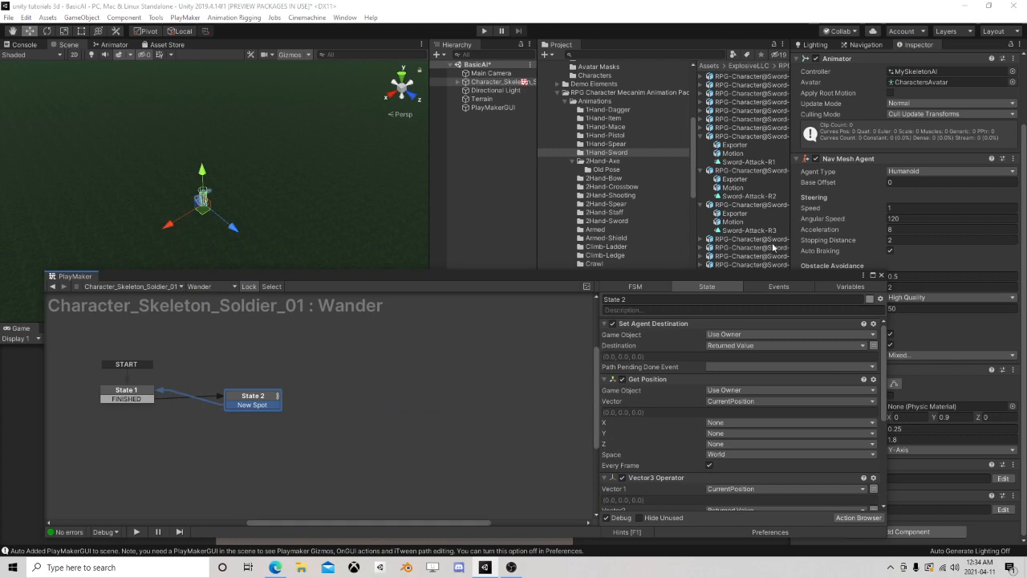
# Close the PlayMaker editor and run the scene in Play mode to test the wandering
pyautogui.click(881, 275)
pyautogui.click(484, 31)
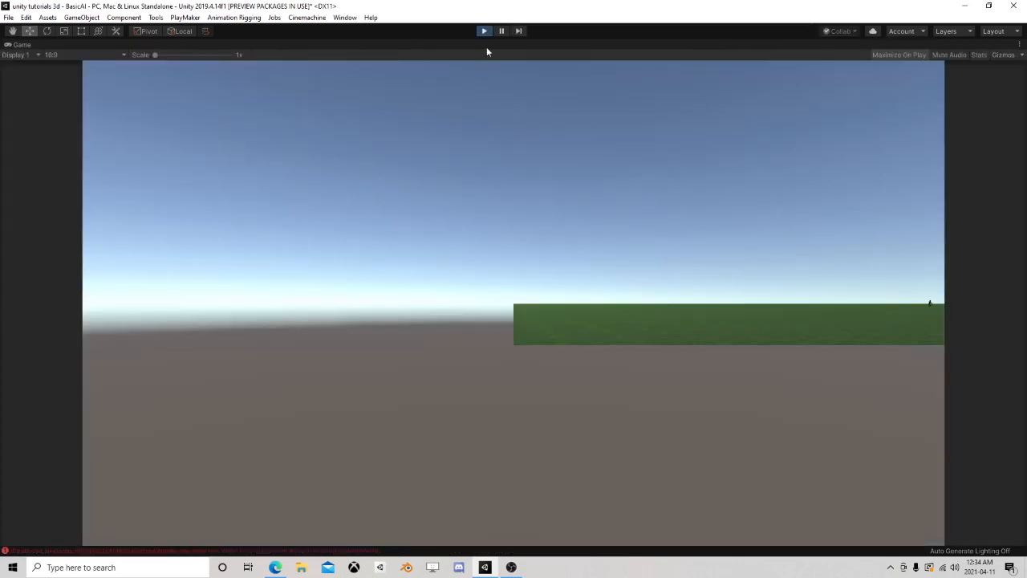
# Pause and resume the running scene to restore the editor layout, and examine the skeleton's wandering movement and walk animation in the Scene view
pyautogui.click(501, 31)
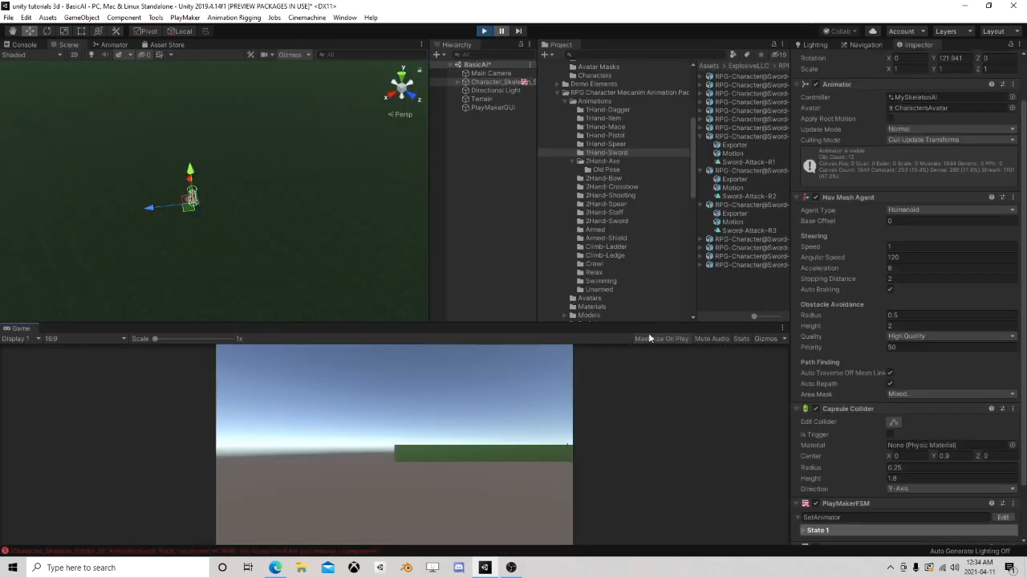
pyautogui.click(499, 29)
pyautogui.scroll(5, 241, 198)
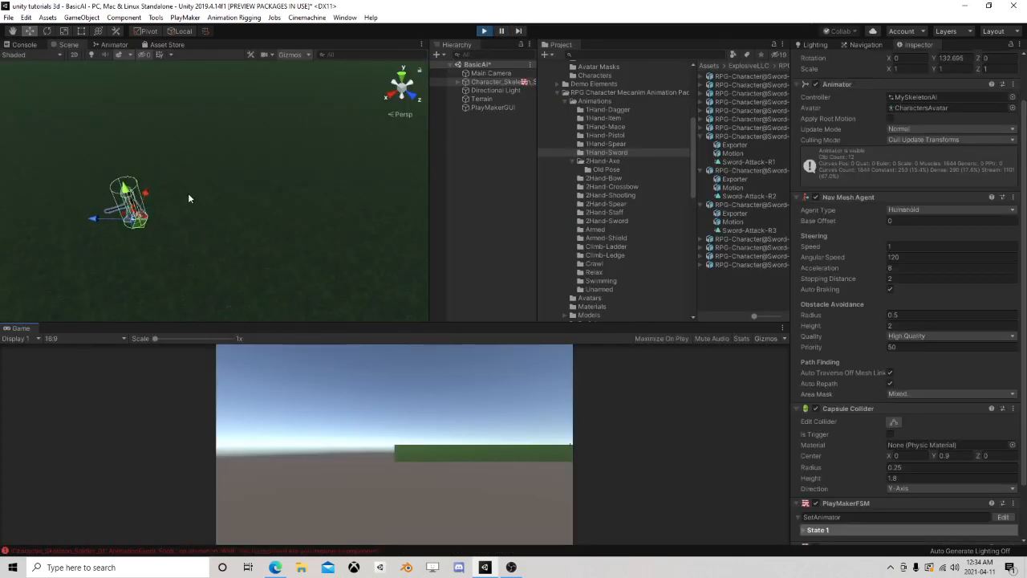
pyautogui.moveTo(183, 193); pyautogui.dragTo(336, 173, button='middle')
pyautogui.moveTo(153, 160); pyautogui.dragTo(312, 128, button='right')
pyautogui.moveTo(212, 188); pyautogui.dragTo(314, 169, button='middle')
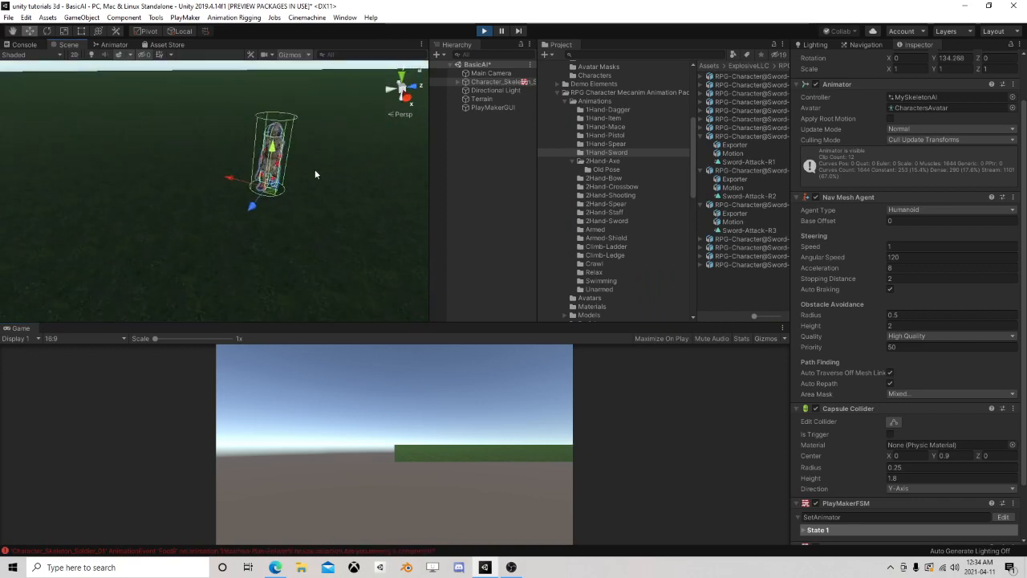
pyautogui.scroll(4, 314, 169)
pyautogui.click(491, 165)
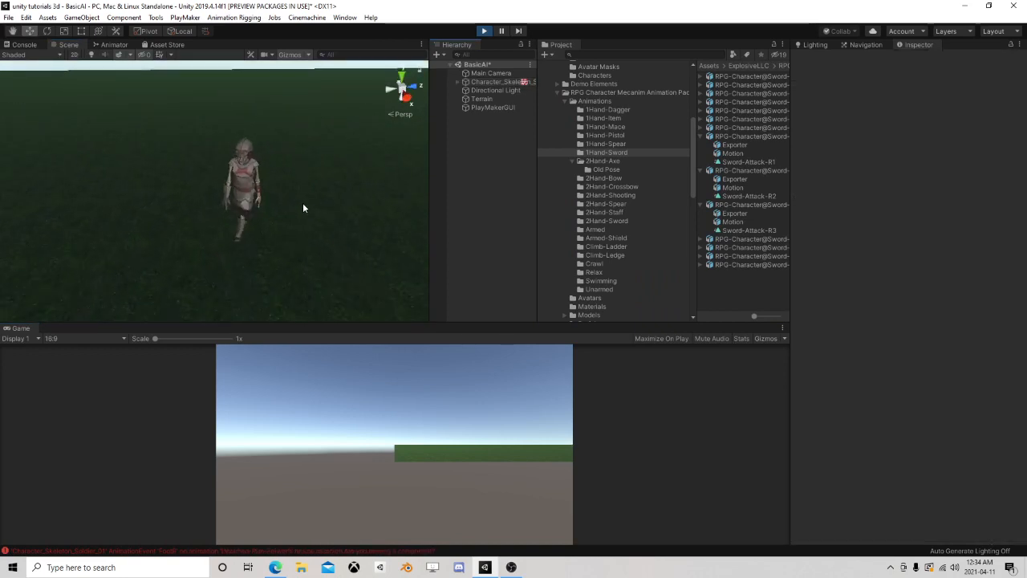
pyautogui.moveTo(337, 207); pyautogui.dragTo(207, 230, button='right')
pyautogui.moveTo(207, 231); pyautogui.dragTo(178, 191, button='middle')
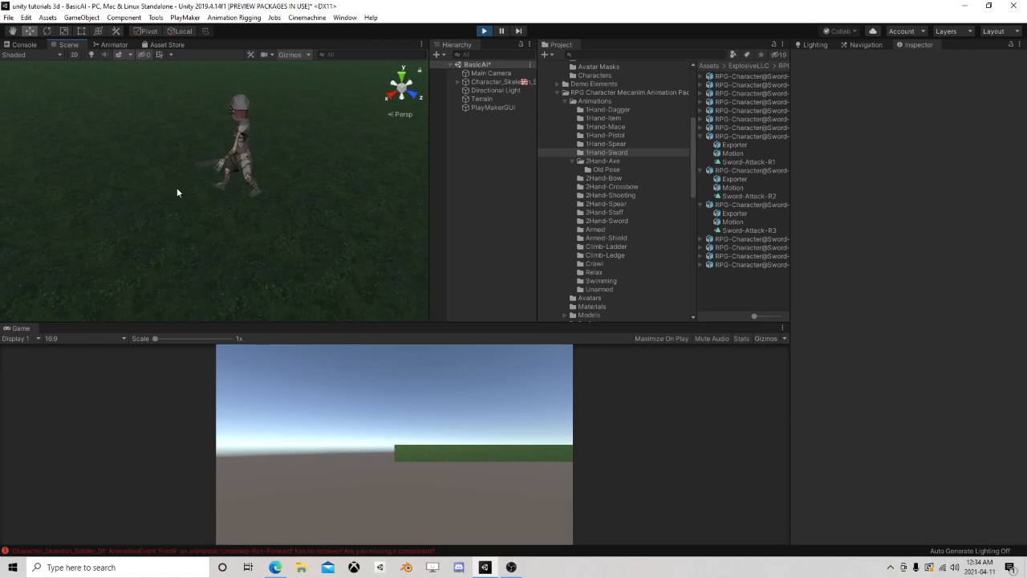
pyautogui.scroll(2, 178, 190)
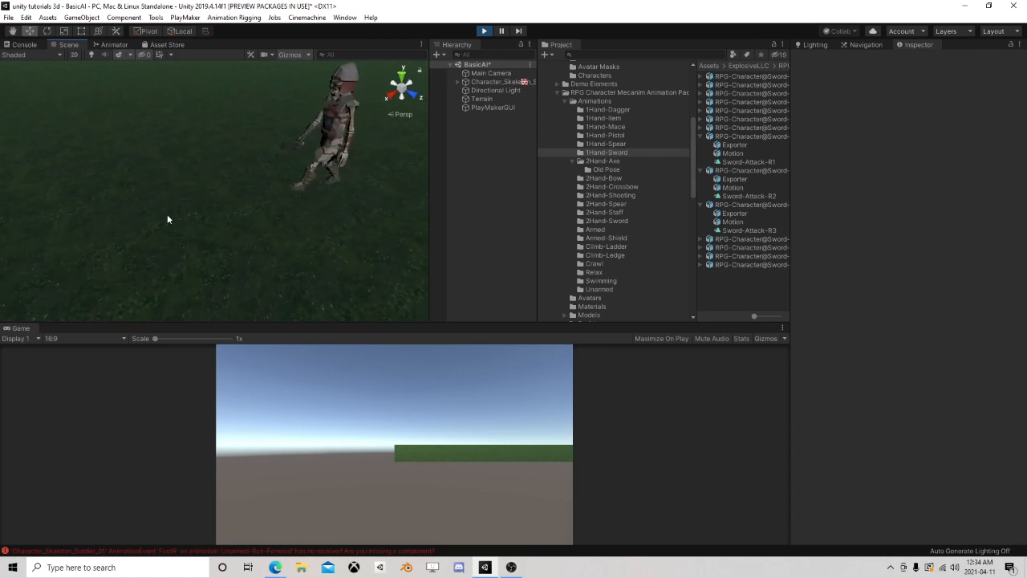
# Set the skeleton's Nav Mesh Agent speed to 1.5 while the scene is running and follow its movement
pyautogui.click(489, 82)
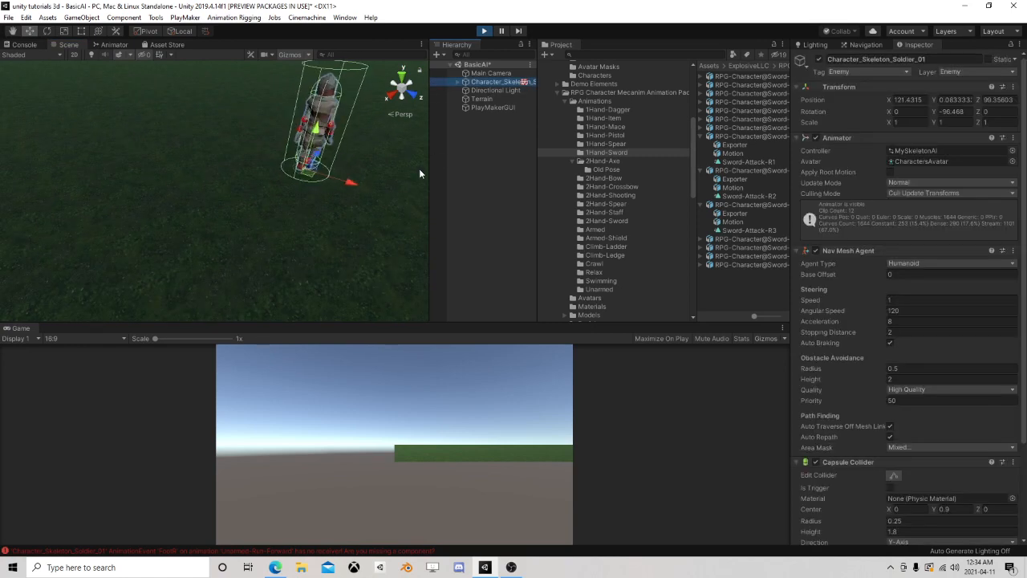
pyautogui.moveTo(419, 169); pyautogui.dragTo(236, 220, button='middle')
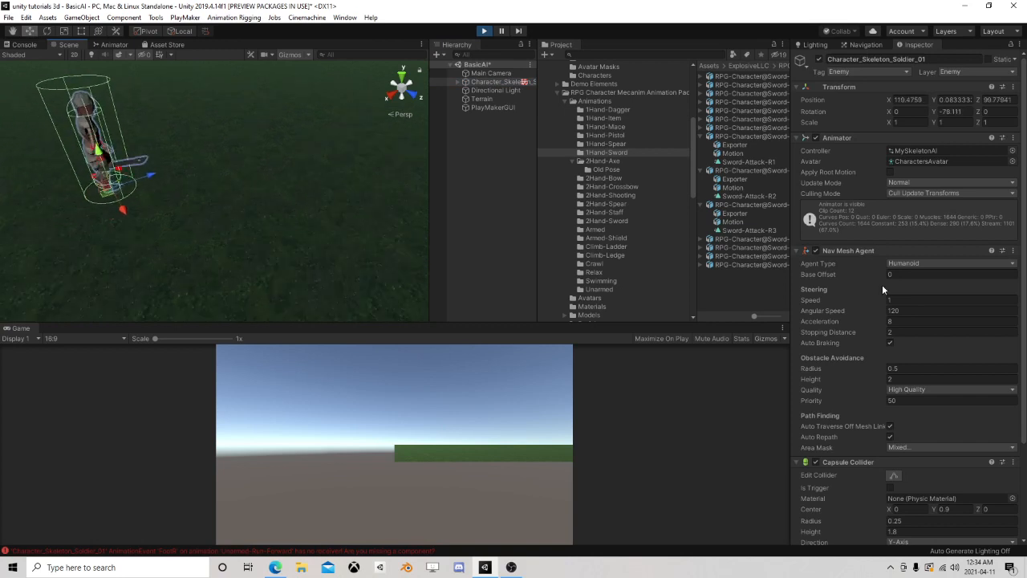
pyautogui.moveTo(866, 300)
pyautogui.mouseDown()
pyautogui.moveTo(905, 296)
pyautogui.moveTo(852, 299)
pyautogui.mouseUp()
pyautogui.write('1.5')
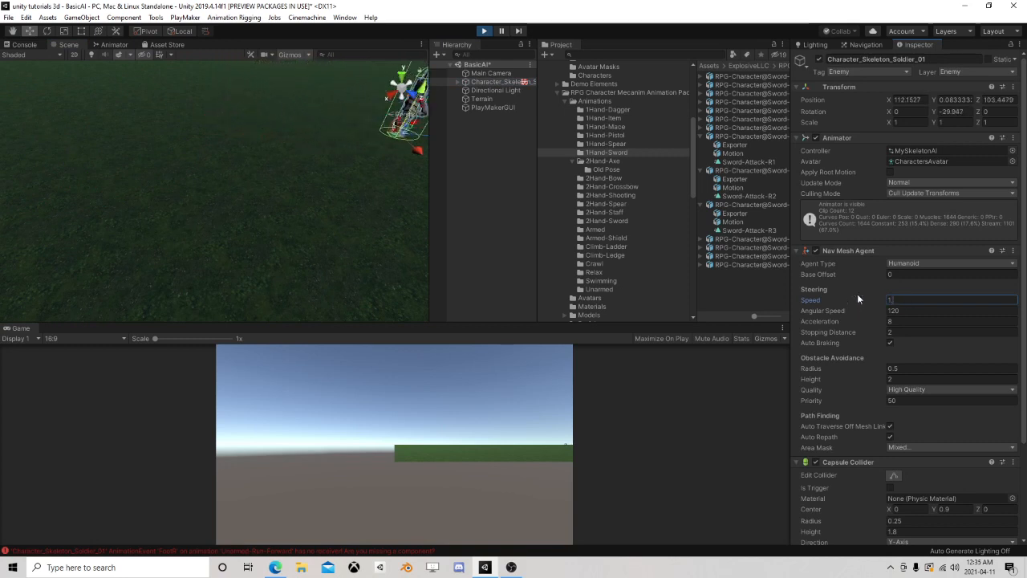
pyautogui.moveTo(348, 178); pyautogui.dragTo(153, 191, button='middle')
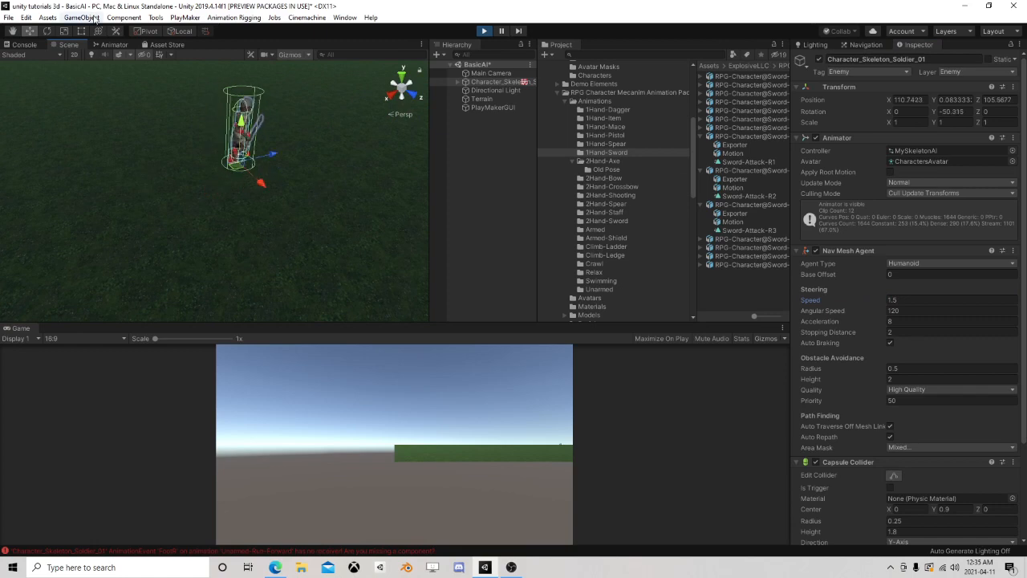
# In the Locomotion state's unarmed blend tree, set the Walk threshold to 1.5 and the Unarmed-Run-Forward threshold to 4
pyautogui.click(127, 44)
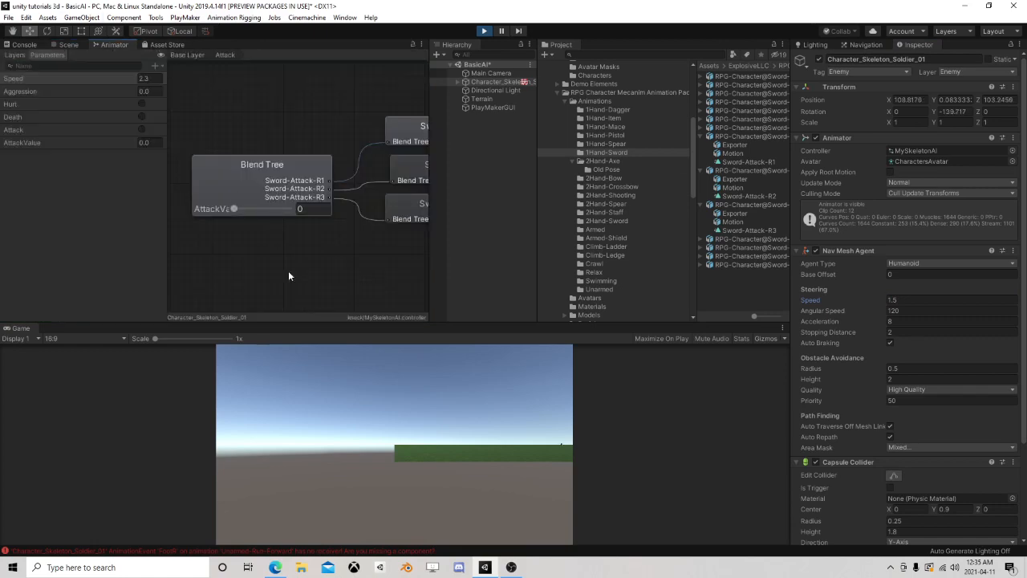
pyautogui.doubleClick(289, 272)
pyautogui.click(247, 239)
pyautogui.doubleClick(247, 240)
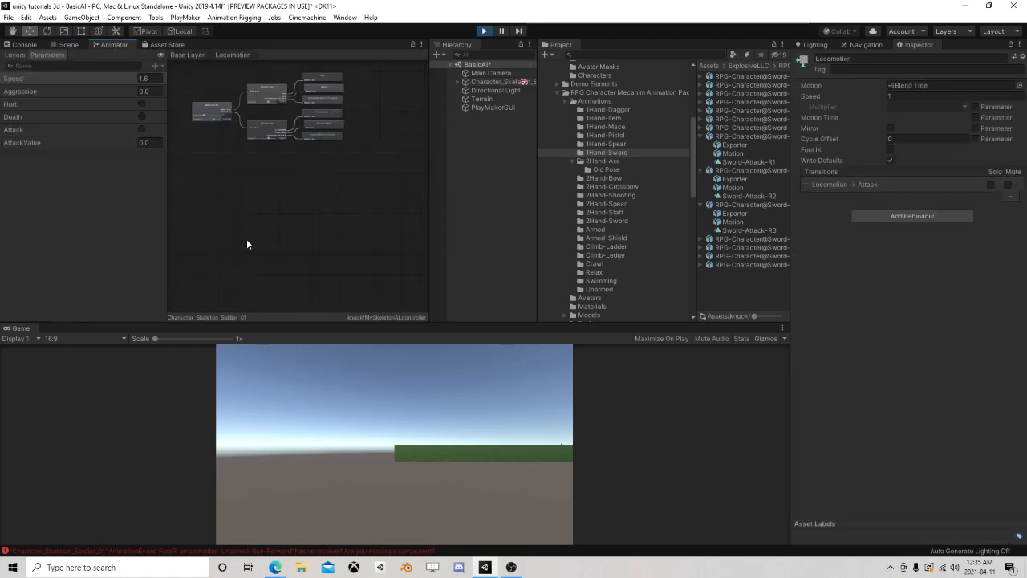
pyautogui.click(204, 112)
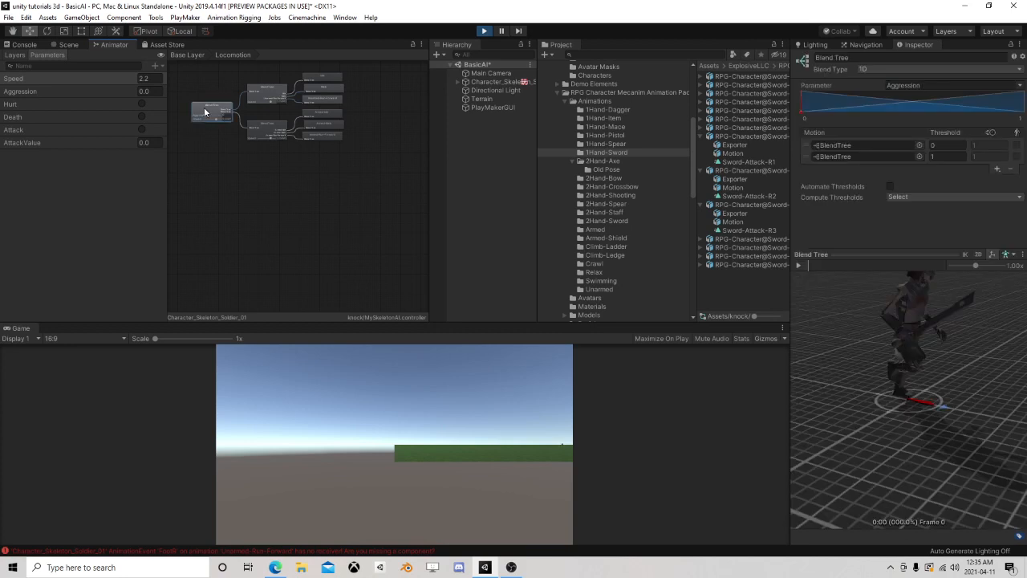
pyautogui.click(272, 100)
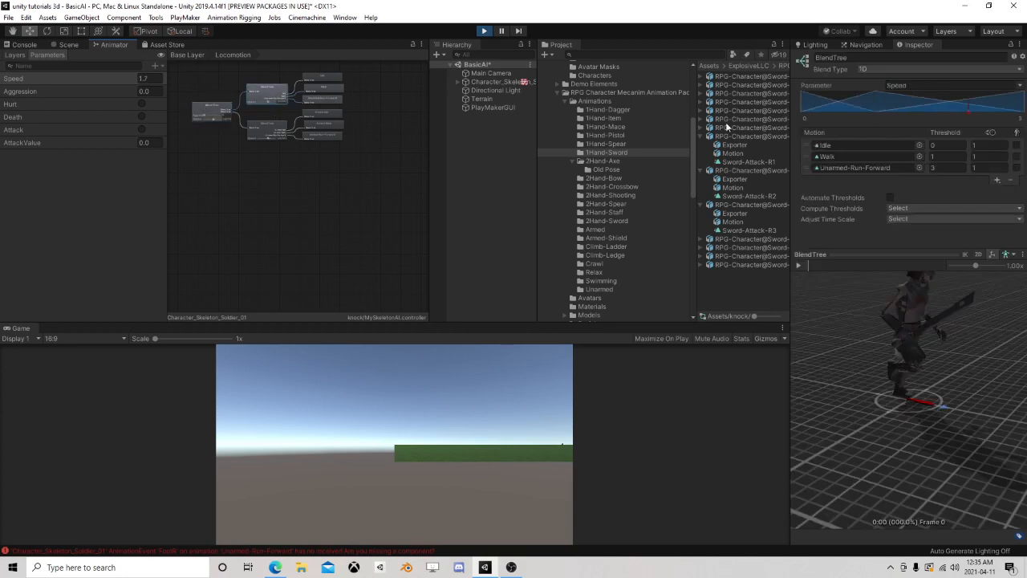
pyautogui.write('1.5')
pyautogui.click(947, 168)
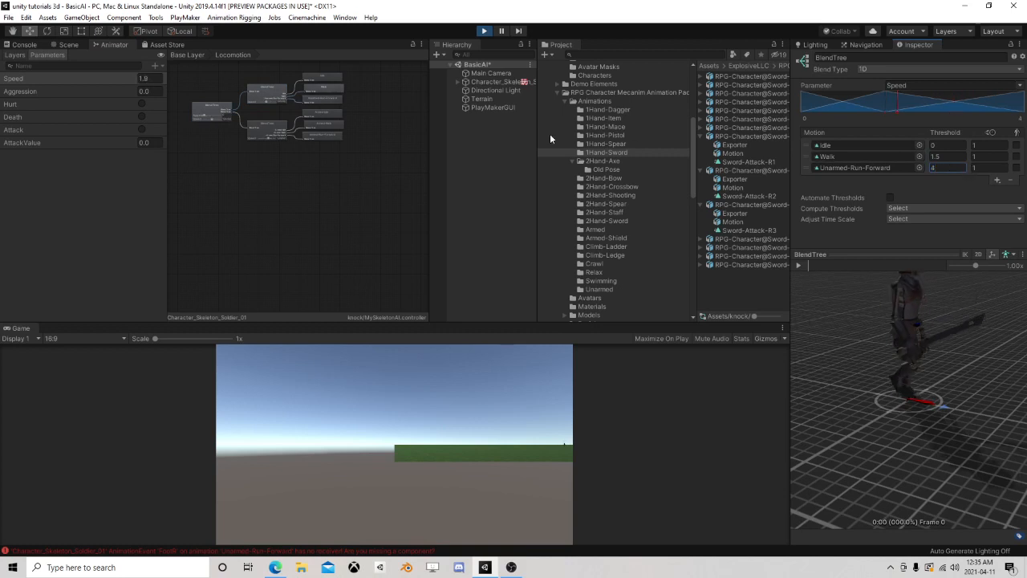
# In the armed blend tree, set the Armed-Run-Forward threshold to 4 and the Armed-Walk threshold to 1.5
pyautogui.click(269, 130)
pyautogui.click(948, 167)
pyautogui.write('4')
pyautogui.click(933, 157)
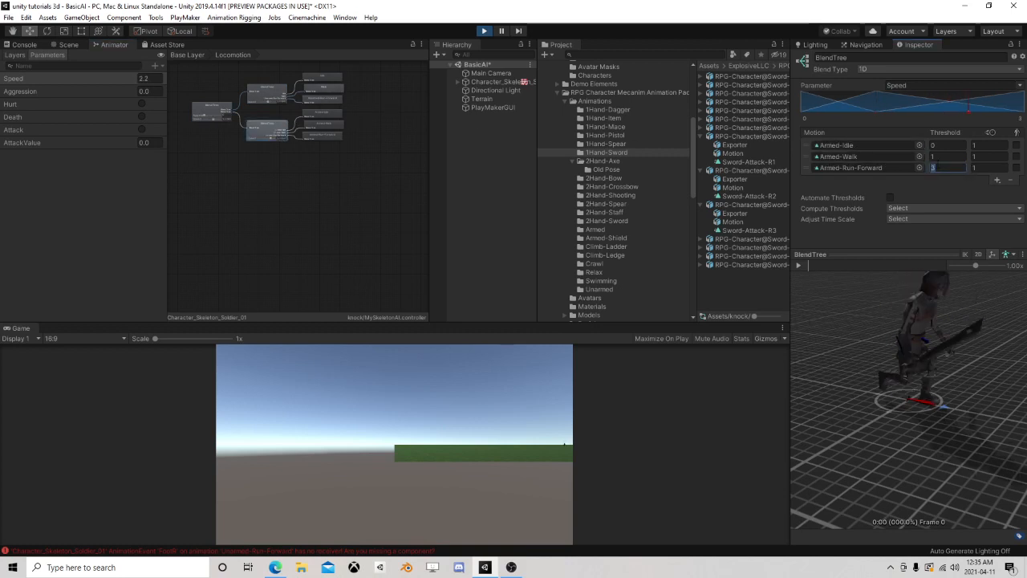
pyautogui.write('.5')
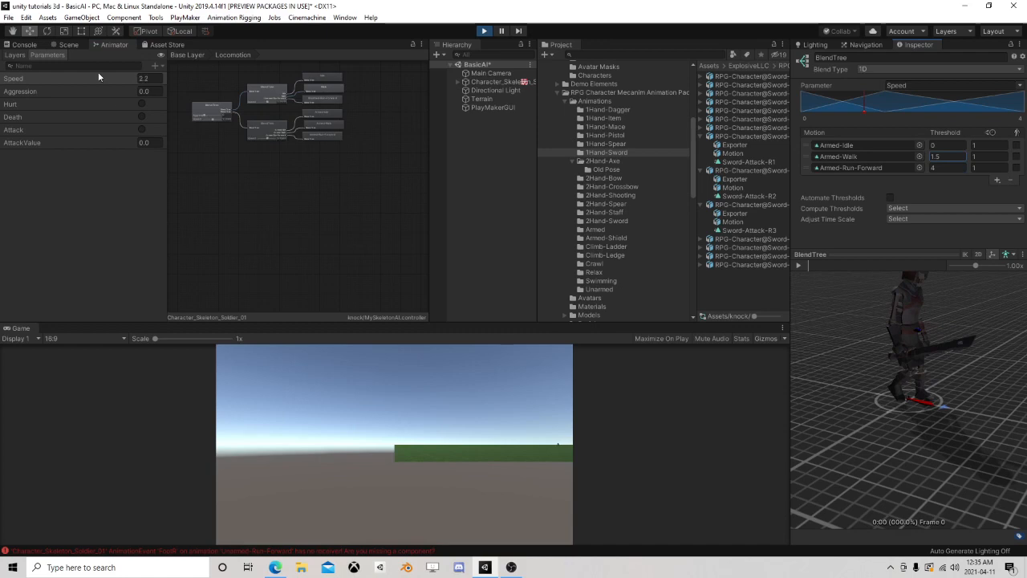
# Focus on the skeleton in the running scene and examine how its walk animation matches its movement speed
pyautogui.click(67, 46)
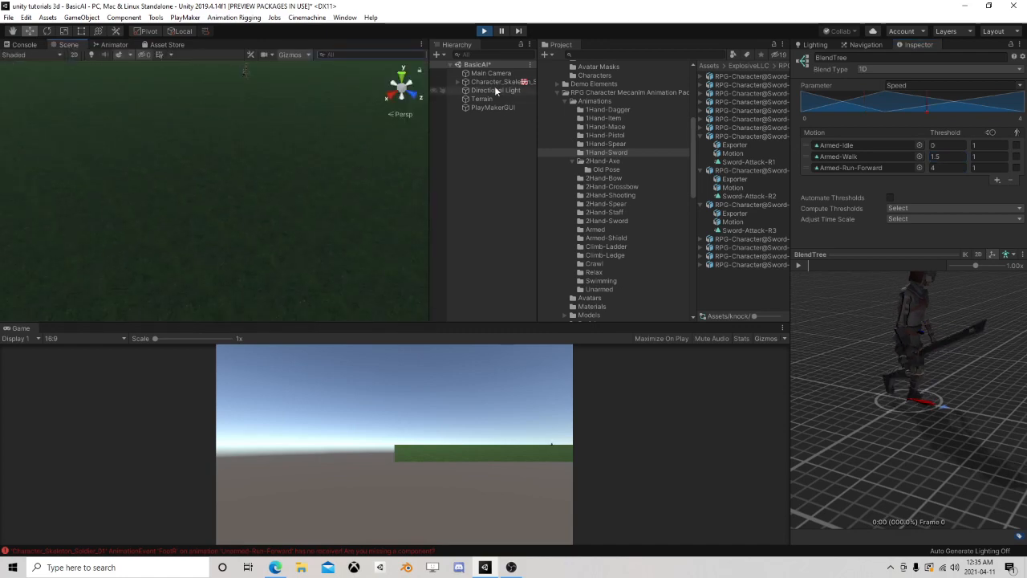
pyautogui.doubleClick(496, 82)
pyautogui.click(490, 184)
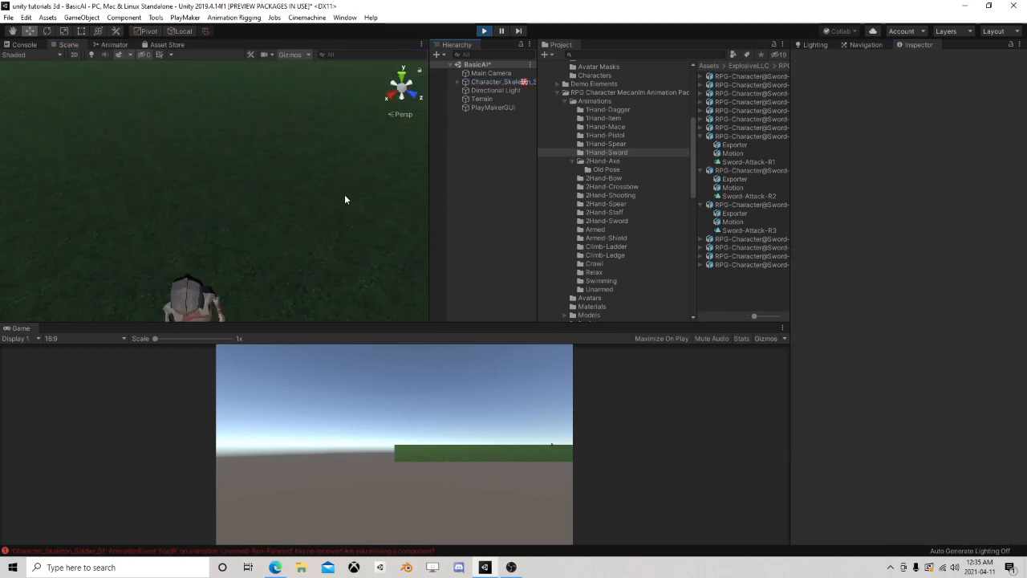
pyautogui.moveTo(223, 199); pyautogui.dragTo(135, 160, button='right')
pyautogui.moveTo(316, 160); pyautogui.dragTo(181, 198, button='middle')
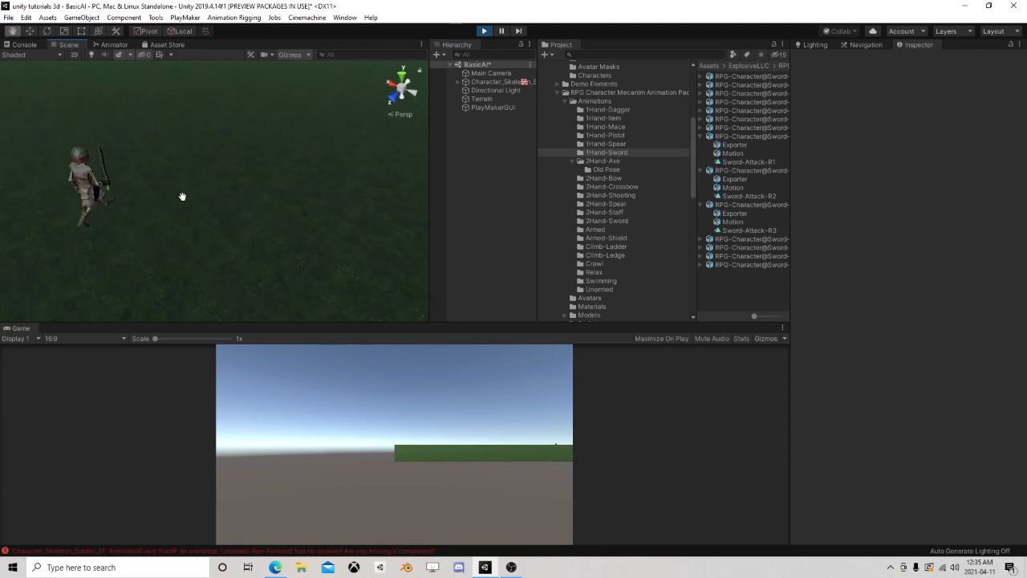
pyautogui.moveTo(240, 185); pyautogui.dragTo(130, 151, button='right')
pyautogui.moveTo(251, 218); pyautogui.dragTo(322, 167, button='middle')
pyautogui.click(496, 83)
pyautogui.moveTo(192, 193); pyautogui.dragTo(310, 216, button='right')
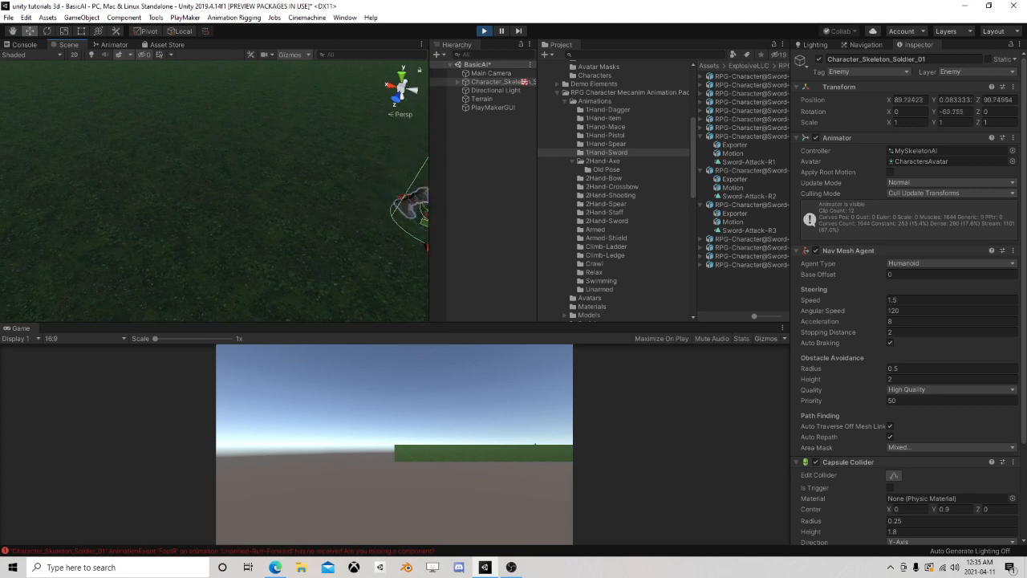
# Stop Play mode and set the skeleton's Nav Mesh Agent speed to 1.5
pyautogui.click(484, 30)
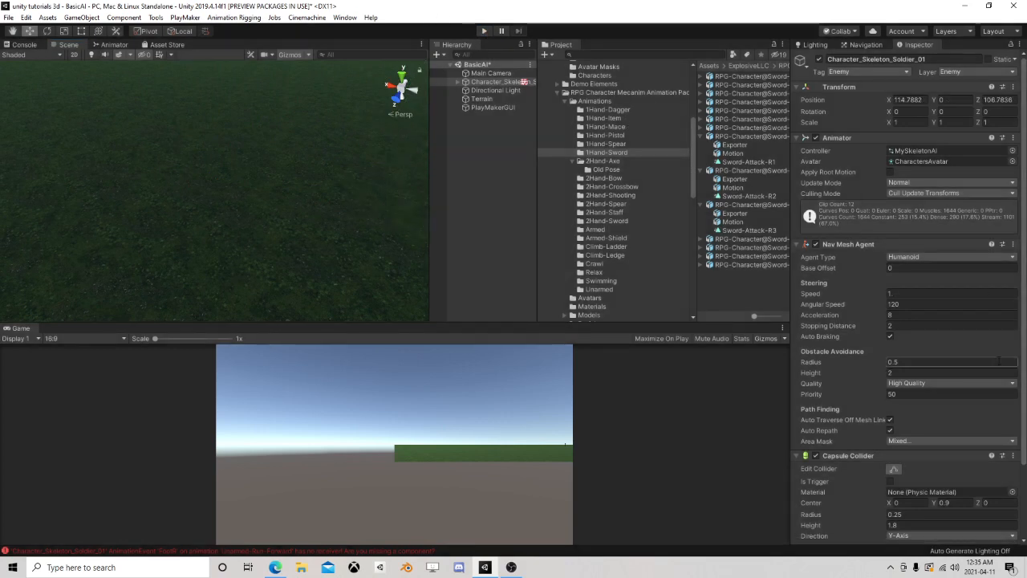
pyautogui.click(946, 293)
pyautogui.write('2')
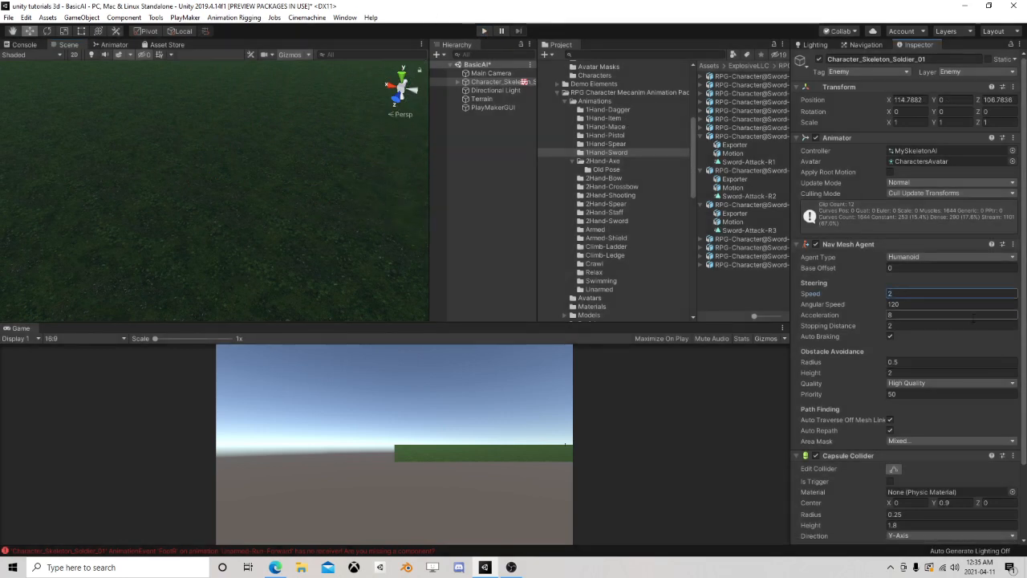
pyautogui.write('.5')
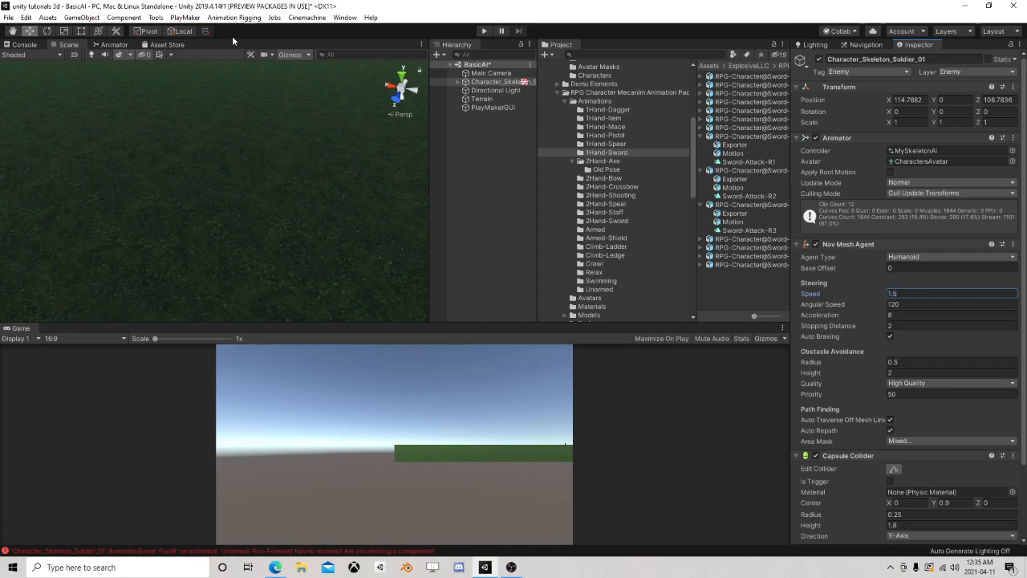
# Set the animation speed of Walk in the unarmed blend tree and Armed-Walk in the armed blend tree to 0.8
pyautogui.click(129, 45)
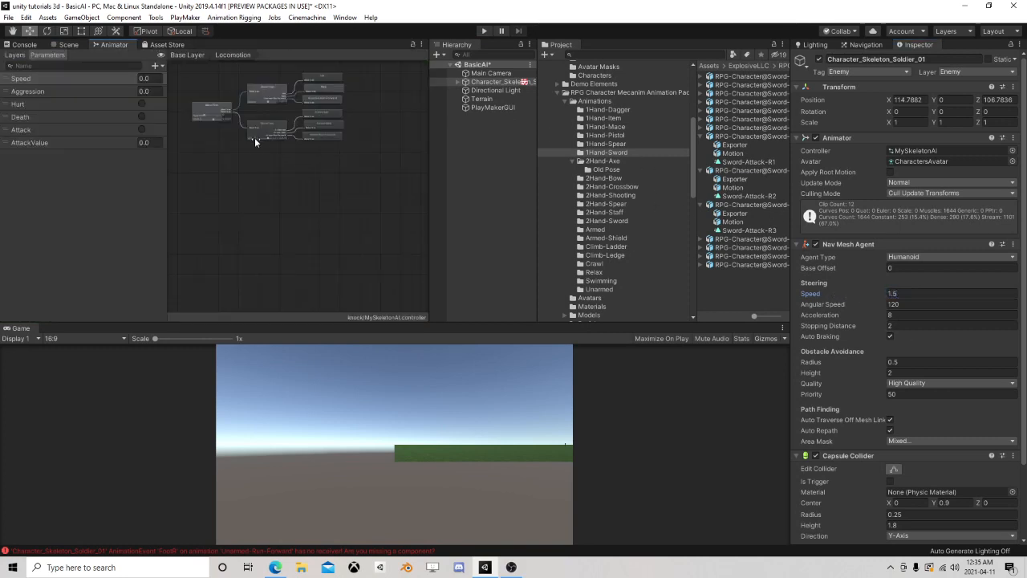
pyautogui.scroll(3, 254, 137)
pyautogui.click(256, 89)
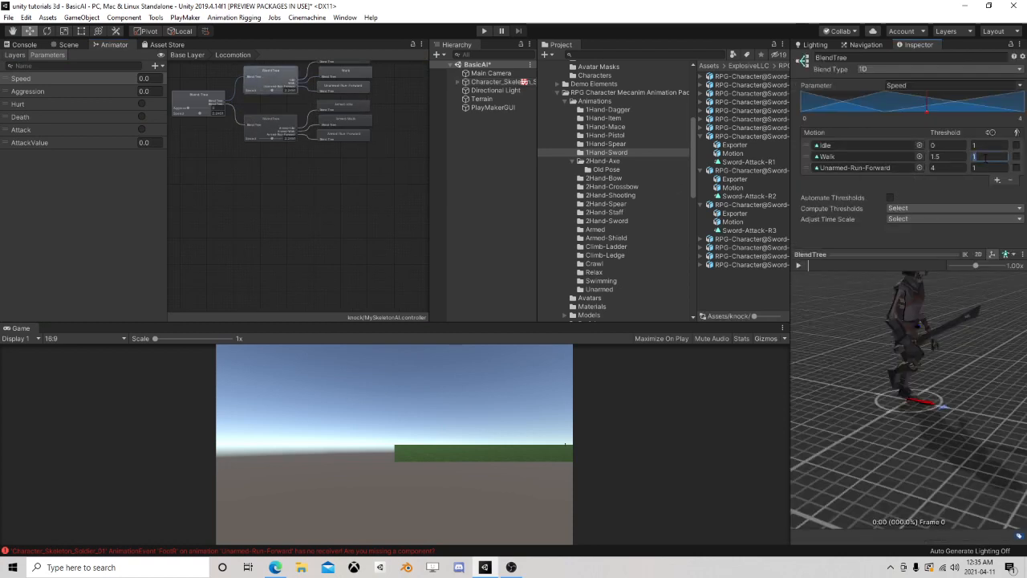
pyautogui.write('.8')
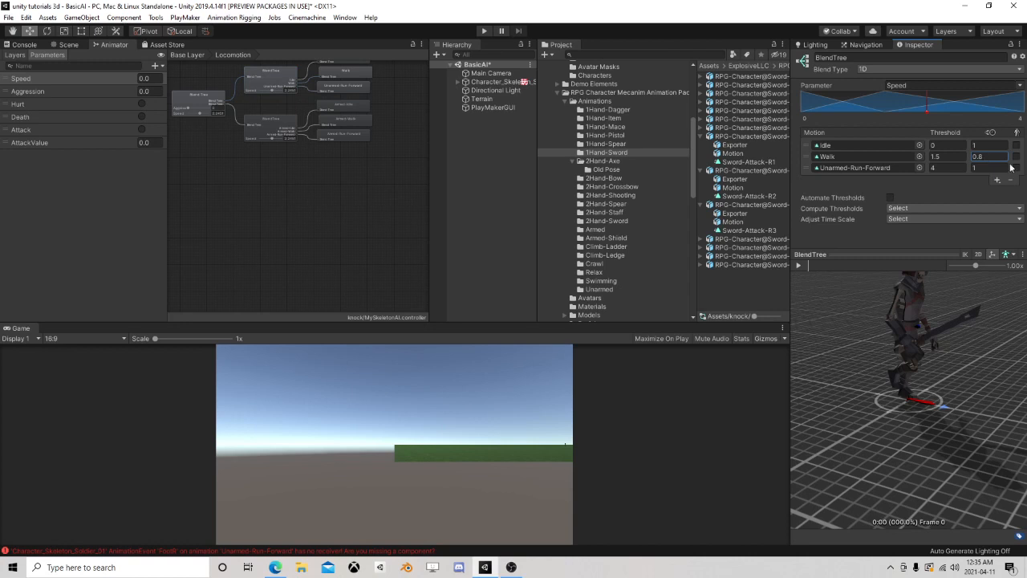
pyautogui.click(259, 127)
pyautogui.write('.8')
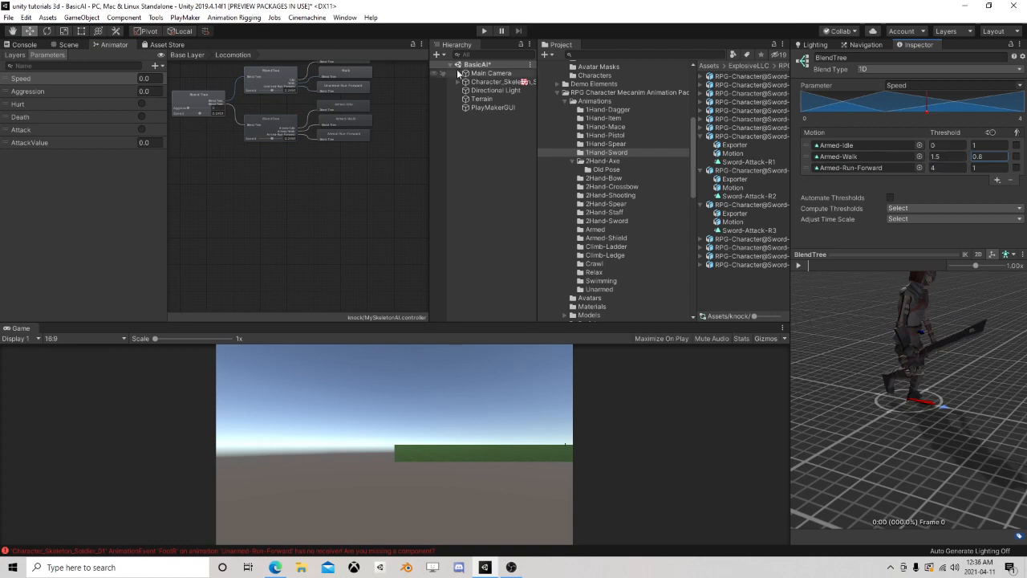
# Run the scene, focus on the skeleton and follow it to examine how its walk animation matches its movement
pyautogui.click(482, 32)
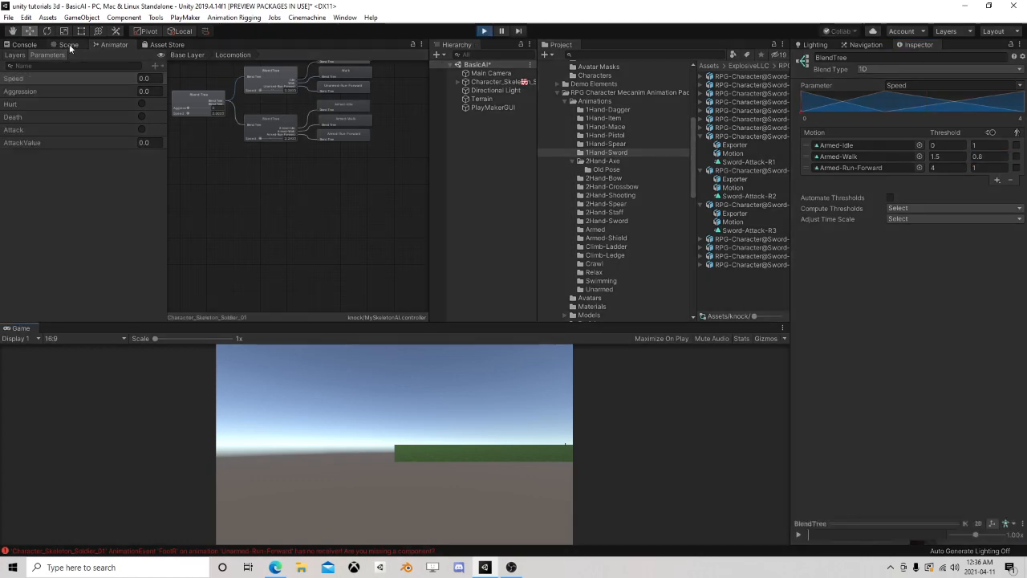
pyautogui.click(69, 45)
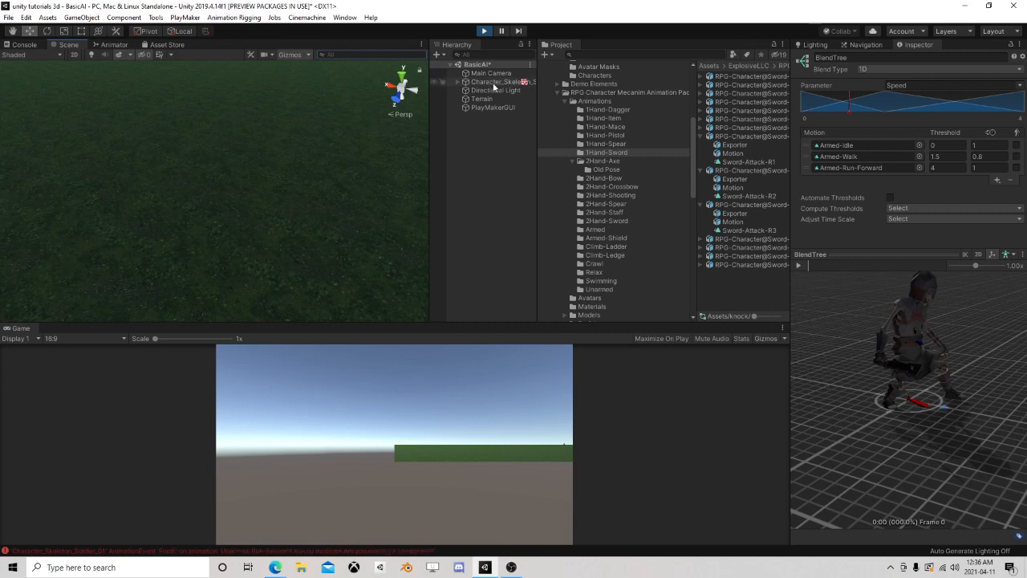
pyautogui.doubleClick(493, 85)
pyautogui.click(520, 202)
pyautogui.scroll(-5, 306, 211)
pyautogui.moveTo(307, 212); pyautogui.dragTo(303, 147, button='middle')
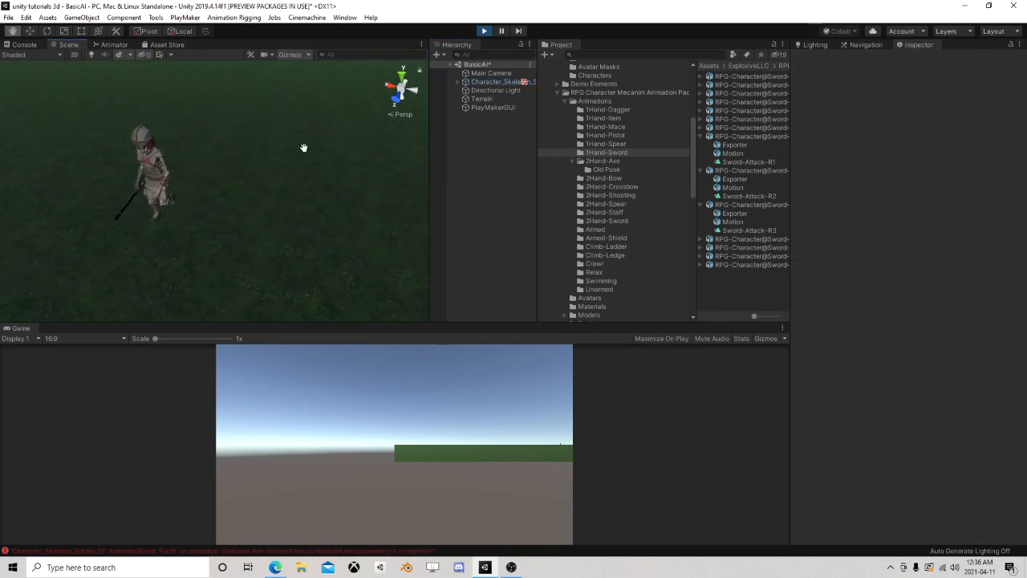
pyautogui.moveTo(302, 151); pyautogui.dragTo(156, 160, button='right')
pyautogui.scroll(-3, 157, 162)
pyautogui.moveTo(158, 163); pyautogui.dragTo(204, 134, button='middle')
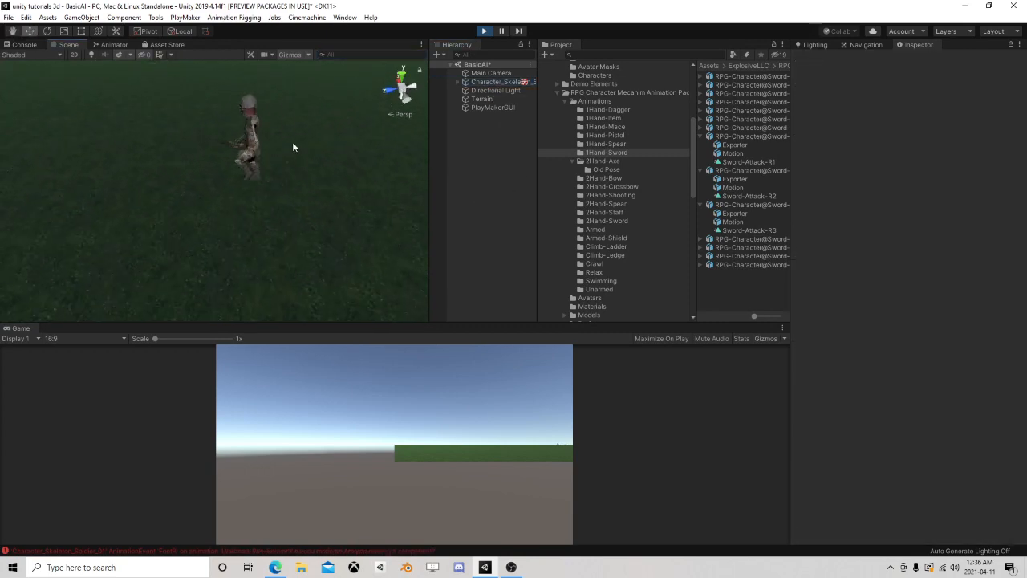
pyautogui.moveTo(253, 156); pyautogui.dragTo(324, 161, button='middle')
pyautogui.scroll(3, 324, 161)
pyautogui.moveTo(232, 162); pyautogui.dragTo(351, 173, button='middle')
pyautogui.scroll(-3, 352, 173)
pyautogui.moveTo(222, 171); pyautogui.dragTo(282, 175, button='middle')
pyautogui.scroll(3, 284, 175)
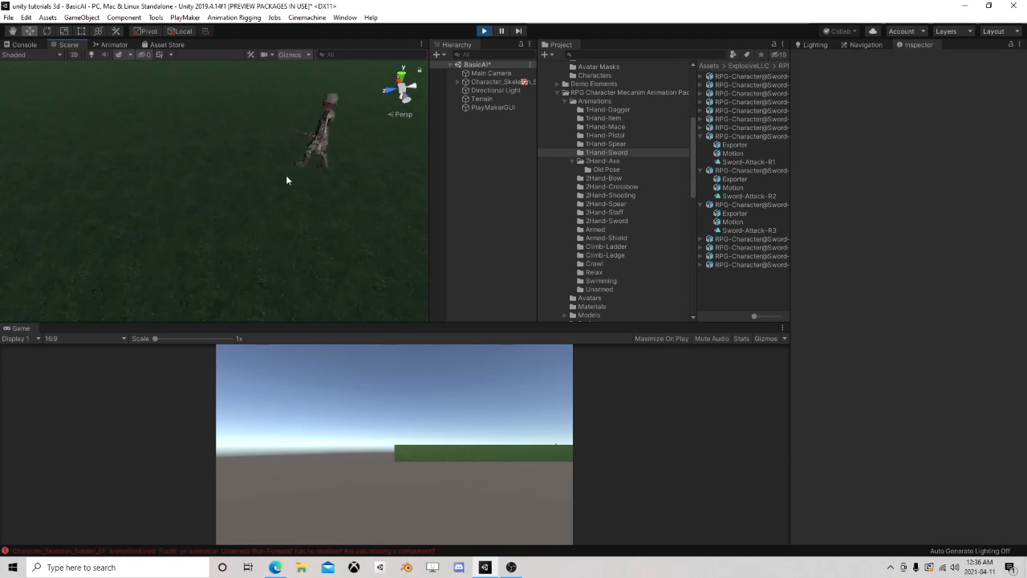
pyautogui.moveTo(354, 164); pyautogui.dragTo(58, 185, button='middle')
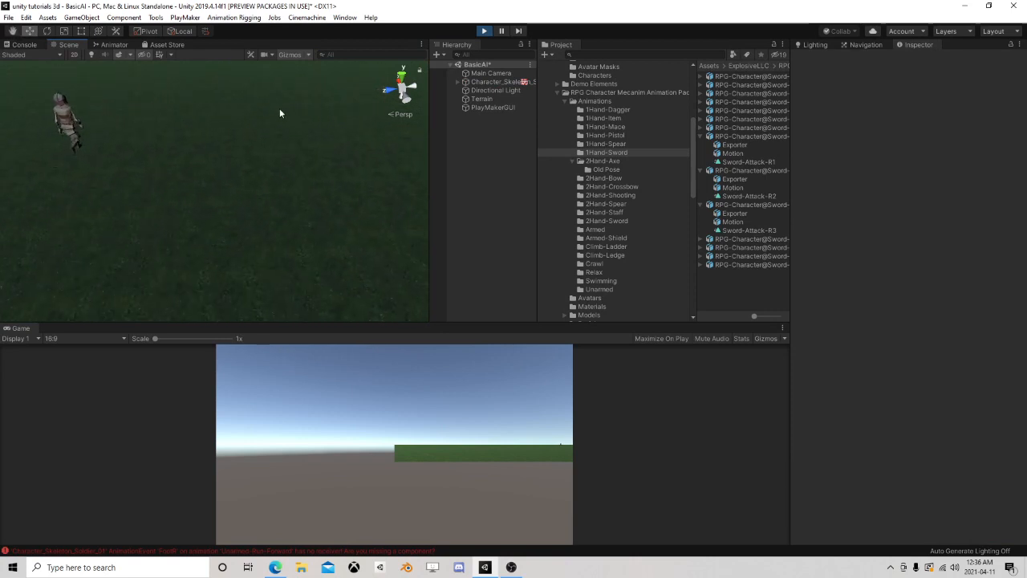
pyautogui.moveTo(293, 111); pyautogui.dragTo(96, 113, button='right')
pyautogui.moveTo(361, 146); pyautogui.dragTo(31, 212, button='middle')
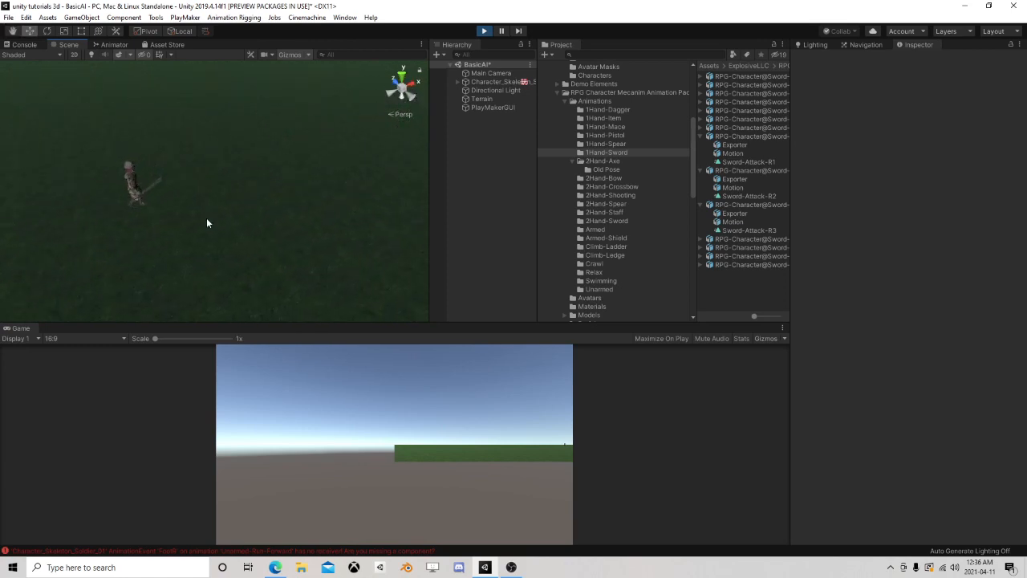
pyautogui.moveTo(147, 231); pyautogui.dragTo(229, 172, button='middle')
pyautogui.moveTo(166, 225); pyautogui.dragTo(285, 139, button='middle')
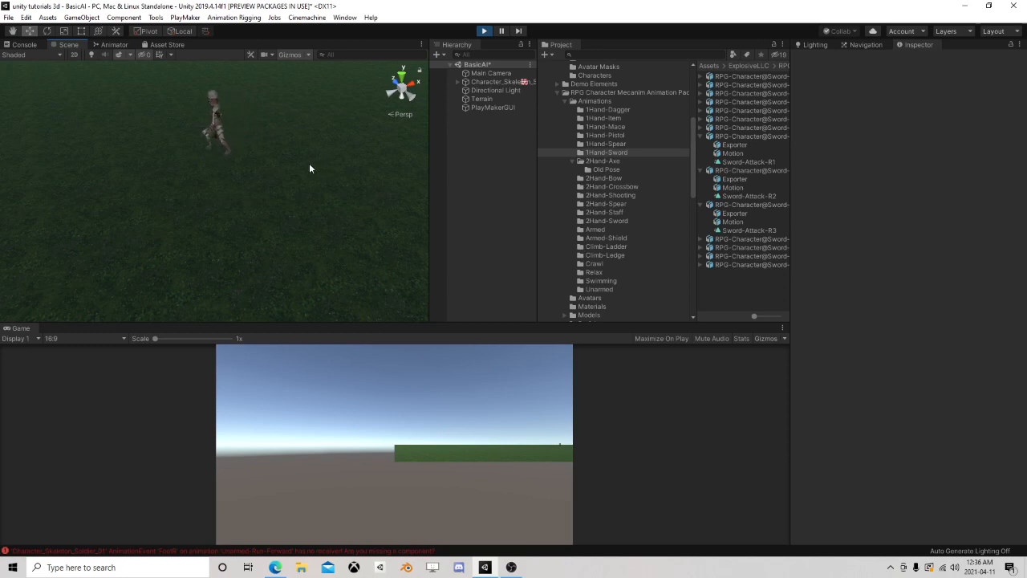
pyautogui.moveTo(172, 164); pyautogui.dragTo(329, 170, button='middle')
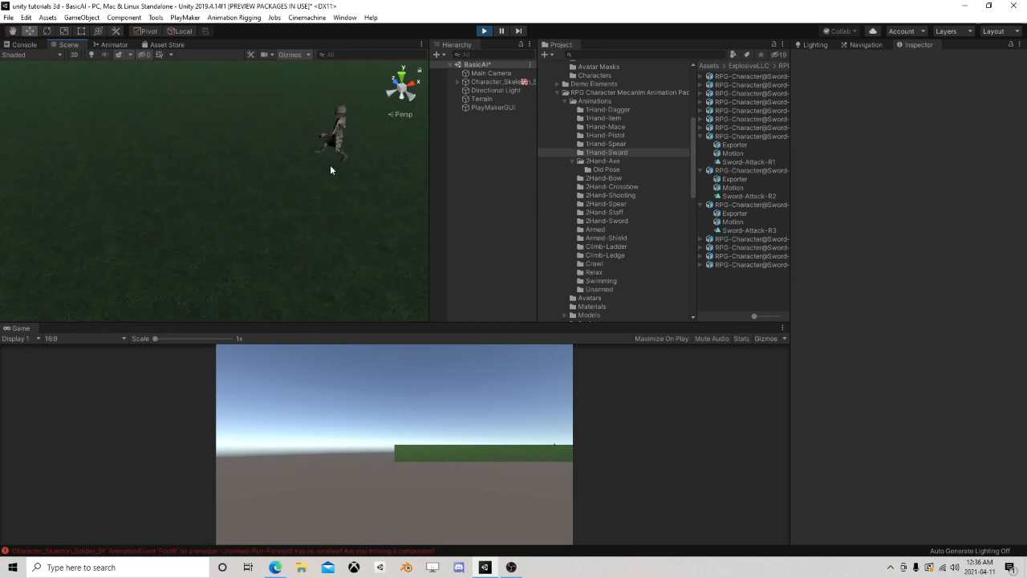
# Check the live Speed parameter in the unarmed and armed blend trees, and open the skeleton's SetAnimator FSM for editing
pyautogui.click(124, 45)
pyautogui.click(272, 83)
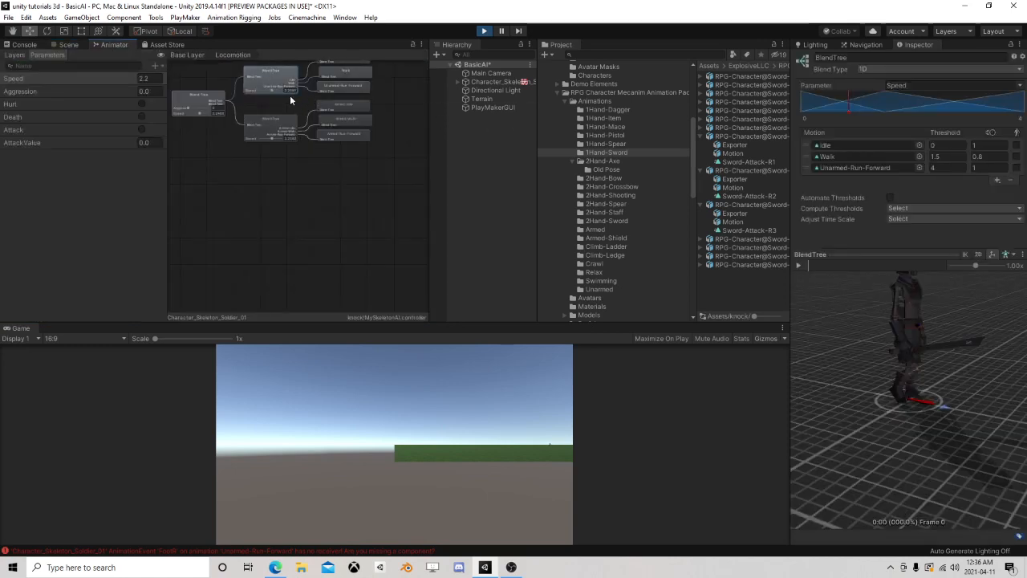
pyautogui.scroll(3, 273, 149)
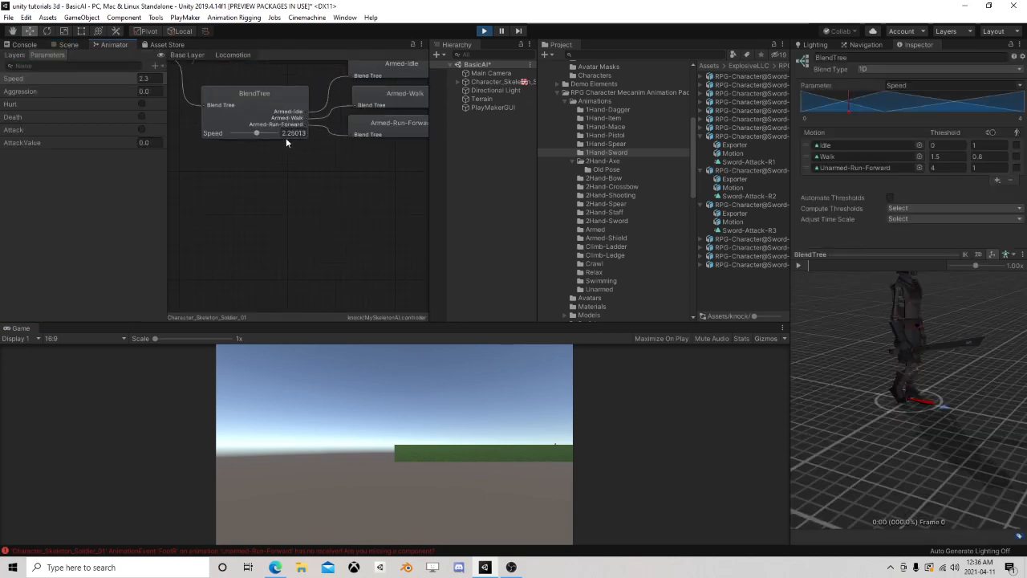
pyautogui.scroll(-3, 294, 145)
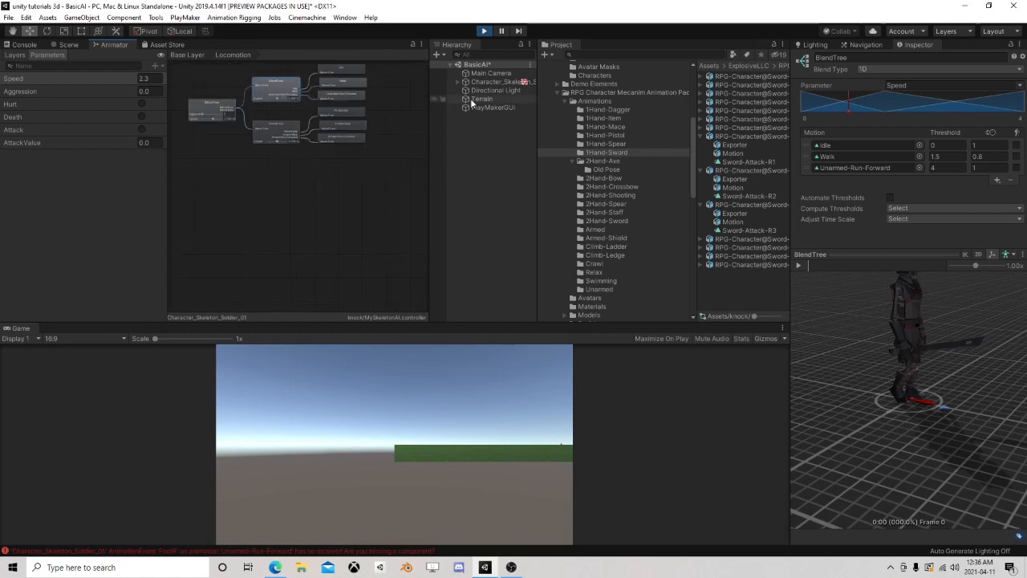
pyautogui.click(497, 82)
pyautogui.scroll(-3, 856, 270)
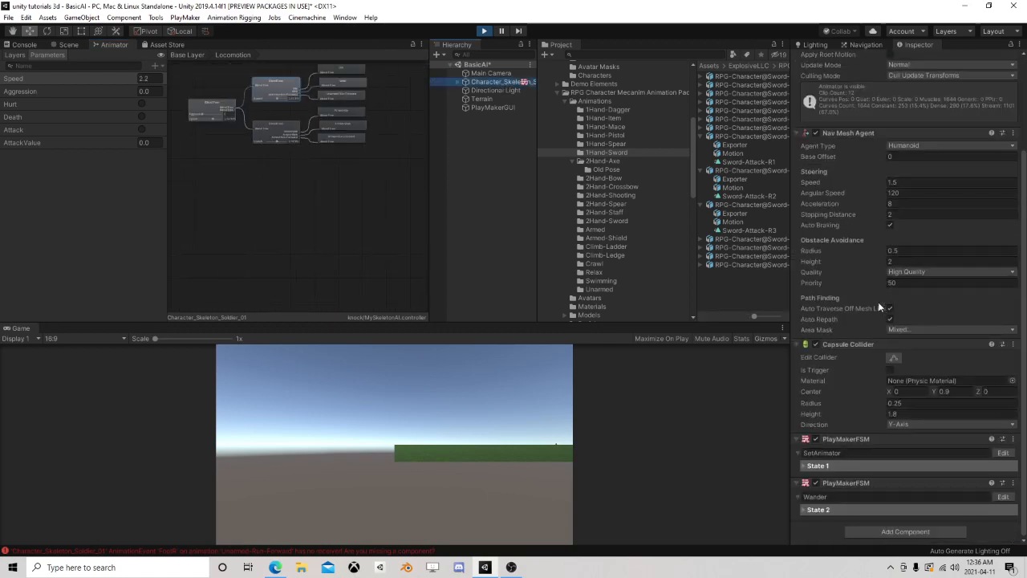
pyautogui.click(1002, 453)
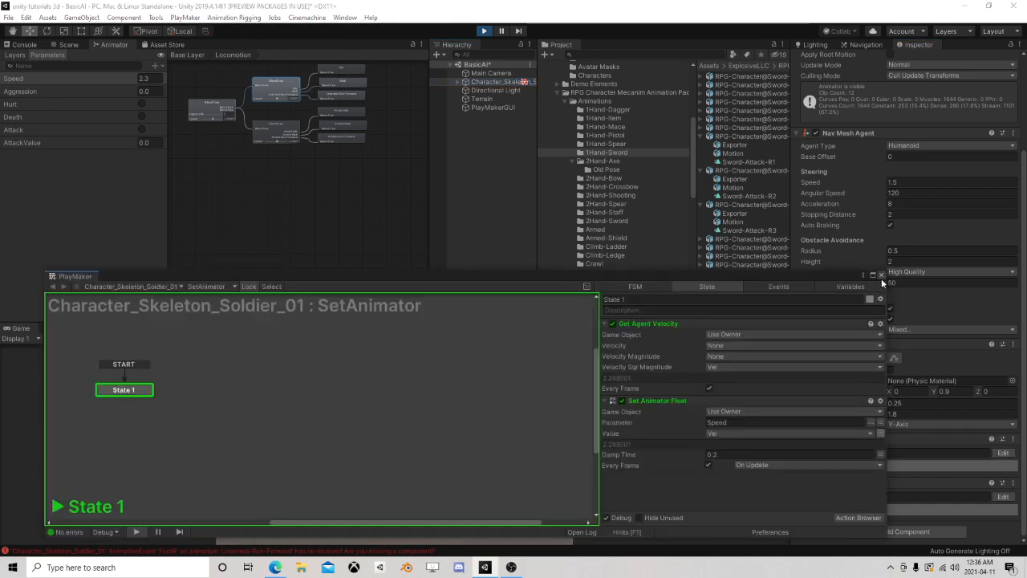
# Try storing Get Agent Velocity's Velocity Magnitude in a new variable named A while the scene is running
pyautogui.click(724, 353)
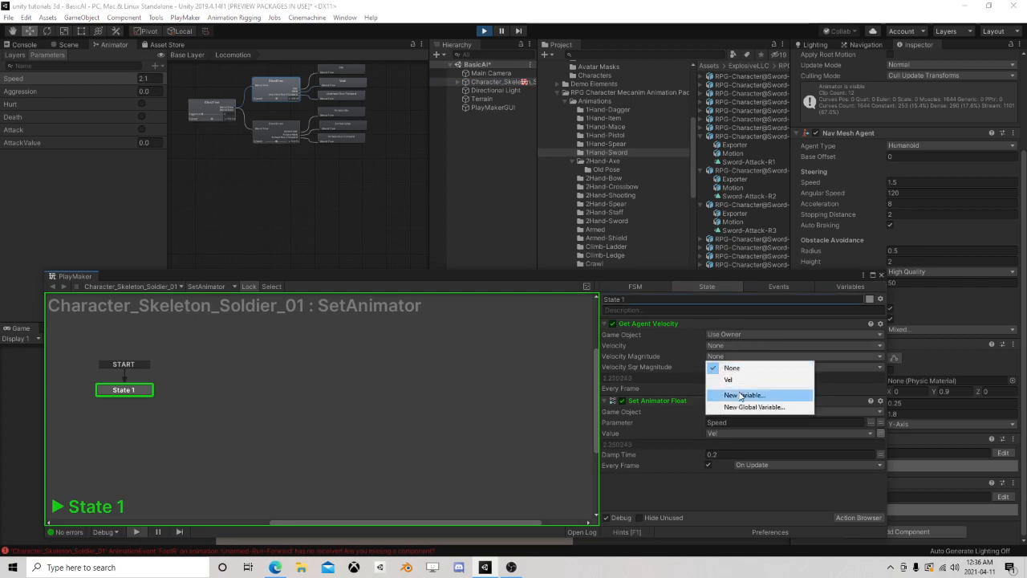
pyautogui.click(740, 394)
pyautogui.write('A')
pyautogui.click(738, 390)
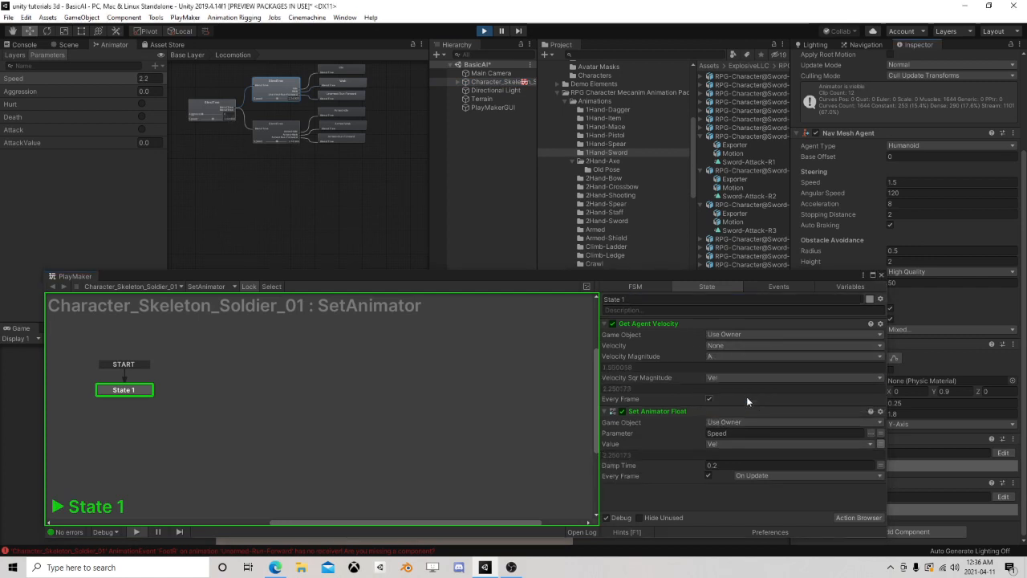
# Stop Play mode and, in Get Agent Velocity, set Velocity Sqr Magnitude to None and Velocity Magnitude to Vel
pyautogui.click(483, 32)
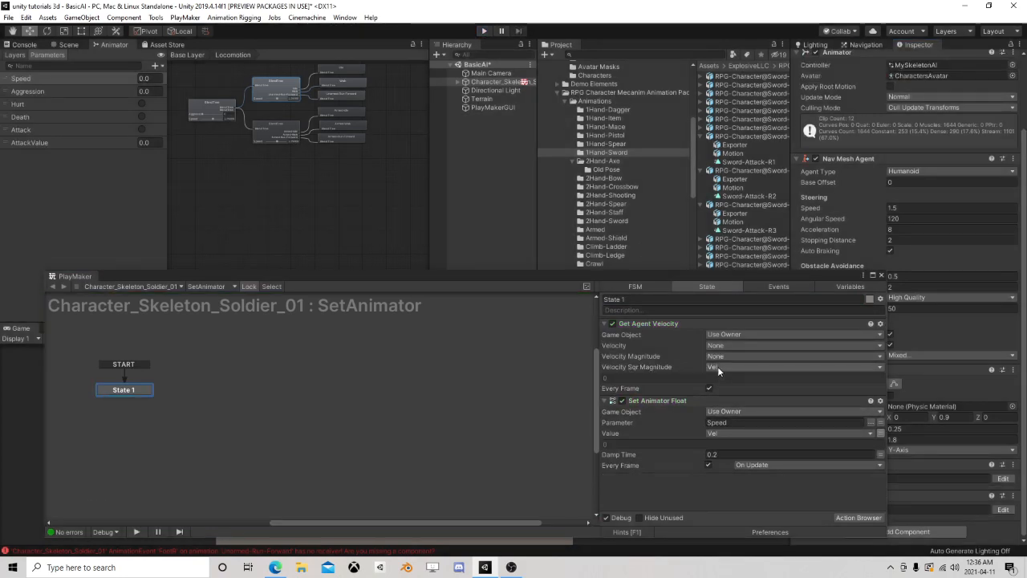
pyautogui.click(717, 366)
pyautogui.click(722, 375)
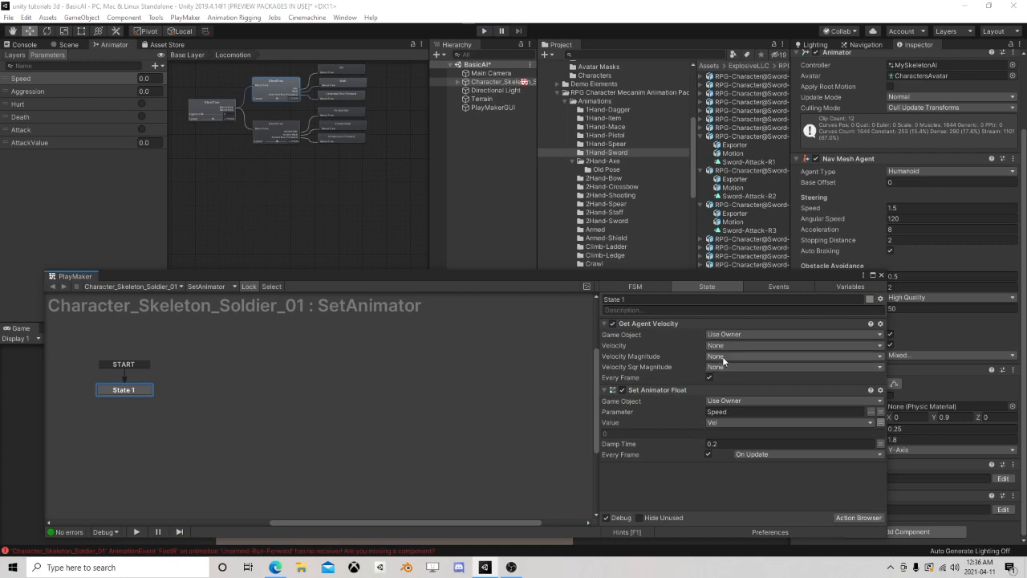
pyautogui.click(723, 357)
pyautogui.click(737, 378)
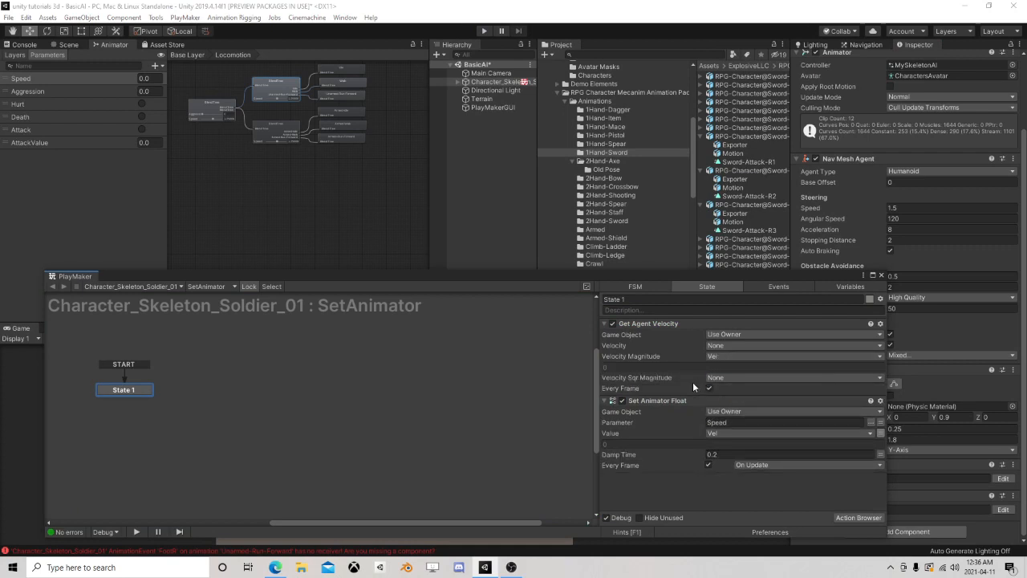
# Run the scene again, close the FSM editor and examine the skeleton's walk with the Velocity Magnitude setting
pyautogui.click(486, 31)
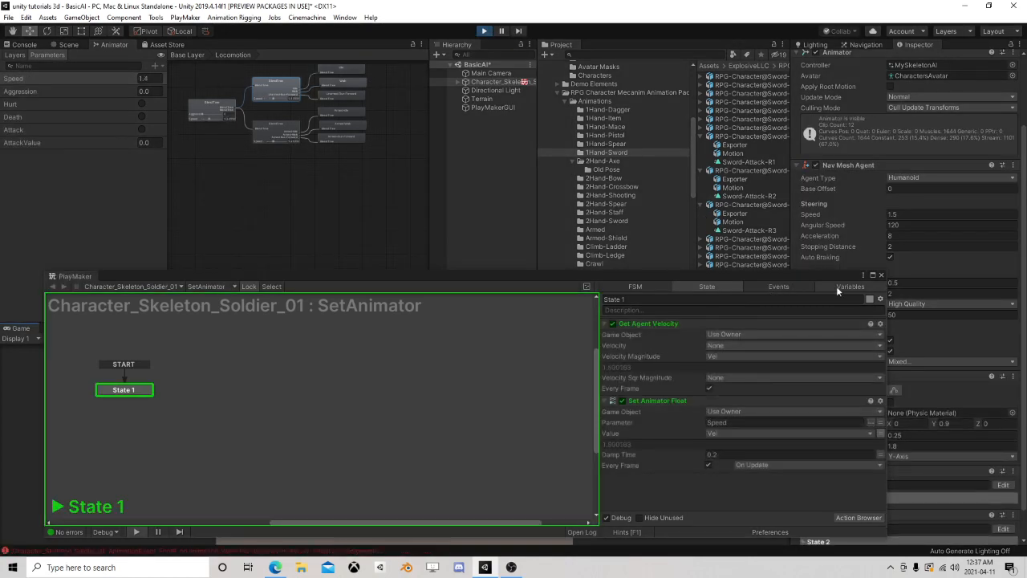
pyautogui.click(881, 274)
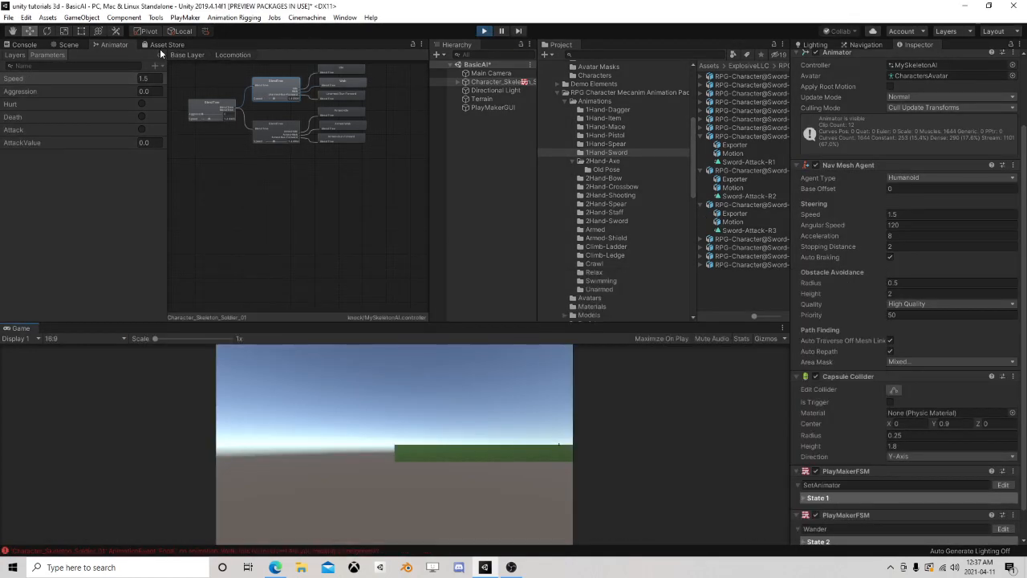
pyautogui.click(68, 45)
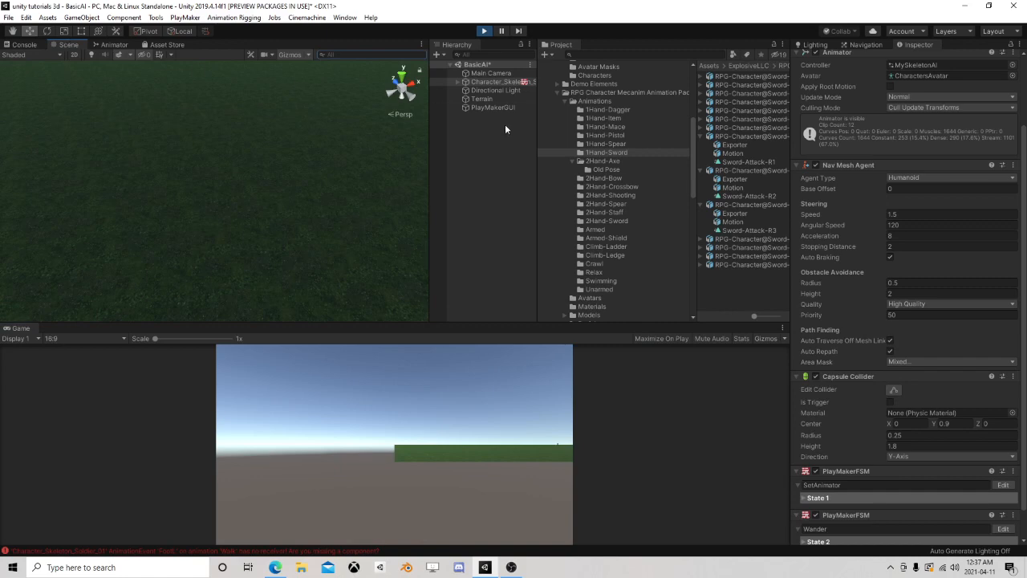
pyautogui.doubleClick(501, 82)
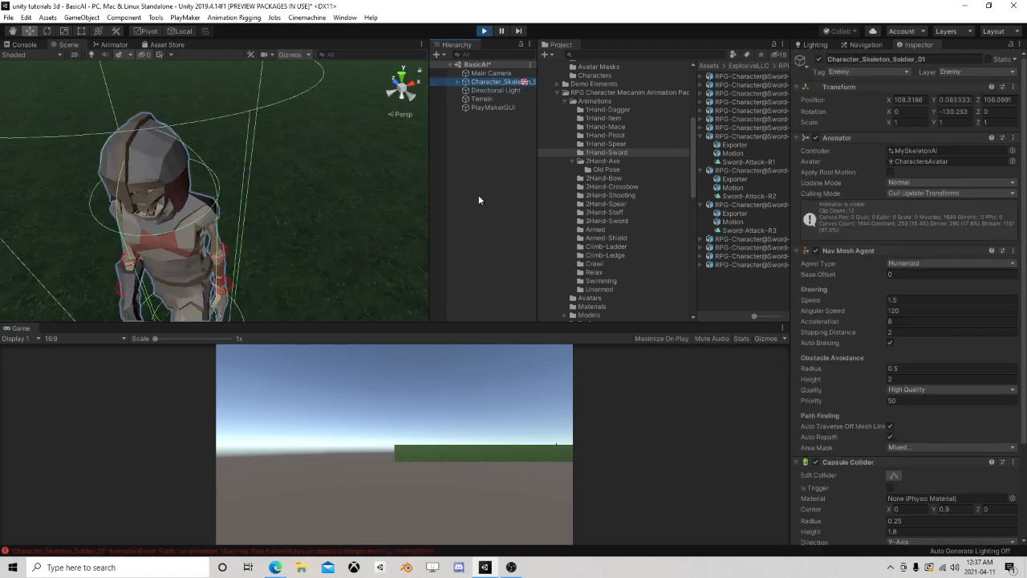
pyautogui.click(479, 198)
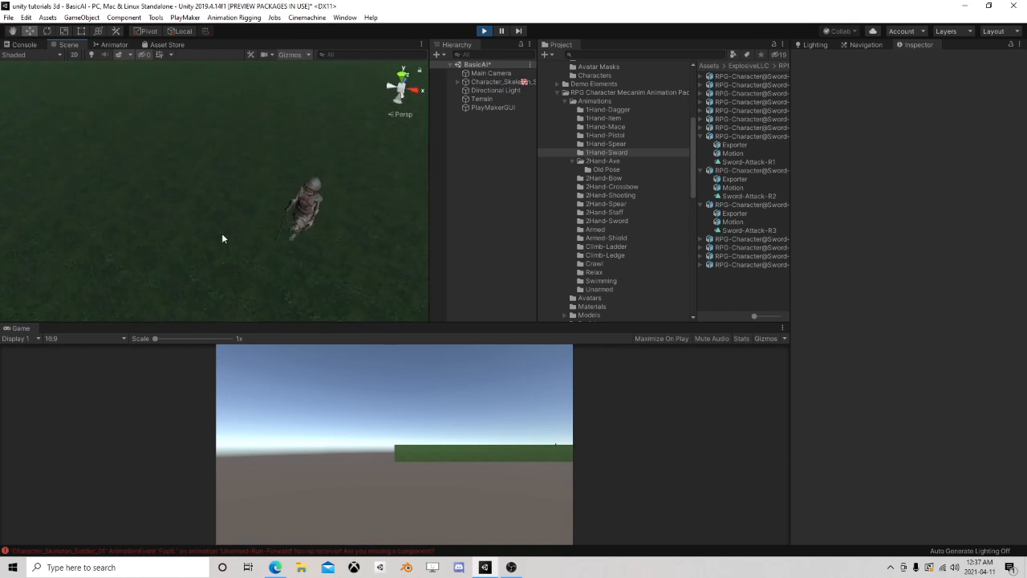
pyautogui.moveTo(222, 234); pyautogui.dragTo(155, 180, button='middle')
pyautogui.moveTo(156, 180); pyautogui.dragTo(313, 209, button='right')
pyautogui.moveTo(313, 209); pyautogui.dragTo(202, 215, button='middle')
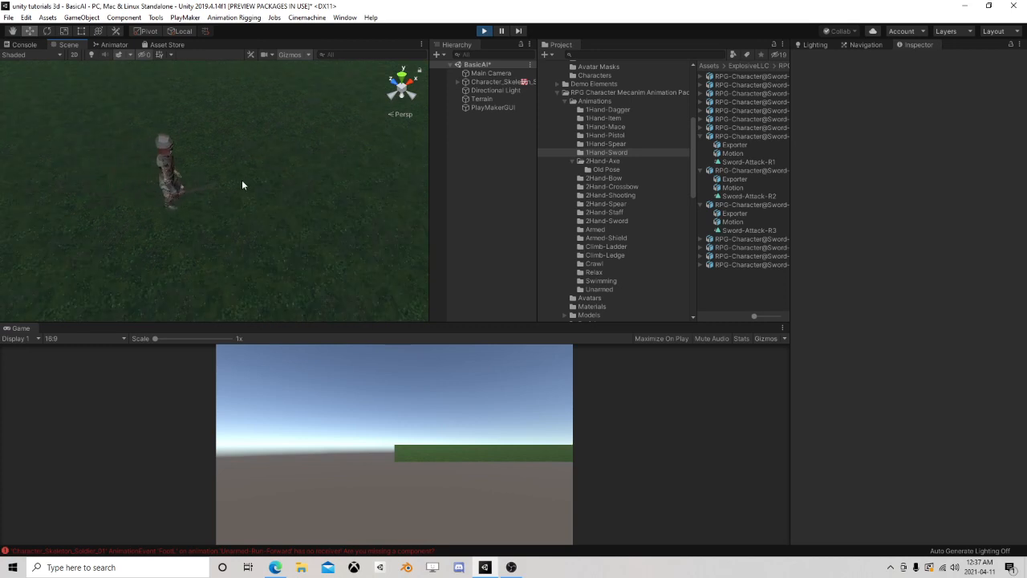
# Stop Play mode, set Walk's animation speed to 0.6 in the unarmed blend tree, and select the armed blend tree
pyautogui.click(484, 30)
pyautogui.click(113, 44)
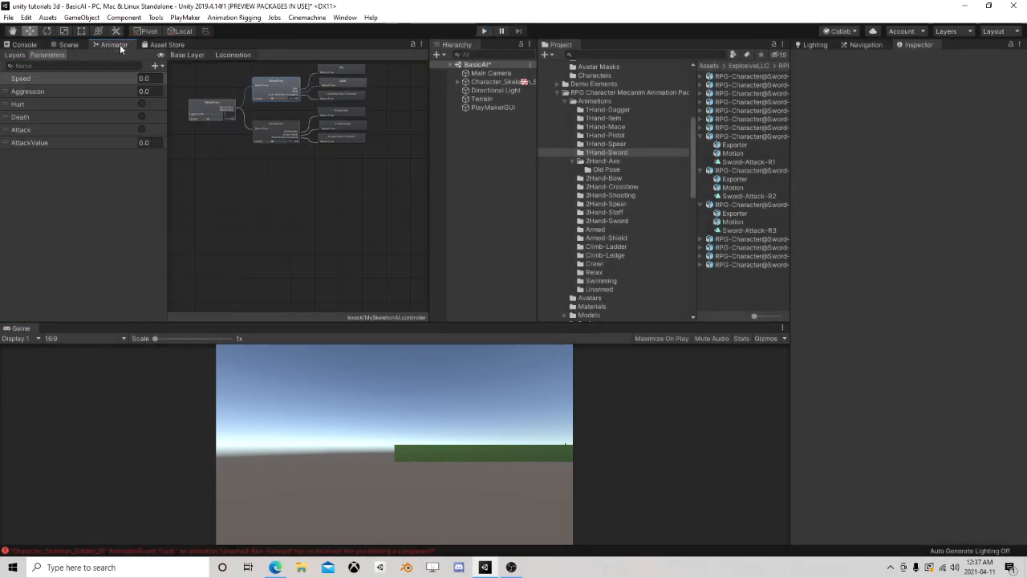
pyautogui.click(282, 88)
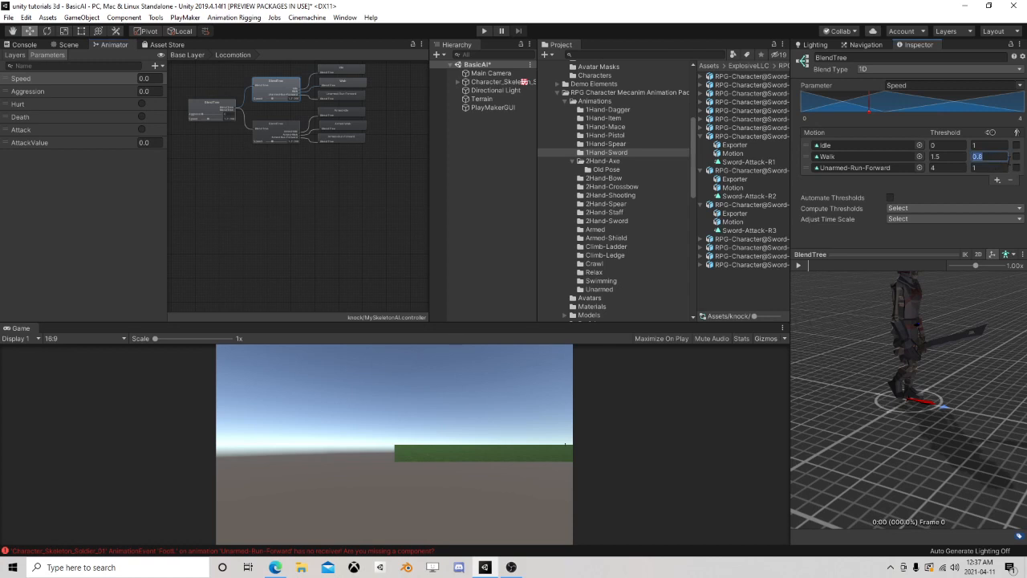
pyautogui.write('.6')
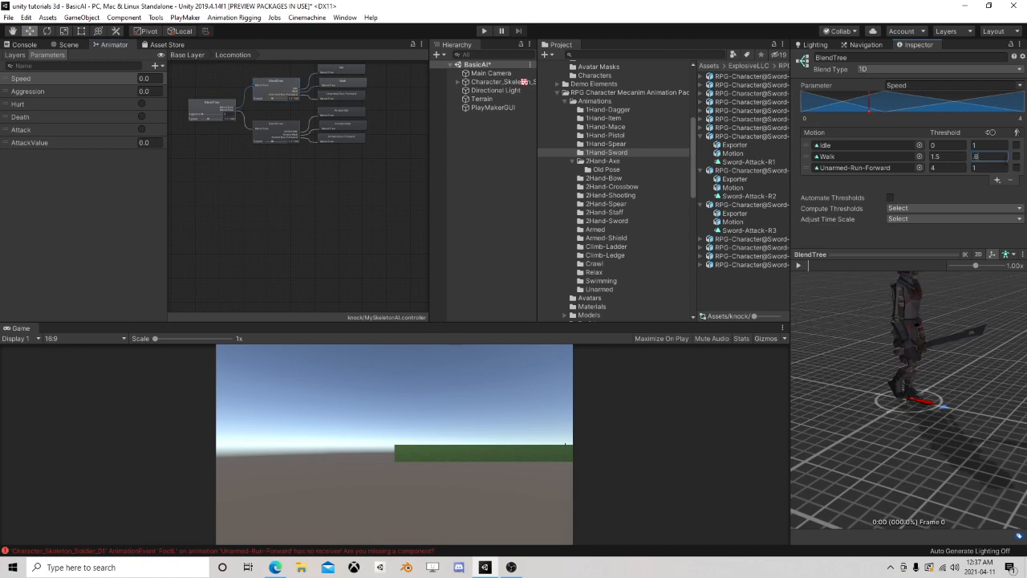
pyautogui.click(283, 130)
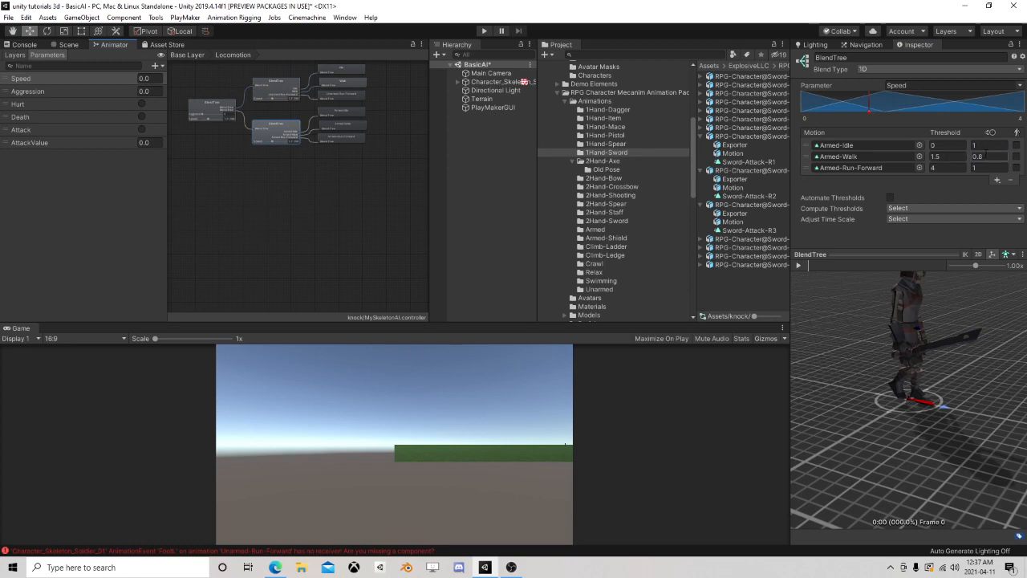
# Set the Nav Mesh Agent speed of Character_Skeleton_Soldier_01 to 1.25
pyautogui.click(496, 83)
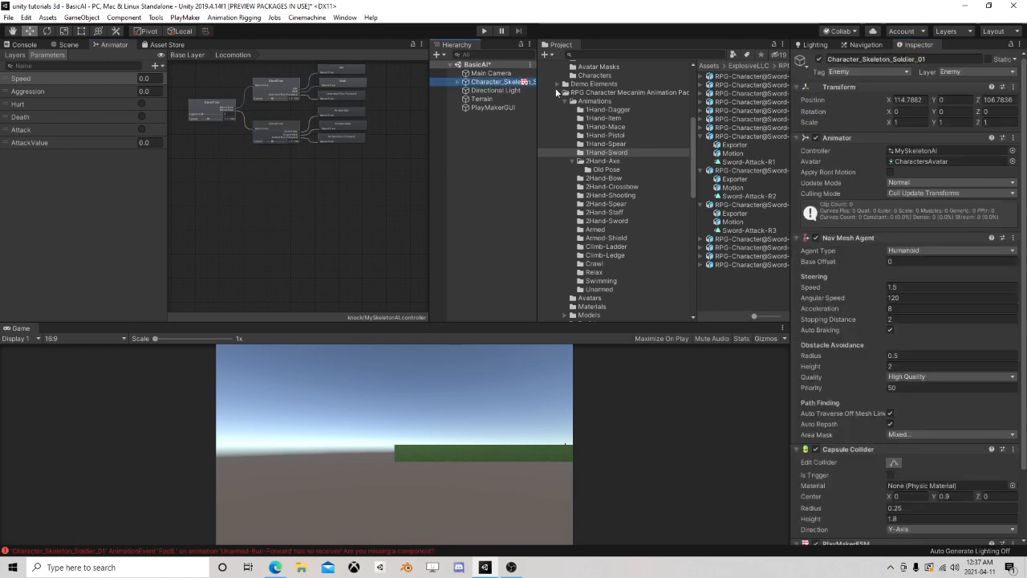
pyautogui.click(904, 289)
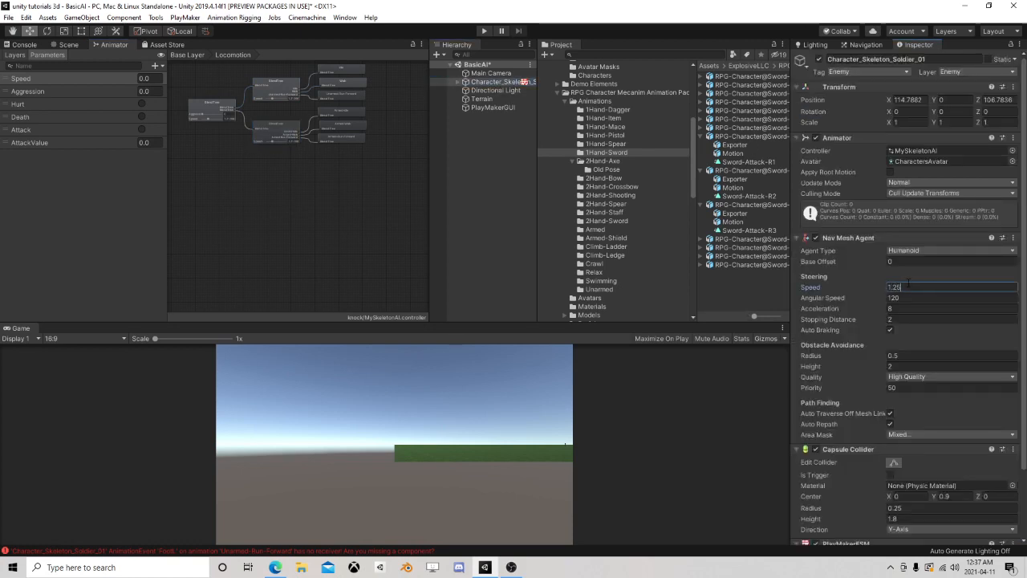
# Run the scene and focus on the skeleton to check its walk animation at the reduced agent speed
pyautogui.click(68, 44)
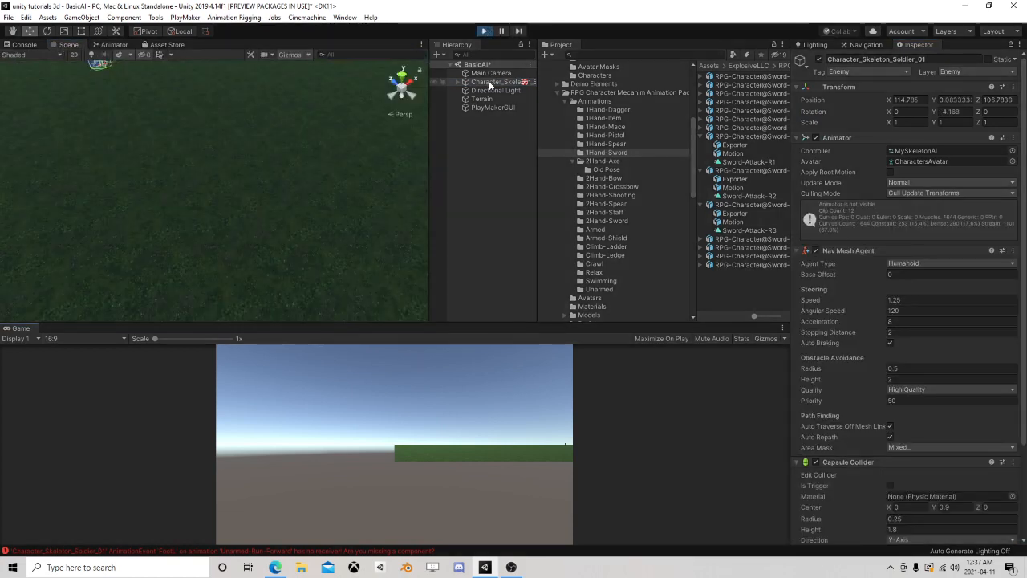
pyautogui.click(488, 82)
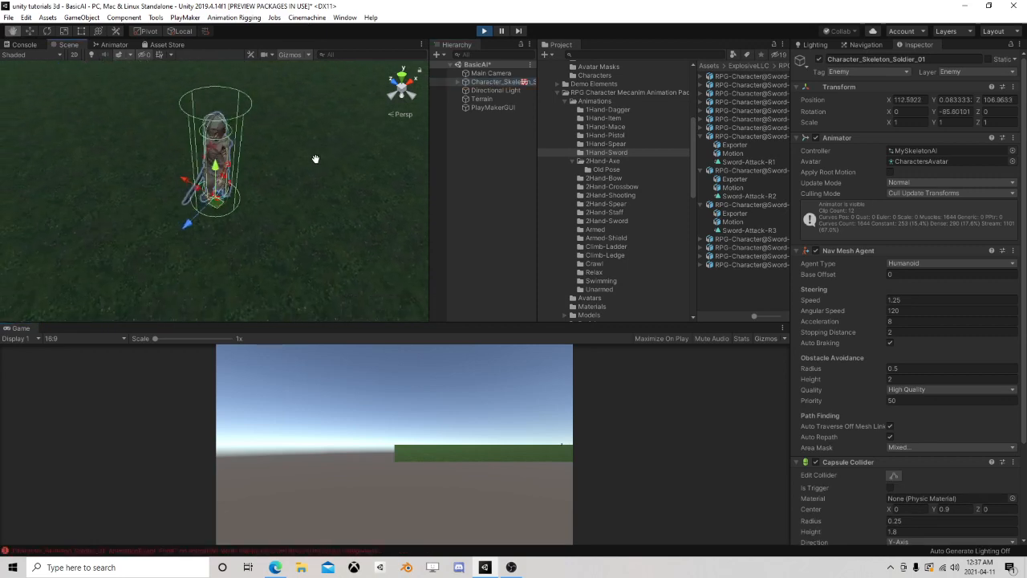
pyautogui.click(466, 196)
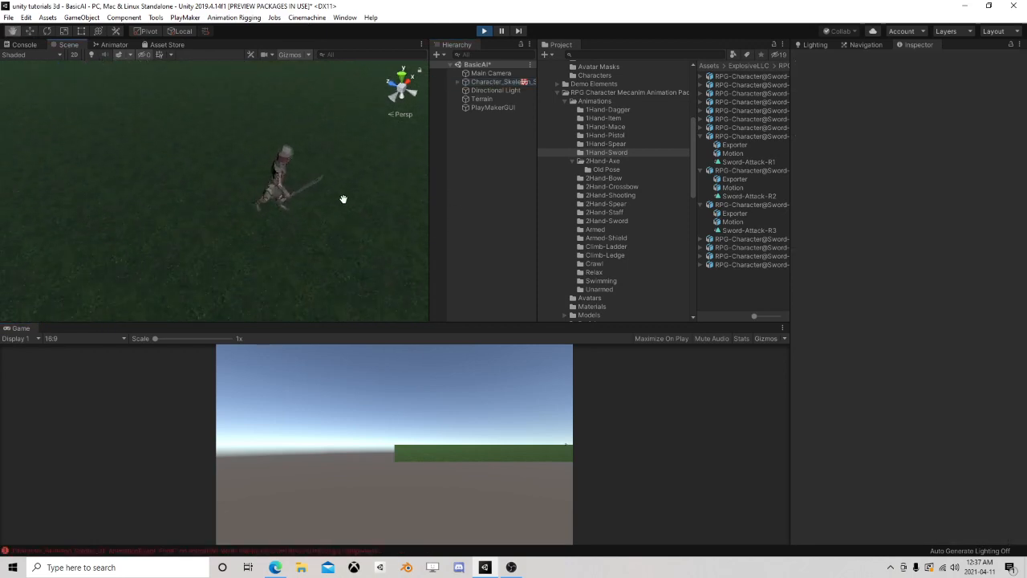
pyautogui.moveTo(380, 217); pyautogui.dragTo(253, 199, button='middle')
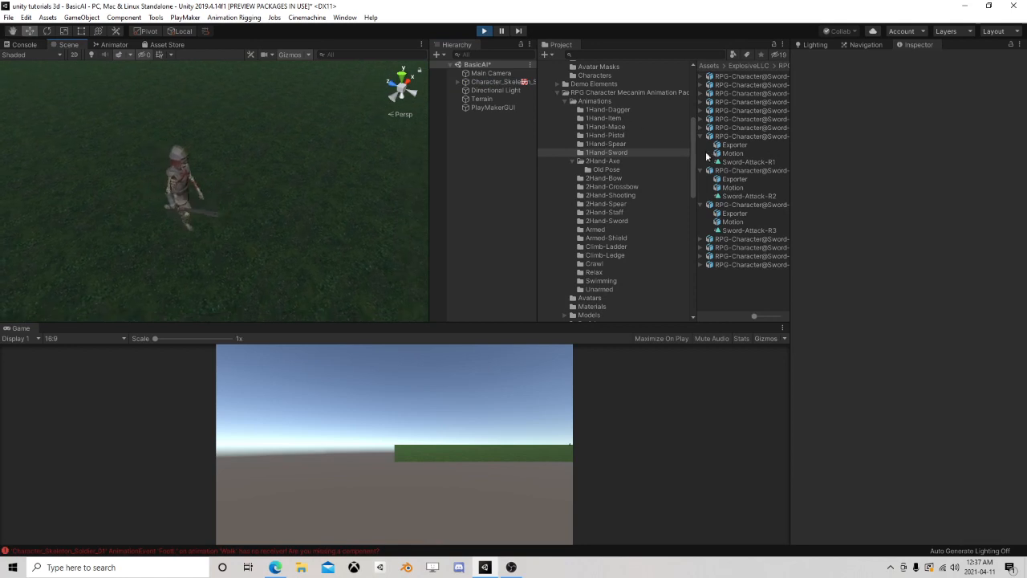
# Try a Nav Mesh Agent speed of 1 on the running Character_Skeleton_Soldier_01 and check its walk
pyautogui.click(497, 82)
pyautogui.click(919, 300)
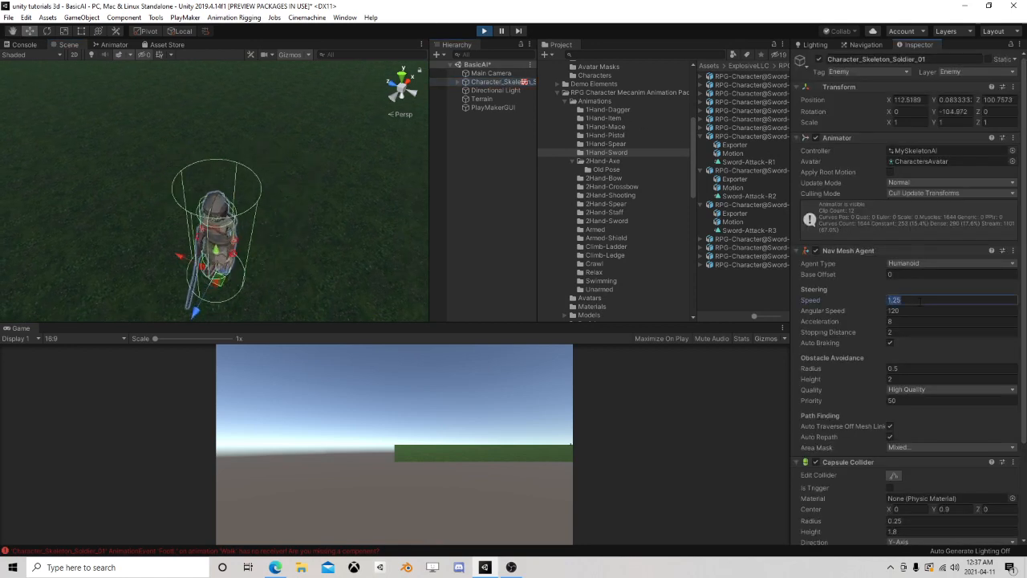
pyautogui.write('1')
pyautogui.click(479, 236)
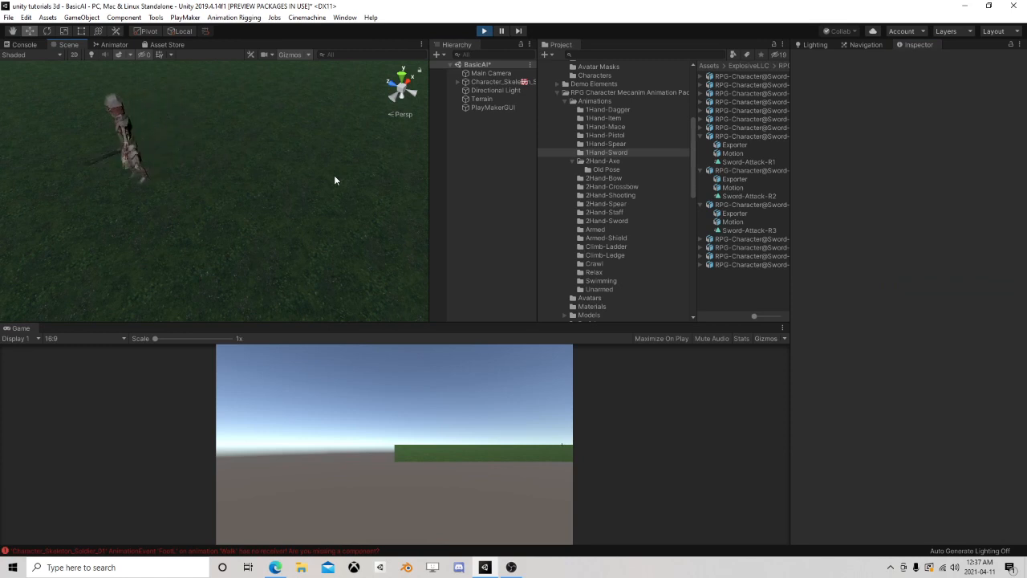
# Try a Nav Mesh Agent speed of 0.8 on the running skeleton and check how its feet match the movement
pyautogui.click(498, 83)
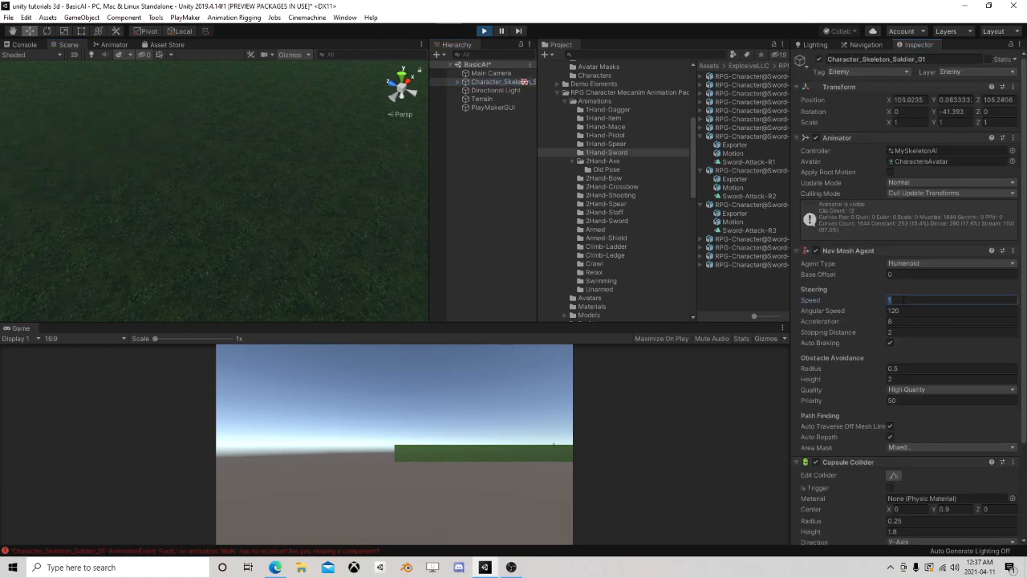
pyautogui.click(903, 299)
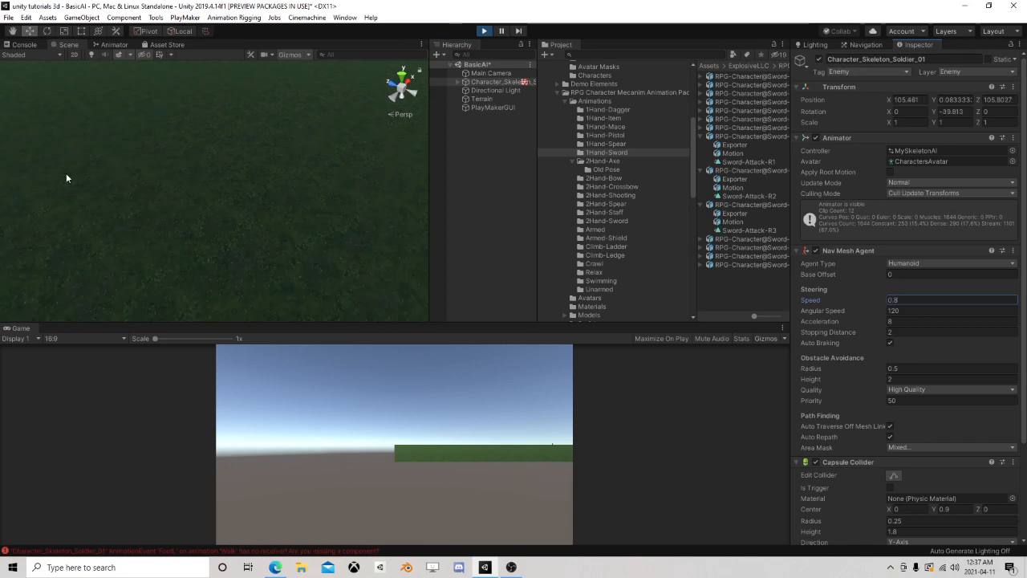
pyautogui.moveTo(66, 174); pyautogui.dragTo(191, 161, button='middle')
pyautogui.scroll(3, 190, 160)
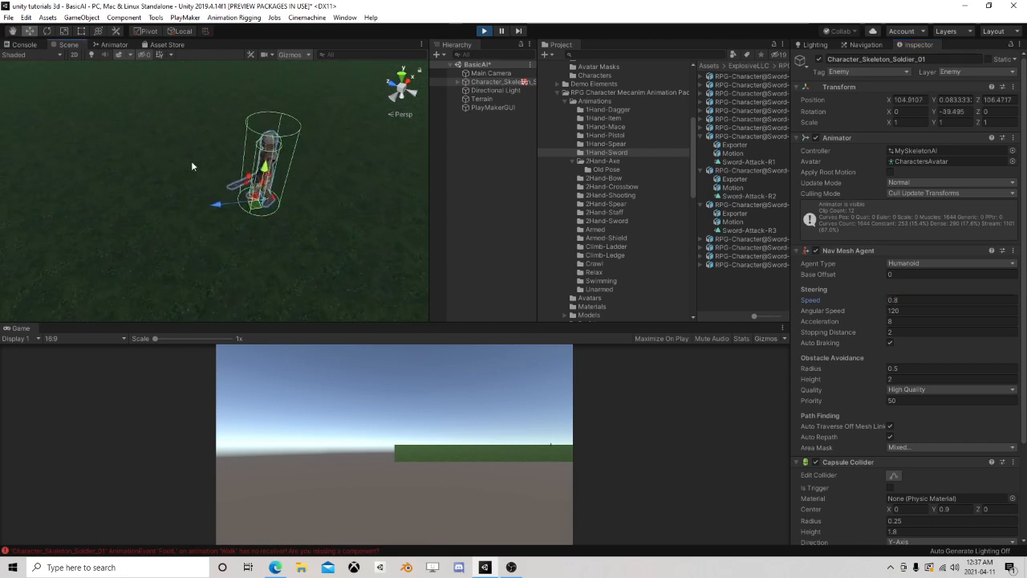
pyautogui.click(467, 197)
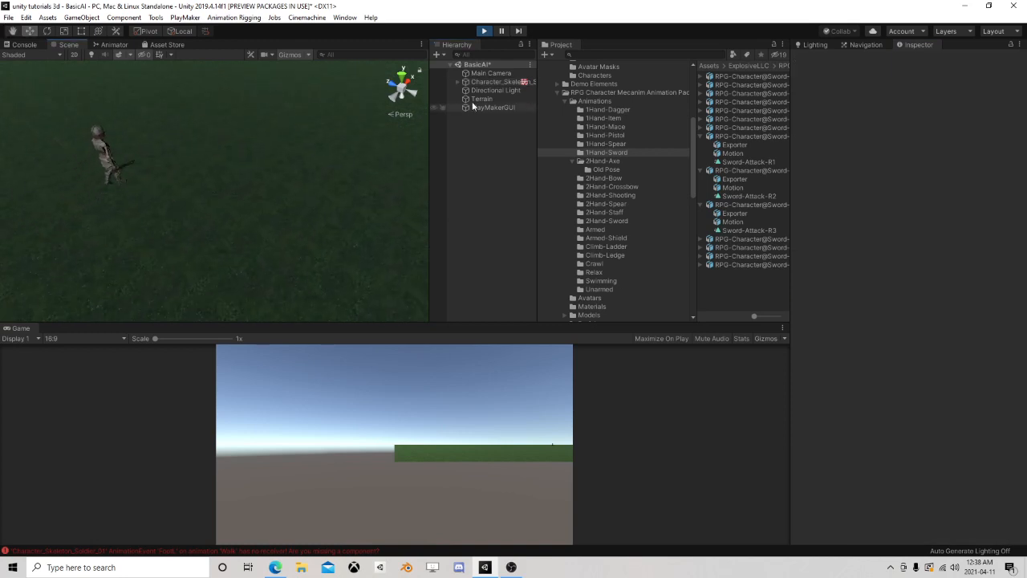
# Check the running skeleton's walk at a Nav Mesh Agent speed of 0.7, stop Play mode and set that speed on Character_Skeleton_Soldier_01
pyautogui.click(491, 82)
pyautogui.click(915, 300)
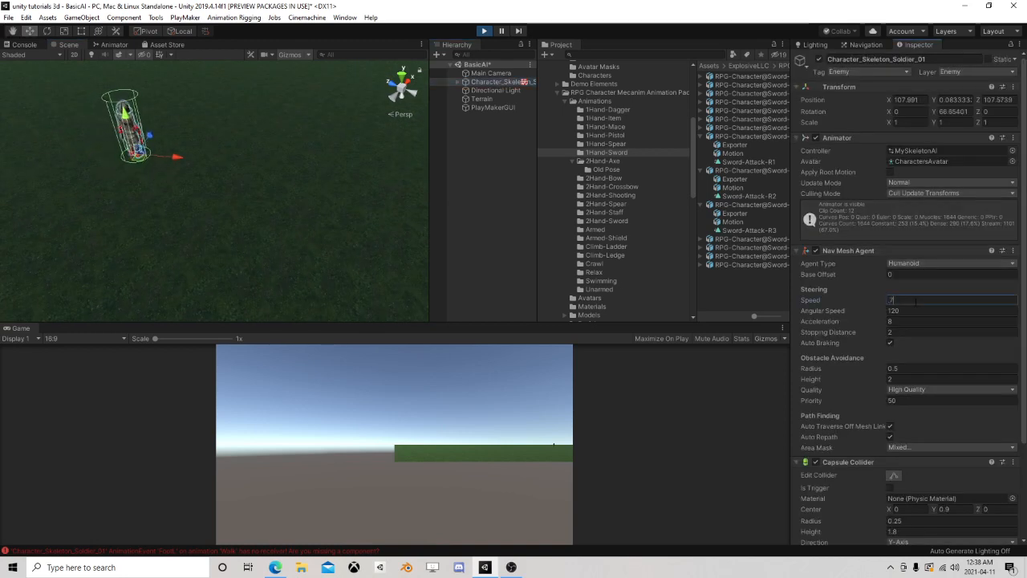
pyautogui.click(466, 203)
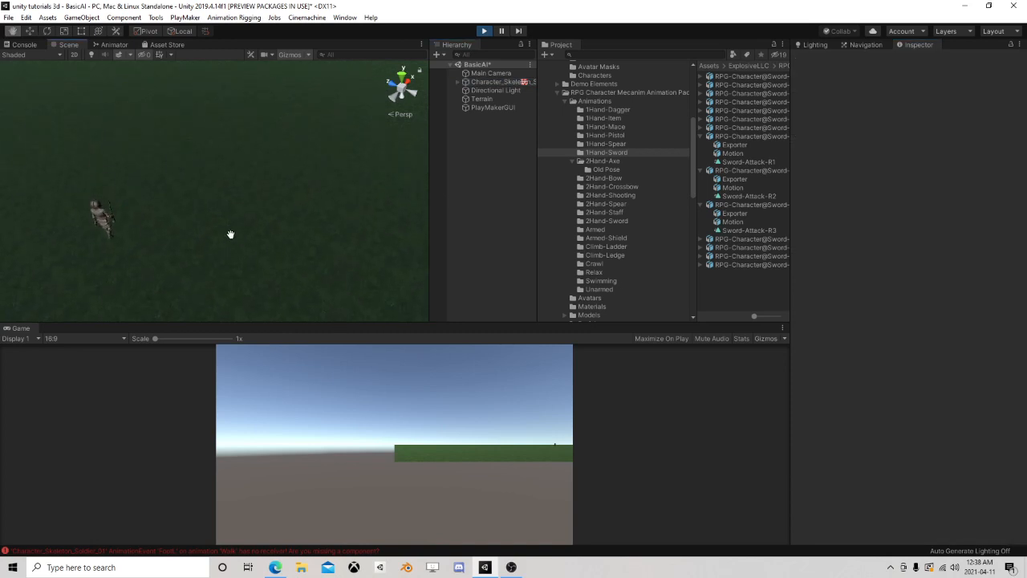
pyautogui.scroll(5, 230, 235)
pyautogui.moveTo(336, 208); pyautogui.dragTo(141, 198, button='right')
pyautogui.moveTo(386, 220); pyautogui.dragTo(181, 218, button='middle')
pyautogui.click(491, 81)
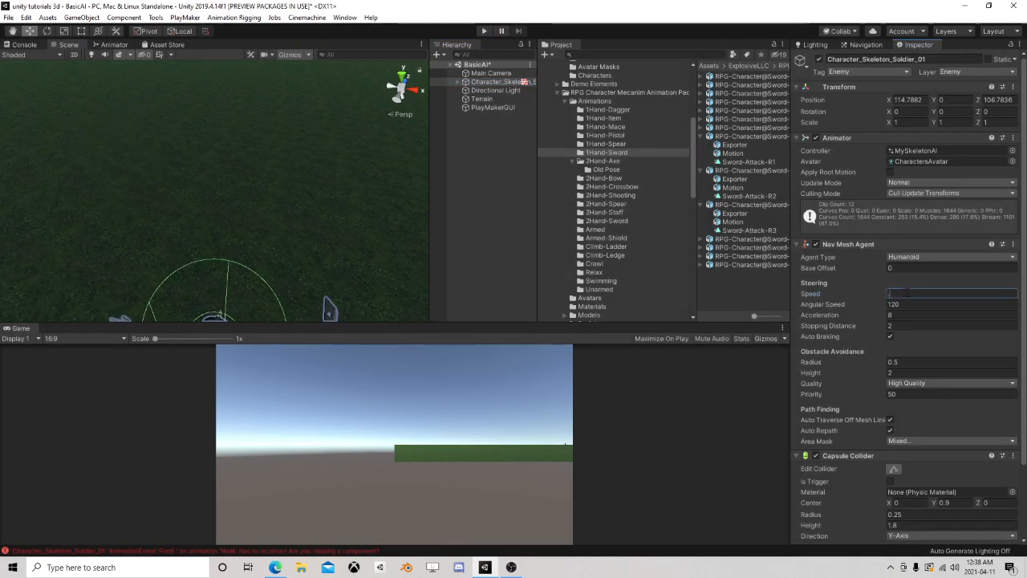
# Set the animation speed to 0.65 for Walk in the unarmed blend tree and Armed-Walk in the armed blend tree
pyautogui.click(120, 45)
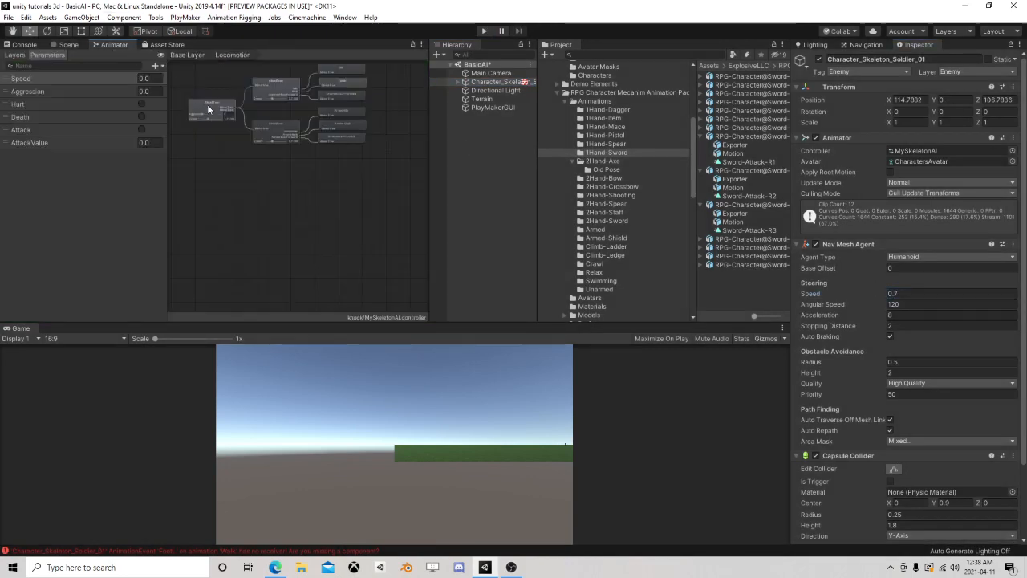
pyautogui.click(274, 91)
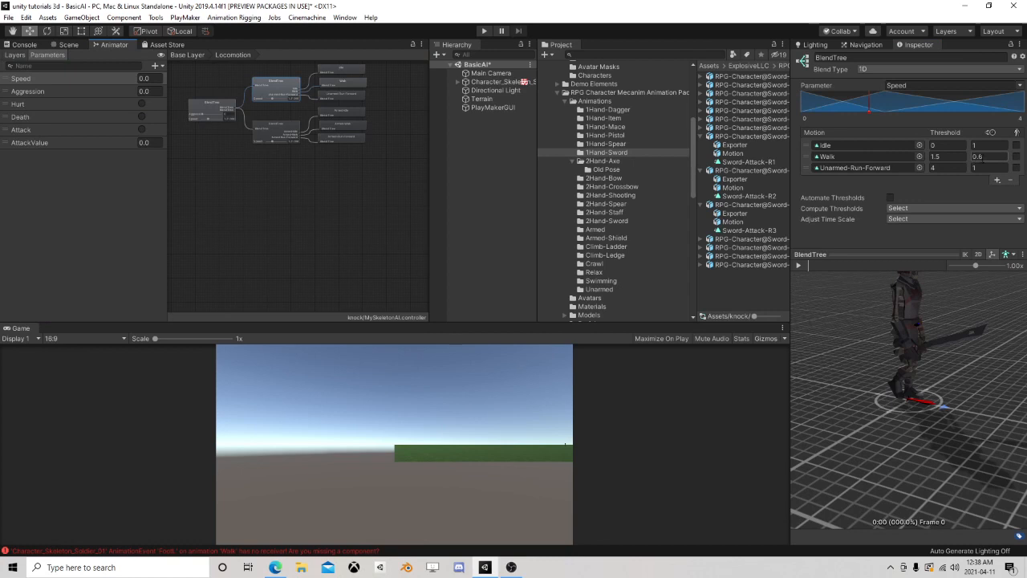
pyautogui.write('75')
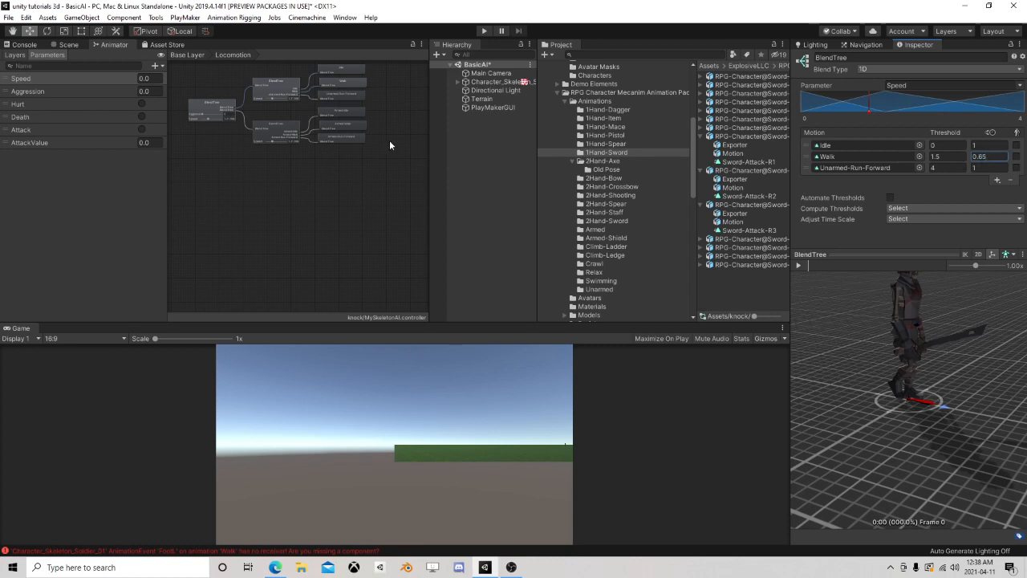
pyautogui.click(271, 134)
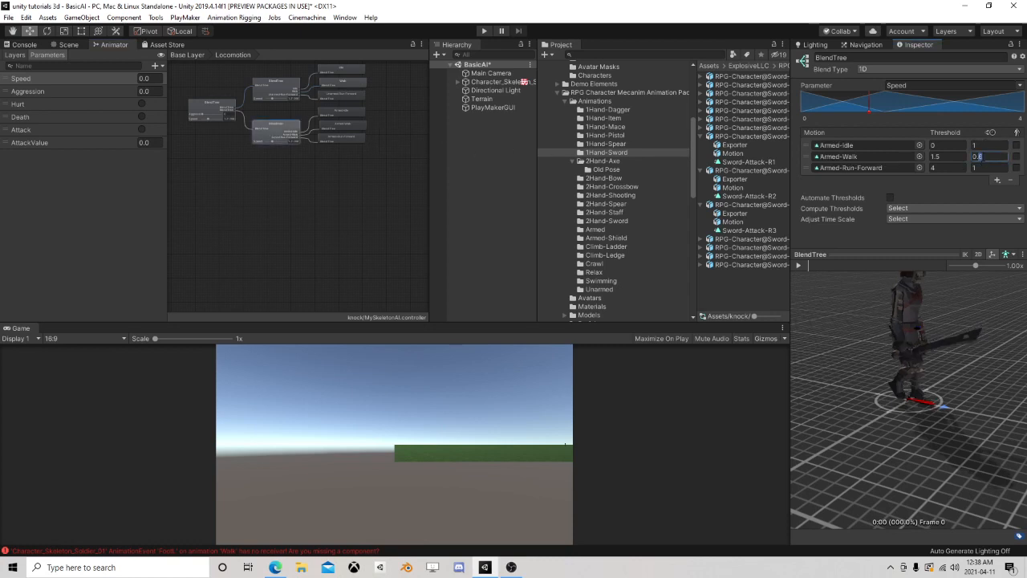
pyautogui.write('5')
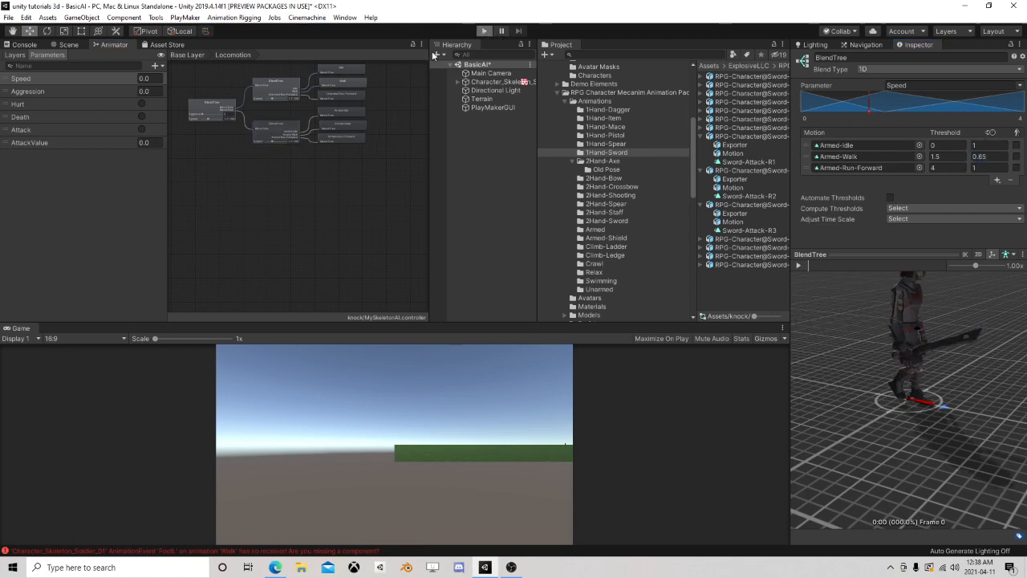
# Run the scene, examine the skeleton's walk in the scene view with the adjusted speeds, and stop Play mode
pyautogui.click(66, 44)
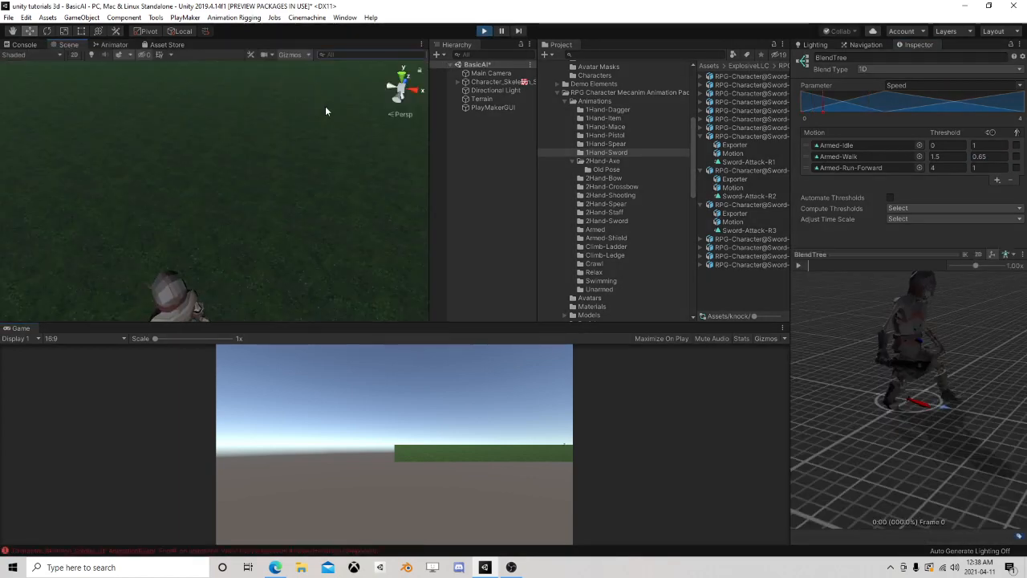
pyautogui.click(459, 163)
pyautogui.scroll(-3, 173, 192)
pyautogui.moveTo(173, 192); pyautogui.dragTo(288, 164, button='middle')
pyautogui.scroll(2, 289, 163)
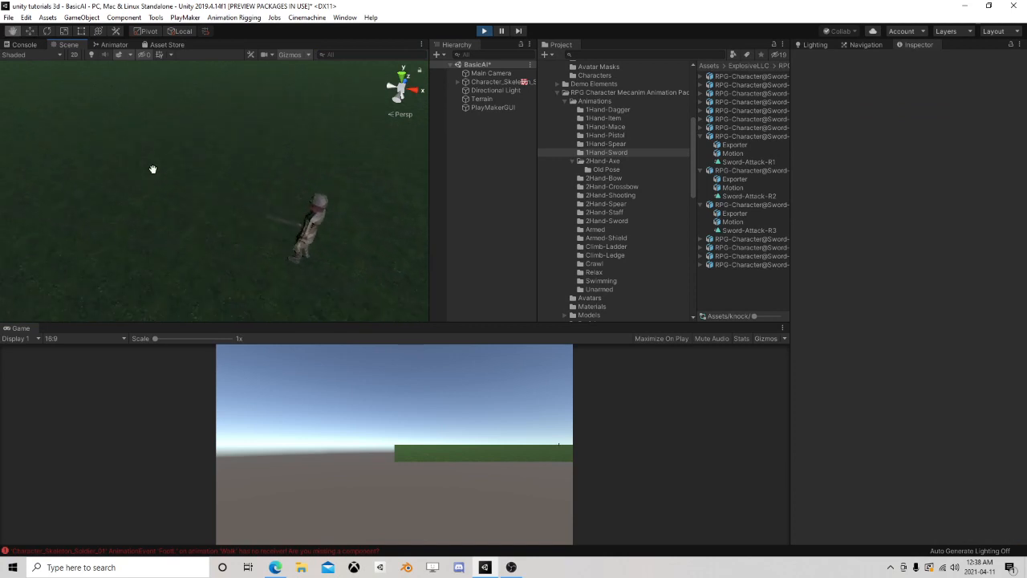
pyautogui.click(485, 32)
# Review Character_Skeleton_Soldier_01's components and child objects, and focus the scene view on the skeleton from above
pyautogui.click(502, 83)
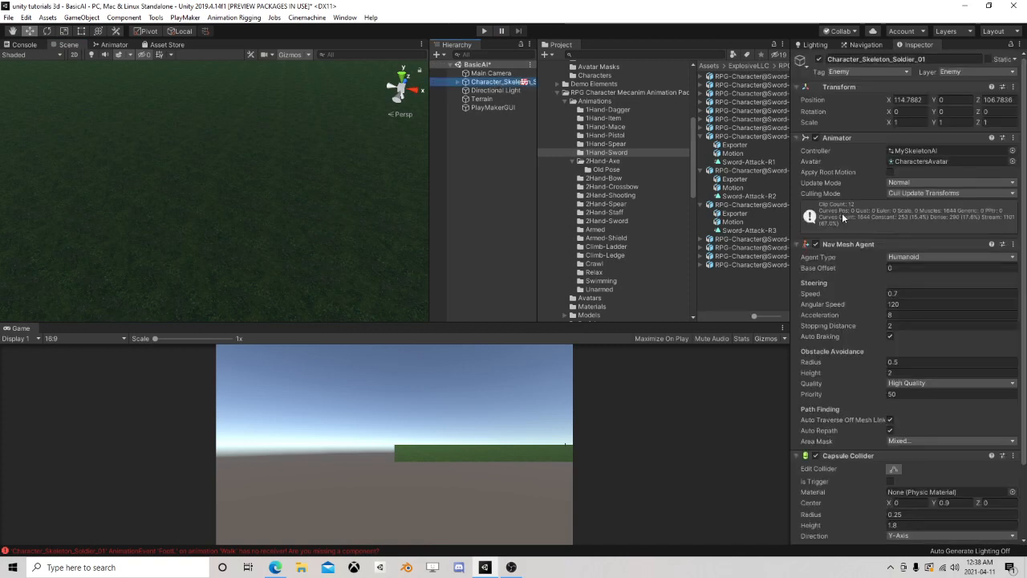
pyautogui.scroll(-5, 872, 230)
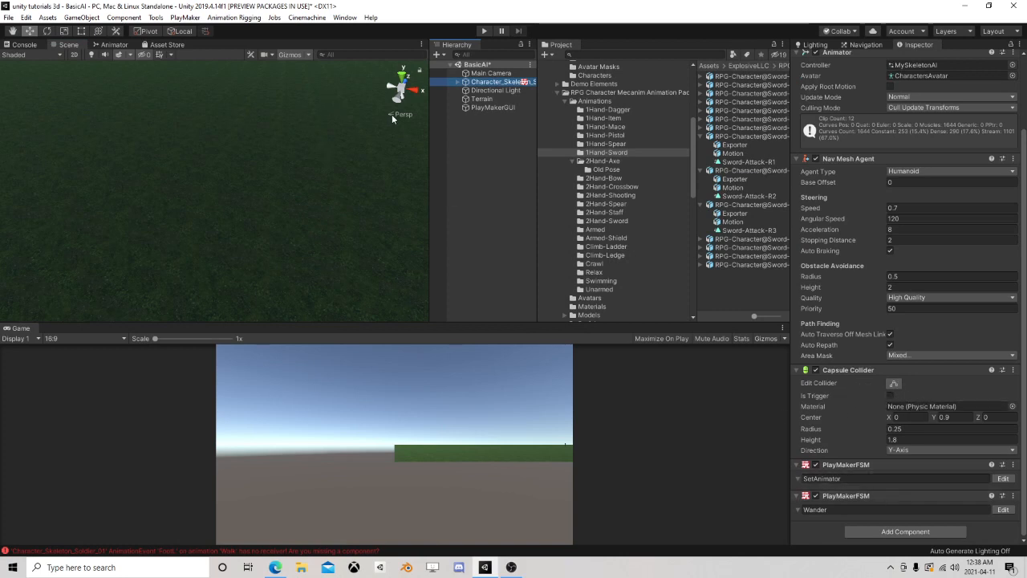
pyautogui.click(459, 82)
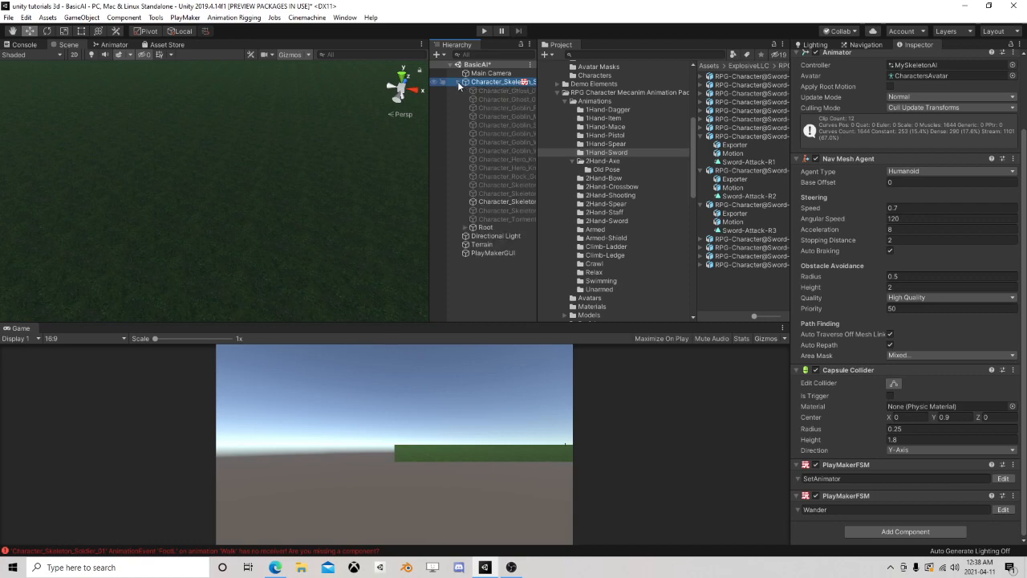
pyautogui.click(458, 81)
pyautogui.press('f')
pyautogui.scroll(-5, 318, 148)
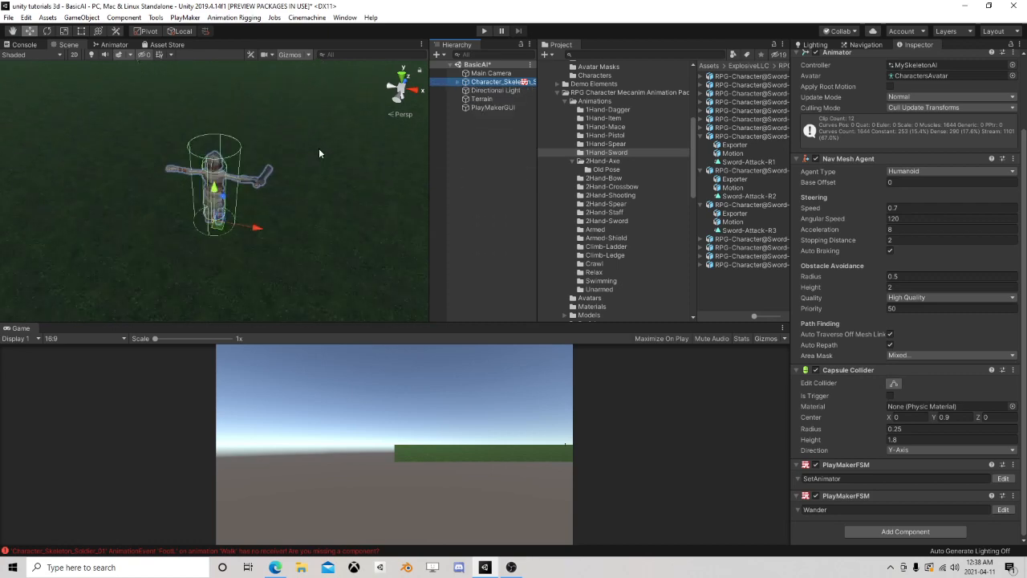
pyautogui.moveTo(221, 117); pyautogui.dragTo(251, 158, button='right')
pyautogui.moveTo(239, 132); pyautogui.dragTo(307, 178, button='middle')
pyautogui.scroll(5, 307, 179)
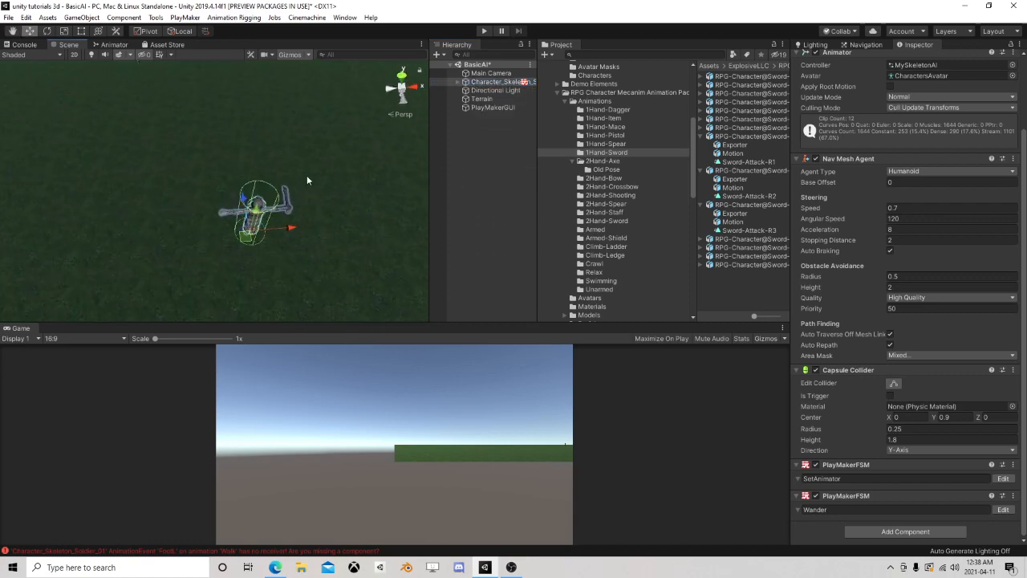
pyautogui.scroll(3, 335, 181)
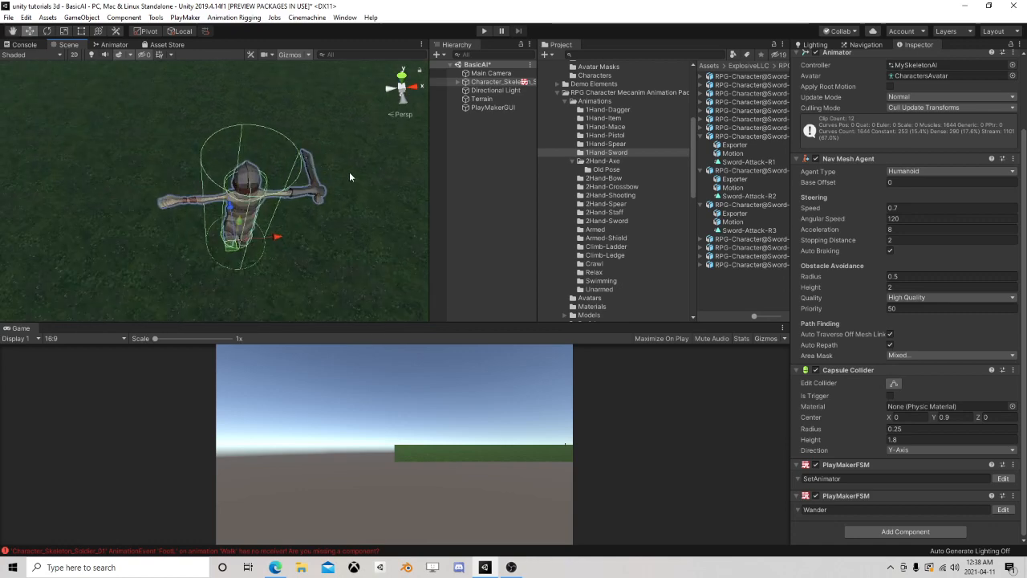
pyautogui.keyDown('alt'); pyautogui.moveTo(349, 172); pyautogui.dragTo(297, 170); pyautogui.keyUp('alt')
pyautogui.scroll(-6, 303, 154)
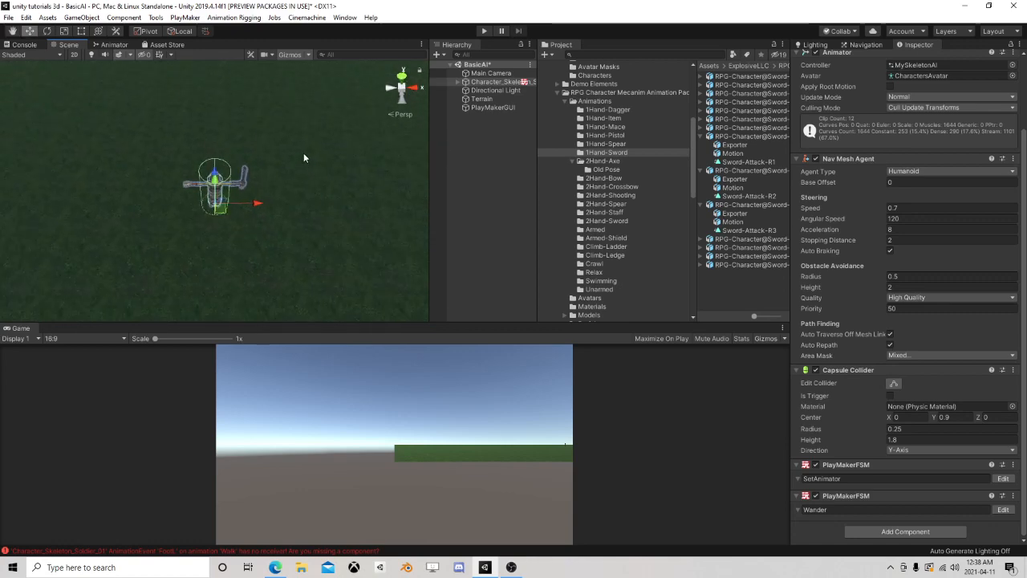
# Create a 3D Capsule and move it well ahead of the skeleton to about X 115.3, Z 115.7
pyautogui.click(465, 178)
pyautogui.click(82, 17)
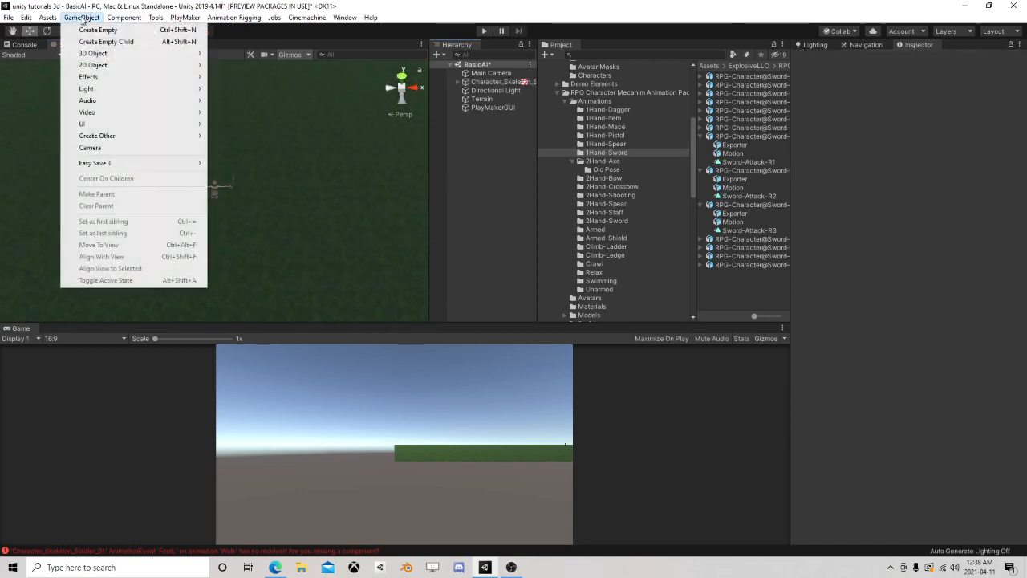
pyautogui.moveTo(104, 53)
pyautogui.click(235, 77)
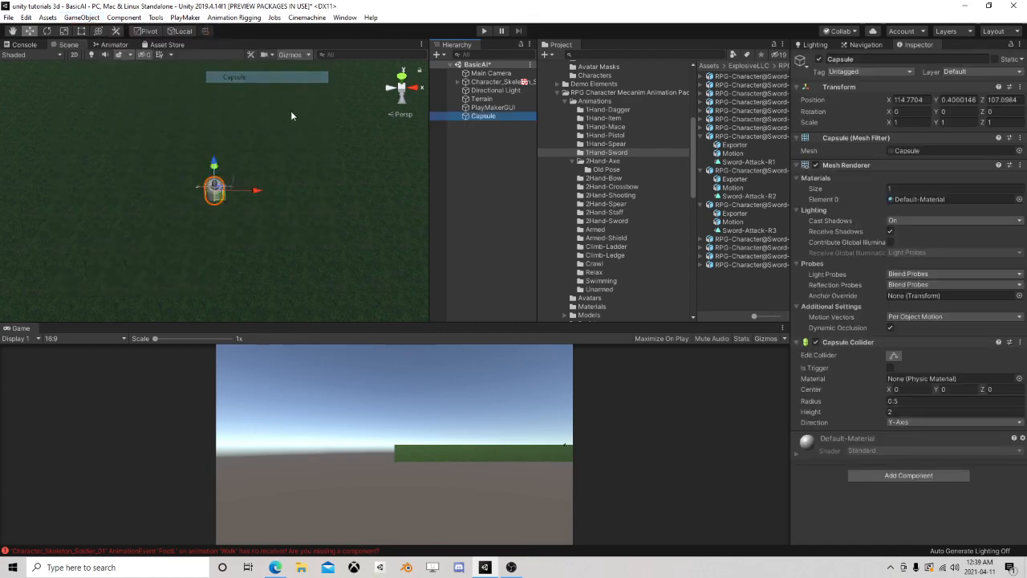
pyautogui.moveTo(222, 199); pyautogui.dragTo(227, 109)
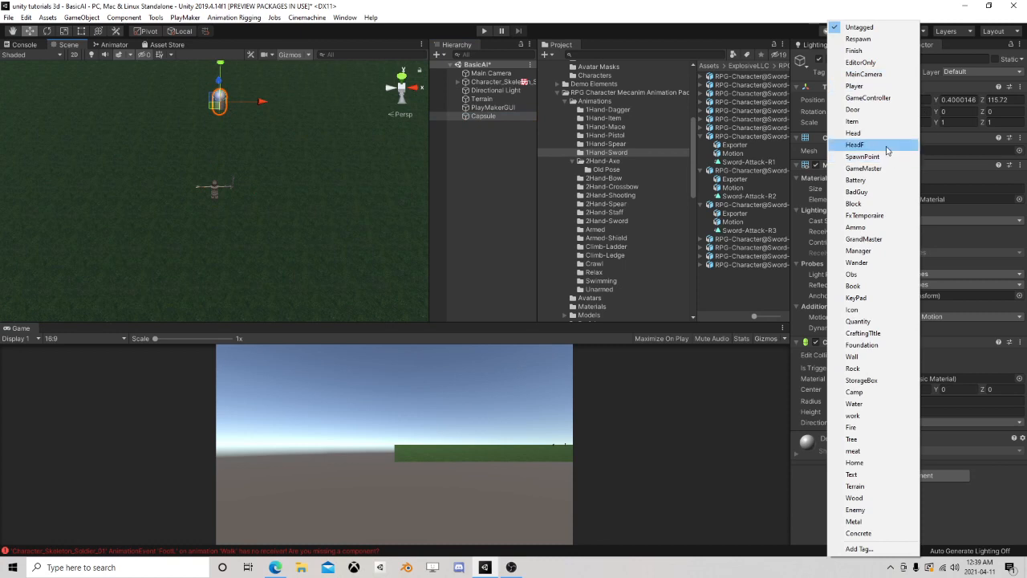
# Assign the Player tag and the Player layer to the Capsule
pyautogui.click(907, 86)
pyautogui.click(959, 71)
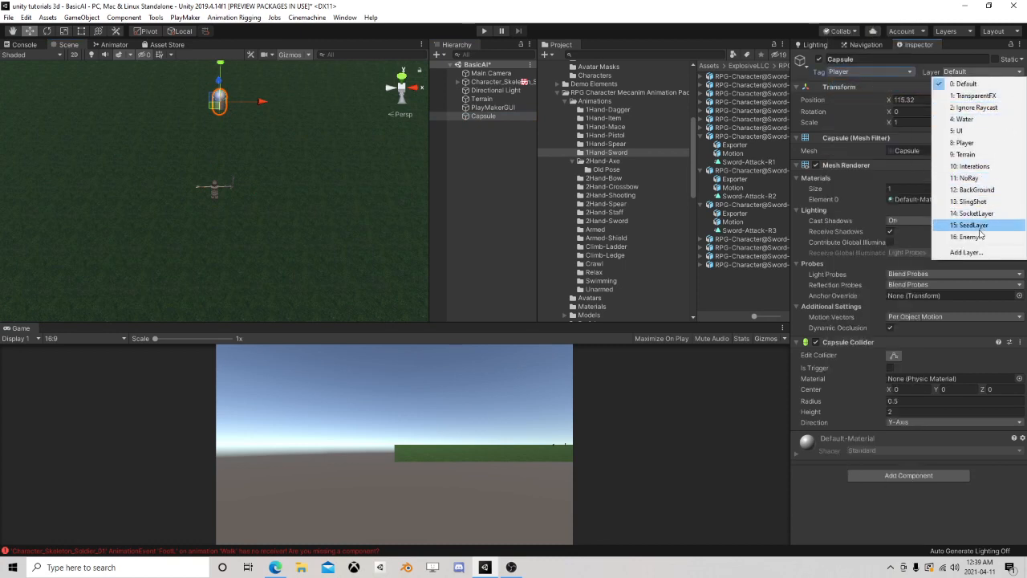
pyautogui.click(965, 143)
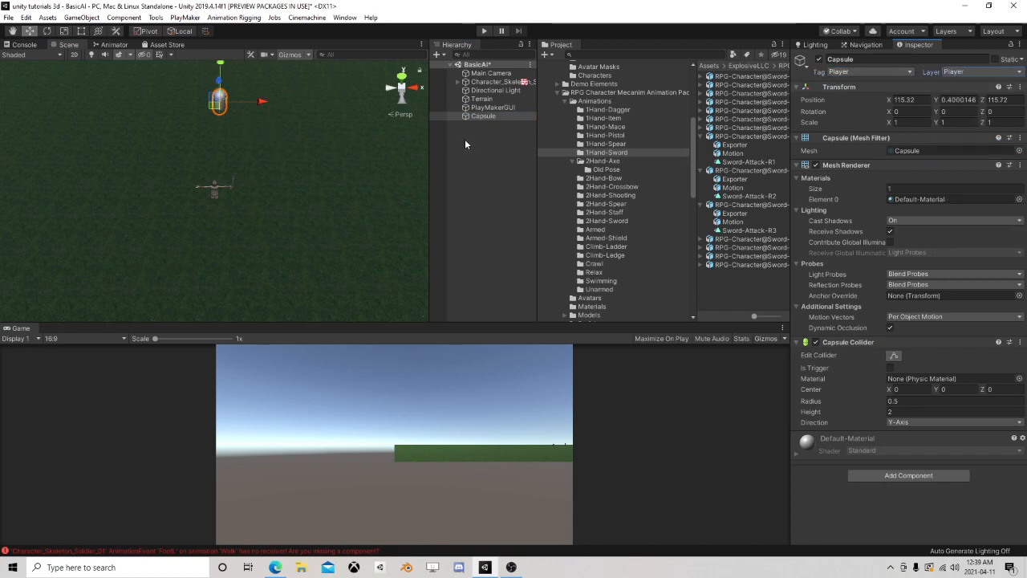
# Add a third PlayMakerFSM component to Character_Skeleton_Soldier_01 and name it Senses
pyautogui.click(493, 82)
pyautogui.scroll(-5, 871, 453)
pyautogui.click(877, 531)
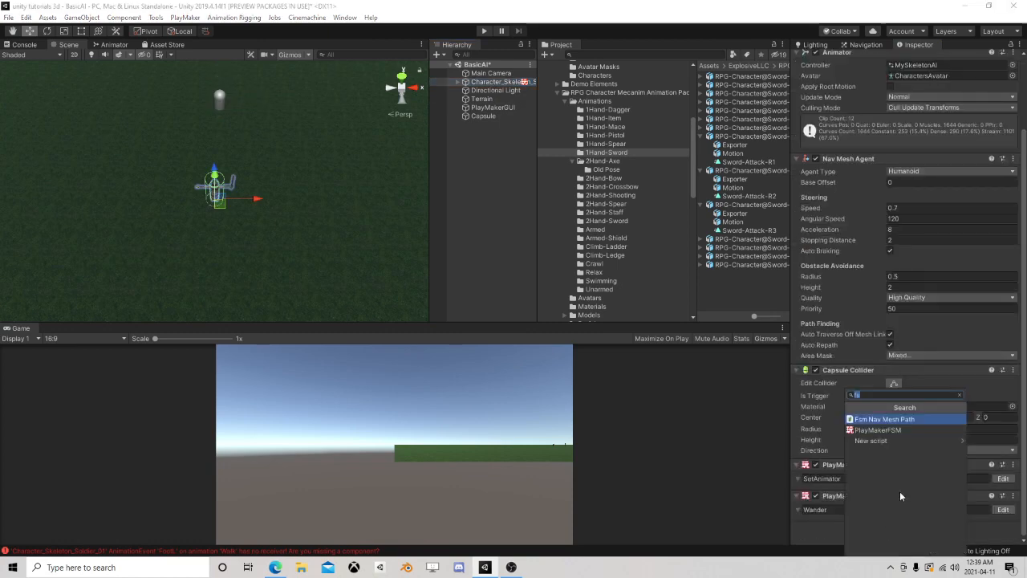
pyautogui.click(886, 434)
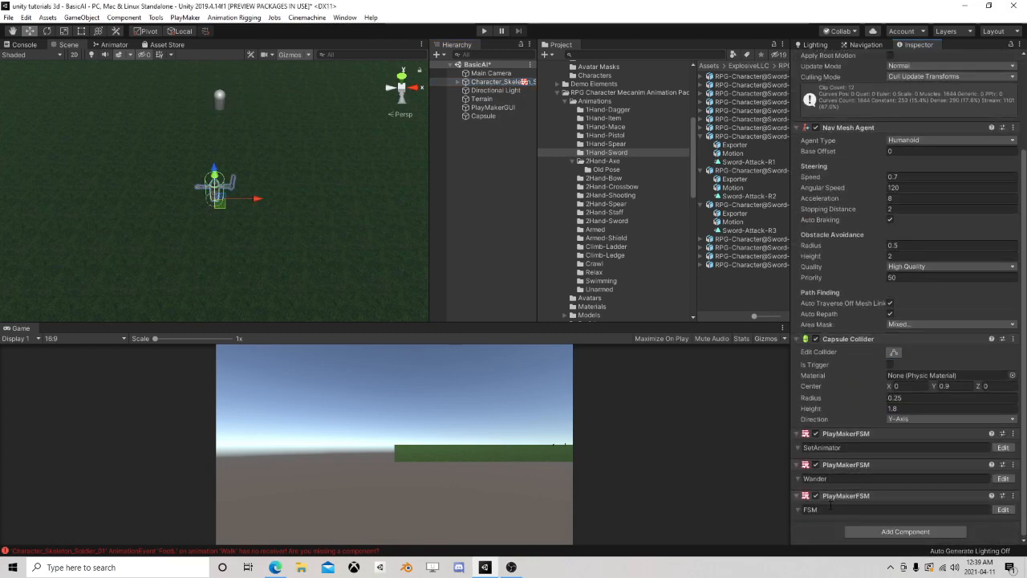
pyautogui.click(830, 508)
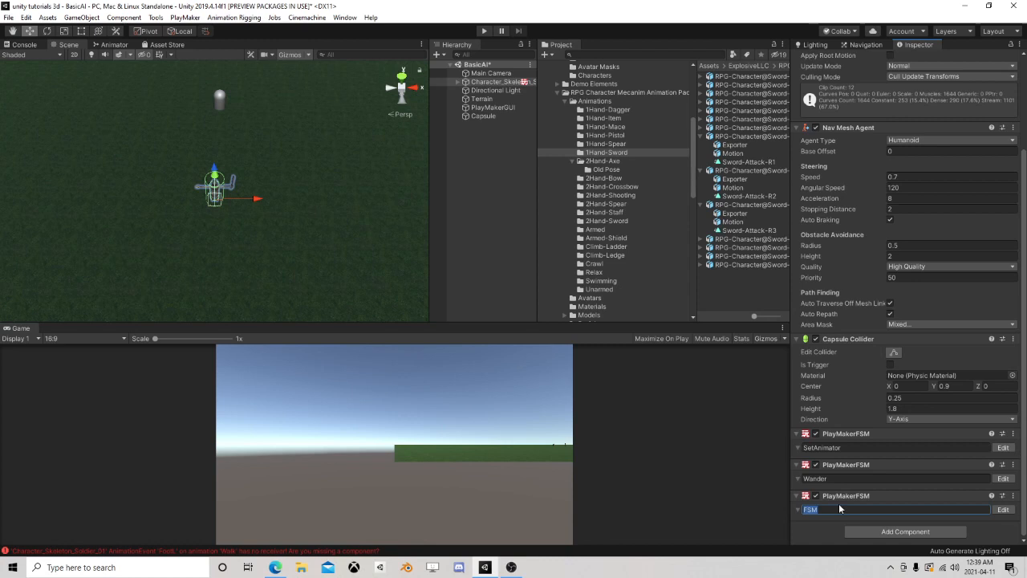
pyautogui.write('Senses')
# Open the Senses FSM for editing and reposition the PlayMaker editor window so the skeleton and capsule stay in view
pyautogui.click(1003, 509)
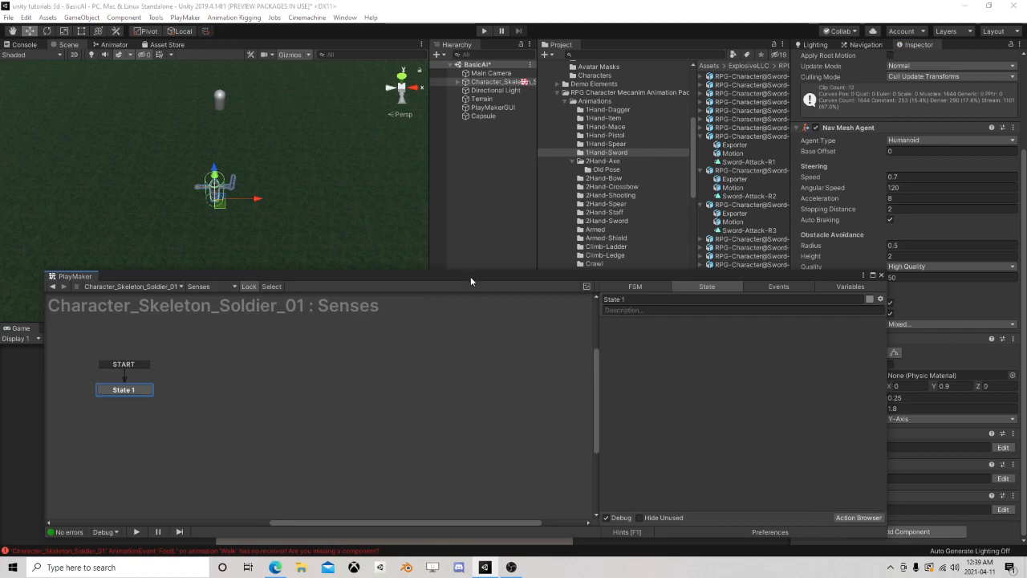
pyautogui.moveTo(471, 276); pyautogui.dragTo(542, 117)
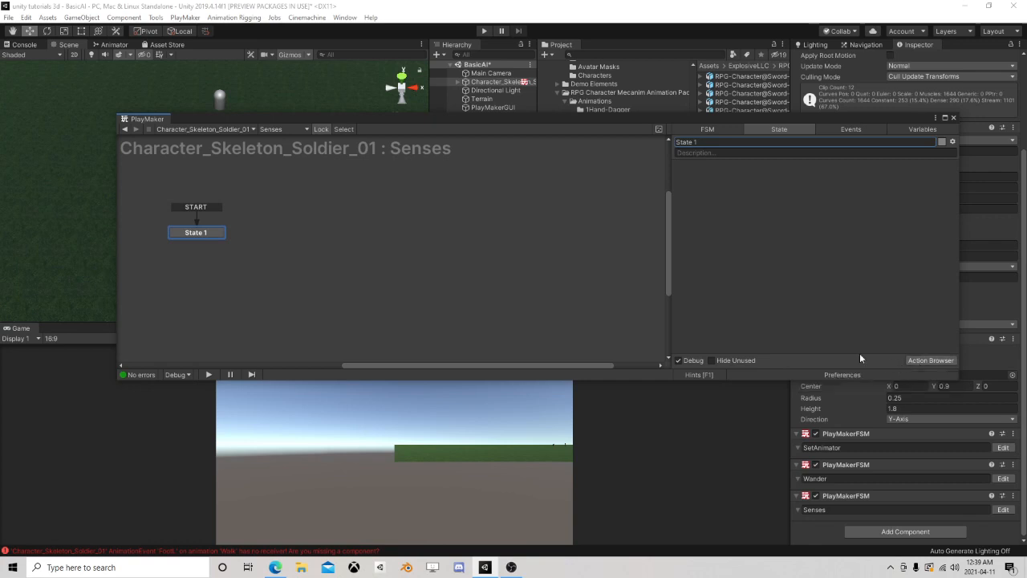
pyautogui.moveTo(585, 124); pyautogui.dragTo(521, 209)
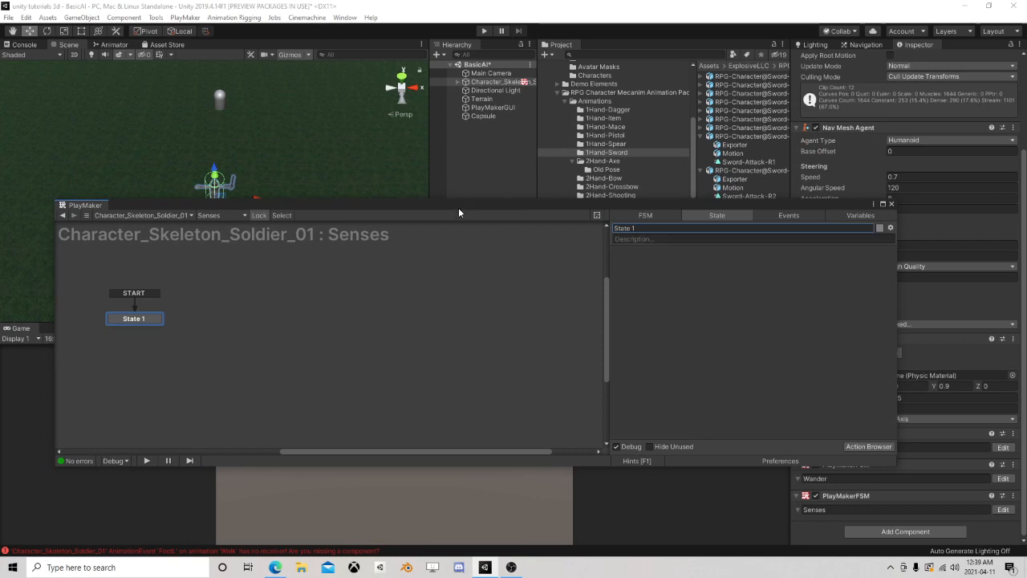
pyautogui.moveTo(458, 207); pyautogui.dragTo(466, 204)
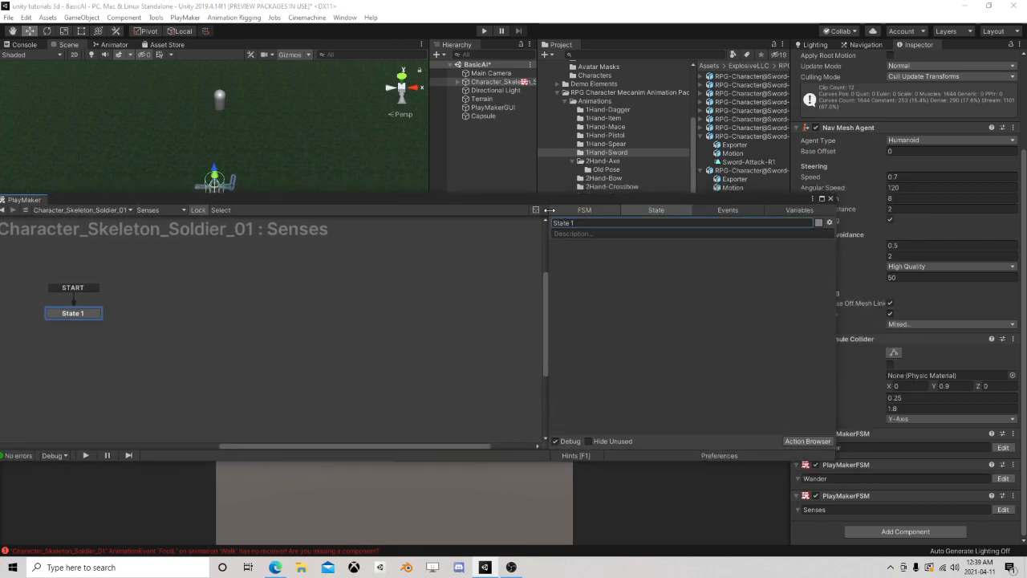
# Add a Get Overlap Sphere action to State 1 of the Senses FSM
pyautogui.moveTo(404, 201); pyautogui.dragTo(605, 244)
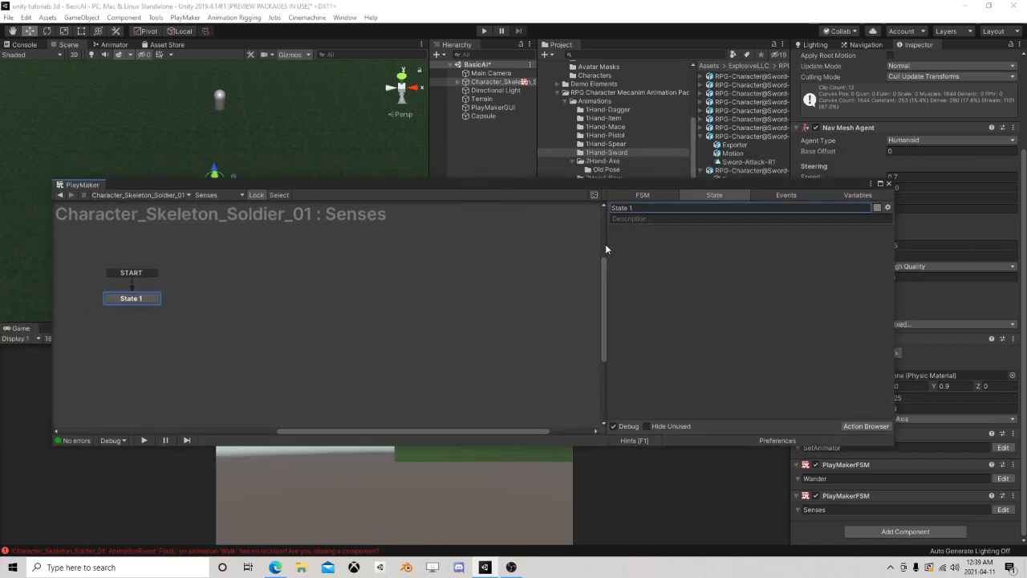
pyautogui.click(866, 427)
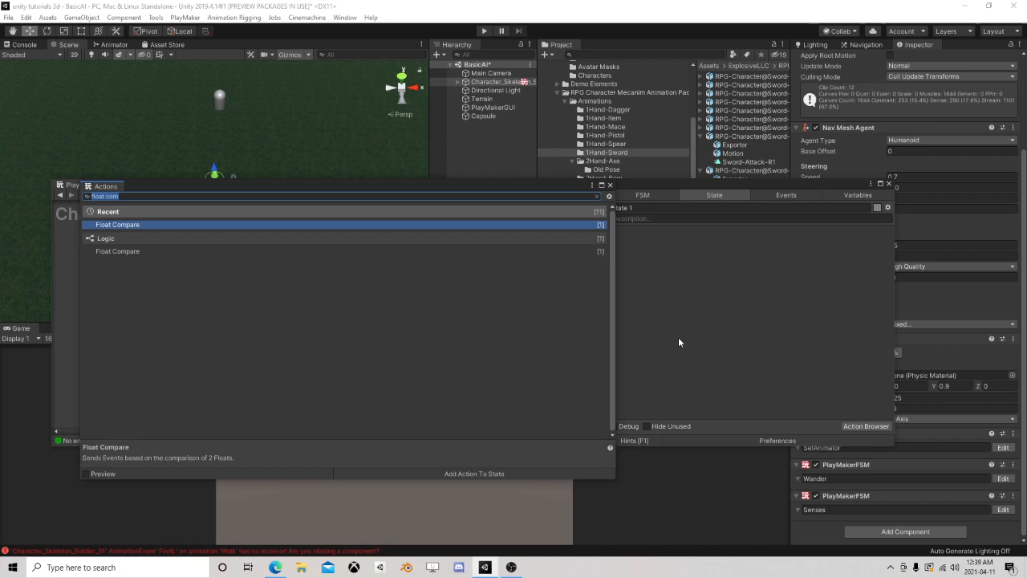
pyautogui.write('overlap')
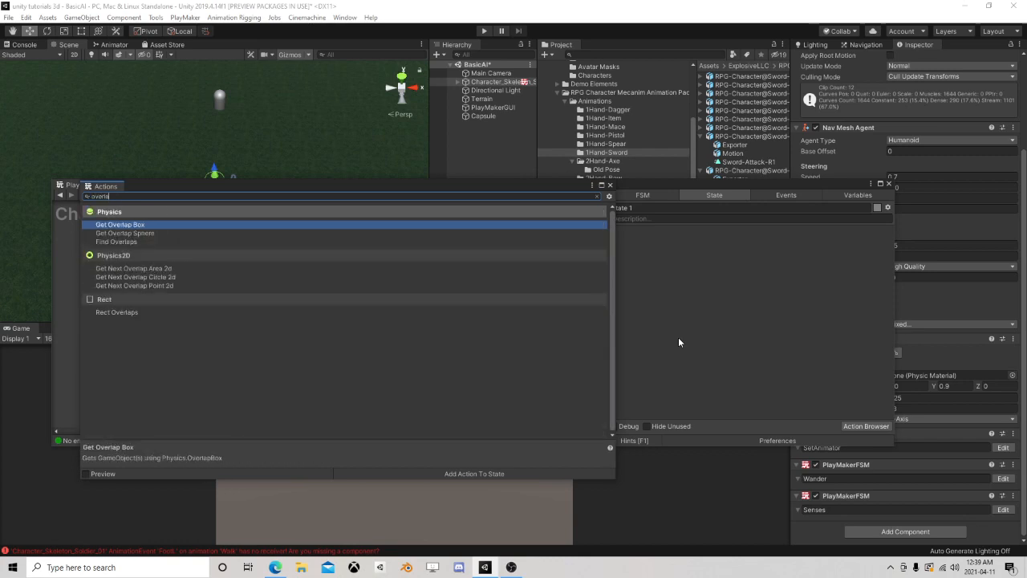
pyautogui.doubleClick(122, 234)
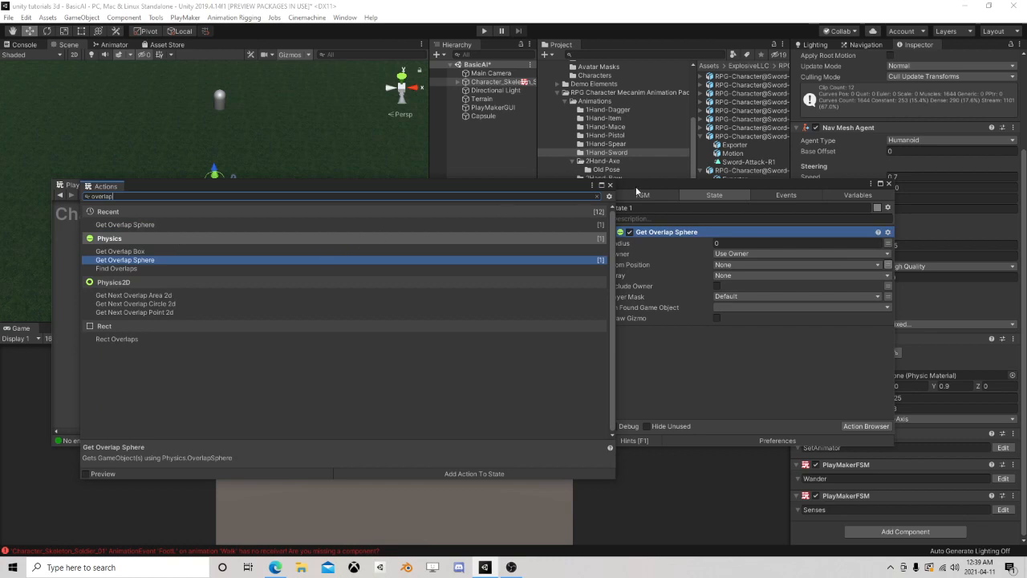
pyautogui.click(609, 184)
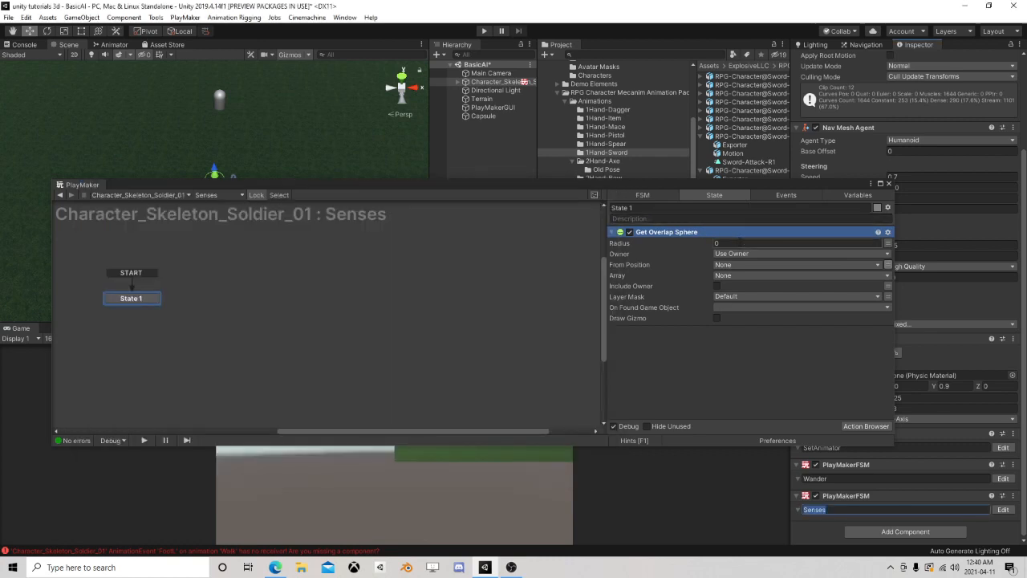
# Set the Get Overlap Sphere radius to 10, leaving Draw Gizmo off
pyautogui.click(738, 242)
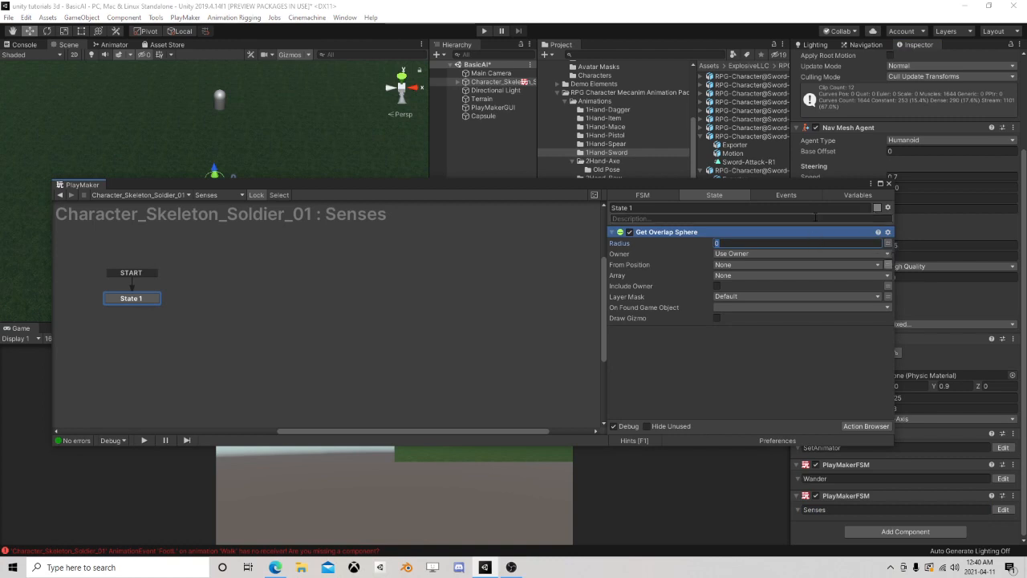
pyautogui.moveTo(815, 185); pyautogui.dragTo(754, 218)
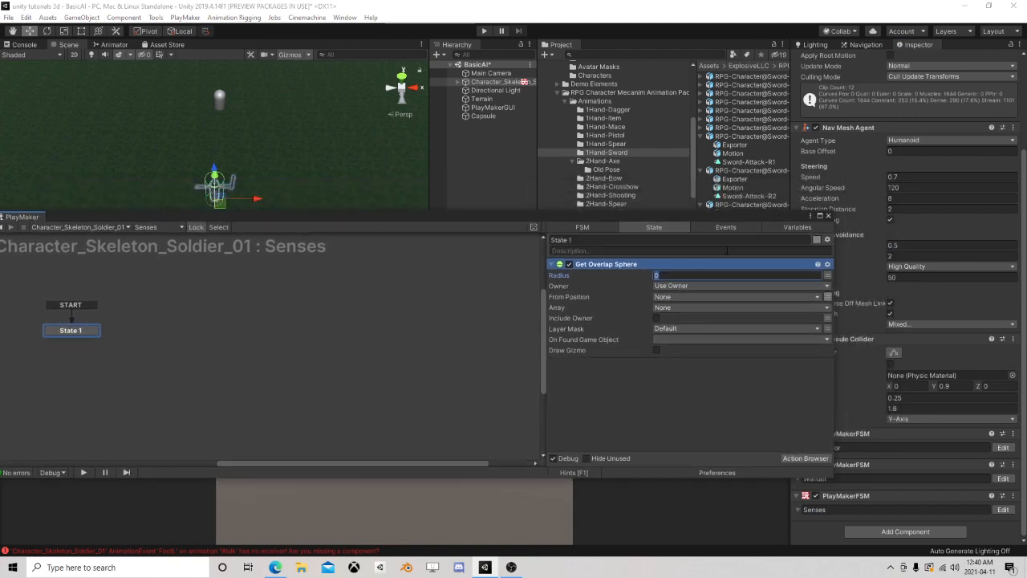
pyautogui.click(655, 350)
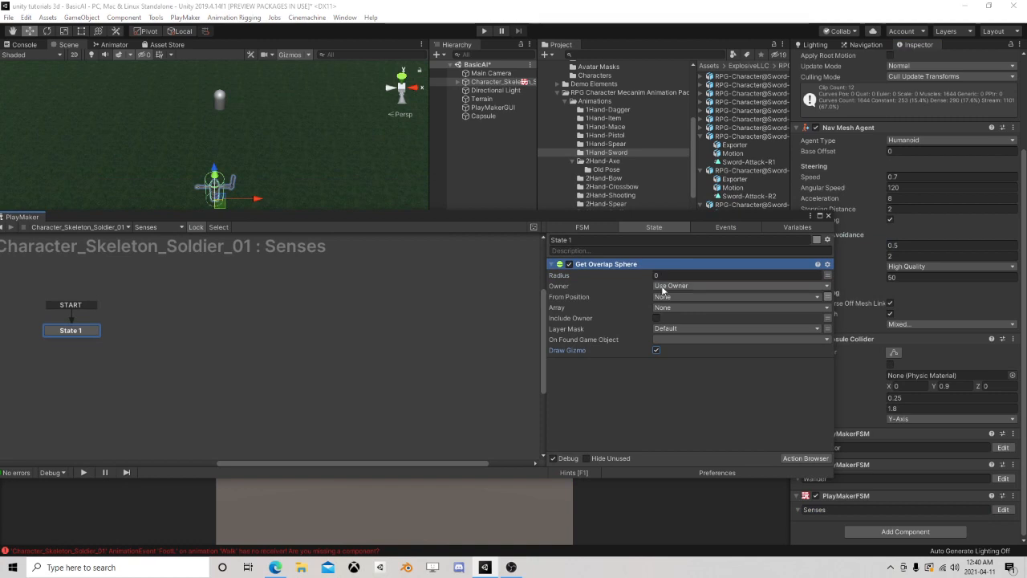
pyautogui.click(656, 351)
pyautogui.click(674, 276)
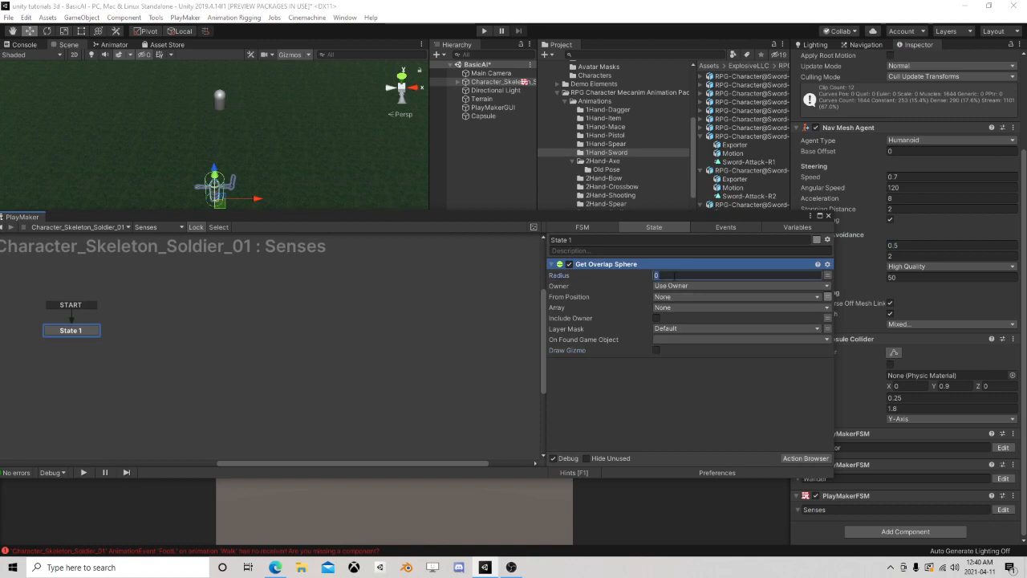
pyautogui.write('10')
# Create a 3D Sphere as a child of Character_Skeleton_Soldier_01 and move the PlayMaker window clear of the scene
pyautogui.rightClick(479, 82)
pyautogui.moveTo(522, 191)
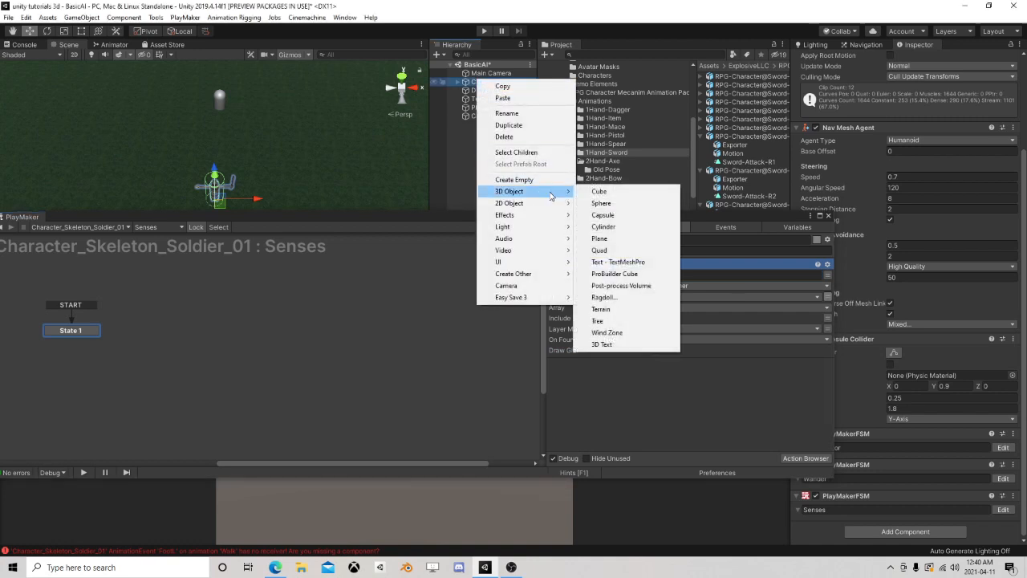
pyautogui.click(616, 204)
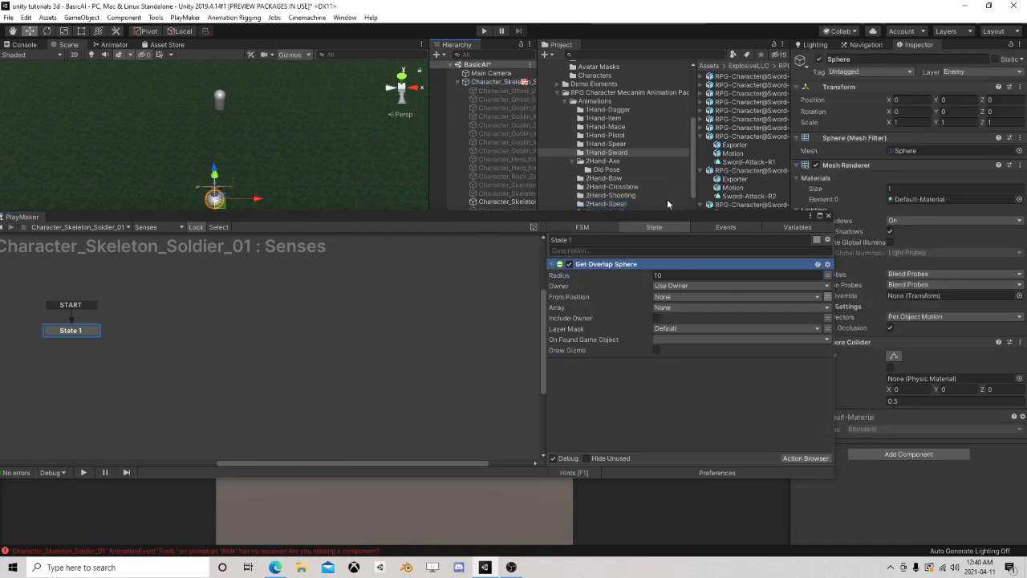
pyautogui.moveTo(700, 215); pyautogui.dragTo(647, 259)
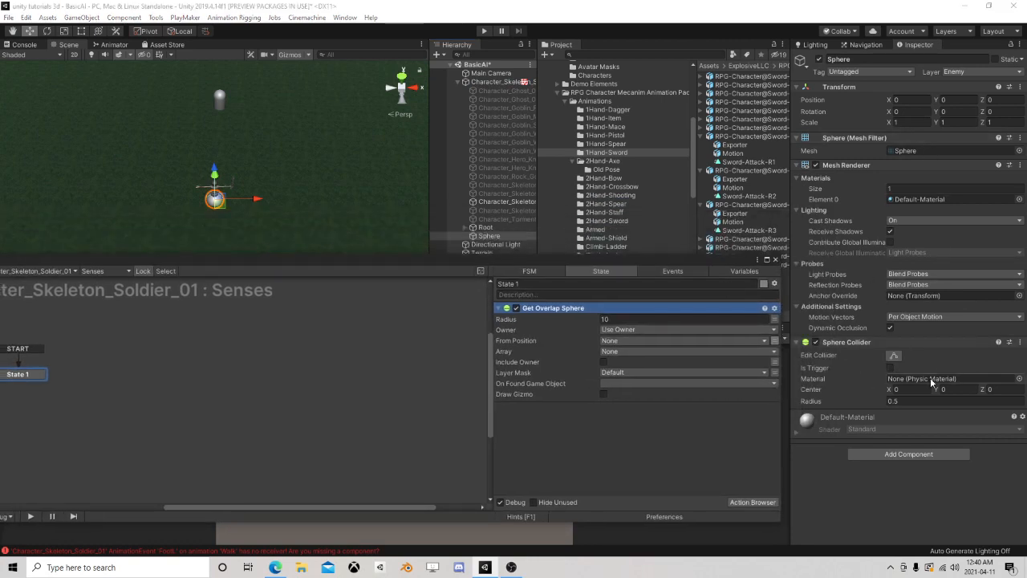
# Set the Sphere Collider radius to 10 and examine its reach relative to the capsule
pyautogui.click(951, 123)
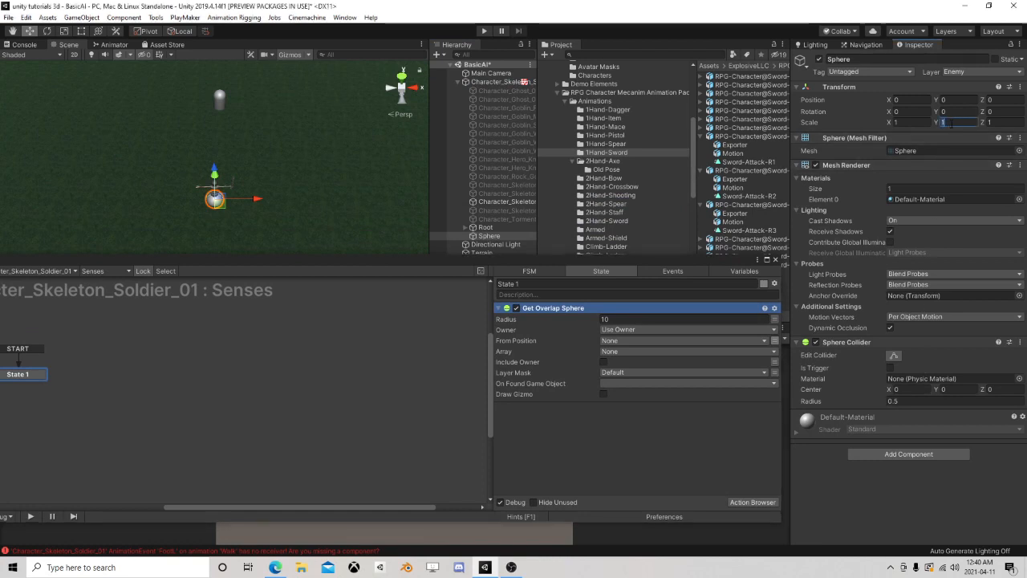
pyautogui.click(920, 401)
pyautogui.write('10')
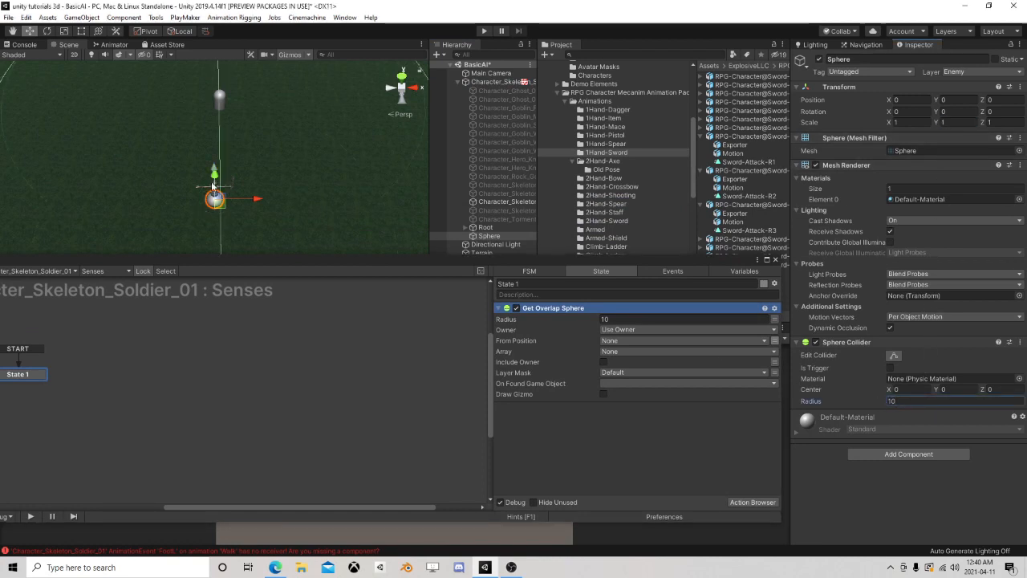
pyautogui.press('Return')
pyautogui.moveTo(261, 174); pyautogui.dragTo(363, 163, button='middle')
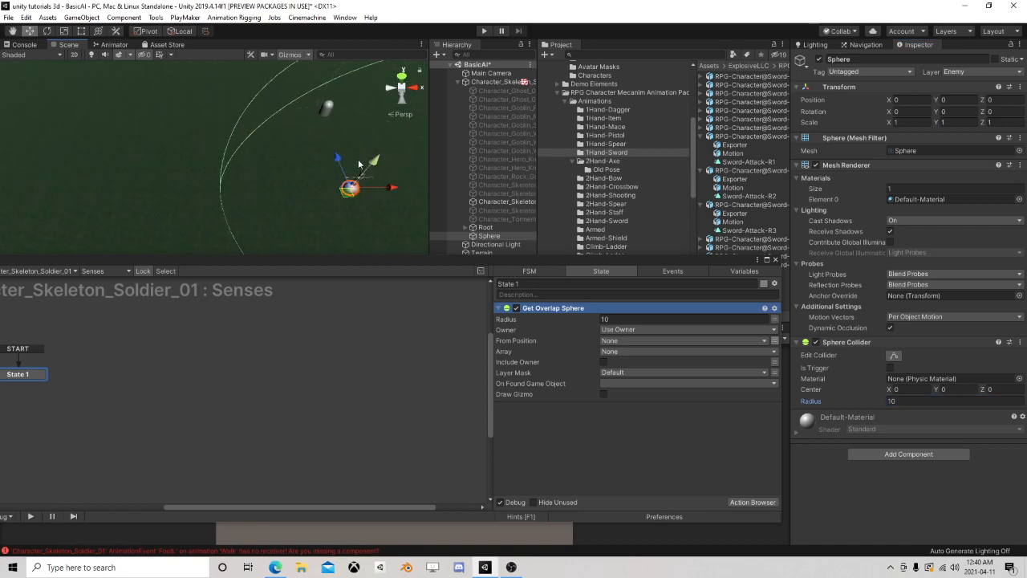
pyautogui.moveTo(373, 161); pyautogui.dragTo(442, 153, button='right')
pyautogui.moveTo(173, 216); pyautogui.dragTo(351, 169, button='middle')
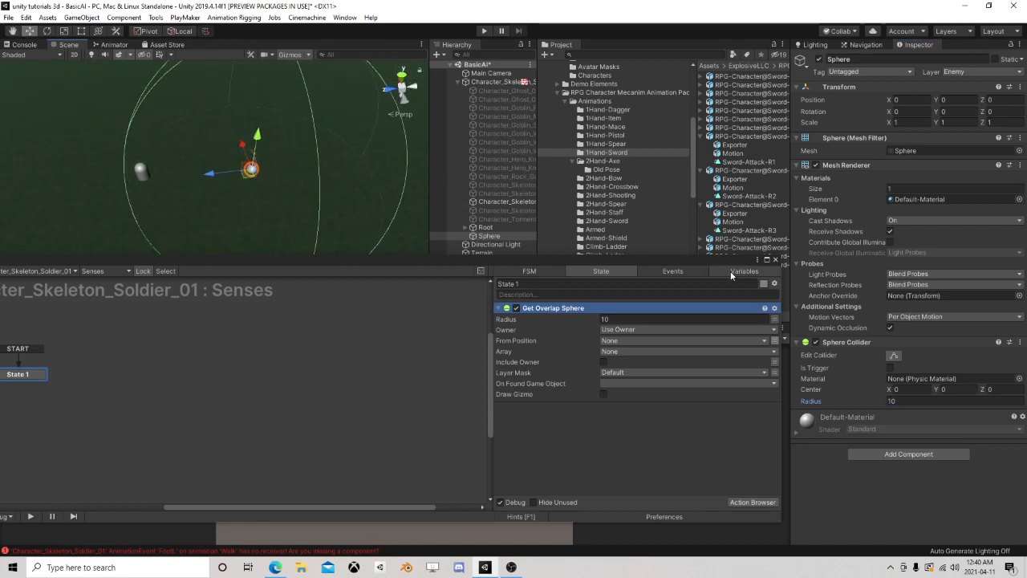
# Try a Sphere Collider radius of 15, and delete the Sphere from the skeleton
pyautogui.click(908, 401)
pyautogui.write('15')
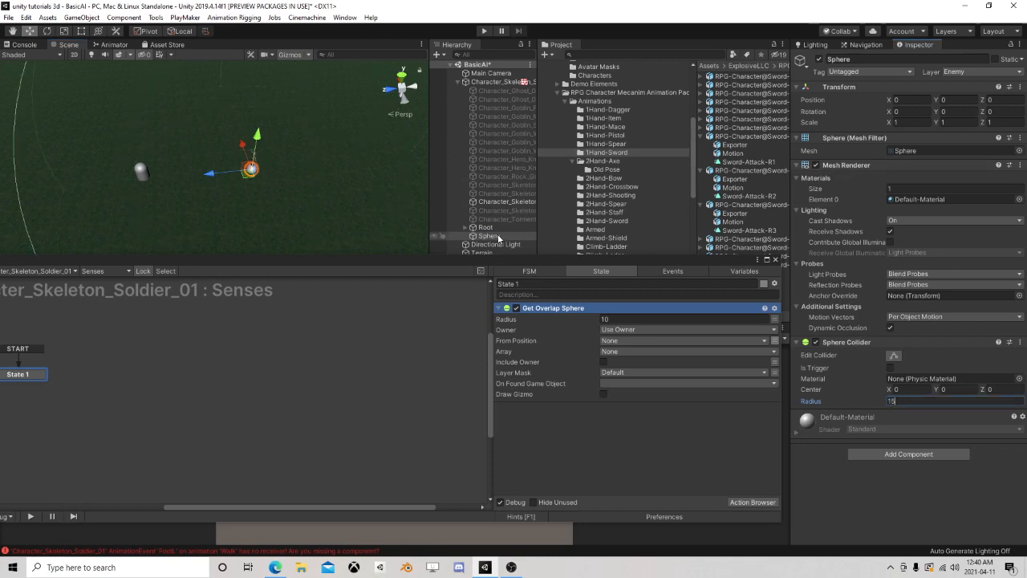
pyautogui.click(497, 236)
pyautogui.press('Delete')
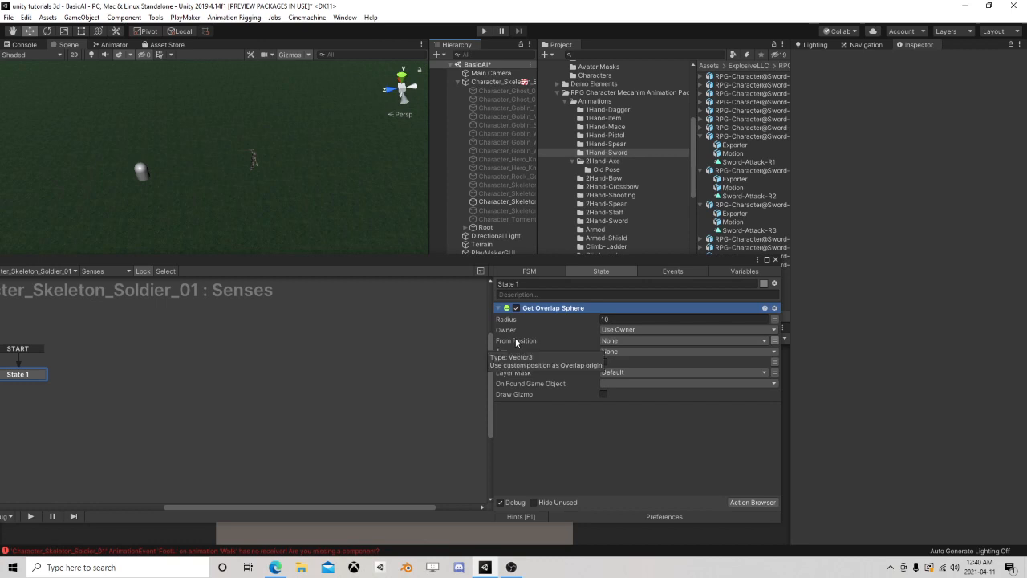
# Store the Get Overlap Sphere results in a new array variable named Possible Targets
pyautogui.click(623, 354)
pyautogui.click(642, 376)
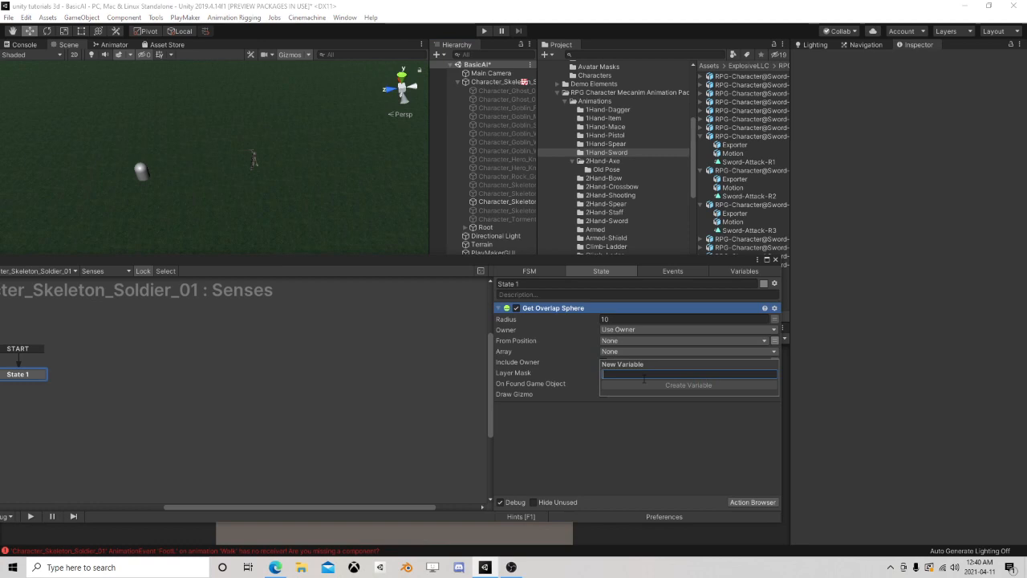
pyautogui.write('Possibi')
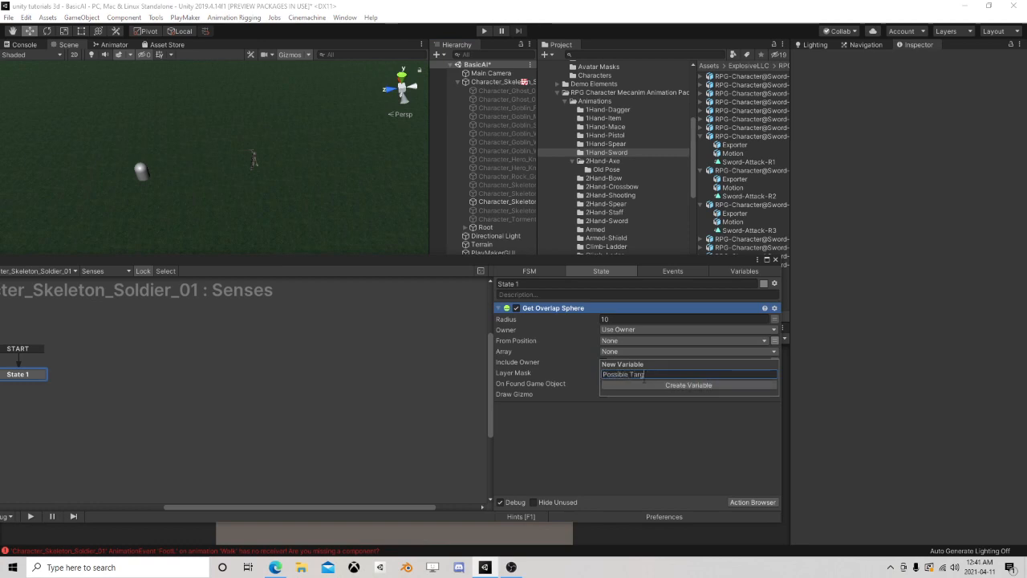
pyautogui.click(644, 384)
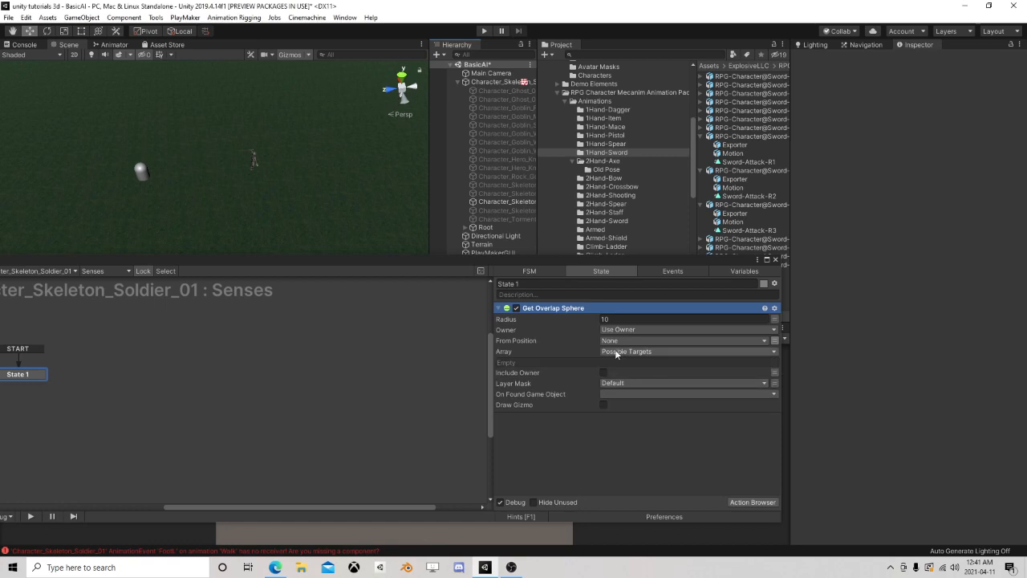
# Set the Layer Mask of Get Overlap Sphere to the Player layer
pyautogui.click(612, 382)
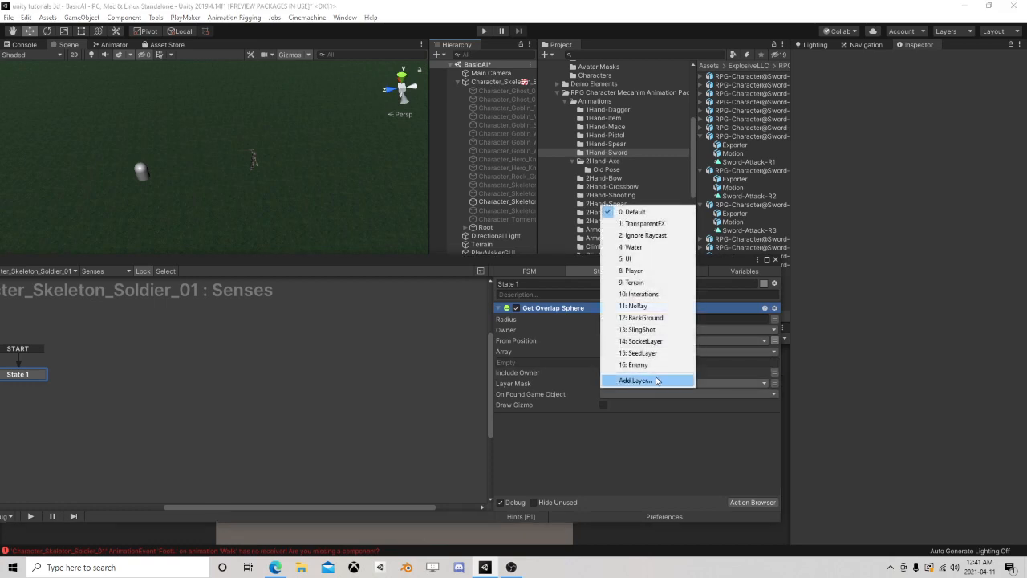
pyautogui.click(659, 272)
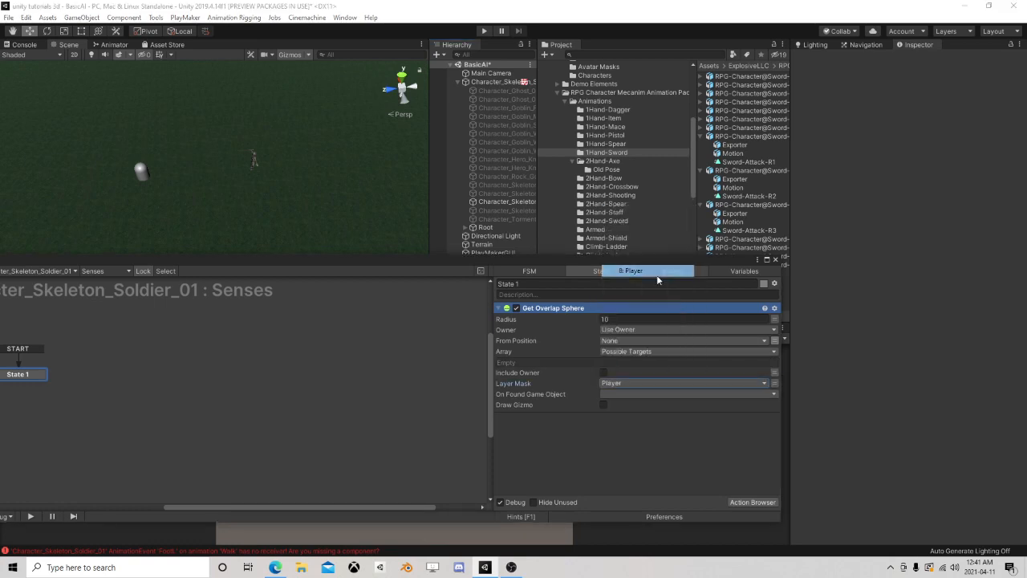
pyautogui.click(626, 384)
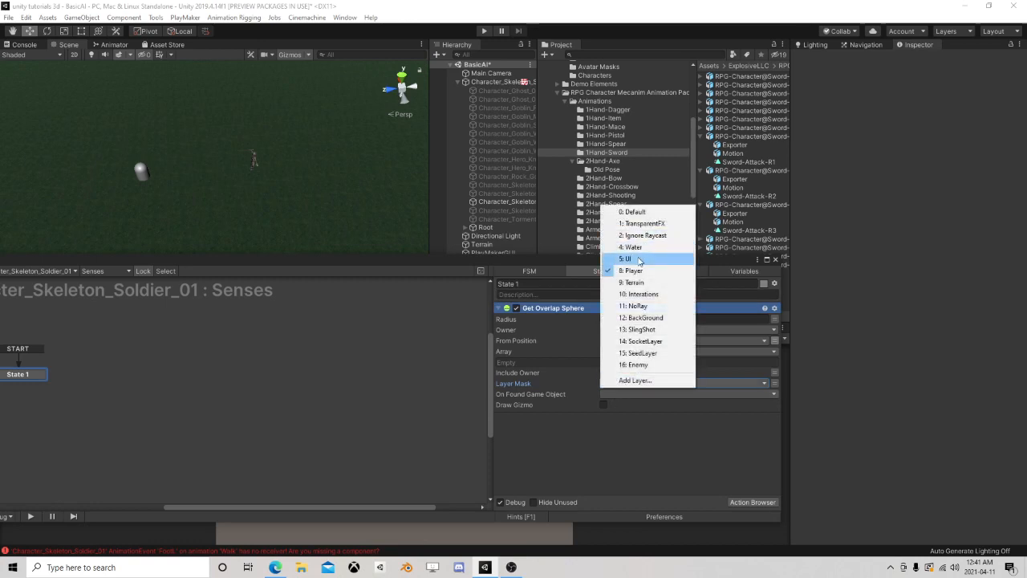
pyautogui.click(650, 295)
pyautogui.click(624, 383)
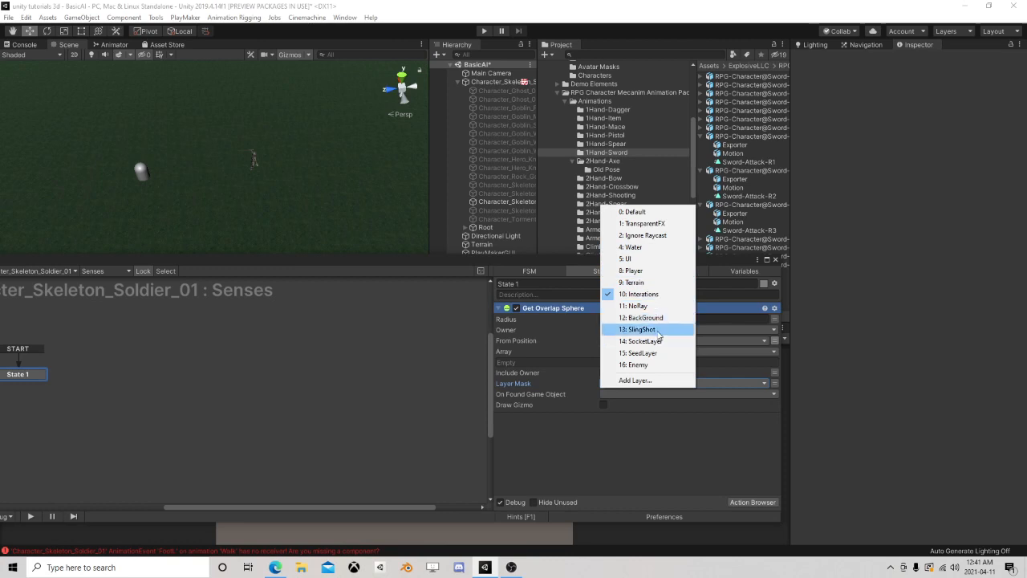
pyautogui.click(654, 272)
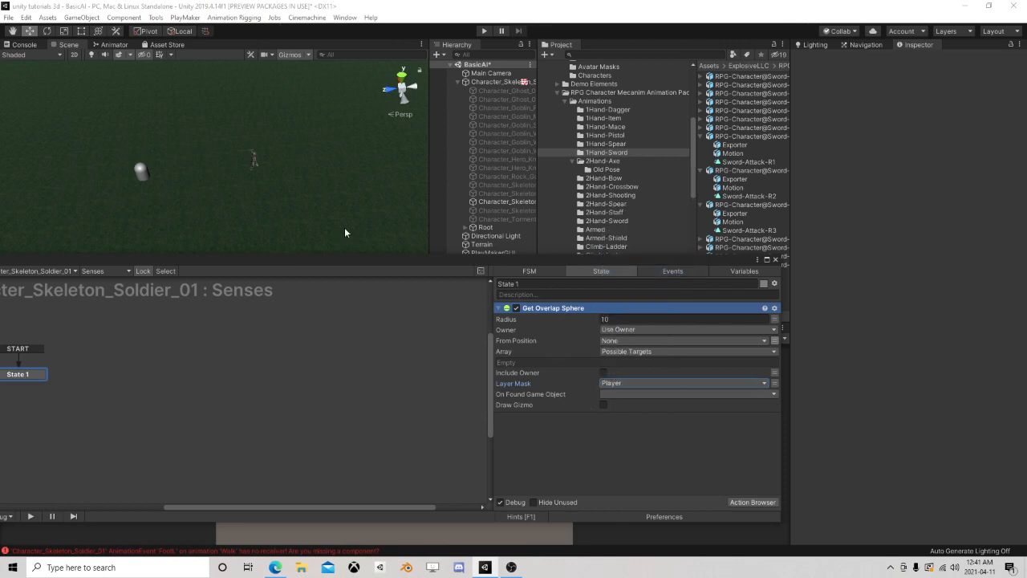
# Create a new event named SeenPlayer for On Found Game Object in the Get Overlap Sphere action
pyautogui.moveTo(375, 260); pyautogui.dragTo(479, 202)
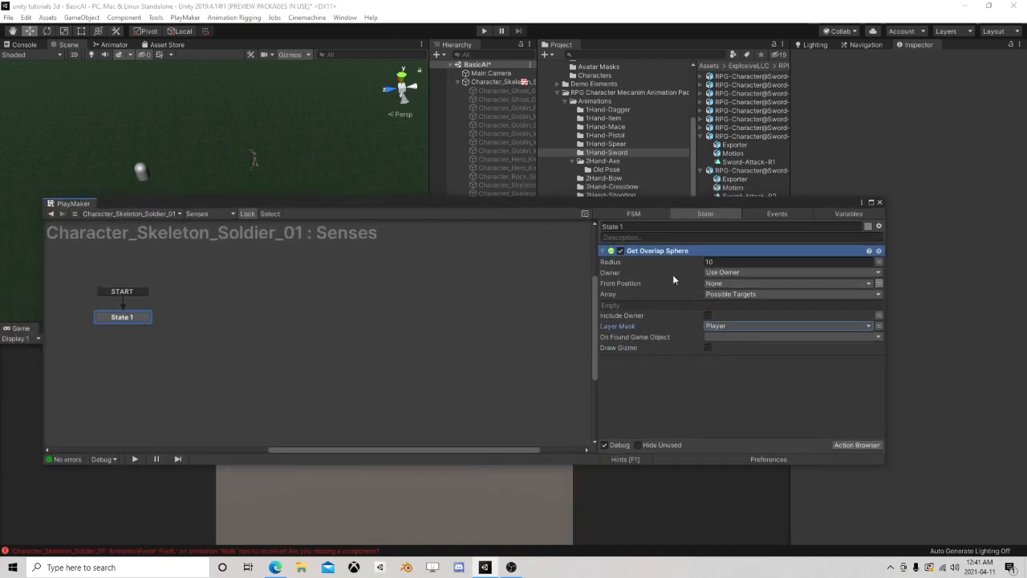
pyautogui.moveTo(654, 203); pyautogui.dragTo(628, 213)
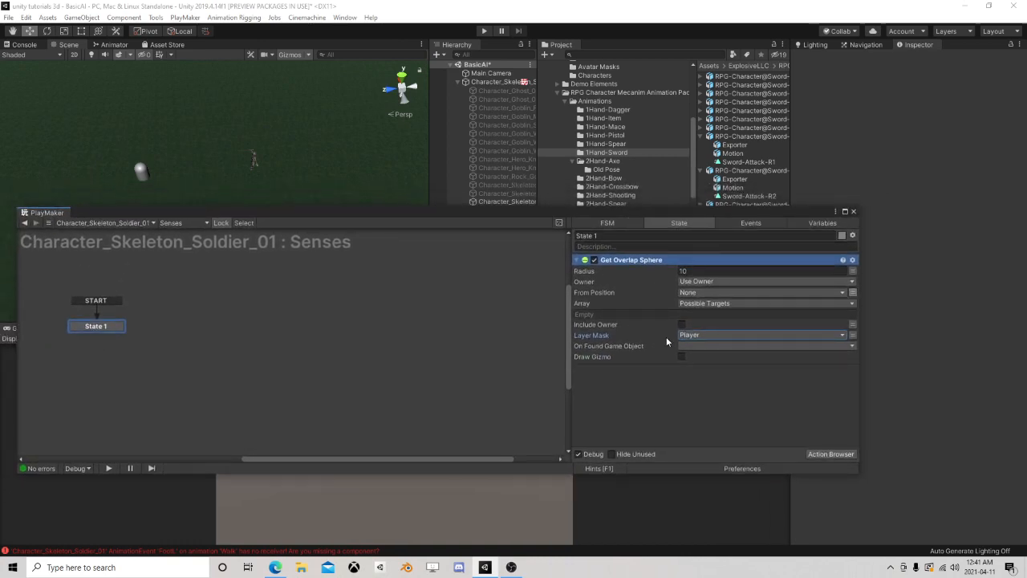
pyautogui.click(686, 350)
pyautogui.click(716, 408)
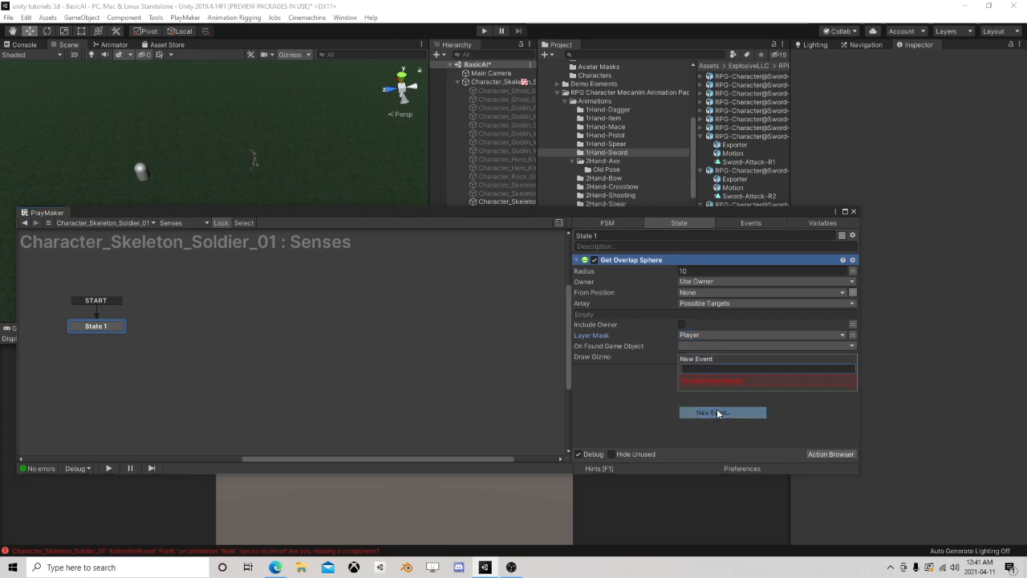
pyautogui.write('Seen')
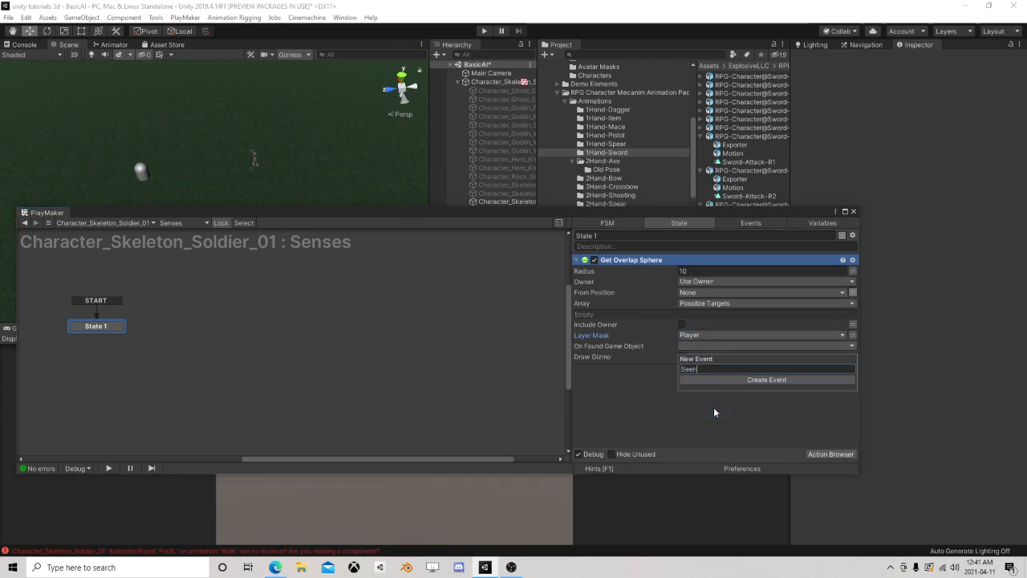
pyautogui.write('Player')
pyautogui.press('Return')
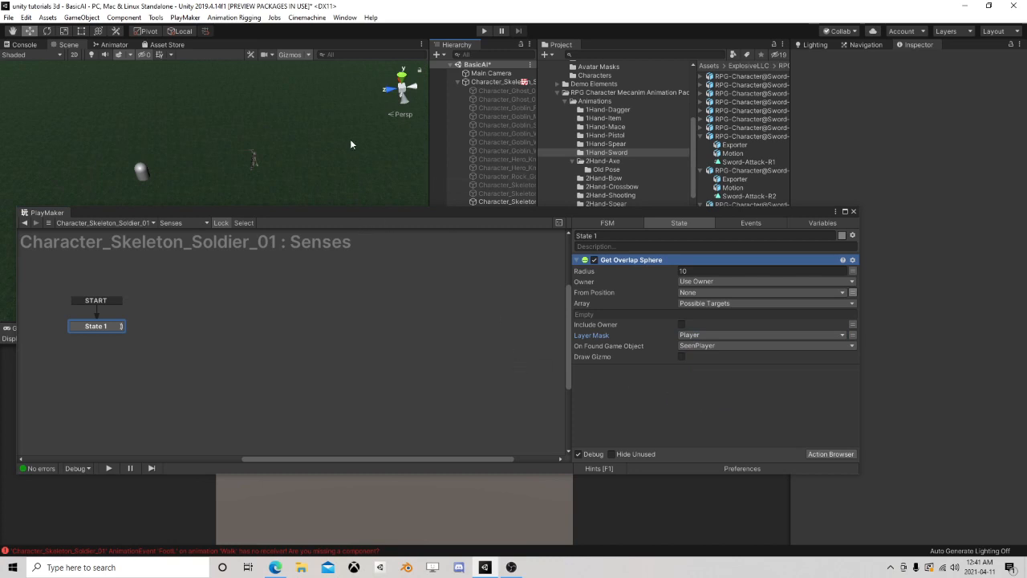
# Add the missing SeenPlayer transition to State 1 and link it to a new state beside it
pyautogui.click(483, 30)
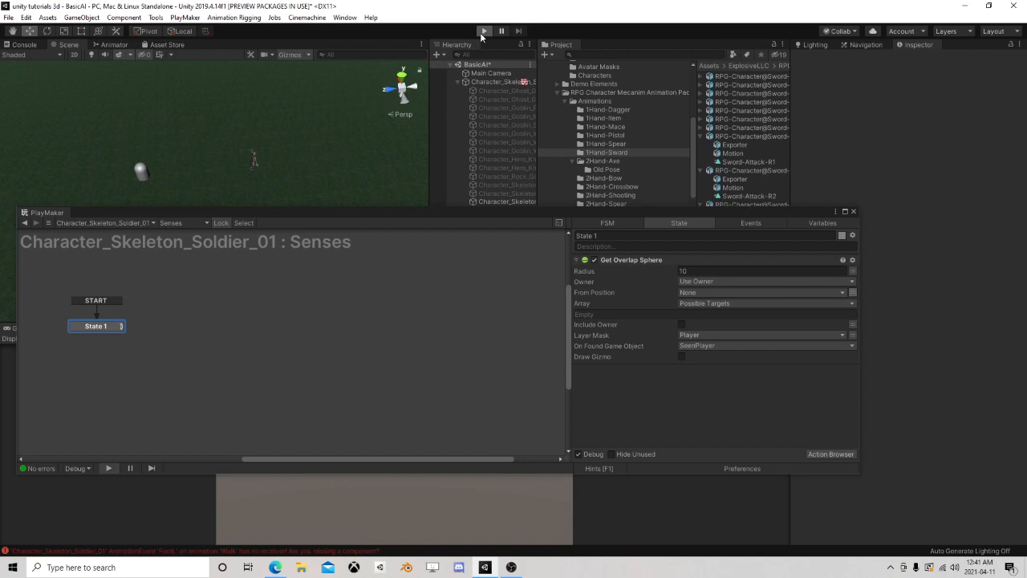
pyautogui.click(483, 32)
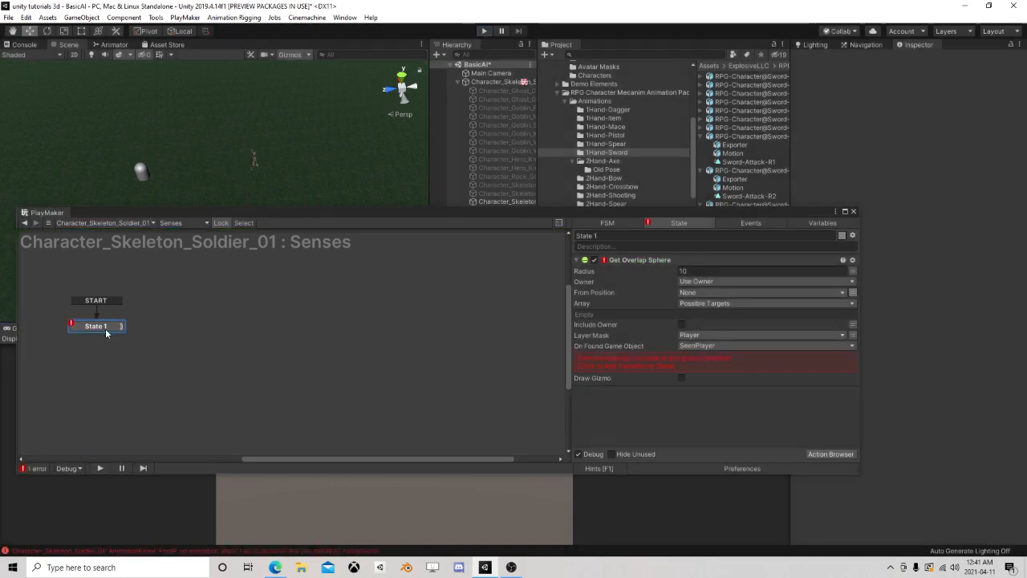
pyautogui.click(646, 360)
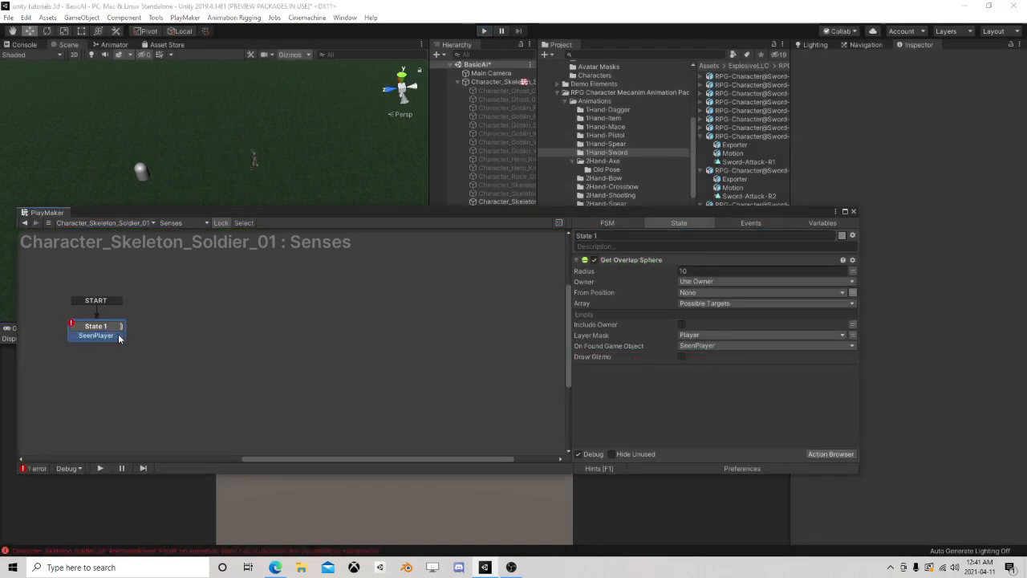
pyautogui.moveTo(119, 336); pyautogui.dragTo(244, 336)
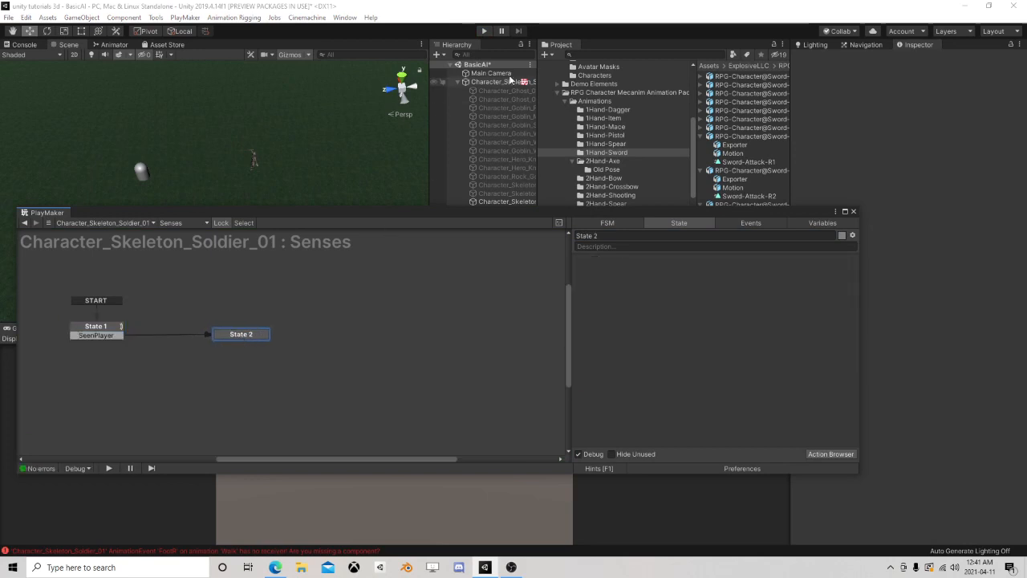
# Run the scene and move the capsule well away from the skeleton
pyautogui.click(483, 31)
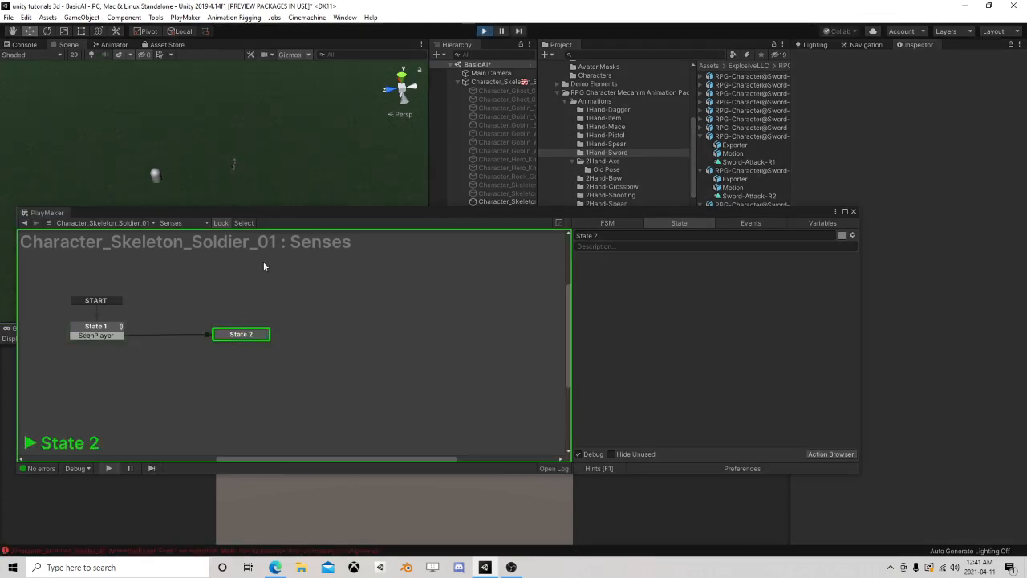
pyautogui.moveTo(326, 167); pyautogui.dragTo(340, 117, button='middle')
pyautogui.moveTo(535, 215); pyautogui.dragTo(531, 298)
pyautogui.click(484, 262)
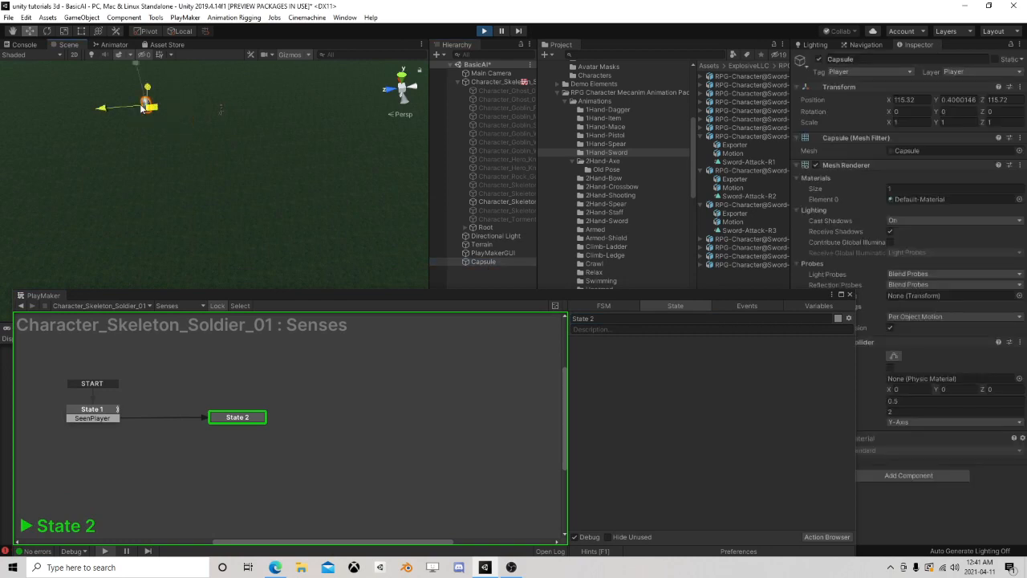
# Restart the skeleton's Senses FSM during play and inspect State 1's Get Overlap Sphere settings
pyautogui.click(495, 83)
pyautogui.moveTo(648, 292); pyautogui.dragTo(569, 231)
pyautogui.scroll(-5, 941, 416)
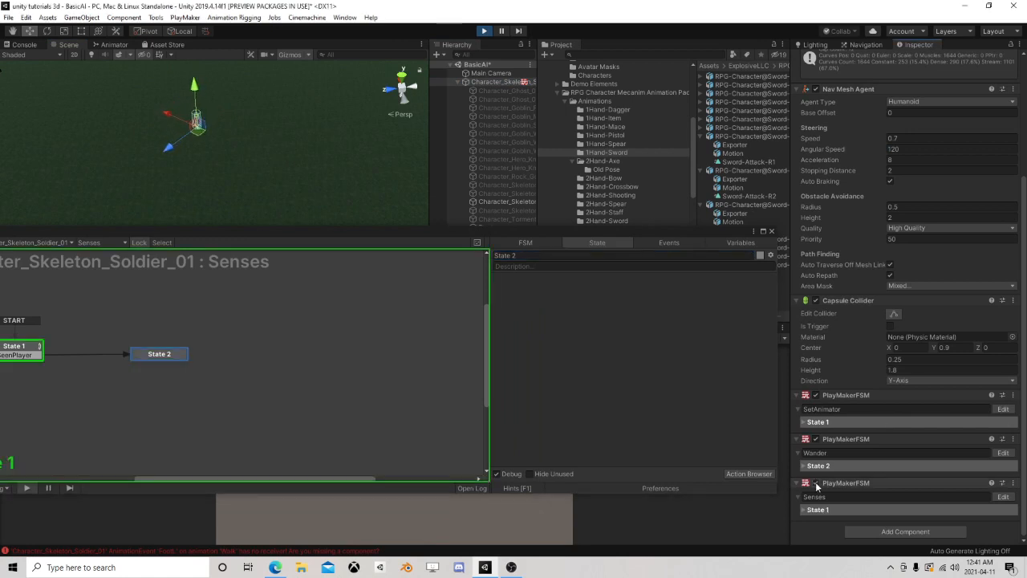
pyautogui.click(32, 348)
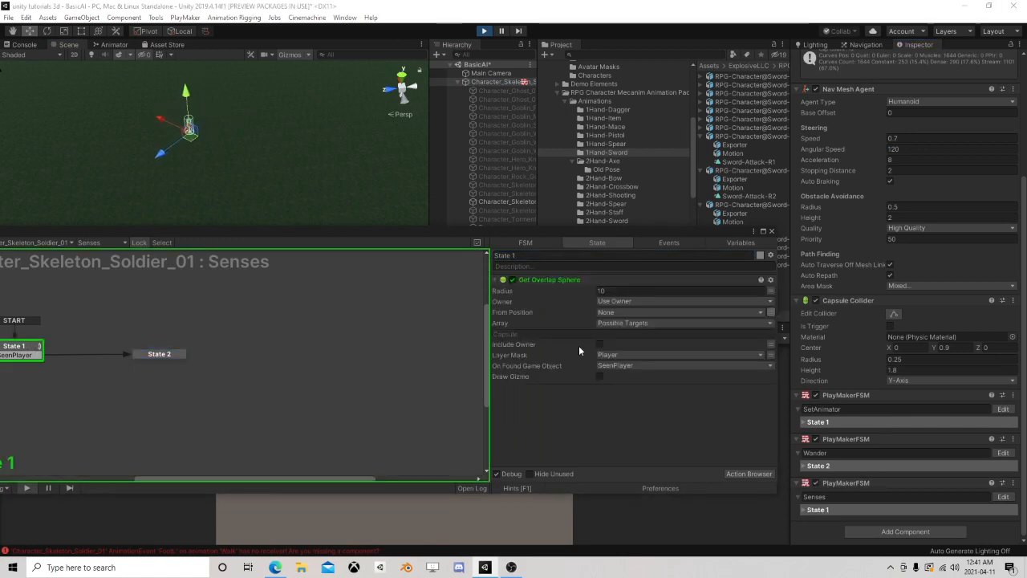
# Move the capsule back beside the wandering skeleton, to about X 107, Z 119, while the scene runs
pyautogui.moveTo(349, 233); pyautogui.dragTo(387, 296)
pyautogui.click(483, 261)
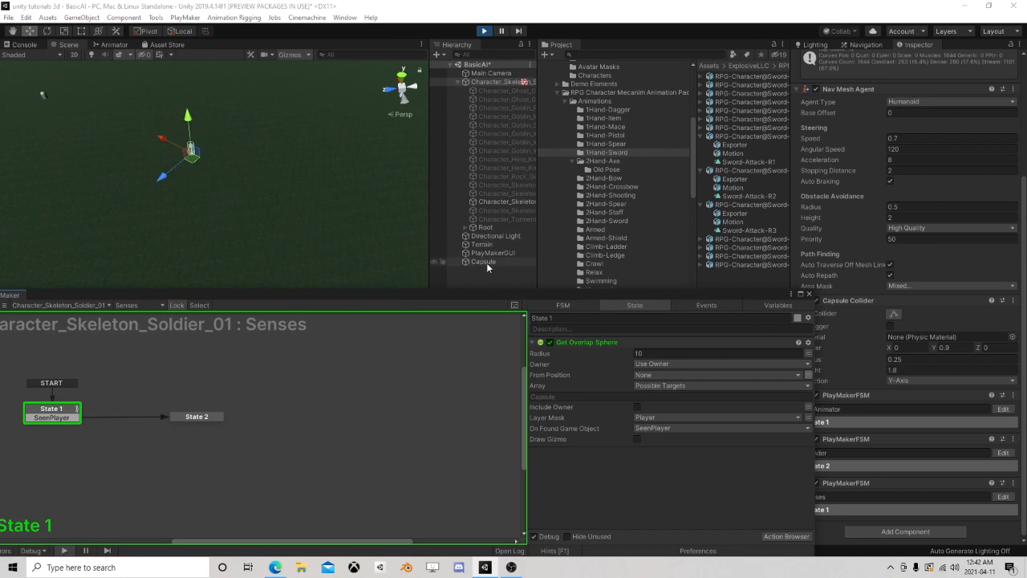
pyautogui.moveTo(55, 105); pyautogui.dragTo(176, 175)
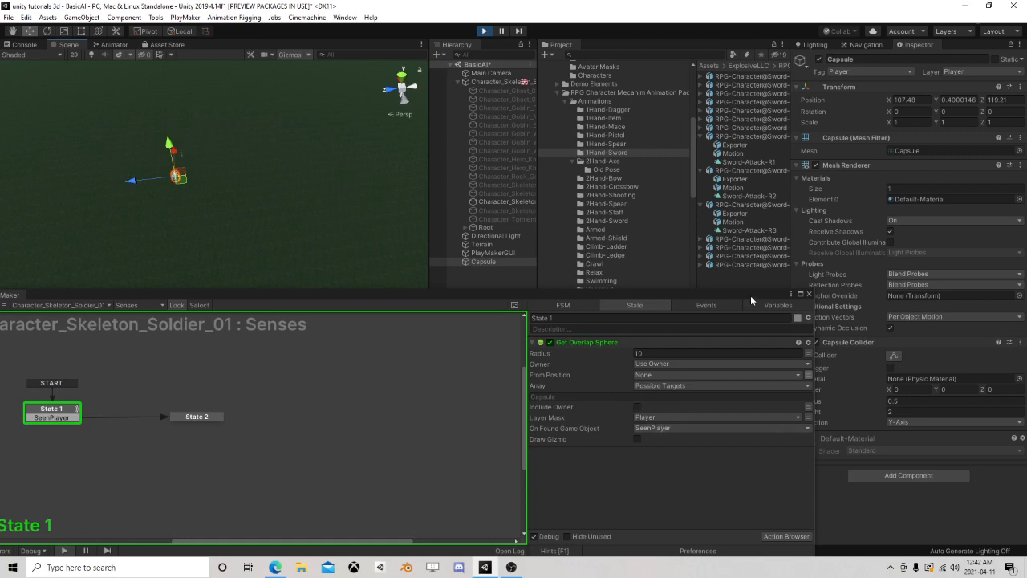
# Turn the skeleton's Senses FSM off and on to retest the overlap check, and stop the scene
pyautogui.moveTo(751, 300); pyautogui.dragTo(711, 275)
pyautogui.click(466, 83)
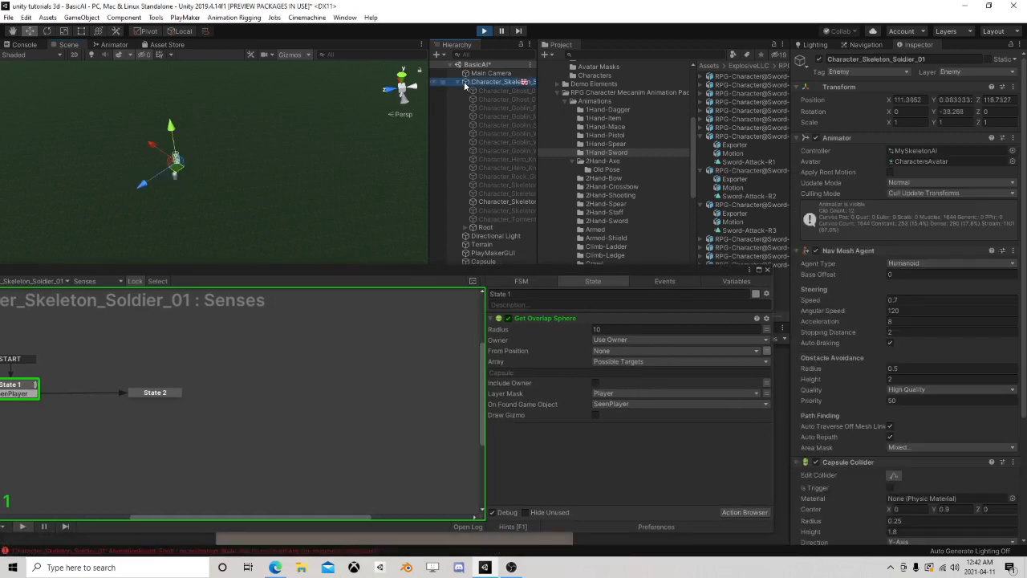
pyautogui.click(460, 83)
pyautogui.click(482, 116)
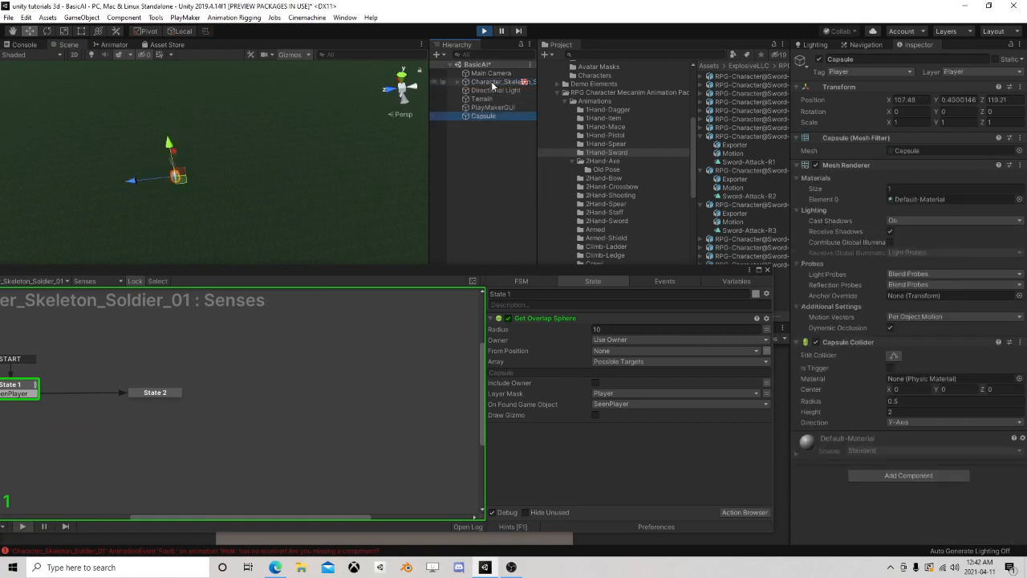
pyautogui.click(493, 82)
pyautogui.scroll(-10, 840, 458)
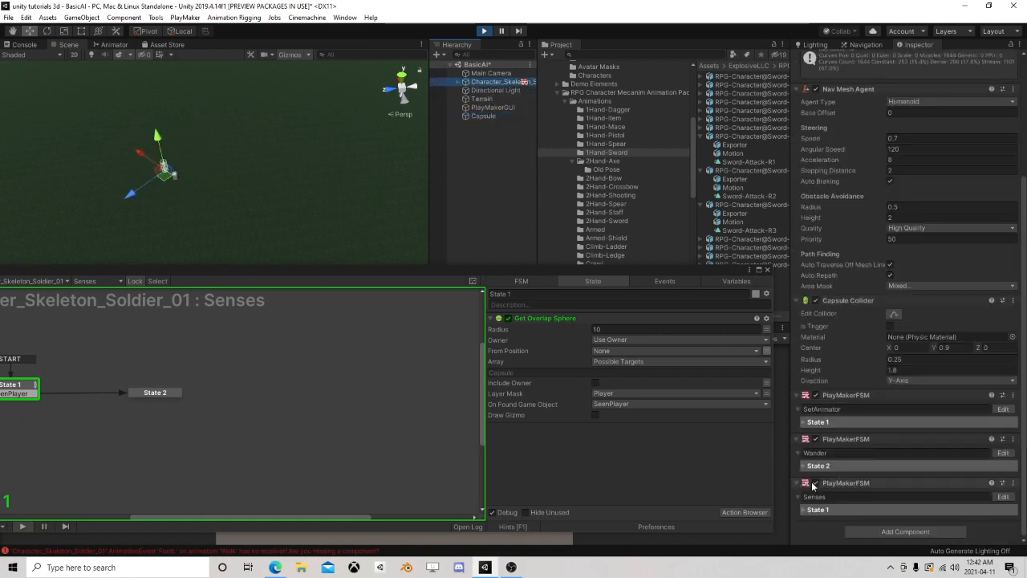
pyautogui.click(815, 483)
pyautogui.click(815, 483)
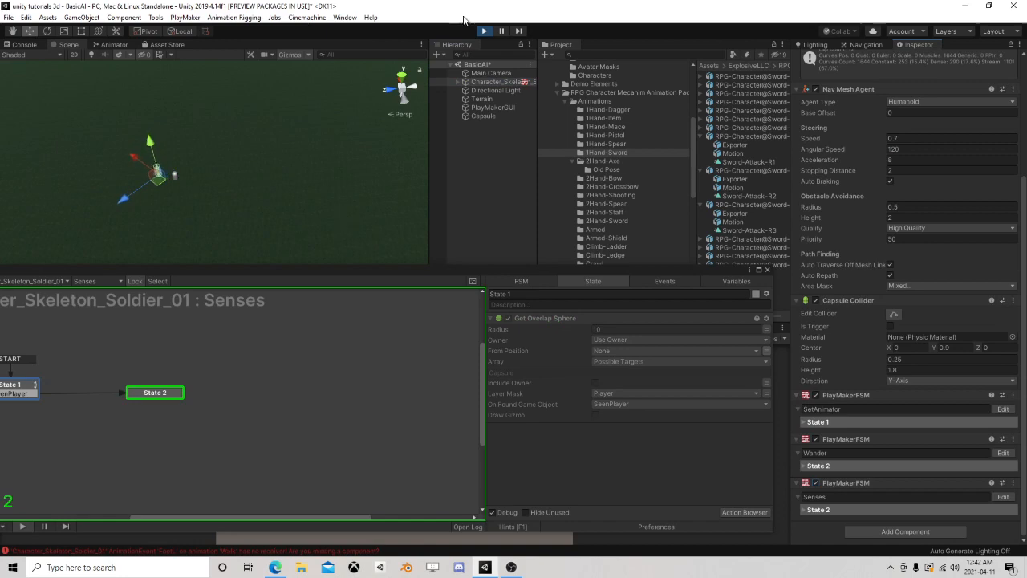
pyautogui.click(484, 31)
# Add a Wait action with a time of 2 to State 1 of the Senses FSM
pyautogui.moveTo(533, 277); pyautogui.dragTo(619, 169)
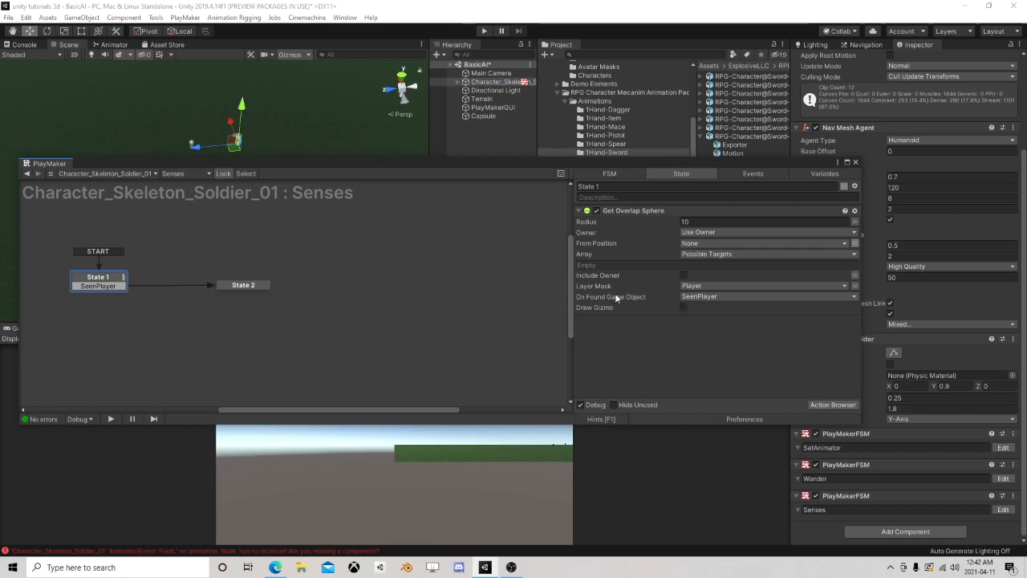
pyautogui.moveTo(283, 309); pyautogui.dragTo(292, 300, button='middle')
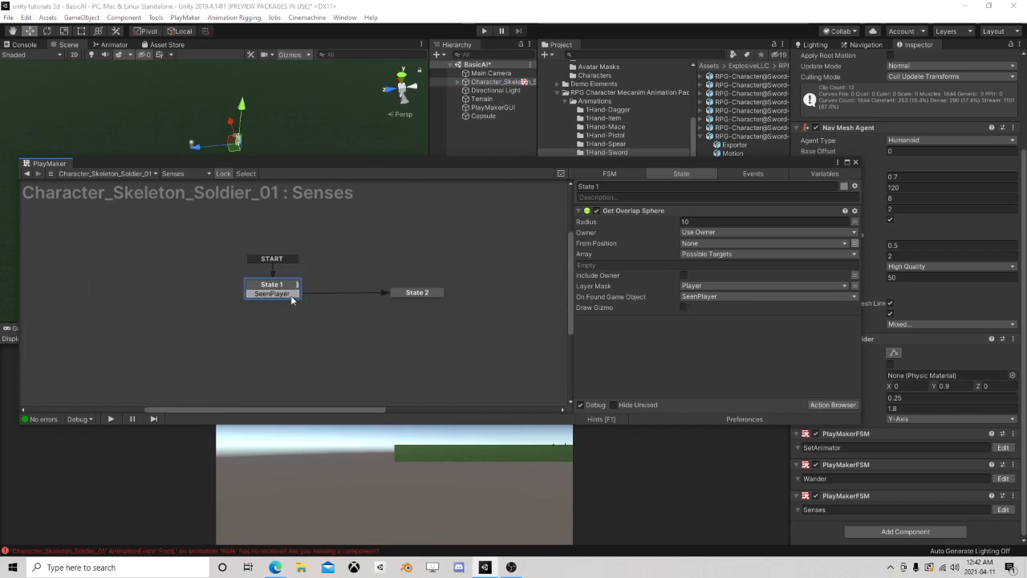
pyautogui.click(833, 405)
pyautogui.write('wait')
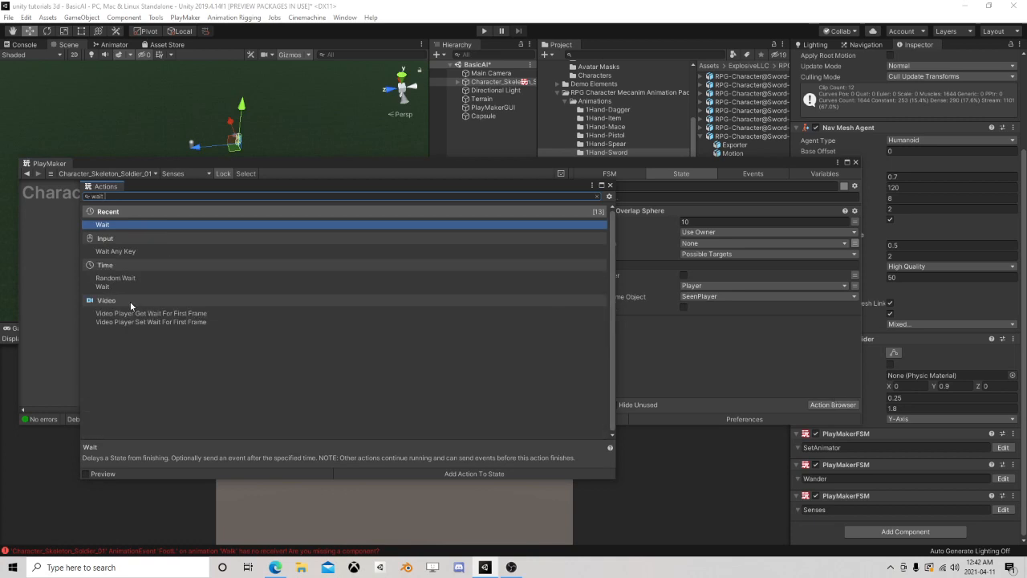
pyautogui.doubleClick(143, 225)
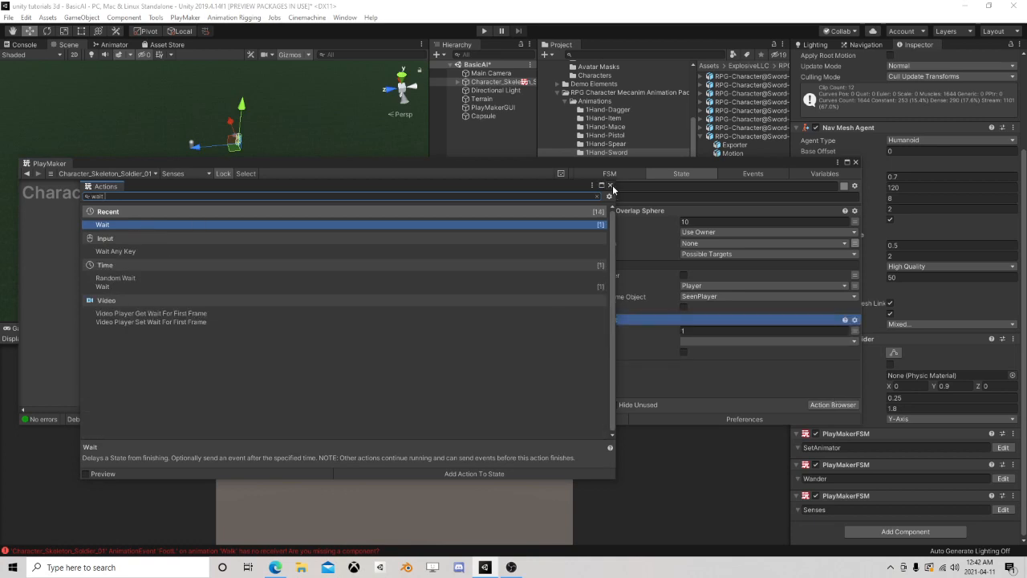
pyautogui.click(716, 329)
pyautogui.click(717, 329)
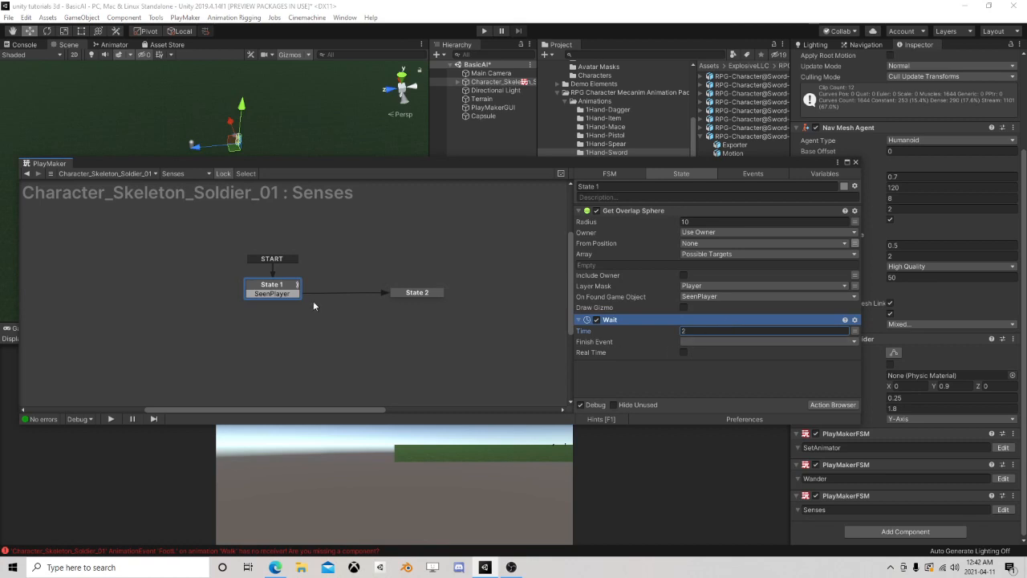
# Add a FINISHED transition to State 1 and set it as the Wait action's finish event
pyautogui.click(684, 343)
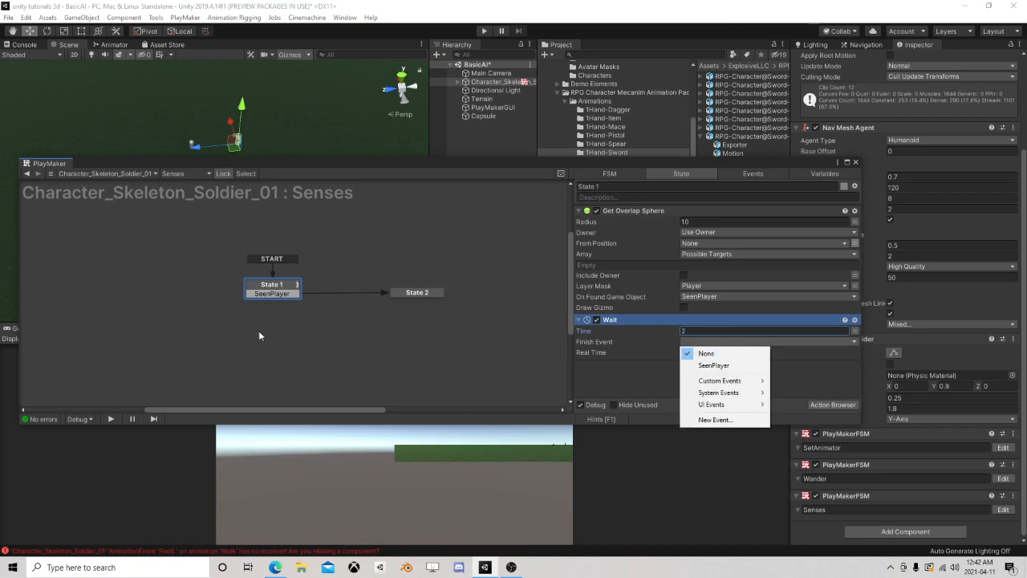
pyautogui.click(706, 363)
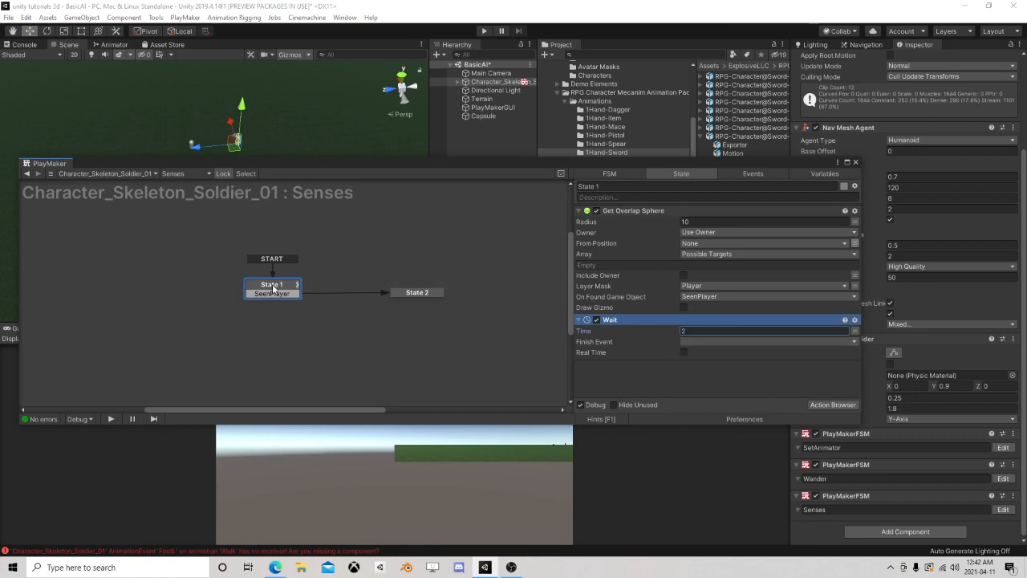
pyautogui.click(708, 342)
pyautogui.click(706, 374)
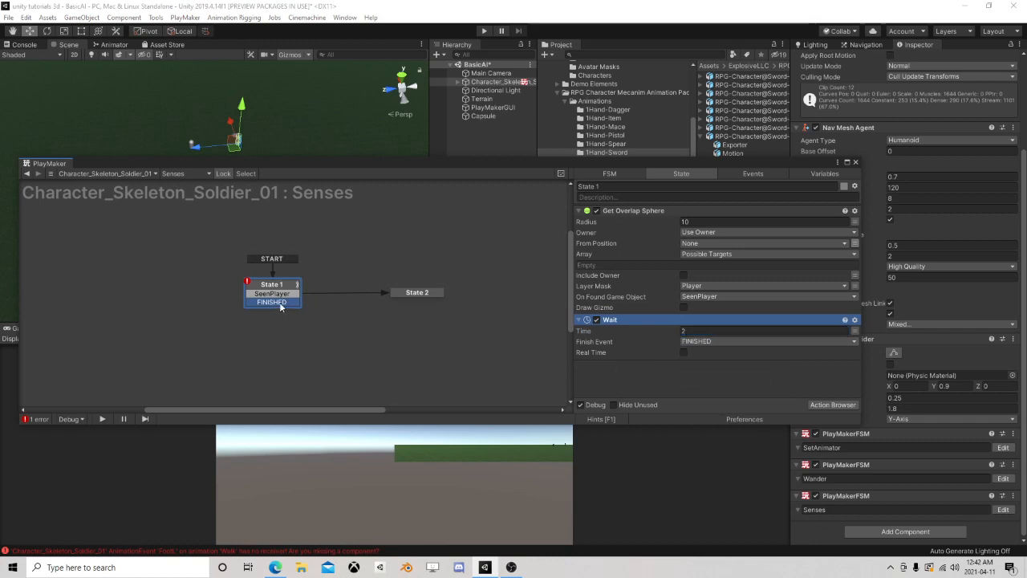
# Link State 1's FINISHED transition to a new state beside it, and link that state's own FINISHED transition back to State 1
pyautogui.moveTo(279, 303); pyautogui.dragTo(148, 297)
pyautogui.rightClick(174, 295)
pyautogui.moveTo(204, 300)
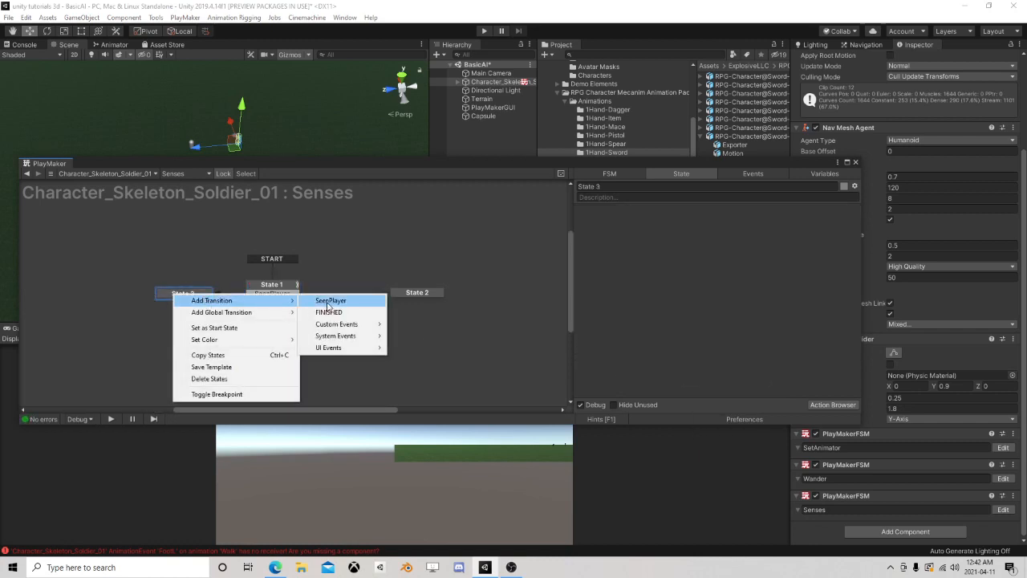
pyautogui.click(325, 311)
pyautogui.moveTo(197, 304)
pyautogui.mouseDown()
pyautogui.moveTo(259, 291)
pyautogui.moveTo(181, 292)
pyautogui.mouseUp()
# Add a Next Frame Event action to State 3 that sends the FINISHED event
pyautogui.click(833, 404)
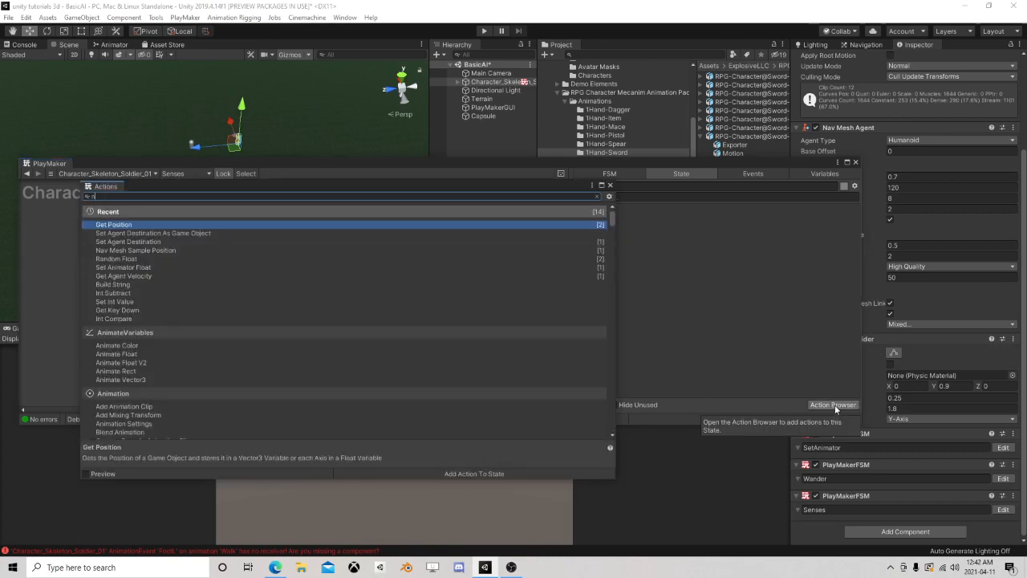
pyautogui.write('next fra')
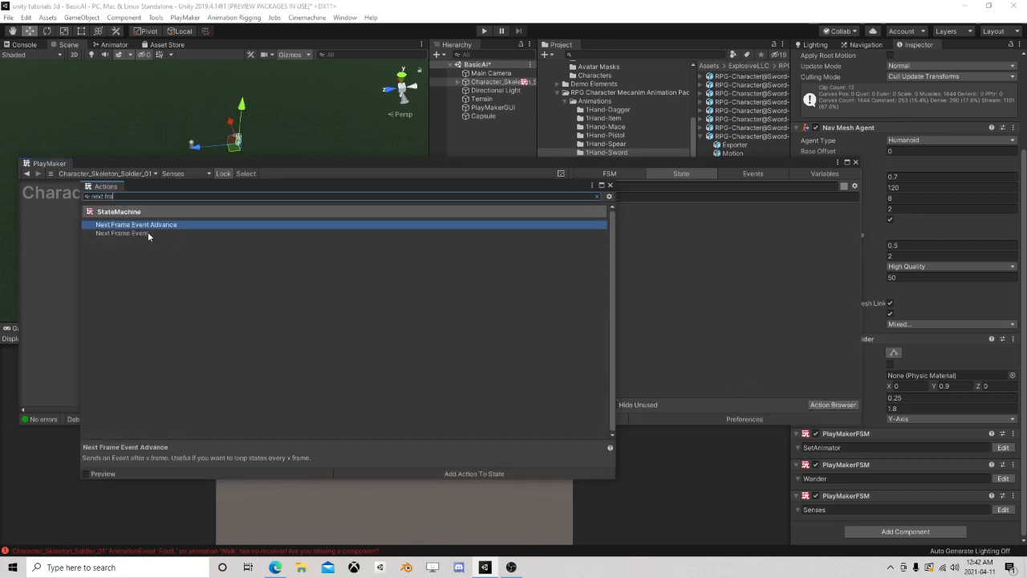
pyautogui.doubleClick(148, 232)
pyautogui.click(609, 186)
pyautogui.click(742, 222)
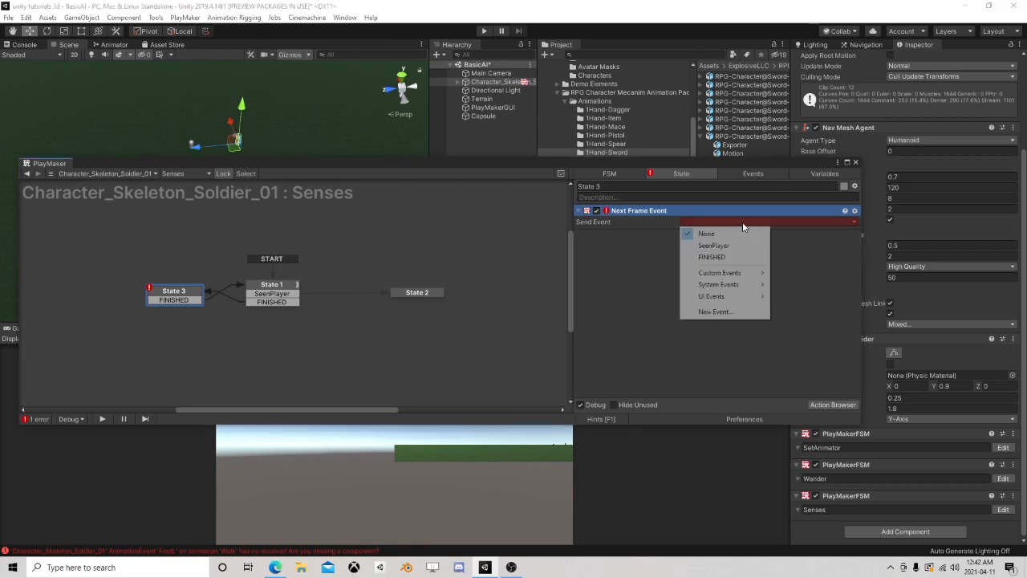
pyautogui.click(726, 246)
# Tidy the Senses graph by moving State 3 slightly away from State 1 and State 2 closer to it
pyautogui.moveTo(192, 291); pyautogui.dragTo(177, 286)
pyautogui.click(259, 286)
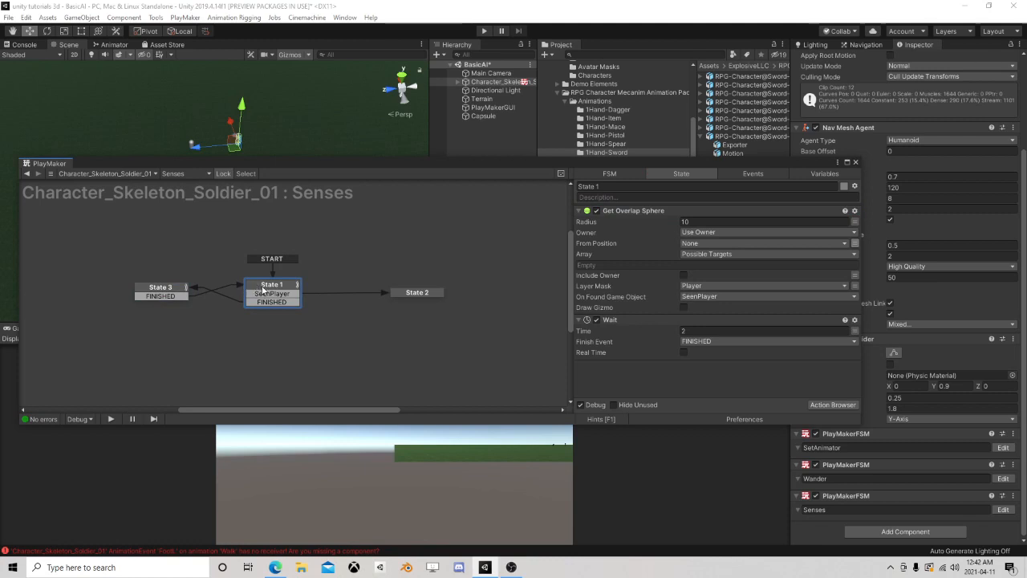
pyautogui.moveTo(421, 293); pyautogui.dragTo(405, 292)
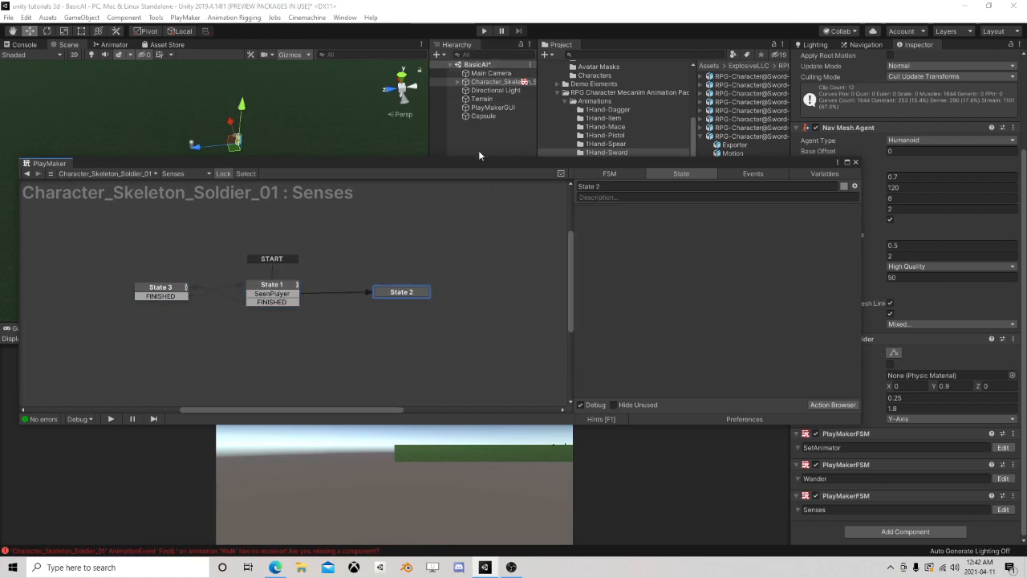
# Move the capsule far from the skeleton, to about X 113, Z 147
pyautogui.moveTo(417, 167); pyautogui.dragTo(456, 277)
pyautogui.click(473, 117)
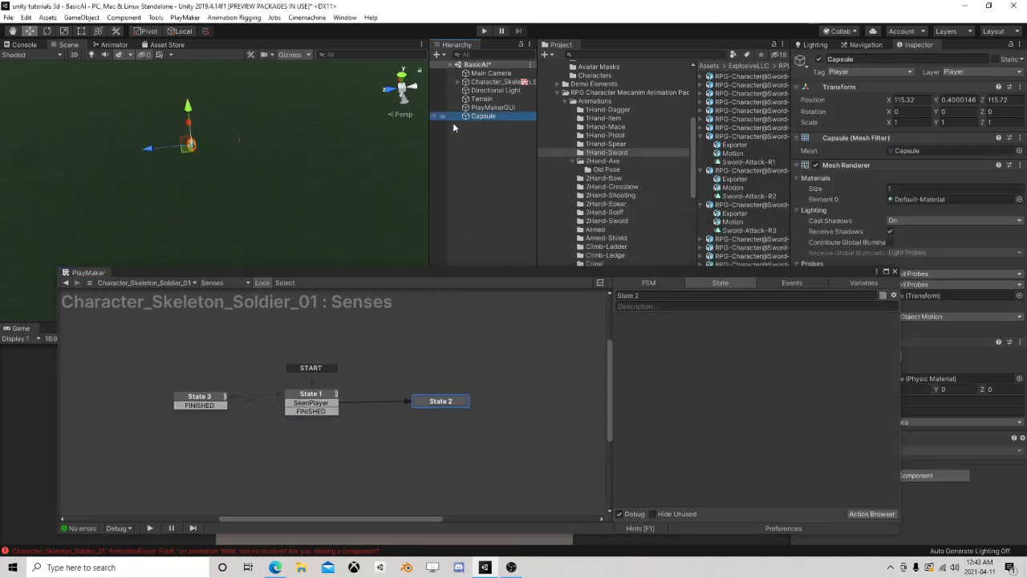
pyautogui.moveTo(191, 146); pyautogui.dragTo(9, 164)
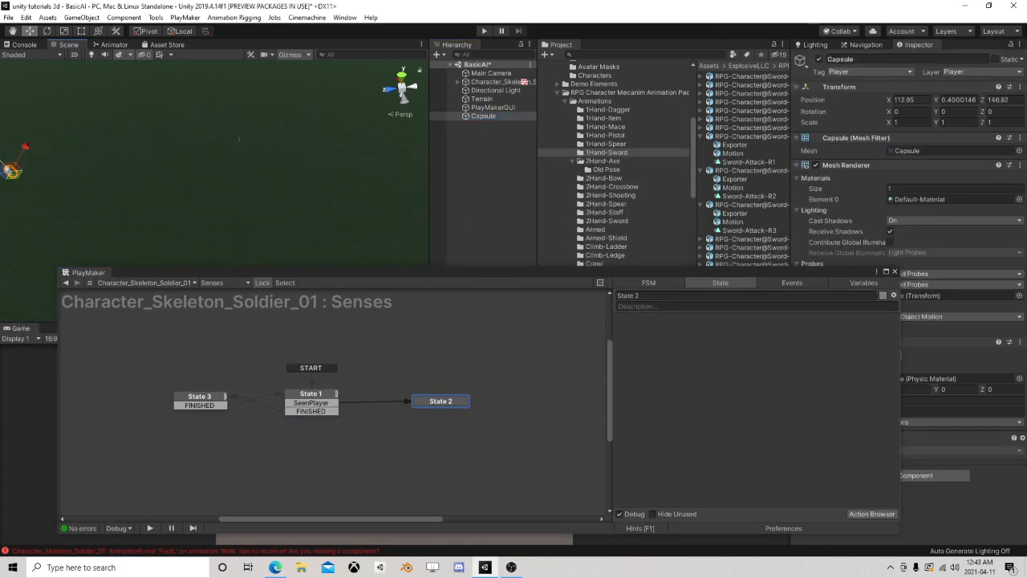
# Run the scene, bring the capsule close to the skeleton to test the repeating detection loop, and stop the scene
pyautogui.click(485, 31)
pyautogui.moveTo(135, 207); pyautogui.dragTo(254, 205, button='middle')
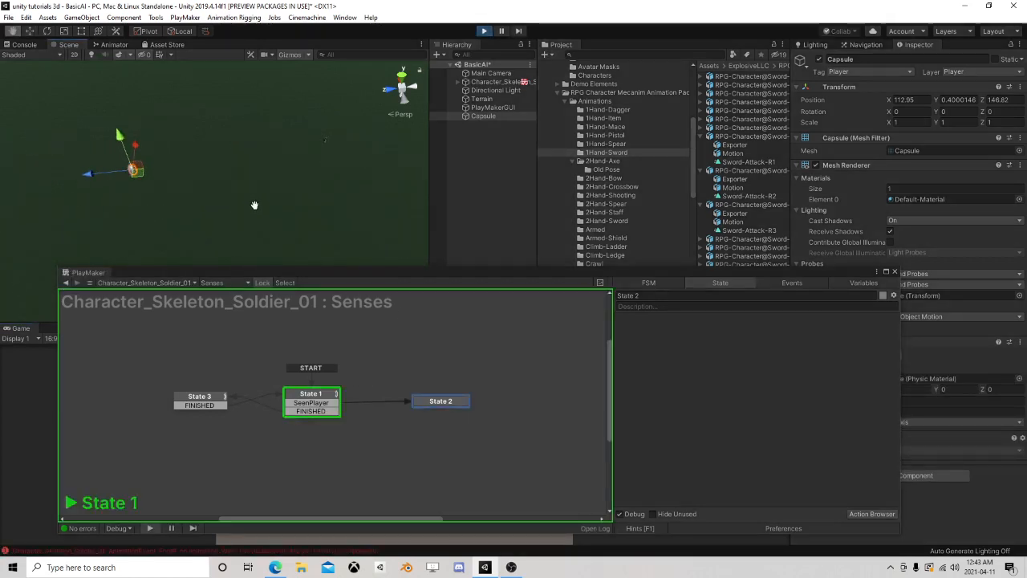
pyautogui.click(485, 116)
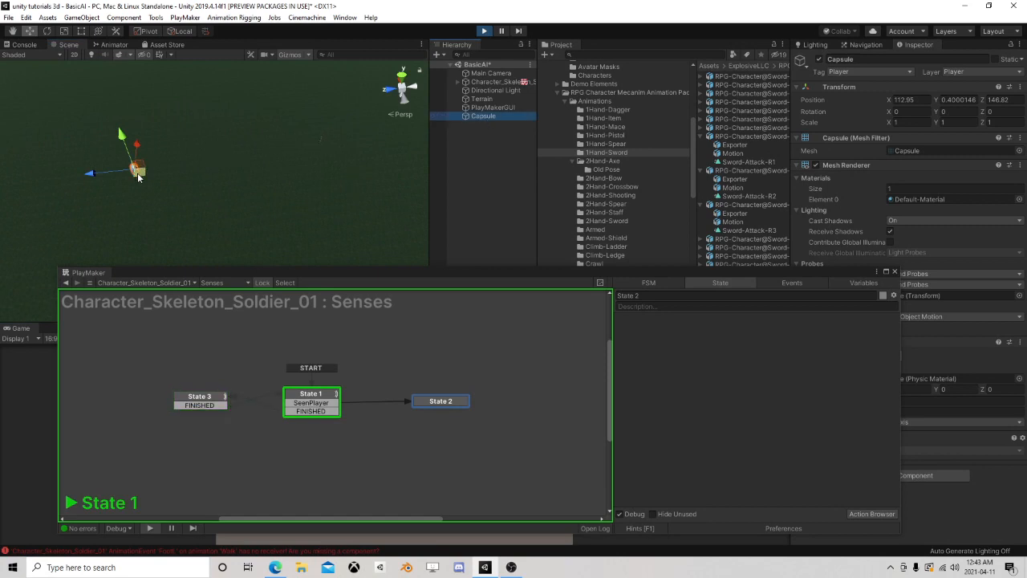
pyautogui.moveTo(138, 176); pyautogui.dragTo(308, 169)
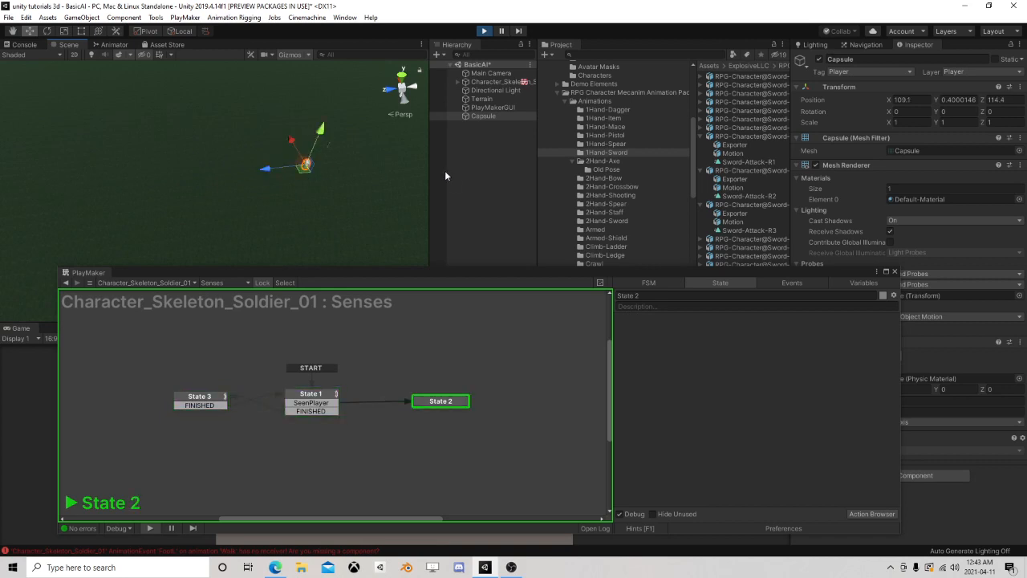
pyautogui.click(485, 31)
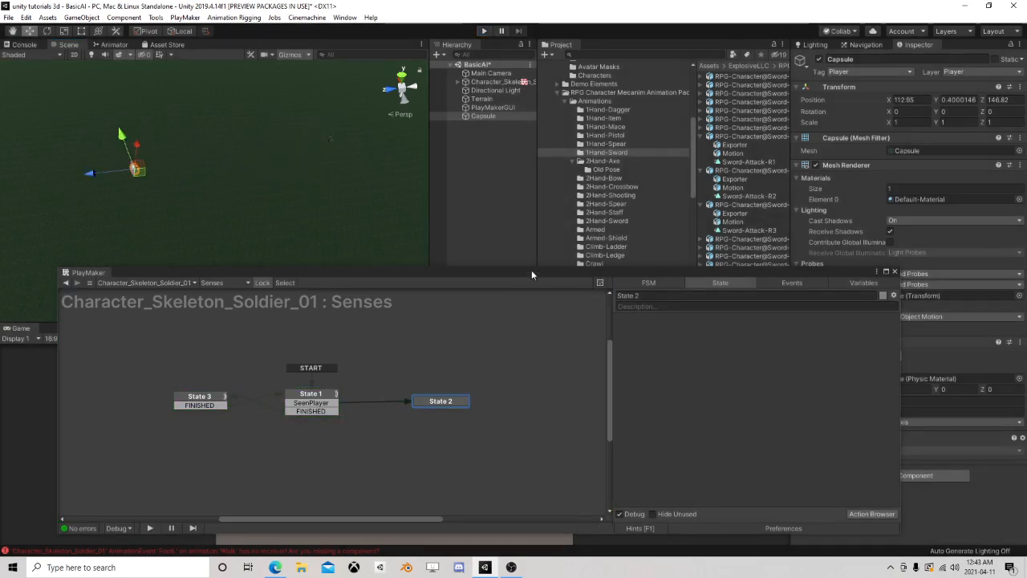
# Examine the capsule's position relative to the skeleton in the scene alongside State 2 of the Senses FSM
pyautogui.moveTo(530, 272); pyautogui.dragTo(511, 207)
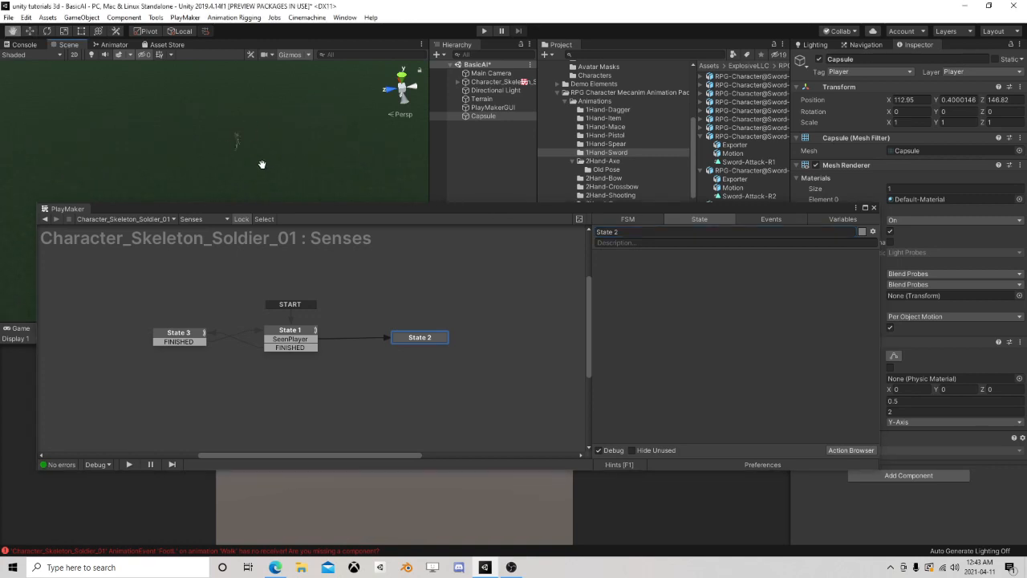
pyautogui.click(407, 342)
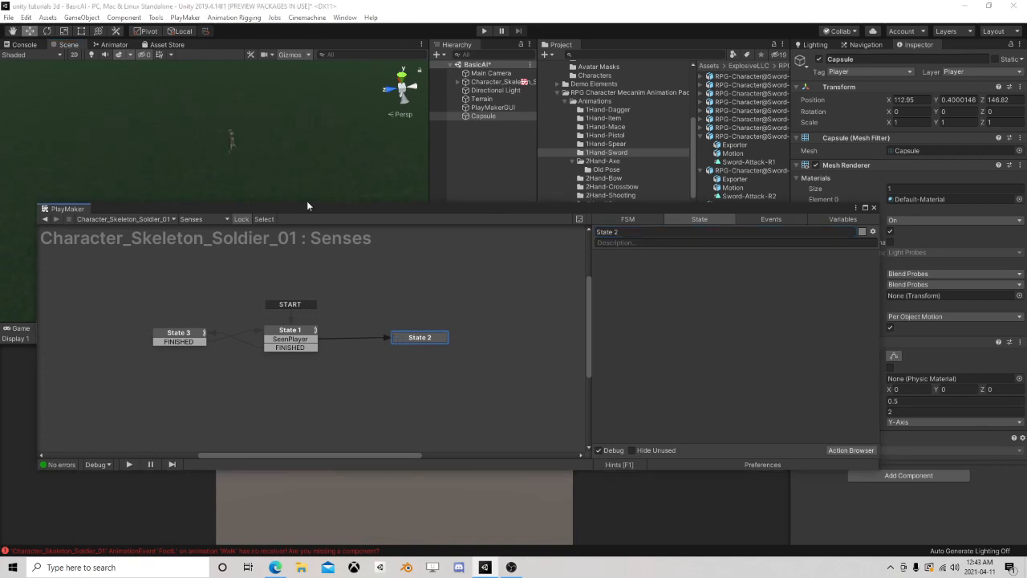
pyautogui.moveTo(300, 160); pyautogui.dragTo(149, 168, button='right')
pyautogui.scroll(-2, 303, 159)
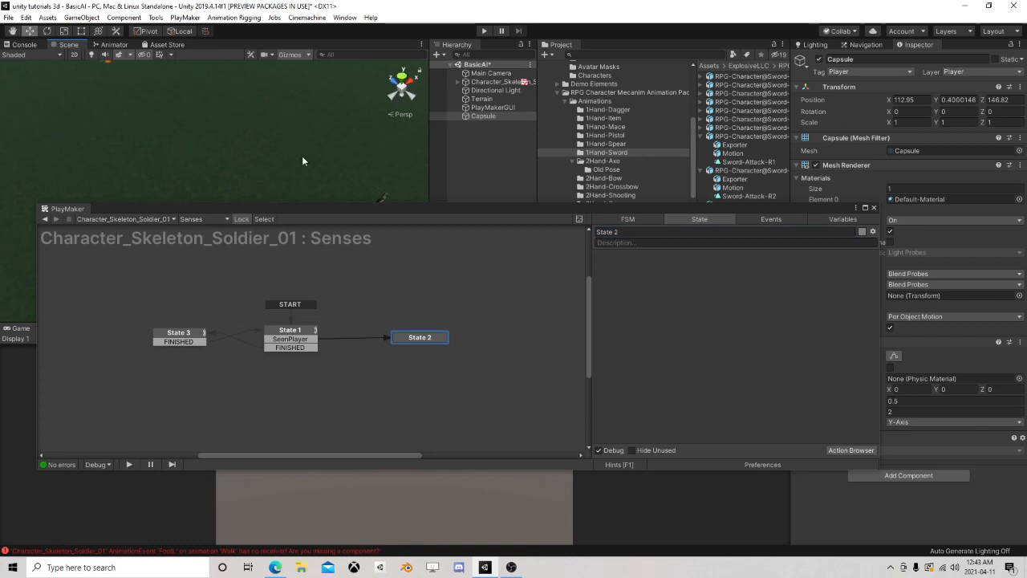
pyautogui.moveTo(302, 158); pyautogui.dragTo(300, 125, button='middle')
pyautogui.moveTo(272, 171); pyautogui.dragTo(315, 169, button='right')
pyautogui.scroll(-2, 314, 168)
pyautogui.moveTo(305, 155); pyautogui.dragTo(308, 162, button='middle')
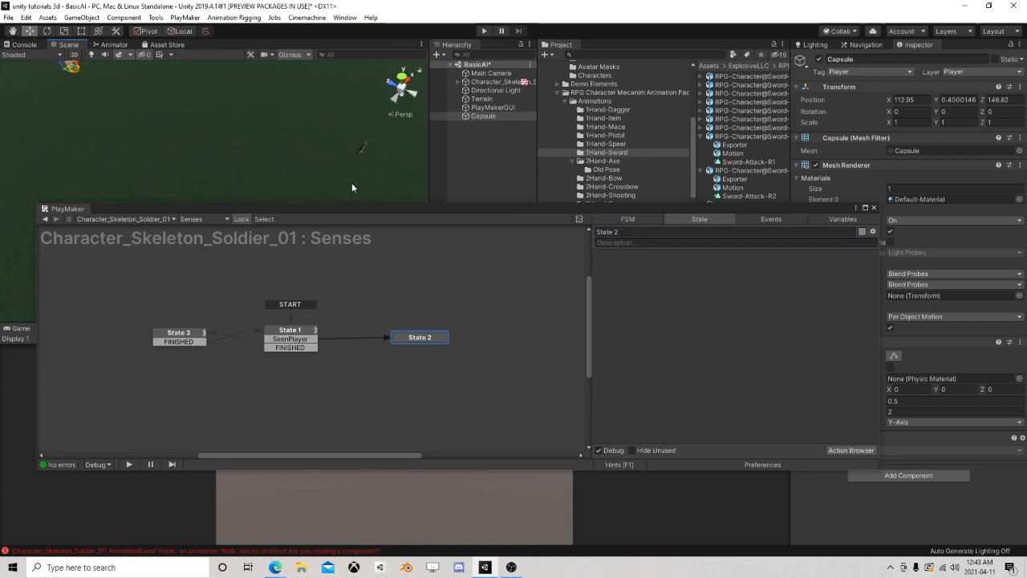
pyautogui.moveTo(370, 209); pyautogui.dragTo(327, 202)
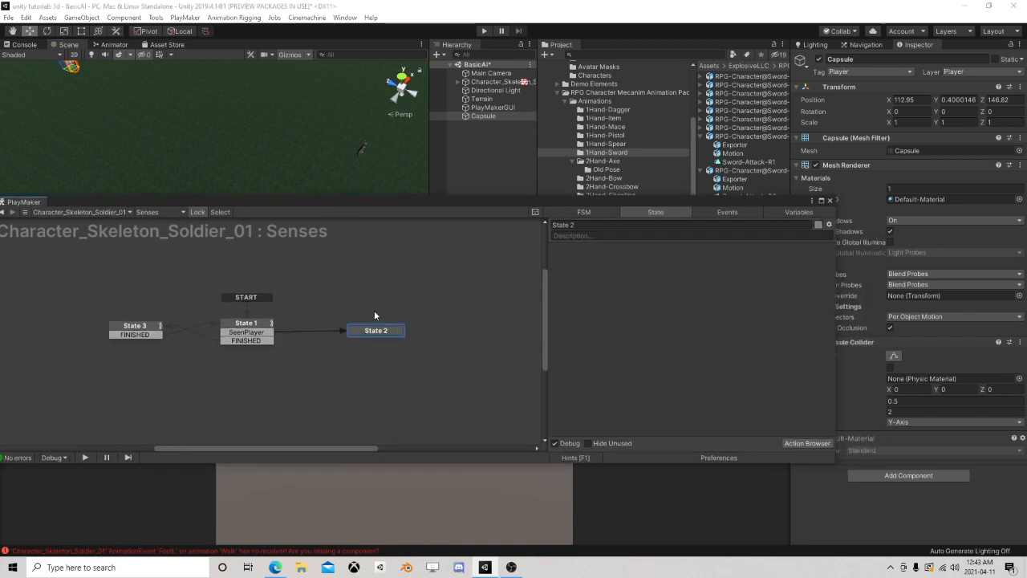
# Move State 2 slightly higher in the Senses graph and add the Physics Raycast action to it
pyautogui.moveTo(374, 331); pyautogui.dragTo(371, 305)
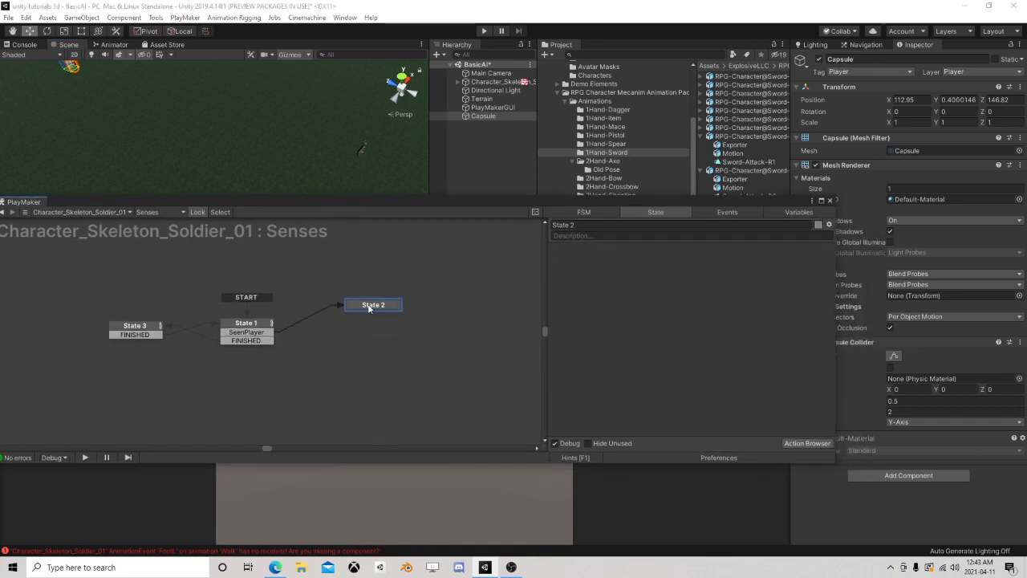
pyautogui.click(806, 443)
pyautogui.write('ray')
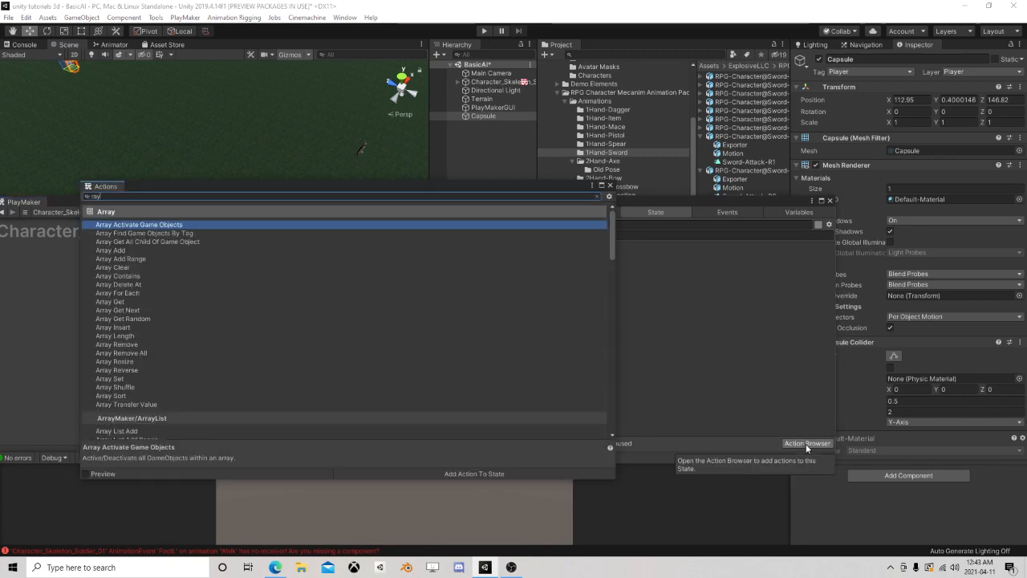
pyautogui.write('cast')
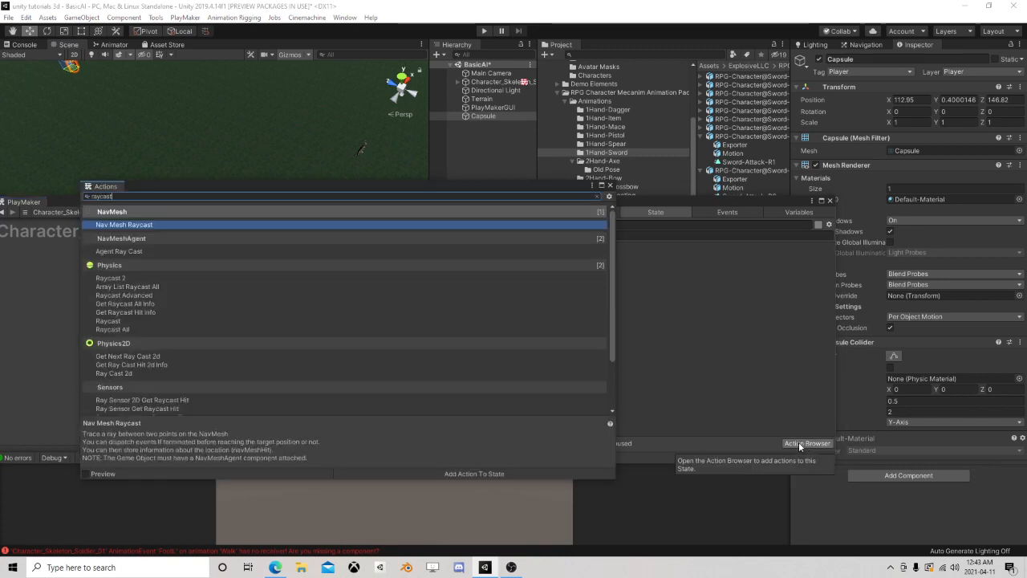
pyautogui.doubleClick(120, 321)
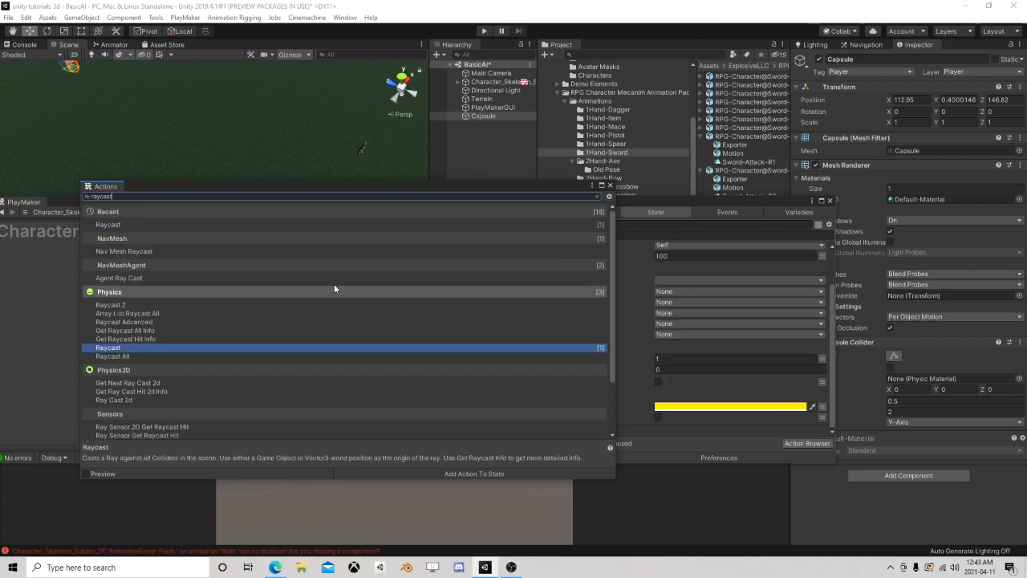
pyautogui.click(609, 186)
pyautogui.scroll(3, 628, 332)
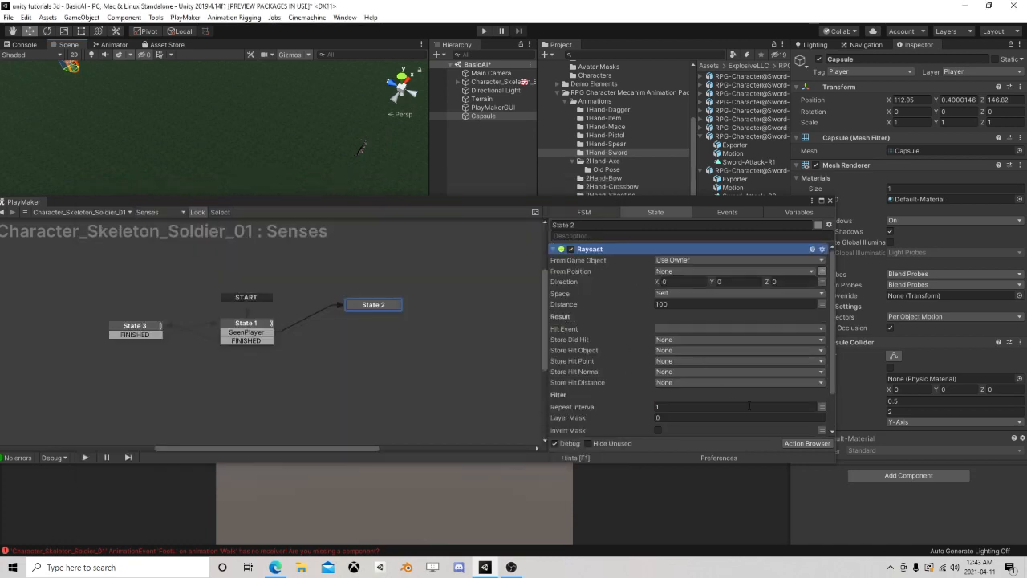
# Add a Get Position action to State 2, placed above the Raycast action
pyautogui.click(796, 443)
pyautogui.write('get posi')
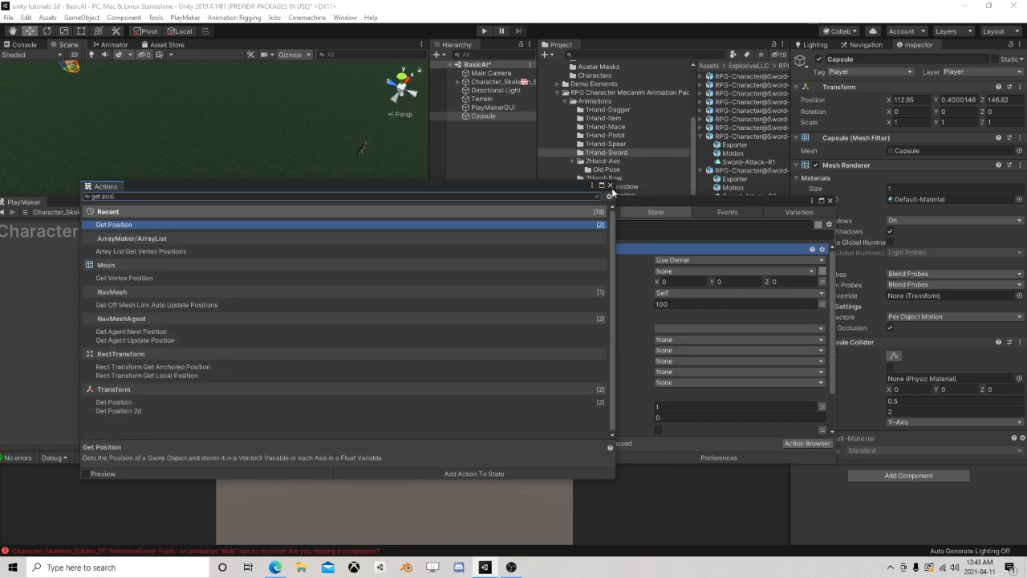
pyautogui.click(609, 185)
pyautogui.scroll(-3, 697, 289)
pyautogui.click(806, 442)
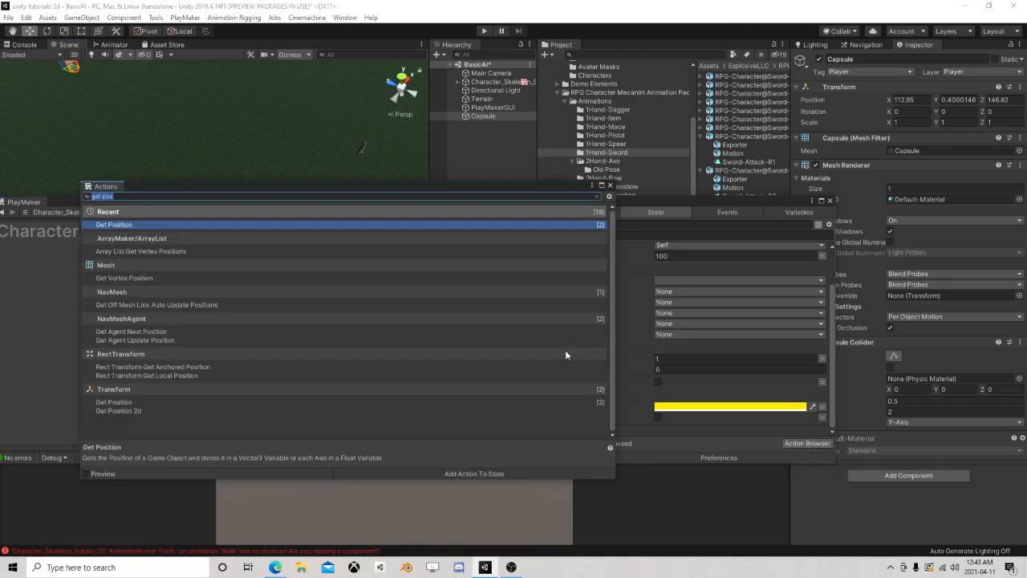
pyautogui.doubleClick(153, 225)
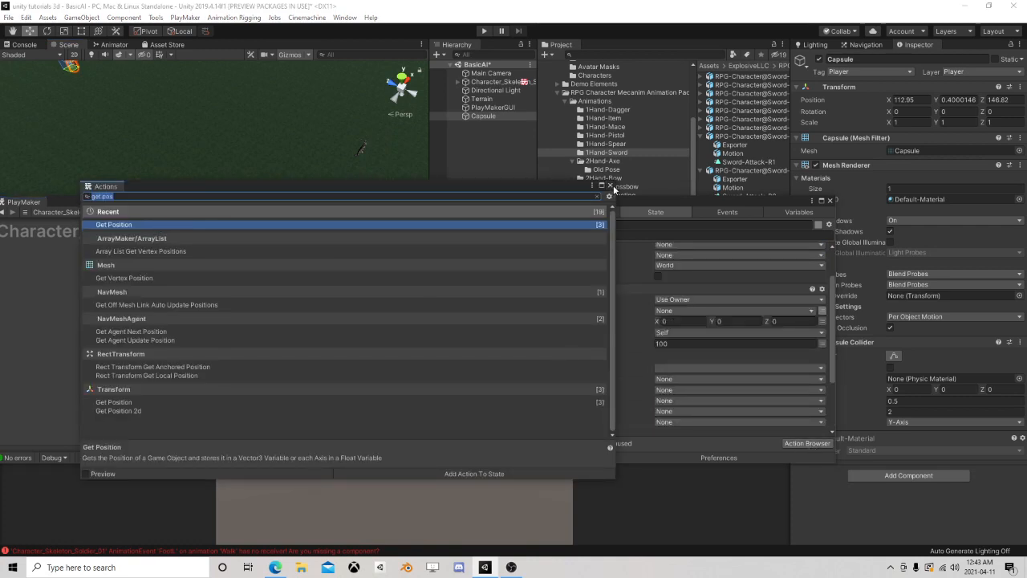
pyautogui.click(610, 187)
pyautogui.scroll(-3, 688, 322)
pyautogui.scroll(3, 664, 293)
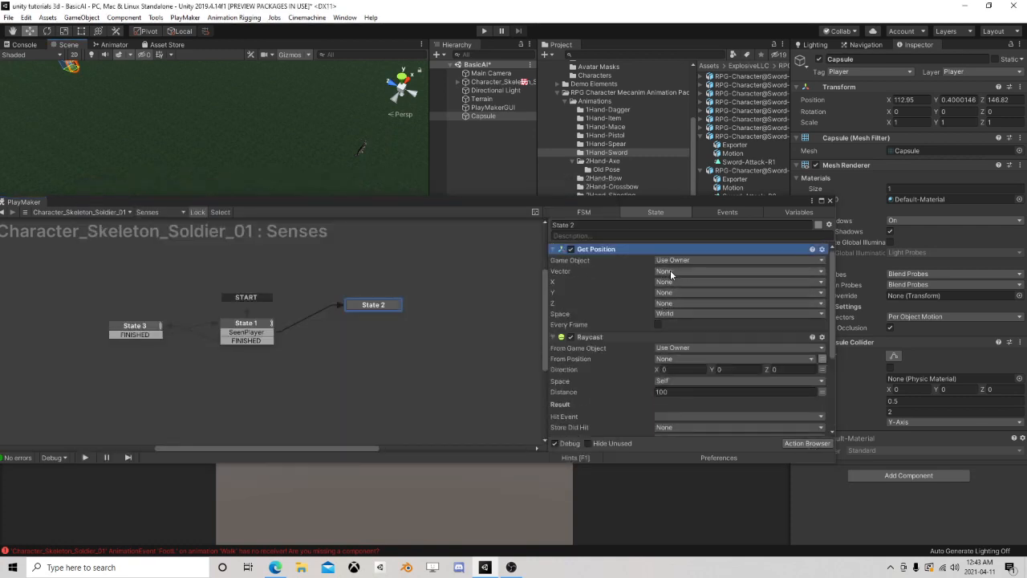
# Store the Get Position vector in a new variable named MySelf
pyautogui.click(670, 271)
pyautogui.click(688, 296)
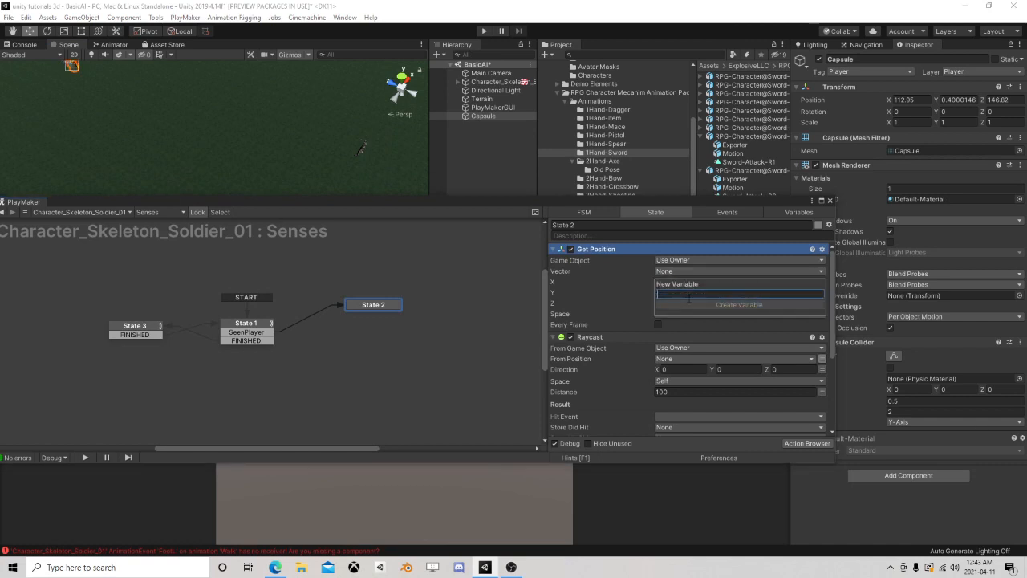
pyautogui.write('MySelf')
pyautogui.press('Return')
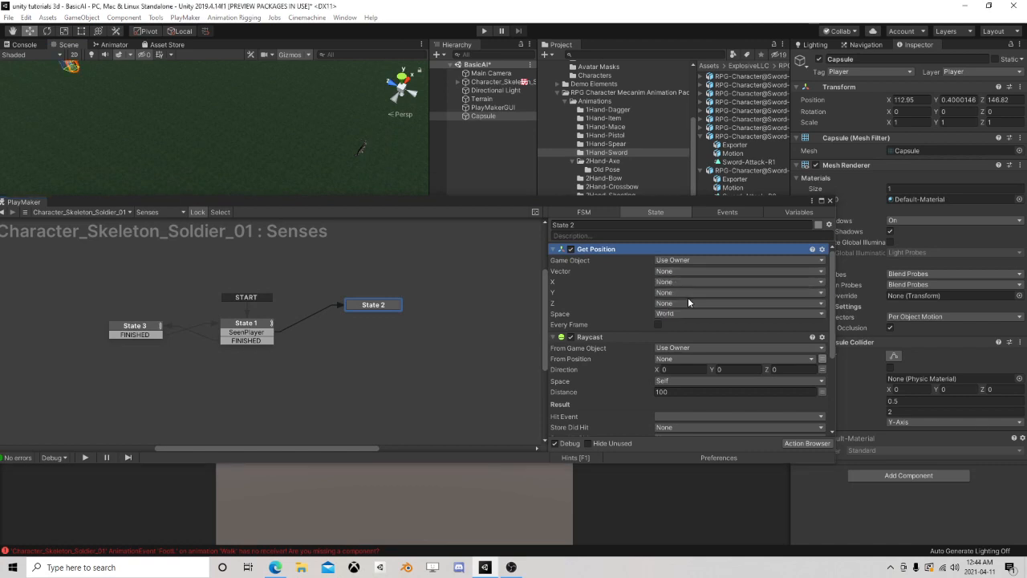
# Add a Vector3 Add XYZ action to State 2 that adds 1 on Y to the MySelf variable
pyautogui.click(806, 443)
pyautogui.write('vector')
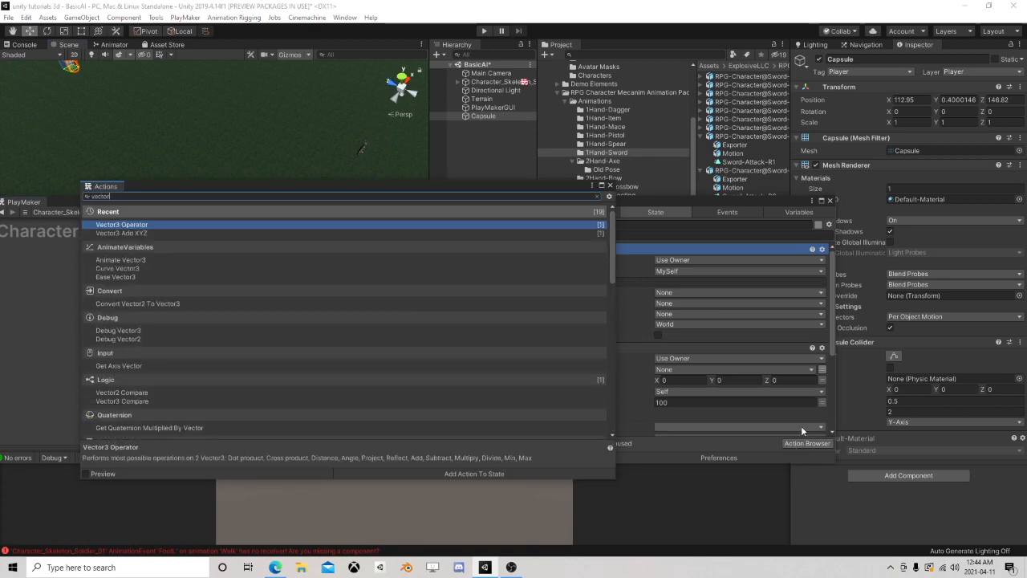
pyautogui.write('3 add')
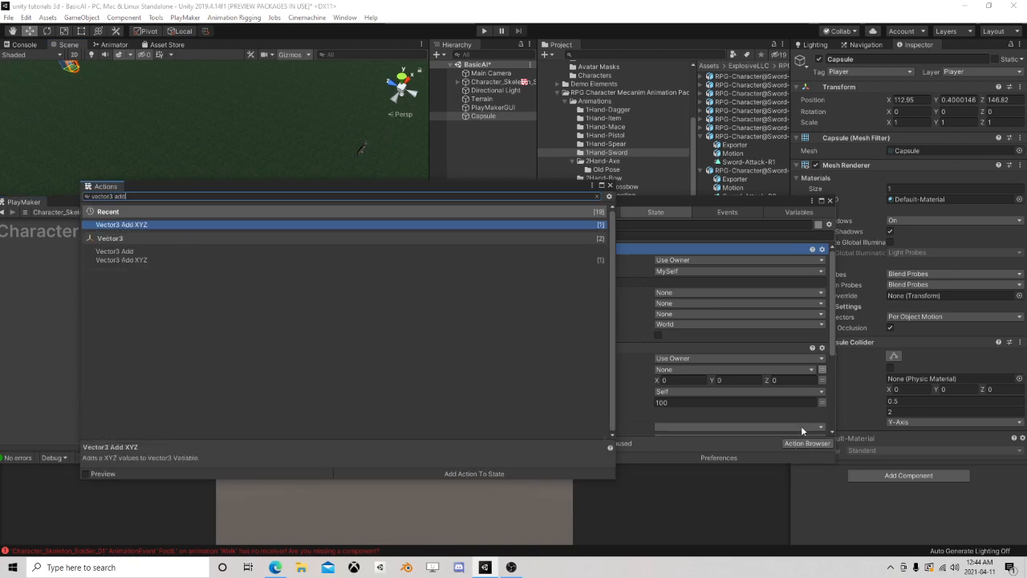
pyautogui.doubleClick(137, 225)
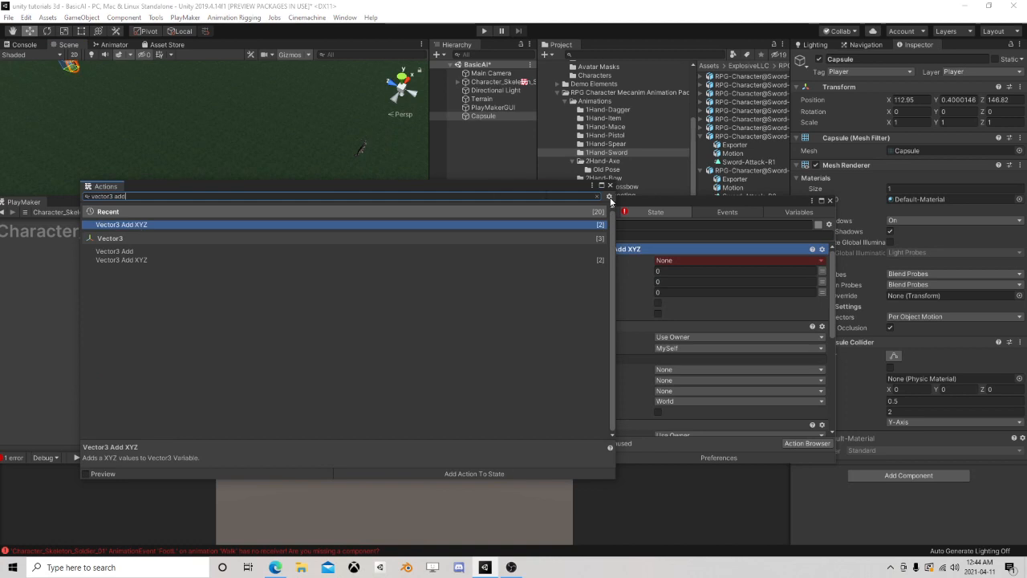
pyautogui.click(674, 260)
pyautogui.click(674, 261)
pyautogui.click(680, 280)
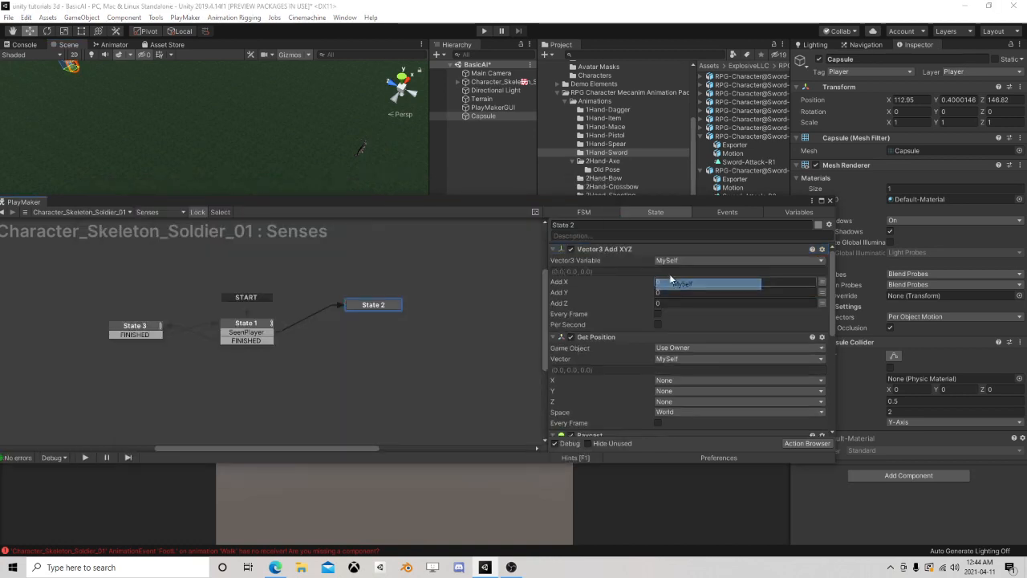
pyautogui.click(667, 292)
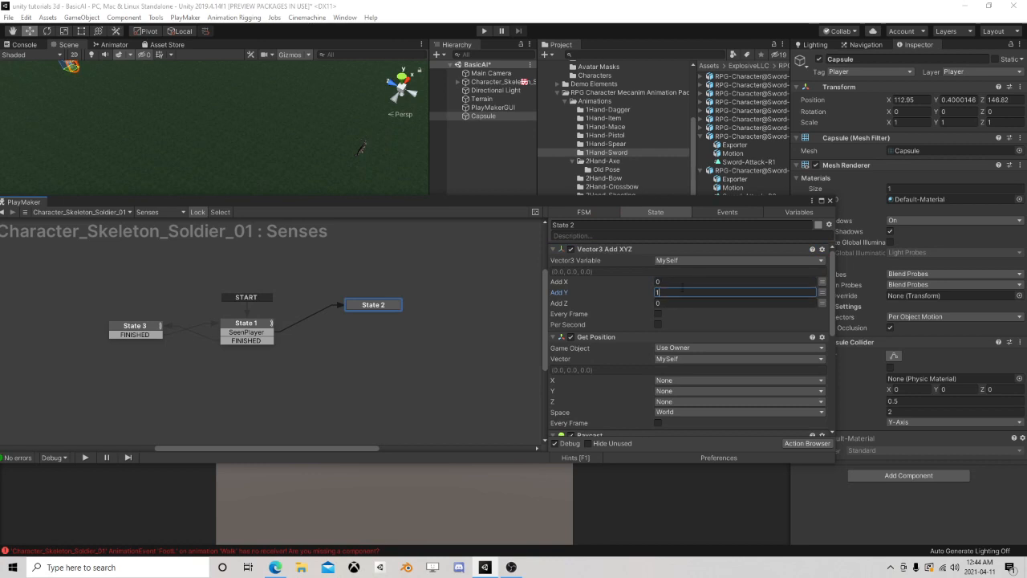
# Reorder State 2's actions so Vector3 Add XYZ sits between Get Position and Raycast
pyautogui.moveTo(618, 251); pyautogui.dragTo(618, 430)
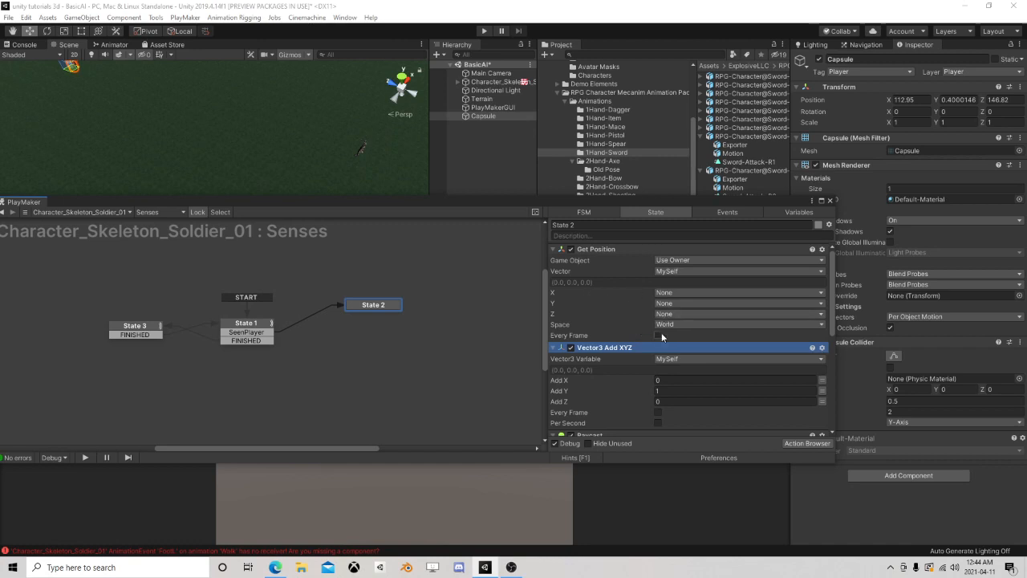
pyautogui.scroll(-3, 651, 325)
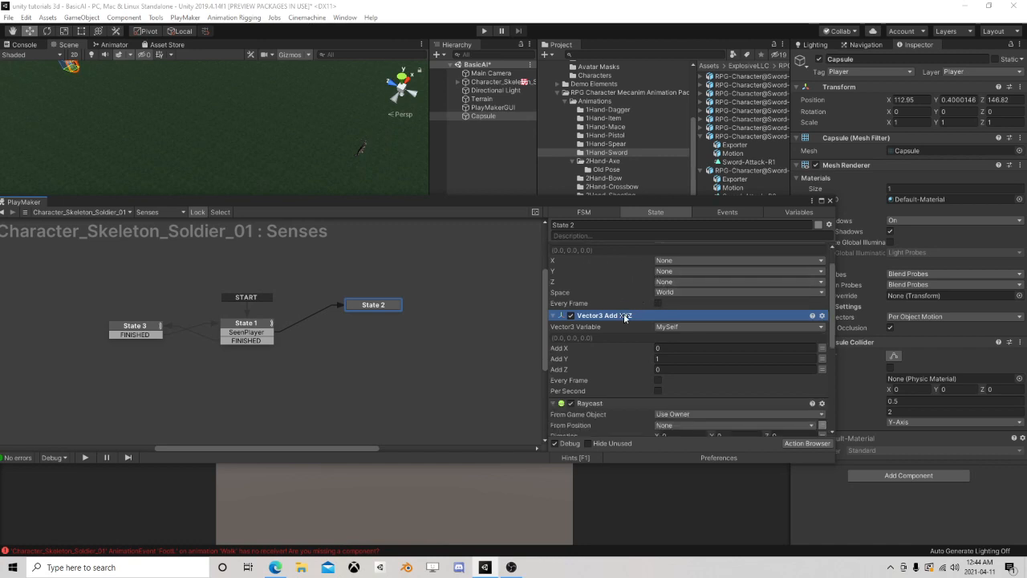
pyautogui.scroll(3, 633, 334)
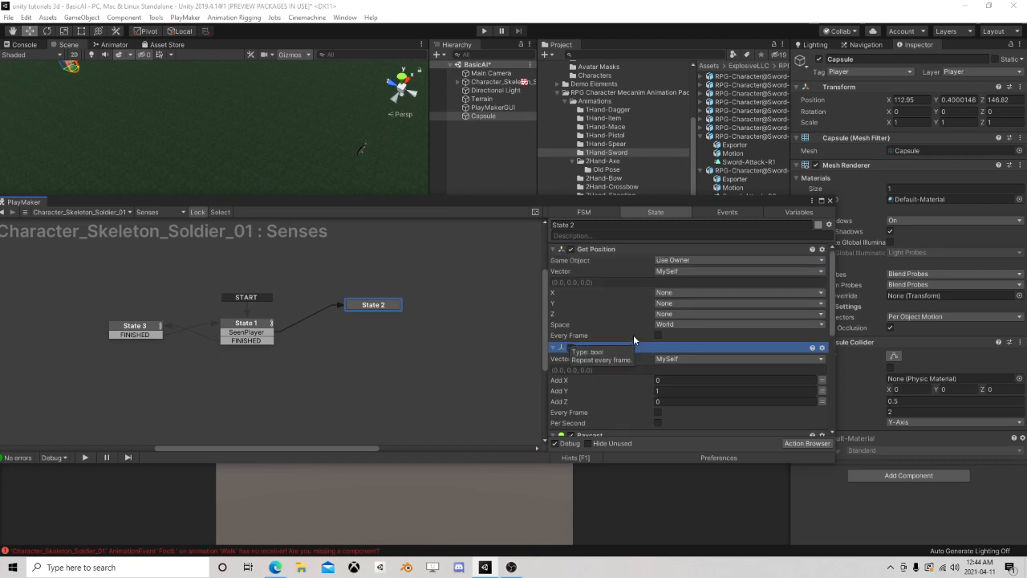
# Set the Raycast action's From Position to the MySelf variable
pyautogui.scroll(-6, 633, 334)
pyautogui.scroll(-3, 626, 328)
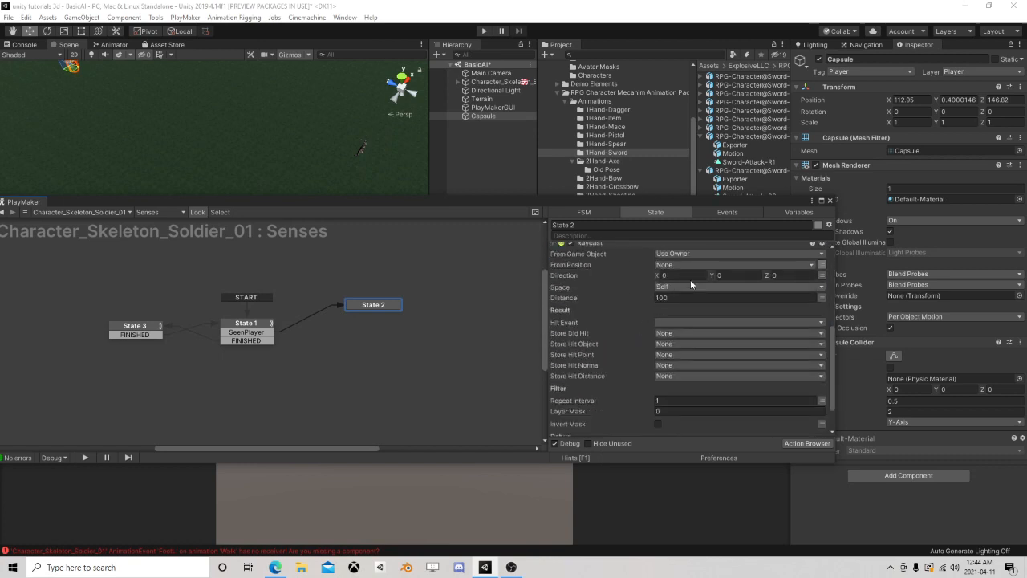
pyautogui.scroll(2, 690, 279)
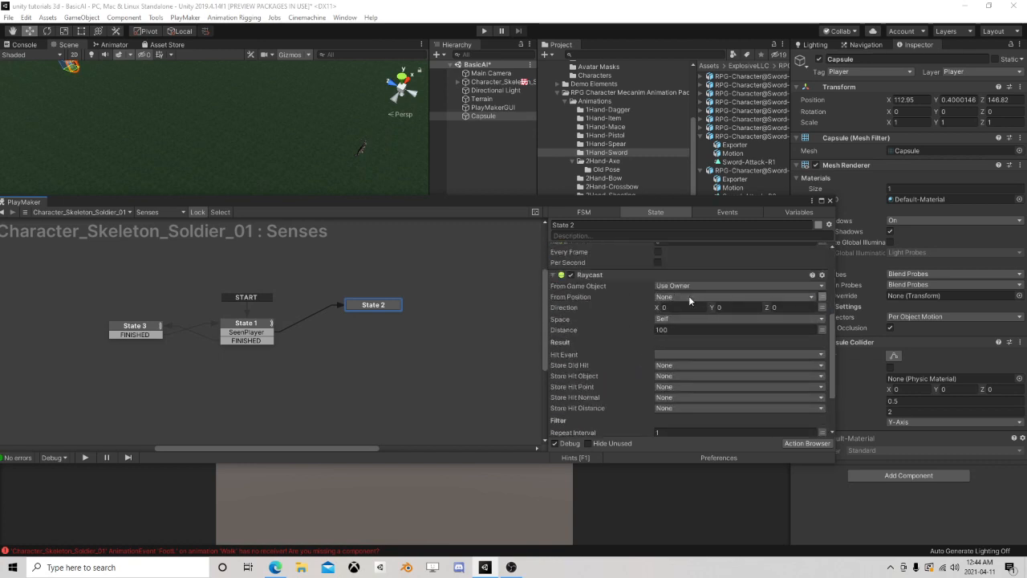
pyautogui.click(688, 296)
pyautogui.click(706, 316)
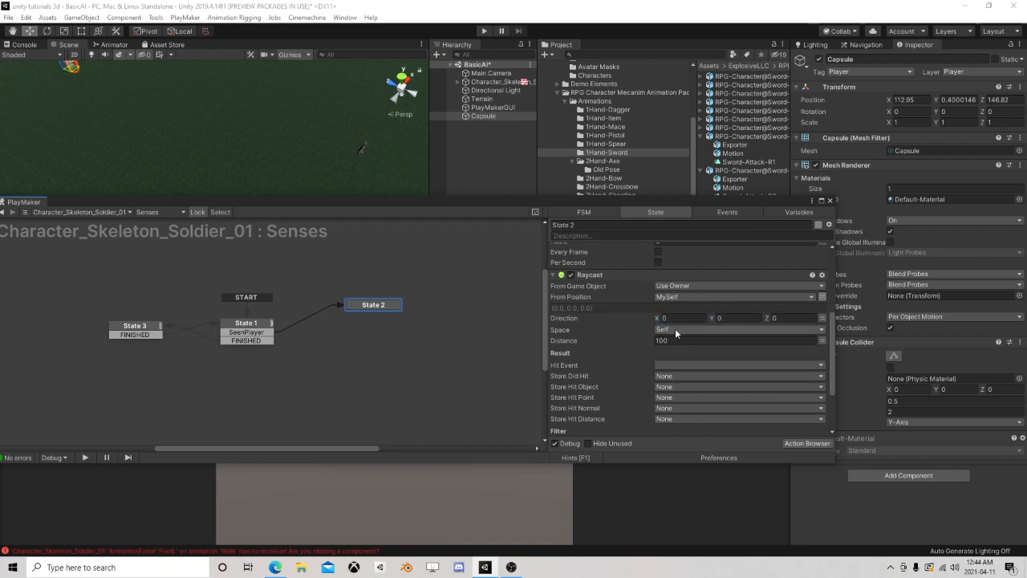
# Remove the Vector3 Add XYZ and Get Position actions from State 2, keeping only Raycast
pyautogui.scroll(2, 674, 328)
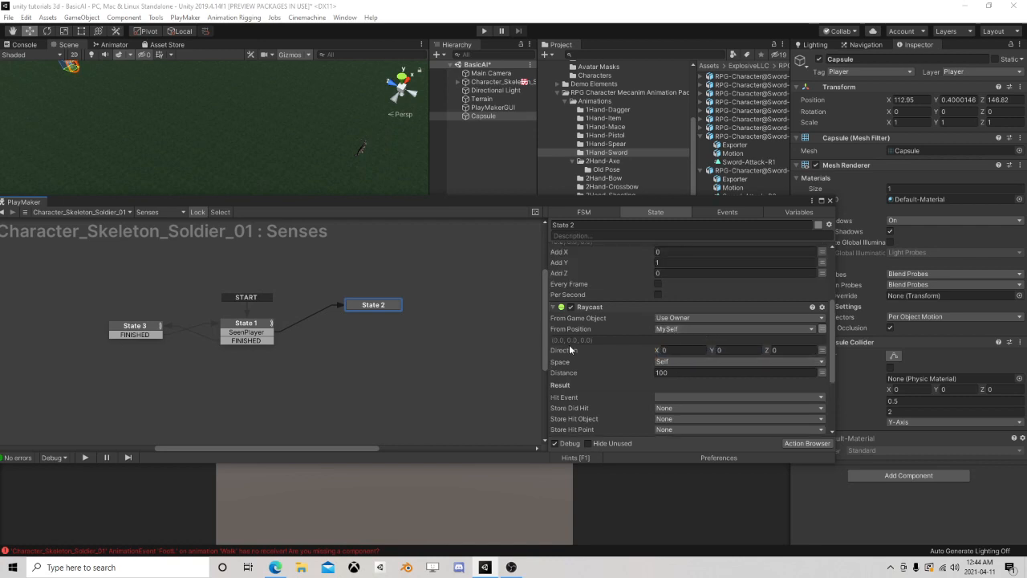
pyautogui.scroll(2, 609, 349)
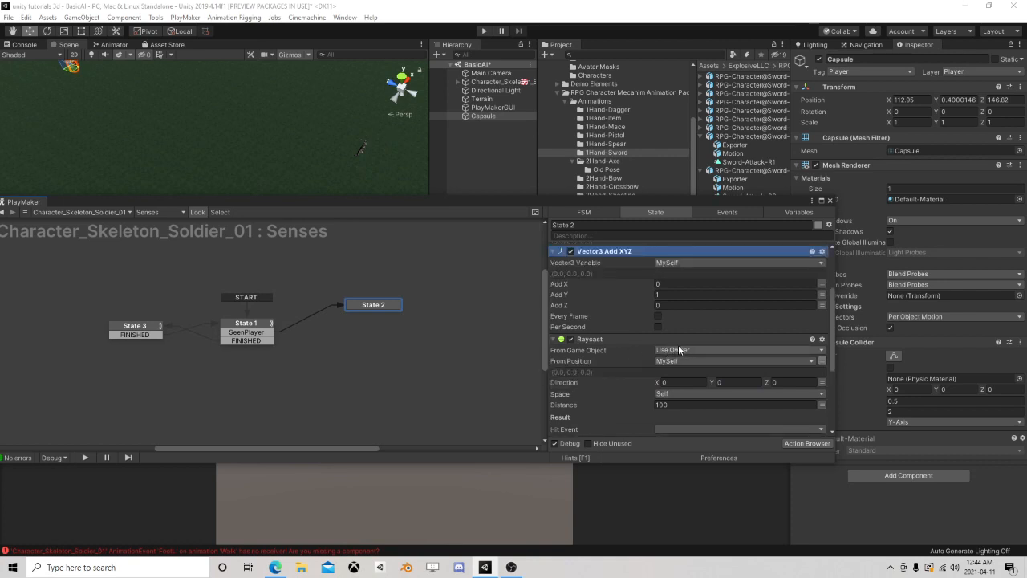
pyautogui.scroll(-2, 678, 345)
pyautogui.scroll(6, 642, 304)
pyautogui.click(608, 251)
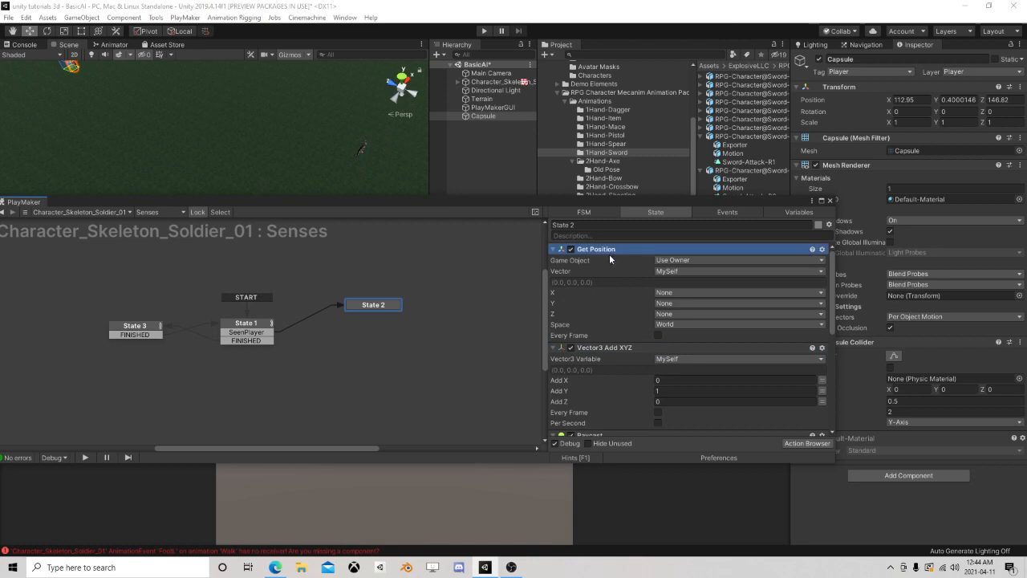
pyautogui.scroll(-6, 609, 253)
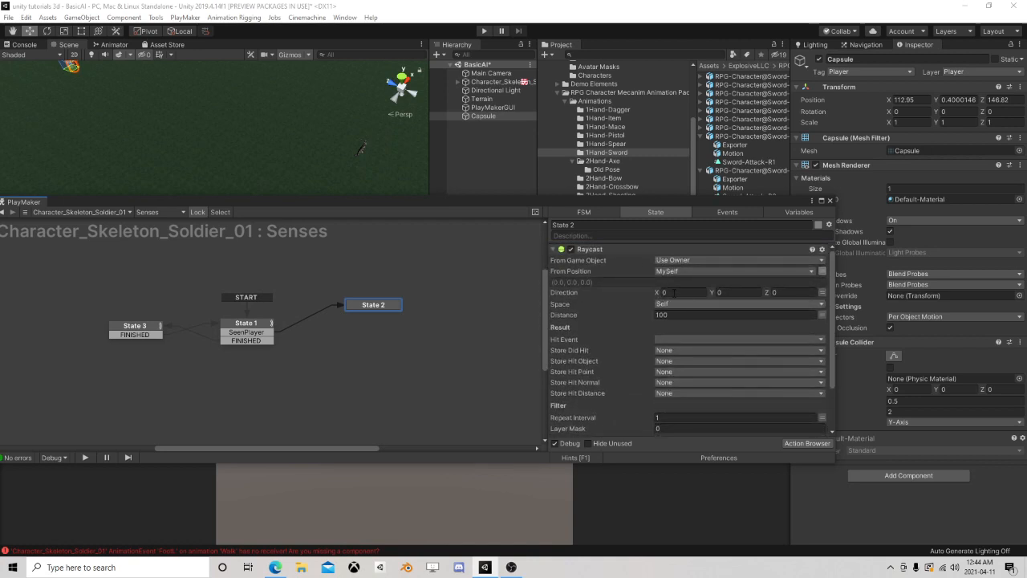
# Create an empty child object named Sight under the skeleton soldier
pyautogui.doubleClick(481, 82)
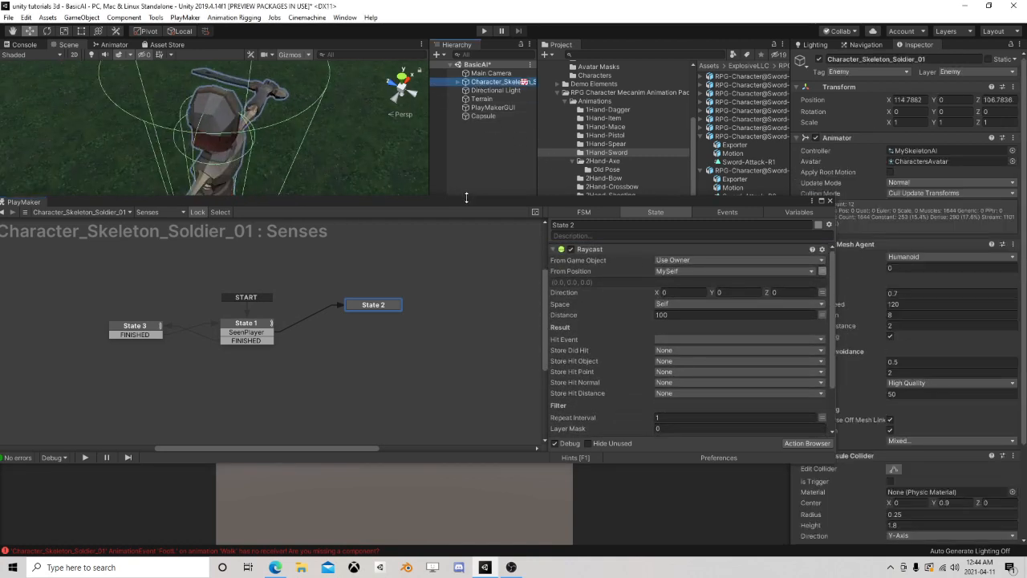
pyautogui.moveTo(467, 197); pyautogui.dragTo(472, 303)
pyautogui.scroll(-3, 298, 228)
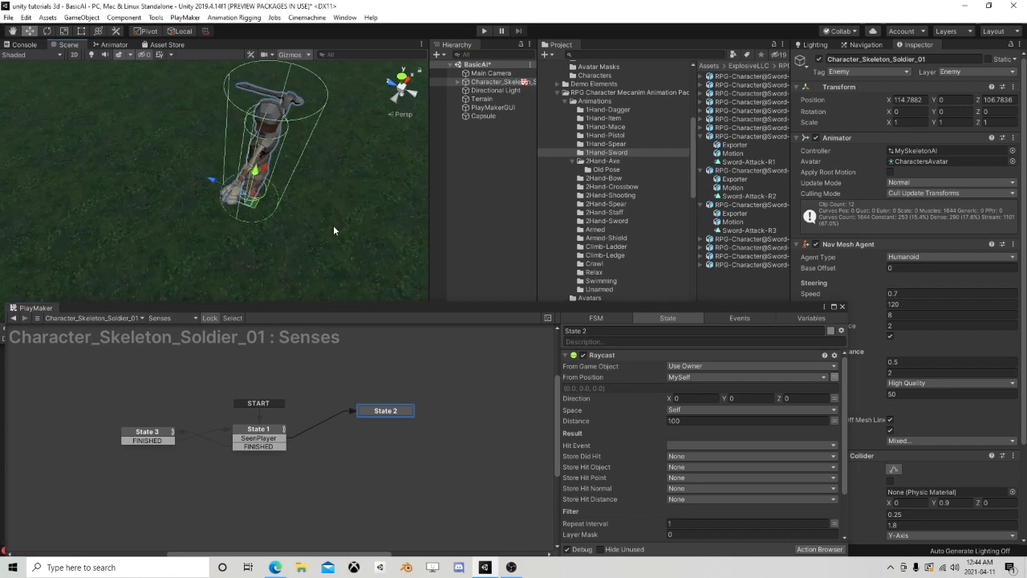
pyautogui.rightClick(480, 82)
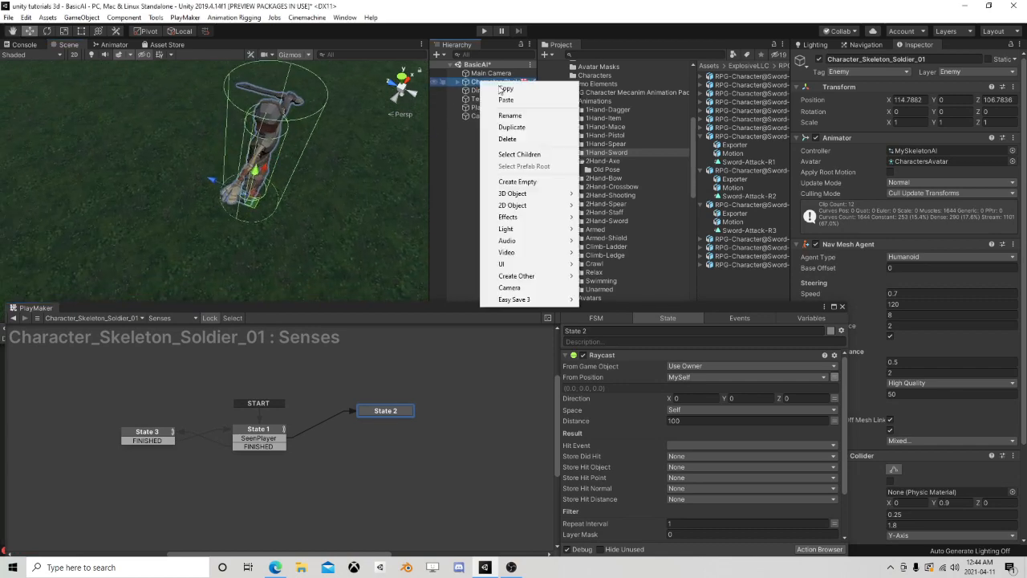
pyautogui.click(523, 181)
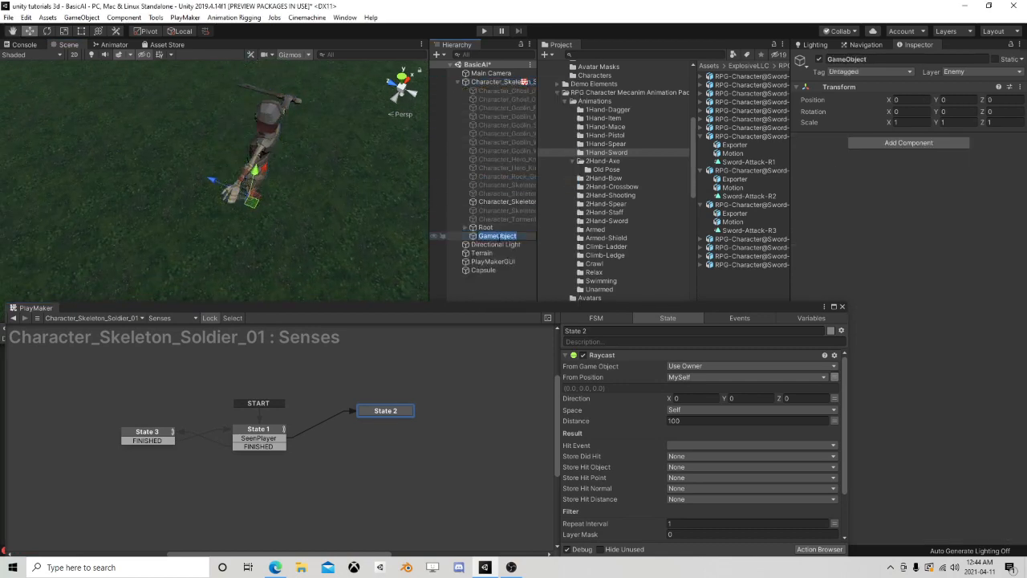
pyautogui.write('Sight')
pyautogui.press('Return')
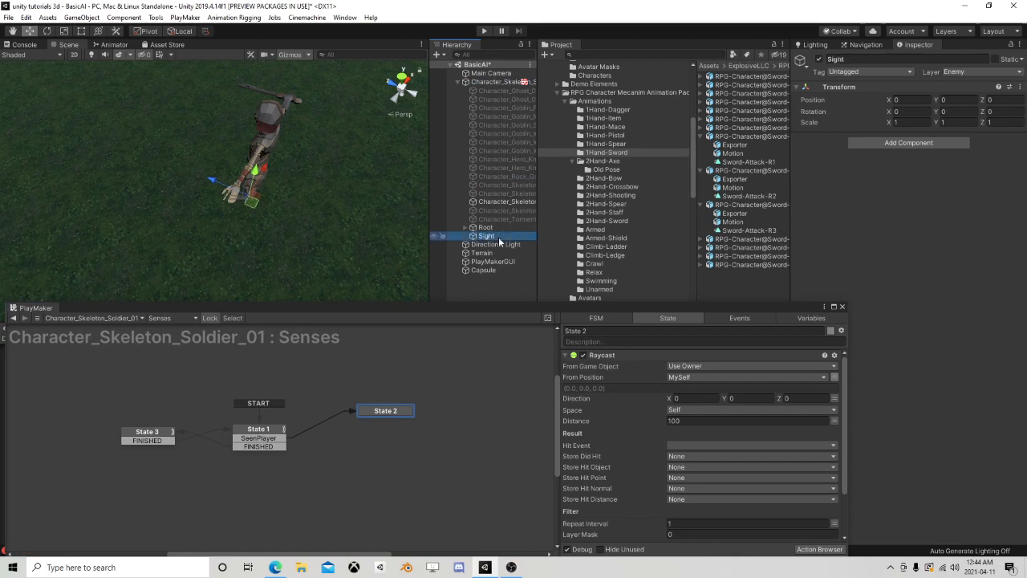
# Move the Sight object up to Y 1.27 and forward to Z 0.17 on the skeleton
pyautogui.keyDown('alt'); pyautogui.moveTo(255, 198); pyautogui.dragTo(312, 131); pyautogui.keyUp('alt')
pyautogui.moveTo(265, 192); pyautogui.dragTo(300, 141, button='middle')
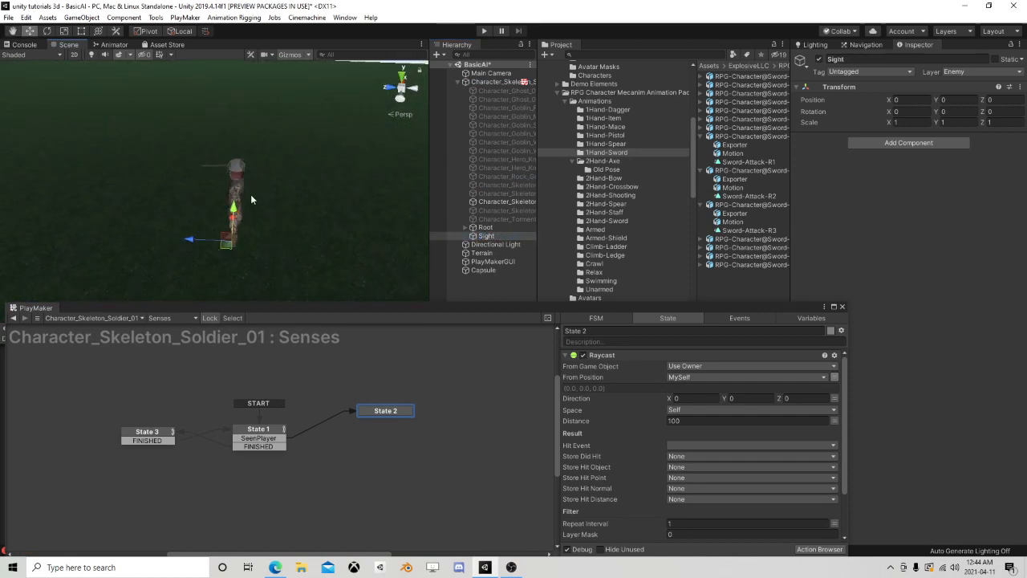
pyautogui.moveTo(238, 212); pyautogui.dragTo(254, 99)
pyautogui.press('w')
pyautogui.moveTo(266, 134); pyautogui.dragTo(276, 164, button='middle')
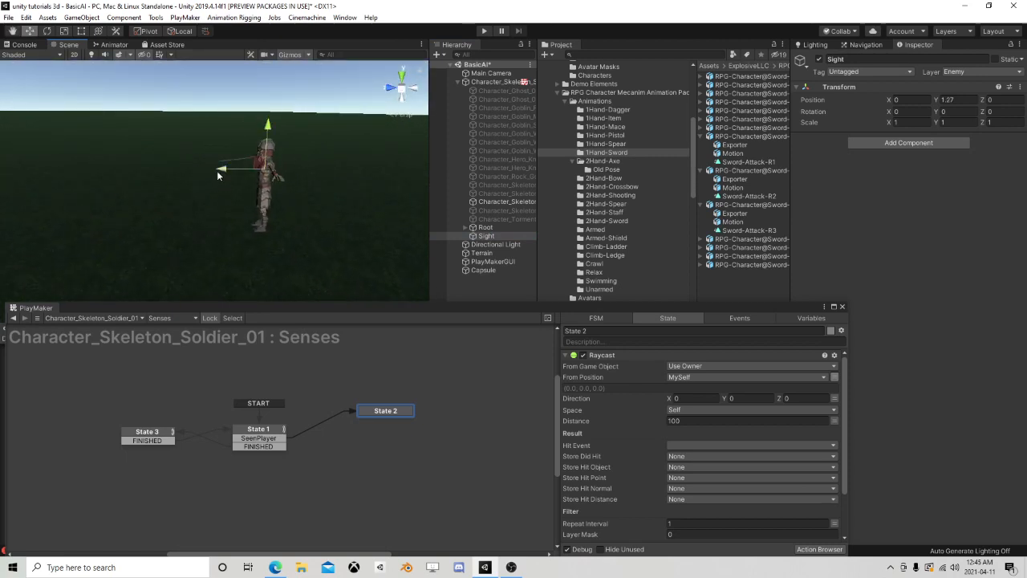
pyautogui.moveTo(218, 170); pyautogui.dragTo(208, 171)
pyautogui.moveTo(278, 135); pyautogui.dragTo(290, 187, button='middle')
pyautogui.keyDown('alt'); pyautogui.moveTo(290, 187); pyautogui.dragTo(274, 232); pyautogui.keyUp('alt')
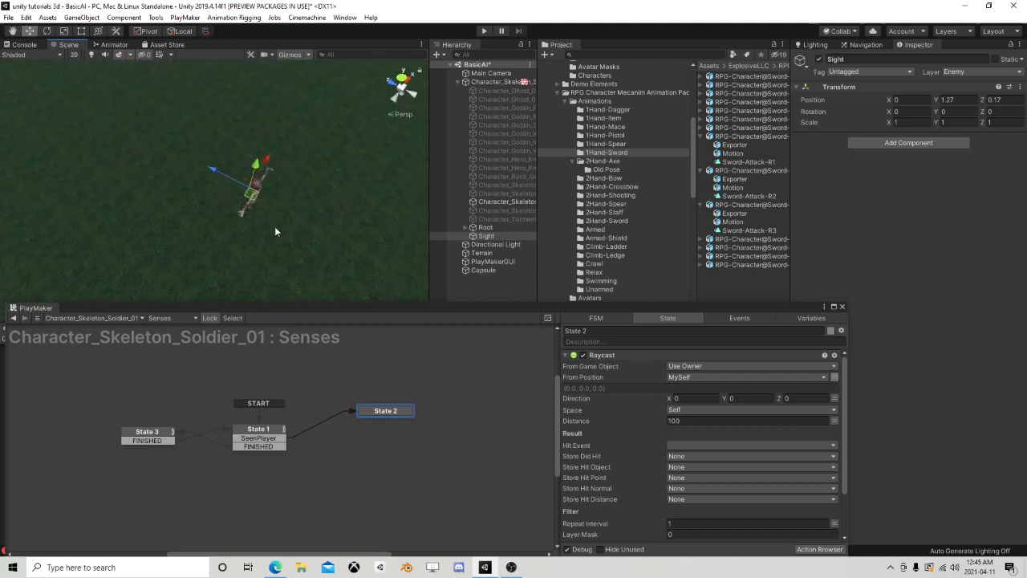
# Cast the Raycast from the Sight object, with direction Z set to 1 and distance set to 20
pyautogui.click(689, 367)
pyautogui.click(692, 390)
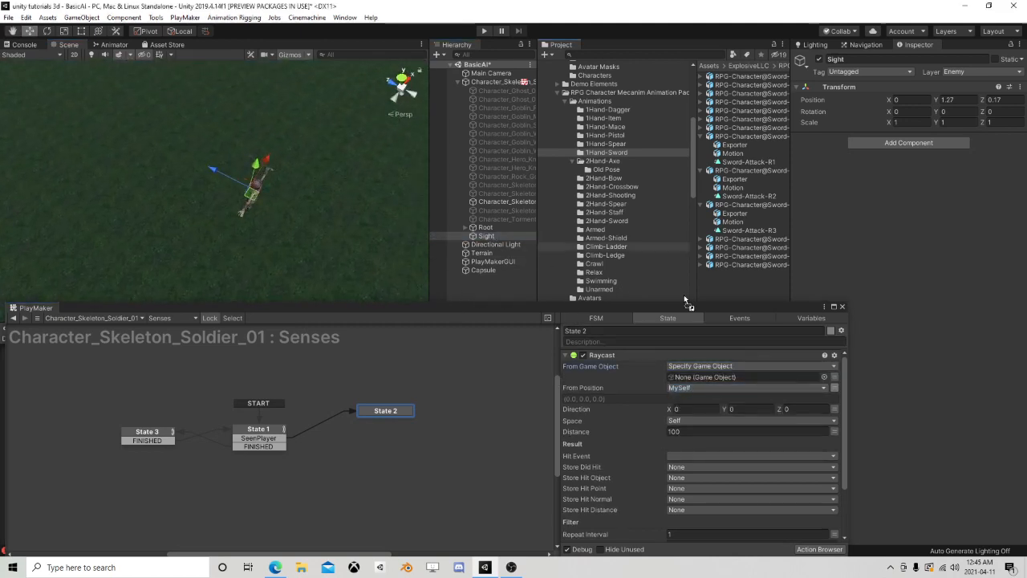
pyautogui.moveTo(684, 300); pyautogui.dragTo(725, 377)
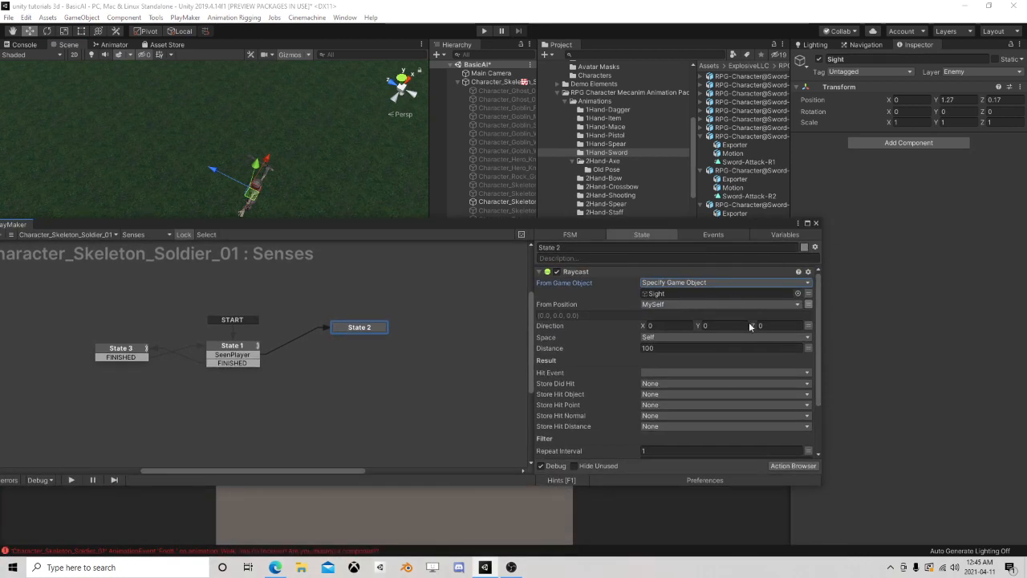
pyautogui.click(765, 326)
pyautogui.write('1')
pyautogui.click(669, 347)
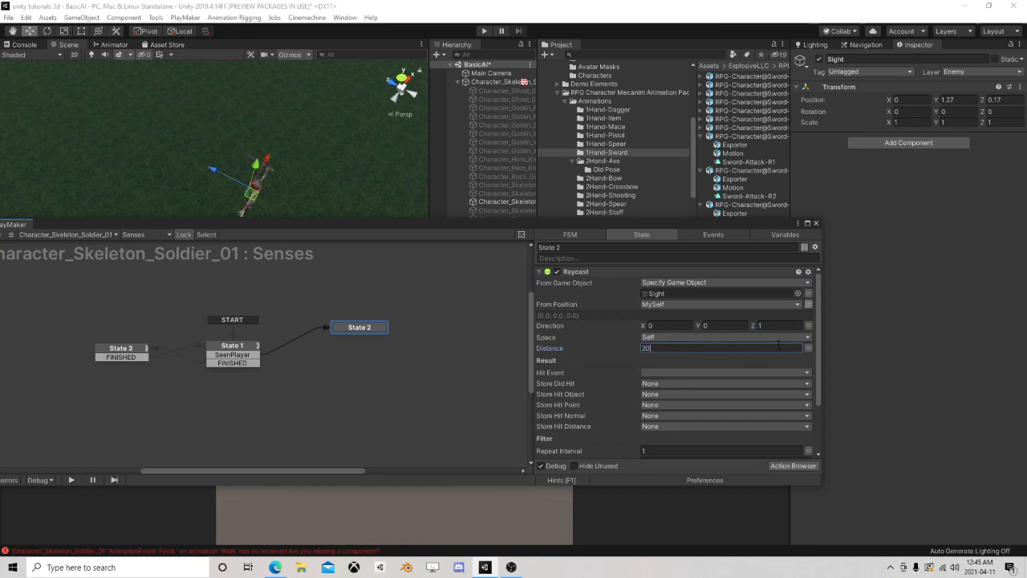
pyautogui.write('20')
# Add a Look At action to State 2 and place it above the Raycast action
pyautogui.click(792, 467)
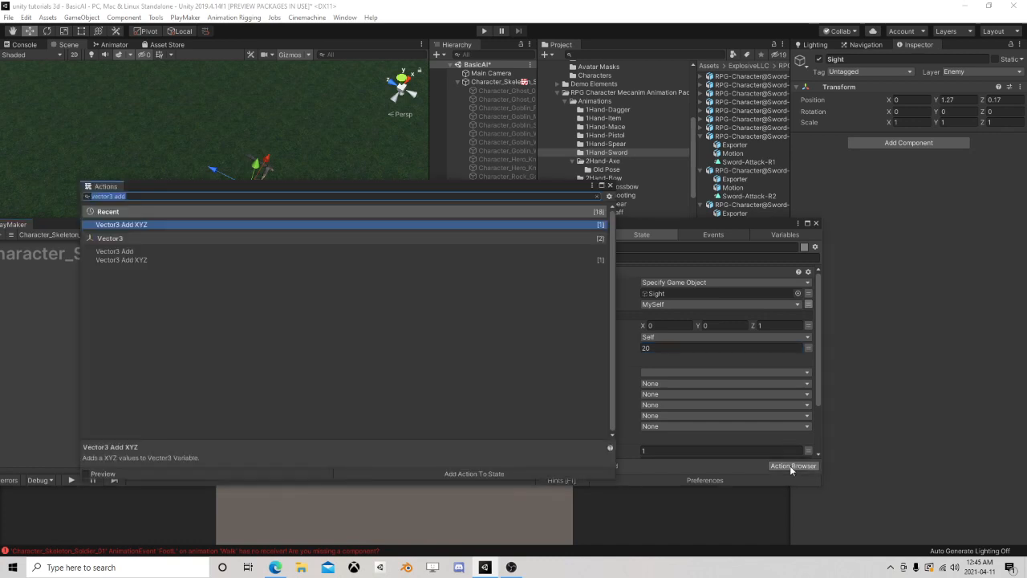
pyautogui.write('look at')
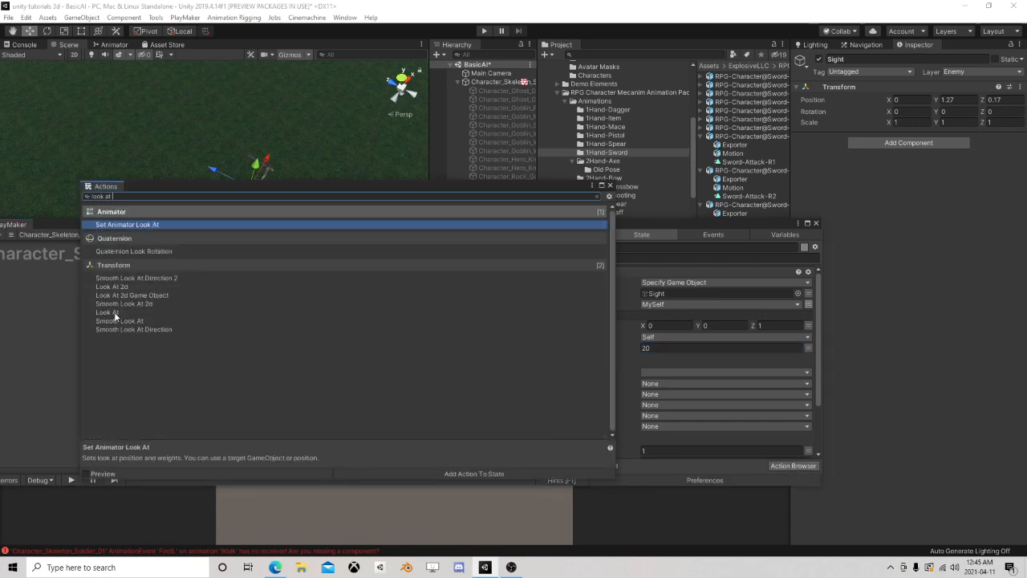
pyautogui.doubleClick(112, 313)
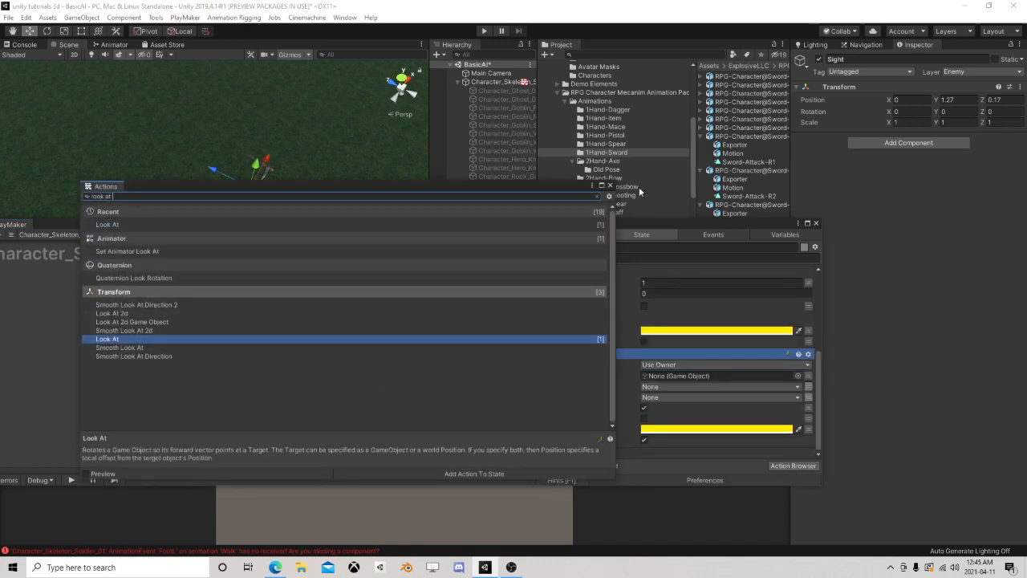
pyautogui.click(591, 357)
pyautogui.rightClick(607, 355)
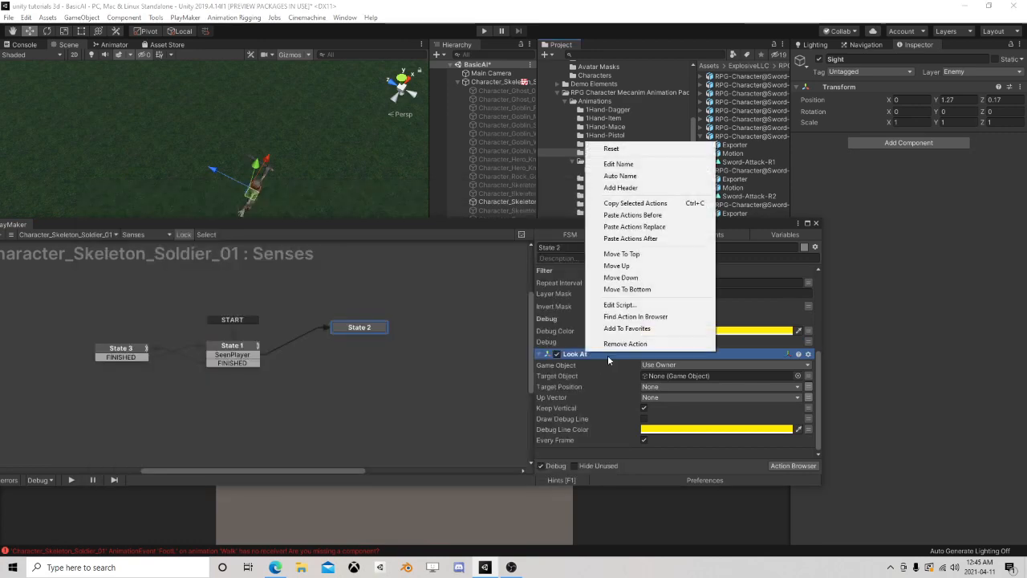
pyautogui.click(655, 254)
# Specify Sight as the Look At action's game object and switch its Target Object to variable input
pyautogui.click(670, 281)
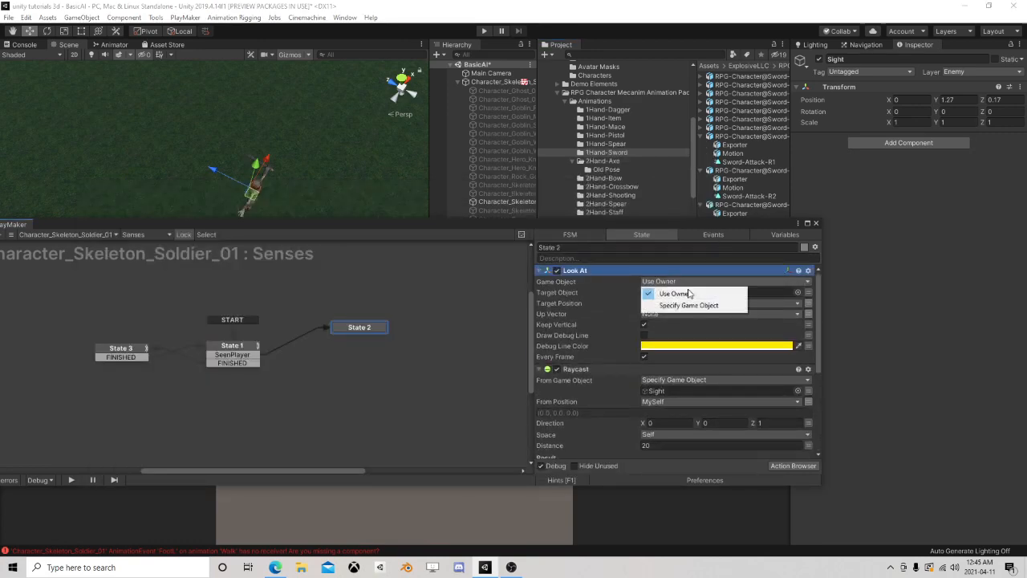
pyautogui.click(678, 304)
pyautogui.moveTo(495, 228); pyautogui.dragTo(704, 337)
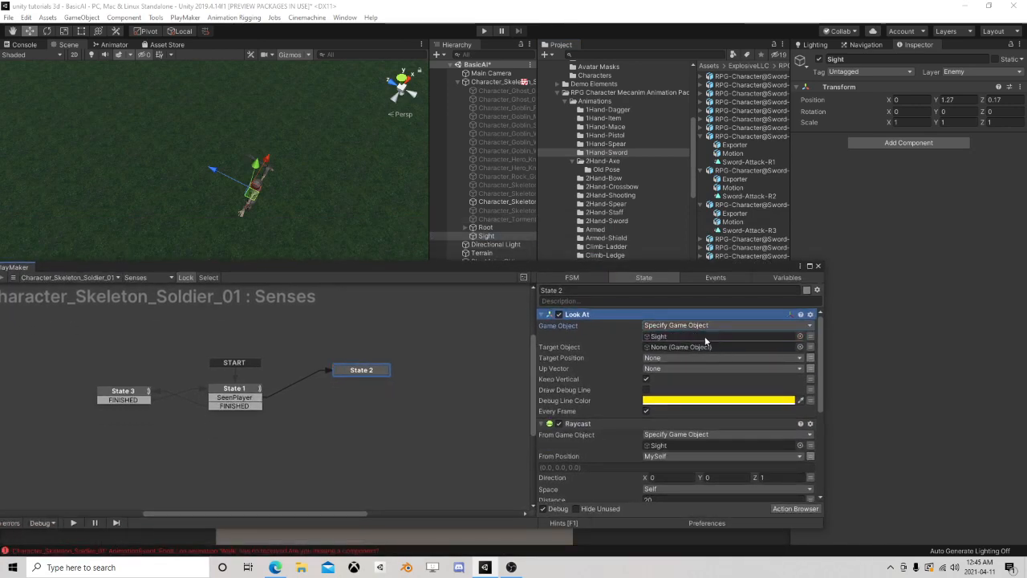
pyautogui.click(810, 347)
pyautogui.click(766, 346)
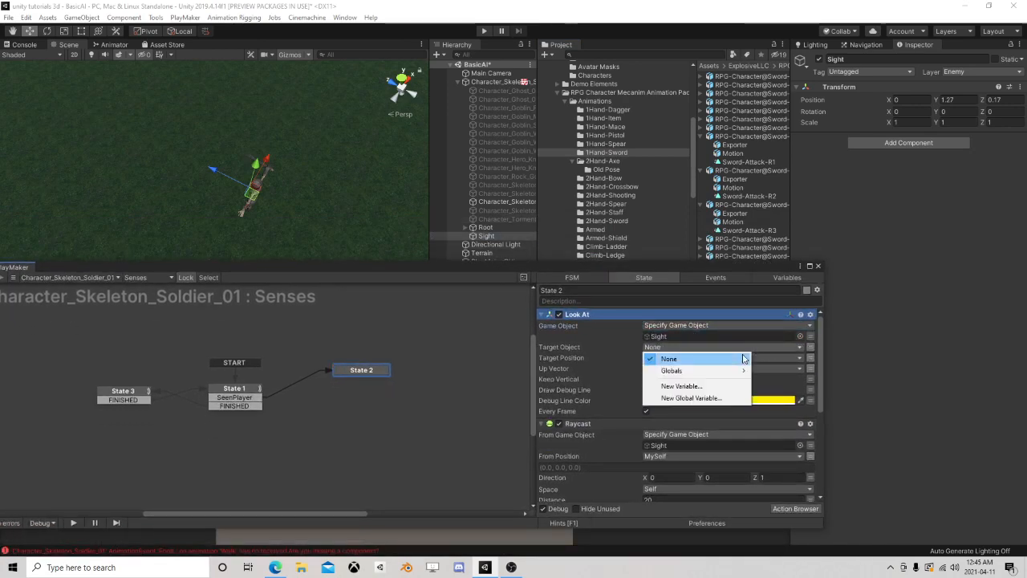
pyautogui.click(584, 357)
# Insert a new state between State 1 and State 2, routing SeenPlayer into it and its FINISHED event to State 2
pyautogui.click(244, 394)
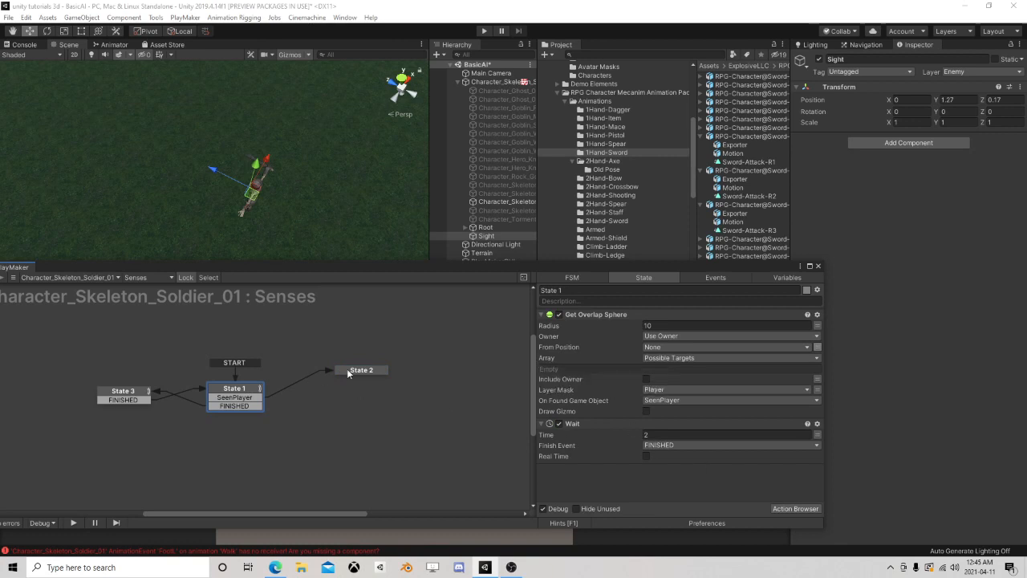
pyautogui.moveTo(357, 371); pyautogui.dragTo(425, 375)
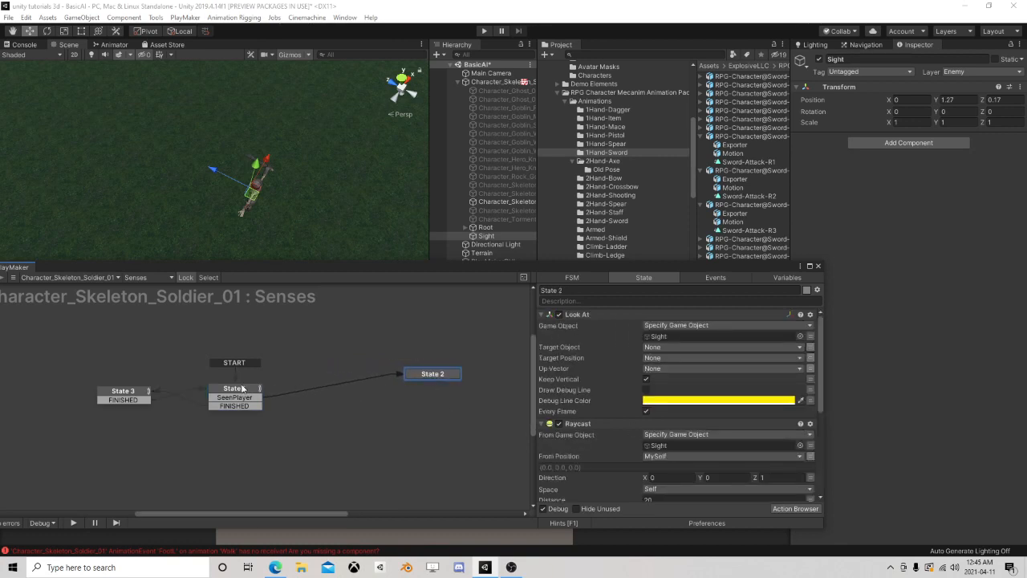
pyautogui.click(241, 388)
pyautogui.click(425, 377)
pyautogui.click(241, 390)
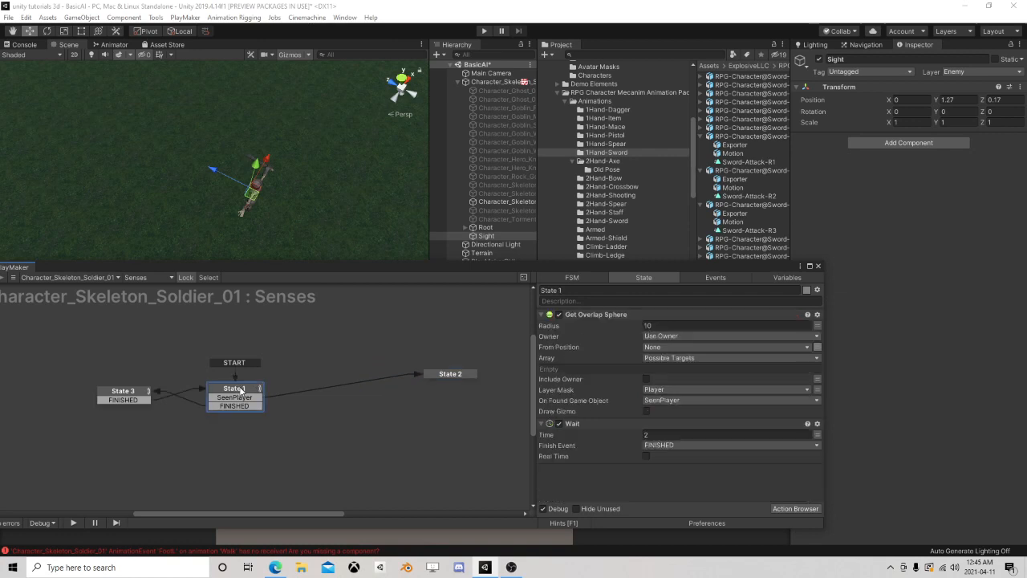
pyautogui.click(452, 374)
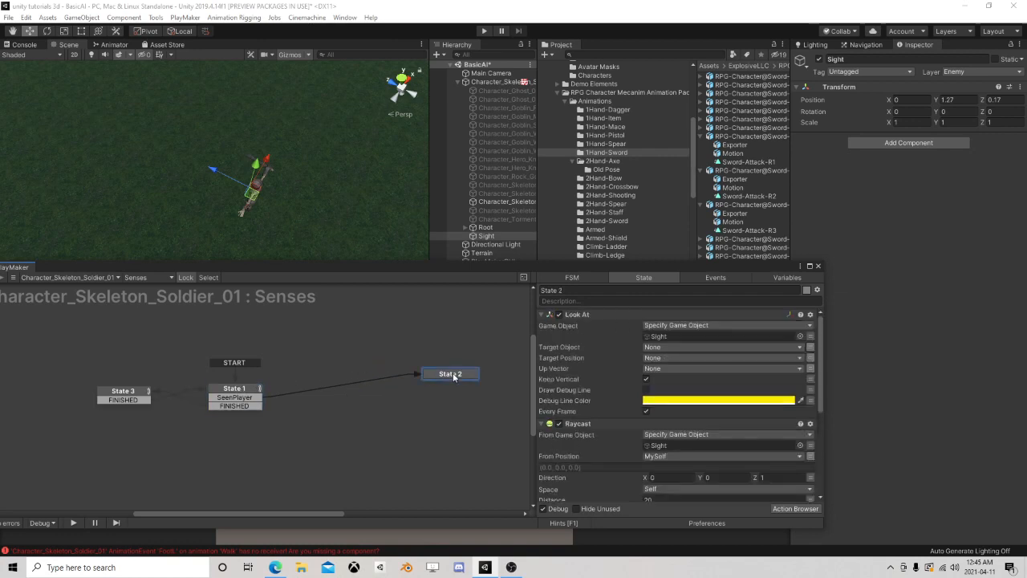
pyautogui.rightClick(325, 359)
pyautogui.click(353, 366)
pyautogui.moveTo(244, 398); pyautogui.dragTo(450, 373)
# Add an Array Get action to the new intermediate state
pyautogui.click(793, 509)
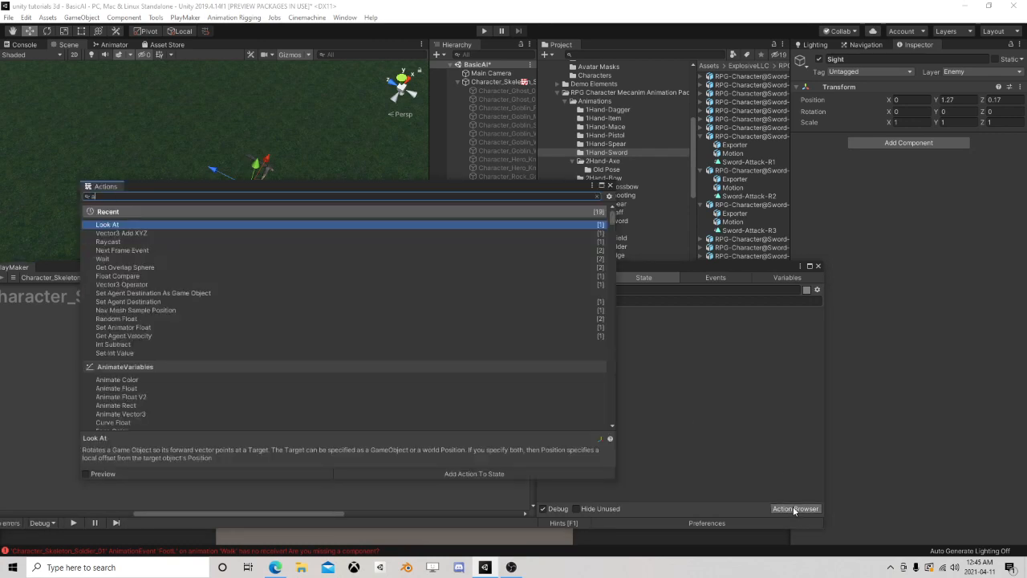
pyautogui.write('array get')
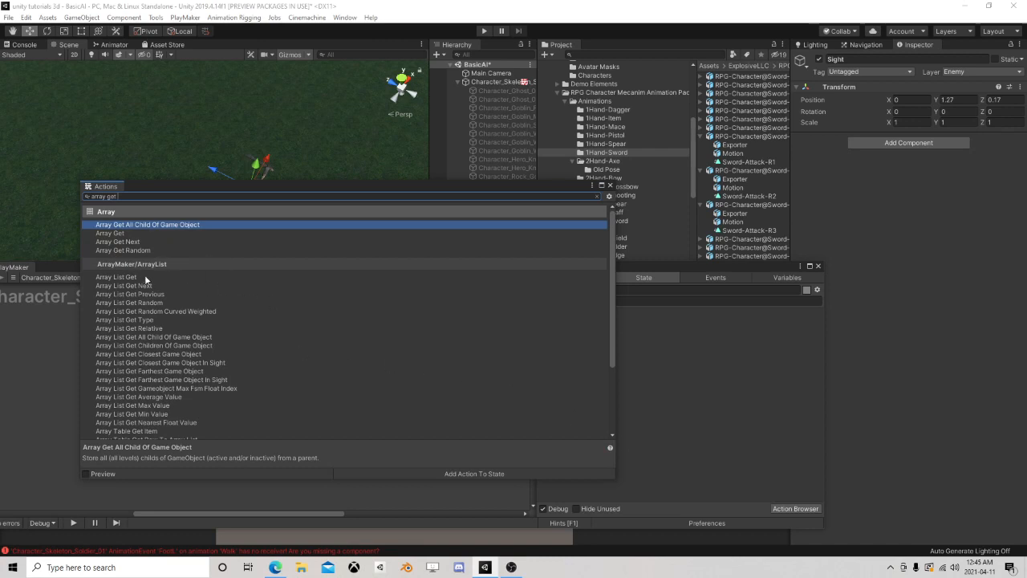
pyautogui.doubleClick(127, 234)
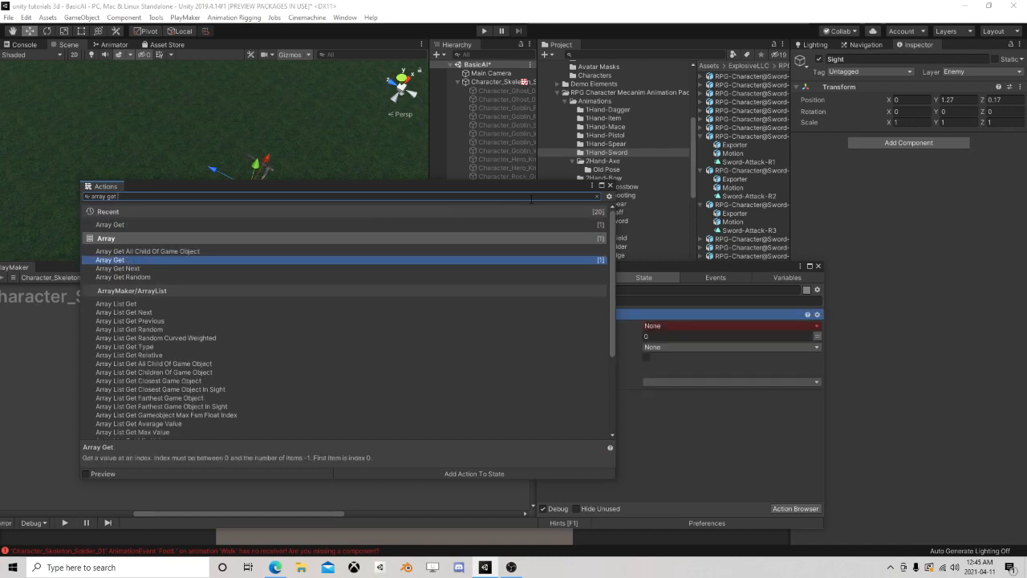
pyautogui.click(610, 186)
# Set Array Get to read the Possible Targets array and store the value in a new variable named Target
pyautogui.click(668, 325)
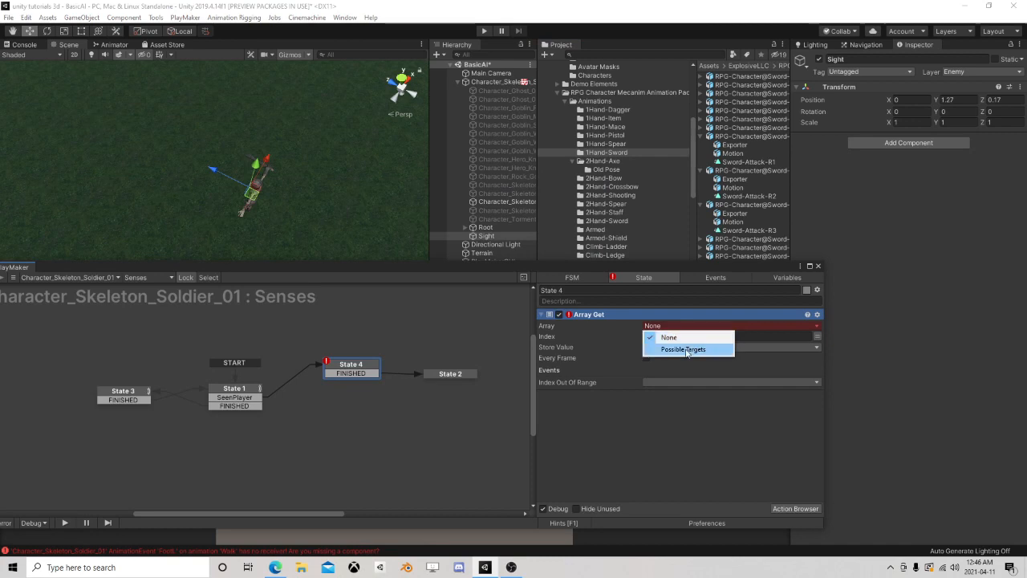
pyautogui.click(675, 346)
pyautogui.click(659, 357)
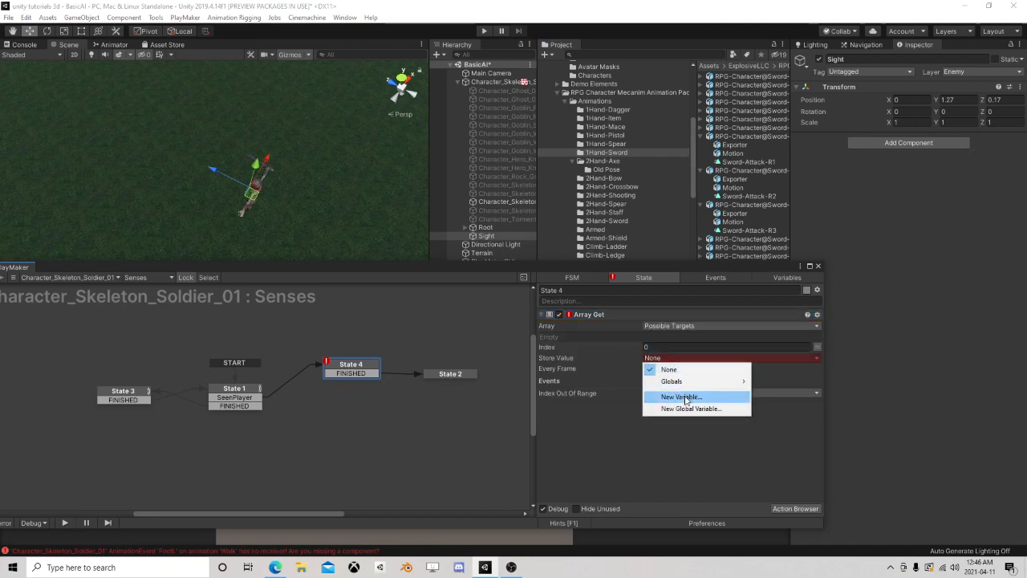
pyautogui.click(682, 397)
pyautogui.write('Targ')
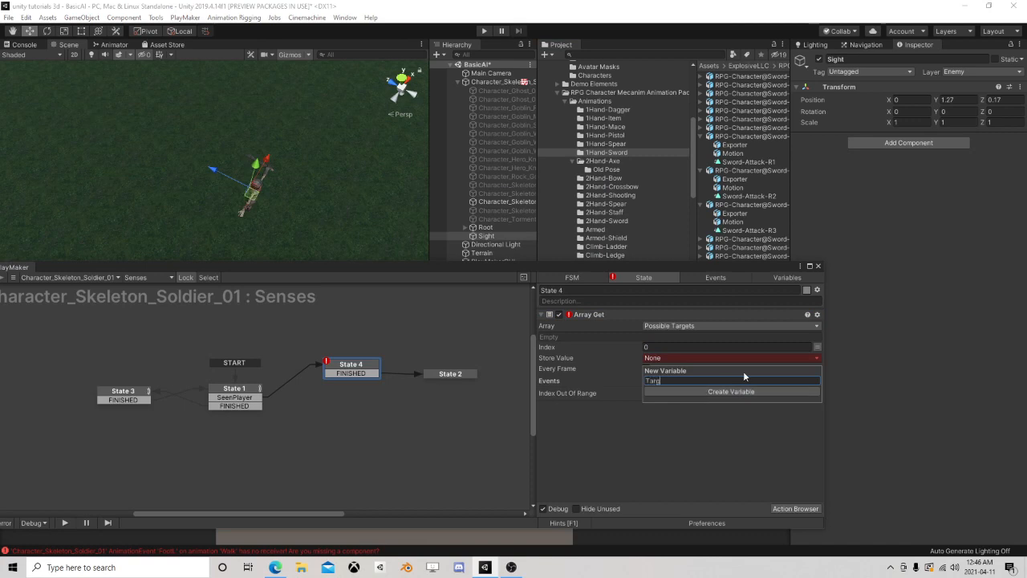
pyautogui.write('et')
pyautogui.press('Return')
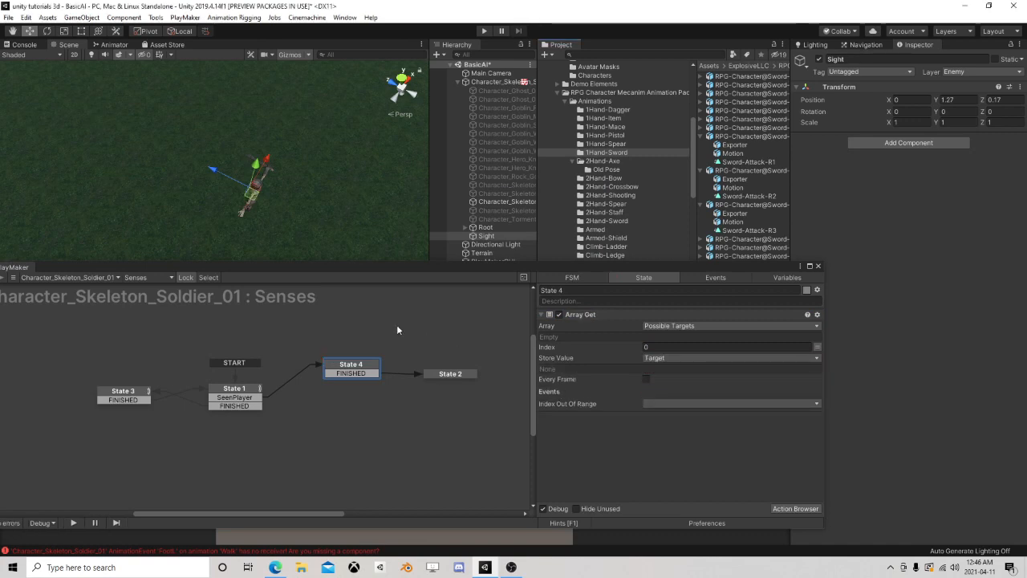
# In State 2, set the Look At action's Target Object to the Target variable and disable Every Frame
pyautogui.click(440, 376)
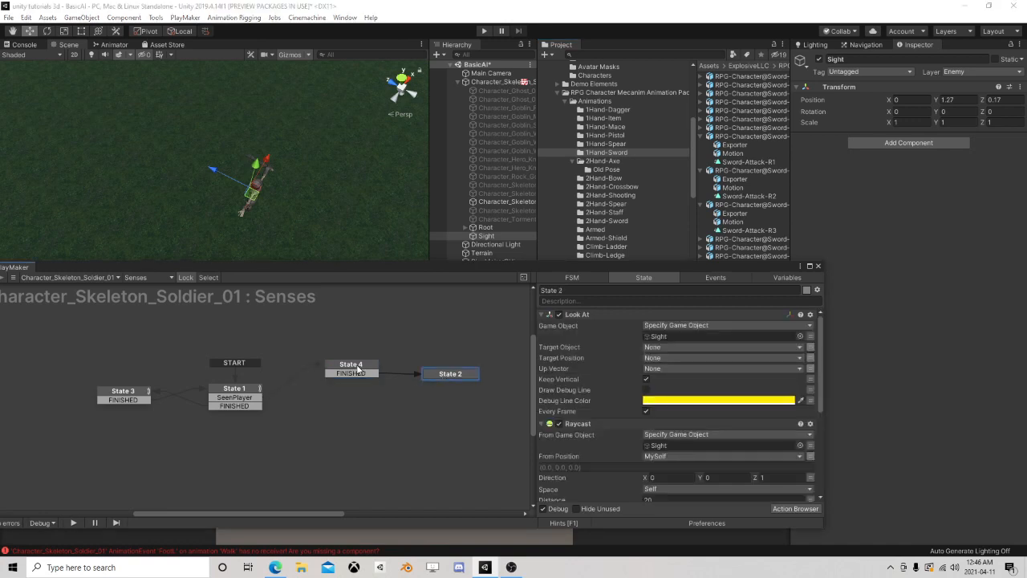
pyautogui.click(662, 350)
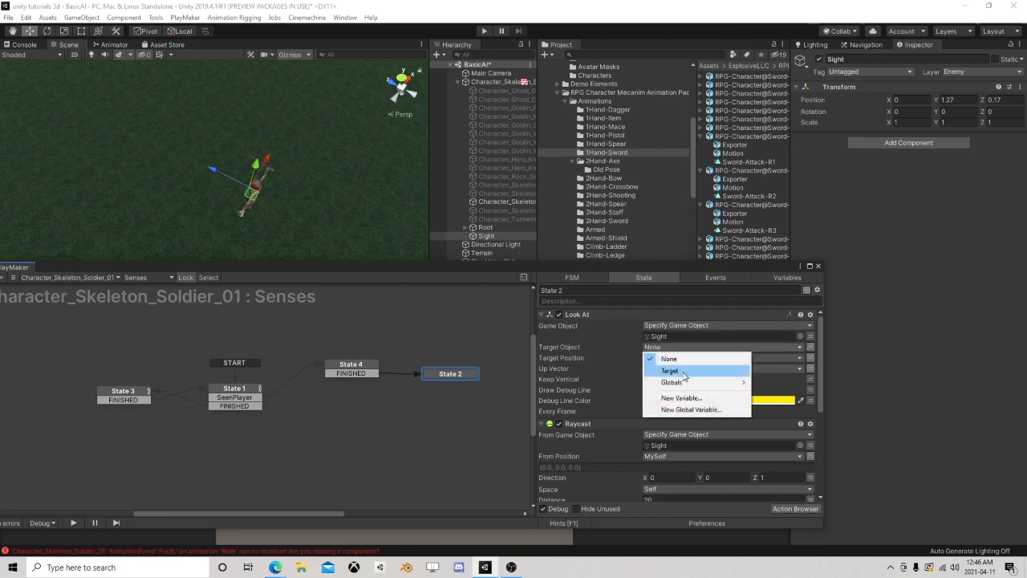
pyautogui.click(688, 371)
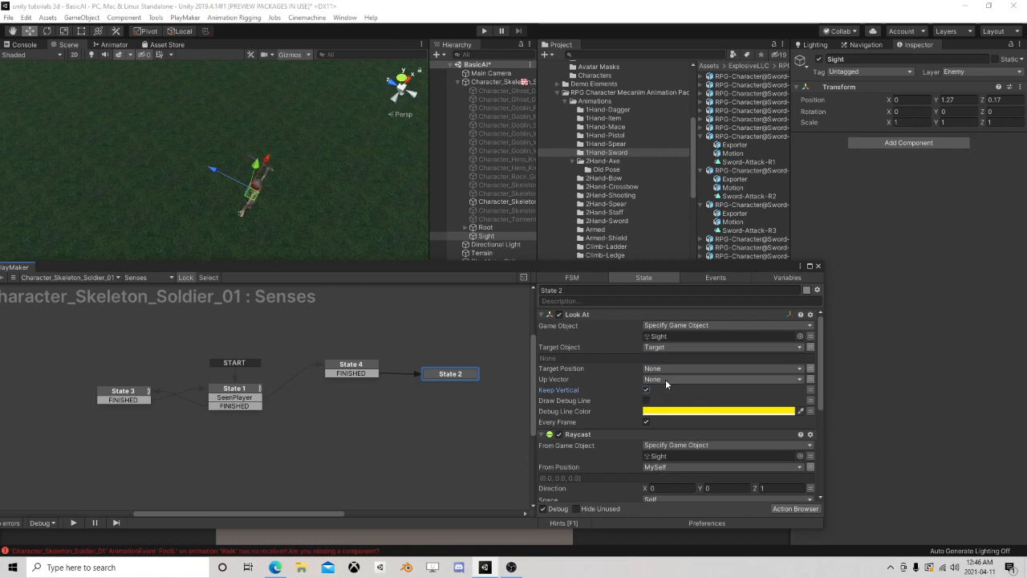
pyautogui.click(646, 421)
# Store the Raycast's hit object in a new variable named HitObj
pyautogui.scroll(-3, 688, 377)
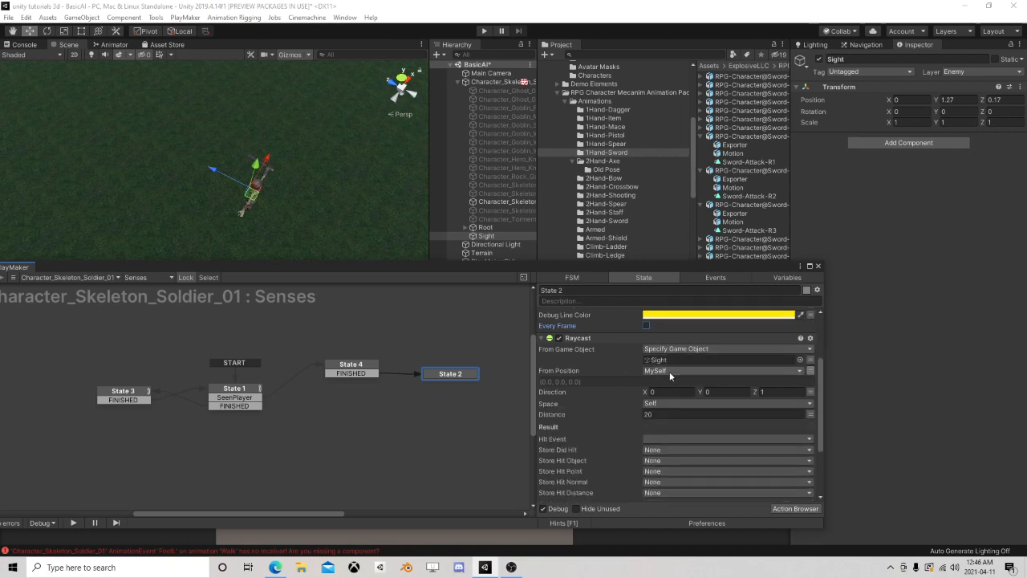
pyautogui.scroll(-1, 705, 363)
pyautogui.scroll(-2, 706, 373)
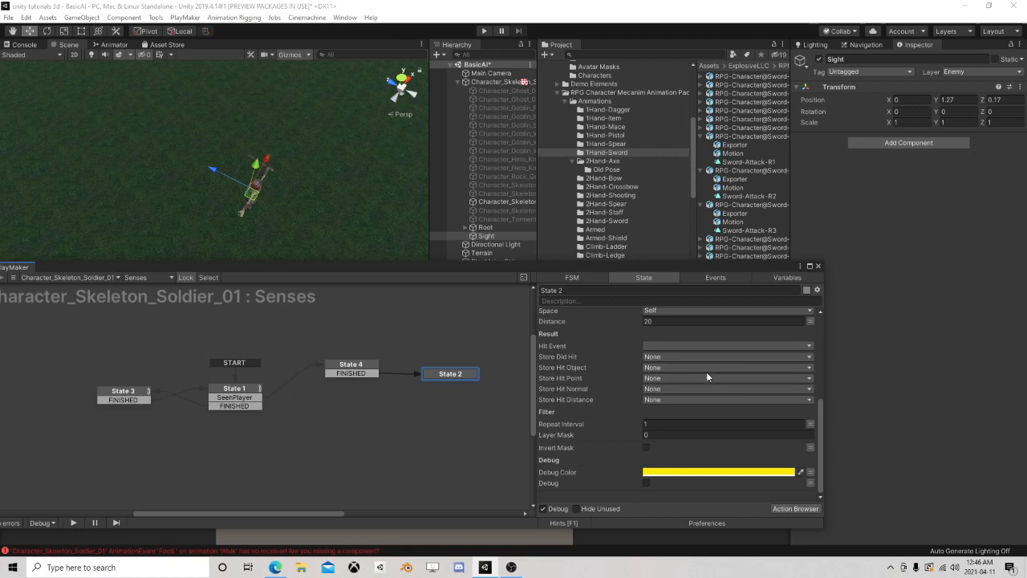
pyautogui.click(661, 370)
pyautogui.click(668, 419)
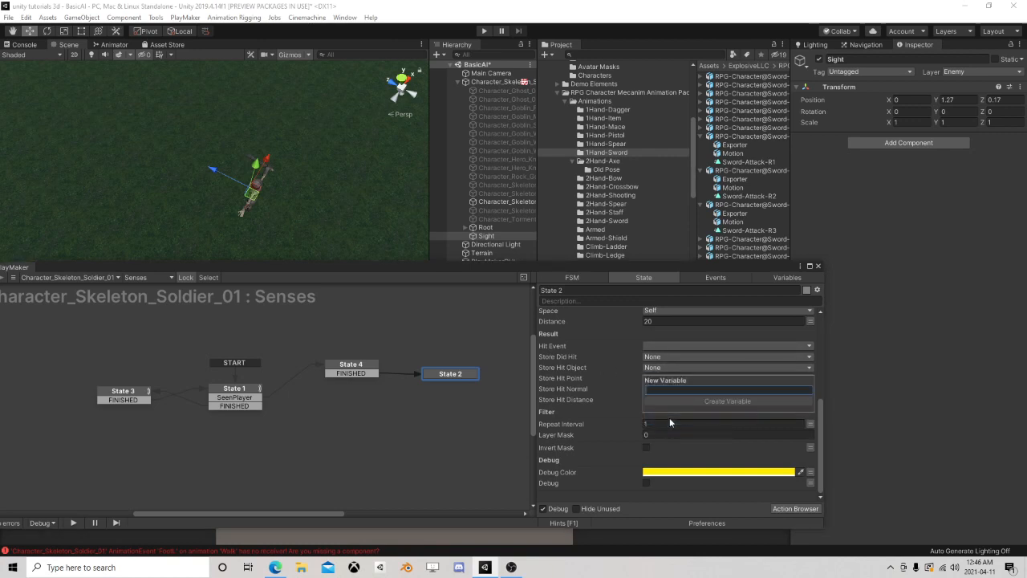
pyautogui.write('HitObj')
pyautogui.press('Return')
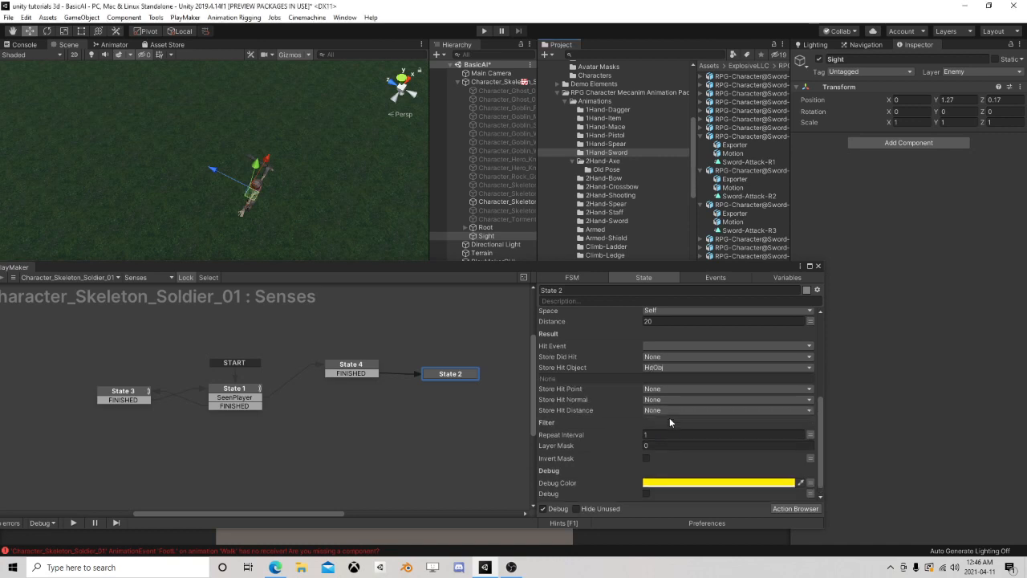
# Set the Raycast's repeat interval to 0
pyautogui.scroll(-1, 673, 394)
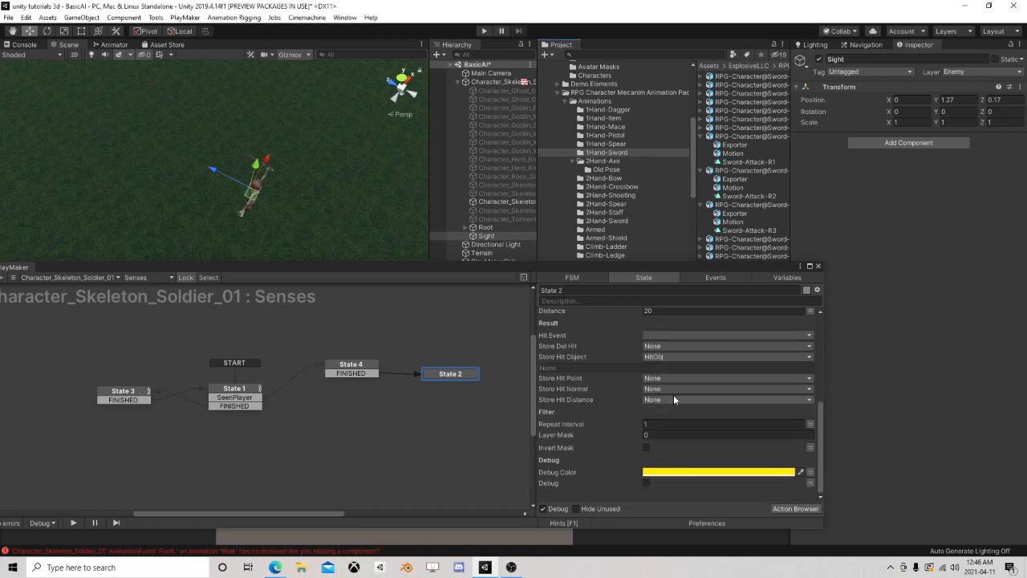
pyautogui.click(660, 424)
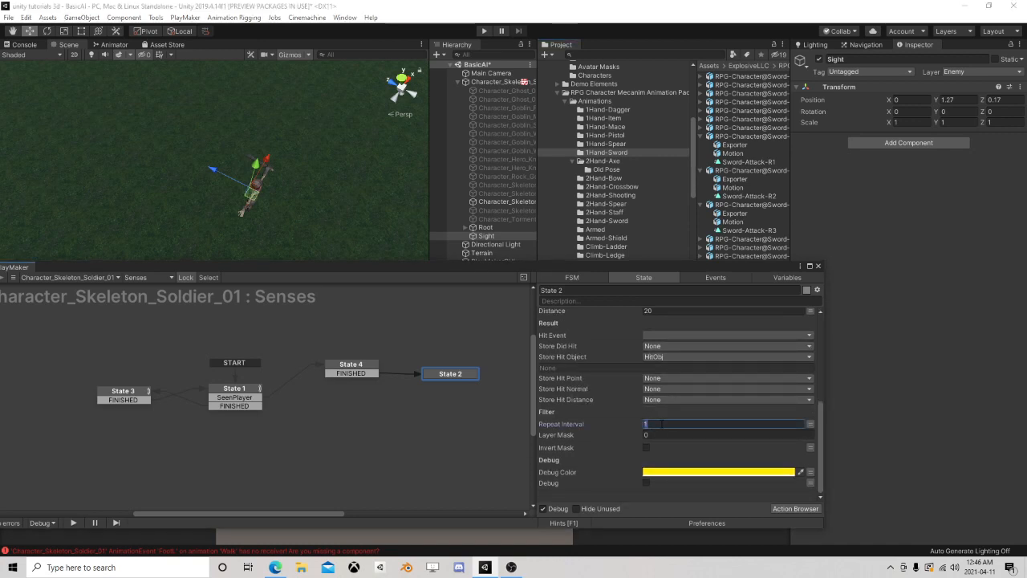
pyautogui.write('0')
# Give the Raycast's layer mask 2 elements, set to Player and Terrain
pyautogui.click(654, 434)
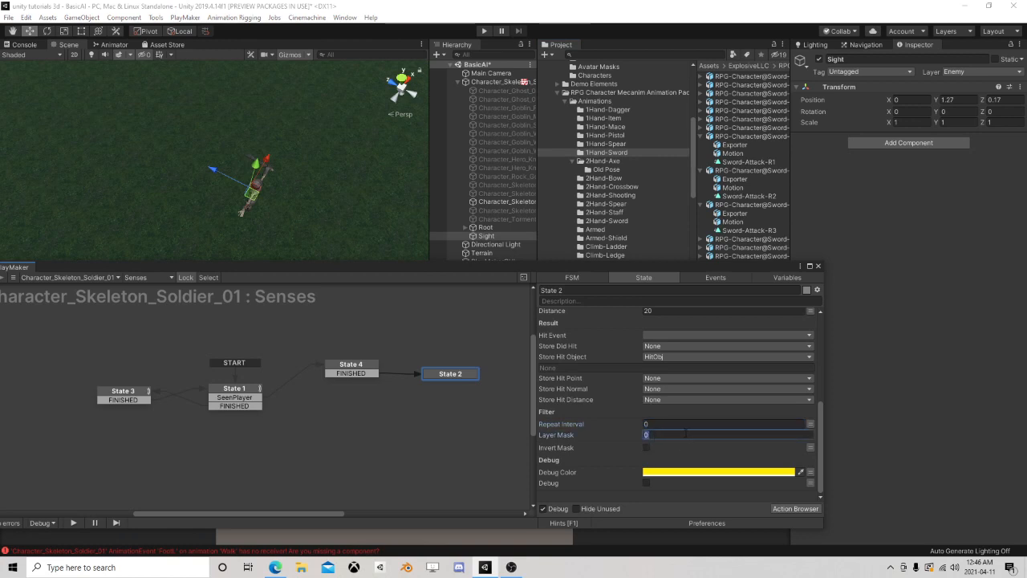
pyautogui.write('2')
pyautogui.press('Return')
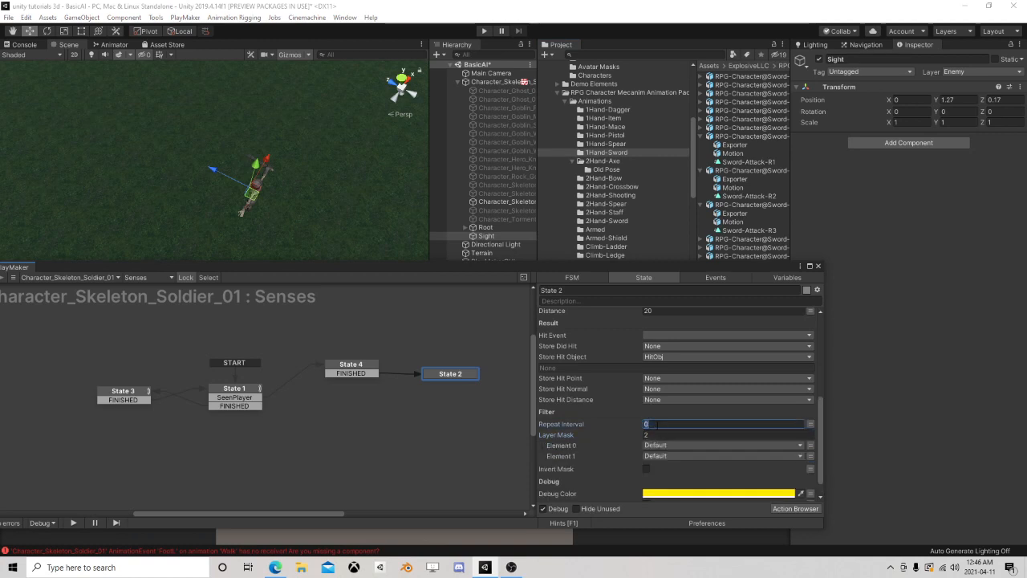
pyautogui.click(668, 443)
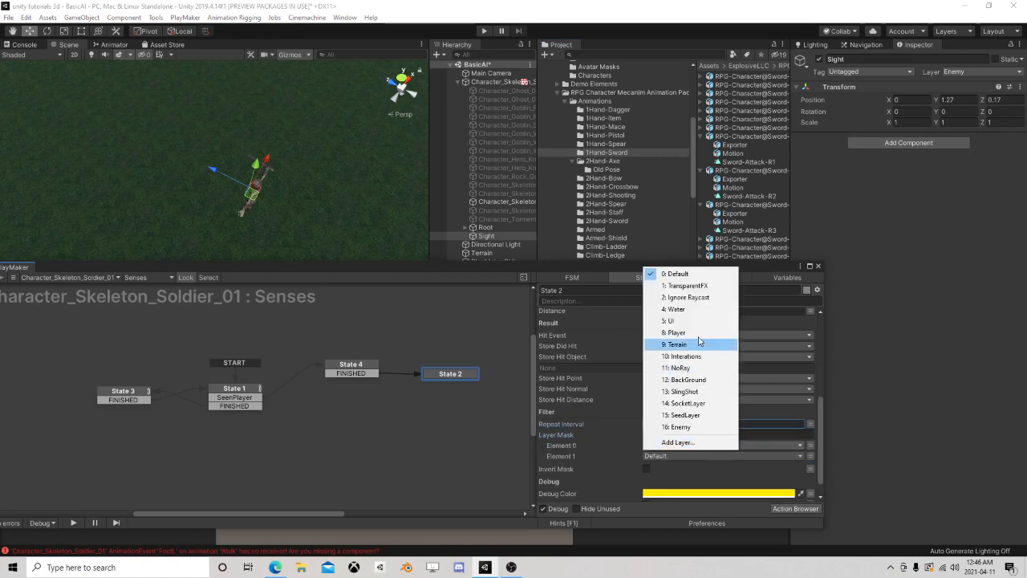
pyautogui.click(682, 328)
pyautogui.click(665, 455)
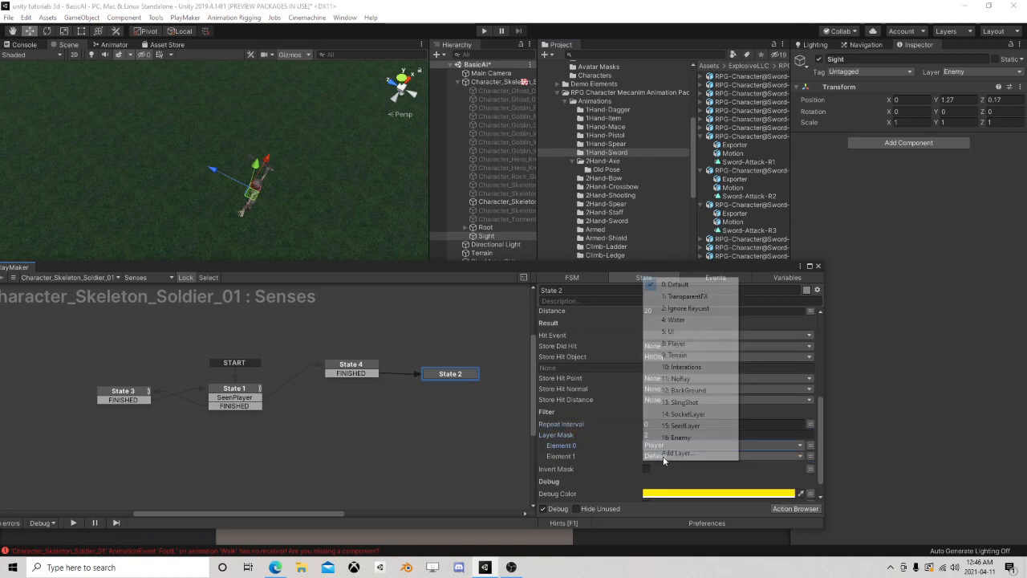
pyautogui.click(687, 355)
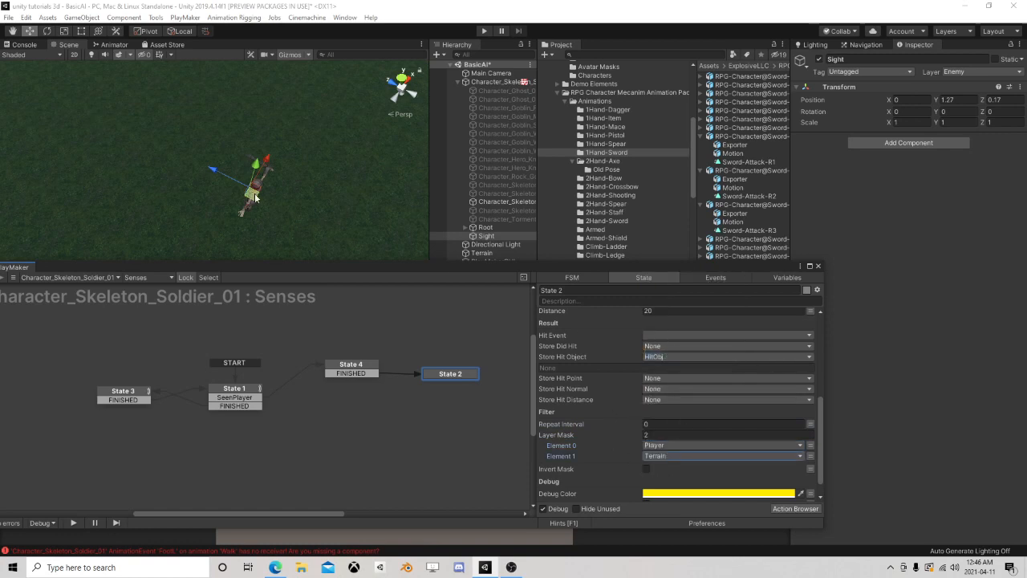
# Collapse the skeleton character's children in the scene hierarchy and add a cube to the scene
pyautogui.click(457, 83)
pyautogui.click(447, 145)
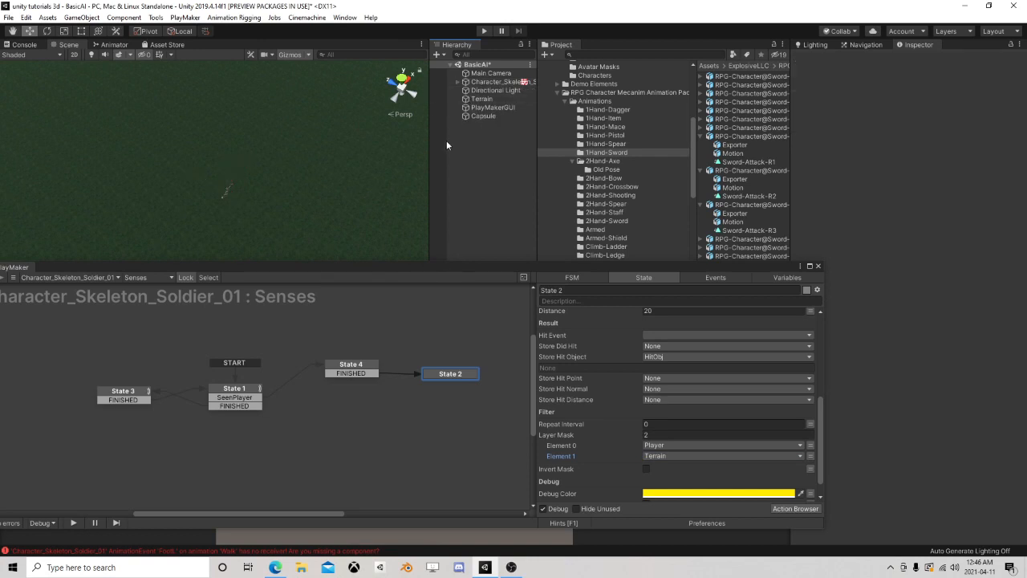
pyautogui.click(81, 17)
pyautogui.moveTo(120, 53)
pyautogui.click(230, 54)
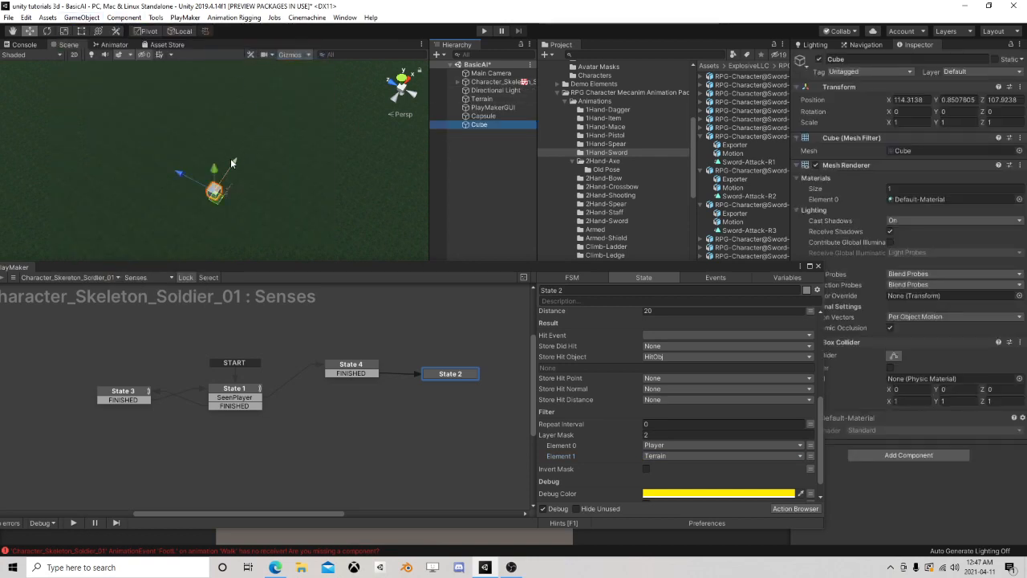
# Scale the cube into a wall with 3 on Y and 10 on X
pyautogui.click(955, 122)
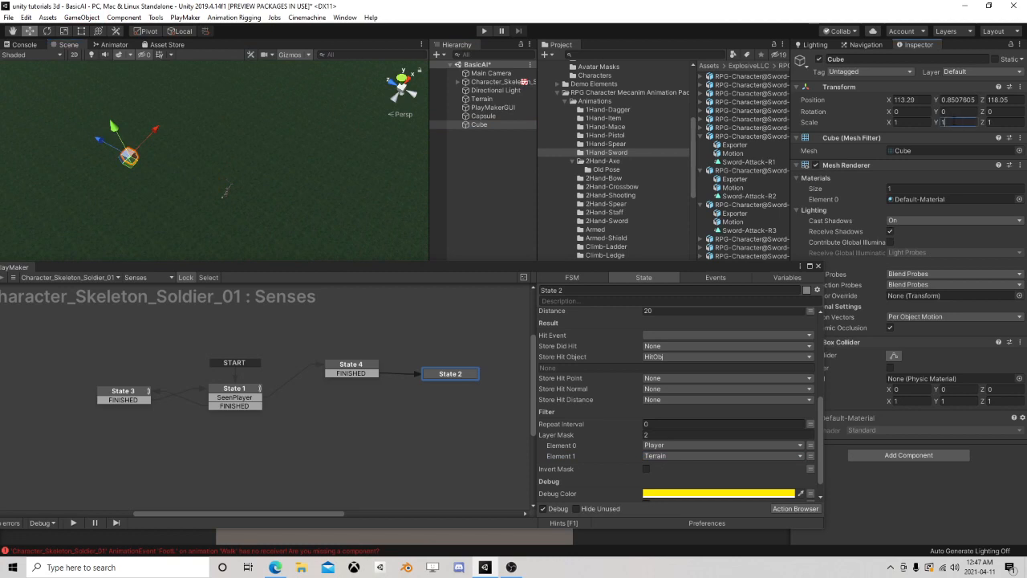
pyautogui.write('3')
pyautogui.click(912, 122)
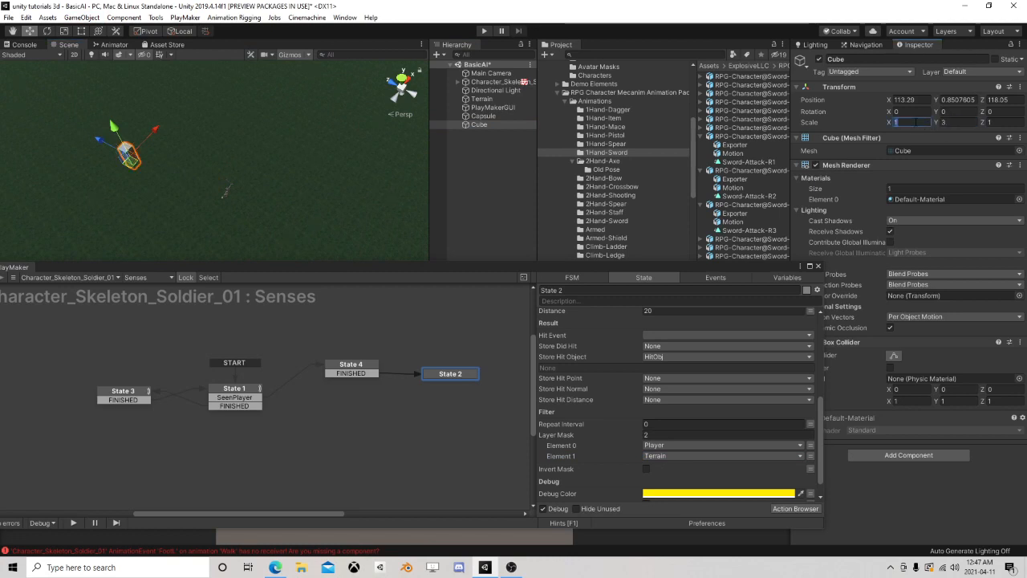
pyautogui.write('10')
# Move the wall cube farther from the skeleton, to about X 113.79, Z 122.52, and assign it to the Terrain layer
pyautogui.moveTo(239, 152); pyautogui.dragTo(337, 142, button='middle')
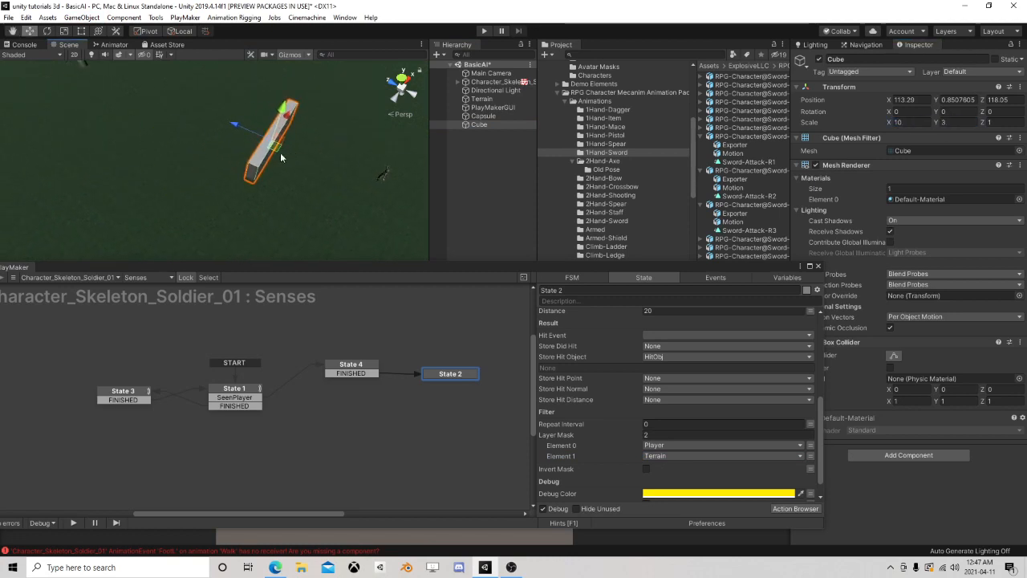
pyautogui.moveTo(278, 151); pyautogui.dragTo(240, 102)
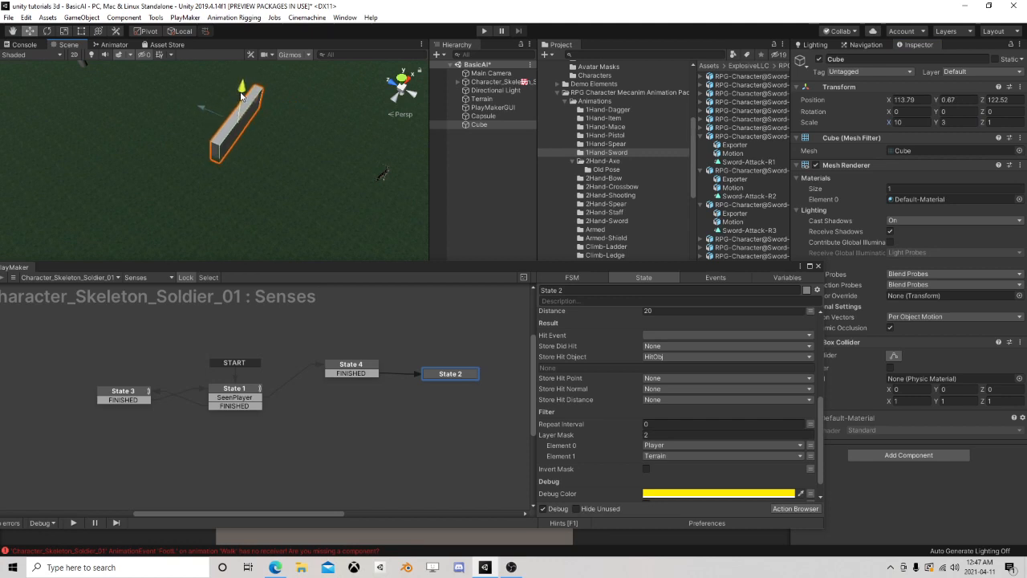
pyautogui.scroll(-2, 290, 147)
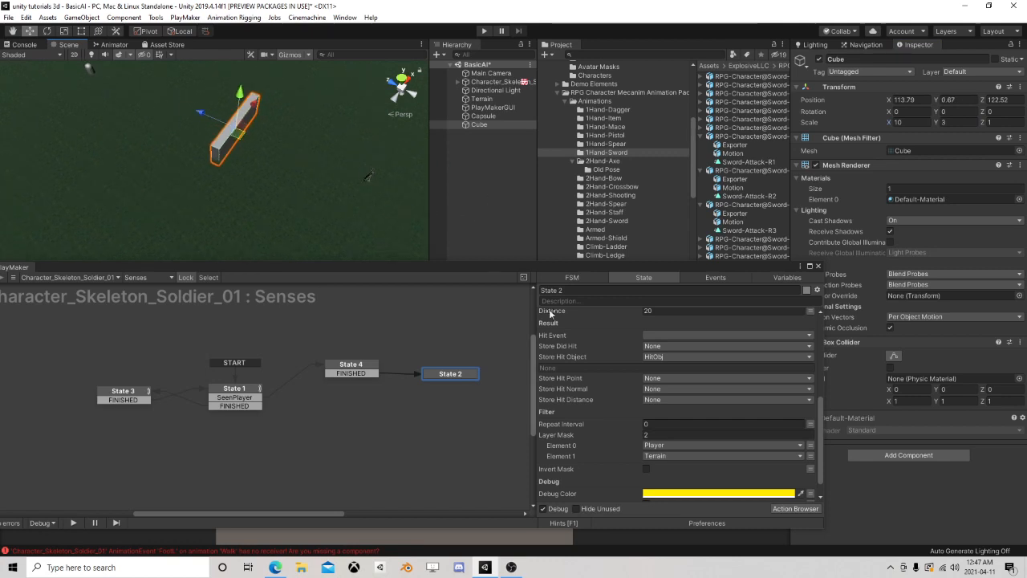
pyautogui.click(974, 73)
pyautogui.click(965, 154)
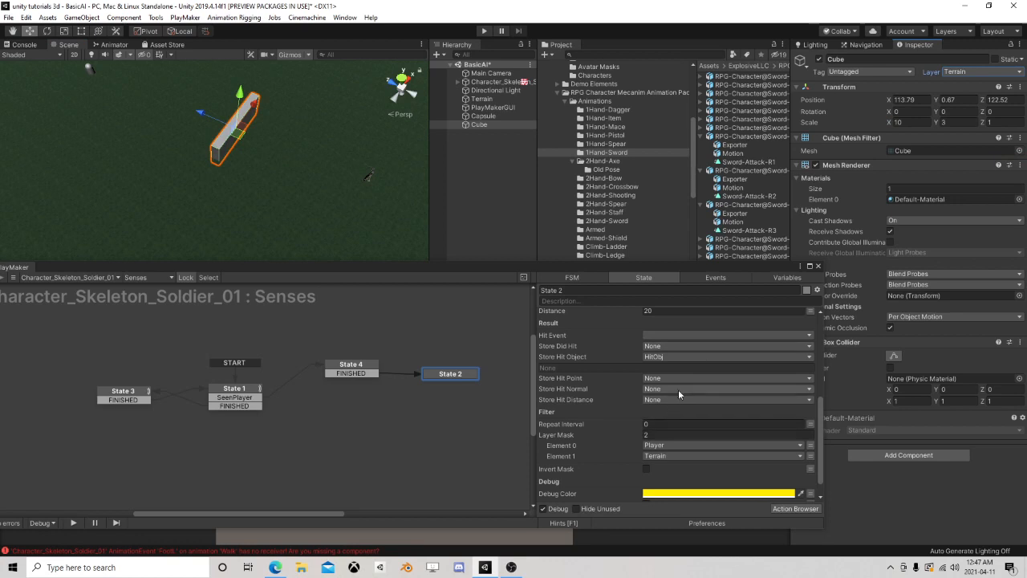
# Review State 4's Array Get settings and State 2's Look At and Raycast settings in the Senses FSM
pyautogui.scroll(-1, 682, 450)
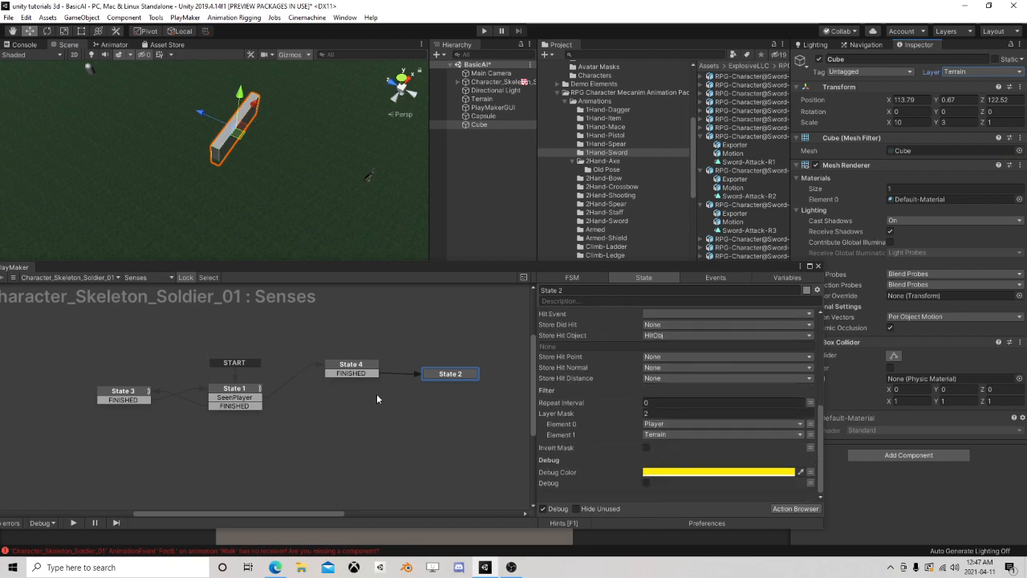
pyautogui.moveTo(376, 393); pyautogui.dragTo(252, 391, button='middle')
pyautogui.scroll(2, 603, 413)
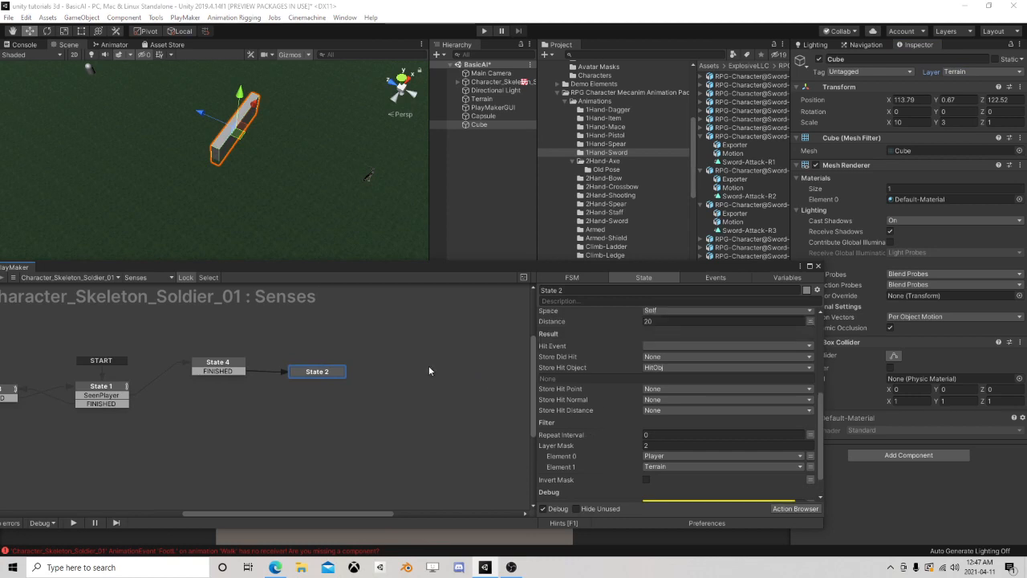
pyautogui.click(320, 372)
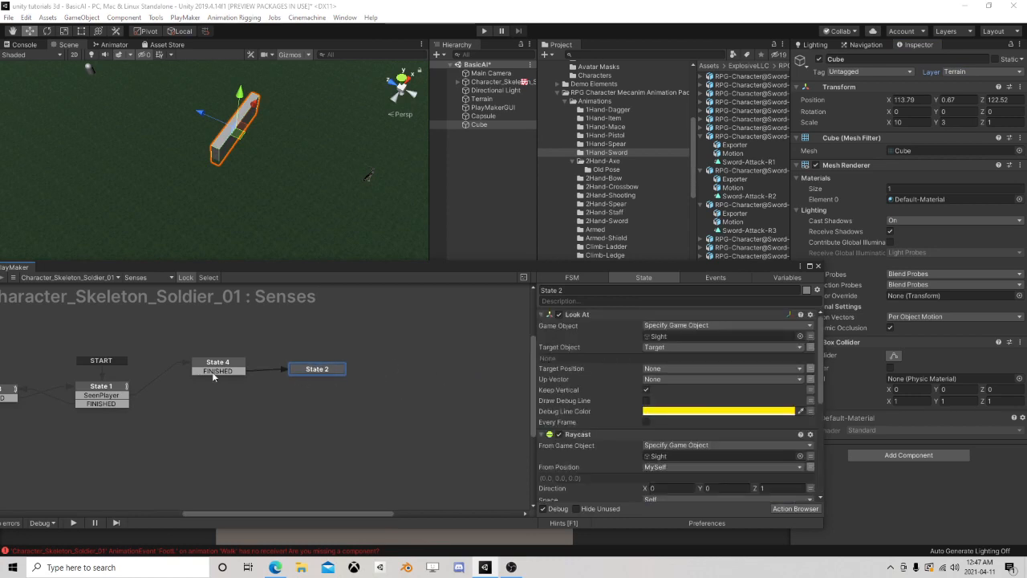
pyautogui.click(212, 371)
pyautogui.click(314, 369)
pyautogui.click(217, 368)
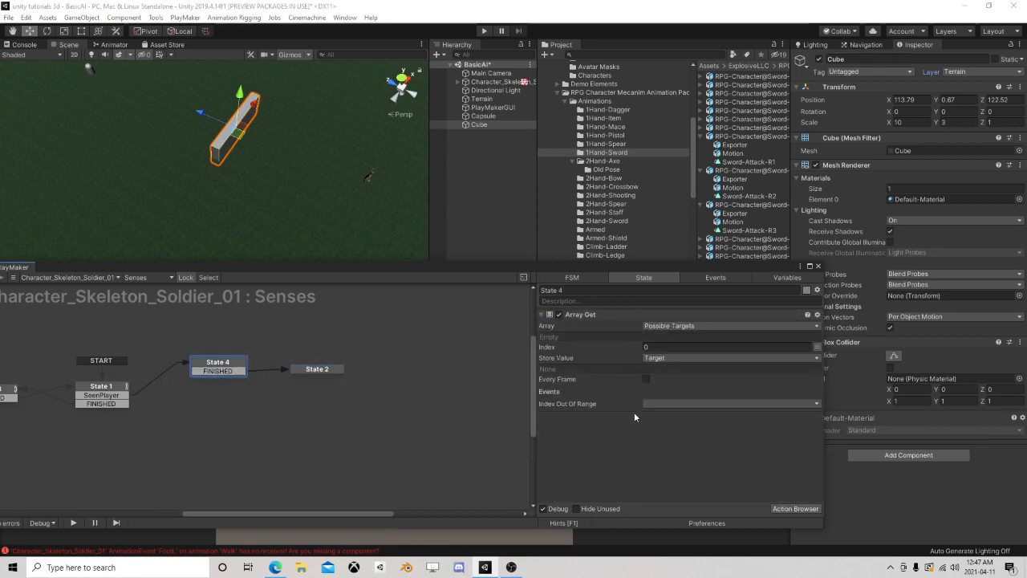
pyautogui.click(317, 373)
pyautogui.scroll(-5, 679, 391)
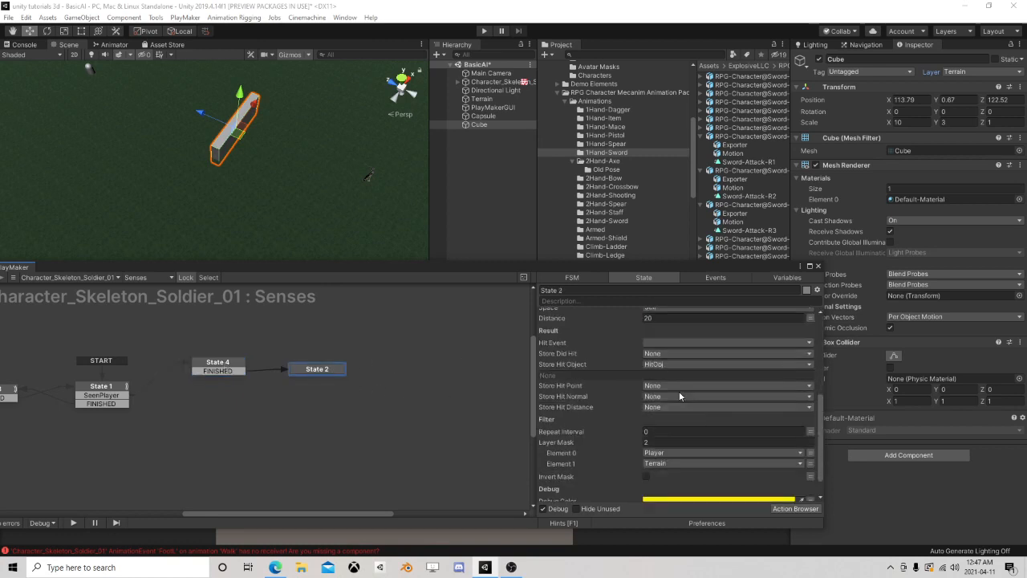
pyautogui.scroll(-1, 670, 394)
pyautogui.scroll(5, 662, 403)
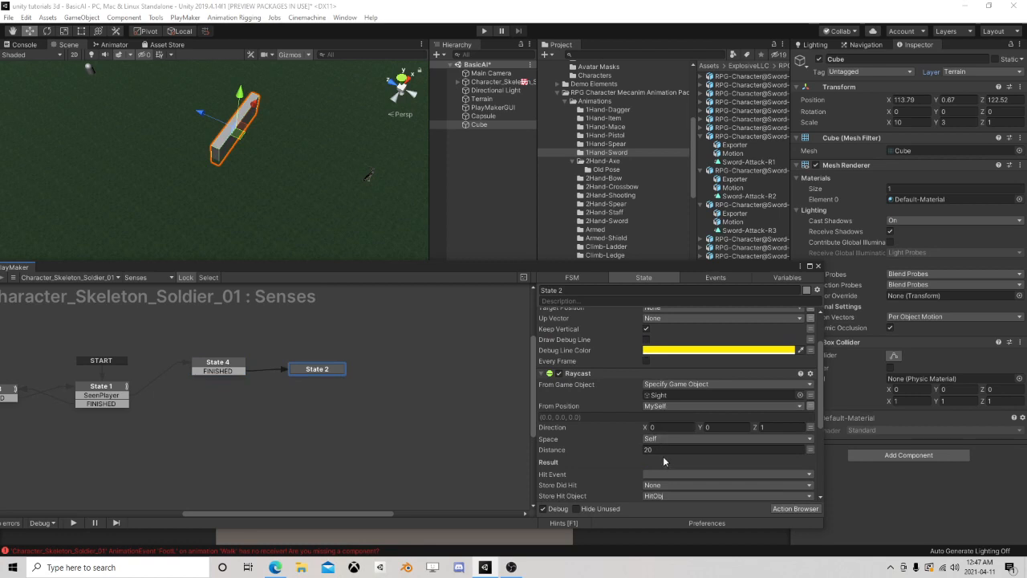
# Create a new event named Hitevent as the Hit Event of State 2's Raycast
pyautogui.scroll(-1, 658, 447)
pyautogui.click(659, 444)
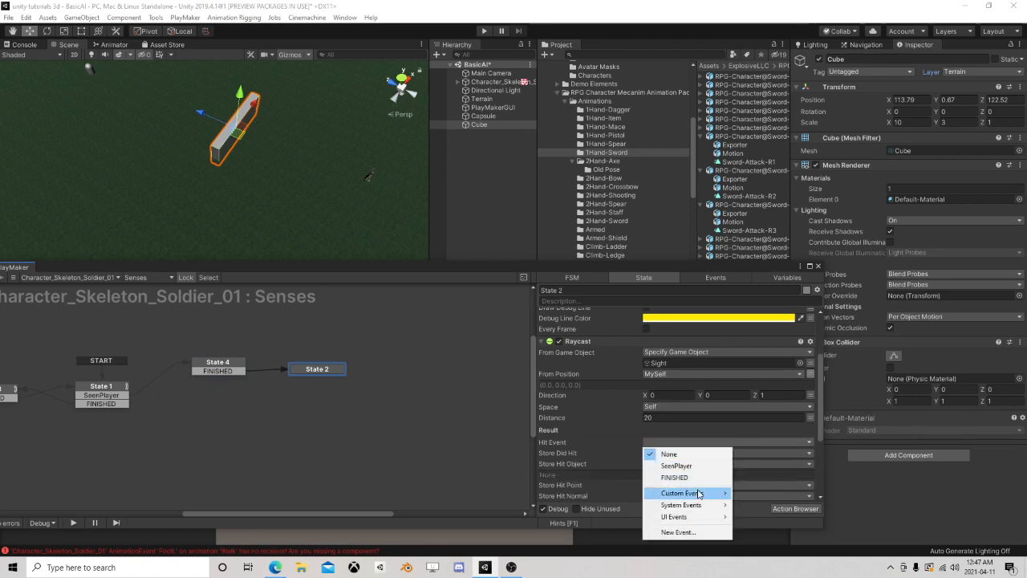
pyautogui.click(678, 531)
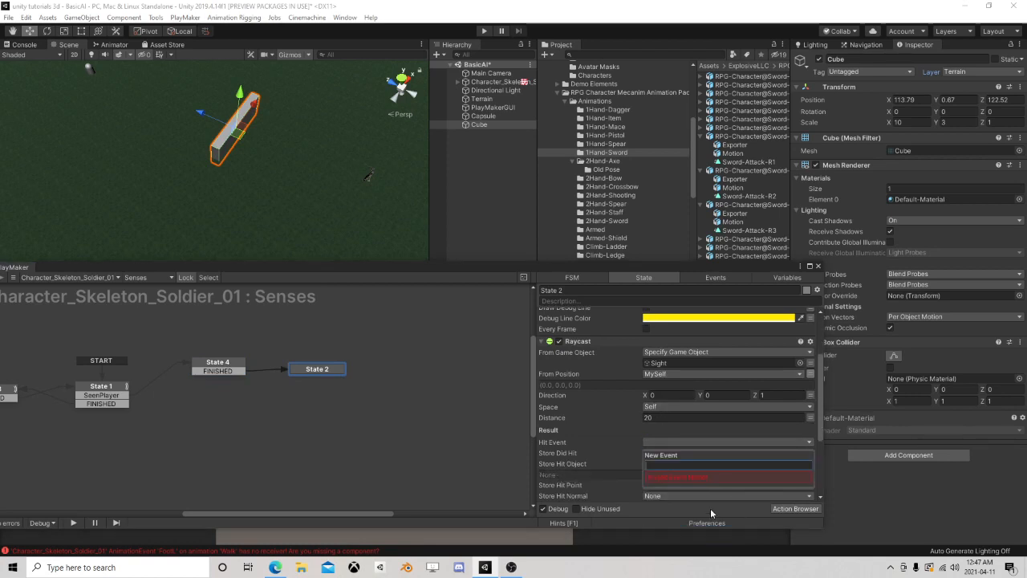
pyautogui.write('Hitevent')
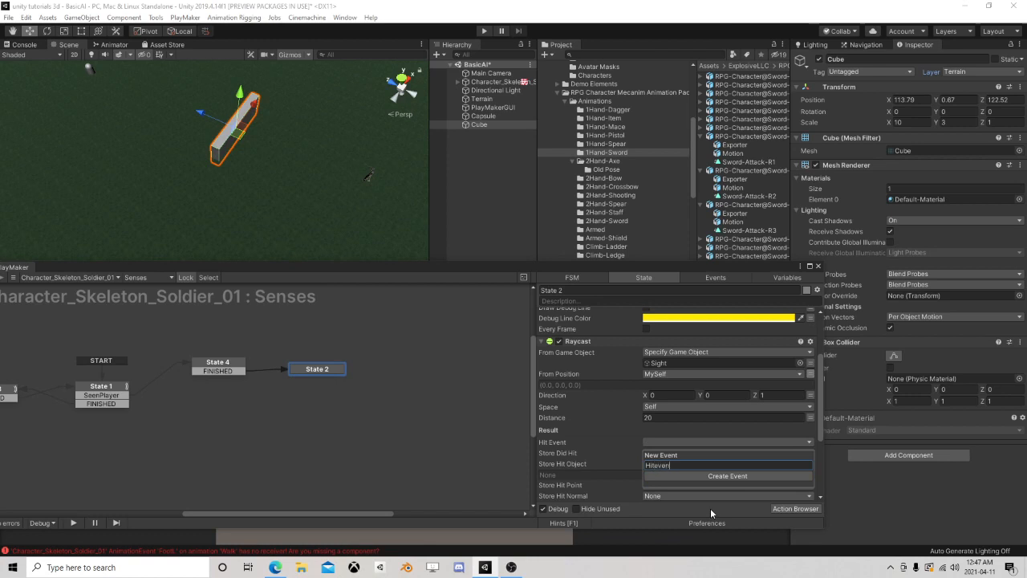
pyautogui.press('Return')
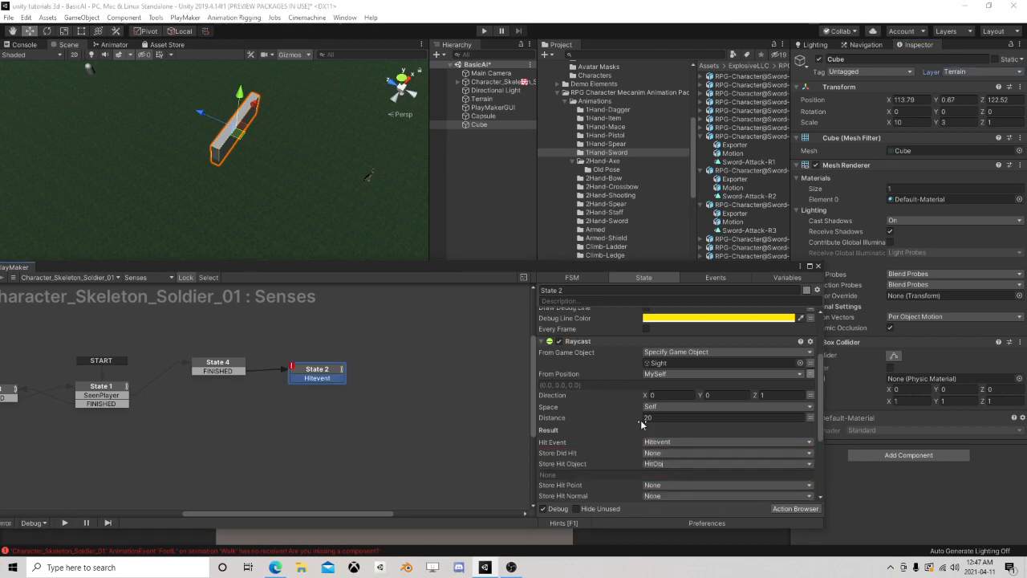
# Link State 2's Hitevent transition to a new State 5 and add a Game Object Compare Tag action to it
pyautogui.scroll(-3, 686, 441)
pyautogui.moveTo(321, 382); pyautogui.dragTo(395, 365)
pyautogui.click(786, 511)
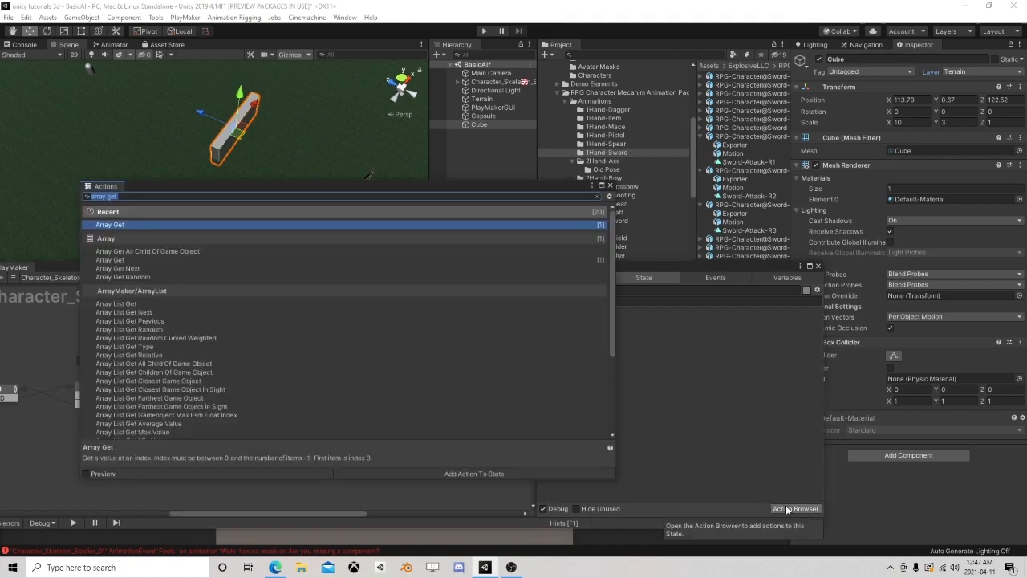
pyautogui.write('compa')
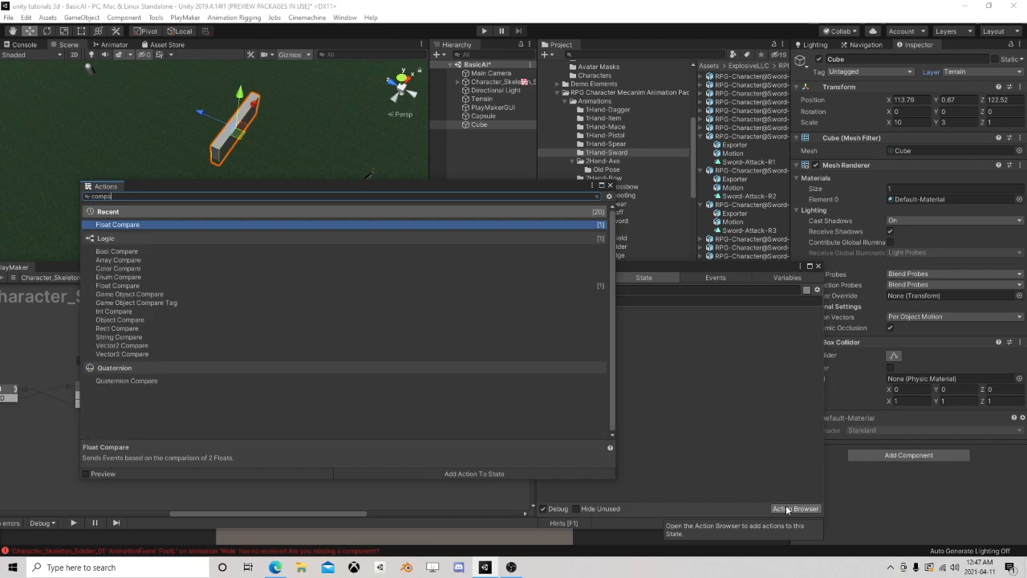
pyautogui.write('re tag')
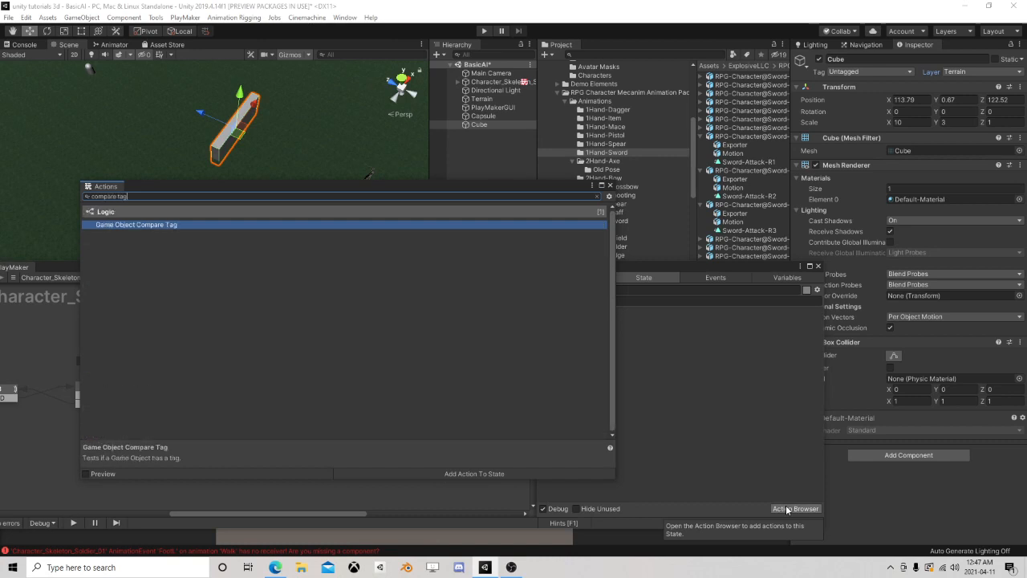
pyautogui.doubleClick(177, 224)
pyautogui.click(610, 185)
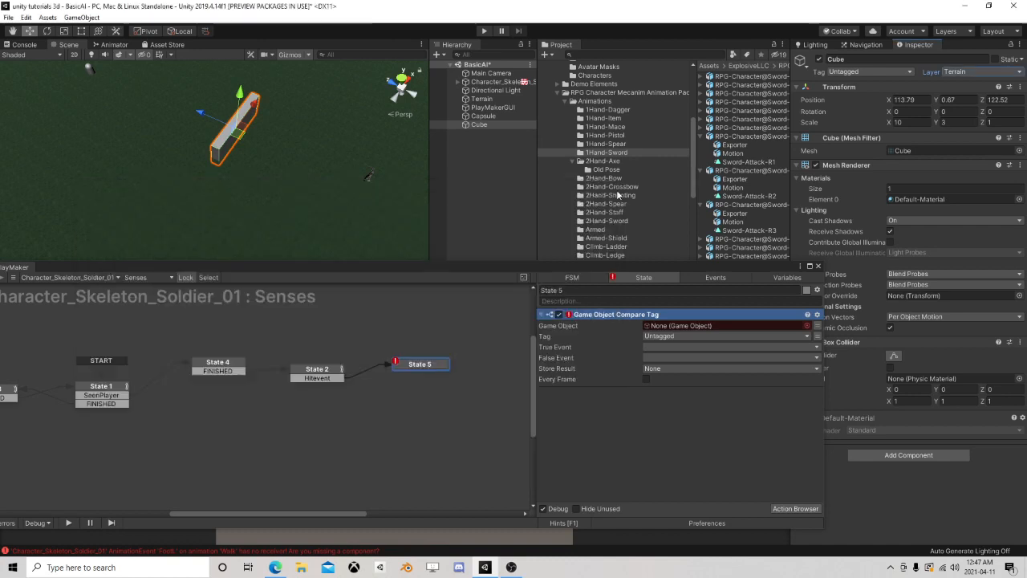
# Set the Compare Tag action's Game Object to the HitObj variable and its tag to Player
pyautogui.click(817, 325)
pyautogui.click(717, 326)
pyautogui.click(689, 350)
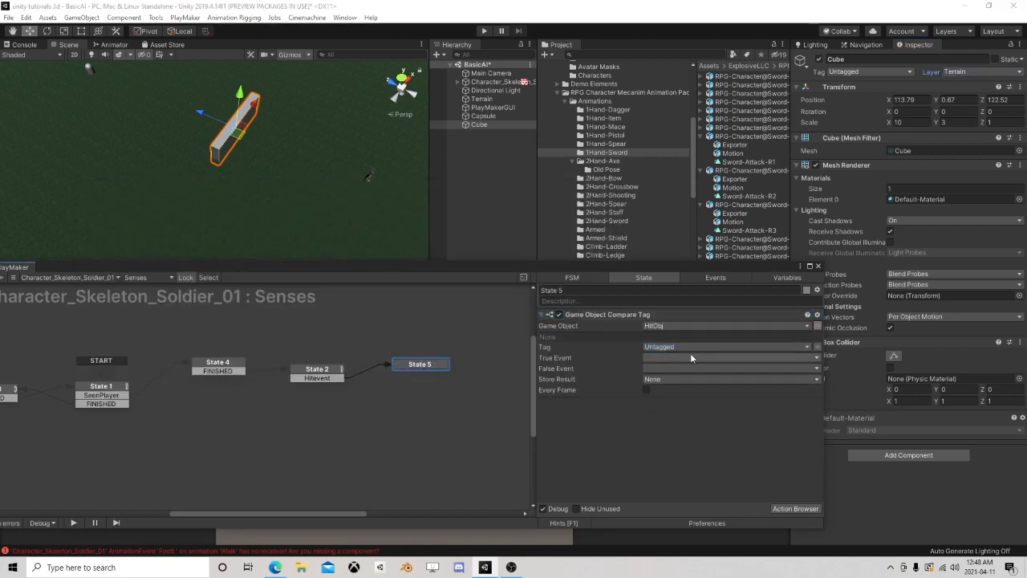
pyautogui.click(686, 347)
pyautogui.click(678, 345)
pyautogui.click(685, 347)
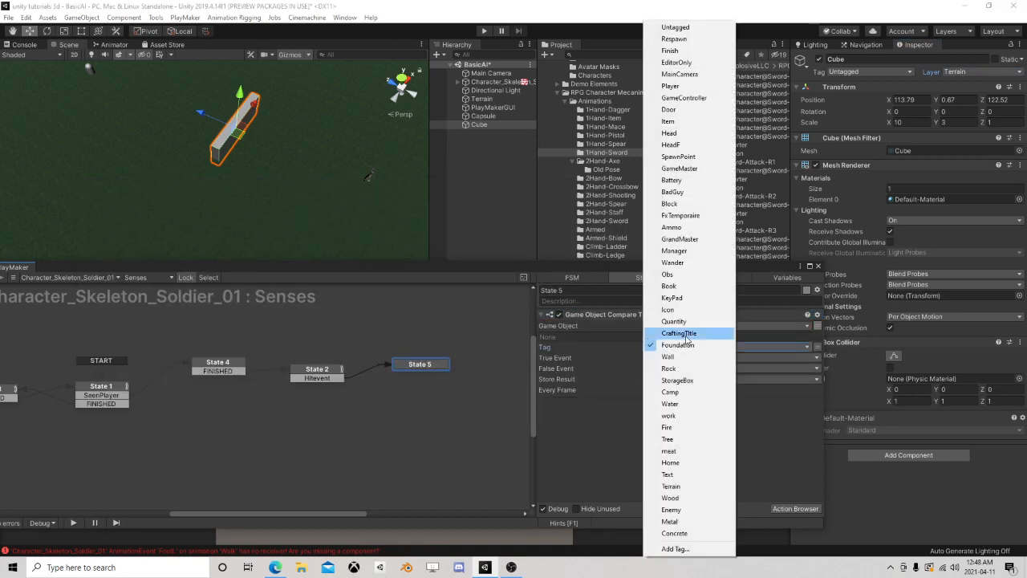
pyautogui.click(672, 86)
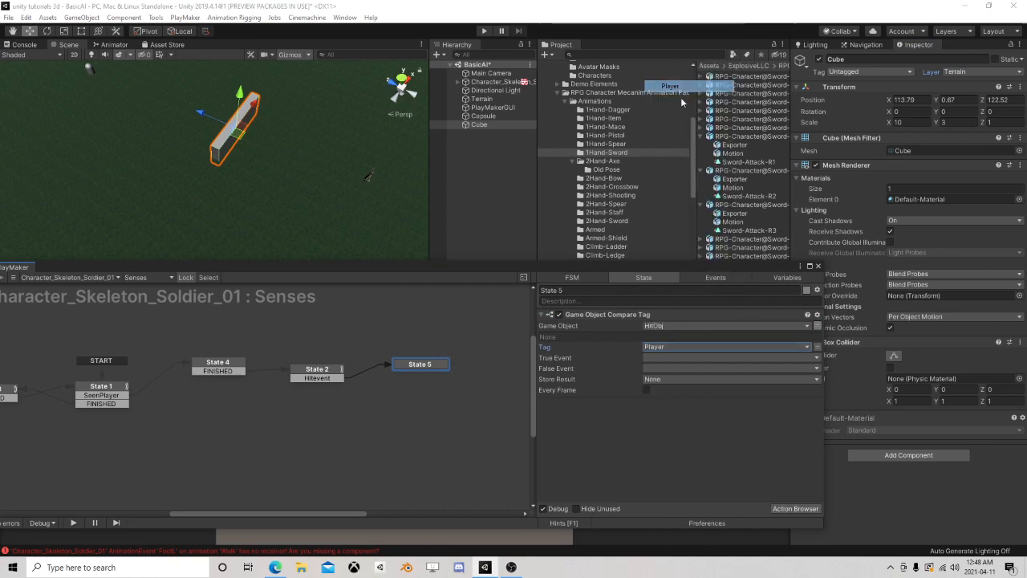
# Create a new event named True as the Compare Tag action's True Event
pyautogui.click(660, 359)
pyautogui.click(688, 459)
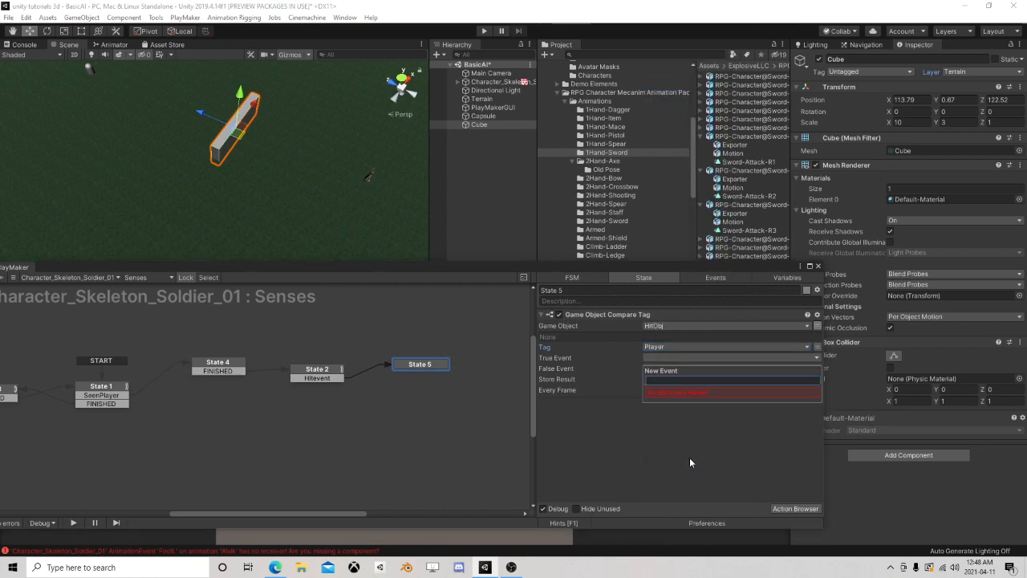
pyautogui.write('True')
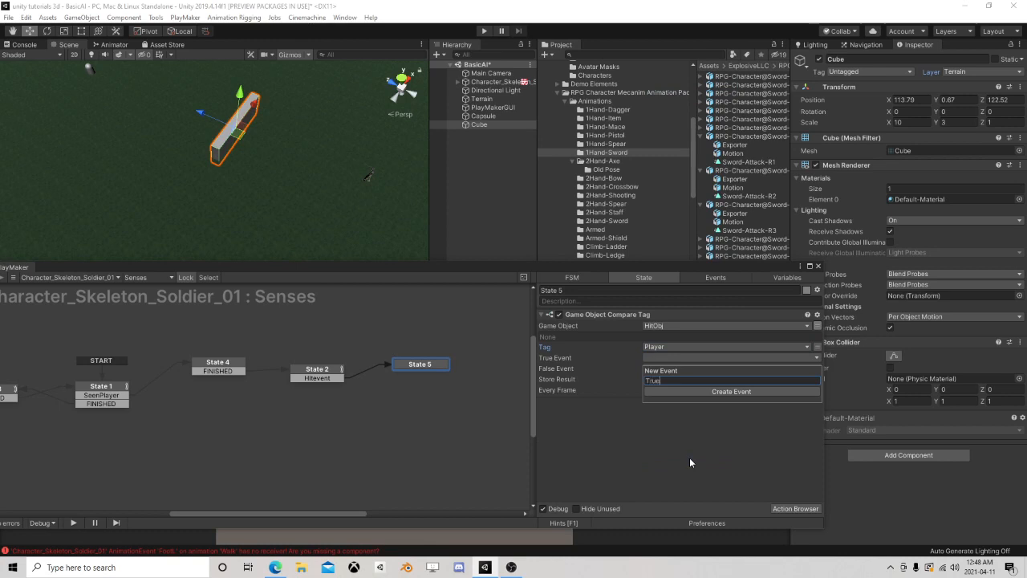
pyautogui.press('Return')
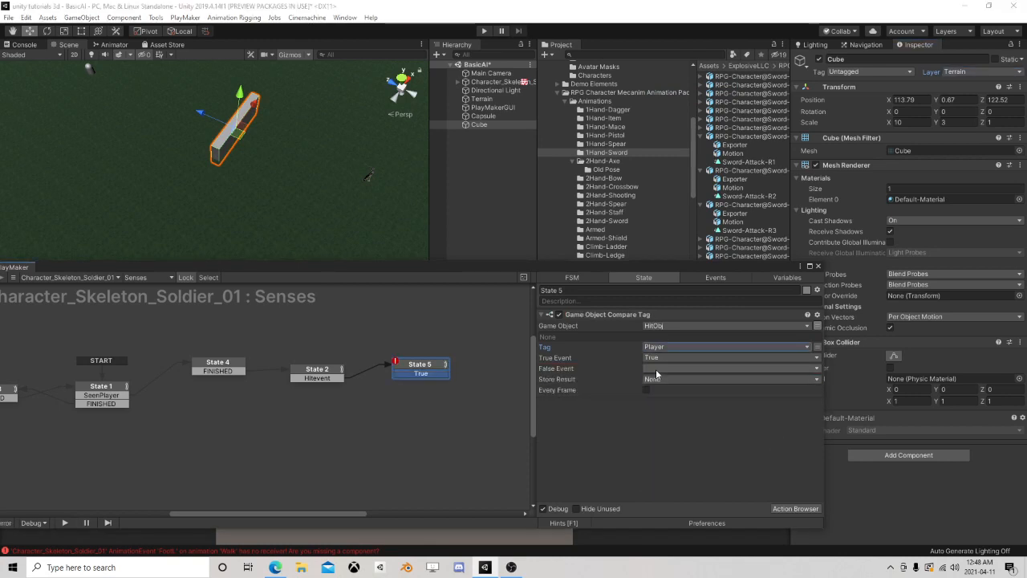
# Create a new event named False as the Compare Tag action's False Event and add its transition to State 5
pyautogui.click(673, 367)
pyautogui.click(676, 481)
pyautogui.write('Fa')
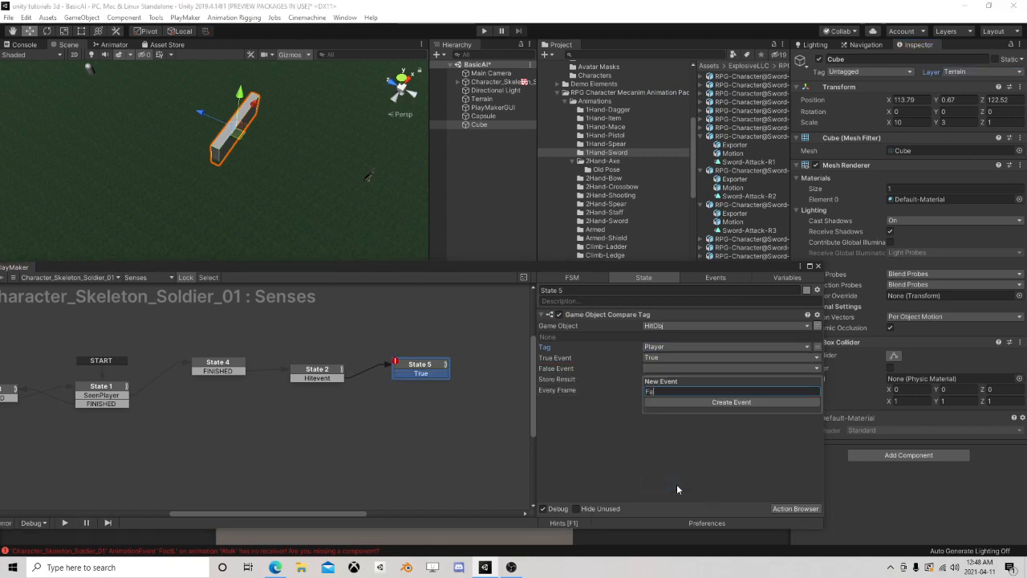
pyautogui.write('lse')
pyautogui.press('Return')
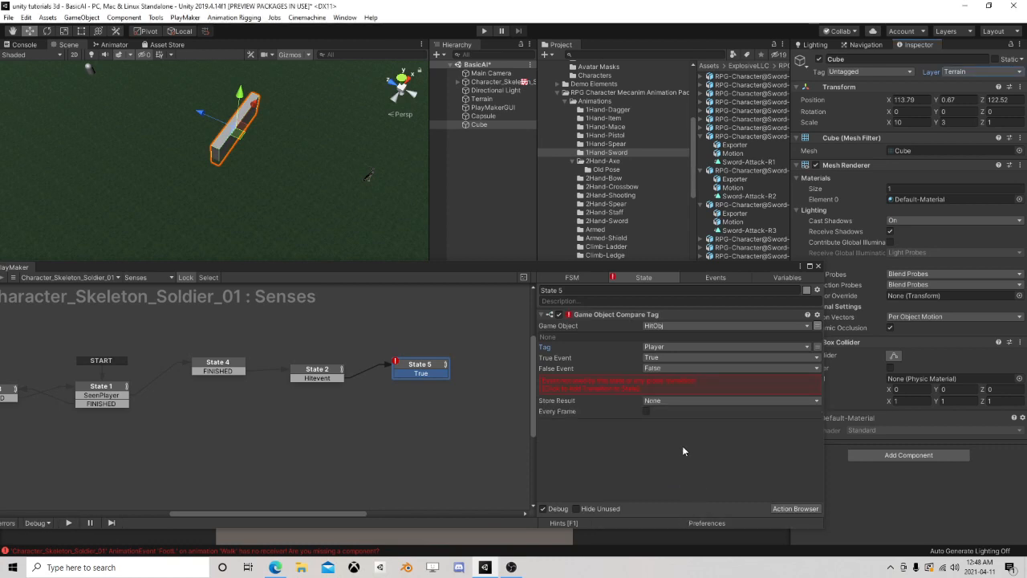
pyautogui.click(659, 385)
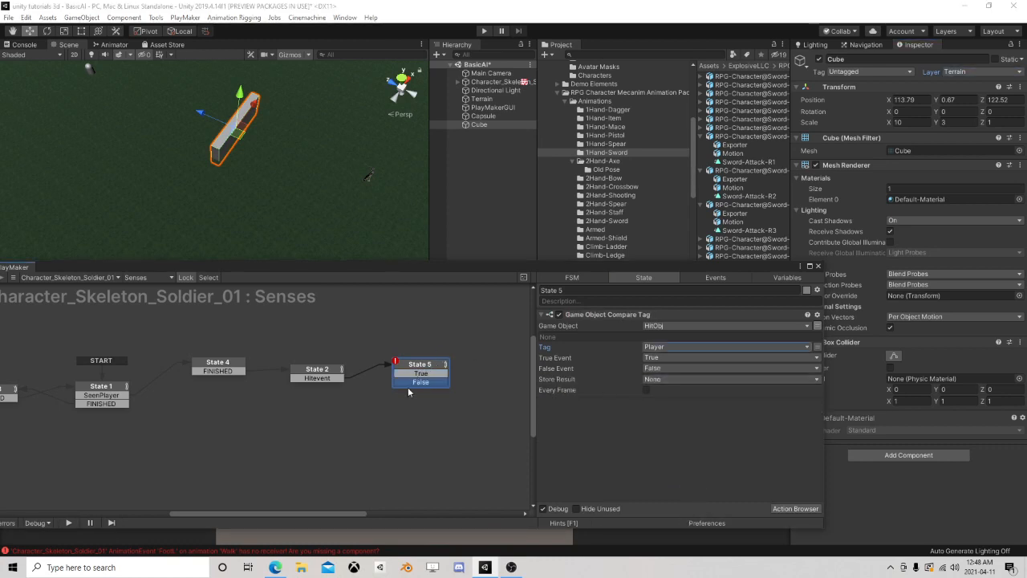
# Link State 5's False transition back to State 1
pyautogui.scroll(-2, 291, 422)
pyautogui.moveTo(292, 423); pyautogui.dragTo(337, 415, button='middle')
pyautogui.moveTo(449, 380); pyautogui.dragTo(186, 390)
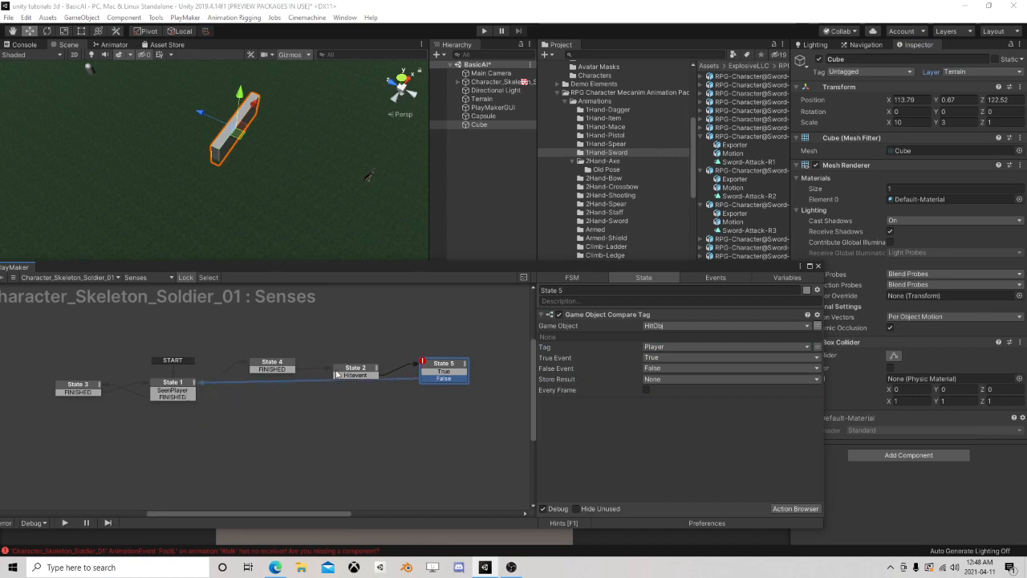
# Add a new state below State 1 and give it a Wait action
pyautogui.rightClick(154, 418)
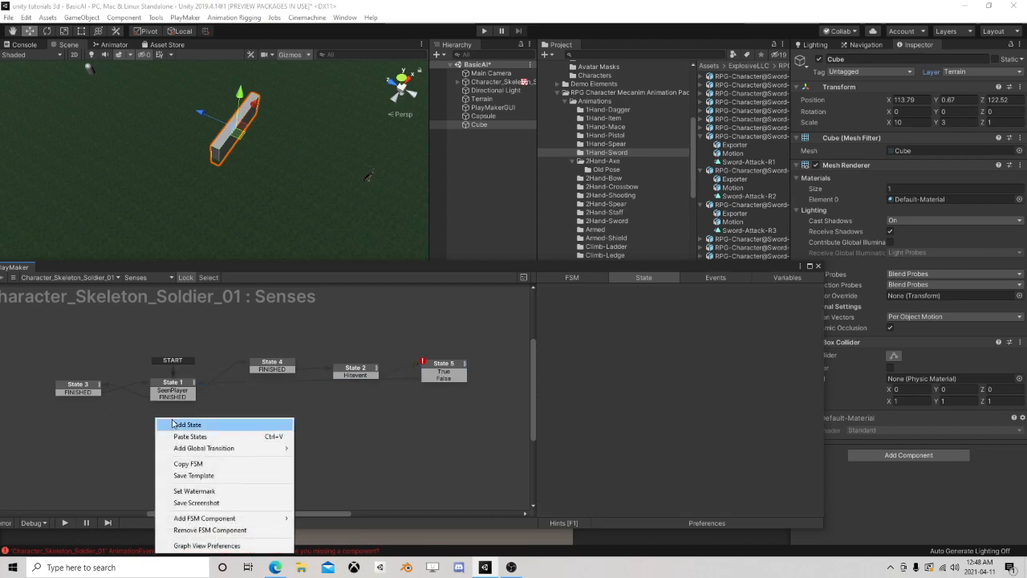
pyautogui.click(177, 426)
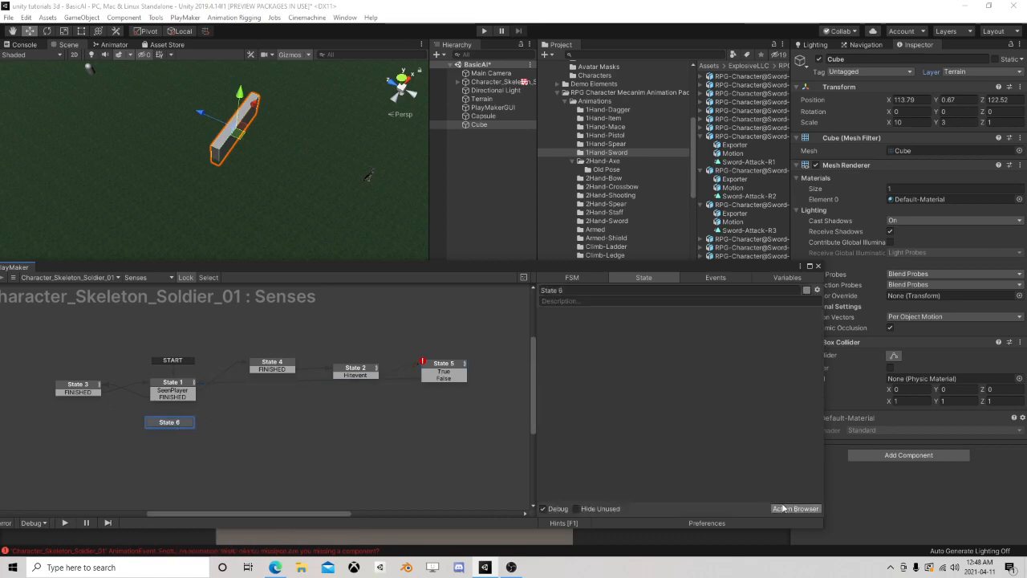
pyautogui.click(794, 509)
pyautogui.write('wa')
pyautogui.doubleClick(124, 225)
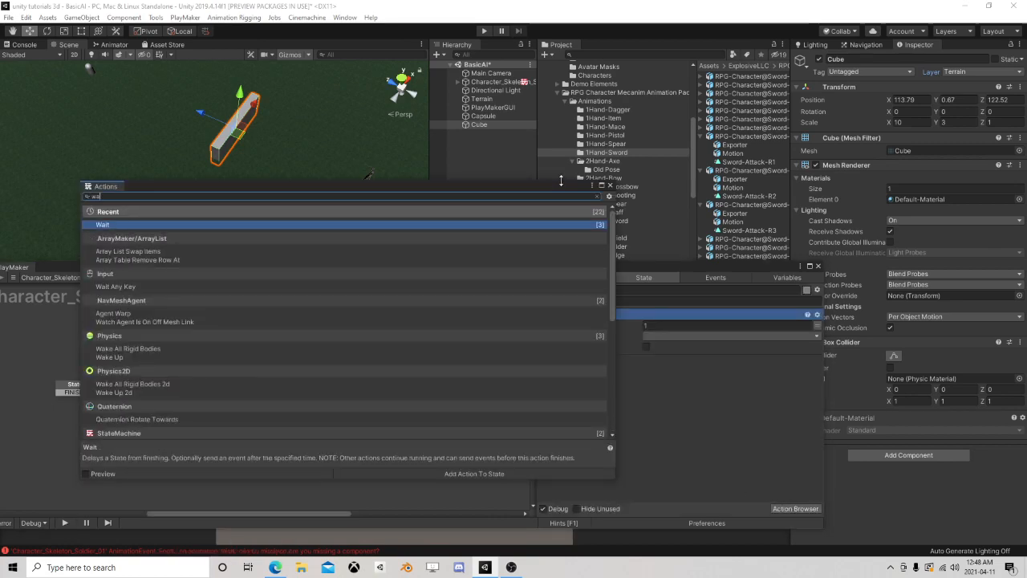
# Set State 6's Wait time to 1.5 and its Finish Event to FINISHED, adding that event as the state's transition
pyautogui.click(609, 186)
pyautogui.click(668, 326)
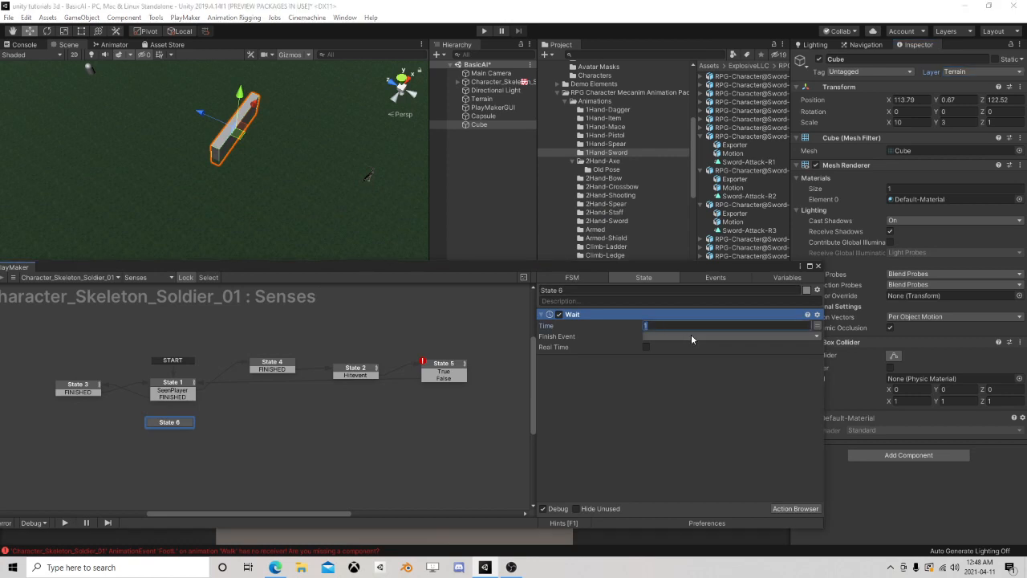
pyautogui.click(671, 337)
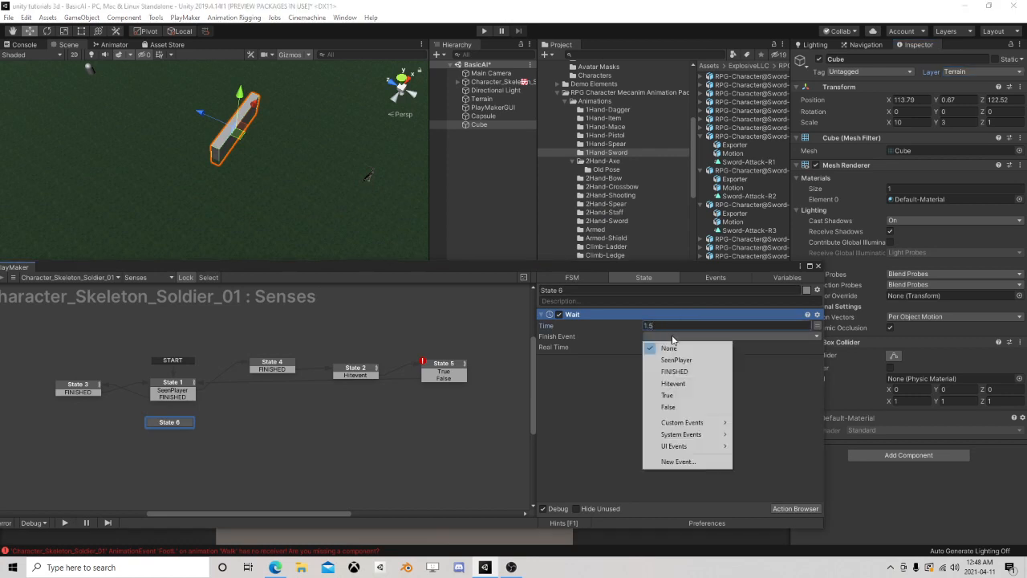
pyautogui.click(682, 371)
pyautogui.click(571, 353)
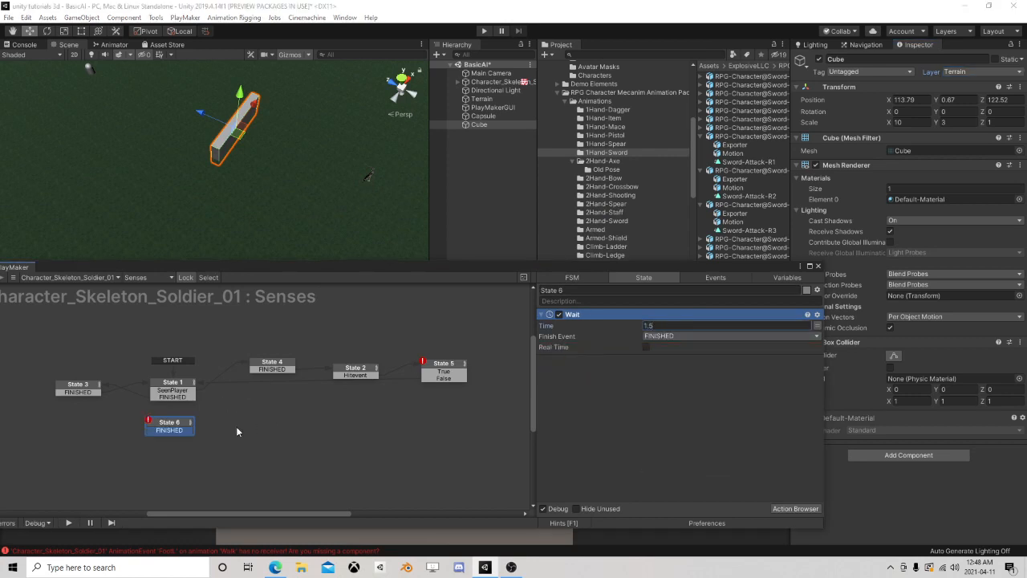
# Link State 6's FINISHED transition to State 1 and redirect State 5's False transition to State 6
pyautogui.moveTo(186, 434); pyautogui.dragTo(449, 374)
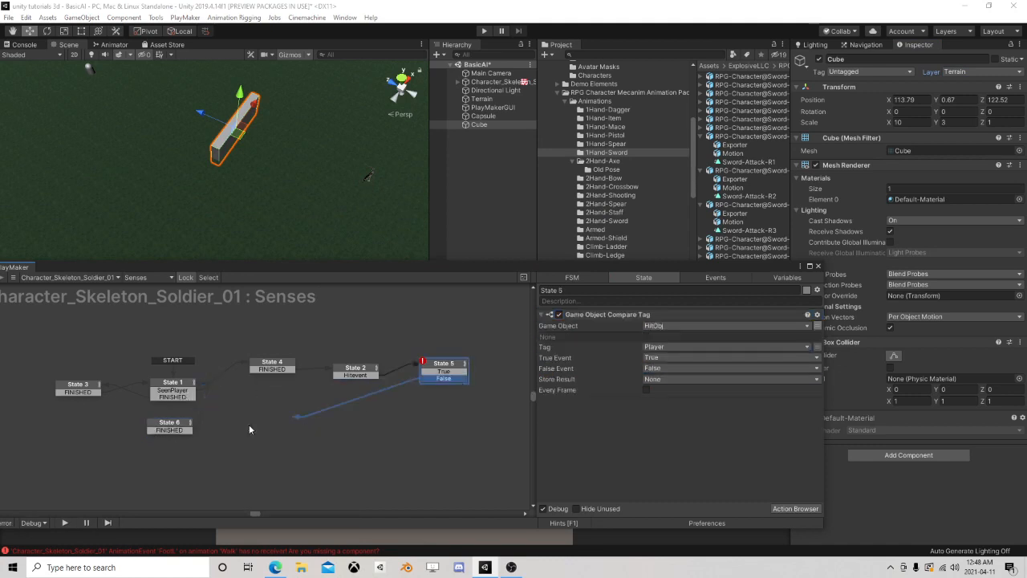
pyautogui.click(176, 428)
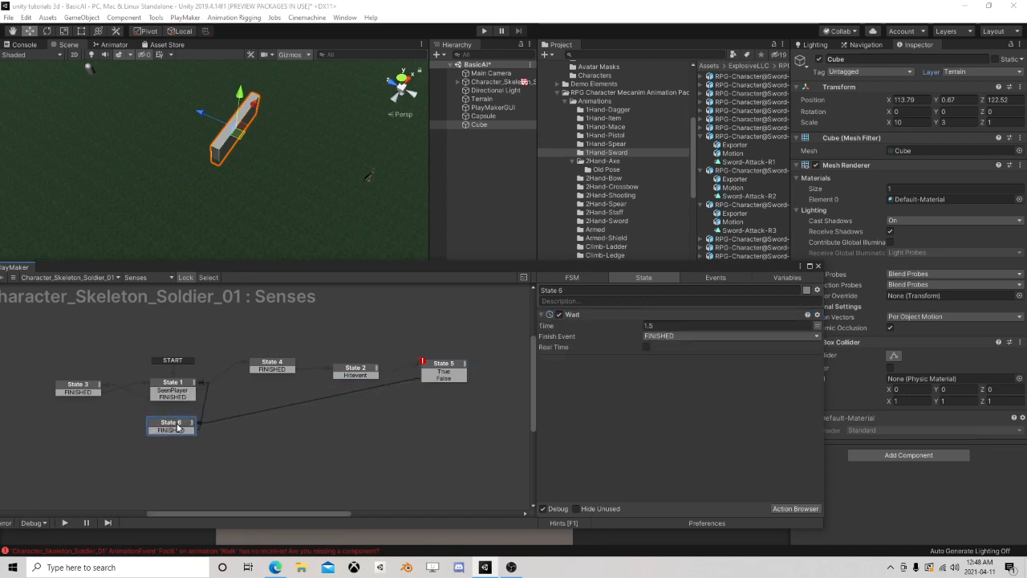
pyautogui.click(434, 363)
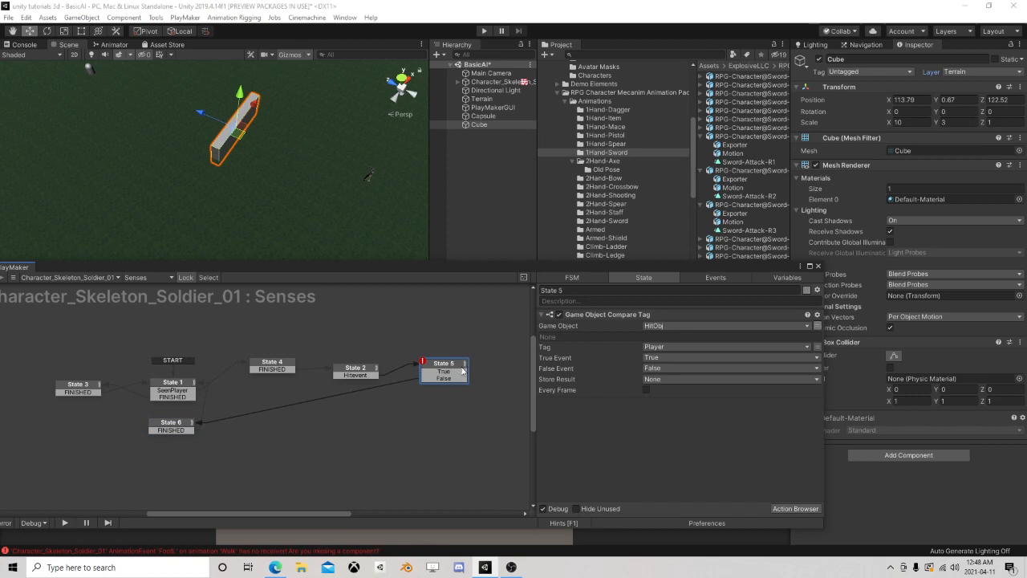
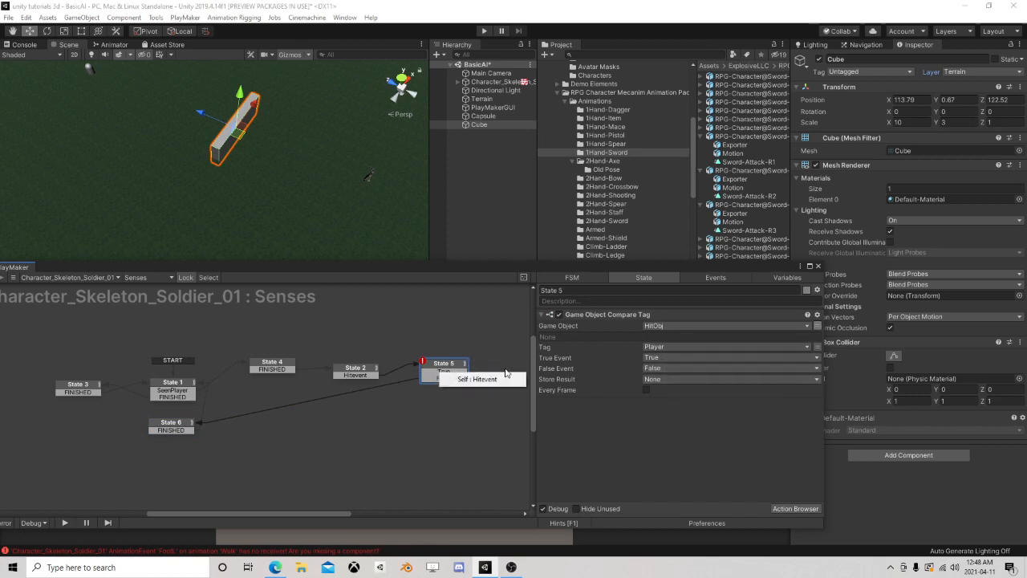
# Link State 5's True transition to a new state and add a Next Frame Event action to State 2
pyautogui.moveTo(441, 377); pyautogui.dragTo(501, 366)
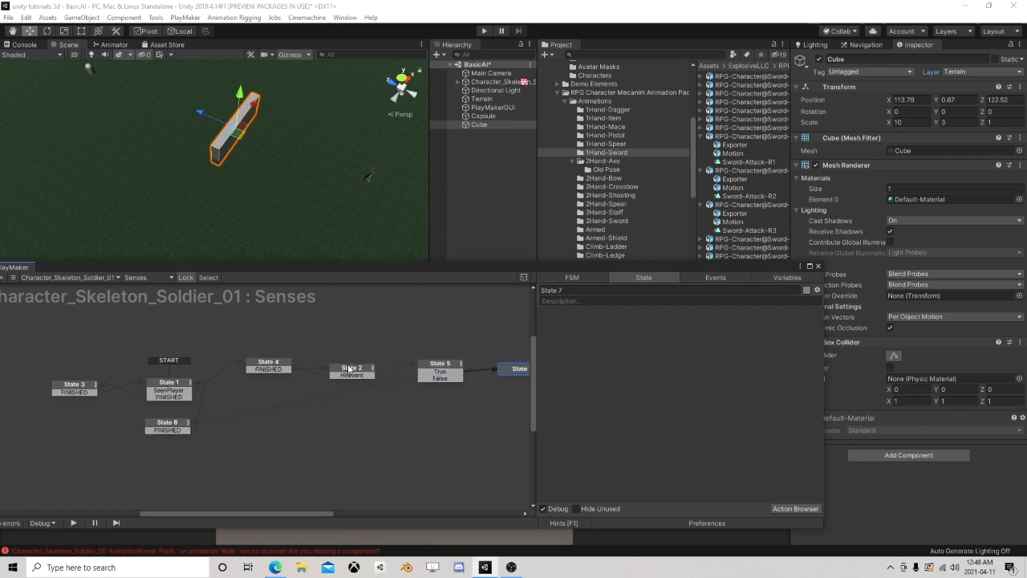
pyautogui.click(349, 369)
pyautogui.click(798, 508)
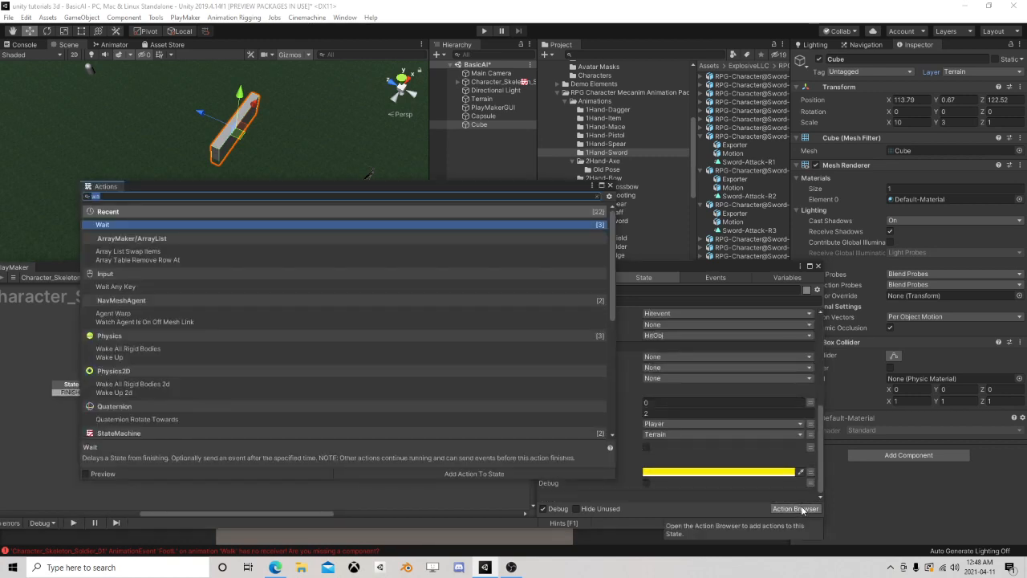
pyautogui.write('next f')
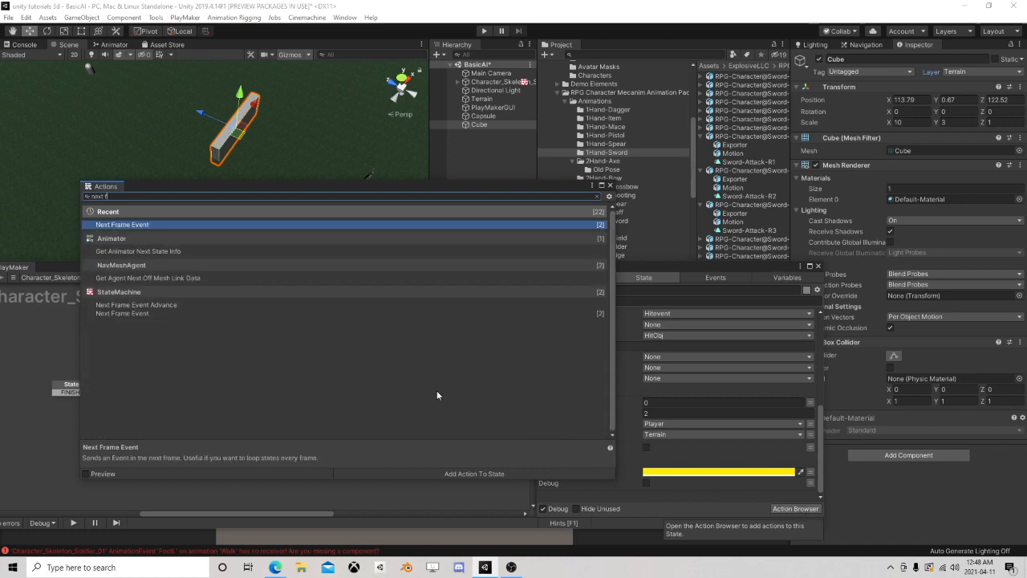
pyautogui.write('ra')
pyautogui.doubleClick(171, 224)
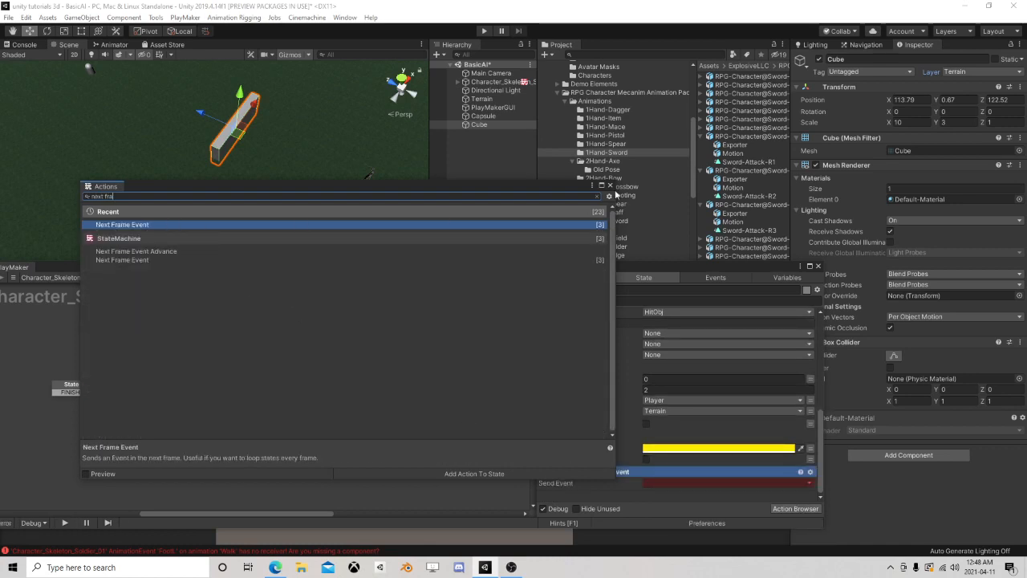
pyautogui.click(609, 186)
# Set State 2's Next Frame Event to send FINISHED, add that transition to the state, and link it to State 6
pyautogui.click(673, 481)
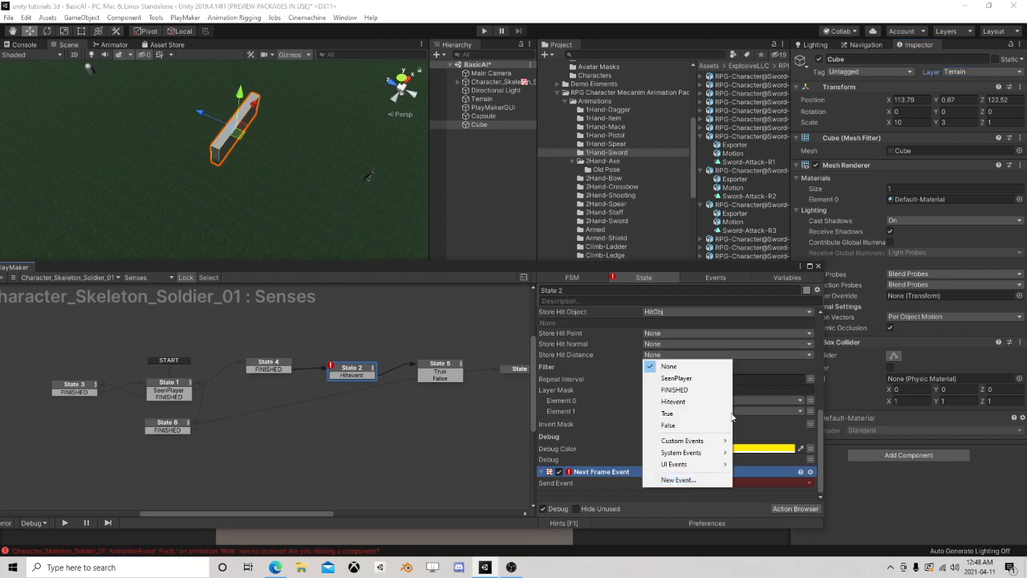
pyautogui.click(674, 389)
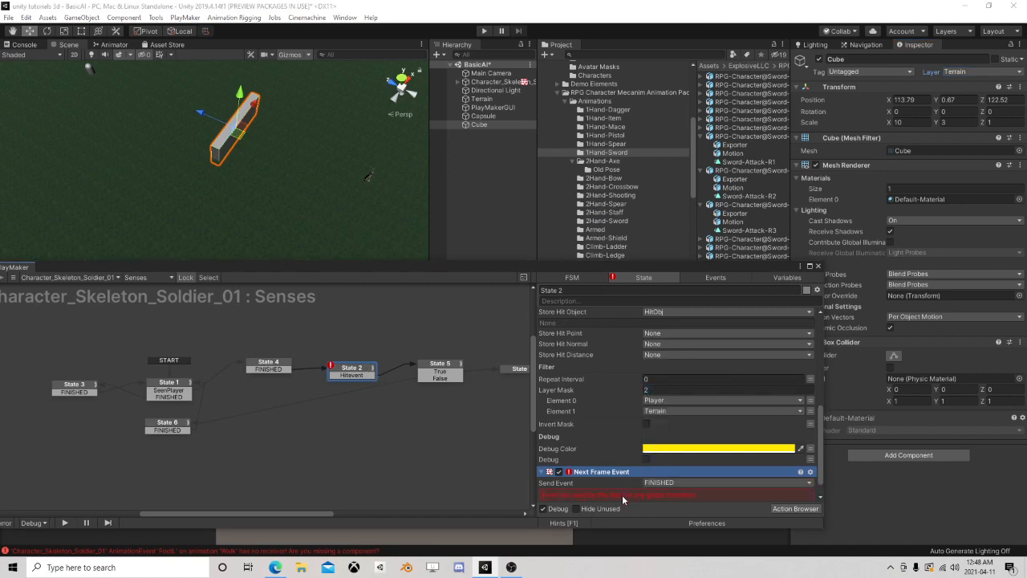
pyautogui.moveTo(348, 384); pyautogui.dragTo(168, 425)
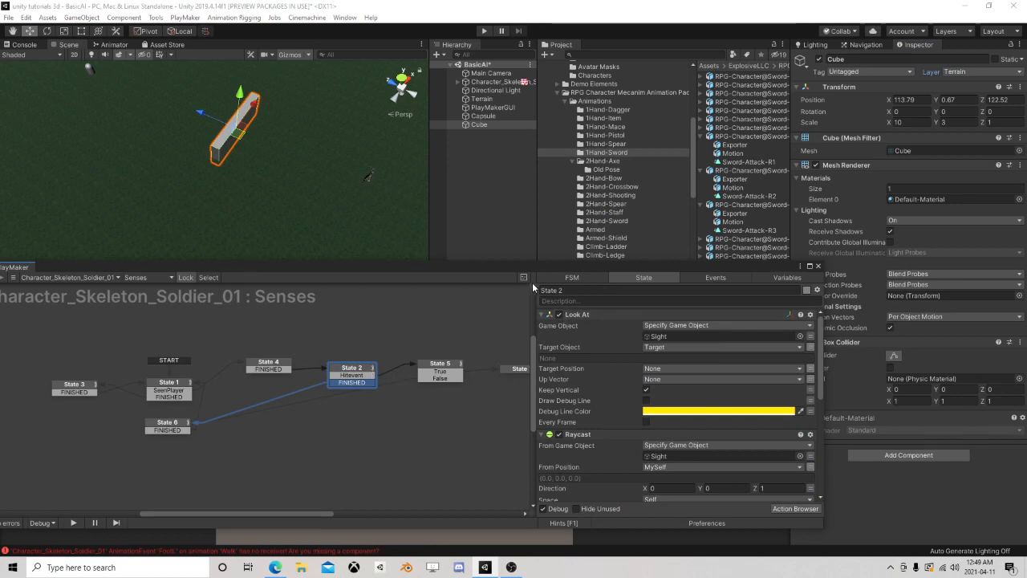
# Play-test the scene, moving the Cube wall to about X 112.7, Z 115.3 and the Capsule behind it to about X 111.7, Z 118.8
pyautogui.moveTo(541, 271); pyautogui.dragTo(569, 258)
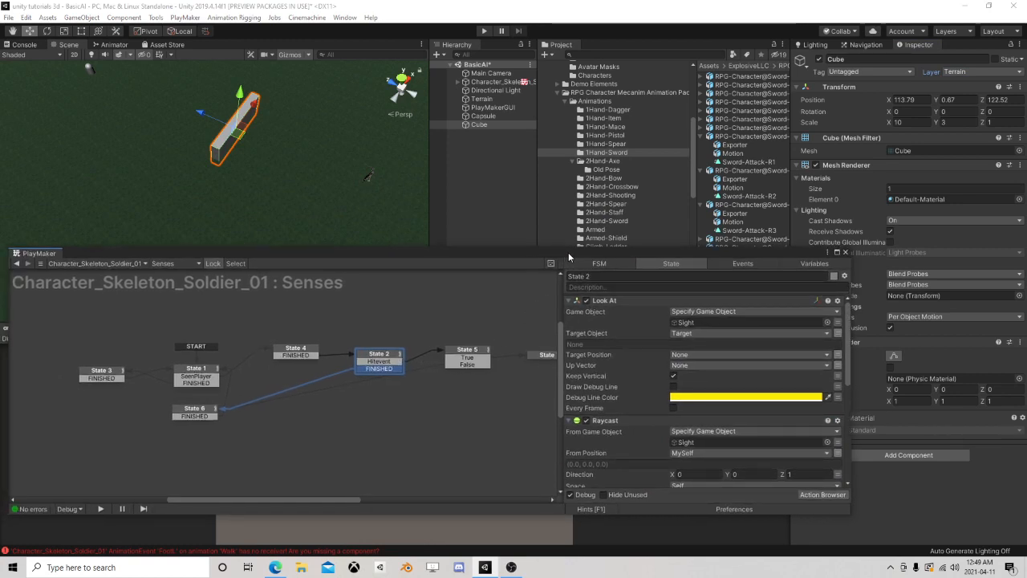
pyautogui.click(484, 31)
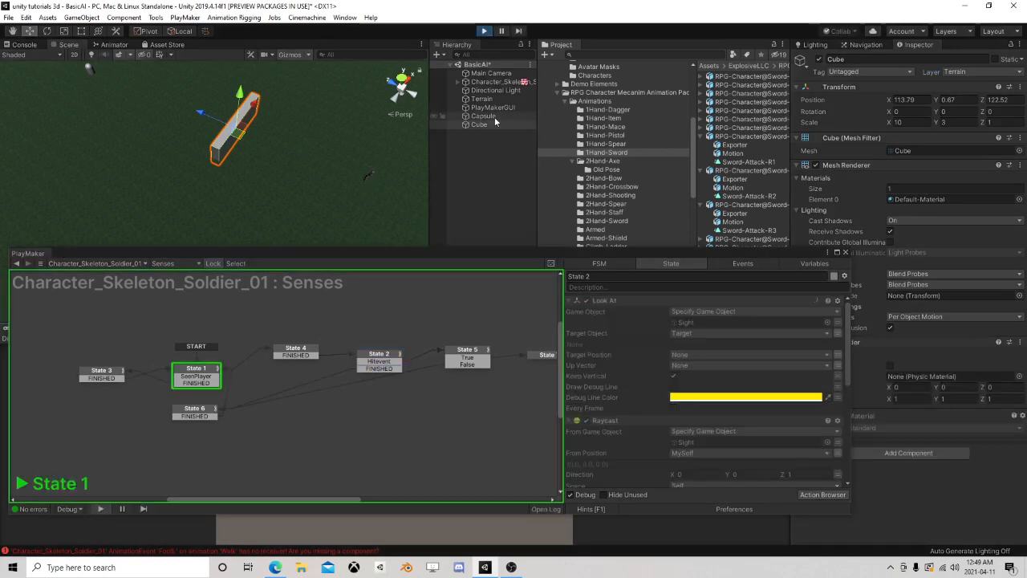
pyautogui.click(485, 117)
pyautogui.moveTo(84, 83); pyautogui.dragTo(217, 138)
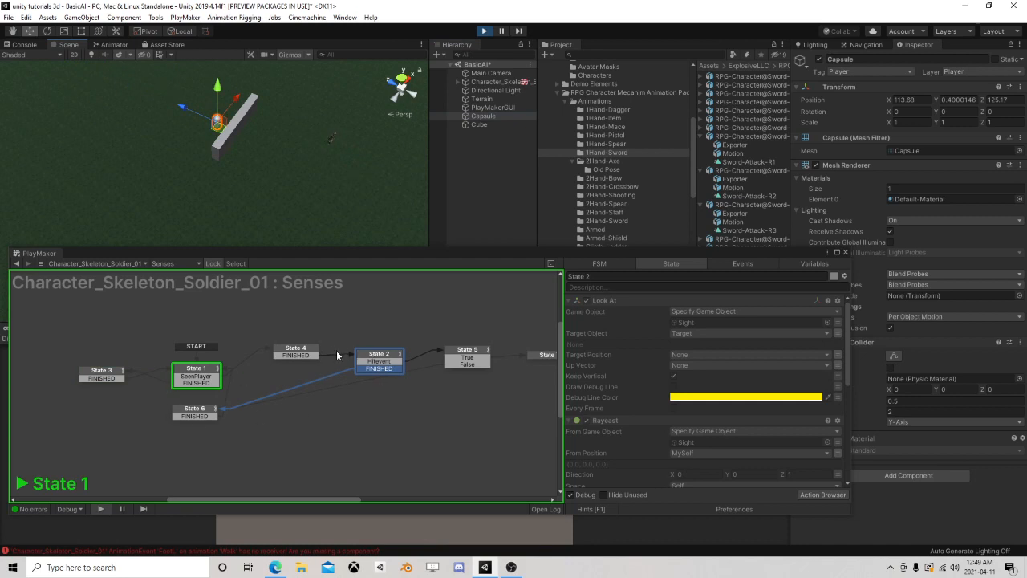
pyautogui.click(230, 147)
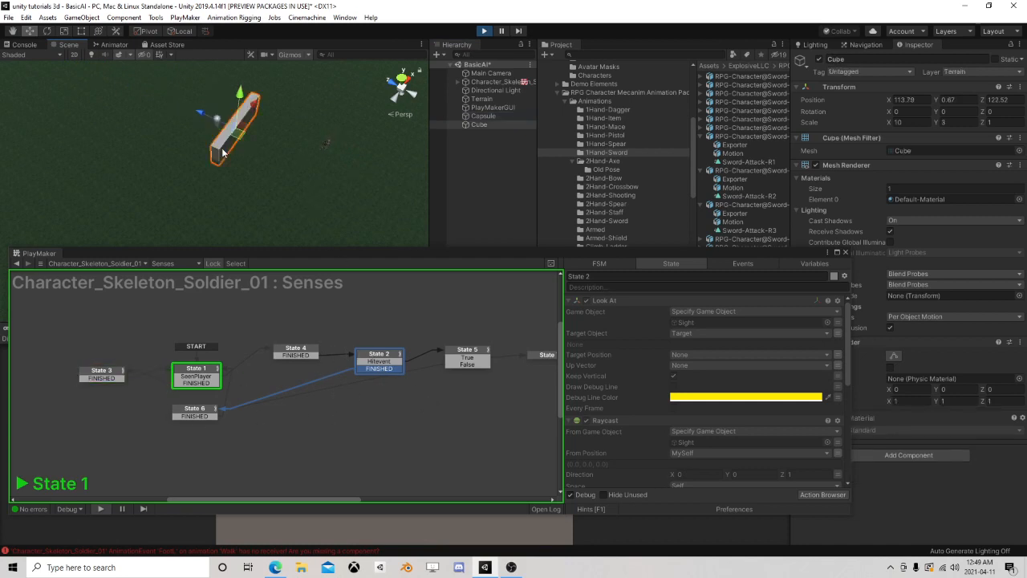
pyautogui.moveTo(230, 146); pyautogui.dragTo(291, 178)
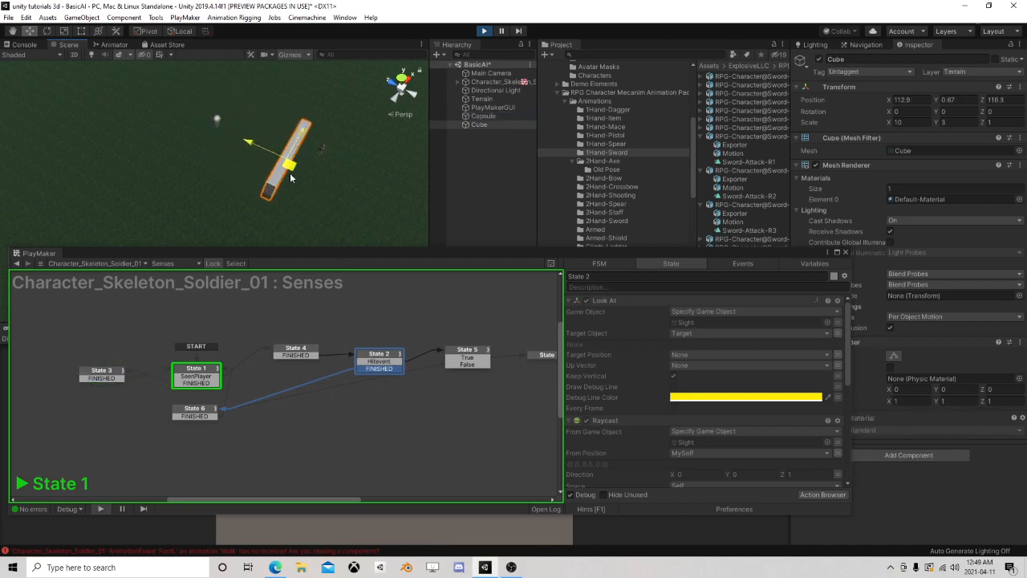
pyautogui.click(484, 116)
pyautogui.moveTo(212, 132); pyautogui.dragTo(258, 170)
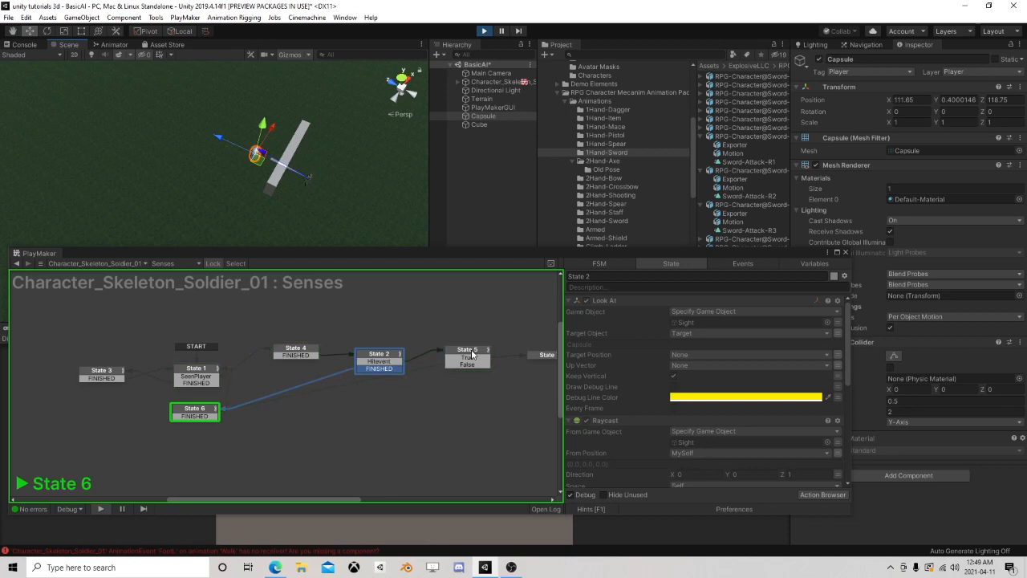
# Check States 5 and 7 while moving the Cube wall out of the line of sight to about X 124.7, Z 114.5, and end the run
pyautogui.click(472, 359)
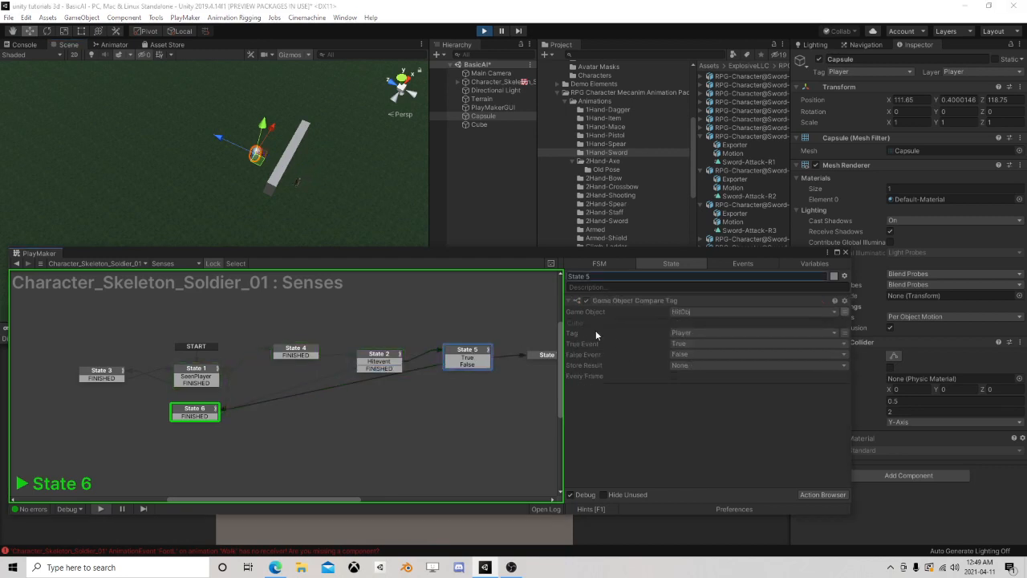
pyautogui.click(479, 124)
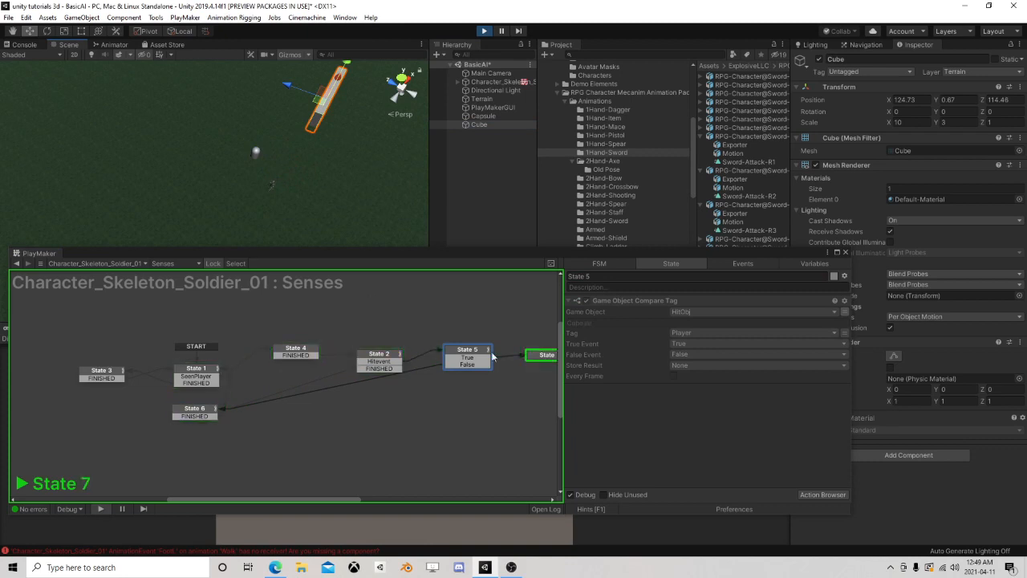
pyautogui.click(536, 359)
pyautogui.click(484, 30)
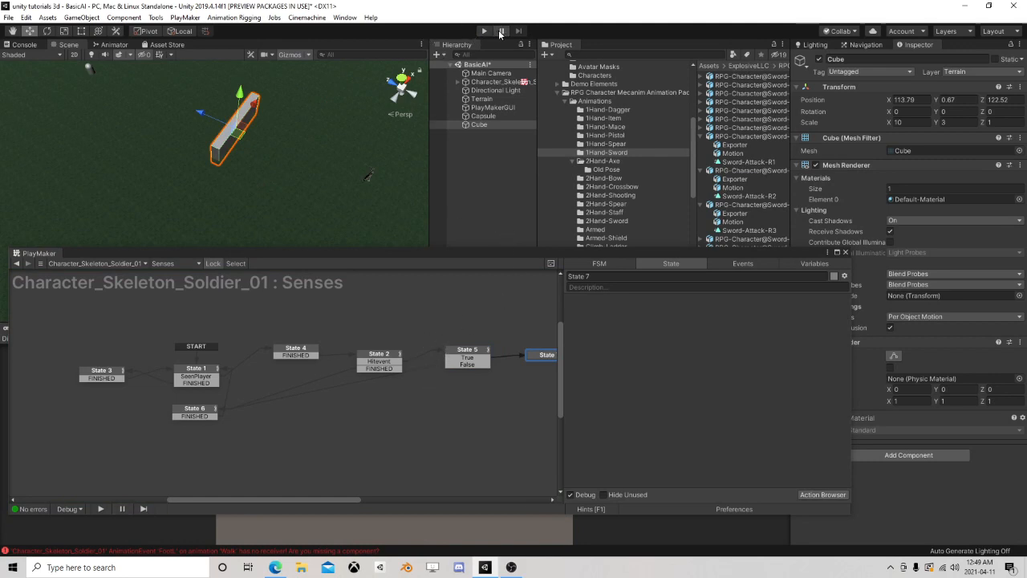
# Move the Cube wall closer to the skeleton and place the Capsule on its far side at about X 106.5, Z 124
pyautogui.click(476, 127)
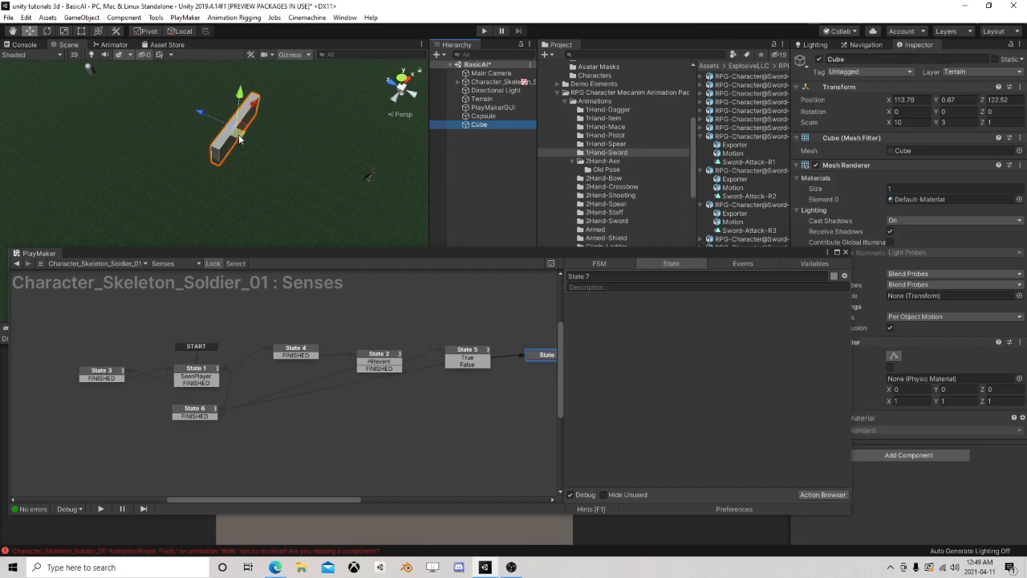
pyautogui.moveTo(238, 137); pyautogui.dragTo(311, 186)
pyautogui.click(484, 116)
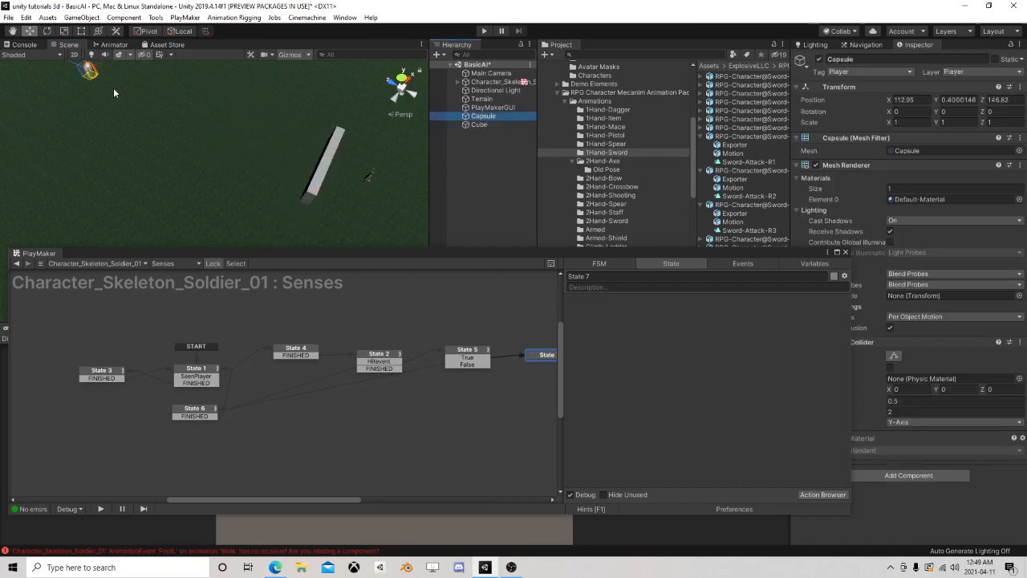
pyautogui.moveTo(94, 76); pyautogui.dragTo(196, 167)
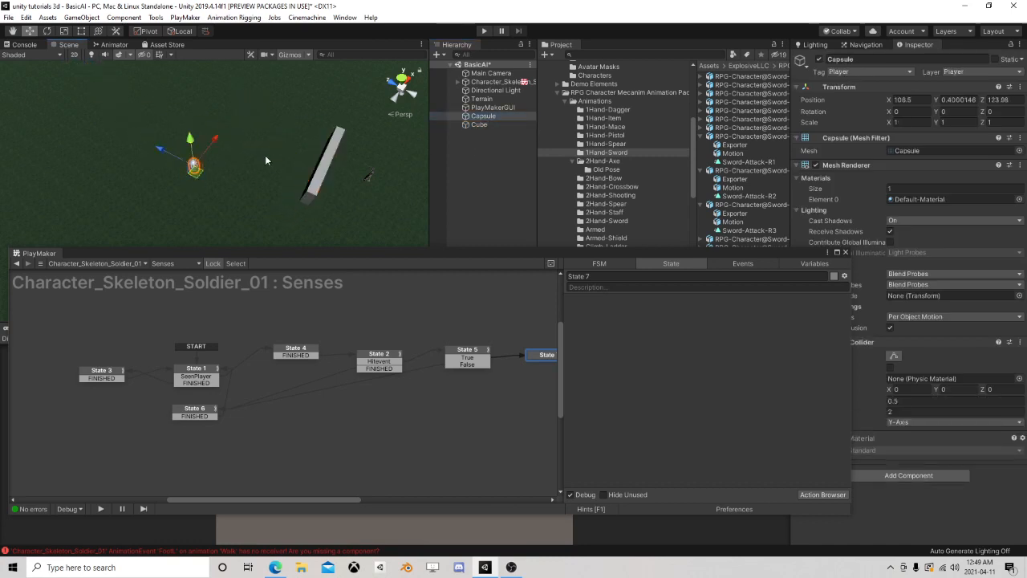
# Play-test the scene with the Capsule moved farther from the skeleton, inspect the Possible Targets array variable, and stop the run
pyautogui.click(476, 31)
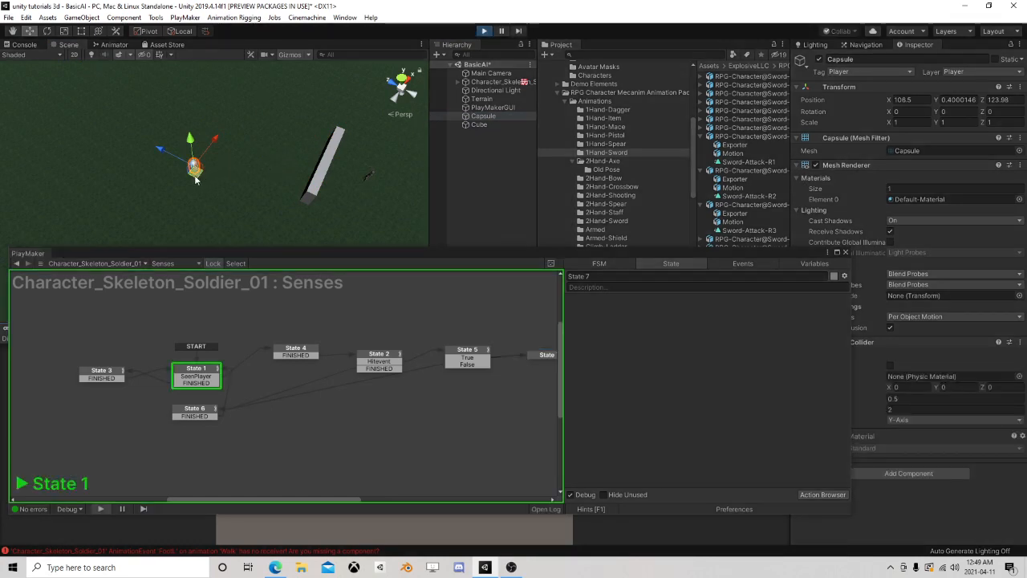
pyautogui.moveTo(196, 180); pyautogui.dragTo(63, 150)
pyautogui.click(495, 126)
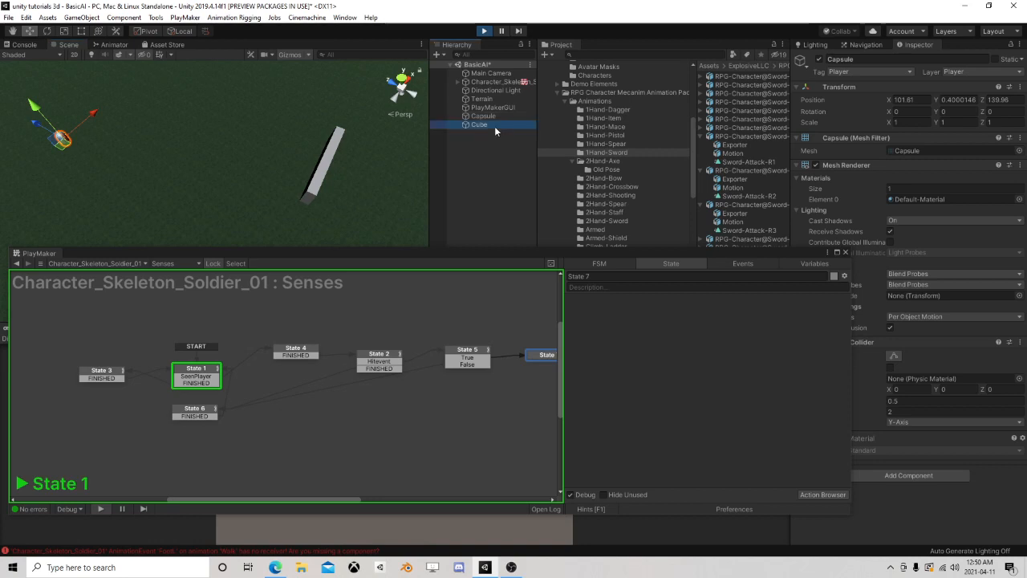
pyautogui.click(495, 85)
pyautogui.click(794, 261)
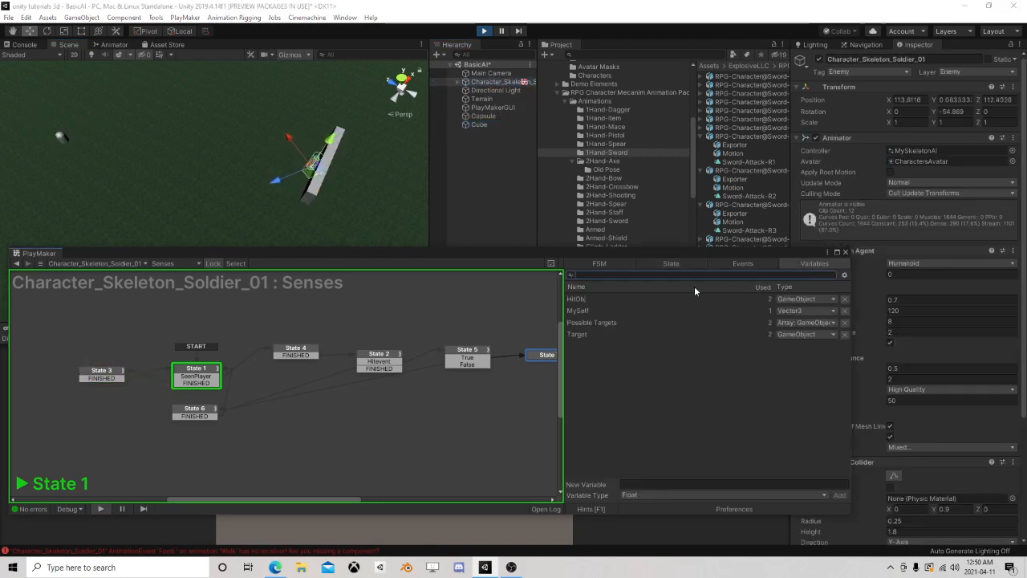
pyautogui.click(591, 323)
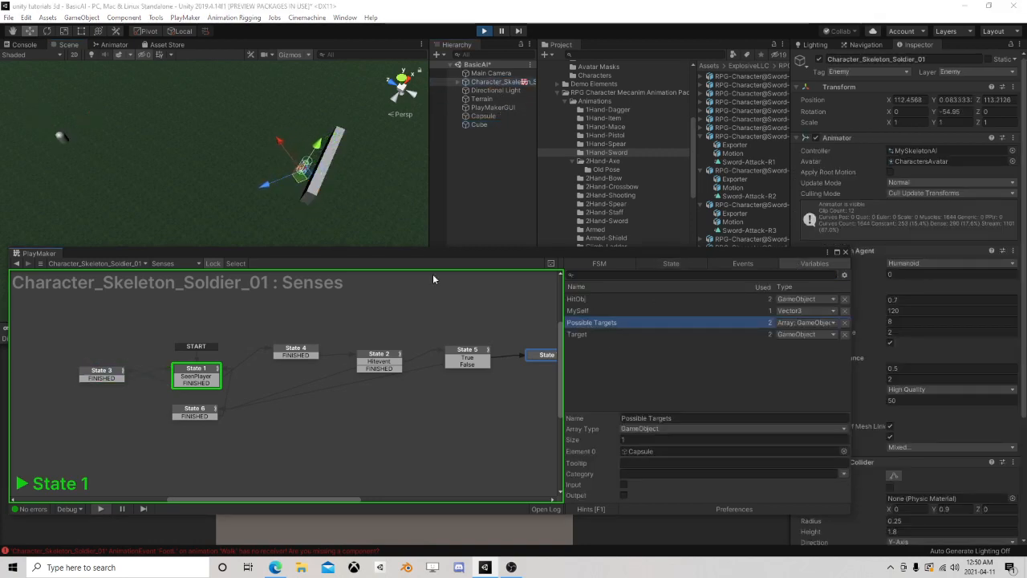
pyautogui.click(486, 117)
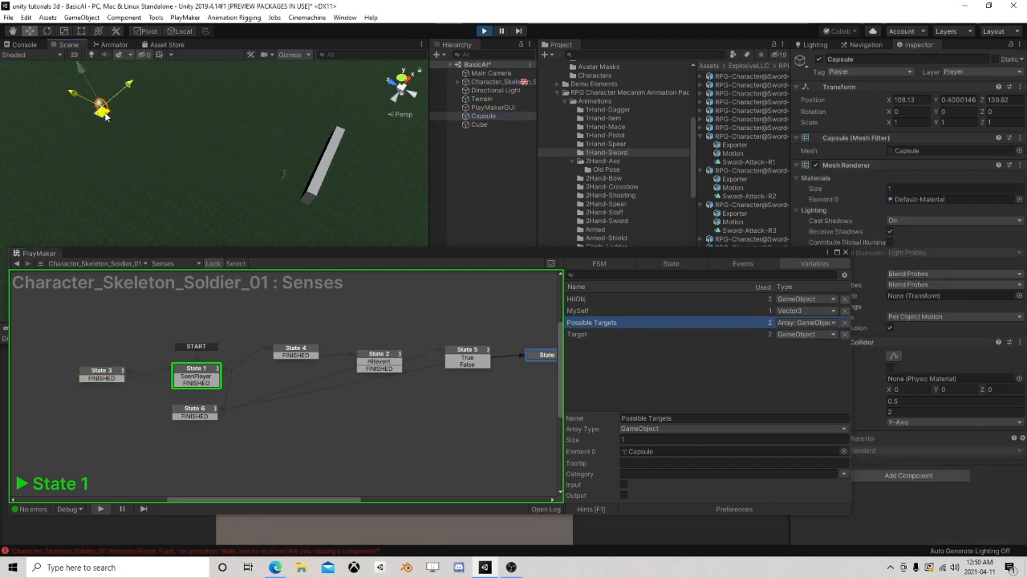
pyautogui.click(483, 32)
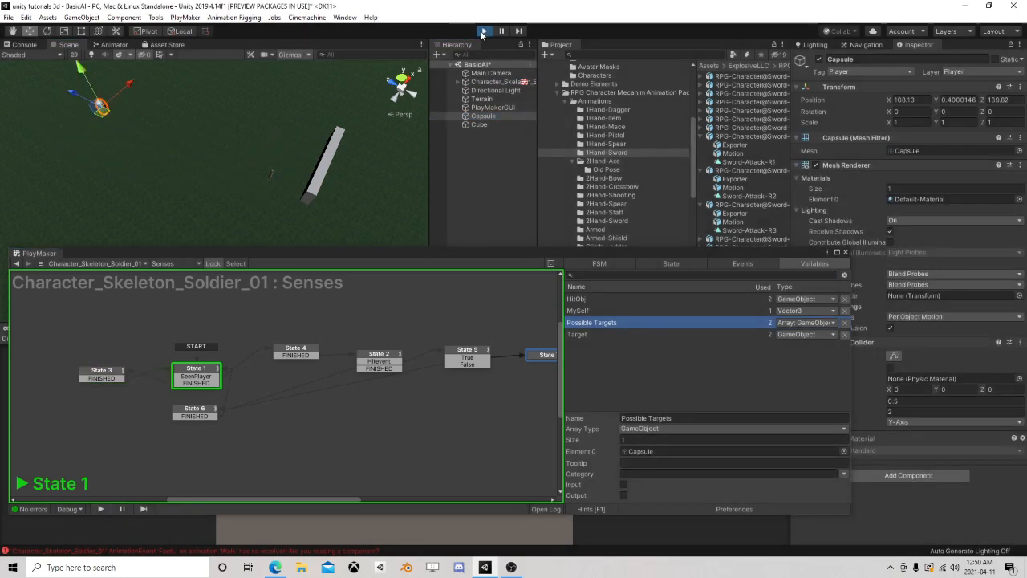
# Move the Capsule to about X 108.3, Z 137.1, and place a duplicate of it at about X 112.9, Z 134.9
pyautogui.moveTo(197, 183); pyautogui.dragTo(121, 130)
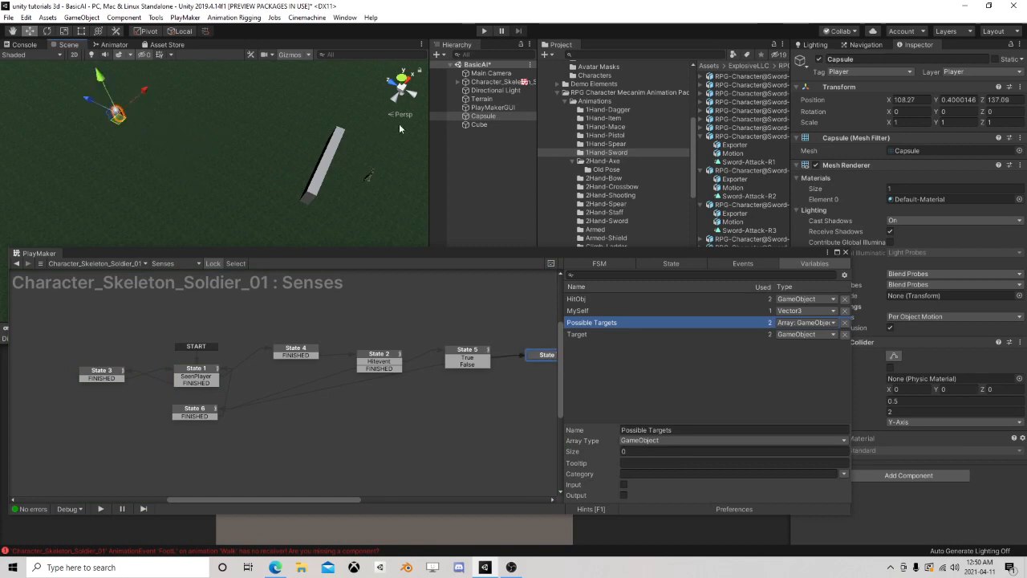
pyautogui.click(491, 117)
pyautogui.hotkey('ctrl', 'd')
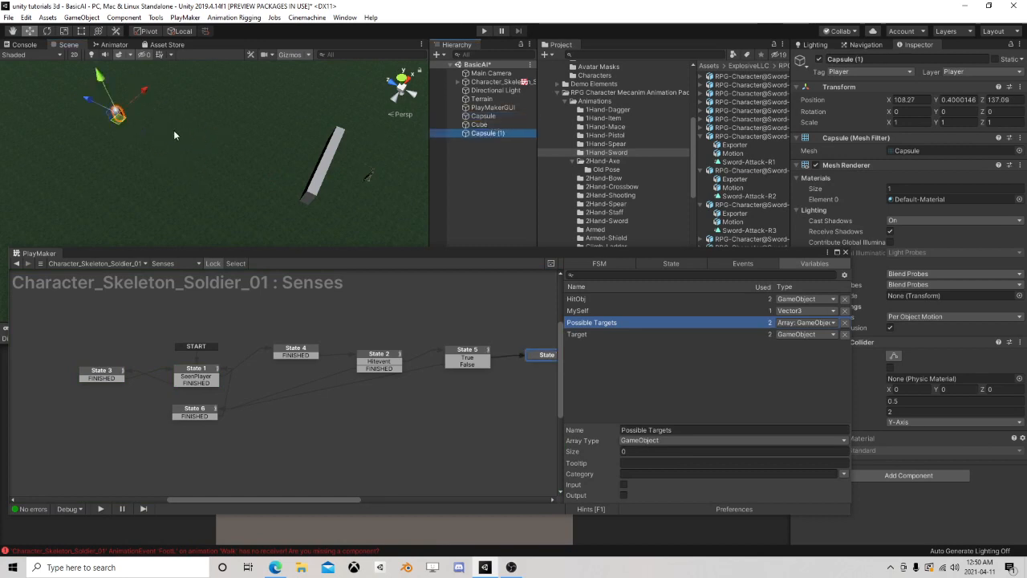
pyautogui.moveTo(121, 126); pyautogui.dragTo(156, 111)
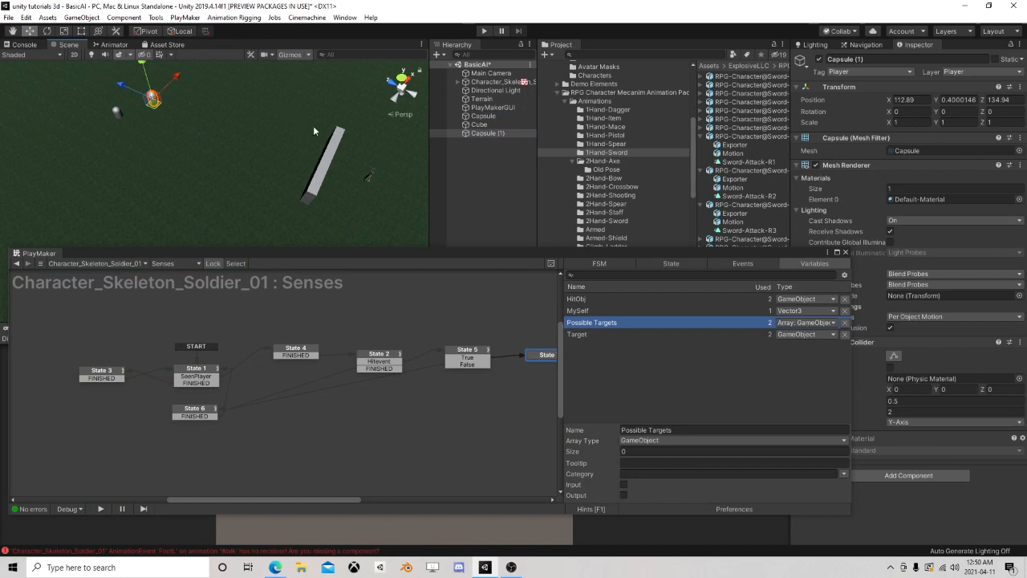
# Play-test the scene, shifting both capsules near the skeleton's detection range while checking the Possible Targets array, and stop the run
pyautogui.click(484, 30)
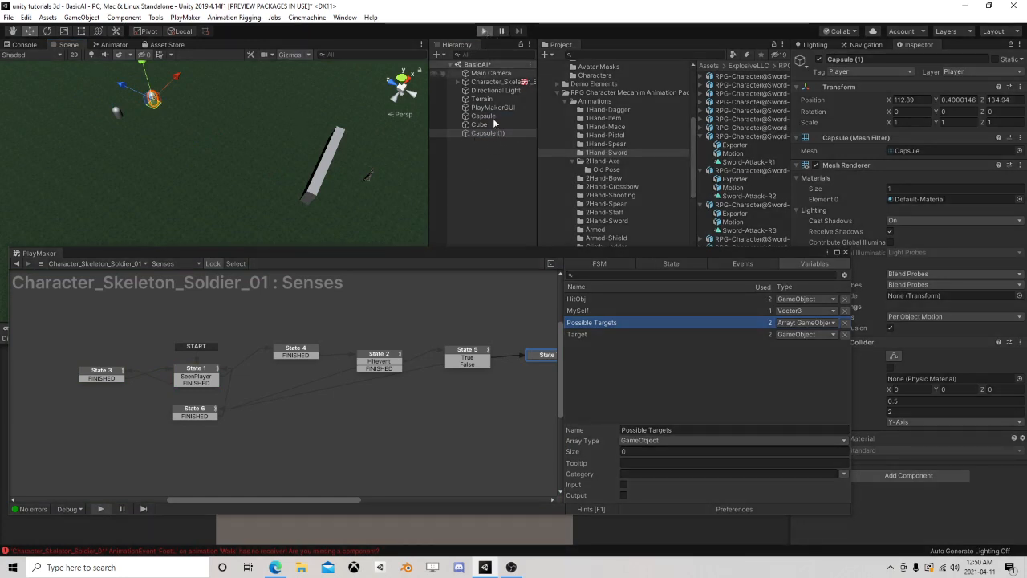
pyautogui.click(493, 117)
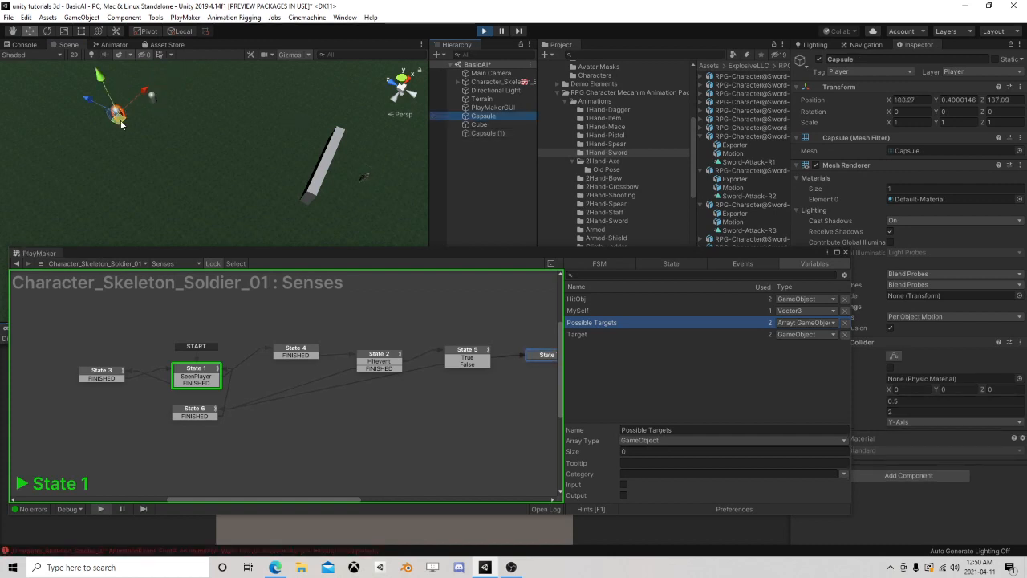
pyautogui.moveTo(121, 124); pyautogui.dragTo(84, 112)
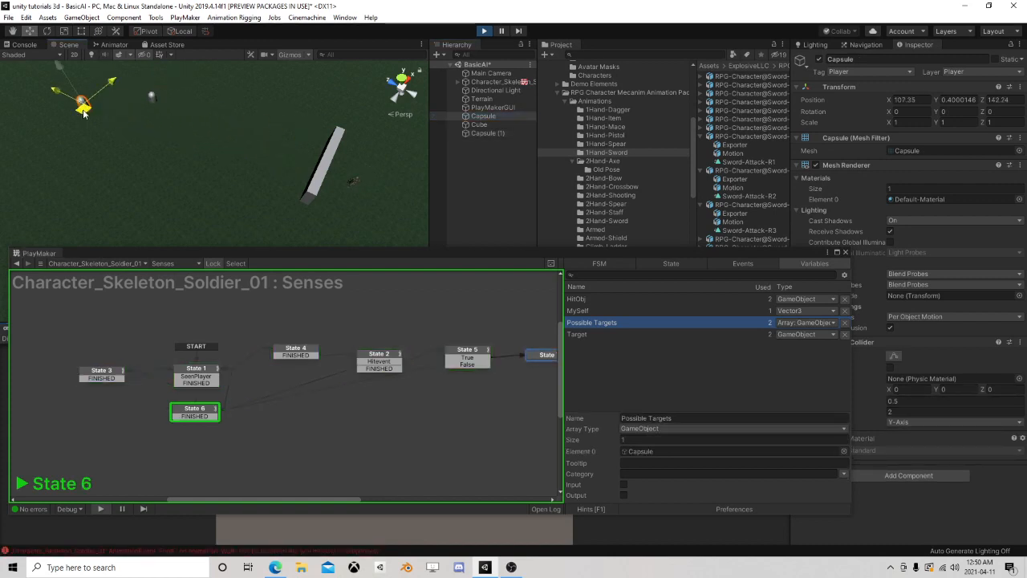
pyautogui.click(482, 133)
pyautogui.moveTo(154, 113); pyautogui.dragTo(133, 112)
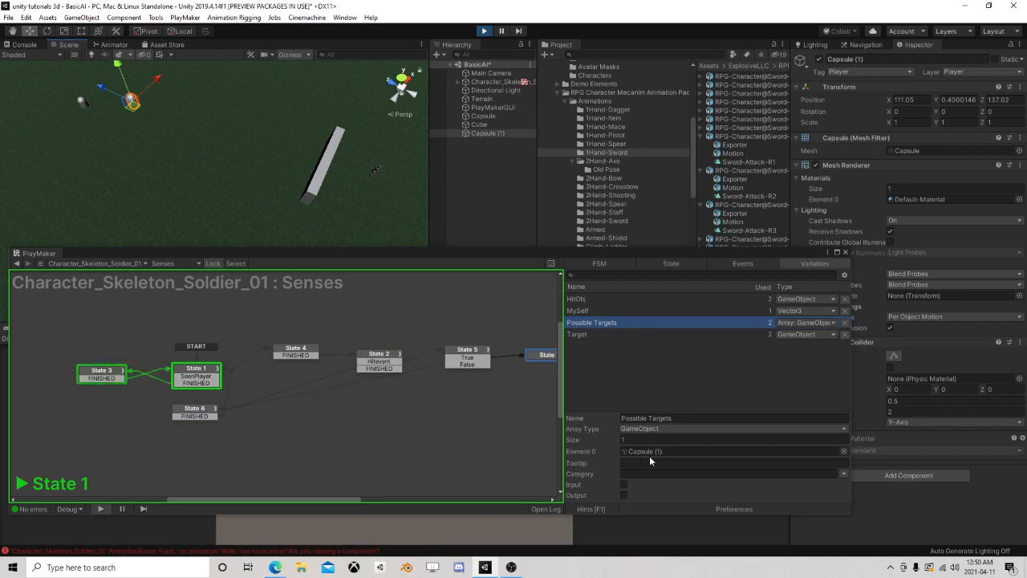
pyautogui.click(484, 32)
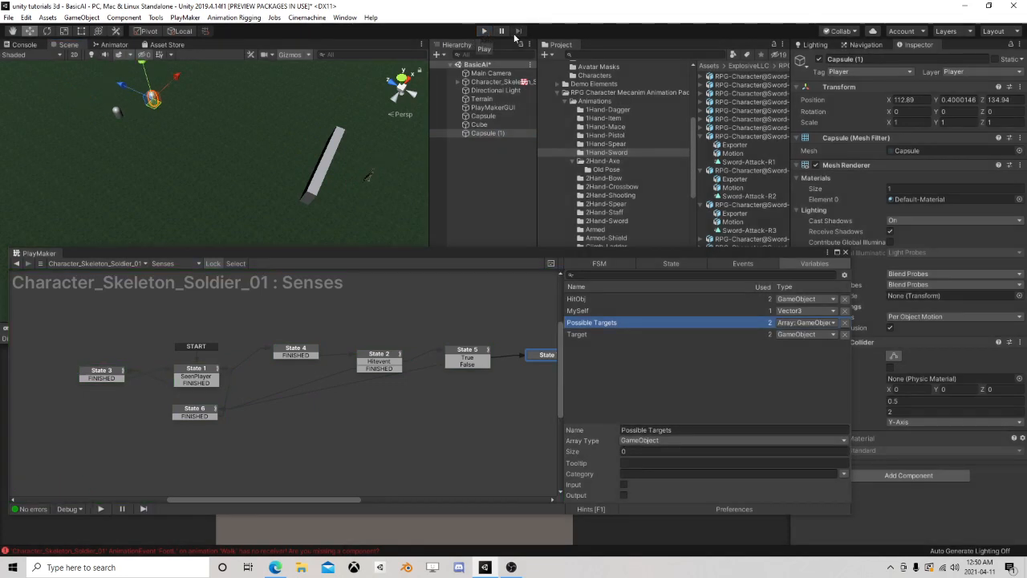
# Review State 4's Array Get action, the Senses variables and the whole state graph
pyautogui.click(301, 353)
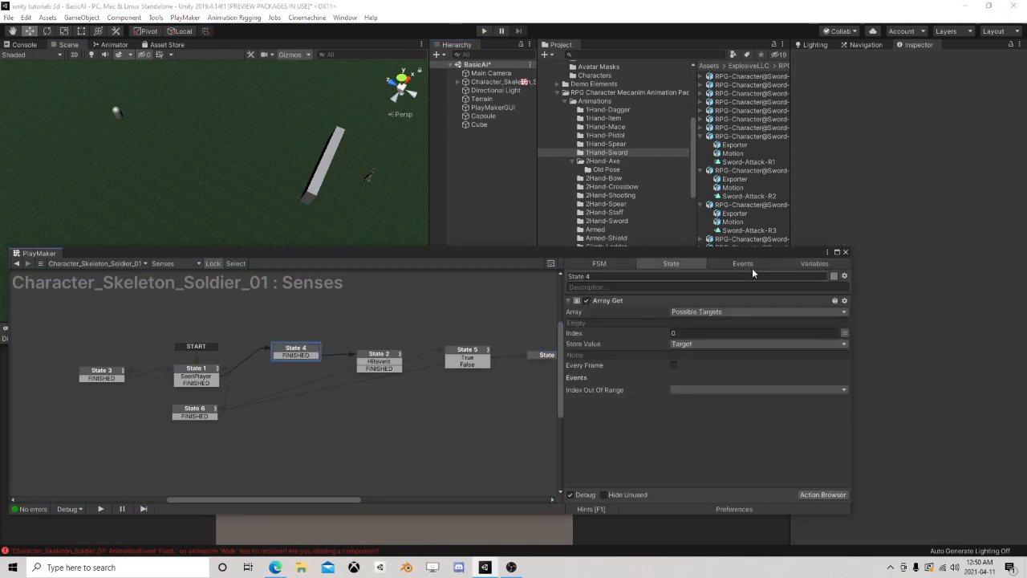
pyautogui.click(810, 264)
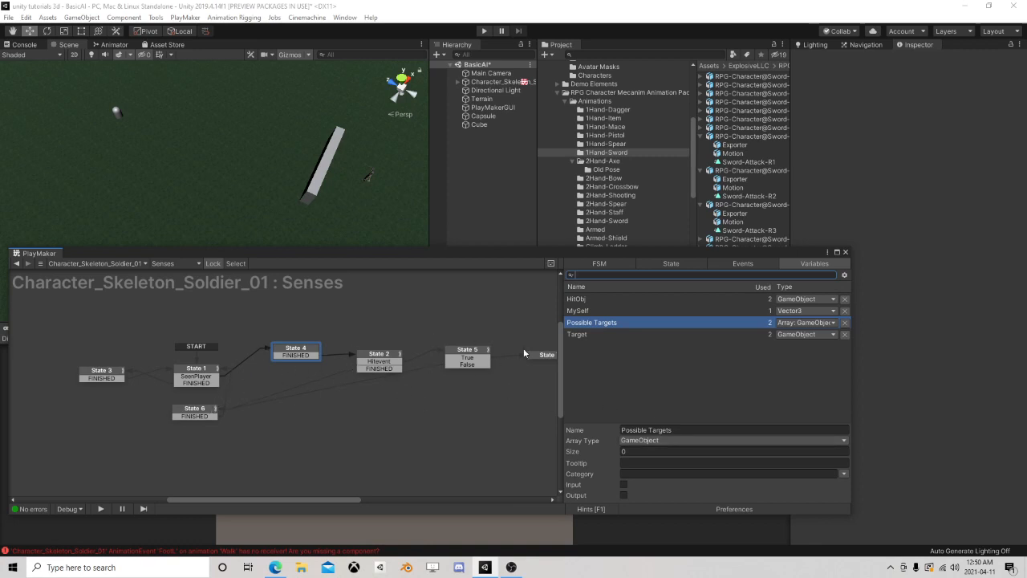
pyautogui.scroll(-1, 523, 351)
pyautogui.moveTo(515, 378); pyautogui.dragTo(479, 396, button='middle')
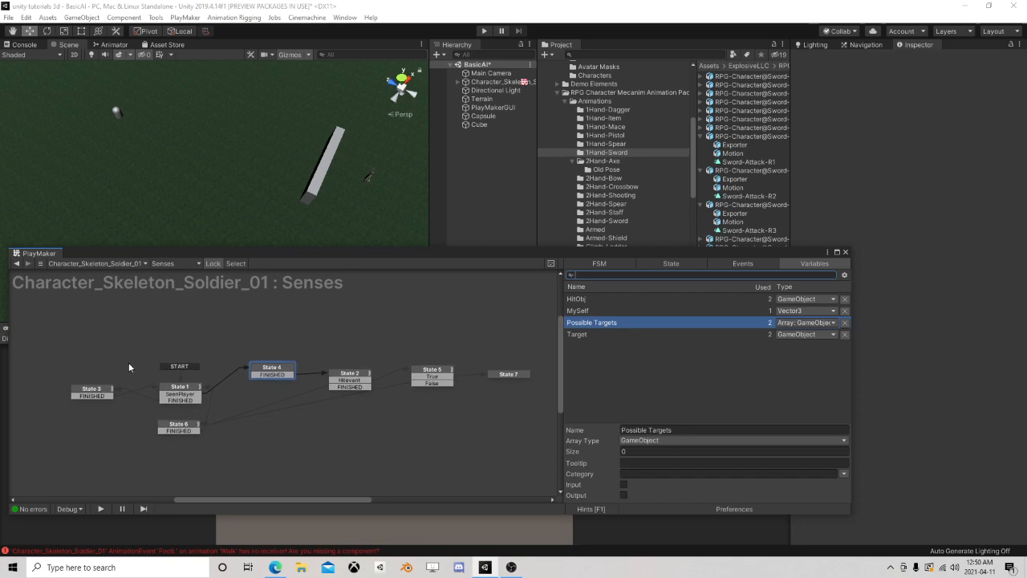
# Clear the animation-event errors from the Console and return to a Scene view framing the skeleton and the wall
pyautogui.click(166, 551)
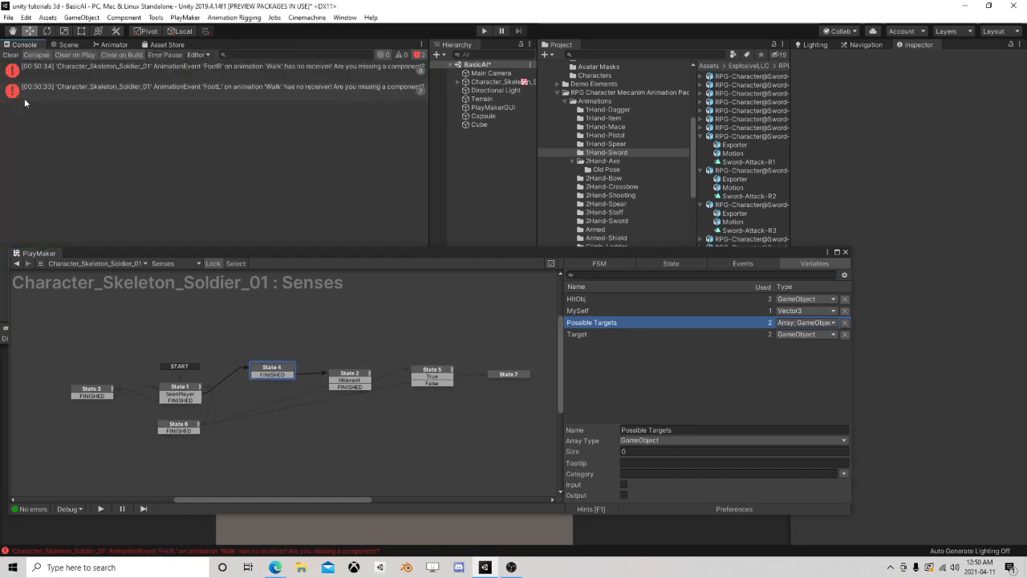
pyautogui.click(10, 55)
pyautogui.click(68, 45)
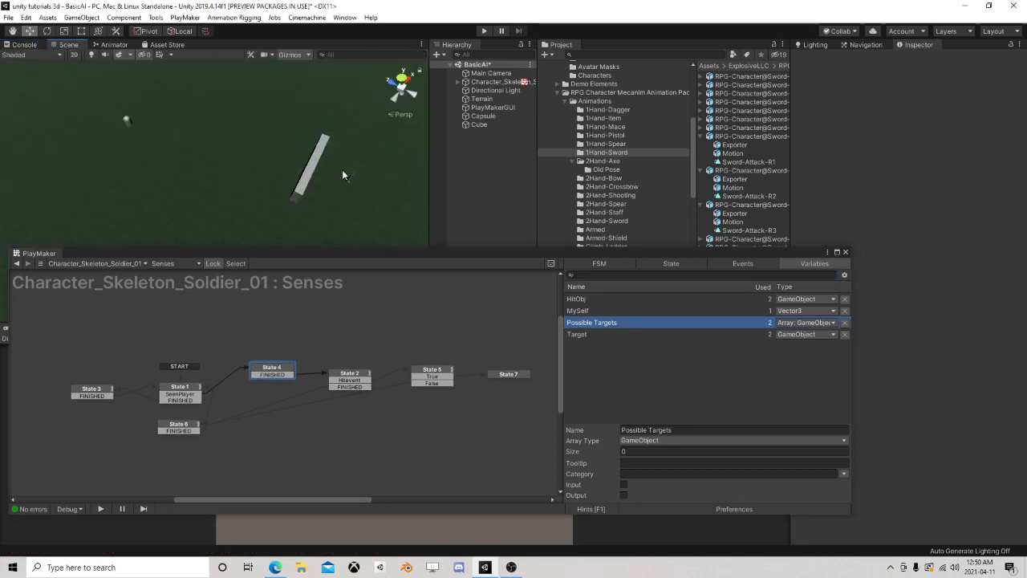
pyautogui.moveTo(343, 171); pyautogui.dragTo(146, 160, button='middle')
pyautogui.scroll(3, 146, 160)
# Rearrange the Senses graph, shifting States 1 to 4 and 6 upward, aligning State 5 with them, and placing State 7 below State 5
pyautogui.click(503, 375)
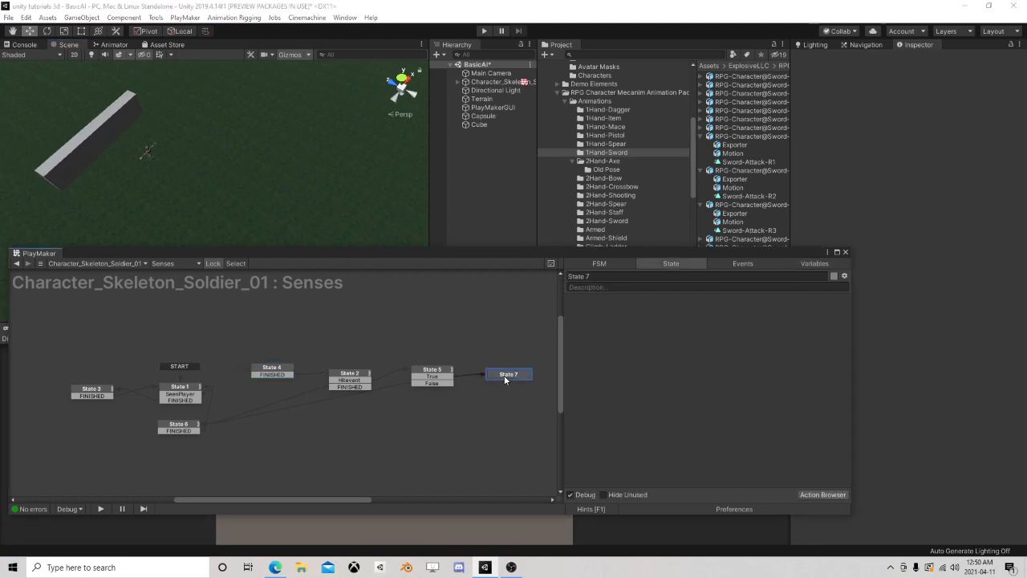
pyautogui.moveTo(54, 340); pyautogui.dragTo(408, 484)
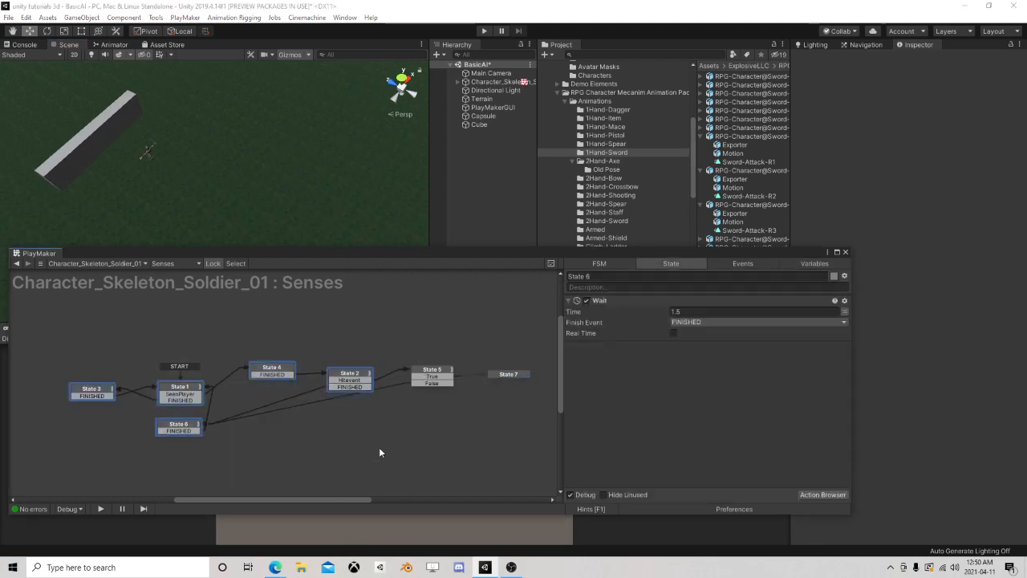
pyautogui.moveTo(192, 390); pyautogui.dragTo(204, 350)
pyautogui.click(438, 374)
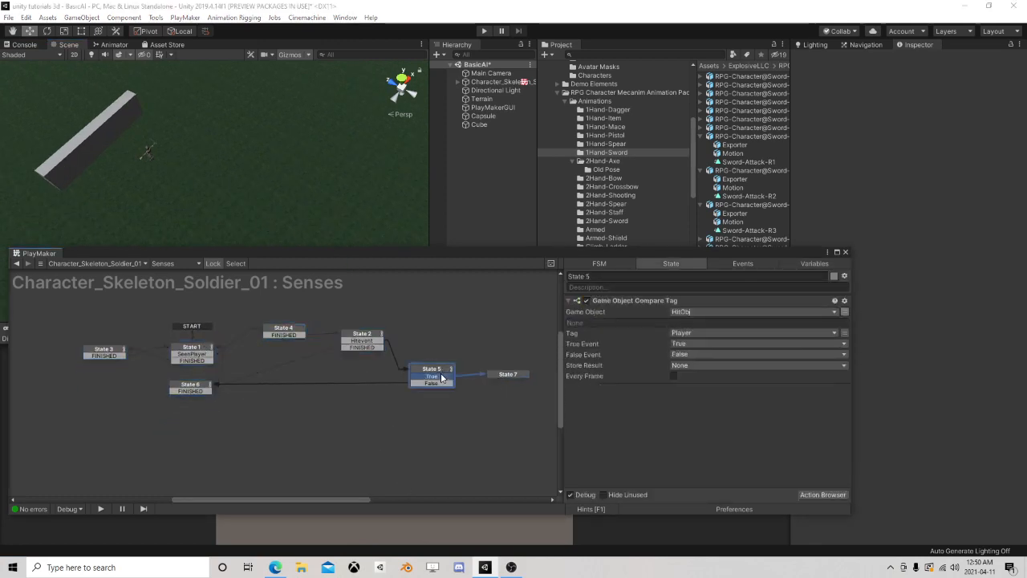
pyautogui.moveTo(441, 374); pyautogui.dragTo(448, 355)
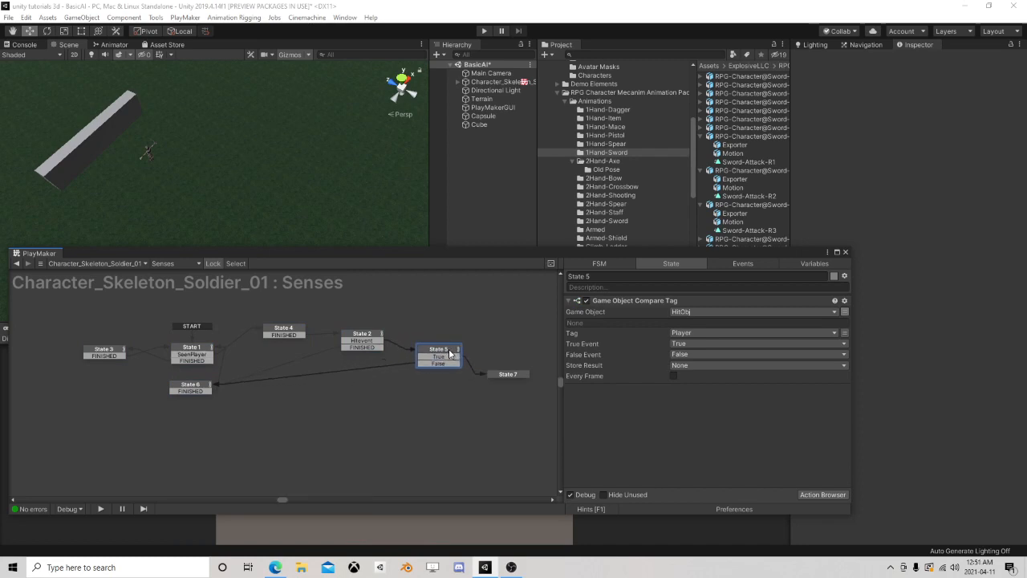
pyautogui.click(515, 376)
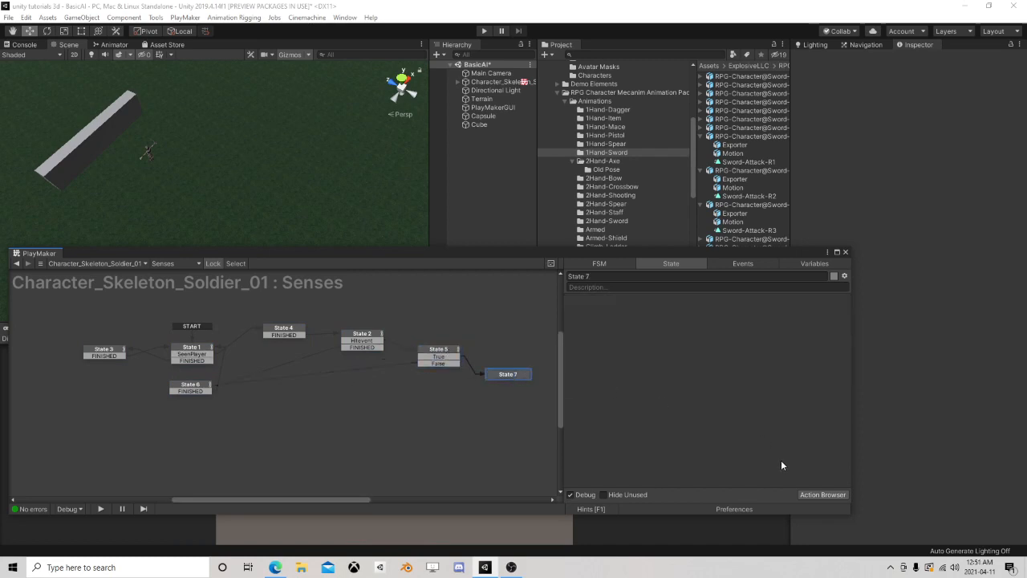
pyautogui.moveTo(504, 377); pyautogui.dragTo(516, 365)
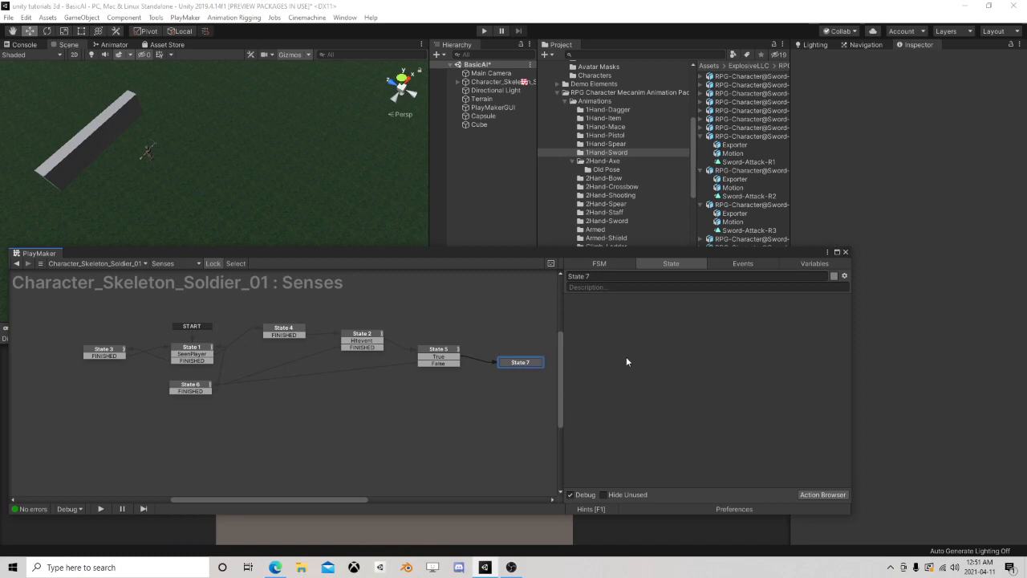
pyautogui.moveTo(517, 359); pyautogui.dragTo(438, 395)
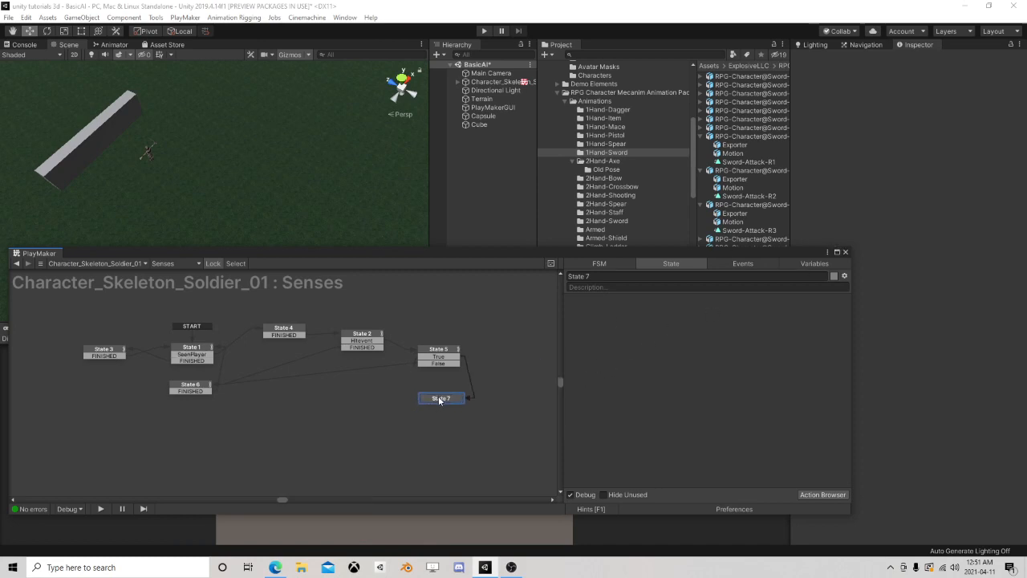
# Add another PlayMakerFSM component to the skeleton character and name it Attacking
pyautogui.click(845, 253)
pyautogui.click(502, 81)
pyautogui.scroll(-10, 873, 481)
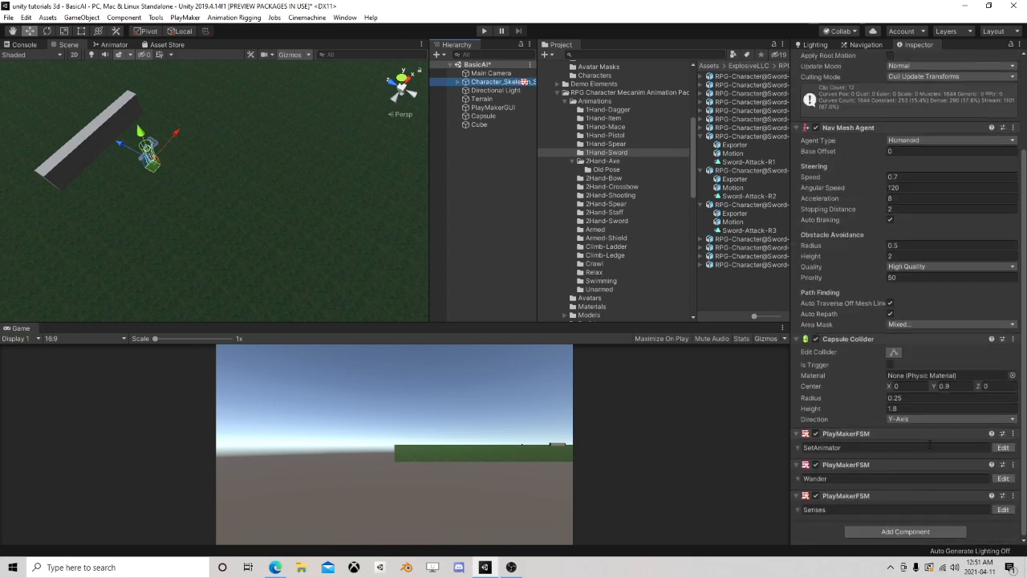
pyautogui.click(871, 531)
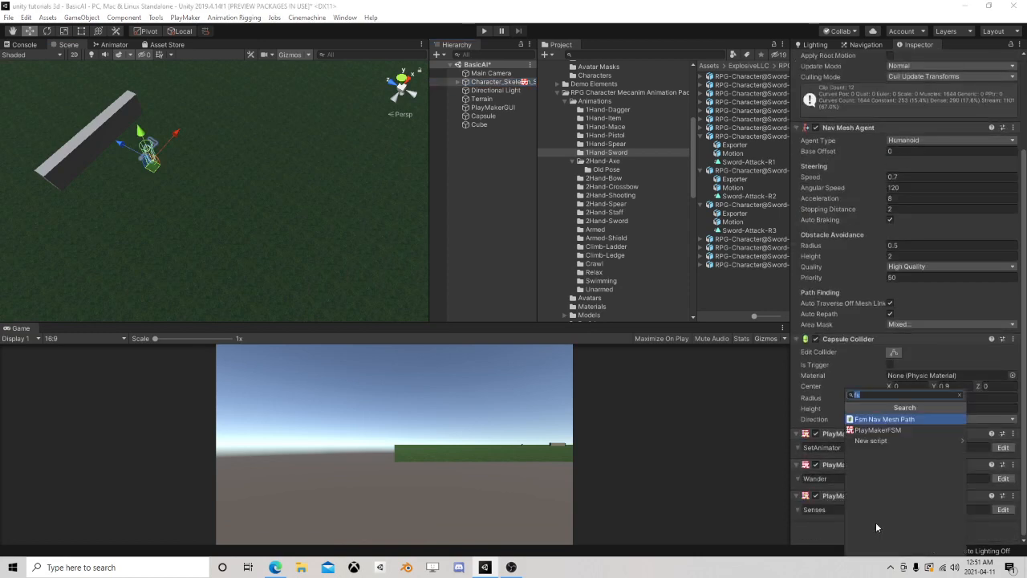
pyautogui.click(882, 431)
pyautogui.scroll(-1, 885, 450)
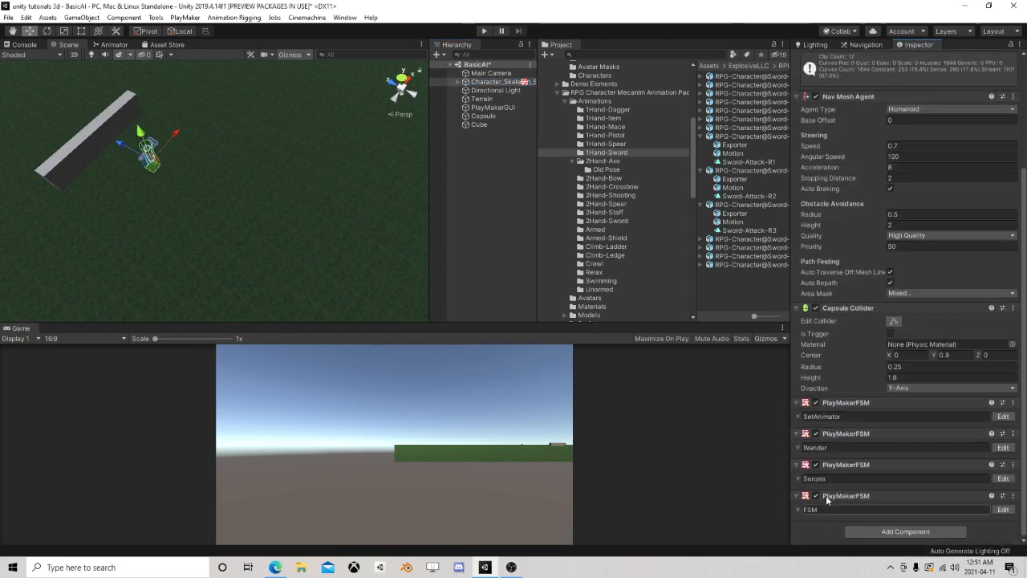
pyautogui.click(812, 510)
pyautogui.write('Attacking FSM')
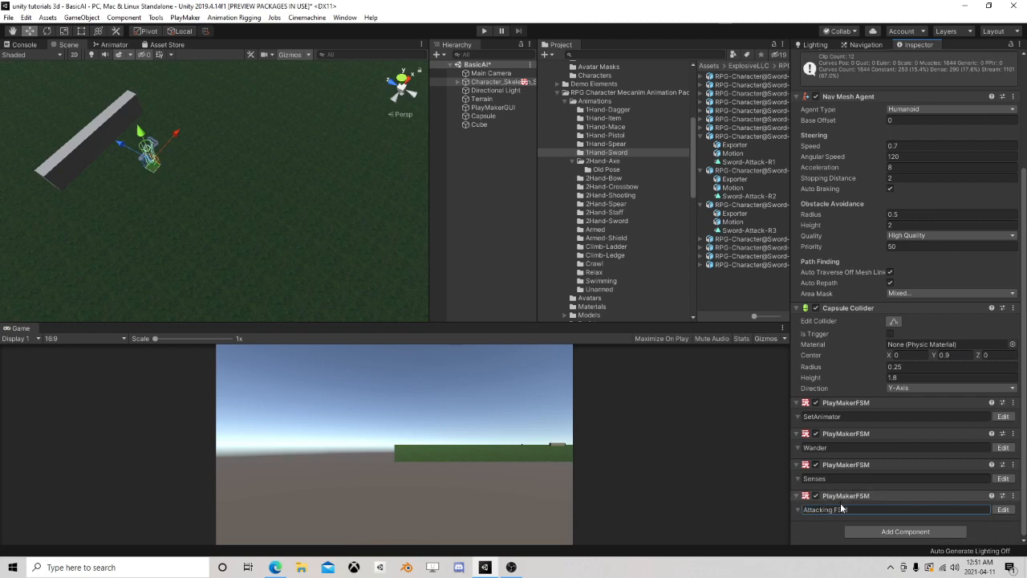
pyautogui.press('BackSpace')
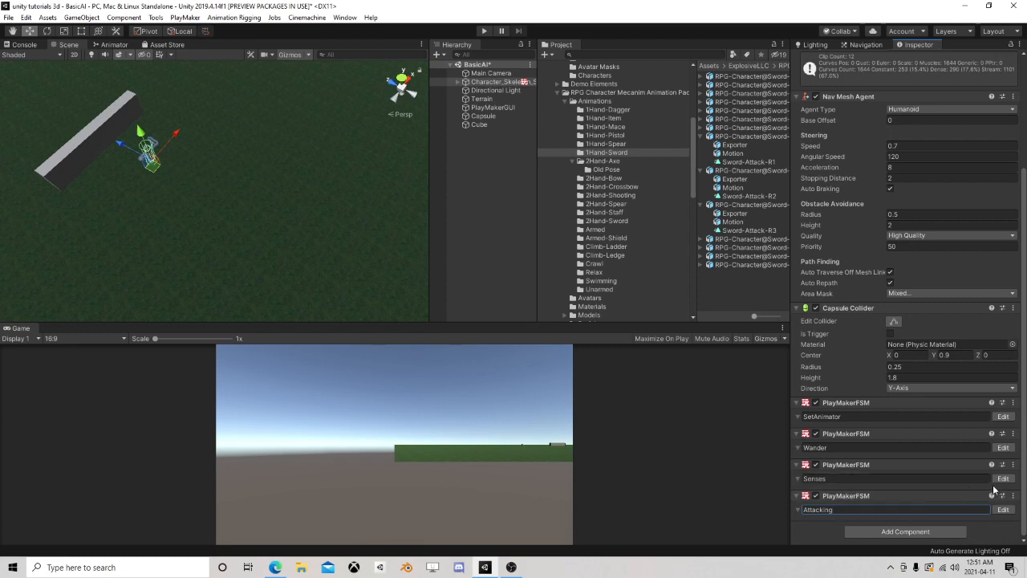
# Create a Bool variable named CanSeePlayer in the Attacking FSM
pyautogui.click(1003, 509)
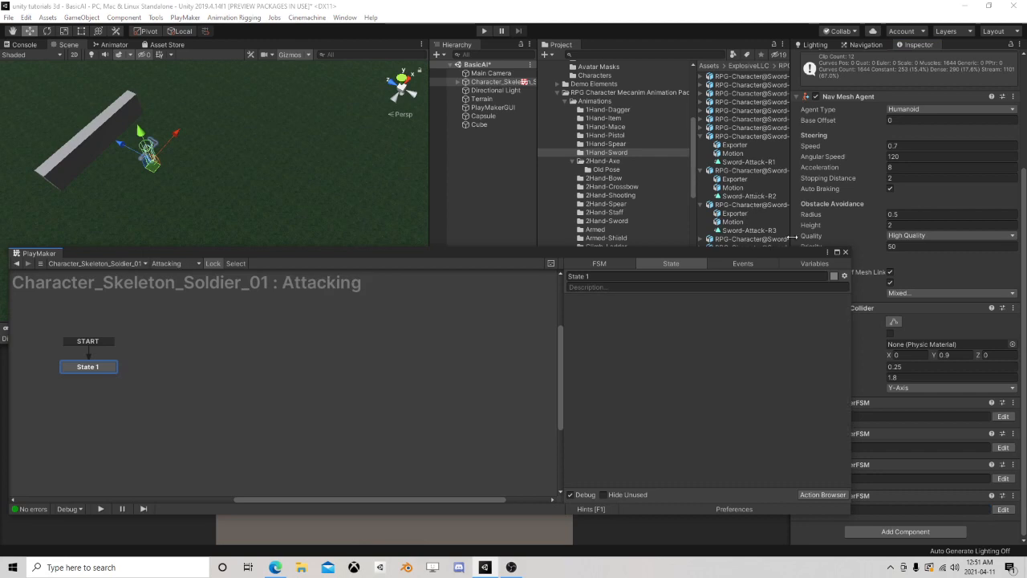
pyautogui.click(812, 264)
pyautogui.click(654, 494)
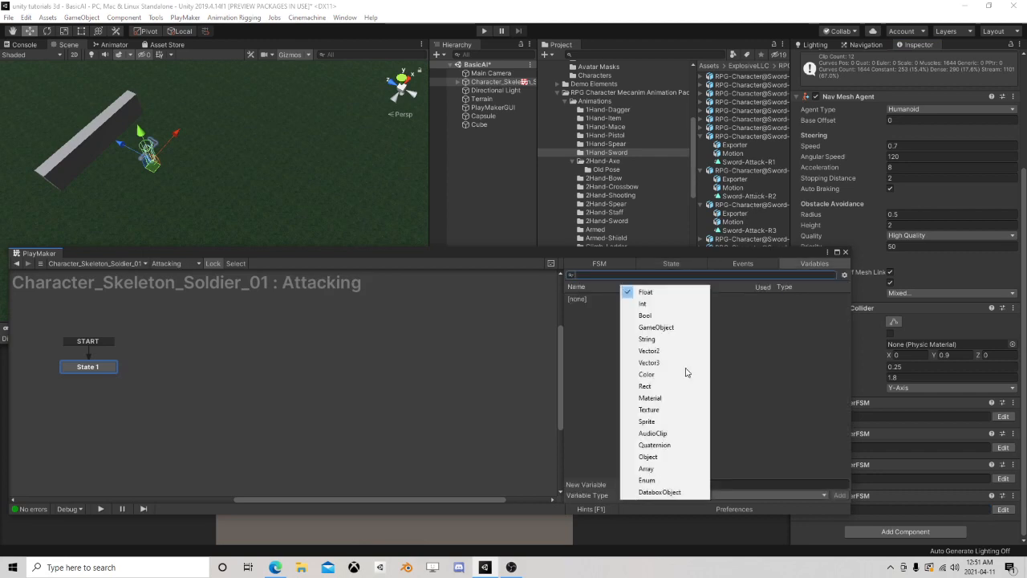
pyautogui.click(666, 318)
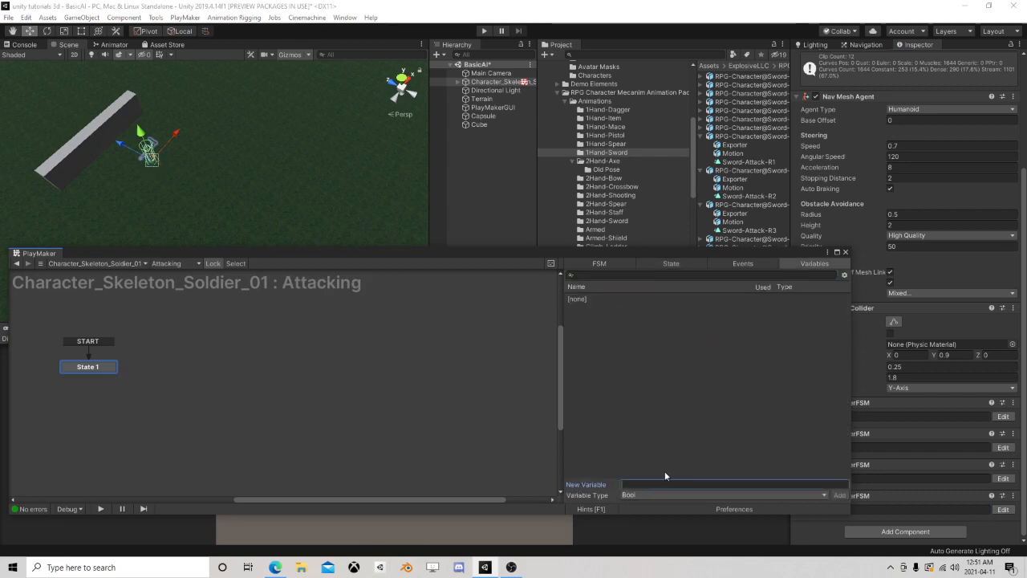
pyautogui.click(664, 475)
pyautogui.write('CanSeePlayer')
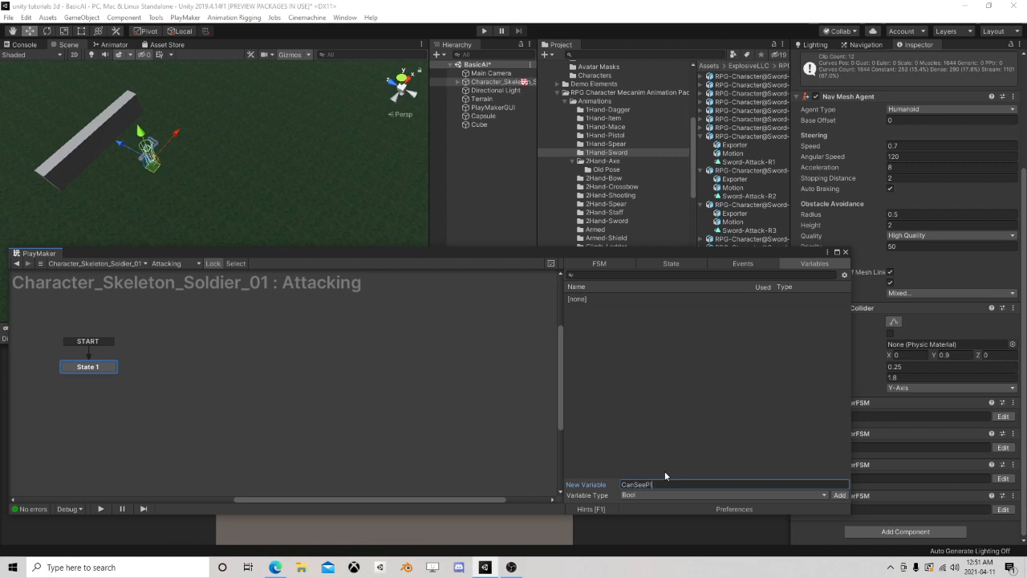
pyautogui.press('Return')
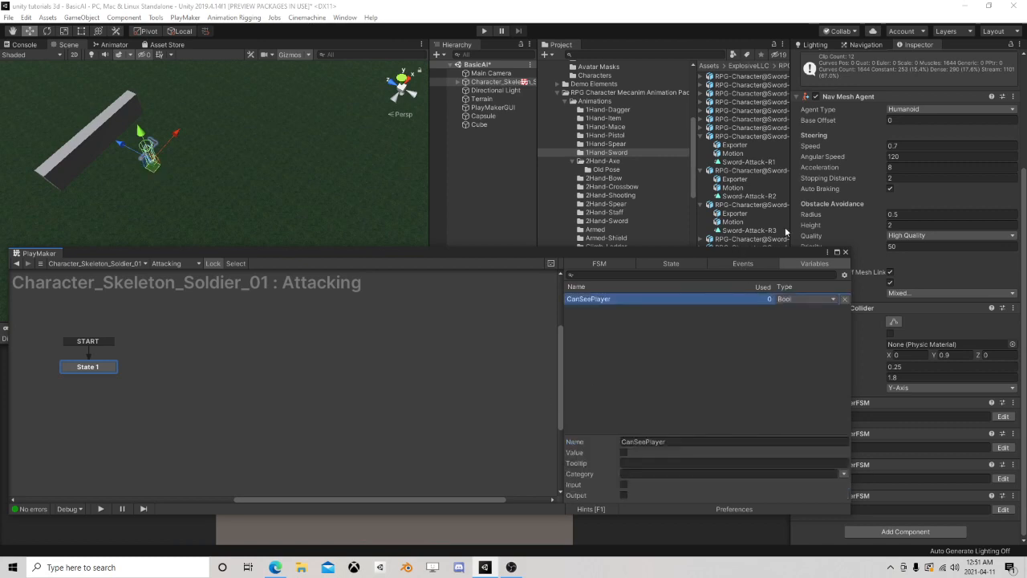
# Add a Set Fsm Bool action to State 7 of the skeleton's Senses FSM
pyautogui.click(847, 253)
pyautogui.click(1004, 479)
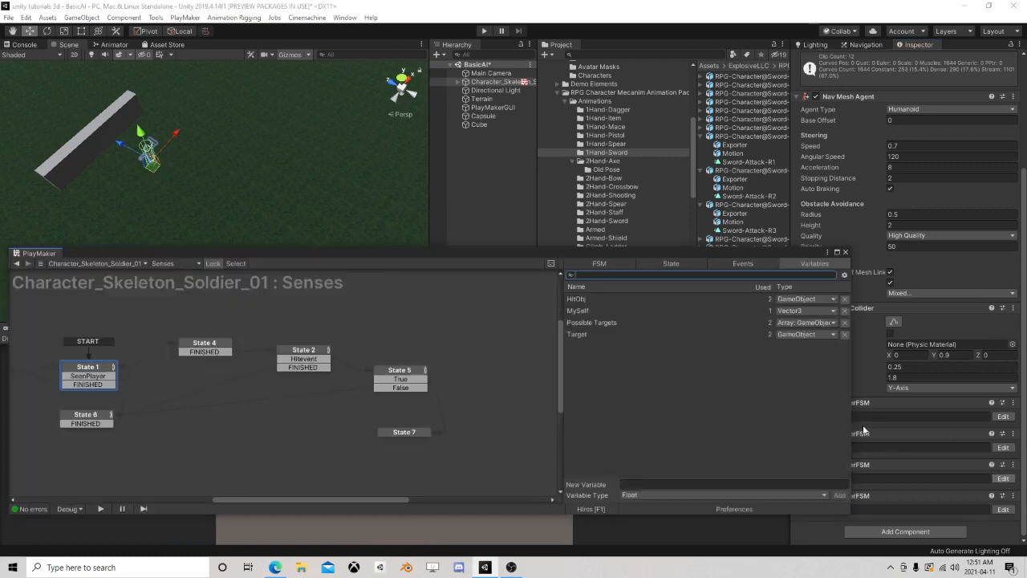
pyautogui.click(414, 435)
pyautogui.click(822, 493)
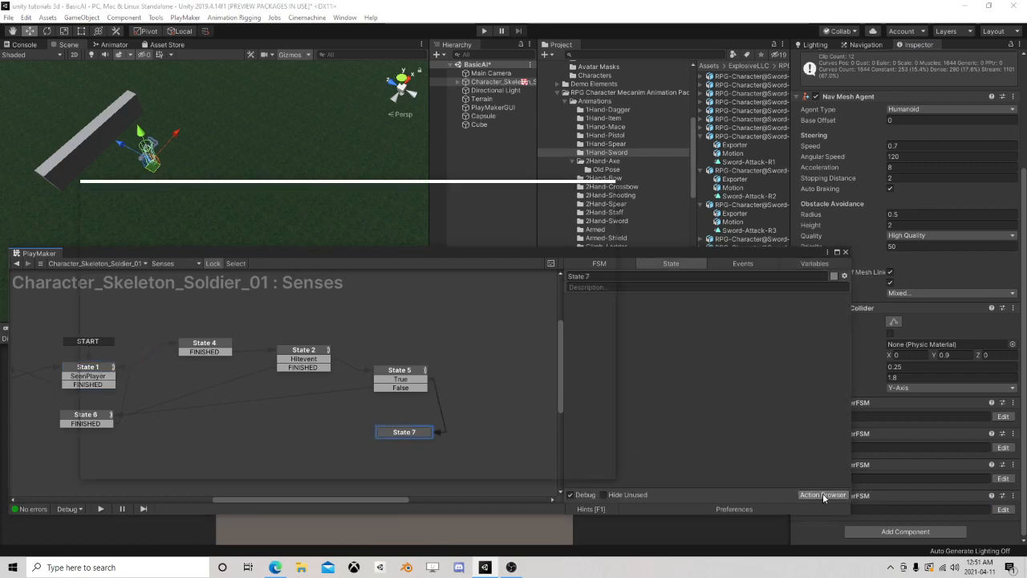
pyautogui.write('set')
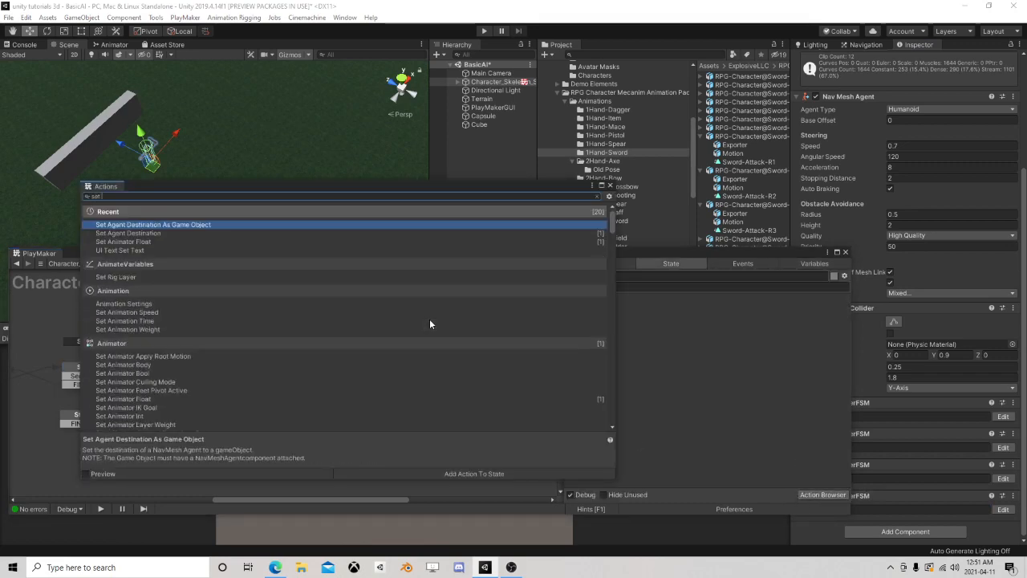
pyautogui.write(' fsm bool')
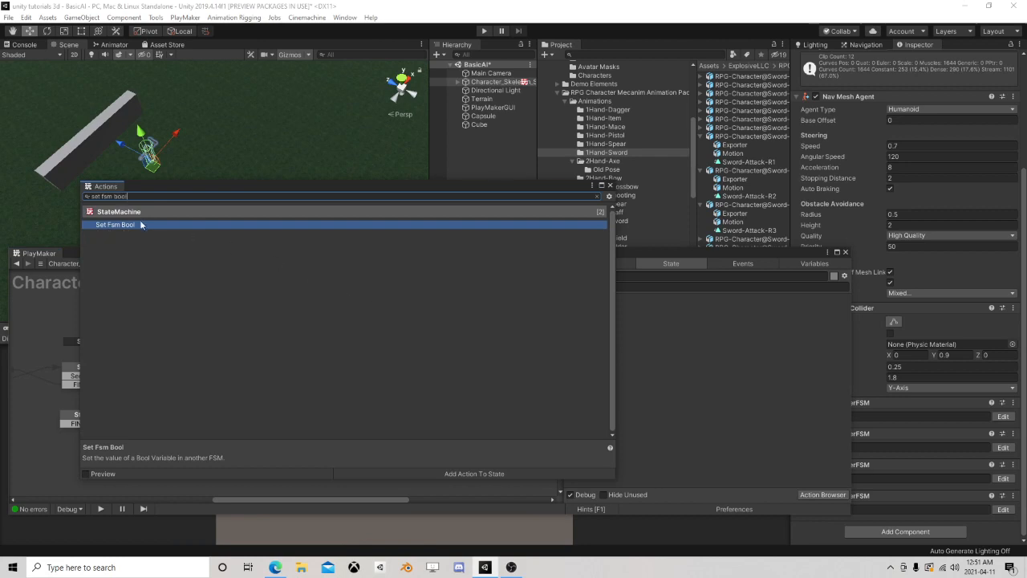
pyautogui.doubleClick(131, 225)
pyautogui.click(610, 186)
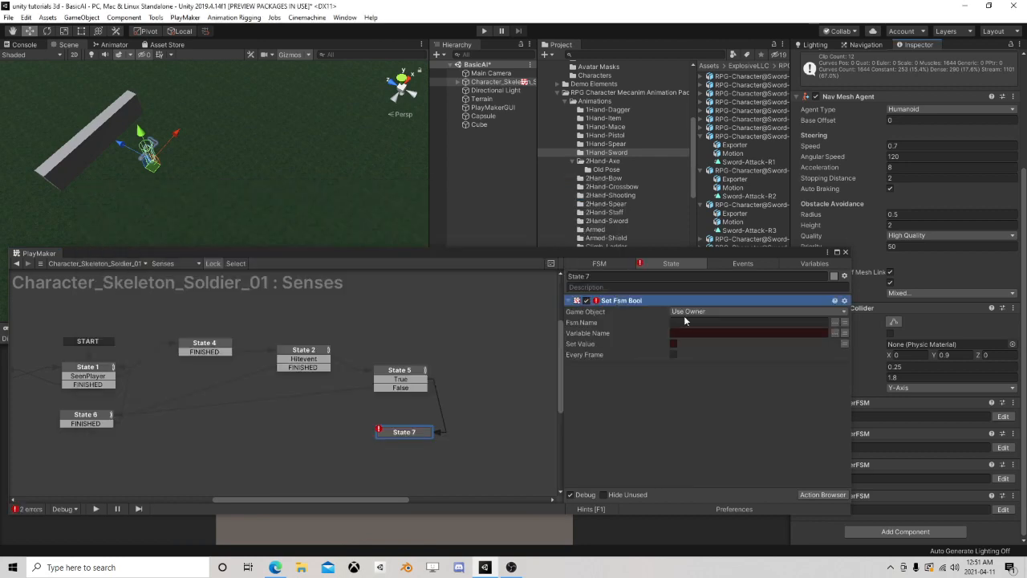
# Configure State 7's Set Fsm Bool action to target the Attacking FSM's CanSeePlayer variable on the owner, with Set Value enabled
pyautogui.click(798, 310)
pyautogui.click(797, 311)
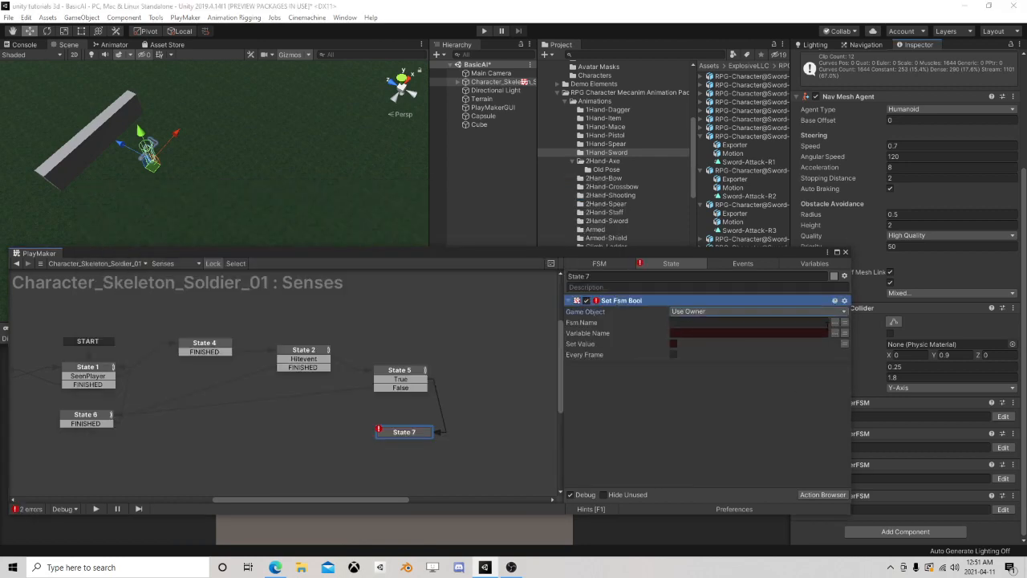
pyautogui.click(835, 322)
pyautogui.click(870, 330)
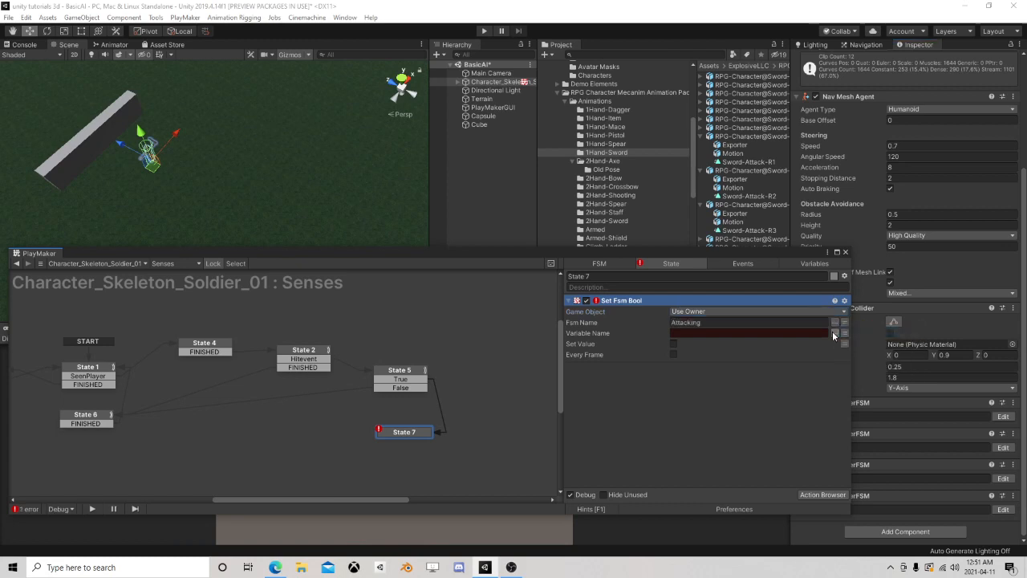
pyautogui.click(835, 332)
pyautogui.click(857, 342)
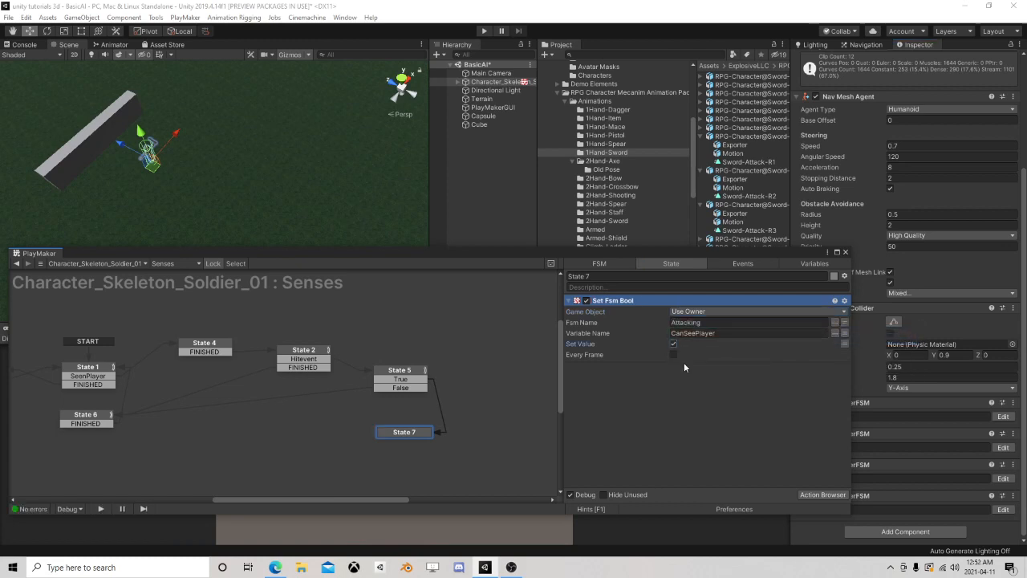
# Tuck State 7 closer beneath State 5 and give it a FINISHED transition leading to a new State 8
pyautogui.moveTo(406, 435); pyautogui.dragTo(404, 426)
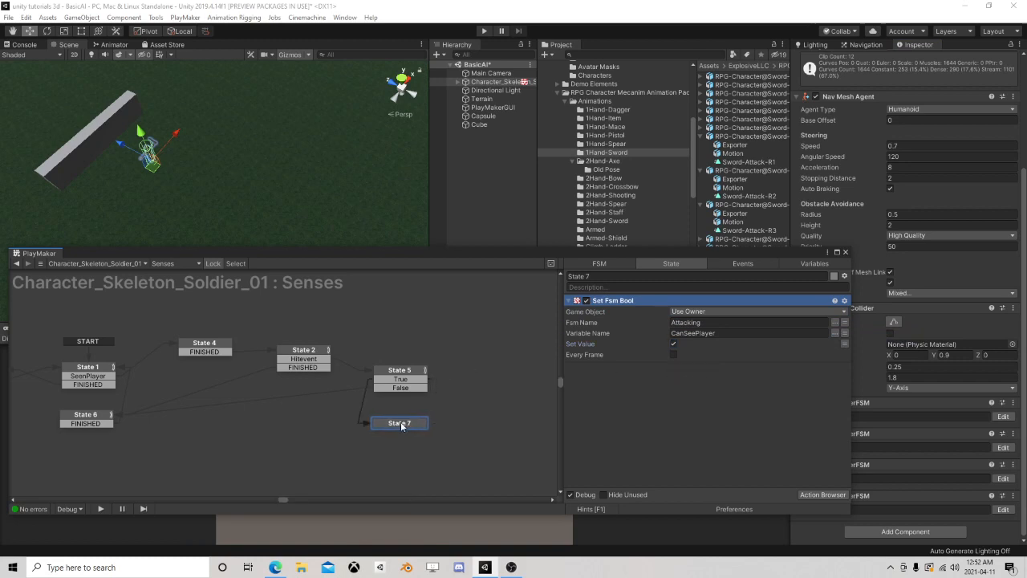
pyautogui.scroll(-2, 403, 406)
pyautogui.moveTo(350, 414); pyautogui.dragTo(421, 375, button='middle')
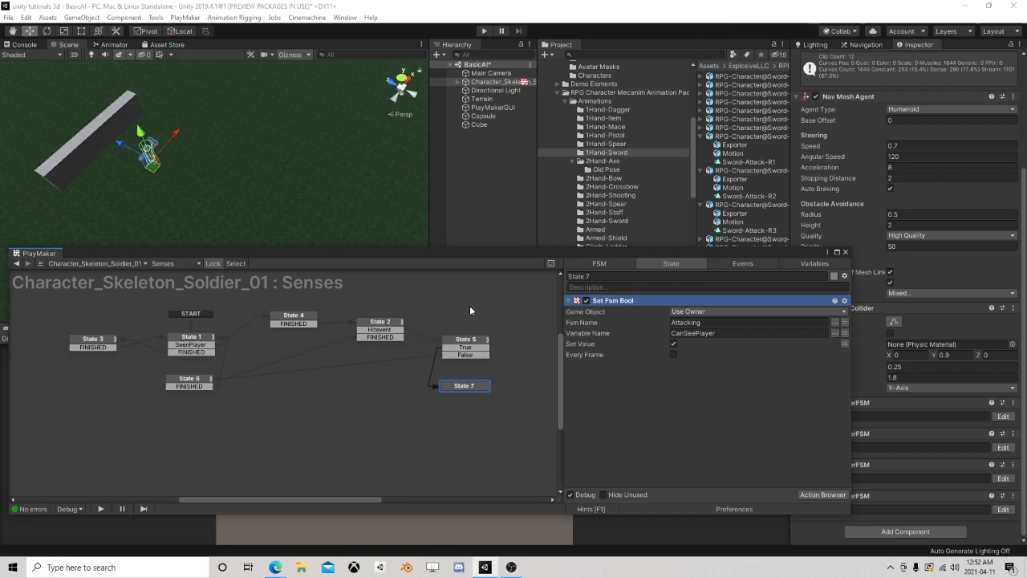
pyautogui.scroll(-1, 185, 376)
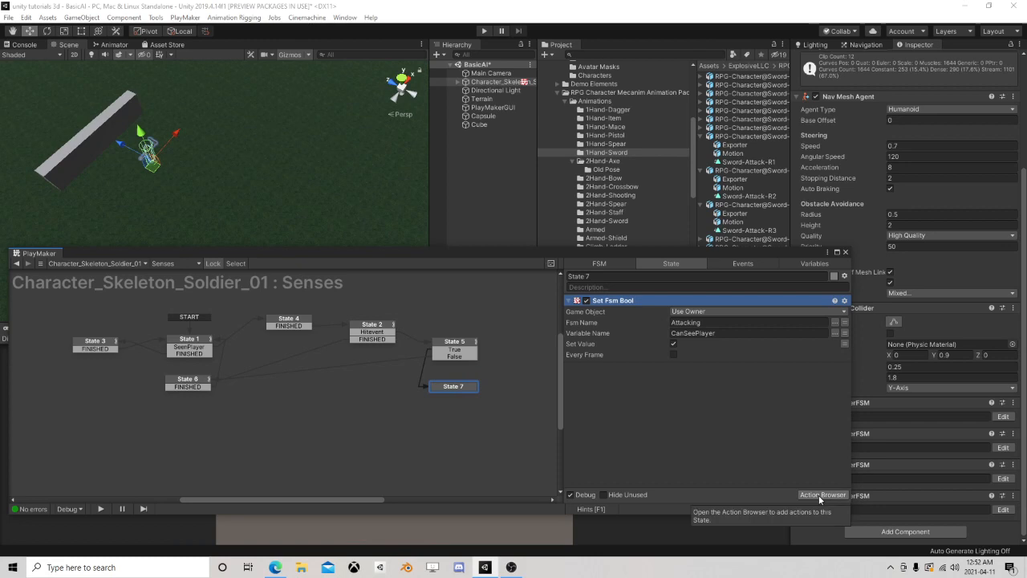
pyautogui.rightClick(454, 386)
pyautogui.moveTo(514, 394)
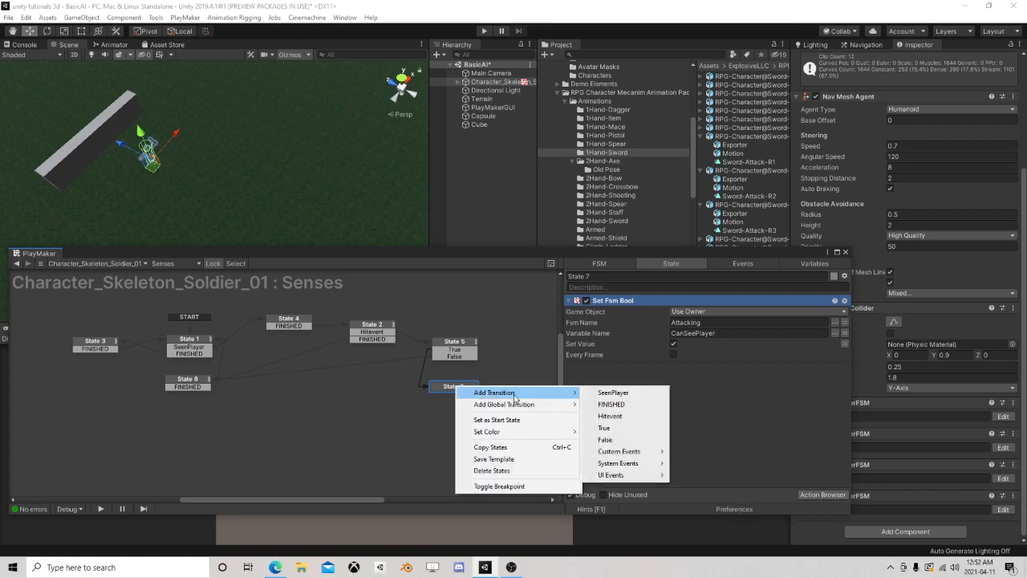
pyautogui.click(611, 403)
pyautogui.moveTo(455, 394); pyautogui.dragTo(358, 411)
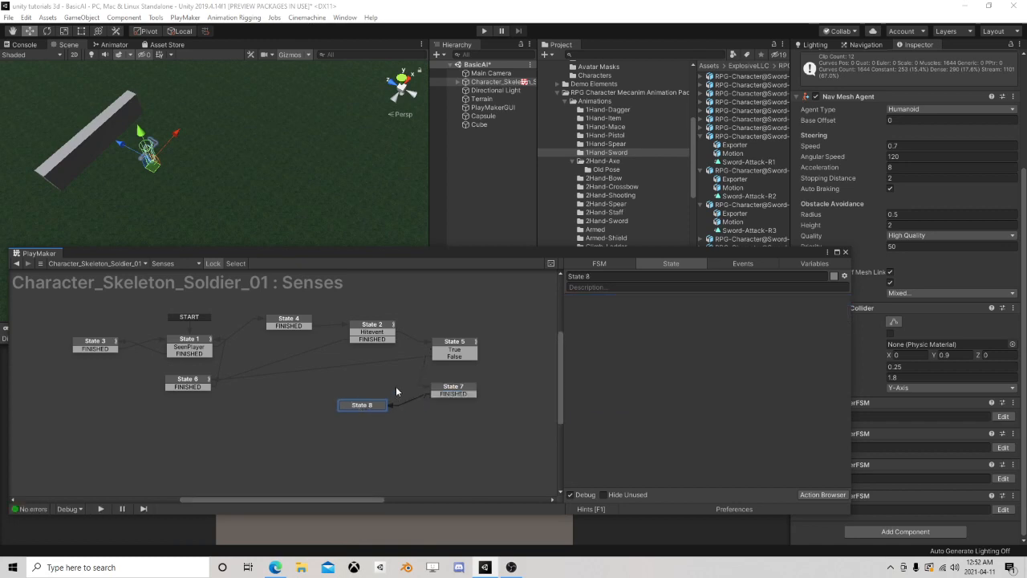
# Shift State 5 and State 7 together further away from State 2 in the Senses FSM
pyautogui.click(185, 342)
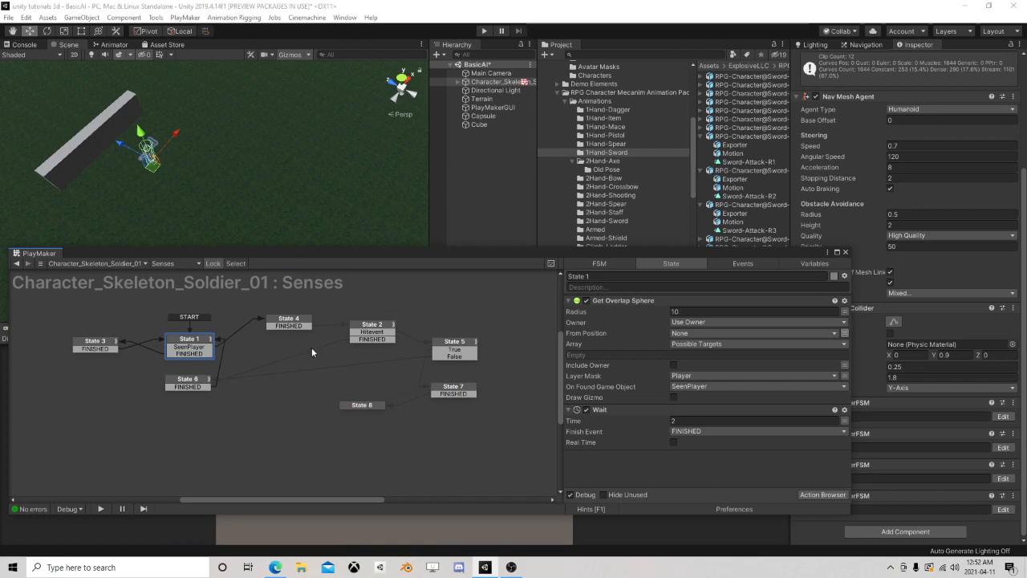
pyautogui.click(304, 325)
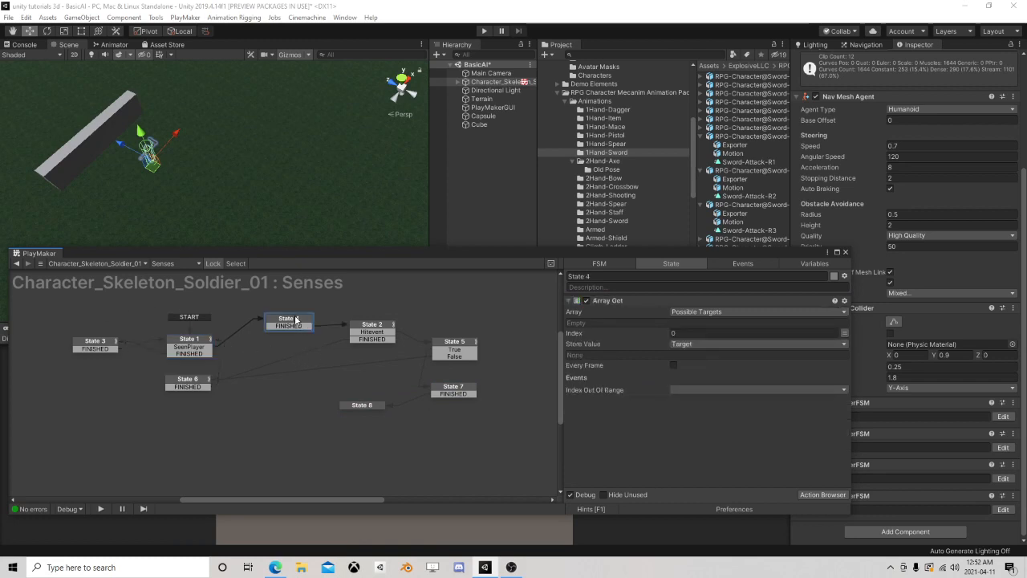
pyautogui.click(386, 328)
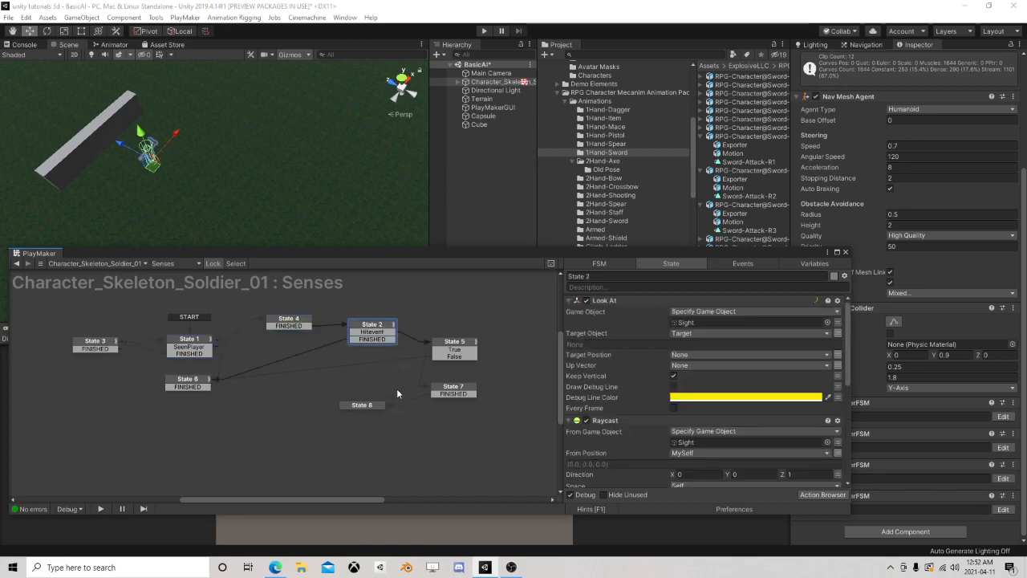
pyautogui.scroll(-2, 417, 362)
pyautogui.moveTo(417, 328); pyautogui.dragTo(502, 409)
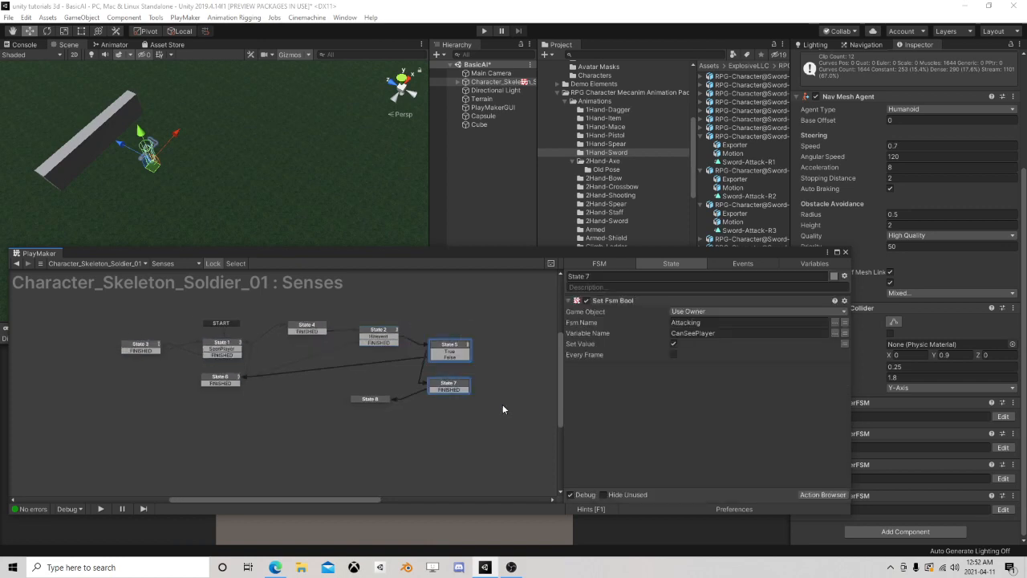
pyautogui.moveTo(459, 350); pyautogui.dragTo(496, 344)
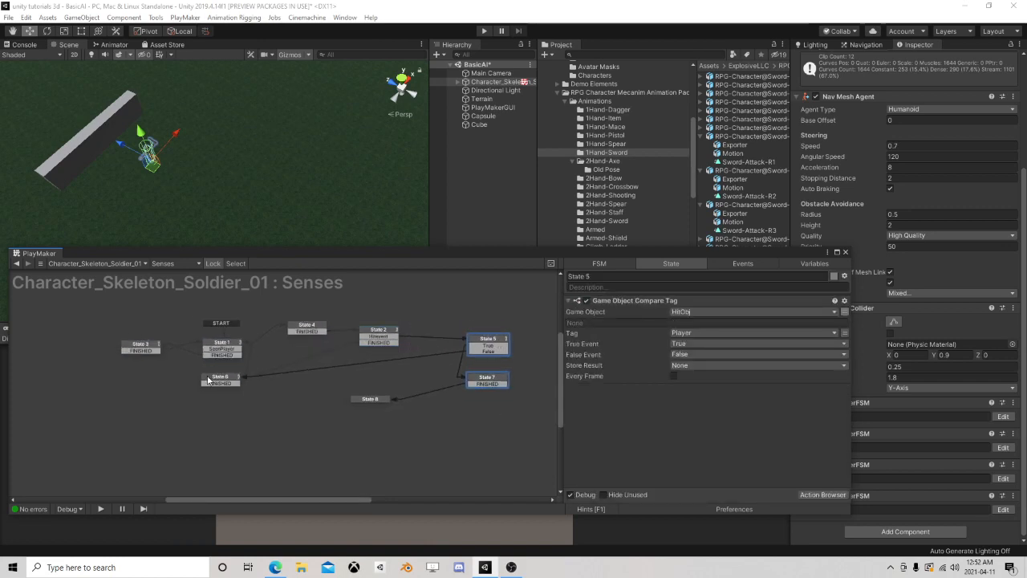
# Duplicate States 1, 2, 3 and 4 and place the copies in the empty area below the originals
pyautogui.moveTo(96, 300); pyautogui.dragTo(371, 357)
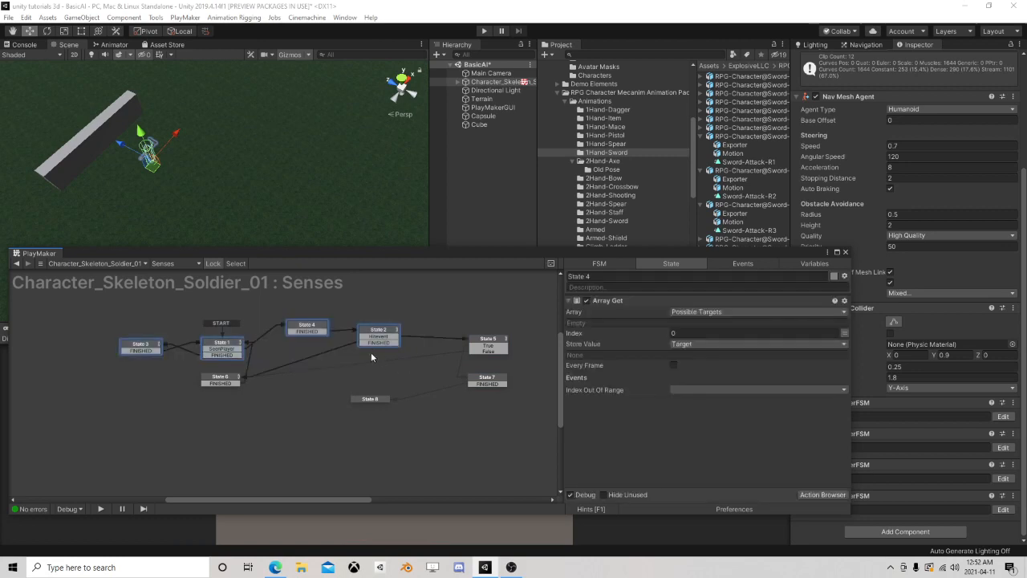
pyautogui.rightClick(380, 334)
pyautogui.click(425, 393)
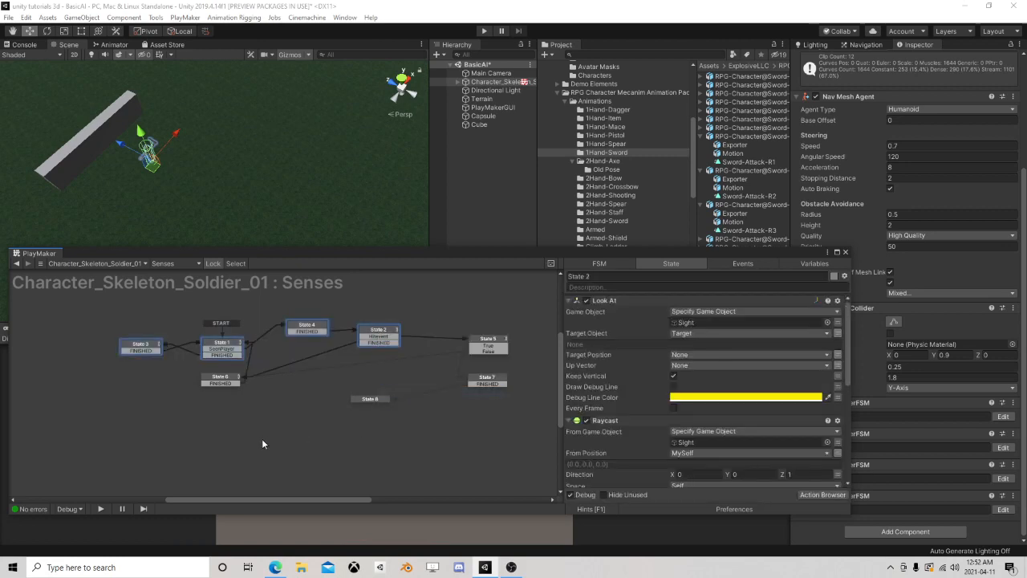
pyautogui.rightClick(262, 438)
pyautogui.click(295, 323)
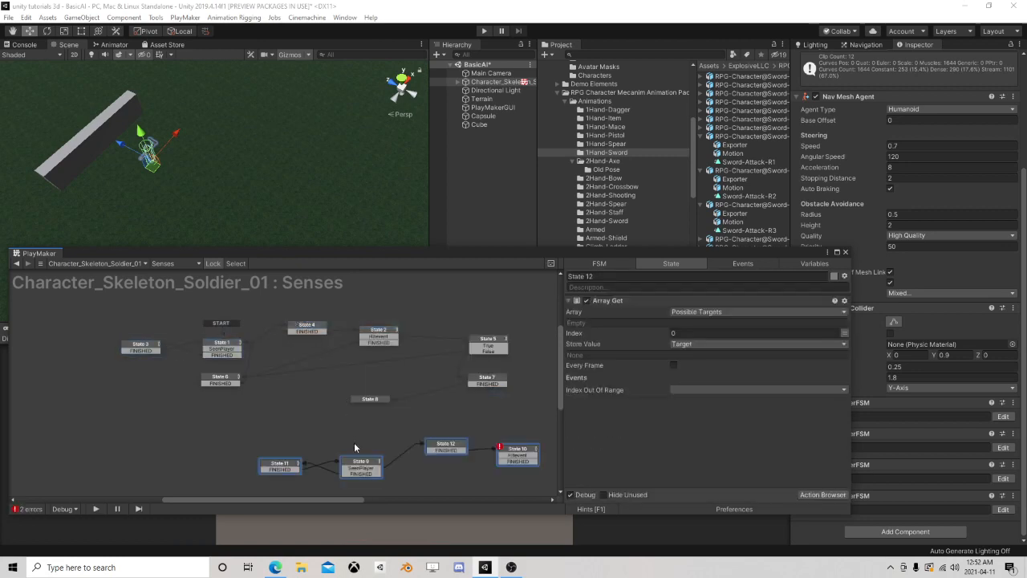
pyautogui.moveTo(364, 464); pyautogui.dragTo(253, 446)
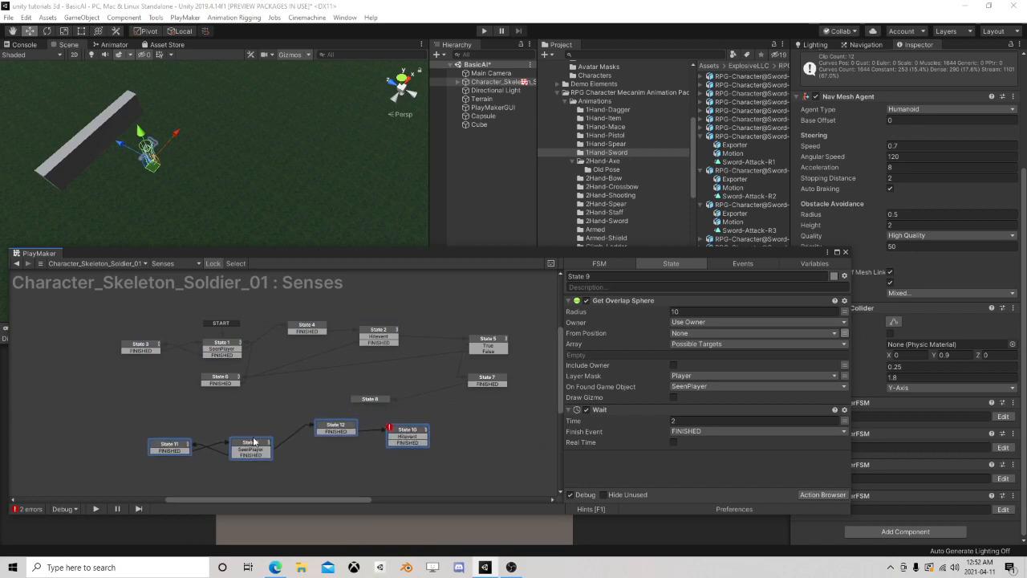
# Delete the empty State 8 and link State 7's FINISHED transition to the copied State 9
pyautogui.click(377, 401)
pyautogui.press('Delete')
pyautogui.moveTo(489, 385); pyautogui.dragTo(258, 447)
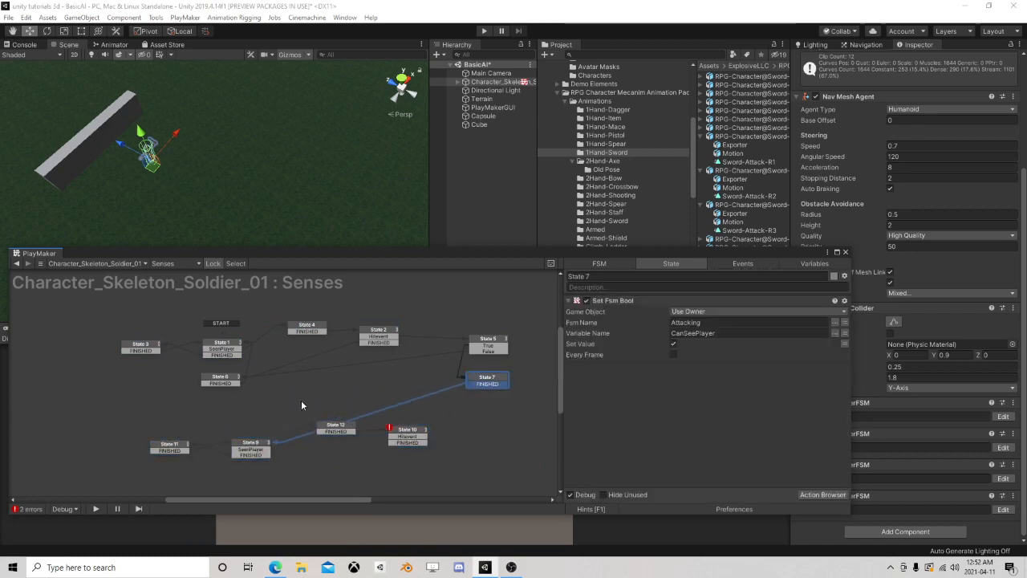
# Place State 9 directly beneath State 7
pyautogui.moveTo(302, 404); pyautogui.dragTo(443, 464)
pyautogui.click(273, 445)
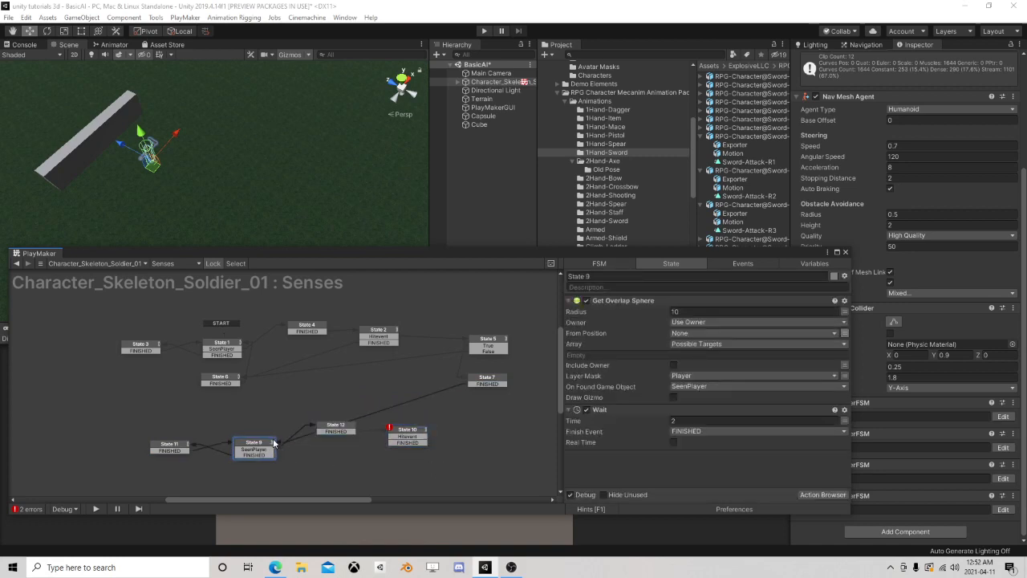
pyautogui.moveTo(272, 443); pyautogui.dragTo(495, 410)
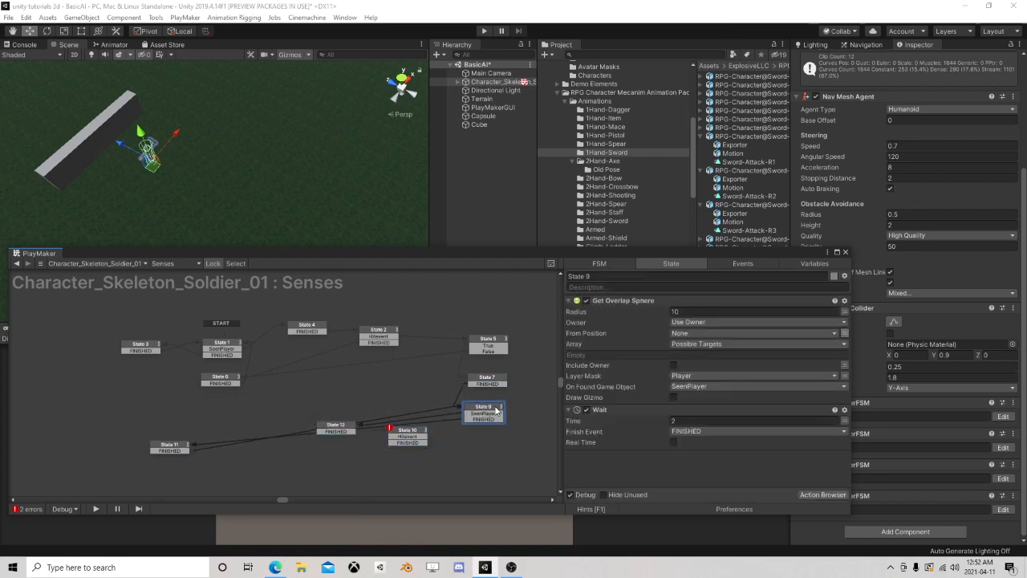
# Move State 12 and State 10 together to the right side of State 9
pyautogui.click(336, 427)
pyautogui.moveTo(451, 462); pyautogui.dragTo(355, 430, button='middle')
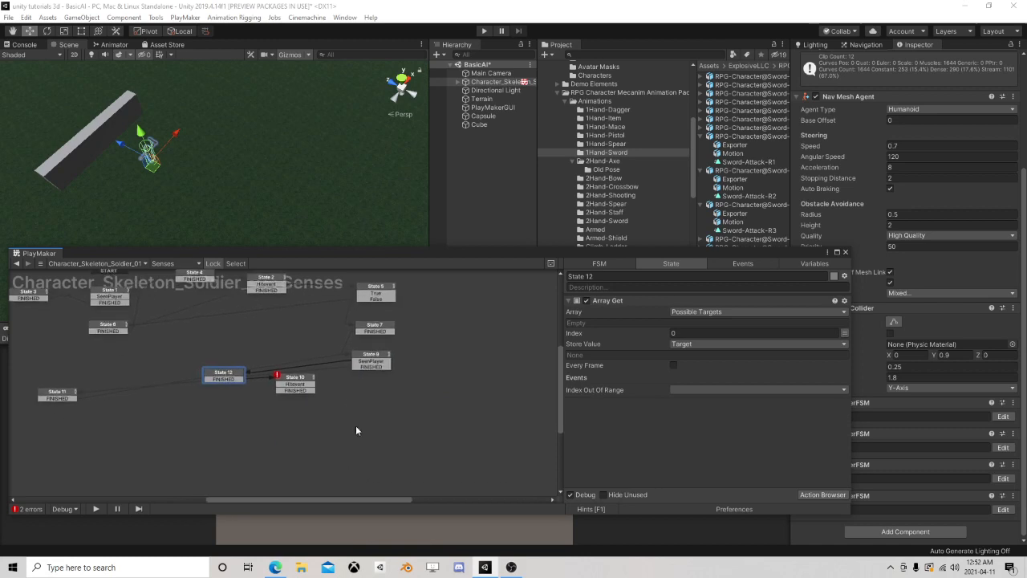
pyautogui.moveTo(355, 430); pyautogui.dragTo(332, 427)
pyautogui.click(270, 412)
pyautogui.moveTo(306, 377); pyautogui.dragTo(524, 372)
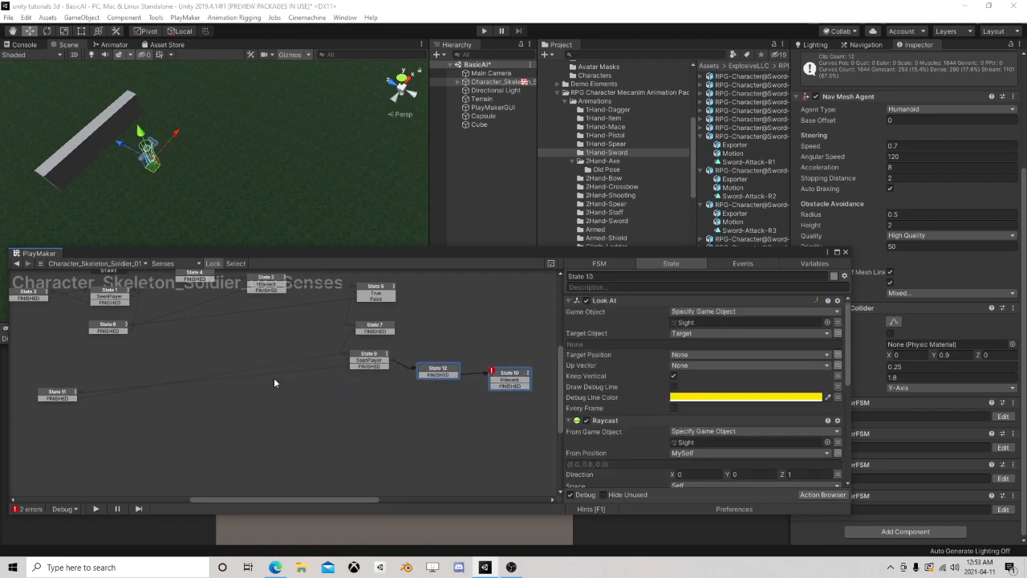
# Bring State 11 close to the left side of State 9 and align States 9, 12 and 10 in a row
pyautogui.moveTo(63, 393); pyautogui.dragTo(297, 361)
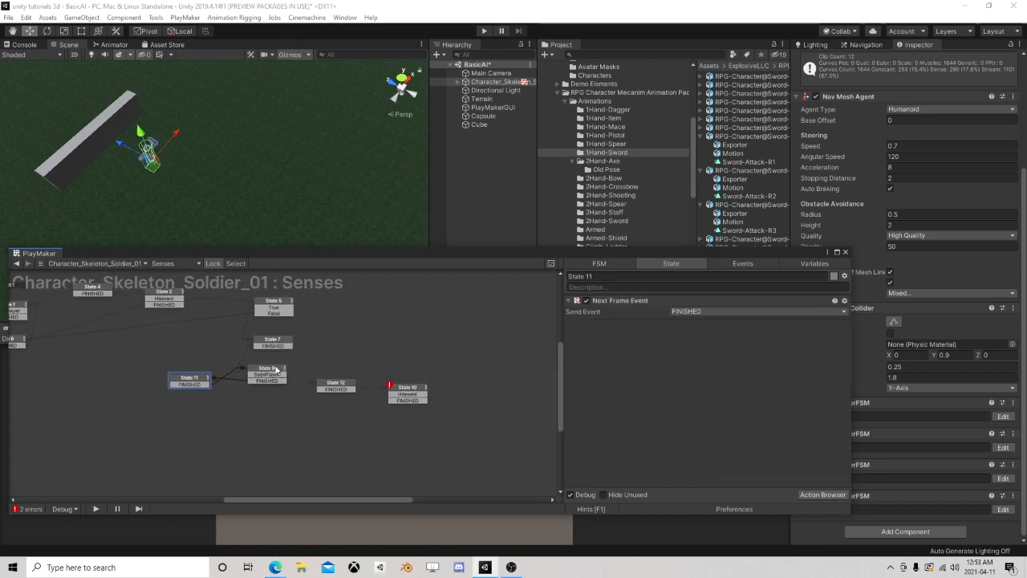
pyautogui.moveTo(275, 369); pyautogui.dragTo(282, 369)
pyautogui.click(337, 383)
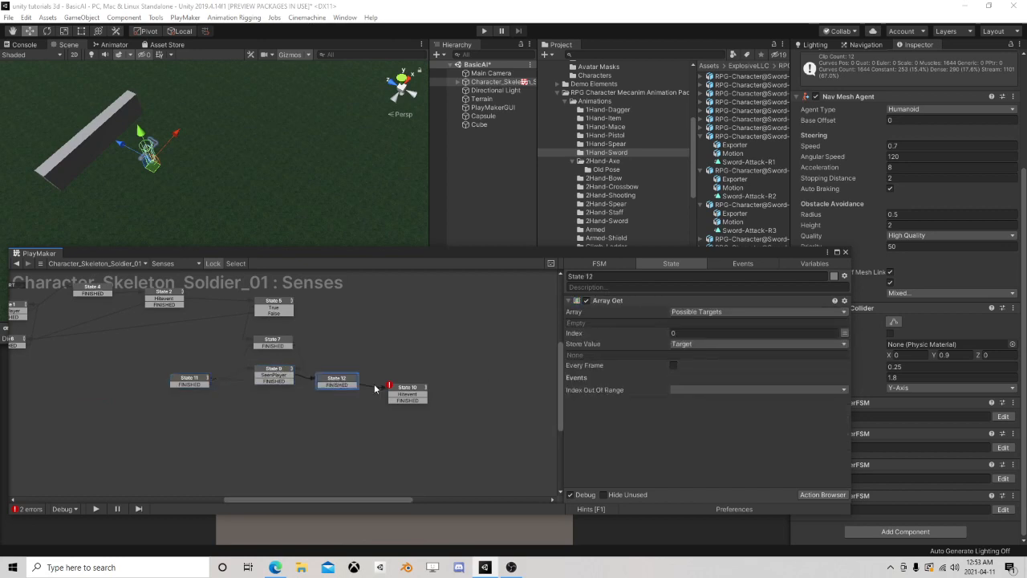
pyautogui.moveTo(410, 390); pyautogui.dragTo(412, 374)
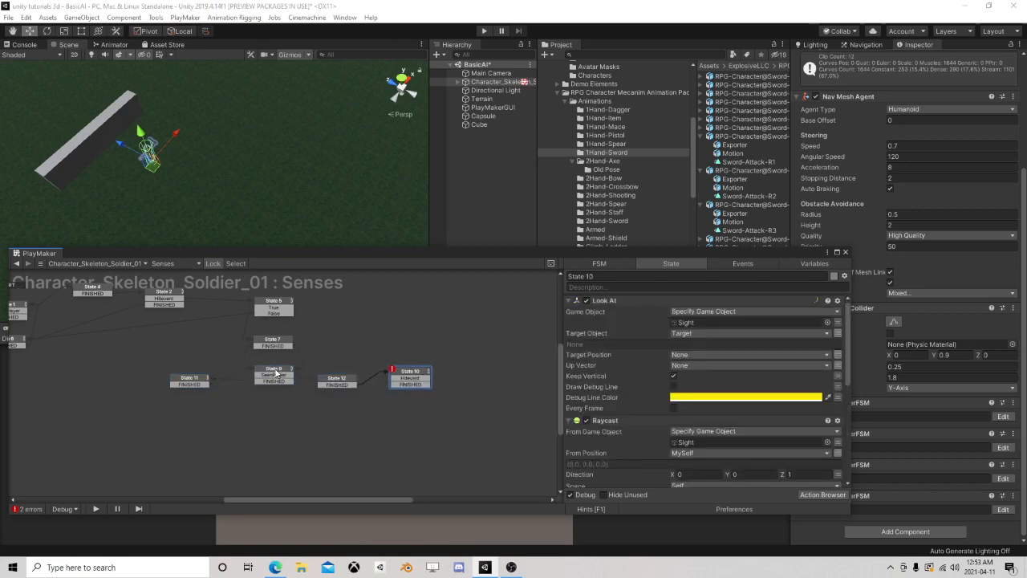
pyautogui.click(275, 372)
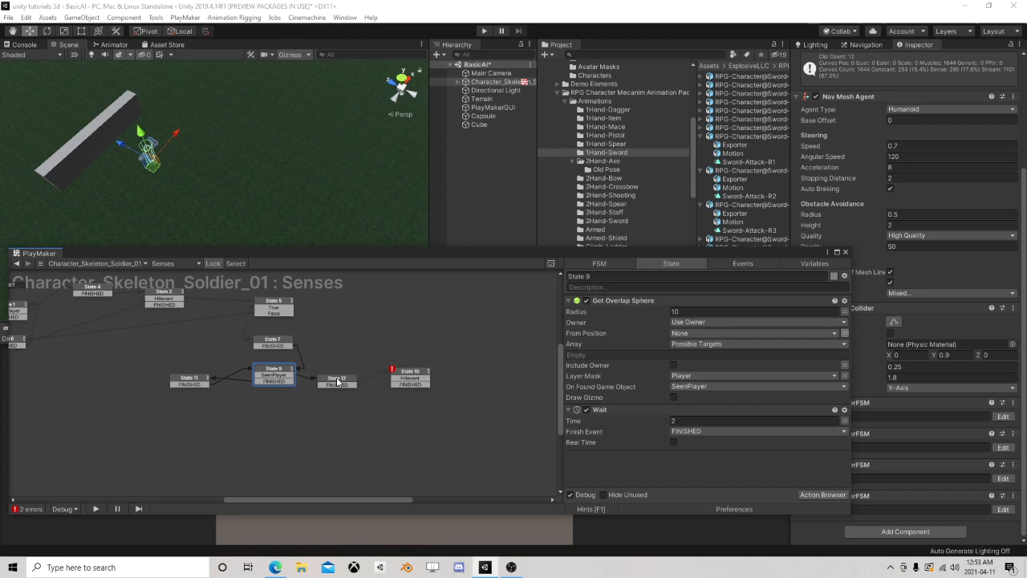
pyautogui.moveTo(337, 382); pyautogui.dragTo(341, 378)
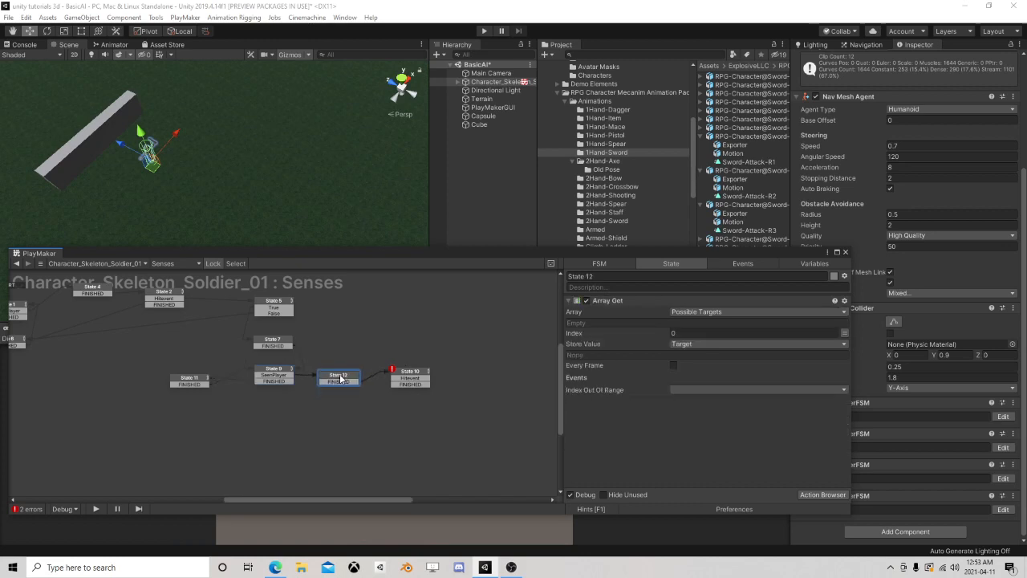
# Review State 10's Look At and Raycast settings, State 6's Wait action and State 12's Array Get action
pyautogui.click(409, 374)
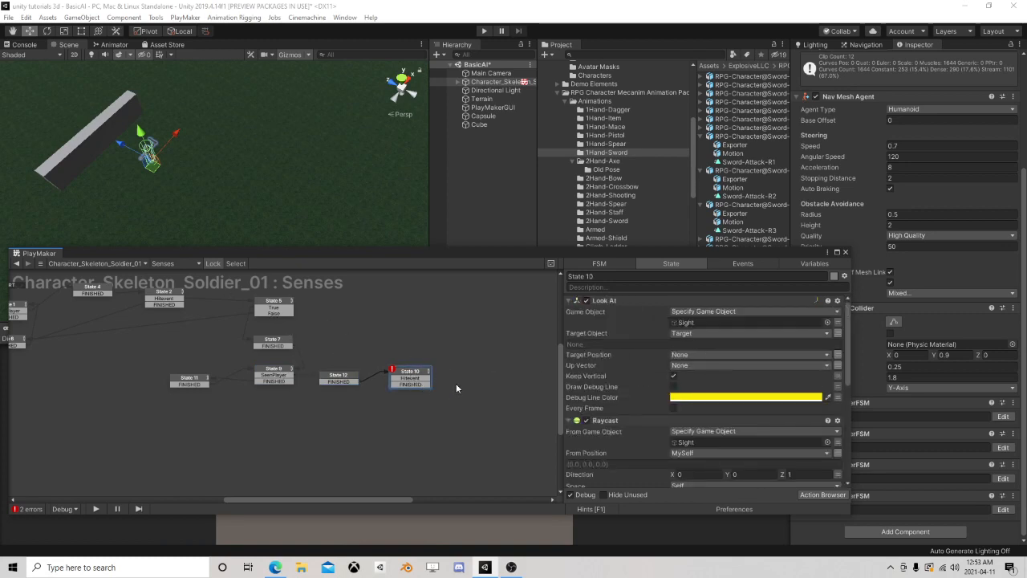
pyautogui.scroll(-3, 685, 401)
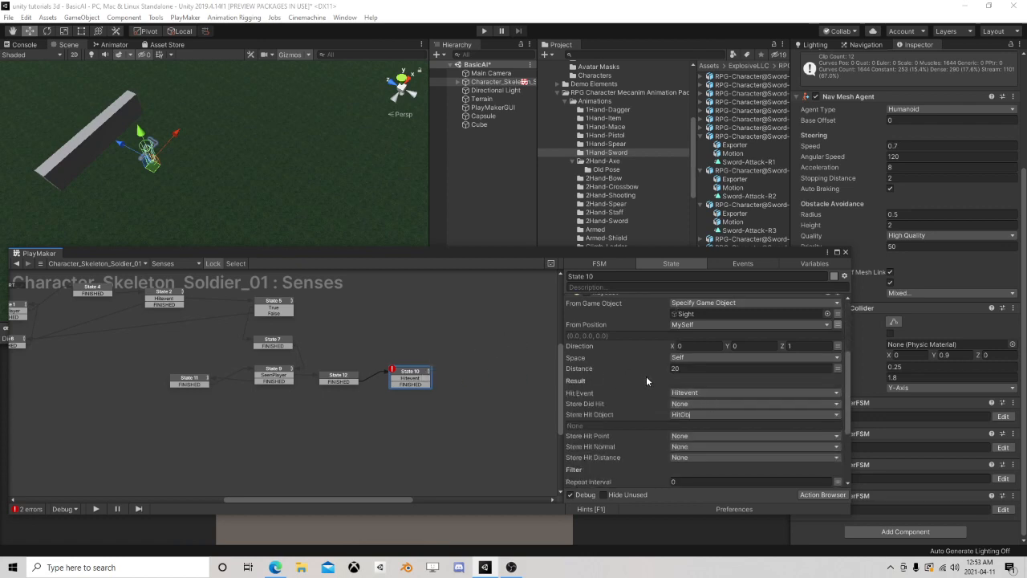
pyautogui.click(404, 381)
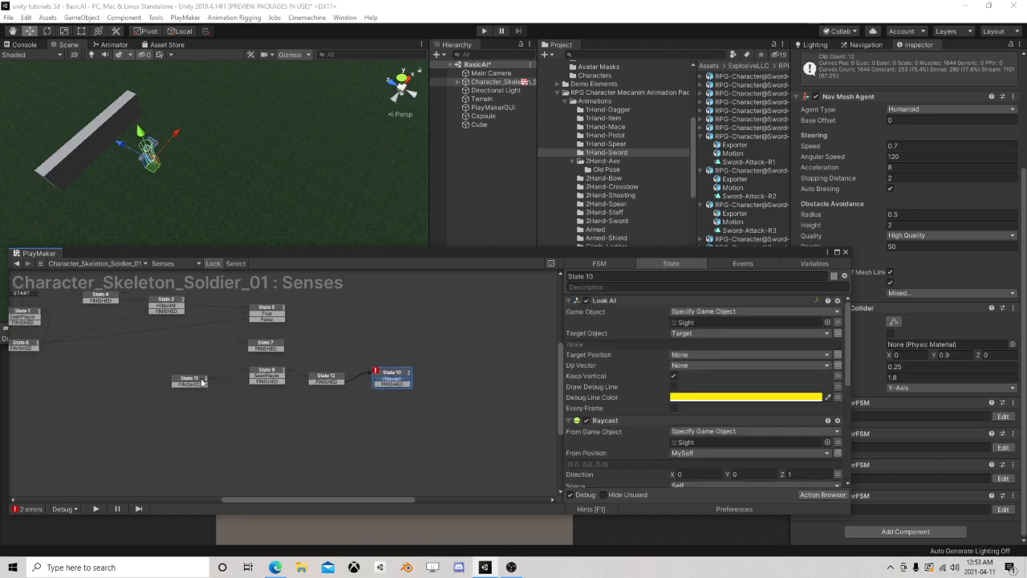
pyautogui.click(200, 382)
pyautogui.moveTo(170, 398); pyautogui.dragTo(301, 397, button='middle')
pyautogui.click(159, 345)
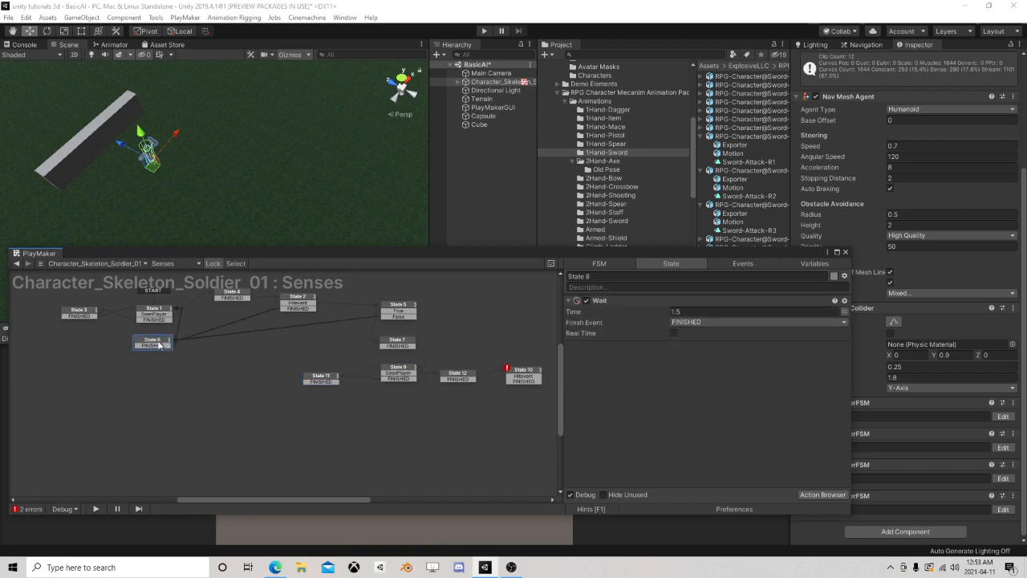
pyautogui.click(463, 375)
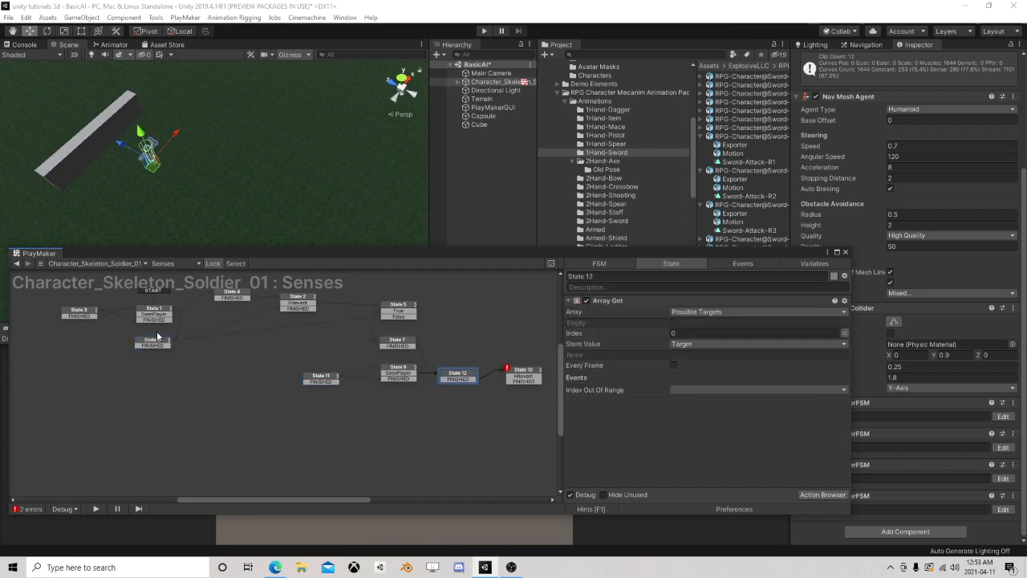
# Copy State 6 with its Wait action and paste the duplicate beneath State 9
pyautogui.click(157, 339)
pyautogui.rightClick(157, 340)
pyautogui.click(192, 401)
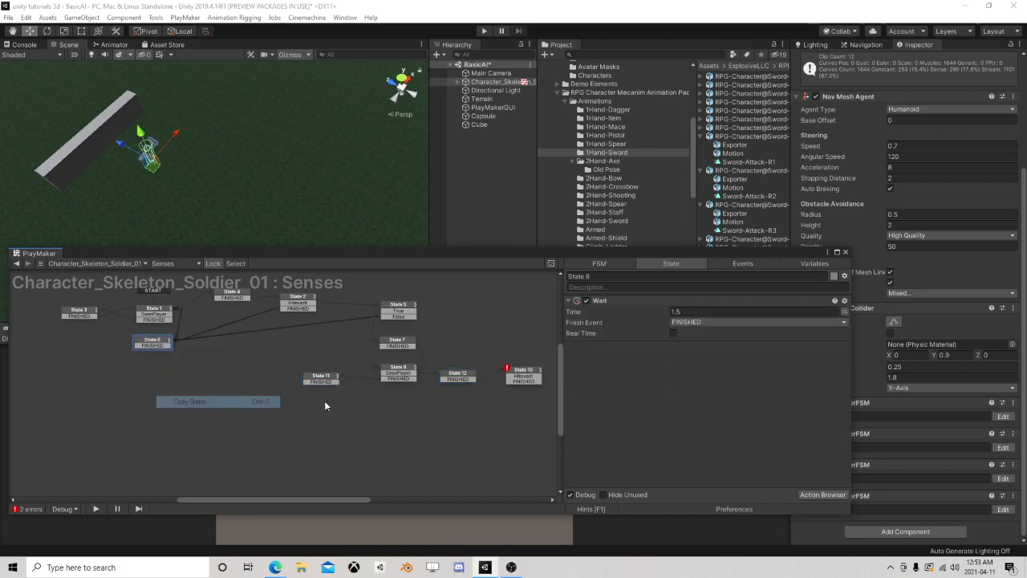
pyautogui.rightClick(376, 392)
pyautogui.click(433, 410)
# Link the new State 8's FINISHED to State 9 and State 10's Hitevent to State 8, aligning State 8 under State 9
pyautogui.moveTo(444, 405); pyautogui.dragTo(325, 391, button='middle')
pyautogui.scroll(1, 326, 391)
pyautogui.moveTo(287, 382); pyautogui.dragTo(297, 348)
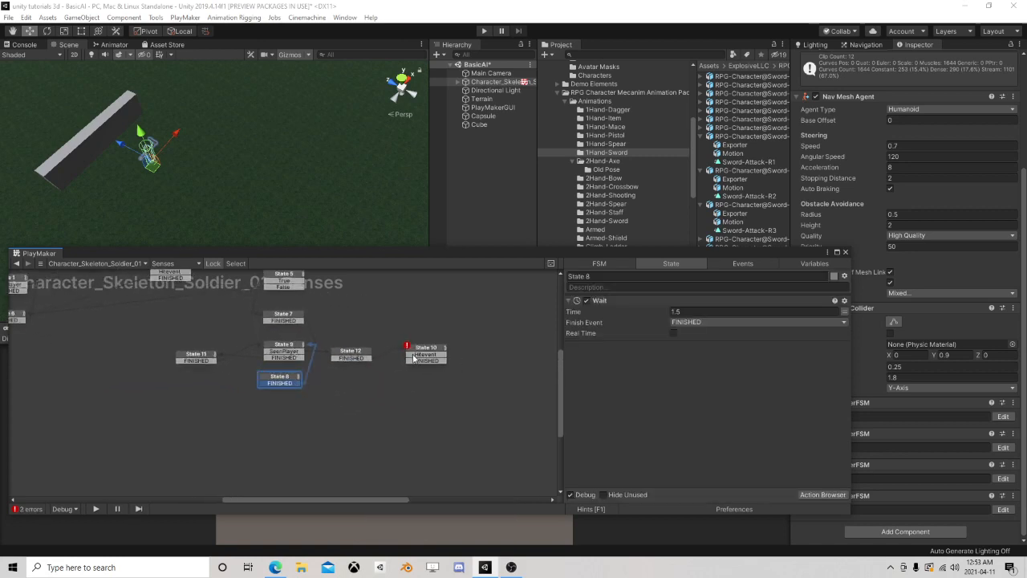
pyautogui.moveTo(414, 354); pyautogui.dragTo(281, 377)
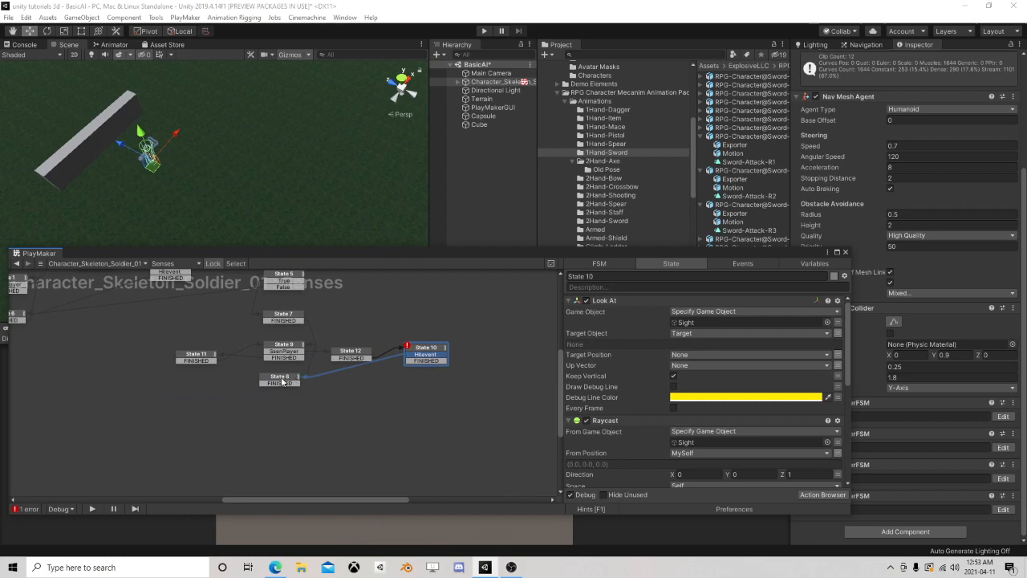
pyautogui.click(281, 381)
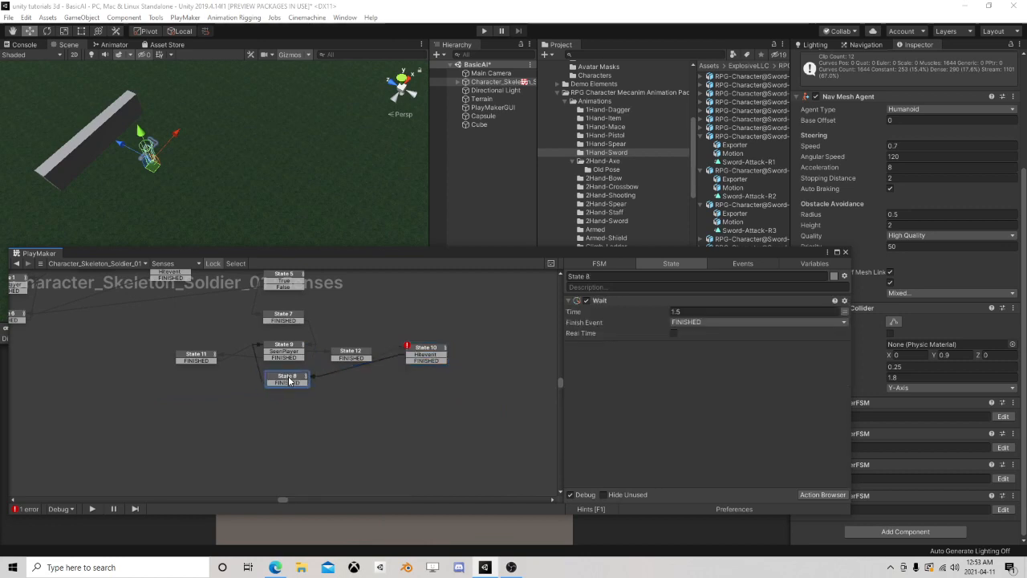
pyautogui.click(430, 363)
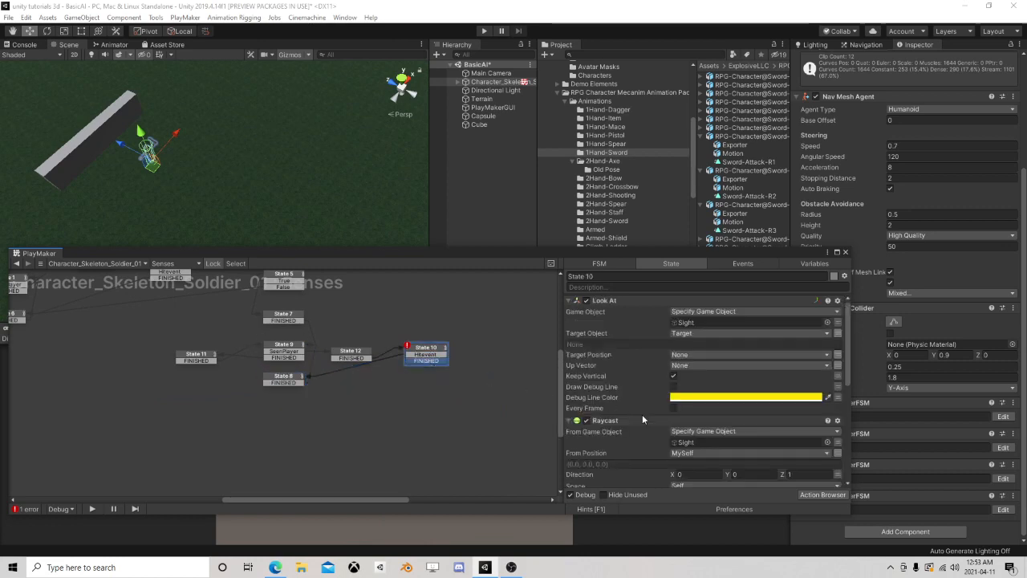
pyautogui.scroll(-6, 641, 414)
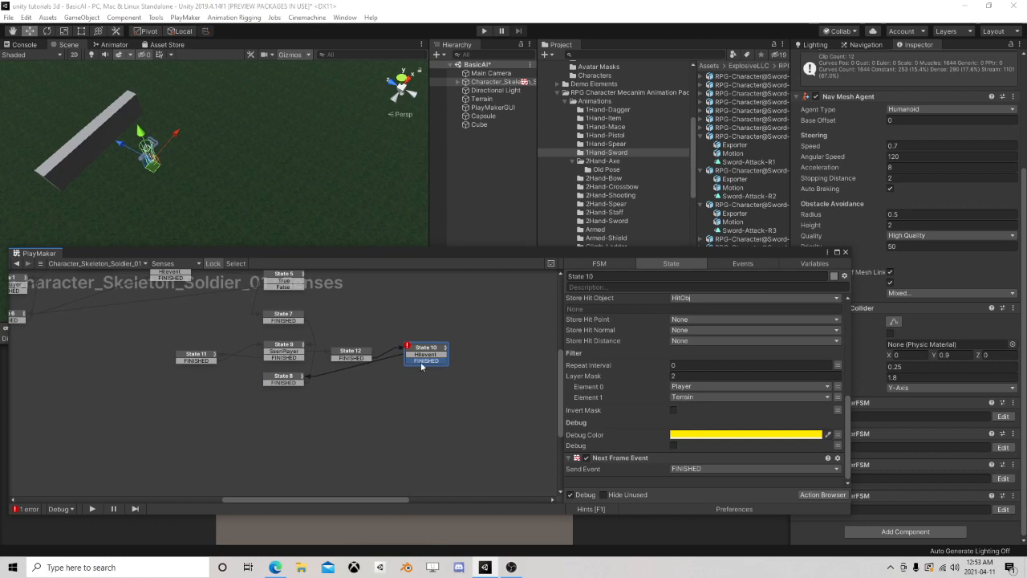
pyautogui.scroll(-3, 402, 369)
pyautogui.moveTo(393, 377); pyautogui.dragTo(447, 394, button='middle')
pyautogui.scroll(1, 470, 386)
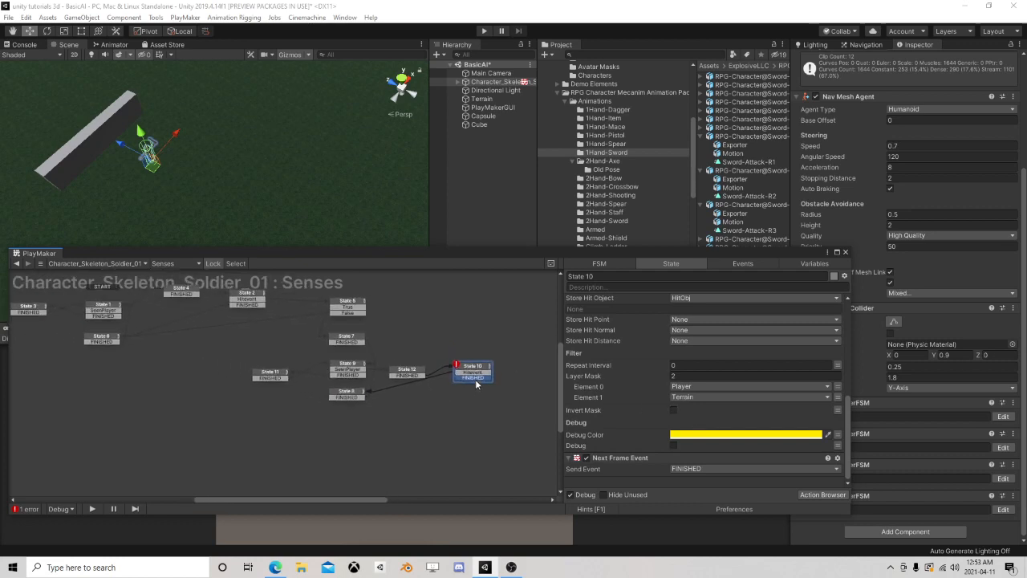
pyautogui.moveTo(473, 377); pyautogui.dragTo(345, 430)
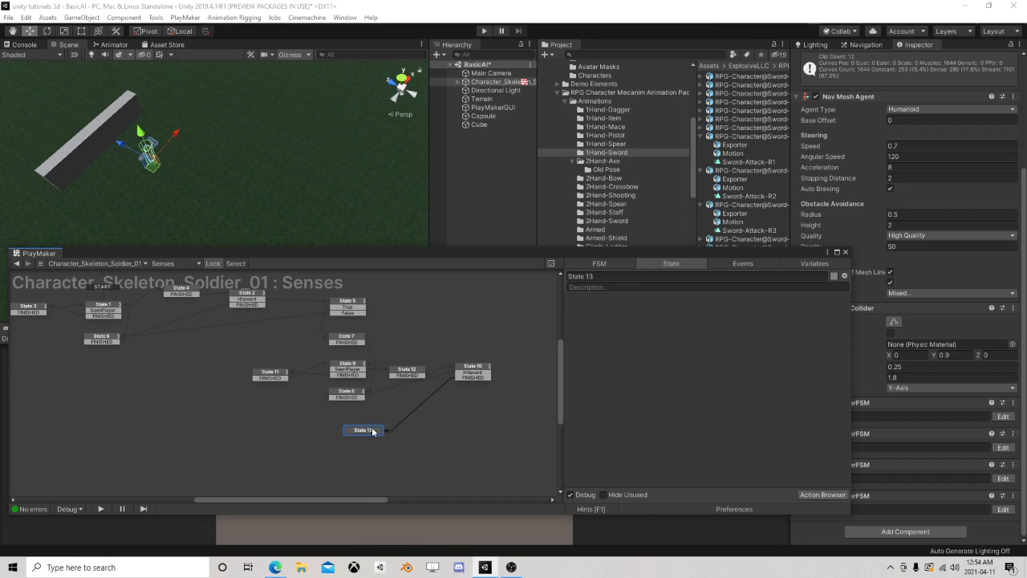
pyautogui.press('Delete')
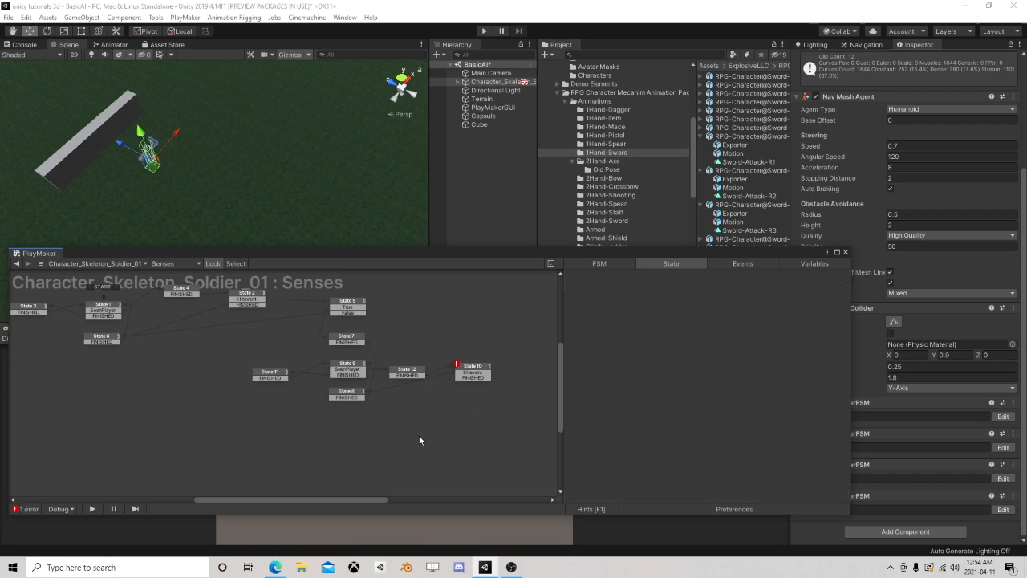
# Copy the connected group of States 8, 9, 10, 11 and 12 and paste the duplicates in a matching row beneath them
pyautogui.click(473, 371)
pyautogui.click(348, 369)
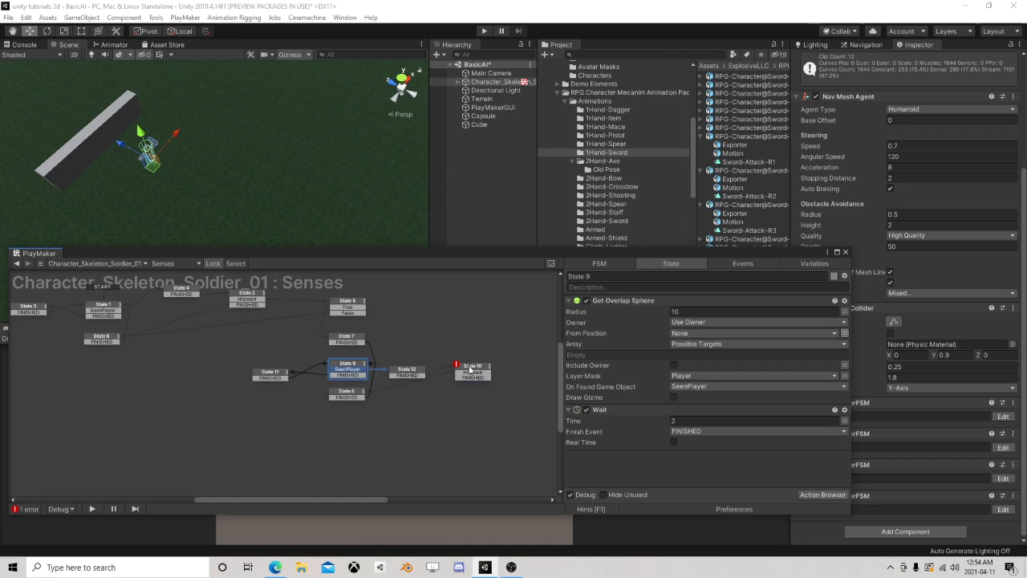
pyautogui.moveTo(239, 346); pyautogui.dragTo(513, 421)
pyautogui.rightClick(352, 363)
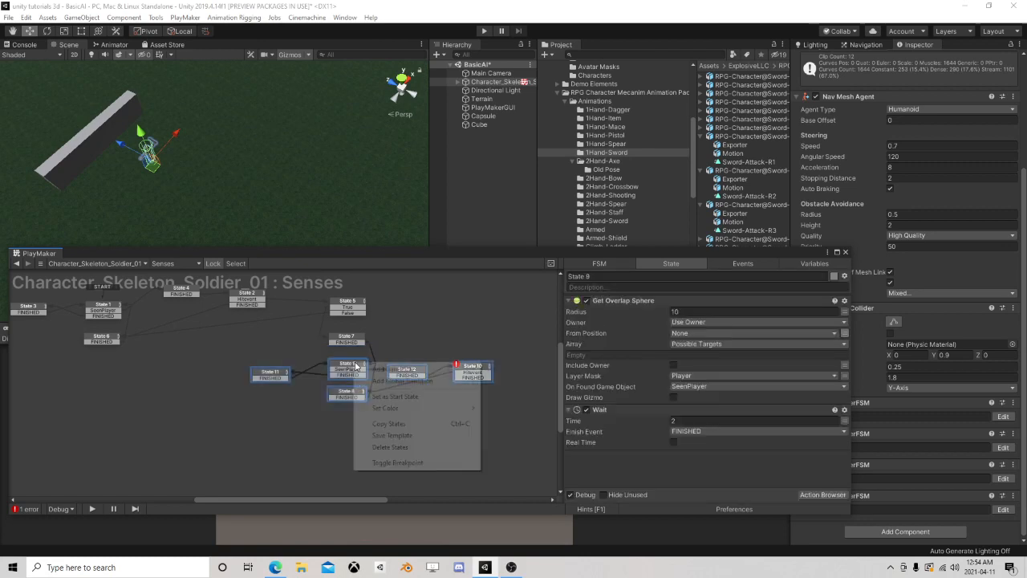
pyautogui.click(394, 423)
pyautogui.rightClick(255, 429)
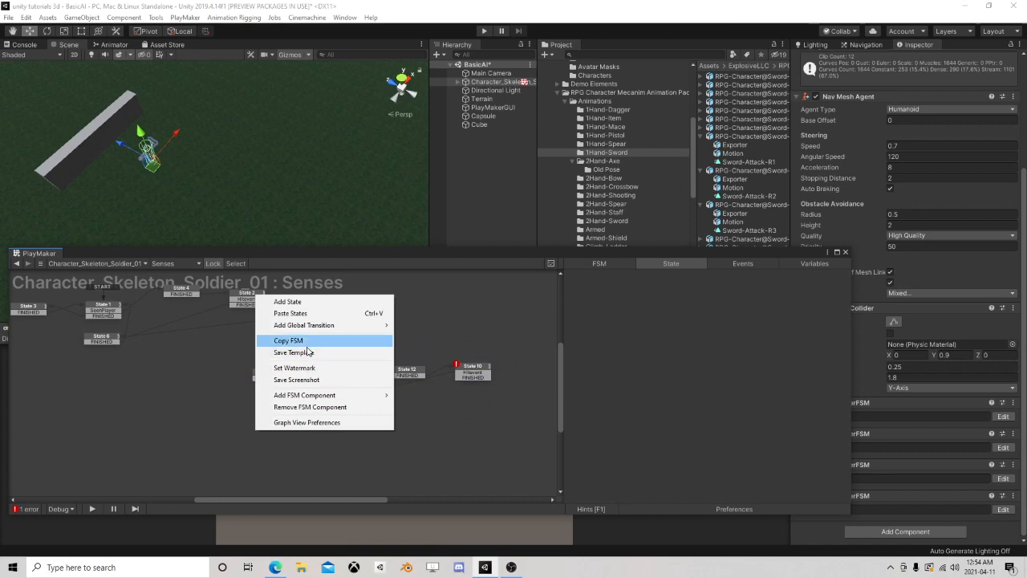
pyautogui.click(289, 313)
pyautogui.moveTo(361, 440); pyautogui.dragTo(356, 425)
# Link State 10's FINISHED event to State 17 in the duplicated group
pyautogui.click(467, 376)
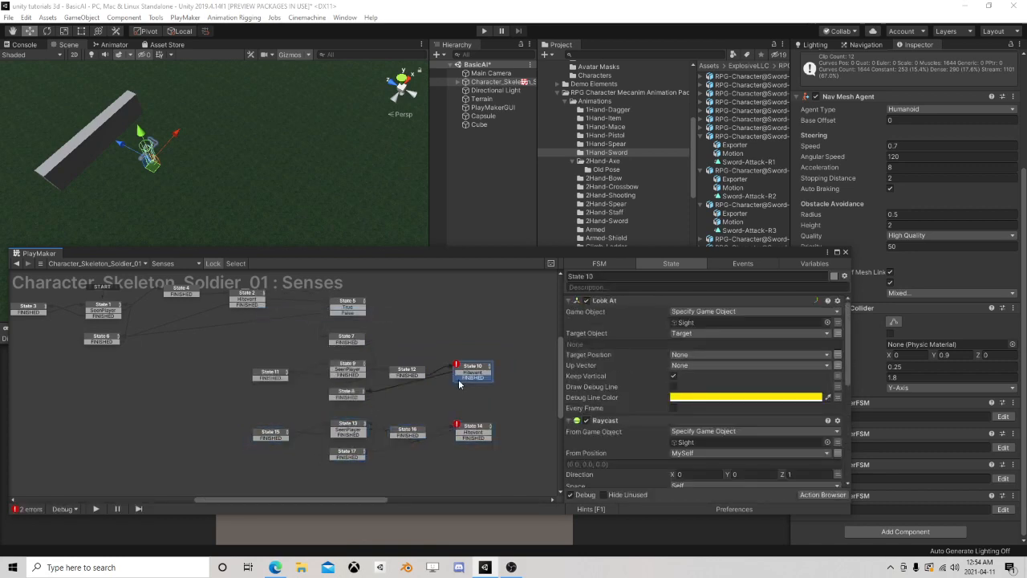
pyautogui.moveTo(459, 379); pyautogui.dragTo(356, 456)
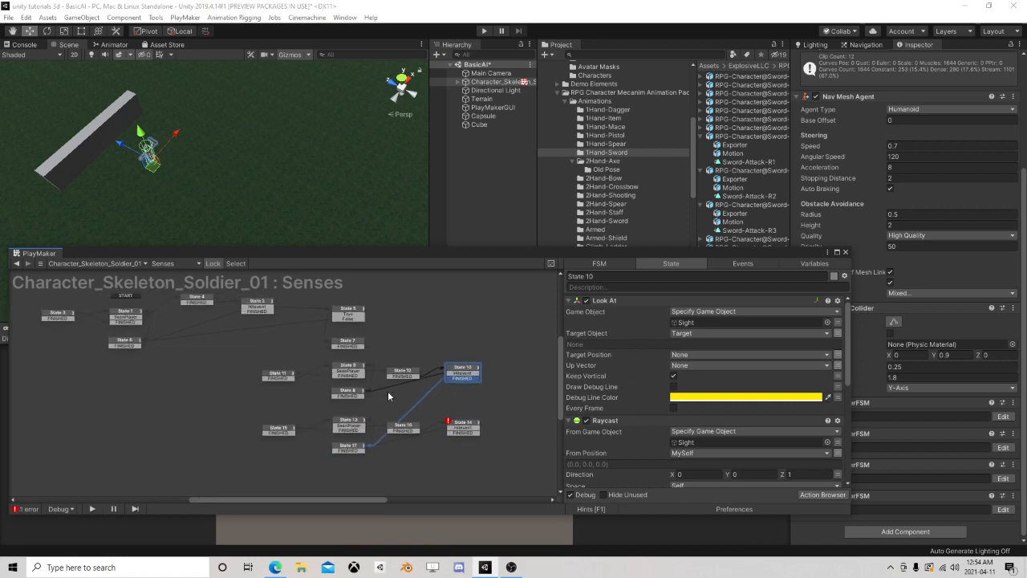
pyautogui.scroll(3, 359, 317)
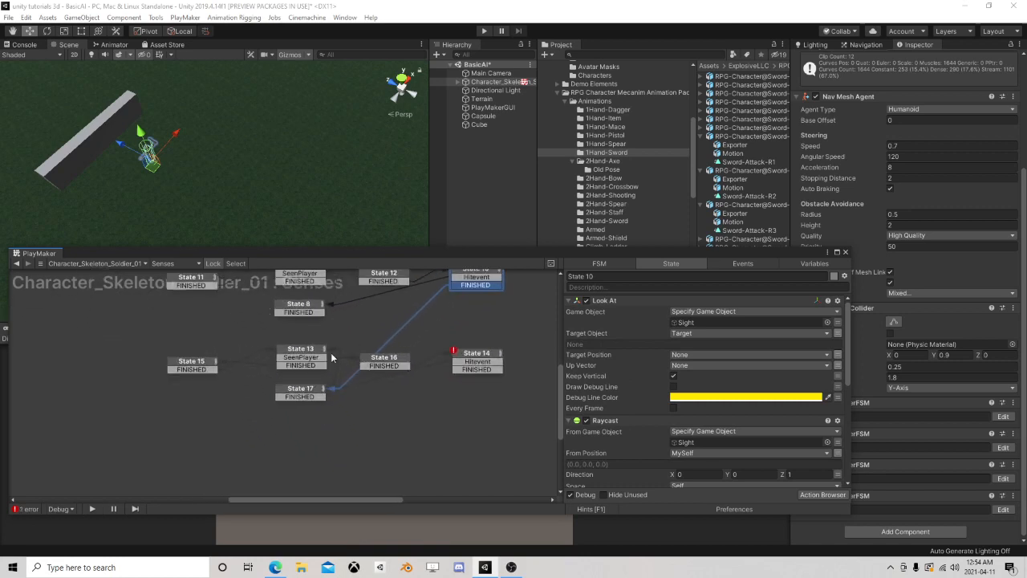
pyautogui.scroll(-2, 441, 371)
pyautogui.moveTo(388, 341); pyautogui.dragTo(391, 373, button='middle')
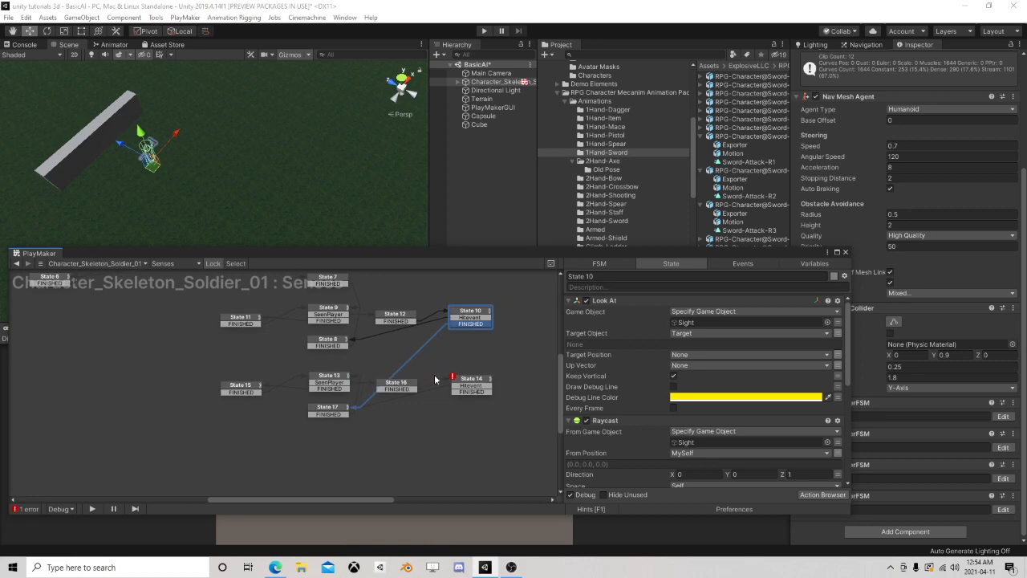
pyautogui.scroll(-2, 457, 384)
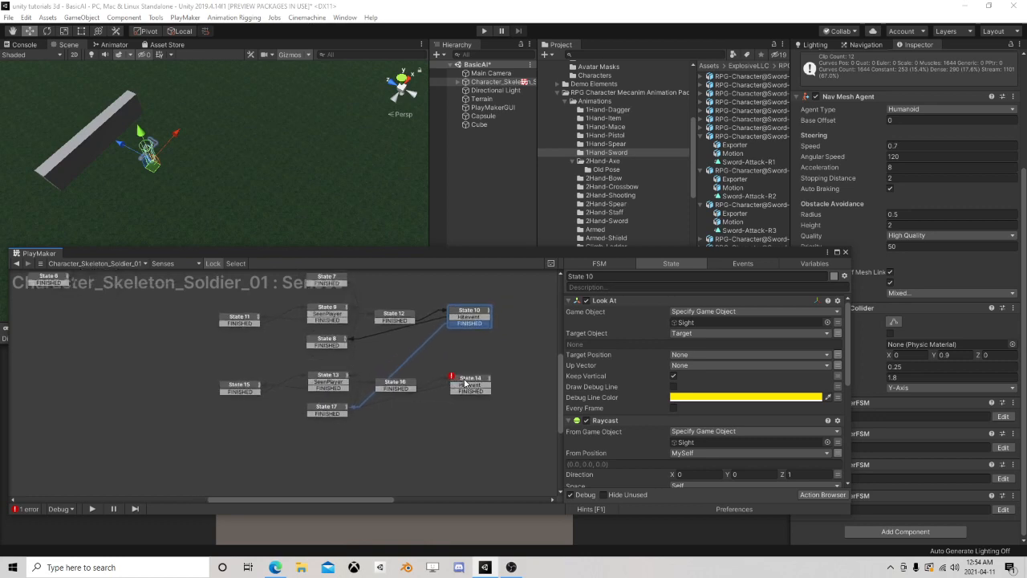
# Link State 14's Hitevent back to State 8 in the upper group
pyautogui.click(461, 385)
pyautogui.scroll(1, 451, 393)
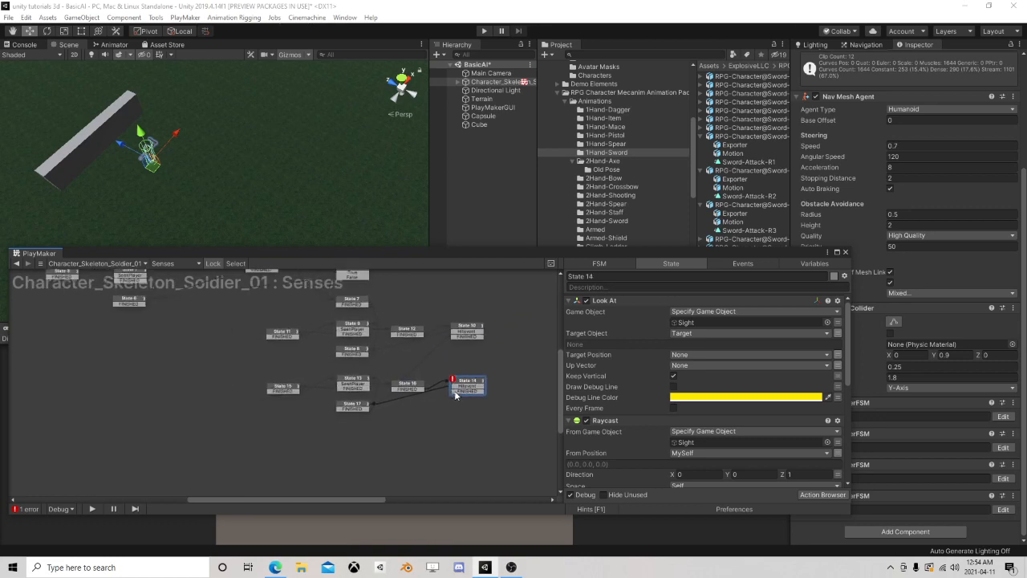
pyautogui.click(468, 388)
pyautogui.scroll(-4, 467, 387)
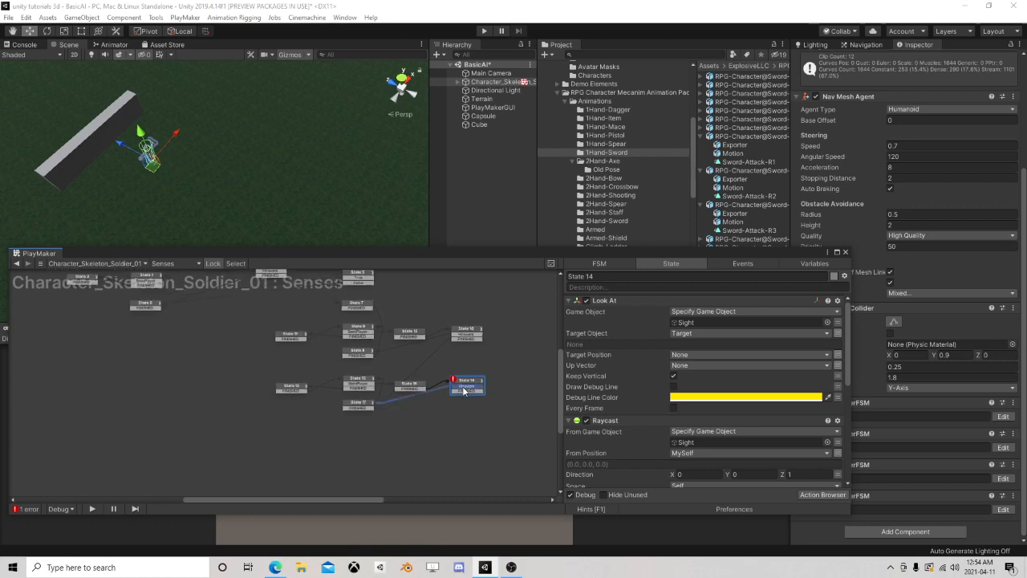
pyautogui.moveTo(395, 362); pyautogui.dragTo(393, 378, button='middle')
pyautogui.scroll(1, 394, 378)
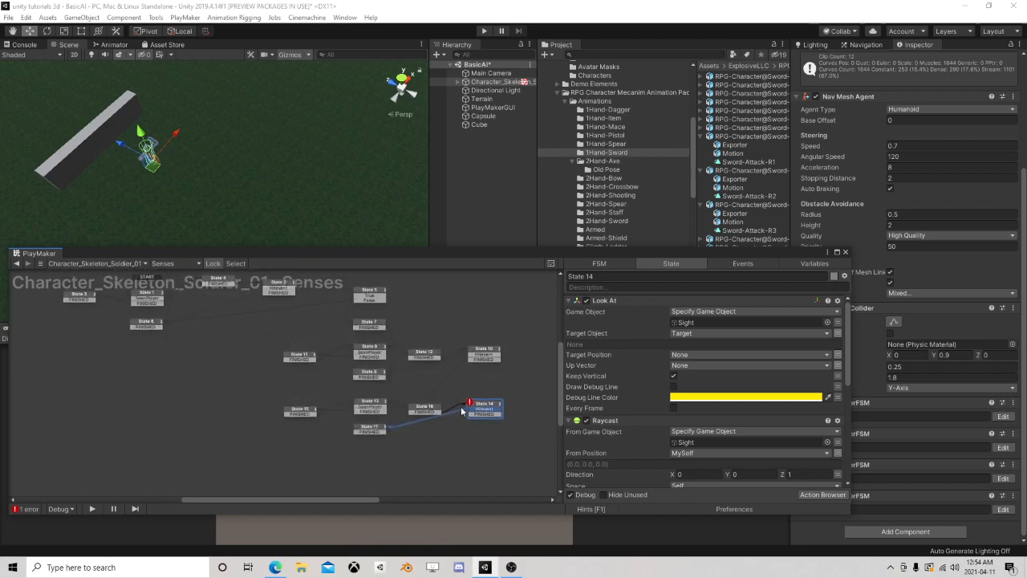
pyautogui.moveTo(484, 412); pyautogui.dragTo(384, 375)
pyautogui.click(378, 375)
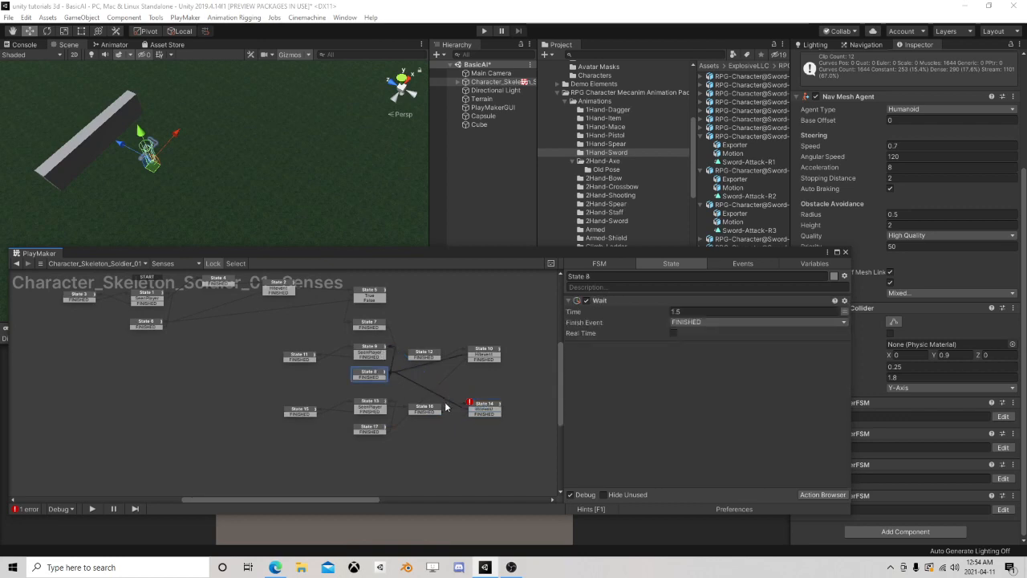
# Check State 14's actions, link its FINISHED event to State 17, and shift State 14 slightly away from State 16
pyautogui.scroll(-1, 353, 372)
pyautogui.moveTo(346, 374); pyautogui.dragTo(371, 435, button='middle')
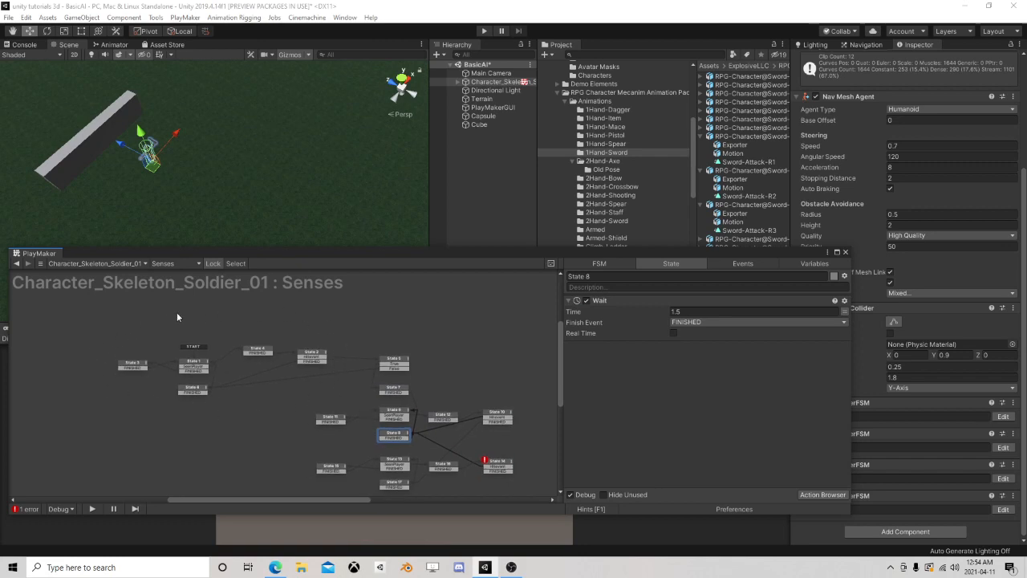
pyautogui.moveTo(440, 354); pyautogui.dragTo(368, 303, button='middle')
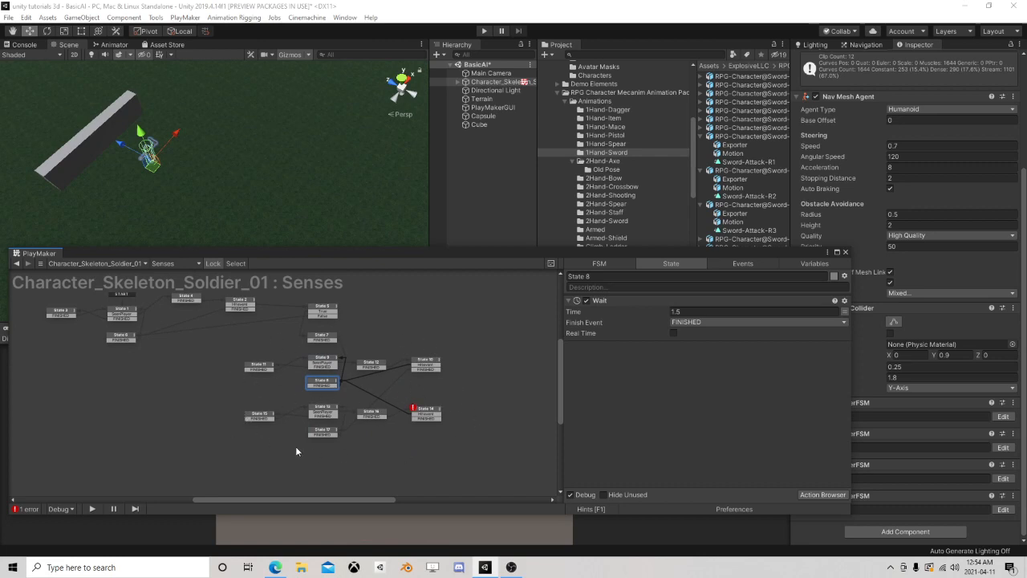
pyautogui.scroll(3, 375, 463)
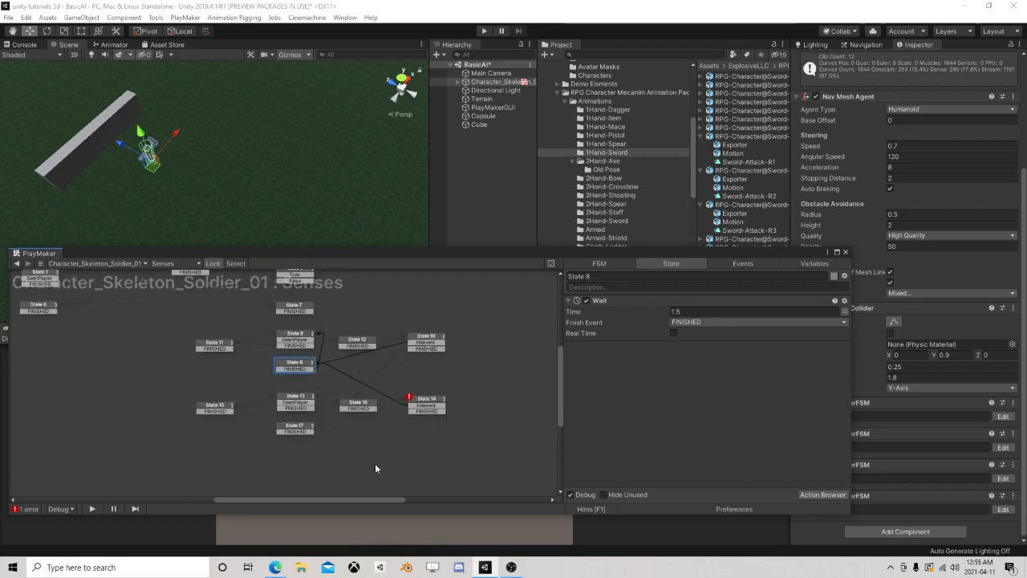
pyautogui.click(459, 383)
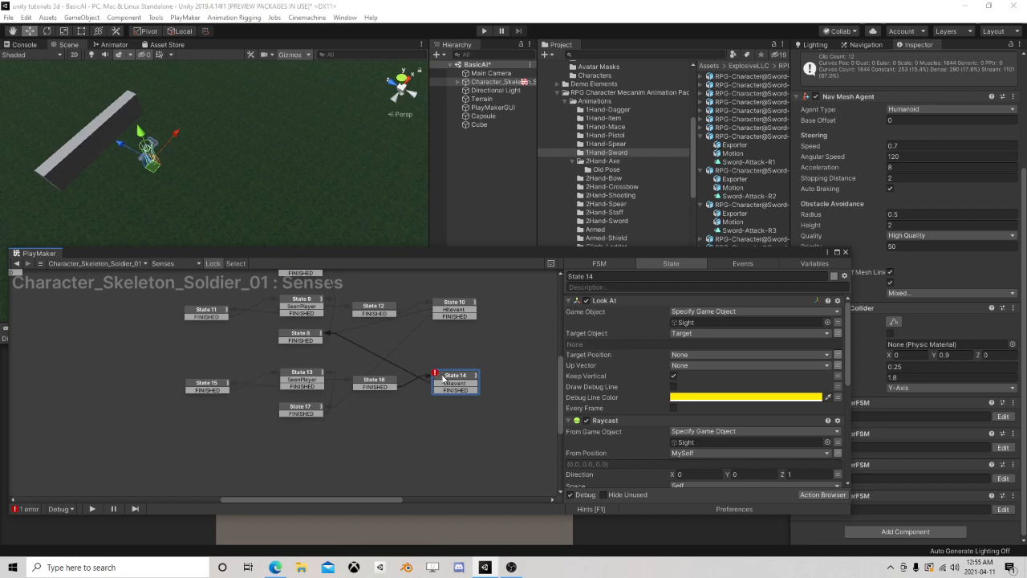
pyautogui.scroll(-8, 655, 409)
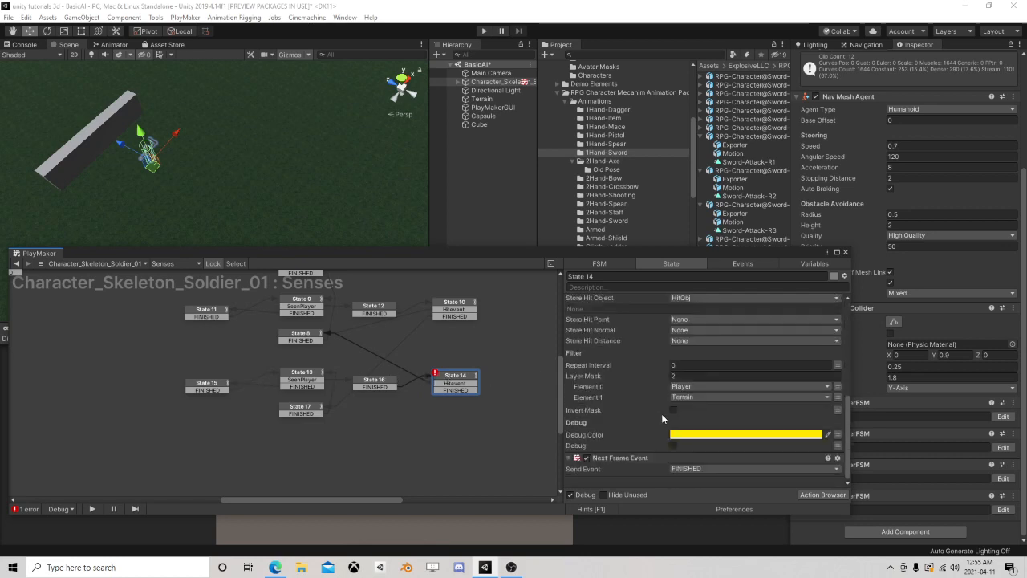
pyautogui.scroll(8, 661, 413)
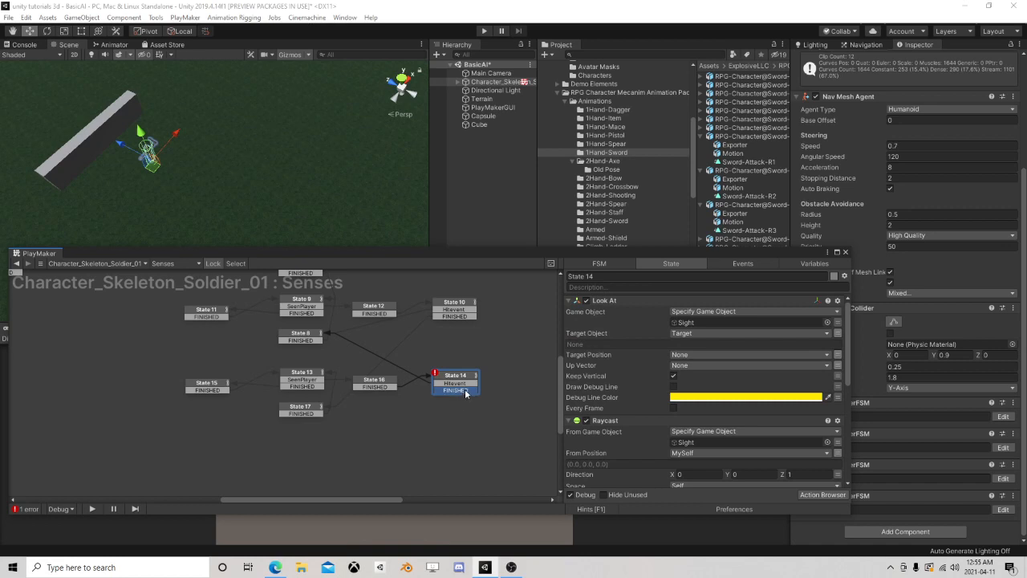
pyautogui.moveTo(463, 392); pyautogui.dragTo(325, 407)
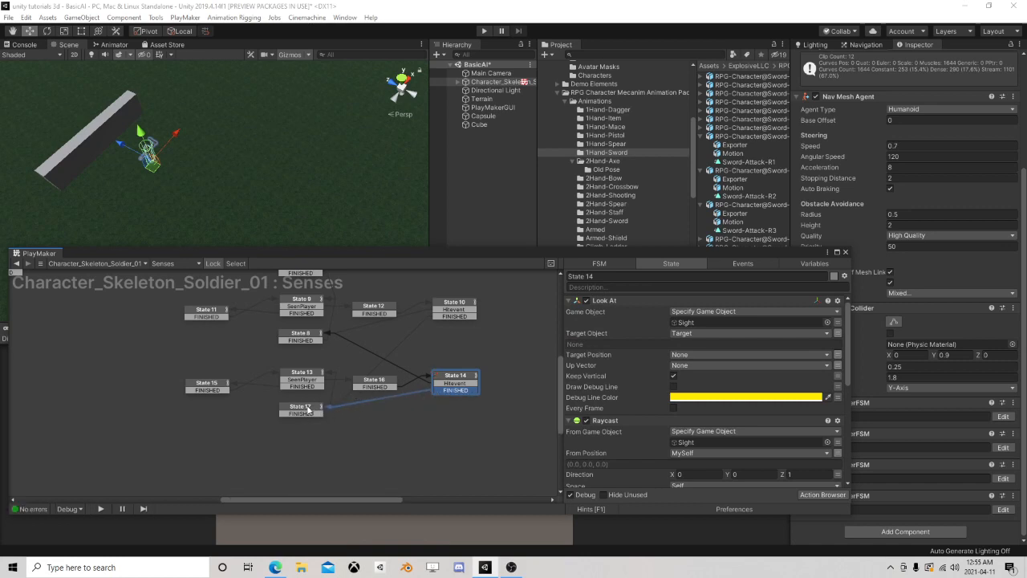
pyautogui.click(461, 385)
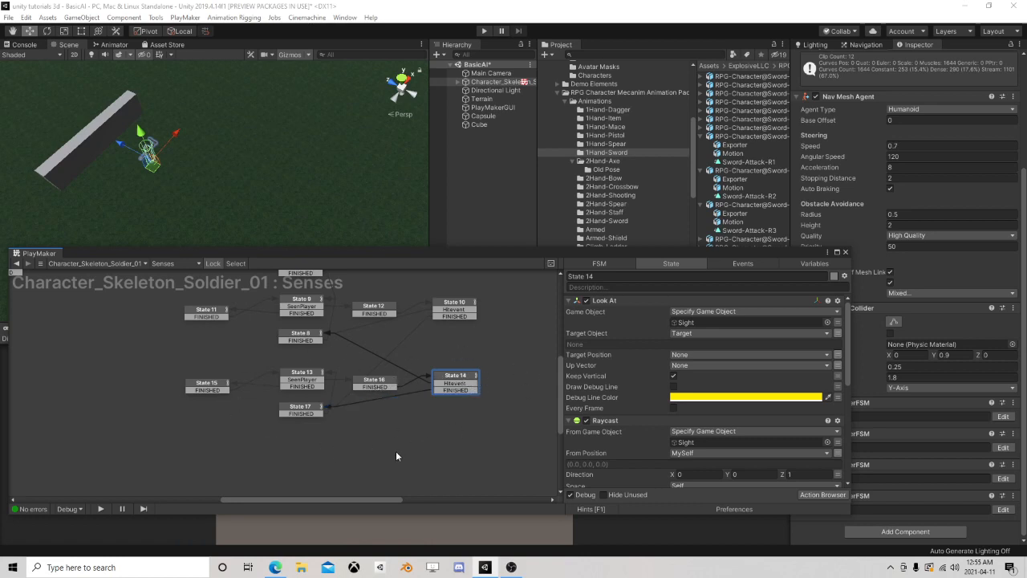
pyautogui.moveTo(457, 376); pyautogui.dragTo(475, 376)
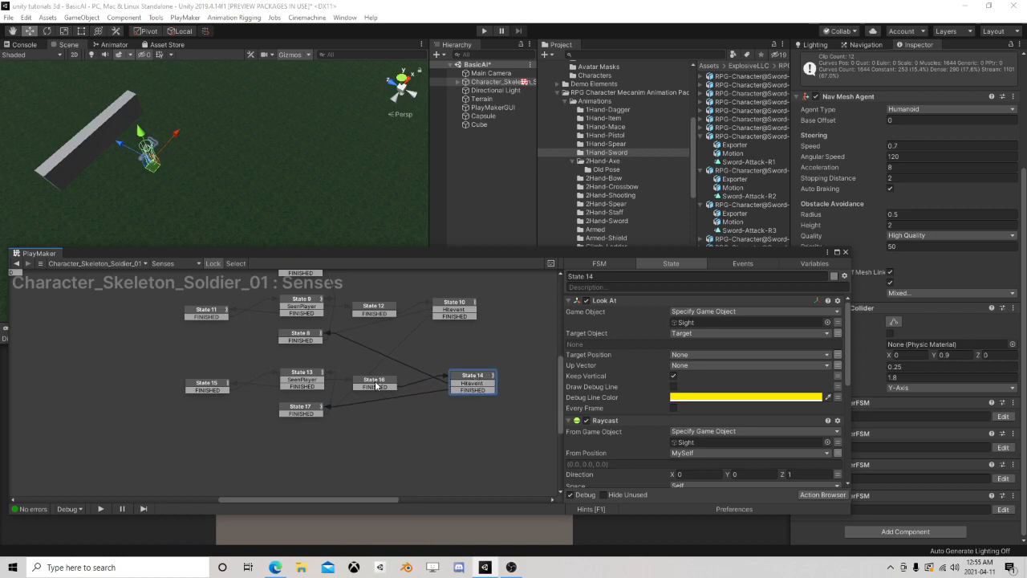
# Move State 17 slightly lower and add an Int Subtract action to it
pyautogui.click(313, 407)
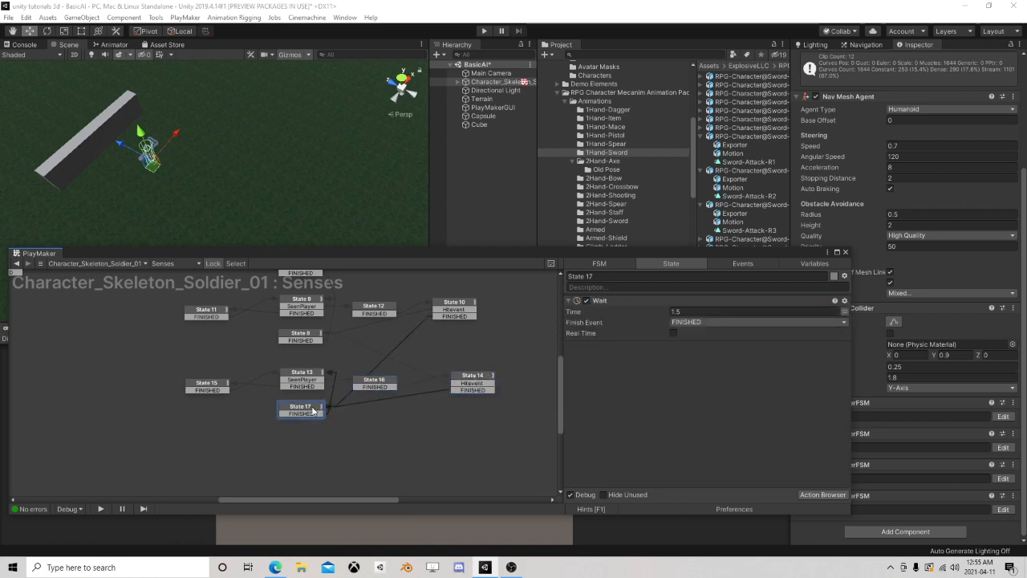
pyautogui.moveTo(311, 409); pyautogui.dragTo(325, 424)
pyautogui.click(820, 494)
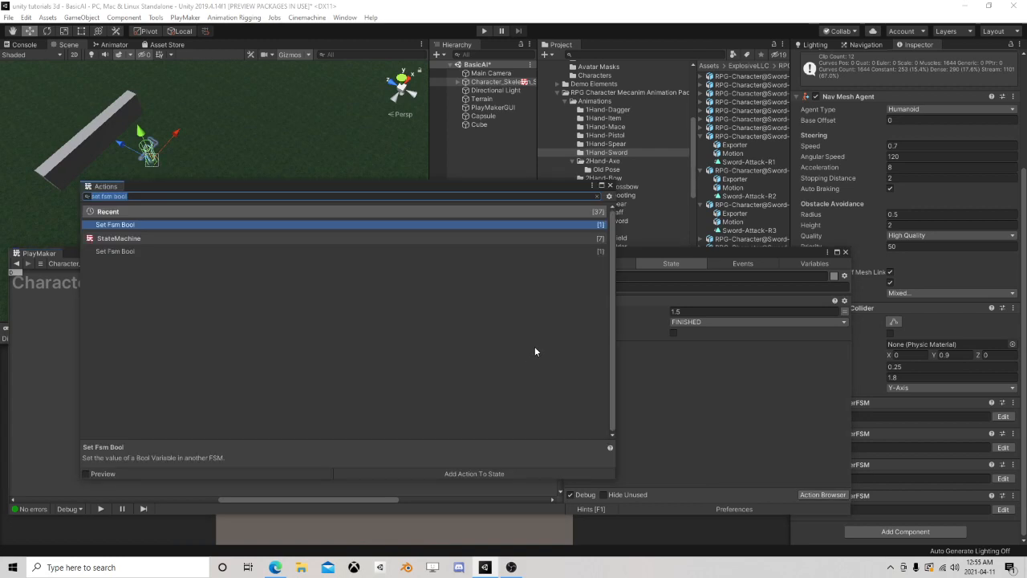
pyautogui.write('int')
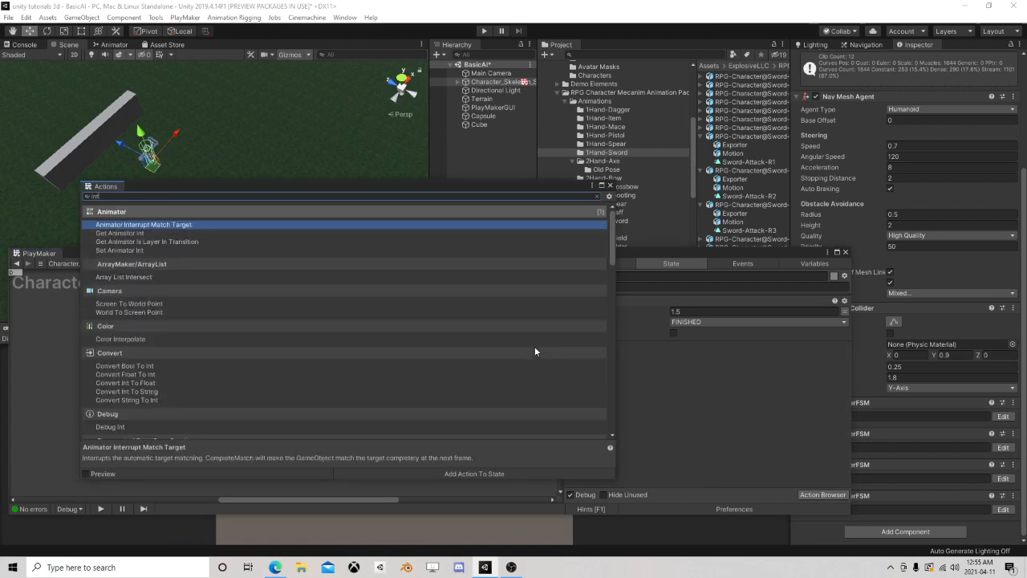
pyautogui.write(' sub')
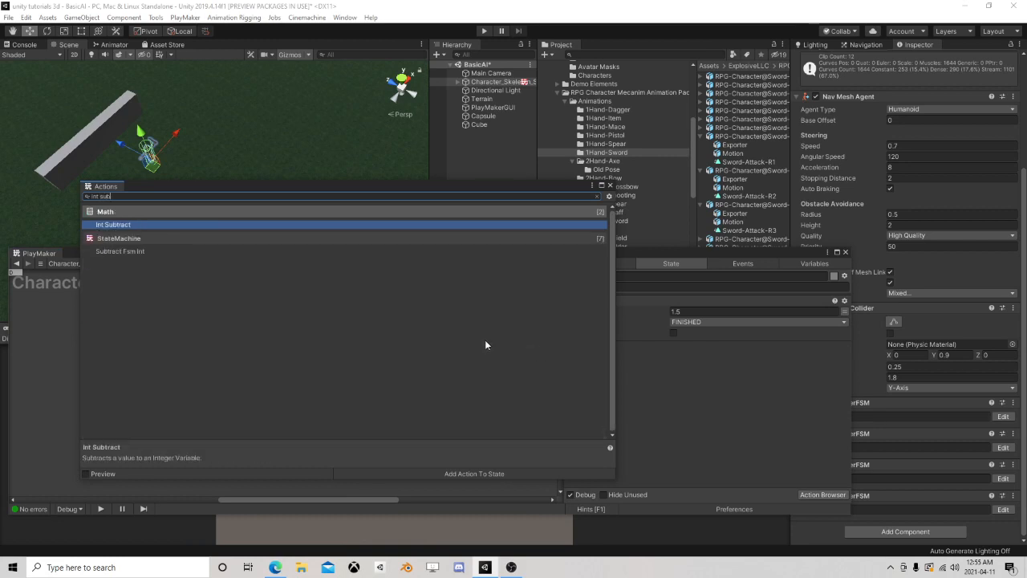
pyautogui.click(610, 185)
# Set State 17's Int Subtract to subtract 1 from a new variable named Memory, and place the action above Wait
pyautogui.click(686, 358)
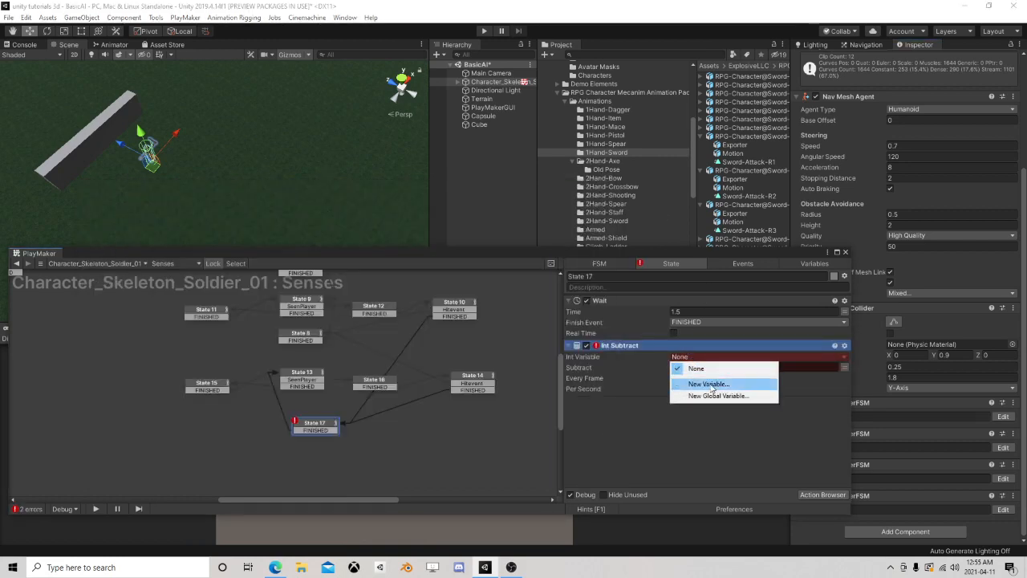
pyautogui.click(710, 380)
pyautogui.write('Memory')
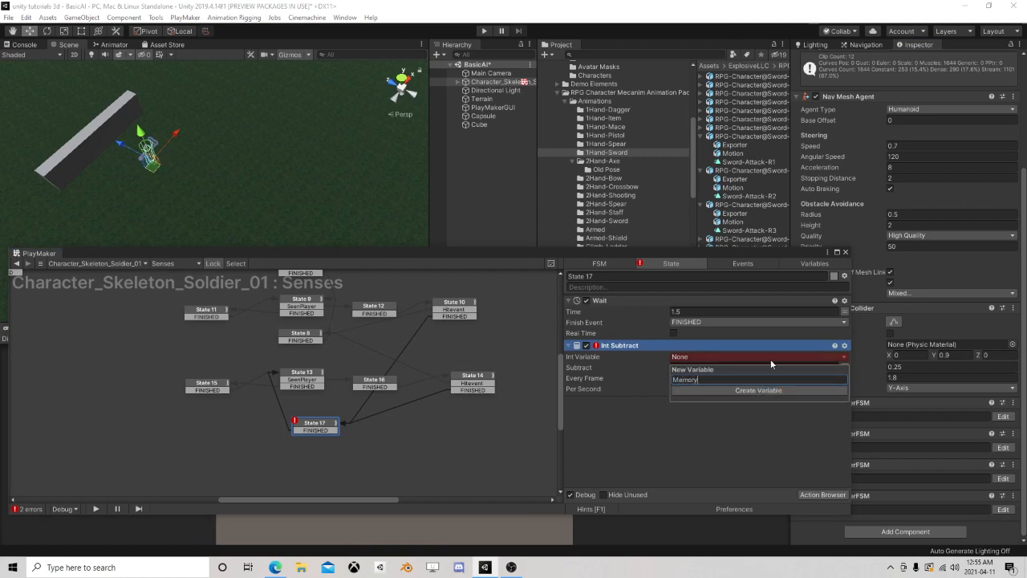
pyautogui.press('Return')
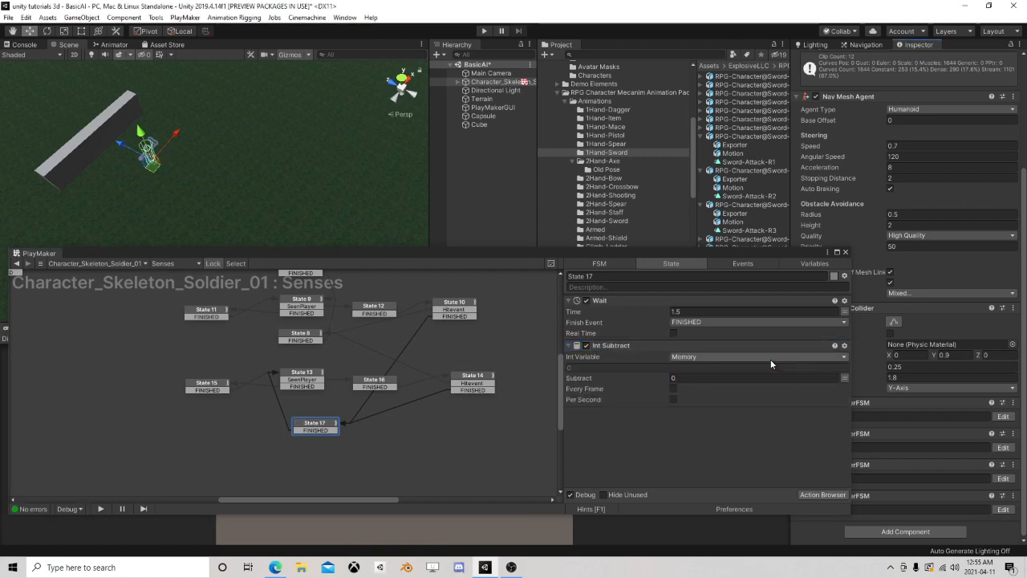
pyautogui.click(762, 377)
pyautogui.write('1')
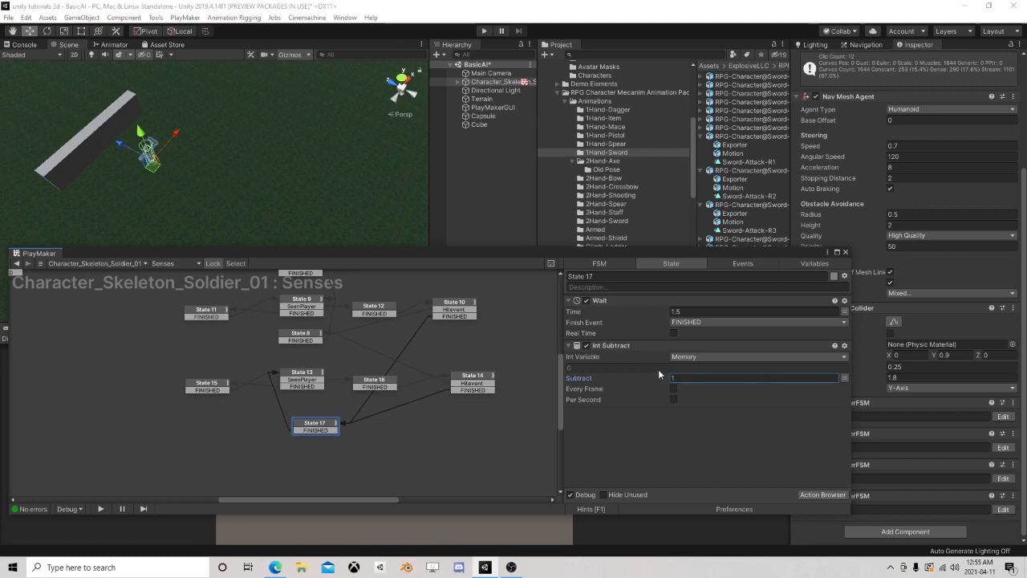
pyautogui.moveTo(626, 348); pyautogui.dragTo(619, 302)
pyautogui.moveTo(324, 424); pyautogui.dragTo(314, 418)
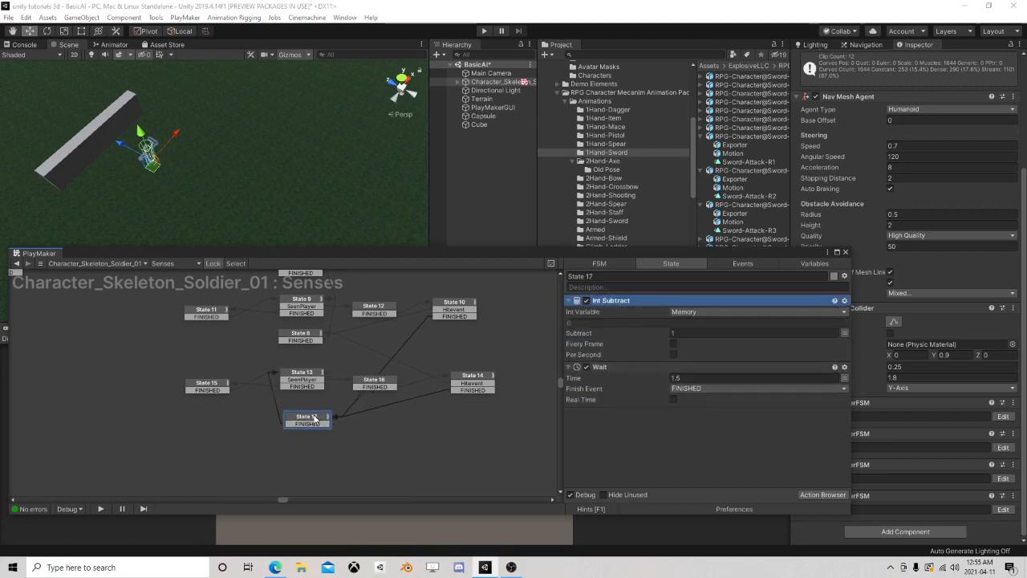
# Add an Int Compare action to State 17 and place it below the Wait action
pyautogui.click(821, 495)
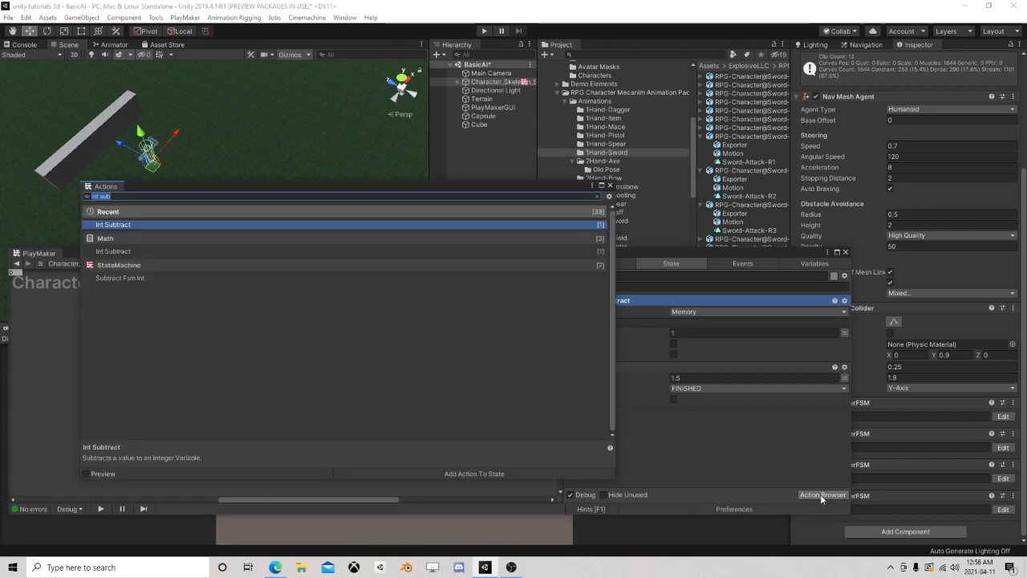
pyautogui.write('int com')
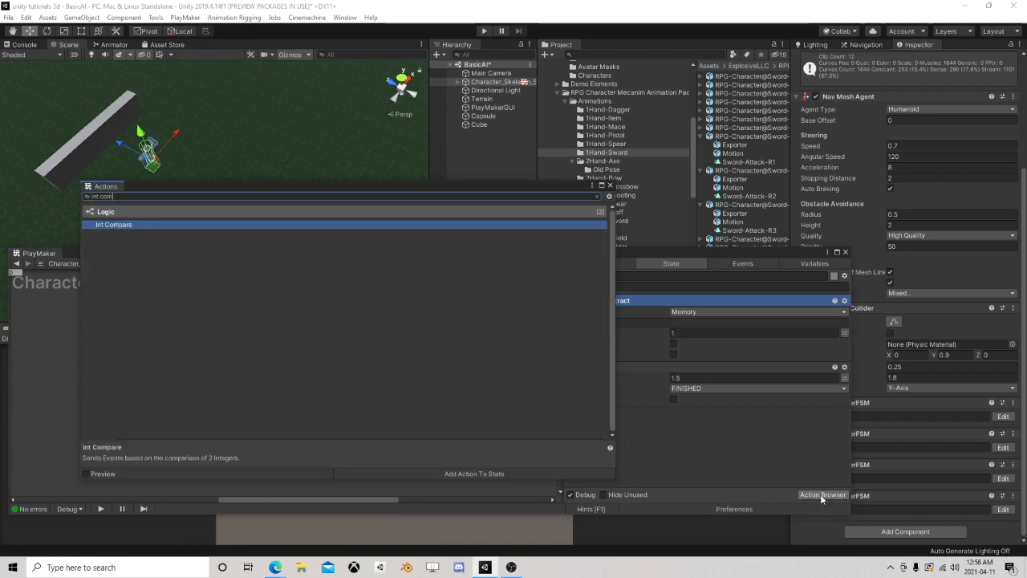
pyautogui.doubleClick(132, 224)
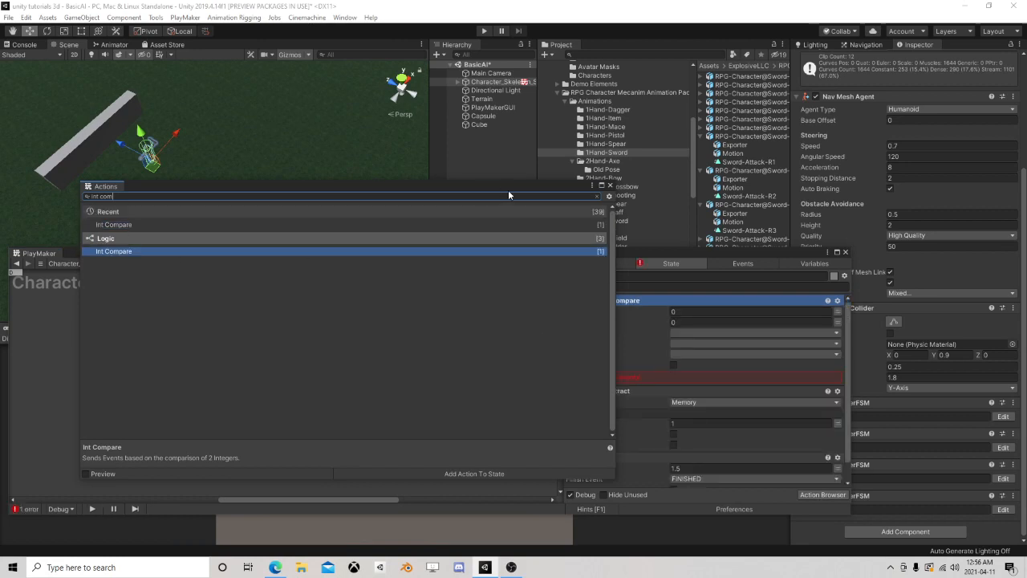
pyautogui.click(610, 185)
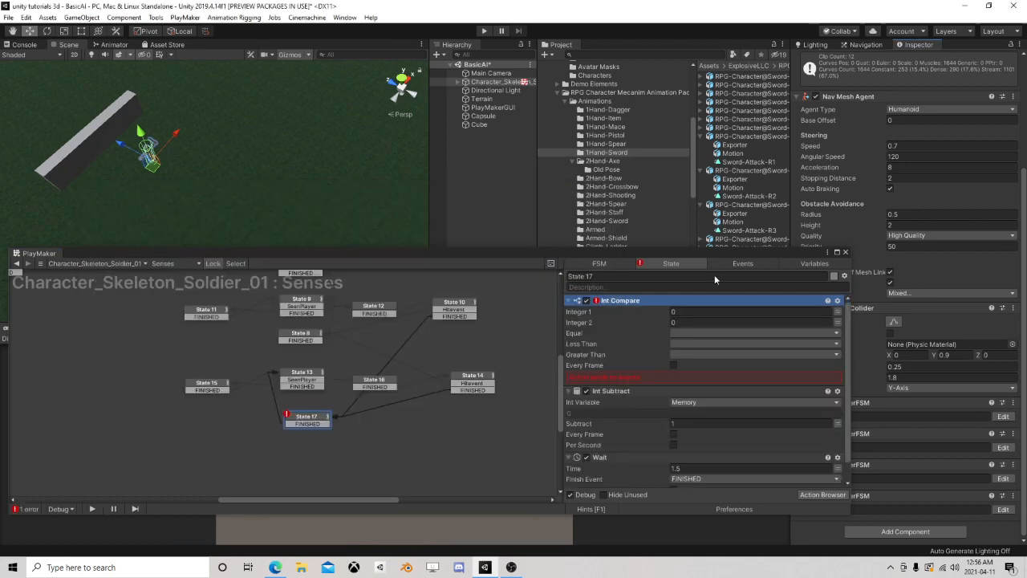
pyautogui.rightClick(641, 300)
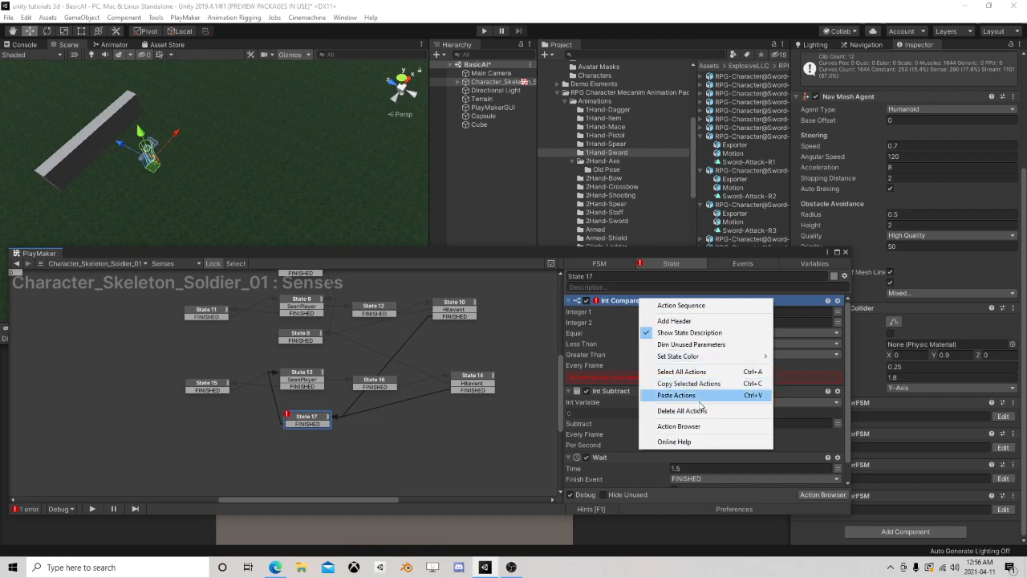
pyautogui.click(612, 369)
pyautogui.rightClick(626, 302)
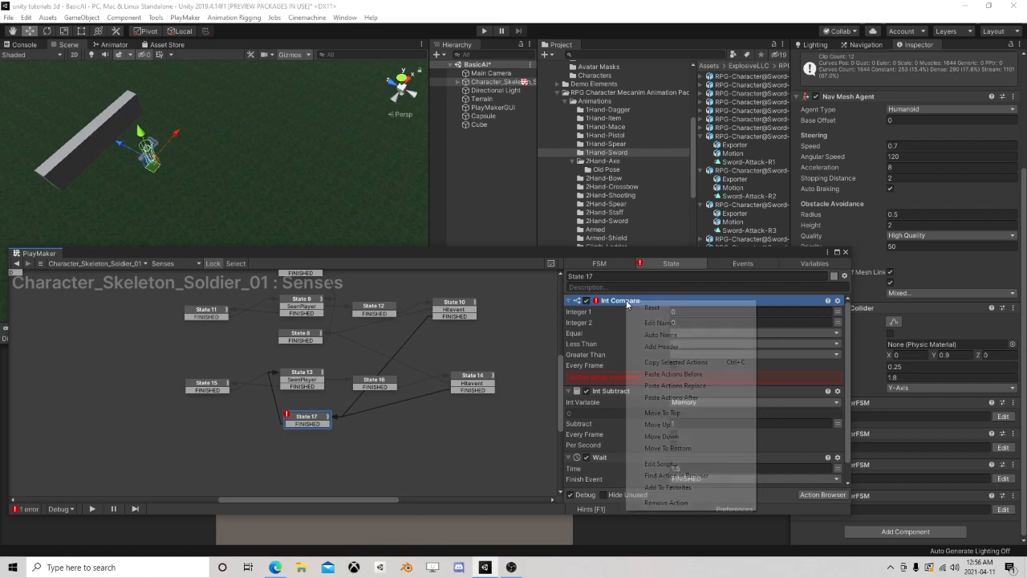
pyautogui.click(684, 447)
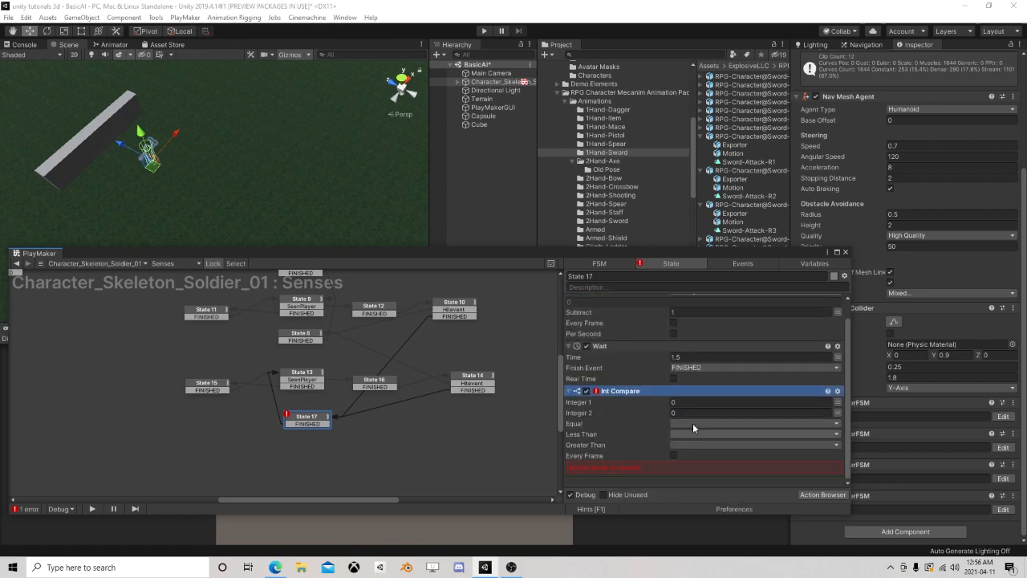
# Set State 17's Int Compare to check Memory against 0, send a new event named idle when equal, and add the idle transition
pyautogui.click(838, 404)
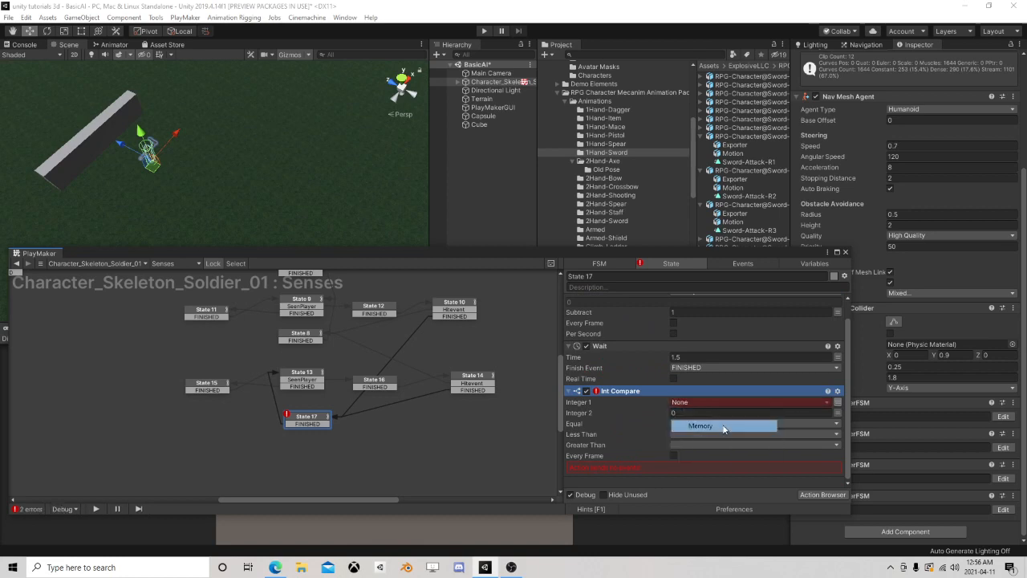
pyautogui.click(714, 423)
pyautogui.click(679, 437)
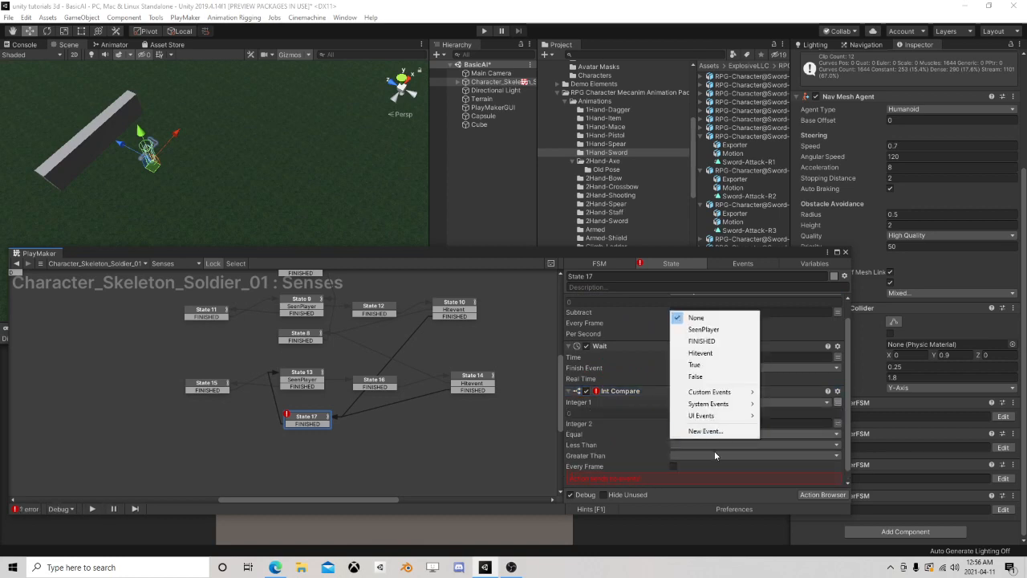
pyautogui.click(705, 433)
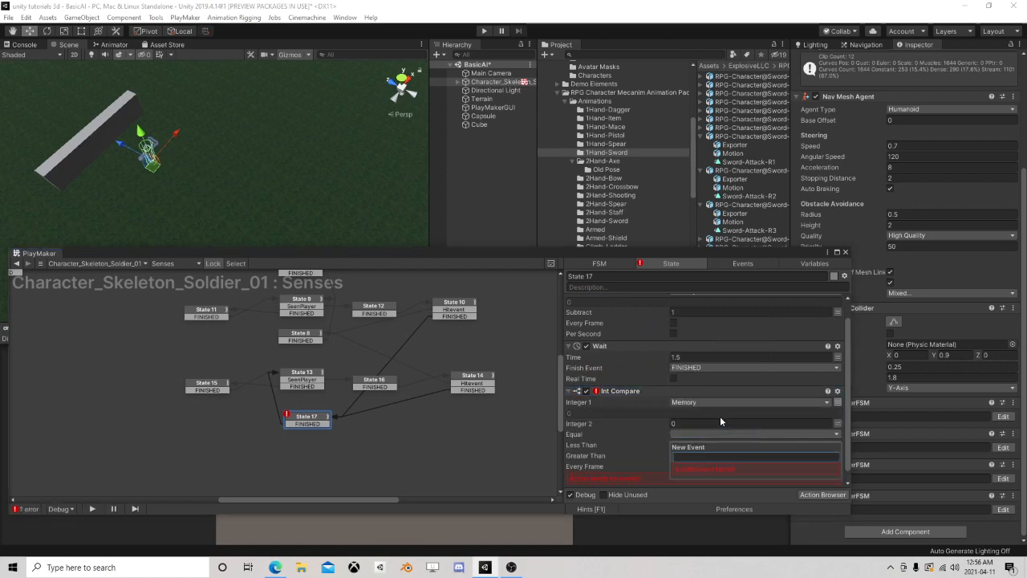
pyautogui.write('idle')
pyautogui.press('Return')
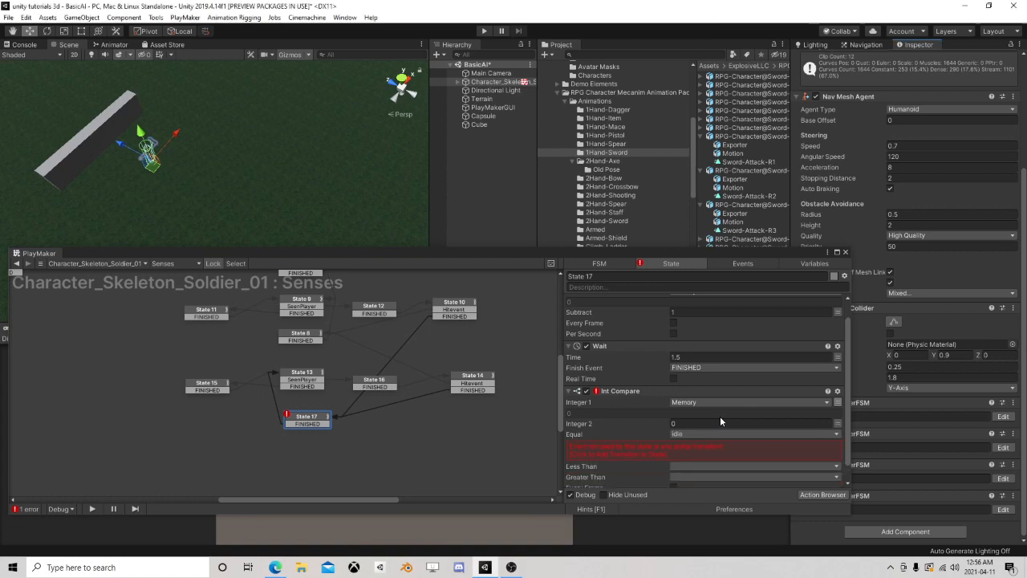
pyautogui.click(655, 453)
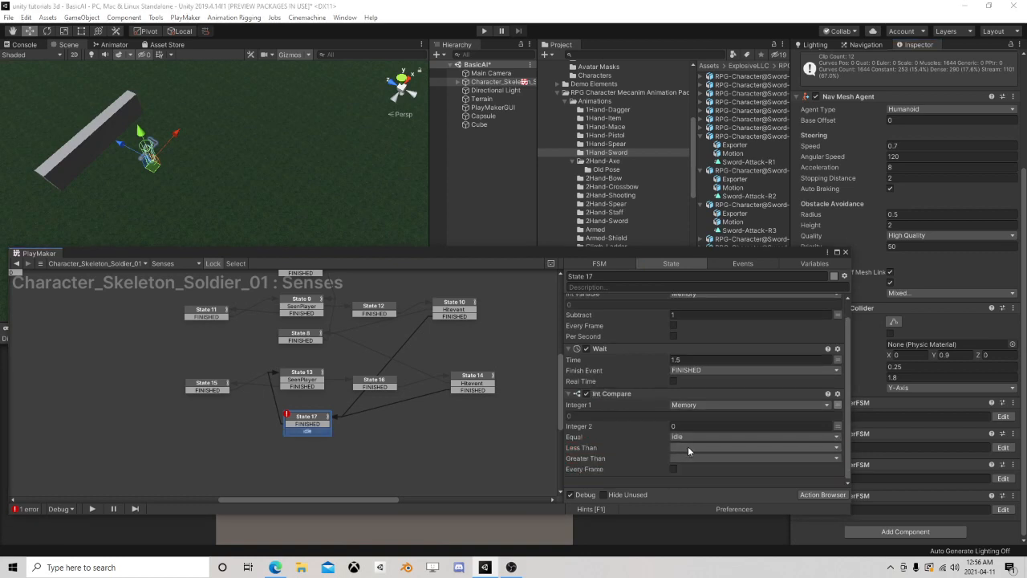
# Link State 17's idle transition to State 6
pyautogui.scroll(-3, 357, 404)
pyautogui.moveTo(235, 403); pyautogui.dragTo(368, 418, button='middle')
pyautogui.scroll(-3, 359, 390)
pyautogui.moveTo(434, 442); pyautogui.dragTo(222, 327)
pyautogui.moveTo(401, 385); pyautogui.dragTo(349, 407, button='middle')
pyautogui.moveTo(169, 395); pyautogui.dragTo(270, 380, button='middle')
pyautogui.scroll(3, 262, 357)
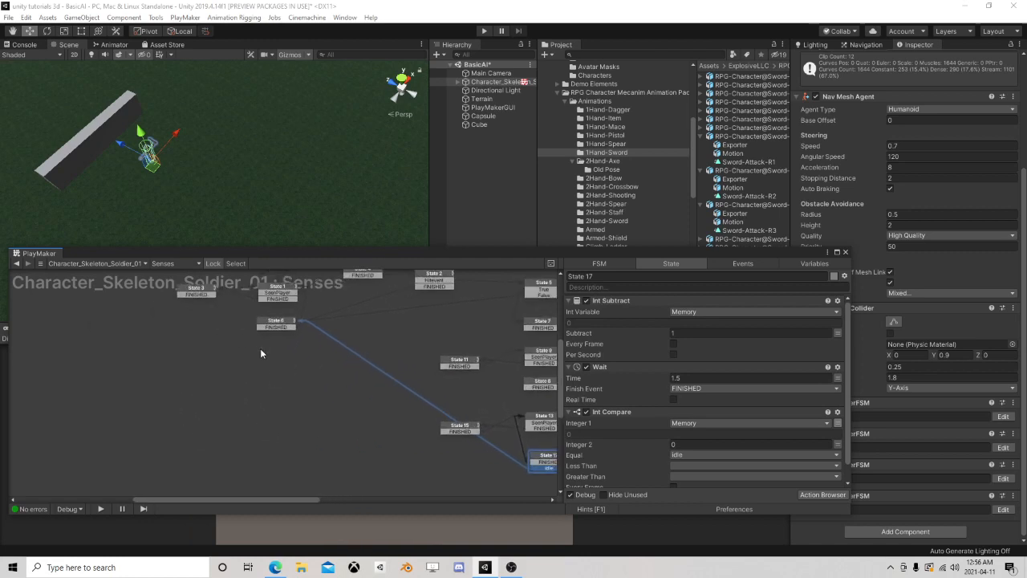
pyautogui.moveTo(413, 416); pyautogui.dragTo(266, 374, button='middle')
pyautogui.scroll(2, 370, 417)
pyautogui.scroll(1, 327, 377)
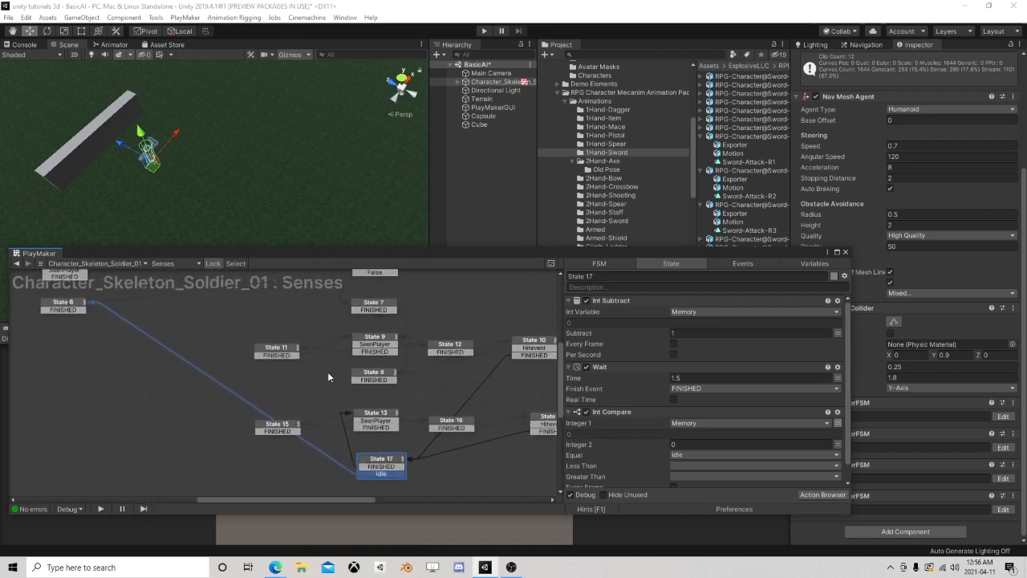
# Add a Set Int Value action to State 7 that sets Memory to 5
pyautogui.click(382, 341)
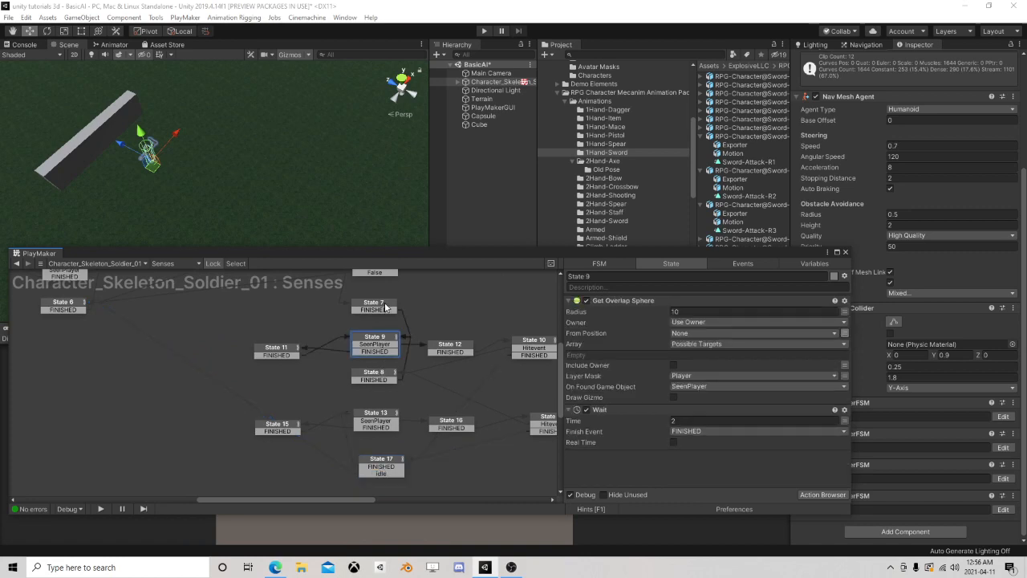
pyautogui.click(384, 306)
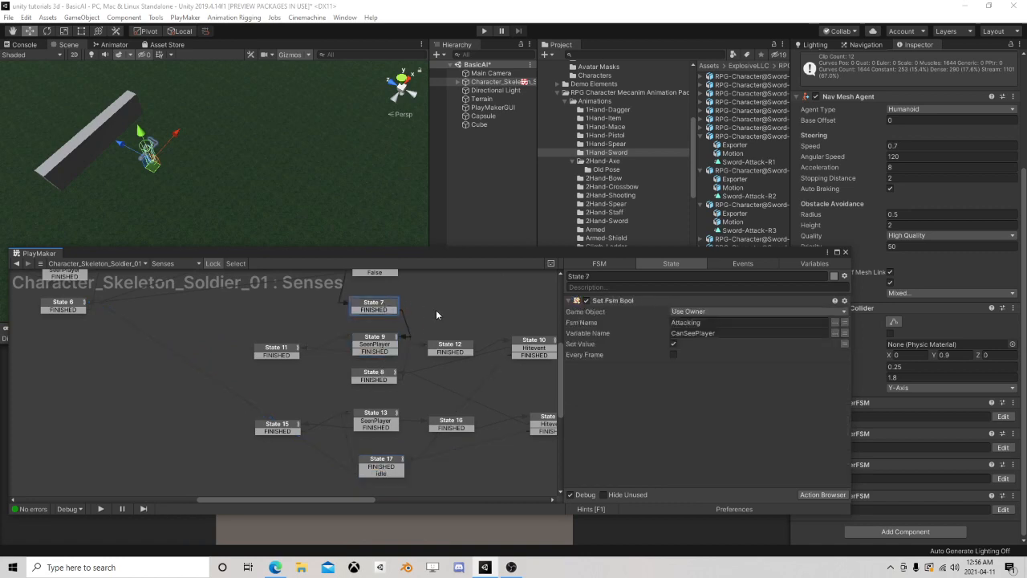
pyautogui.click(807, 492)
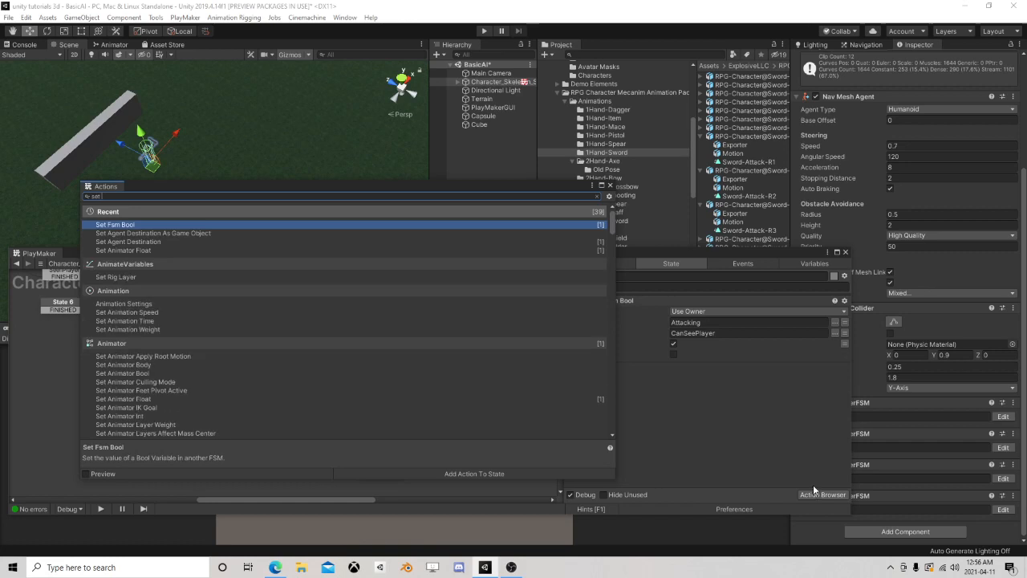
pyautogui.write('int val')
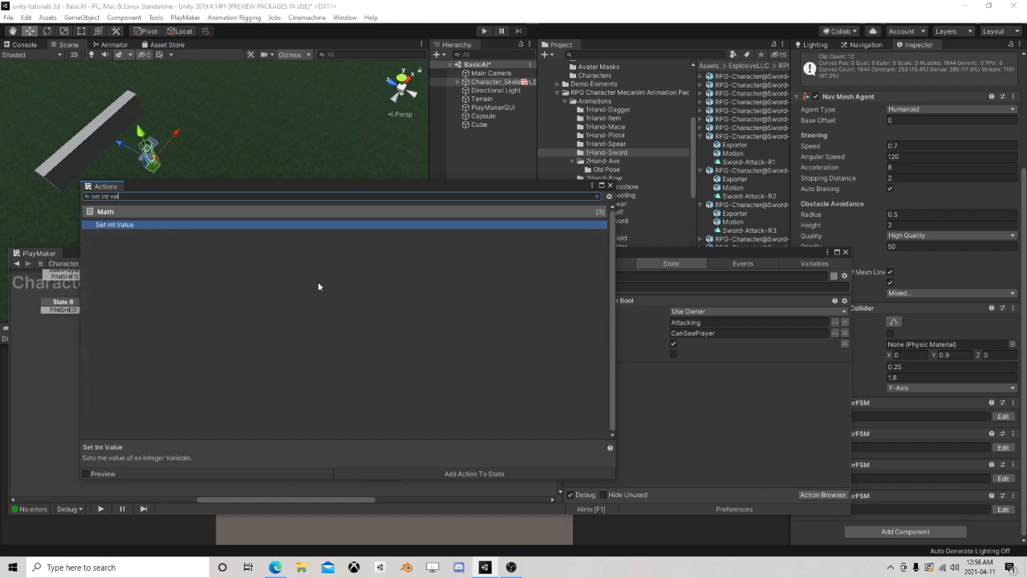
pyautogui.doubleClick(161, 225)
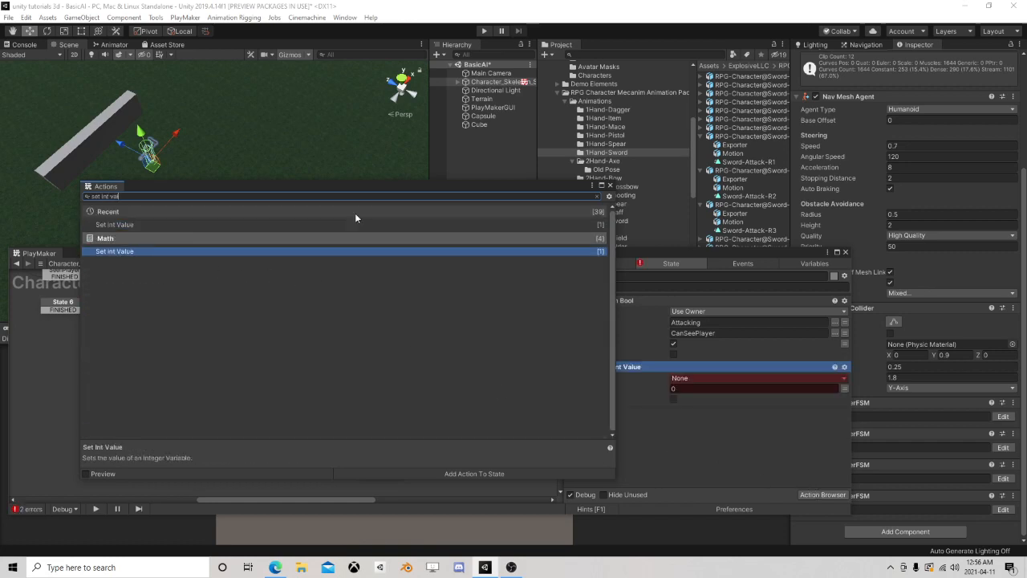
pyautogui.click(610, 185)
pyautogui.click(716, 380)
pyautogui.click(713, 401)
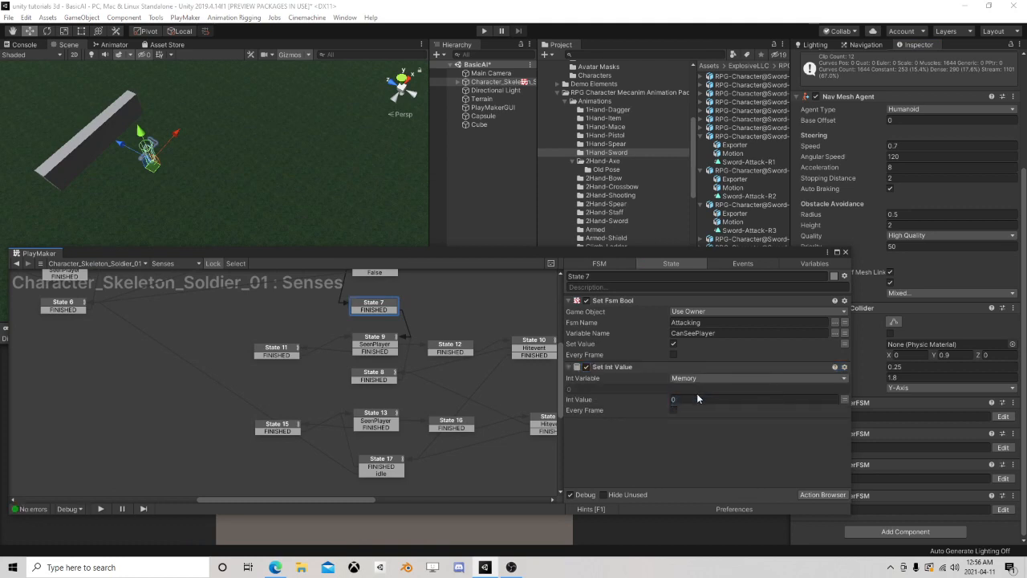
pyautogui.click(714, 400)
pyautogui.write('5')
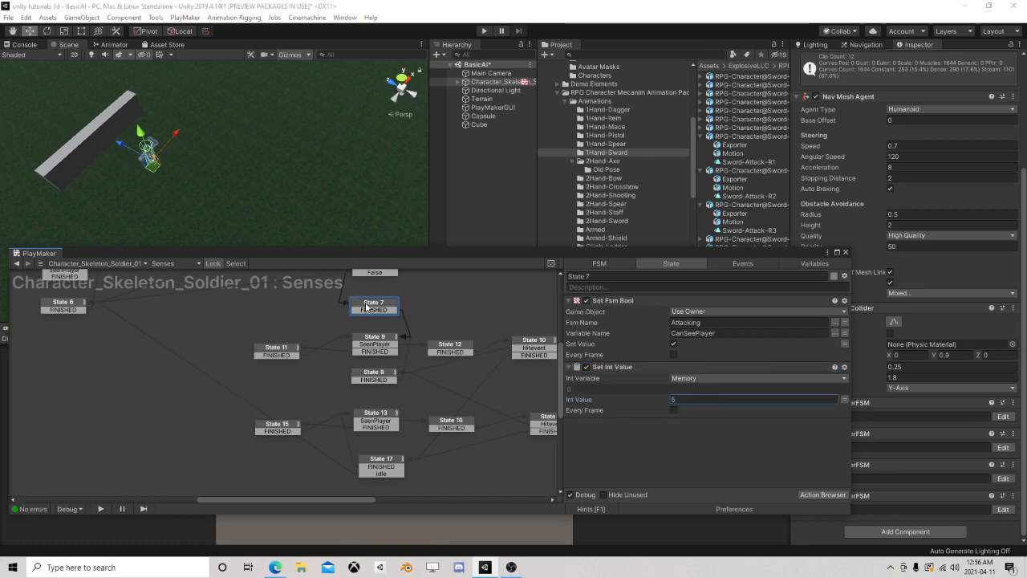
# Add a new state in the gap between State 12 and State 16, beside State 8
pyautogui.scroll(-2, 366, 306)
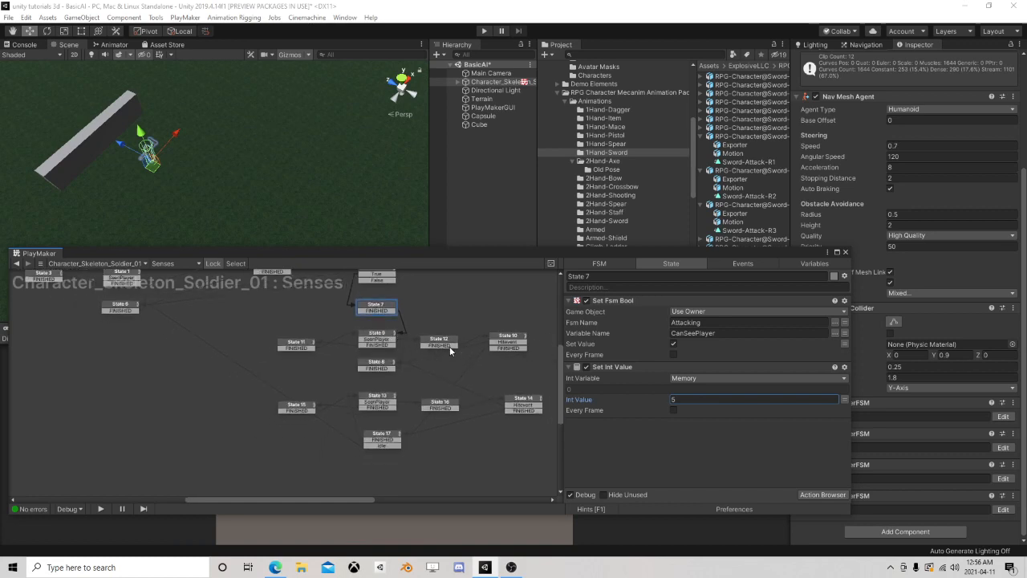
pyautogui.click(611, 369)
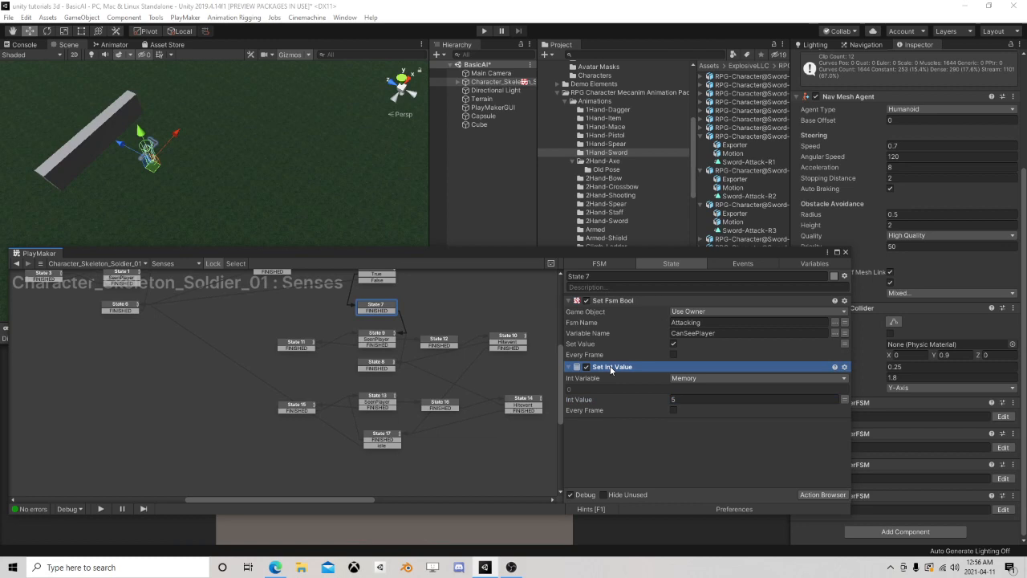
pyautogui.scroll(1, 450, 382)
pyautogui.scroll(1, 478, 346)
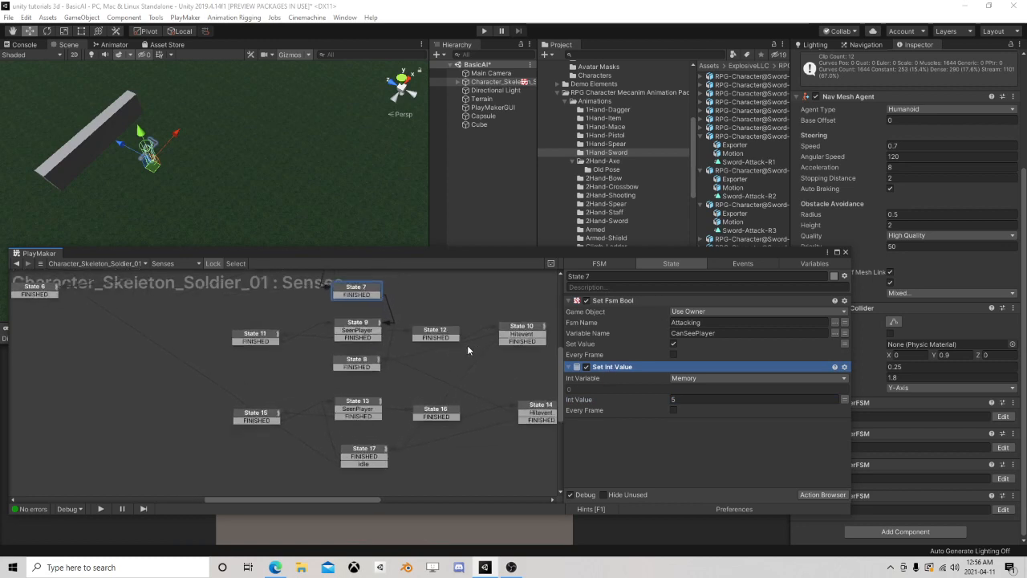
pyautogui.click(538, 418)
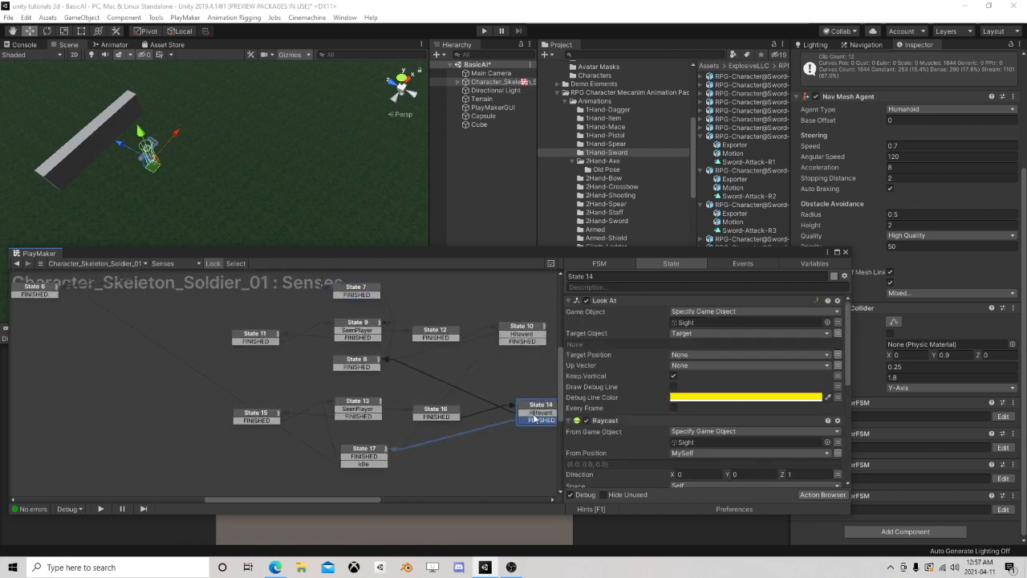
pyautogui.click(535, 413)
pyautogui.click(336, 358)
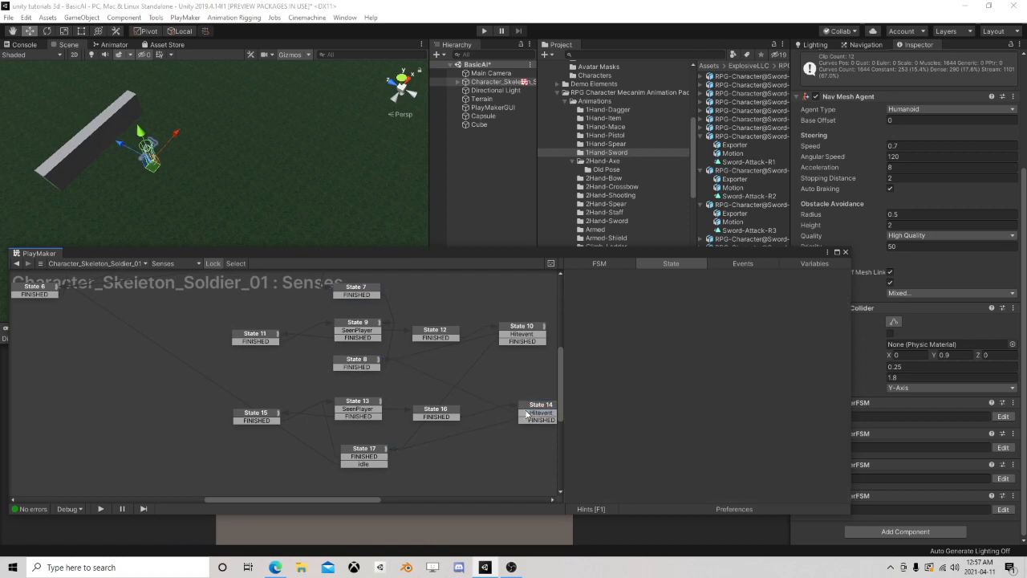
pyautogui.click(530, 413)
pyautogui.rightClick(424, 367)
pyautogui.click(437, 363)
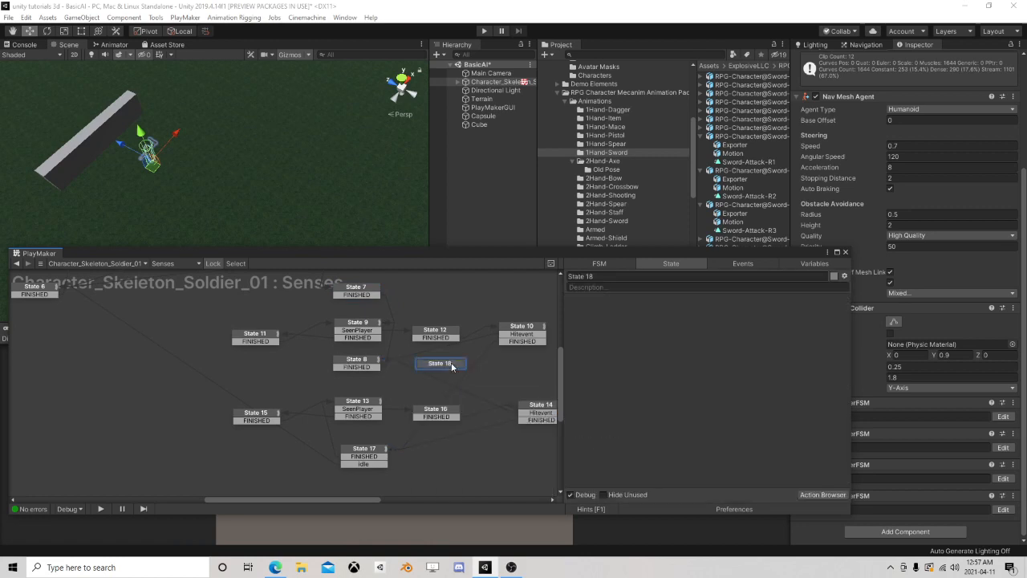
# Give State 18 a FINISHED transition linked to State 8, and relink State 14's Hitevent to State 18
pyautogui.rightClick(452, 364)
pyautogui.moveTo(490, 370)
pyautogui.click(607, 382)
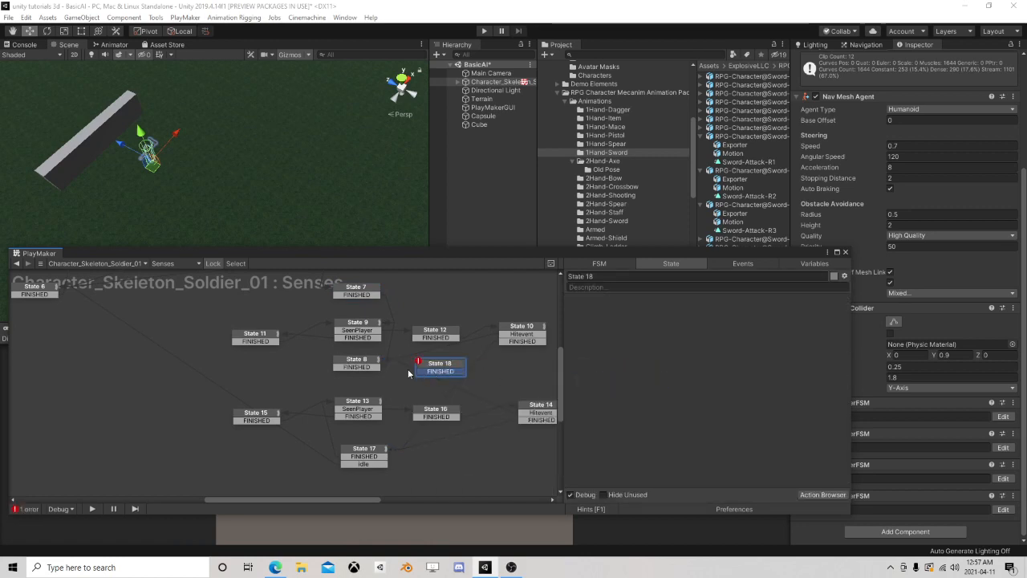
pyautogui.click(529, 415)
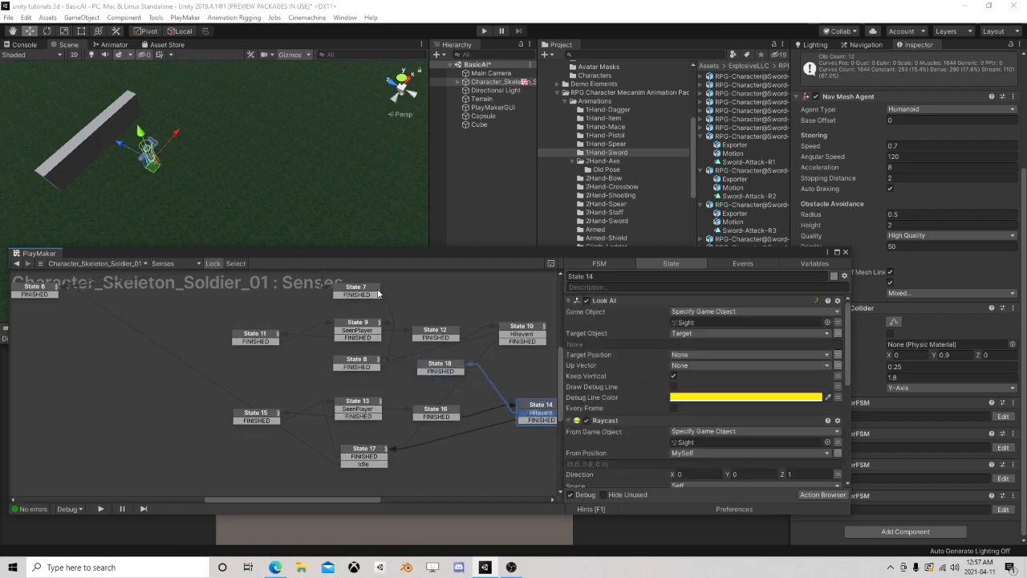
# Copy State 7's Set Int Value action for Memory and paste it into State 18
pyautogui.click(369, 294)
pyautogui.click(629, 375)
pyautogui.rightClick(629, 375)
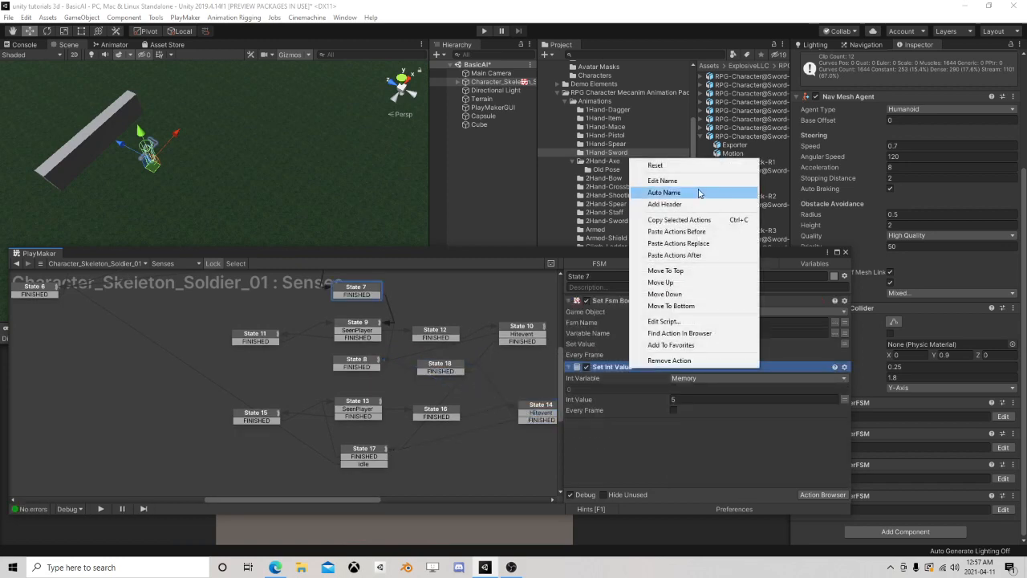
pyautogui.click(666, 217)
pyautogui.click(452, 372)
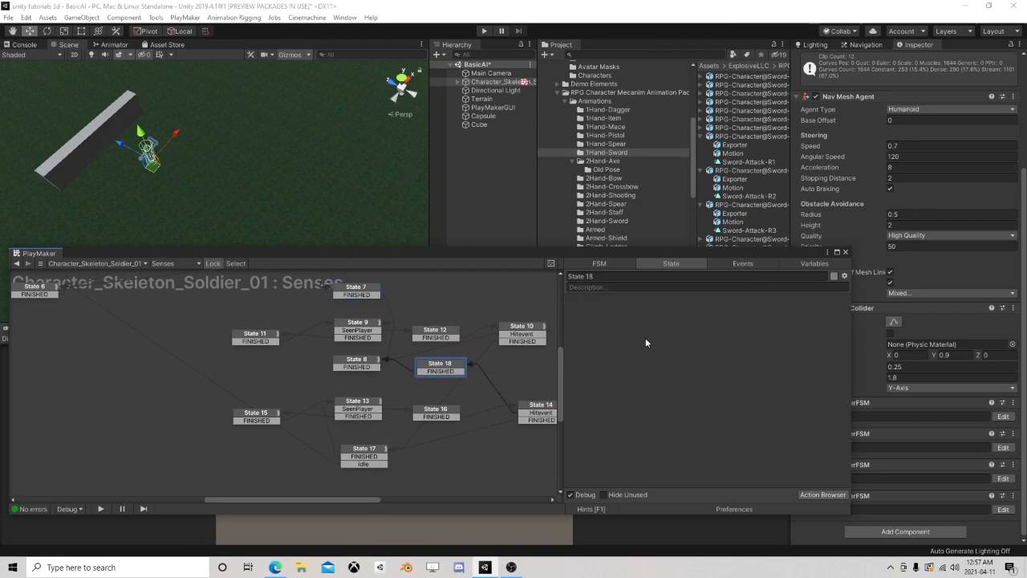
pyautogui.rightClick(650, 341)
pyautogui.click(705, 440)
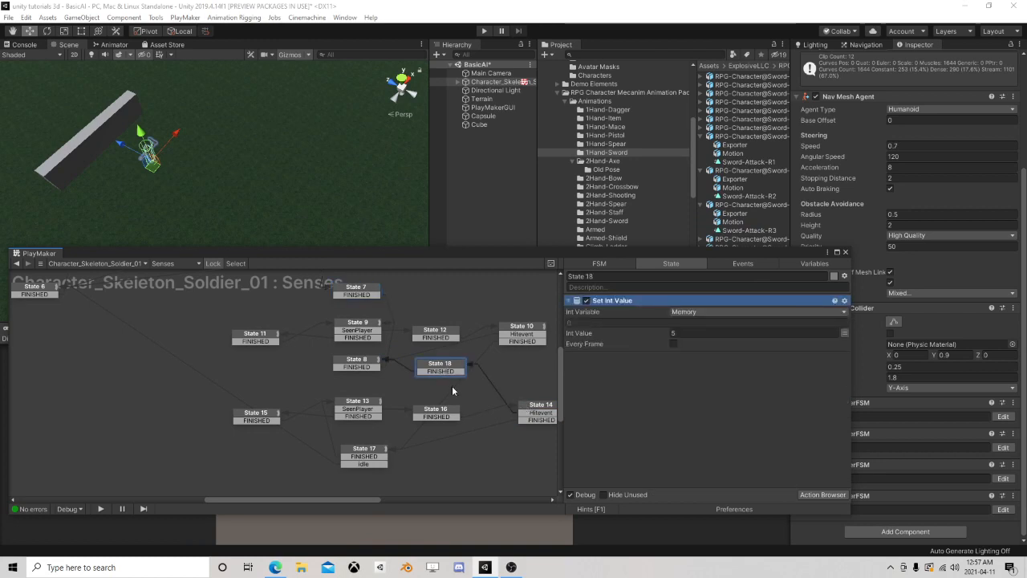
# Review State 17's transitions and its actions down to Int Compare
pyautogui.scroll(-1, 489, 396)
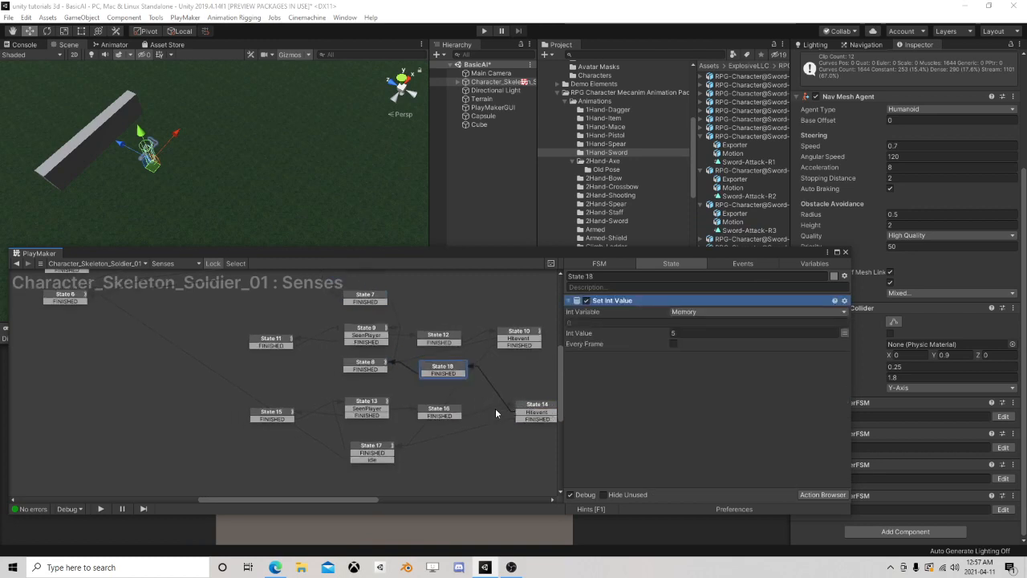
pyautogui.moveTo(495, 408); pyautogui.dragTo(471, 420, button='middle')
pyautogui.scroll(1, 470, 419)
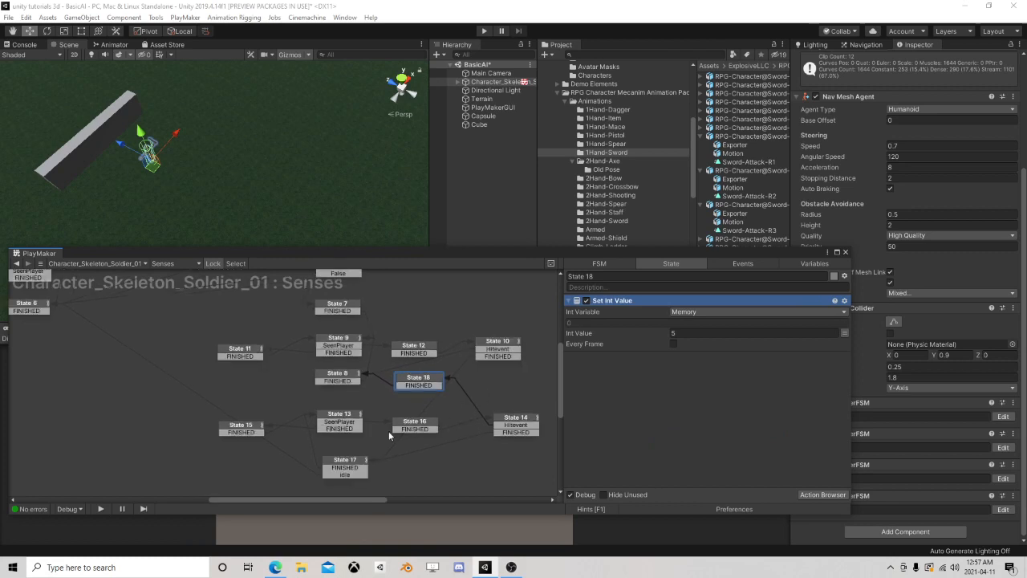
pyautogui.click(351, 461)
pyautogui.scroll(-1, 619, 413)
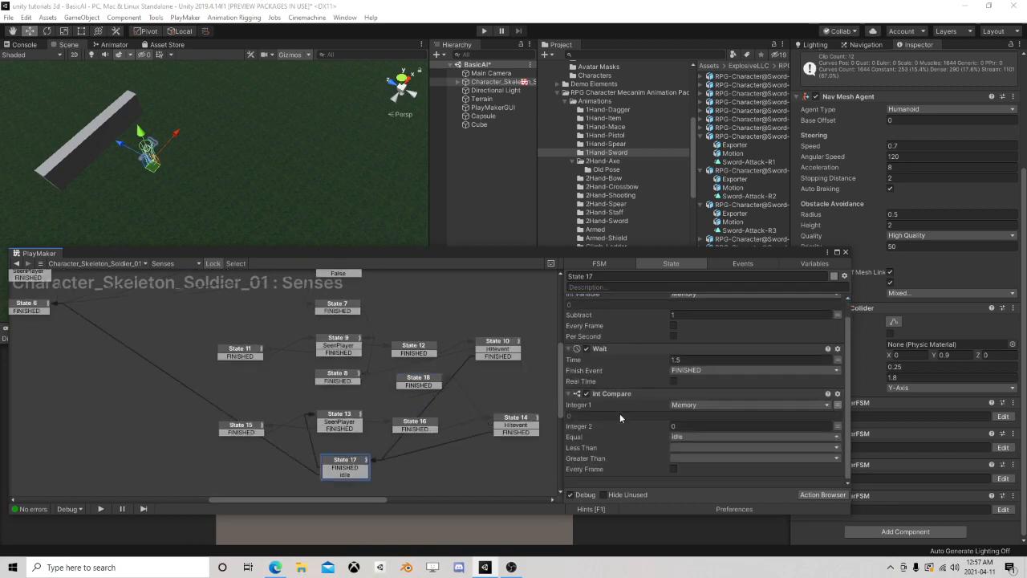
# Add a new state below State 6 in the Senses FSM and relink State 17's idle transition to it
pyautogui.moveTo(155, 378); pyautogui.dragTo(140, 317, button='middle')
pyautogui.click(361, 432)
pyautogui.moveTo(191, 383); pyautogui.dragTo(345, 413, button='middle')
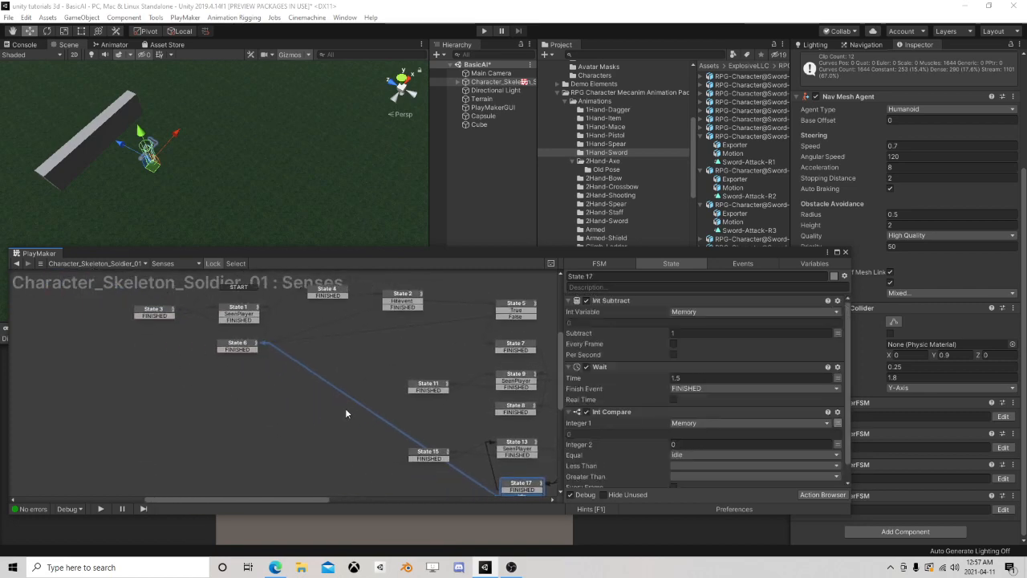
pyautogui.rightClick(213, 374)
pyautogui.click(233, 380)
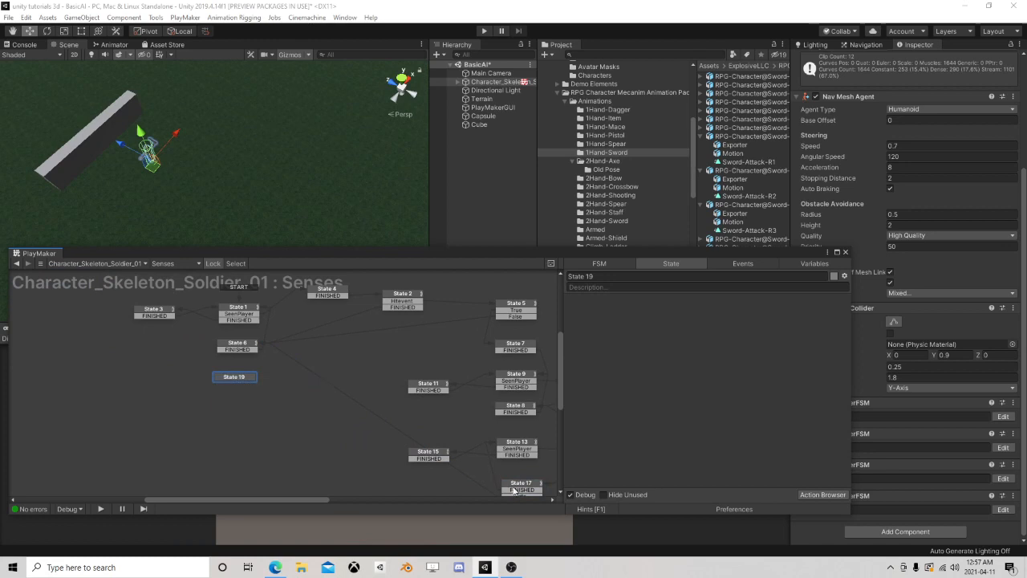
pyautogui.moveTo(423, 450); pyautogui.dragTo(412, 405, button='middle')
pyautogui.moveTo(512, 451); pyautogui.dragTo(234, 331)
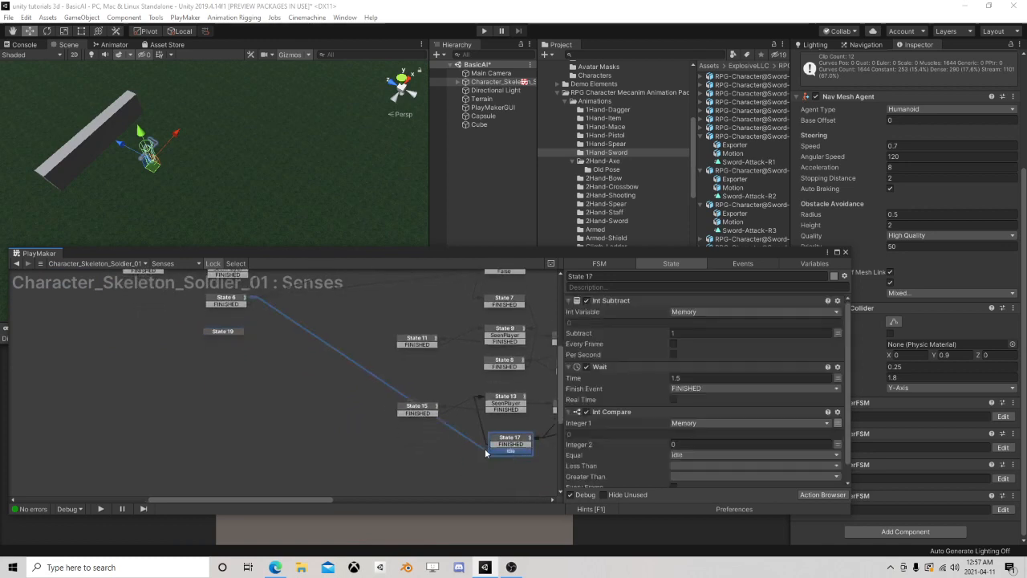
# Give State 19 a FINISHED transition linked to State 6
pyautogui.rightClick(231, 335)
pyautogui.moveTo(251, 337)
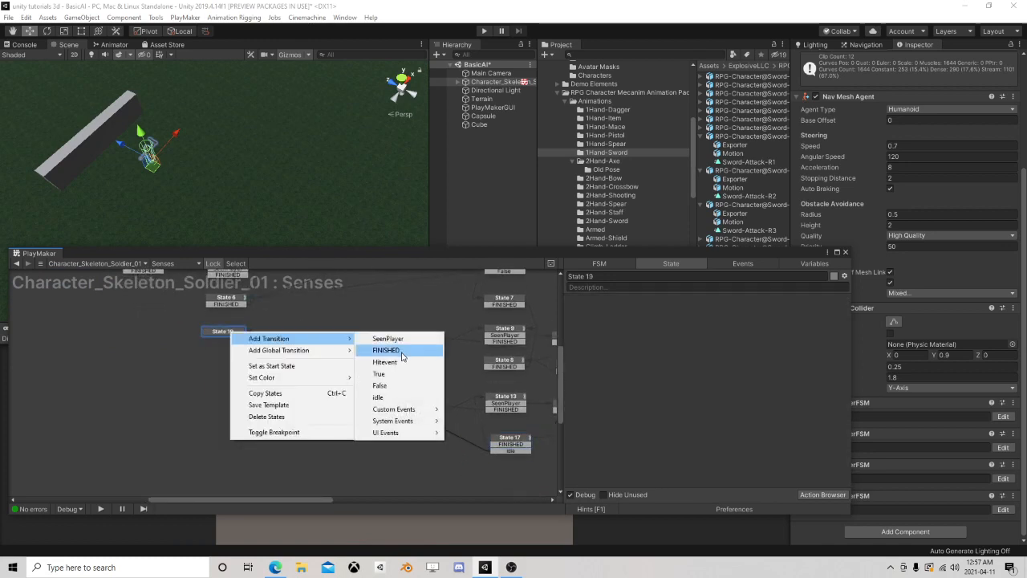
pyautogui.click(395, 349)
pyautogui.moveTo(232, 338); pyautogui.dragTo(236, 302)
# Copy State 7's Set Fsm Bool action for CanSeePlayer into State 19, turn off its Set Value, and move State 19 closer to State 6
pyautogui.moveTo(257, 349); pyautogui.dragTo(133, 394, button='middle')
pyautogui.click(377, 308)
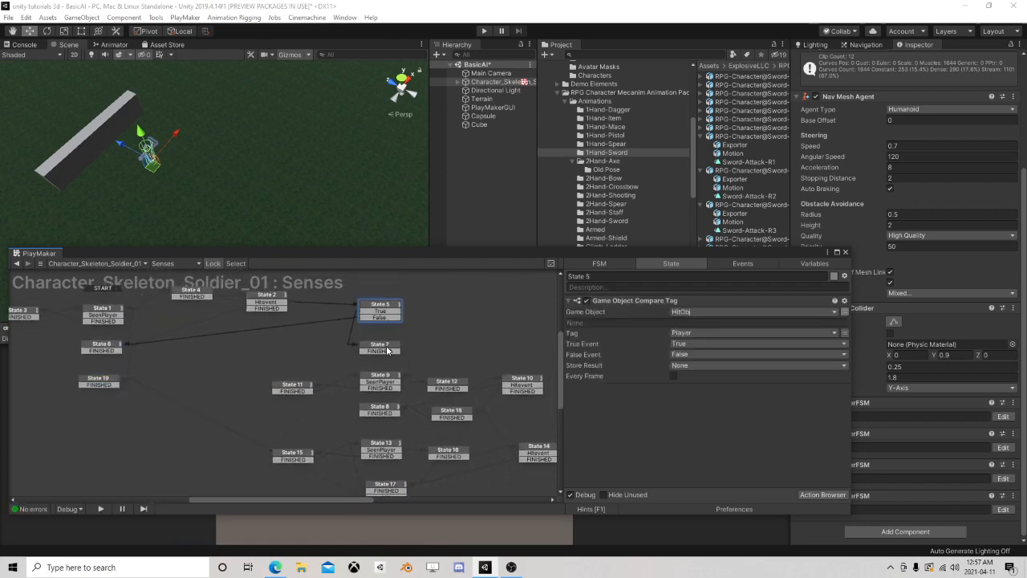
pyautogui.click(388, 346)
pyautogui.click(621, 303)
pyautogui.rightClick(621, 303)
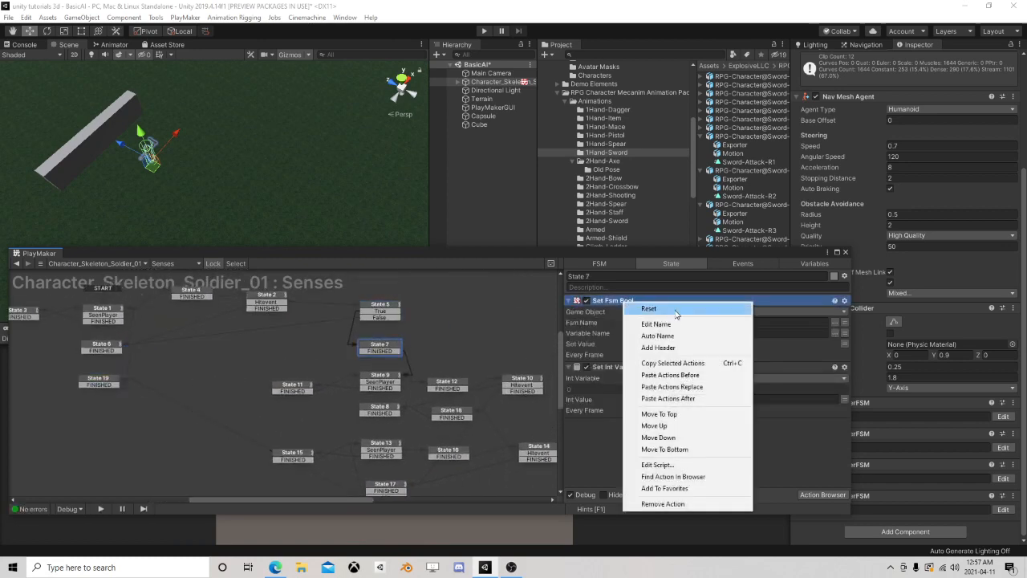
pyautogui.click(666, 363)
pyautogui.click(100, 380)
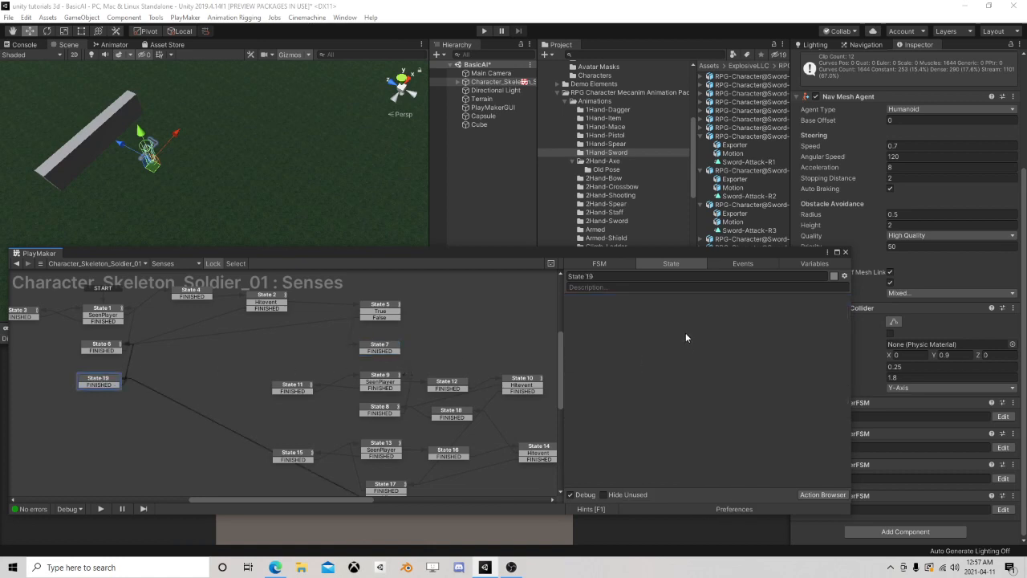
pyautogui.rightClick(685, 329)
pyautogui.click(723, 421)
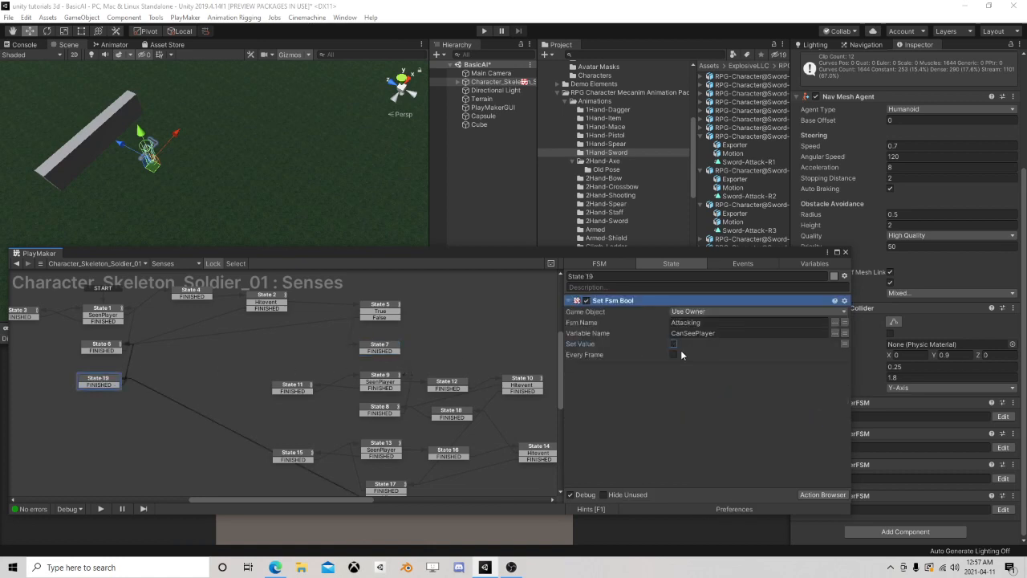
pyautogui.moveTo(109, 378); pyautogui.dragTo(113, 373)
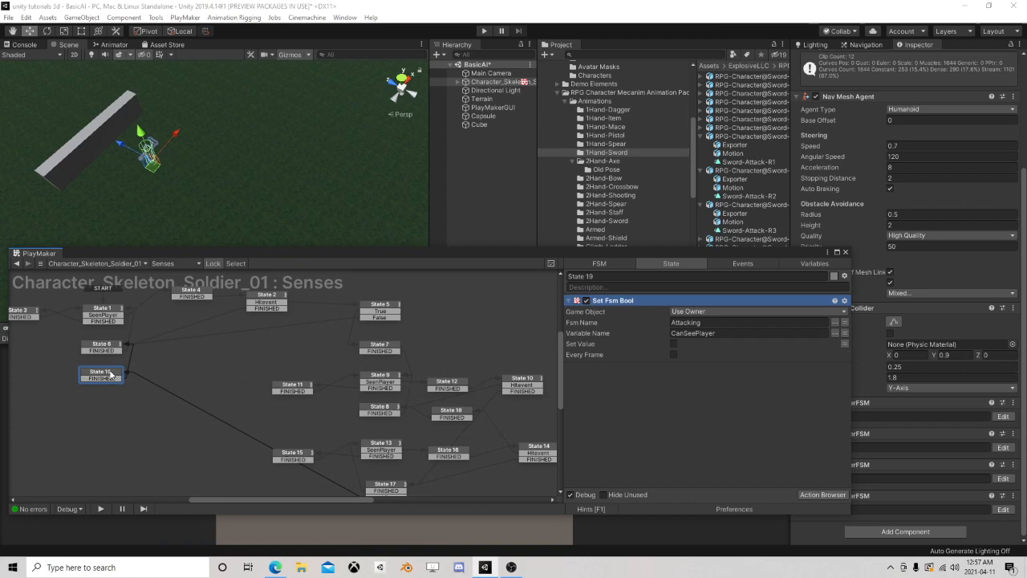
# Add a Set Agent Maximum Speed action to State 19 with a maximum speed of 0.7
pyautogui.click(822, 494)
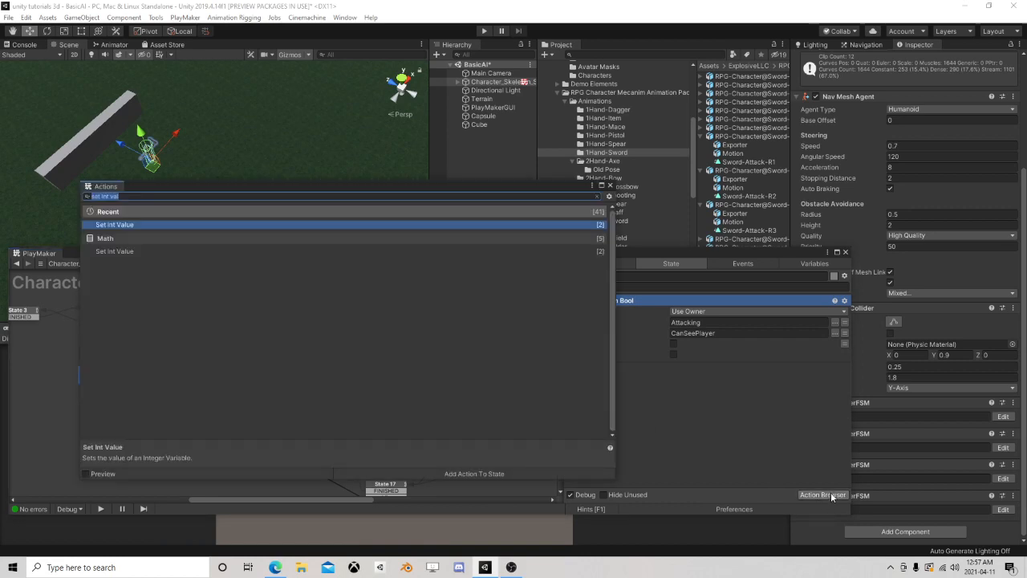
pyautogui.write('agent')
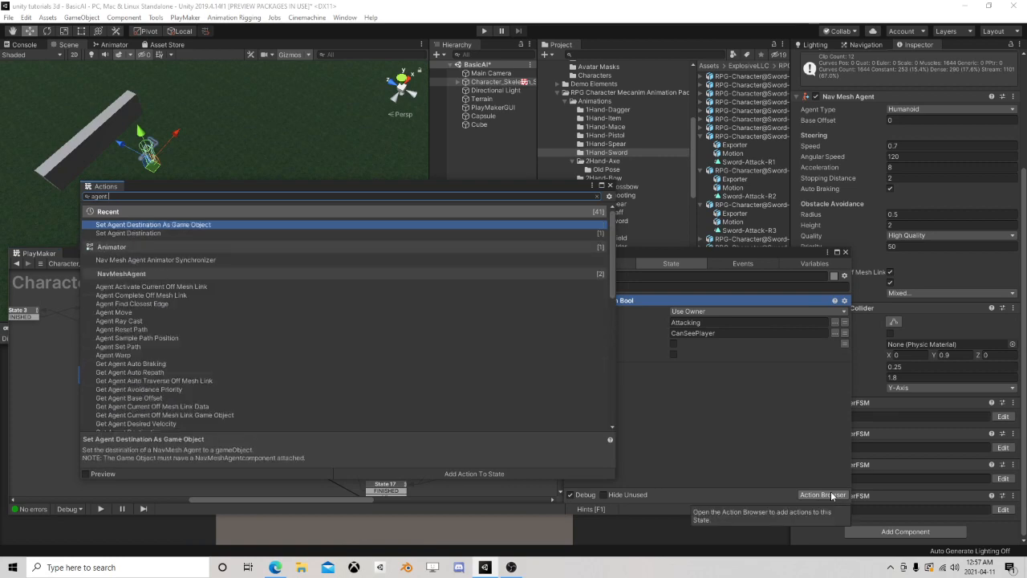
pyautogui.write(' max s')
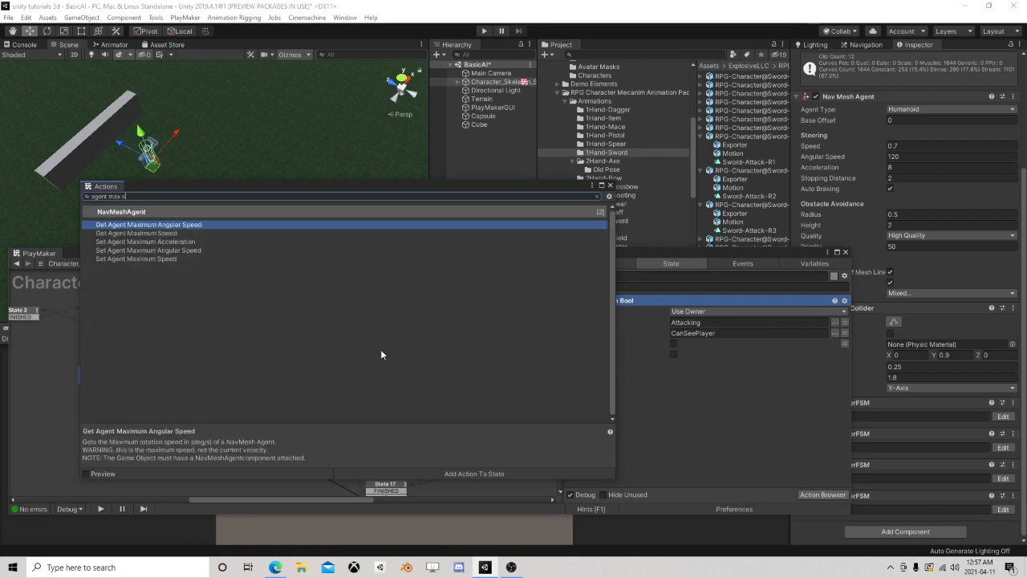
pyautogui.doubleClick(136, 258)
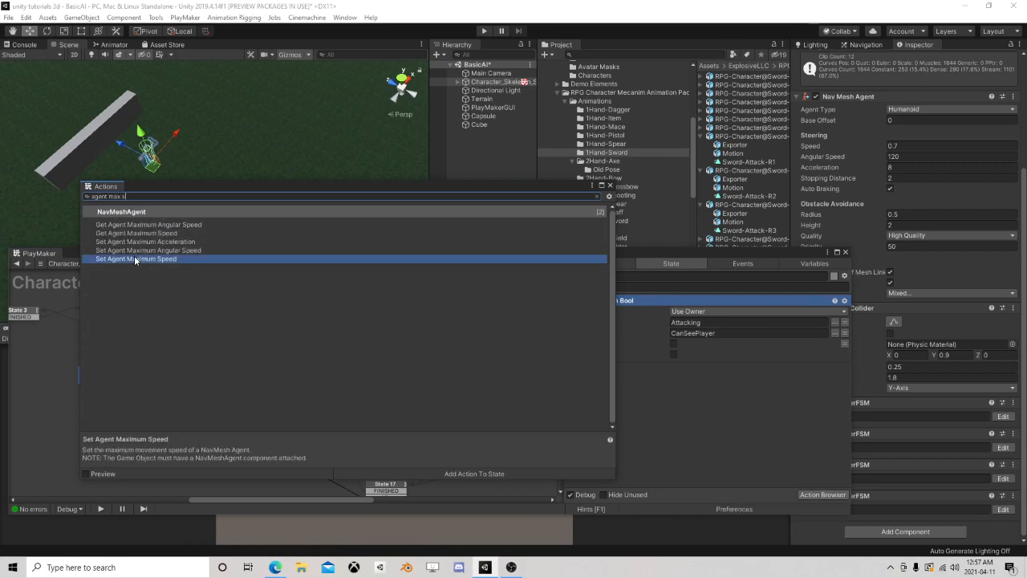
pyautogui.click(610, 186)
pyautogui.click(499, 82)
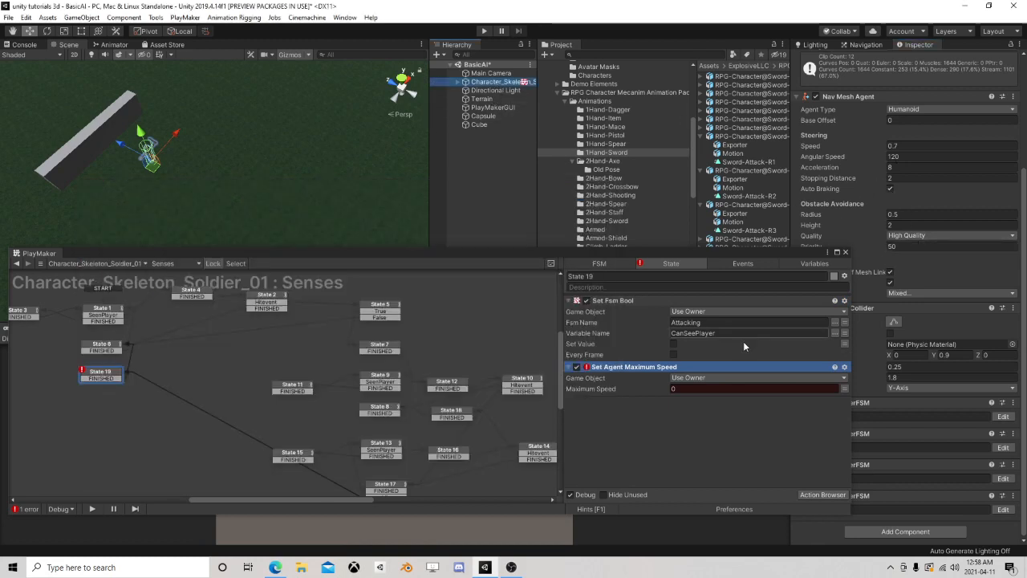
pyautogui.click(711, 388)
pyautogui.write('.7')
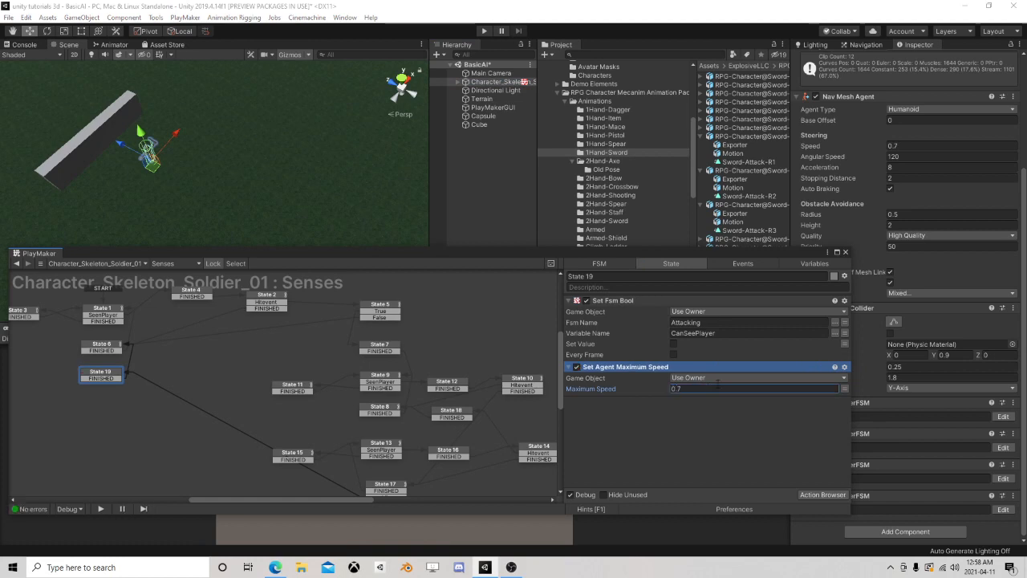
# Copy the Set Agent Maximum Speed action from State 19 into State 7 and set its maximum speed to 4
pyautogui.rightClick(644, 370)
pyautogui.click(710, 220)
pyautogui.scroll(-3, 282, 321)
pyautogui.moveTo(269, 317); pyautogui.dragTo(221, 320, button='middle')
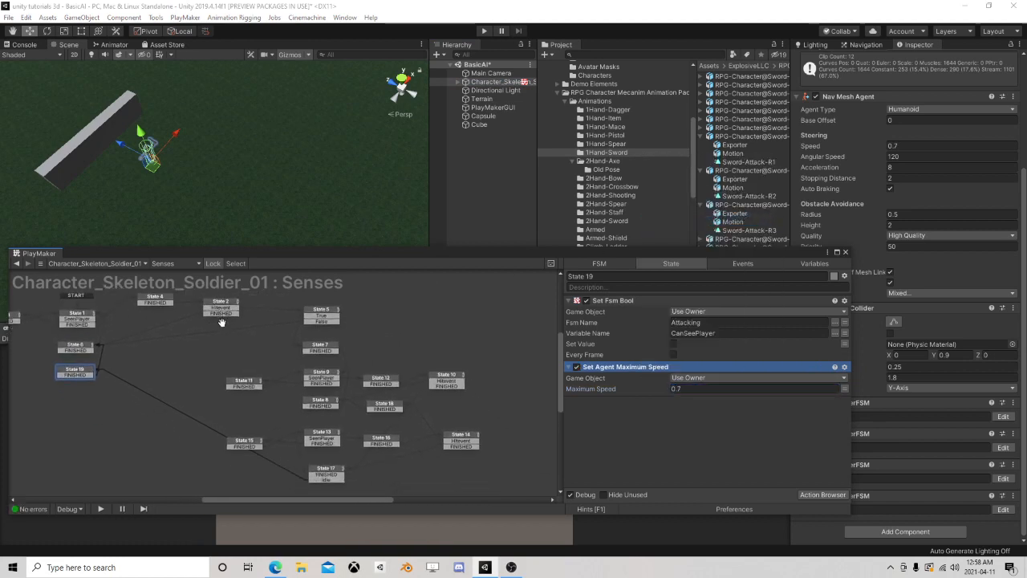
pyautogui.scroll(1, 220, 320)
pyautogui.click(335, 352)
pyautogui.rightClick(614, 439)
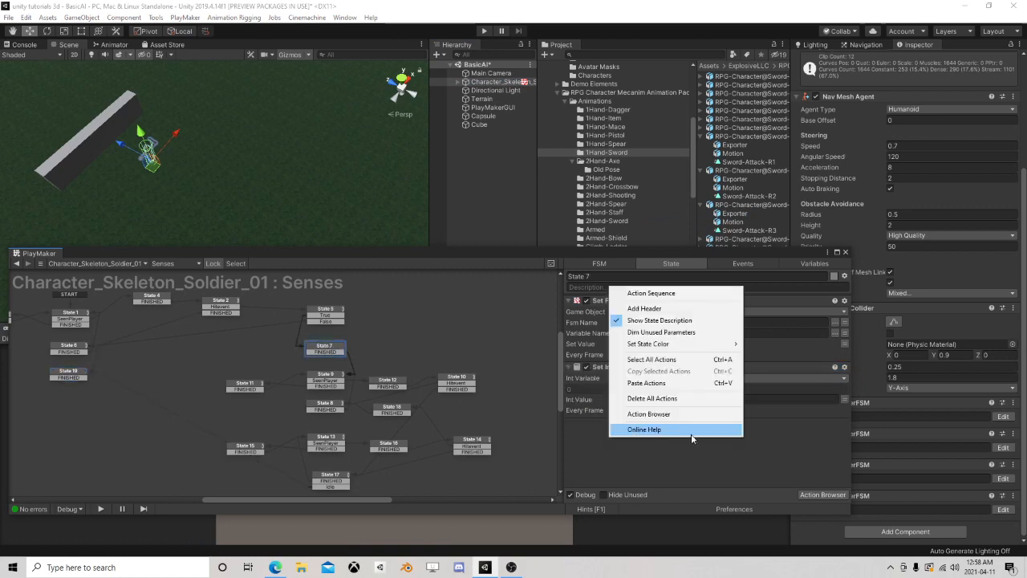
pyautogui.click(666, 392)
pyautogui.click(693, 445)
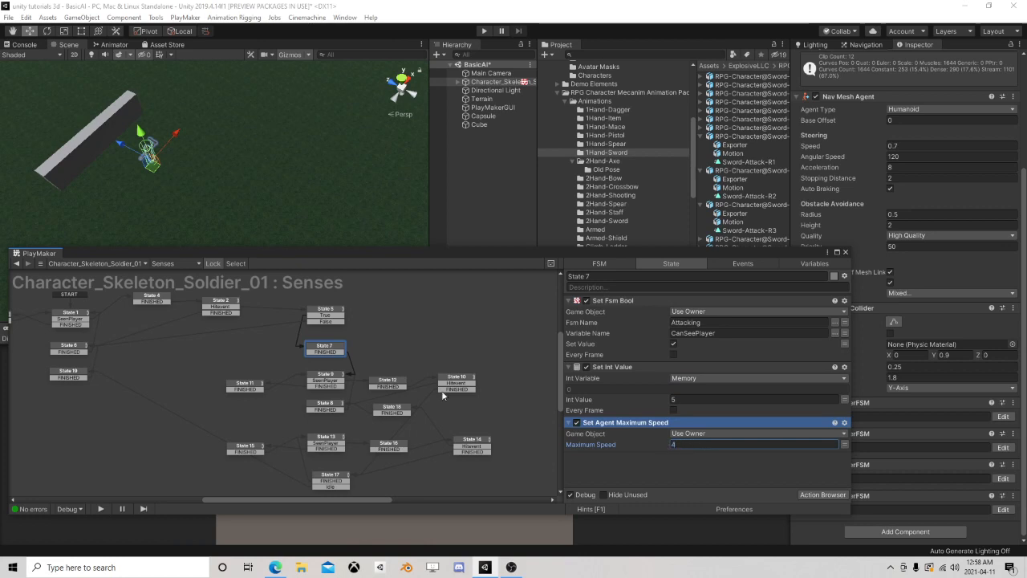
# Review the whole Senses state graph and check the actions in State 14 and State 7
pyautogui.moveTo(84, 364); pyautogui.dragTo(157, 384, button='middle')
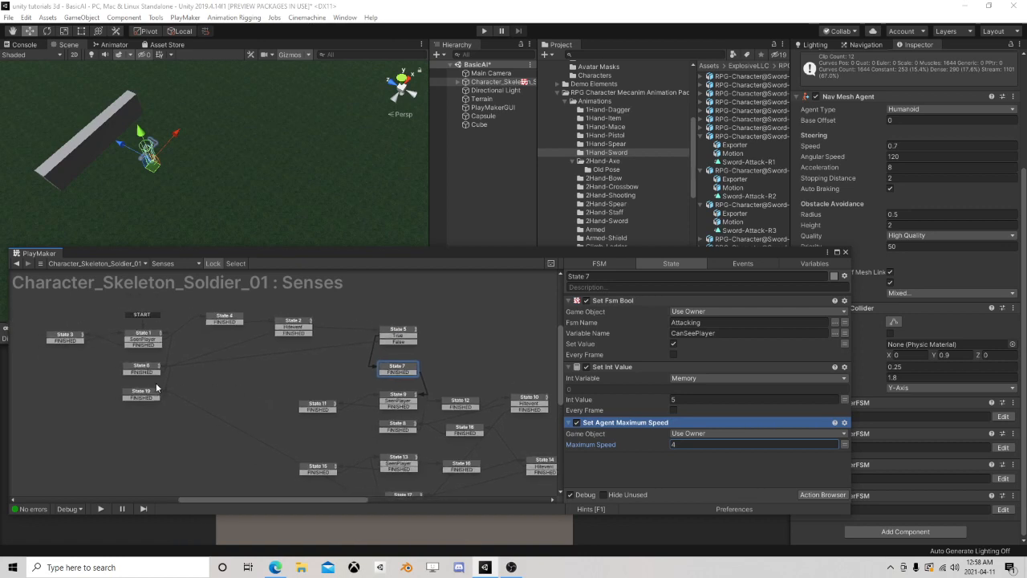
pyautogui.scroll(-2, 234, 398)
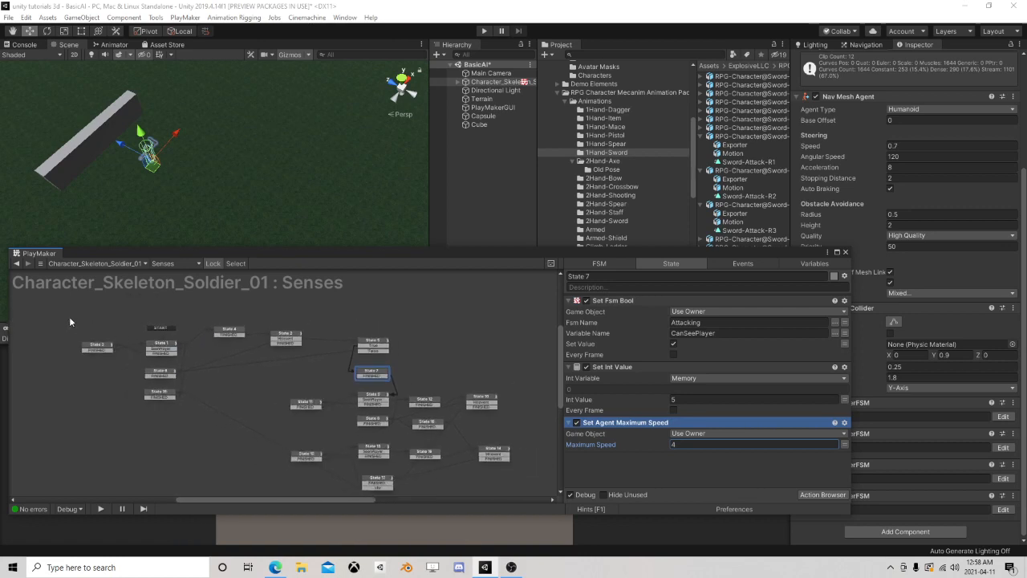
pyautogui.moveTo(69, 316); pyautogui.dragTo(130, 332)
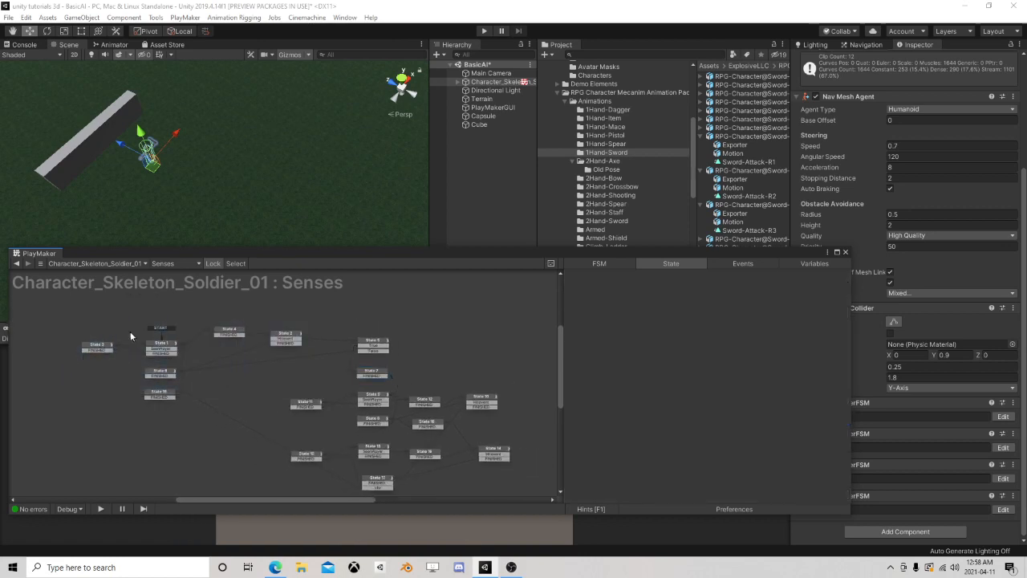
pyautogui.moveTo(331, 403); pyautogui.dragTo(210, 331, button='middle')
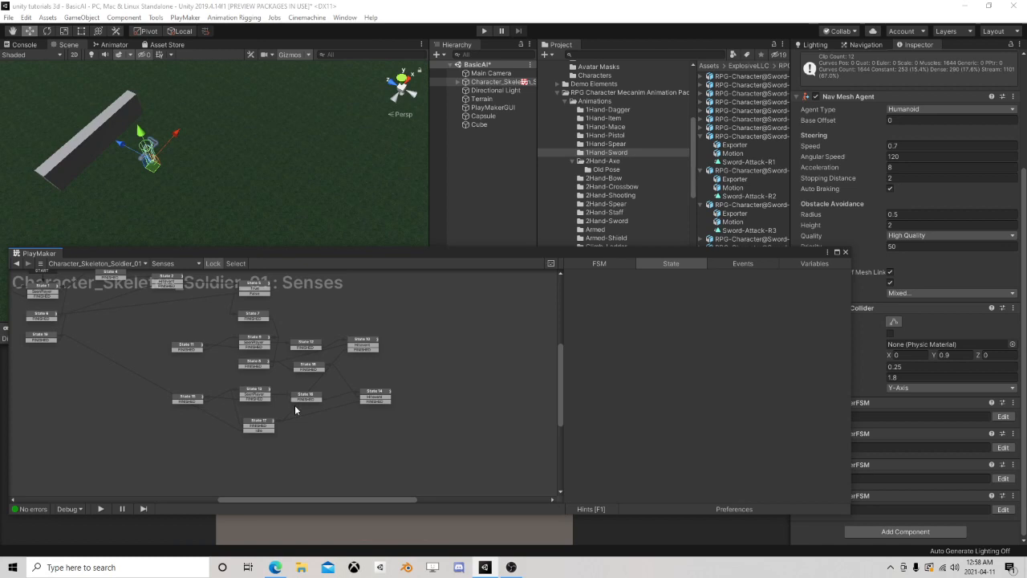
pyautogui.moveTo(183, 332); pyautogui.dragTo(280, 345, button='middle')
pyautogui.scroll(1, 280, 345)
pyautogui.click(499, 412)
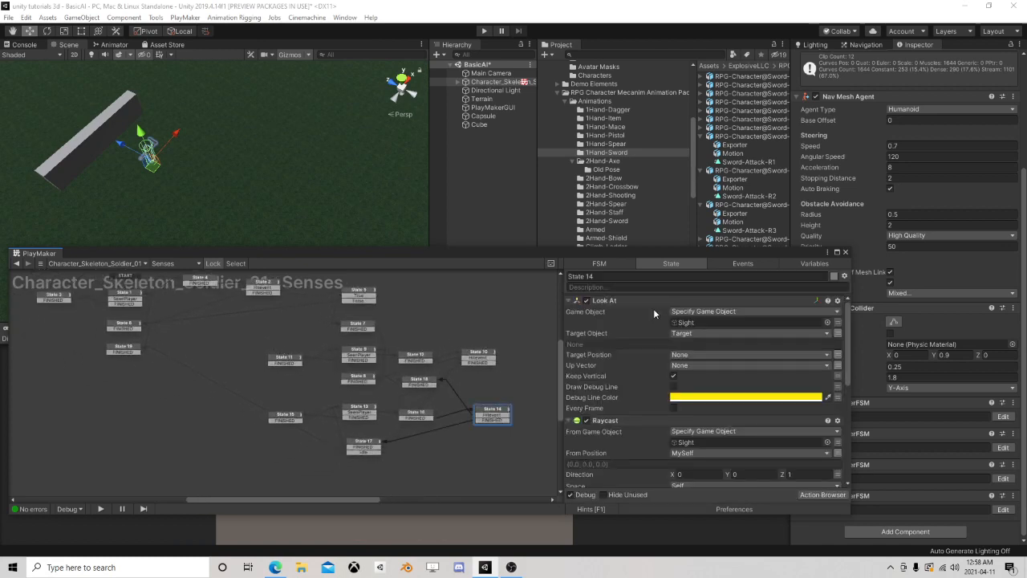
pyautogui.click(365, 328)
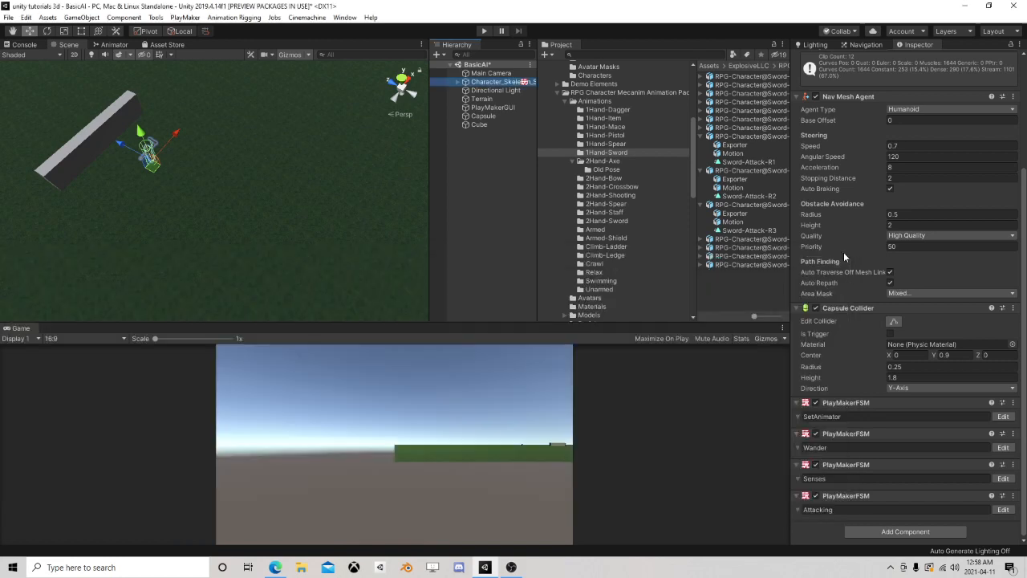
# Open the skeleton's Attacking FSM to examine its graph, then close the editor
pyautogui.click(844, 252)
pyautogui.click(1004, 510)
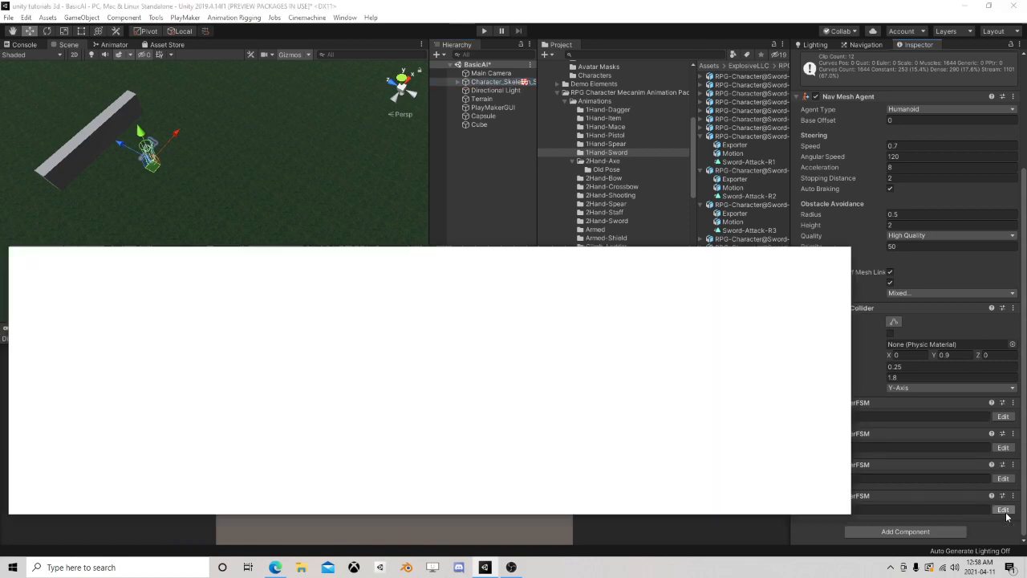
pyautogui.moveTo(127, 337); pyautogui.dragTo(201, 345, button='middle')
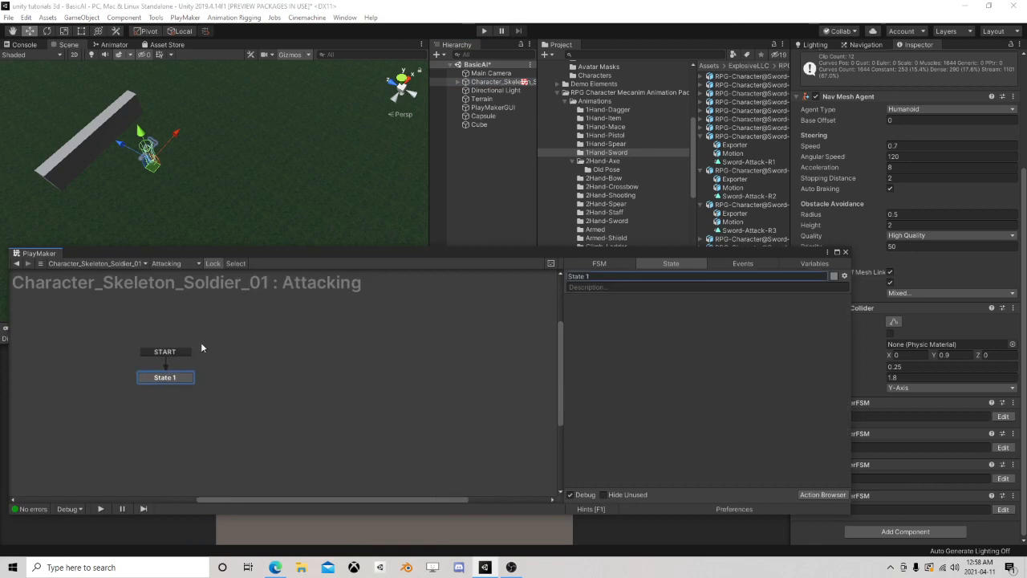
pyautogui.click(844, 253)
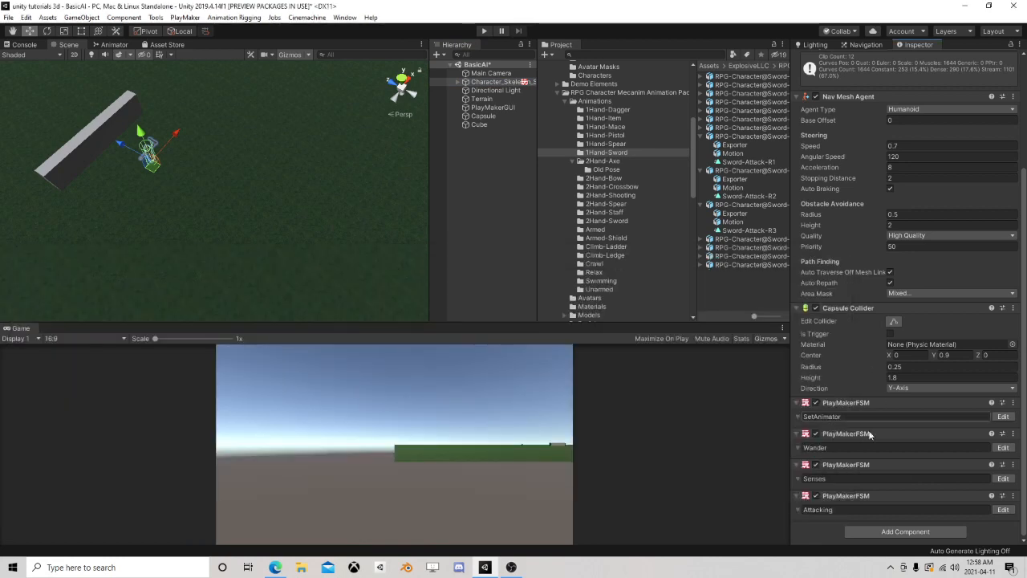
# Open the skeleton's Wander FSM and add a new state below State 1
pyautogui.click(1002, 449)
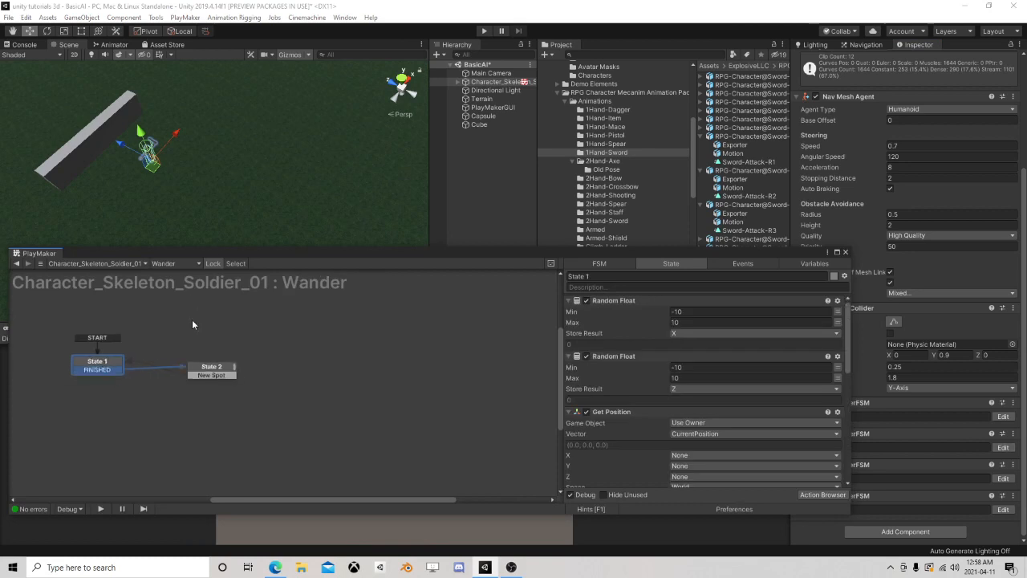
pyautogui.scroll(-1, 236, 381)
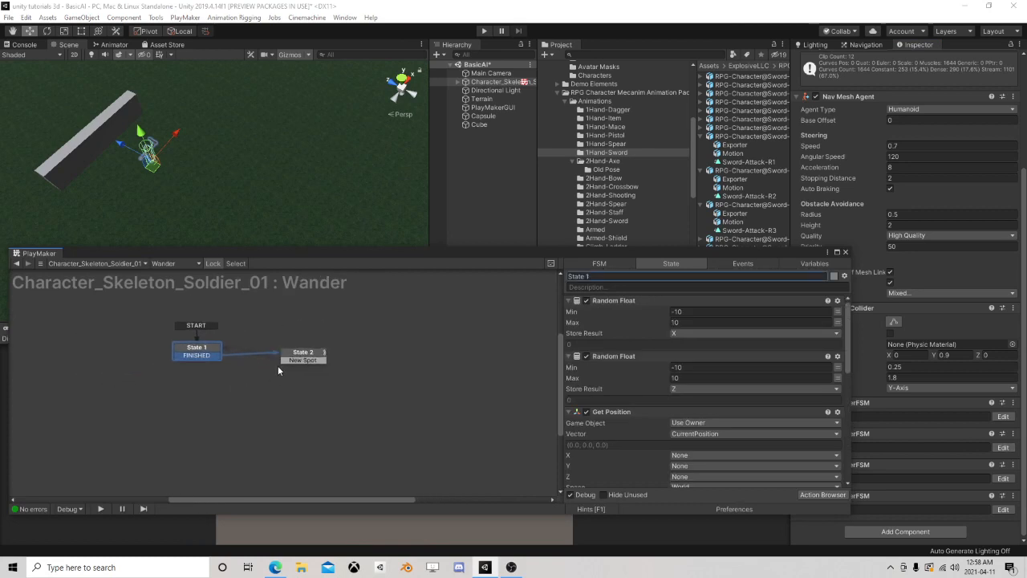
pyautogui.rightClick(172, 384)
pyautogui.click(200, 392)
pyautogui.moveTo(204, 390); pyautogui.dragTo(203, 400)
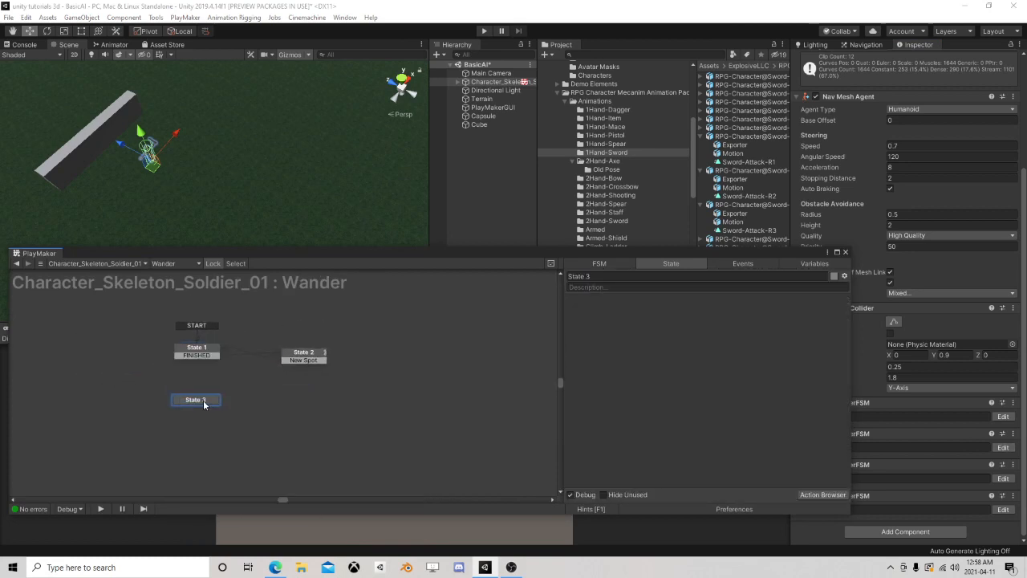
# Add a Get Fsm Bool action to State 3 of the Wander FSM
pyautogui.click(807, 493)
pyautogui.write('fsm')
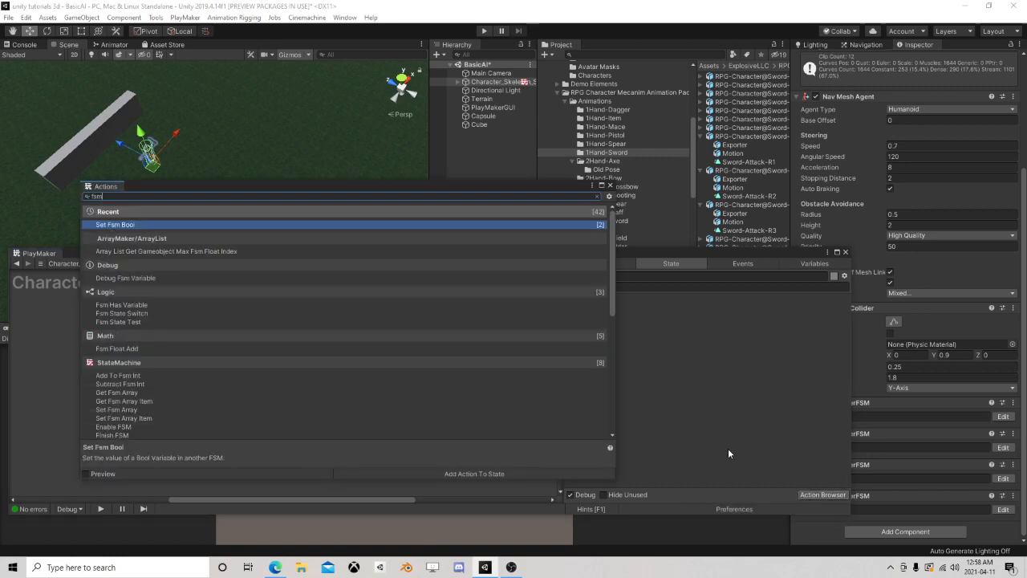
pyautogui.write(' bool')
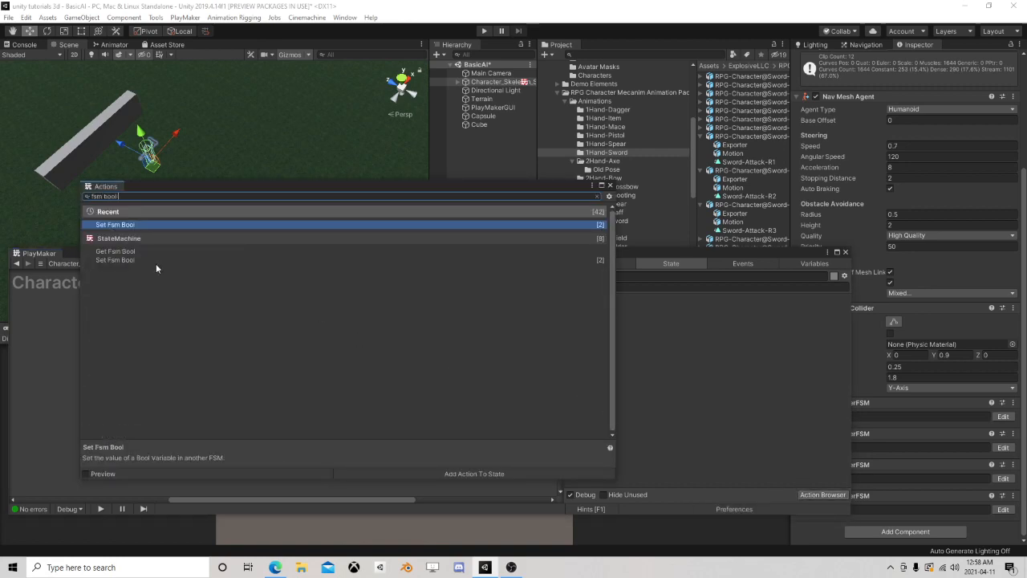
pyautogui.doubleClick(123, 254)
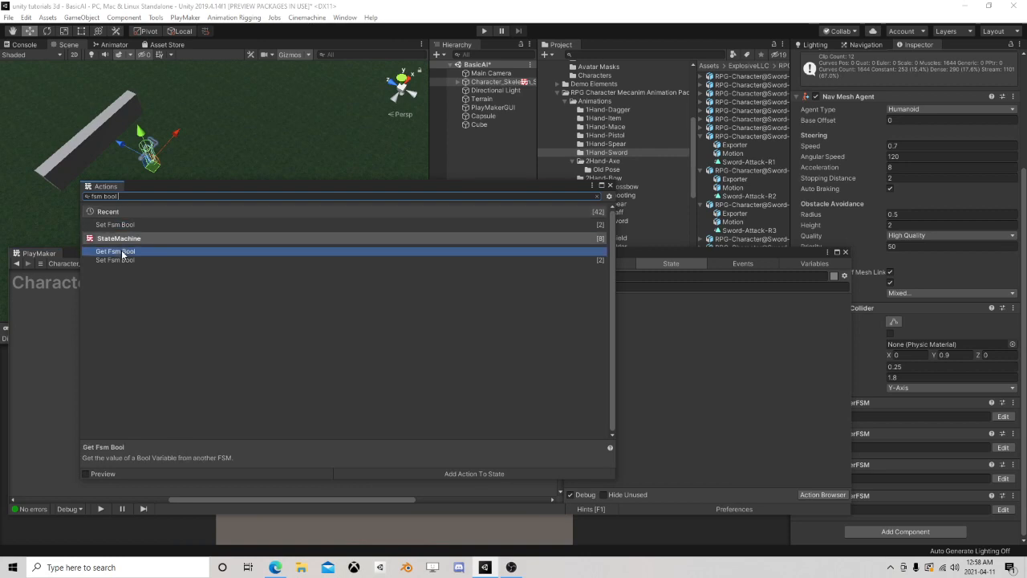
pyautogui.click(609, 186)
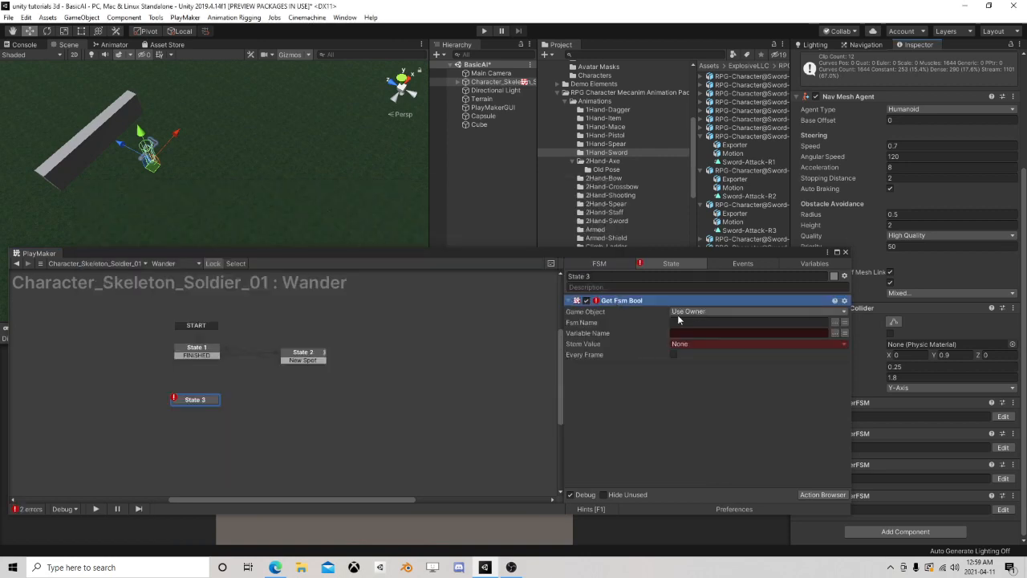
# Delete the Get Fsm Bool action from State 3 of the Wander FSM
pyautogui.rightClick(615, 300)
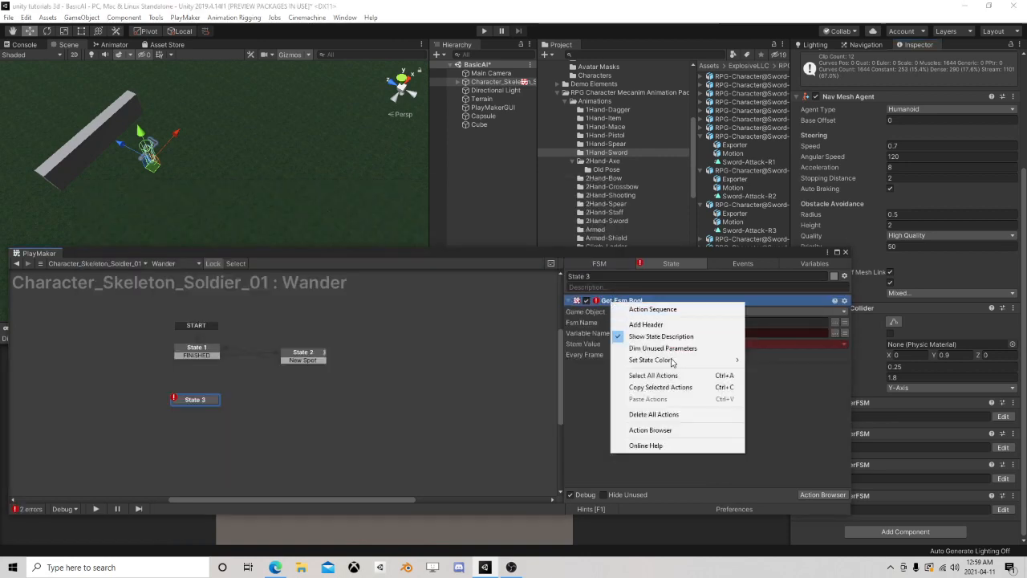
pyautogui.click(771, 439)
pyautogui.press('Delete')
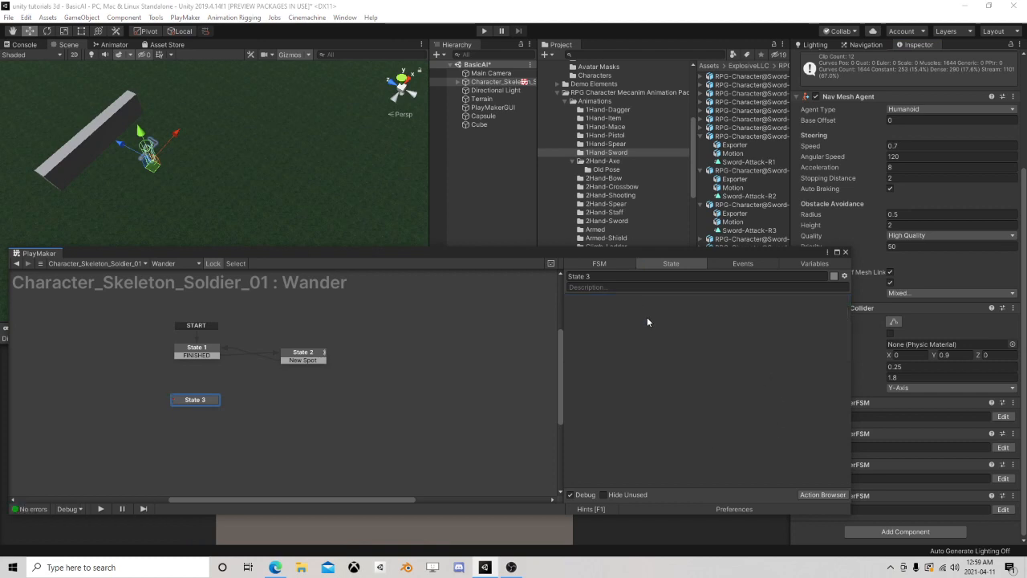
# Open PlayMaker's Ecosystem add-on browser and search it for "fsm bool"
pyautogui.click(184, 17)
pyautogui.moveTo(201, 107)
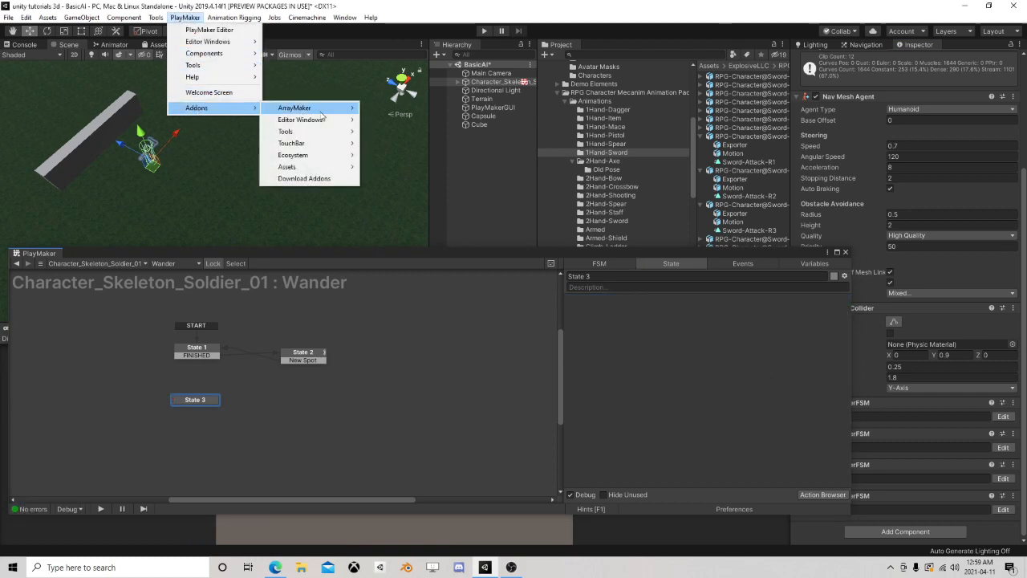
pyautogui.moveTo(337, 155)
pyautogui.click(398, 157)
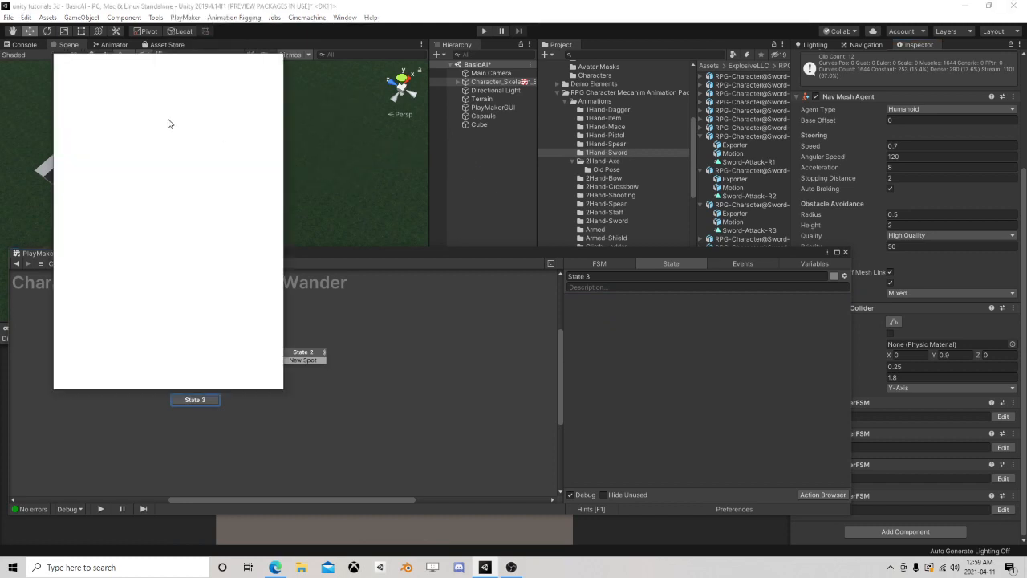
pyautogui.write('fsm bool')
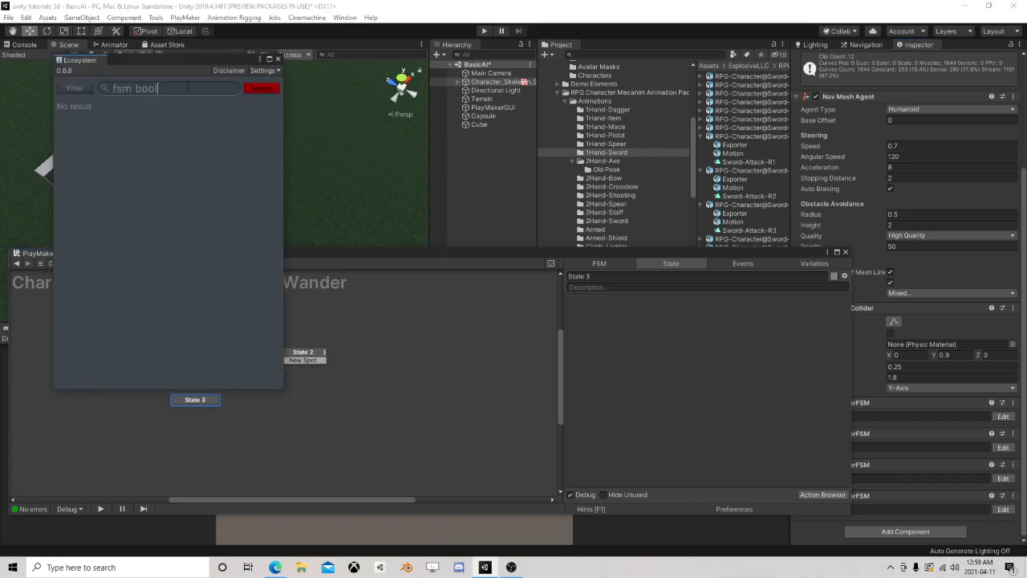
pyautogui.press('Return')
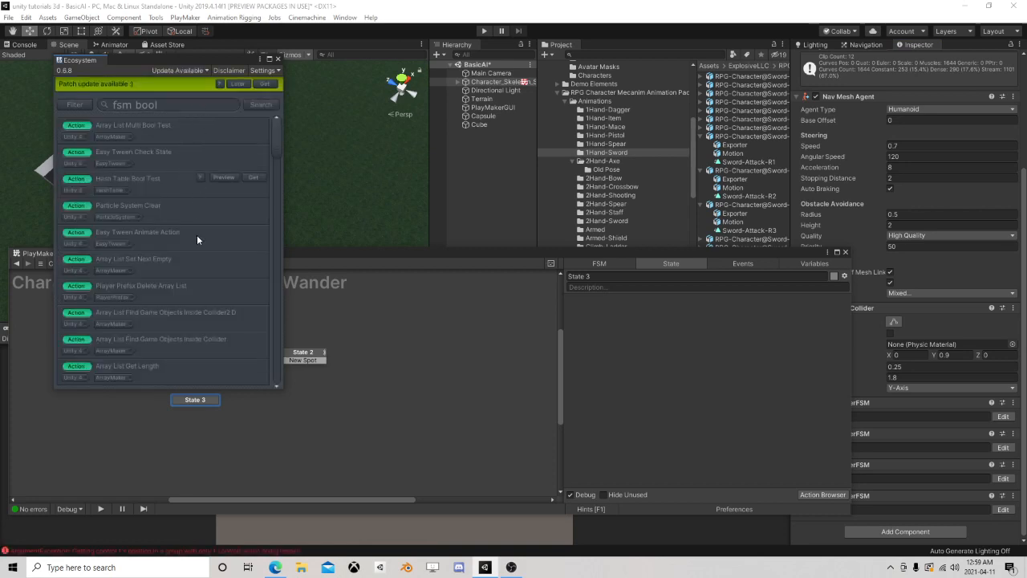
# Look through the Ecosystem search results for an action that tests a bool in another FSM
pyautogui.scroll(-10, 197, 241)
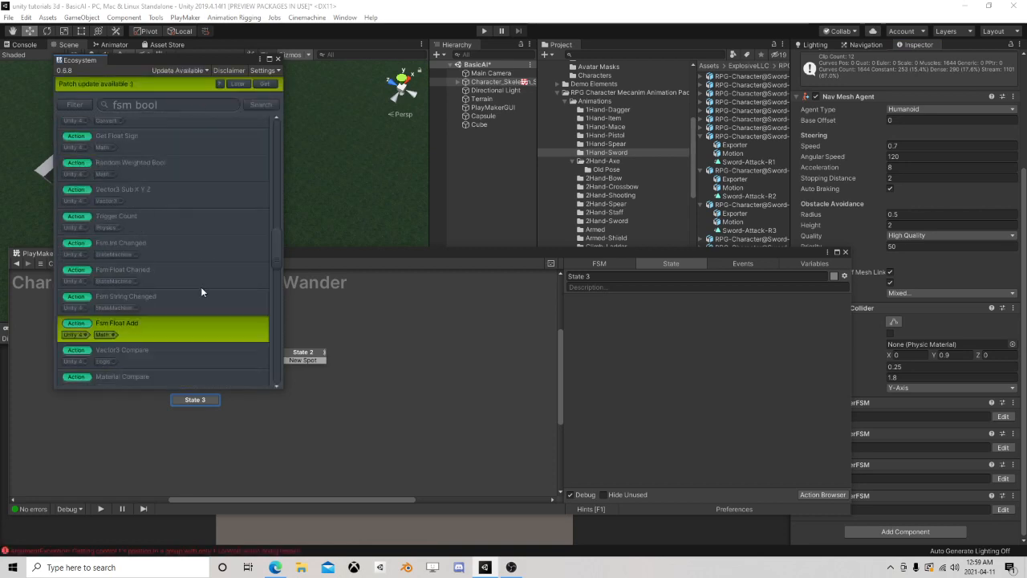
pyautogui.scroll(-10, 192, 297)
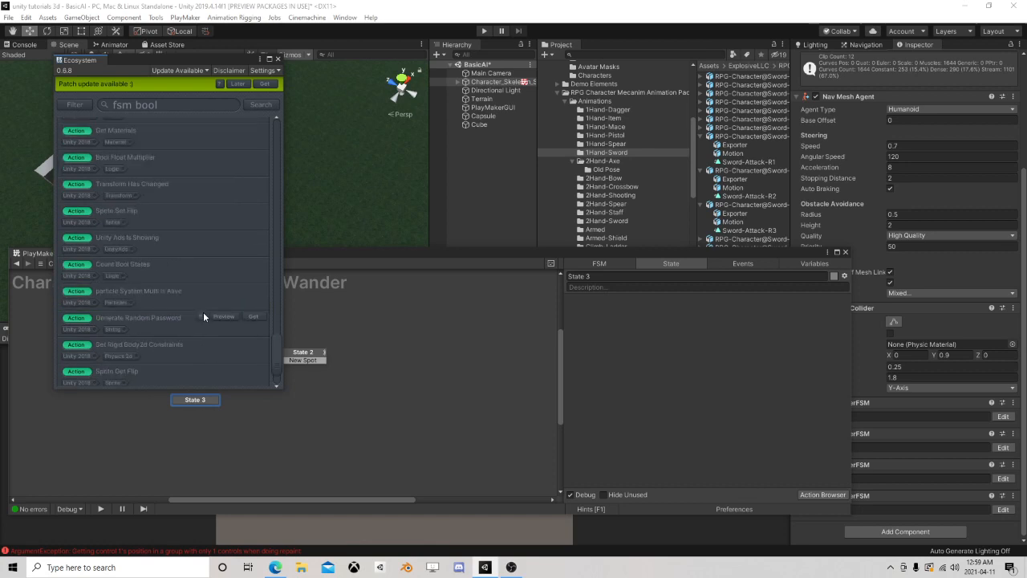
pyautogui.scroll(-3, 203, 320)
pyautogui.scroll(5, 202, 313)
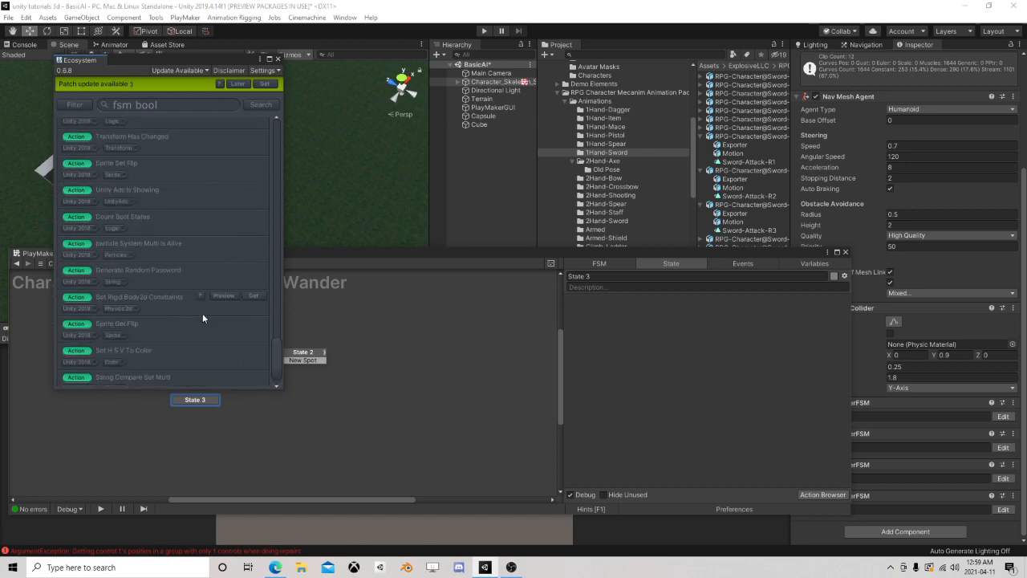
pyautogui.scroll(4, 204, 312)
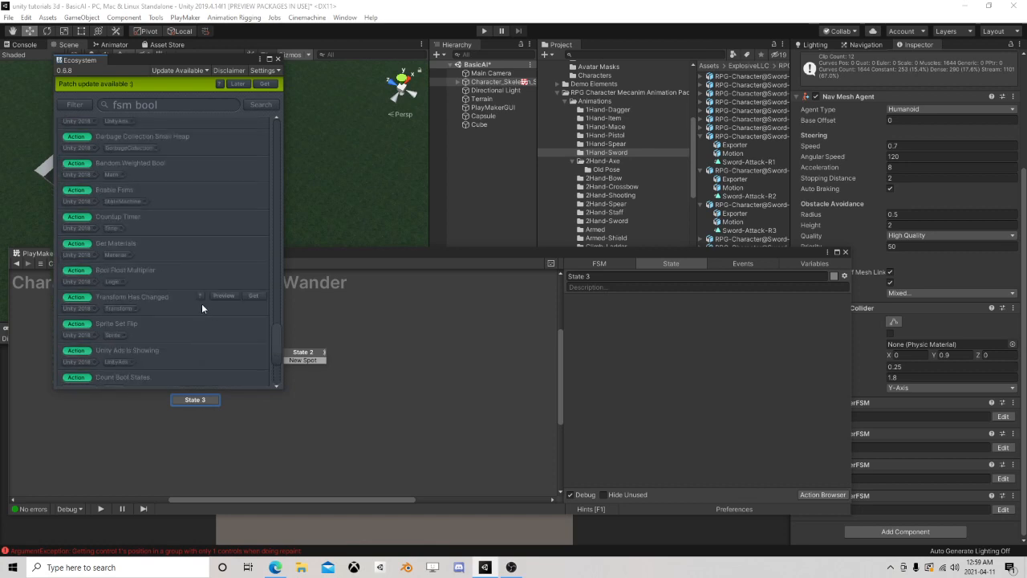
pyautogui.scroll(7, 208, 310)
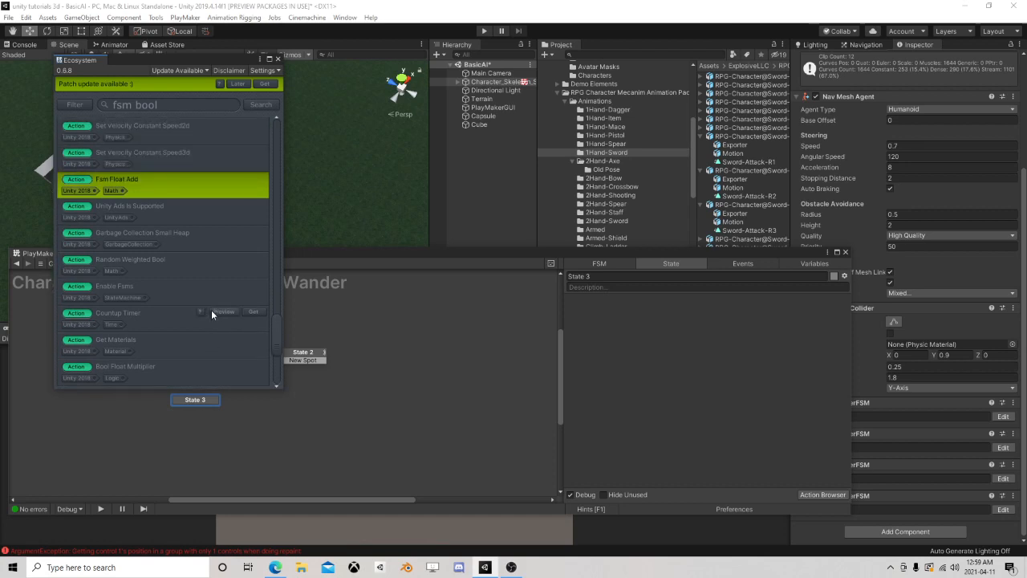
pyautogui.scroll(4, 212, 311)
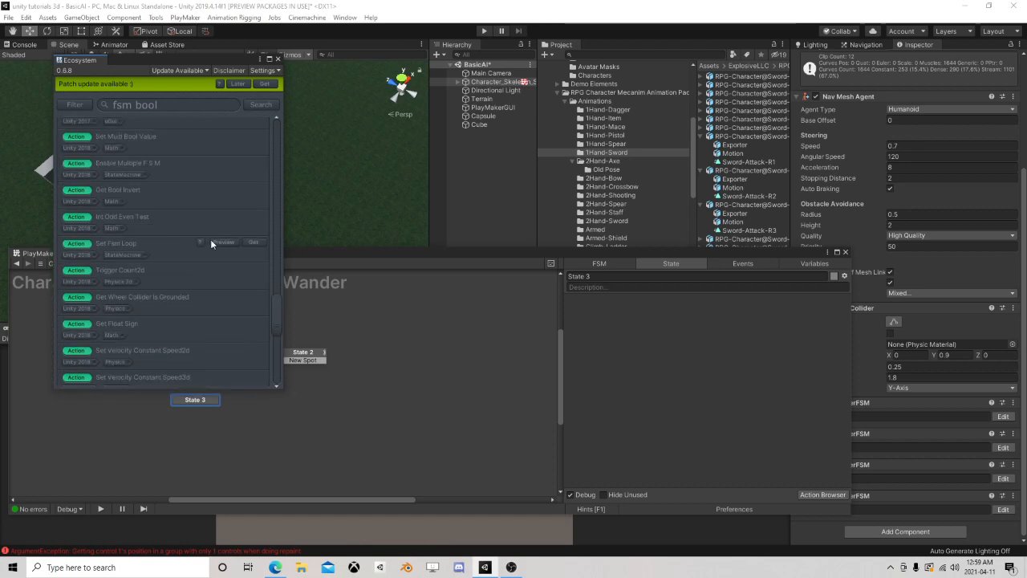
pyautogui.scroll(4, 214, 250)
pyautogui.scroll(8, 204, 242)
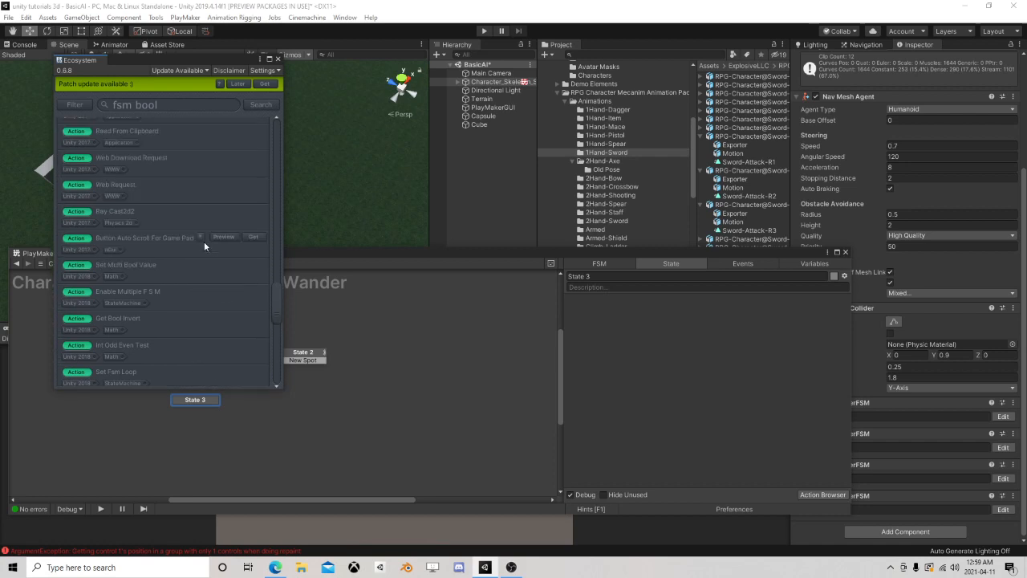
pyautogui.scroll(10, 199, 239)
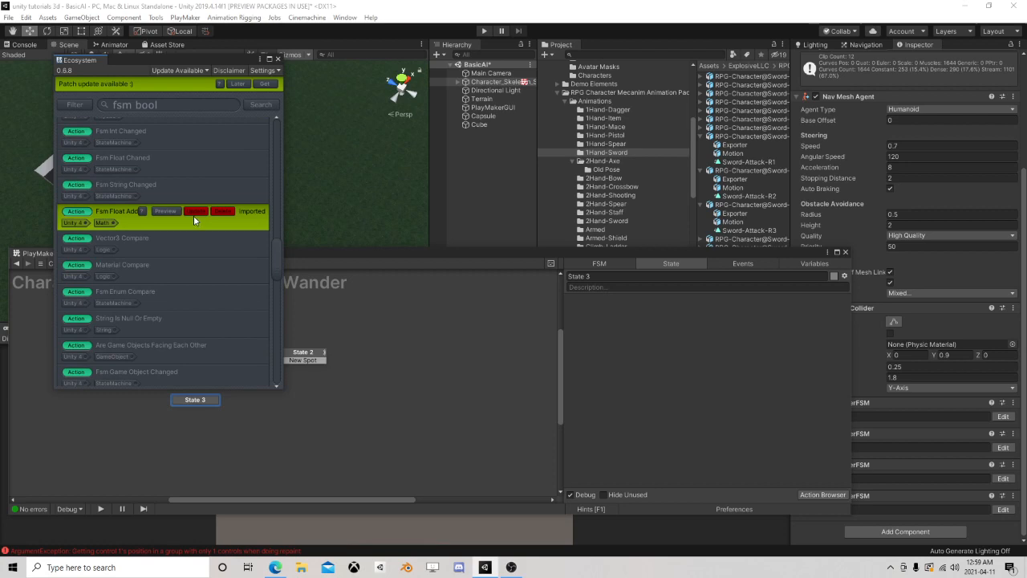
pyautogui.scroll(3, 193, 215)
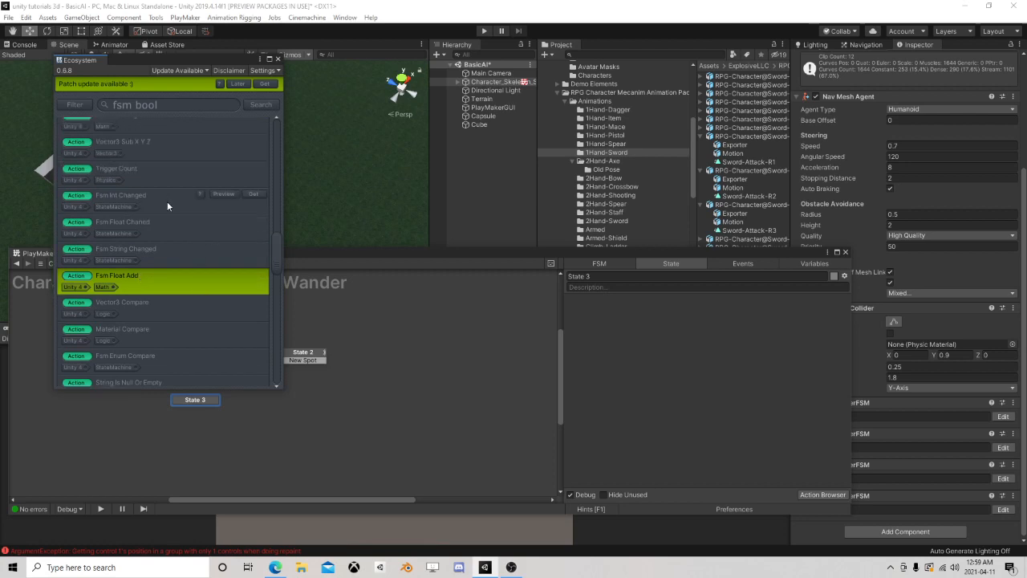
pyautogui.scroll(5, 167, 206)
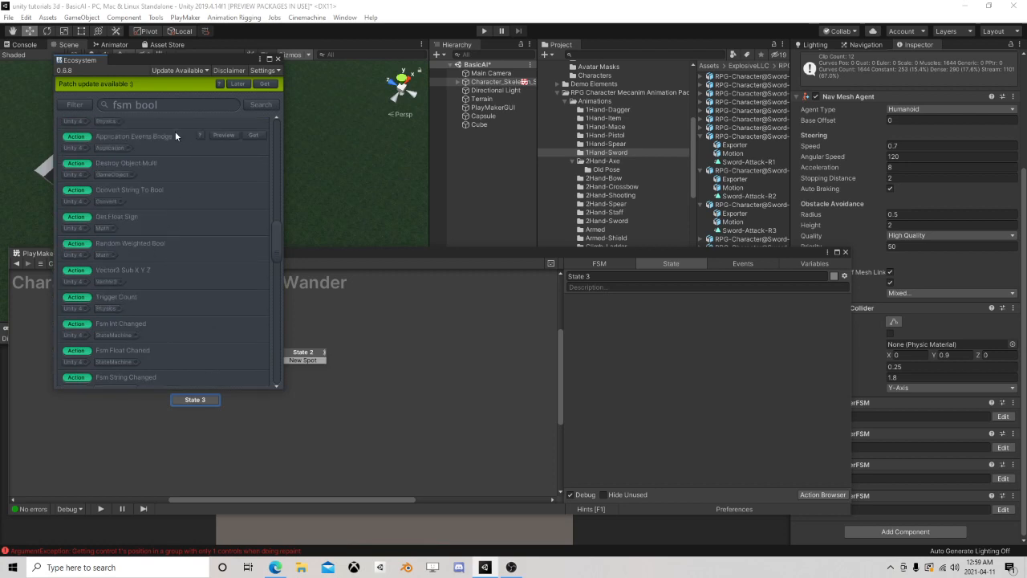
# Refine the Ecosystem search to "fsm bool test", import the Fsm Bool Test action, and close the browser
pyautogui.click(175, 105)
pyautogui.write('test')
pyautogui.press('Return')
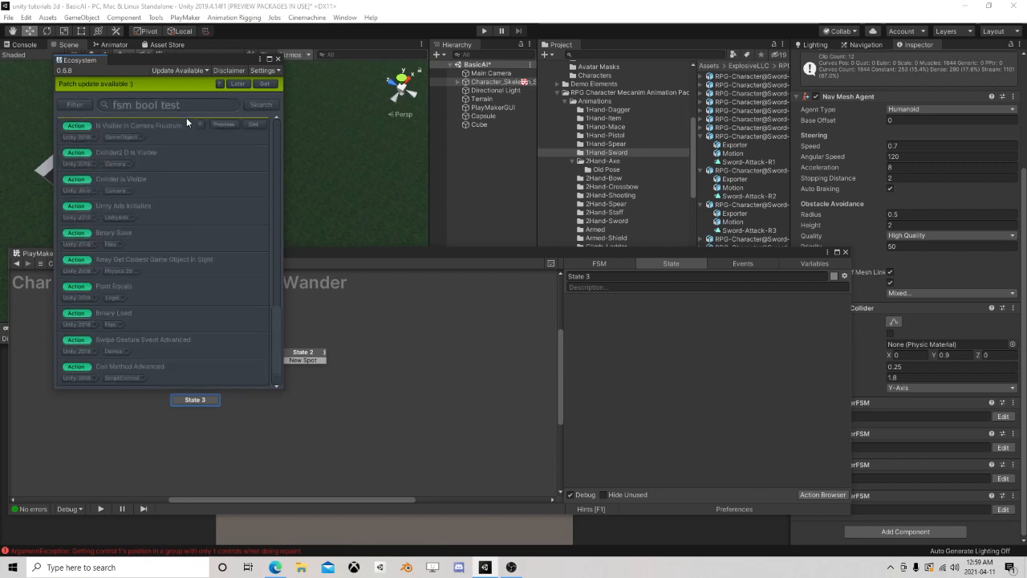
pyautogui.scroll(5, 201, 177)
pyautogui.moveTo(277, 309); pyautogui.dragTo(266, 112)
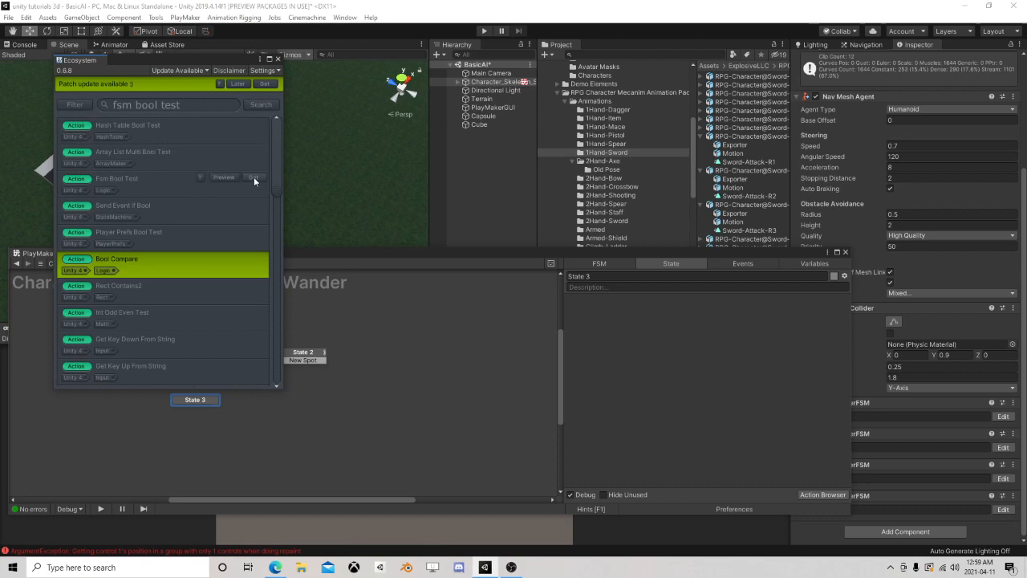
pyautogui.click(256, 177)
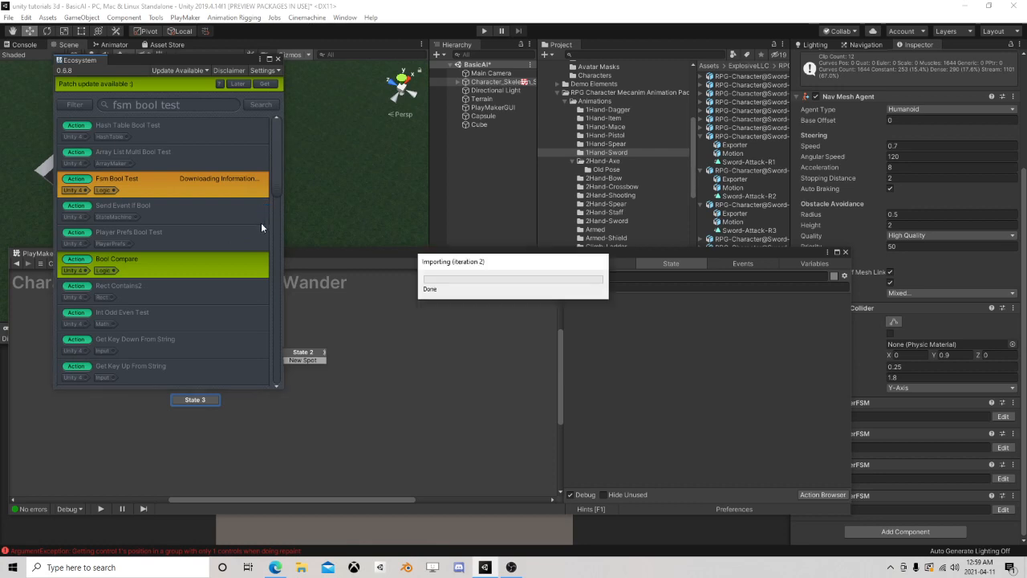
pyautogui.click(278, 58)
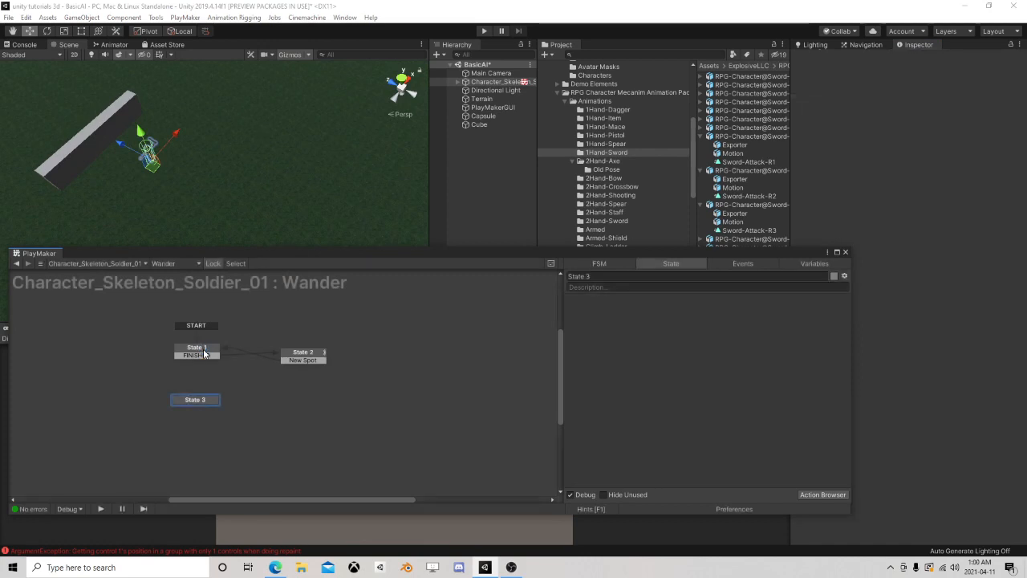
# Add an Fsm Bool Test action at the end of State 1 in the Wander FSM
pyautogui.click(203, 351)
pyautogui.scroll(-5, 572, 380)
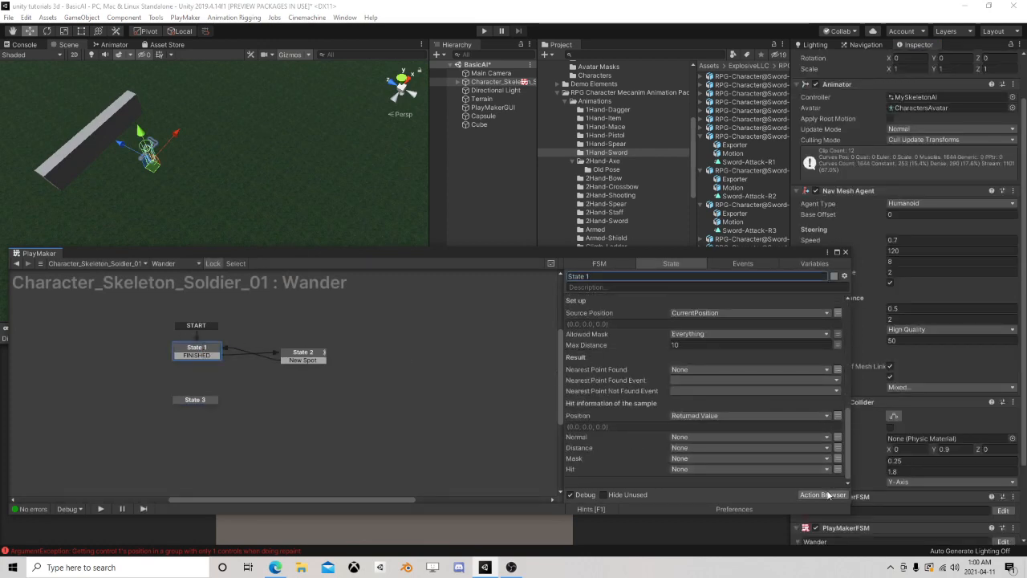
pyautogui.click(822, 494)
pyautogui.write('fsm ')
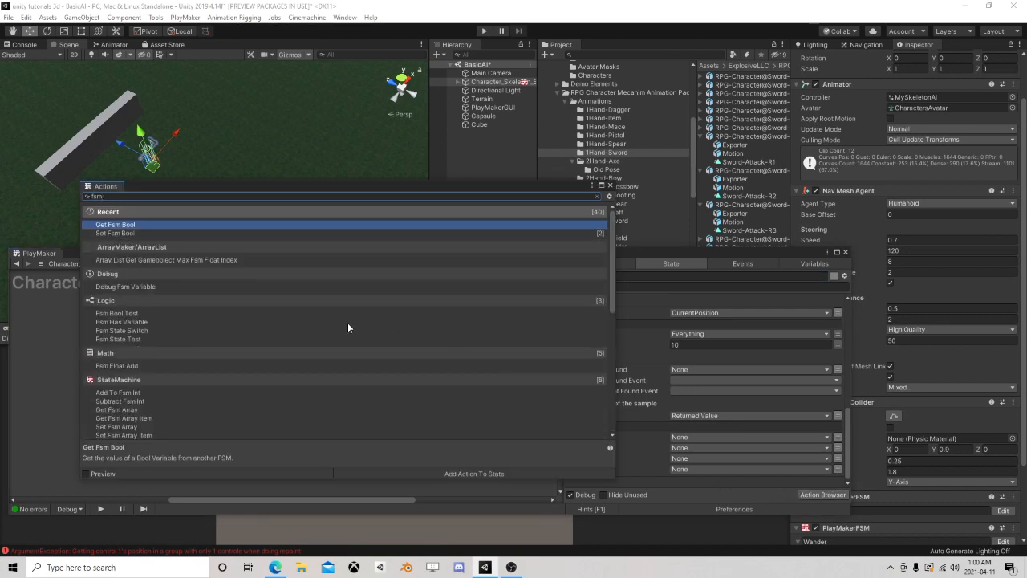
pyautogui.write('bool')
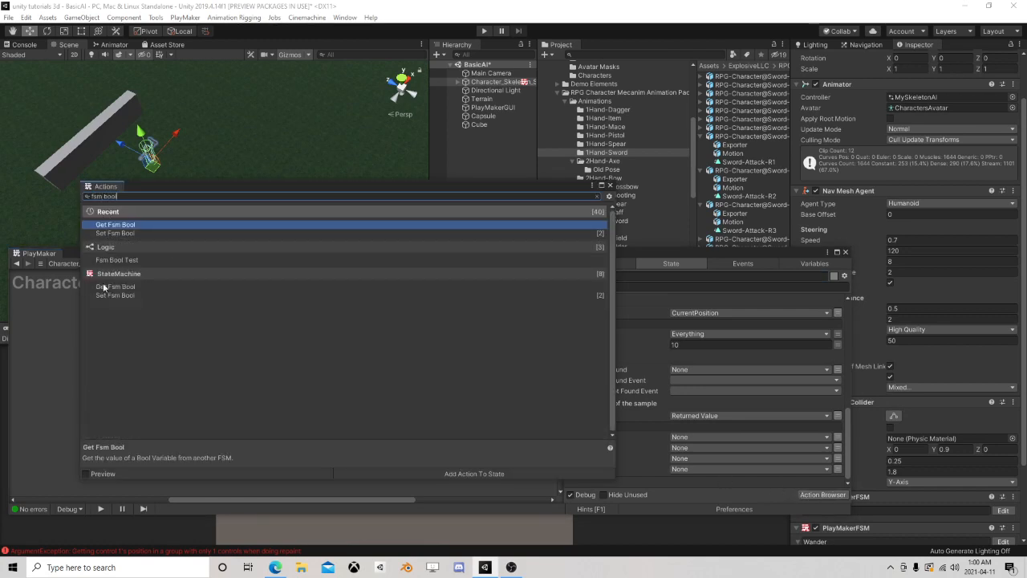
pyautogui.doubleClick(129, 258)
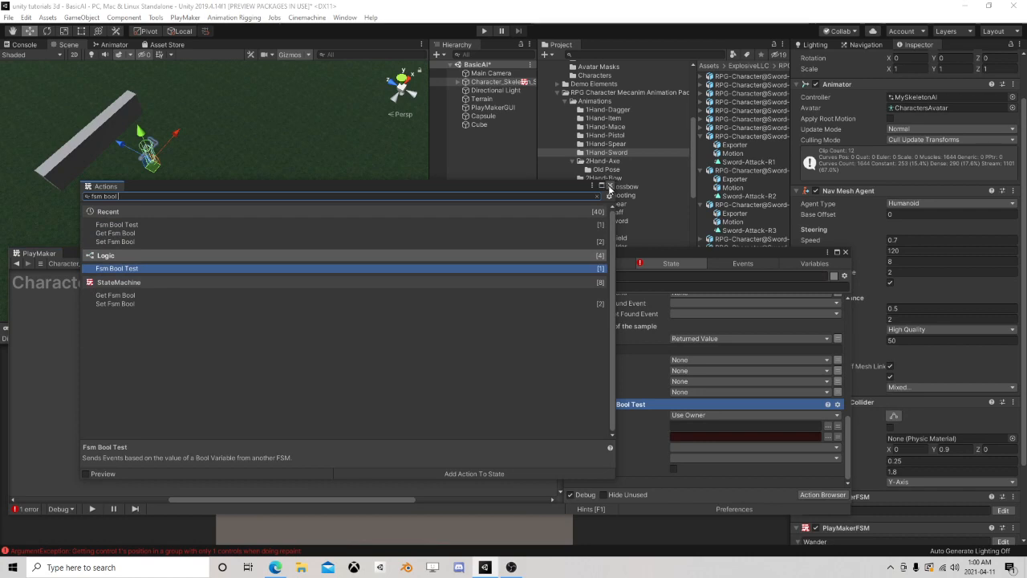
pyautogui.click(609, 186)
# Set the Fsm Bool Test's Fsm Name to Senses and try to pick a variable for it
pyautogui.click(828, 424)
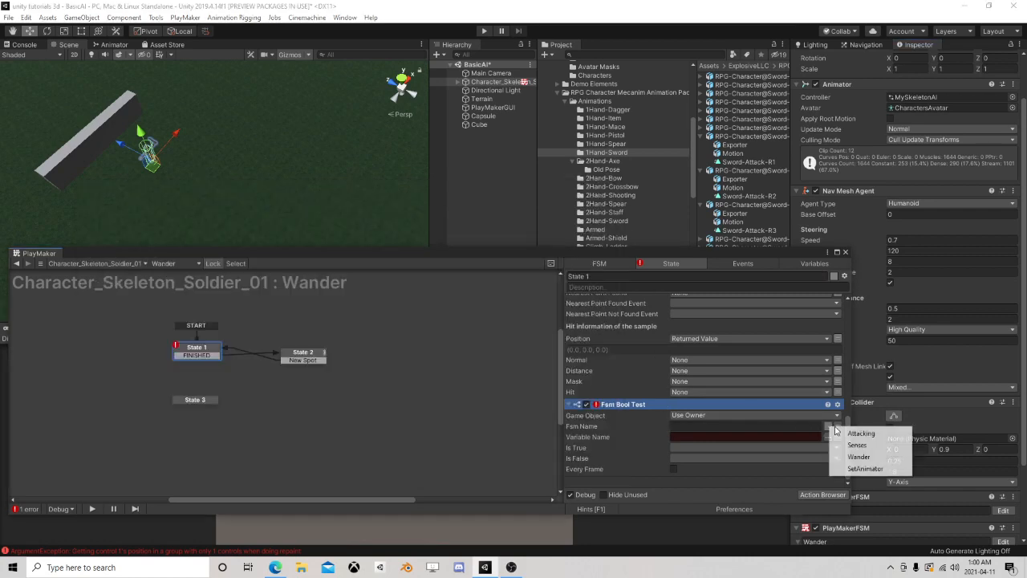
pyautogui.click(873, 445)
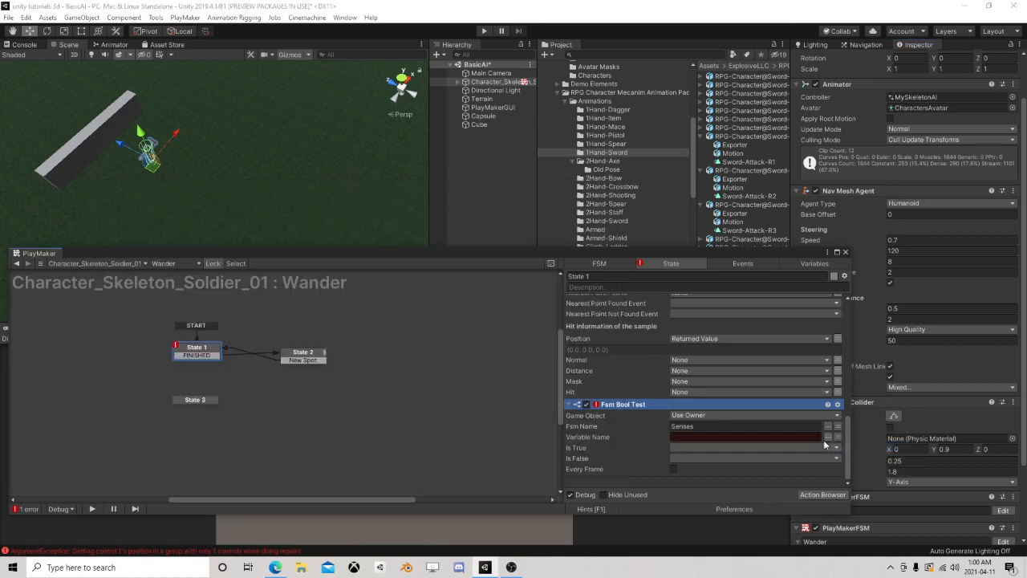
pyautogui.click(827, 436)
pyautogui.click(862, 445)
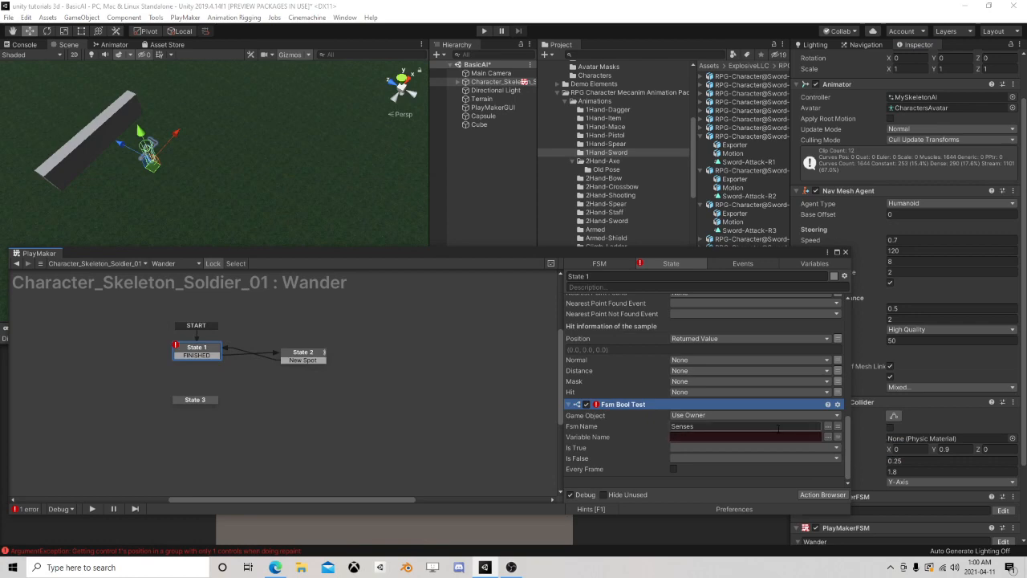
# Check the Senses FSM's variables and which FSM and bool State 7 sets, and return to the Wander FSM
pyautogui.moveTo(662, 256); pyautogui.dragTo(612, 121)
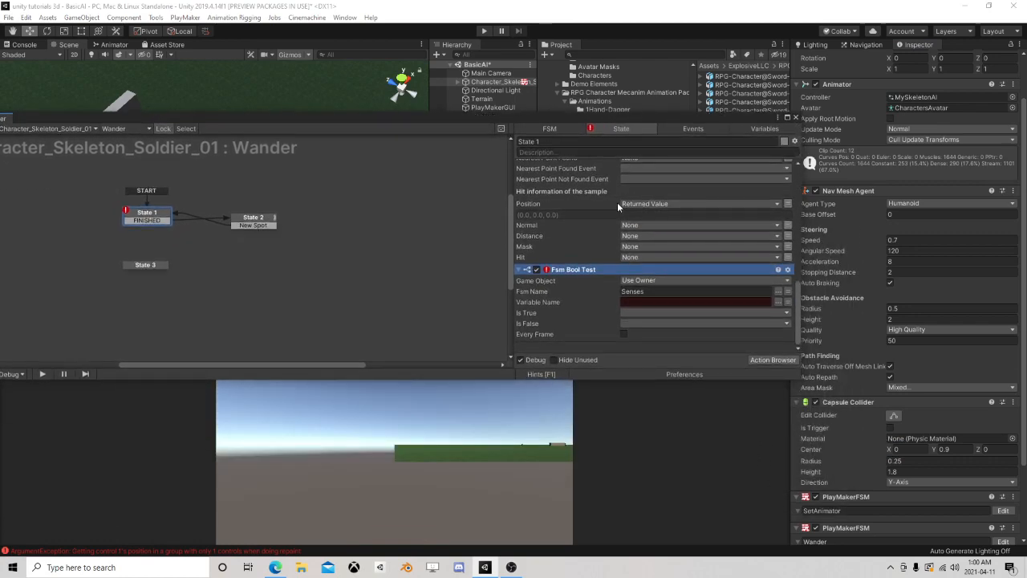
pyautogui.scroll(-3, 885, 402)
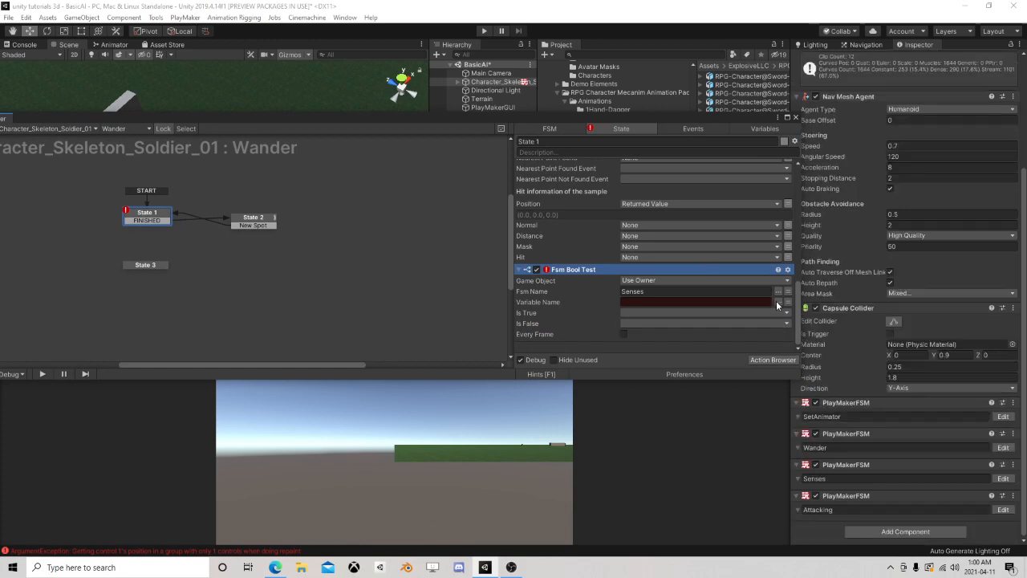
pyautogui.click(1003, 478)
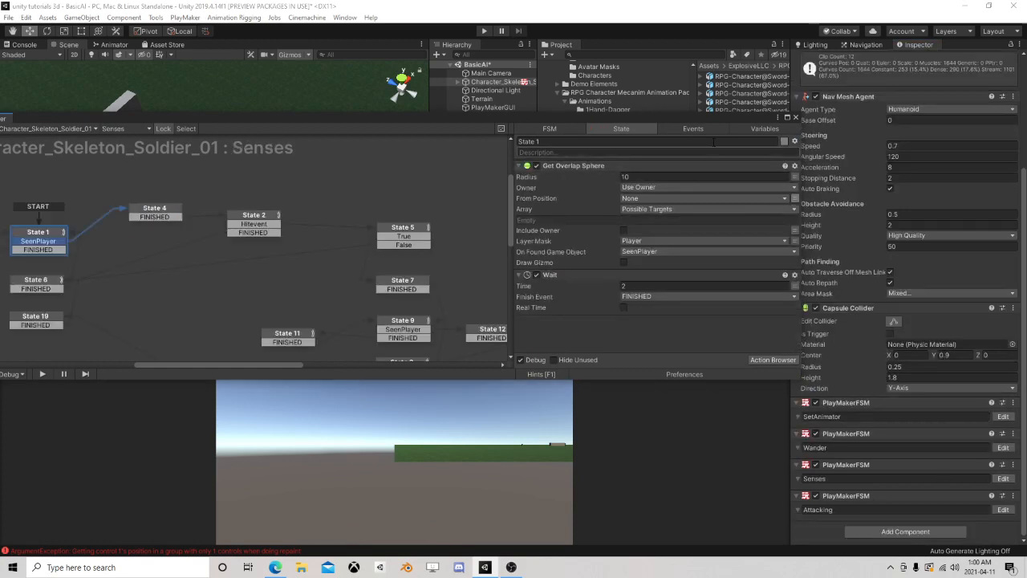
pyautogui.click(743, 126)
pyautogui.click(536, 187)
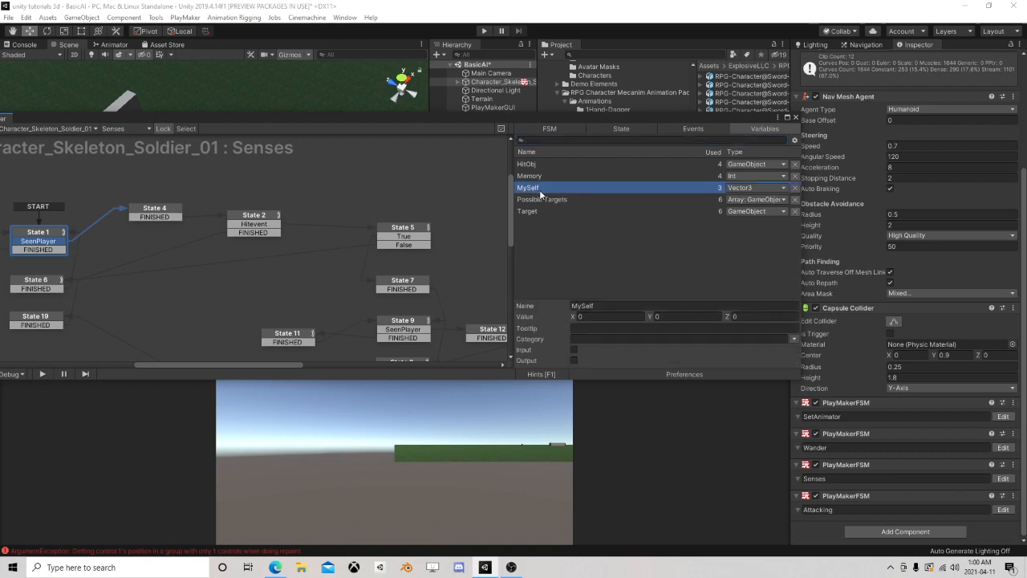
pyautogui.click(542, 199)
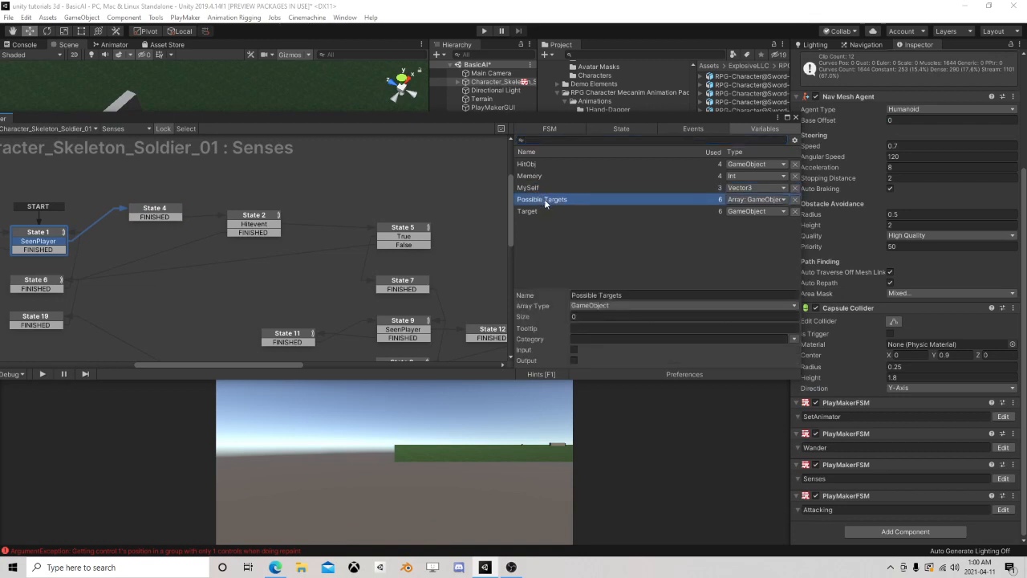
pyautogui.click(408, 283)
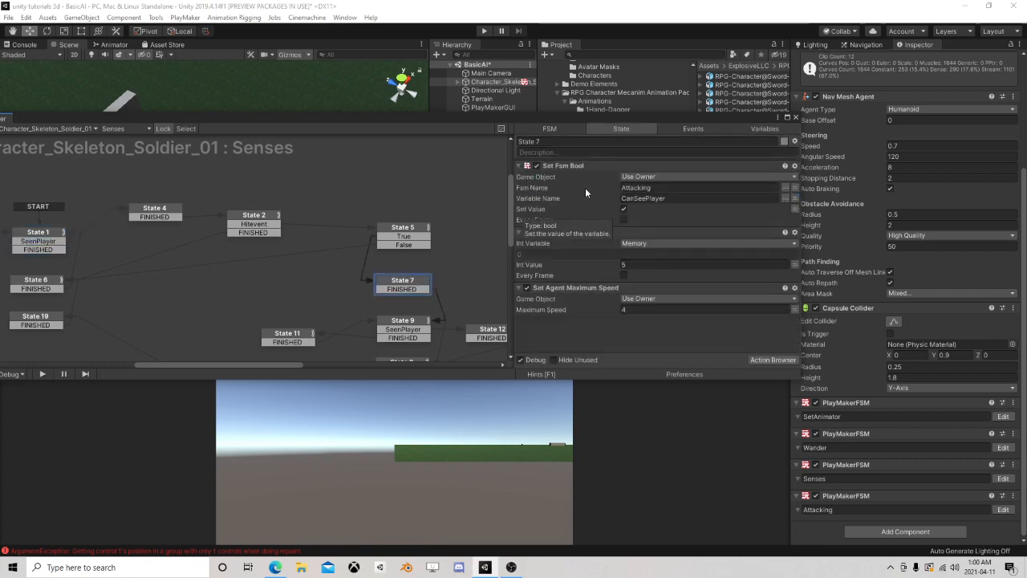
pyautogui.click(788, 117)
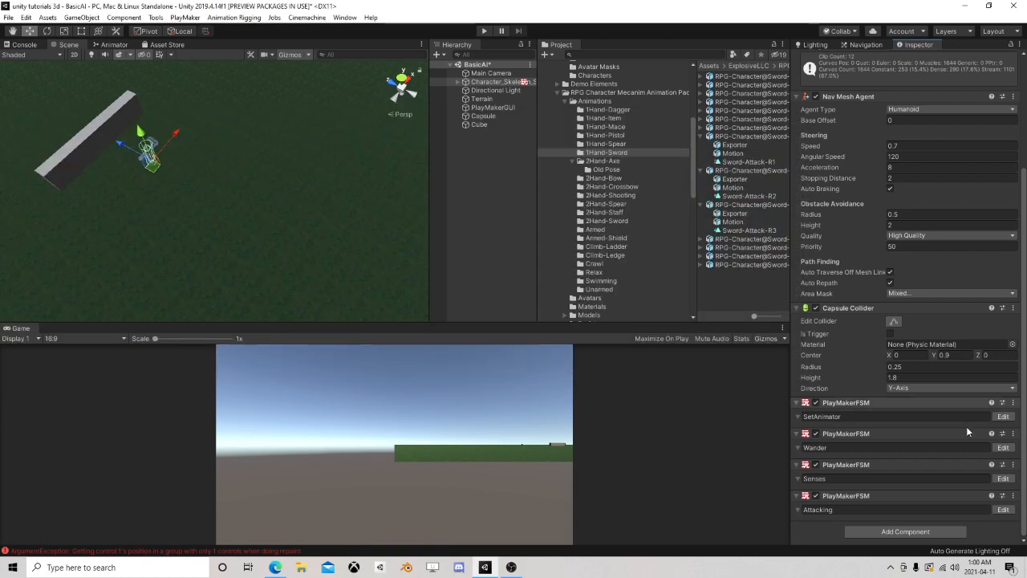
pyautogui.click(1003, 447)
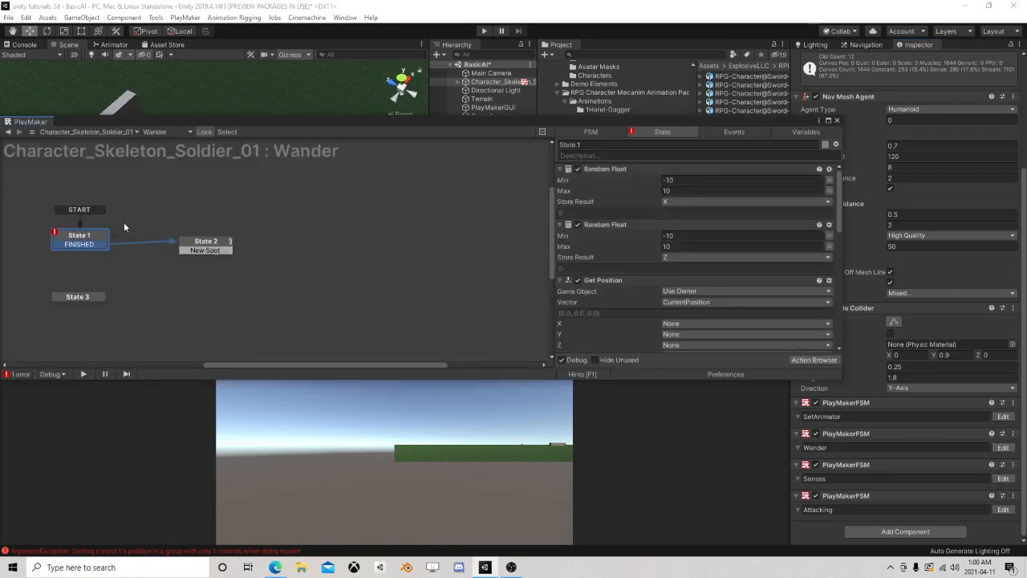
# Point State 1's Fsm Bool Test at the Attacking FSM and its CanSeePlayer variable
pyautogui.scroll(-10, 590, 214)
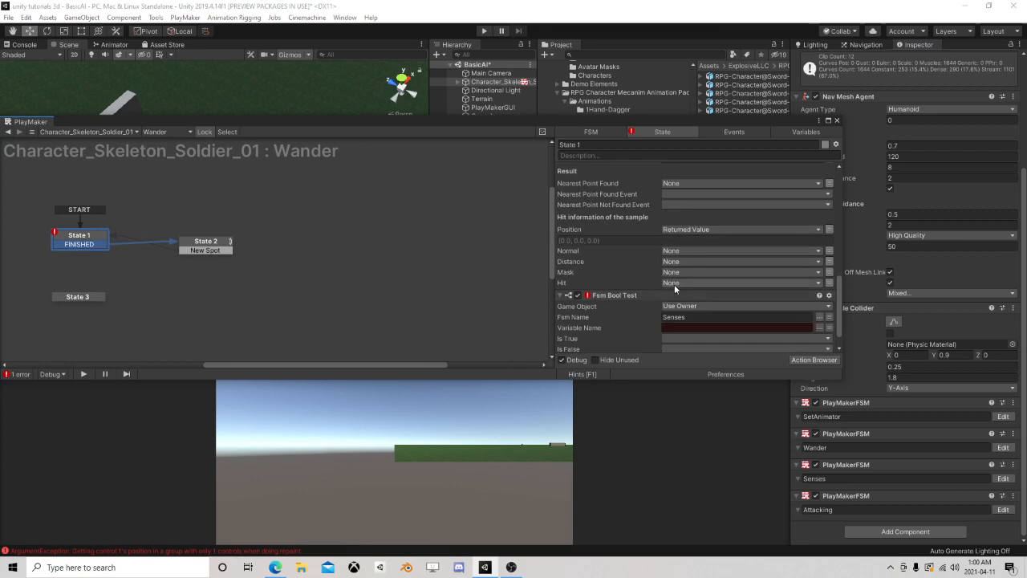
pyautogui.scroll(-2, 705, 297)
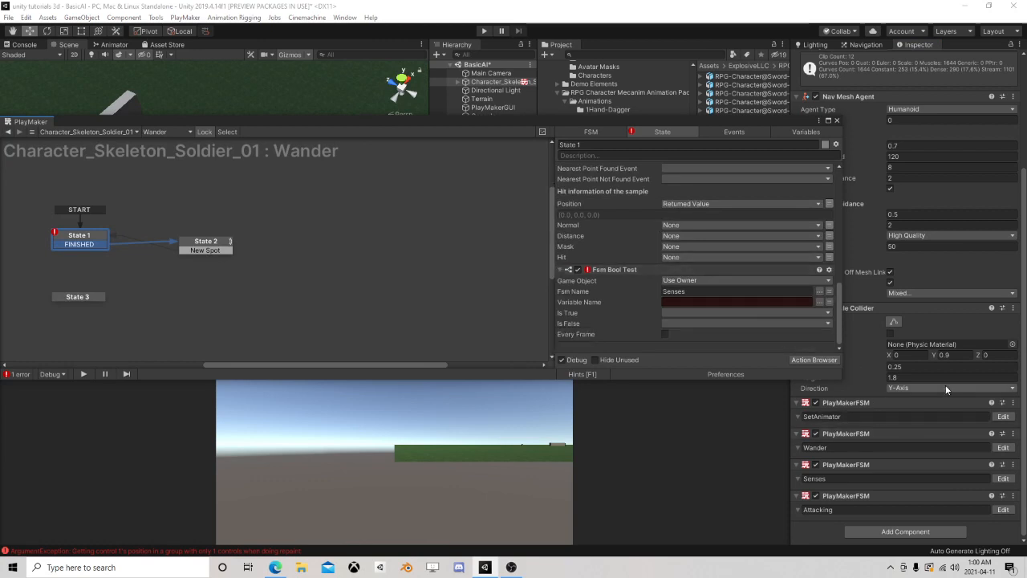
pyautogui.click(820, 305)
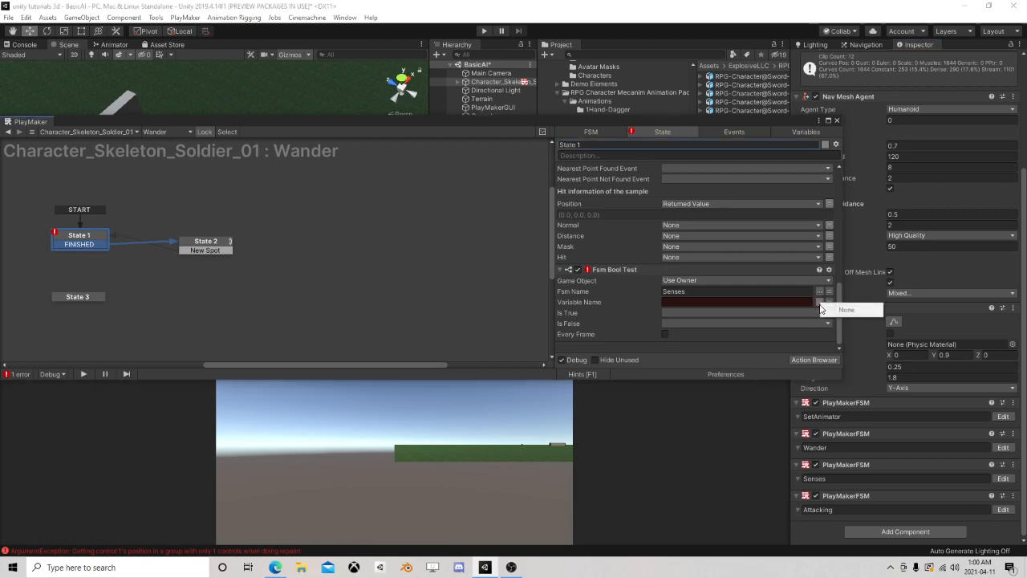
pyautogui.click(819, 291)
pyautogui.click(819, 291)
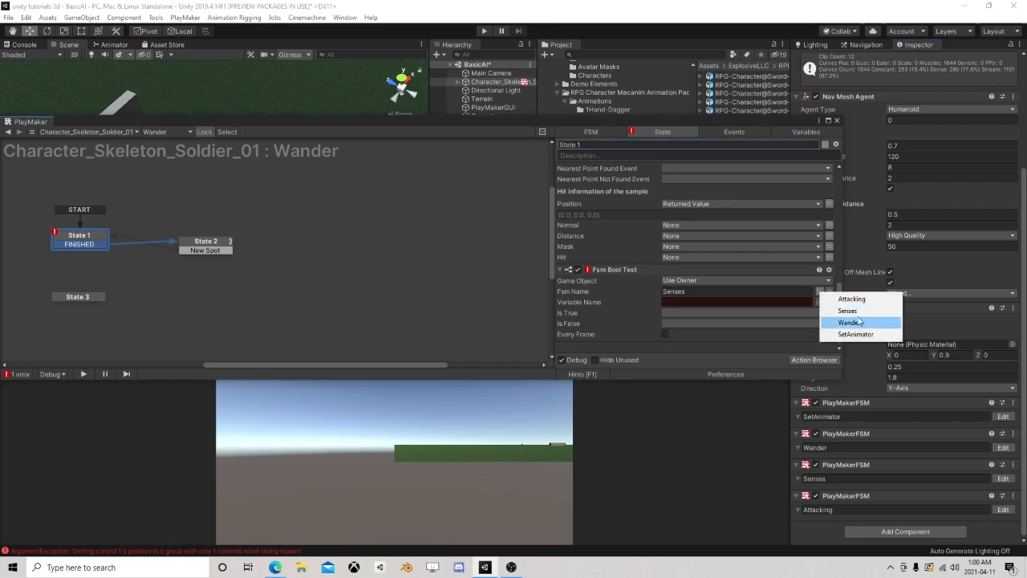
pyautogui.click(852, 299)
pyautogui.click(820, 303)
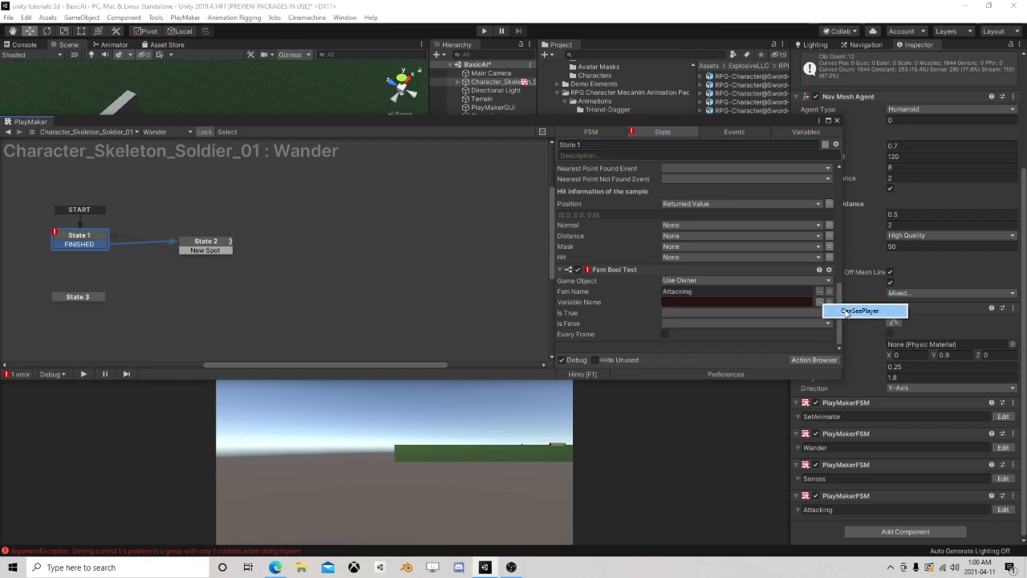
pyautogui.click(852, 310)
# Send a new Idle event when the bool is true, test it every frame, and link State 1's Idle transition to State 3
pyautogui.click(690, 313)
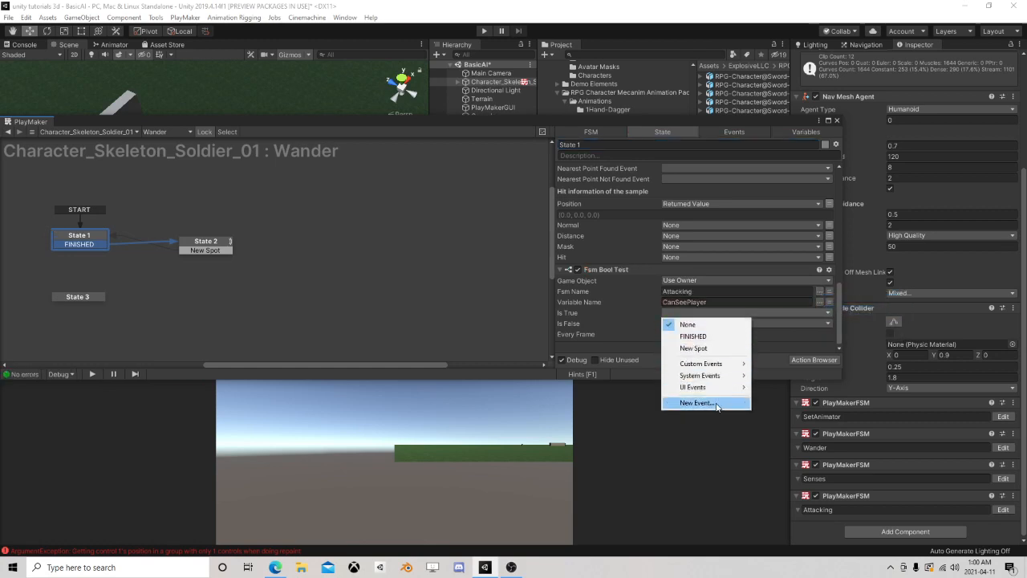
pyautogui.click(715, 406)
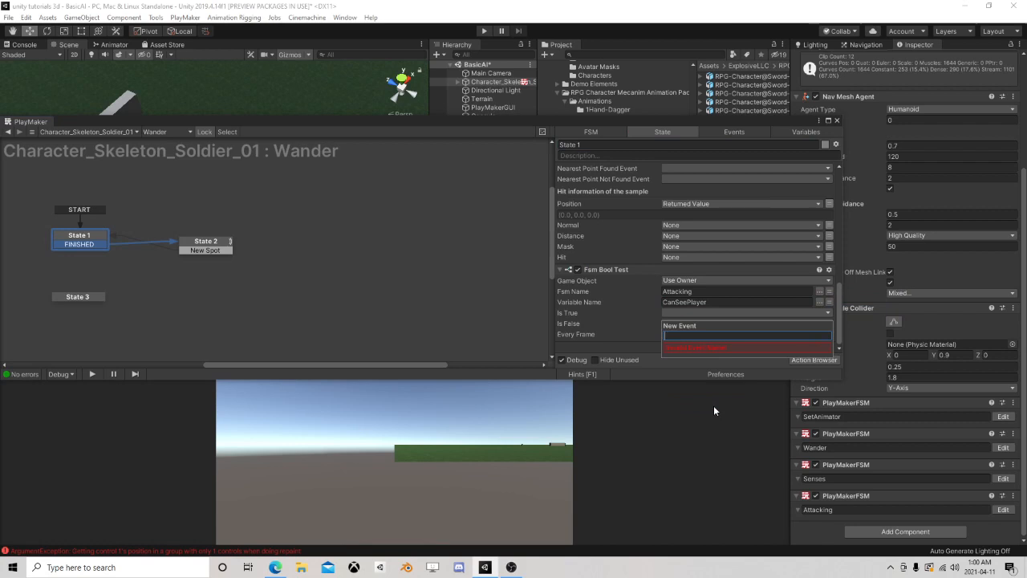
pyautogui.write('Idle')
pyautogui.press('Return')
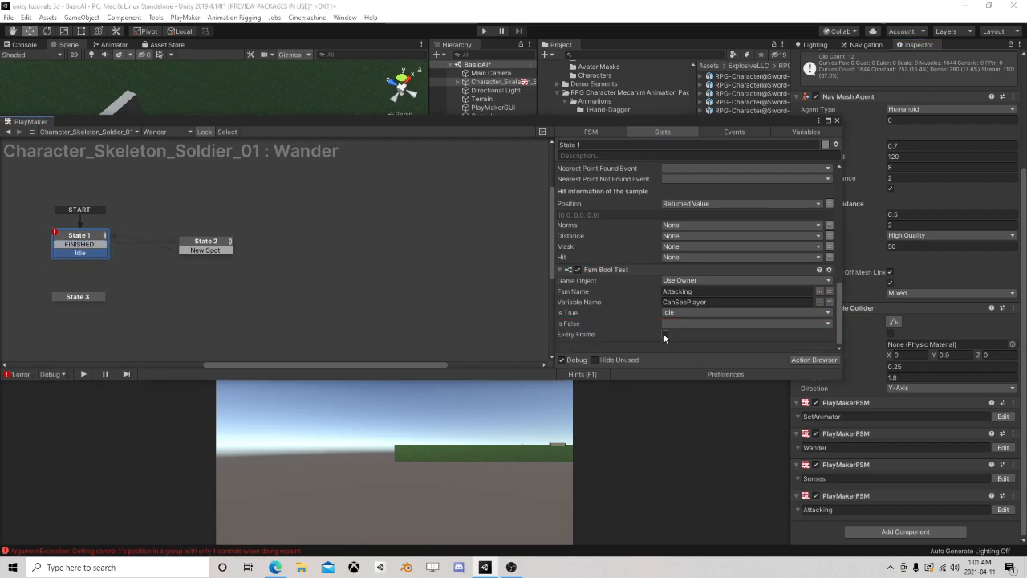
pyautogui.moveTo(97, 258); pyautogui.dragTo(87, 296)
# Copy State 1's Fsm Bool Test to the end of State 2's actions and link State 2's Idle transition to State 3
pyautogui.scroll(-10, 615, 303)
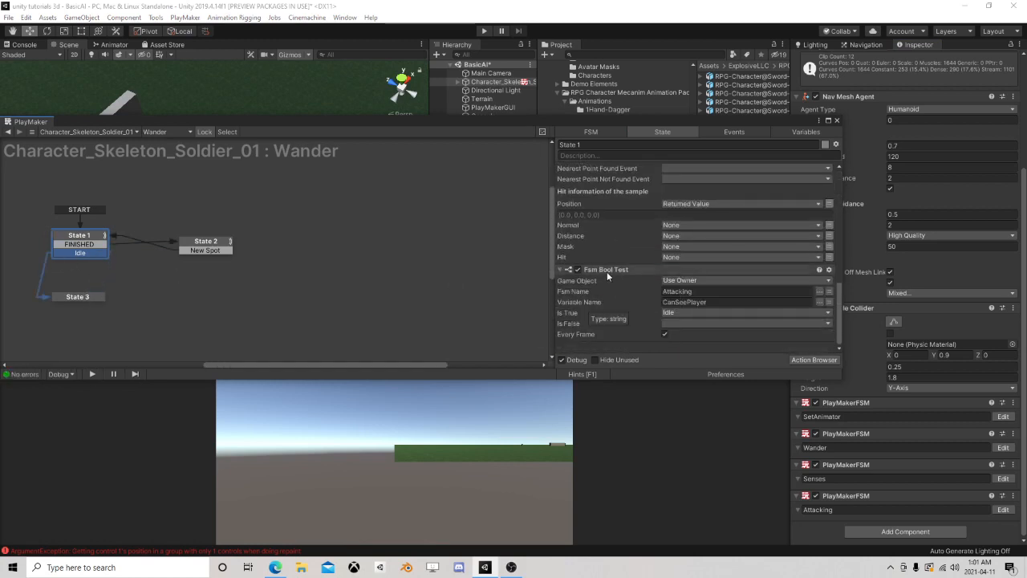
pyautogui.rightClick(607, 272)
pyautogui.click(698, 334)
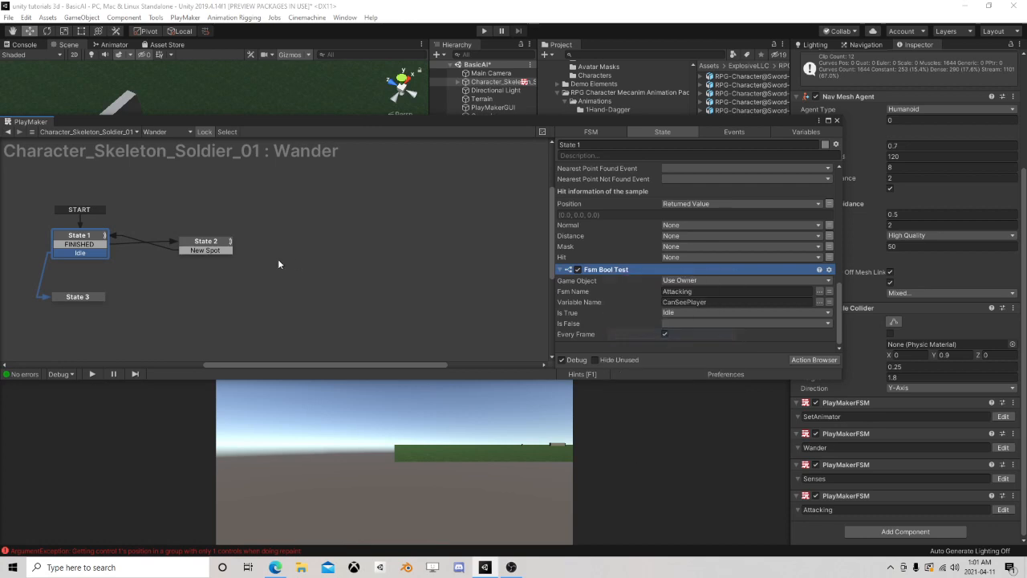
pyautogui.click(205, 243)
pyautogui.scroll(-5, 580, 285)
pyautogui.rightClick(587, 342)
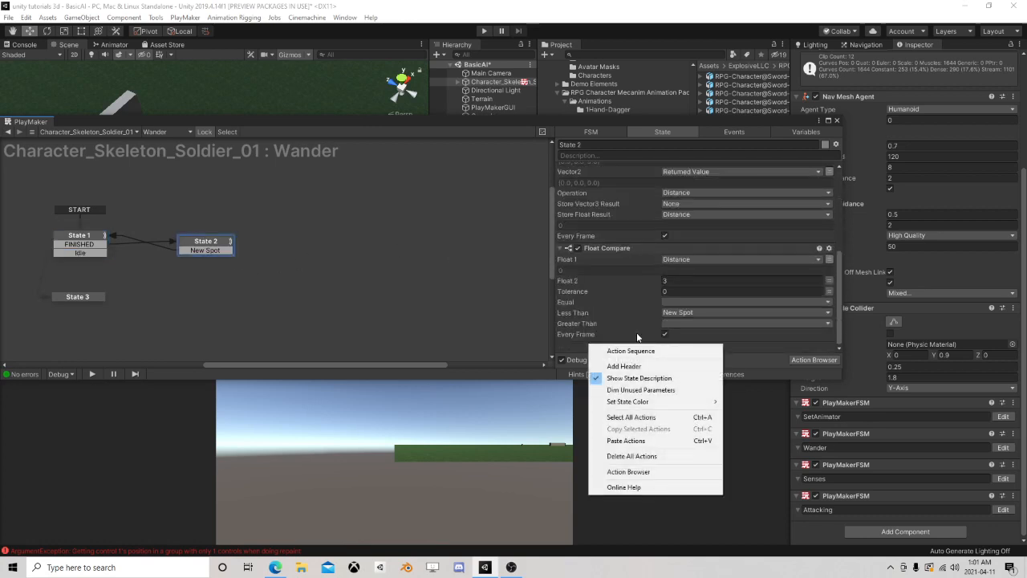
pyautogui.click(629, 440)
pyautogui.scroll(-2, 653, 335)
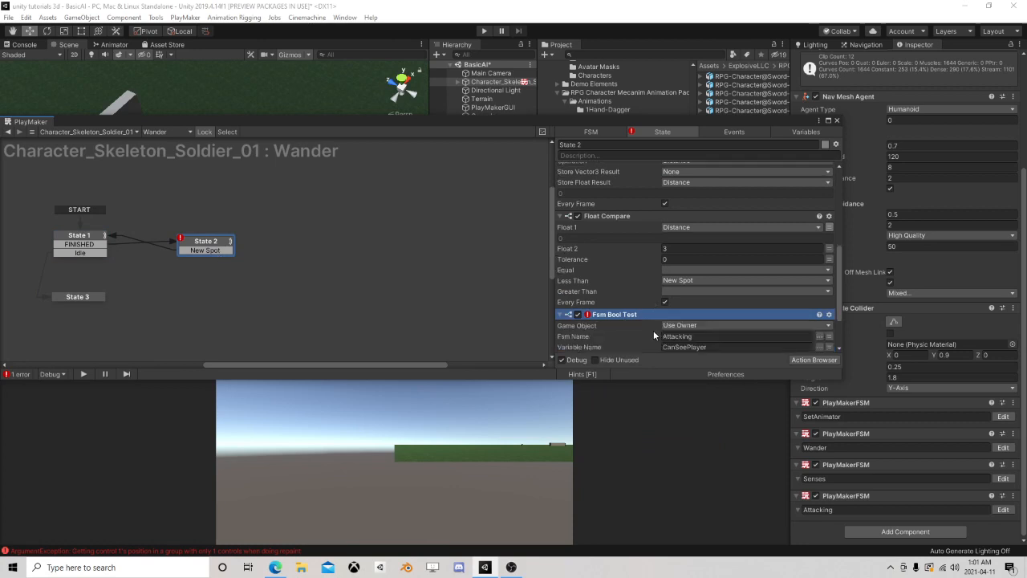
pyautogui.scroll(-2, 653, 333)
pyautogui.click(649, 318)
pyautogui.moveTo(206, 259); pyautogui.dragTo(82, 299)
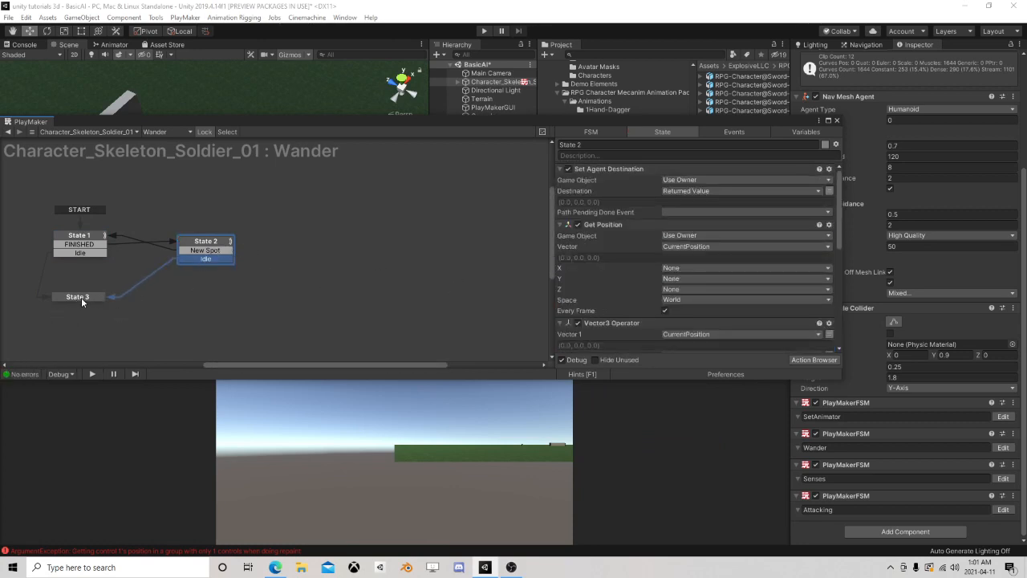
# Paste the Fsm Bool Test into State 3 and set its Is True event to None
pyautogui.click(81, 297)
pyautogui.rightClick(609, 225)
pyautogui.click(642, 316)
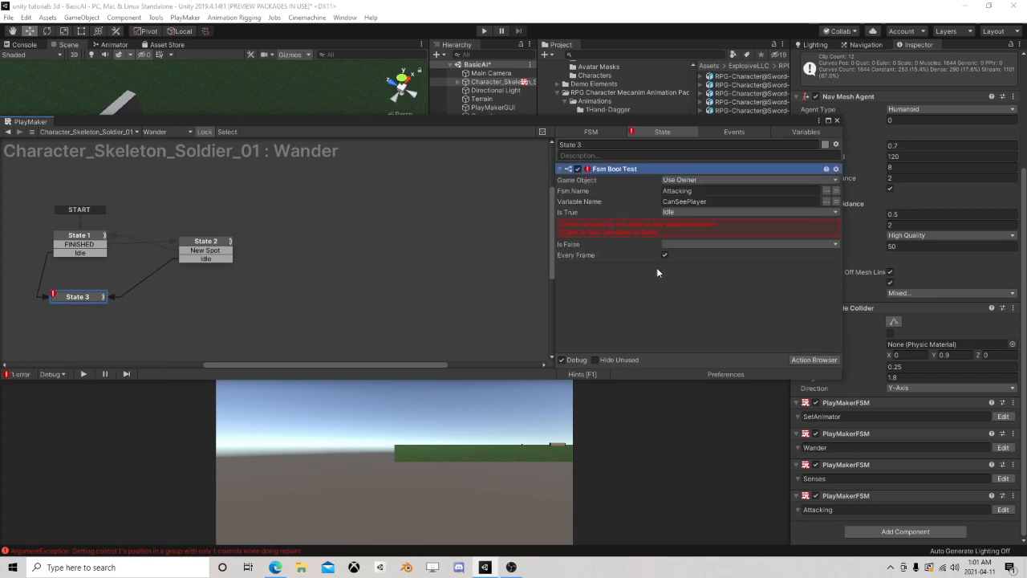
pyautogui.click(655, 229)
pyautogui.click(667, 212)
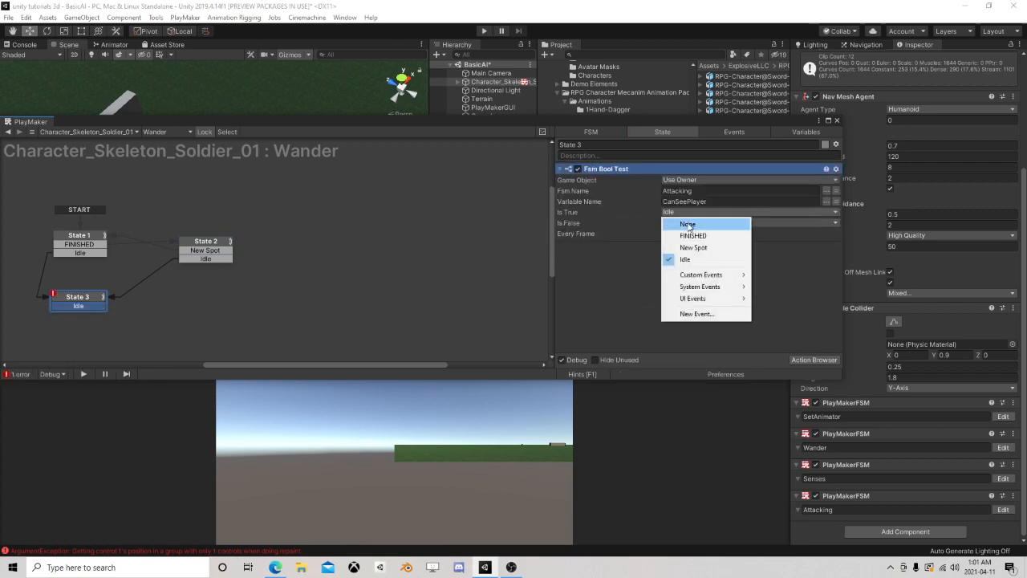
pyautogui.click(674, 224)
# Create a "return" event for Is False in State 3's Fsm Bool Test and link its transition to State 1
pyautogui.click(674, 222)
pyautogui.click(697, 324)
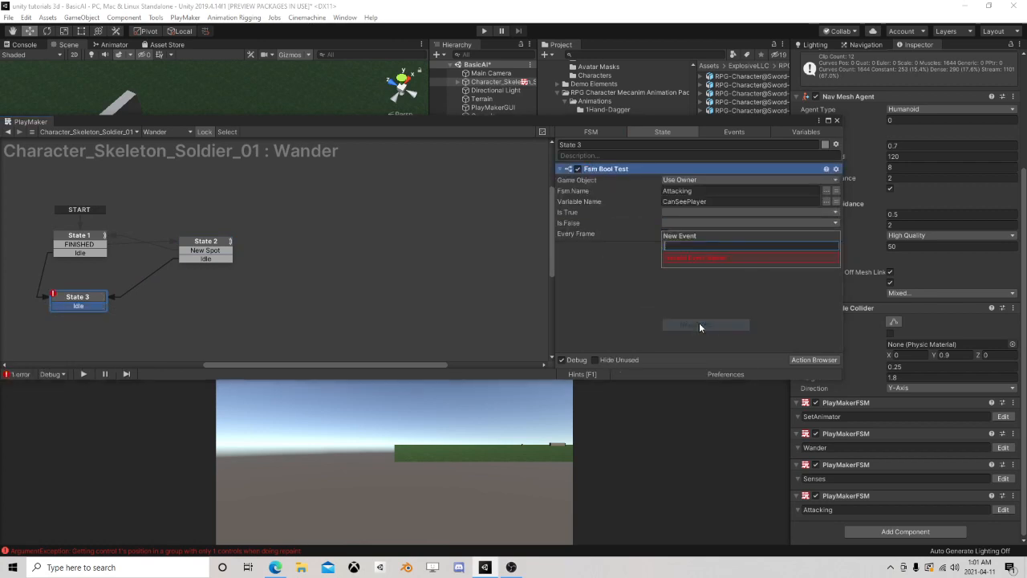
pyautogui.write('return')
pyautogui.press('Return')
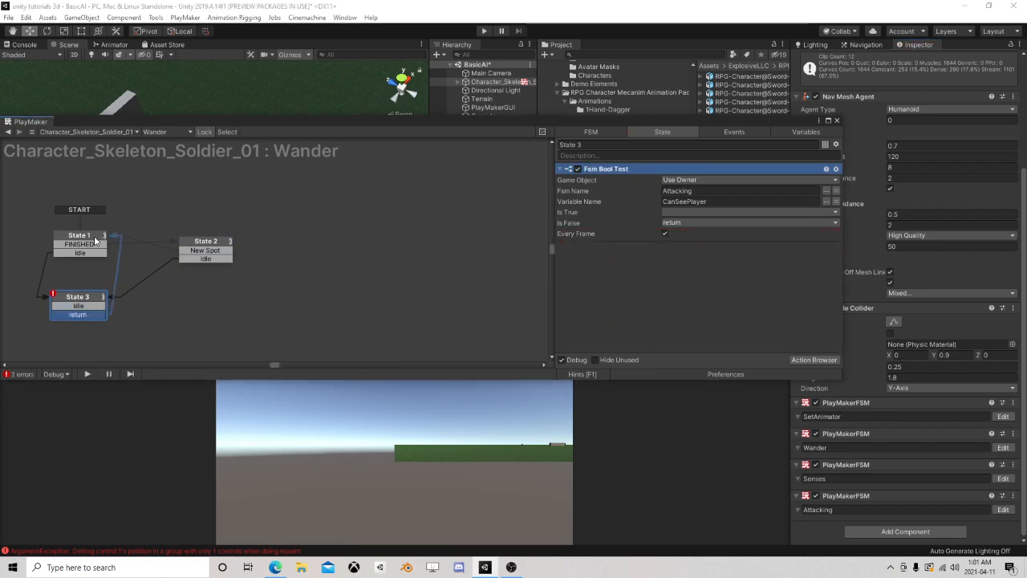
# Delete the unused Idle transition from State 3 and close the FSM editor
pyautogui.rightClick(93, 306)
pyautogui.click(135, 457)
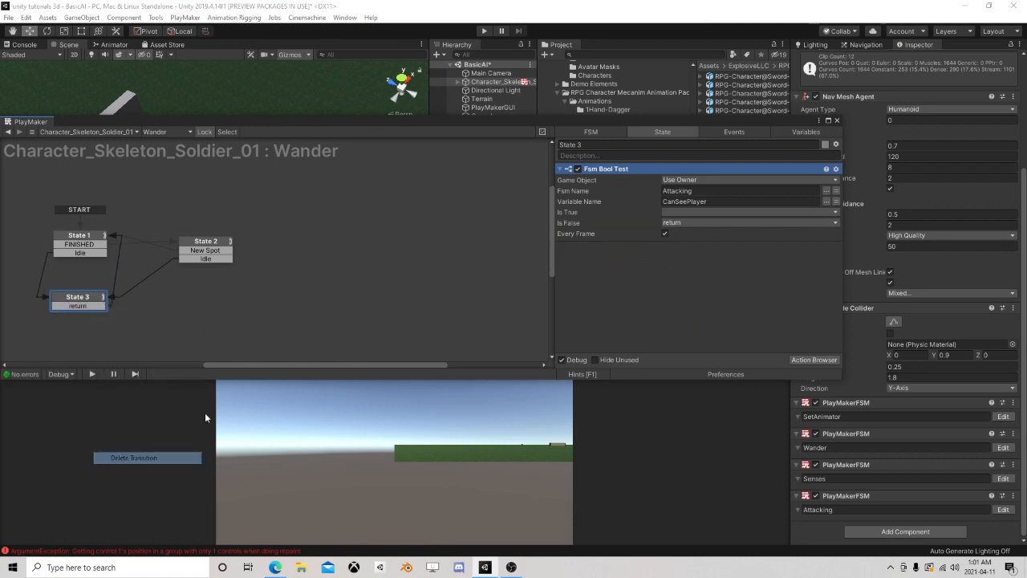
pyautogui.click(837, 120)
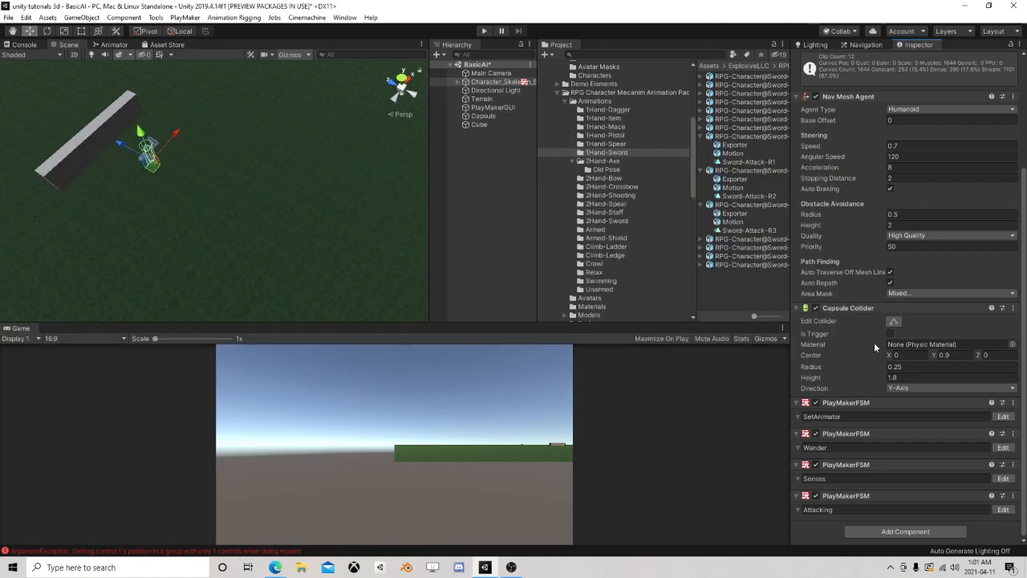
# Run the scene, examine the active state and the Fsm Bool Test in the skeleton's Wander FSM, and stop the run
pyautogui.click(858, 416)
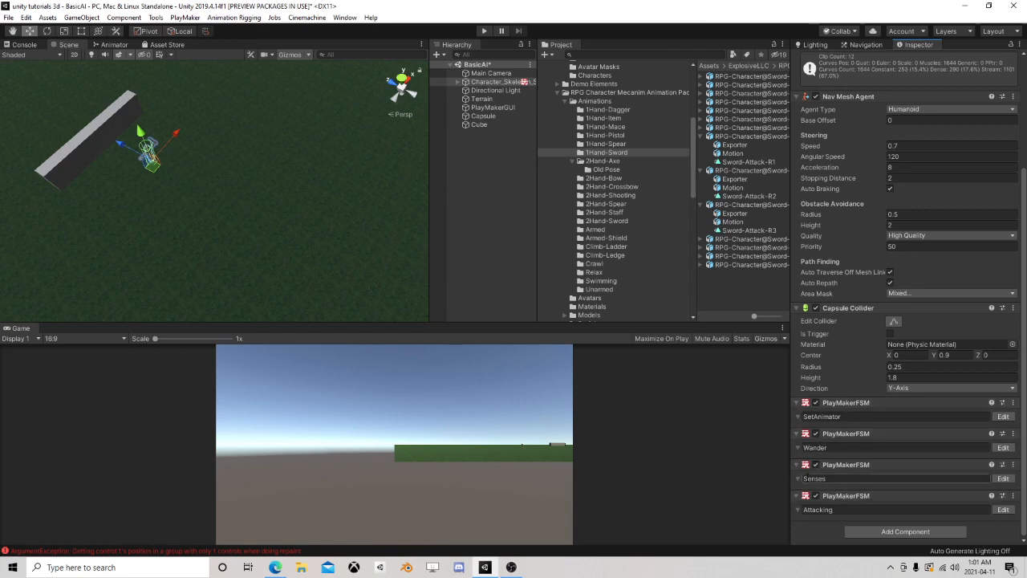
pyautogui.moveTo(173, 183); pyautogui.dragTo(345, 218, button='middle')
pyautogui.click(485, 32)
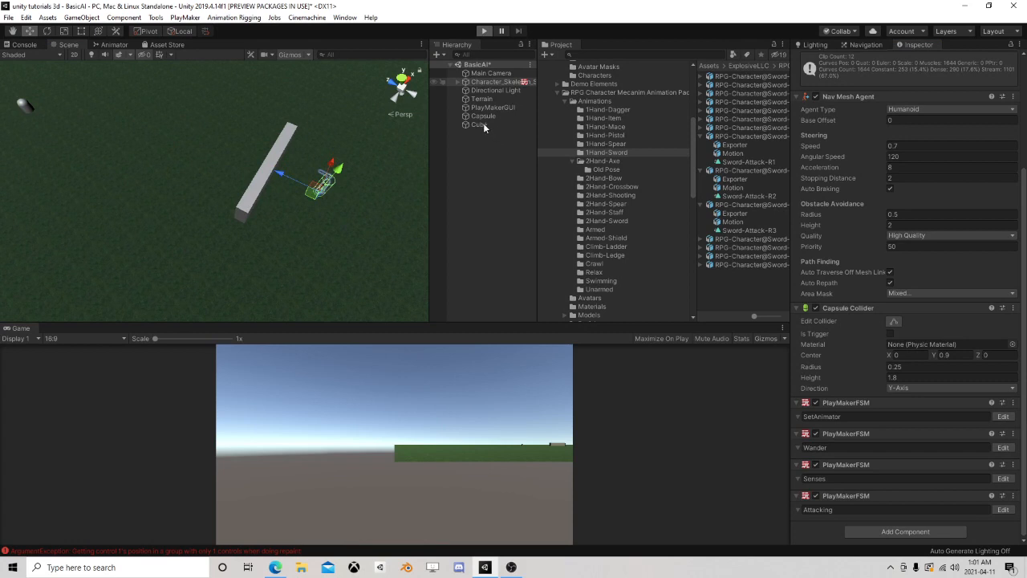
pyautogui.click(487, 116)
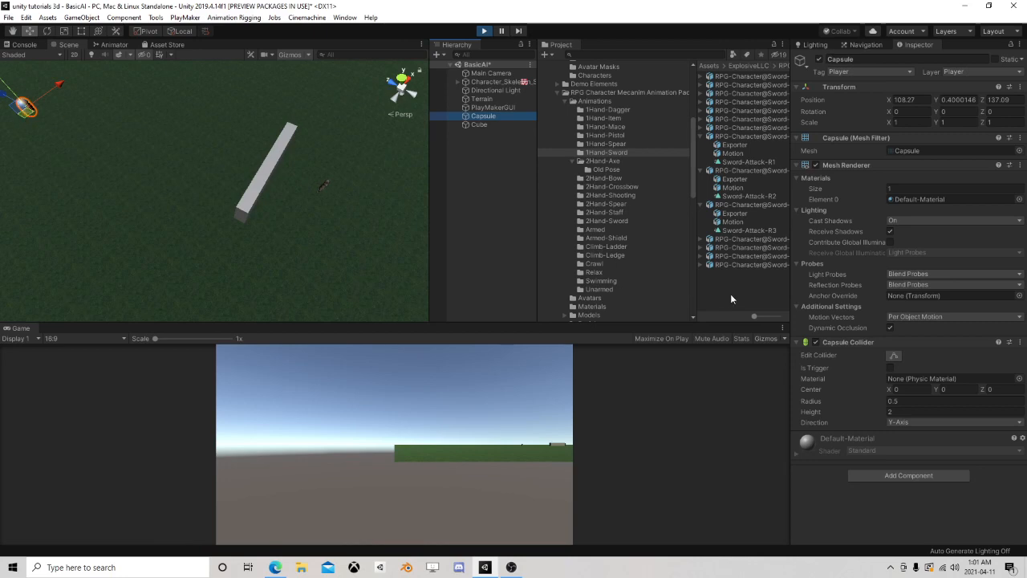
pyautogui.click(491, 84)
pyautogui.scroll(-10, 942, 363)
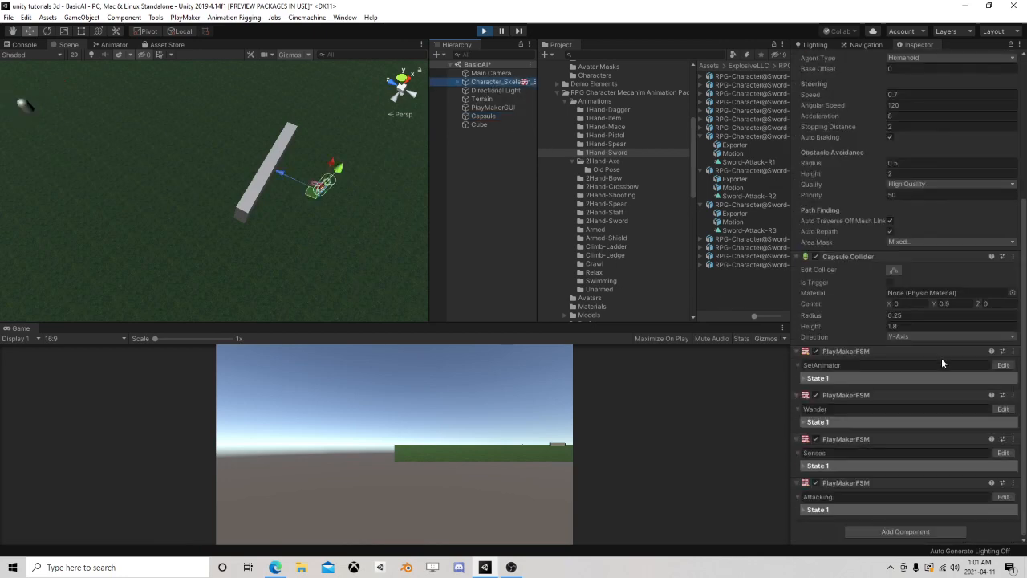
pyautogui.click(1002, 409)
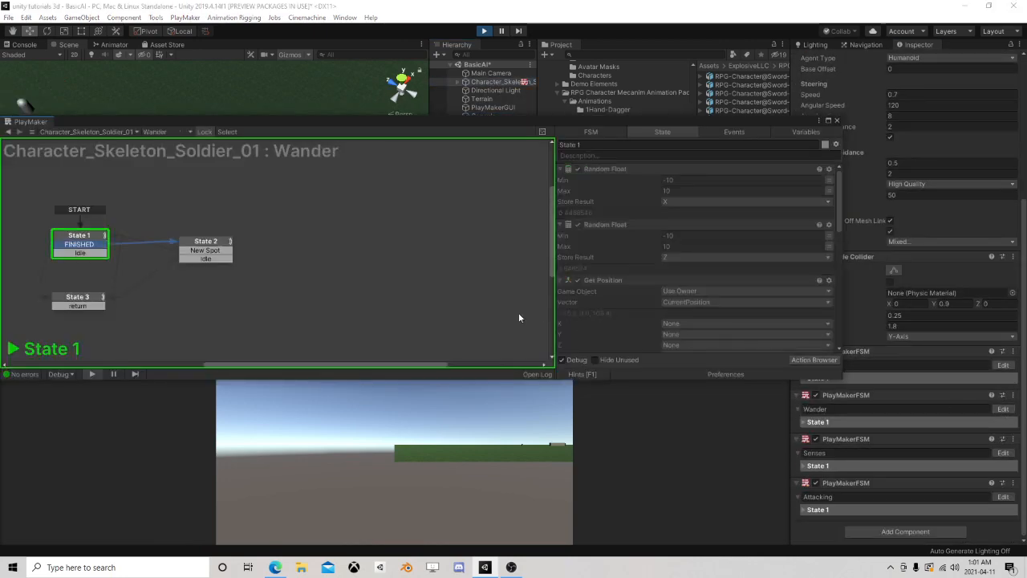
pyautogui.scroll(-10, 673, 282)
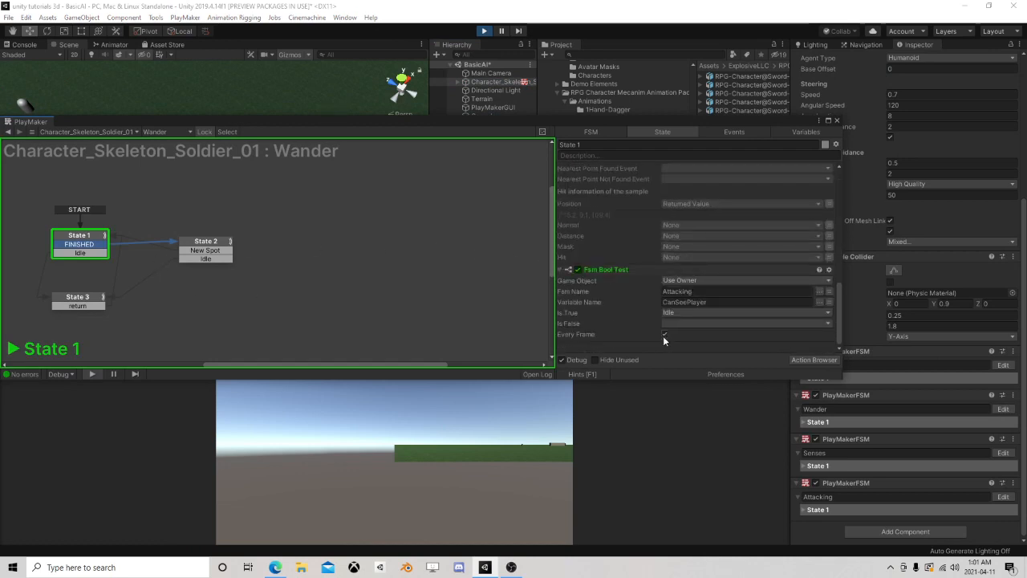
pyautogui.click(837, 121)
pyautogui.click(484, 31)
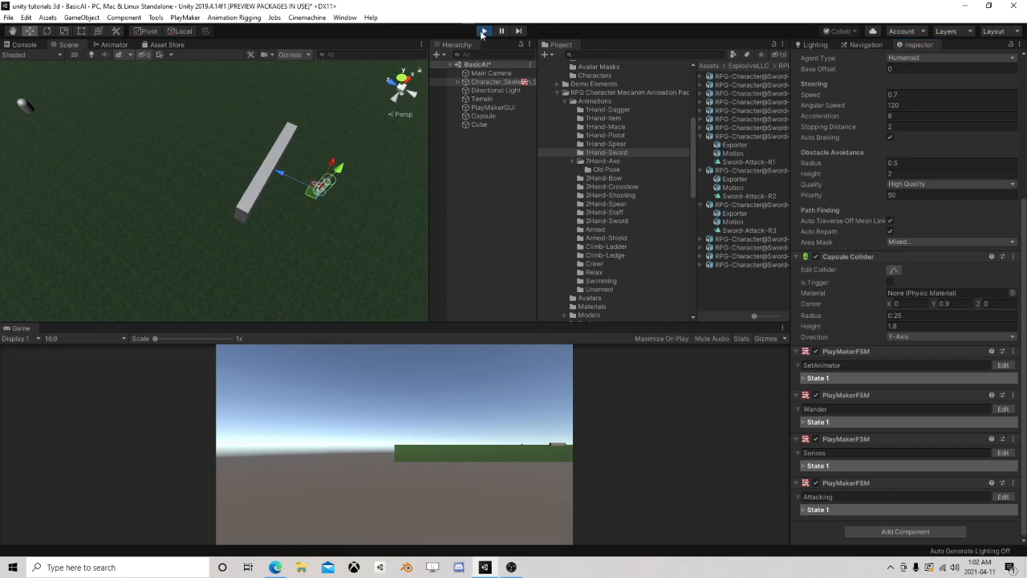
# Remove the Fsm Bool Test action and the Idle transition from State 1 of the Wander FSM, keeping State 2's test
pyautogui.click(1003, 416)
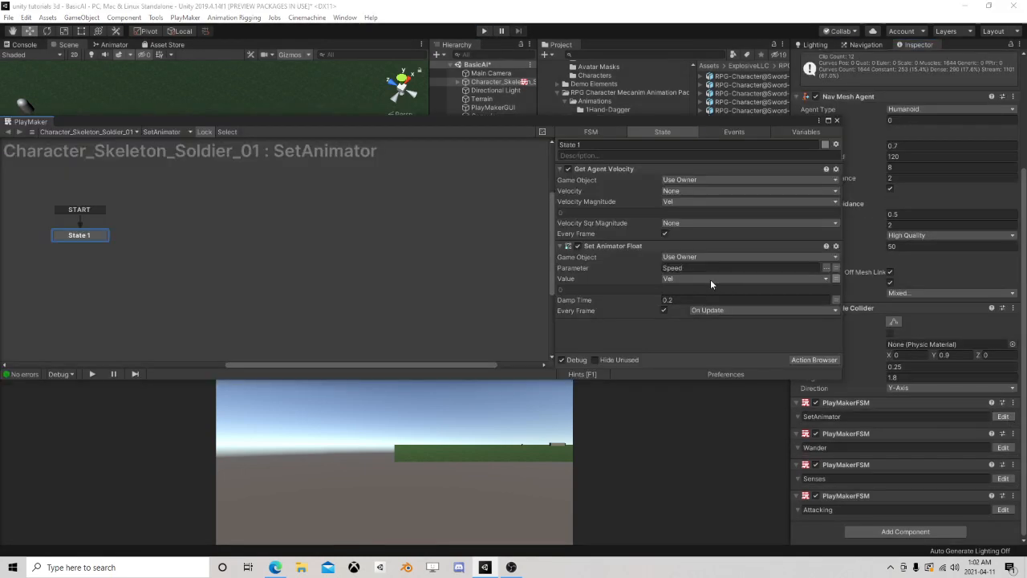
pyautogui.click(837, 121)
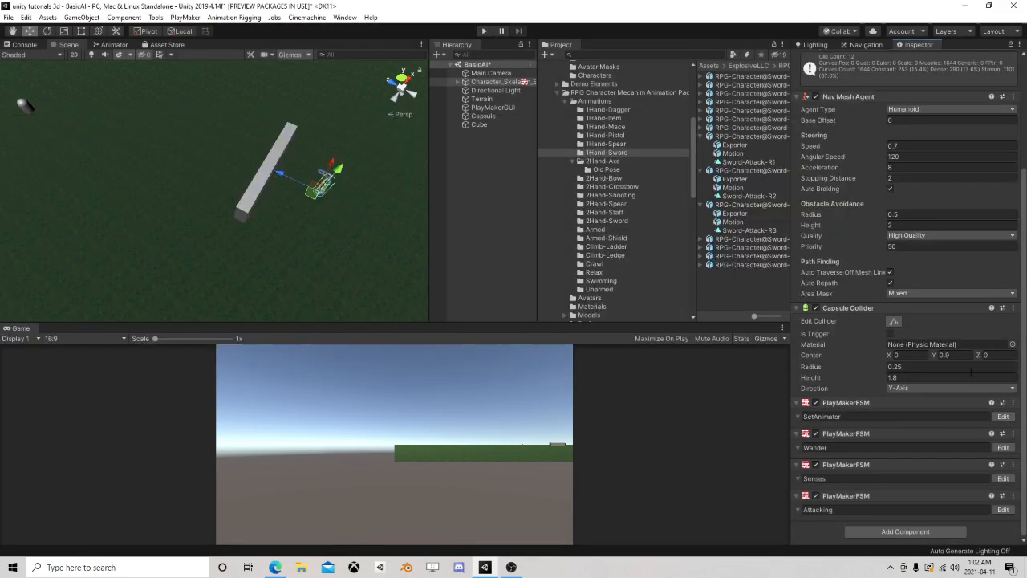
pyautogui.click(1009, 448)
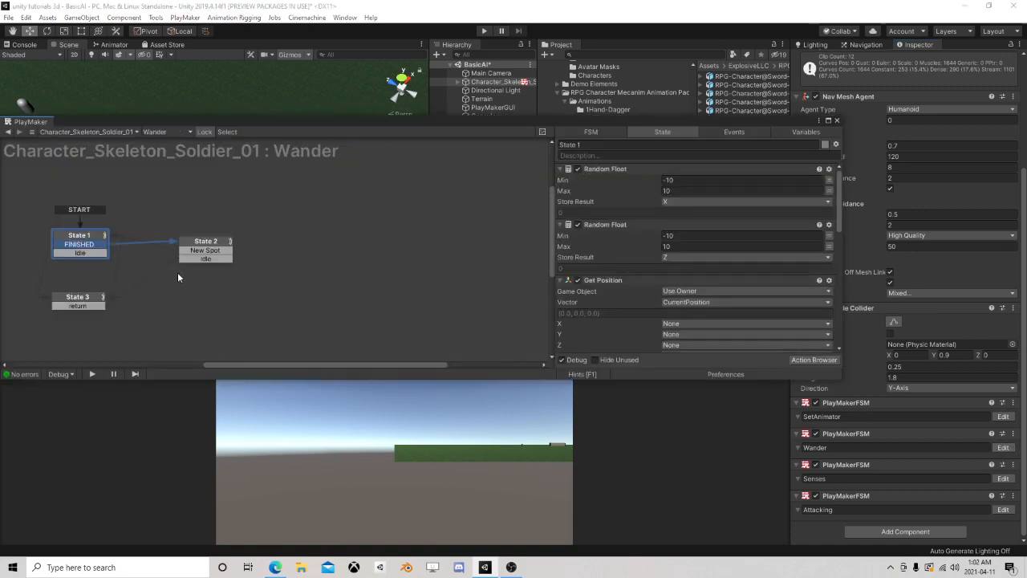
pyautogui.click(211, 249)
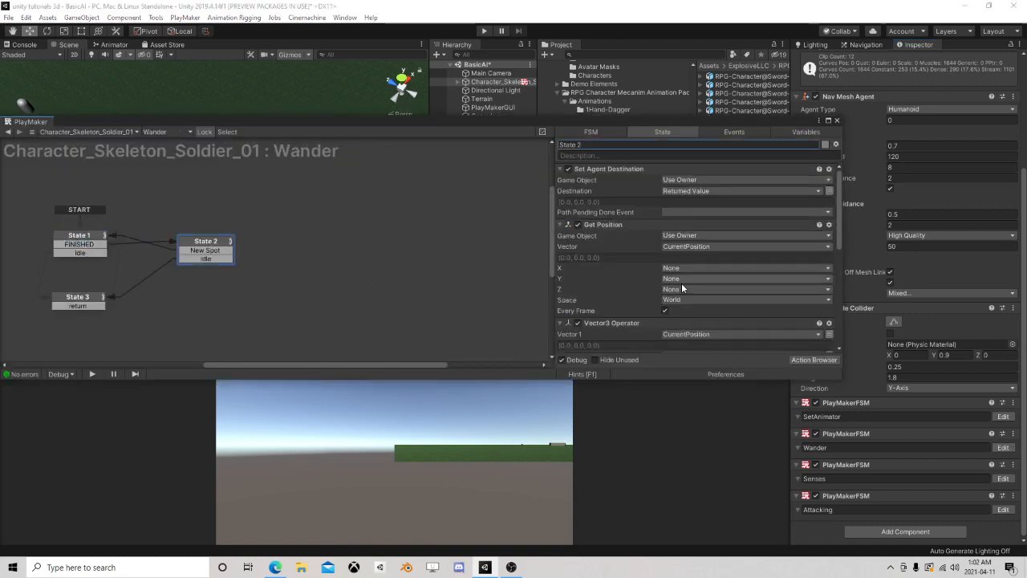
pyautogui.scroll(-5, 698, 289)
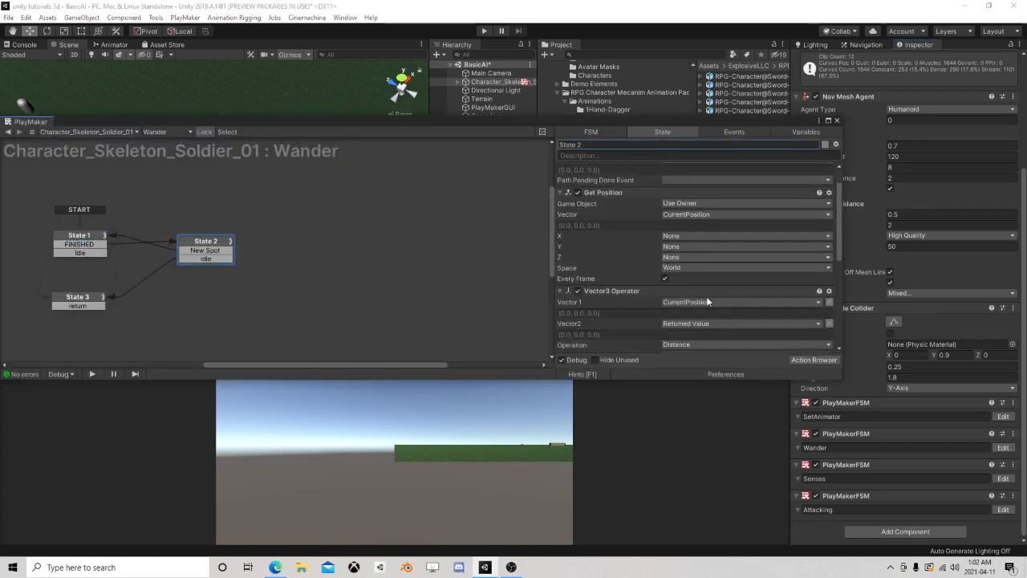
pyautogui.click(70, 241)
pyautogui.scroll(-10, 666, 259)
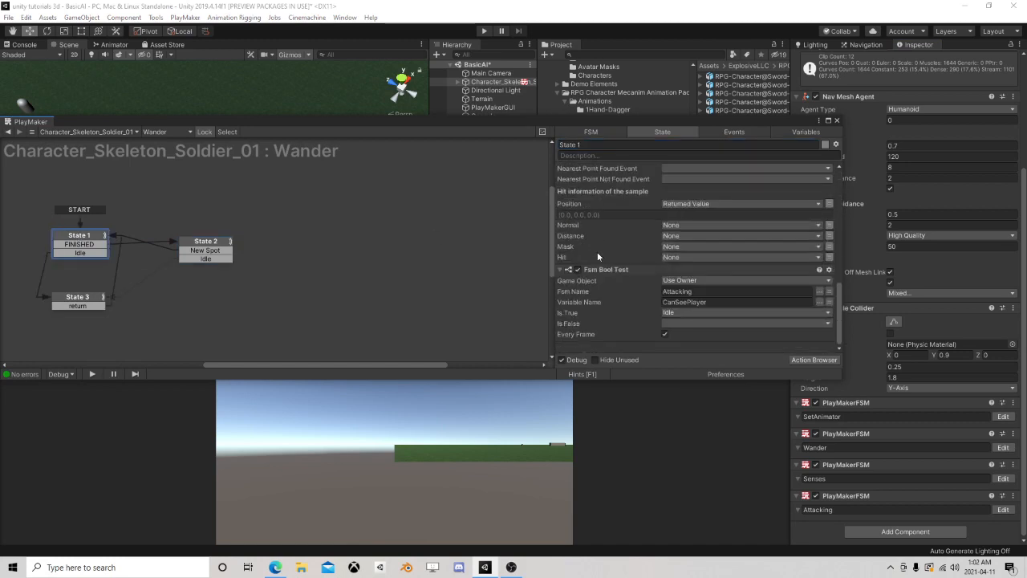
pyautogui.click(606, 270)
pyautogui.scroll(3, 618, 275)
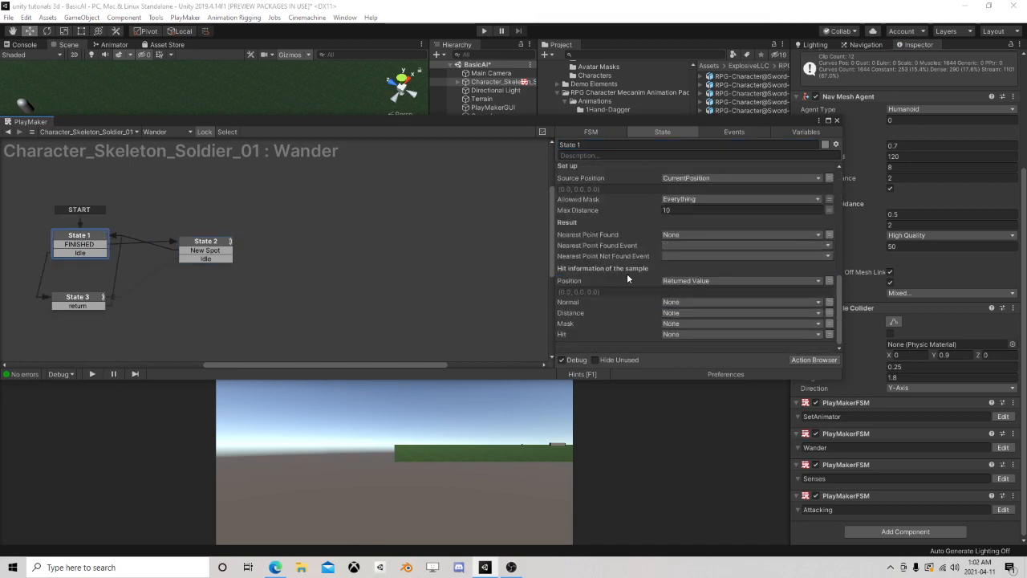
pyautogui.rightClick(79, 257)
pyautogui.click(115, 403)
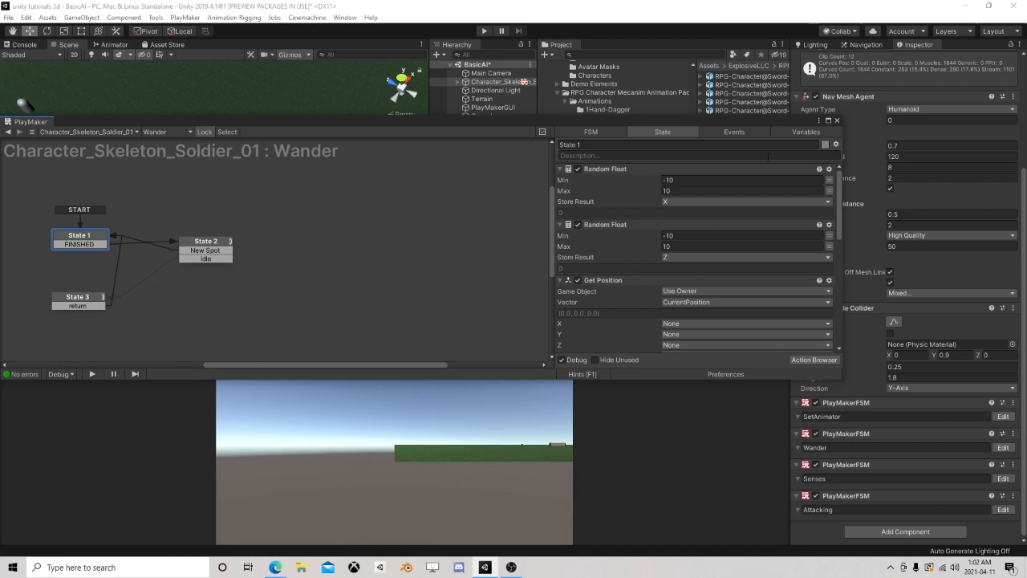
# Close the FSM editor, run the scene, and move the player capsule close to the skeleton
pyautogui.click(835, 121)
pyautogui.click(482, 31)
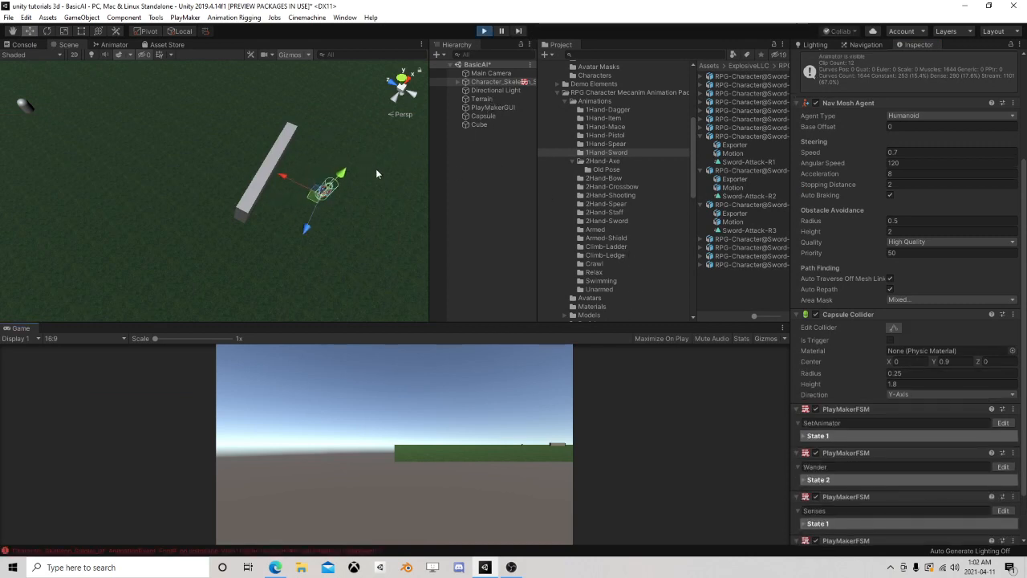
pyautogui.click(481, 117)
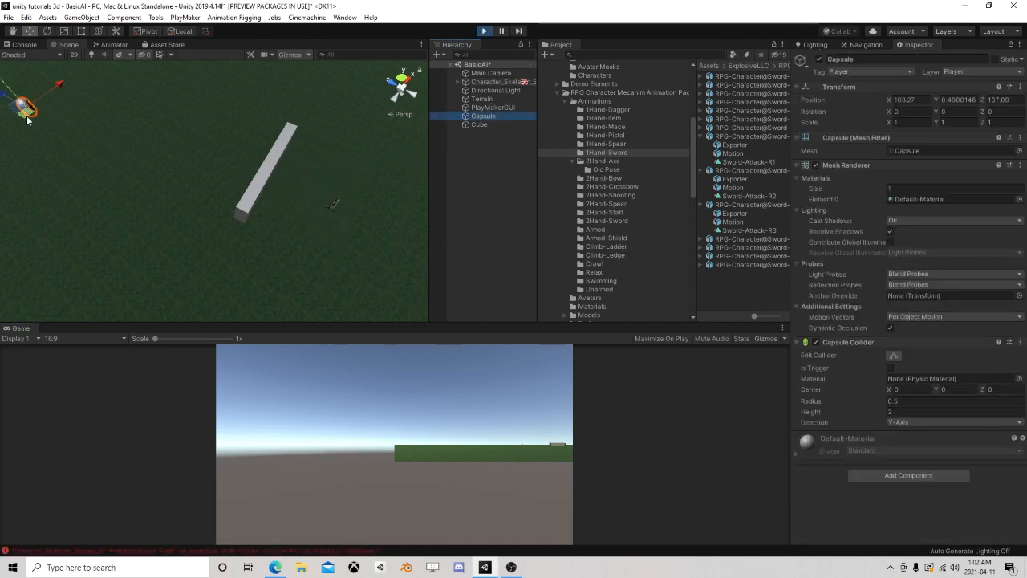
pyautogui.moveTo(25, 110); pyautogui.dragTo(311, 290)
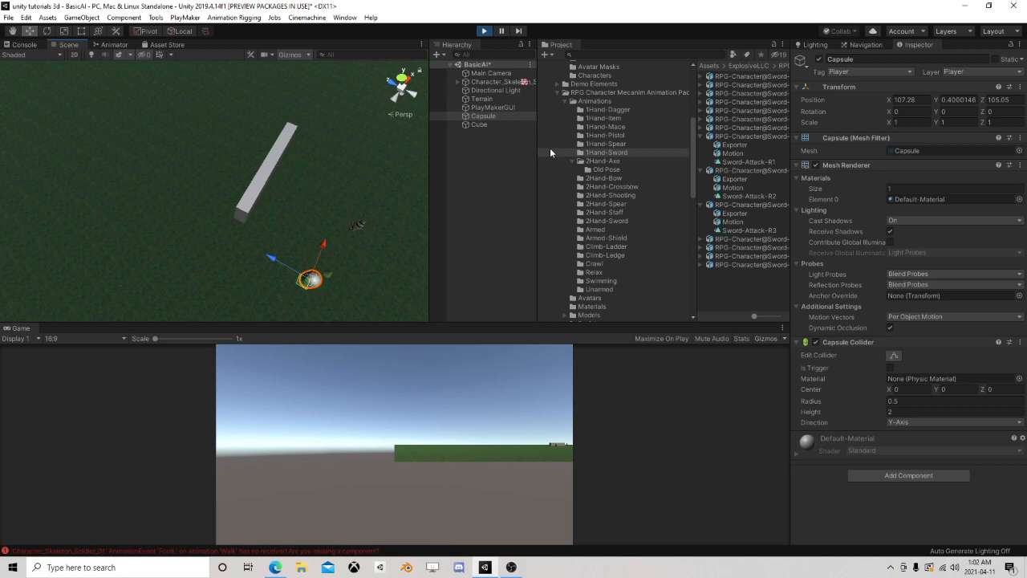
# Examine the active states of the skeleton's Wander and Senses FSMs while the capsule is nearby
pyautogui.click(489, 117)
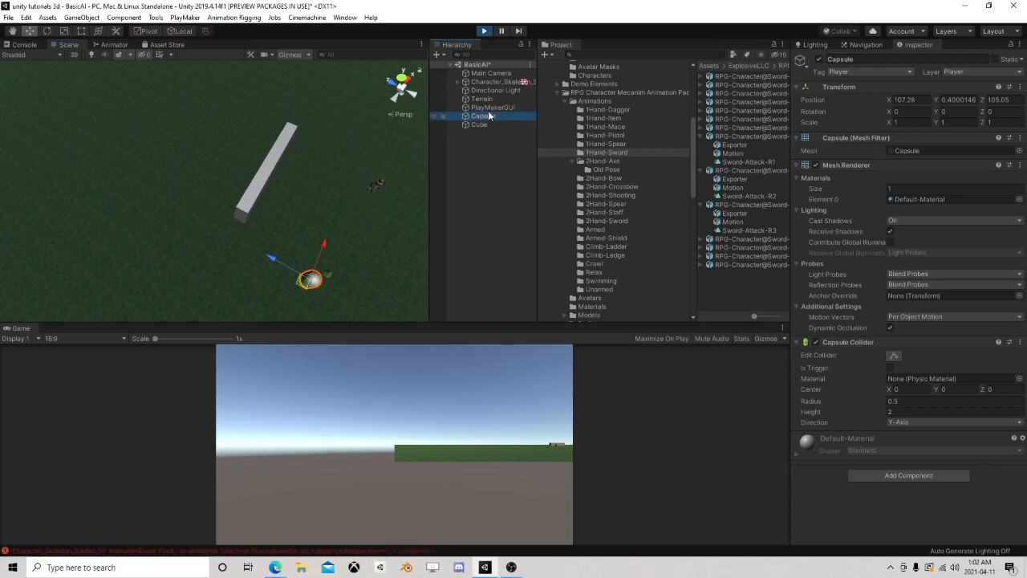
pyautogui.click(499, 82)
pyautogui.scroll(-5, 963, 382)
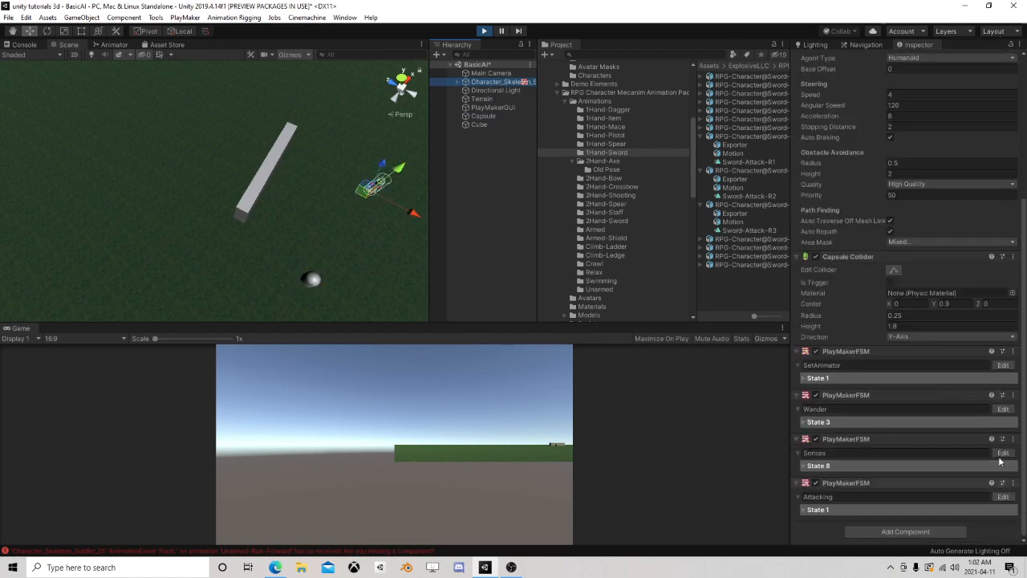
pyautogui.click(1003, 409)
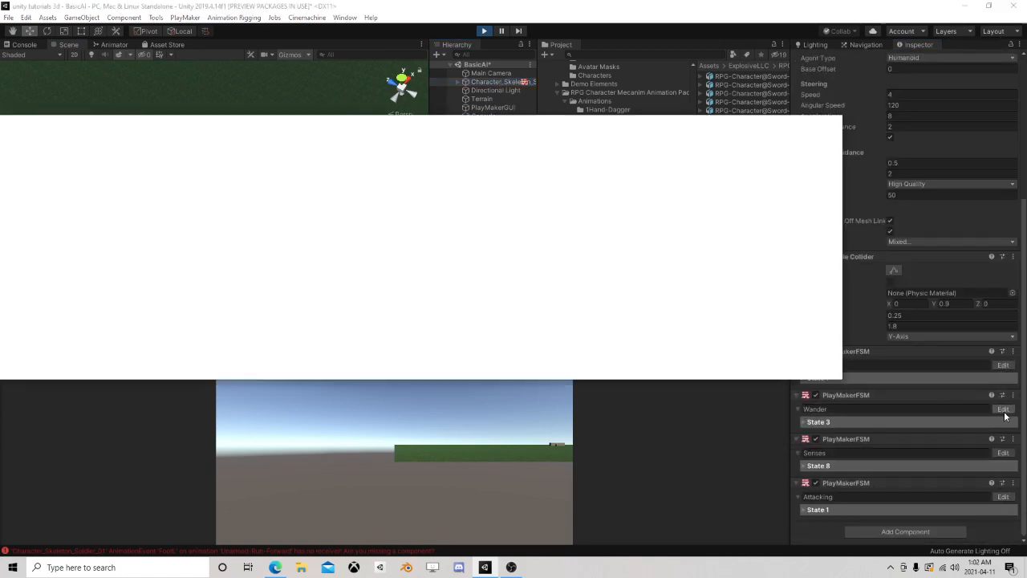
pyautogui.moveTo(333, 122); pyautogui.dragTo(414, 187)
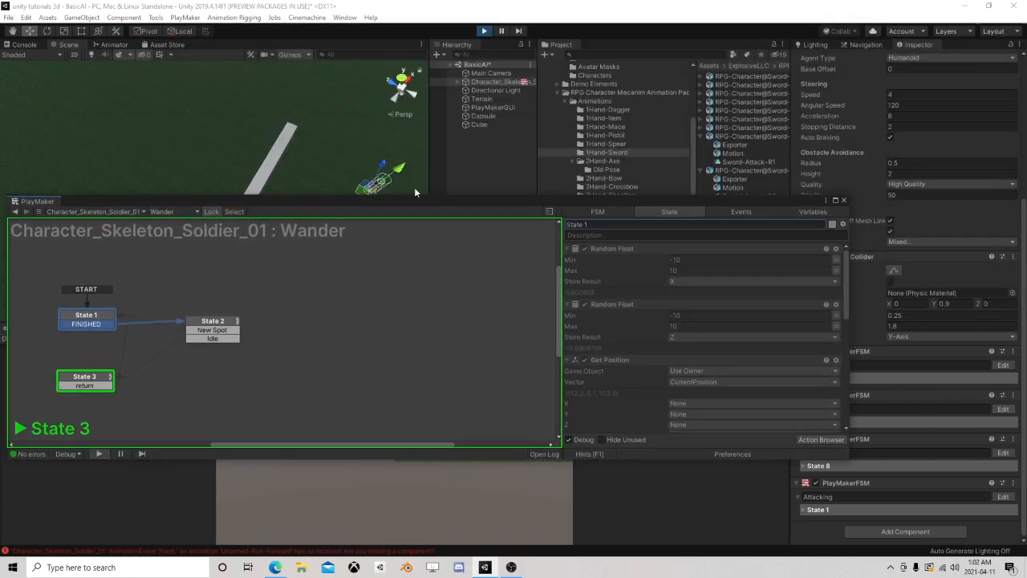
pyautogui.click(836, 203)
pyautogui.click(1002, 453)
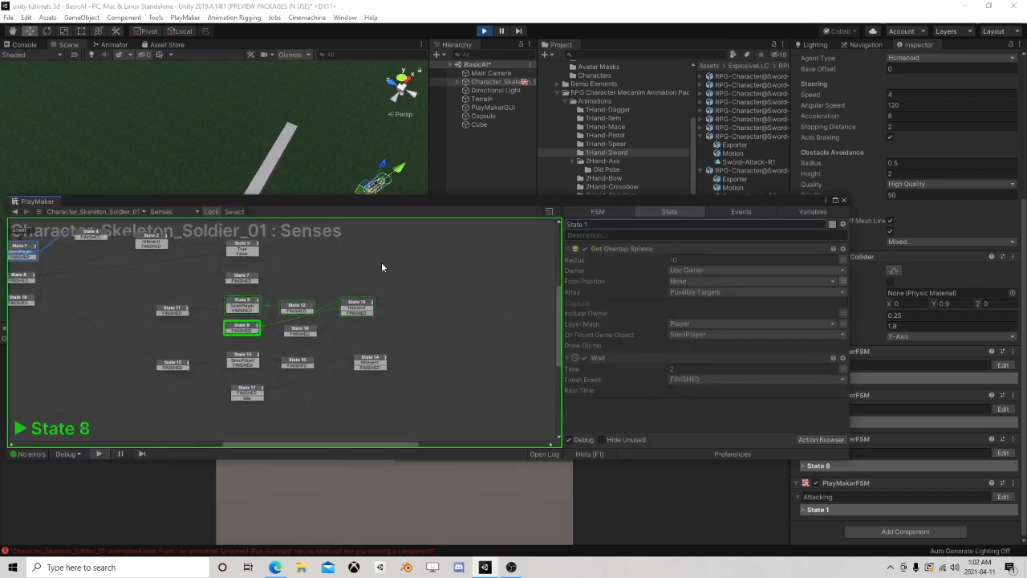
pyautogui.moveTo(349, 199); pyautogui.dragTo(399, 329)
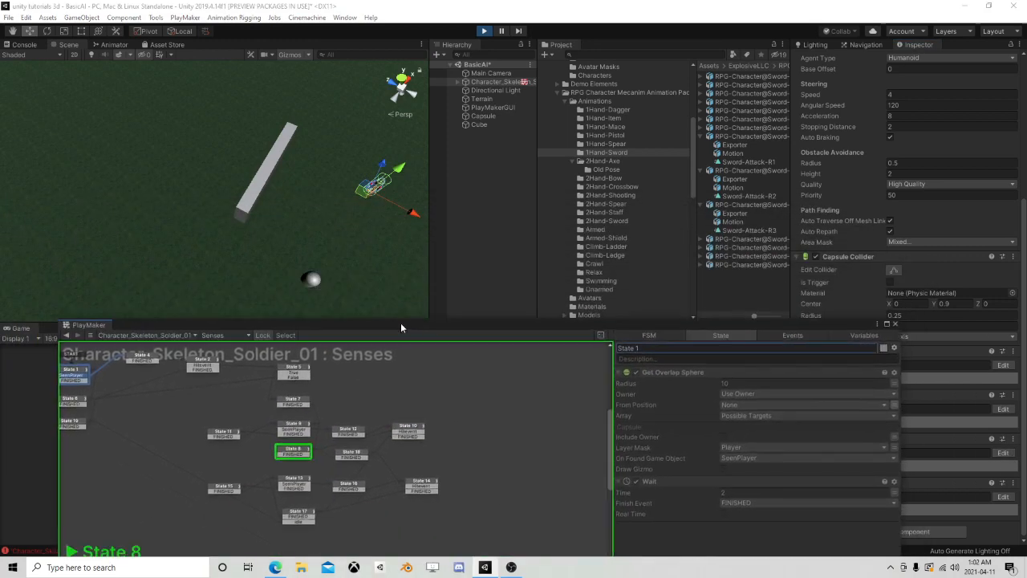
# Move the capsule far away from the skeleton, past the wall, and examine the active state in the Senses FSM
pyautogui.click(484, 115)
pyautogui.moveTo(313, 279); pyautogui.dragTo(15, 89)
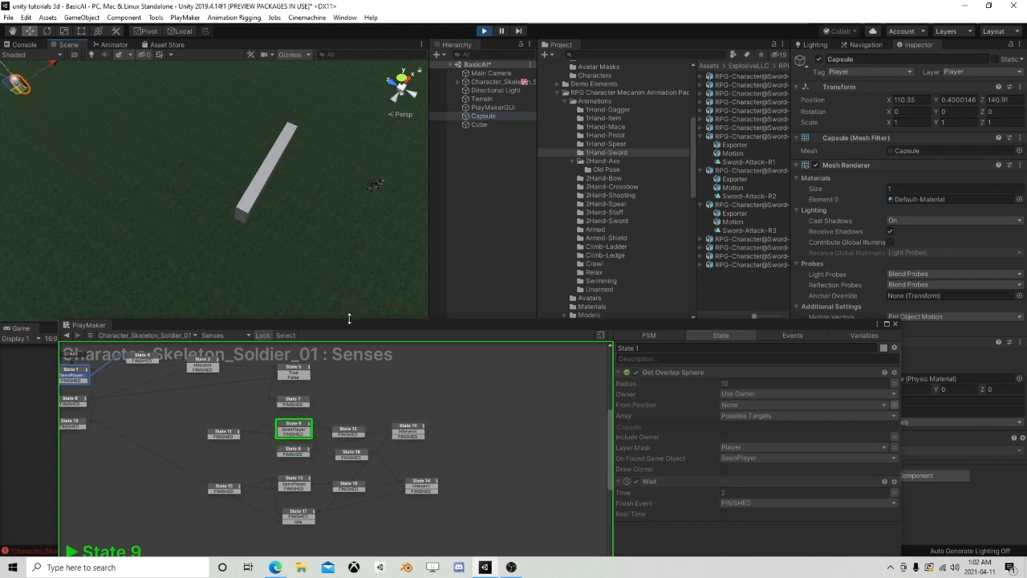
pyautogui.moveTo(342, 327); pyautogui.dragTo(348, 233)
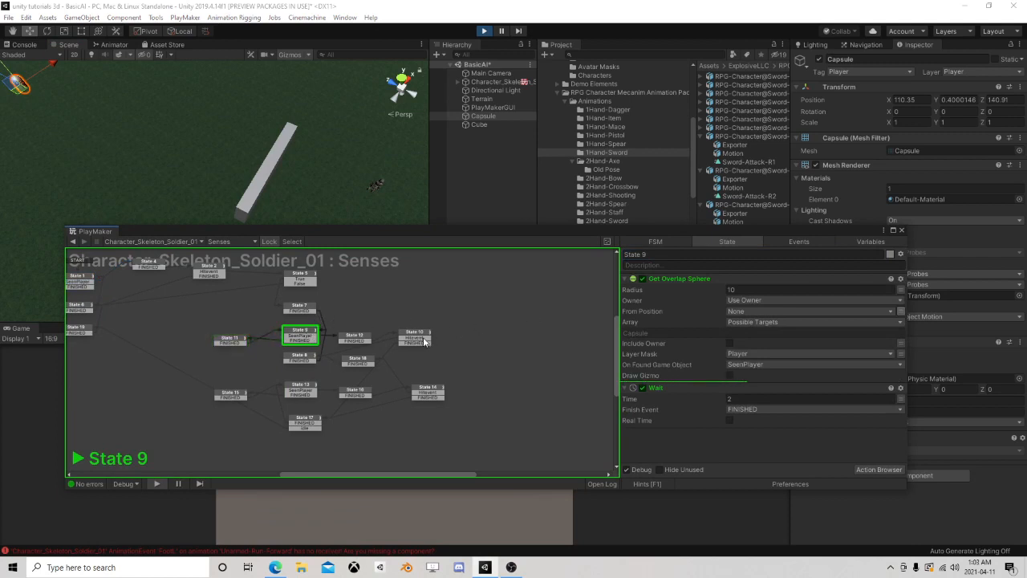
pyautogui.scroll(5, 301, 331)
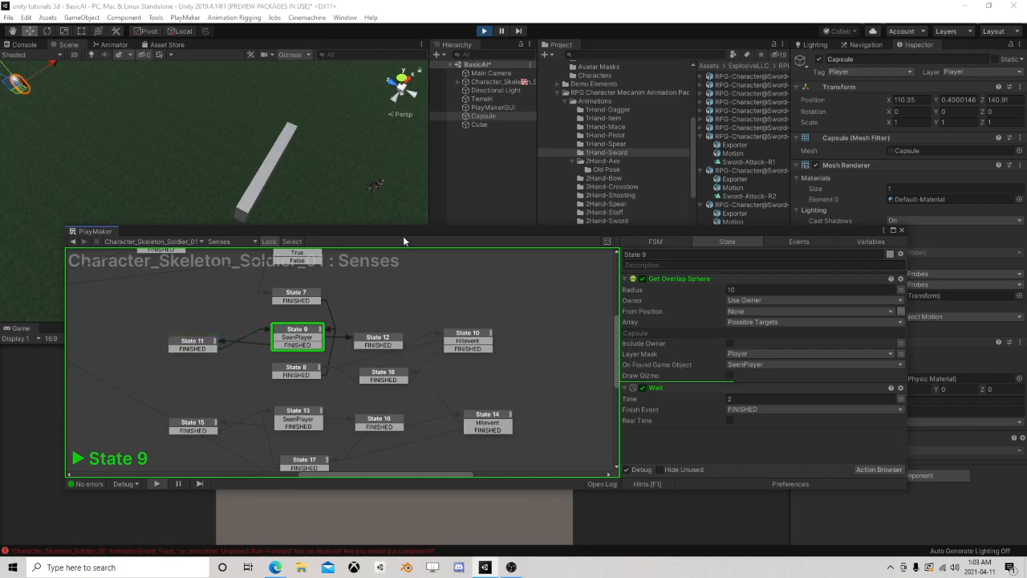
pyautogui.moveTo(406, 232); pyautogui.dragTo(290, 323)
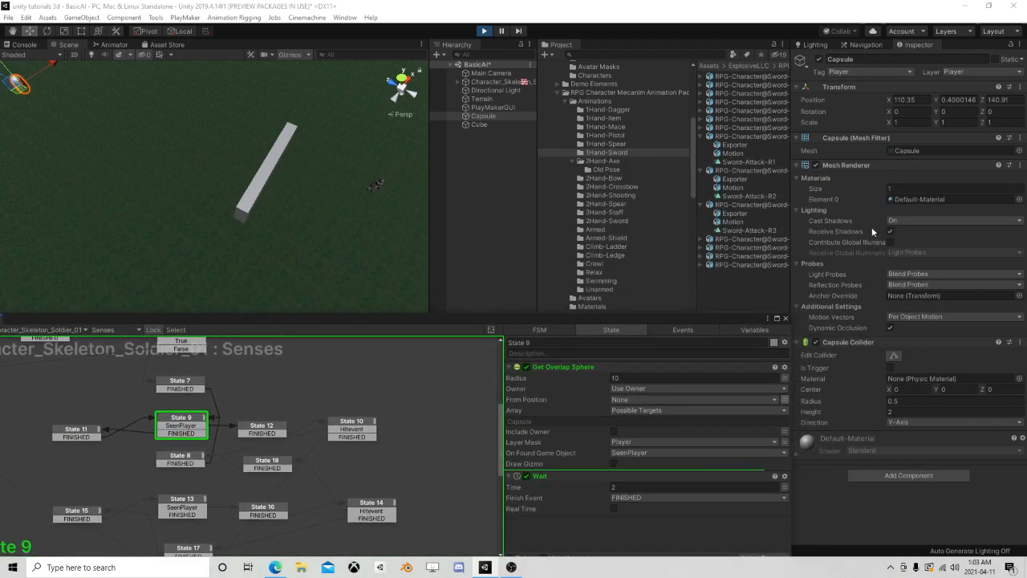
# Examine State 3's Fsm Bool Test in the skeleton's running Wander FSM, close the editor, and stop the run
pyautogui.click(785, 321)
pyautogui.click(496, 82)
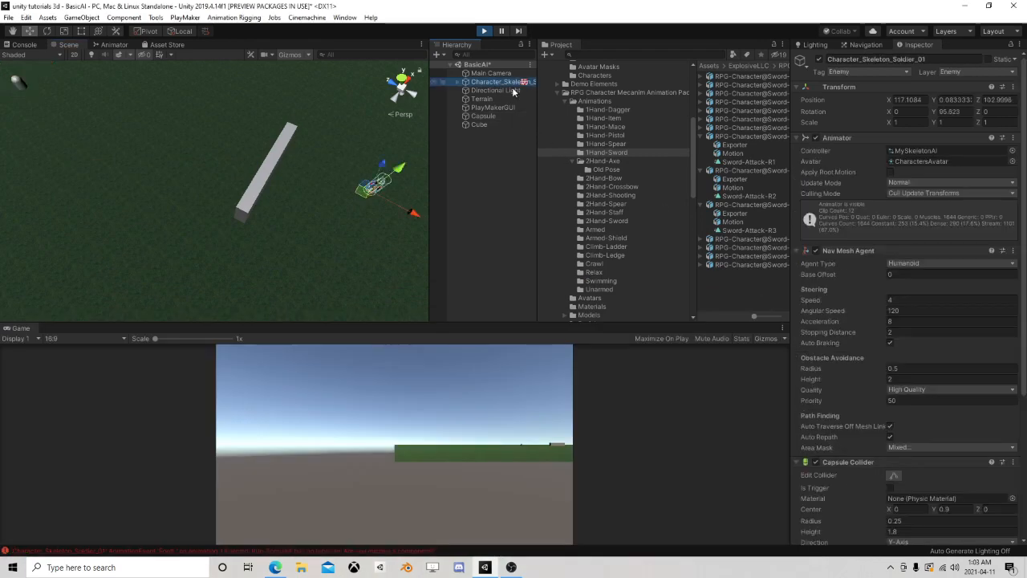
pyautogui.scroll(-10, 882, 377)
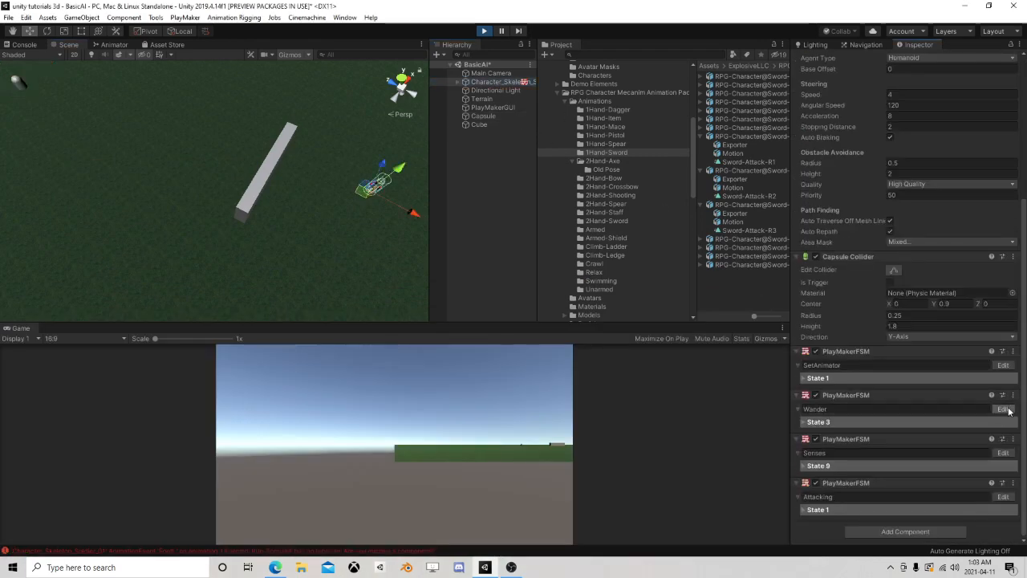
pyautogui.click(1003, 408)
pyautogui.click(78, 480)
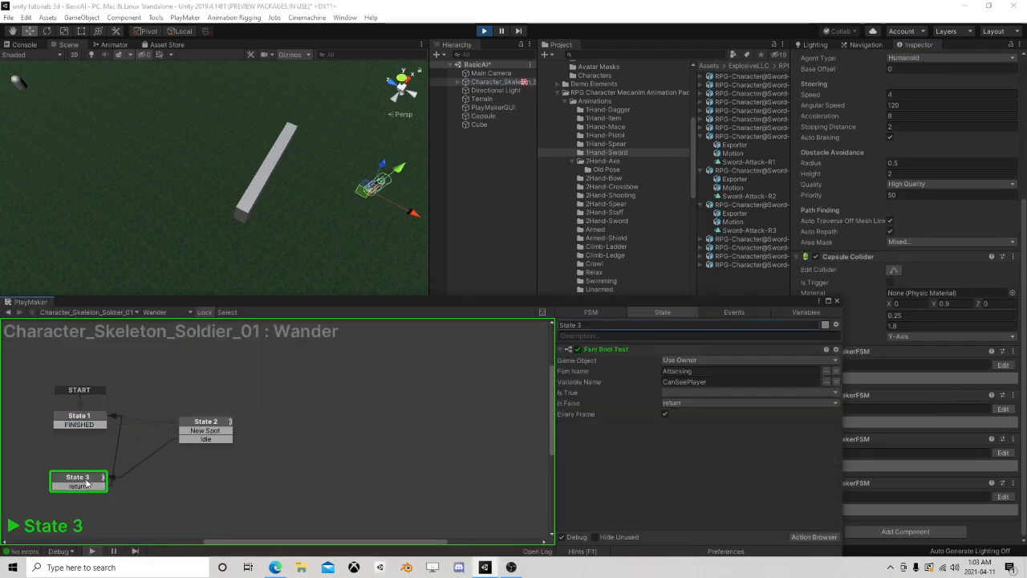
pyautogui.click(837, 301)
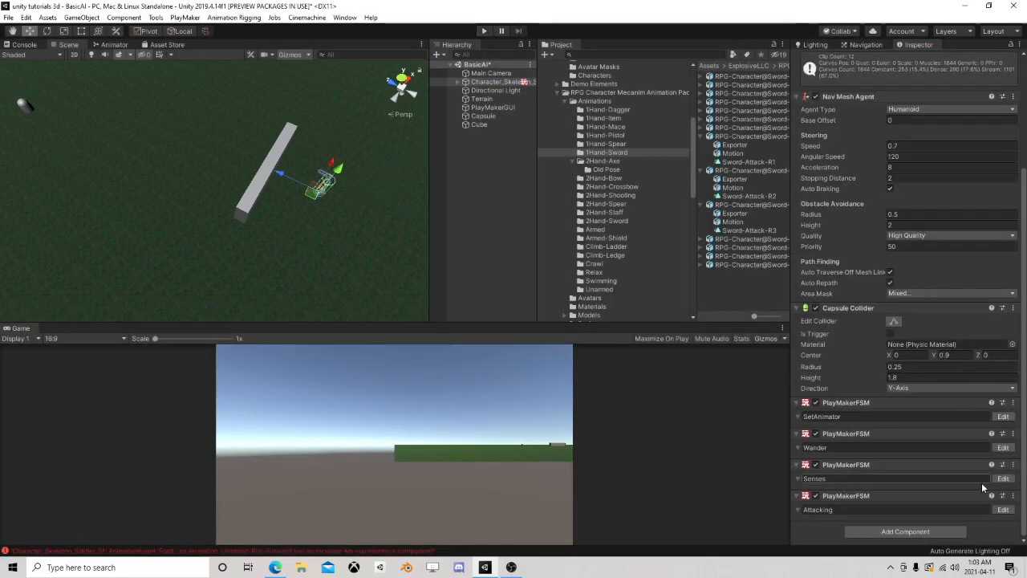
# Examine the transitions and actions of States 8, 9, 11 and 12 in the Senses FSM, including State 9's Get Overlap Sphere
pyautogui.click(1002, 478)
pyautogui.scroll(-3, 431, 339)
pyautogui.moveTo(500, 529); pyautogui.dragTo(374, 417, button='middle')
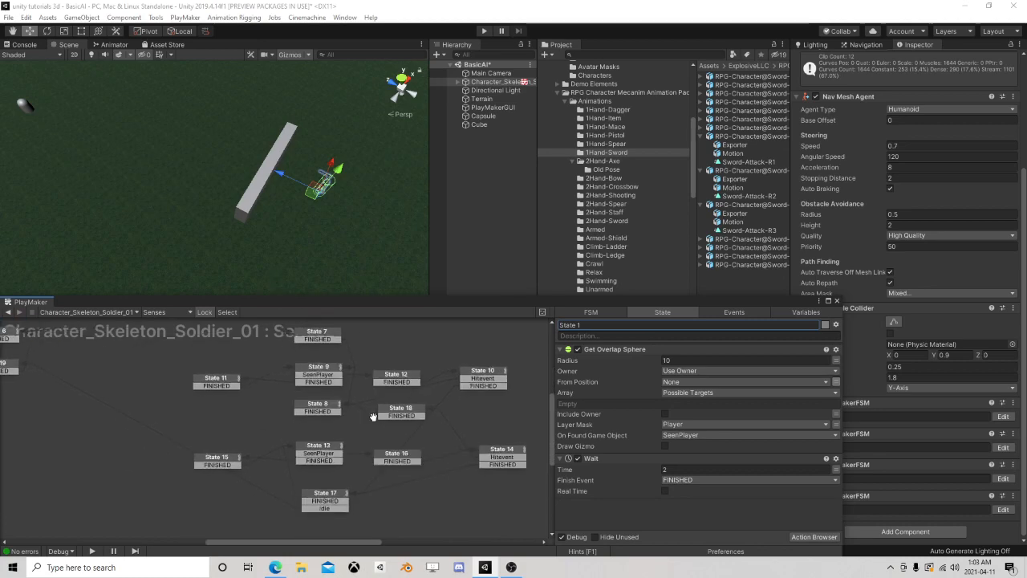
pyautogui.scroll(2, 374, 416)
pyautogui.moveTo(396, 305); pyautogui.dragTo(487, 114)
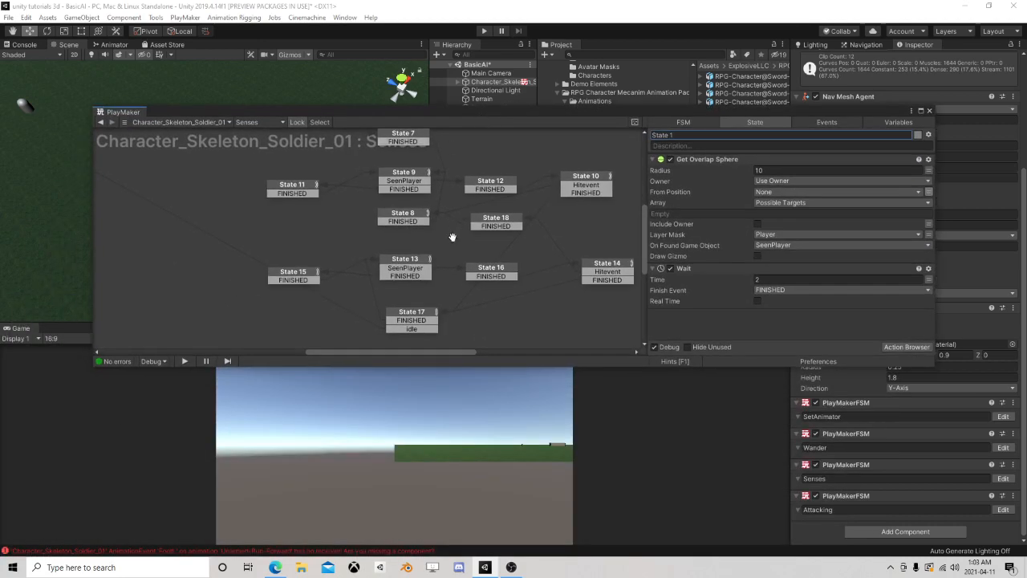
pyautogui.moveTo(438, 240); pyautogui.dragTo(389, 319, button='middle')
pyautogui.scroll(-1, 381, 304)
pyautogui.moveTo(382, 278); pyautogui.dragTo(371, 228, button='middle')
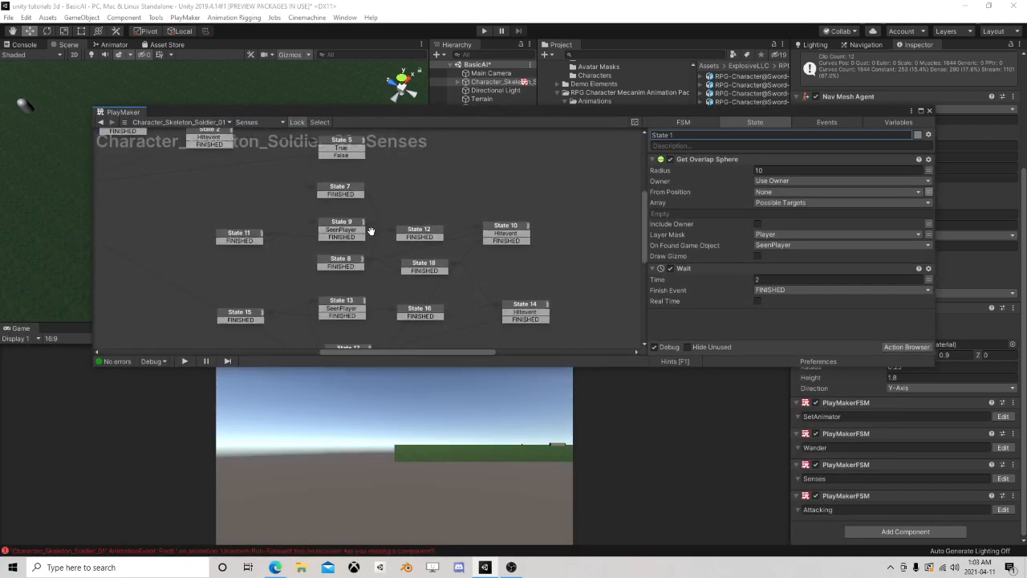
pyautogui.click(344, 224)
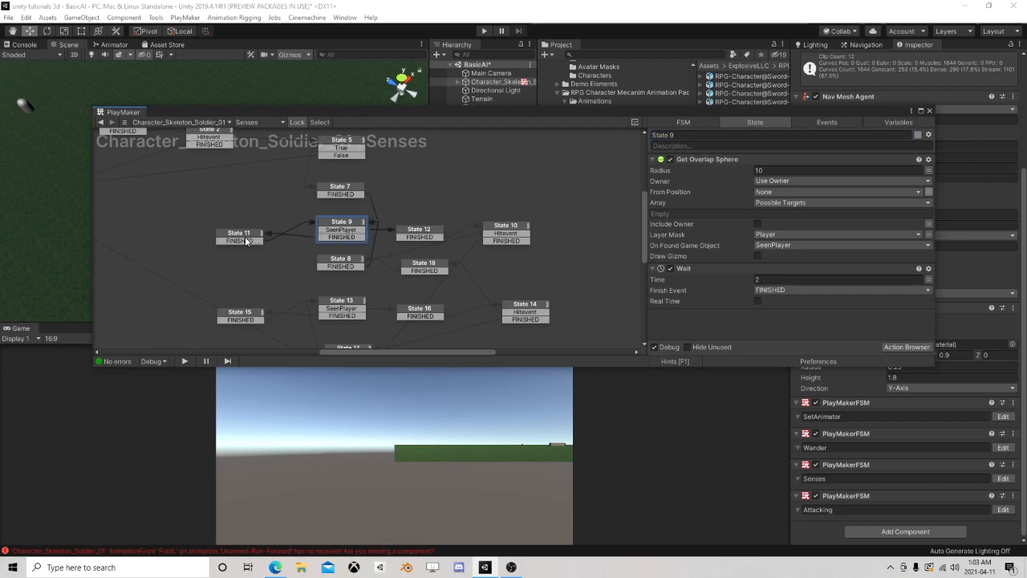
pyautogui.moveTo(244, 236); pyautogui.dragTo(234, 231)
pyautogui.click(343, 259)
pyautogui.click(346, 224)
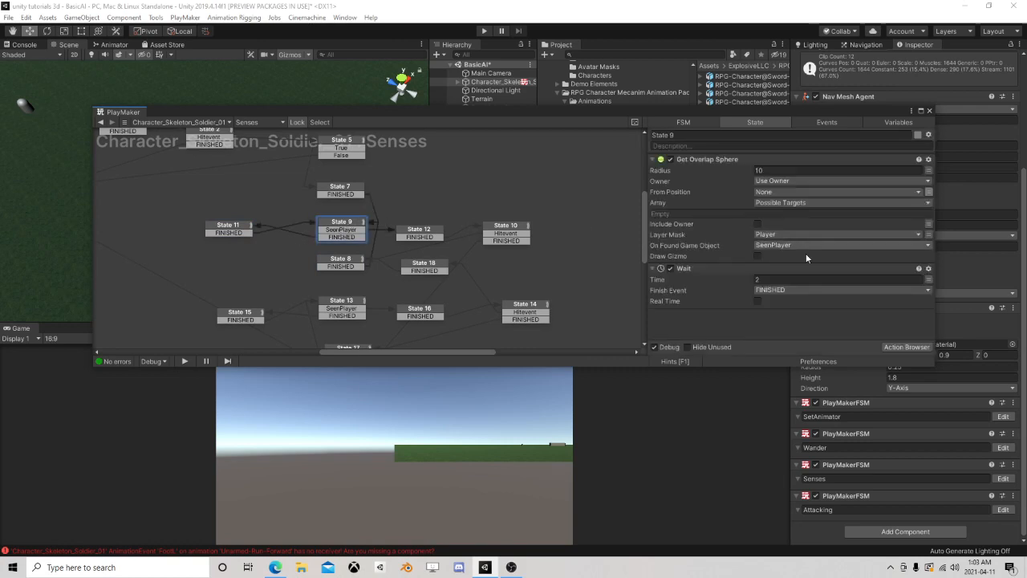
pyautogui.click(426, 237)
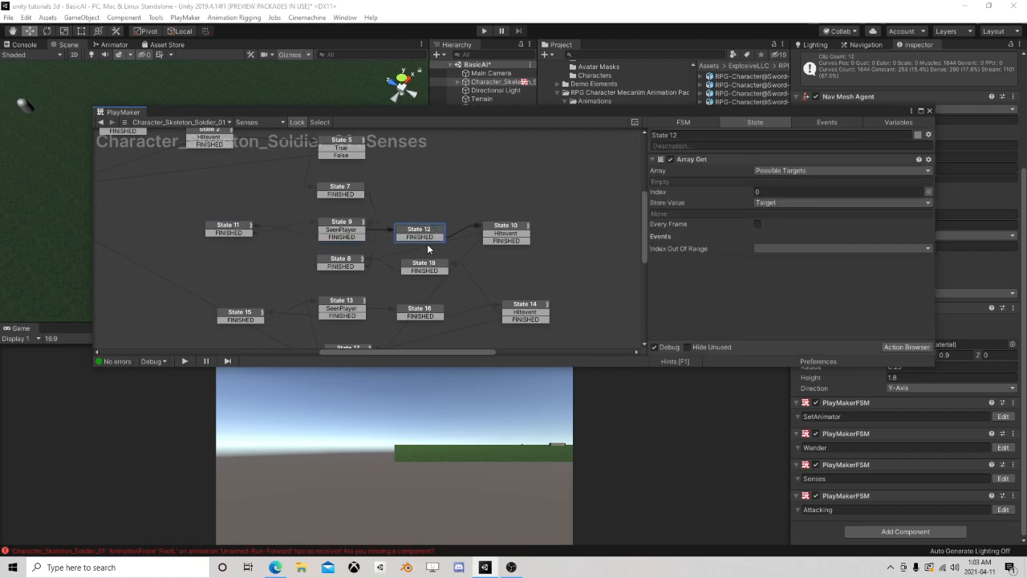
pyautogui.click(349, 230)
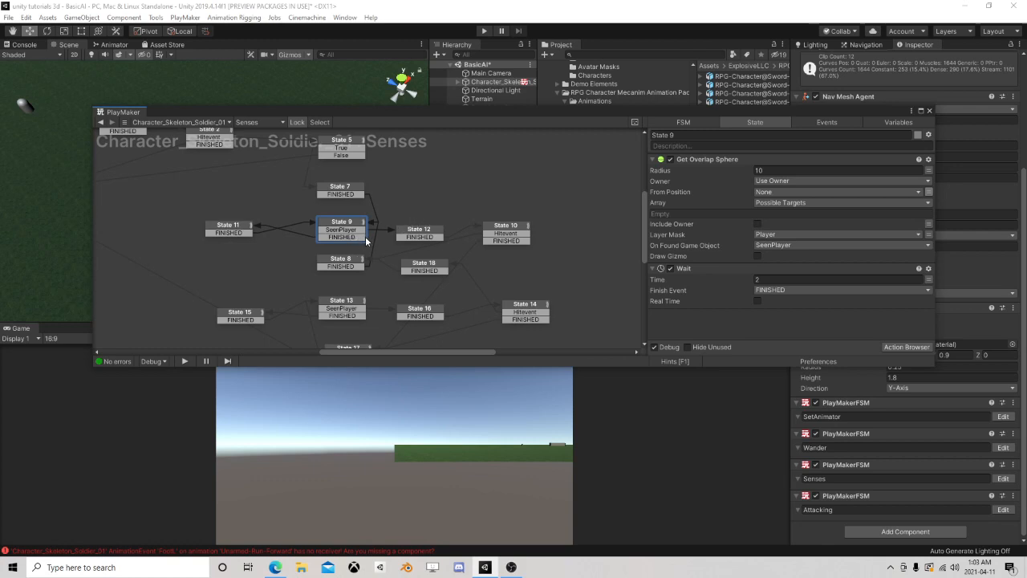
# Move State 11 farther away from State 9 and add a new state between them in the Senses FSM
pyautogui.click(423, 232)
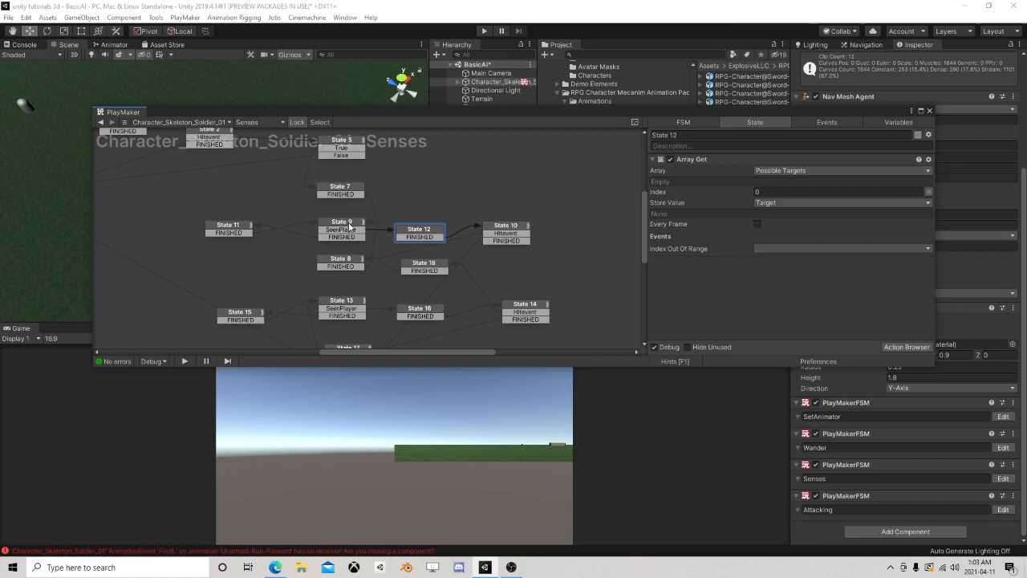
pyautogui.click(350, 227)
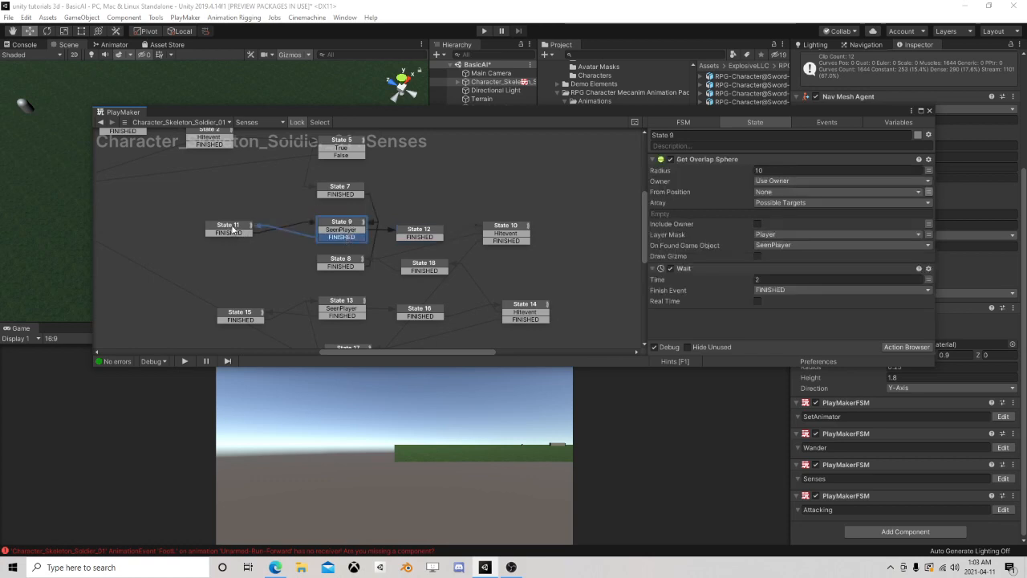
pyautogui.moveTo(232, 230); pyautogui.dragTo(176, 231)
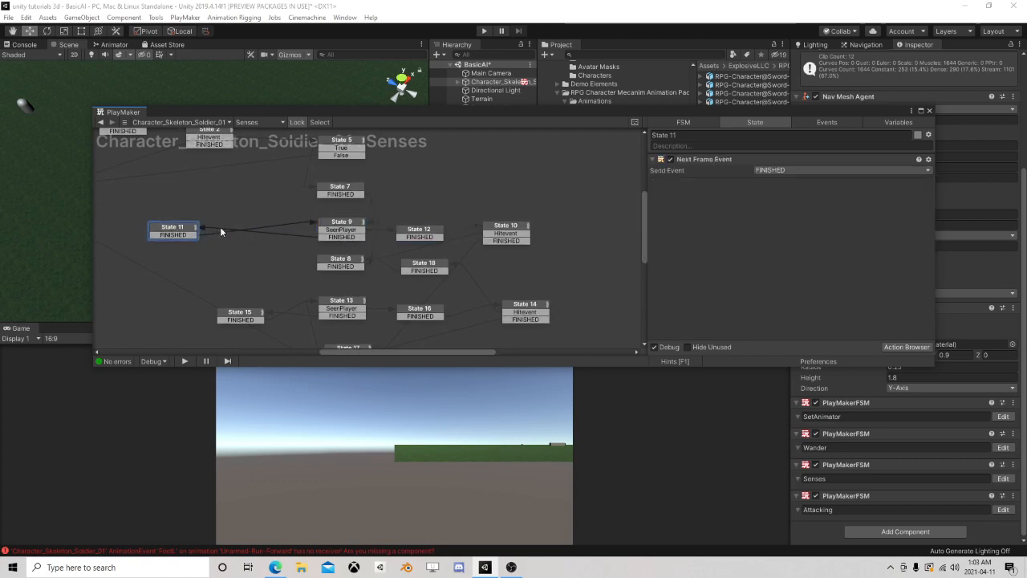
pyautogui.rightClick(220, 232)
pyautogui.click(241, 233)
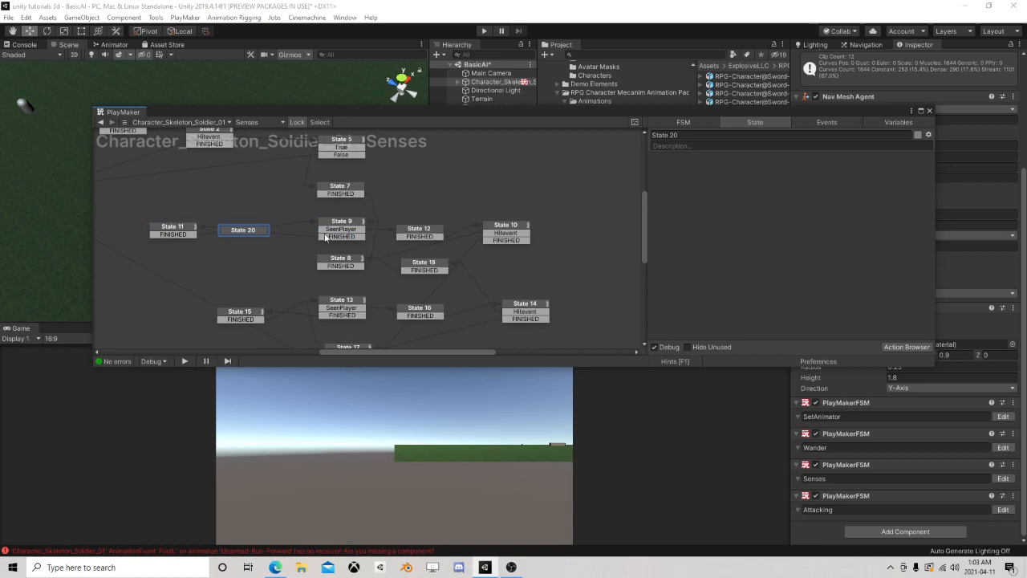
# Find the Array Length action and add it to State 20
pyautogui.click(902, 346)
pyautogui.write('array')
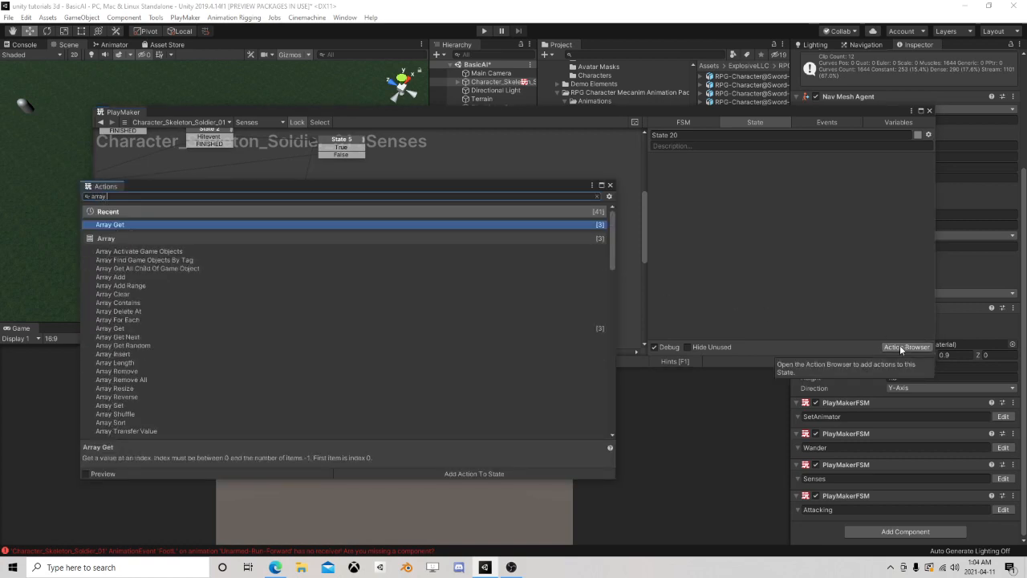
pyautogui.write(' l')
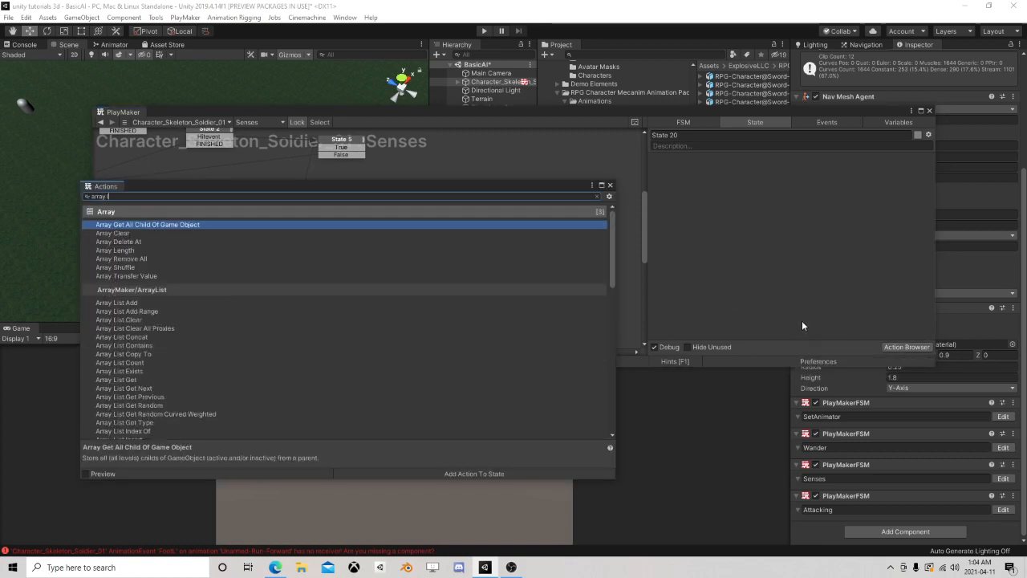
pyautogui.write('e')
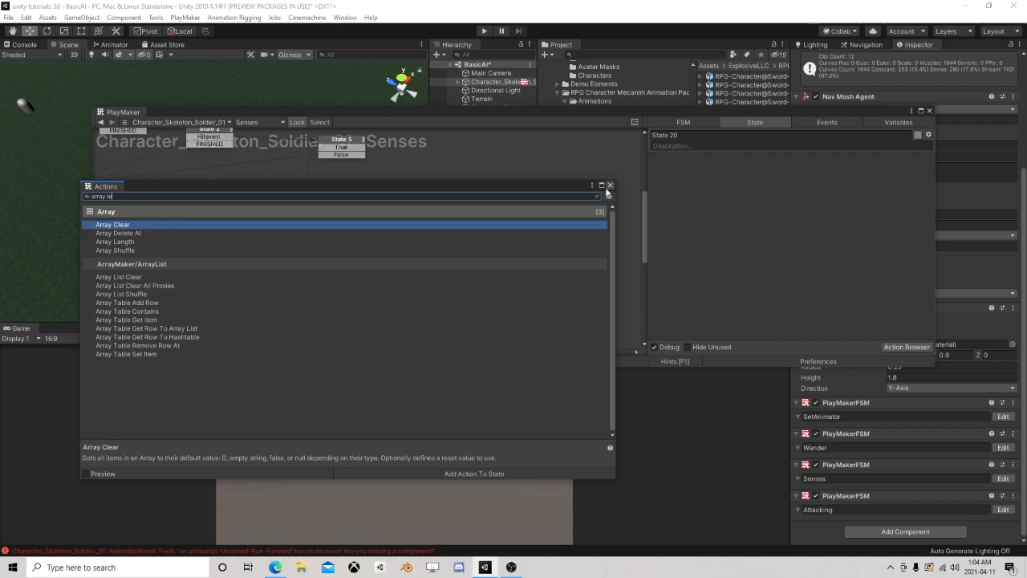
pyautogui.write('n')
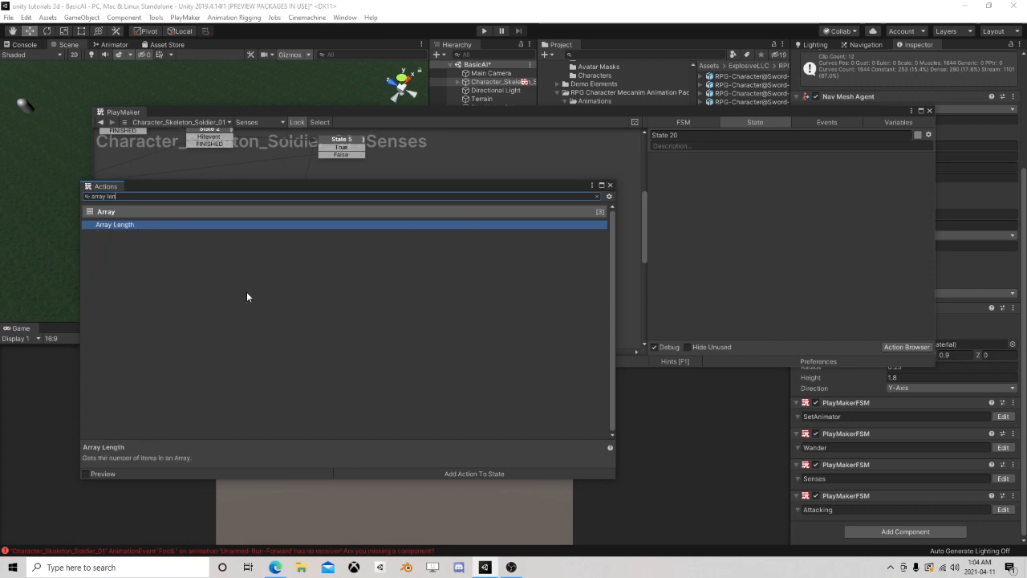
pyautogui.doubleClick(125, 225)
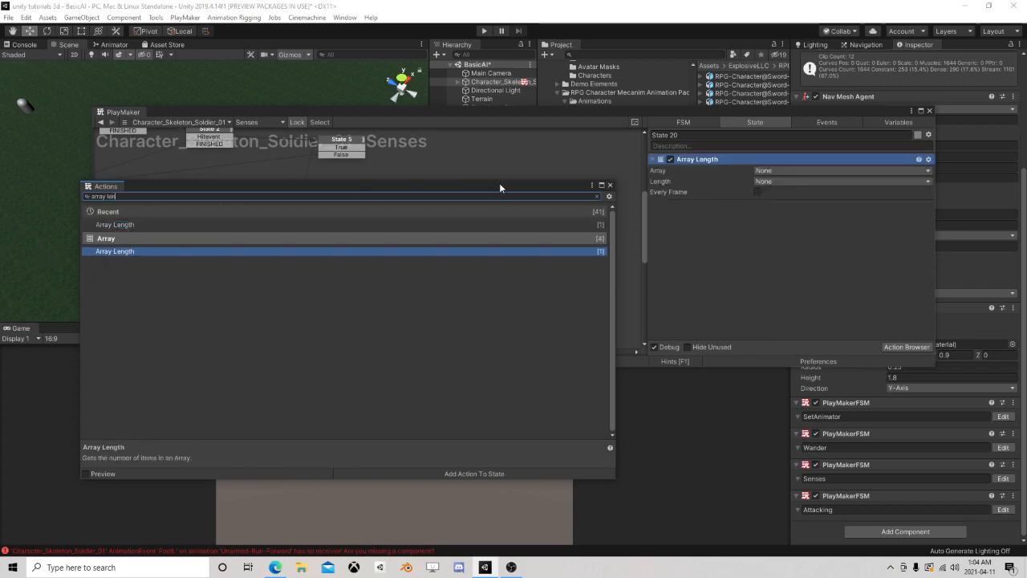
pyautogui.click(611, 184)
# Set the Array Length action's array to Possible Targets and store the length in a new variable named Length
pyautogui.click(779, 170)
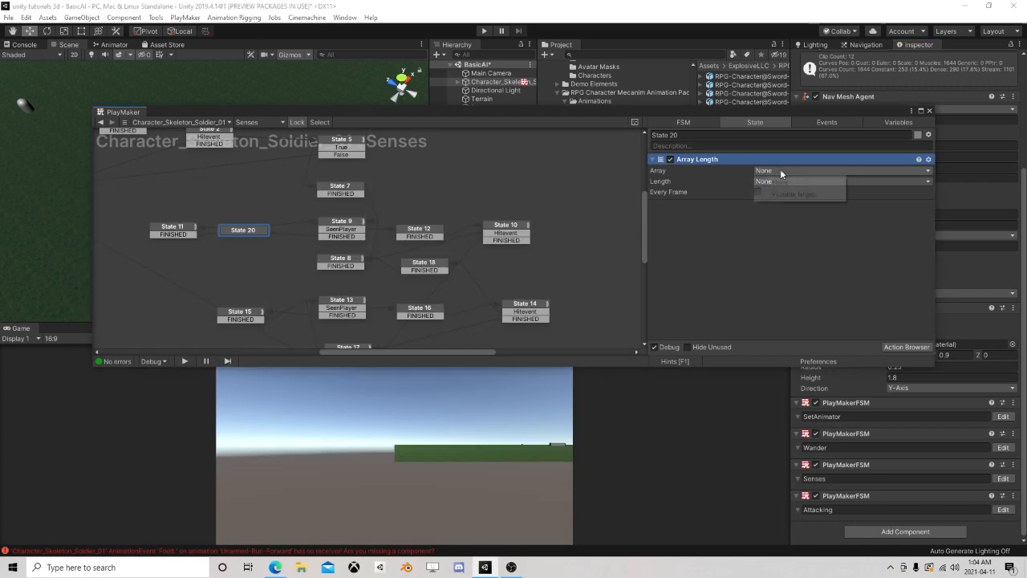
pyautogui.click(802, 194)
pyautogui.click(787, 191)
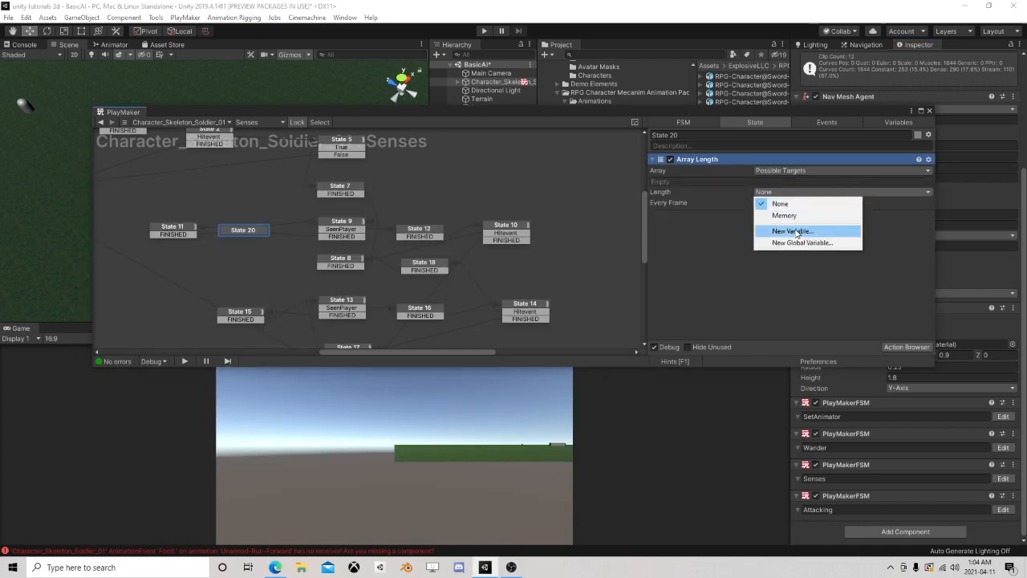
pyautogui.click(802, 229)
pyautogui.write('Length')
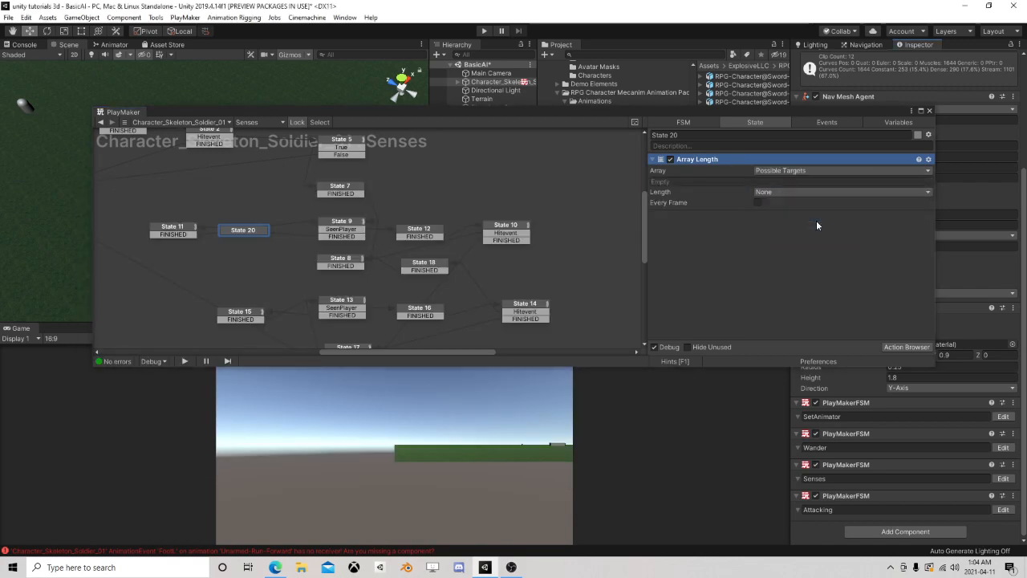
pyautogui.click(816, 225)
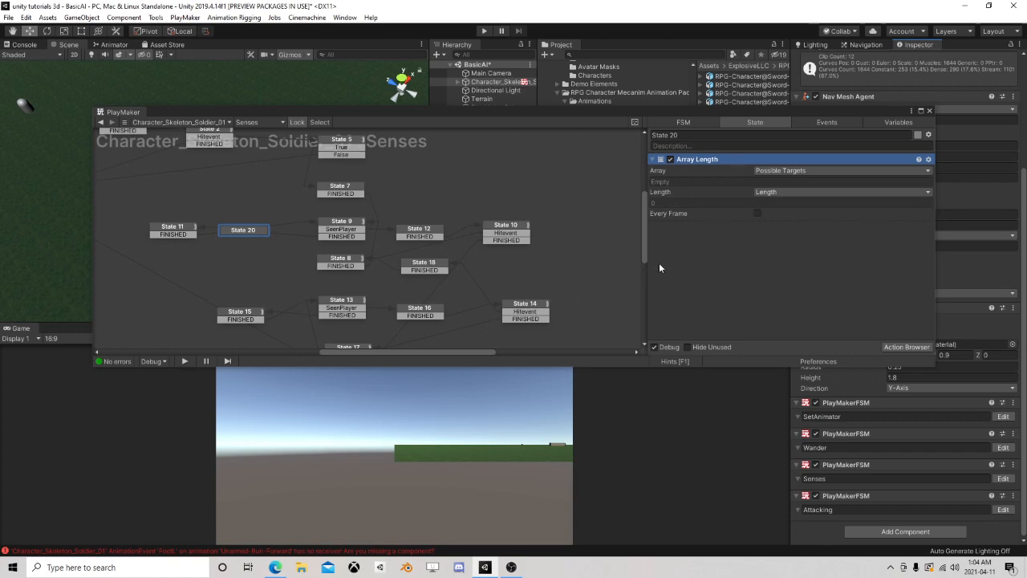
# Discard State 20 with its Array Length action and move State 11 back toward State 9
pyautogui.click(906, 348)
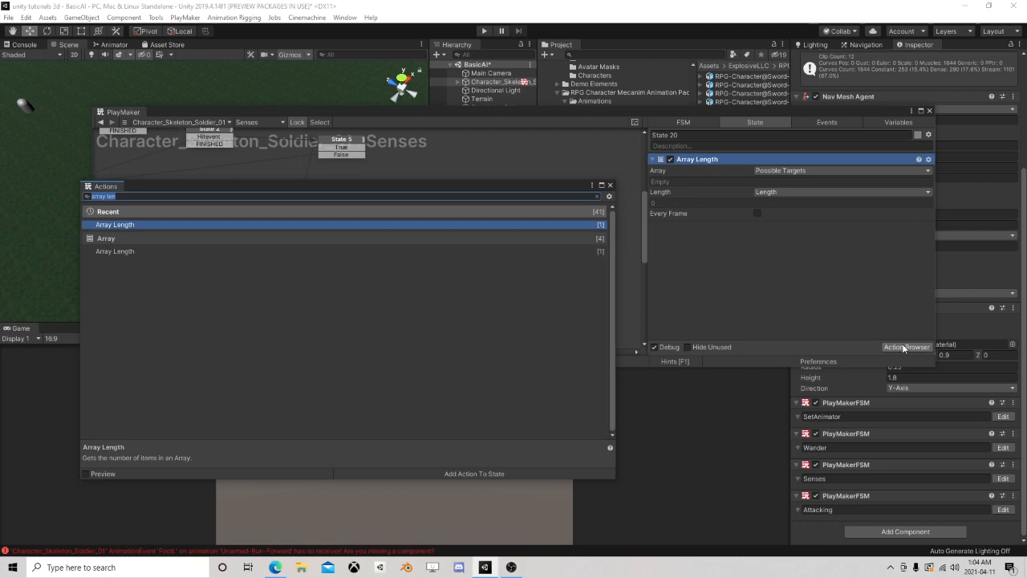
pyautogui.write('int com')
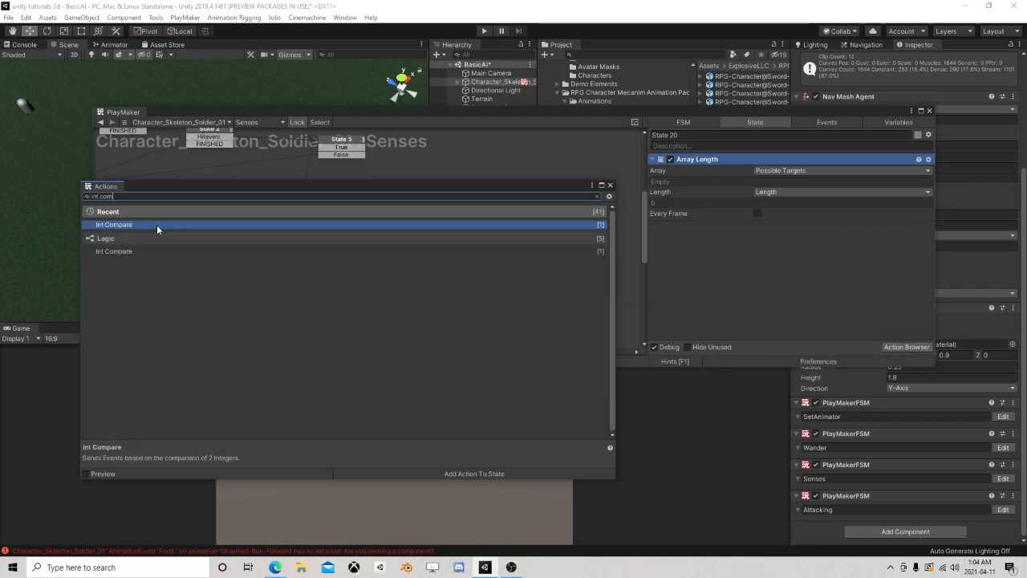
pyautogui.click(609, 185)
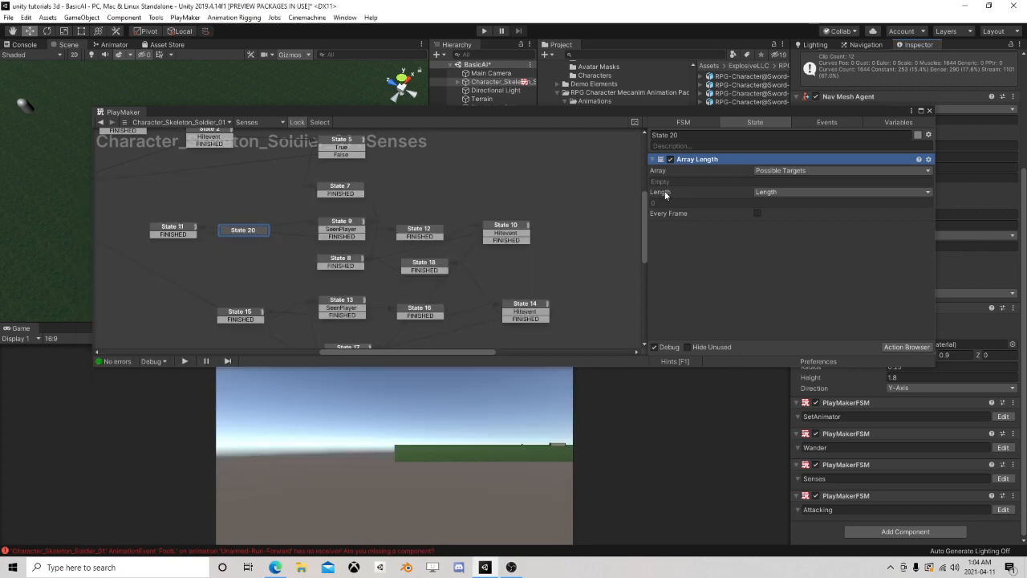
pyautogui.click(180, 230)
pyautogui.moveTo(181, 230); pyautogui.dragTo(211, 228)
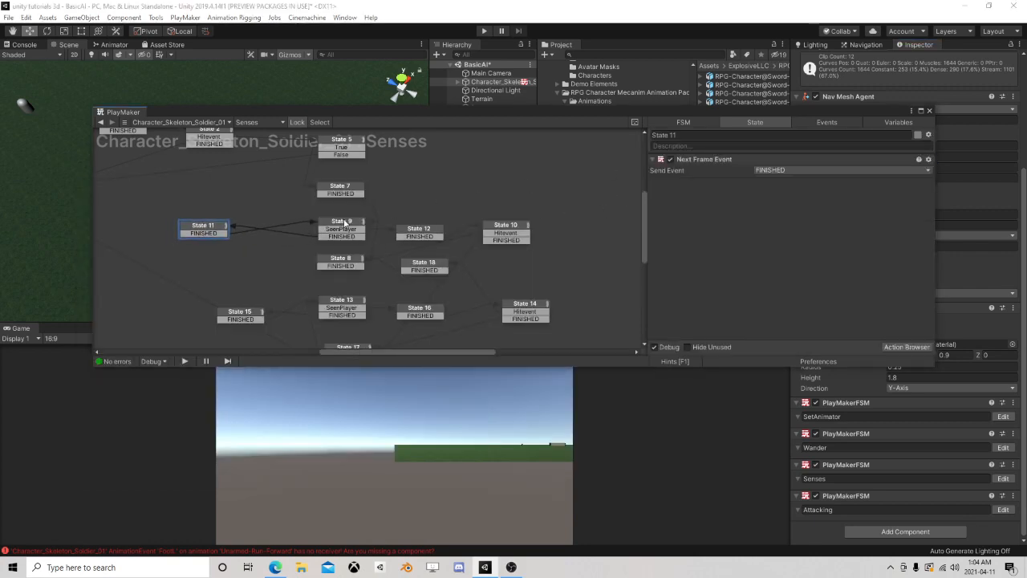
# Examine the actions and transitions of State 9, State 12, State 10 and State 7
pyautogui.click(344, 225)
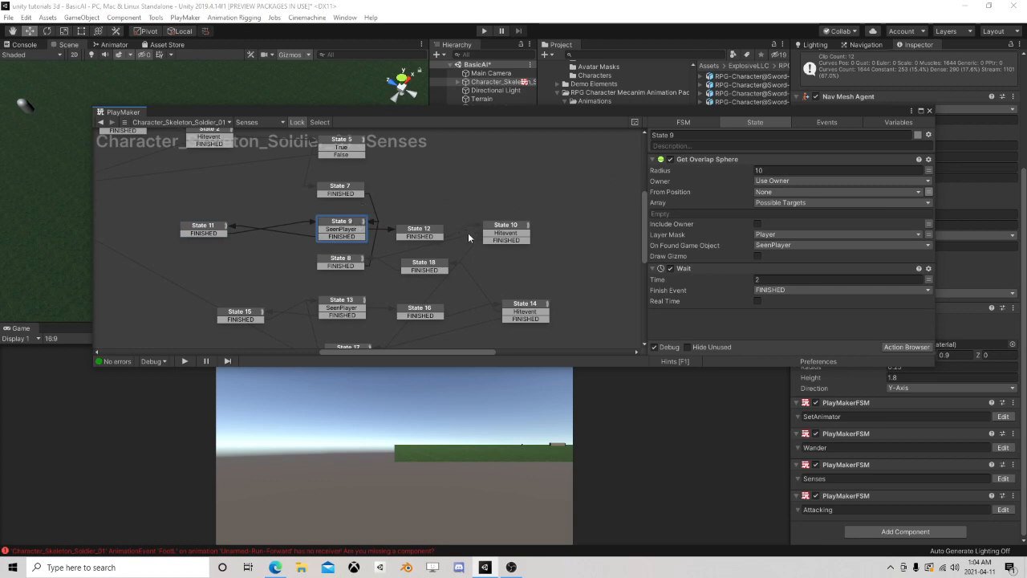
pyautogui.scroll(1, 372, 261)
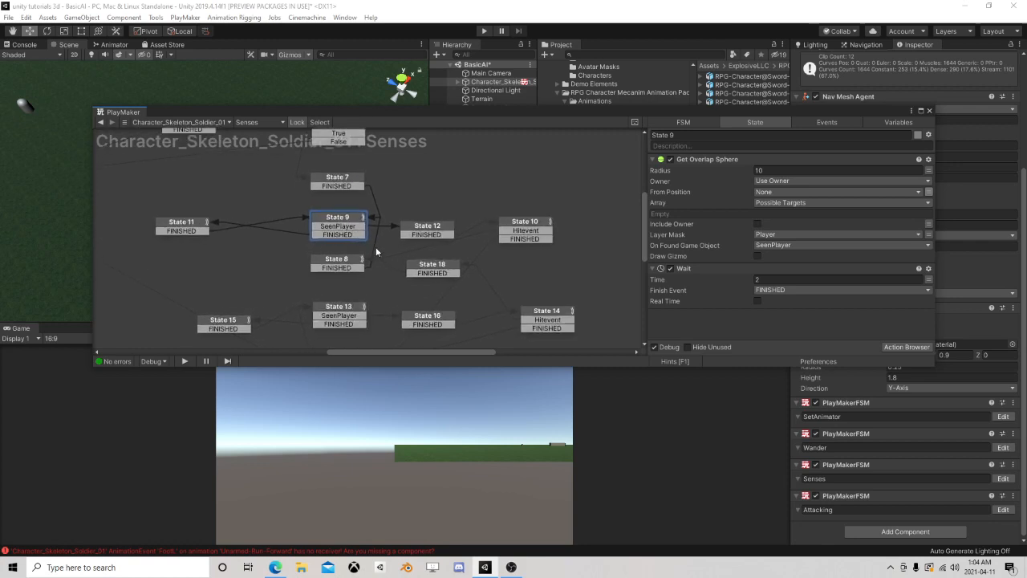
pyautogui.scroll(1, 382, 259)
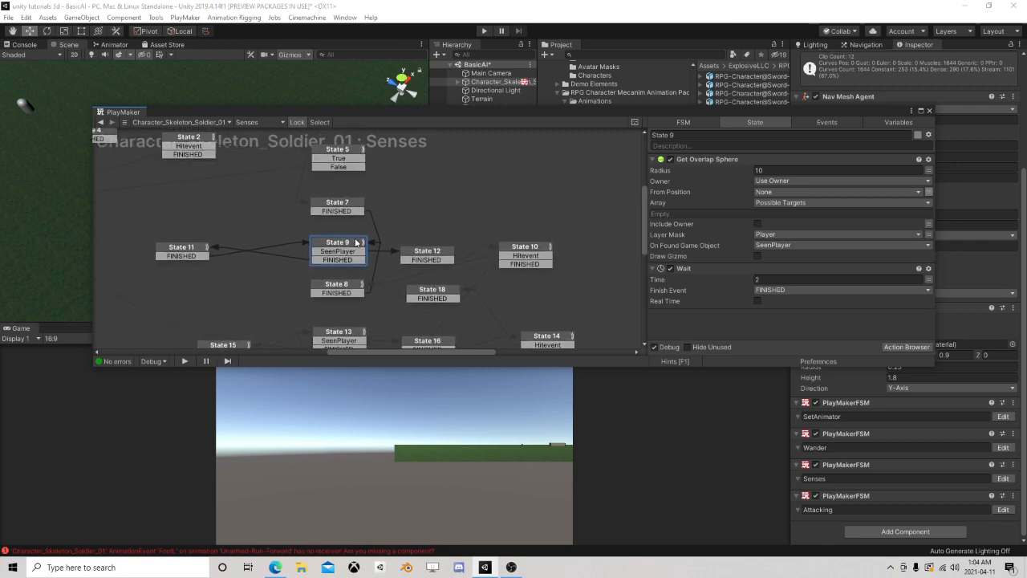
pyautogui.click(423, 254)
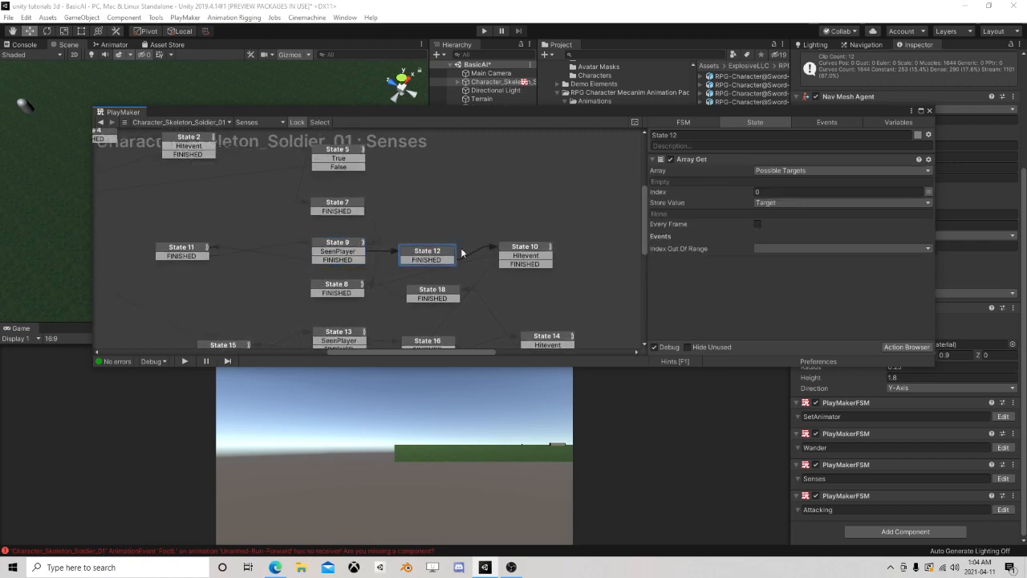
pyautogui.click(516, 252)
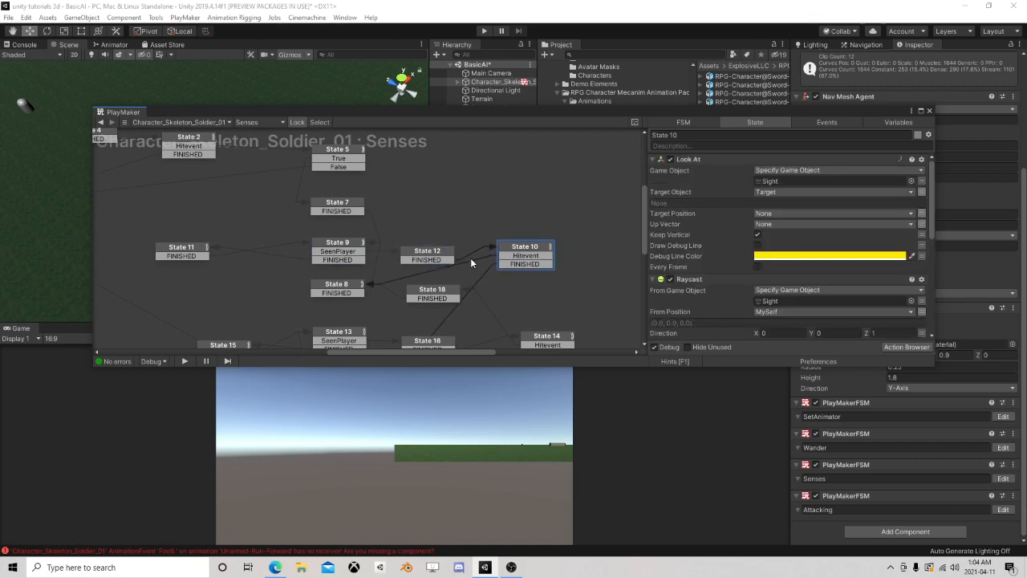
pyautogui.click(335, 250)
pyautogui.click(342, 207)
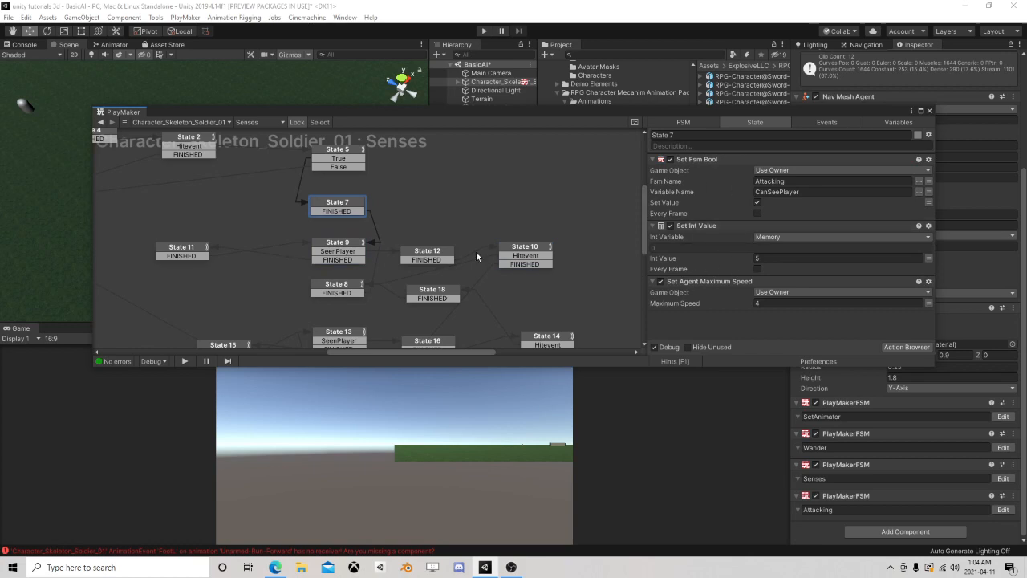
# Delete State 9, State 12 and State 11 from the Senses FSM
pyautogui.click(345, 245)
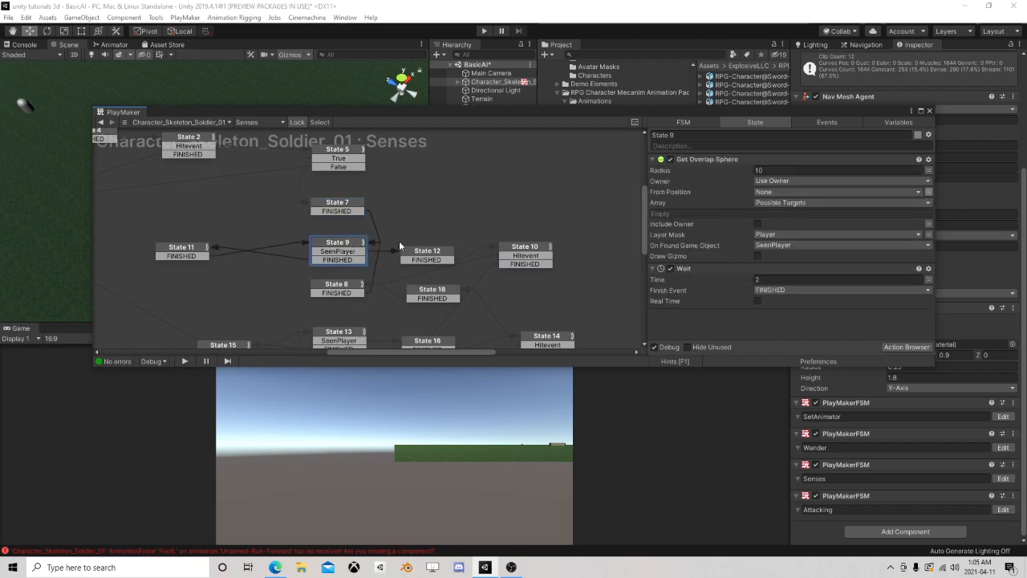
pyautogui.press('Delete')
pyautogui.click(417, 257)
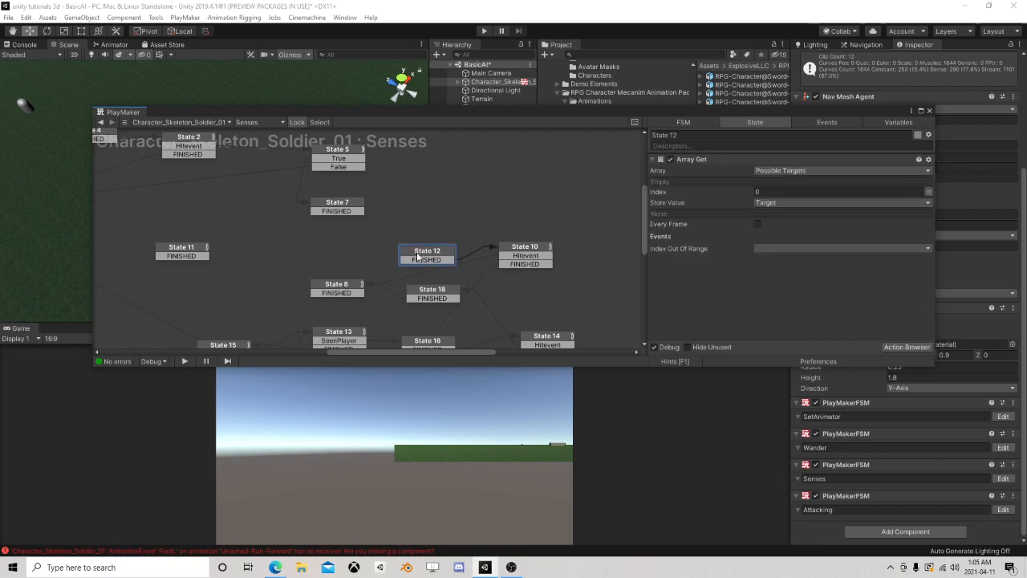
pyautogui.press('Delete')
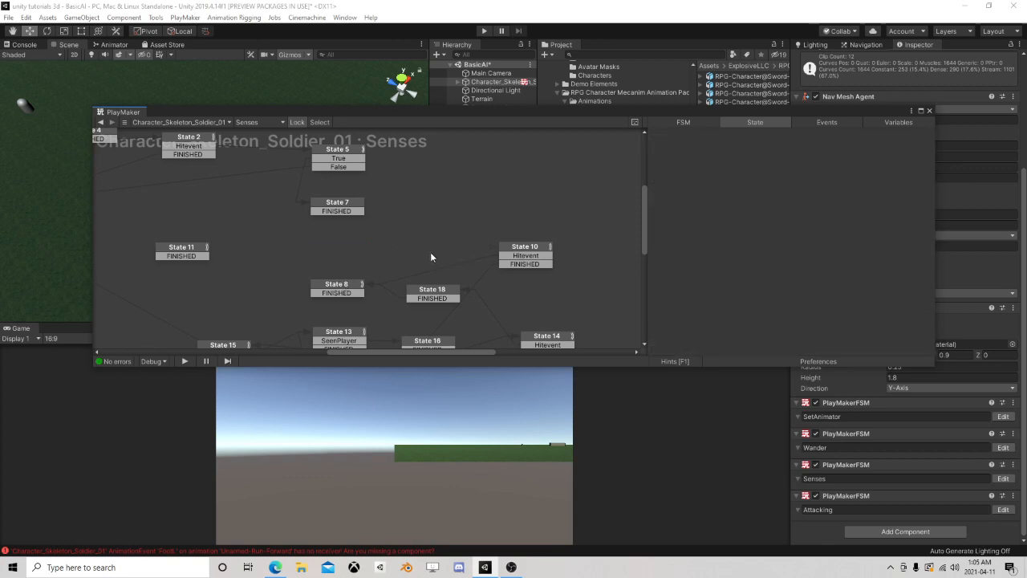
pyautogui.click(338, 289)
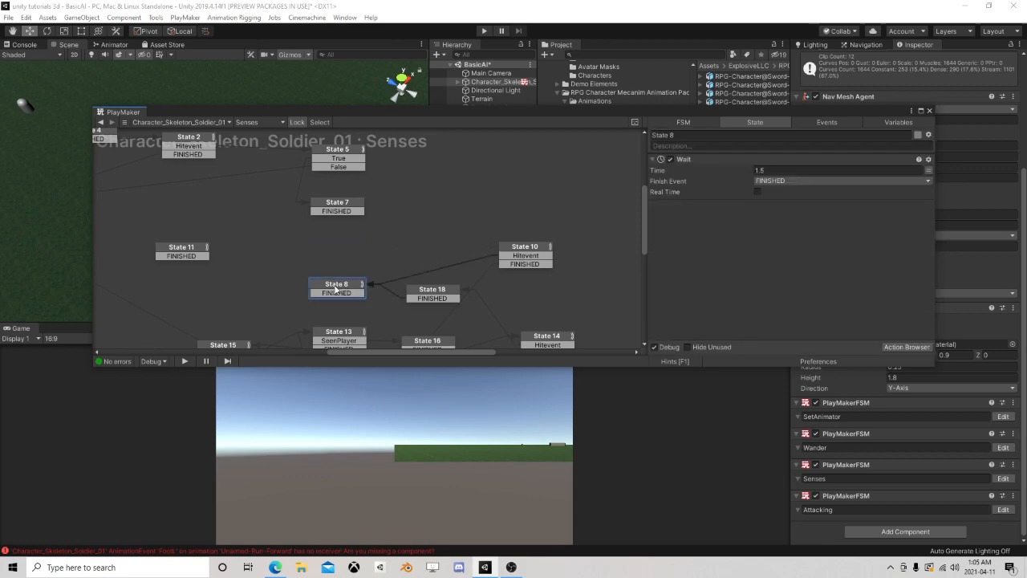
pyautogui.moveTo(181, 254); pyautogui.dragTo(197, 252)
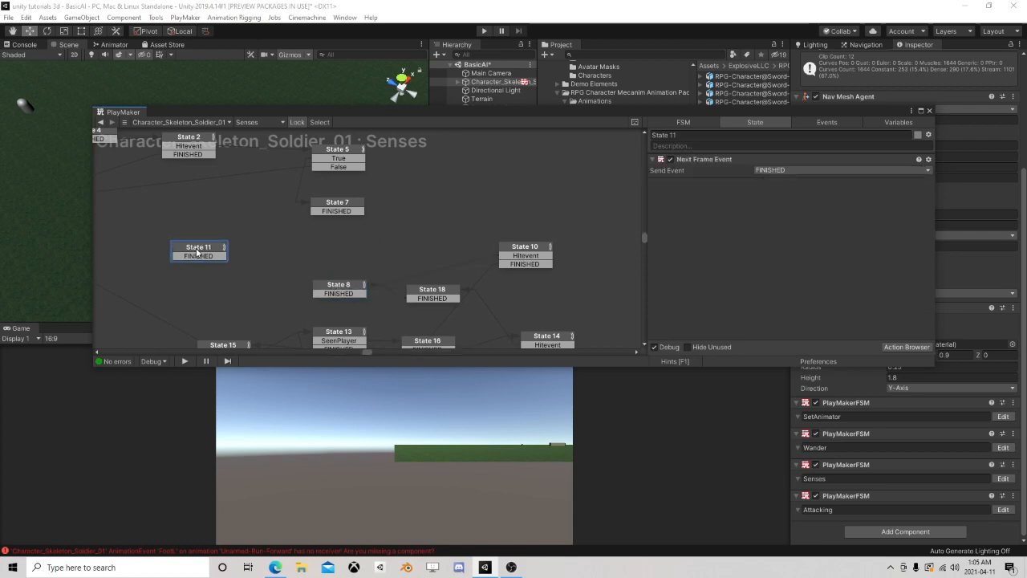
pyautogui.press('Delete')
# Move State 10 between State 7 and State 8, and route the FINISHED transitions of both states to it
pyautogui.moveTo(525, 251); pyautogui.dragTo(345, 239)
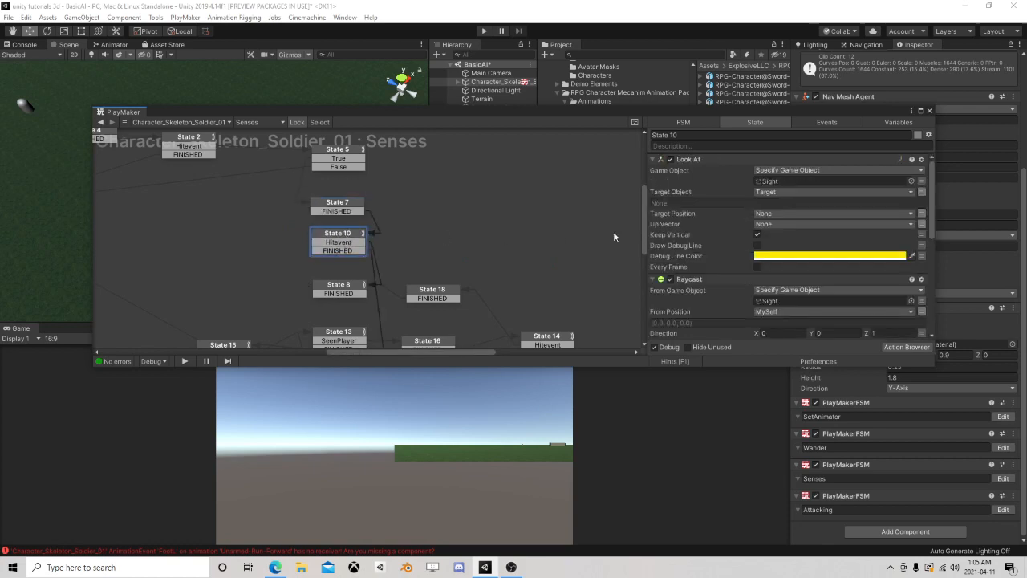
pyautogui.scroll(-3, 772, 245)
pyautogui.scroll(-3, 796, 237)
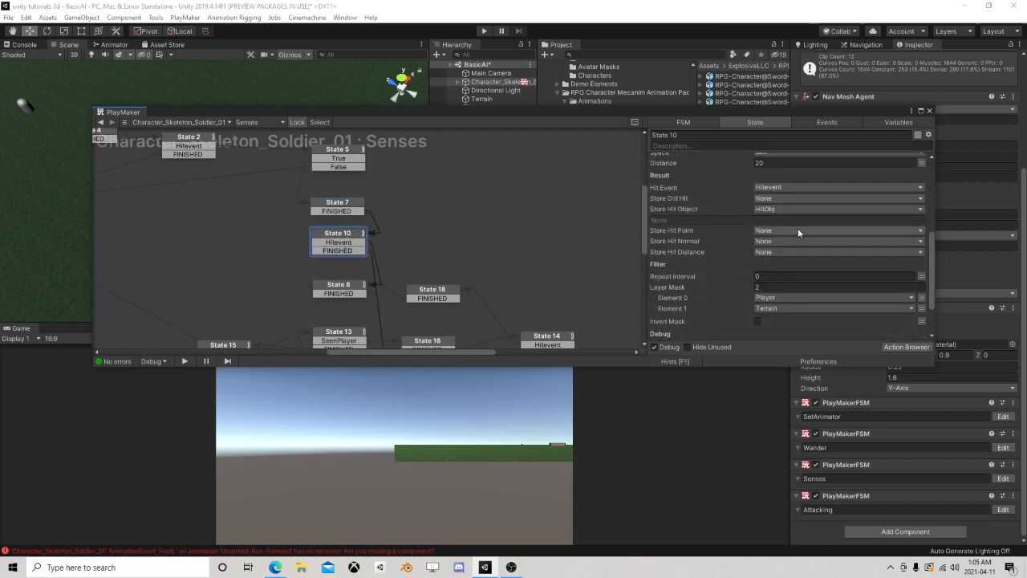
pyautogui.scroll(4, 782, 237)
pyautogui.scroll(-4, 809, 234)
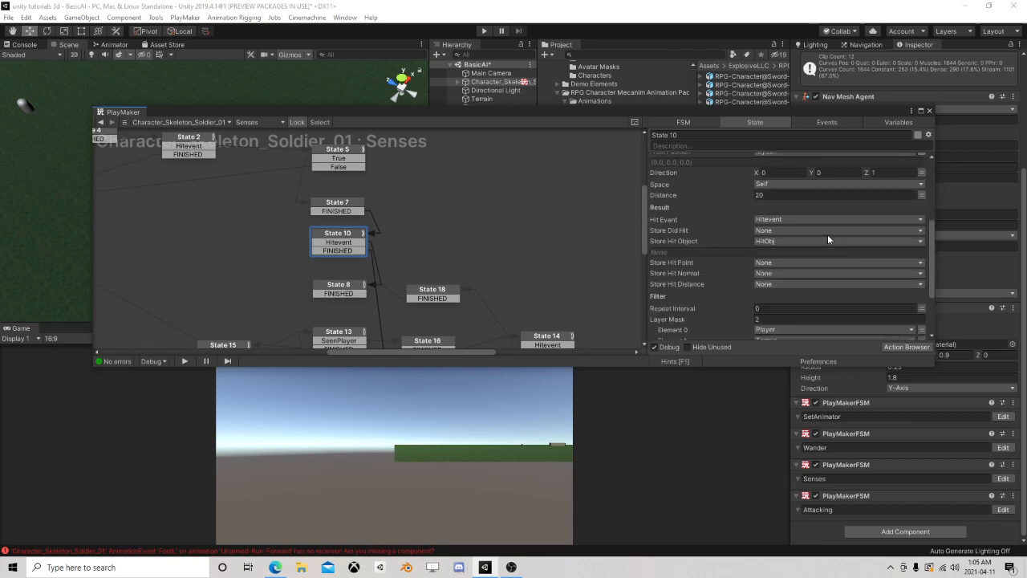
pyautogui.scroll(-2, 803, 252)
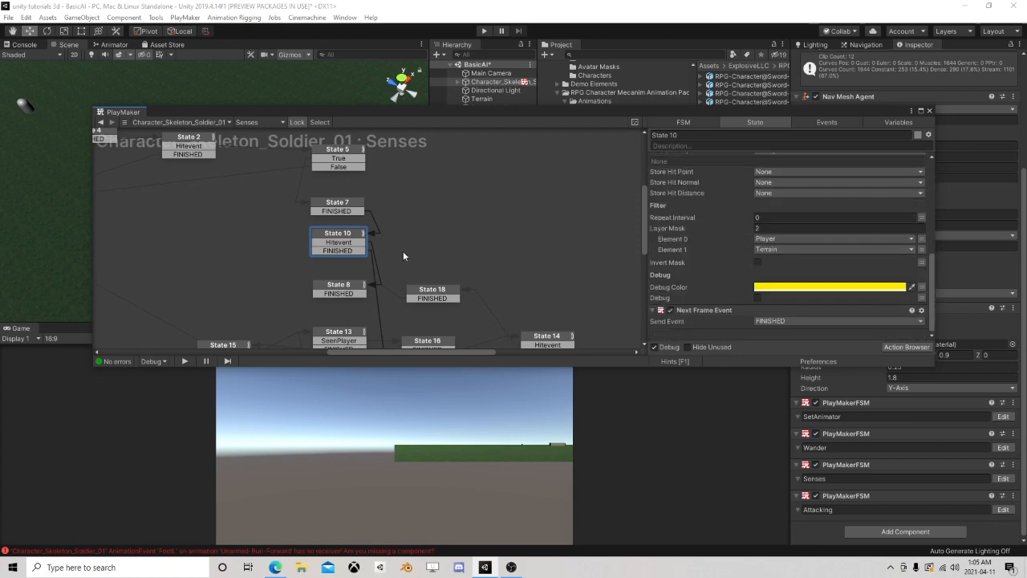
pyautogui.scroll(2, 724, 253)
pyautogui.scroll(2, 723, 253)
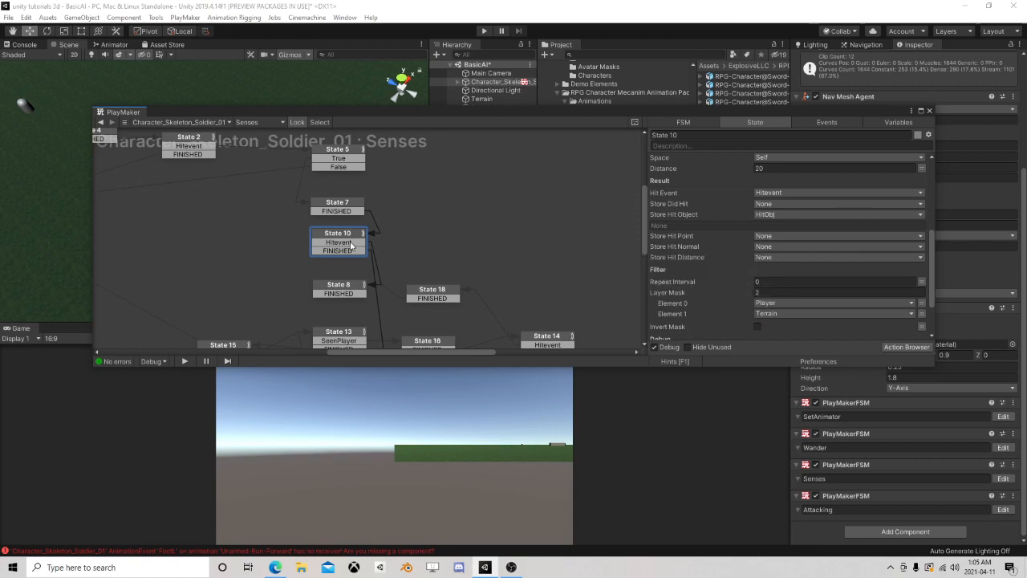
# Reposition State 8 to the left of State 10 in the graph
pyautogui.click(351, 243)
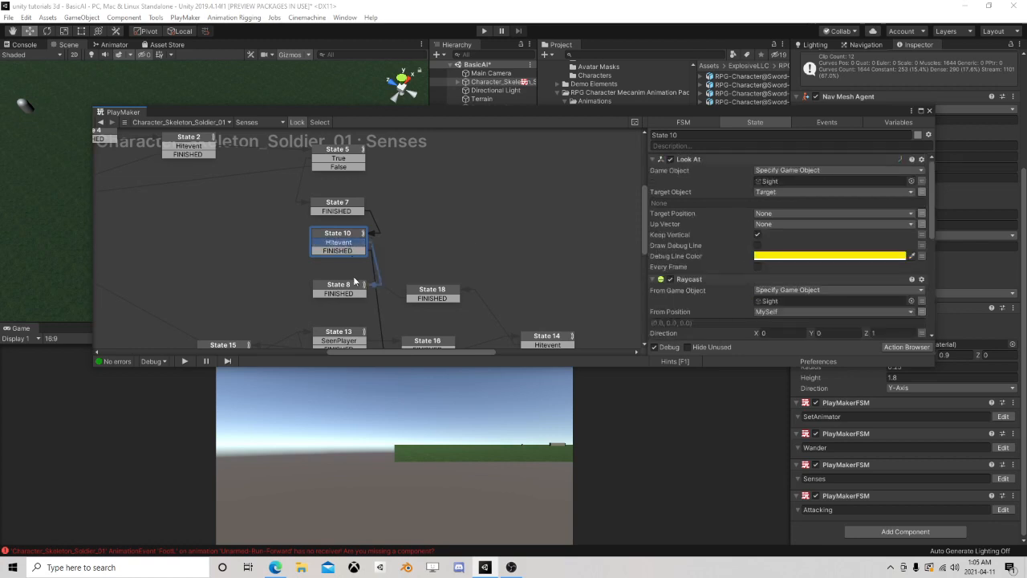
pyautogui.click(348, 289)
pyautogui.moveTo(348, 291); pyautogui.dragTo(215, 244)
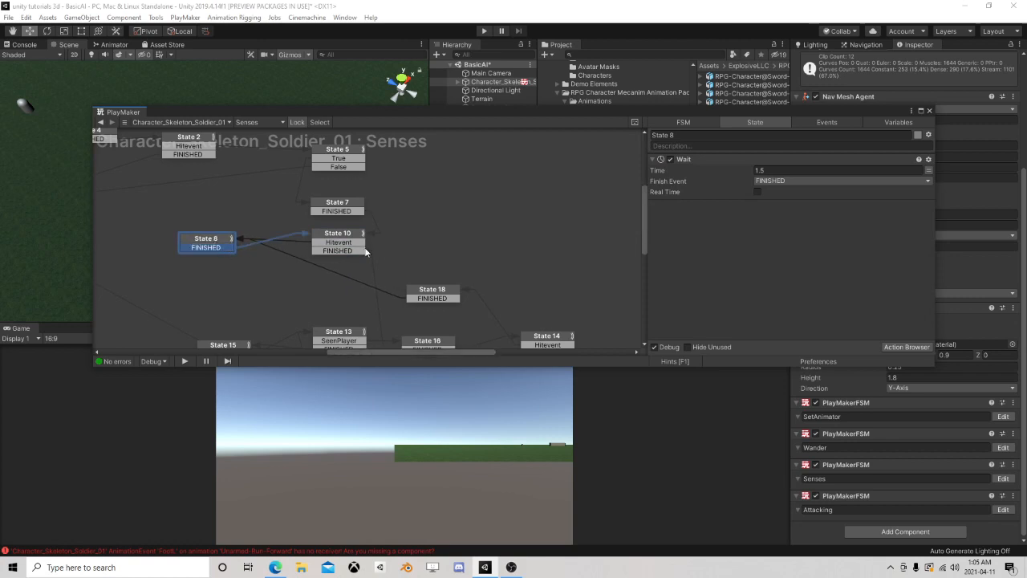
# Examine the actions and transitions of State 10, State 17, State 13 and State 16 in the Senses FSM
pyautogui.click(341, 251)
pyautogui.scroll(-1, 368, 260)
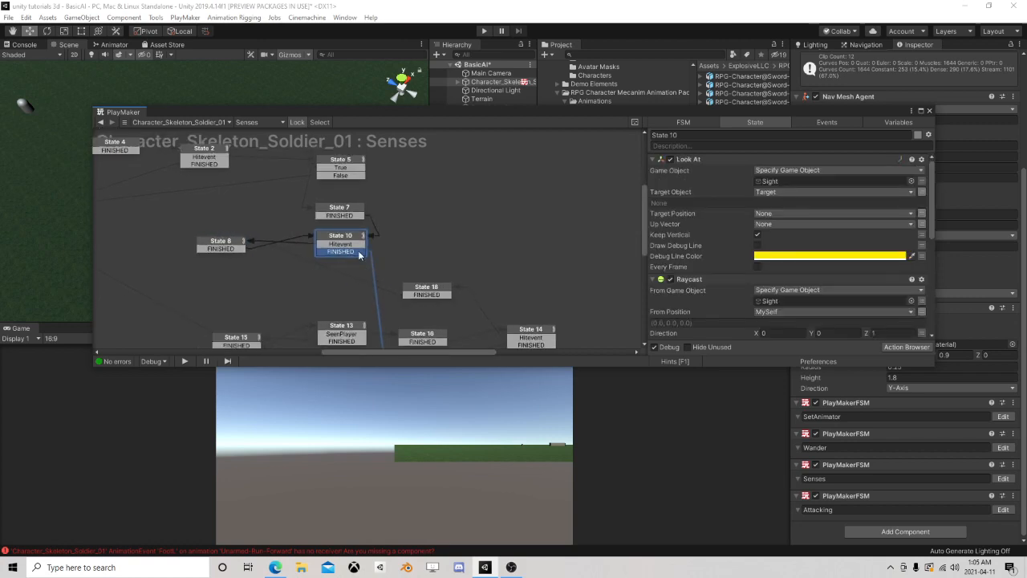
pyautogui.scroll(-8, 696, 285)
pyautogui.scroll(-1, 433, 275)
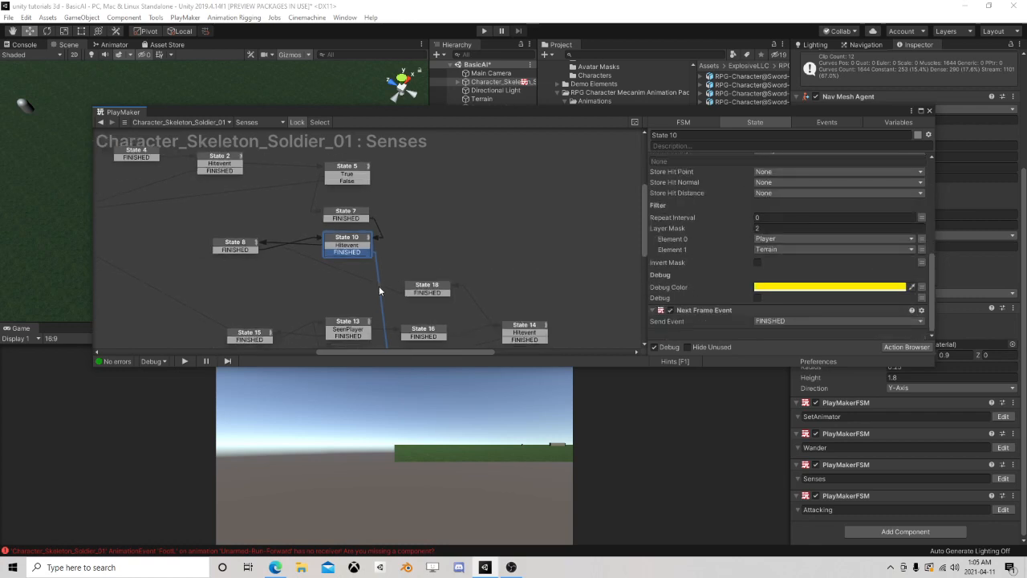
pyautogui.moveTo(379, 285); pyautogui.dragTo(340, 214, button='middle')
pyautogui.click(317, 305)
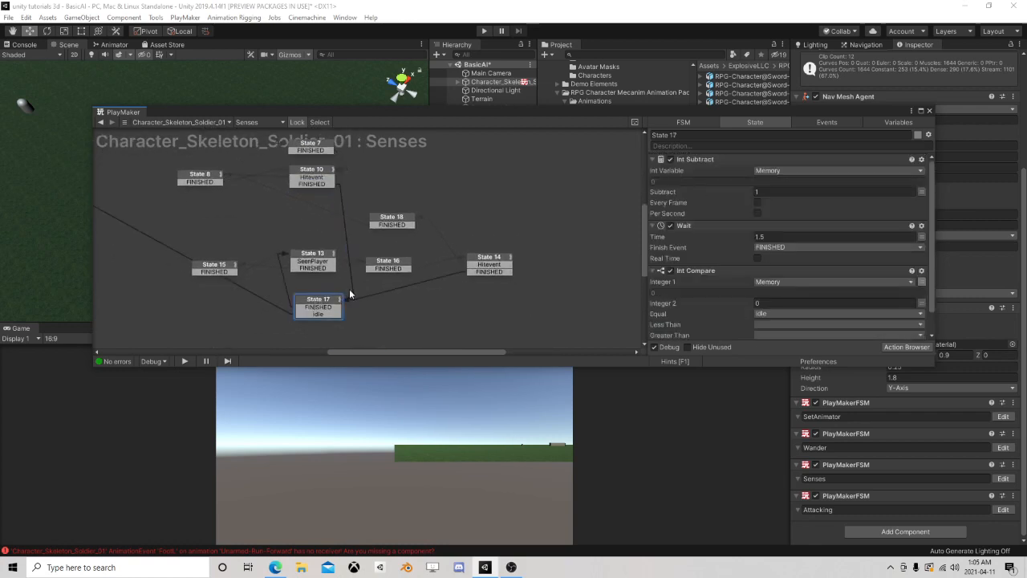
pyautogui.moveTo(310, 217)
pyautogui.mouseDown(button='middle')
pyautogui.moveTo(313, 230)
pyautogui.moveTo(310, 205)
pyautogui.mouseUp(button='middle')
pyautogui.scroll(1, 310, 206)
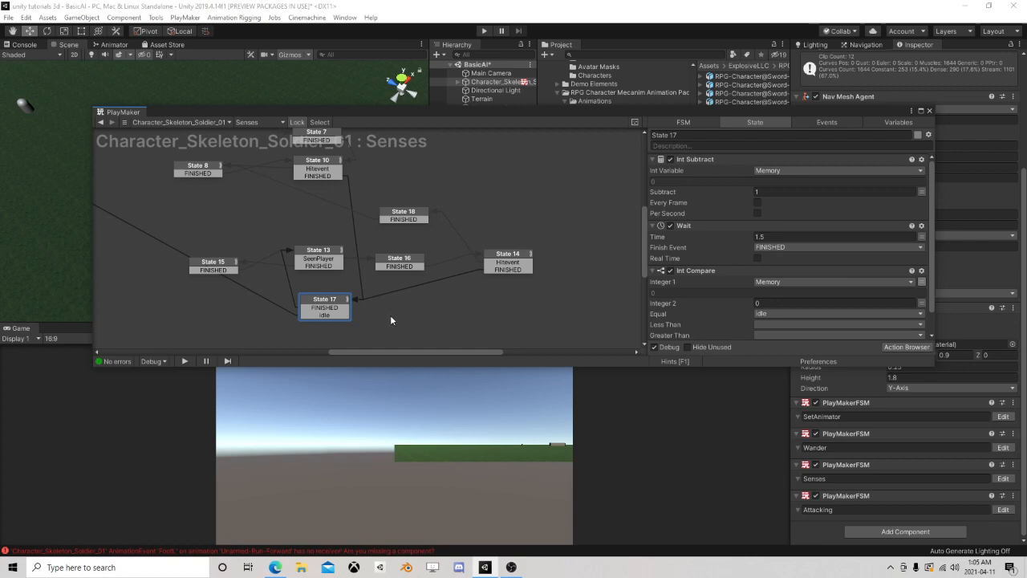
pyautogui.click(325, 257)
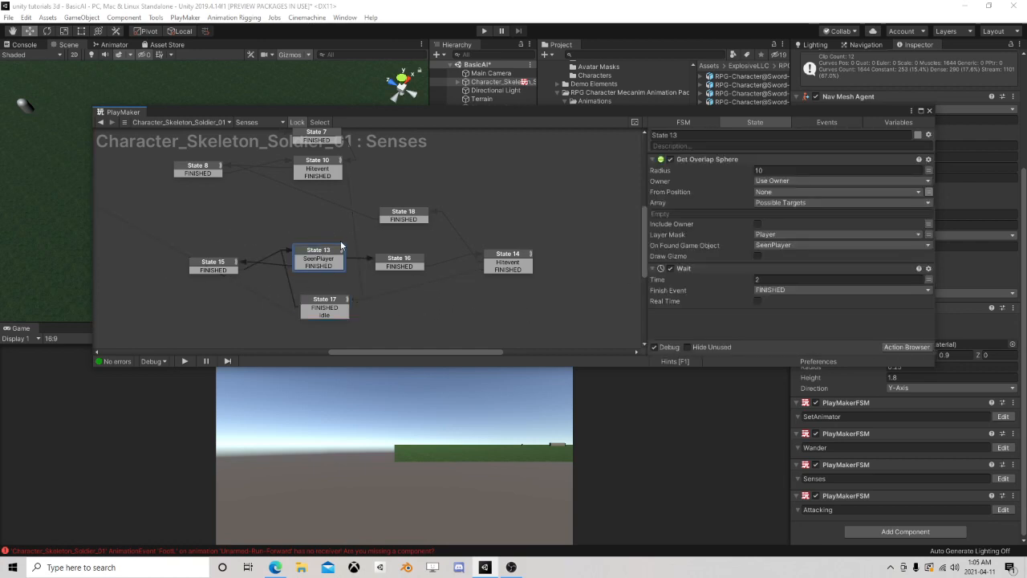
pyautogui.click(399, 260)
pyautogui.scroll(4, 337, 212)
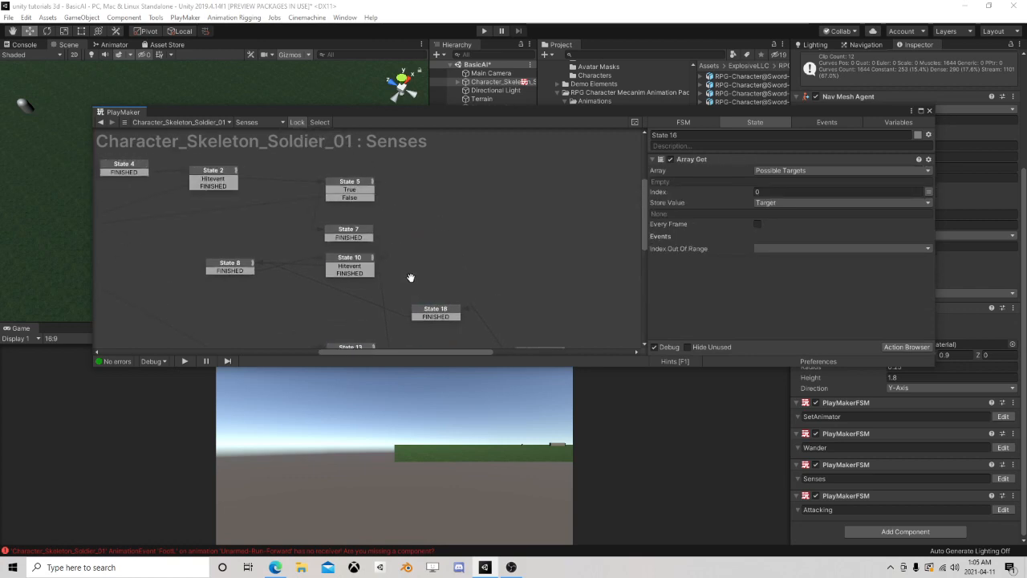
# Run the scene and move the Capsule close to the skeleton soldier, on the soldier's side of the wall
pyautogui.click(929, 111)
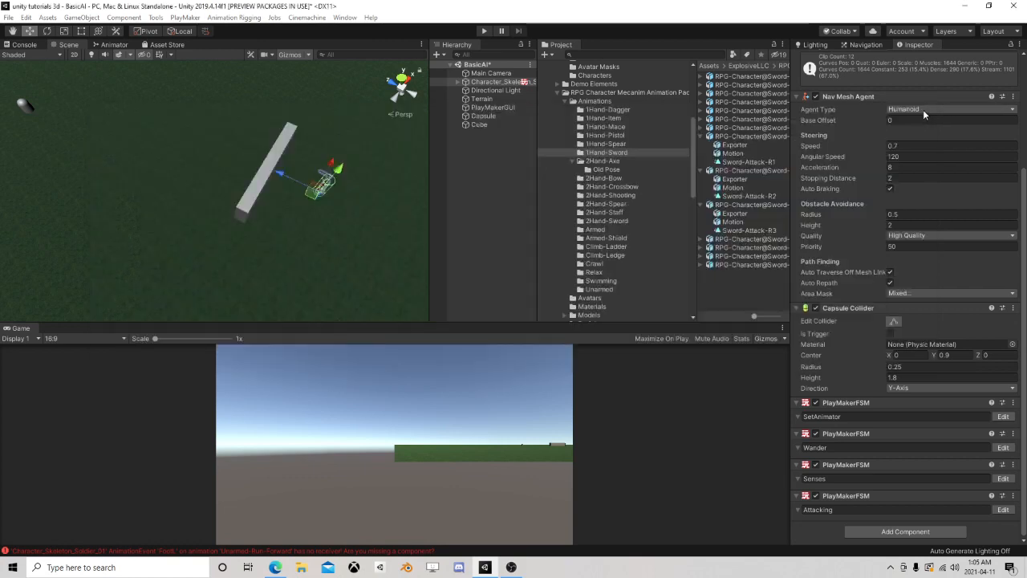
pyautogui.click(485, 33)
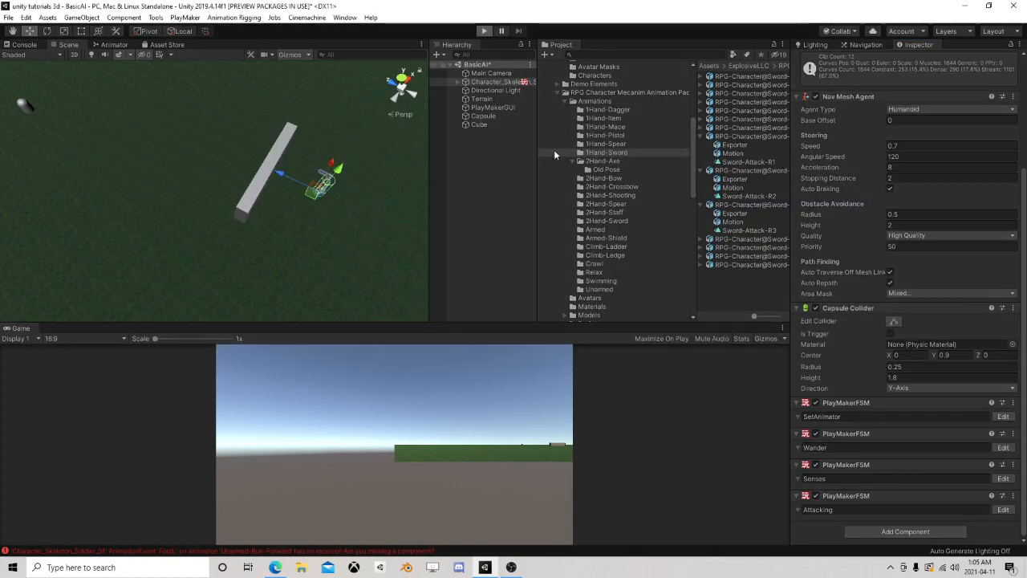
pyautogui.click(484, 116)
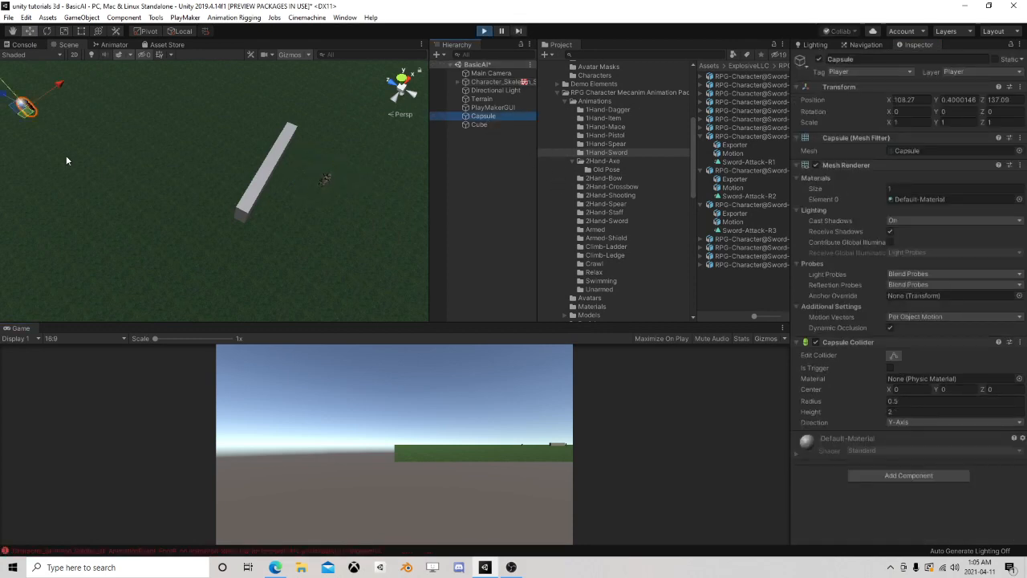
pyautogui.moveTo(26, 122); pyautogui.dragTo(309, 165)
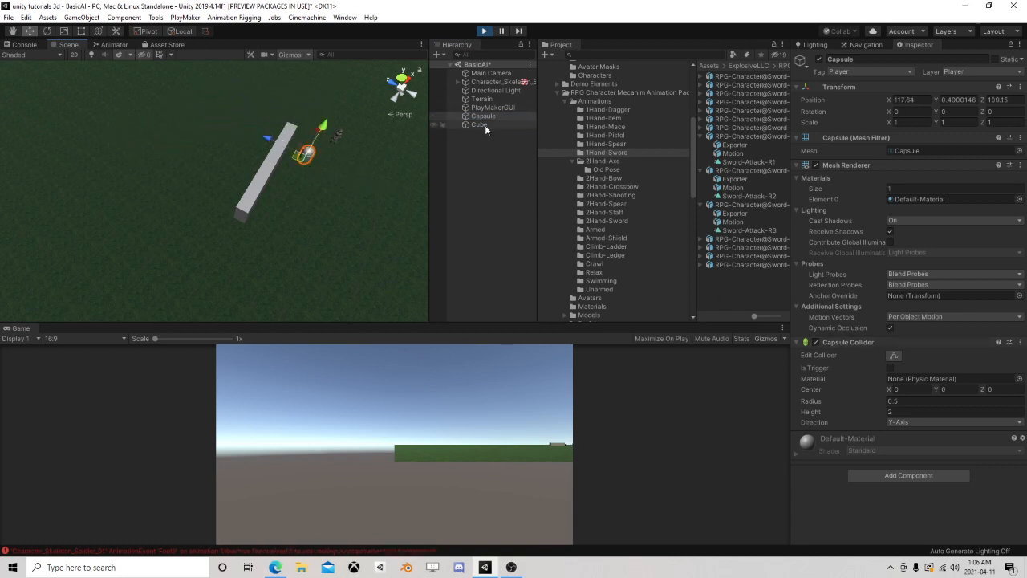
# Open the skeleton soldier's Senses FSM during play and place its editor so the Scene view stays visible
pyautogui.click(495, 83)
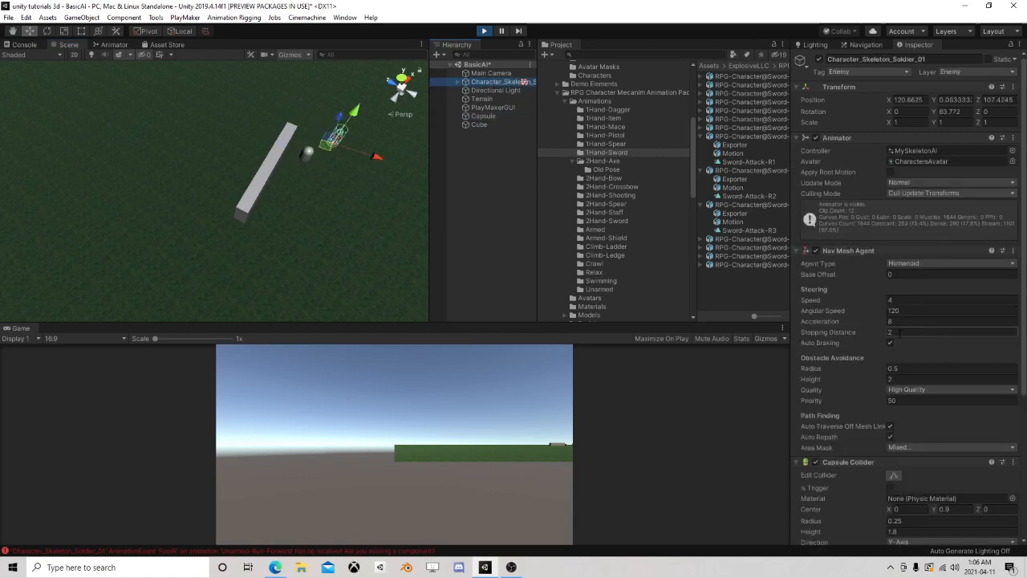
pyautogui.scroll(-5, 912, 338)
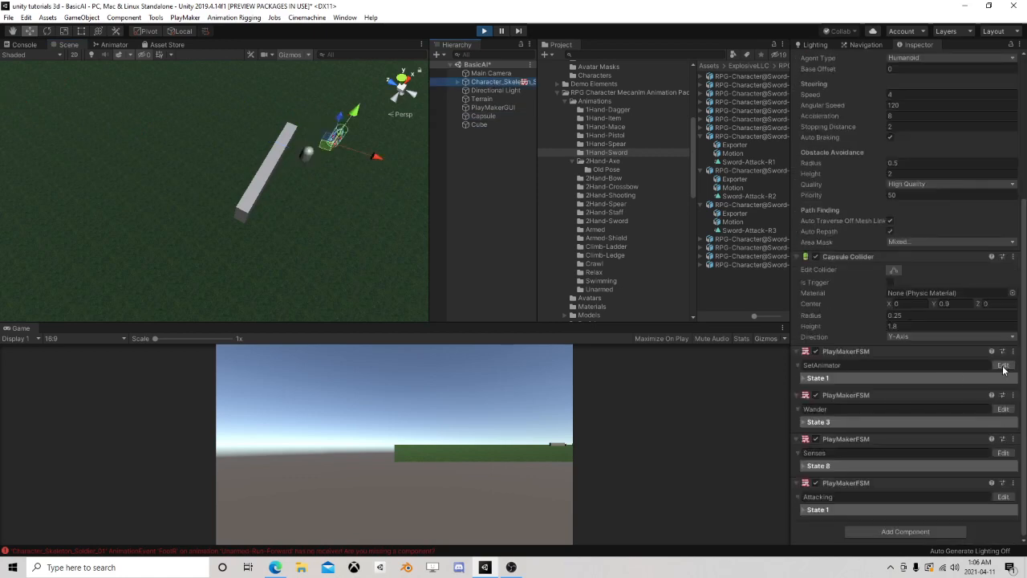
pyautogui.click(1003, 408)
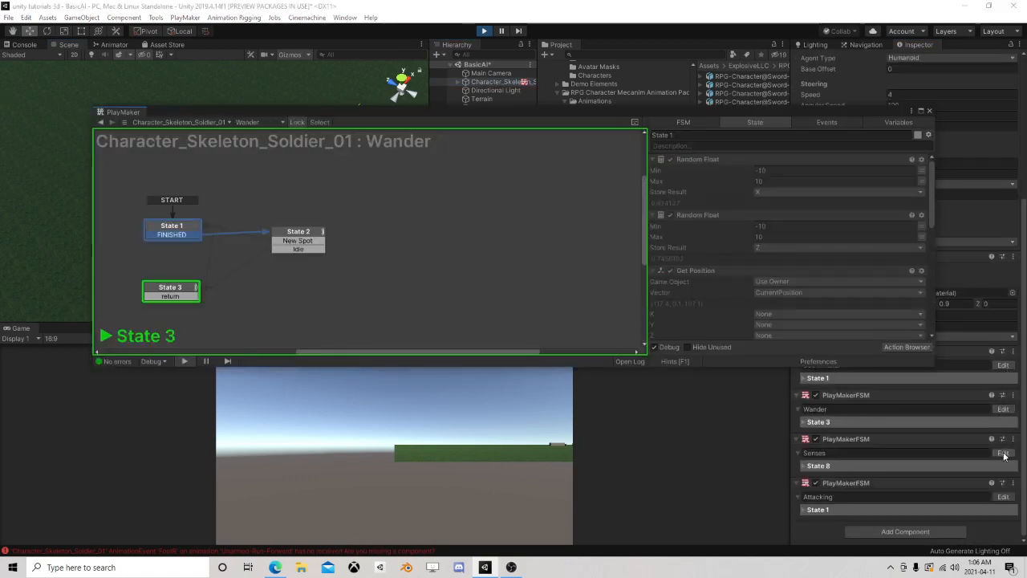
pyautogui.click(1003, 453)
pyautogui.moveTo(527, 294); pyautogui.dragTo(344, 260, button='middle')
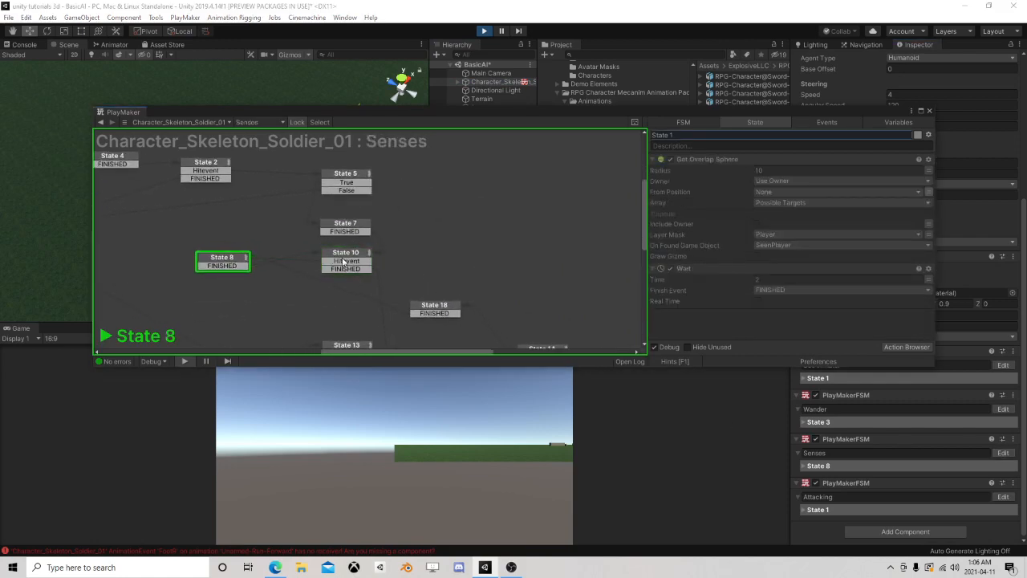
pyautogui.moveTo(545, 113); pyautogui.dragTo(494, 292)
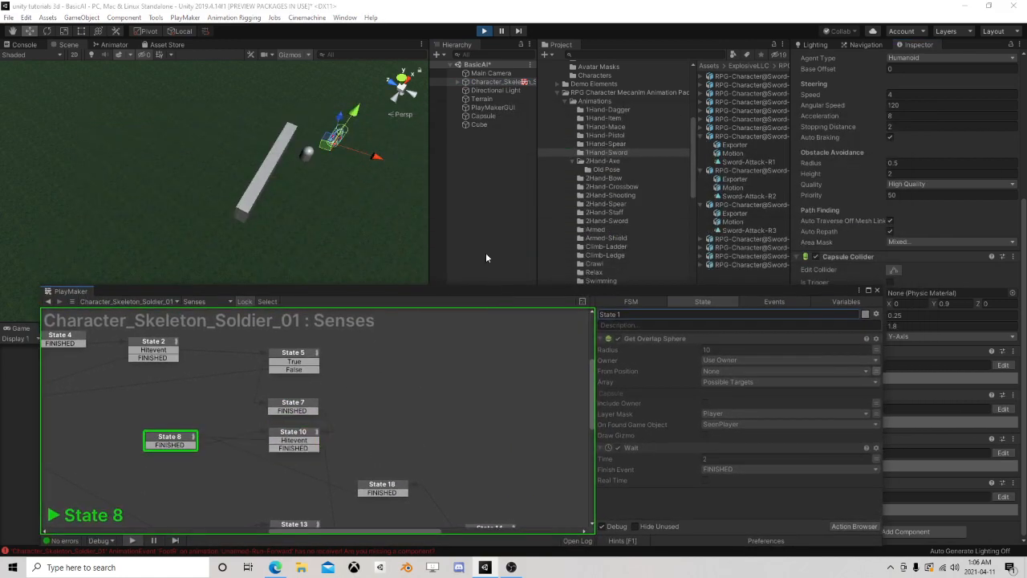
# Move the Capsule far from the soldier, past the wall, and follow the running Senses FSM around State 13
pyautogui.click(483, 117)
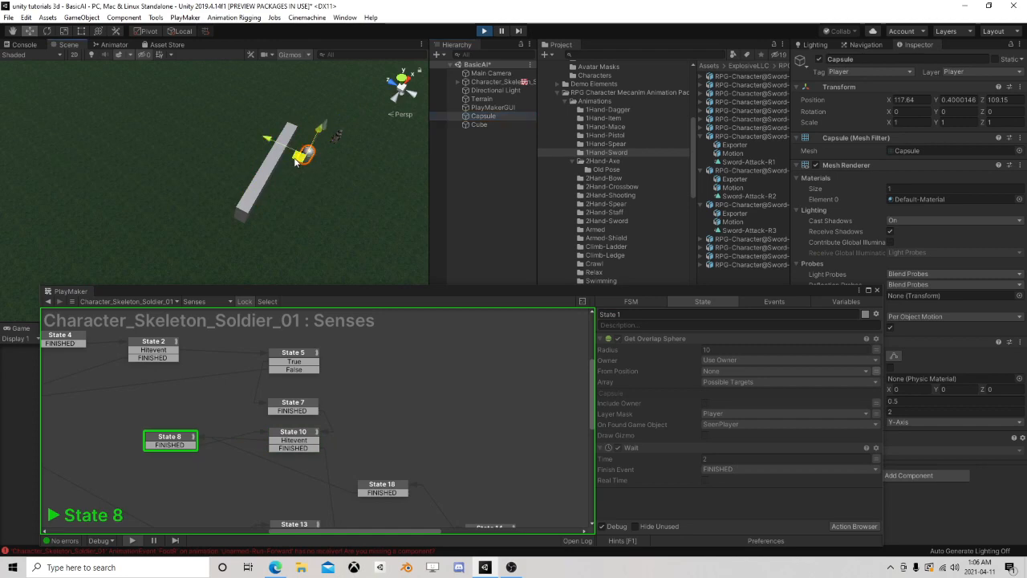
pyautogui.moveTo(322, 291); pyautogui.dragTo(326, 133)
pyautogui.scroll(-2, 403, 252)
pyautogui.moveTo(475, 285); pyautogui.dragTo(458, 188, button='middle')
pyautogui.scroll(-1, 454, 255)
pyautogui.moveTo(423, 252); pyautogui.dragTo(434, 285, button='middle')
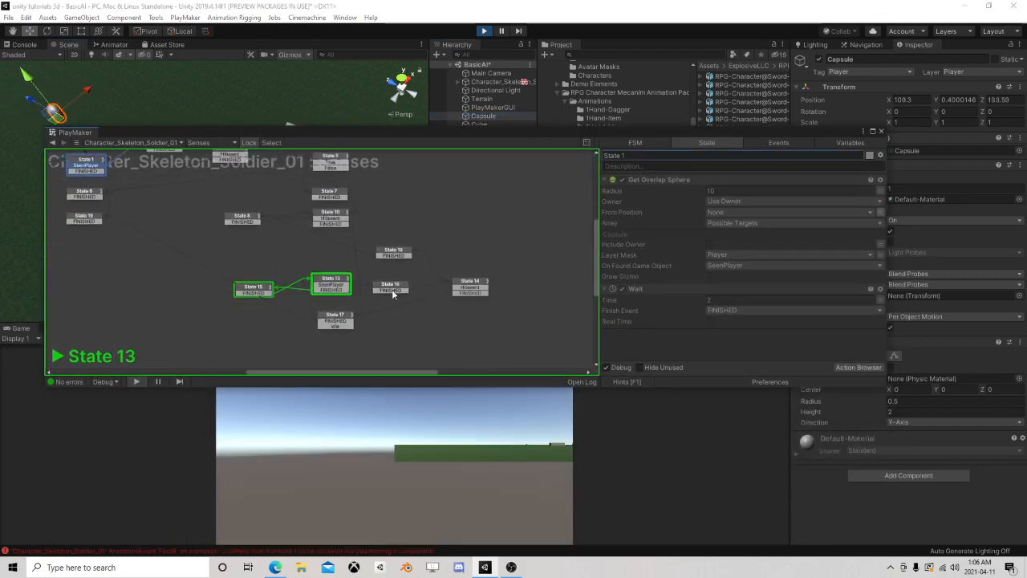
# Inspect the actions of the running State 13 and end the play test
pyautogui.click(336, 284)
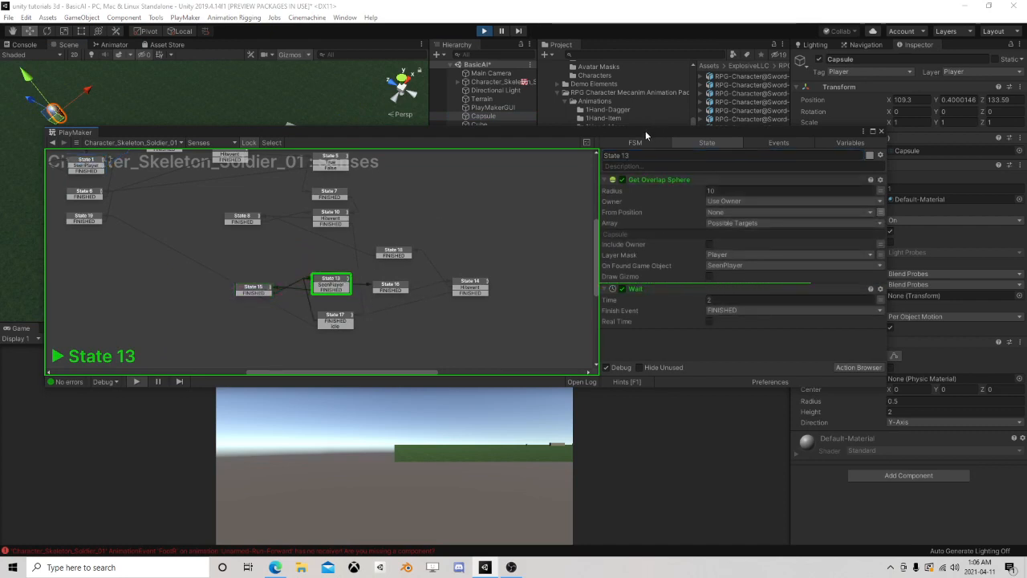
pyautogui.moveTo(645, 131); pyautogui.dragTo(727, 149)
pyautogui.click(484, 31)
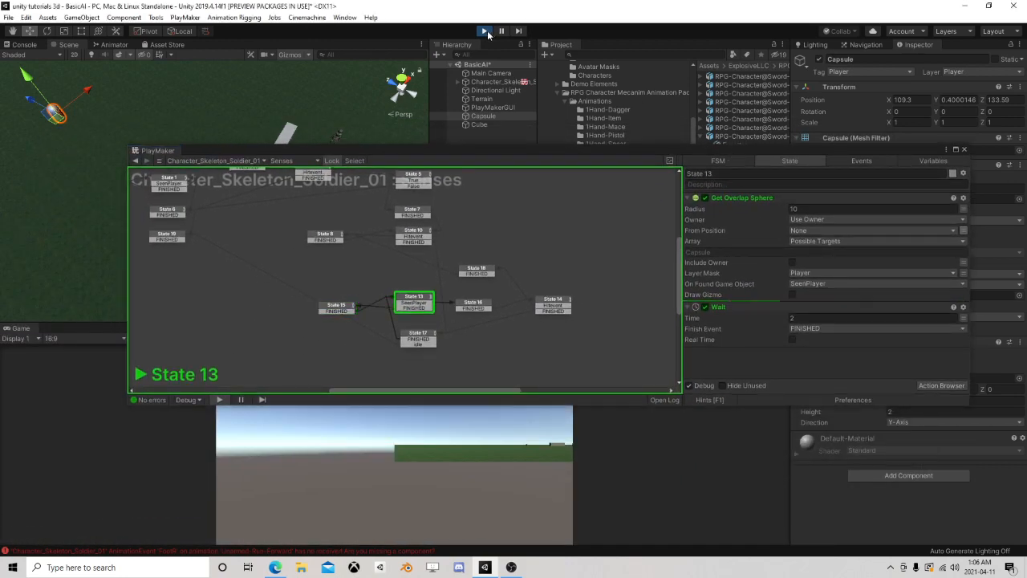
# Shift State 15 farther from State 13 in the Senses FSM and route its FINISHED transition to State 17
pyautogui.scroll(2, 450, 304)
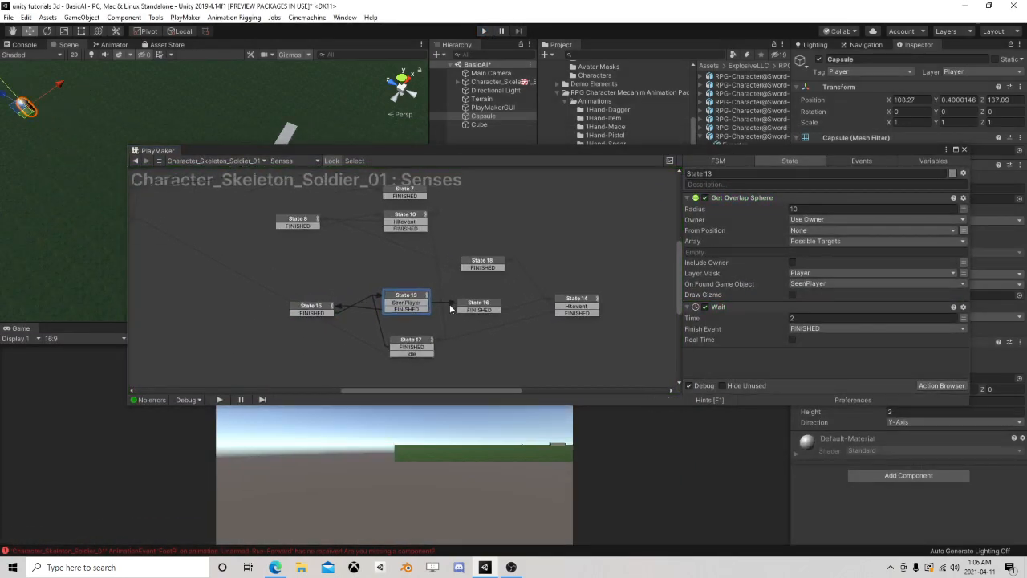
pyautogui.click(583, 298)
pyautogui.scroll(1, 454, 321)
pyautogui.click(392, 290)
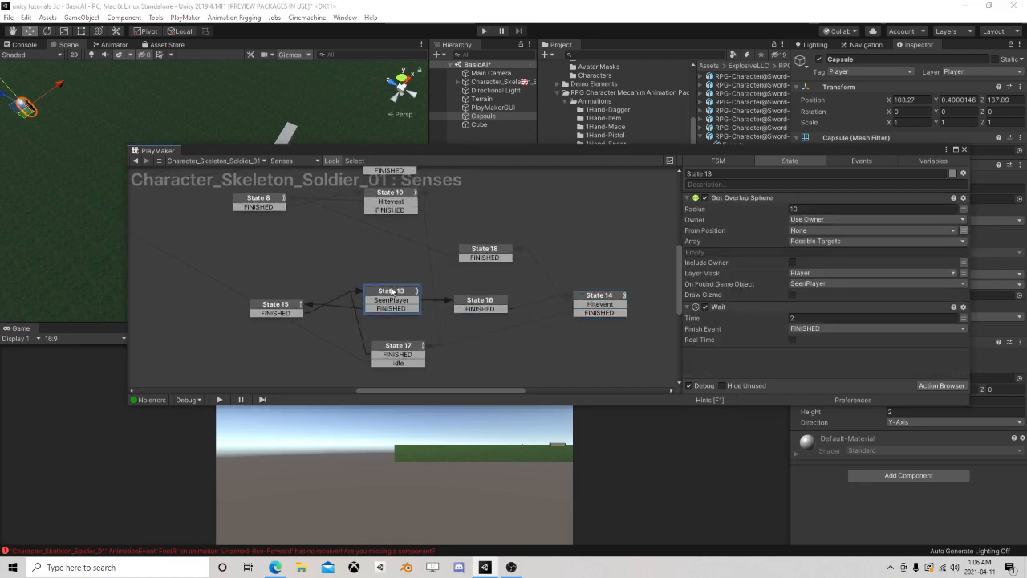
pyautogui.click(277, 306)
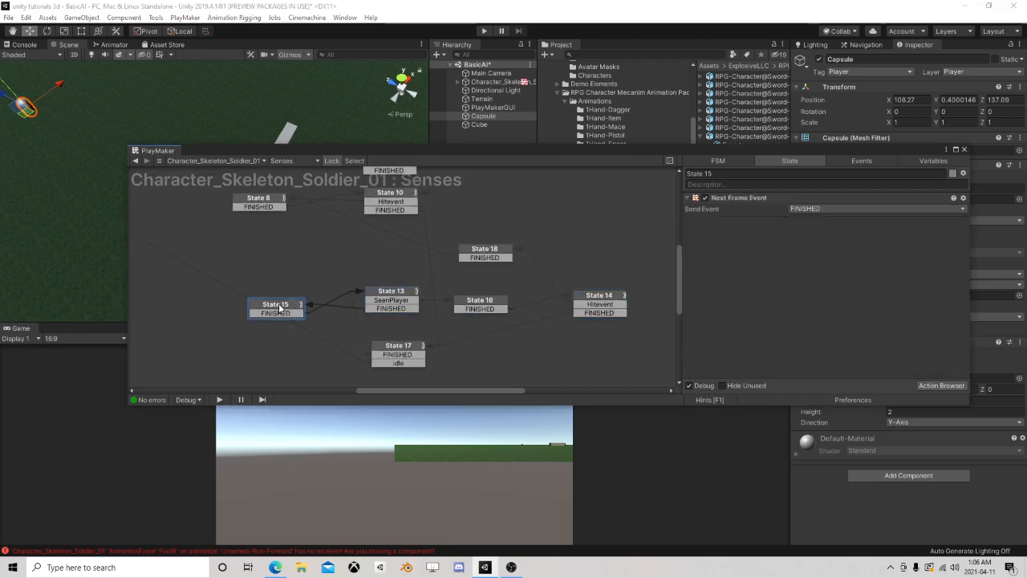
pyautogui.moveTo(281, 305); pyautogui.dragTo(261, 300)
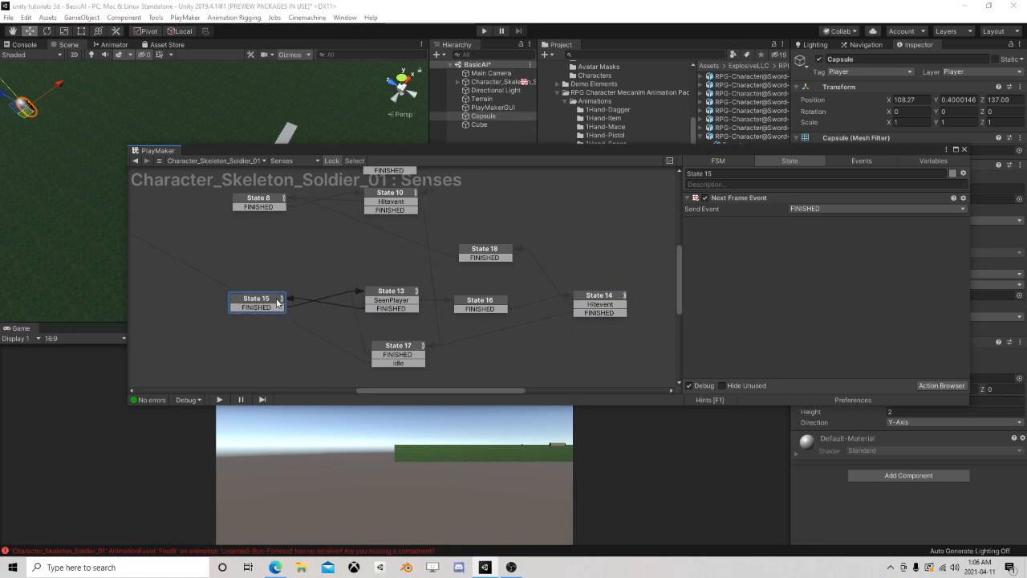
pyautogui.click(408, 346)
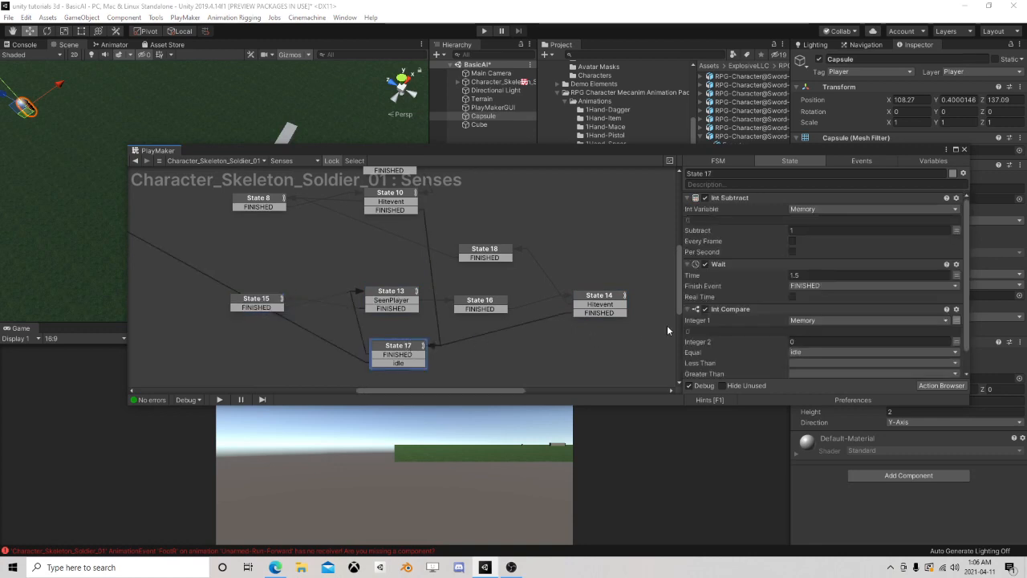
pyautogui.click(272, 310)
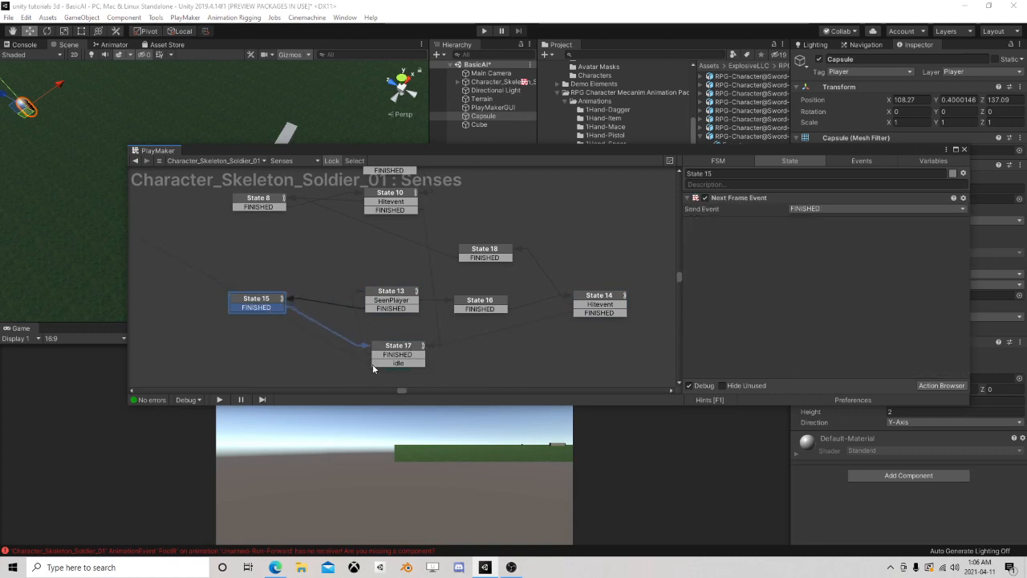
pyautogui.moveTo(280, 303); pyautogui.dragTo(388, 351)
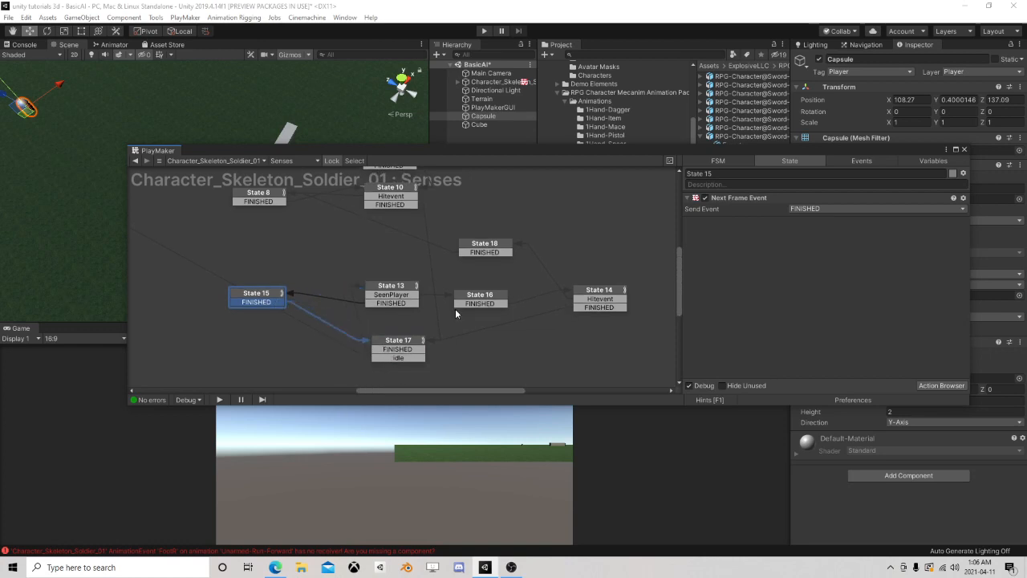
# Check State 16's Array Get action and State 14's raycast settings, including where State 14's FINISHED transition leads
pyautogui.click(483, 296)
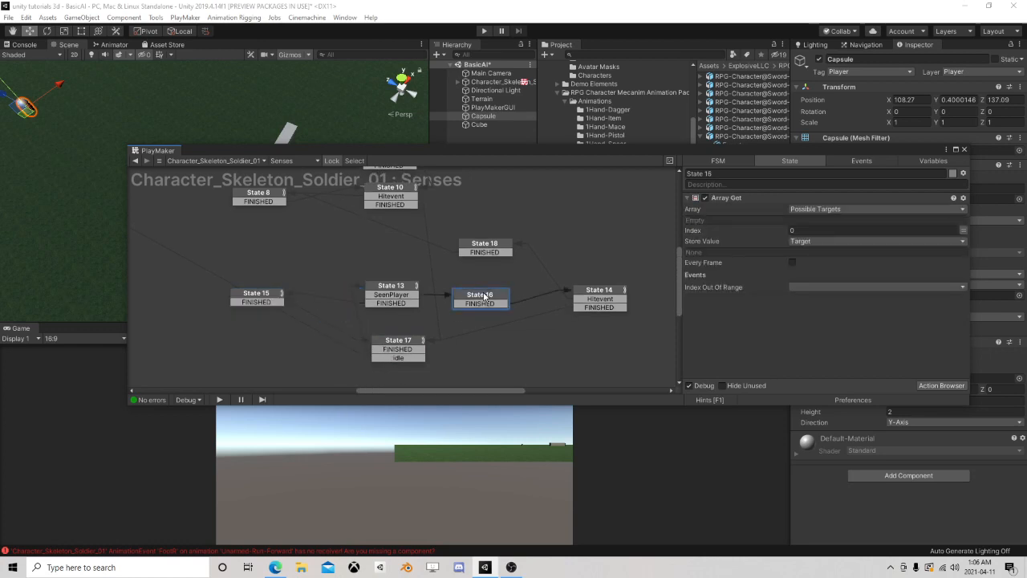
pyautogui.click(598, 294)
pyautogui.scroll(-8, 774, 317)
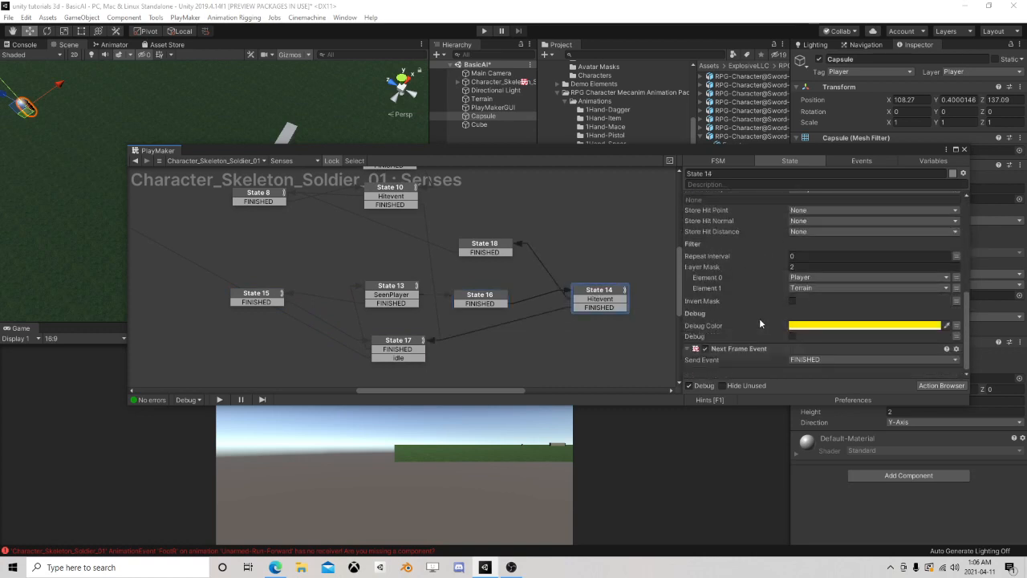
pyautogui.click(585, 308)
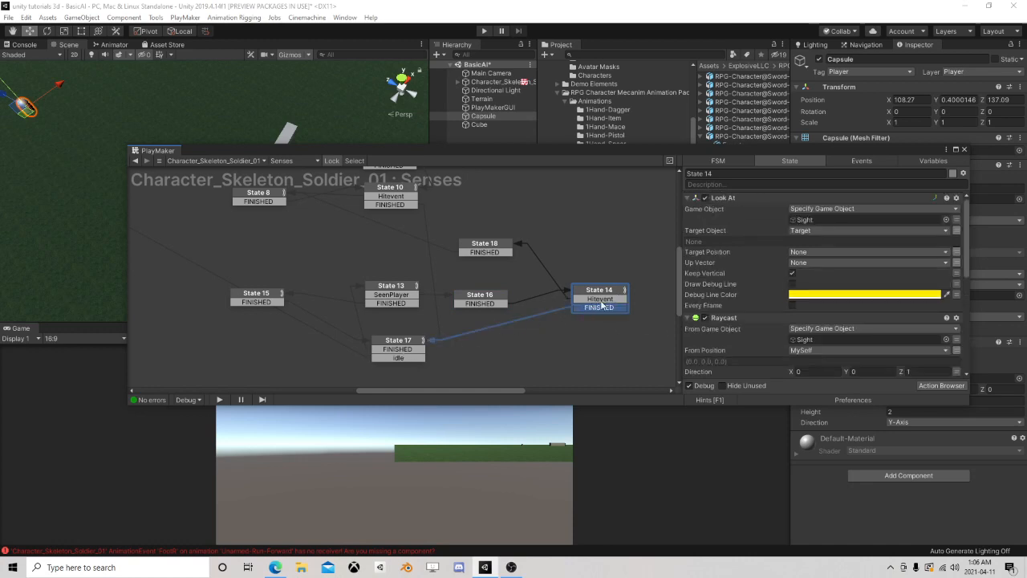
pyautogui.click(460, 299)
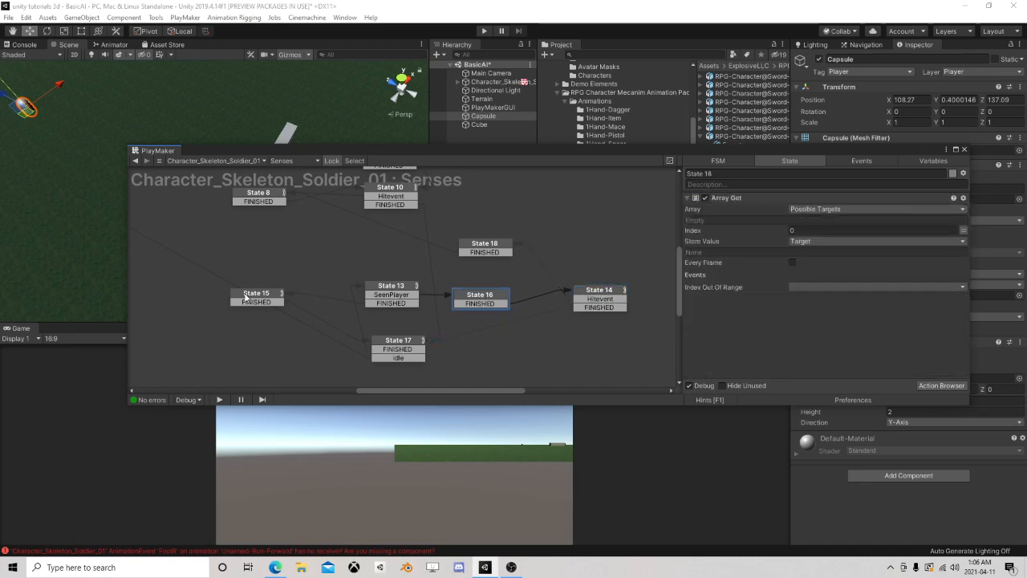
# Move State 15 slightly closer to State 13 and route State 13's FINISHED transition to State 17
pyautogui.moveTo(245, 296); pyautogui.dragTo(266, 296)
pyautogui.click(400, 292)
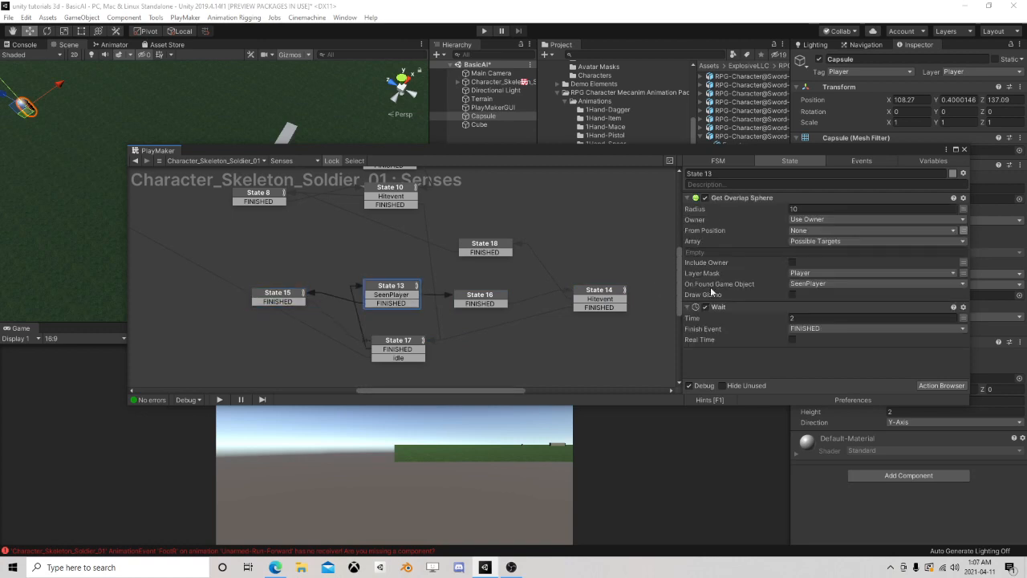
pyautogui.click(278, 298)
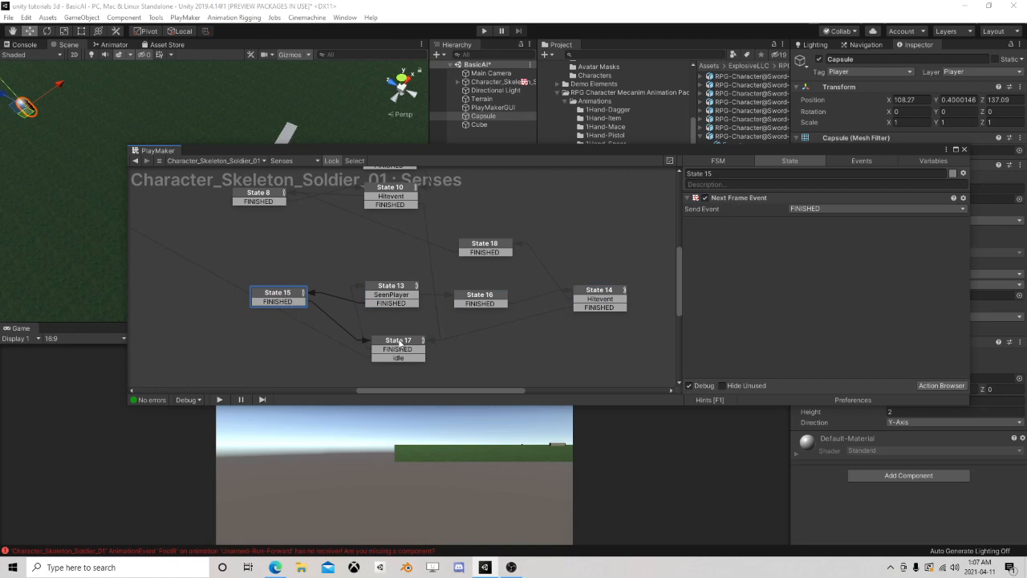
pyautogui.click(398, 305)
pyautogui.moveTo(399, 306); pyautogui.dragTo(404, 342)
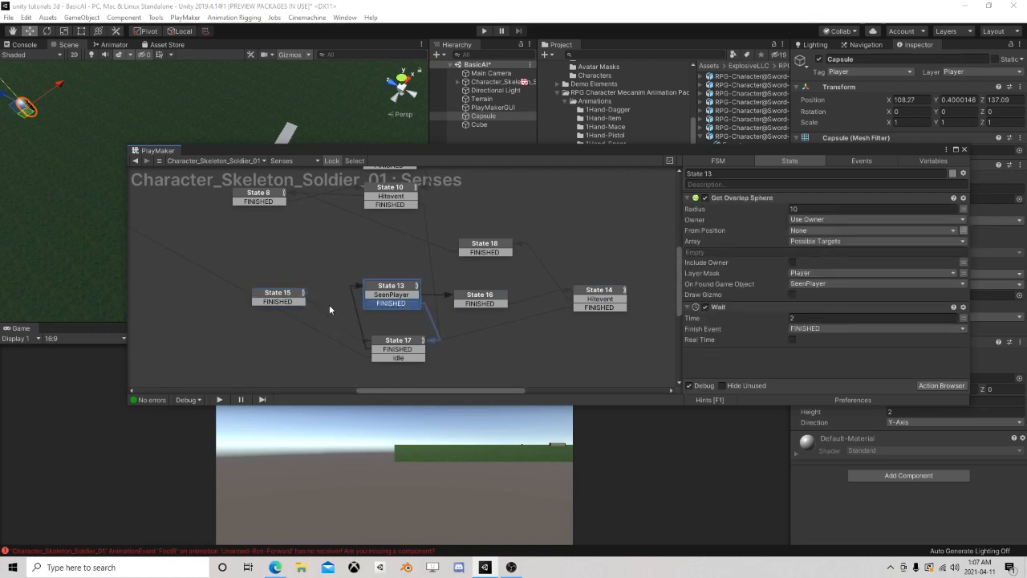
# Check State 17's actions and delete the redundant State 15 from the Senses FSM
pyautogui.click(401, 342)
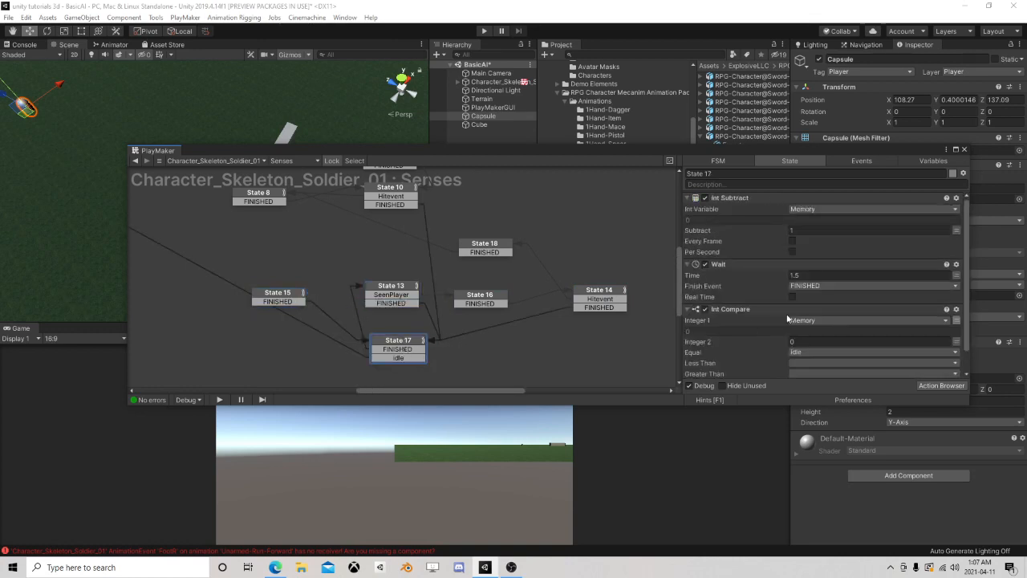
pyautogui.click(290, 297)
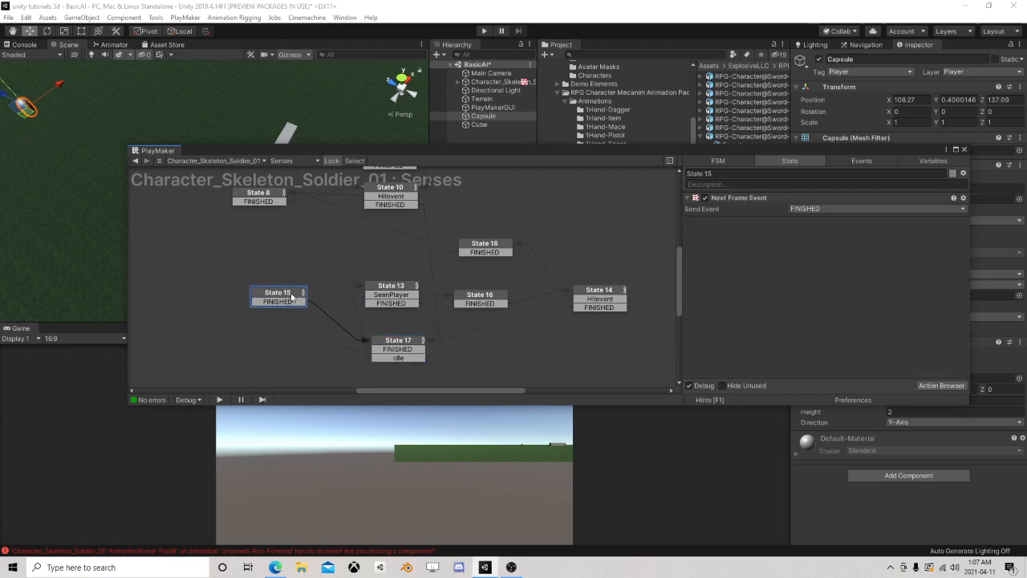
pyautogui.press('Delete')
# Set State 17's Wait time to 0.5 and move the Wait action below Int Compare
pyautogui.click(403, 289)
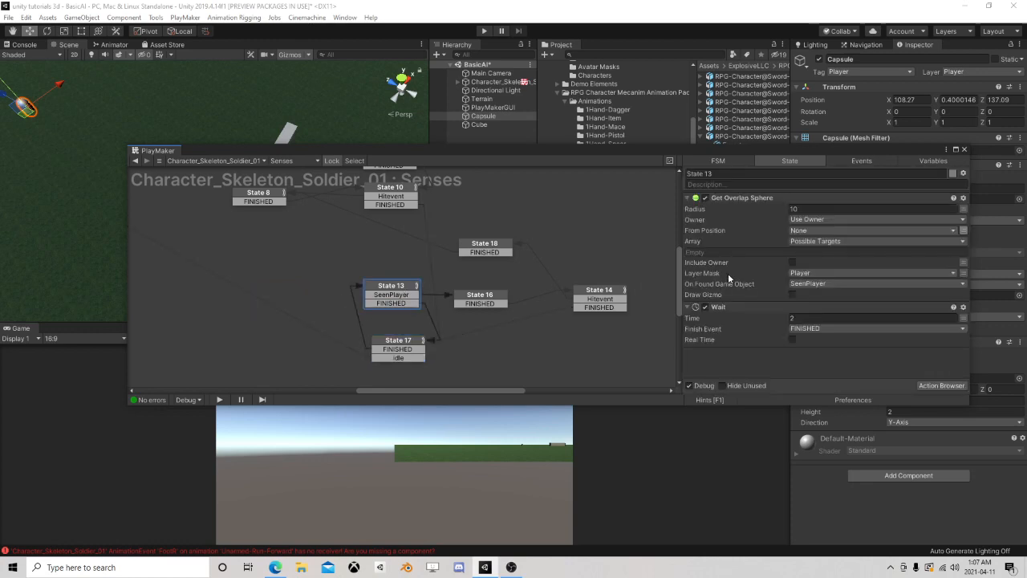
pyautogui.click(399, 343)
pyautogui.scroll(-1, 846, 255)
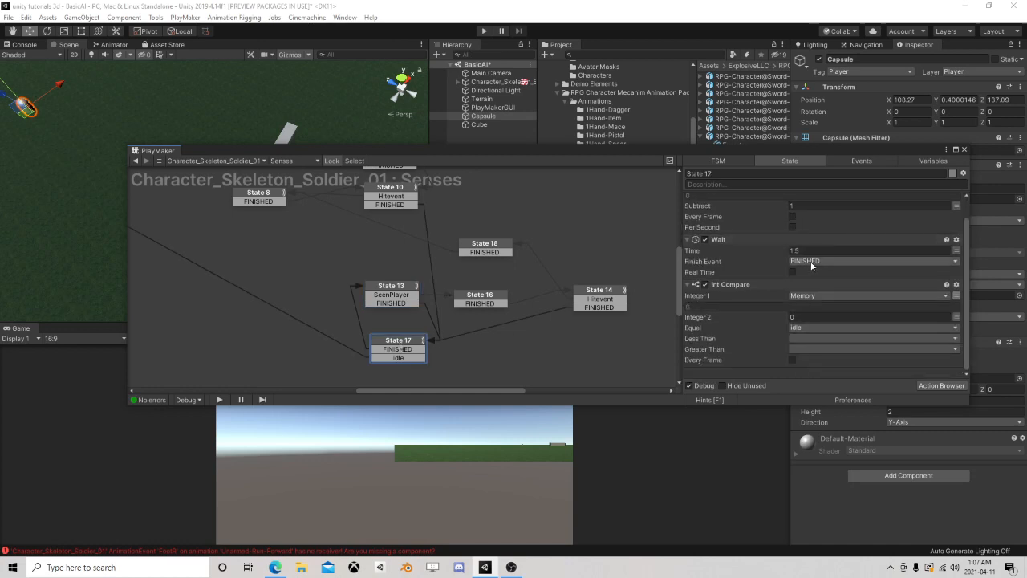
pyautogui.click(738, 251)
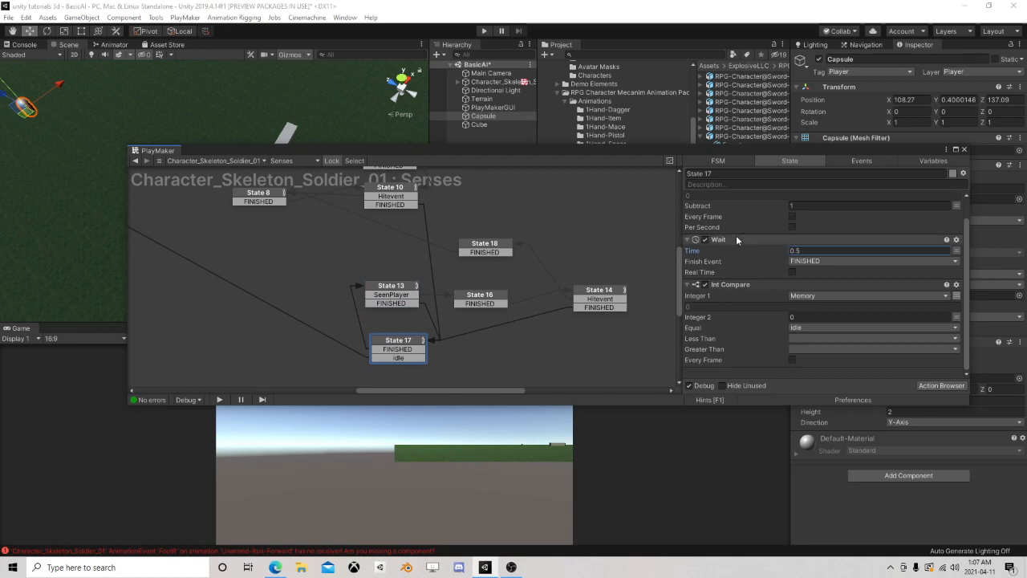
pyautogui.moveTo(737, 239); pyautogui.dragTo(740, 369)
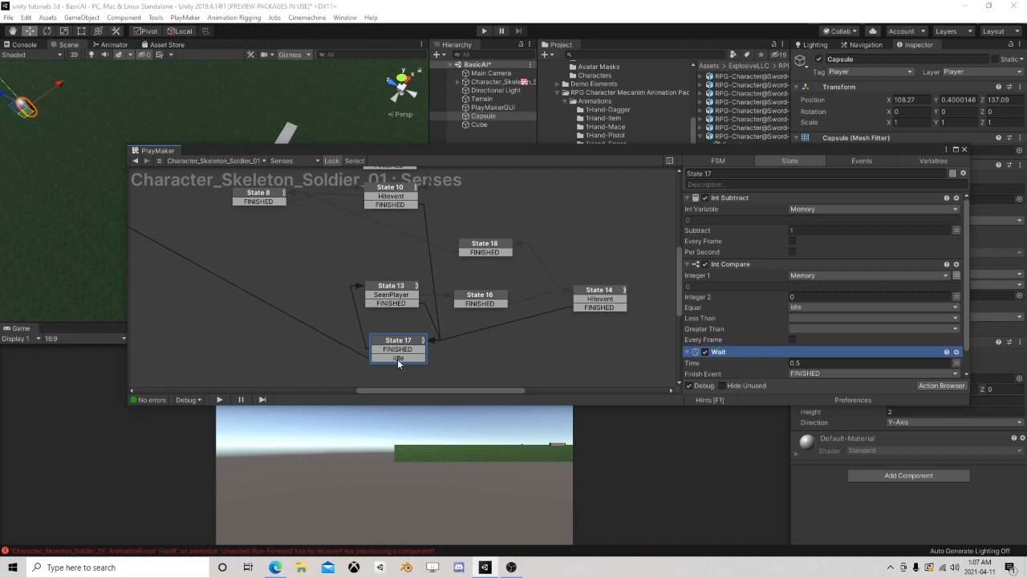
# Trace the transitions from State 17 through States 13, 16 and 14, and review State 14's raycast settings and Hitevent target
pyautogui.scroll(-3, 267, 304)
pyautogui.moveTo(268, 304); pyautogui.dragTo(335, 312, button='middle')
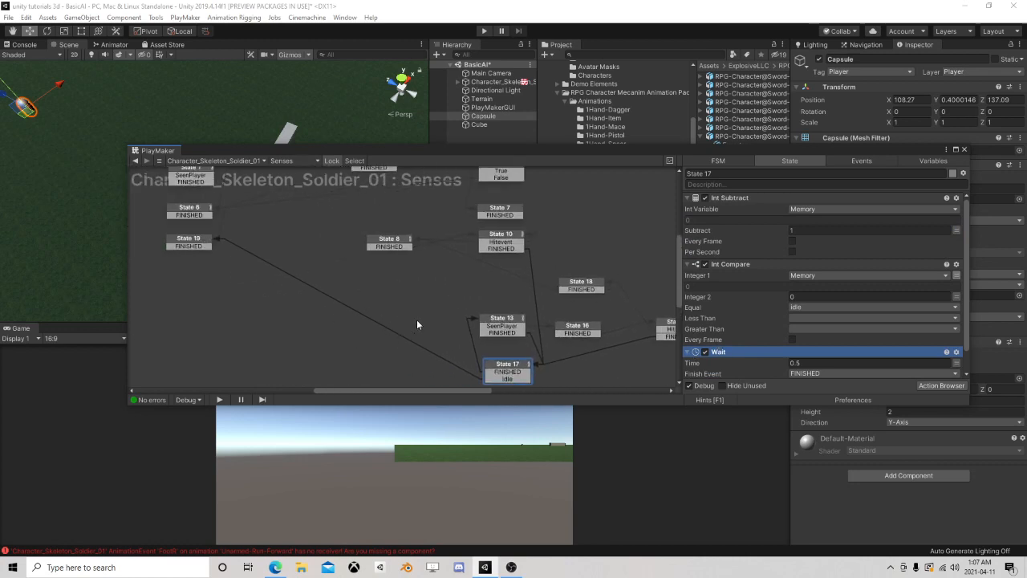
pyautogui.moveTo(417, 324); pyautogui.dragTo(217, 281, button='middle')
pyautogui.click(324, 336)
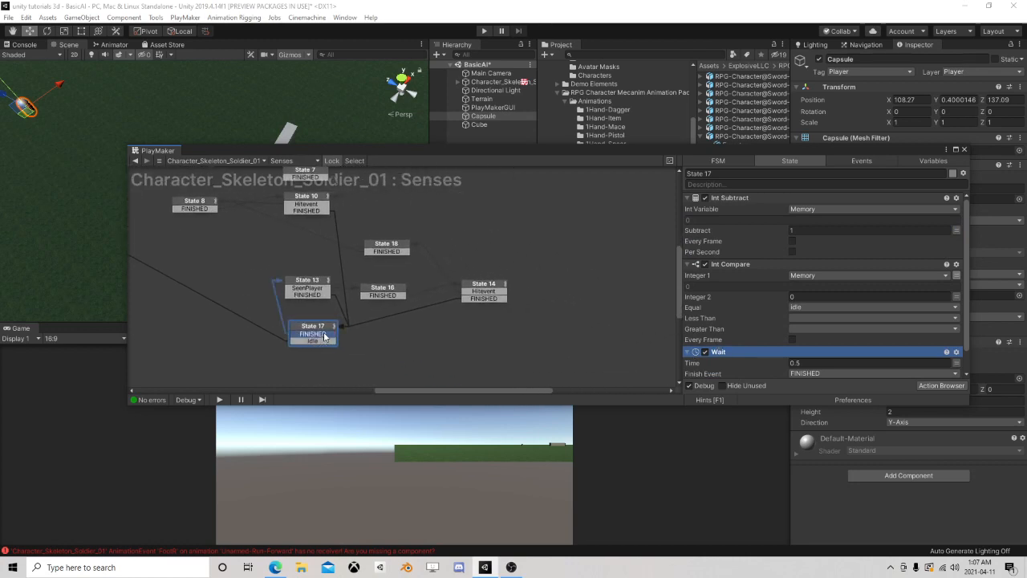
pyautogui.click(322, 286)
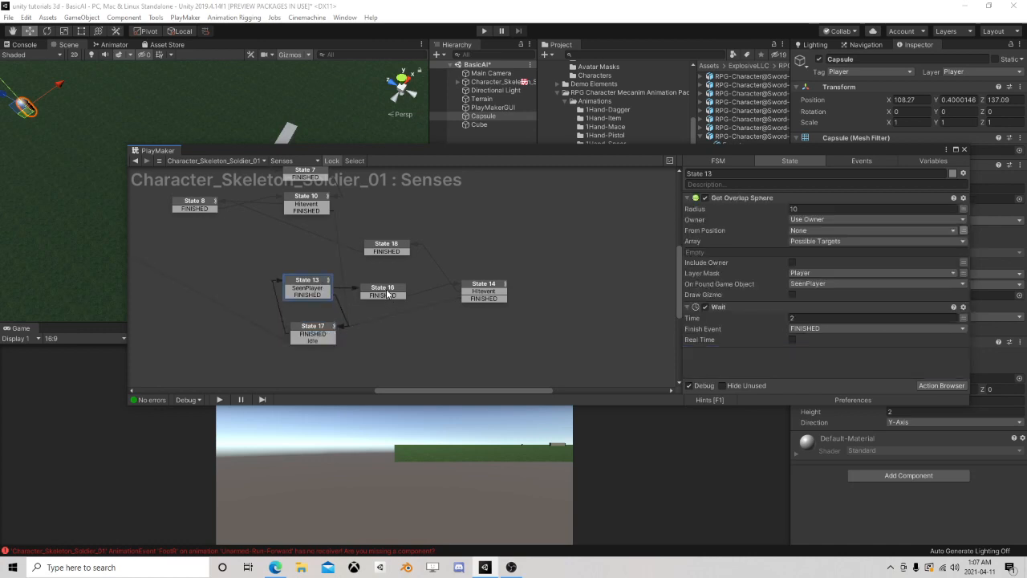
pyautogui.click(388, 293)
pyautogui.click(492, 286)
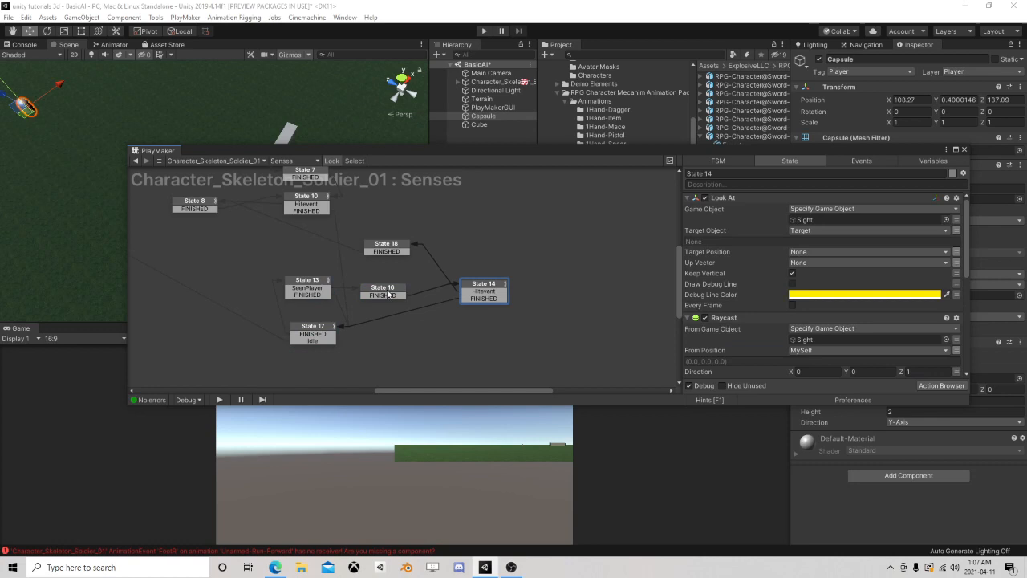
pyautogui.click(390, 295)
pyautogui.click(481, 285)
pyautogui.scroll(-5, 780, 240)
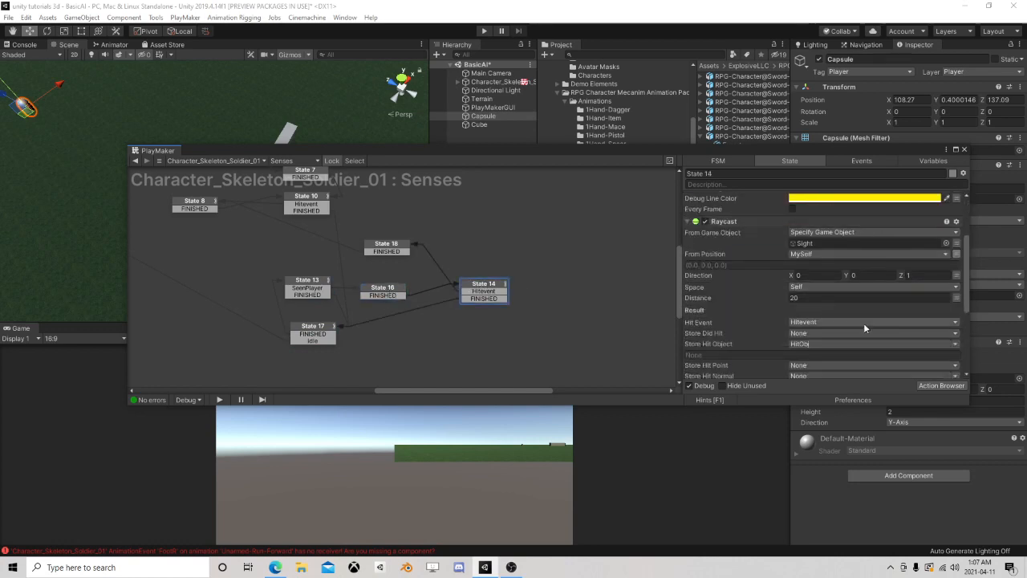
pyautogui.click(484, 293)
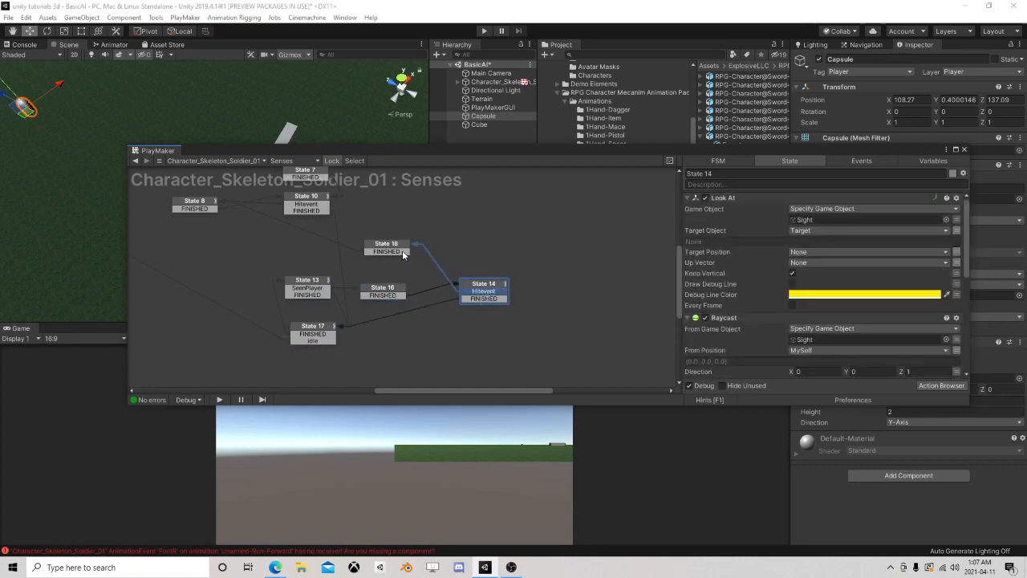
# Close the FSM editor, start a play test and move the Capsule past the wall into the skeleton soldier's view
pyautogui.click(963, 149)
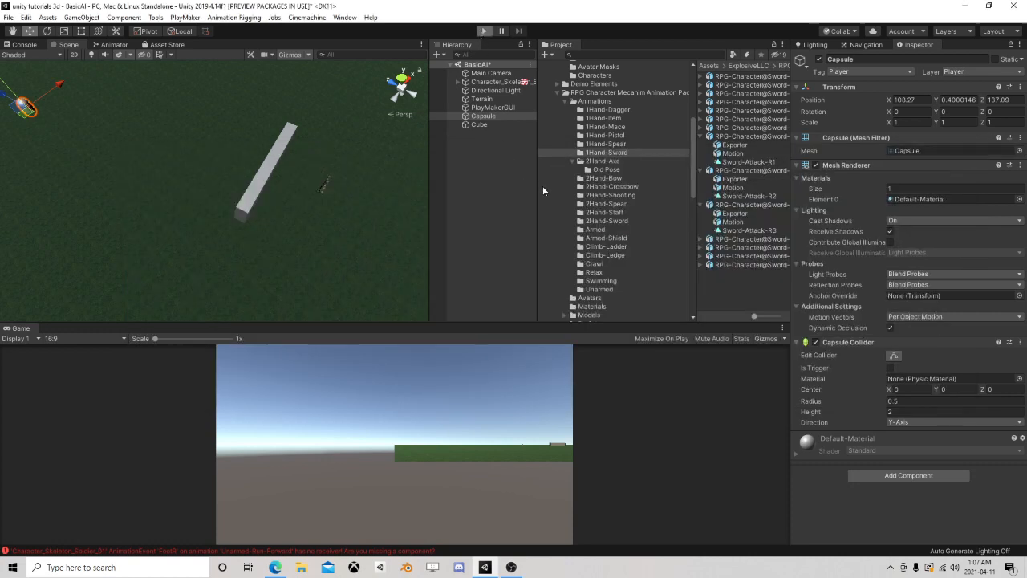
pyautogui.click(485, 120)
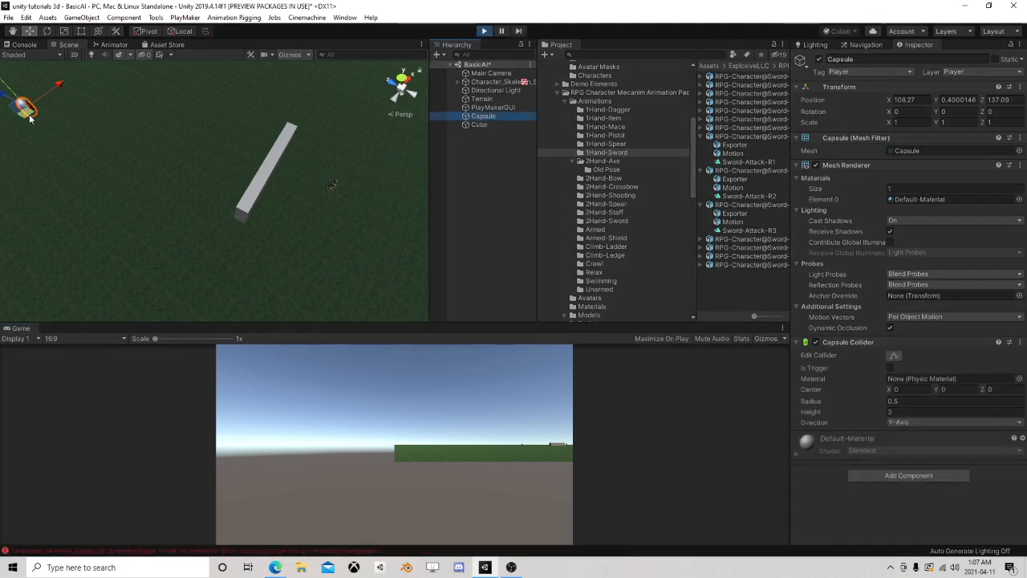
pyautogui.moveTo(29, 118); pyautogui.dragTo(337, 235)
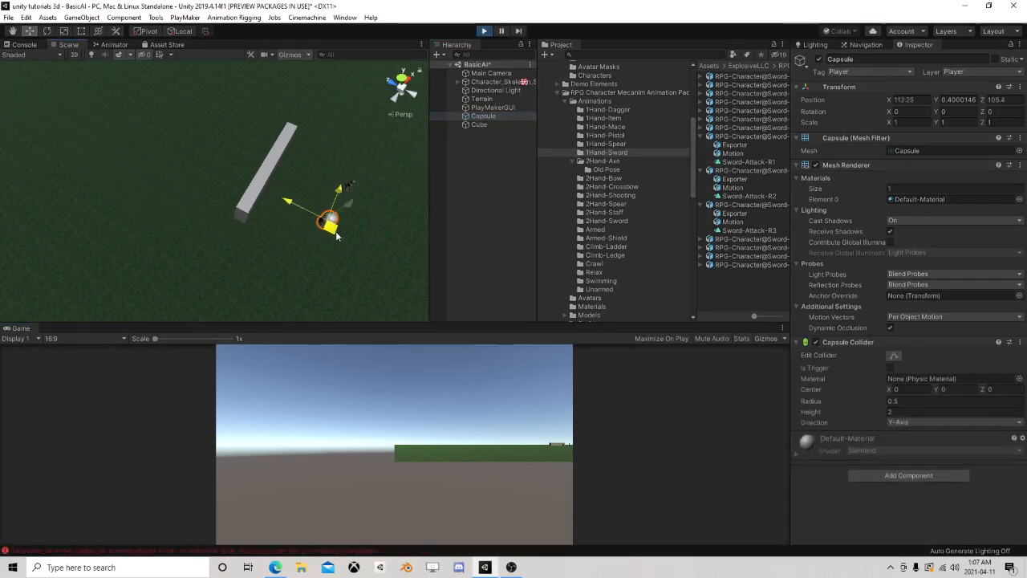
pyautogui.moveTo(337, 235); pyautogui.dragTo(218, 229, button='middle')
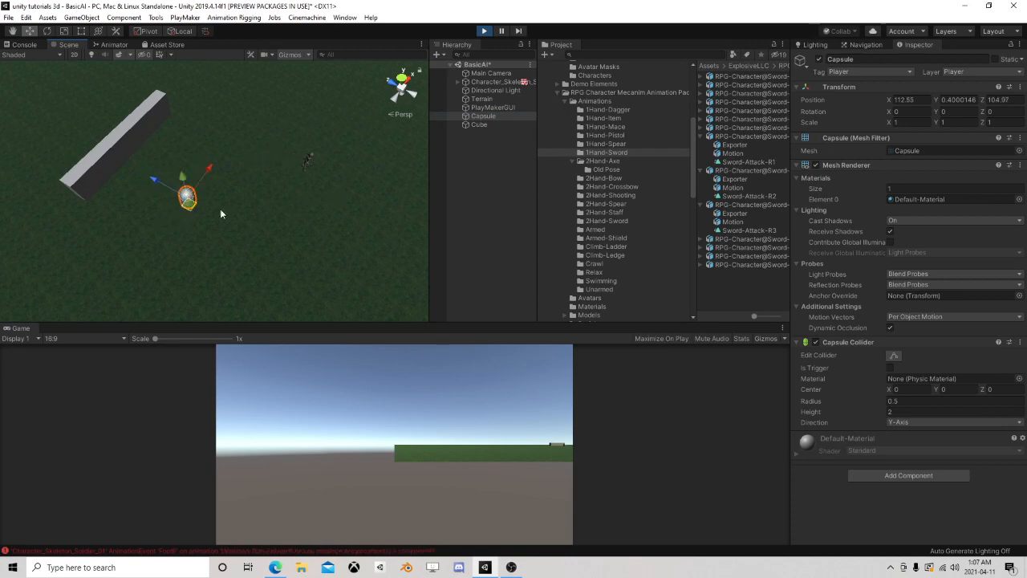
# Open the skeleton soldier's running Senses FSM and place its editor below the scene with States 8 to 18 in view
pyautogui.click(498, 82)
pyautogui.scroll(-5, 953, 383)
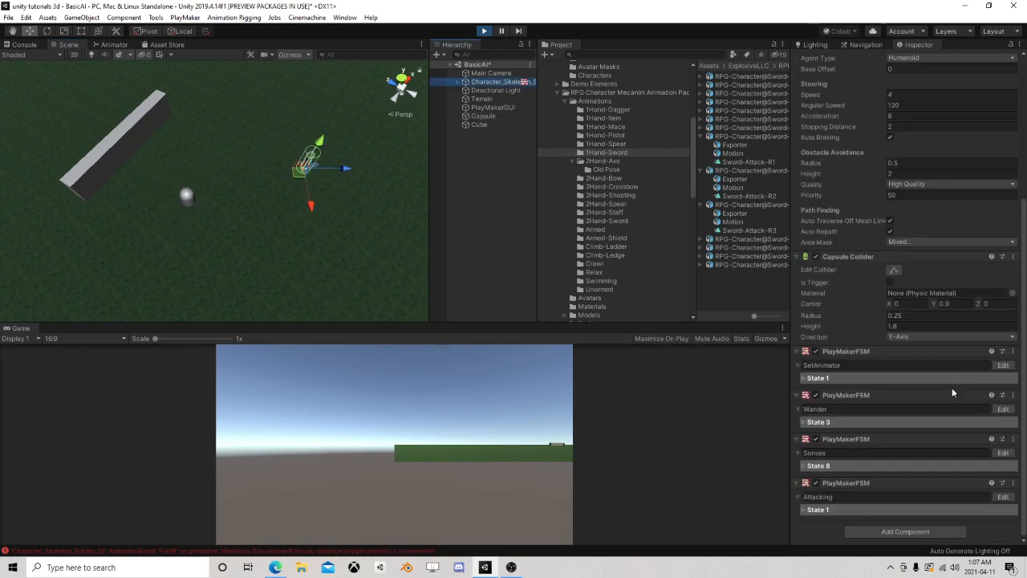
pyautogui.click(1002, 453)
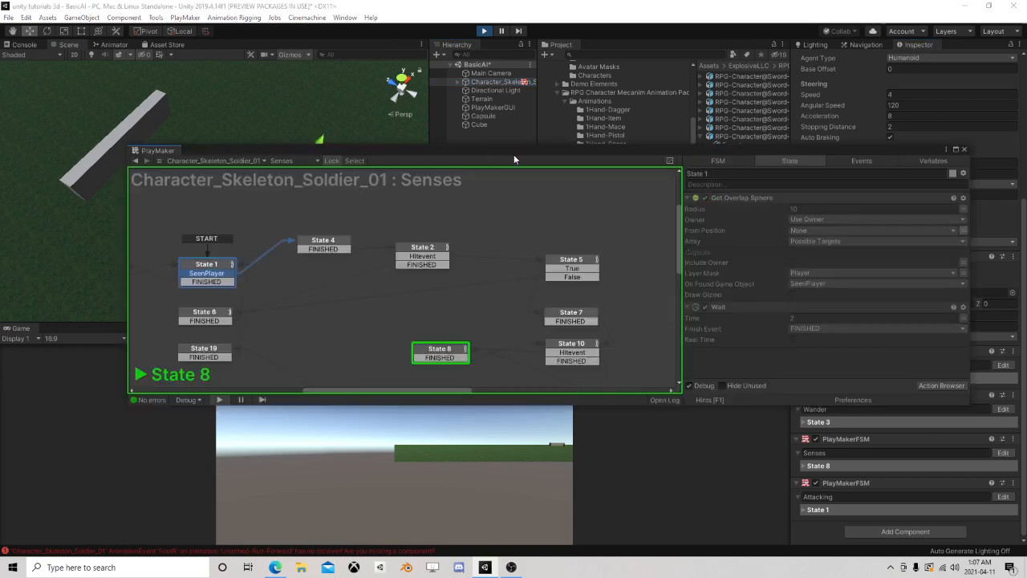
pyautogui.moveTo(516, 152); pyautogui.dragTo(417, 288)
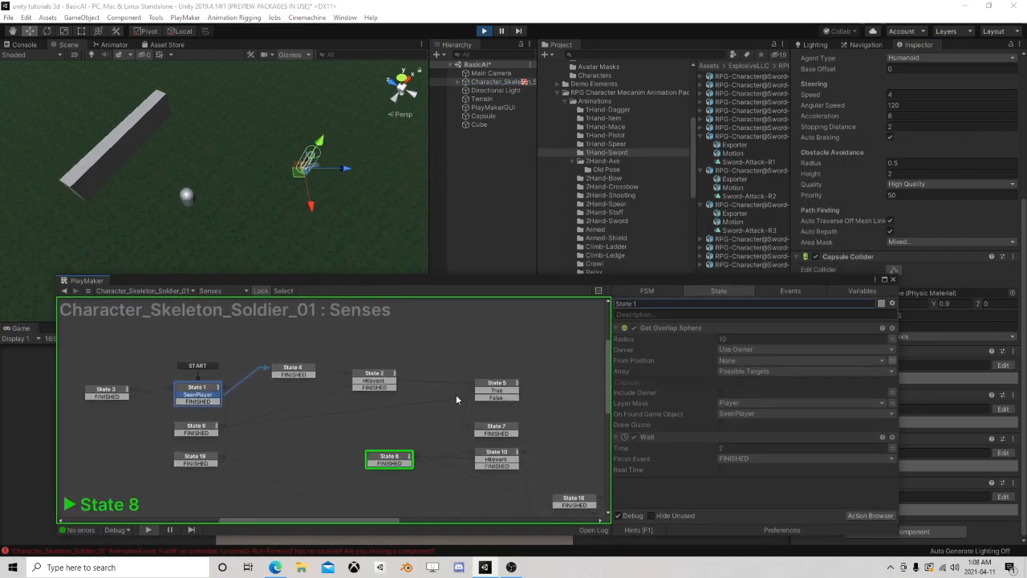
pyautogui.moveTo(456, 394); pyautogui.dragTo(238, 323, button='middle')
pyautogui.scroll(-3, 340, 393)
pyautogui.moveTo(366, 401)
pyautogui.mouseDown(button='middle')
pyautogui.moveTo(362, 372)
pyautogui.moveTo(363, 393)
pyautogui.mouseUp(button='middle')
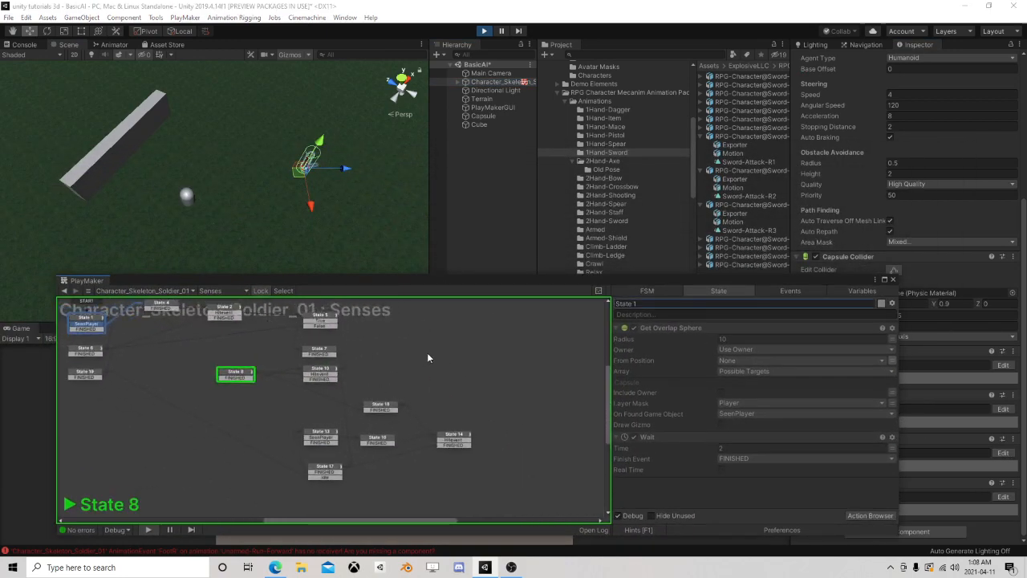
# Move the Capsule behind the wall and farther away from the skeleton soldier while watching the running Senses states
pyautogui.click(482, 115)
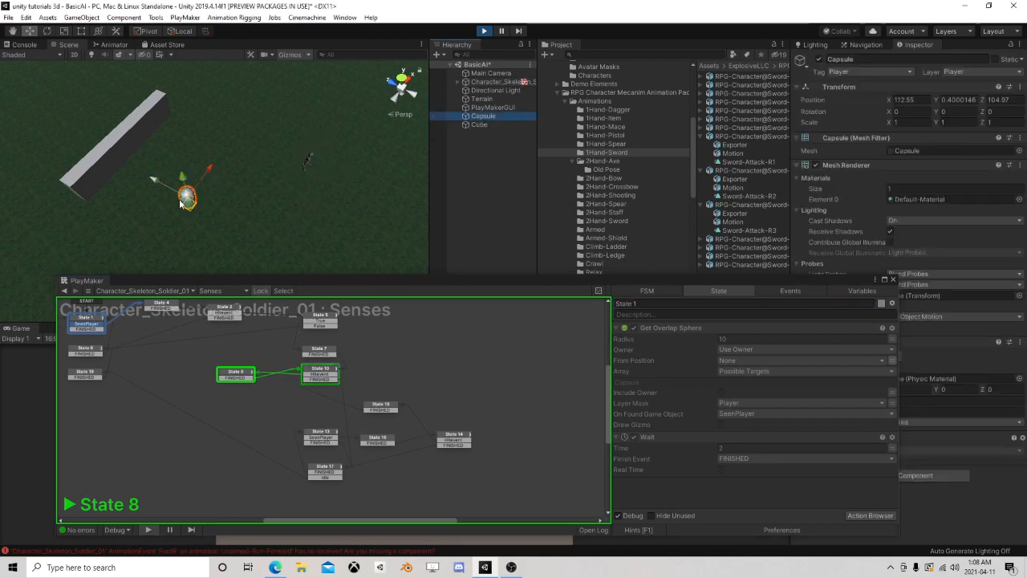
pyautogui.moveTo(189, 209); pyautogui.dragTo(82, 119)
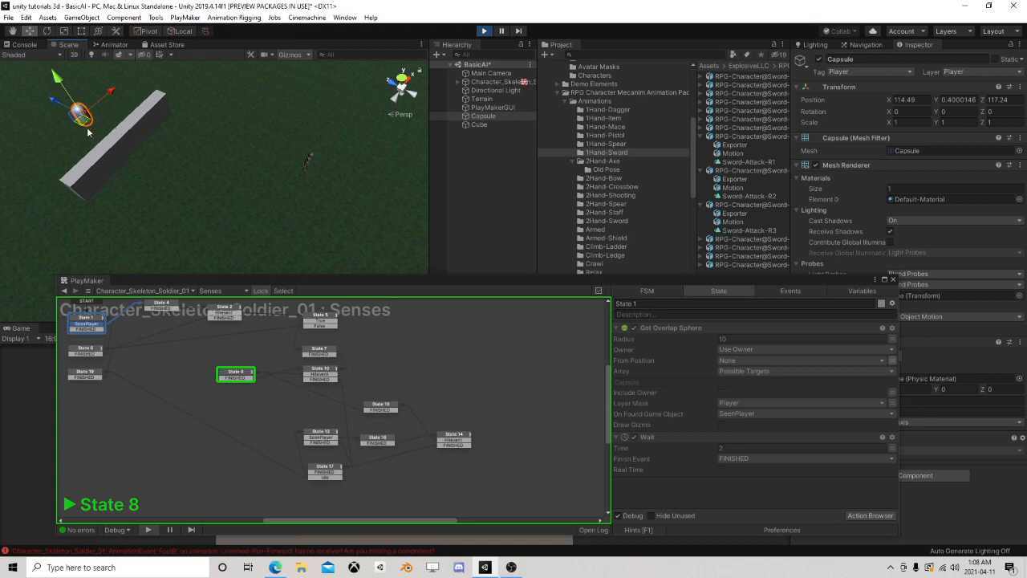
pyautogui.moveTo(48, 113); pyautogui.dragTo(13, 82)
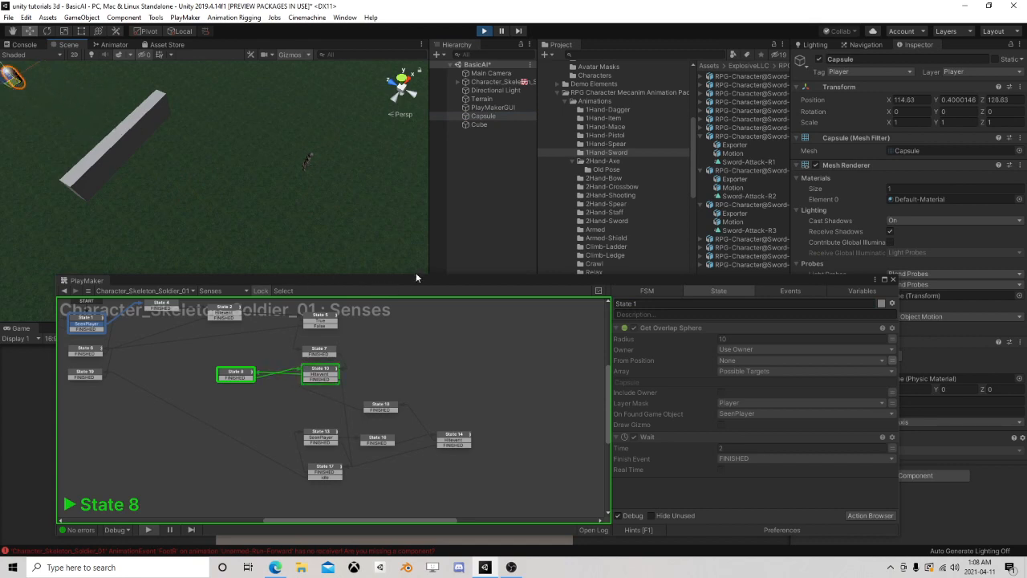
# Examine State 10's Look At and Raycast settings during play, including the target, distance, hit object and layer mask
pyautogui.click(325, 371)
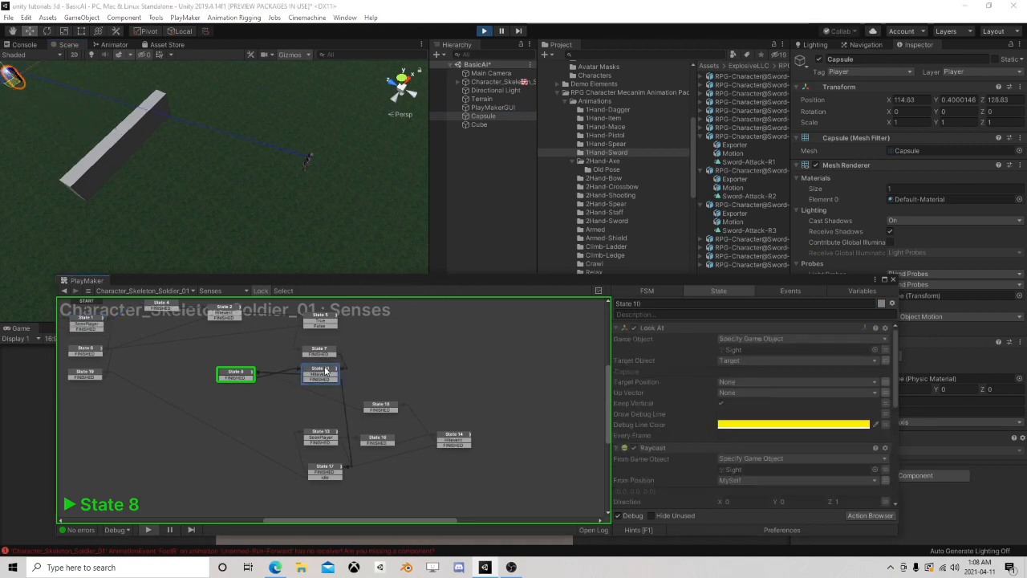
pyautogui.scroll(-2, 754, 371)
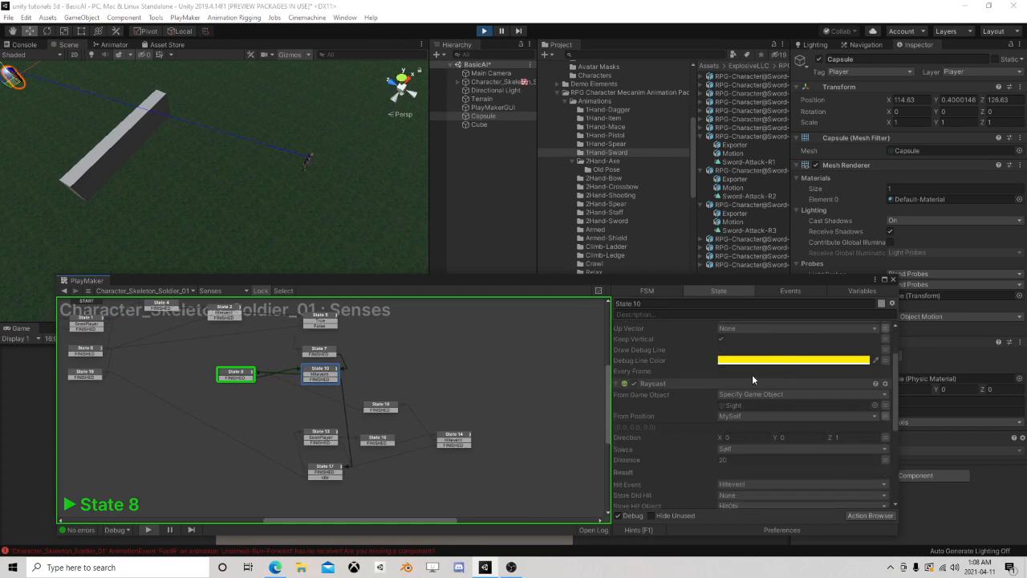
pyautogui.scroll(1, 751, 369)
pyautogui.scroll(2, 751, 362)
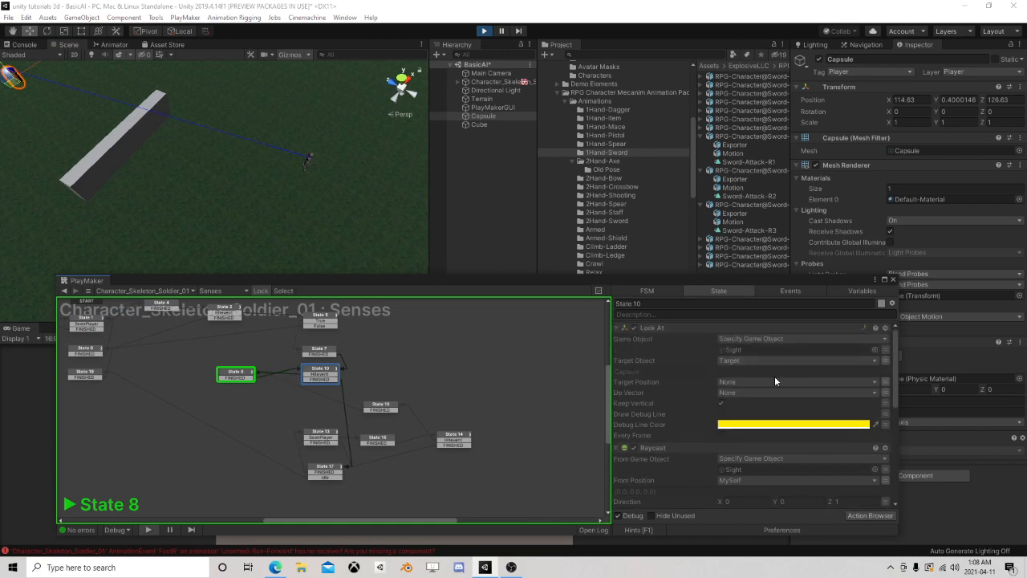
pyautogui.scroll(-3, 774, 375)
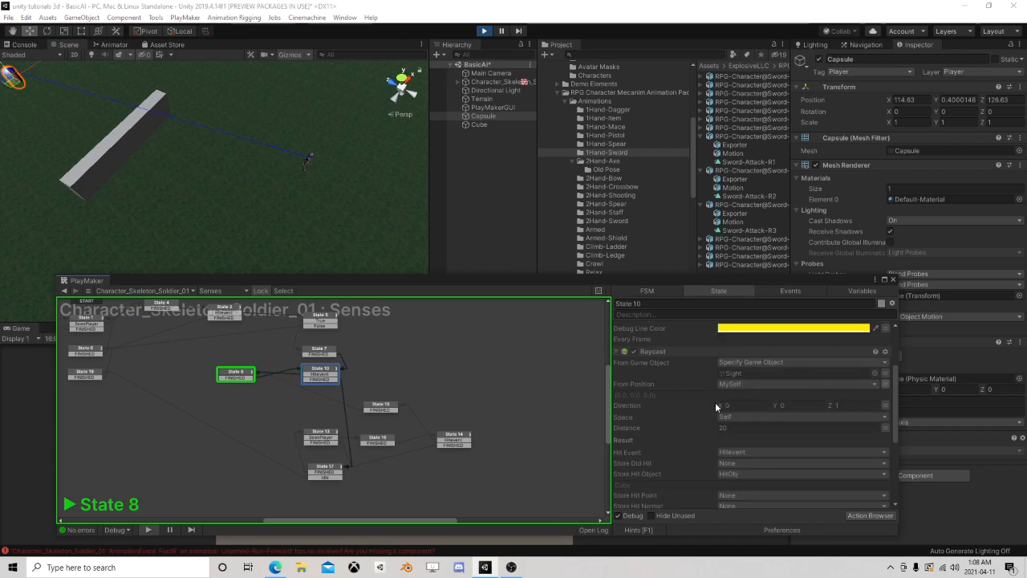
pyautogui.scroll(3, 755, 390)
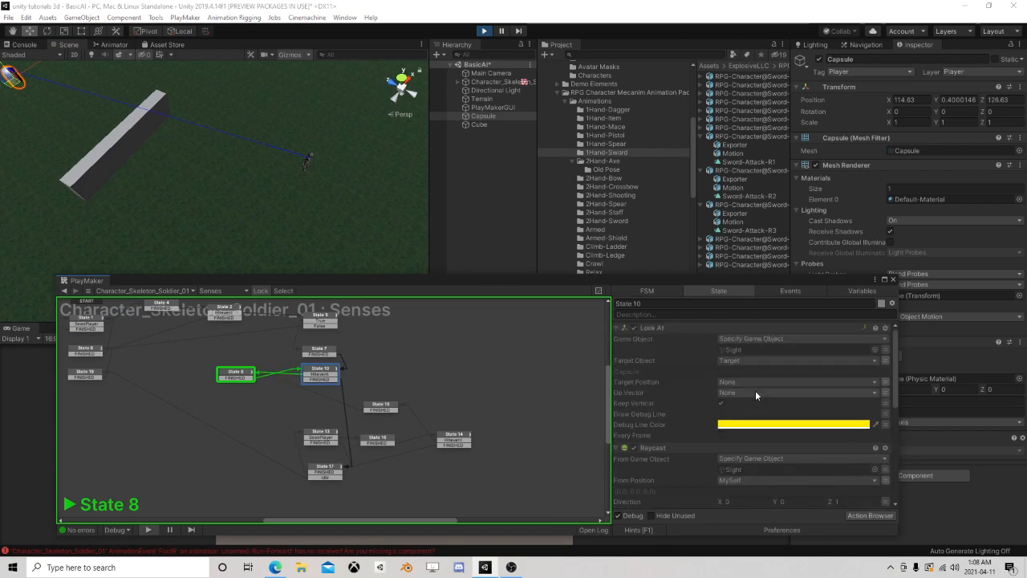
pyautogui.scroll(-1, 756, 390)
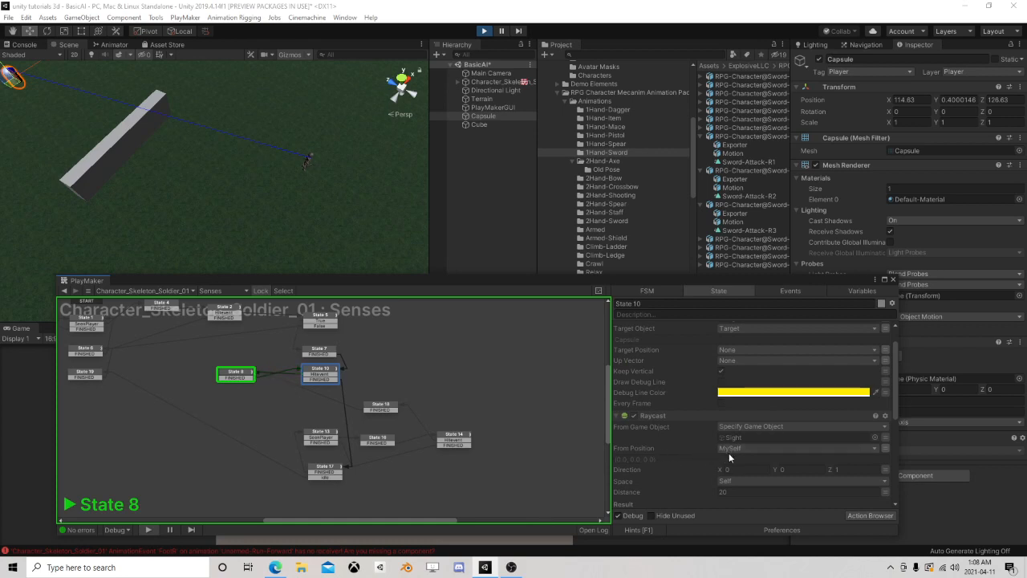
pyautogui.scroll(-6, 730, 457)
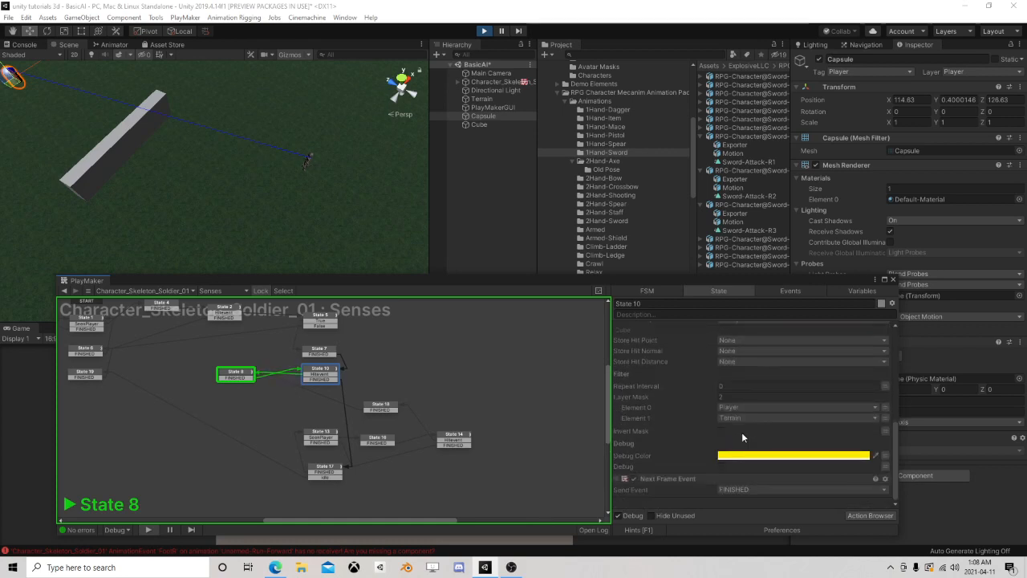
pyautogui.scroll(6, 740, 426)
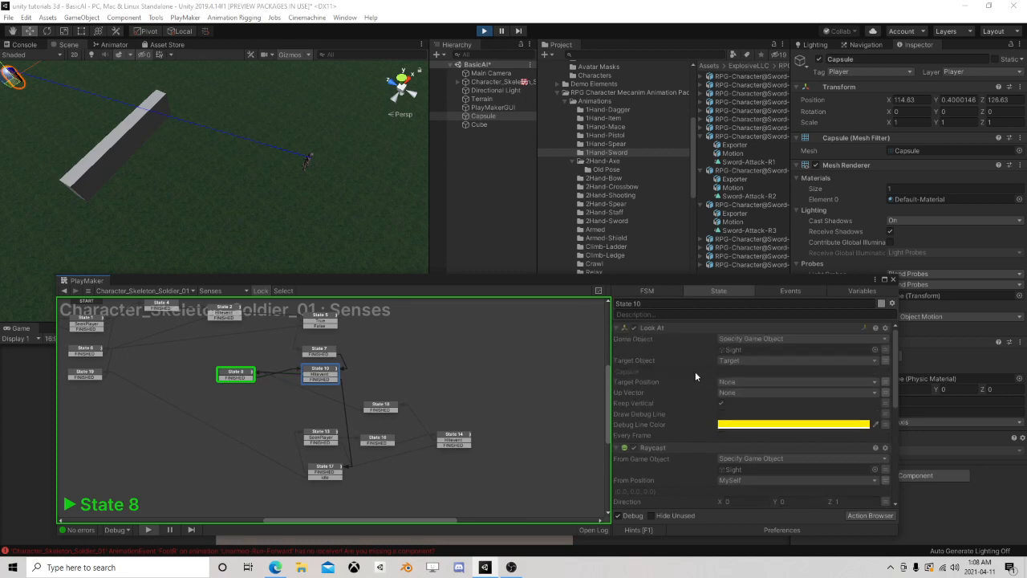
pyautogui.scroll(-3, 698, 395)
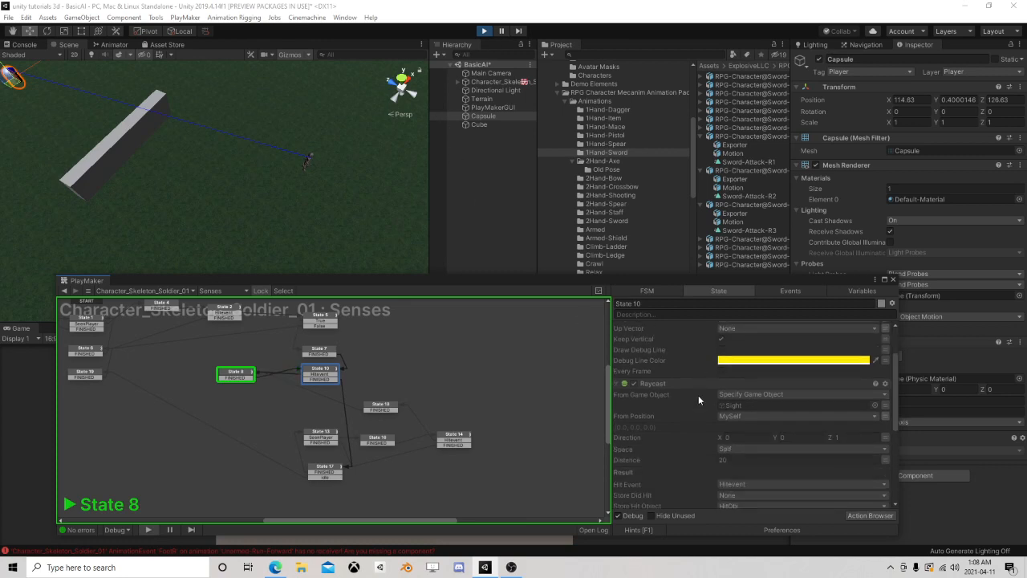
# Stop the play test and examine the settings of States 2, 4 and 1, including Look At, Raycast, Array Get and Get Overlap Sphere
pyautogui.click(485, 30)
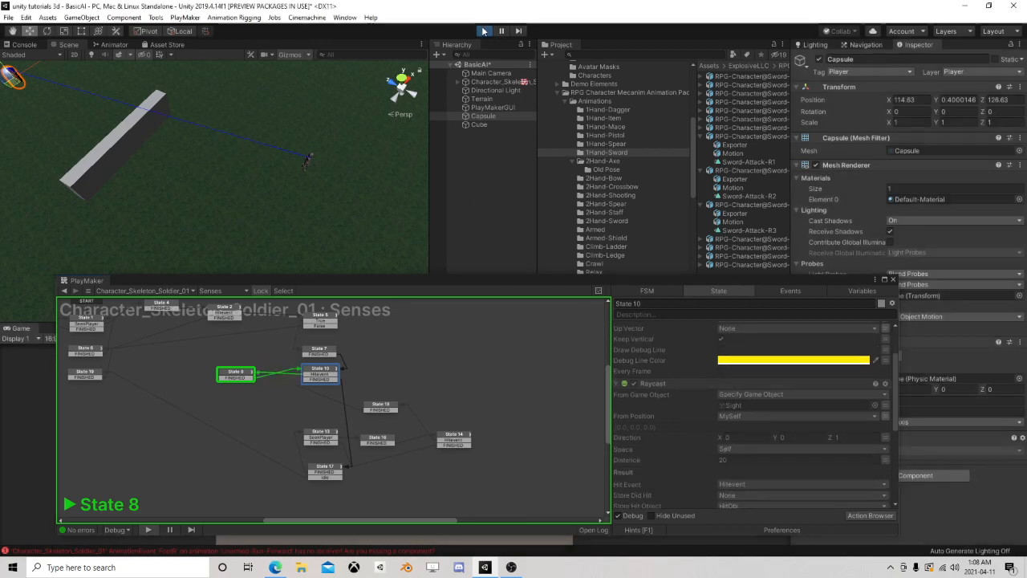
pyautogui.moveTo(231, 350); pyautogui.dragTo(308, 389, button='middle')
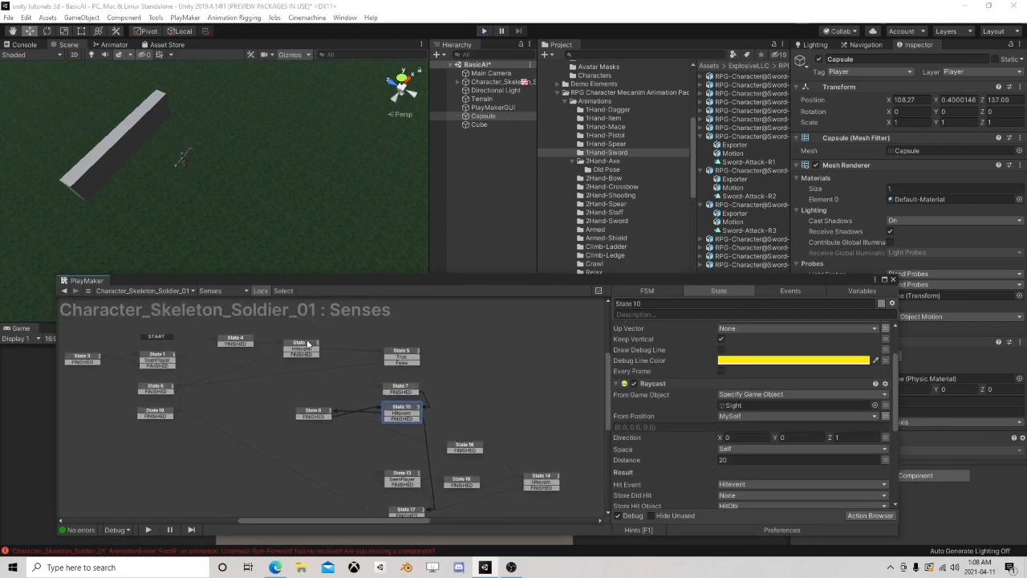
pyautogui.click(303, 347)
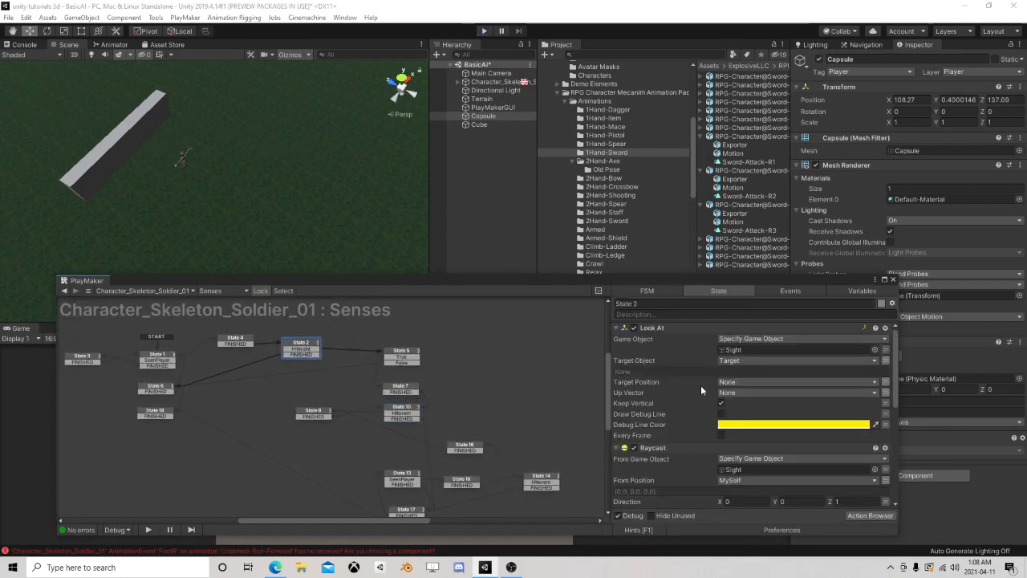
pyautogui.click(235, 341)
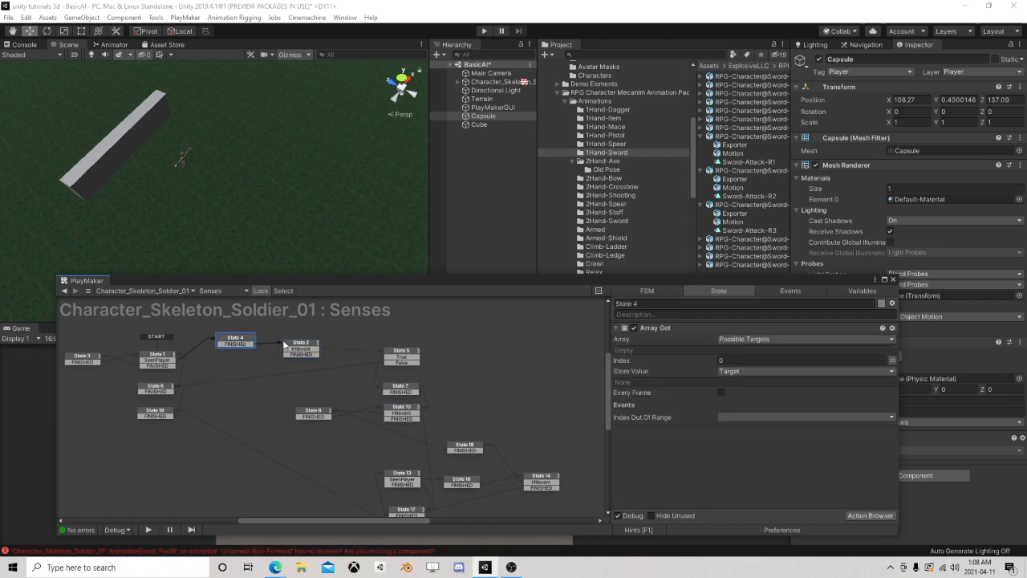
pyautogui.click(307, 345)
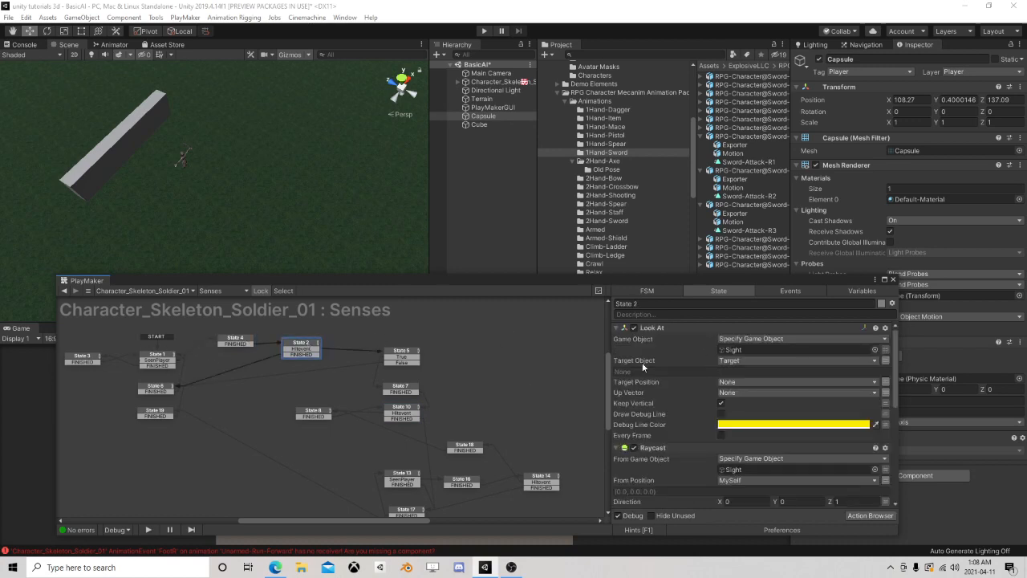
pyautogui.scroll(-2, 662, 373)
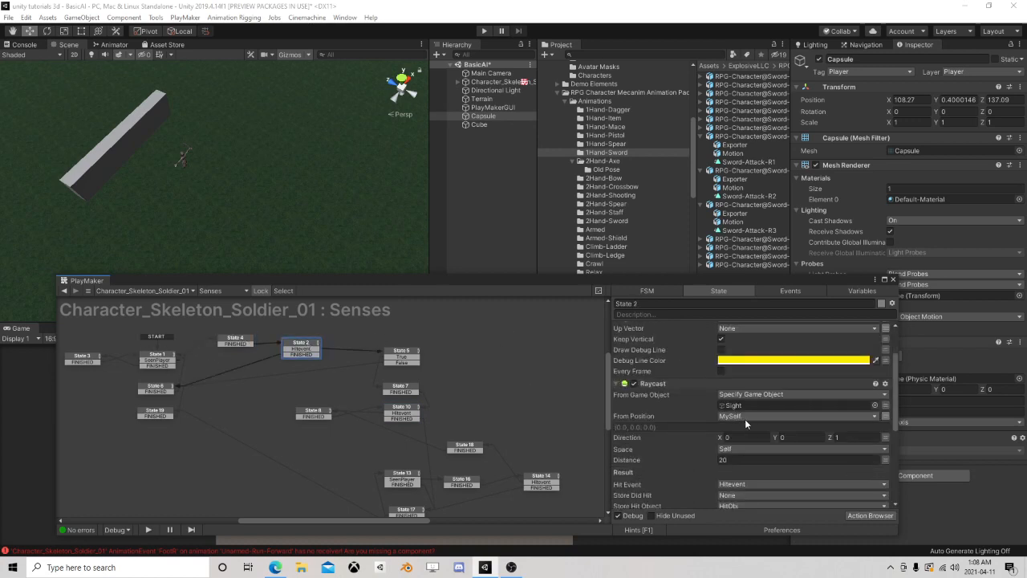
pyautogui.scroll(-1, 745, 419)
pyautogui.scroll(3, 712, 389)
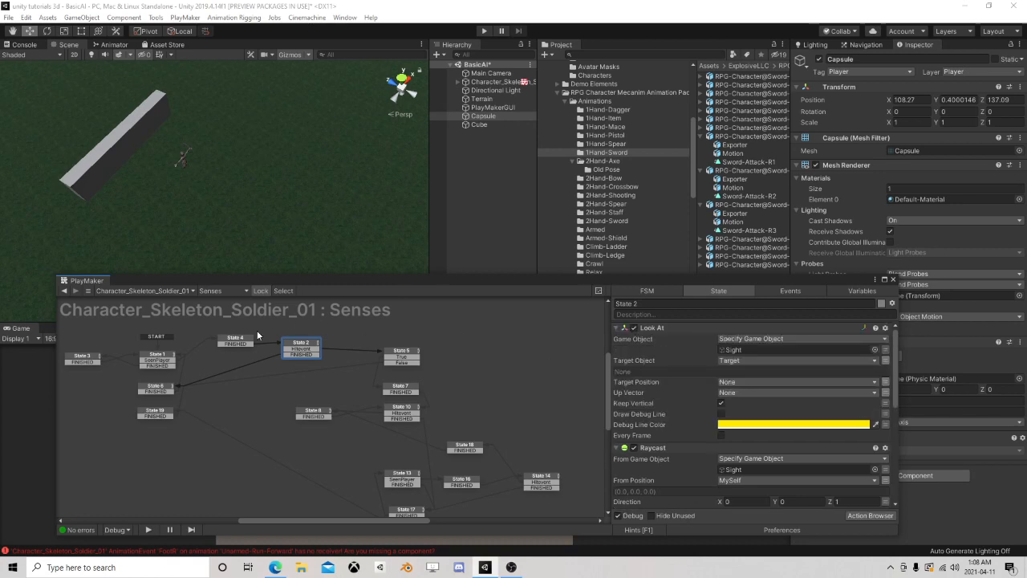
pyautogui.click(167, 361)
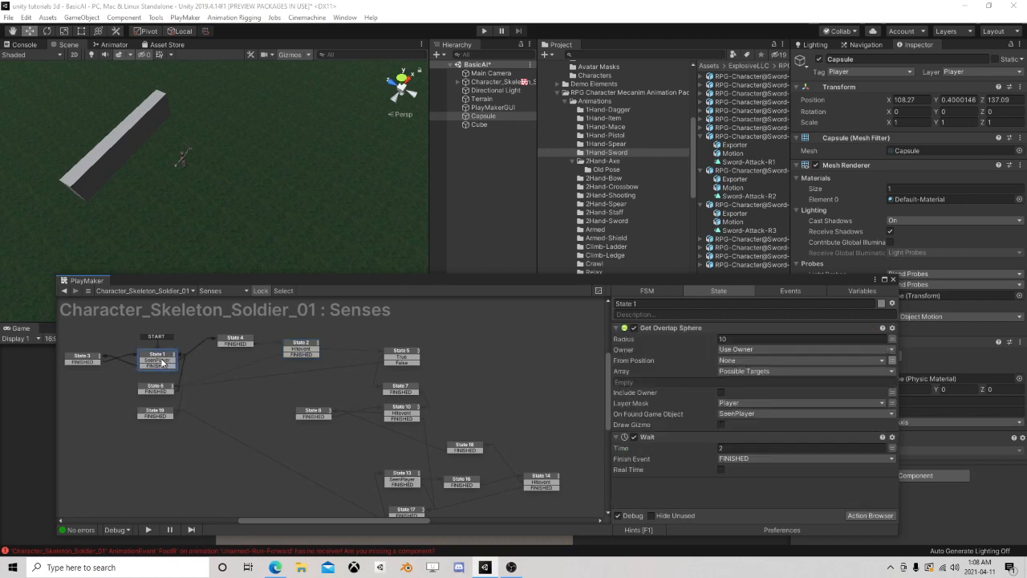
pyautogui.click(163, 361)
pyautogui.click(233, 341)
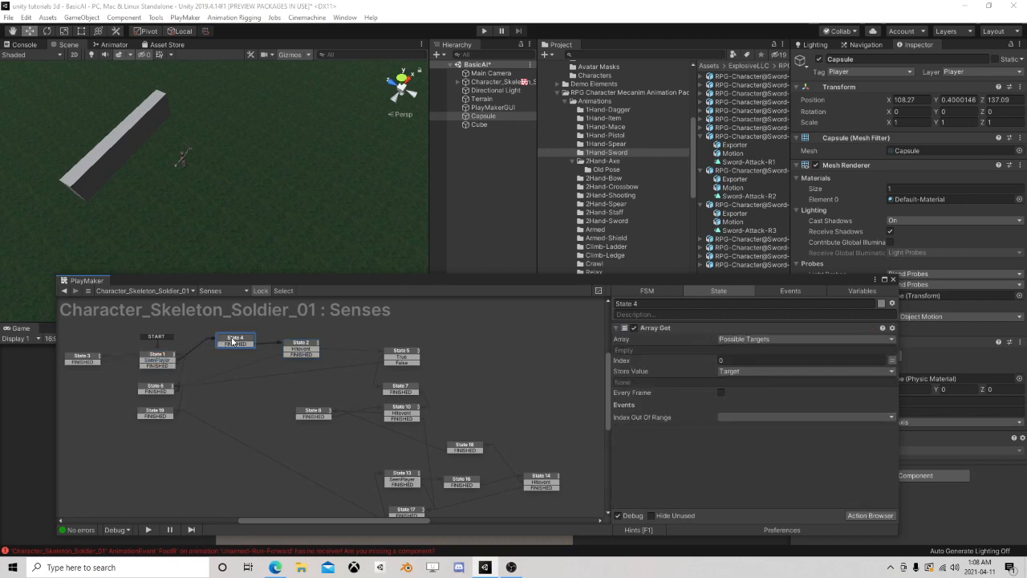
# Clear the MySelf variable from State 2's Raycast so that its From Position is None
pyautogui.click(300, 346)
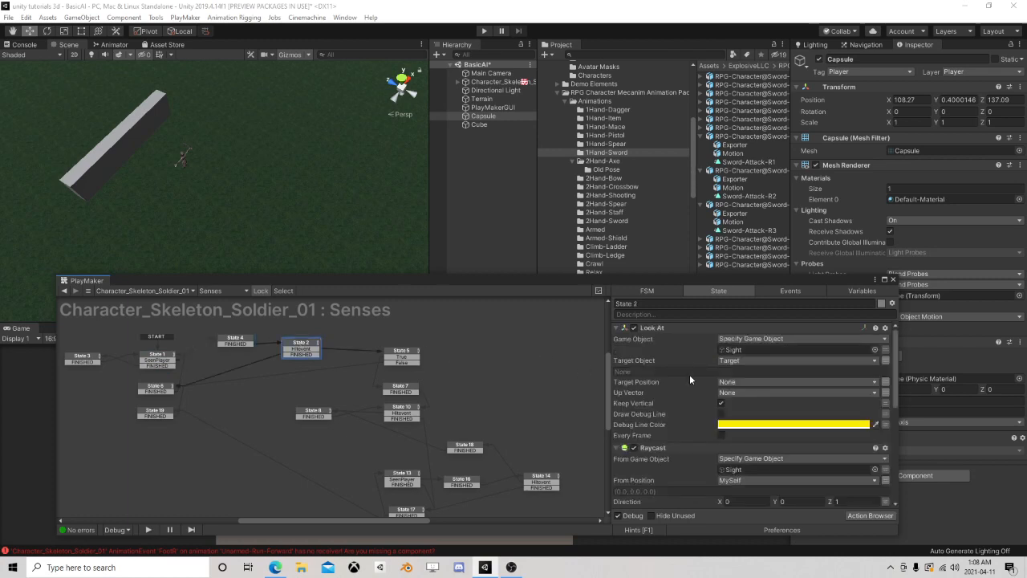
pyautogui.scroll(-5, 695, 378)
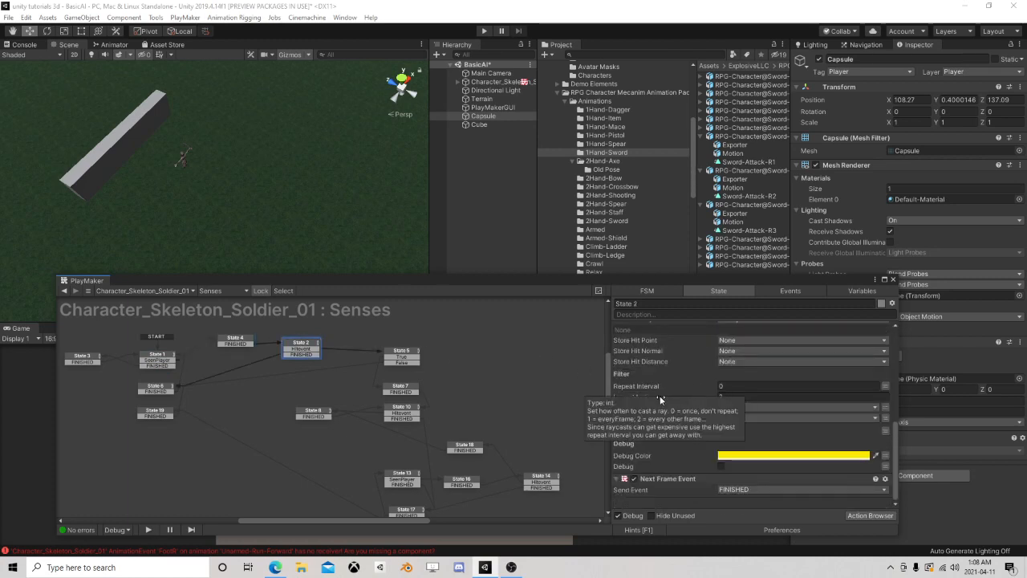
pyautogui.scroll(5, 675, 395)
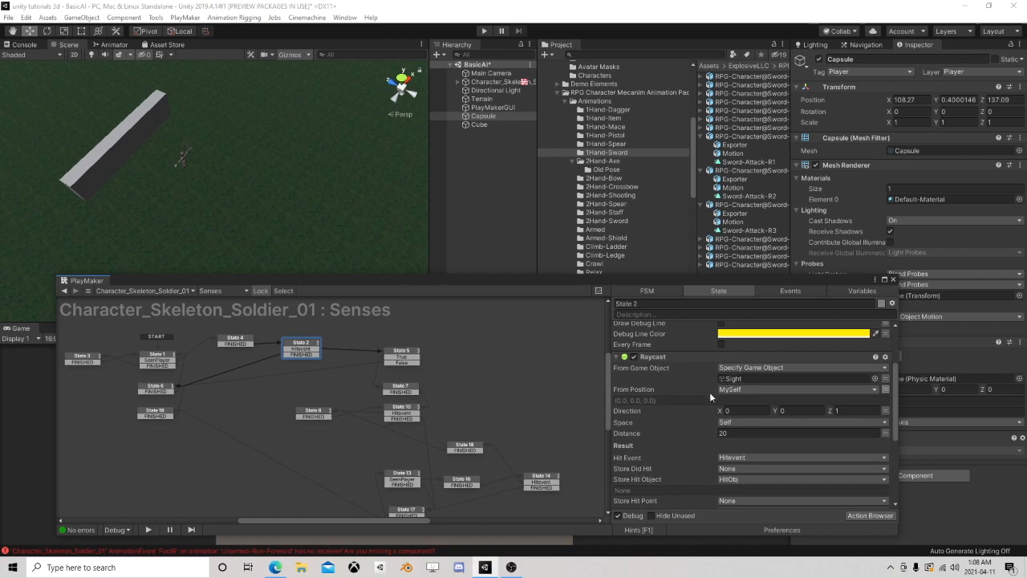
pyautogui.scroll(3, 709, 391)
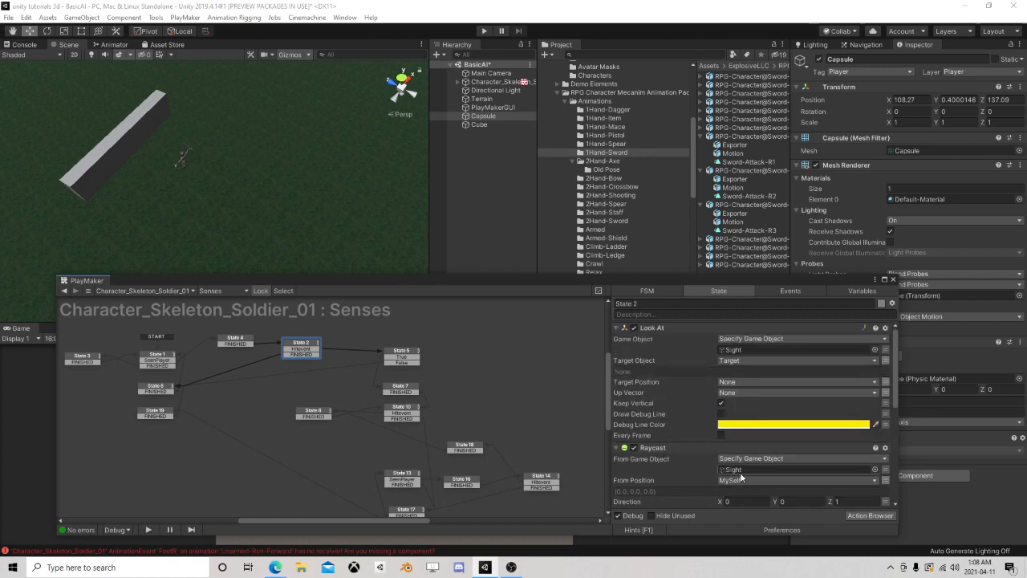
pyautogui.scroll(-3, 741, 476)
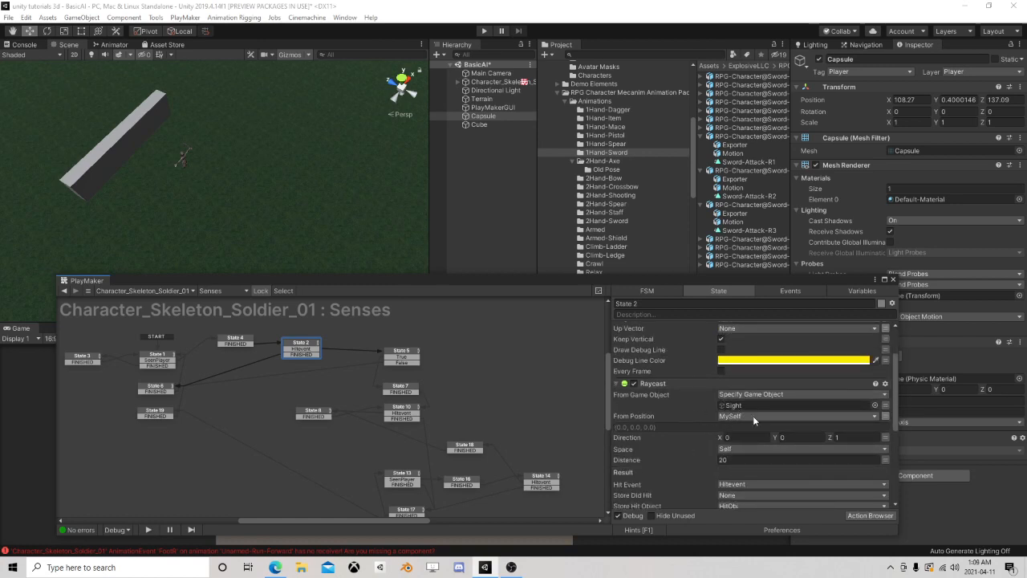
pyautogui.click(886, 417)
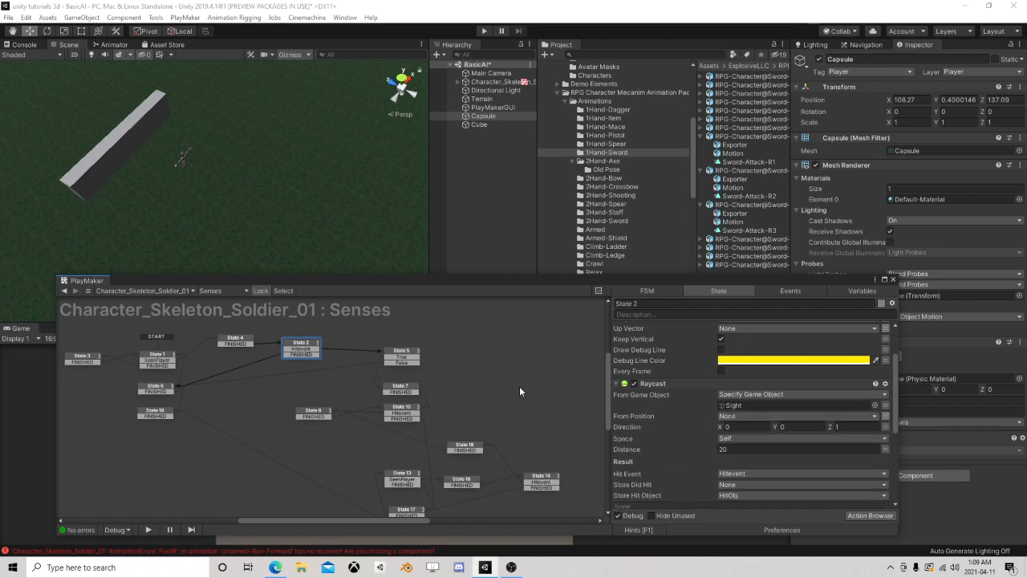
# Set State 10's Raycast From Position to None and review its remaining Raycast settings and outgoing transitions
pyautogui.moveTo(519, 386); pyautogui.dragTo(421, 377, button='middle')
pyautogui.click(330, 376)
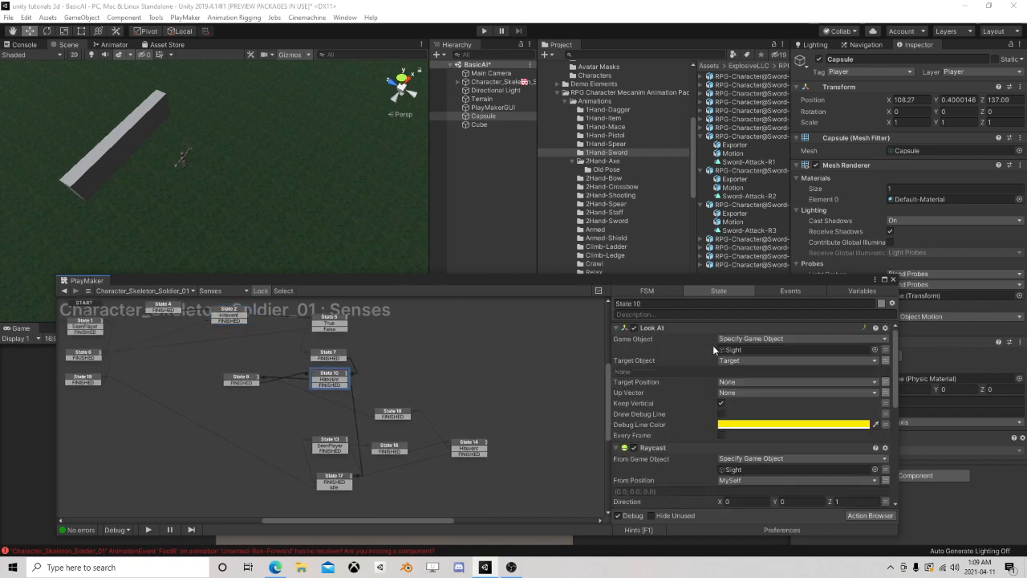
pyautogui.scroll(-3, 746, 381)
pyautogui.scroll(1, 748, 382)
pyautogui.click(885, 384)
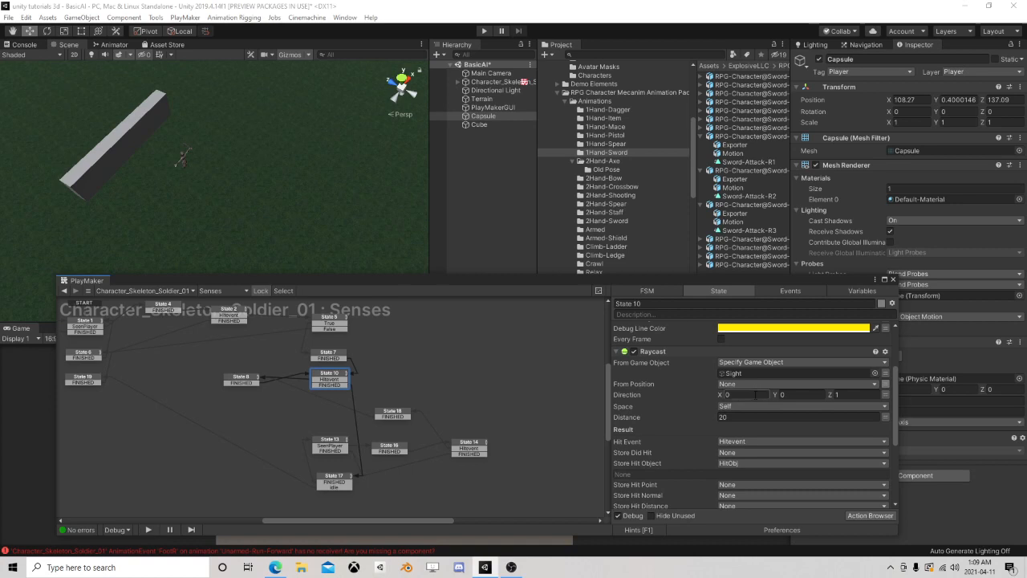
pyautogui.scroll(-3, 743, 406)
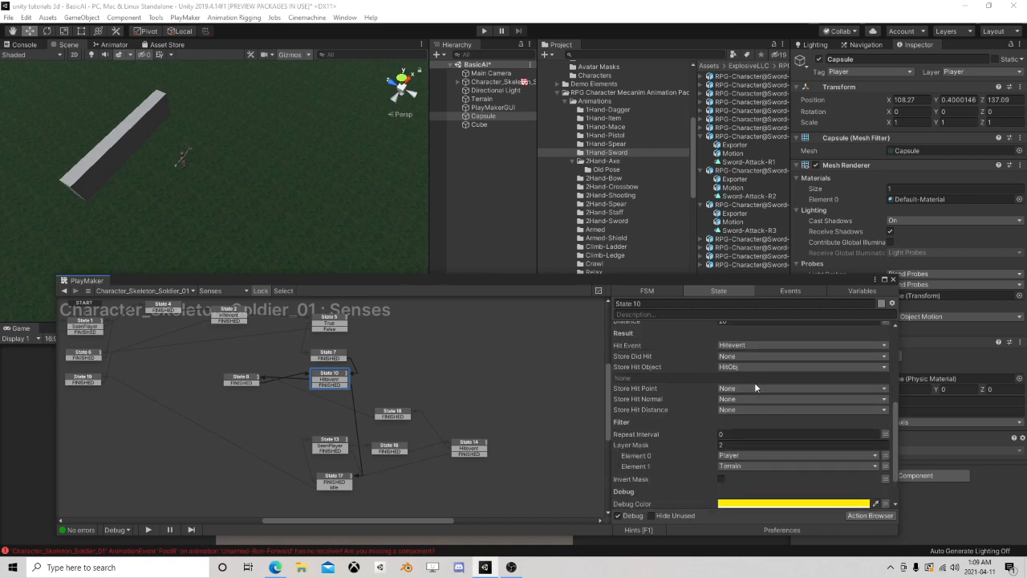
pyautogui.click(322, 380)
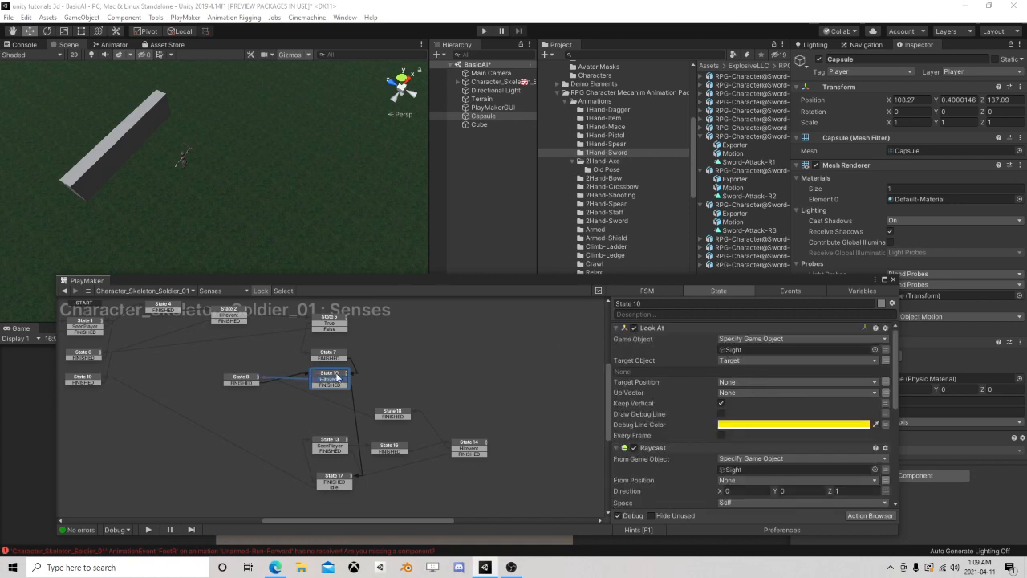
pyautogui.click(336, 385)
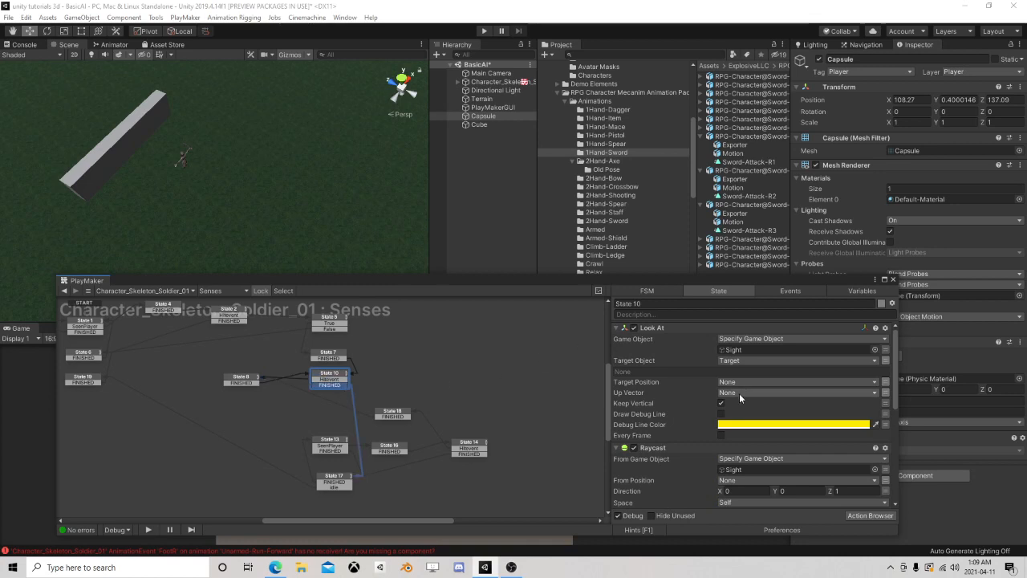
pyautogui.scroll(-5, 739, 393)
pyautogui.scroll(4, 742, 425)
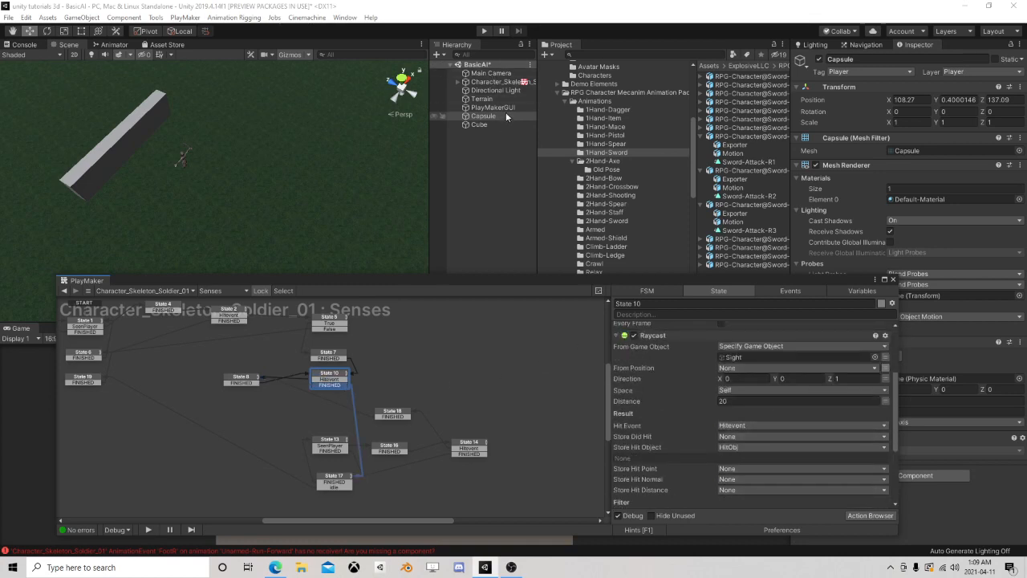
# Play-test with the Capsule moved behind the wall and check the hit object in State 10's Raycast
pyautogui.click(484, 31)
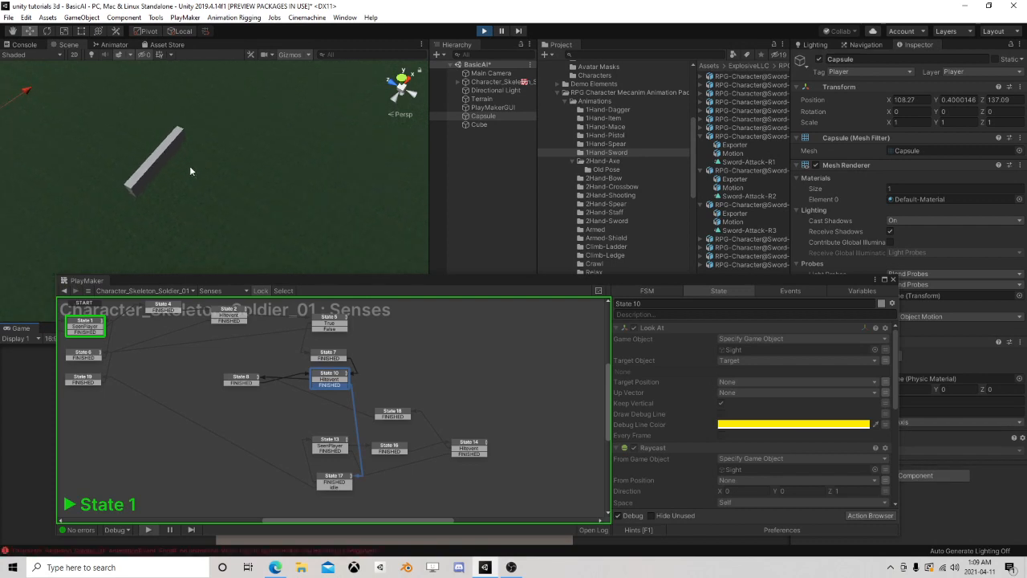
pyautogui.moveTo(86, 138); pyautogui.dragTo(268, 152)
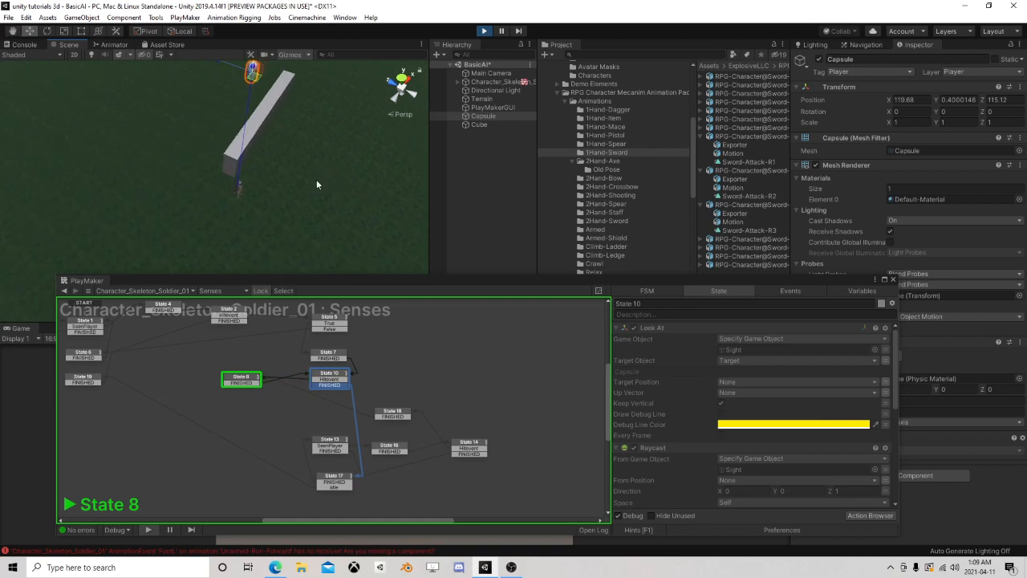
pyautogui.click(340, 373)
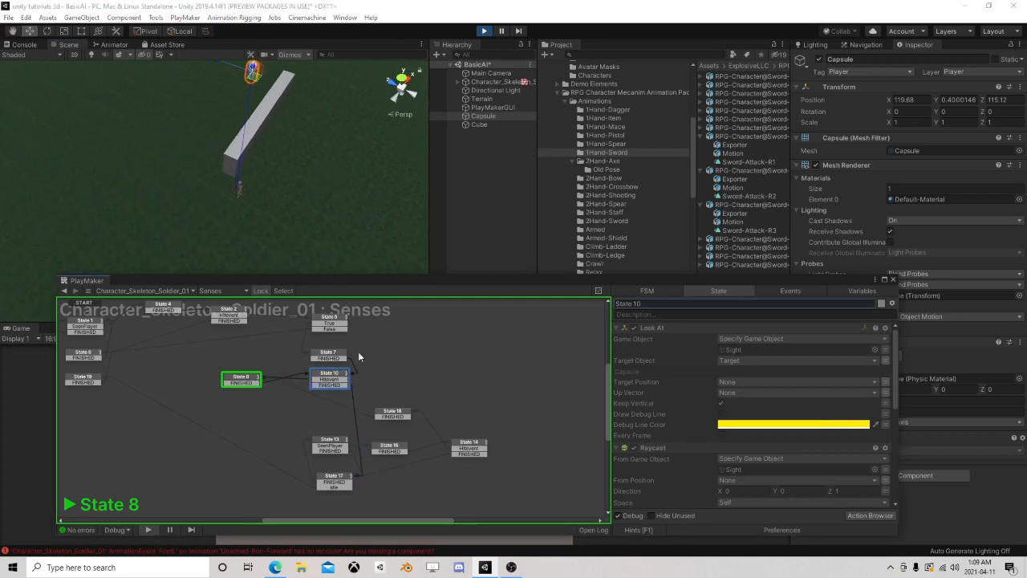
pyautogui.scroll(-3, 706, 356)
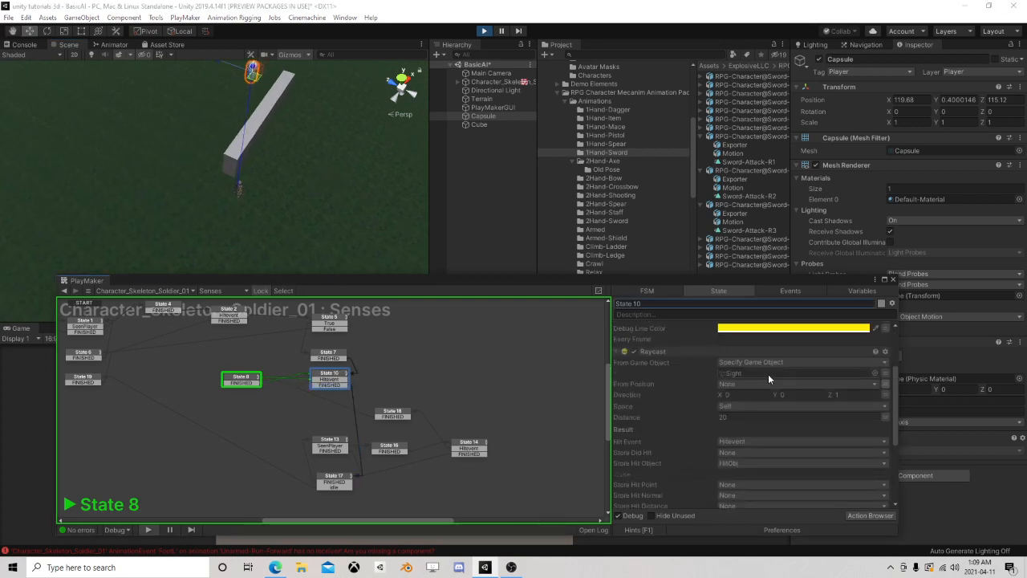
pyautogui.scroll(-1, 766, 377)
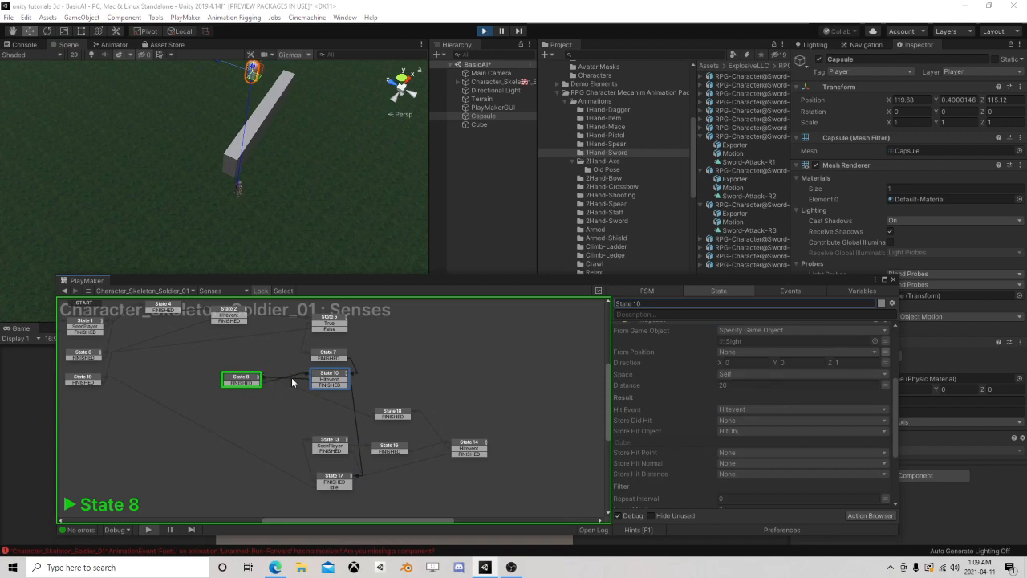
# Move the Capsule farther away and the Cube wall aside while watching the running Senses states, ending with the play test stopped
pyautogui.moveTo(313, 204); pyautogui.dragTo(333, 248, button='middle')
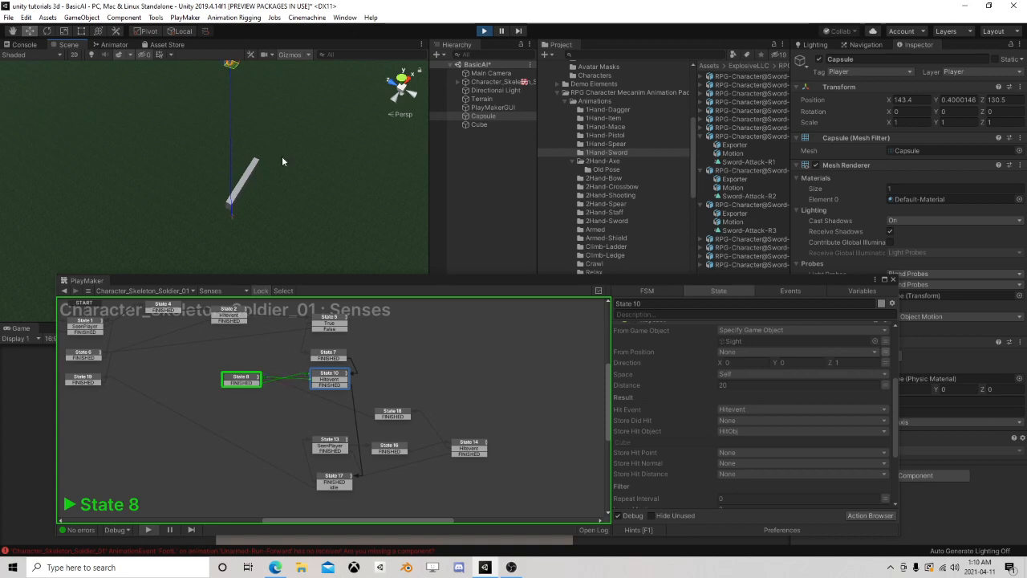
pyautogui.click(242, 179)
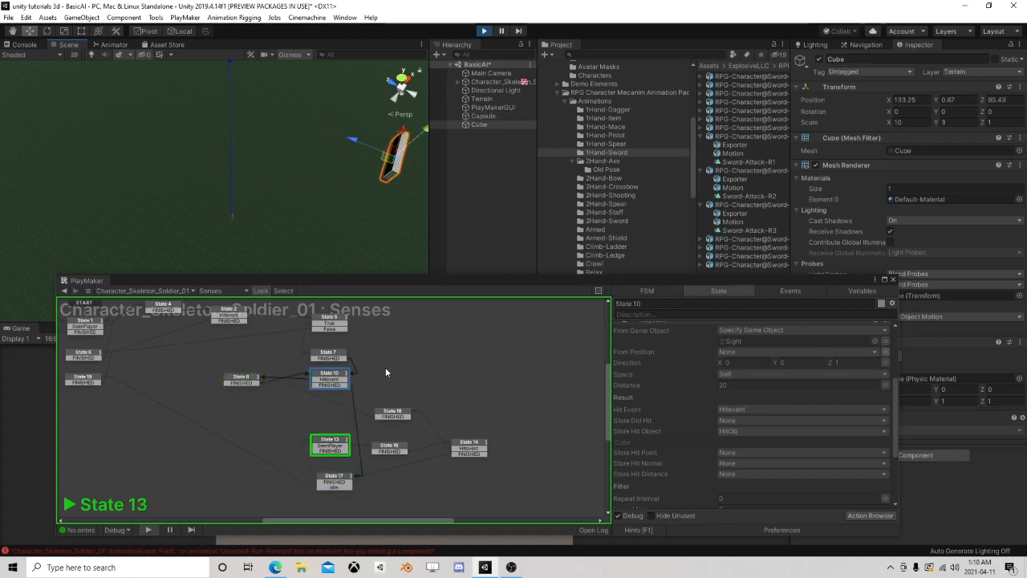
pyautogui.moveTo(403, 283); pyautogui.dragTo(437, 225)
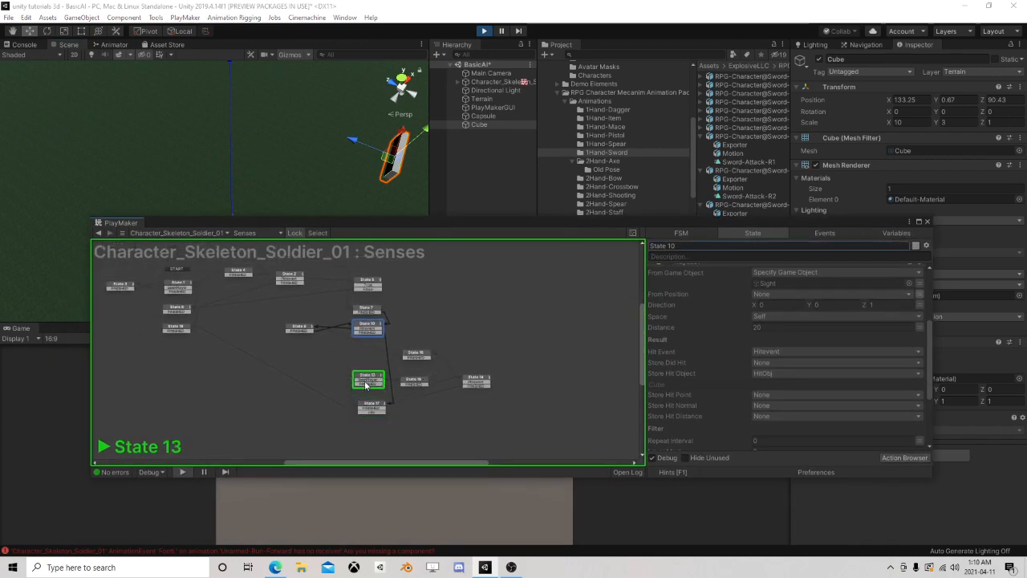
pyautogui.moveTo(390, 224); pyautogui.dragTo(374, 256)
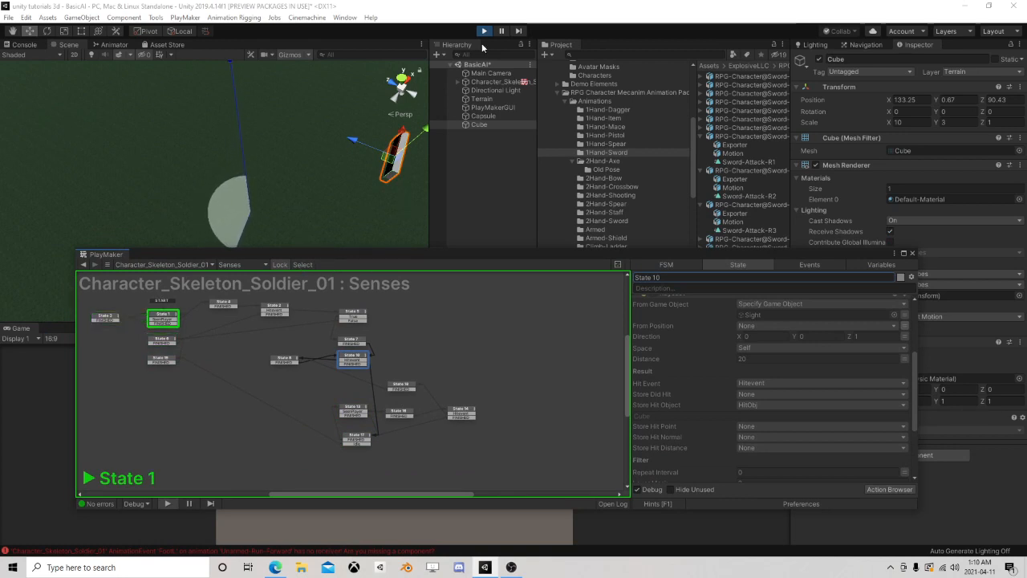
pyautogui.hotkey('ctrl', 'p')
# Copy State 5 with its Game Object Compare Tag action and paste the duplicate between State 8 and State 10
pyautogui.scroll(3, 305, 383)
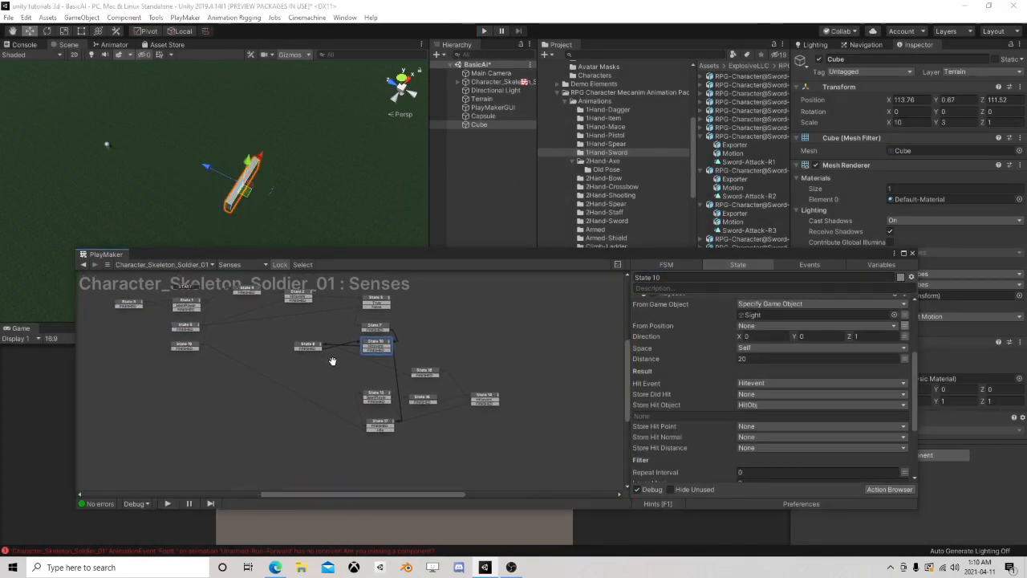
pyautogui.moveTo(325, 382); pyautogui.dragTo(294, 380)
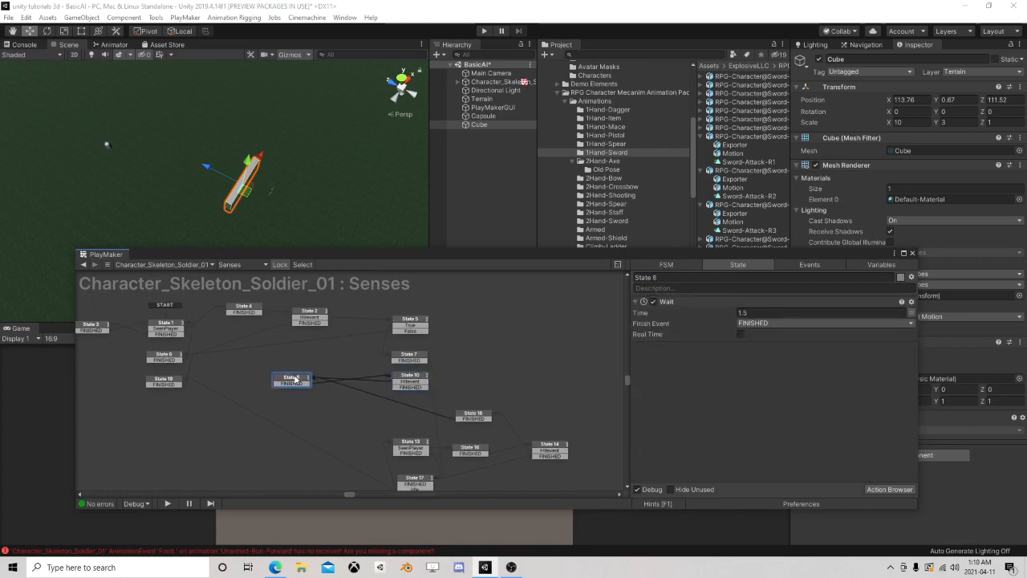
pyautogui.click(410, 322)
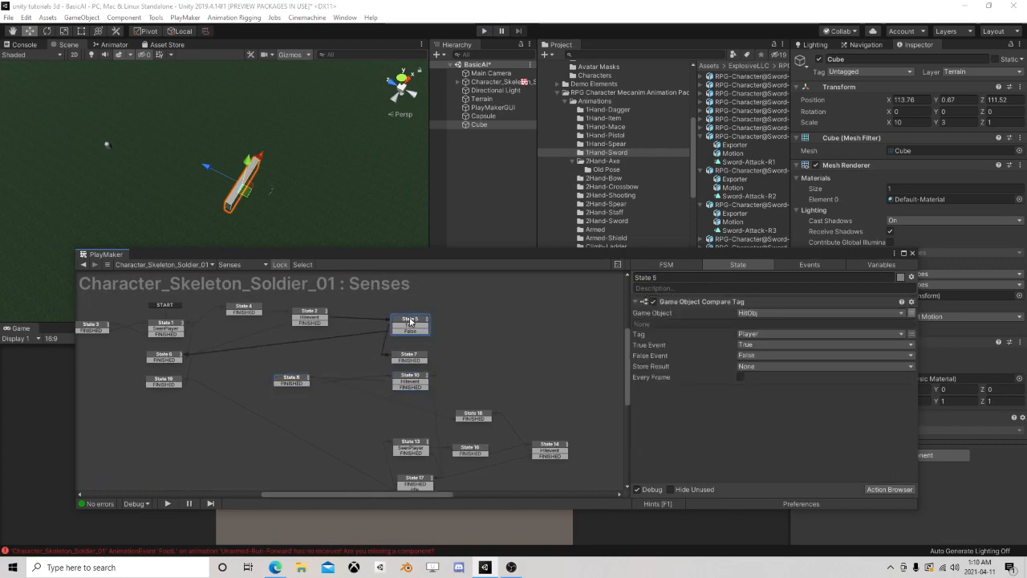
pyautogui.rightClick(410, 319)
pyautogui.click(441, 380)
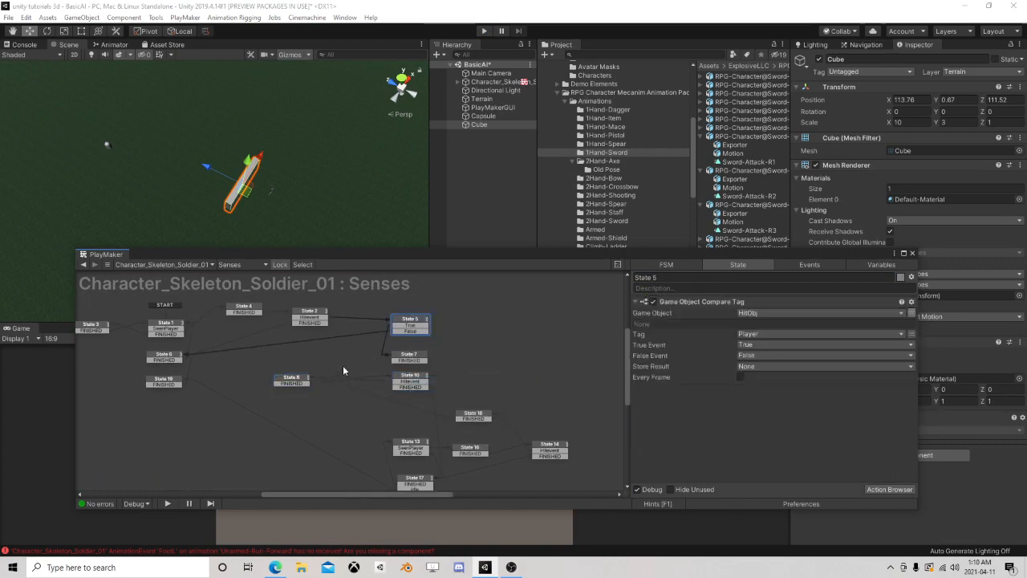
pyautogui.rightClick(343, 371)
pyautogui.click(365, 386)
pyautogui.scroll(2, 357, 381)
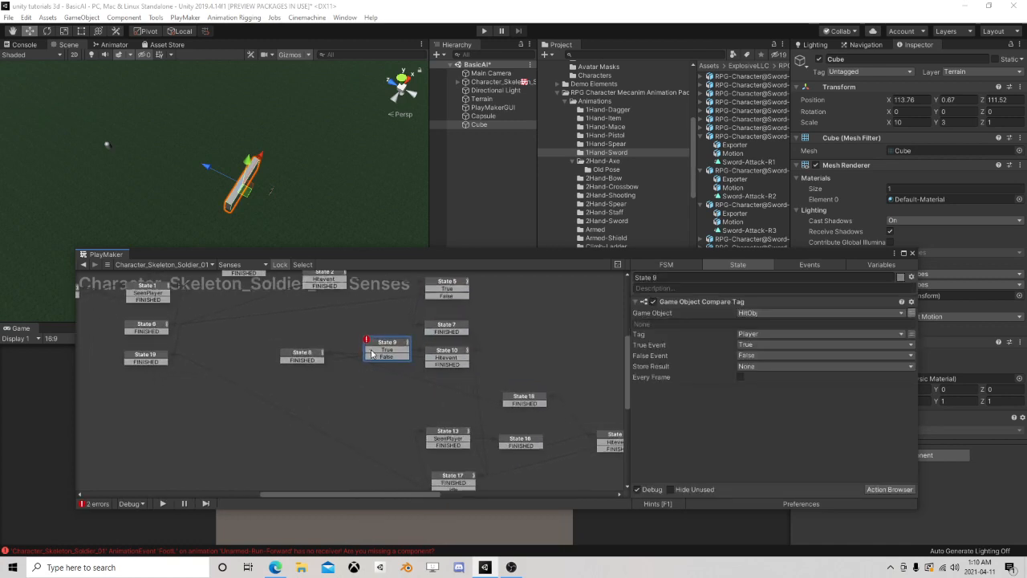
# Route State 10's Hitevent transition to State 9 and State 9's True transition to State 8
pyautogui.moveTo(372, 353); pyautogui.dragTo(352, 360)
pyautogui.click(440, 364)
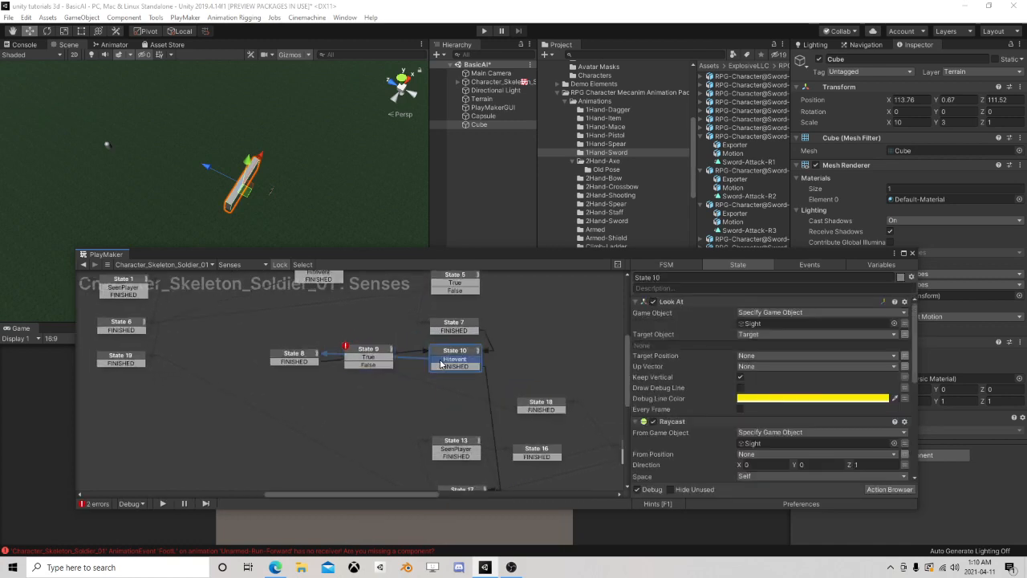
pyautogui.moveTo(440, 363); pyautogui.dragTo(382, 353)
pyautogui.click(369, 355)
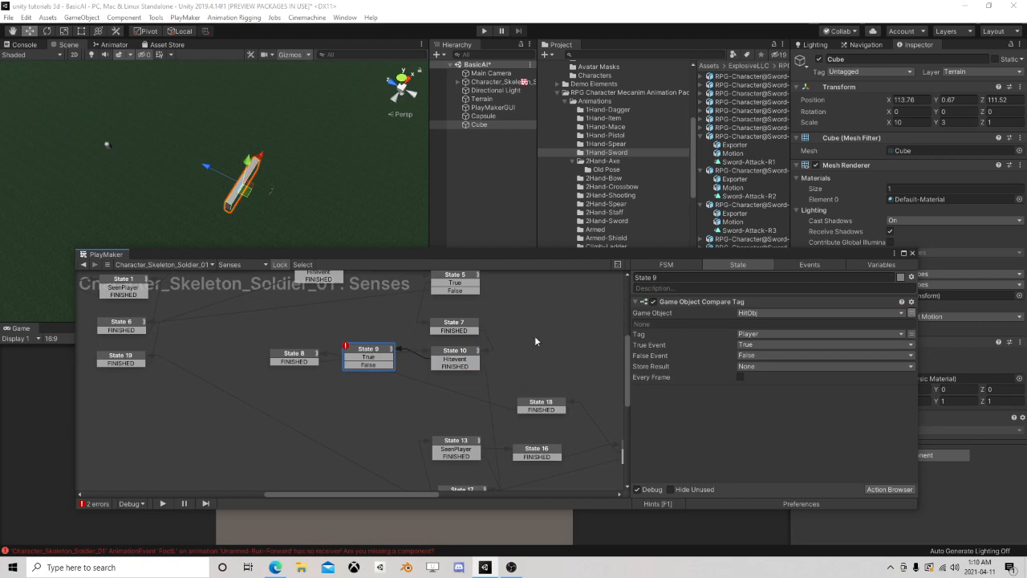
pyautogui.moveTo(369, 357); pyautogui.dragTo(293, 358)
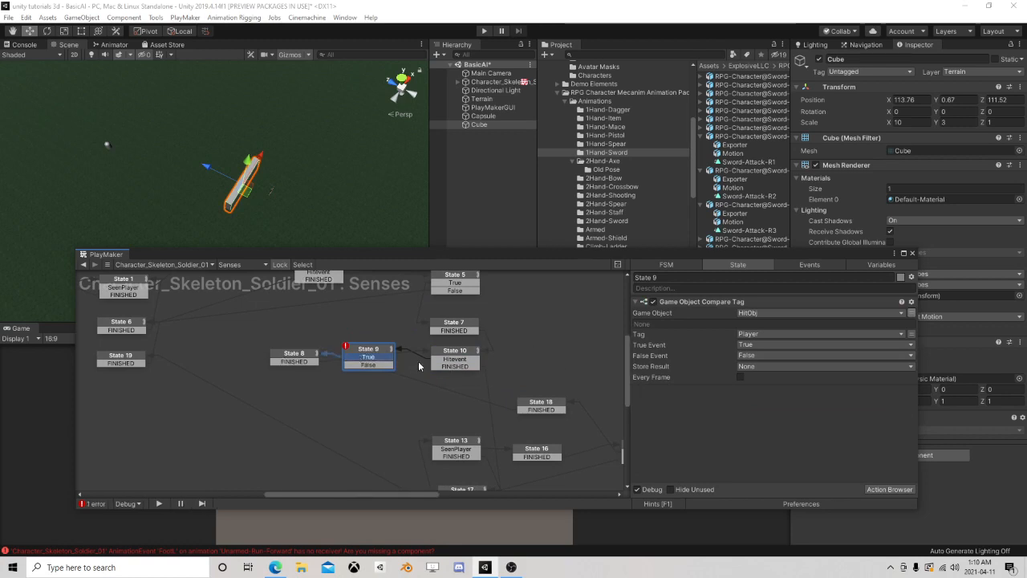
# Connect State 9's False transition to State 17
pyautogui.scroll(-1, 423, 369)
pyautogui.moveTo(418, 368); pyautogui.dragTo(342, 353, button='middle')
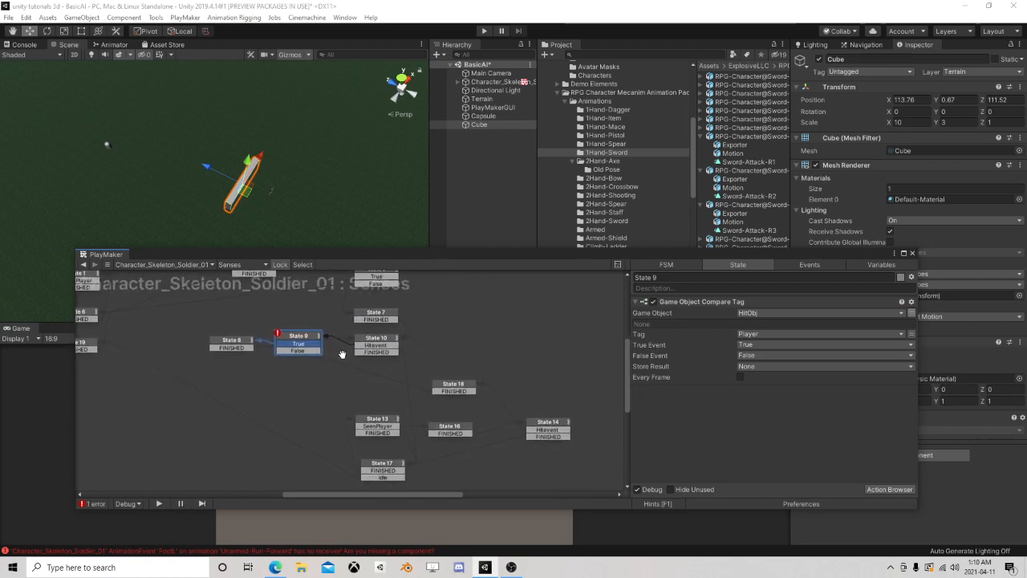
pyautogui.click(369, 357)
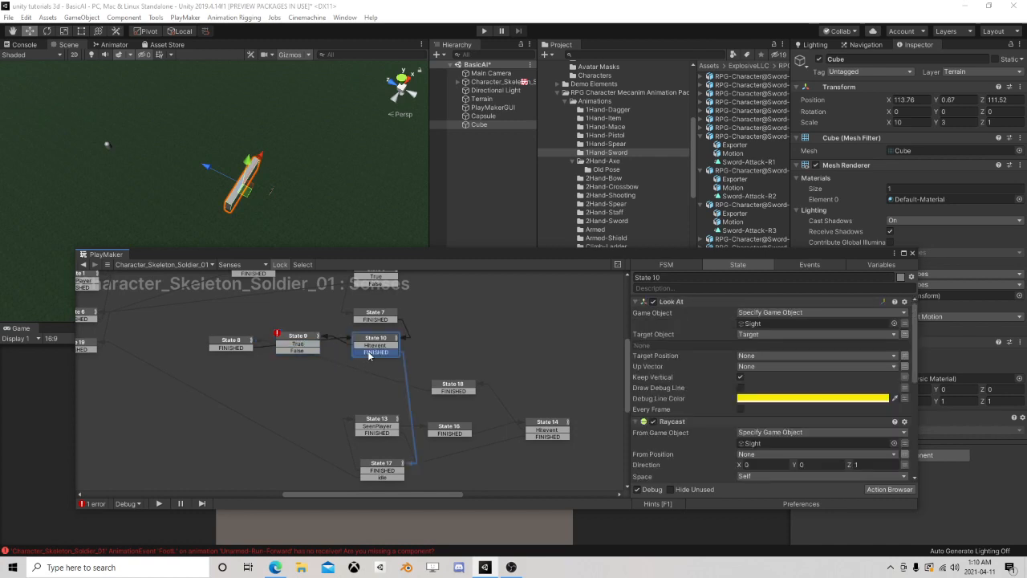
pyautogui.click(305, 356)
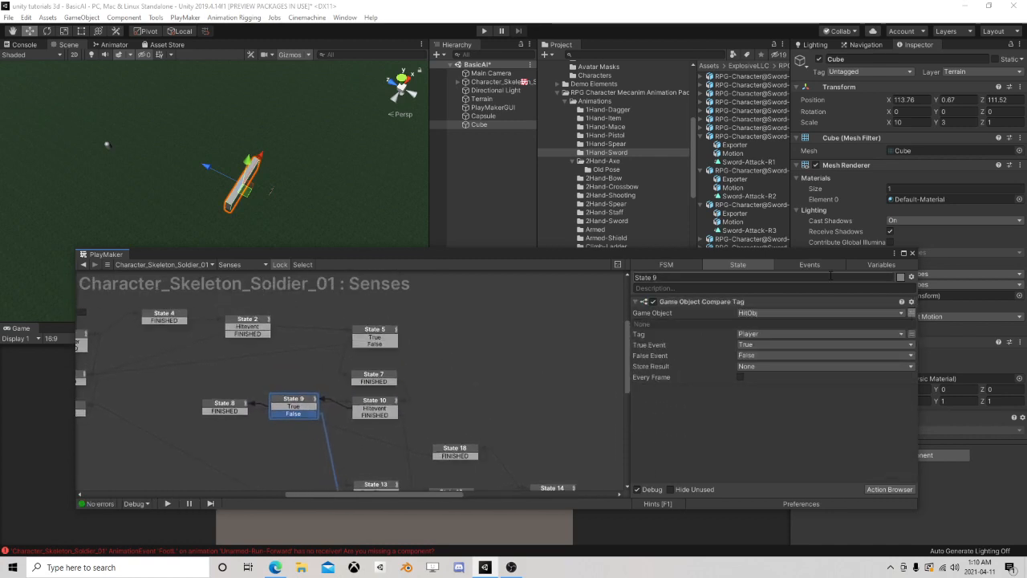
# Close the PlayMaker editor and save the BasicAI scene
pyautogui.click(911, 253)
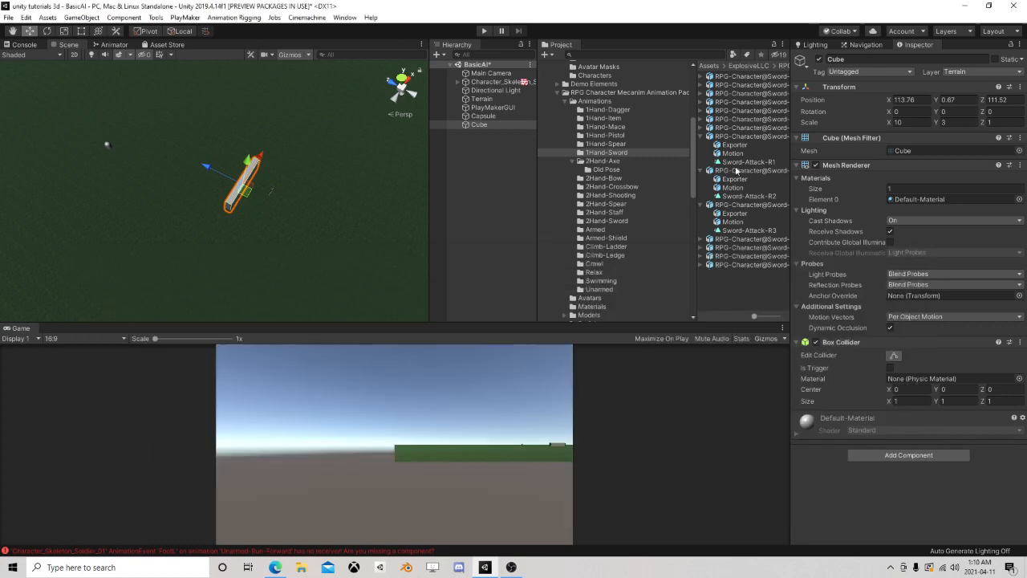
pyautogui.click(12, 18)
pyautogui.click(20, 61)
# Play-test with the Capsule moved behind the Cube wall, to about X 113.99, Z 114.65, and watch how the skeleton reacts
pyautogui.click(485, 31)
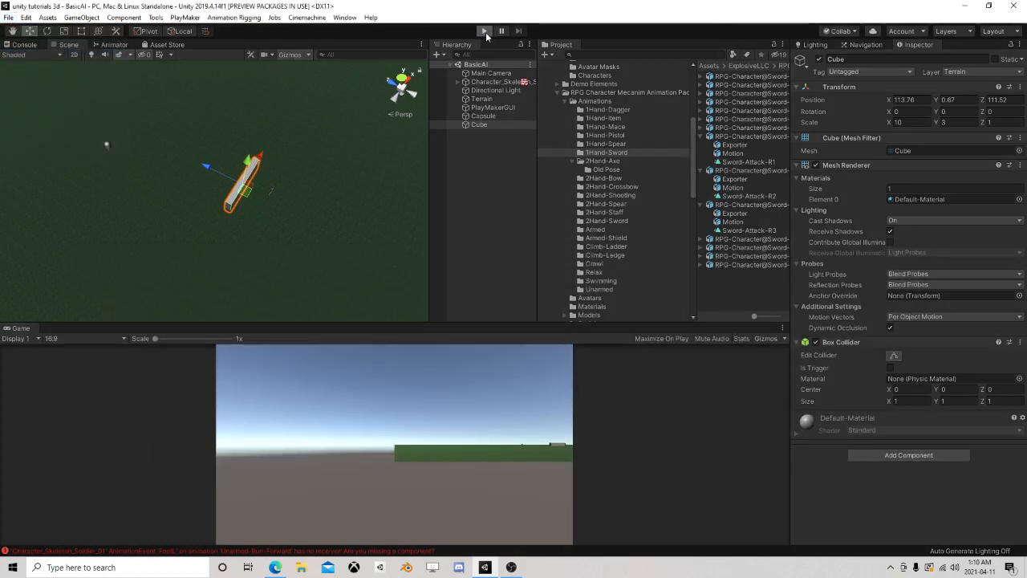
pyautogui.click(484, 117)
pyautogui.moveTo(113, 155); pyautogui.dragTo(223, 193)
pyautogui.scroll(8, 369, 255)
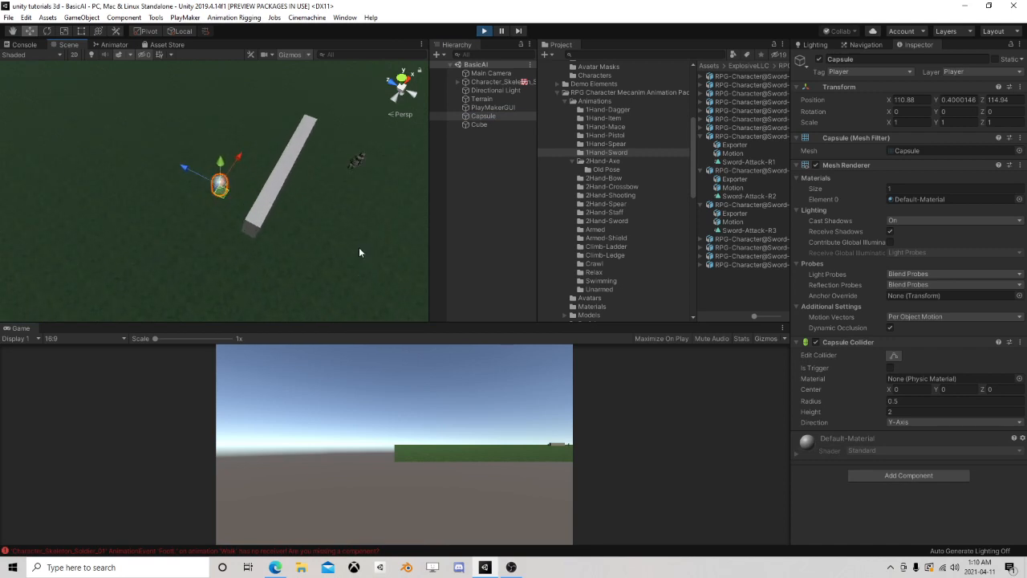
pyautogui.moveTo(358, 247); pyautogui.dragTo(297, 265, button='middle')
pyautogui.scroll(4, 285, 255)
pyautogui.moveTo(158, 222); pyautogui.dragTo(191, 184)
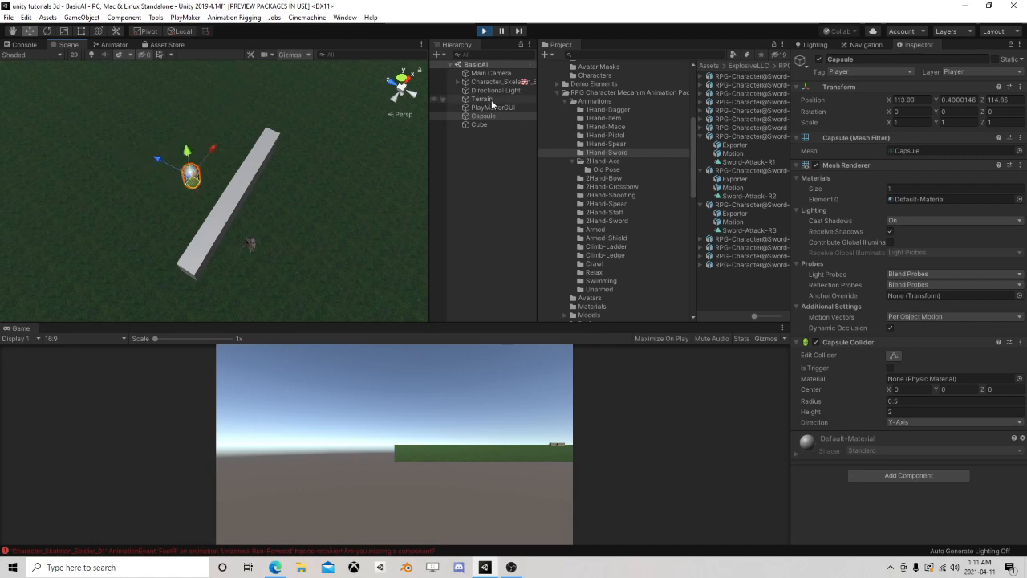
# Open the running skeleton's Senses state machine and examine which state is active in the graph
pyautogui.click(503, 83)
pyautogui.scroll(-5, 904, 318)
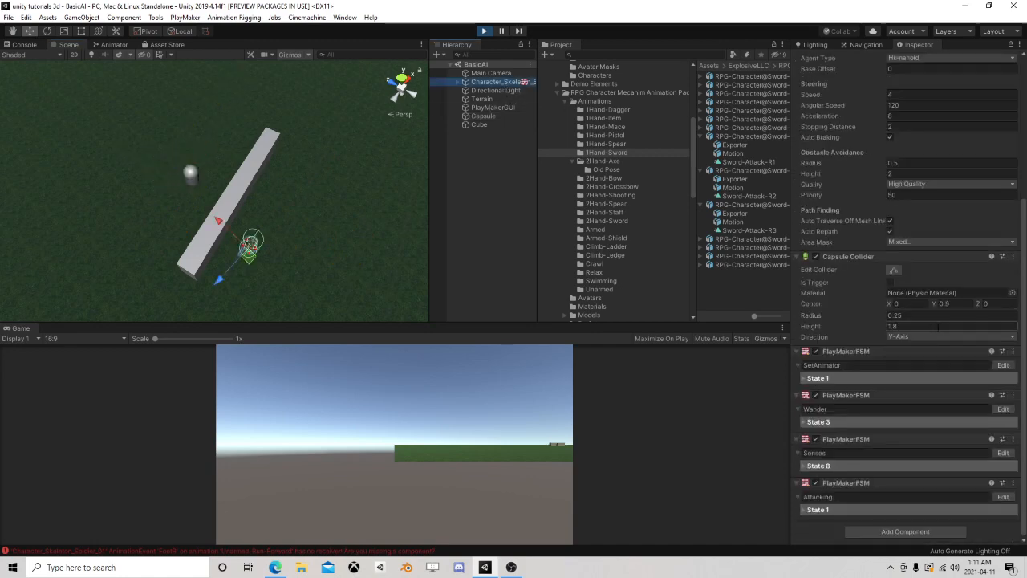
pyautogui.click(1002, 452)
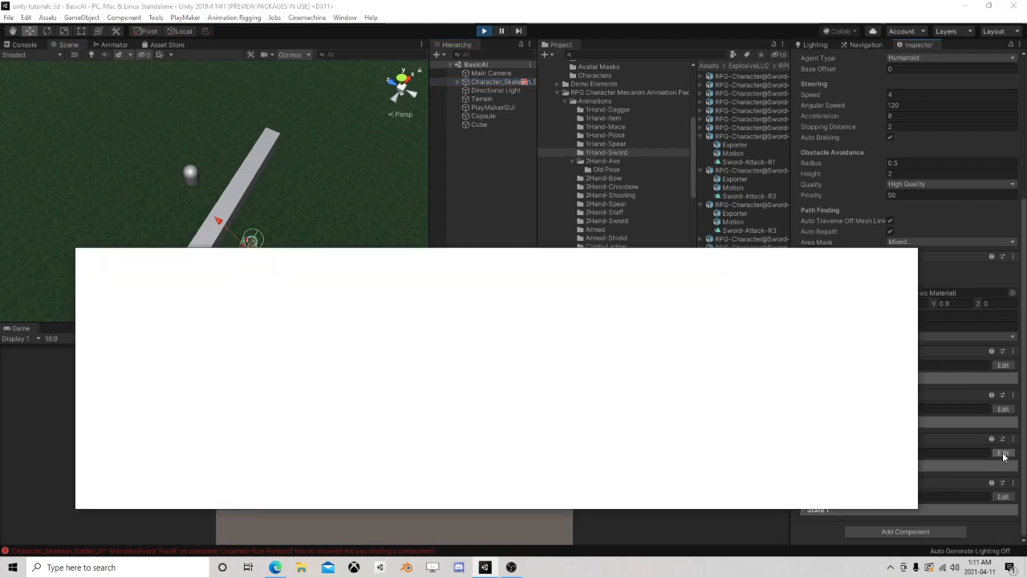
pyautogui.scroll(-1, 464, 336)
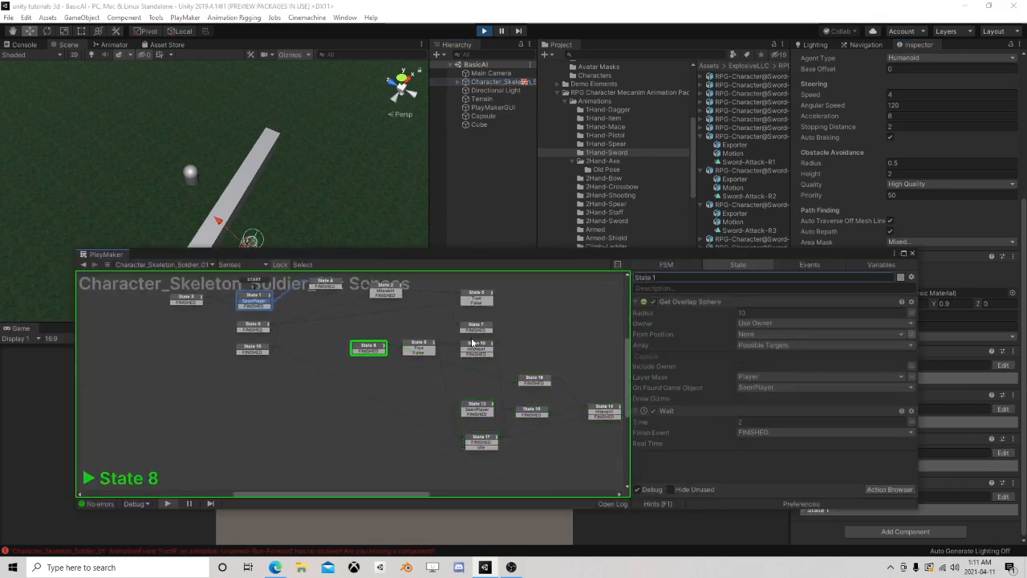
pyautogui.scroll(-3, 578, 343)
pyautogui.moveTo(578, 342); pyautogui.dragTo(472, 318, button='middle')
pyautogui.scroll(4, 472, 319)
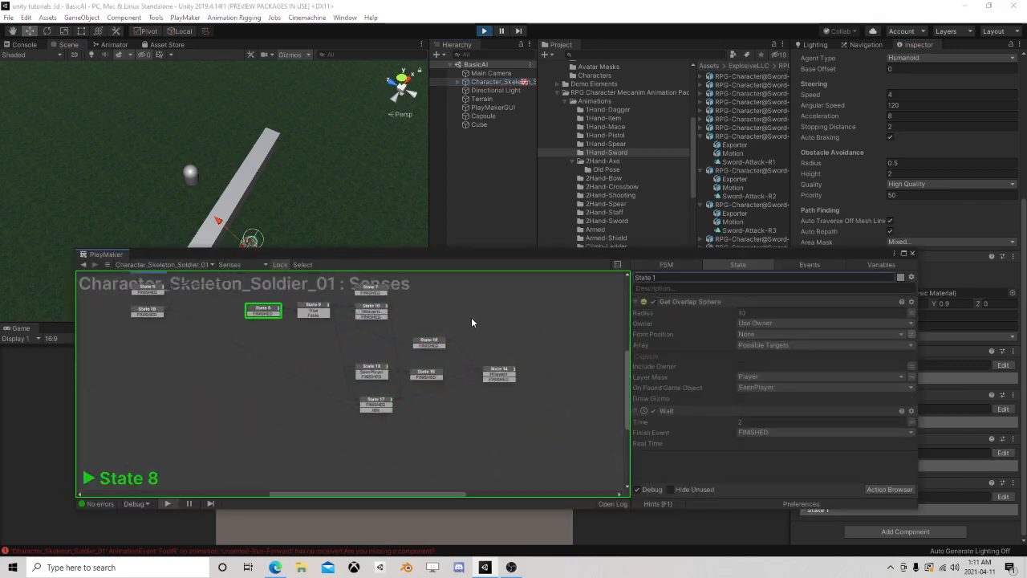
pyautogui.scroll(3, 496, 325)
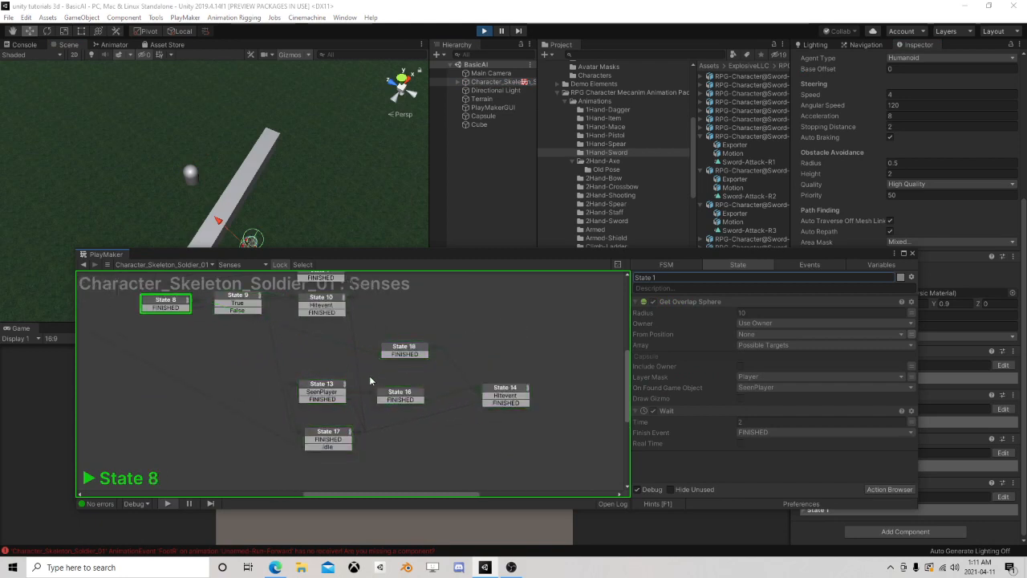
# Inspect State 13 and State 14, checking State 14's Look At and Raycast settings and where its Hitevent transition leads
pyautogui.click(332, 390)
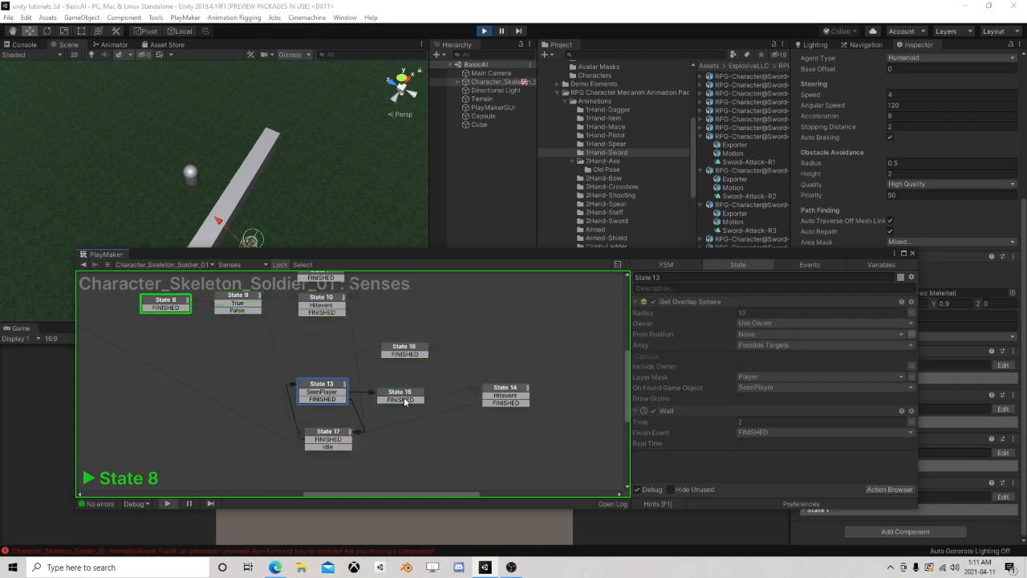
pyautogui.click(508, 392)
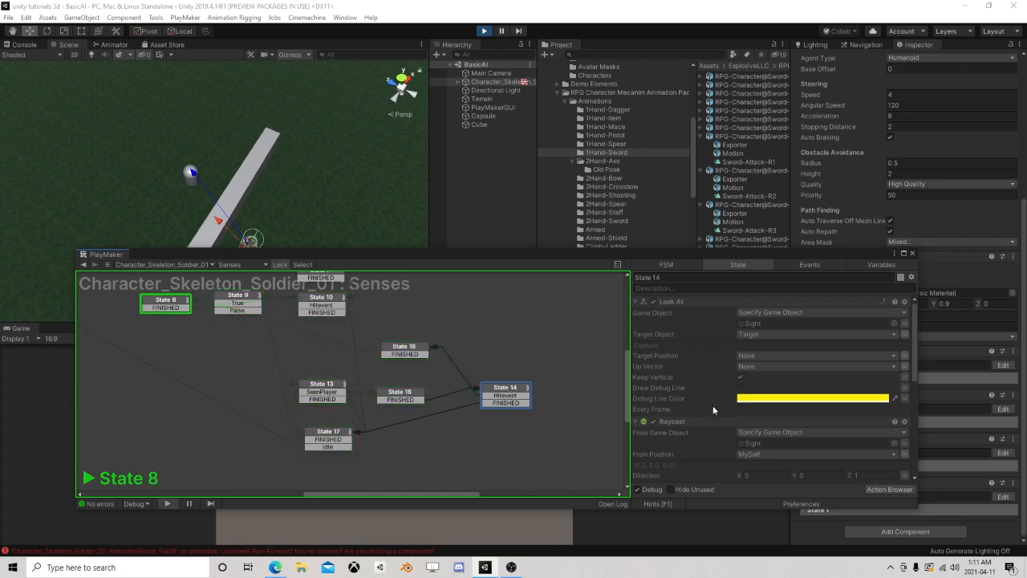
pyautogui.scroll(-2, 706, 402)
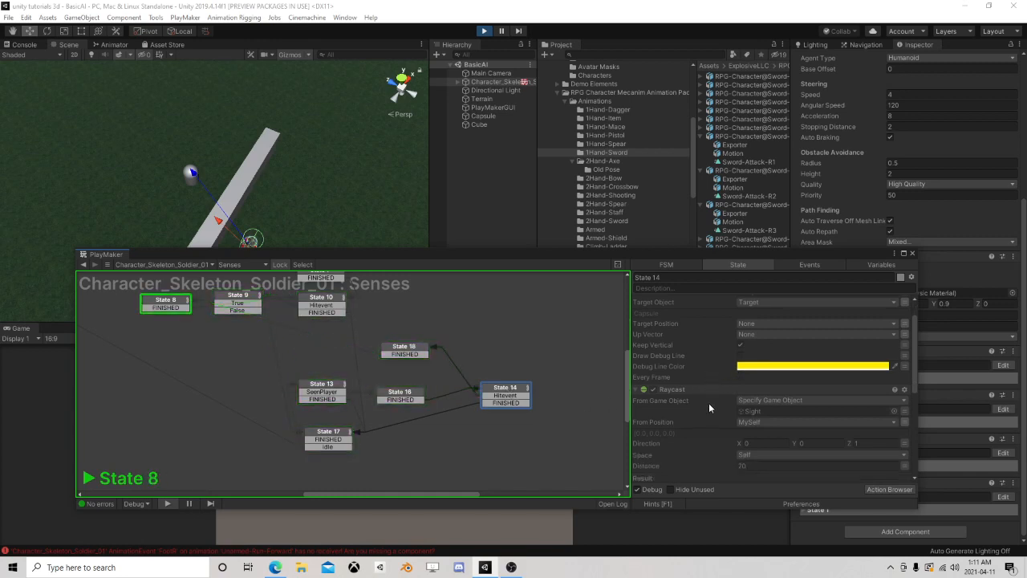
pyautogui.scroll(2, 708, 403)
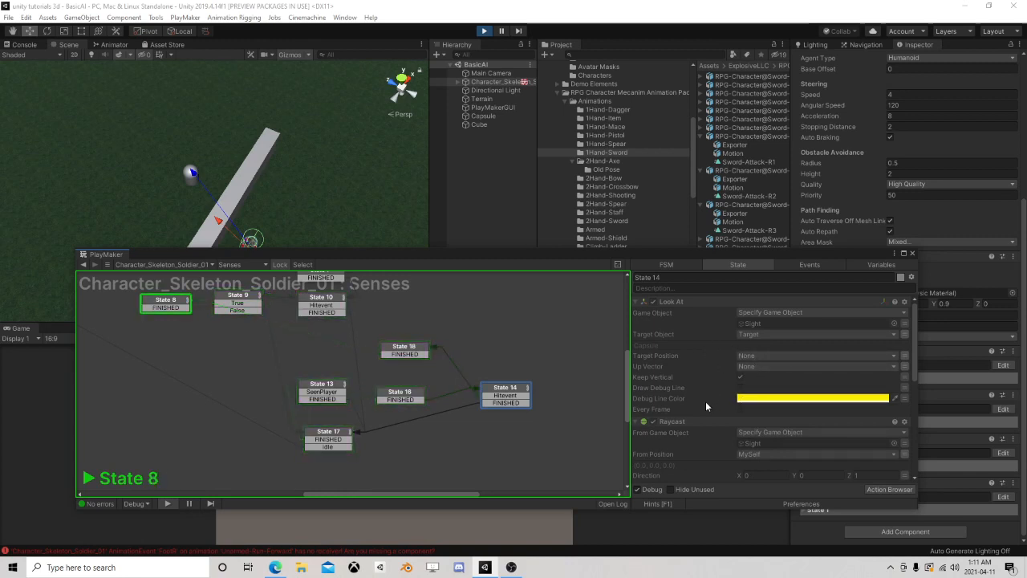
pyautogui.scroll(-4, 705, 401)
pyautogui.scroll(-8, 722, 397)
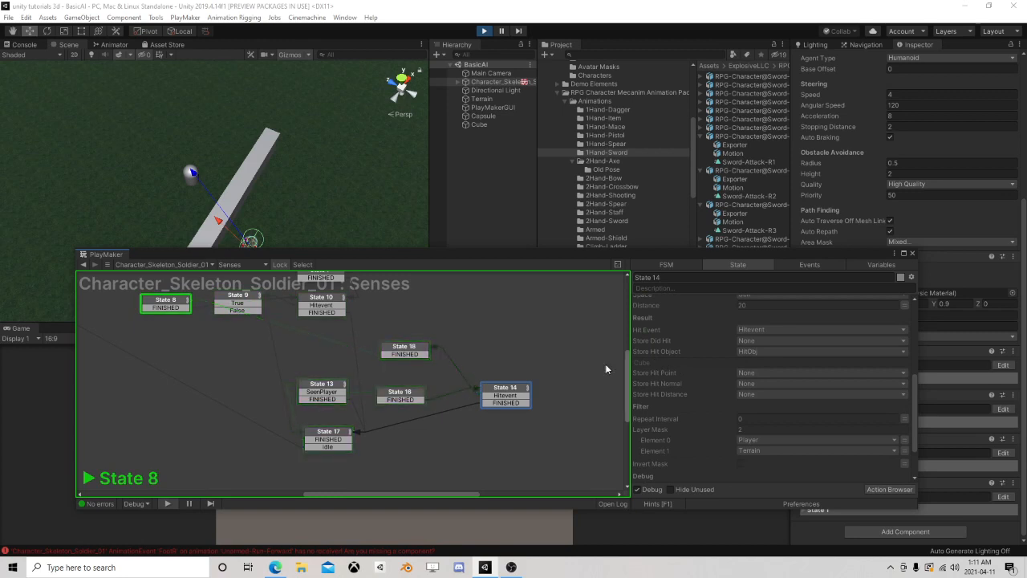
pyautogui.click(501, 395)
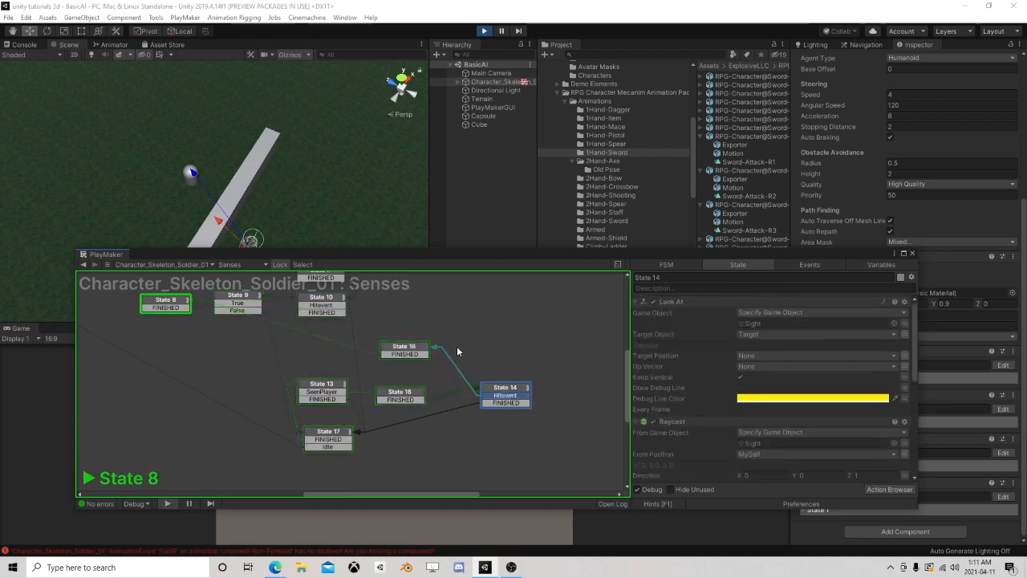
# Stop the play test, shift State 14 aside, and paste a copy of State 9 between State 18 and State 14
pyautogui.click(484, 31)
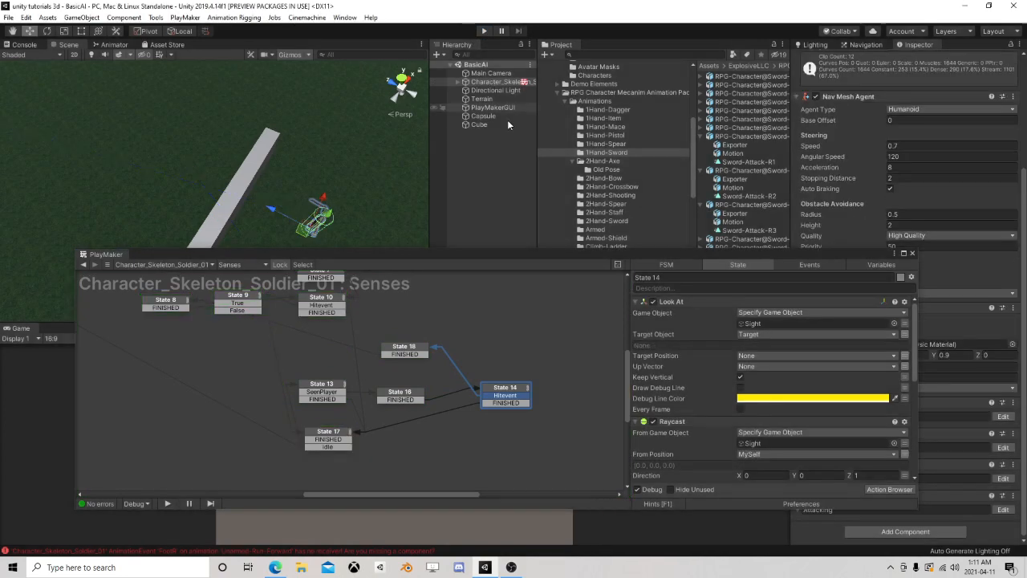
pyautogui.moveTo(498, 390); pyautogui.dragTo(539, 390)
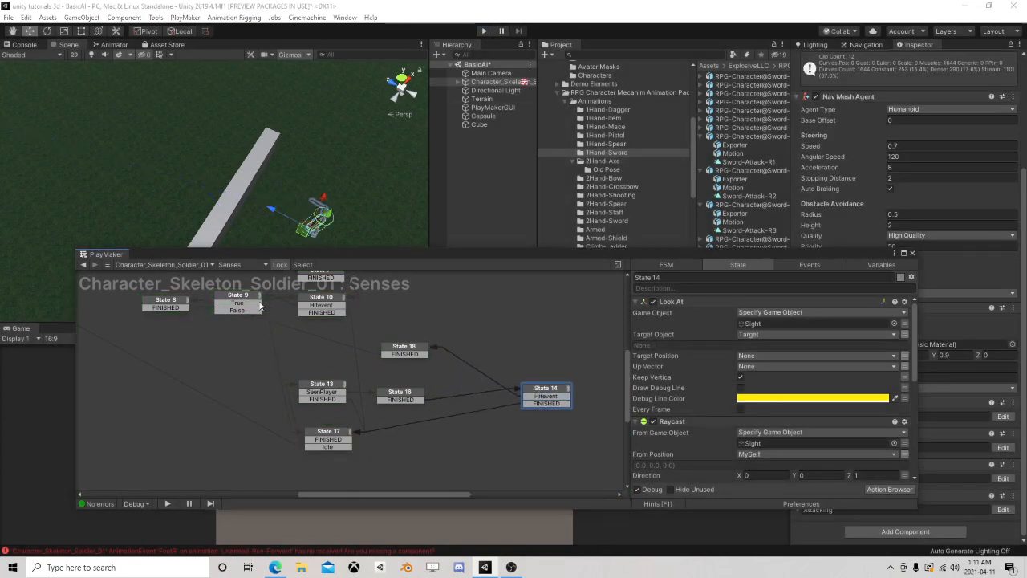
pyautogui.click(243, 299)
pyautogui.rightClick(243, 299)
pyautogui.click(277, 356)
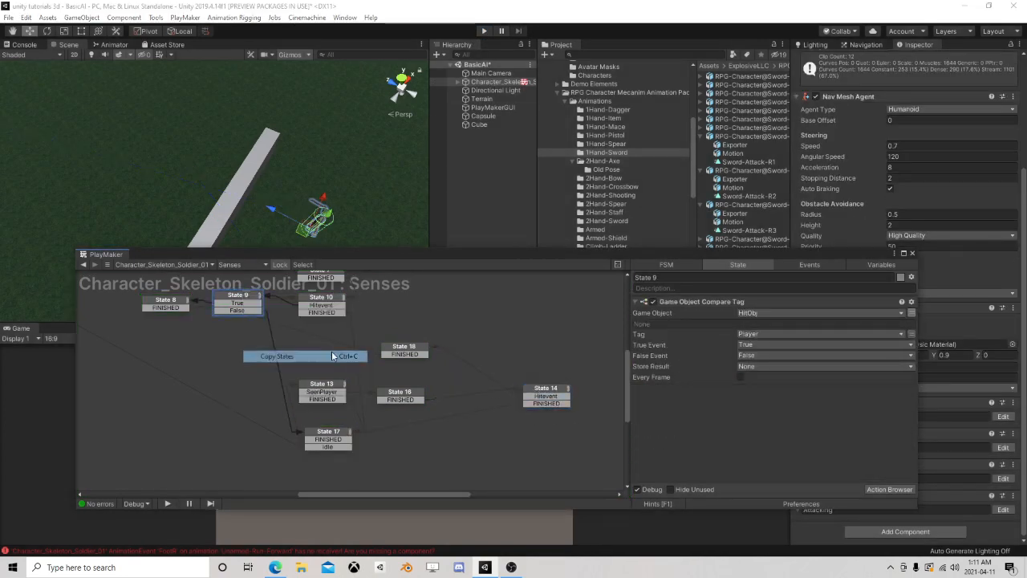
pyautogui.rightClick(464, 347)
pyautogui.click(505, 366)
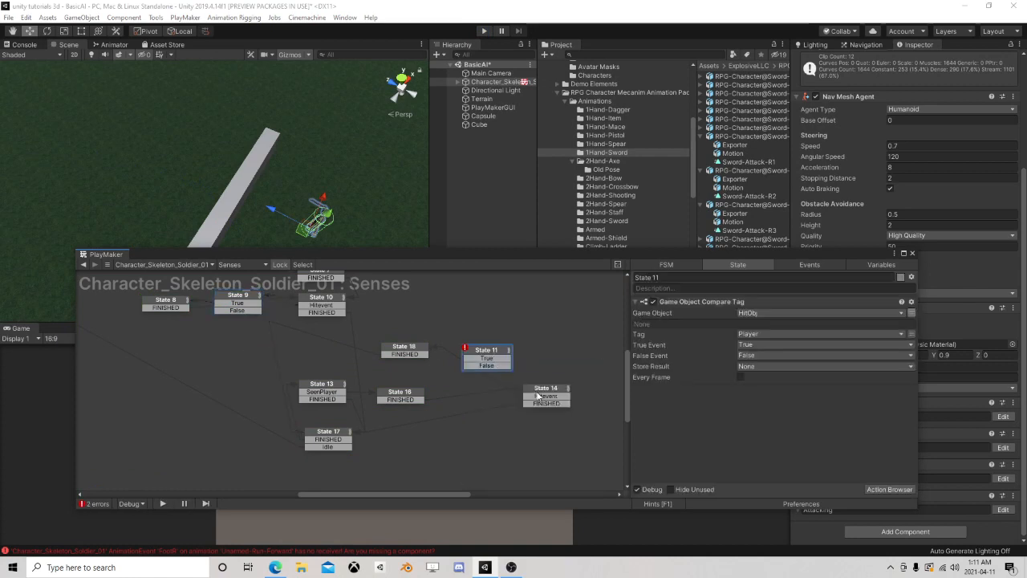
# Wire the pasted State 11 with State 14's Hitevent leading in, True leading to State 18 and False to State 17
pyautogui.moveTo(543, 399); pyautogui.dragTo(419, 355)
pyautogui.click(485, 358)
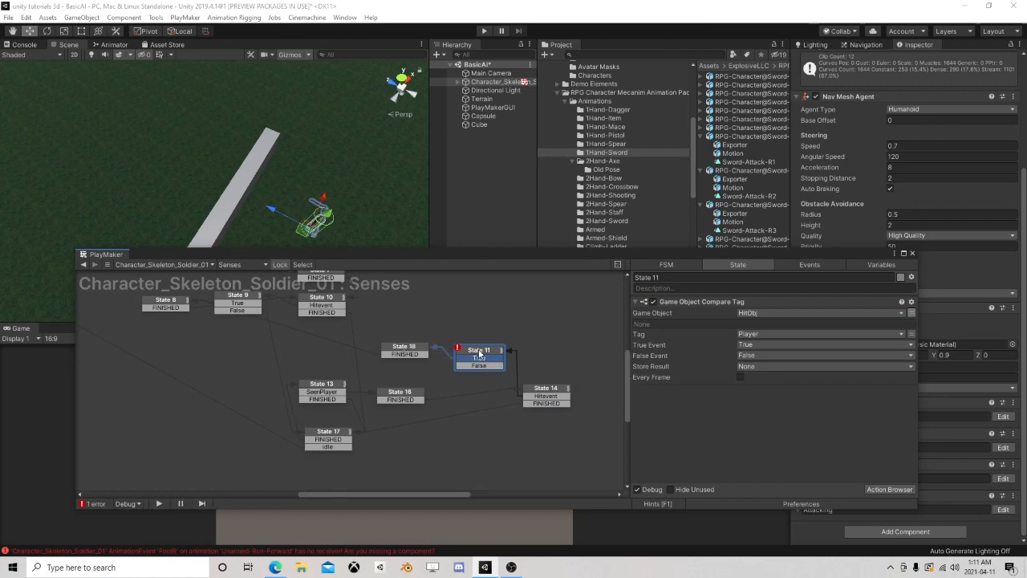
pyautogui.click(473, 355)
pyautogui.click(417, 350)
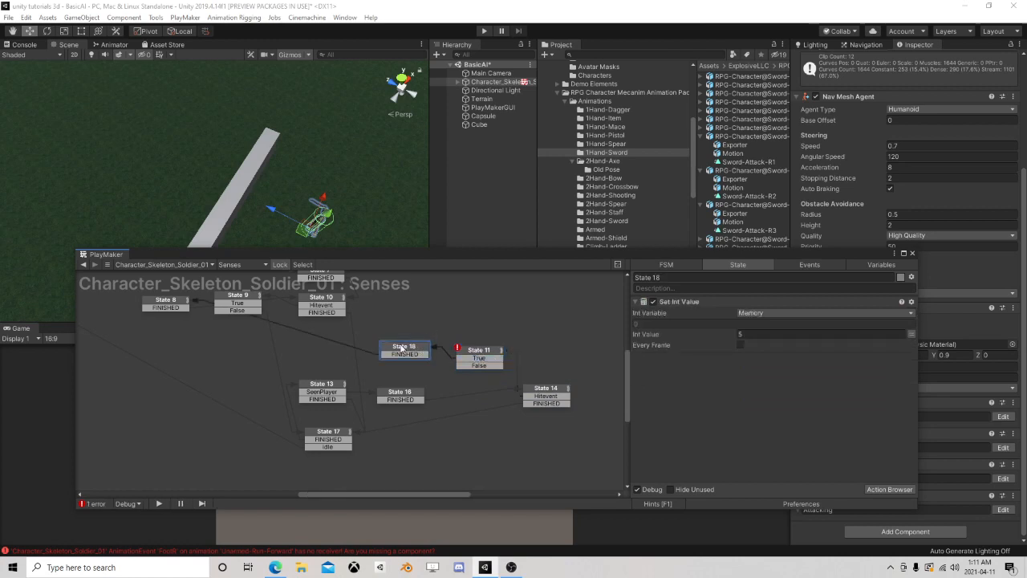
pyautogui.click(475, 365)
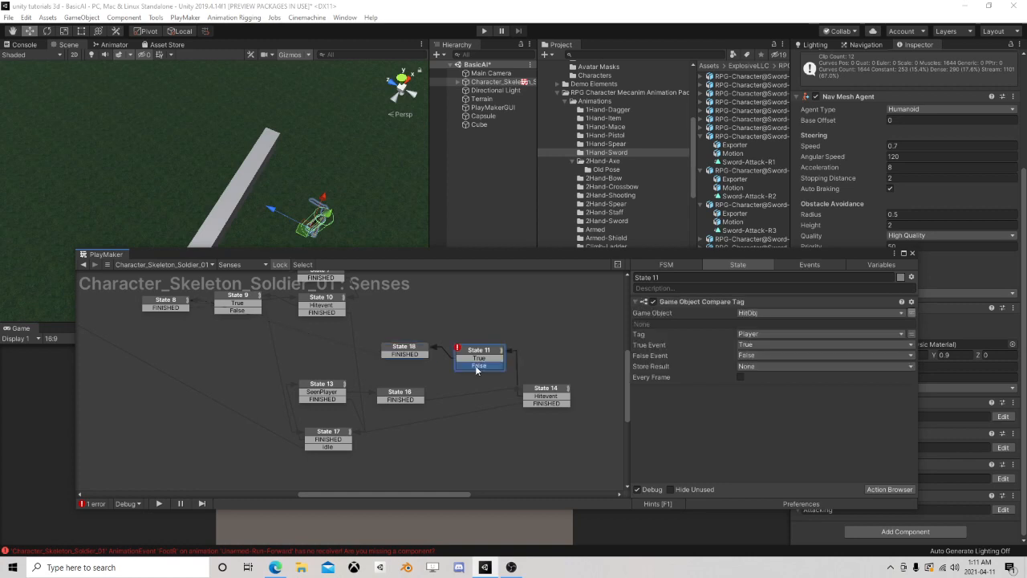
pyautogui.moveTo(492, 369); pyautogui.dragTo(329, 438)
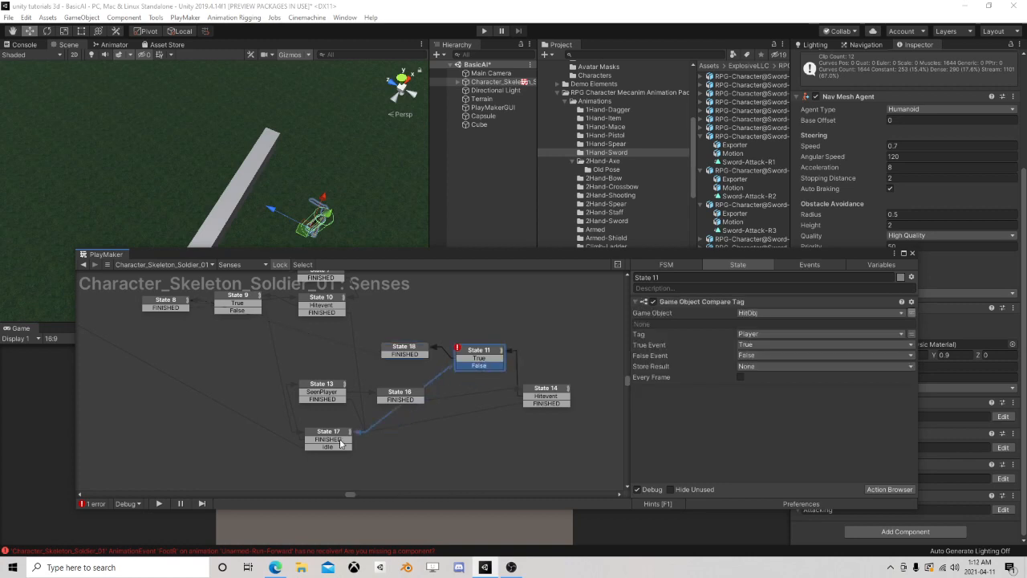
# Start another play test and move the PlayMaker window clear of the Scene view
pyautogui.click(11, 17)
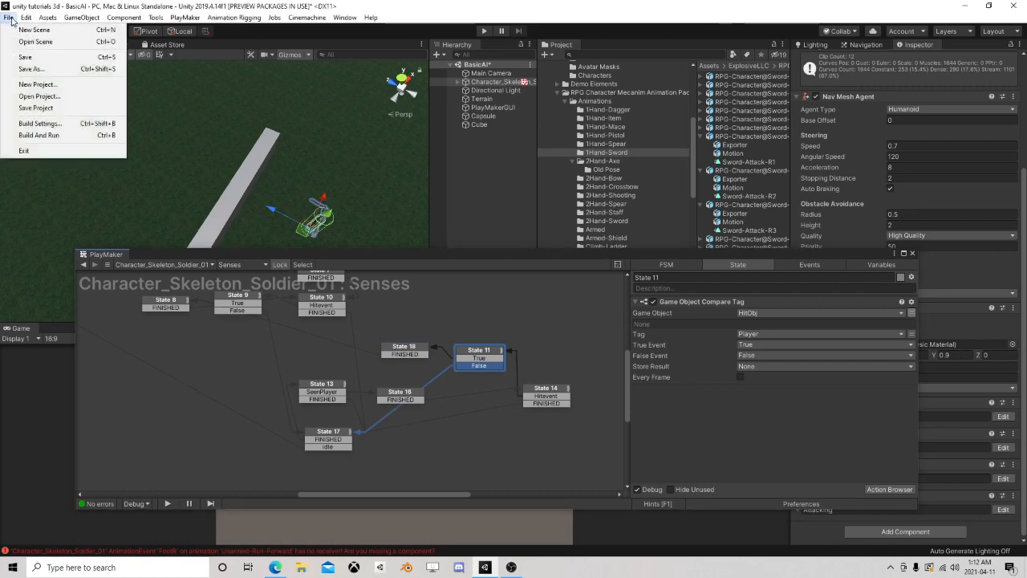
pyautogui.moveTo(450, 8); pyautogui.dragTo(469, 17)
pyautogui.click(498, 42)
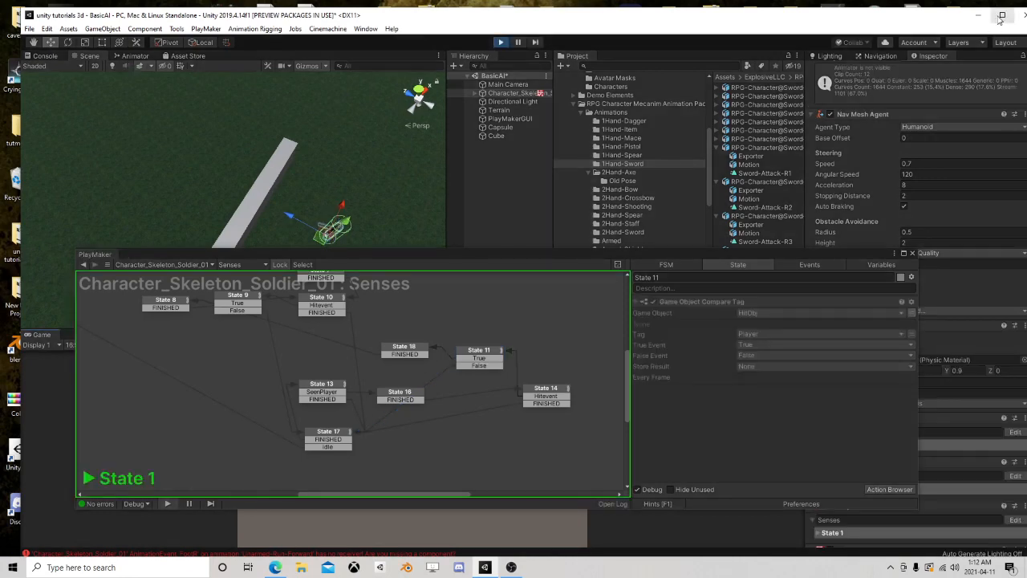
pyautogui.click(1003, 16)
pyautogui.moveTo(555, 255); pyautogui.dragTo(486, 315)
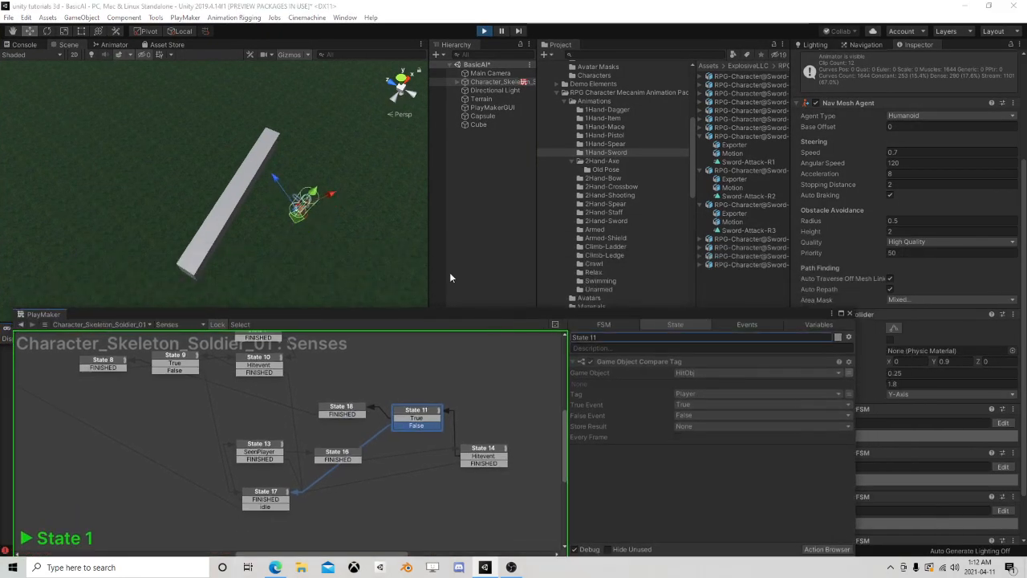
# Move the Capsule beside the Cube wall, ending at about X 112.85, Z 108.42, while watching the running Senses states
pyautogui.click(481, 117)
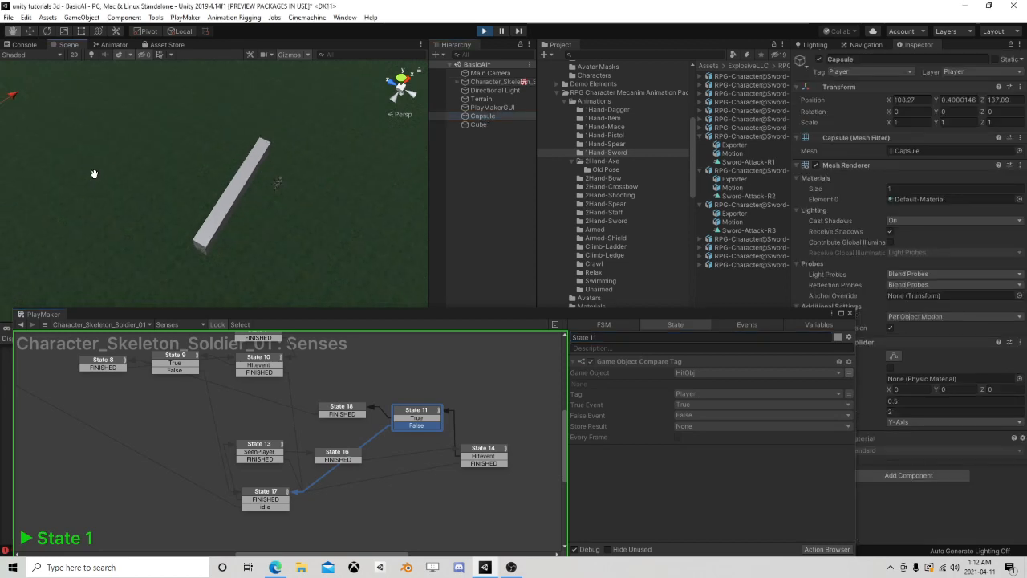
pyautogui.moveTo(26, 113); pyautogui.dragTo(389, 183)
pyautogui.moveTo(357, 211); pyautogui.dragTo(241, 257, button='middle')
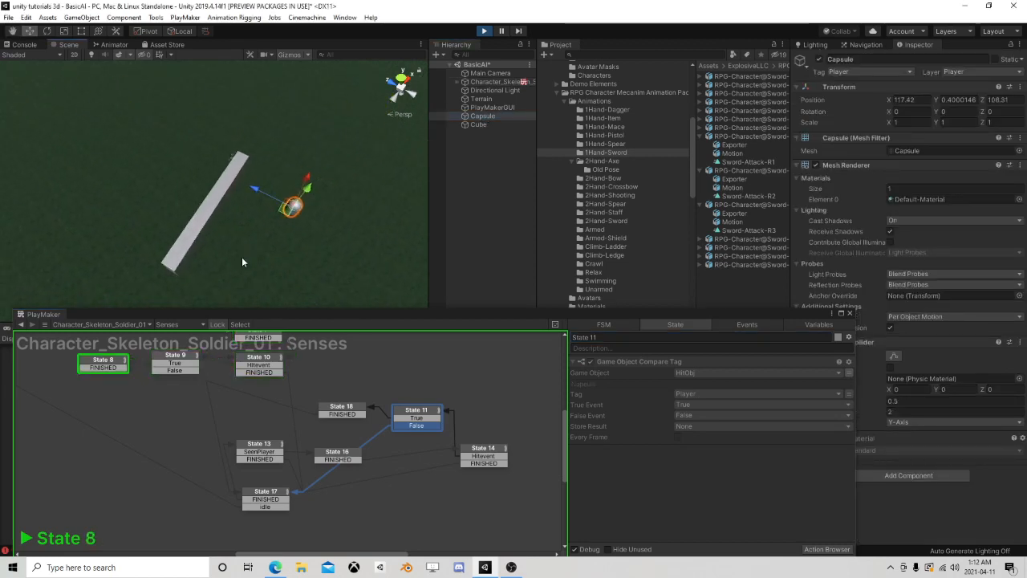
pyautogui.moveTo(289, 215); pyautogui.dragTo(241, 239)
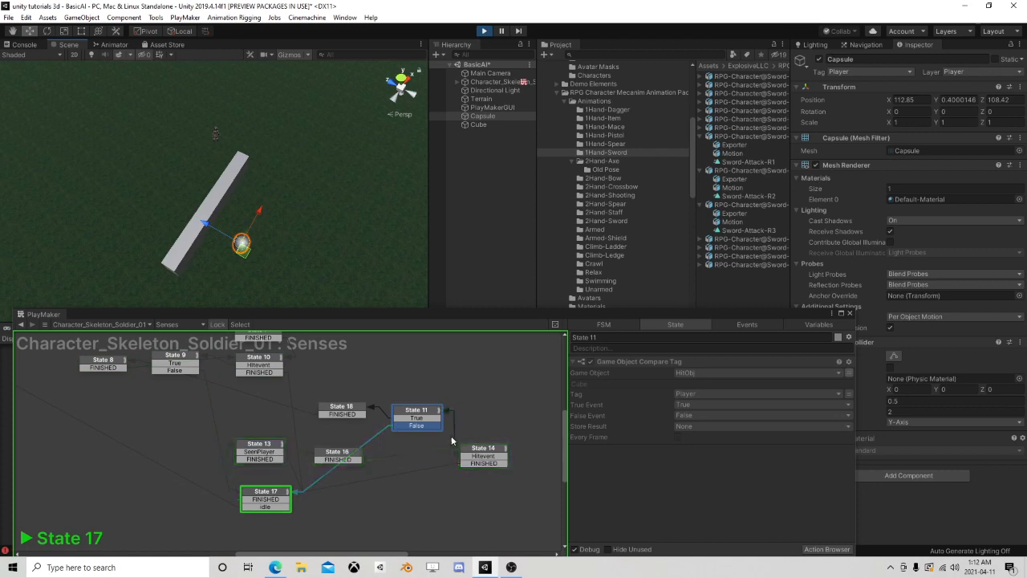
# Stop the play test and set the Wait time in State 17 of the Senses state machine to 1
pyautogui.click(483, 31)
pyautogui.click(277, 498)
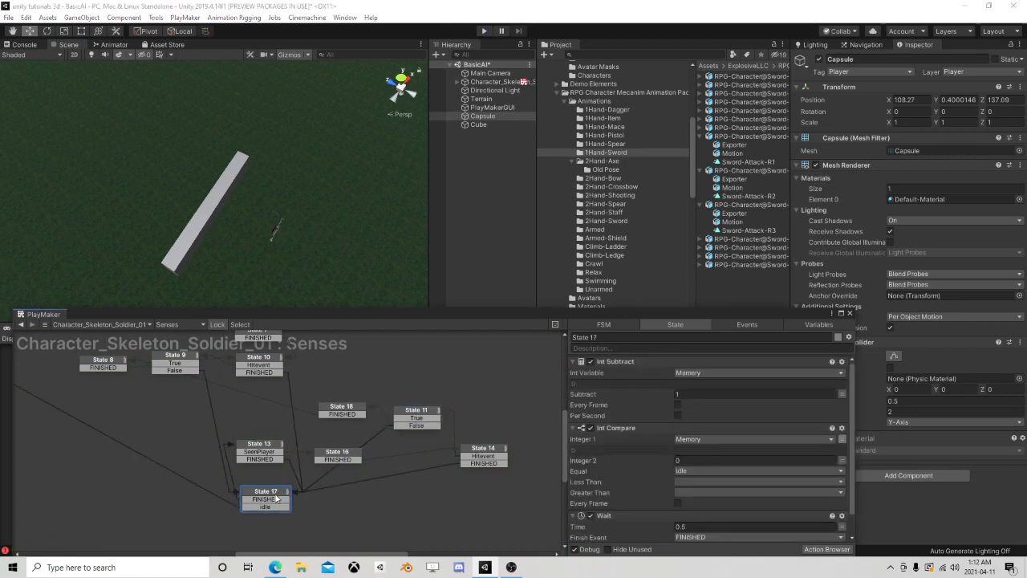
pyautogui.scroll(-1, 617, 480)
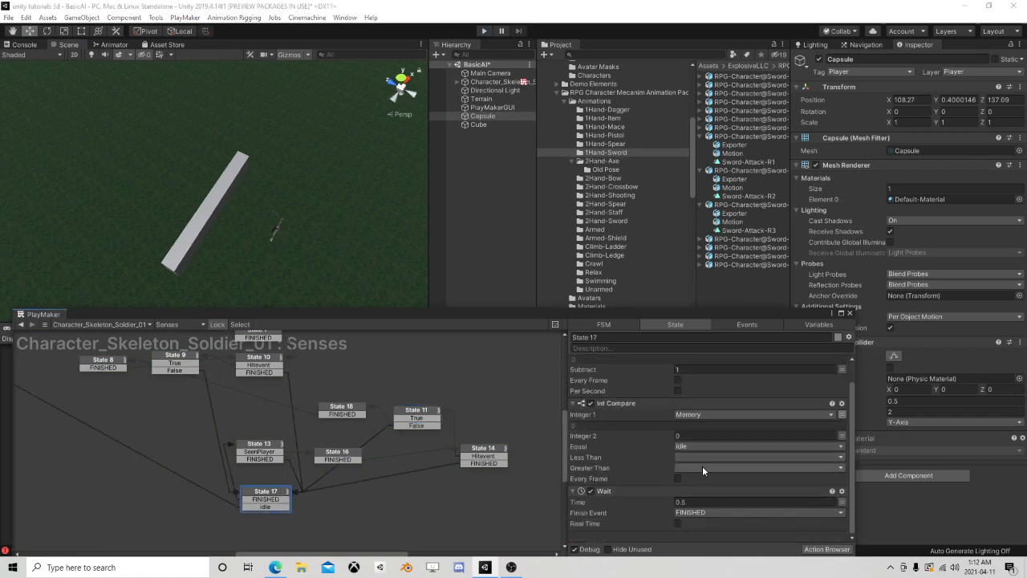
pyautogui.click(694, 501)
pyautogui.click(695, 502)
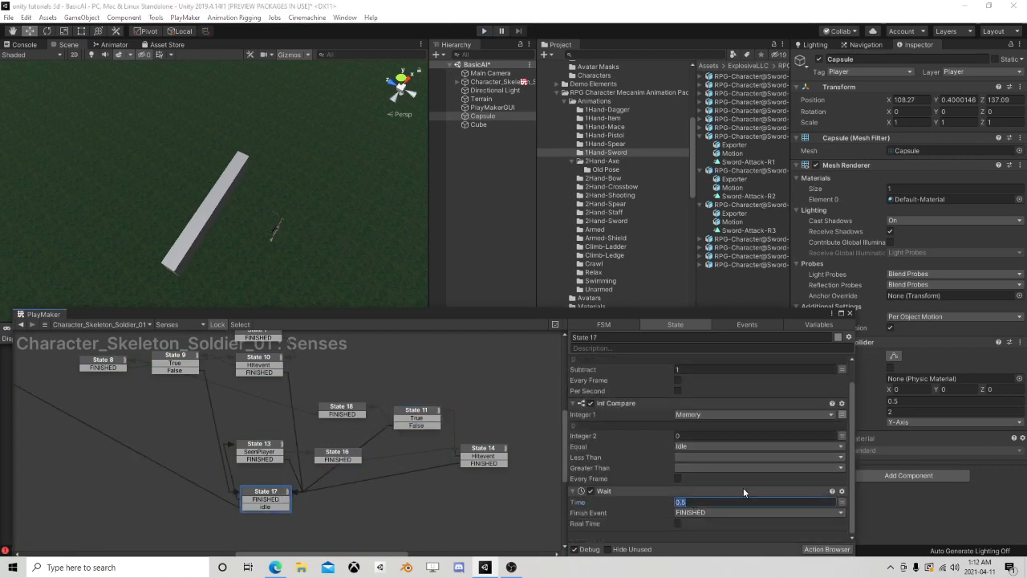
pyautogui.write('1')
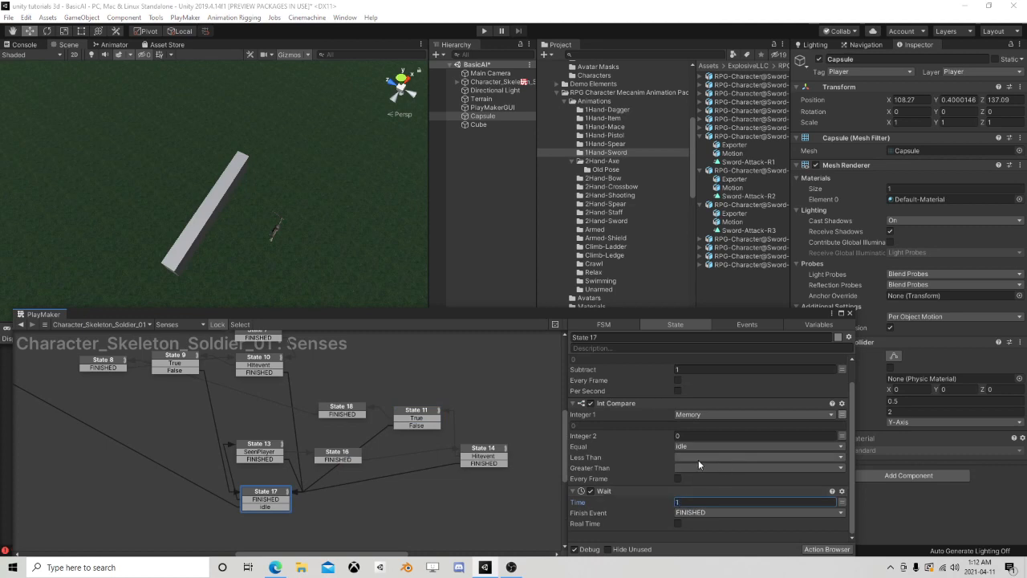
pyautogui.scroll(1, 630, 448)
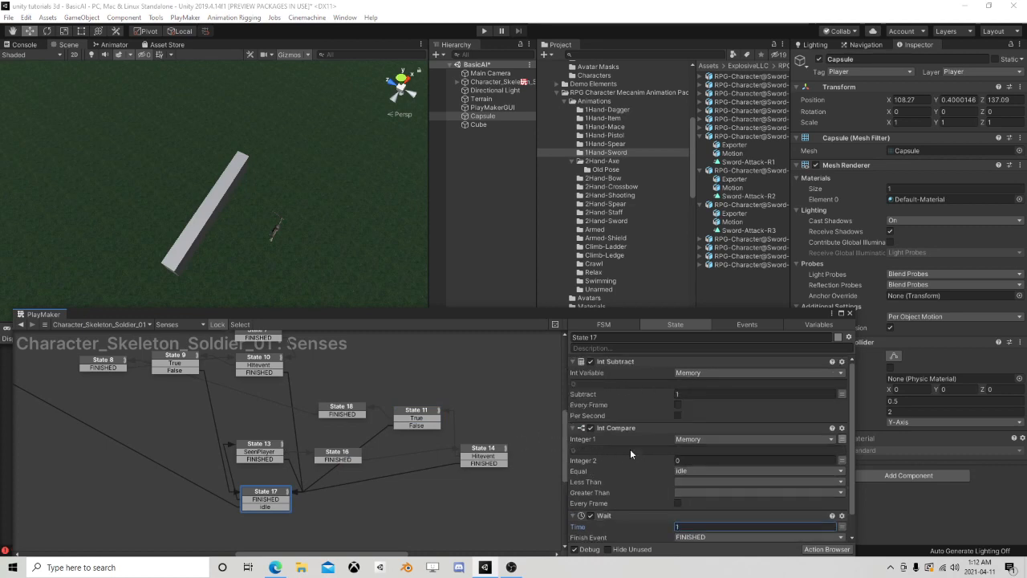
# Review the actions and transitions of States 18, 13, 16, 17, 11, 9 and 14 in the Senses graph
pyautogui.click(360, 414)
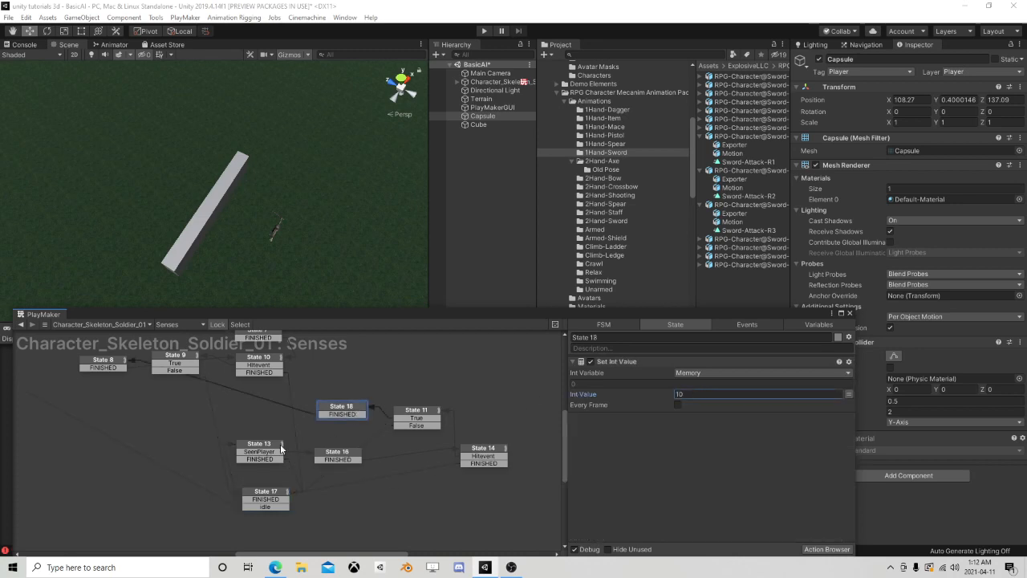
pyautogui.click(270, 449)
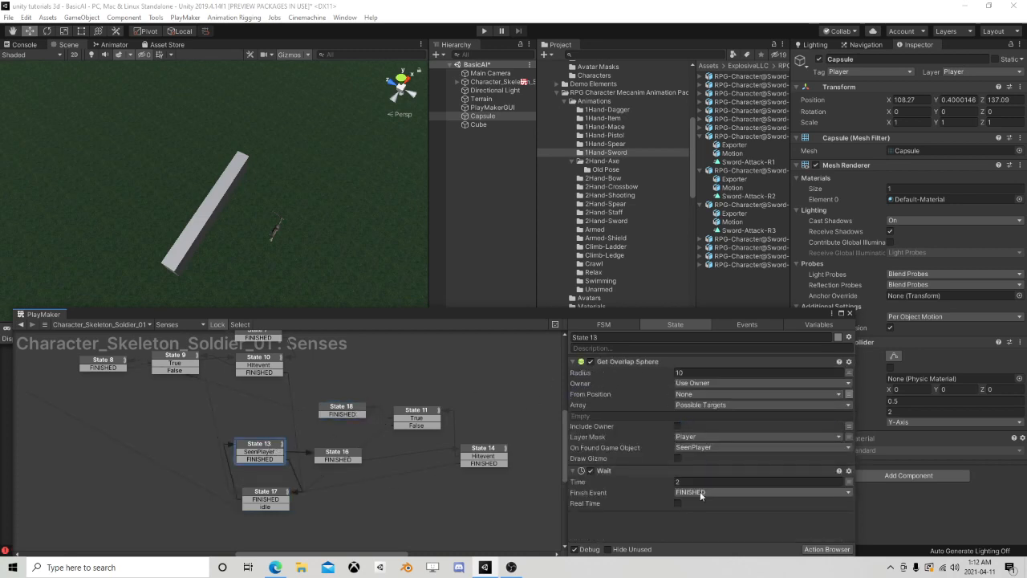
pyautogui.click(347, 413)
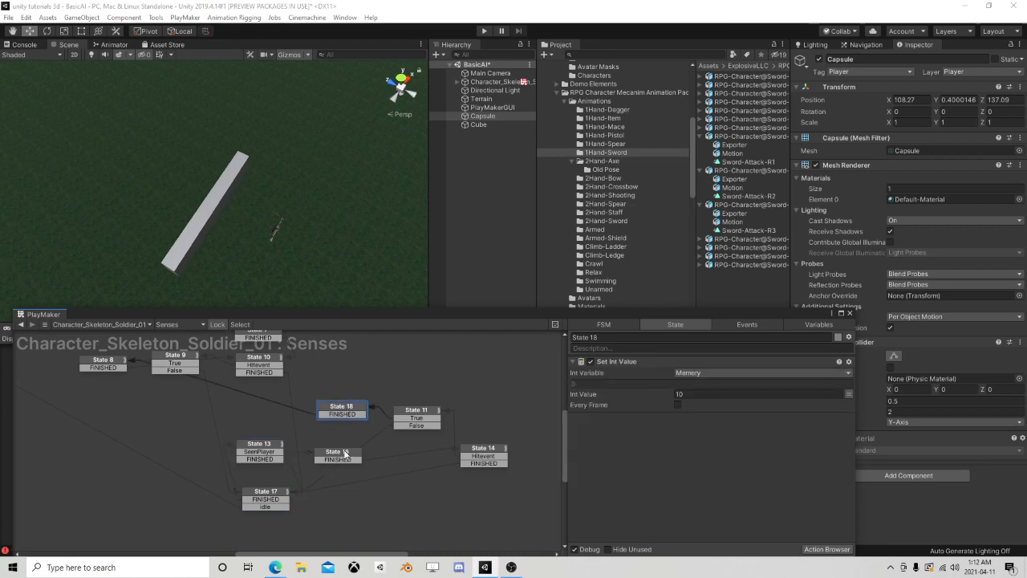
pyautogui.click(347, 456)
pyautogui.click(267, 495)
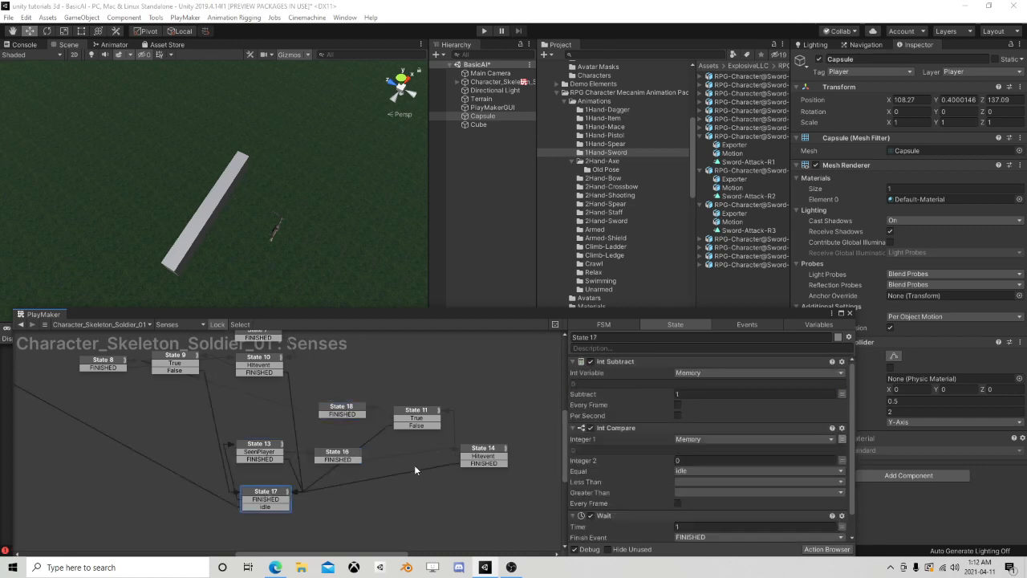
pyautogui.click(425, 414)
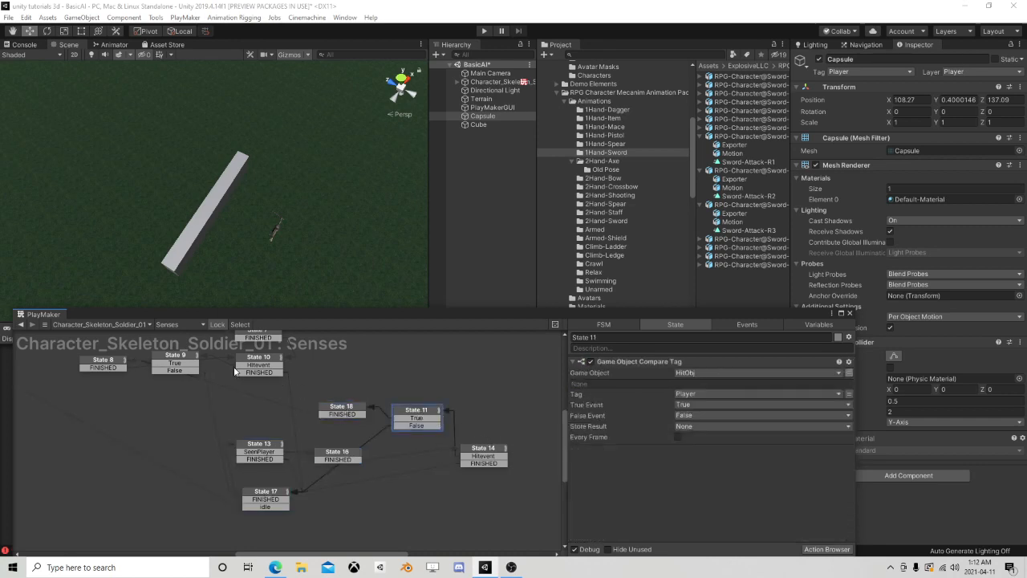
pyautogui.click(179, 359)
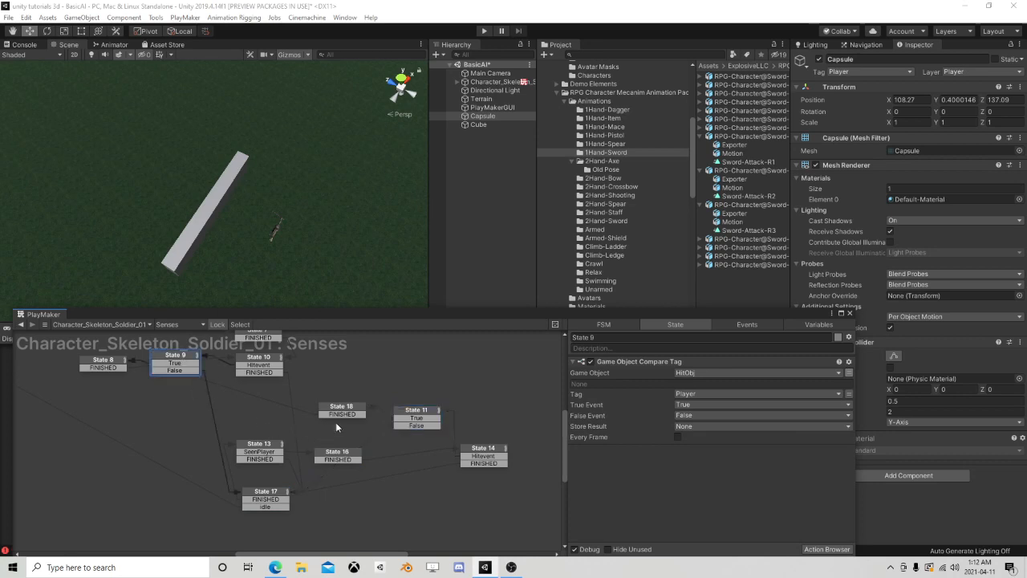
pyautogui.click(336, 422)
pyautogui.click(351, 413)
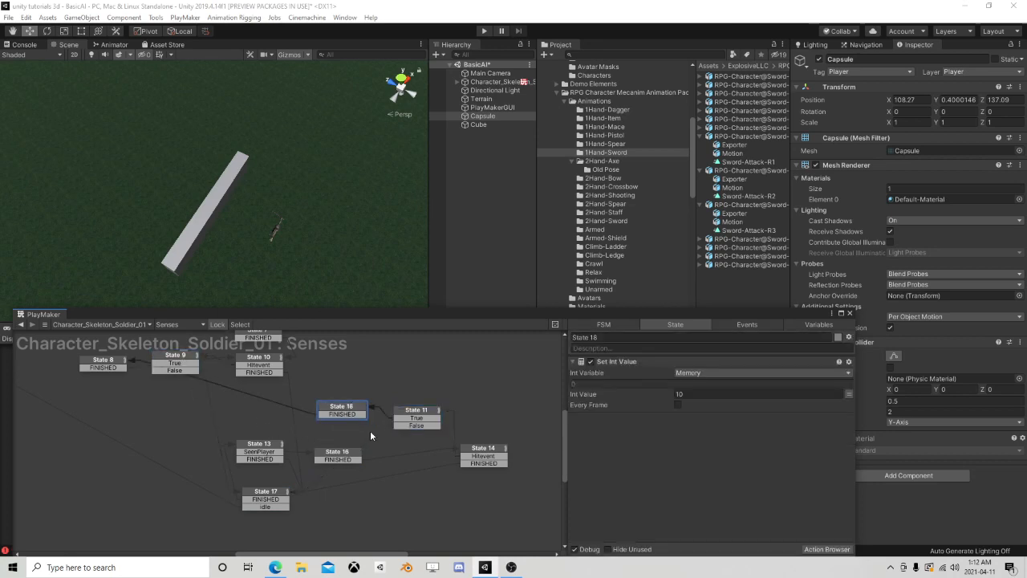
pyautogui.click(490, 461)
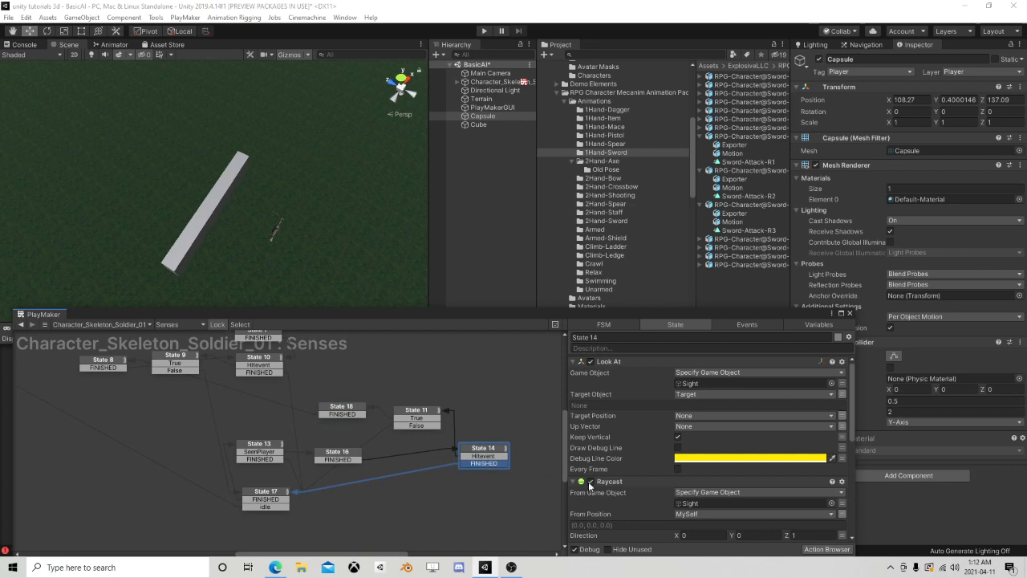
pyautogui.scroll(-5, 591, 484)
pyautogui.click(274, 497)
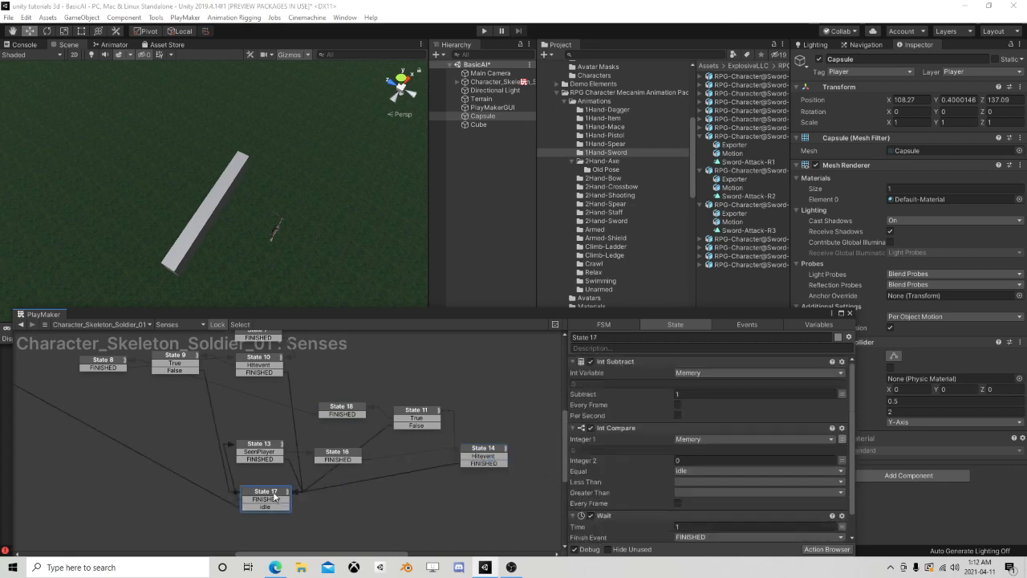
pyautogui.scroll(-2, 649, 457)
pyautogui.click(349, 457)
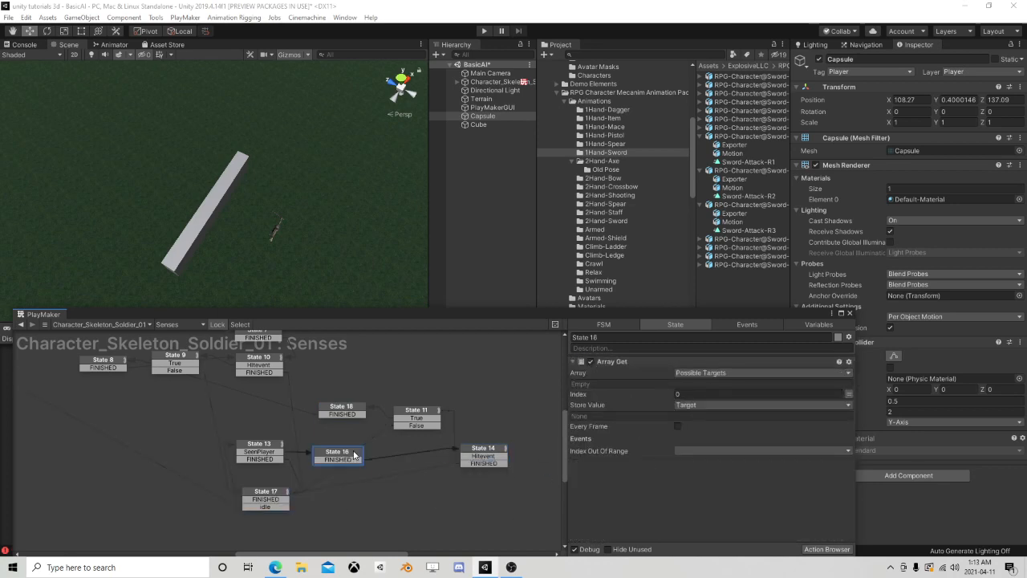
pyautogui.click(338, 410)
pyautogui.scroll(-2, 270, 400)
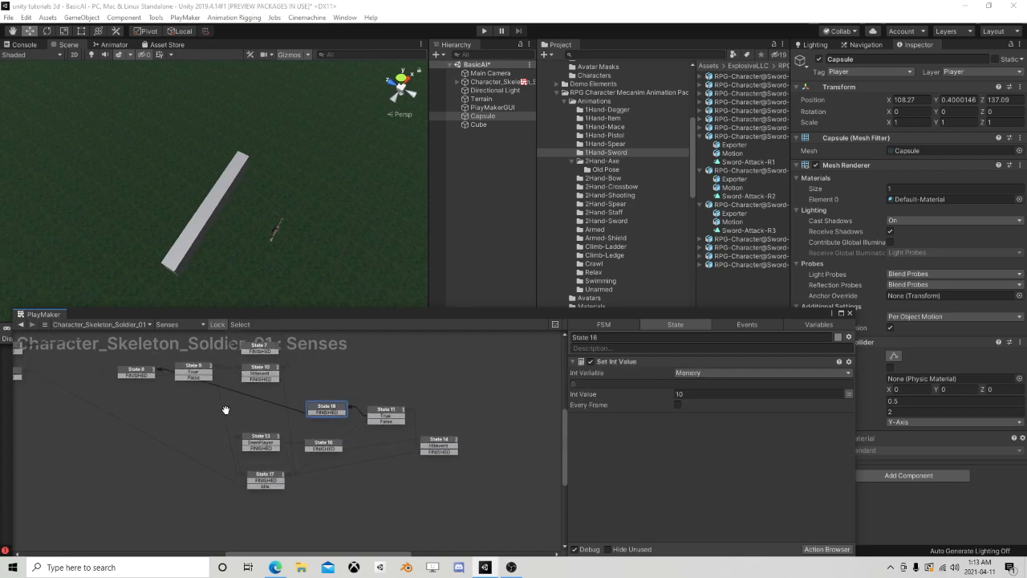
pyautogui.moveTo(202, 413); pyautogui.dragTo(297, 461, button='middle')
# Close the Senses graph and open the skeleton soldier's Attacking state machine for editing
pyautogui.click(849, 313)
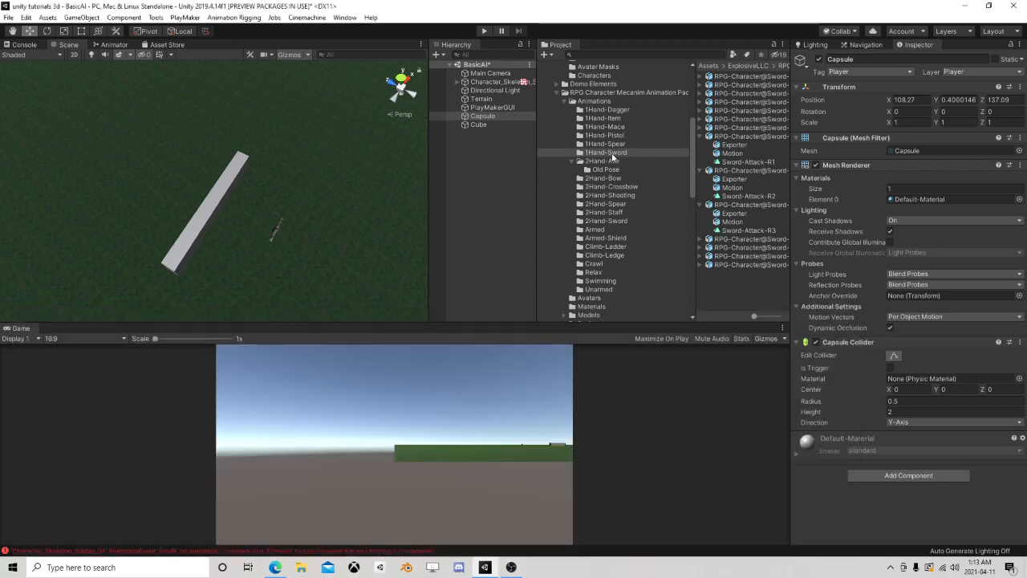
pyautogui.click(499, 82)
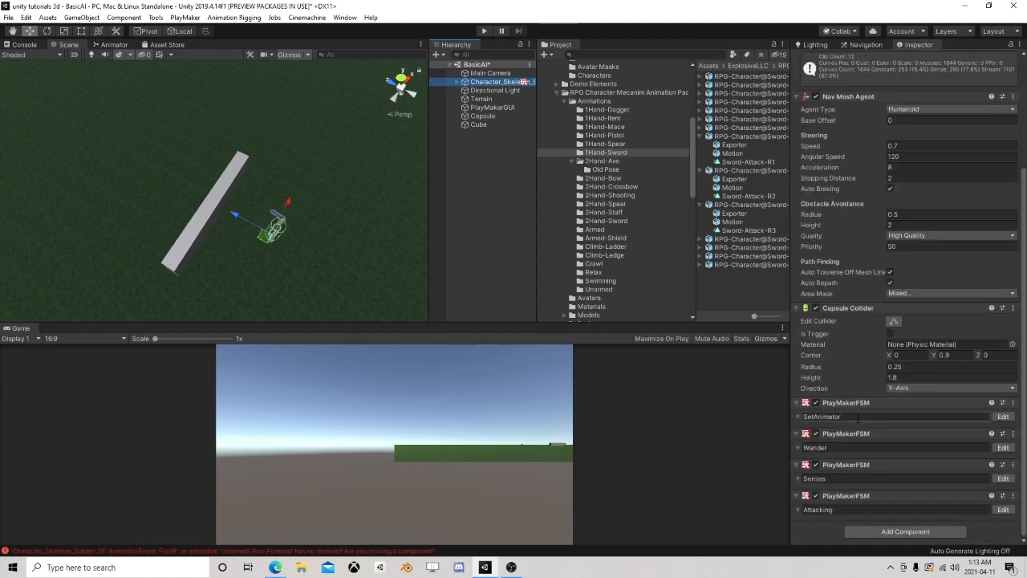
pyautogui.click(1003, 509)
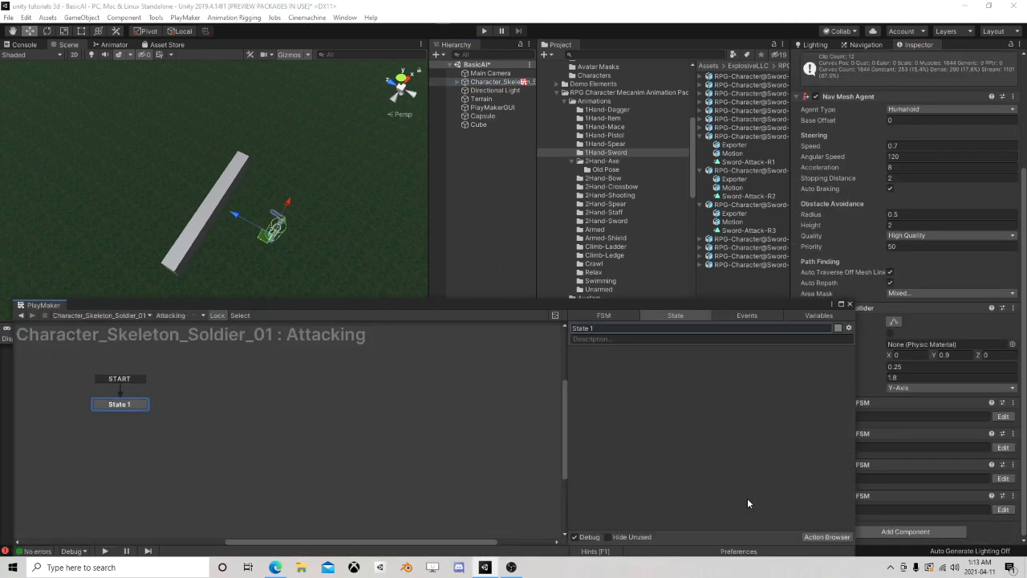
# Find the Bool Test action and add it to State 1 of the Attacking state machine
pyautogui.click(824, 536)
pyautogui.write('bool')
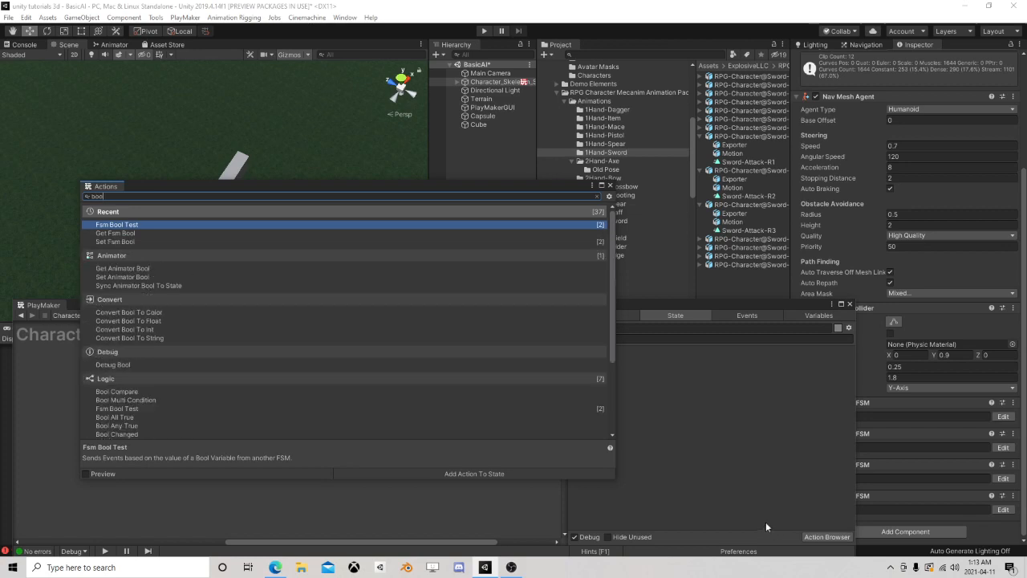
pyautogui.write(' tes')
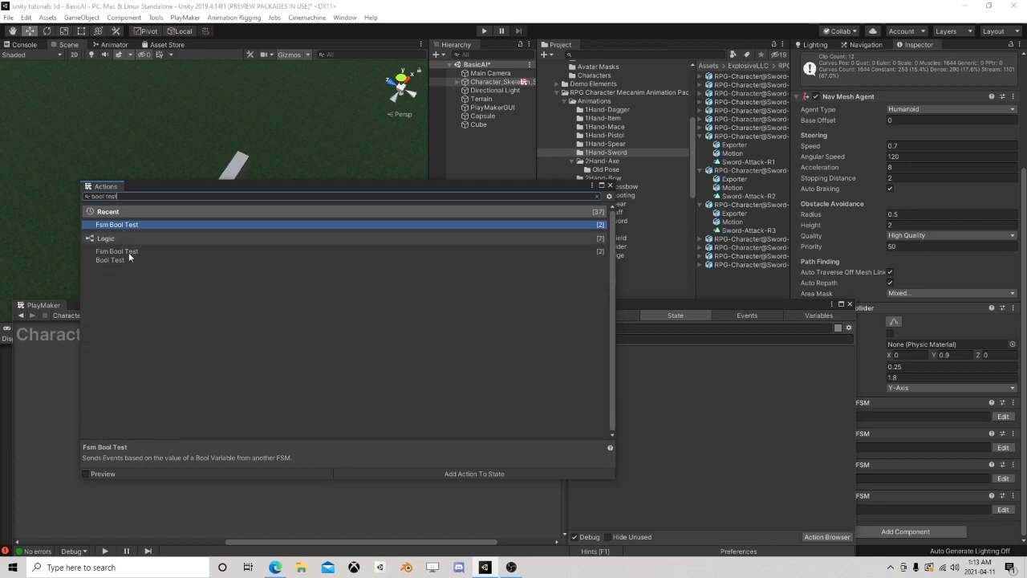
pyautogui.write('t')
pyautogui.doubleClick(113, 259)
pyautogui.click(610, 185)
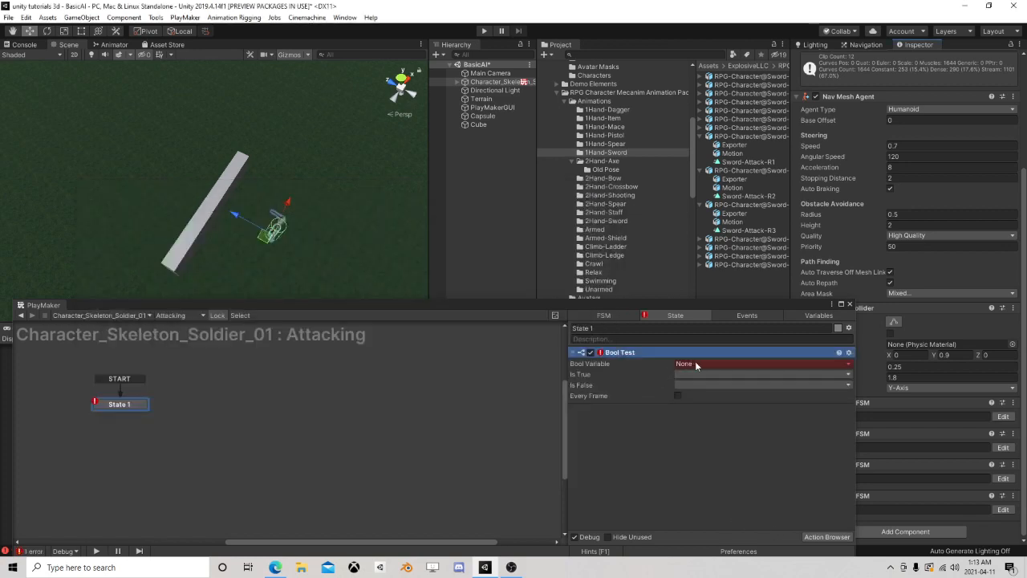
# Make the Bool Test check CanSeePlayer every frame, sending a new "can see the player" event when true, and add that transition to State 1
pyautogui.click(696, 364)
pyautogui.click(722, 388)
pyautogui.click(686, 385)
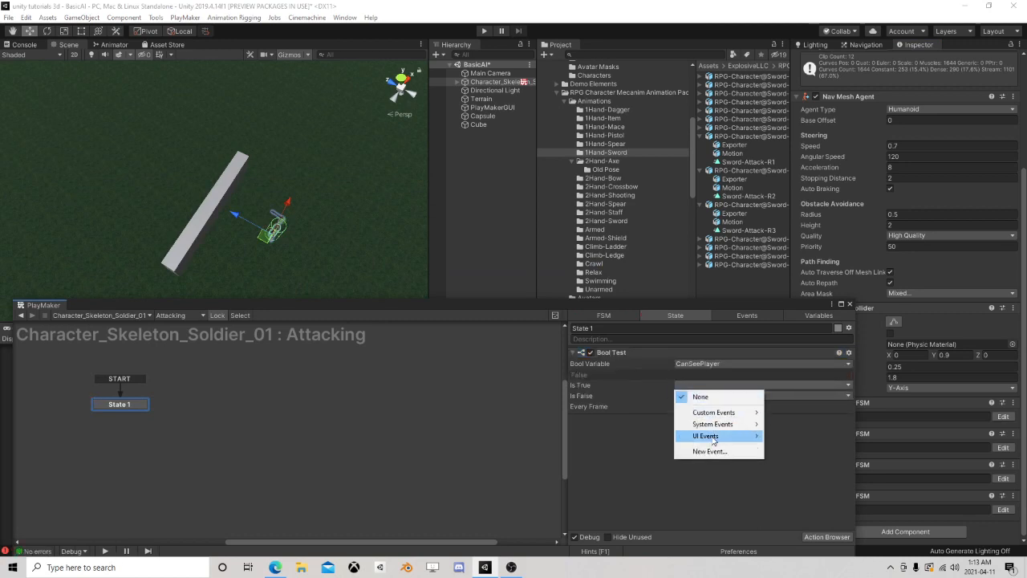
pyautogui.click(709, 451)
pyautogui.write('ca')
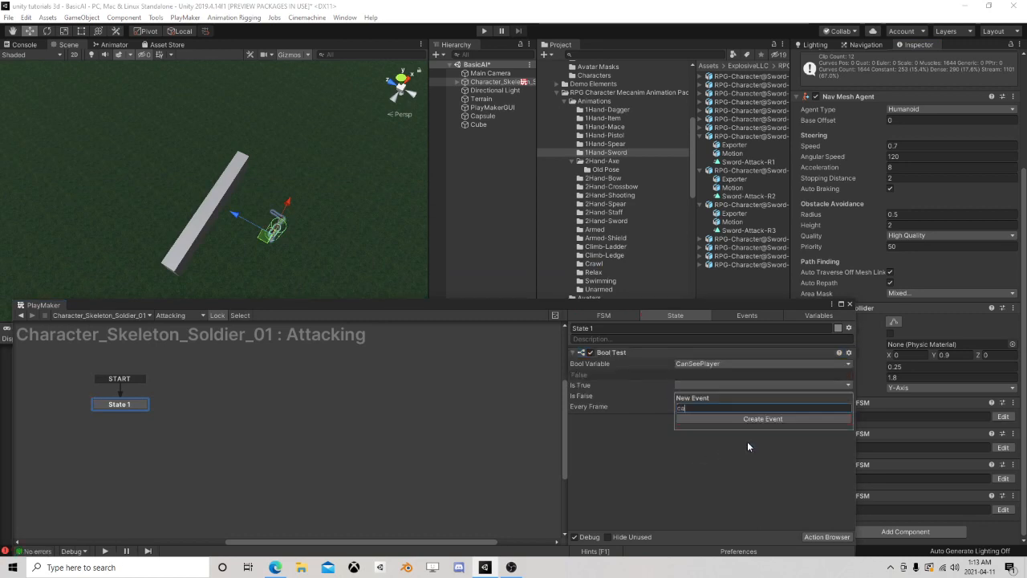
pyautogui.write('n see the player')
pyautogui.press('Return')
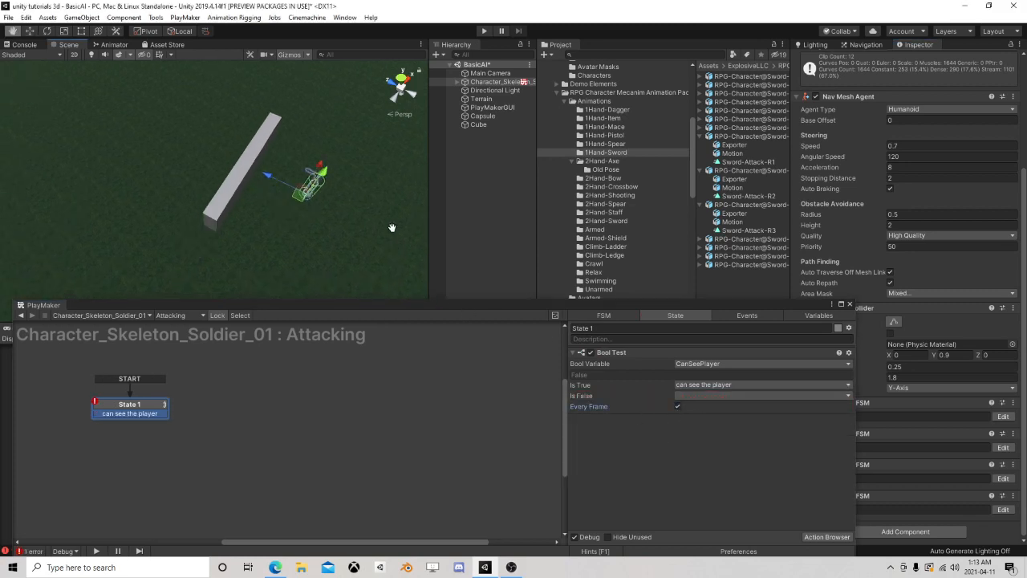
# Link State 1's "can see the player" transition to a new State 2 and add a Get Fsm Game Object action there
pyautogui.moveTo(165, 413); pyautogui.dragTo(221, 397)
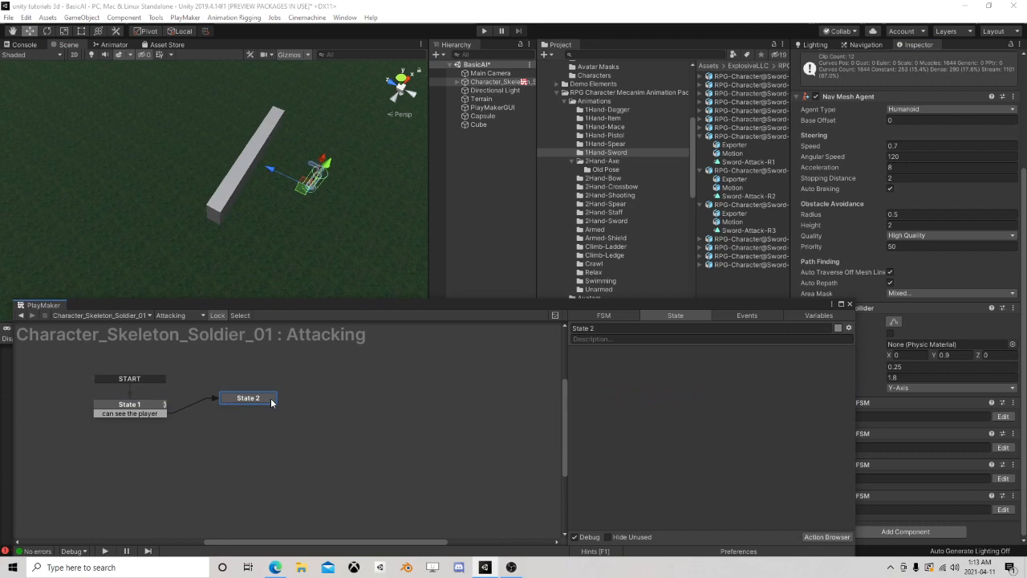
pyautogui.click(826, 536)
pyautogui.write('get fsm ga')
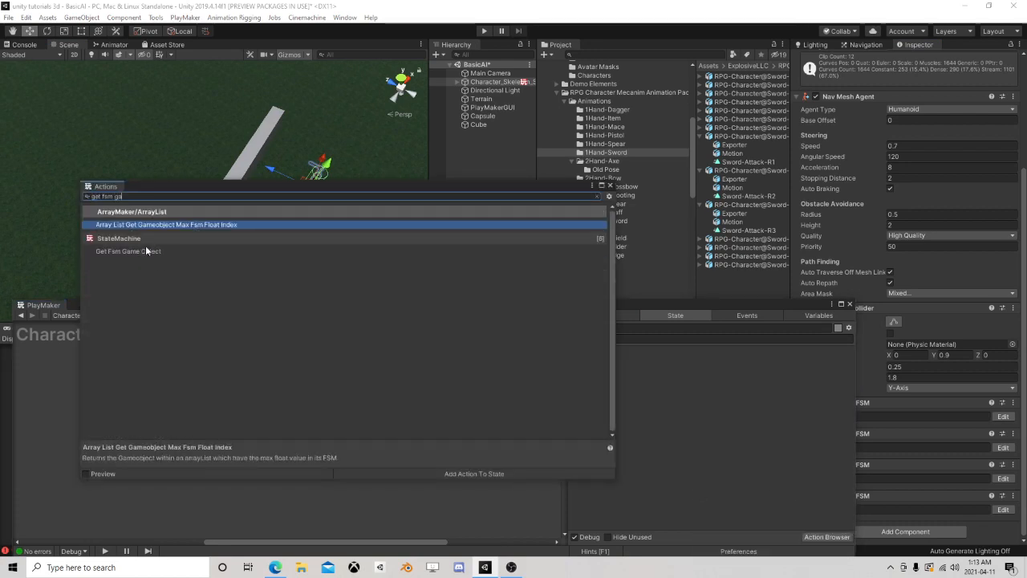
pyautogui.doubleClick(143, 250)
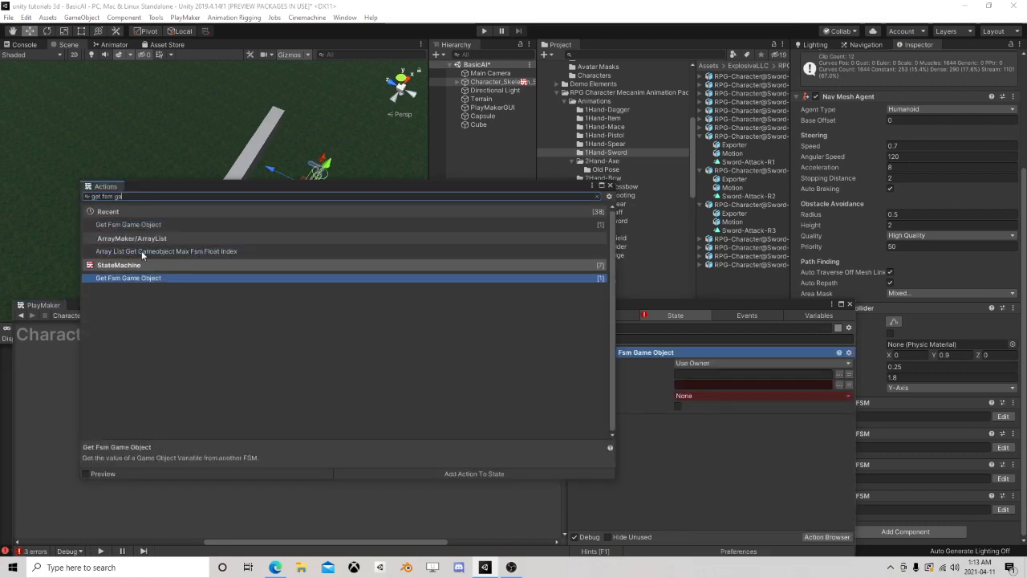
pyautogui.click(611, 186)
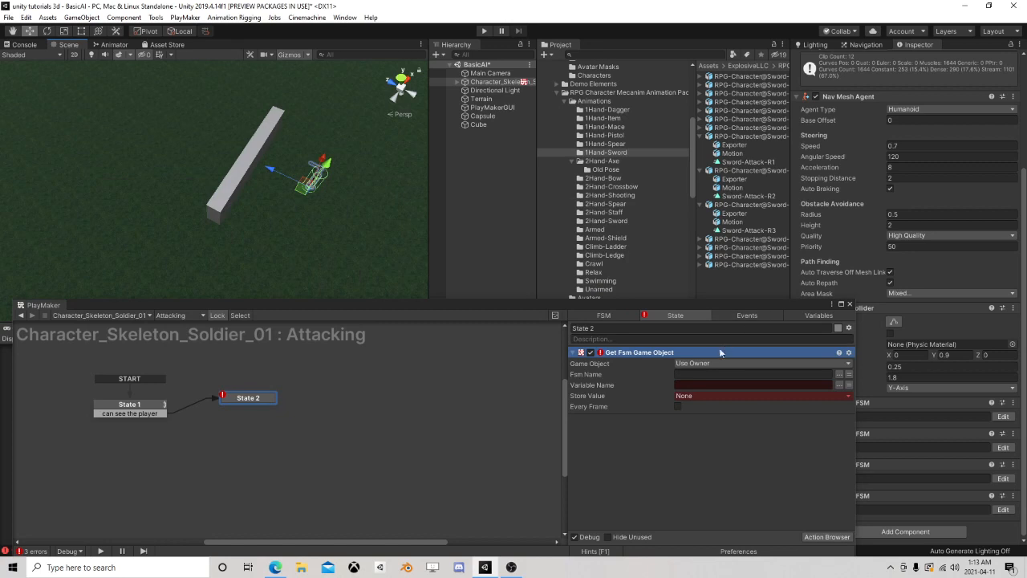
# Configure Get Fsm Game Object to read HitObj from the Senses FSM and store it in a new variable named MyAttackingTarget
pyautogui.click(840, 374)
pyautogui.click(868, 391)
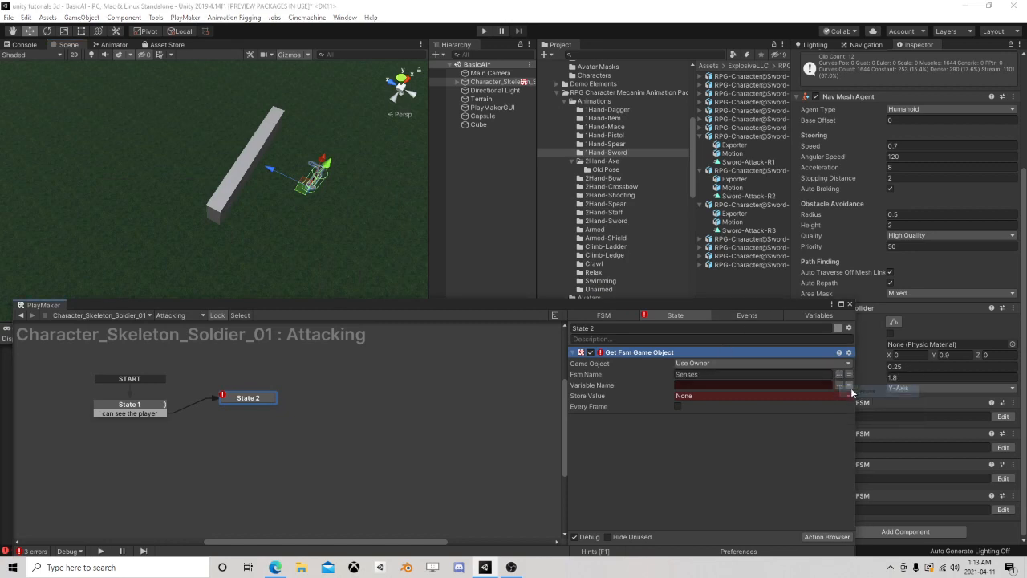
pyautogui.click(840, 384)
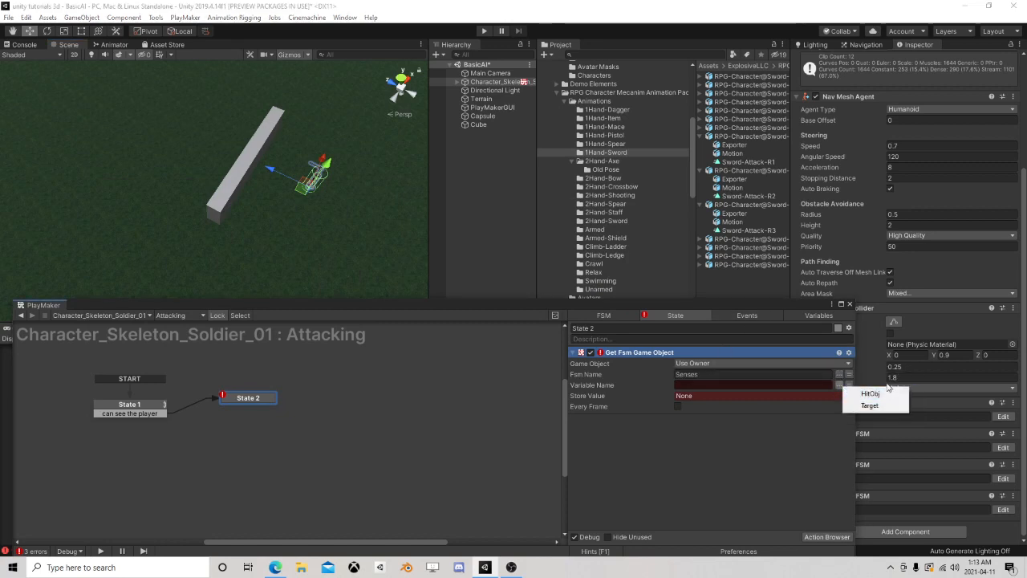
pyautogui.click(869, 405)
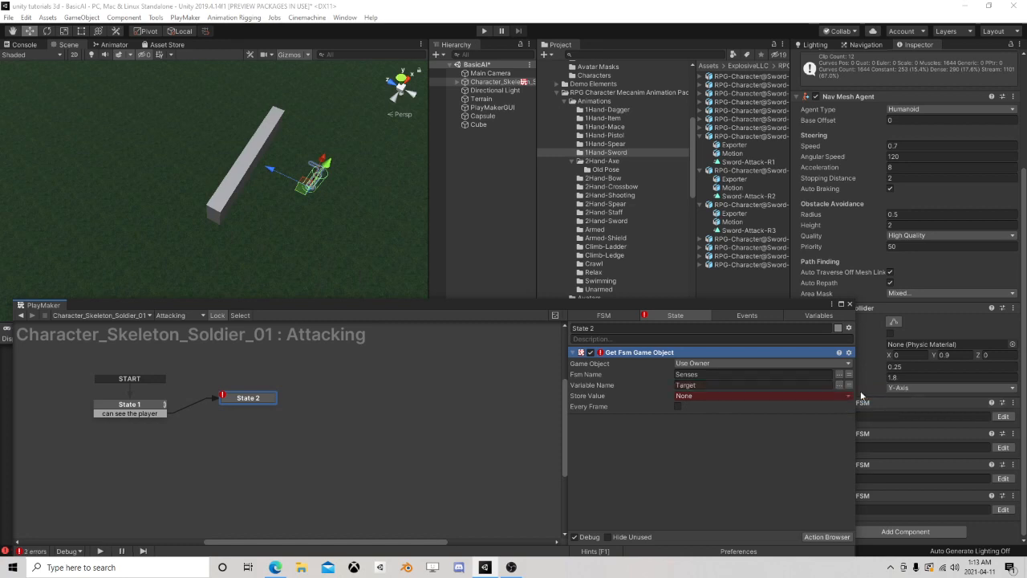
pyautogui.click(839, 385)
pyautogui.click(868, 393)
pyautogui.click(703, 395)
pyautogui.click(720, 434)
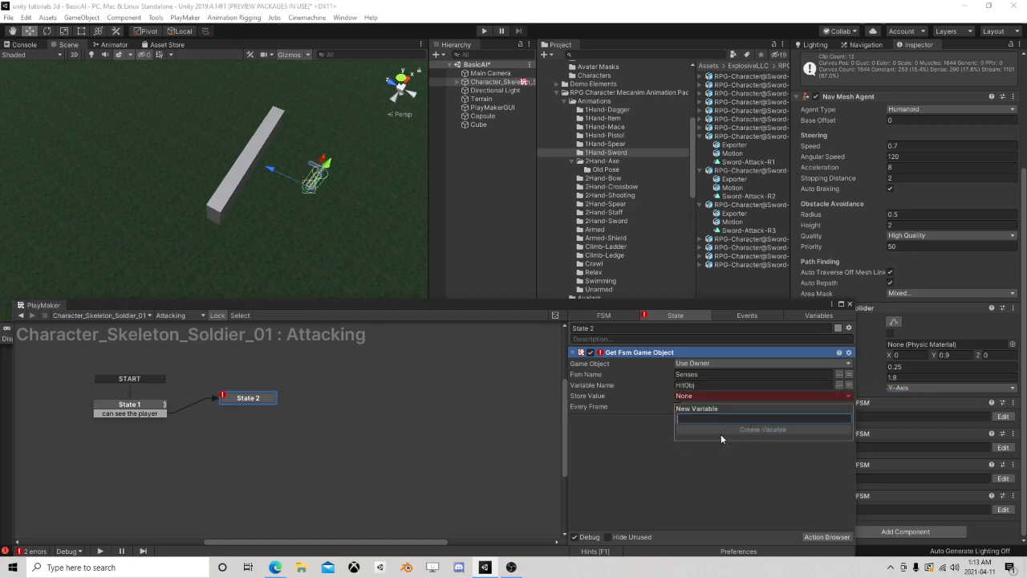
pyautogui.write('MyAttack')
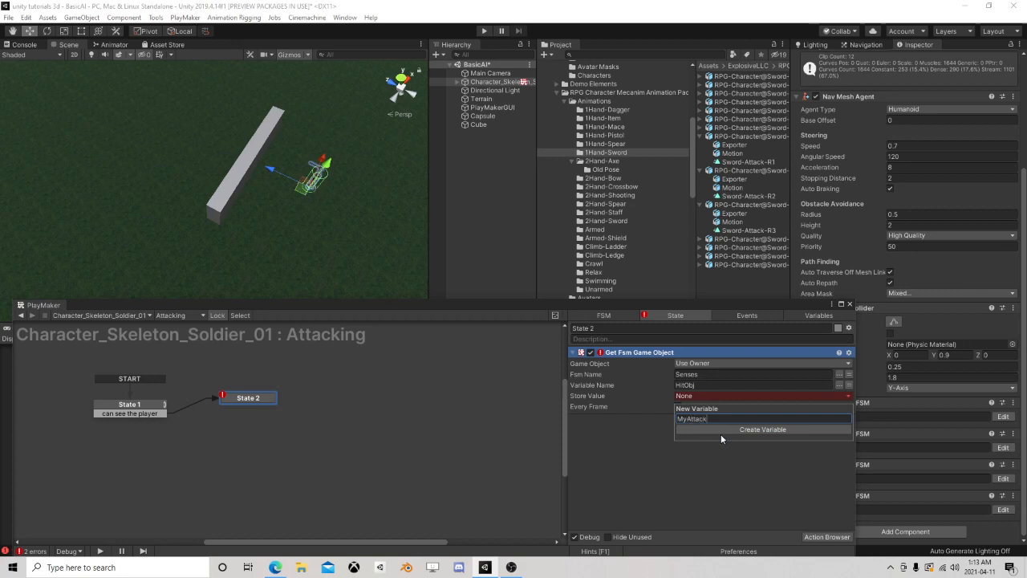
pyautogui.write('ingTarget')
pyautogui.press('Return')
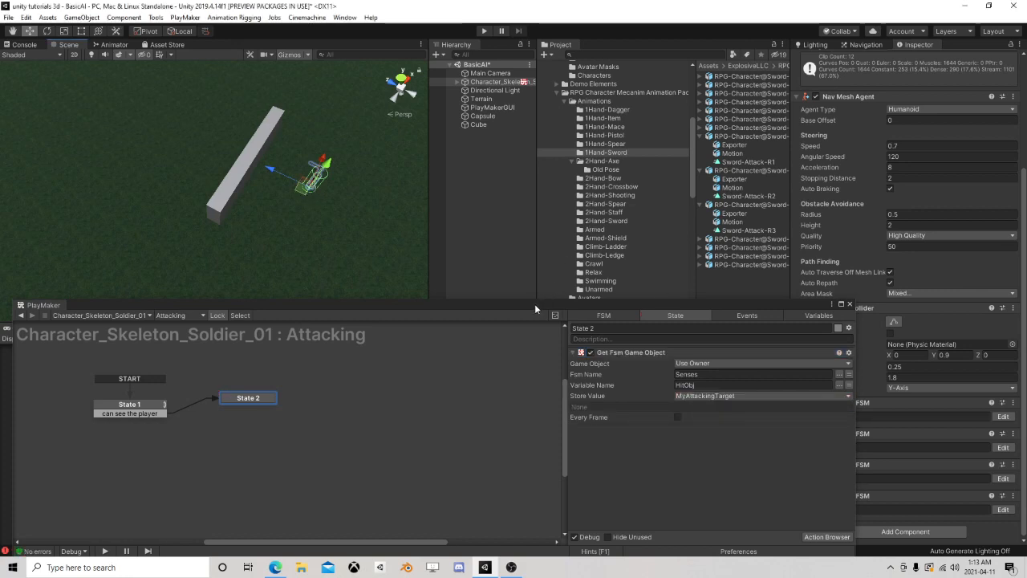
# Add a Set Agent Is Stopped action to State 2 and enable its Is Stopped option
pyautogui.moveTo(534, 304); pyautogui.dragTo(521, 220)
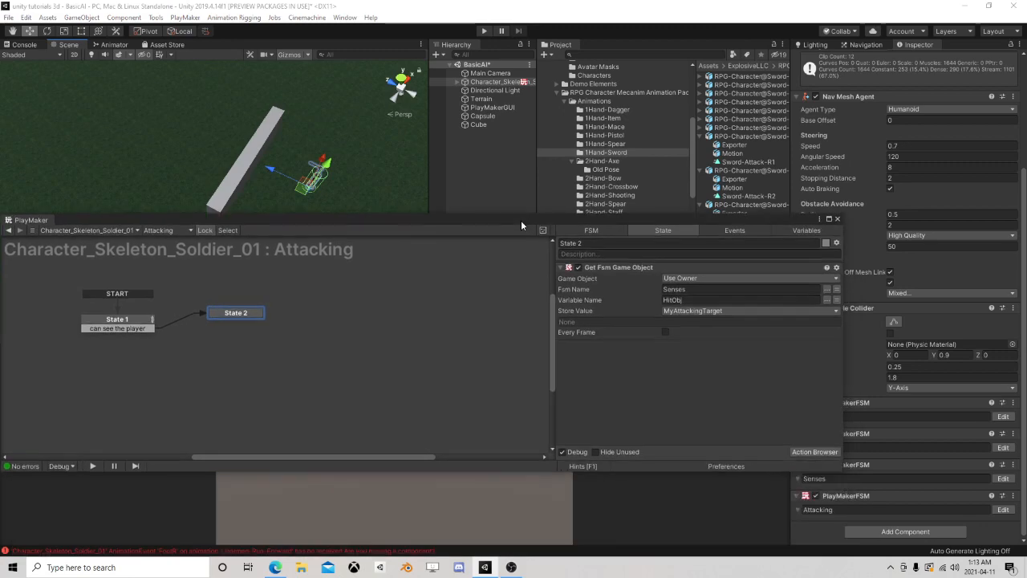
pyautogui.click(813, 451)
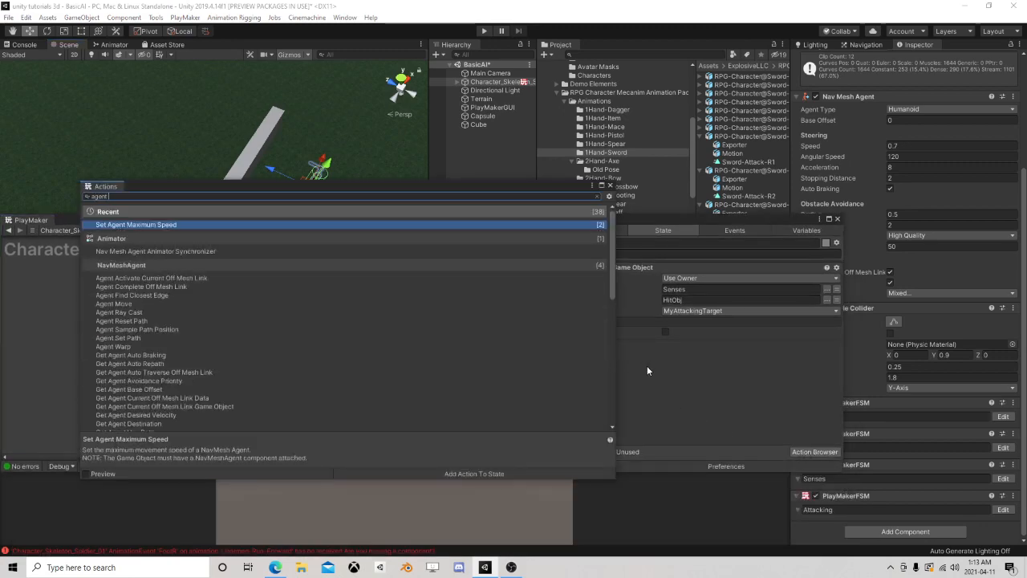
pyautogui.write('stopp')
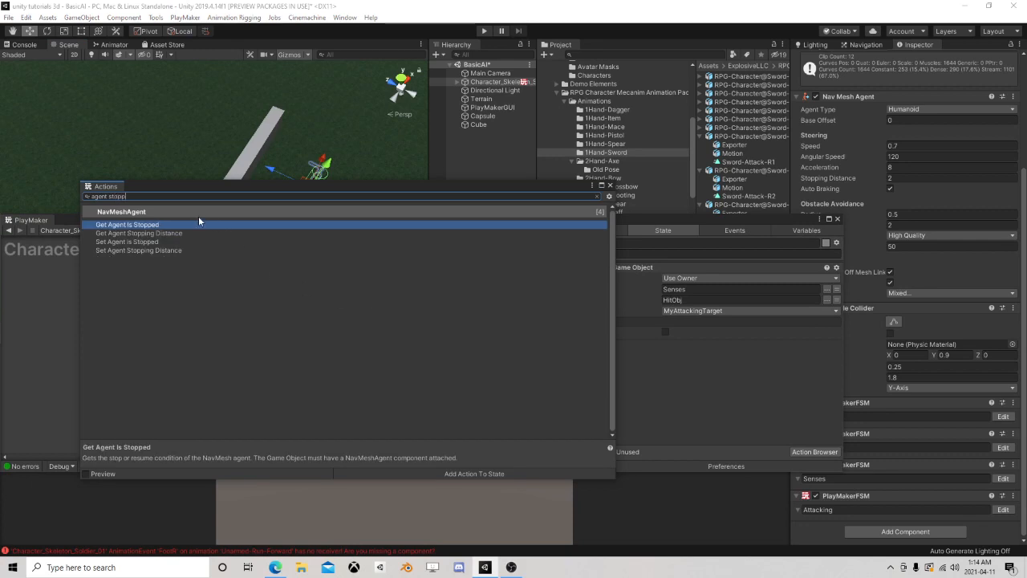
pyautogui.doubleClick(142, 244)
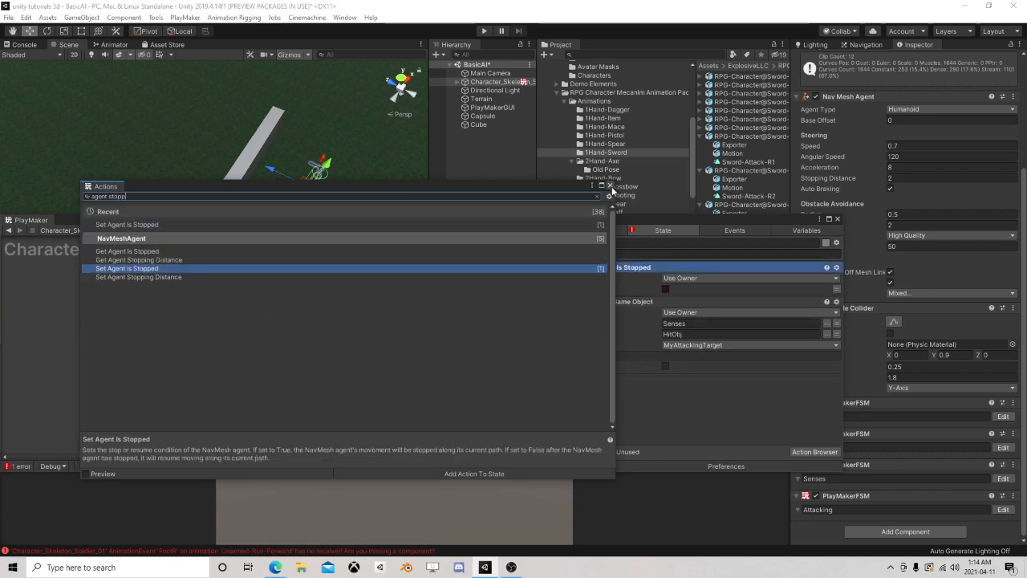
pyautogui.click(609, 185)
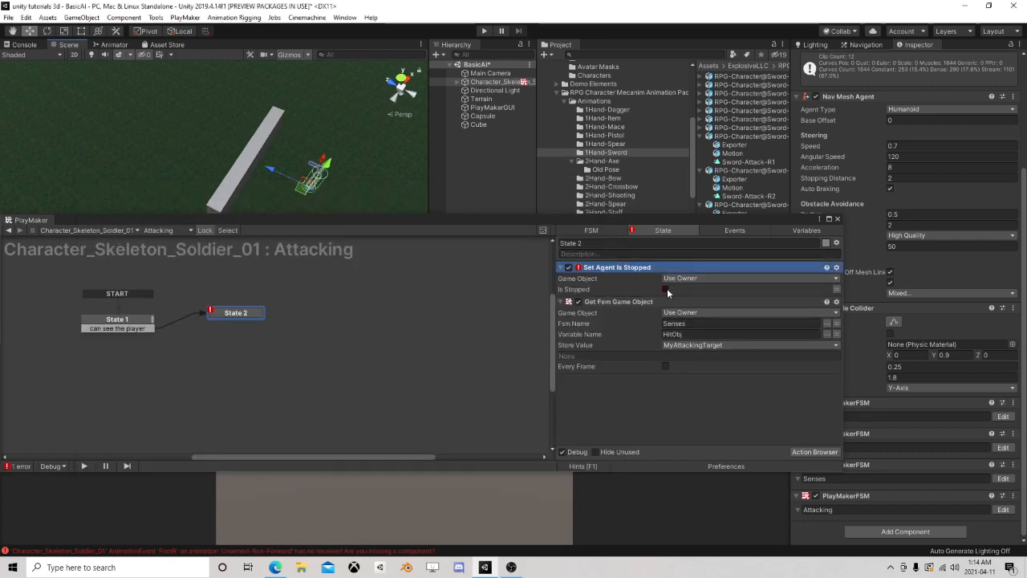
pyautogui.click(666, 289)
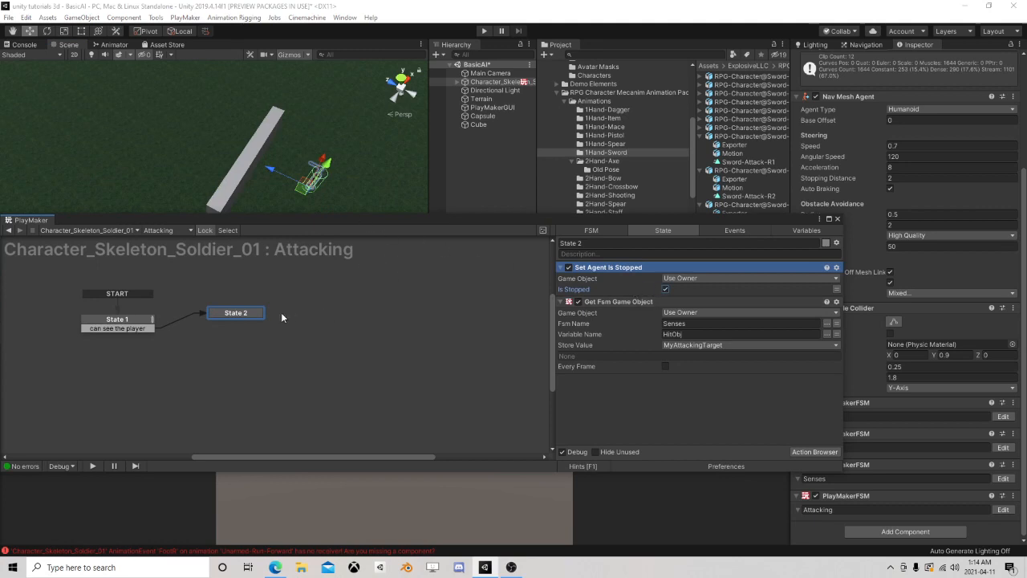
# Add a FINISHED transition to State 2 and link it to a new State 3
pyautogui.rightClick(238, 316)
pyautogui.moveTo(273, 319)
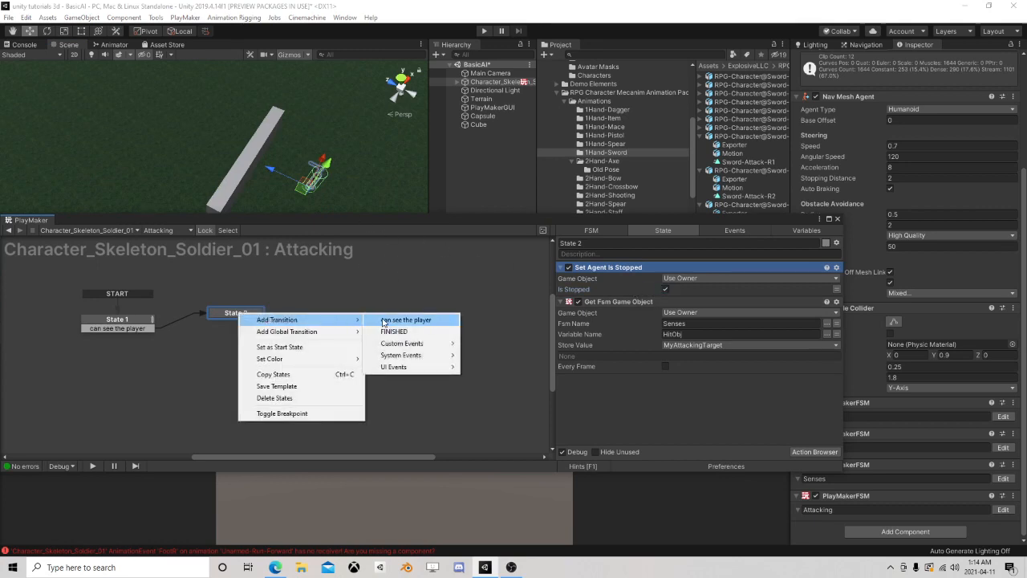
pyautogui.click(397, 319)
pyautogui.moveTo(251, 323); pyautogui.dragTo(312, 316)
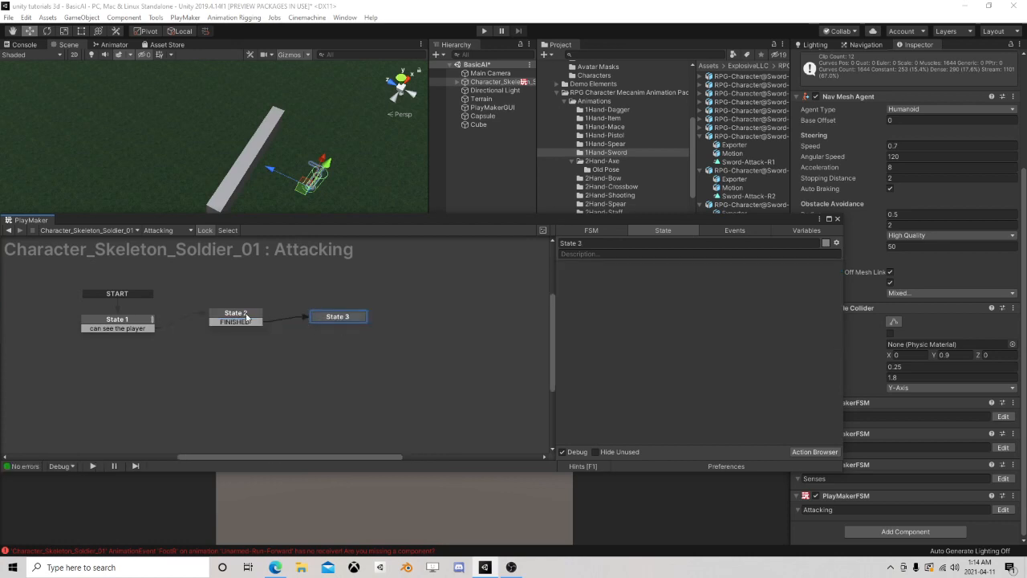
# Add a Next Frame Event action to State 2 that sends FINISHED, and place State 2 just below State 1
pyautogui.click(796, 452)
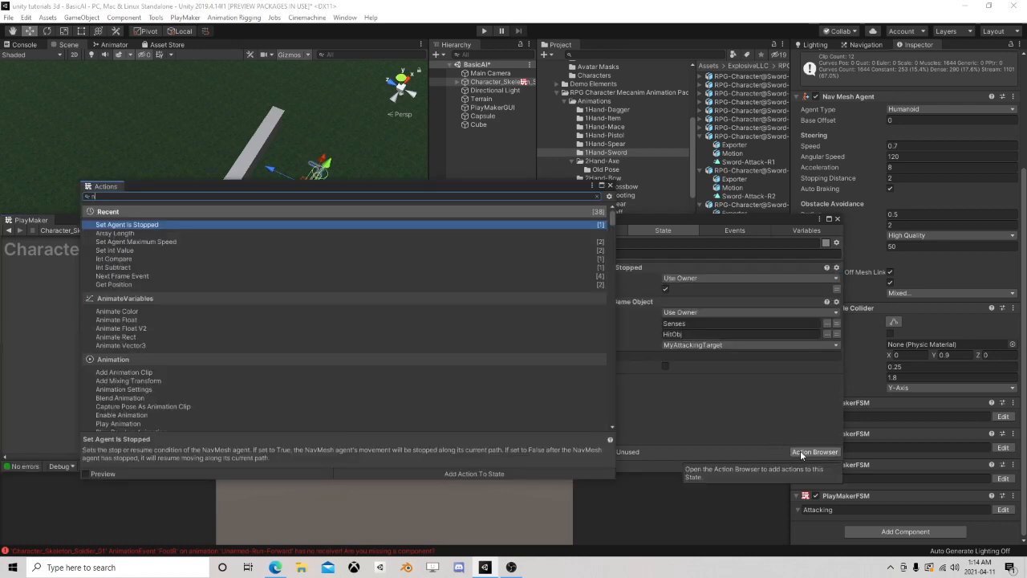
pyautogui.write('next fra')
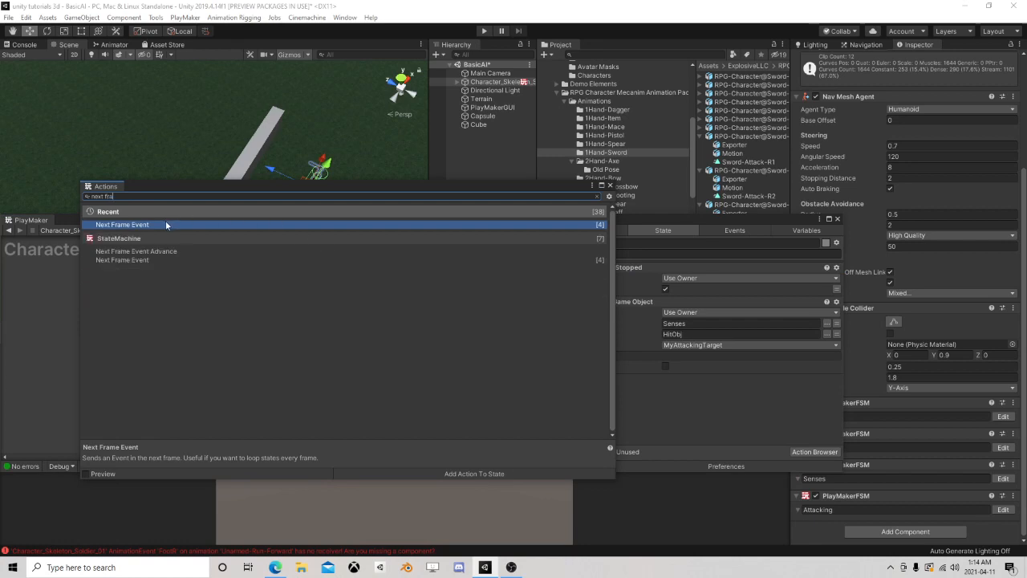
pyautogui.doubleClick(163, 224)
pyautogui.click(610, 187)
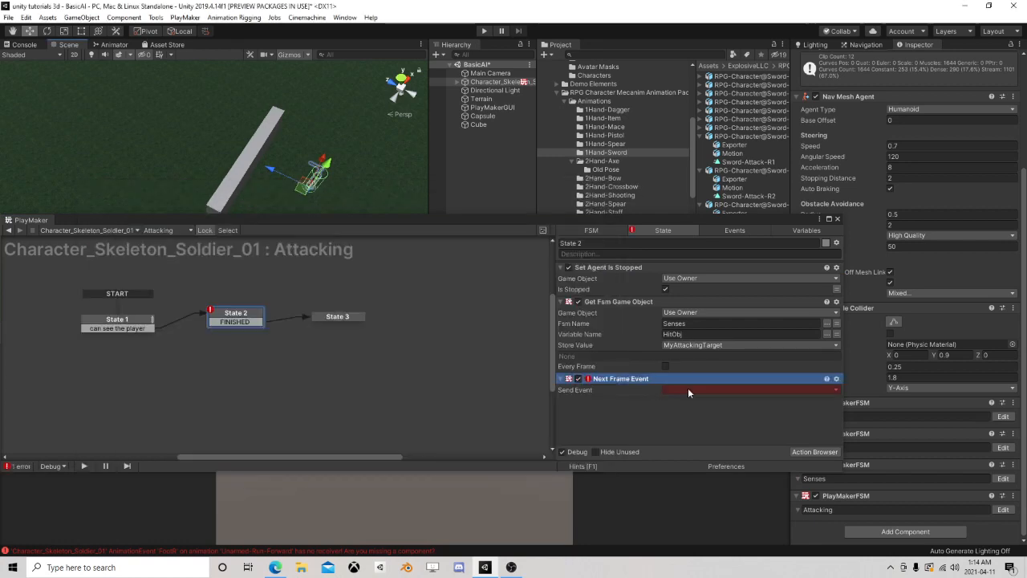
pyautogui.click(687, 389)
pyautogui.click(691, 424)
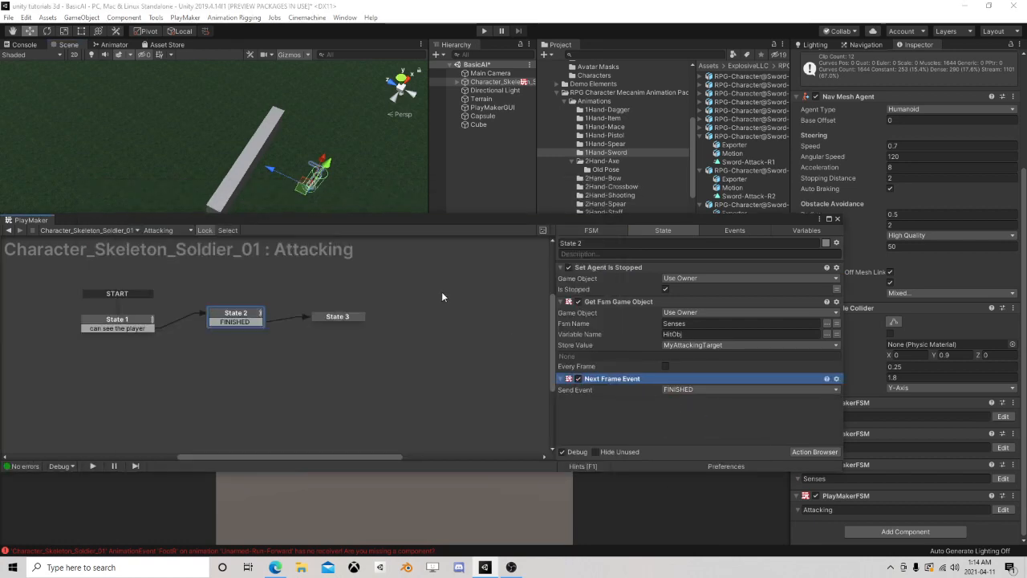
pyautogui.moveTo(250, 317); pyautogui.dragTo(139, 353)
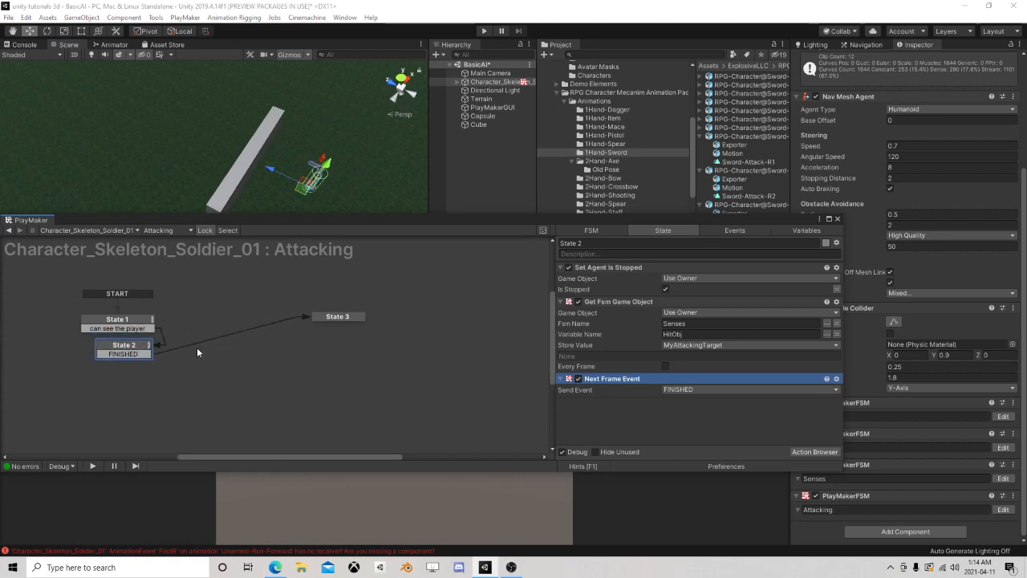
# Move State 3 closer to State 2 and add a Set Agent Destination As Game Object action to it
pyautogui.click(332, 317)
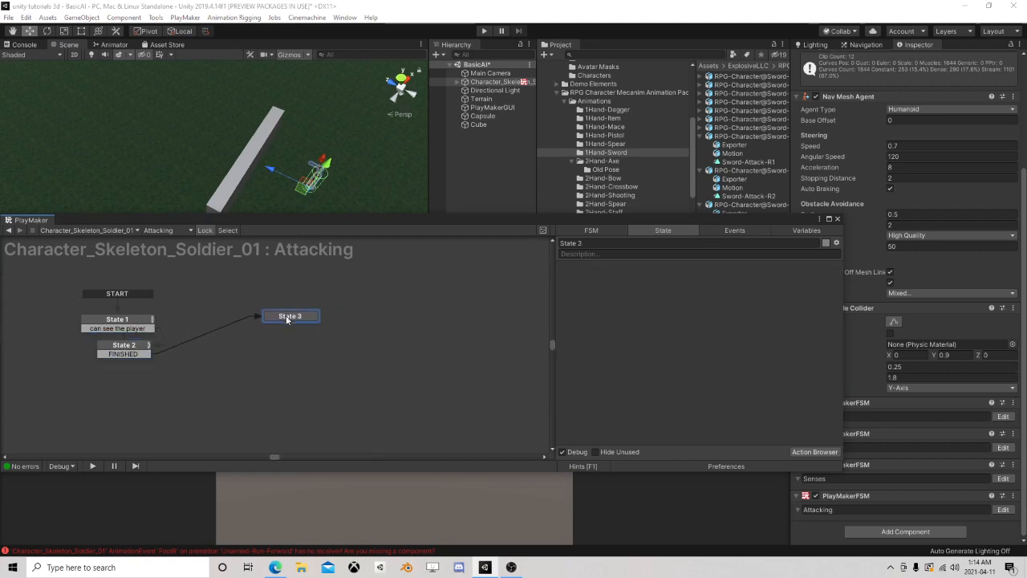
pyautogui.click(824, 451)
pyautogui.write('se')
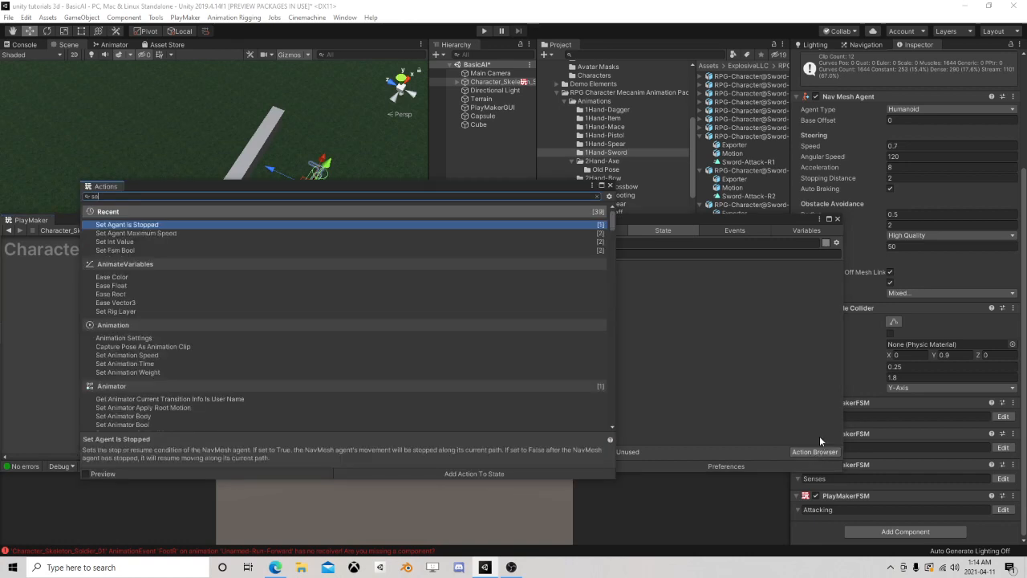
pyautogui.write('t ag')
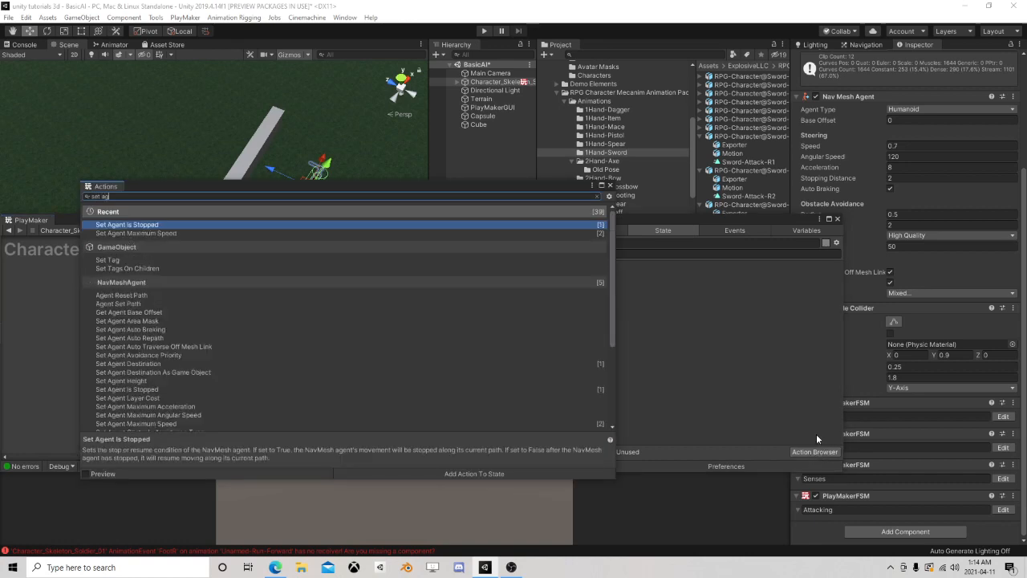
pyautogui.write('en')
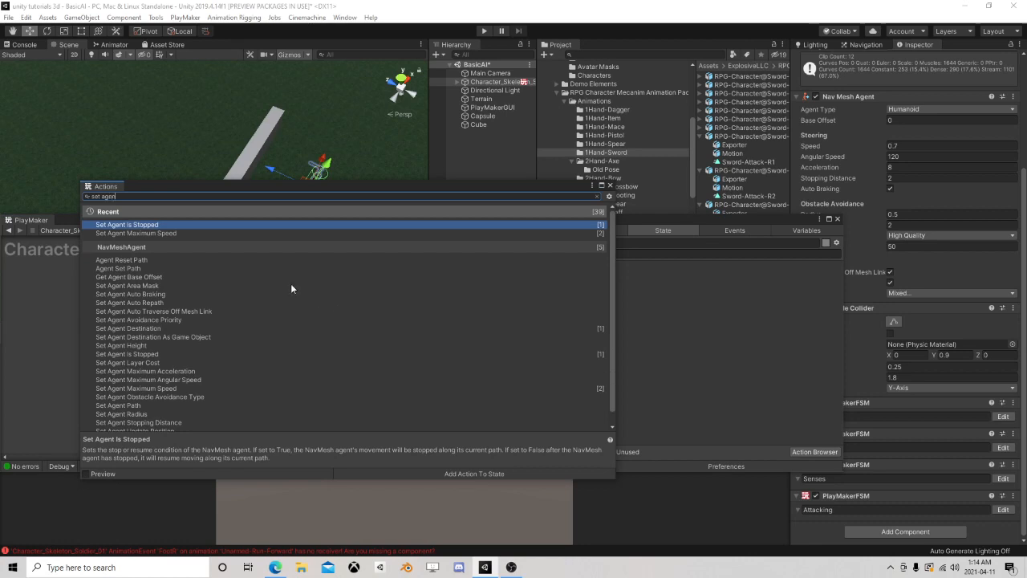
pyautogui.write('nt des')
pyautogui.doubleClick(184, 235)
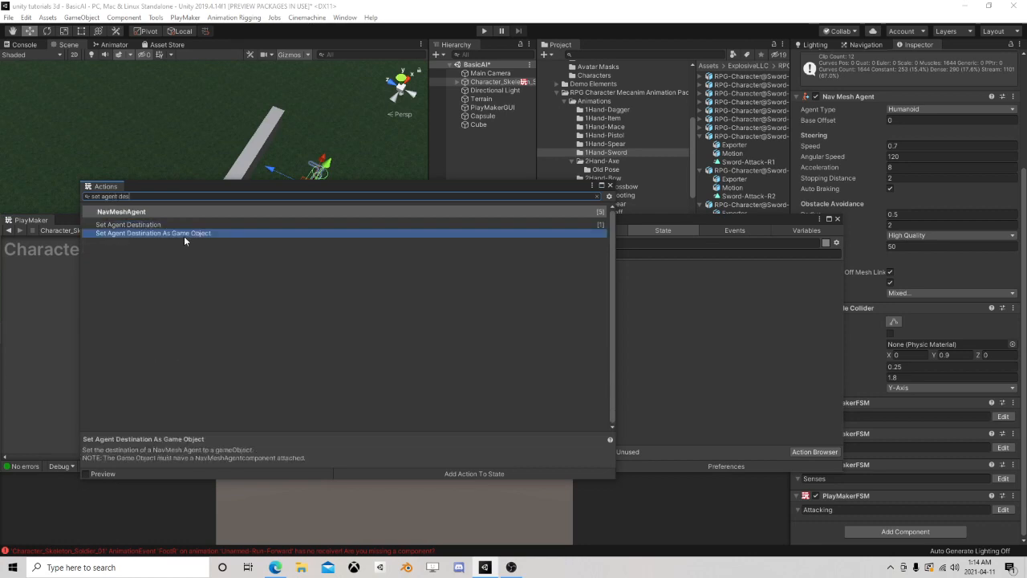
pyautogui.click(610, 185)
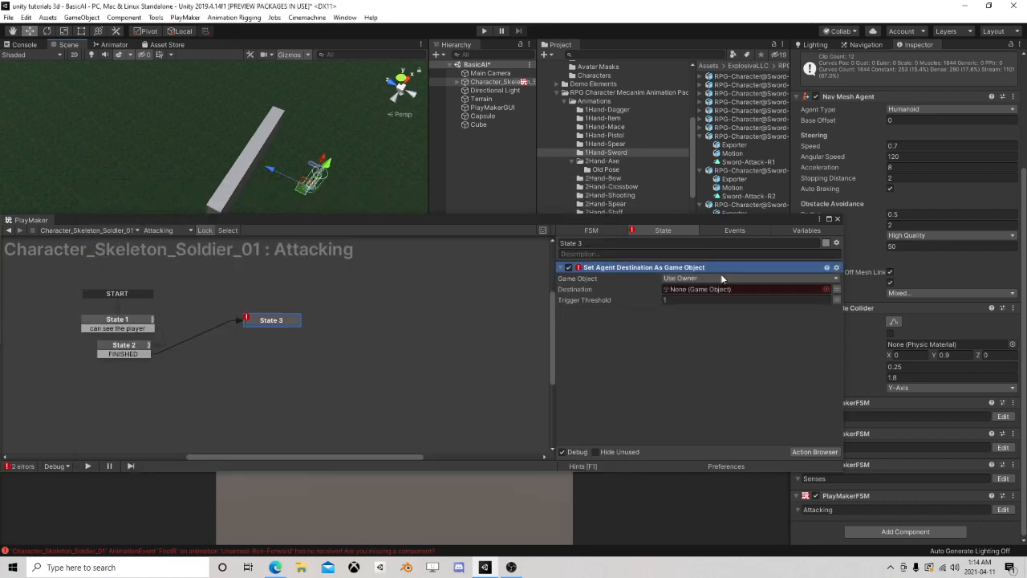
# Set State 3's agent destination to the MyAttackingTarget variable, align State 3 beside State 2 and close the state machine editor
pyautogui.click(837, 290)
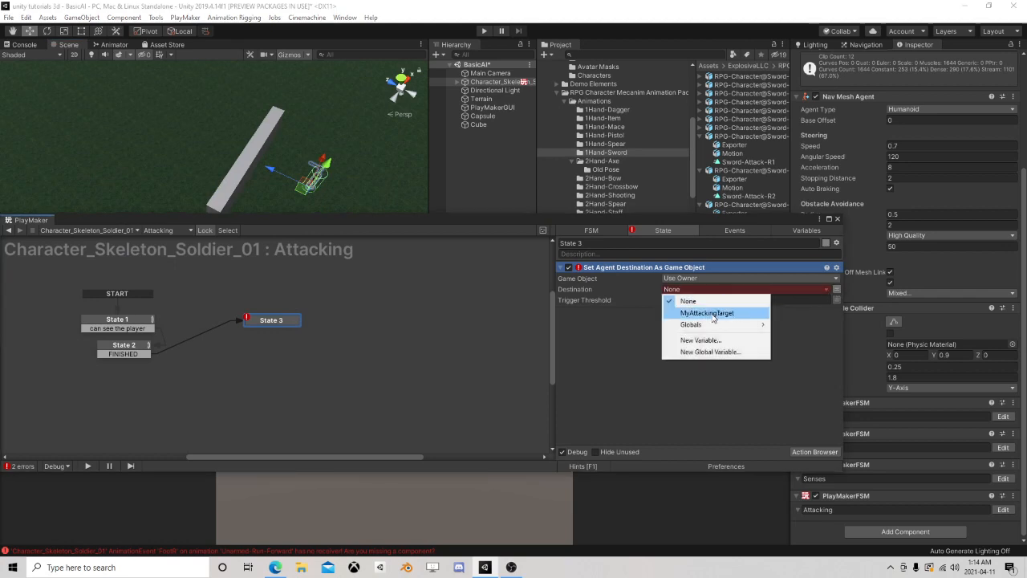
pyautogui.click(711, 313)
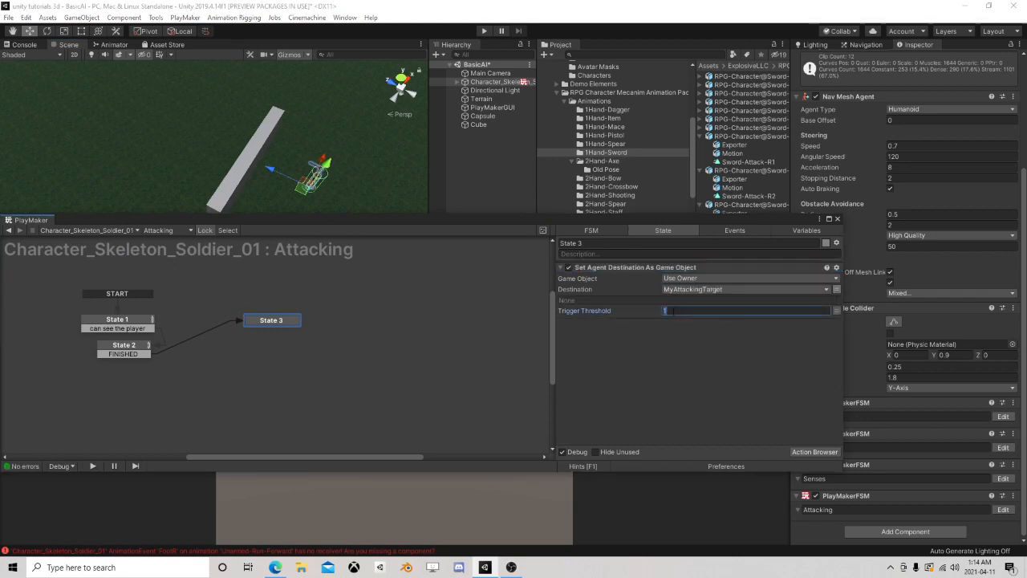
pyautogui.moveTo(260, 324); pyautogui.dragTo(250, 356)
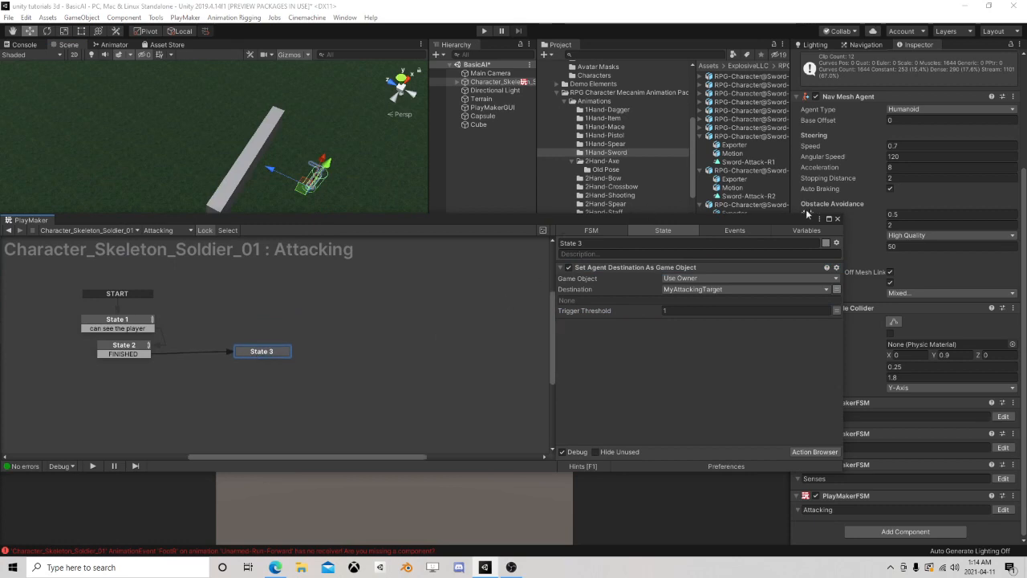
pyautogui.click(838, 218)
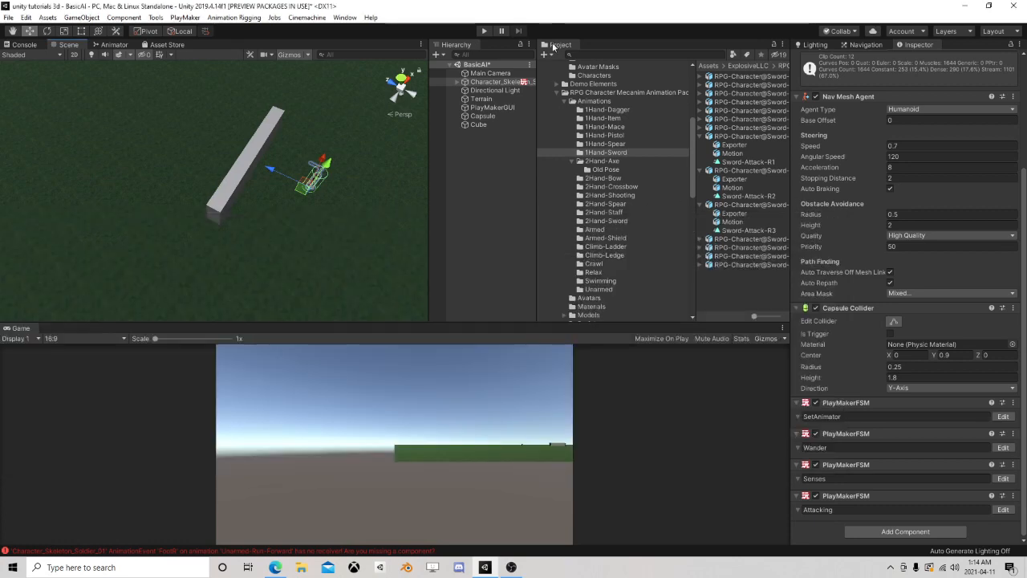
# Run the scene and move the Capsule around the wall's near end to about X 105, Z 111 to test the soldier's reaction
pyautogui.click(483, 31)
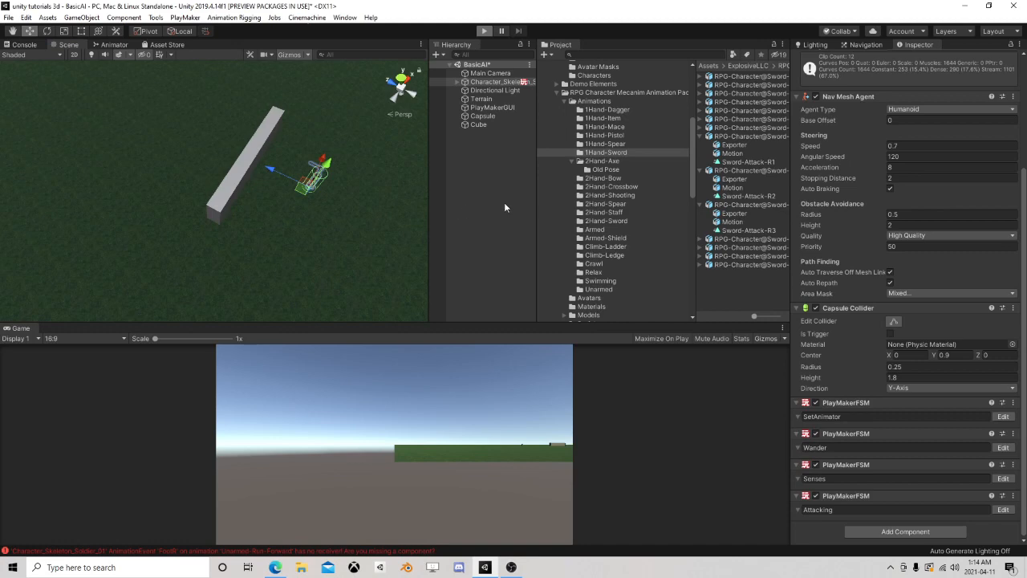
pyautogui.click(483, 115)
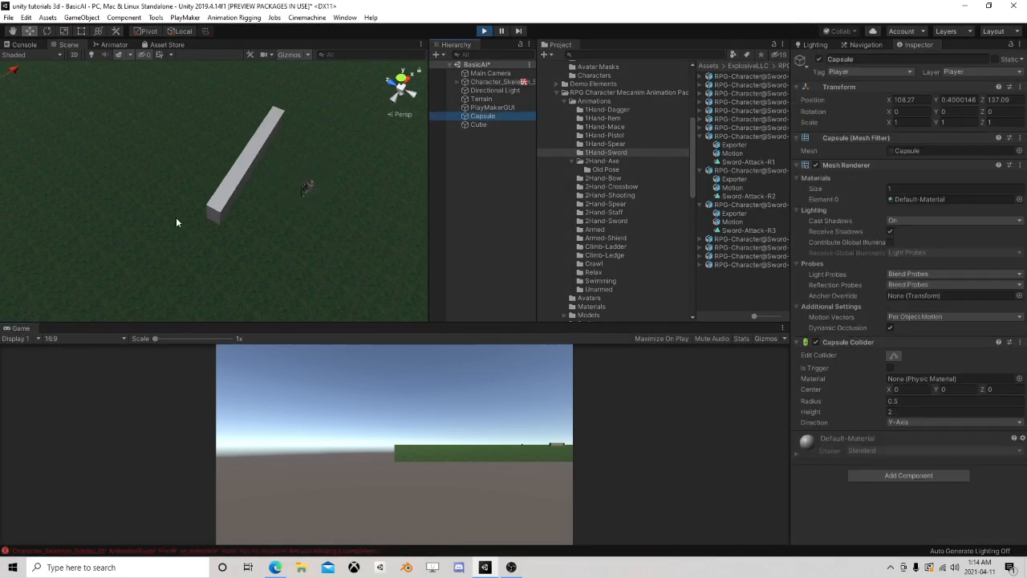
pyautogui.scroll(-3, 174, 217)
pyautogui.moveTo(21, 119); pyautogui.dragTo(192, 266)
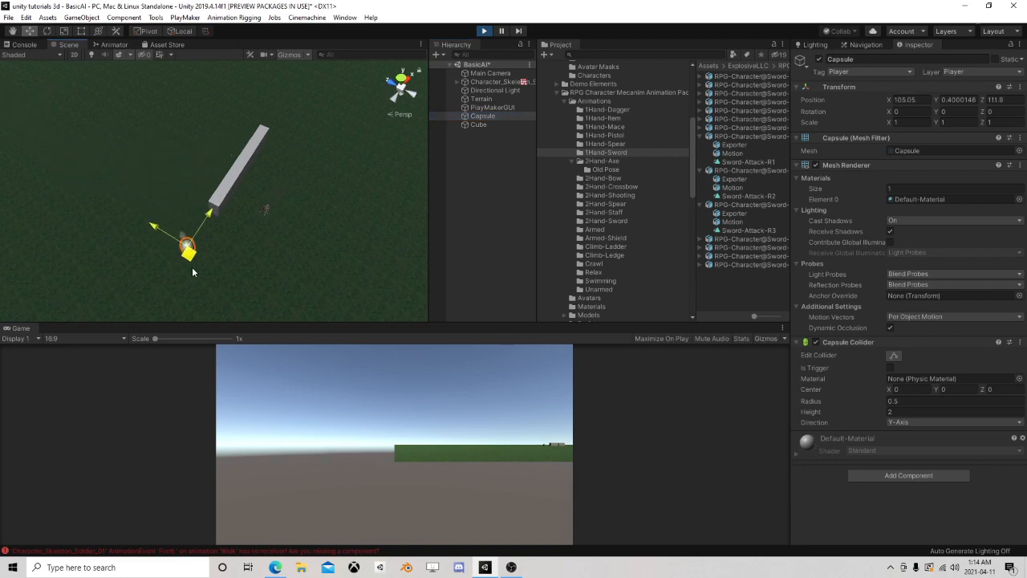
pyautogui.moveTo(186, 245); pyautogui.dragTo(194, 253)
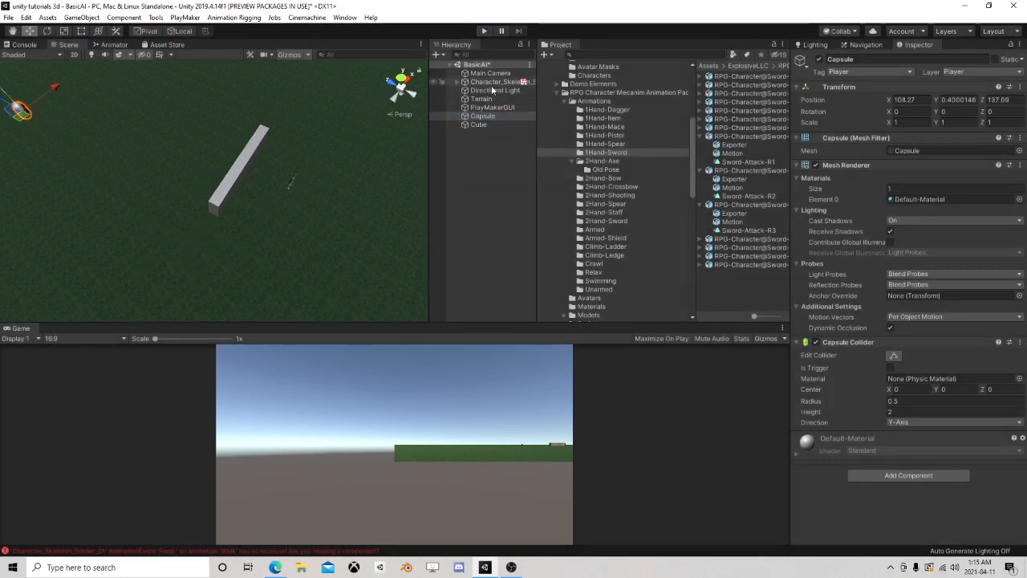
# Reopen the soldier's Attacking state machine and copy State 2's Set Agent Is Stopped action into State 3, before the destination action
pyautogui.click(493, 82)
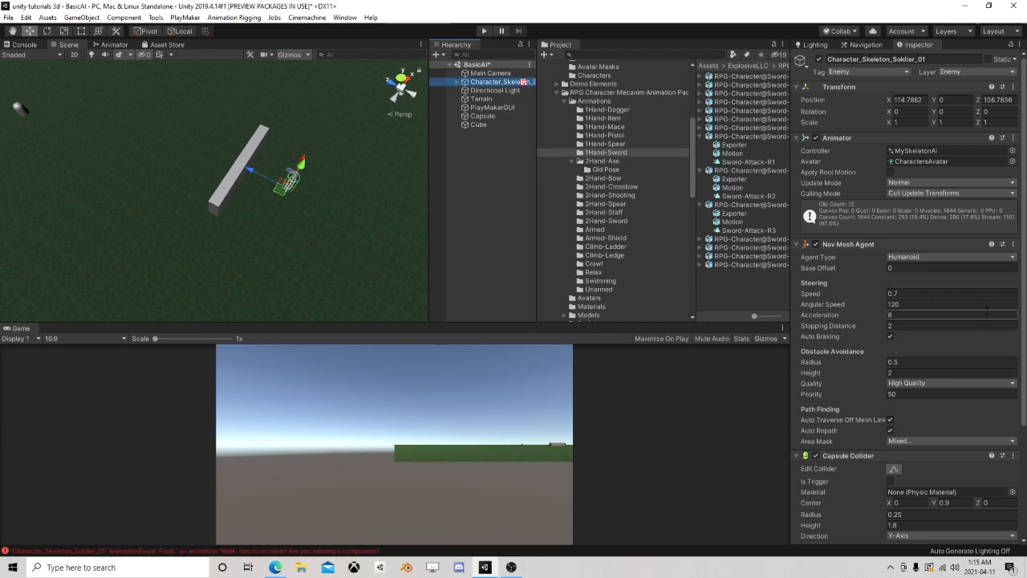
pyautogui.scroll(-5, 963, 361)
pyautogui.click(1002, 510)
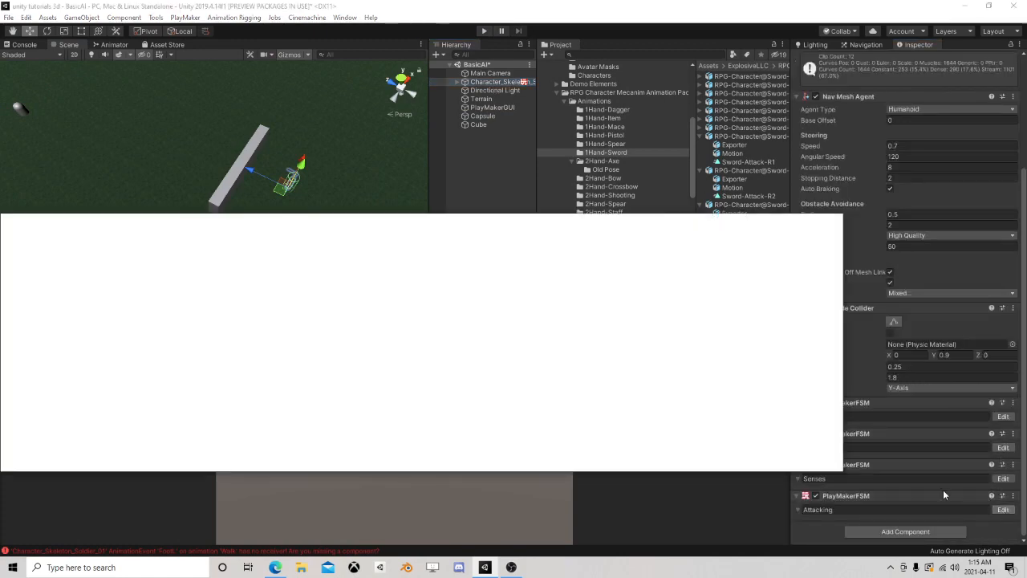
pyautogui.click(114, 361)
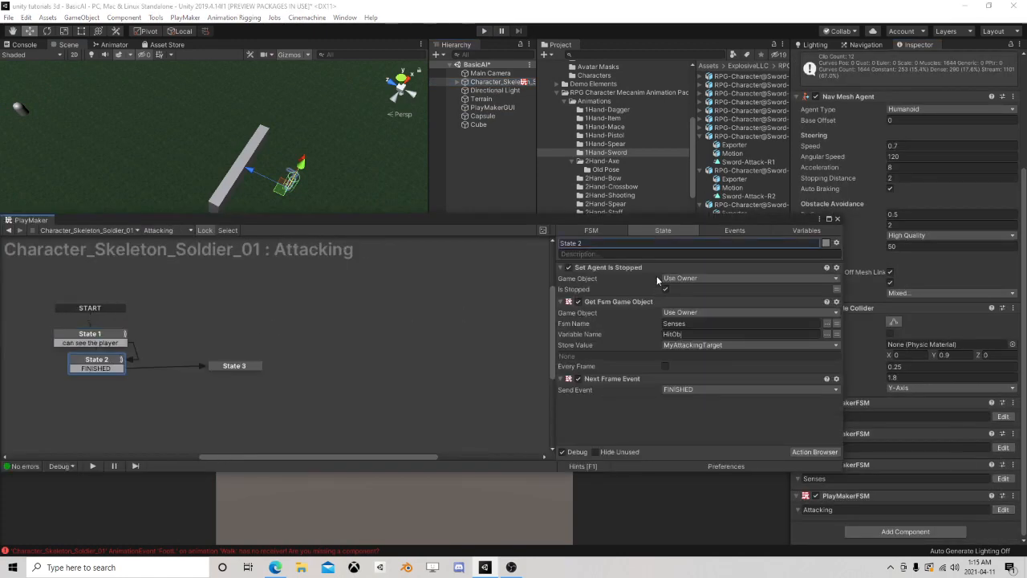
pyautogui.click(615, 268)
pyautogui.rightClick(614, 270)
pyautogui.click(663, 328)
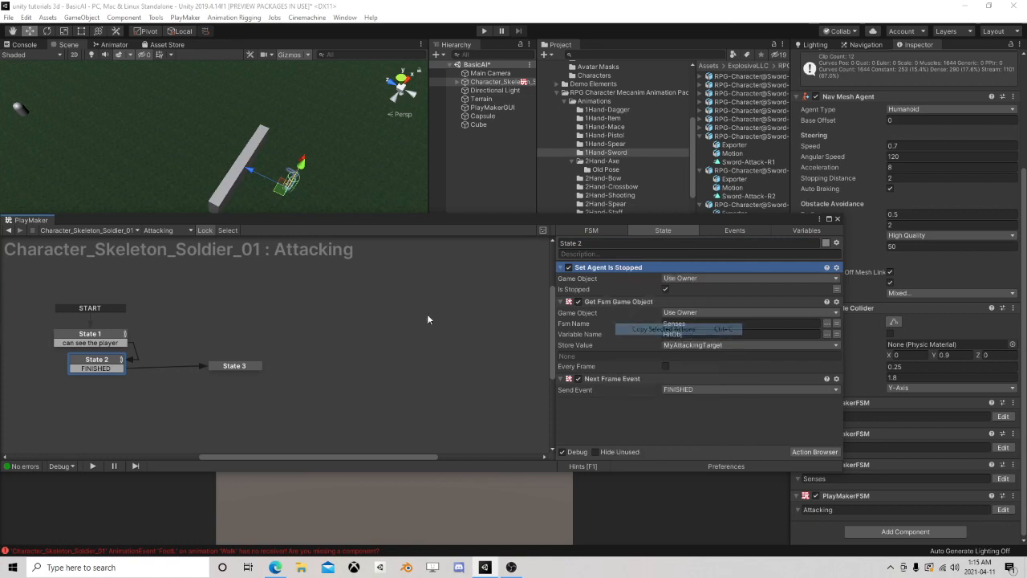
pyautogui.click(234, 365)
pyautogui.rightClick(623, 268)
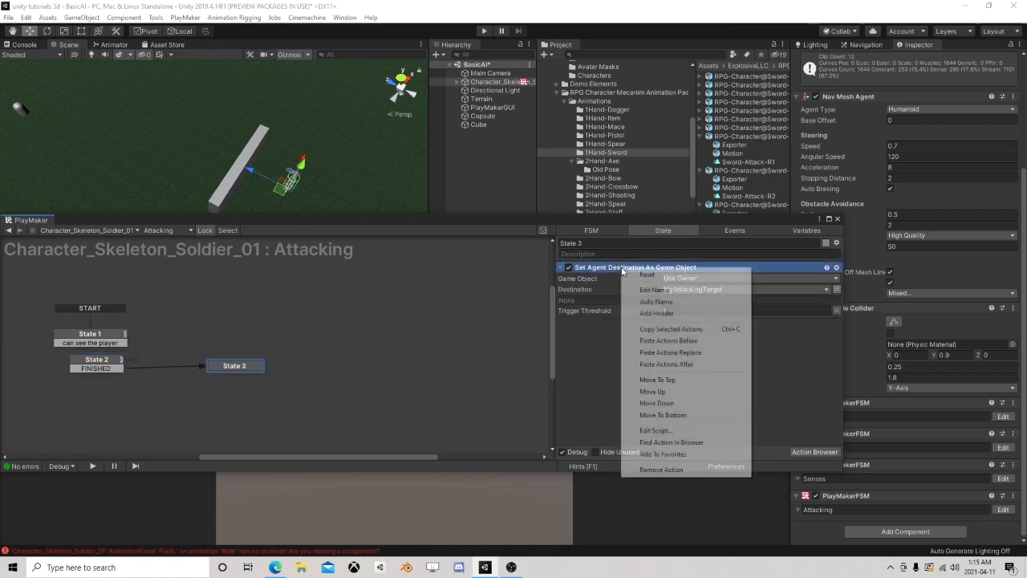
pyautogui.click(669, 340)
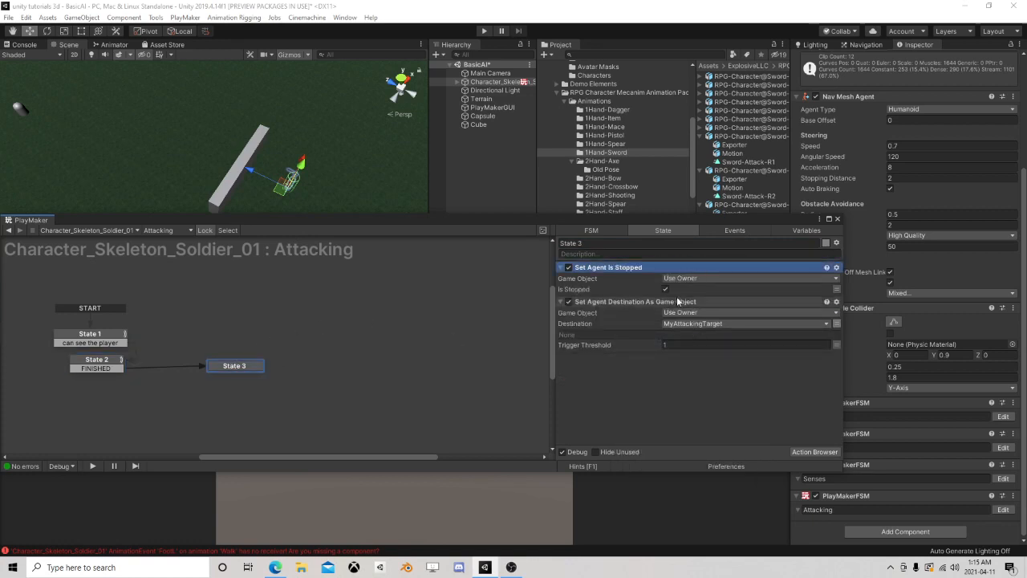
pyautogui.click(837, 218)
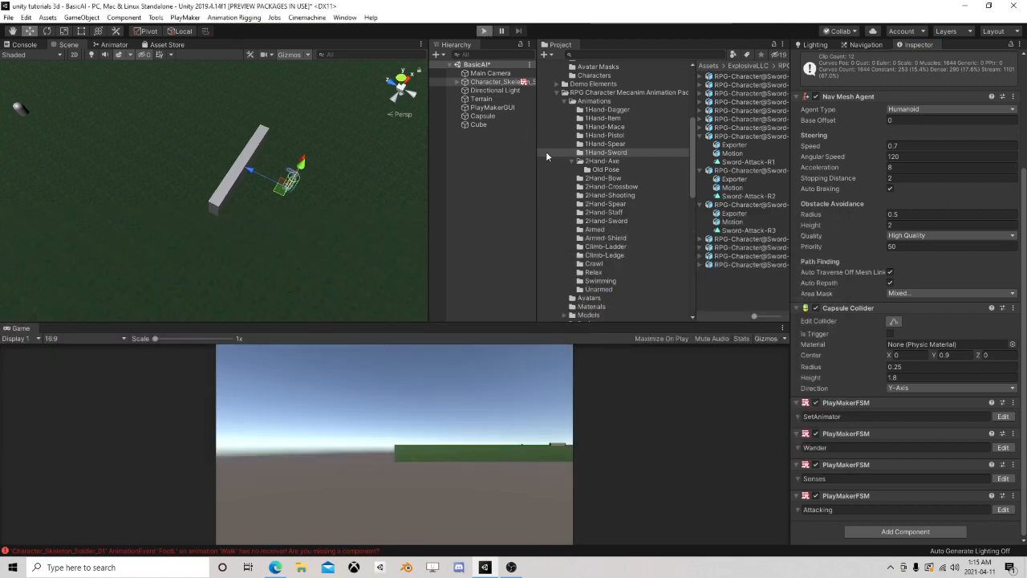
# Run the scene again and move the Capsule in front of the soldier, then to about X 116, Z 99, to test the chase
pyautogui.hotkey('ctrl', 'p')
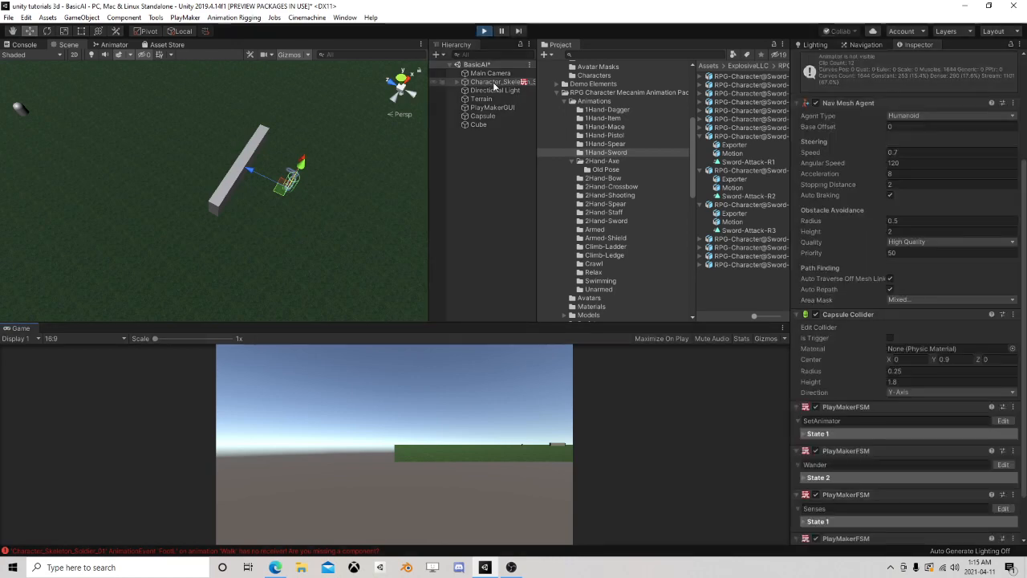
pyautogui.click(486, 117)
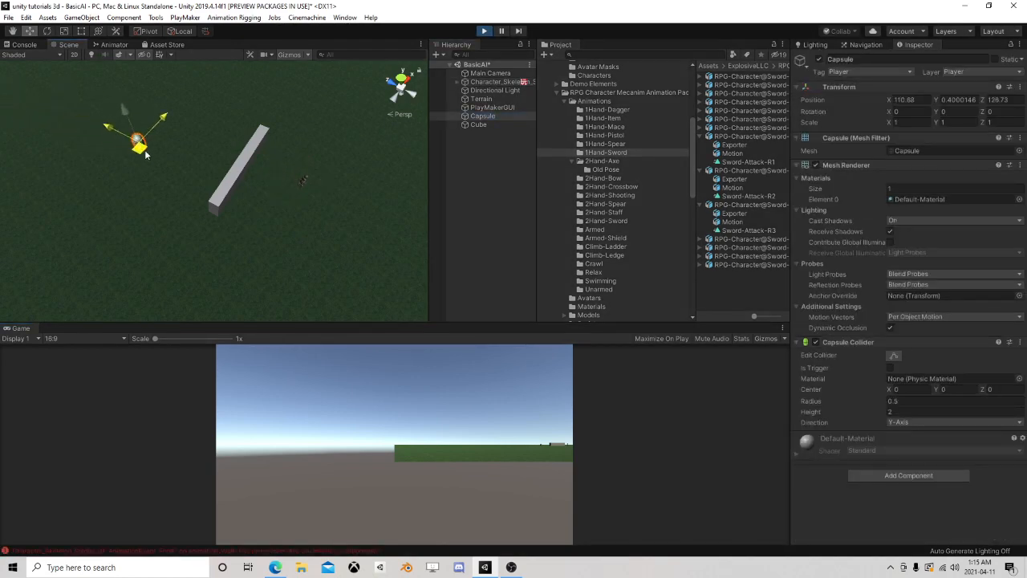
pyautogui.moveTo(227, 175); pyautogui.dragTo(296, 271)
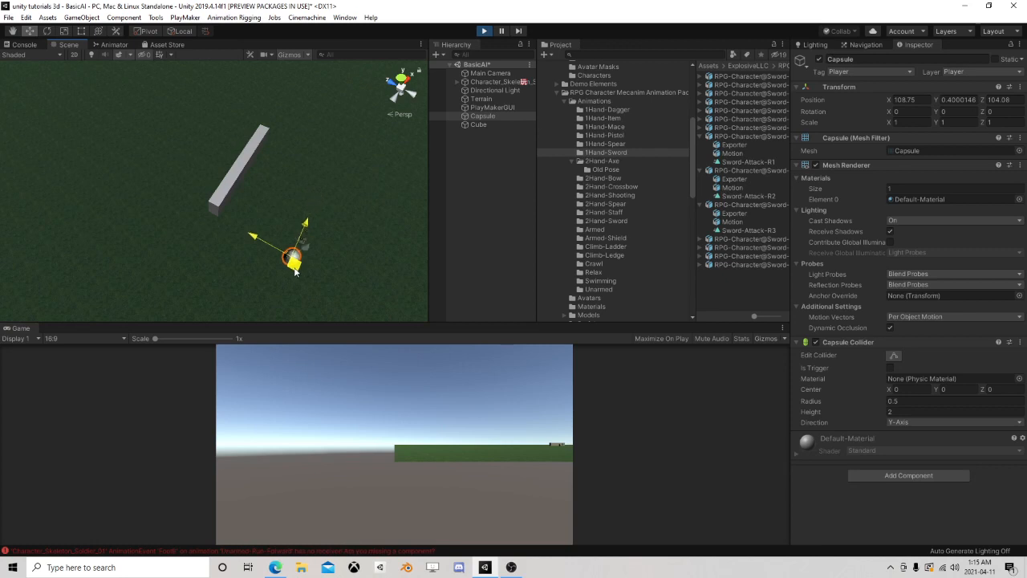
pyautogui.moveTo(294, 273); pyautogui.dragTo(383, 233)
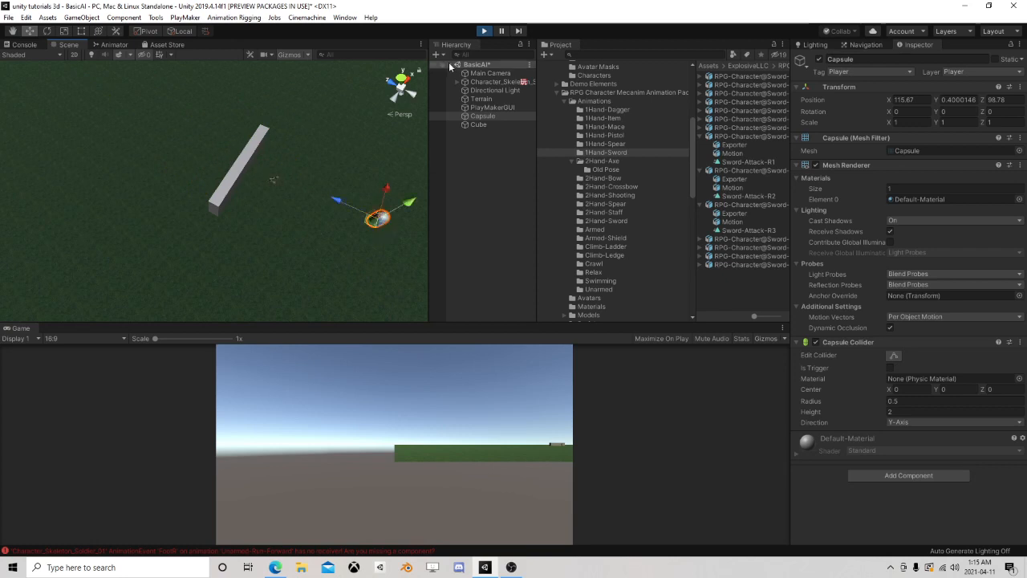
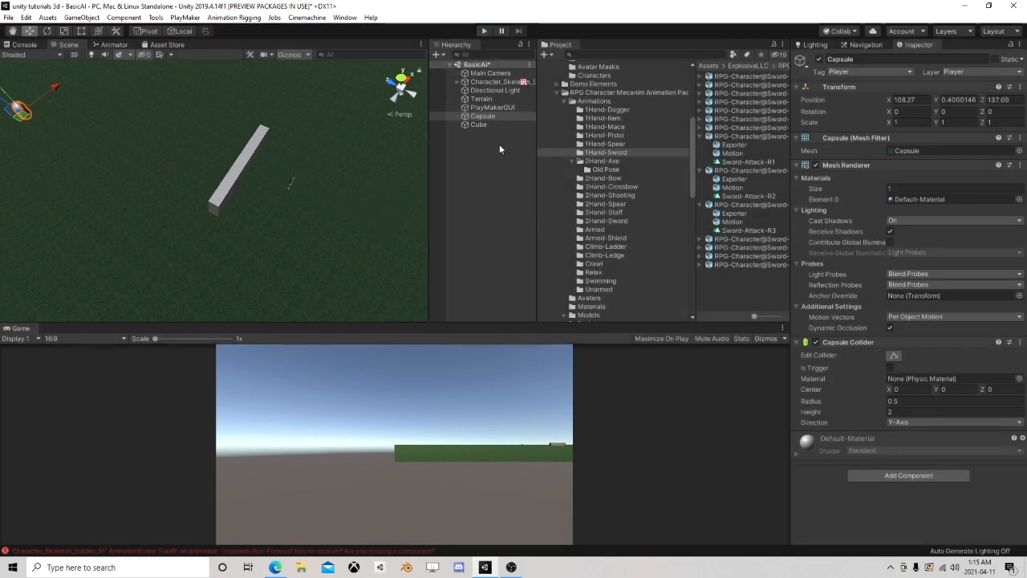
# Open the skeleton soldier's Attacking state machine and add a Get Distance action to State 3
pyautogui.click(499, 82)
pyautogui.scroll(-3, 855, 300)
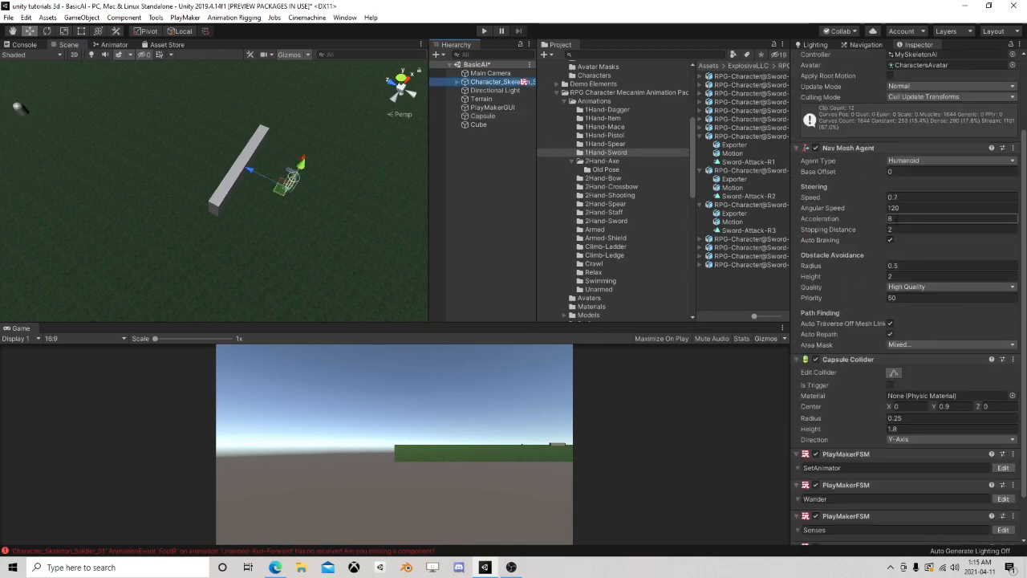
pyautogui.scroll(-2, 954, 385)
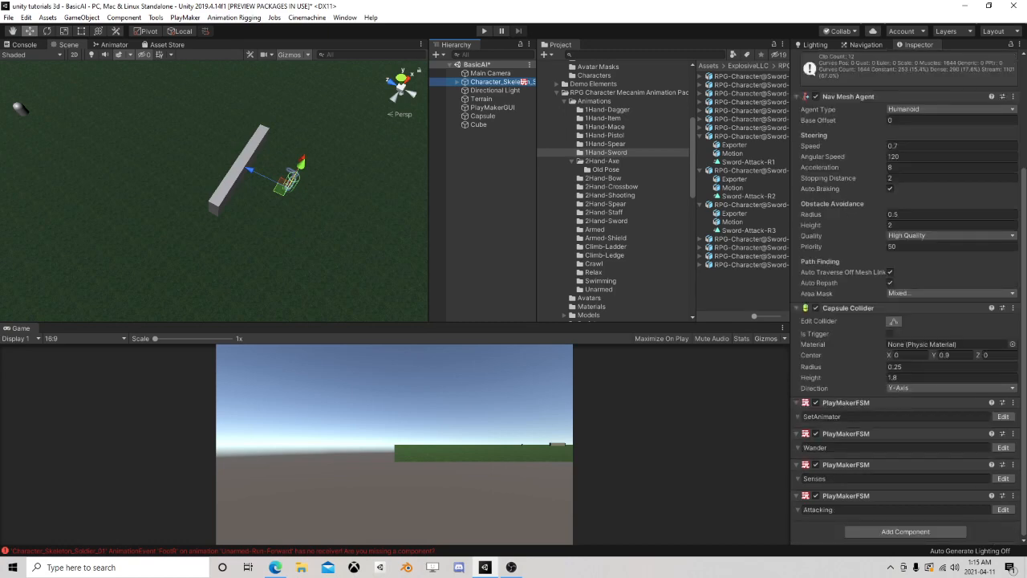
pyautogui.click(1002, 509)
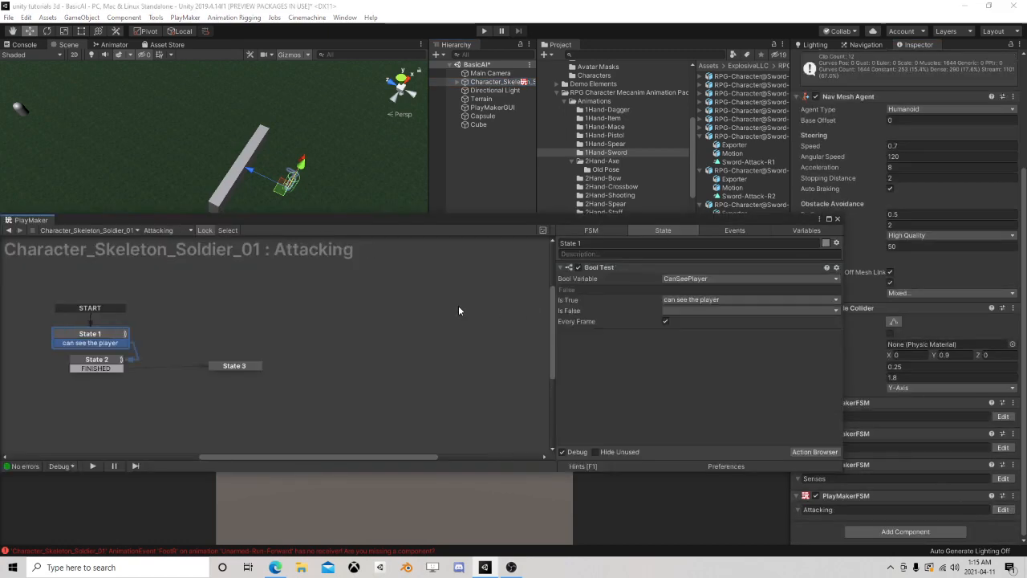
pyautogui.moveTo(349, 222); pyautogui.dragTo(394, 131)
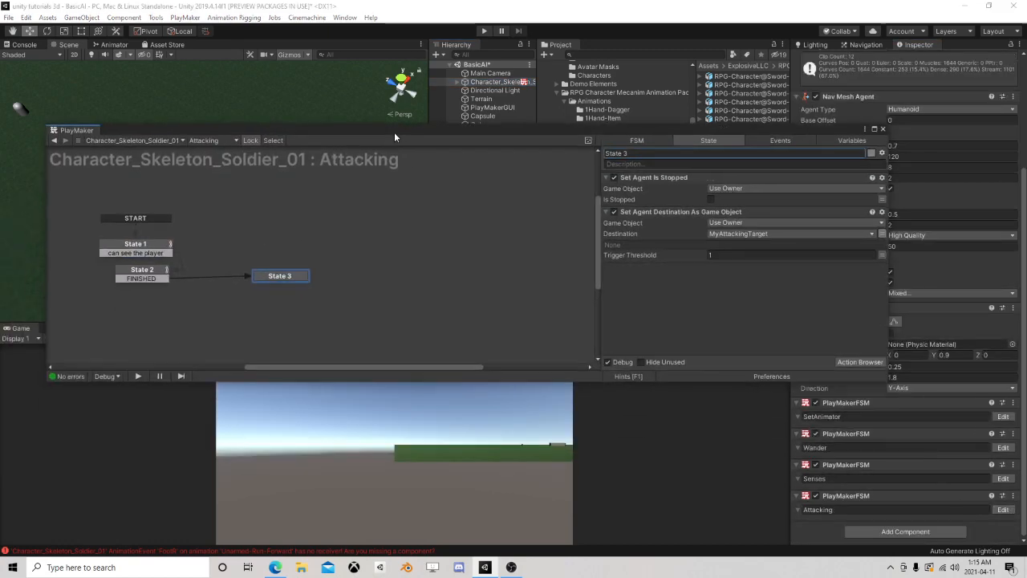
pyautogui.click(855, 362)
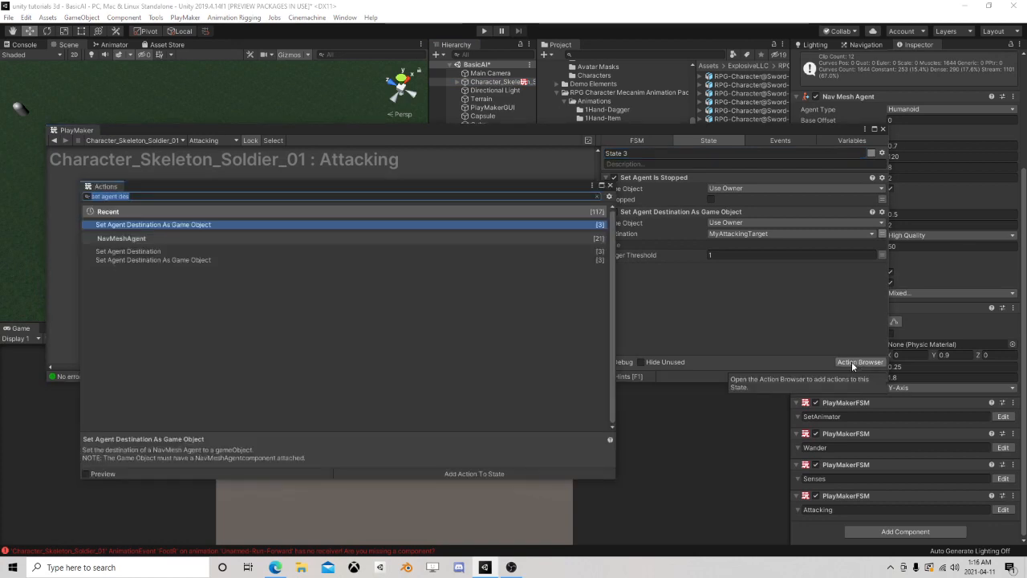
pyautogui.write('distanc')
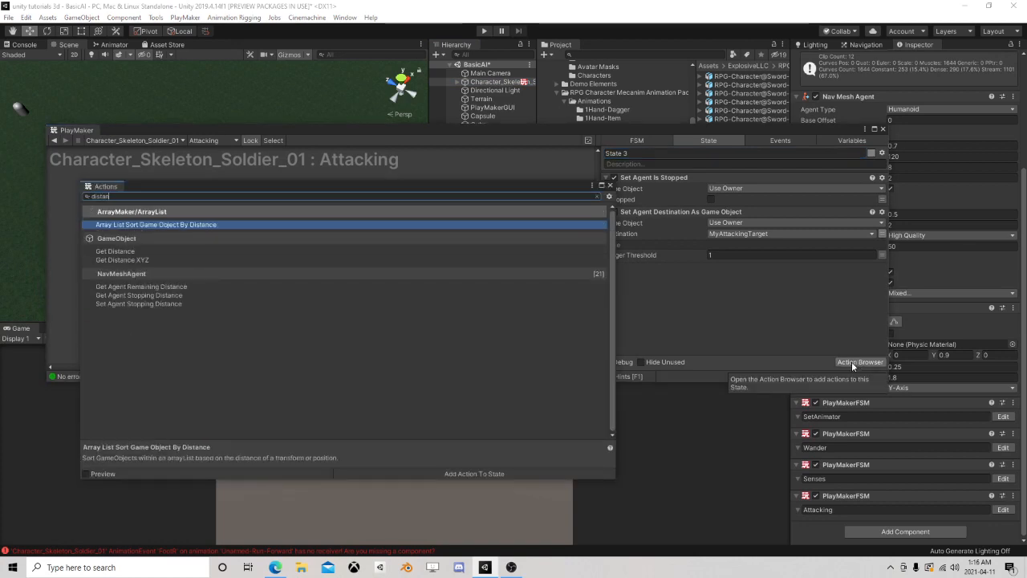
pyautogui.doubleClick(170, 253)
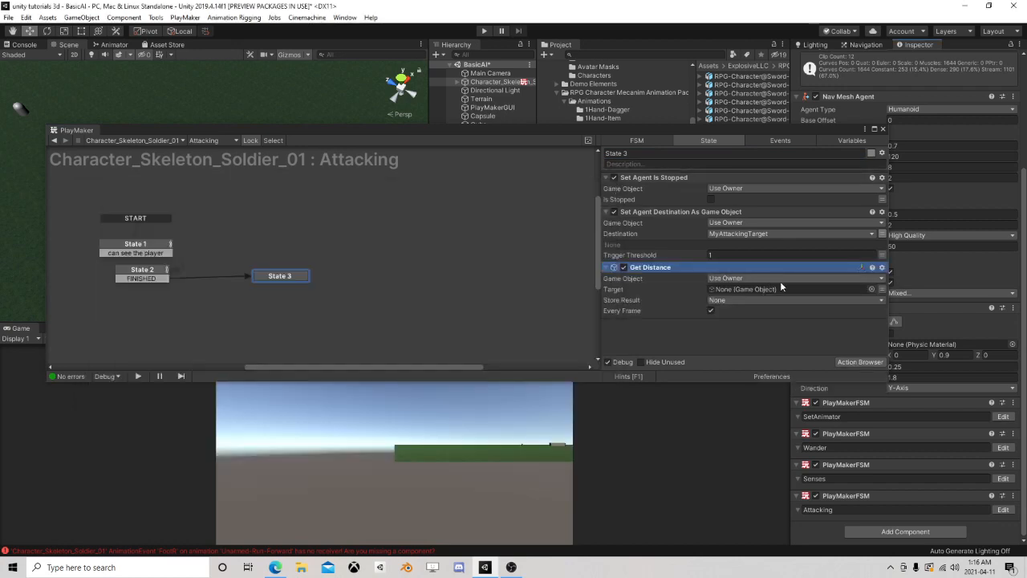
# Set the Get Distance target to the MyAttackingTarget variable and store its result in a new variable named Distance
pyautogui.click(880, 289)
pyautogui.click(794, 290)
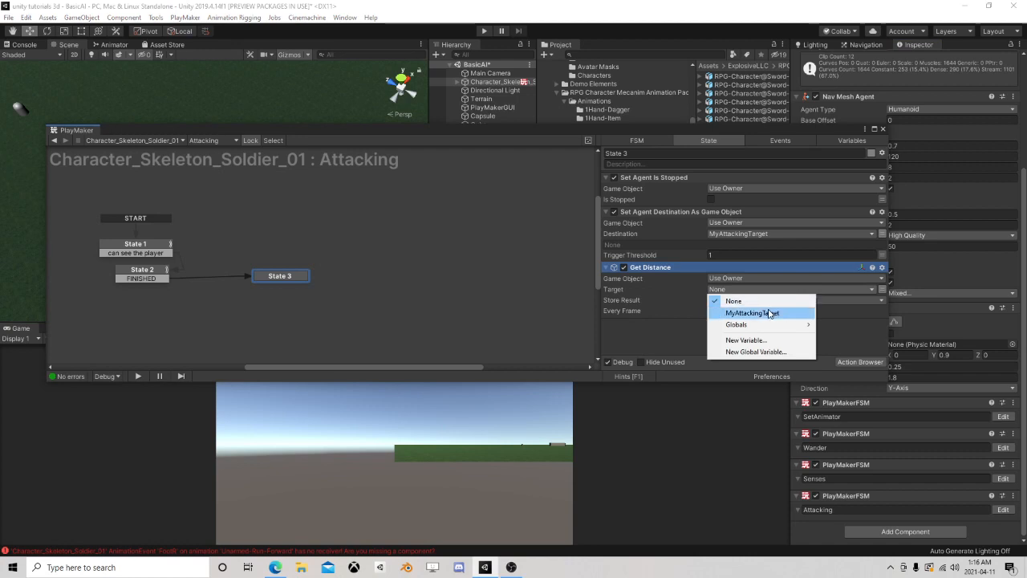
pyautogui.click(769, 313)
pyautogui.click(729, 310)
pyautogui.click(757, 338)
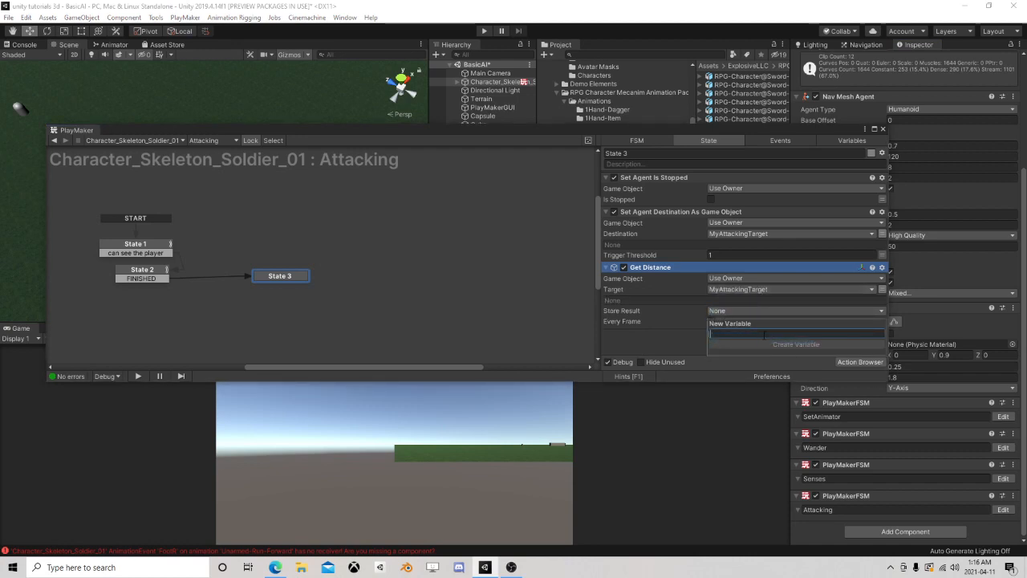
pyautogui.write('Distance')
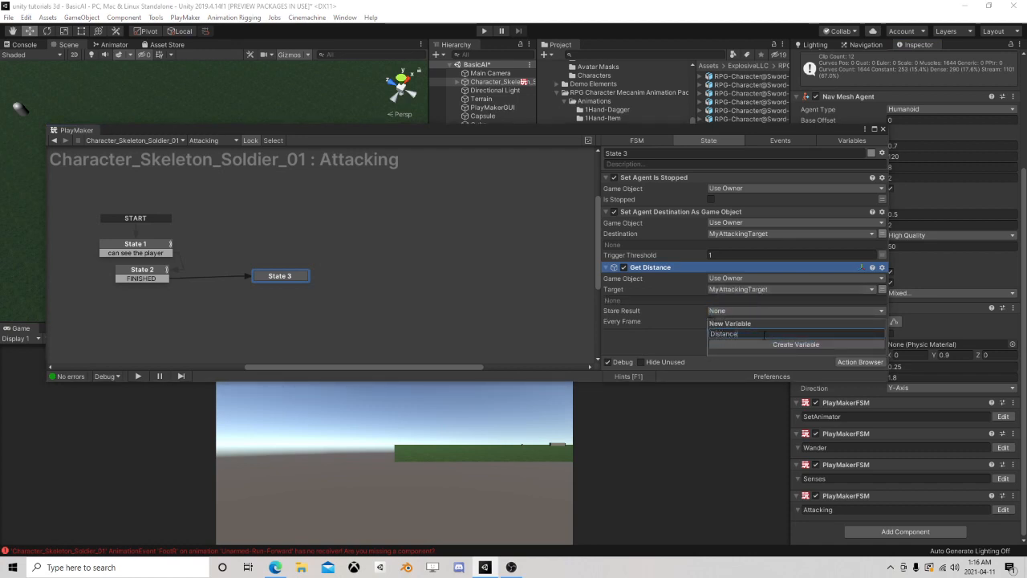
pyautogui.press('Return')
# Find the Float Compare action and add it to State 3, then close the action browser
pyautogui.click(853, 362)
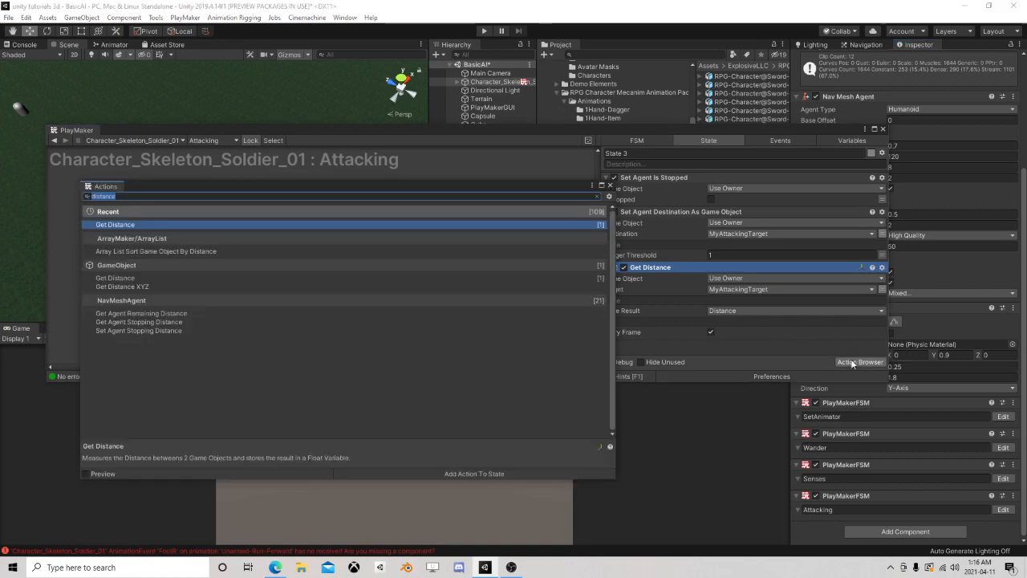
pyautogui.write('foat')
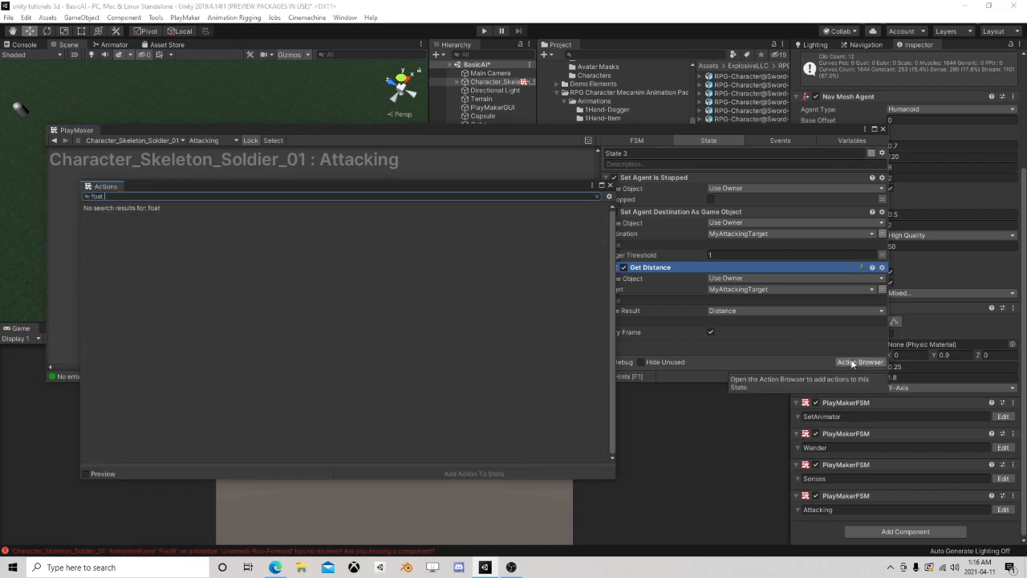
pyautogui.press('BackSpace')
pyautogui.press('BackSpace')
pyautogui.write('loat')
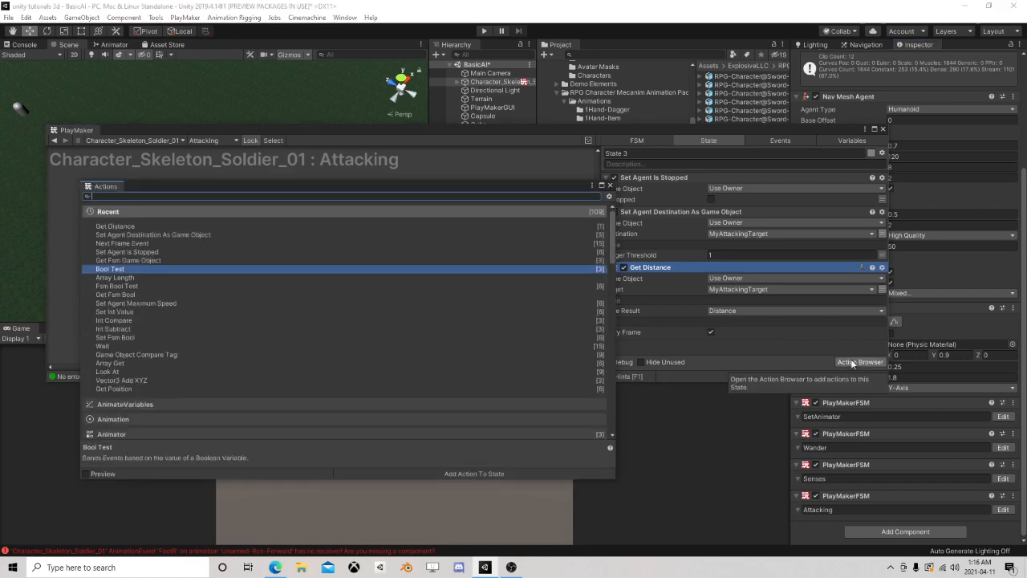
pyautogui.write(' compare')
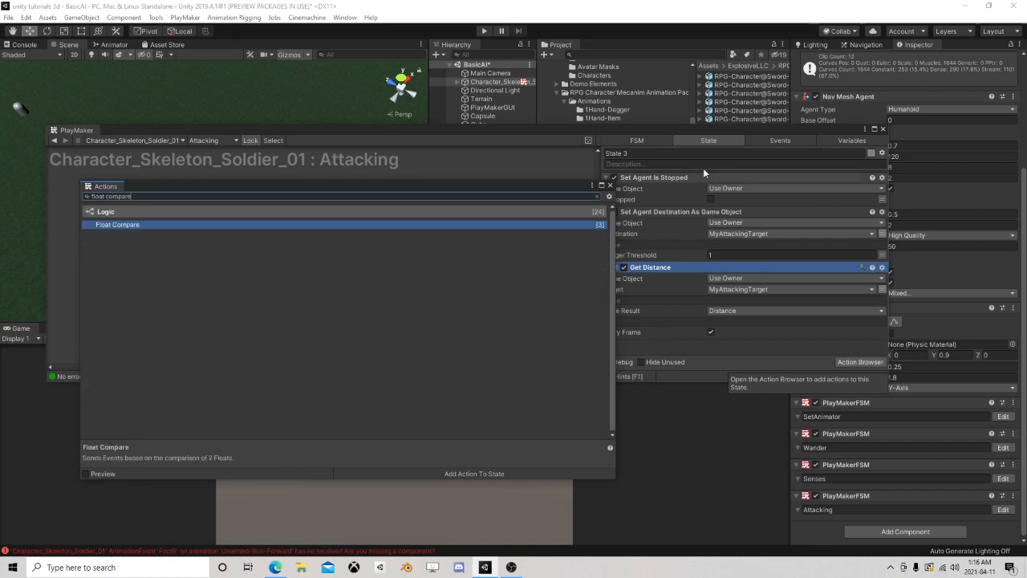
pyautogui.press('Return')
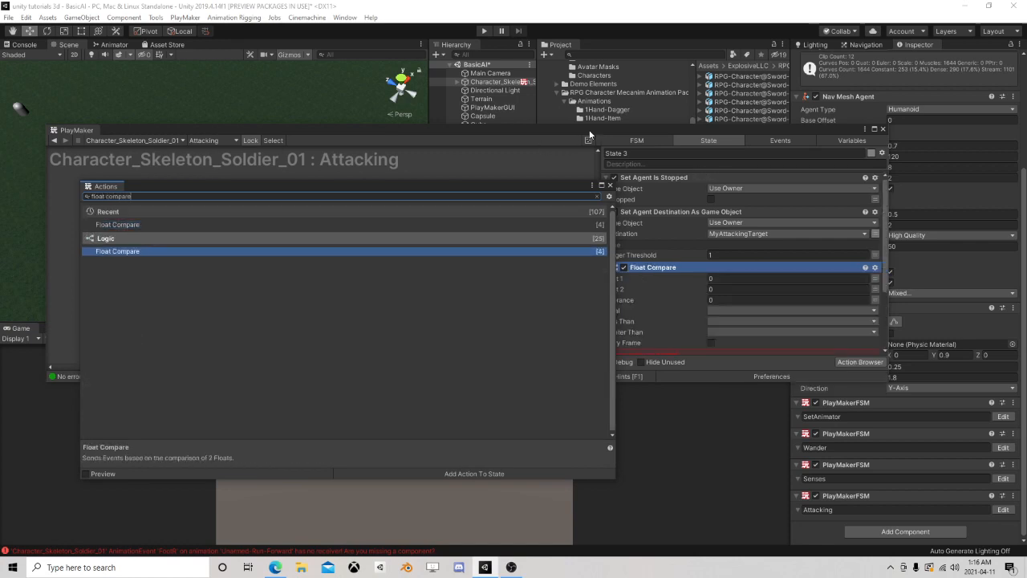
pyautogui.click(611, 186)
# Make Float Compare check the Distance variable against 3 on every frame
pyautogui.click(874, 279)
pyautogui.click(801, 281)
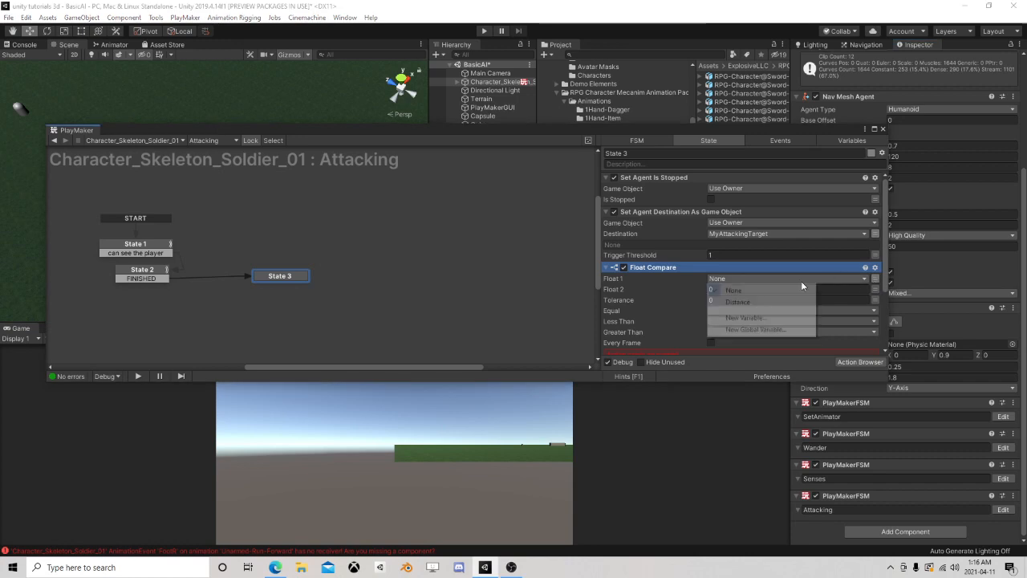
pyautogui.click(730, 299)
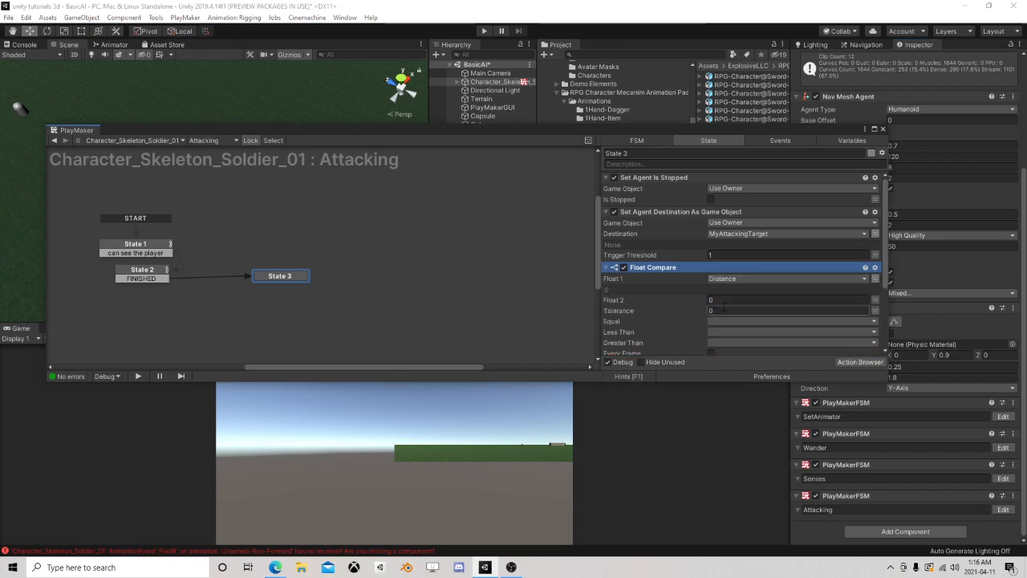
pyautogui.click(728, 300)
pyautogui.write('3')
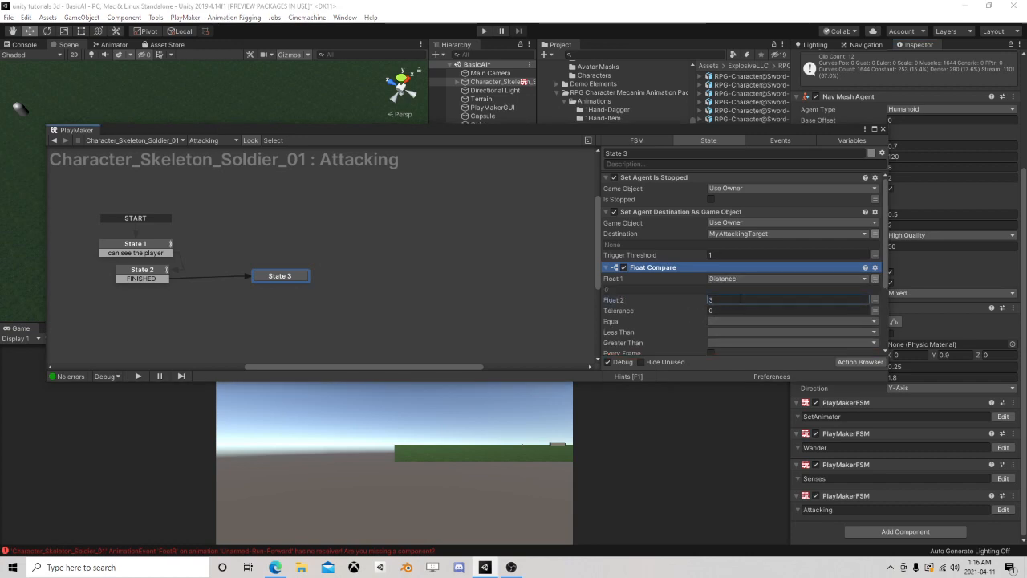
pyautogui.scroll(-3, 728, 288)
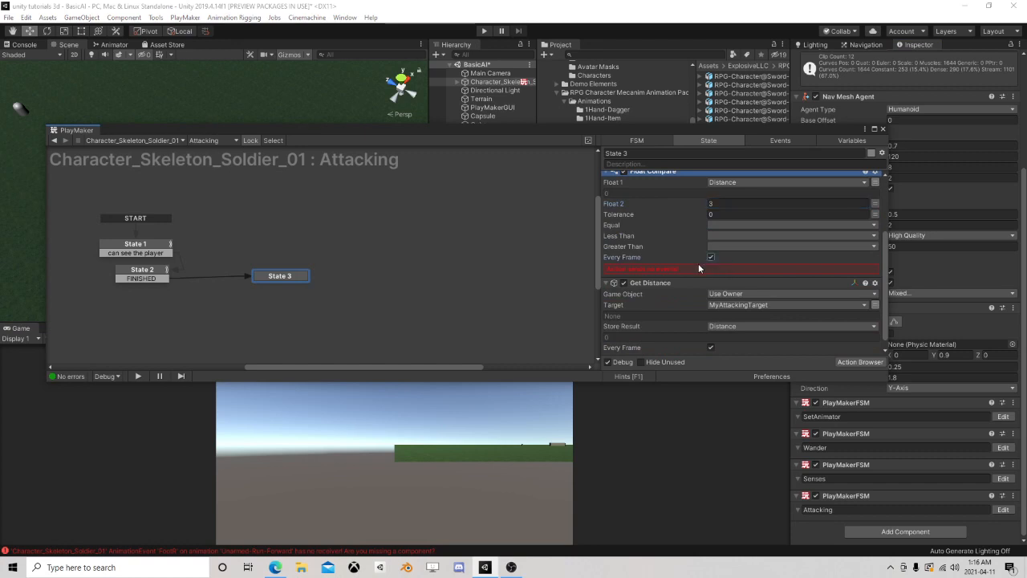
# Assign a new event named Attacking to Float Compare's Less Than result and reorder the action below Get Distance
pyautogui.click(724, 235)
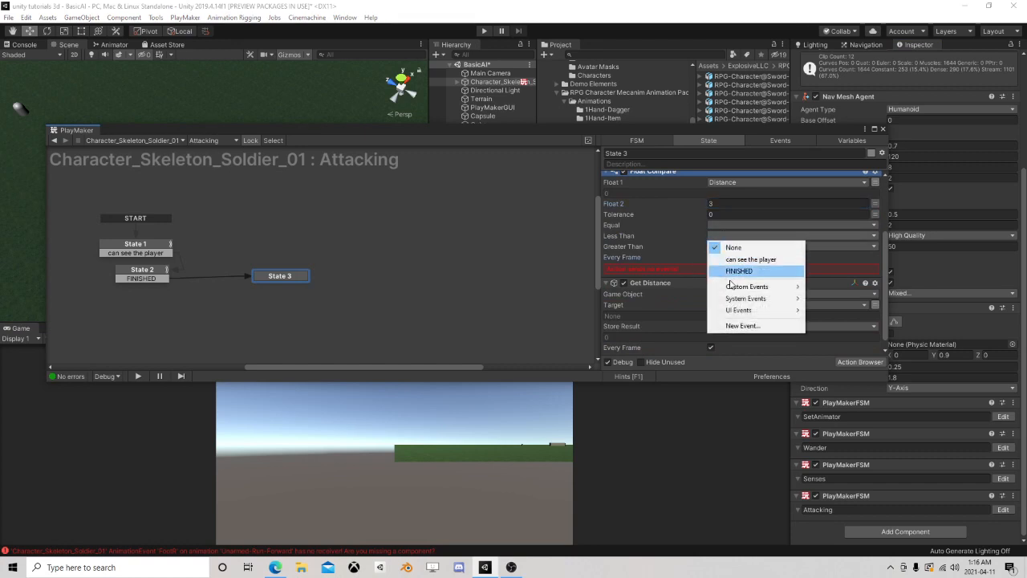
pyautogui.click(738, 326)
pyautogui.write('Attacking')
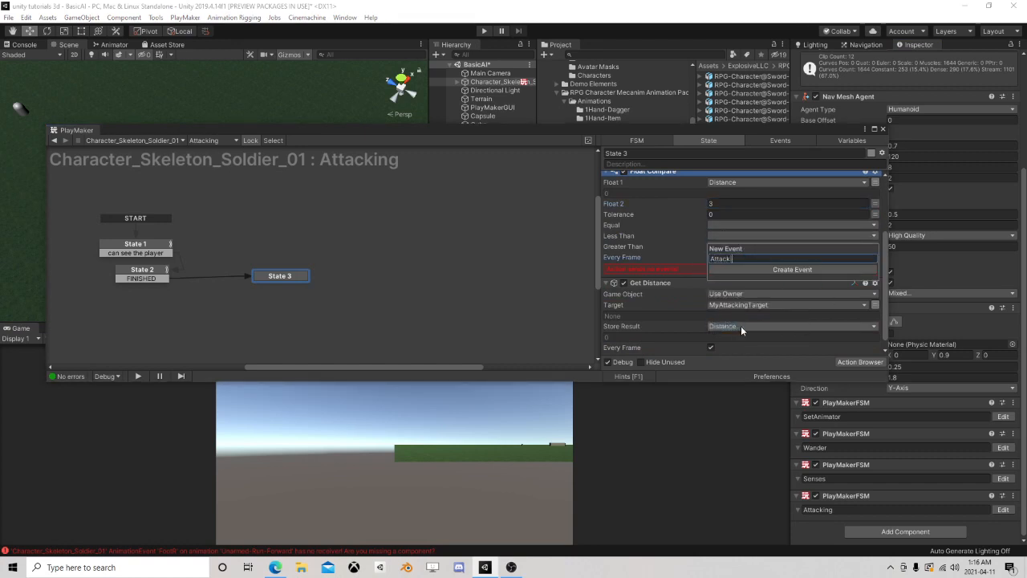
pyautogui.press('Return')
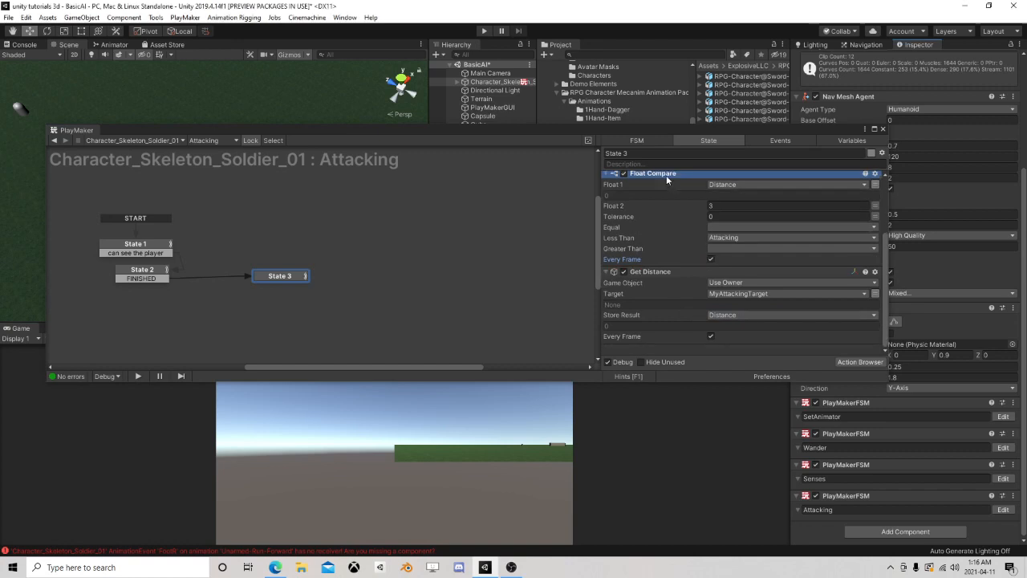
pyautogui.moveTo(667, 177); pyautogui.dragTo(687, 353)
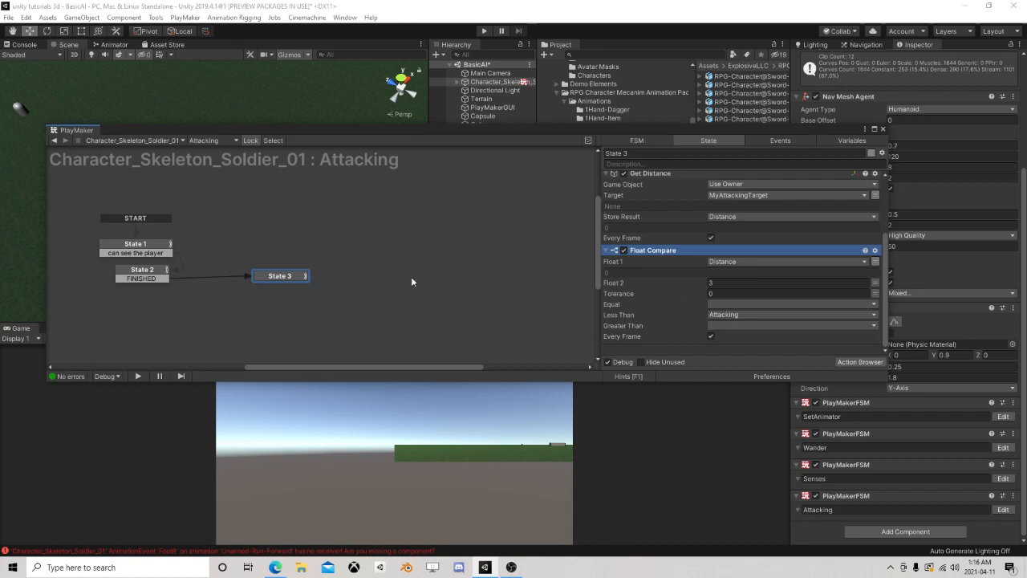
# Add an Attacking transition to State 3 and link it to a new State 4 placed beside it
pyautogui.rightClick(295, 275)
pyautogui.moveTo(317, 284)
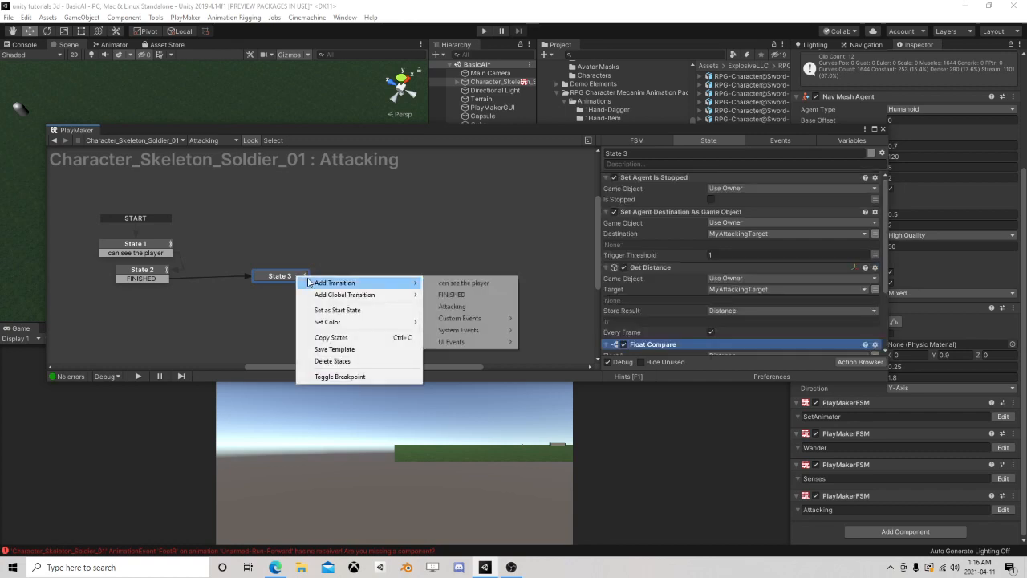
pyautogui.click(453, 307)
pyautogui.moveTo(303, 284); pyautogui.dragTo(373, 281)
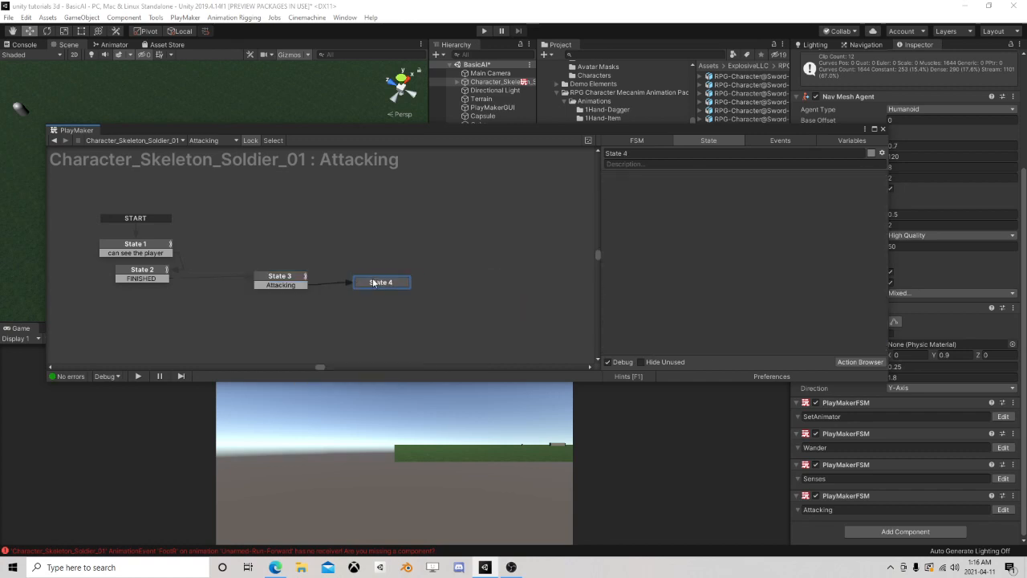
# Copy the Get Distance and Float Compare actions from State 3 into State 4
pyautogui.click(281, 276)
pyautogui.scroll(-3, 671, 307)
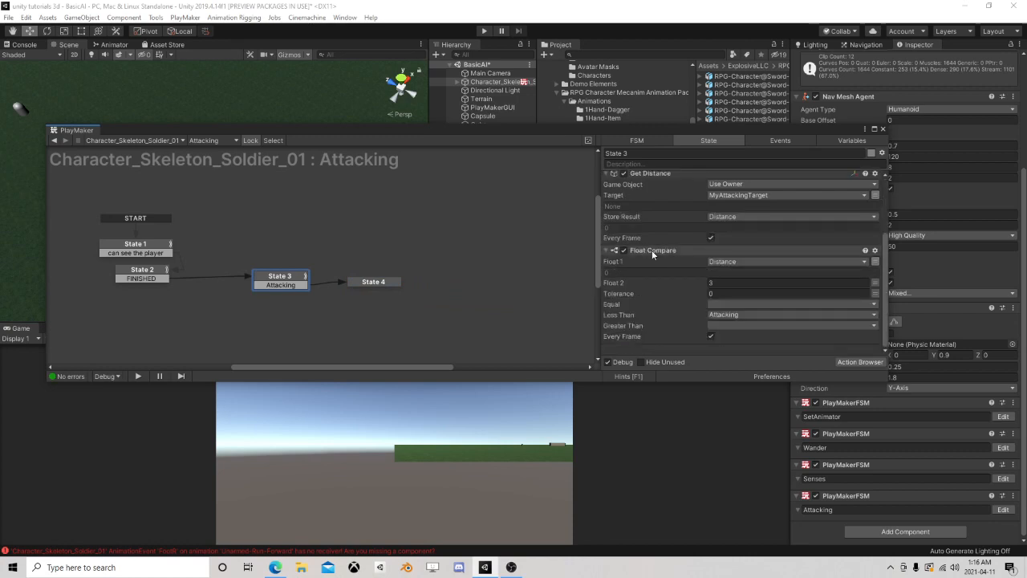
pyautogui.click(665, 174)
pyautogui.keyDown('ctrl'); pyautogui.click(679, 251); pyautogui.keyUp('ctrl')
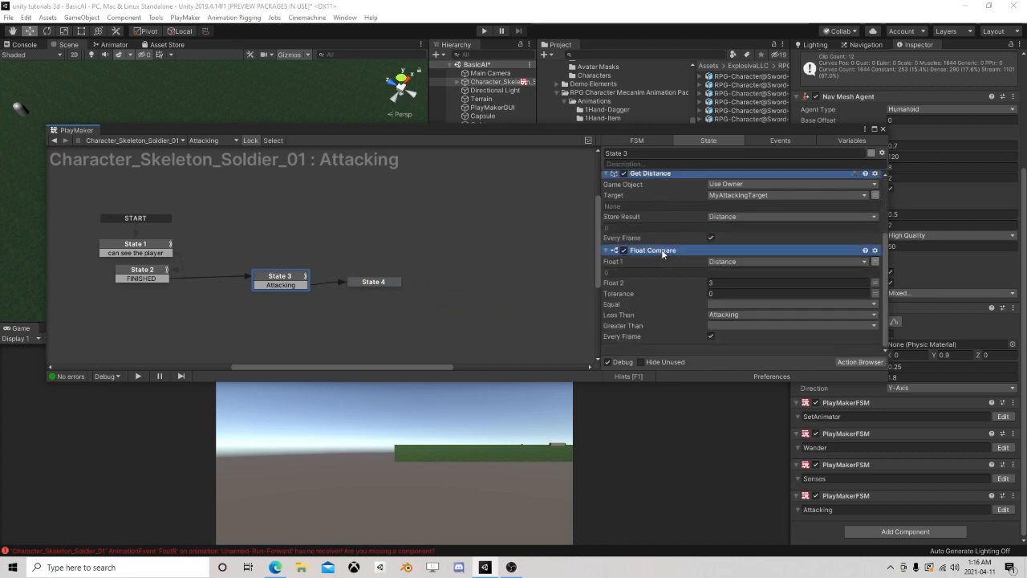
pyautogui.rightClick(679, 253)
pyautogui.click(711, 311)
pyautogui.click(384, 284)
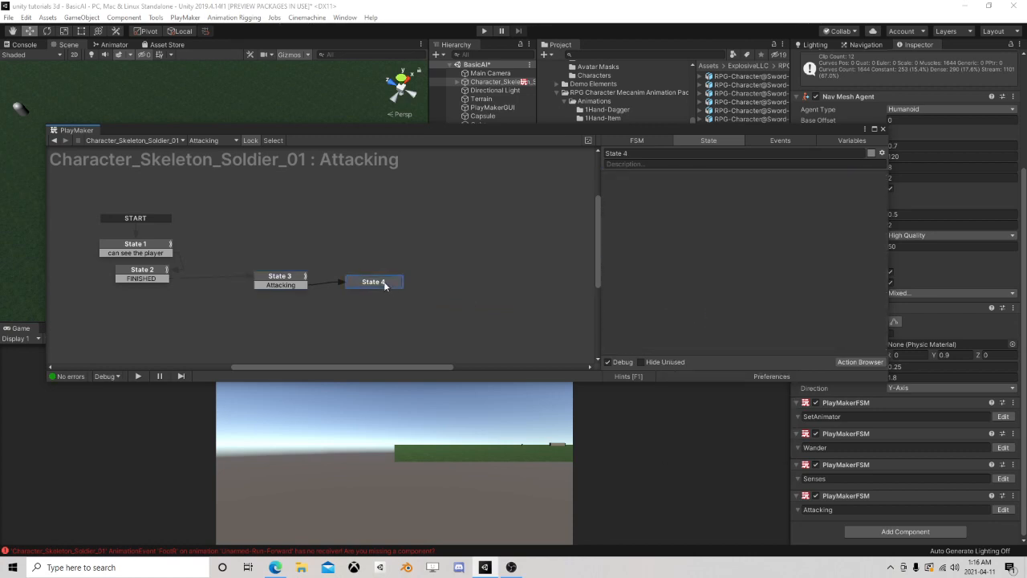
pyautogui.rightClick(647, 223)
pyautogui.click(683, 314)
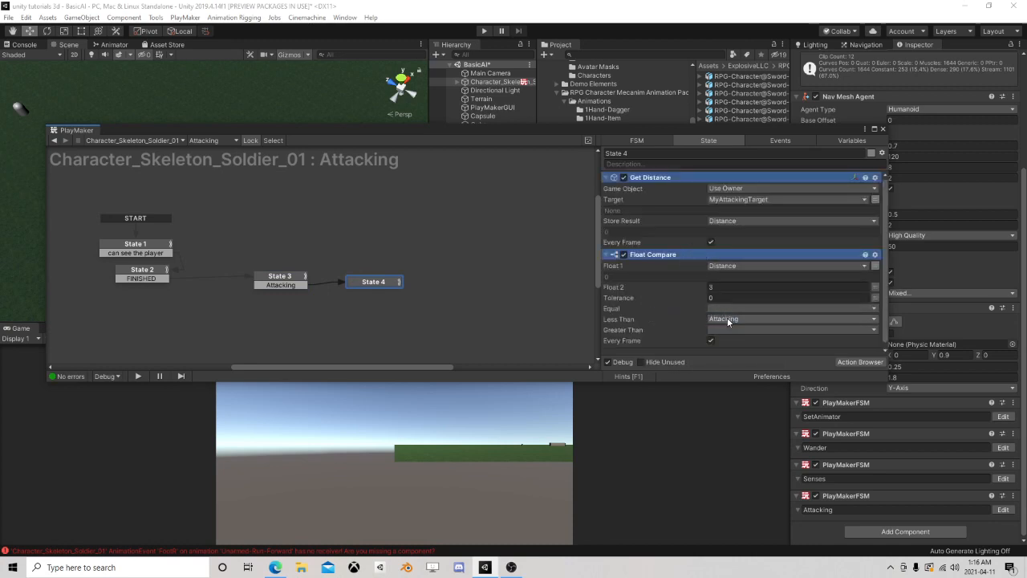
# In State 4's Float Compare, clear the Less Than event and assign a new event named "go back to chase" to Greater Than
pyautogui.click(726, 318)
pyautogui.click(731, 330)
pyautogui.click(725, 329)
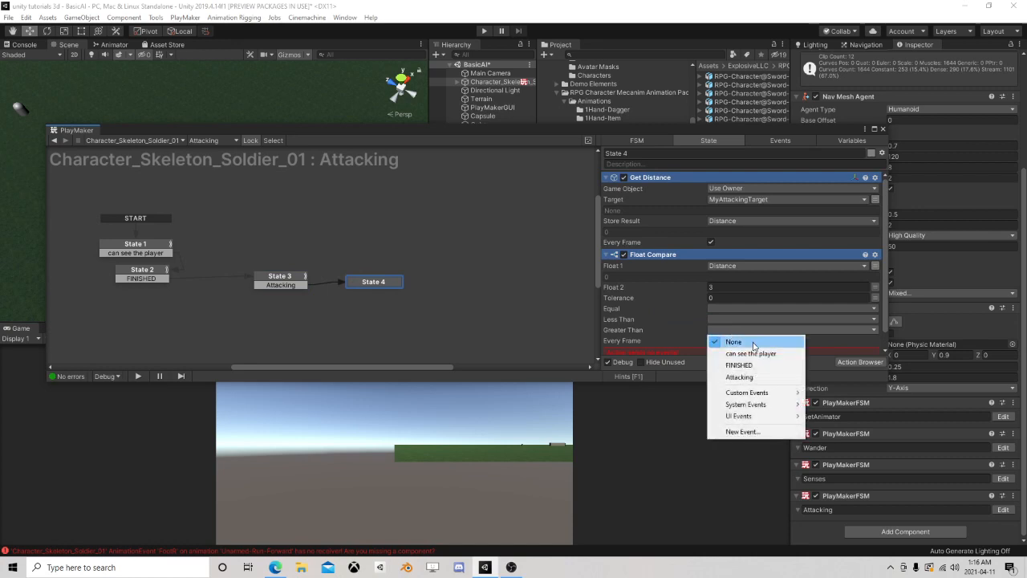
pyautogui.click(740, 431)
pyautogui.write('go')
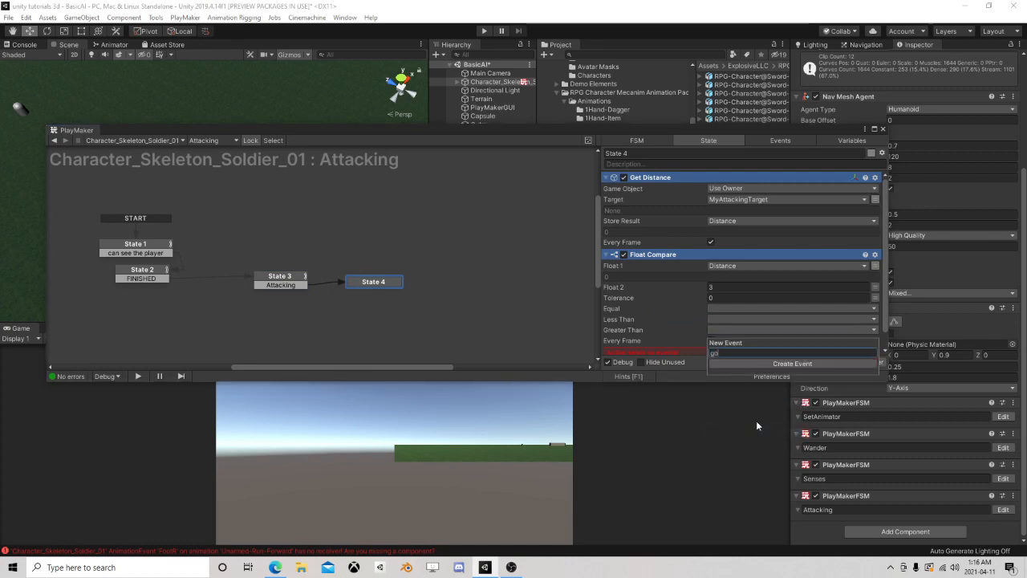
pyautogui.write(' back to chase')
pyautogui.press('Return')
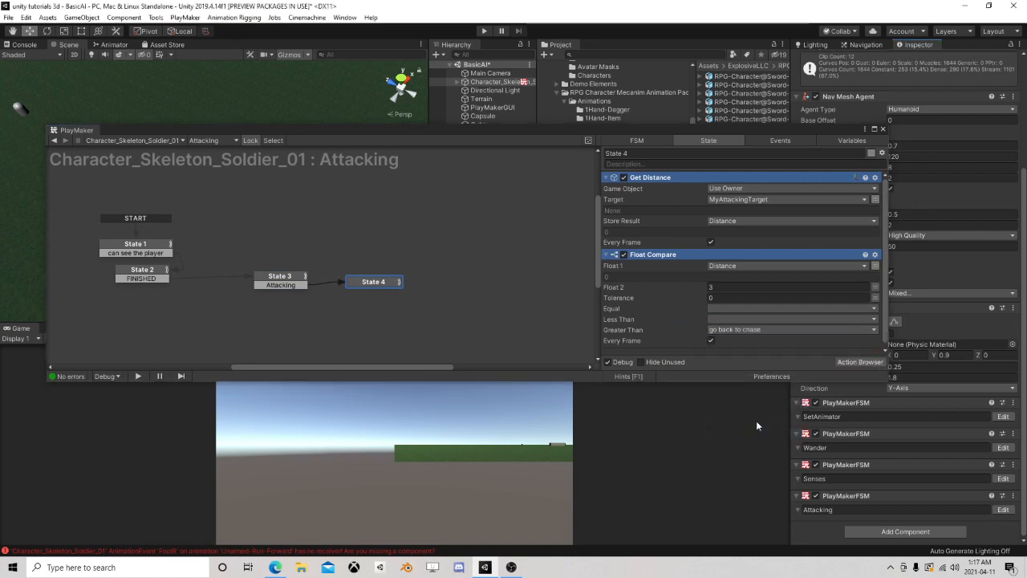
# Move State 4 closer to State 3 and add a Smooth Look At action to it
pyautogui.click(283, 280)
pyautogui.click(369, 281)
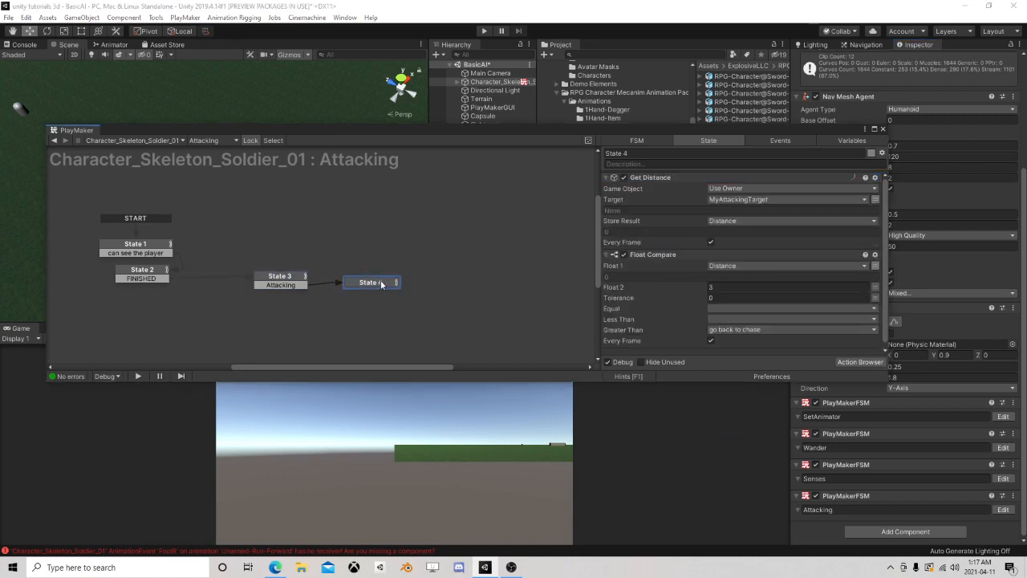
pyautogui.scroll(-2, 716, 206)
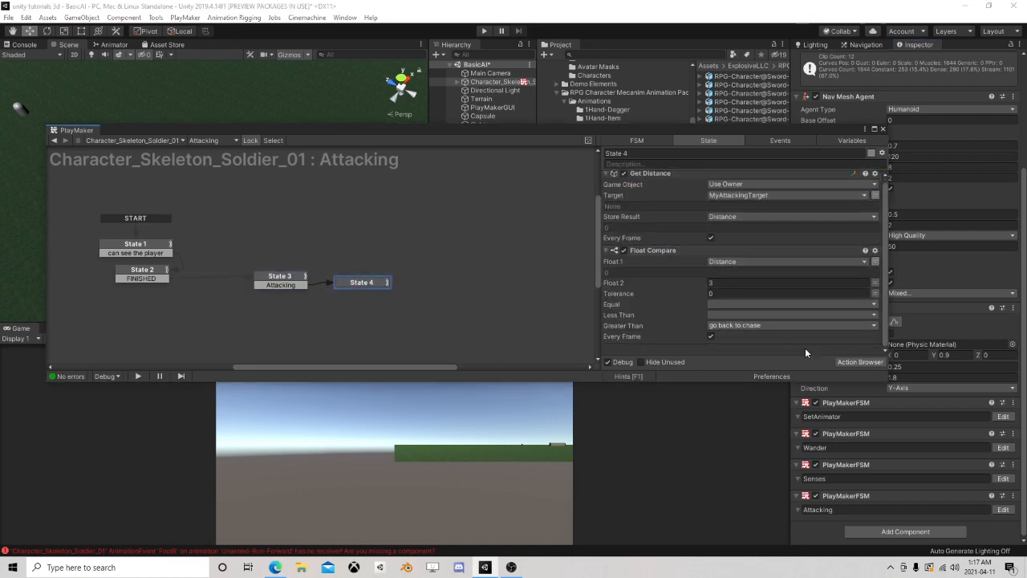
pyautogui.click(864, 364)
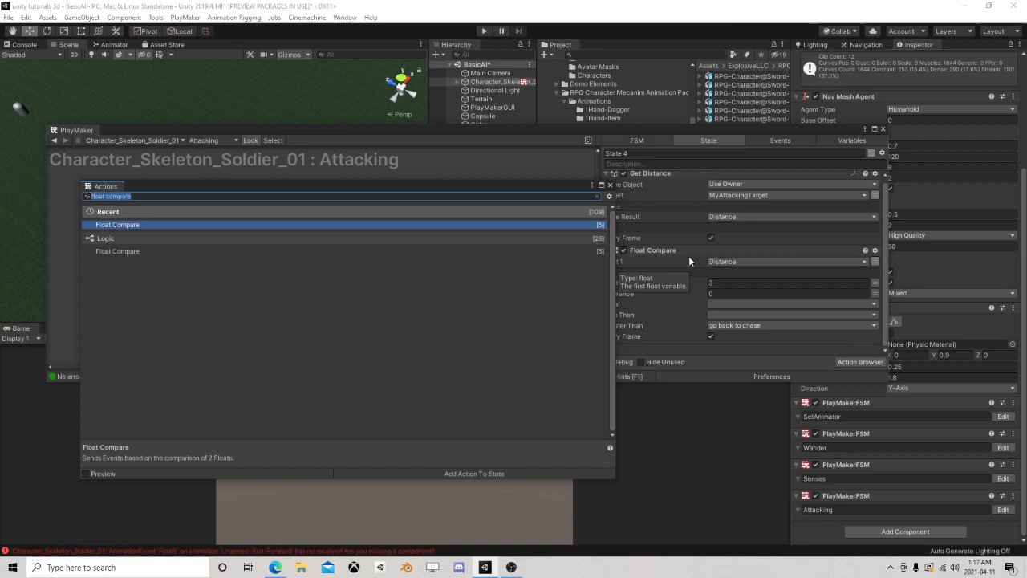
pyautogui.write('smooth l')
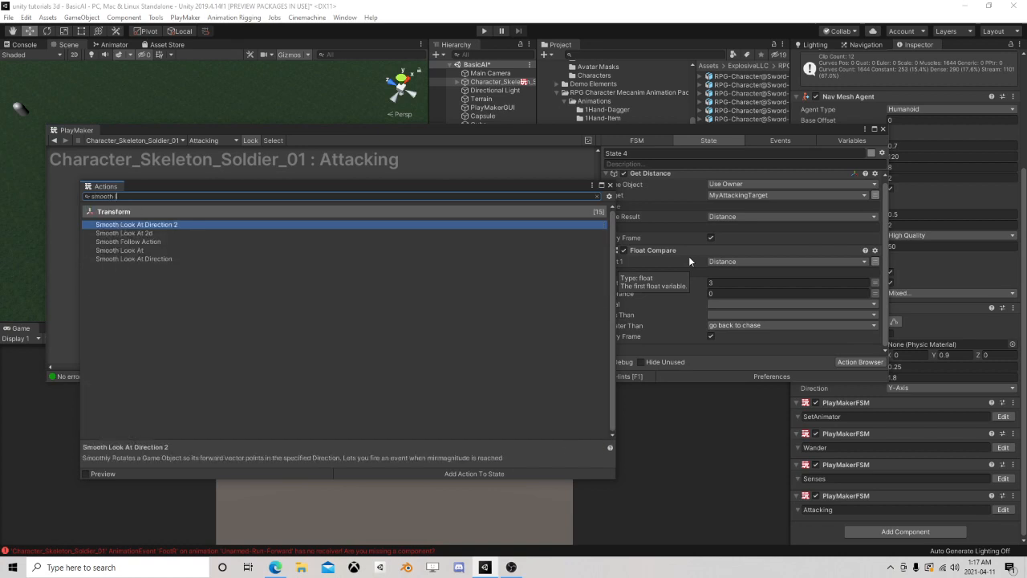
pyautogui.write('ook')
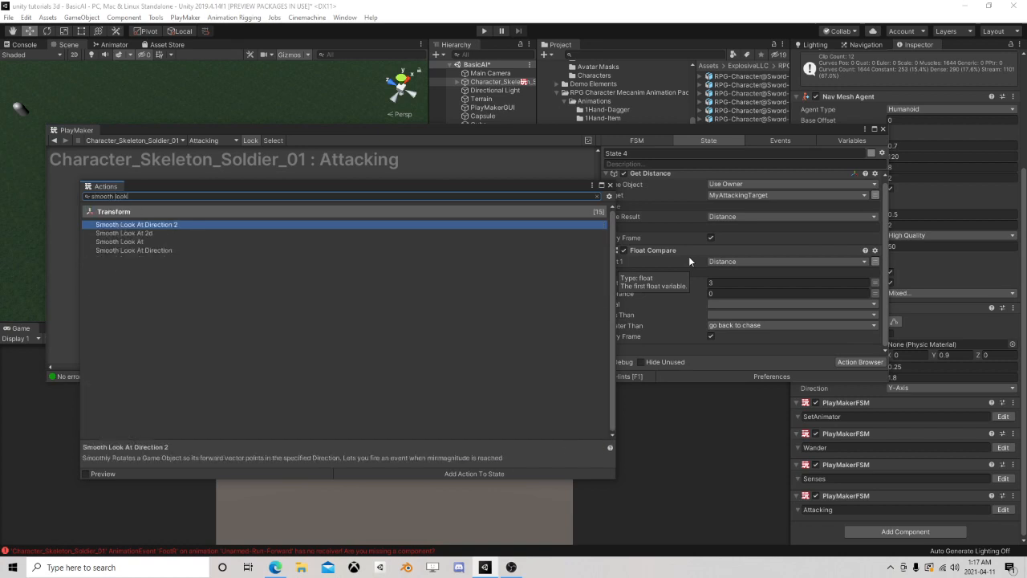
pyautogui.doubleClick(146, 240)
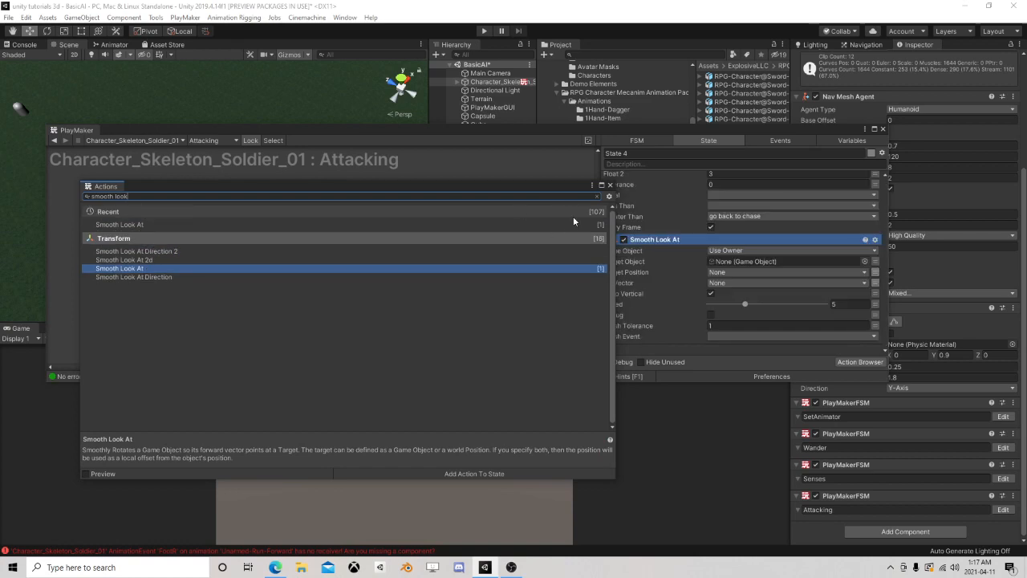
pyautogui.click(610, 185)
# In State 4's Smooth Look At action, set the Target Object to MyAttackingTarget and the Finish Tolerance to 15
pyautogui.scroll(3, 677, 276)
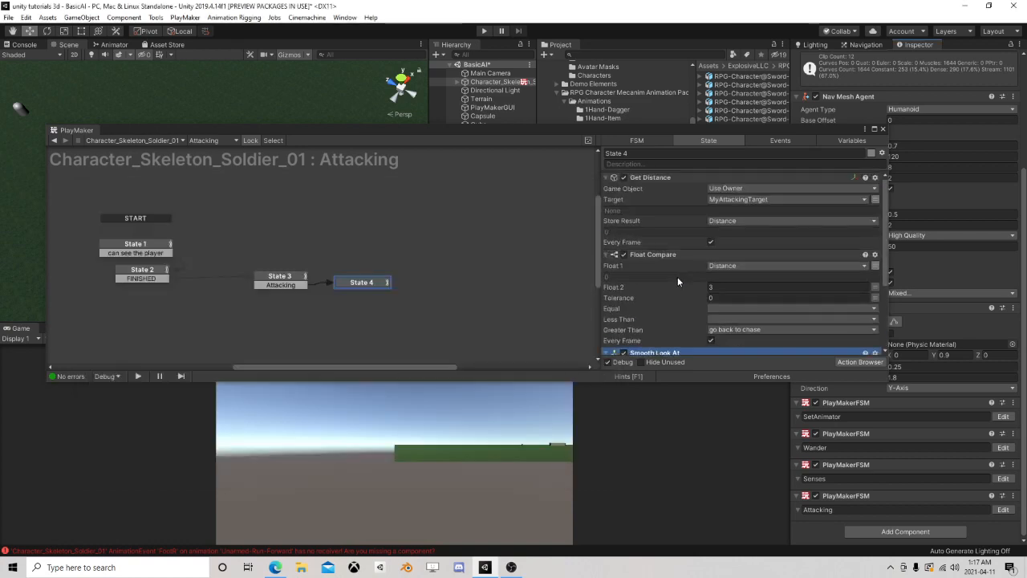
pyautogui.scroll(-3, 677, 276)
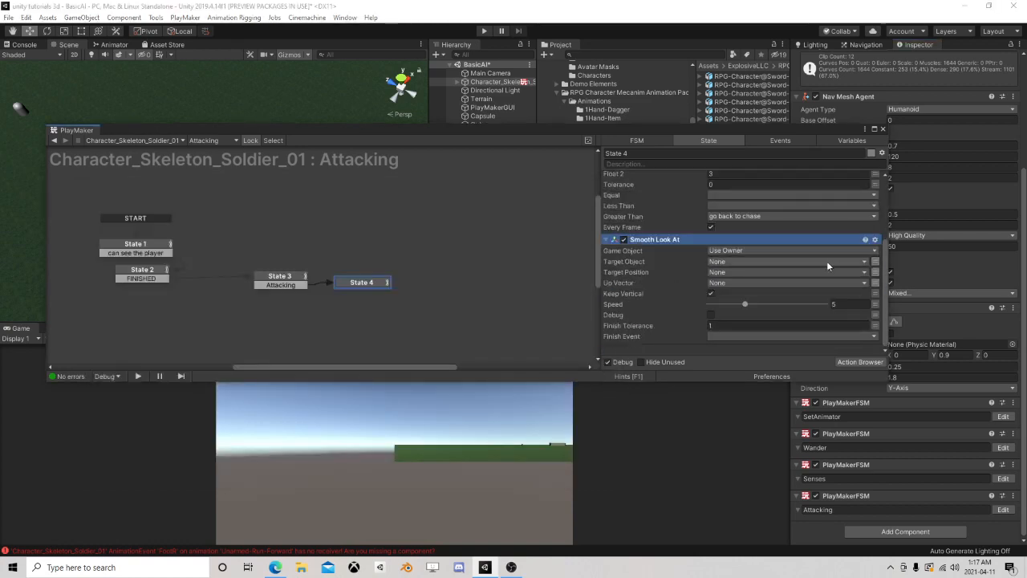
pyautogui.click(826, 261)
pyautogui.click(741, 281)
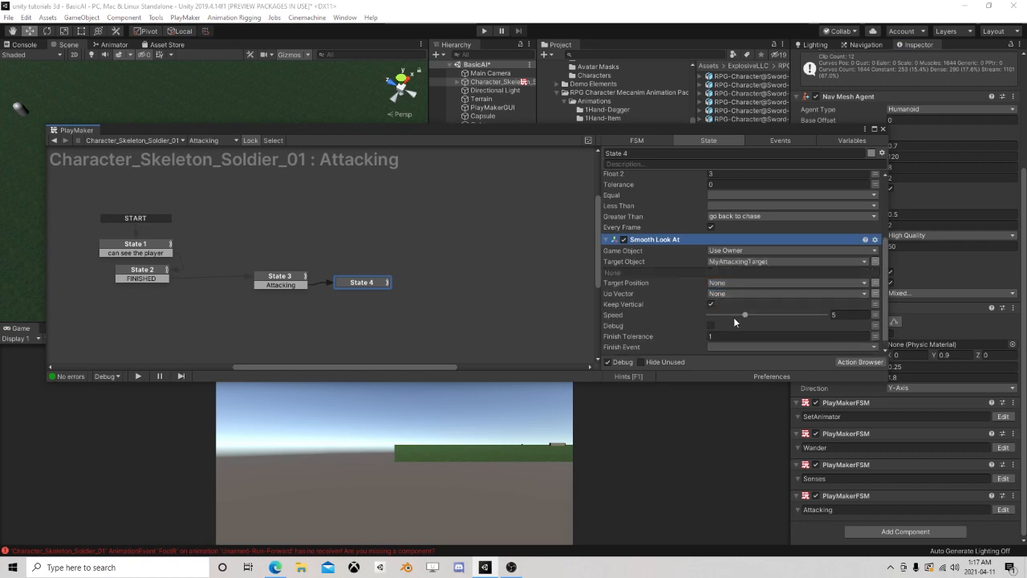
pyautogui.click(849, 315)
pyautogui.scroll(-1, 770, 299)
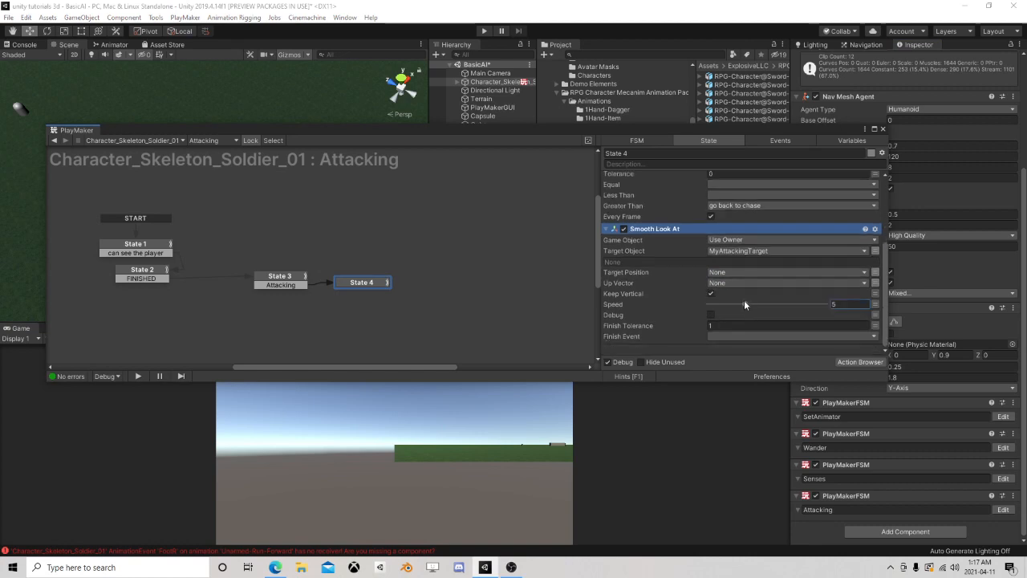
pyautogui.click(726, 325)
pyautogui.write('15')
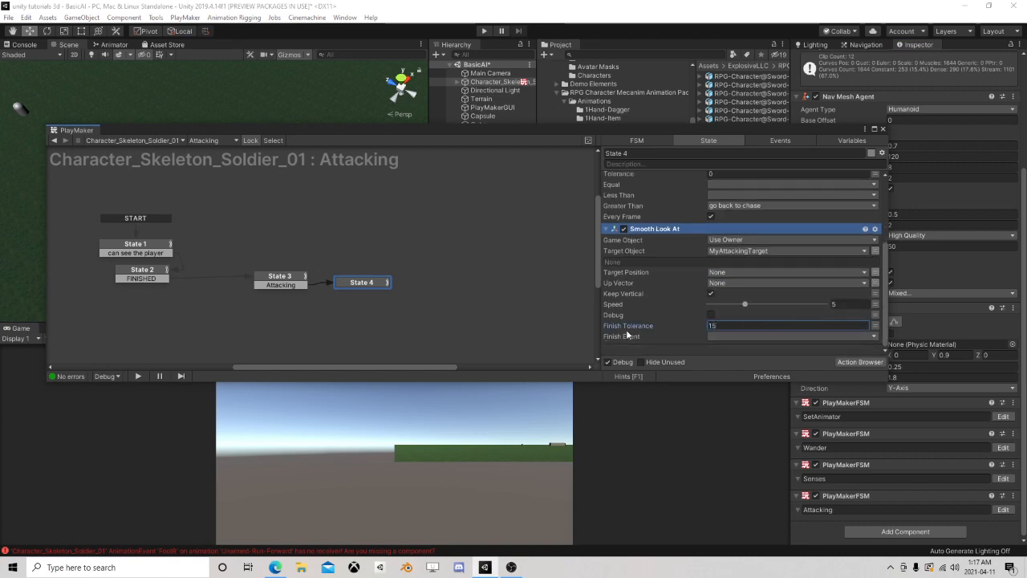
# Create a new event named Aligned as the Finish Event of the Smooth Look At action
pyautogui.click(733, 337)
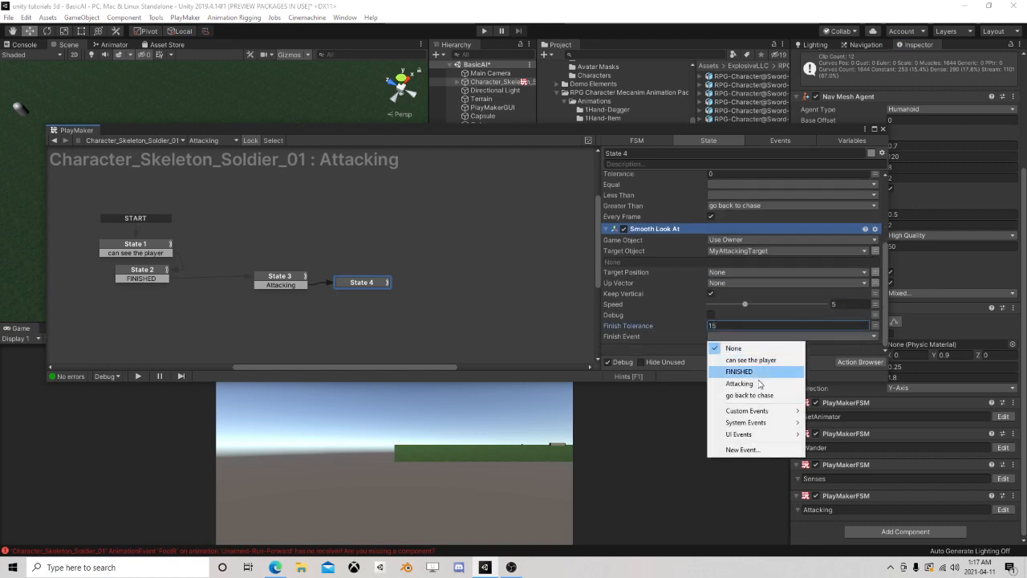
pyautogui.click(738, 450)
pyautogui.write('Aligned')
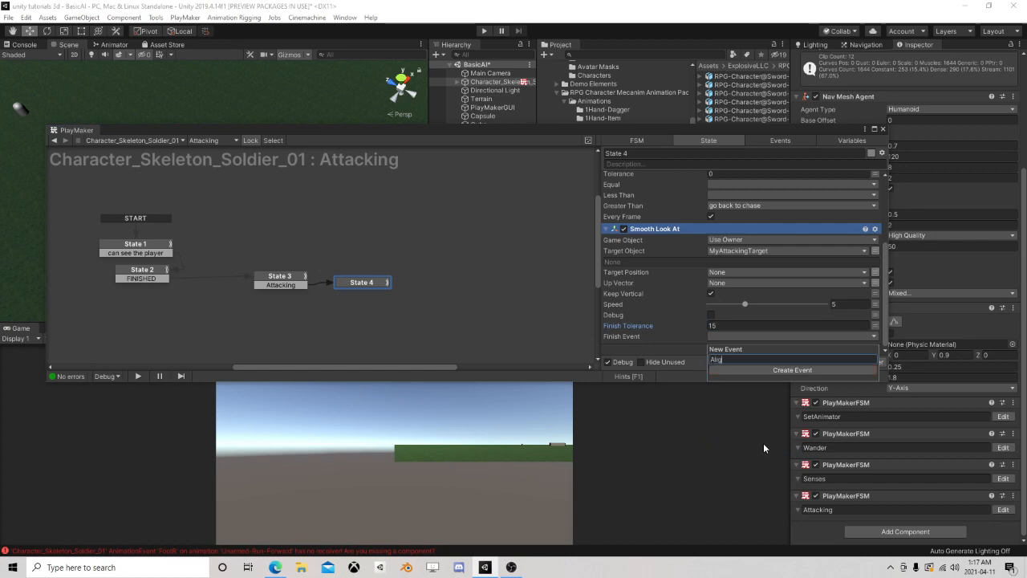
pyautogui.press('Return')
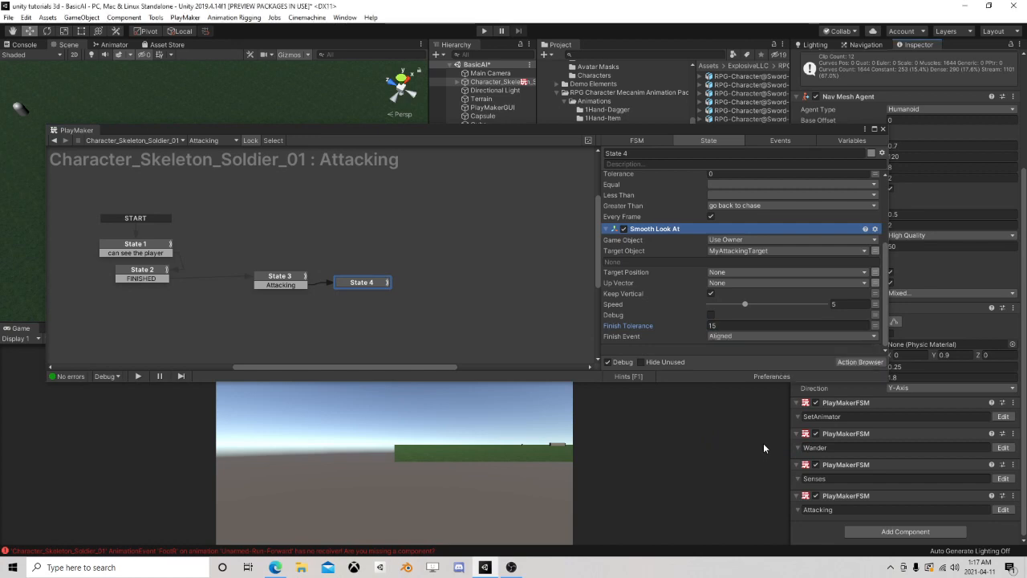
# Add an Aligned transition to State 4 and link it to a new State 5 placed beside it
pyautogui.rightClick(371, 283)
pyautogui.moveTo(414, 293)
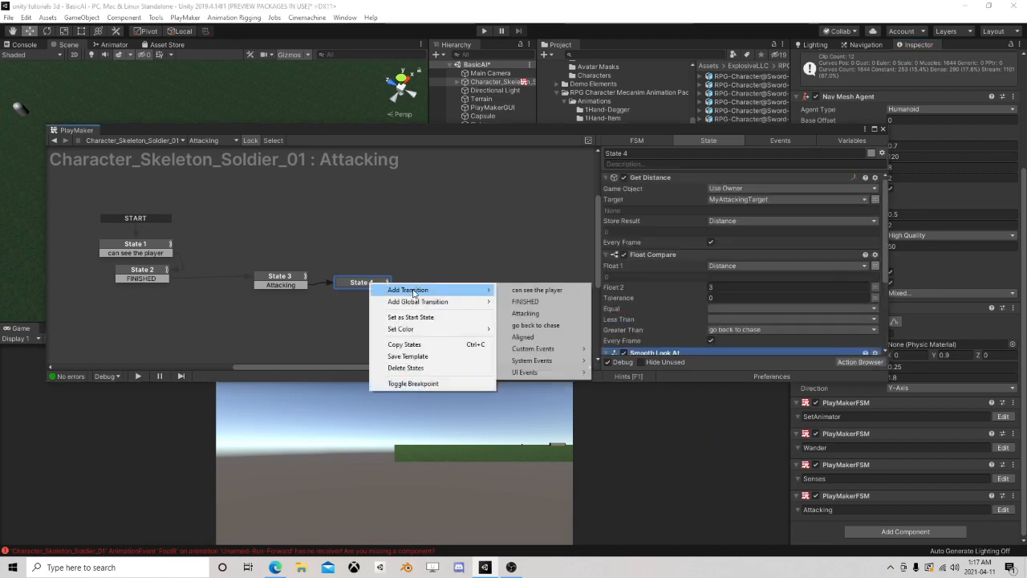
pyautogui.click(525, 336)
pyautogui.scroll(-5, 669, 300)
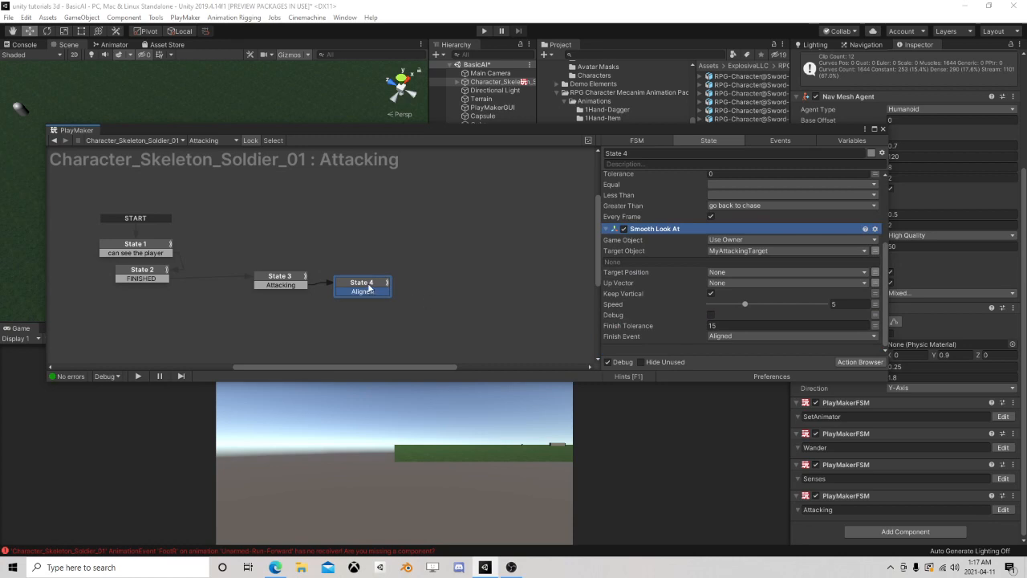
pyautogui.moveTo(368, 289); pyautogui.dragTo(429, 280)
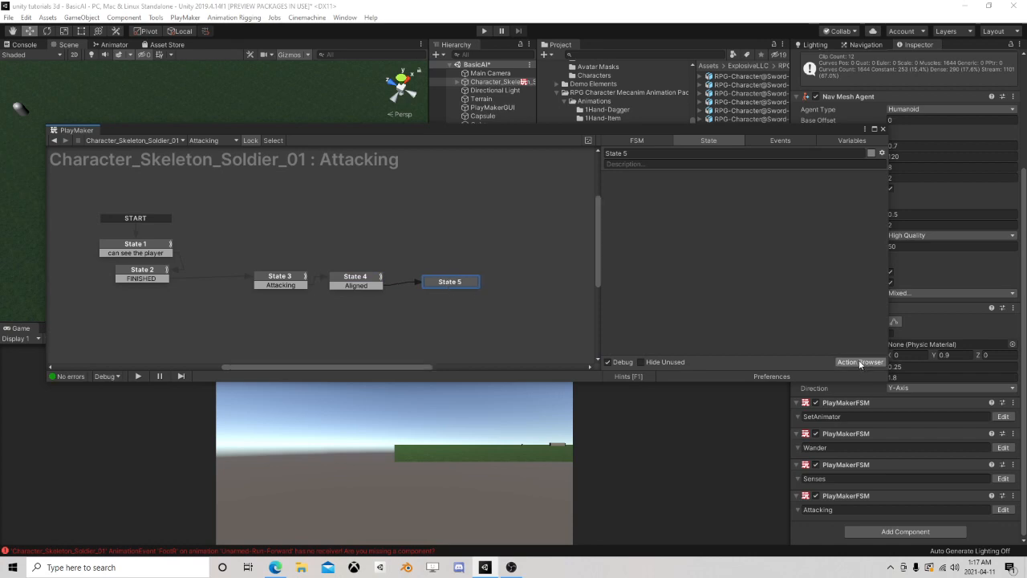
# Add a Random Float action to State 5
pyautogui.click(859, 361)
pyautogui.write('rando')
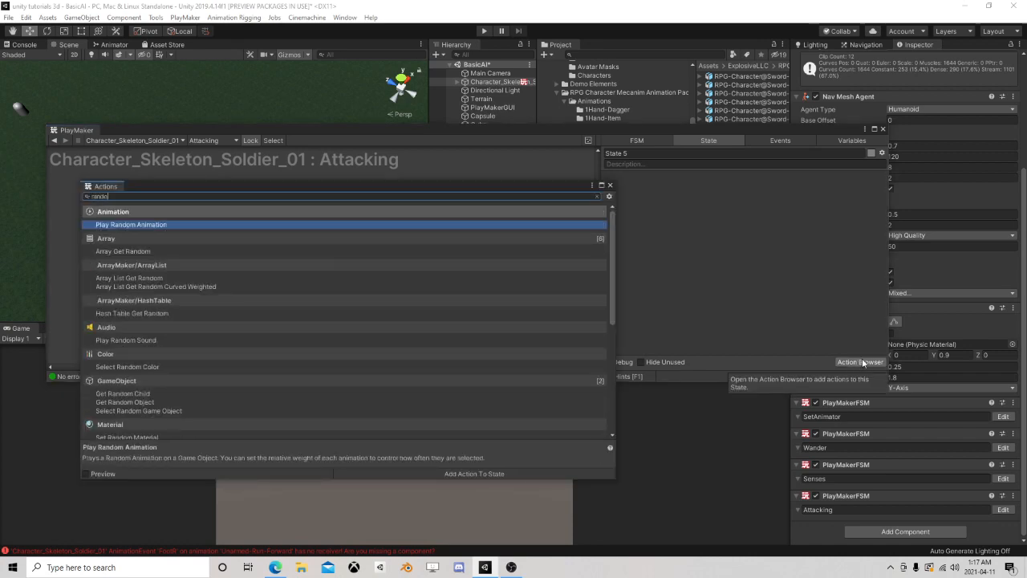
pyautogui.write('m float')
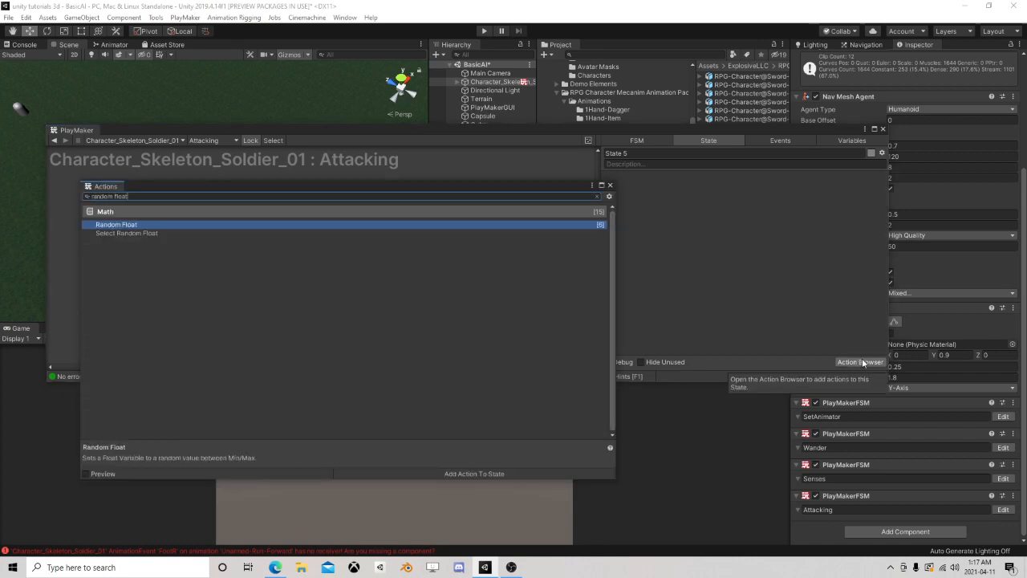
pyautogui.doubleClick(125, 226)
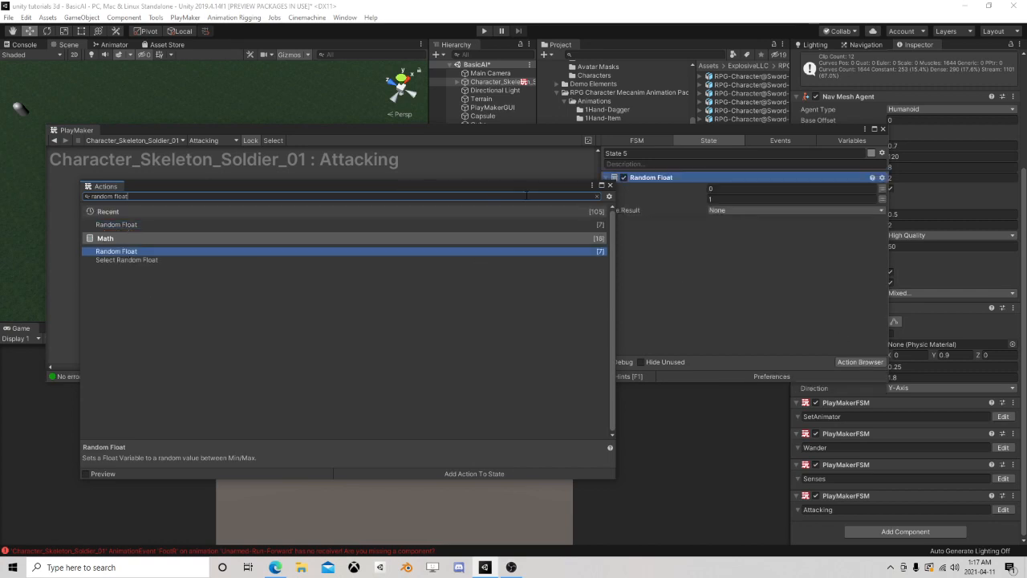
pyautogui.click(611, 185)
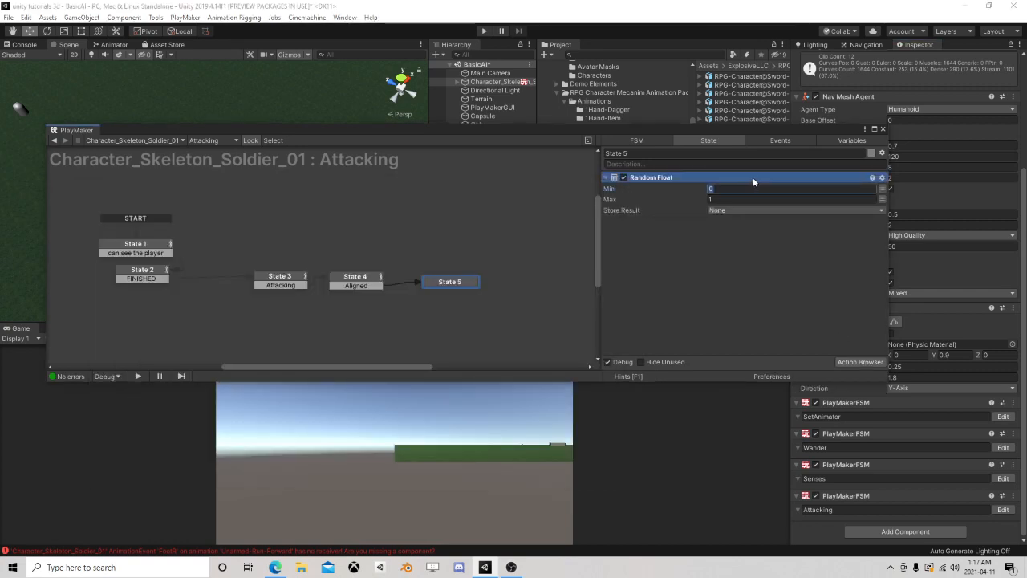
# Set Random Float's Max to 2 and store the result in a new variable named Random
pyautogui.press('Tab')
pyautogui.write('2')
pyautogui.click(727, 211)
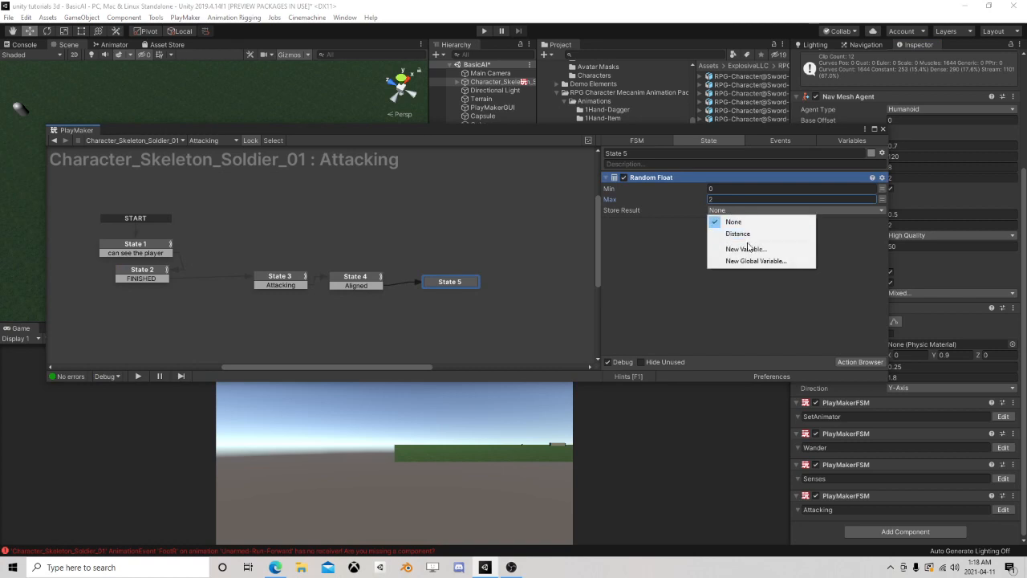
pyautogui.click(745, 249)
pyautogui.write('Rand')
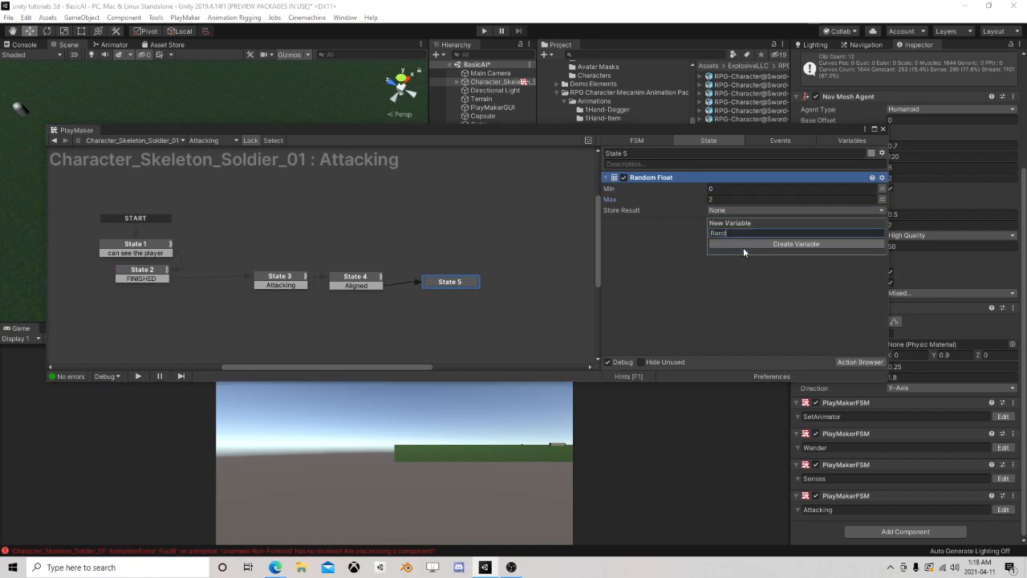
pyautogui.write('om')
pyautogui.click(742, 244)
# Search the available PlayMaker actions for one that rounds a float
pyautogui.click(871, 363)
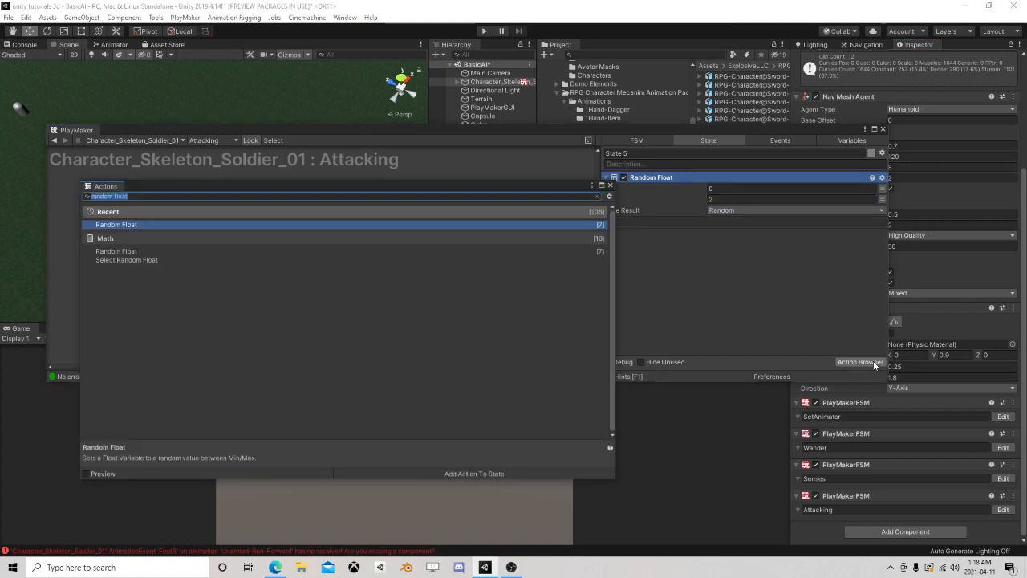
pyautogui.write('float rou')
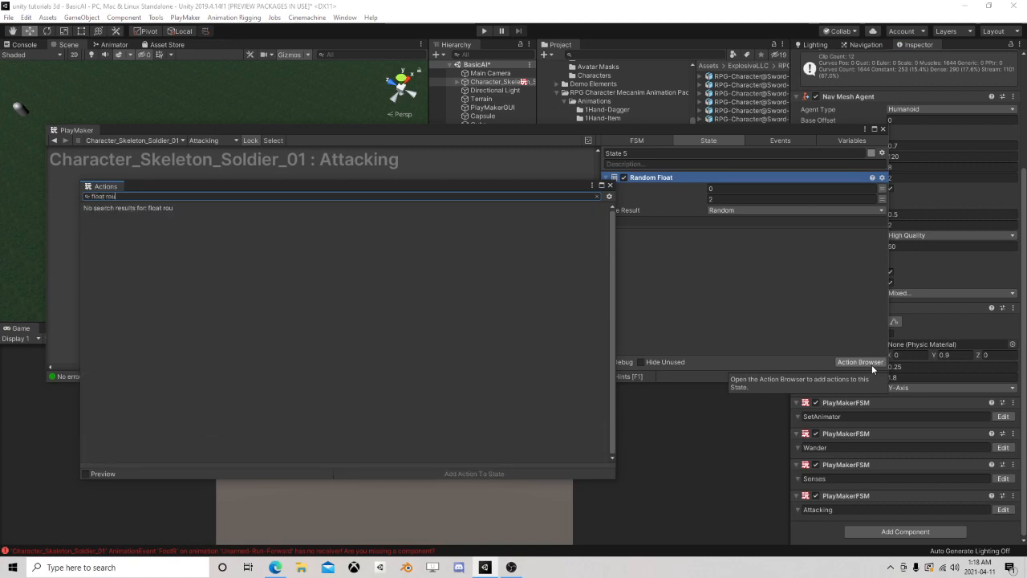
pyautogui.press('BackSpace')
pyautogui.press('BackSpace')
pyautogui.press('BackSpace')
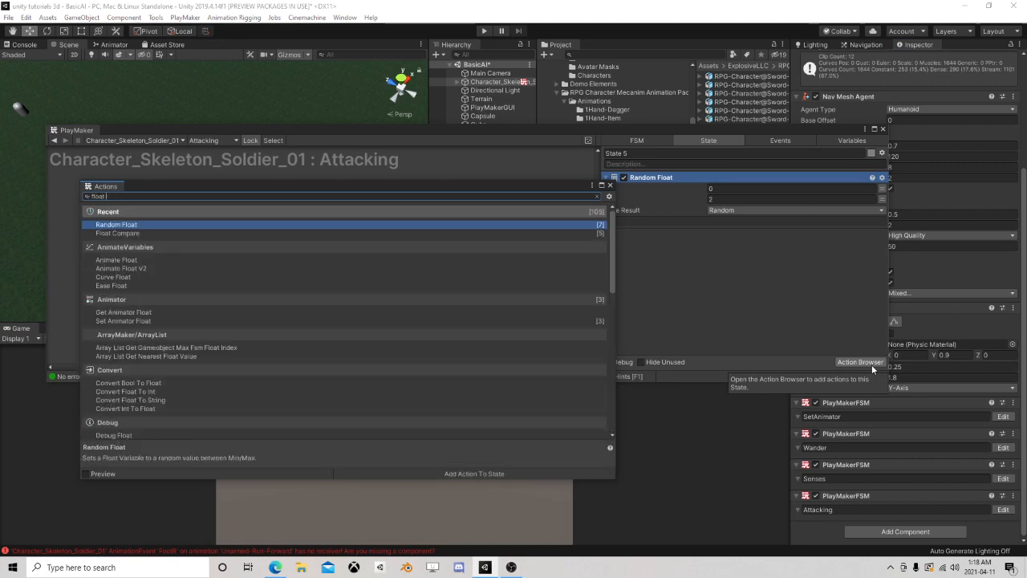
pyautogui.write('flo')
pyautogui.press('BackSpace')
pyautogui.write('oo')
pyautogui.press('BackSpace')
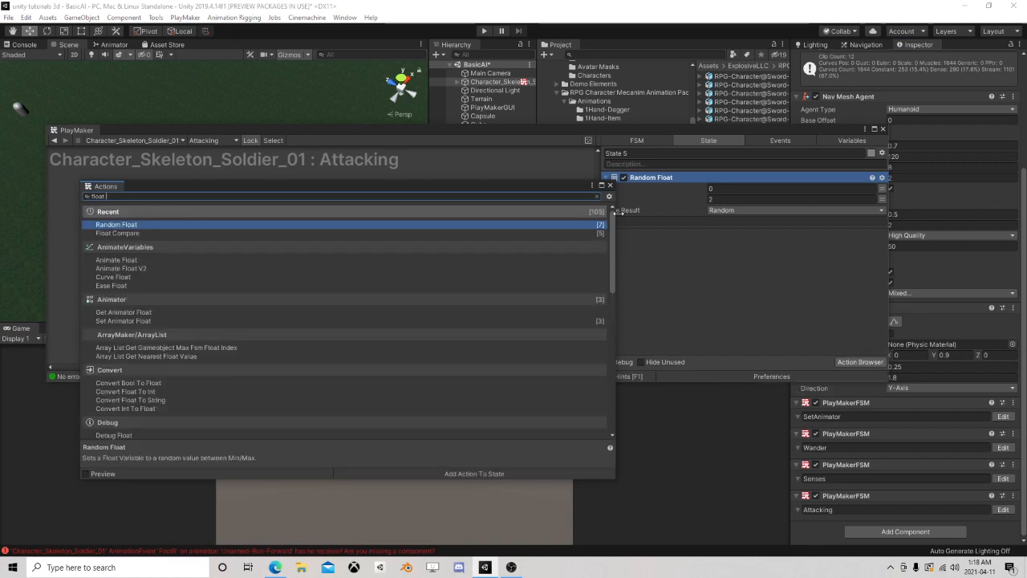
pyautogui.click(609, 186)
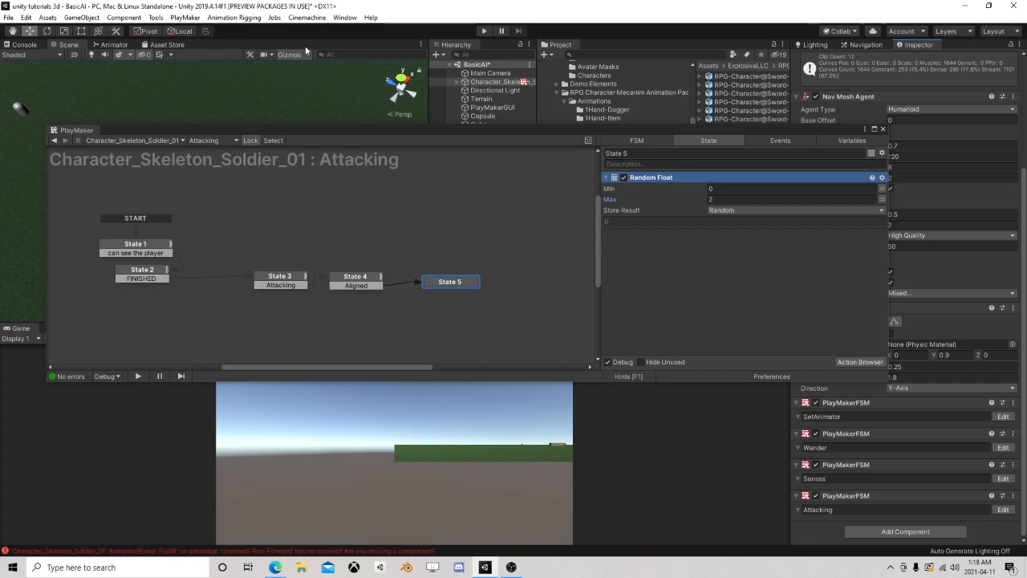
# Search the PlayMaker Ecosystem for "float round" and download the Unity 2018 Float Round action
pyautogui.click(176, 19)
pyautogui.moveTo(196, 108)
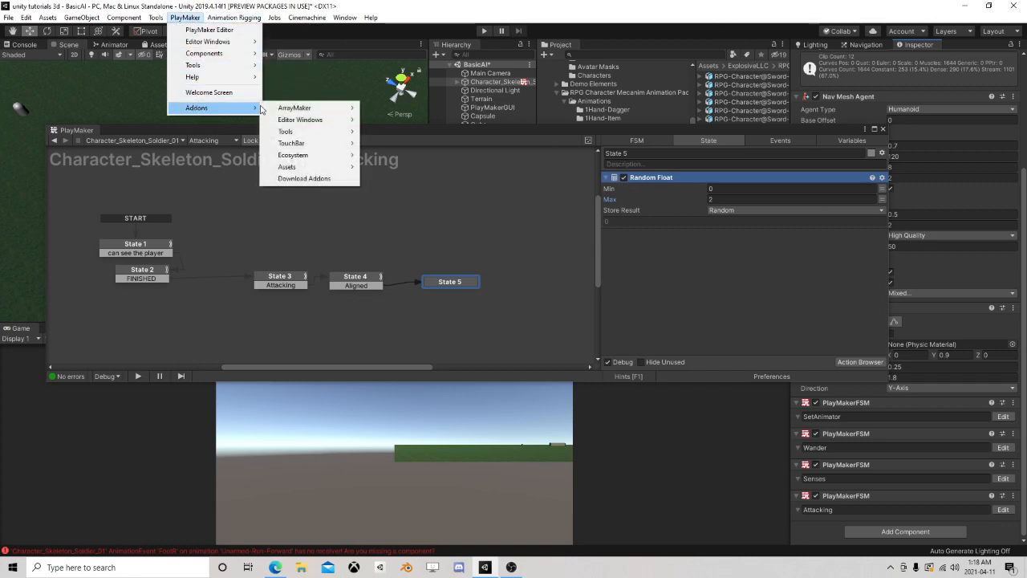
pyautogui.moveTo(291, 158)
pyautogui.click(405, 158)
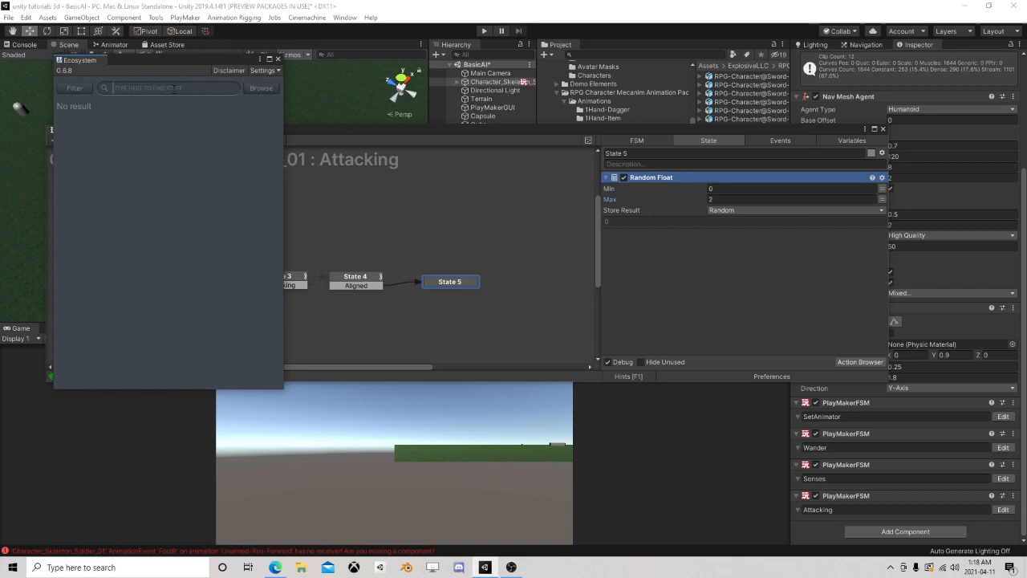
pyautogui.write('float round')
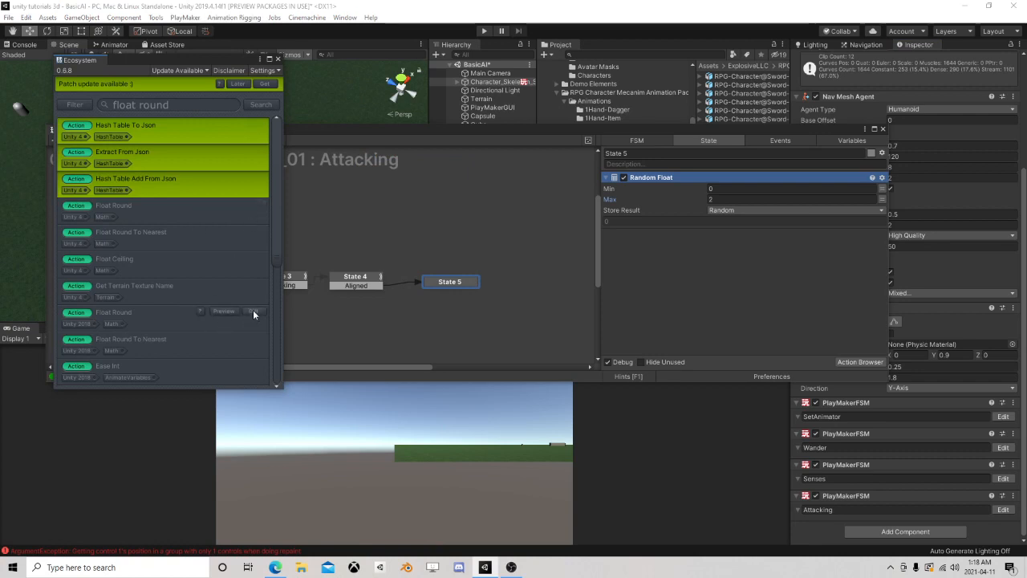
pyautogui.click(254, 312)
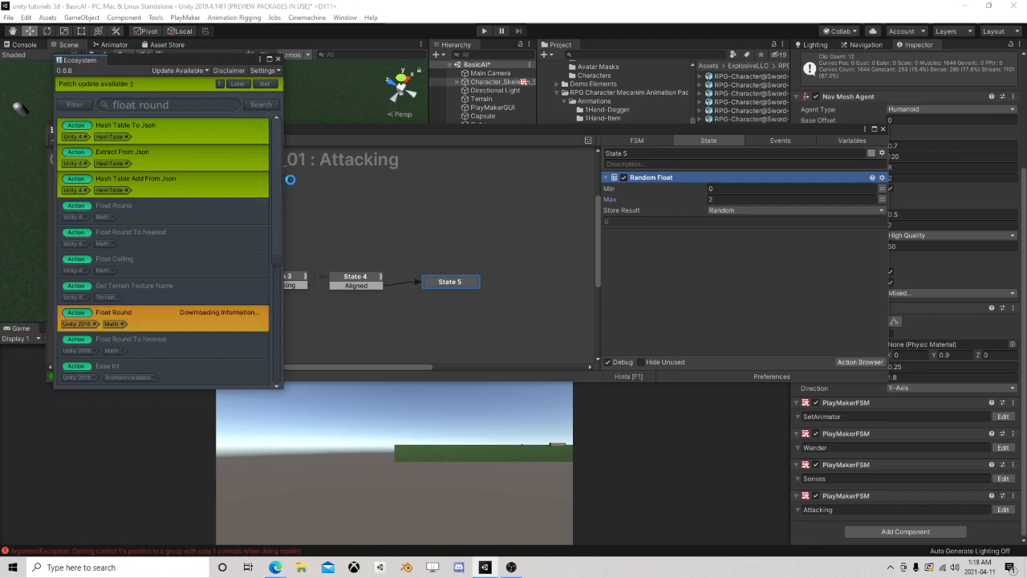
pyautogui.click(278, 59)
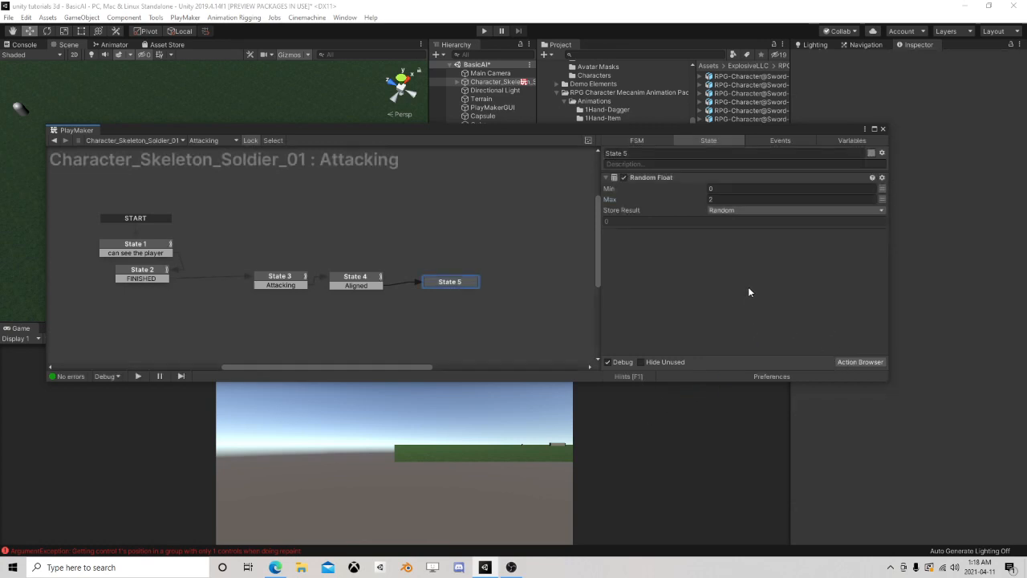
# Add a Float Round action to State 5 and set its float variable to Random
pyautogui.click(842, 361)
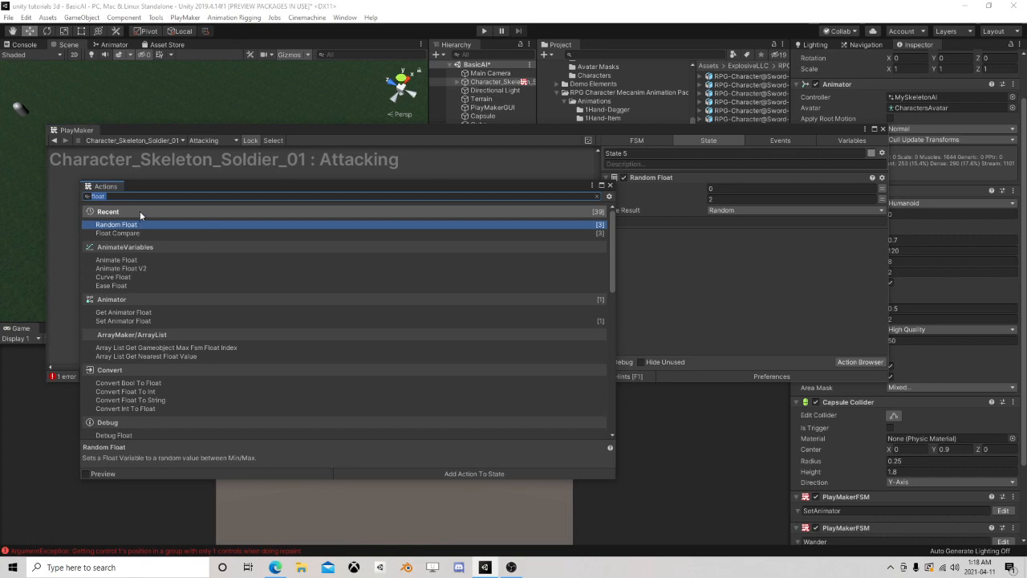
pyautogui.click(120, 196)
pyautogui.write('round')
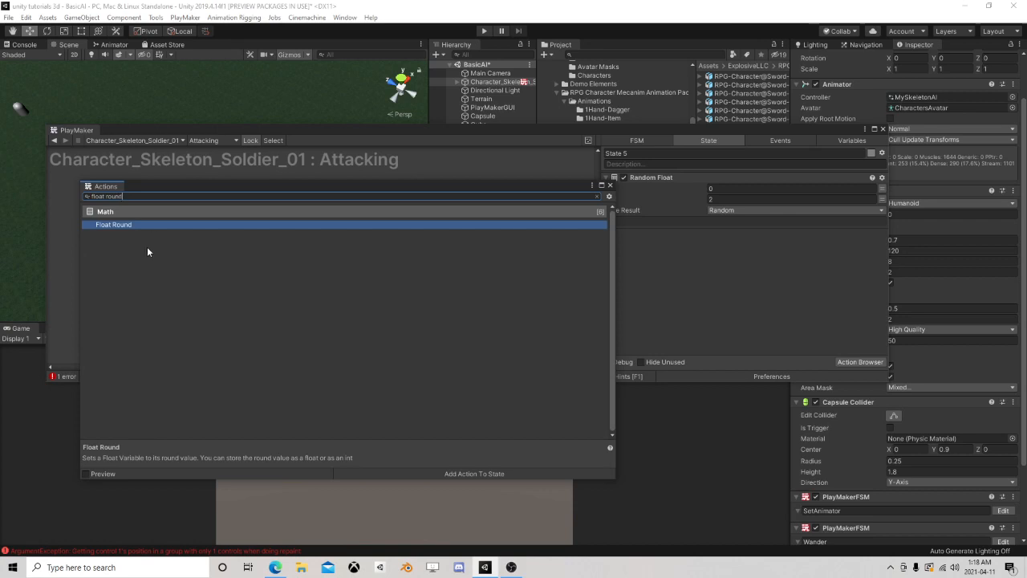
pyautogui.doubleClick(136, 224)
pyautogui.click(712, 233)
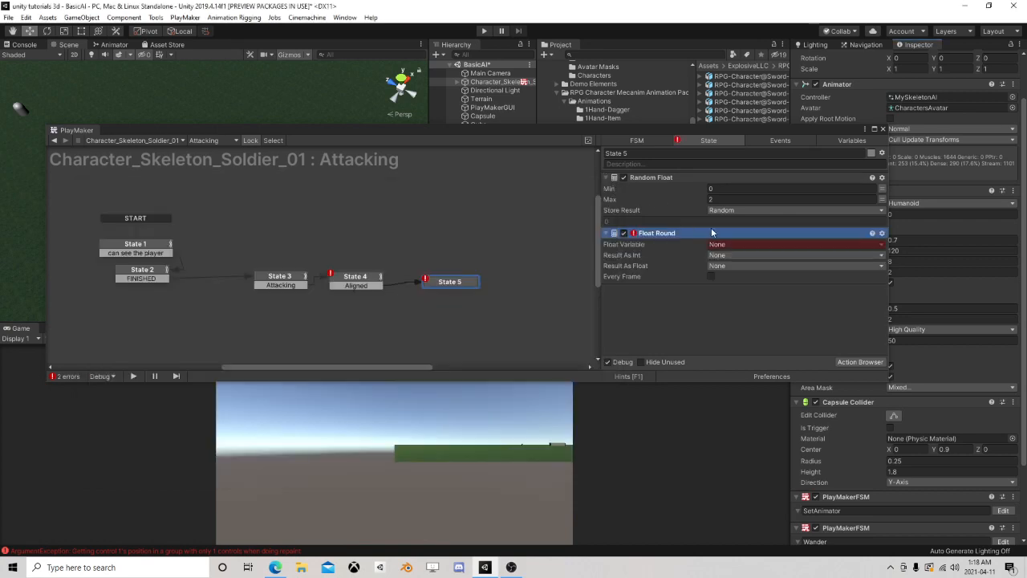
pyautogui.click(746, 244)
pyautogui.click(728, 264)
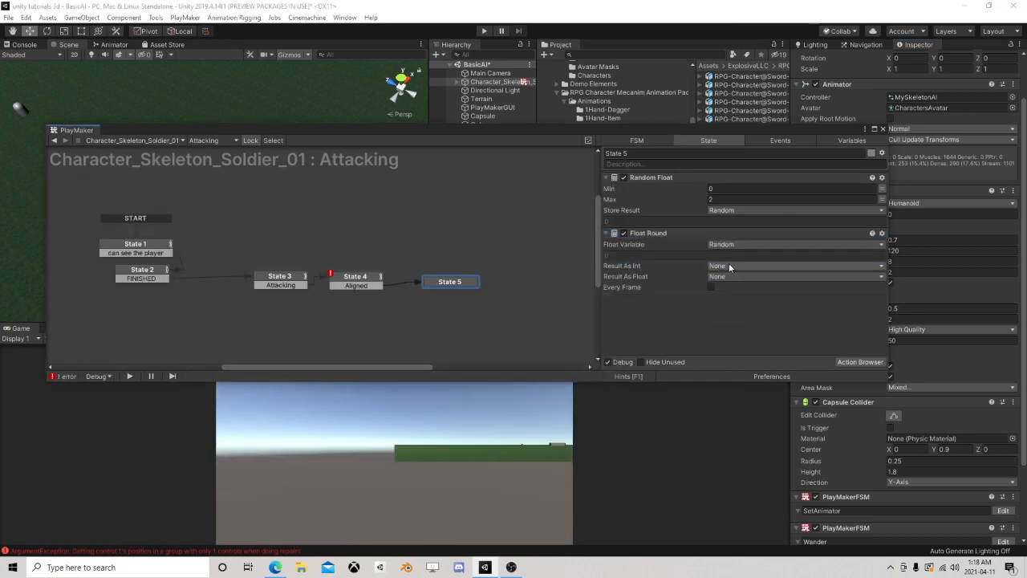
# Store Float Round's float result in a new variable named AttackValue
pyautogui.click(719, 278)
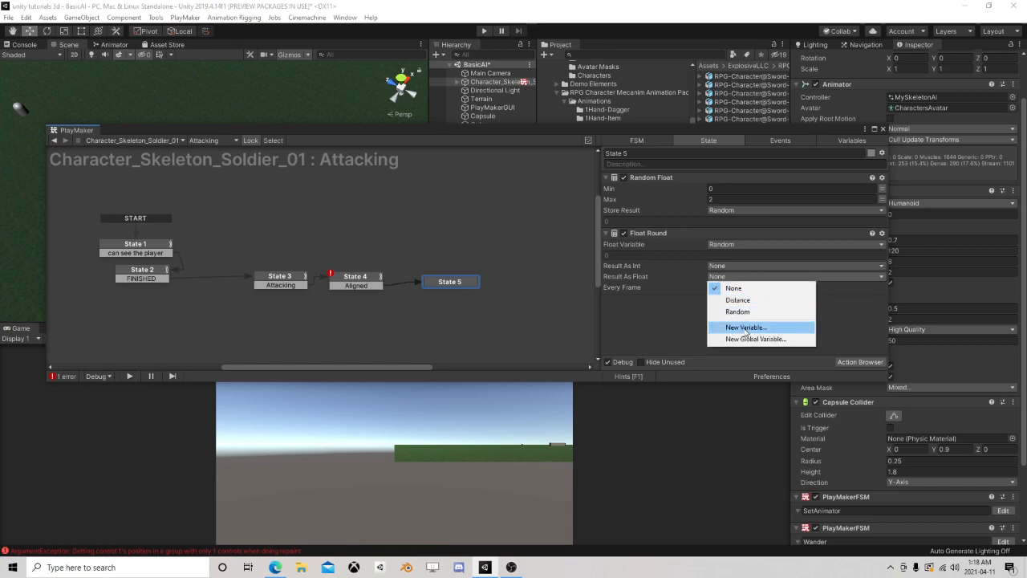
pyautogui.click(745, 327)
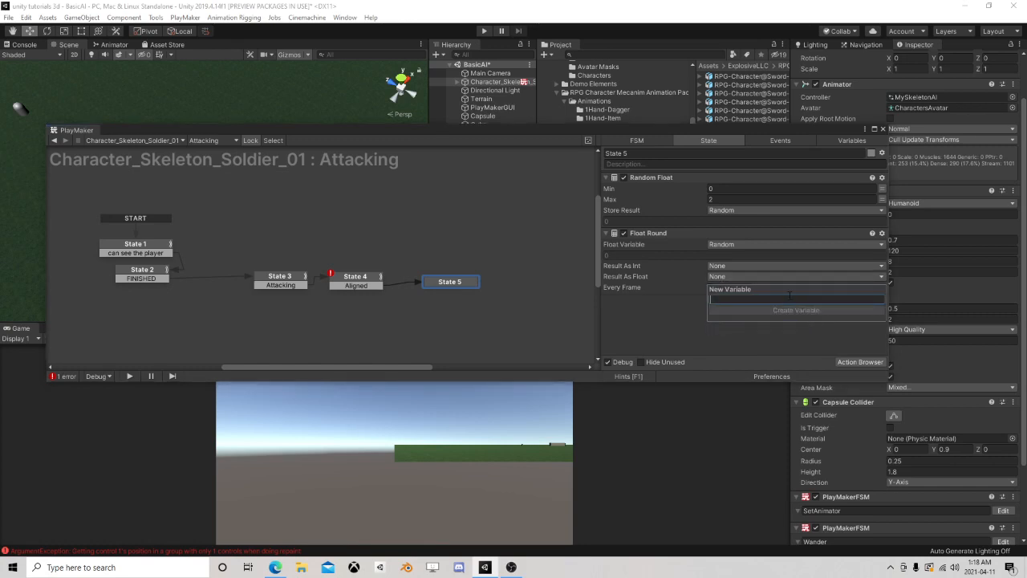
pyautogui.write('Al')
pyautogui.write('tackVal')
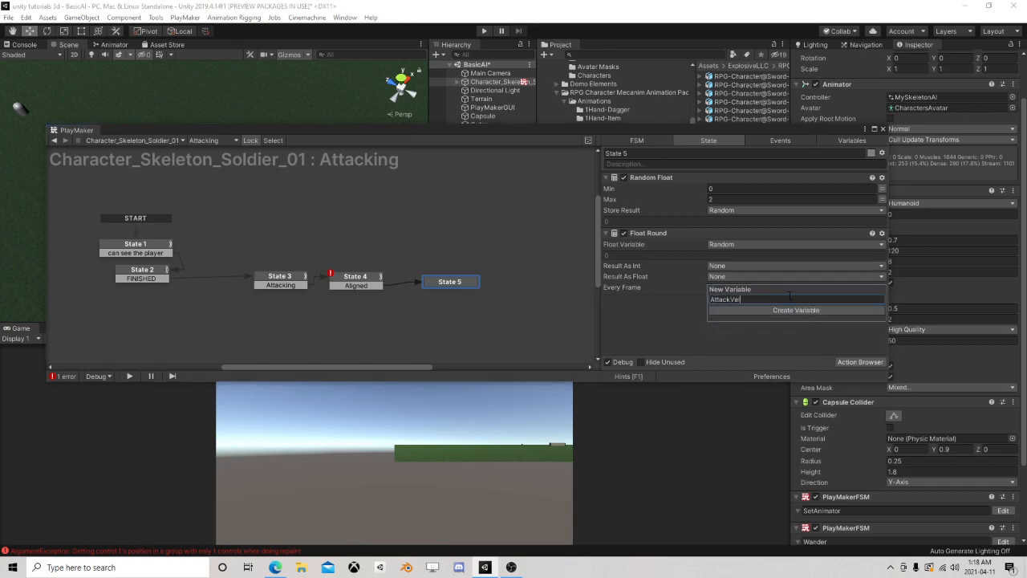
pyautogui.write('ue')
pyautogui.press('Return')
# Add a Set Animator Float action to State 5
pyautogui.click(852, 364)
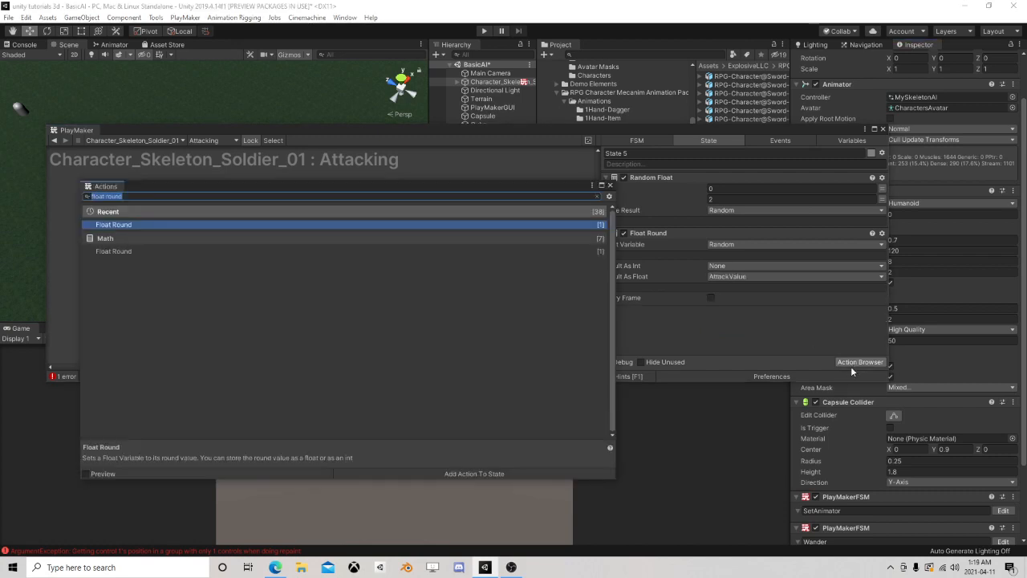
pyautogui.write('set animati')
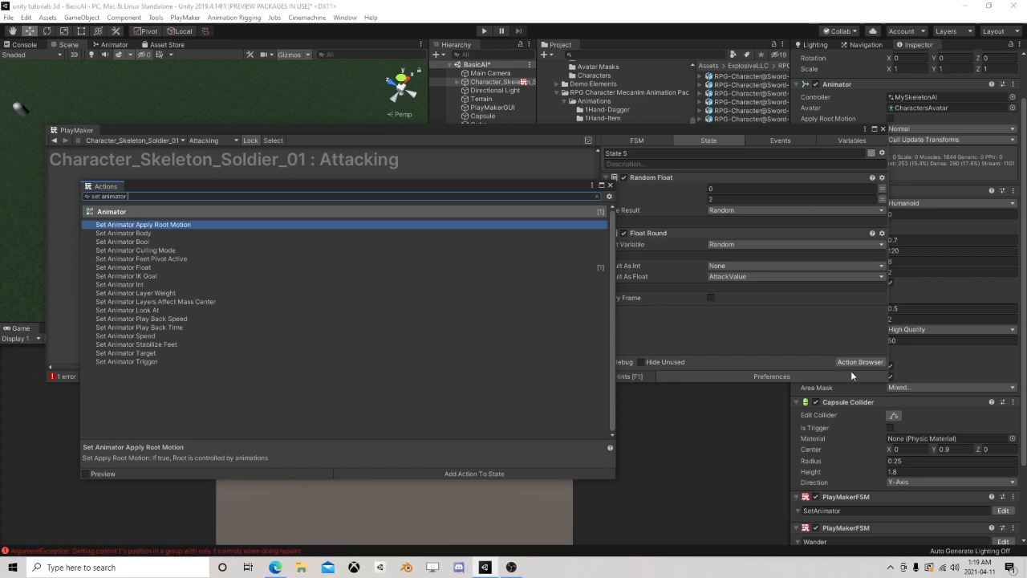
pyautogui.write('float')
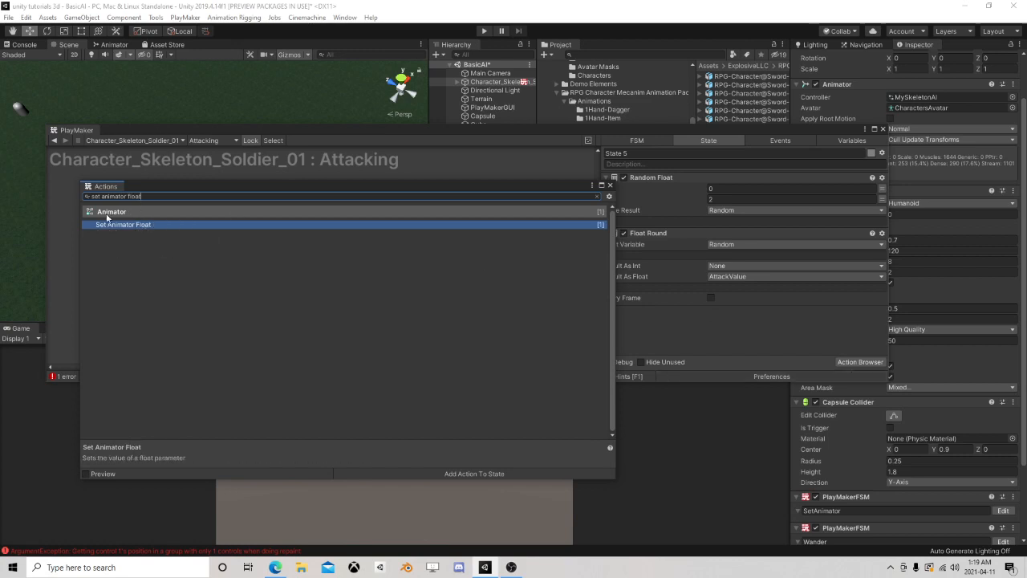
pyautogui.doubleClick(119, 224)
# Add a Set Animator Trigger action to State 5 and close the action browser
pyautogui.moveTo(115, 195); pyautogui.dragTo(72, 195)
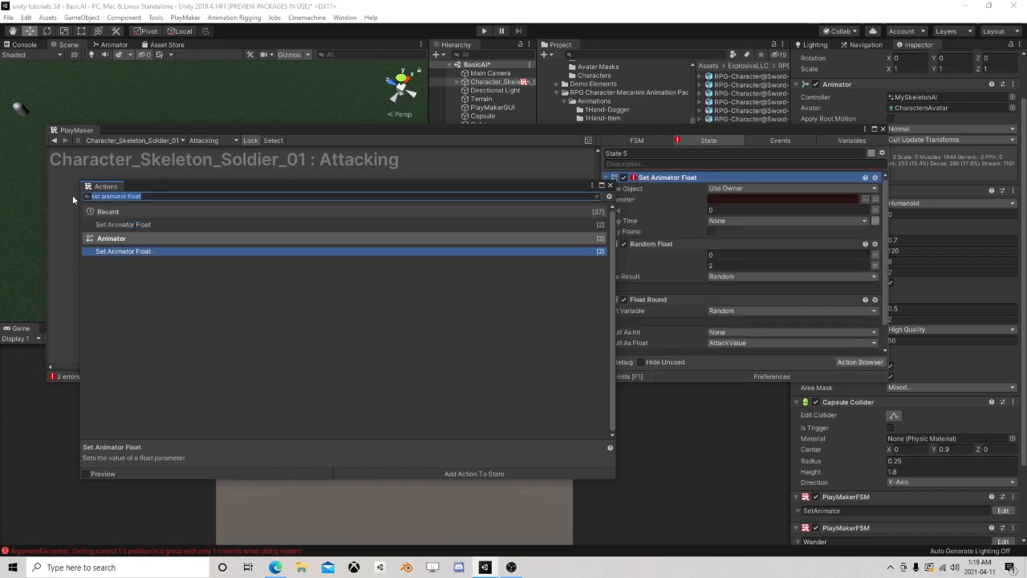
pyautogui.write('set ani')
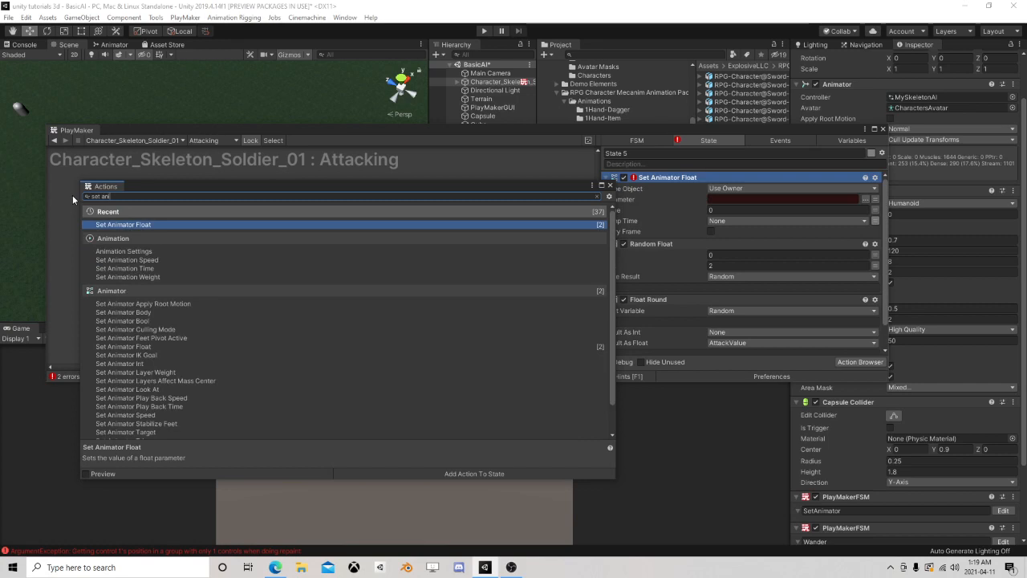
pyautogui.write('mator tr')
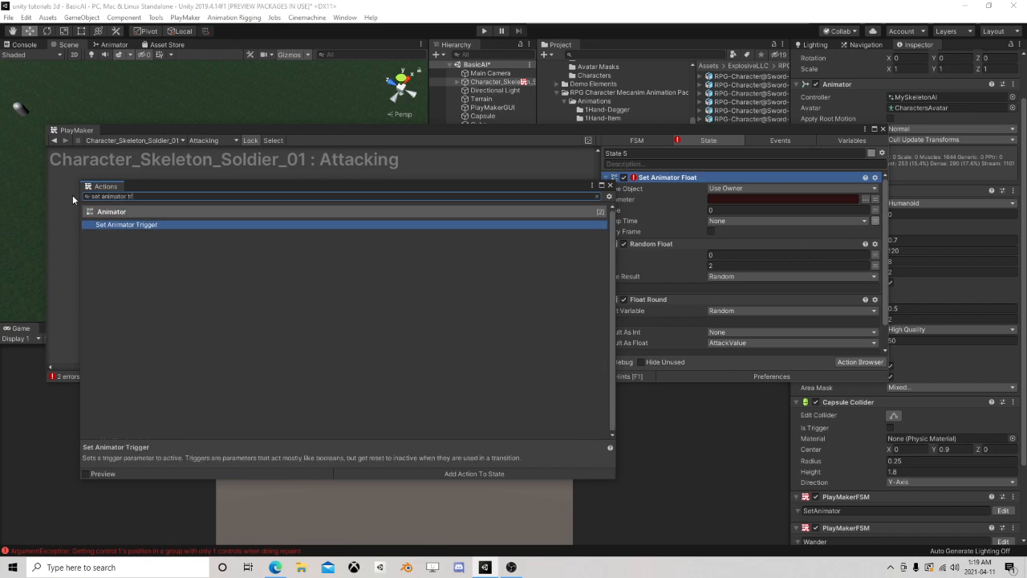
pyautogui.doubleClick(143, 225)
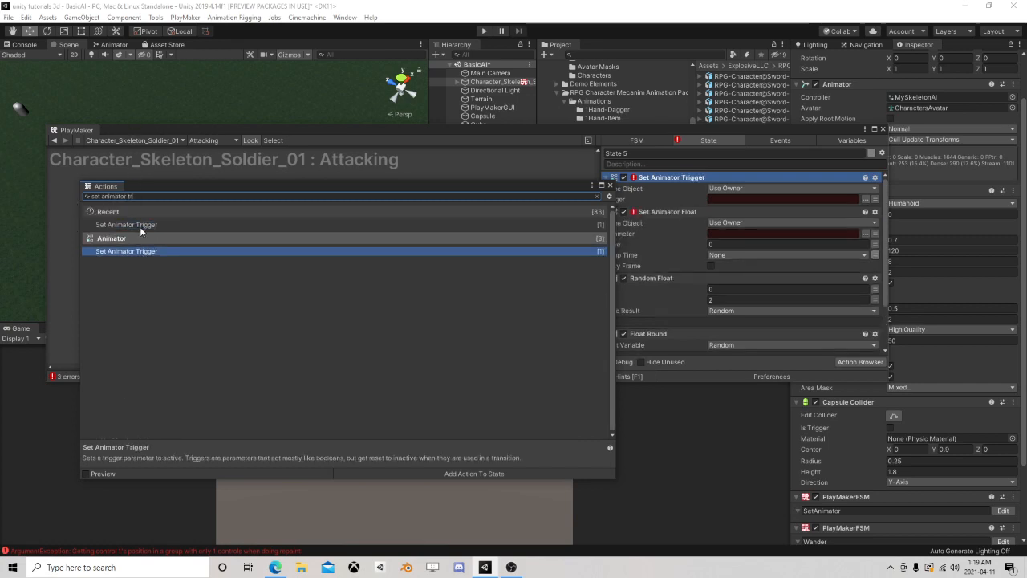
pyautogui.click(610, 186)
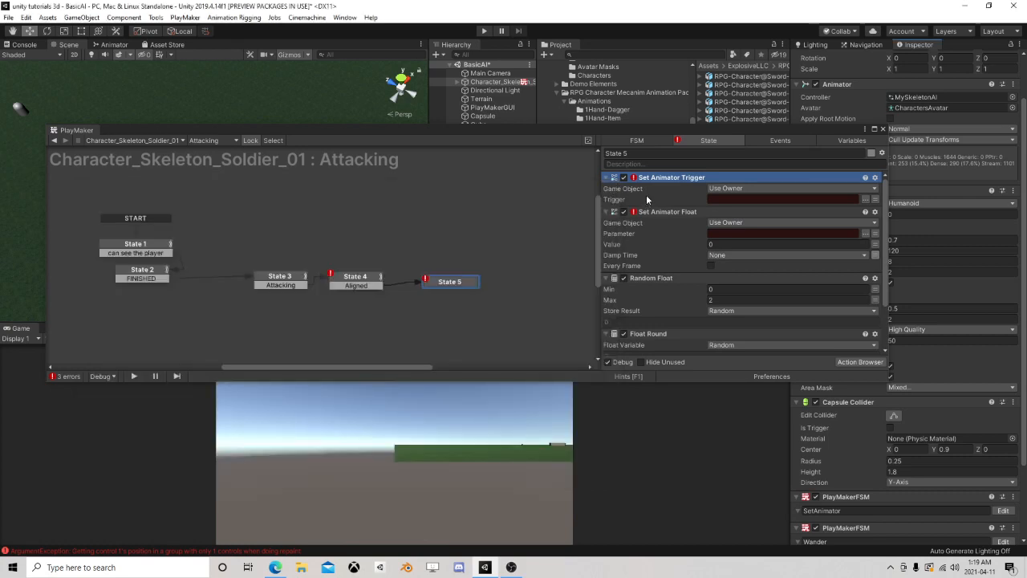
# Set Set Animator Float's parameter and value both to AttackValue, and move the action below Float Round
pyautogui.click(864, 232)
pyautogui.click(900, 266)
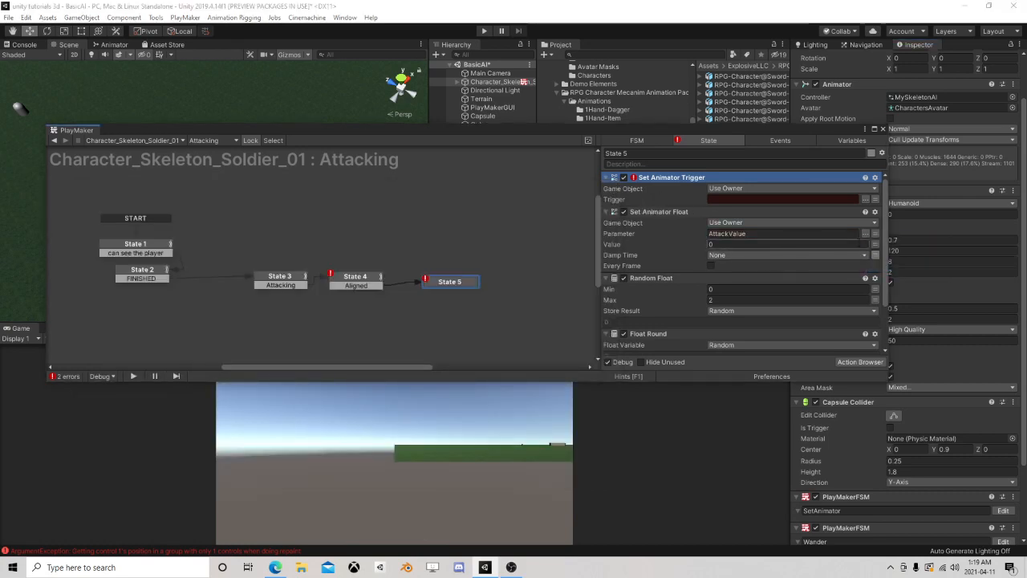
pyautogui.click(789, 245)
pyautogui.click(745, 268)
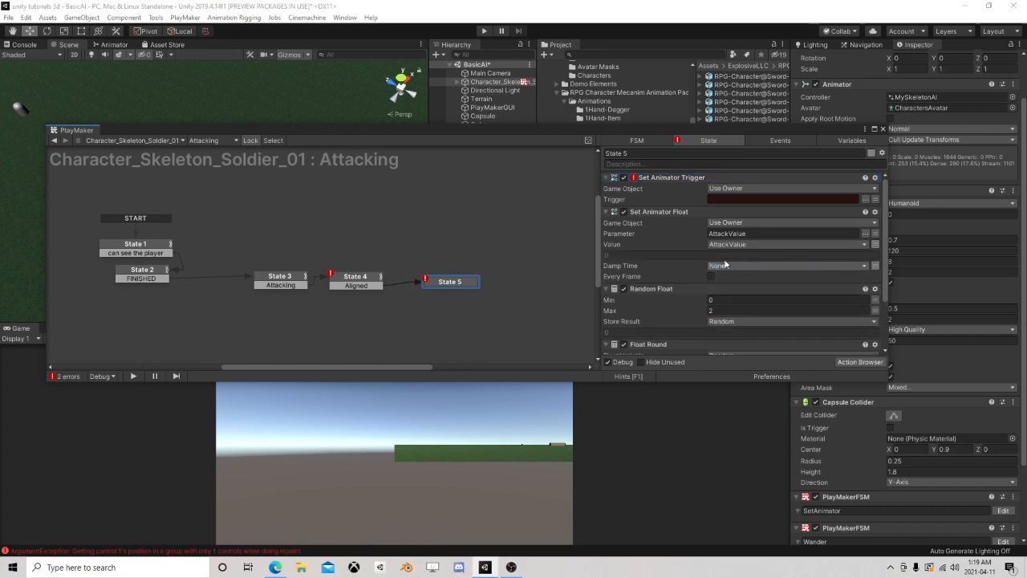
pyautogui.moveTo(666, 212); pyautogui.dragTo(686, 353)
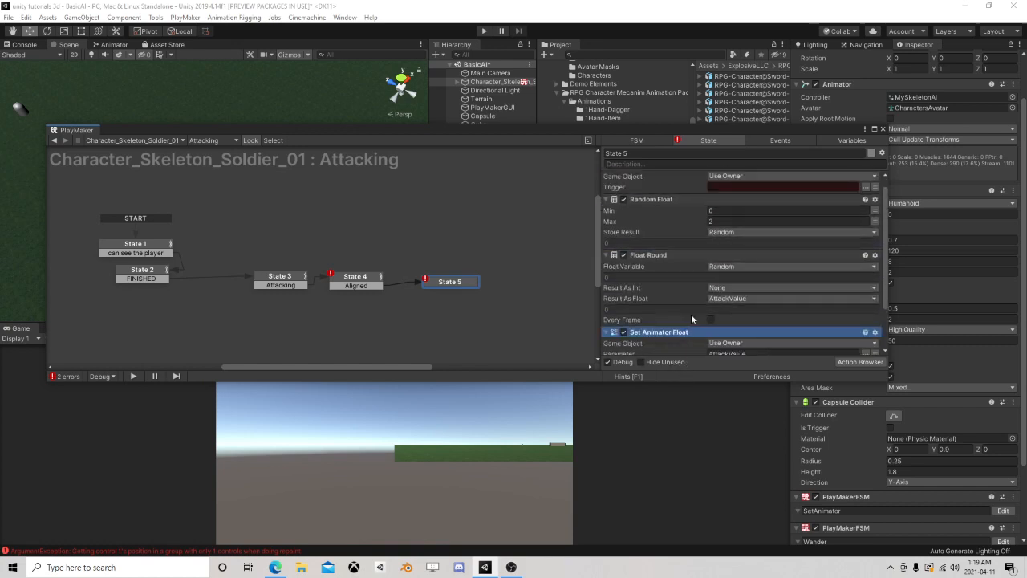
# Set Set Animator Trigger's trigger to Attack and move the action to the end of State 5's action list
pyautogui.click(864, 199)
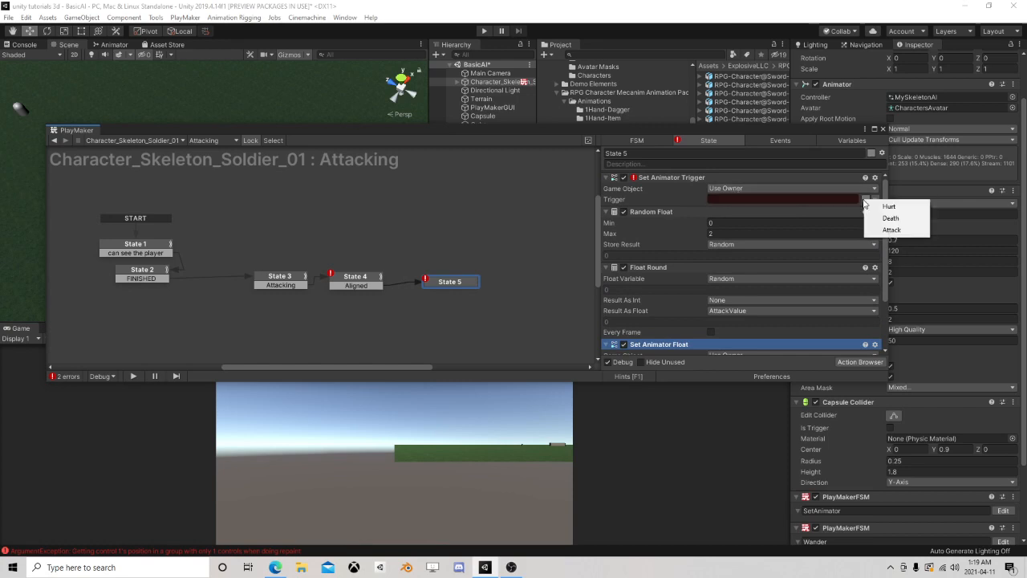
pyautogui.click(893, 228)
pyautogui.rightClick(653, 179)
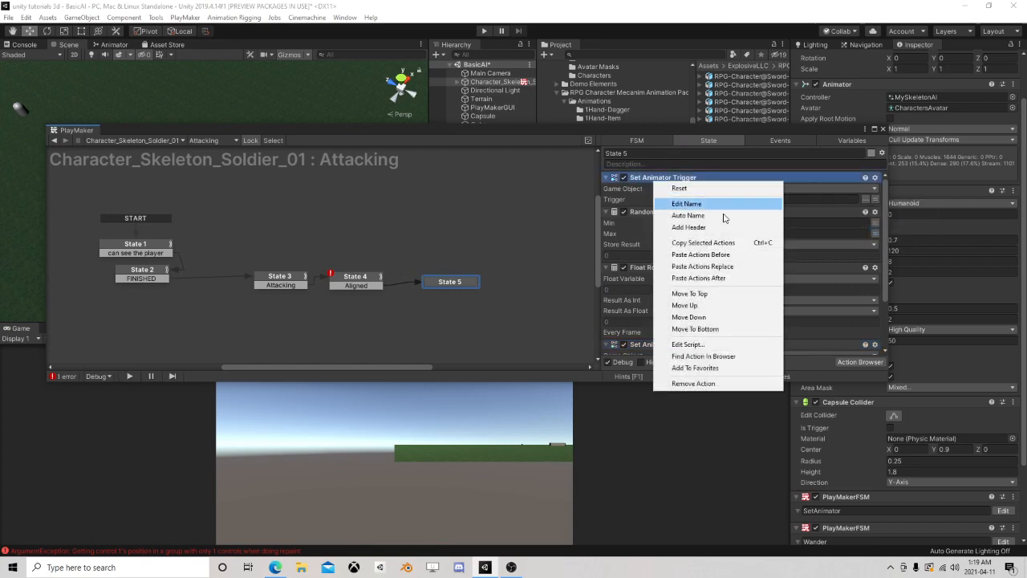
pyautogui.click(698, 329)
pyautogui.scroll(-1, 722, 289)
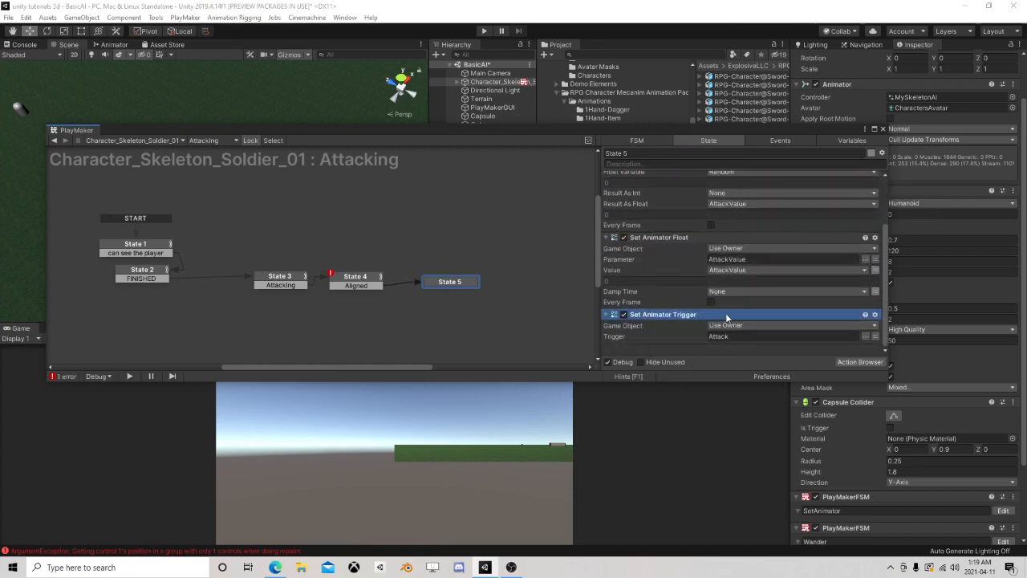
# Add a Wait action to State 5 with a time of 1.5
pyautogui.click(866, 361)
pyautogui.write('wa')
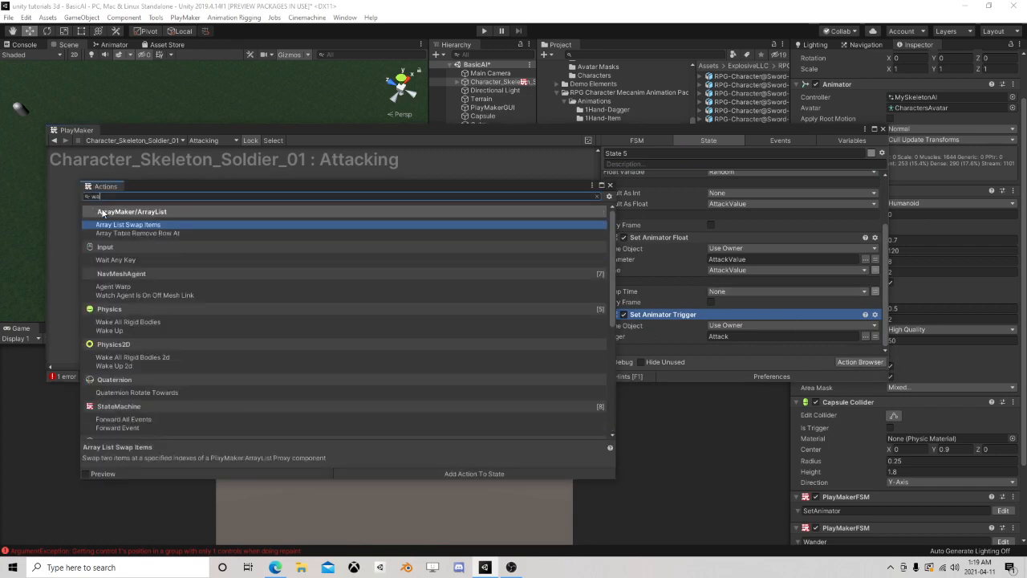
pyautogui.write('it')
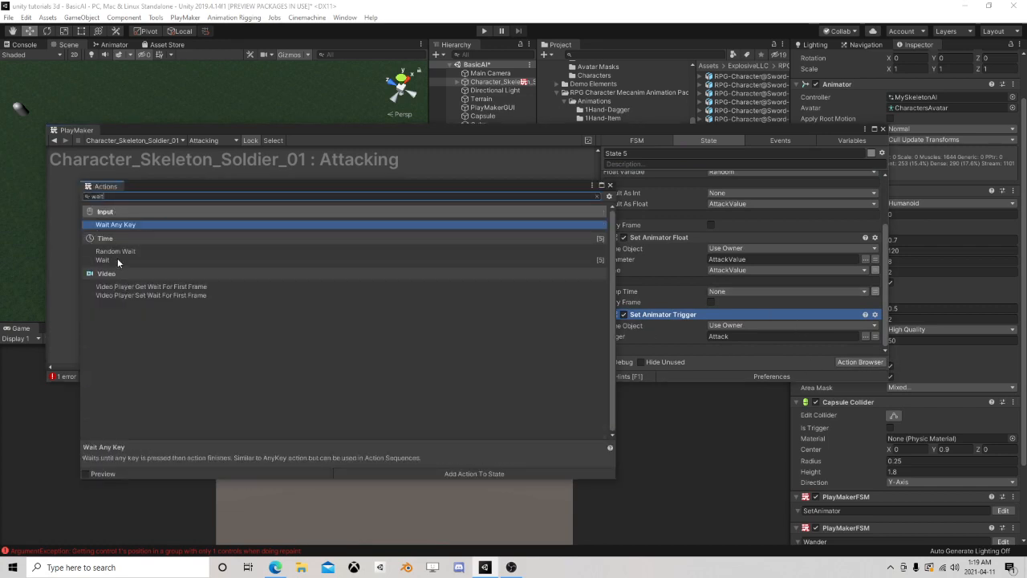
pyautogui.moveTo(117, 262); pyautogui.dragTo(728, 331)
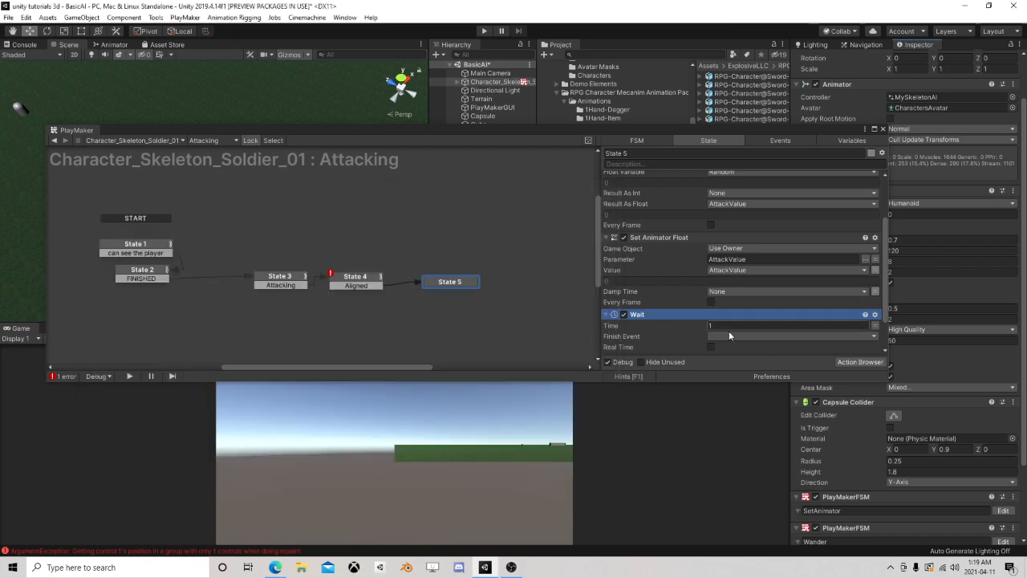
pyautogui.click(724, 325)
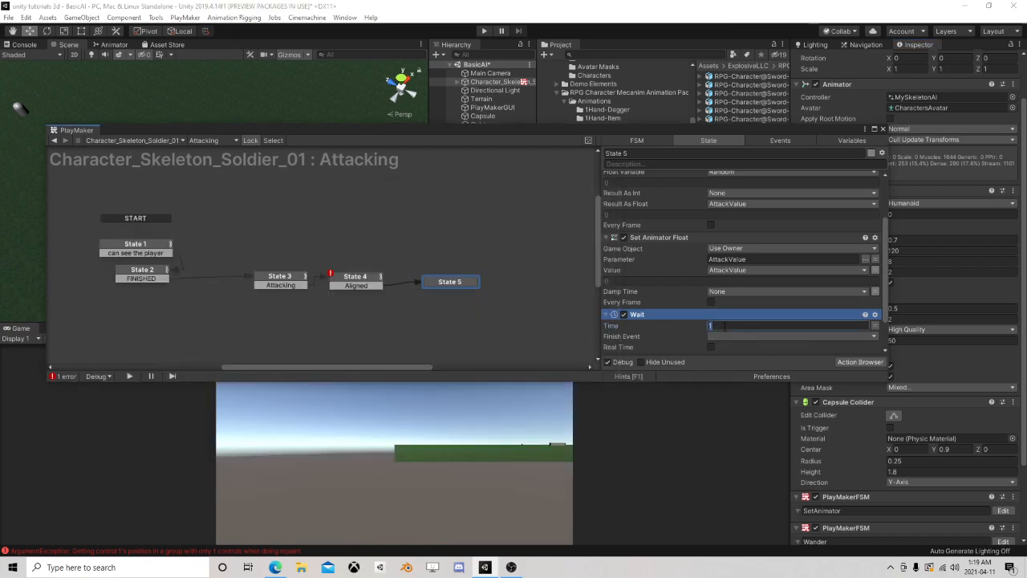
# Add a FINISHED transition to State 5 and use it as the Wait action's finish event
pyautogui.keyDown('ctrl'); pyautogui.click(451, 285); pyautogui.keyUp('ctrl')
pyautogui.scroll(-4, 776, 317)
pyautogui.scroll(2, 704, 296)
pyautogui.scroll(-2, 705, 297)
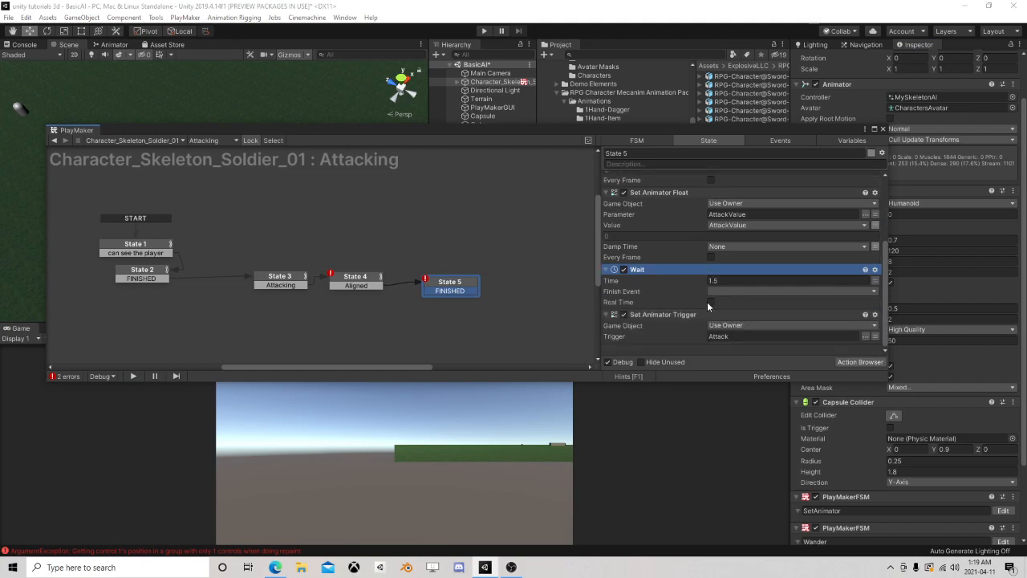
pyautogui.click(726, 291)
pyautogui.click(751, 328)
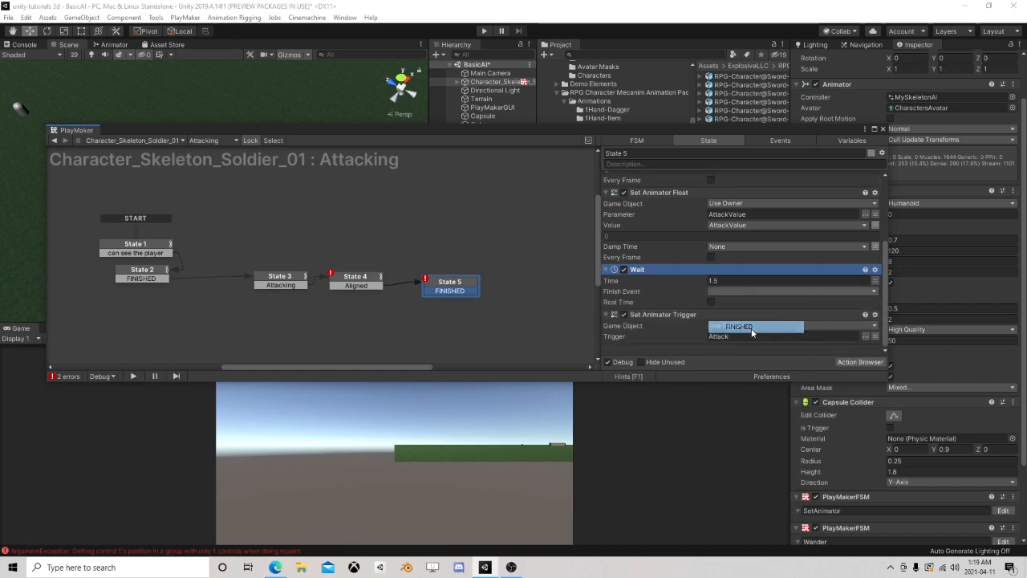
# Move Wait to the end of State 5's action list and link State 5's FINISHED transition to a new state below State 4
pyautogui.rightClick(653, 267)
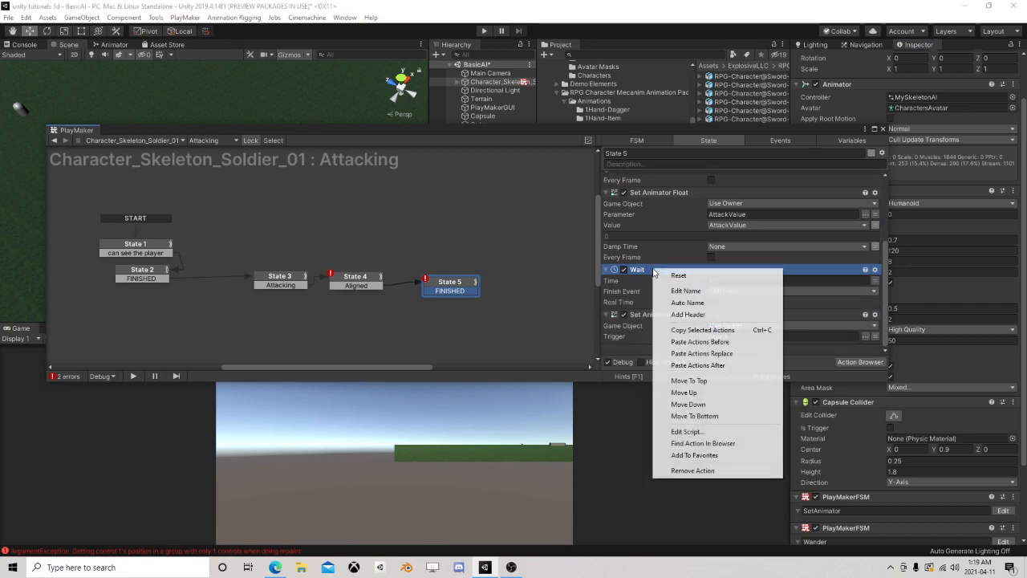
pyautogui.click(704, 416)
pyautogui.keyDown('ctrl'); pyautogui.moveTo(449, 291); pyautogui.dragTo(357, 312); pyautogui.keyUp('ctrl')
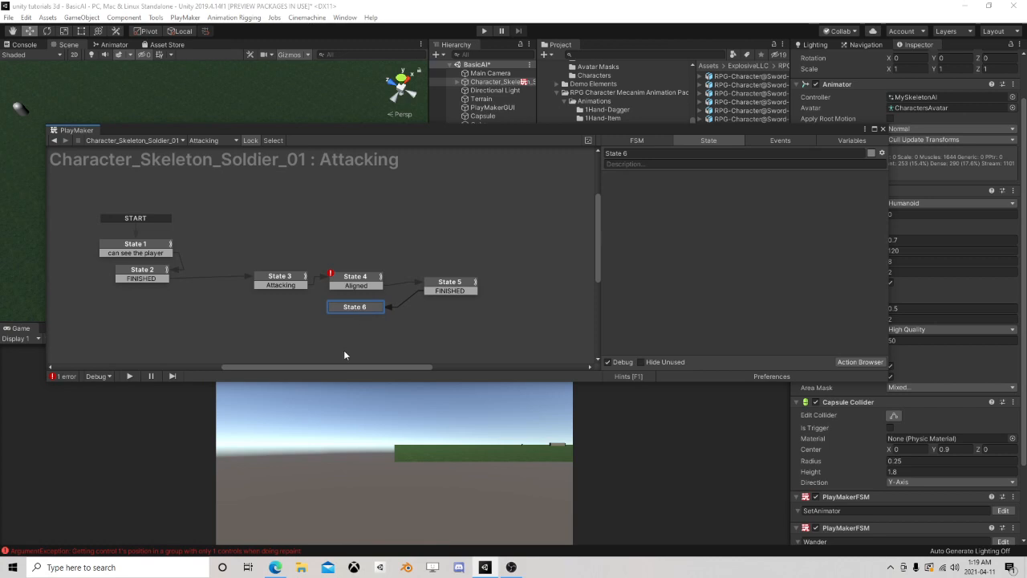
# Copy the Wait action from State 5 and paste it into State 6
pyautogui.click(450, 284)
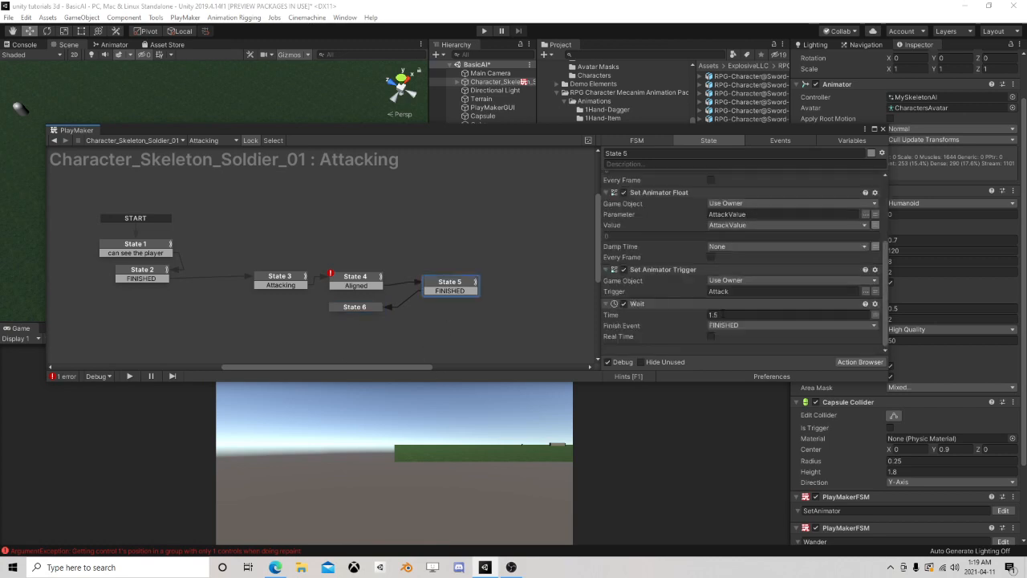
pyautogui.rightClick(658, 302)
pyautogui.click(706, 365)
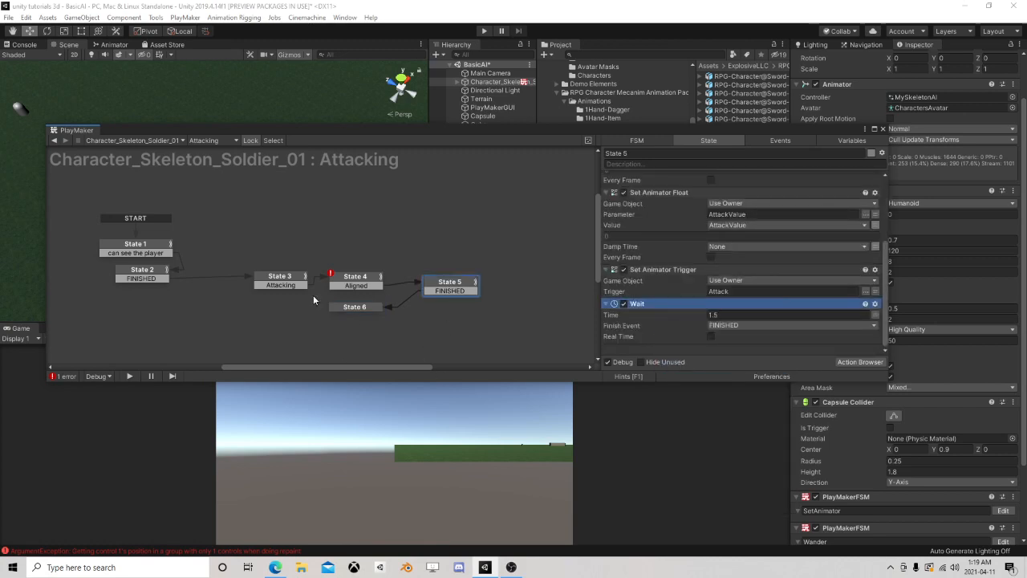
pyautogui.click(353, 309)
pyautogui.rightClick(654, 239)
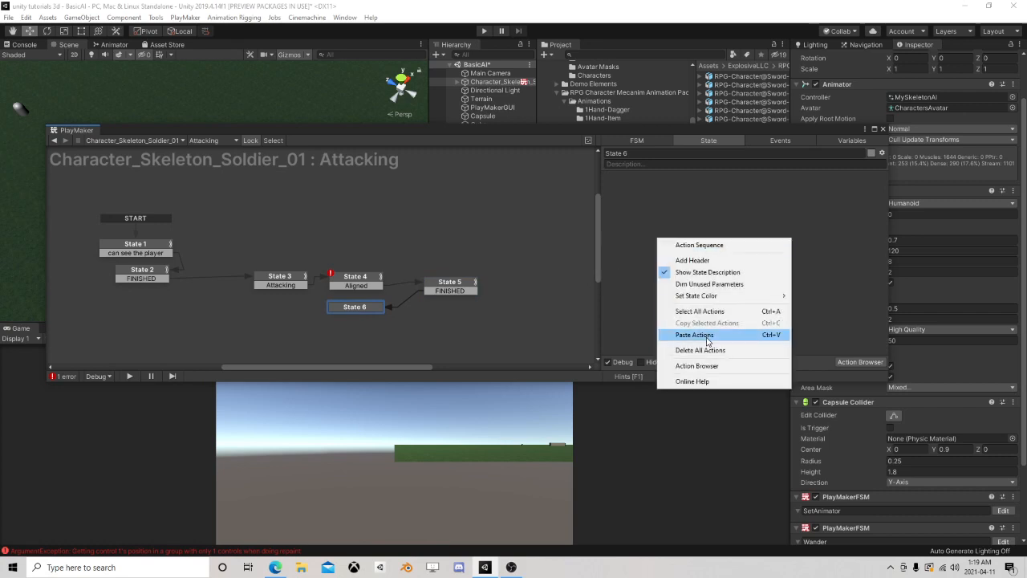
pyautogui.click(690, 335)
# Set State 6's Wait time to 2, and add a FINISHED transition from it back to State 3
pyautogui.click(725, 189)
pyautogui.write('2')
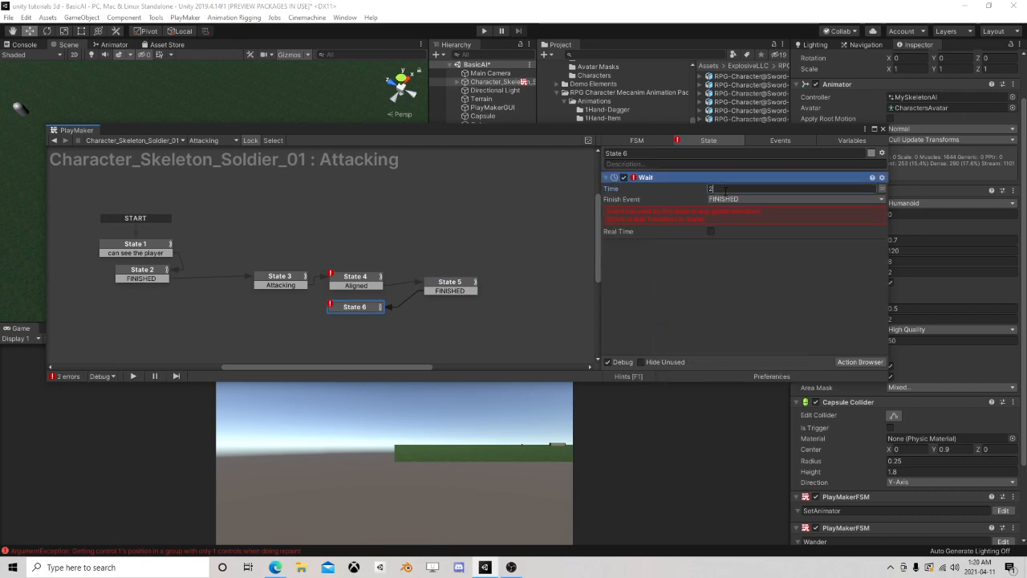
pyautogui.click(714, 215)
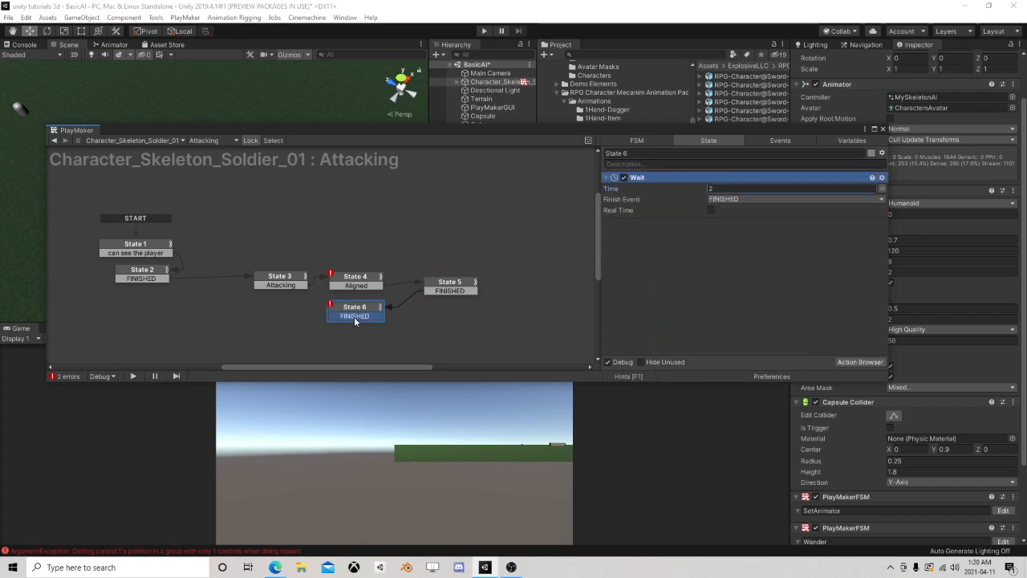
pyautogui.moveTo(355, 317); pyautogui.dragTo(291, 281)
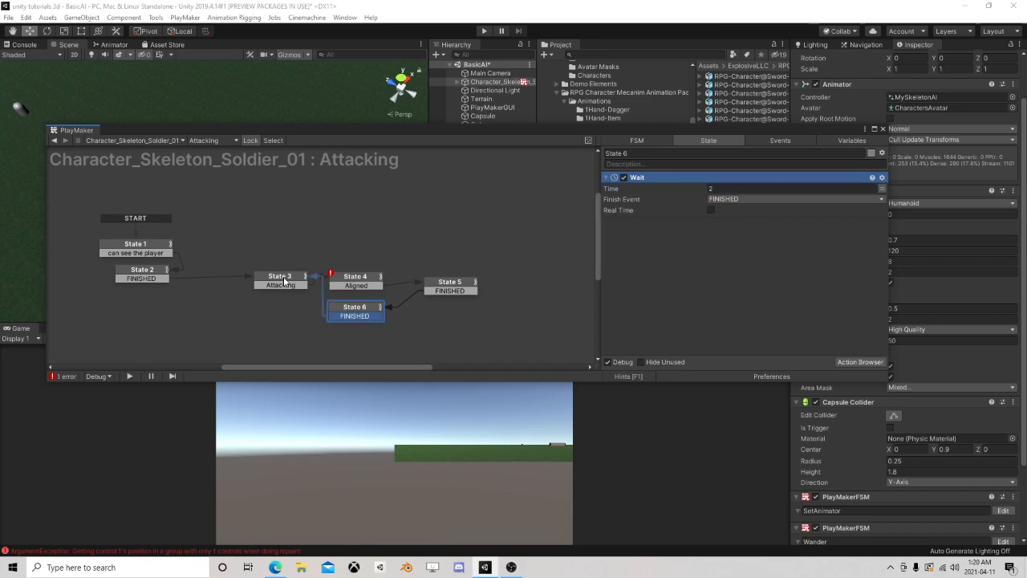
# Relink State 6's FINISHED transition from State 3 to State 4
pyautogui.click(286, 281)
pyautogui.click(349, 278)
pyautogui.moveTo(368, 316); pyautogui.dragTo(363, 288)
# Add the missing "go back to chase" transition to State 4, link it to State 3, and space the states apart
pyautogui.click(363, 281)
pyautogui.scroll(-3, 741, 331)
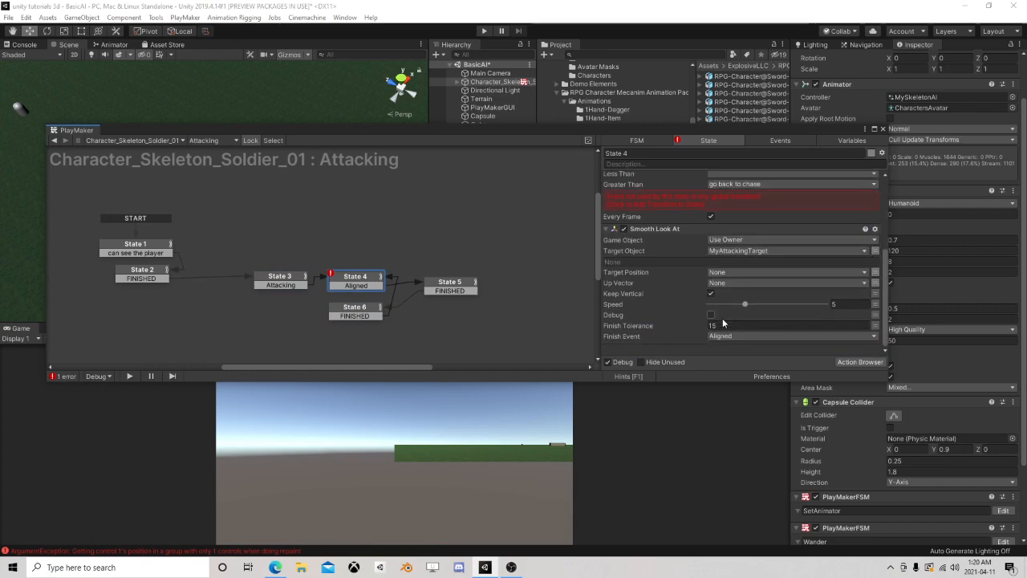
pyautogui.scroll(1, 728, 304)
pyautogui.click(636, 270)
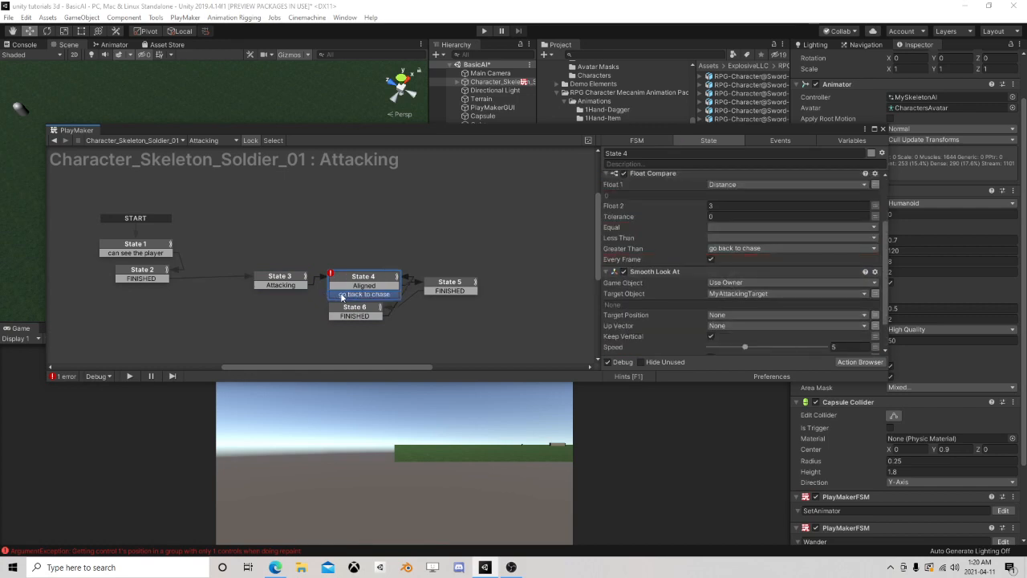
pyautogui.moveTo(342, 296); pyautogui.dragTo(268, 280)
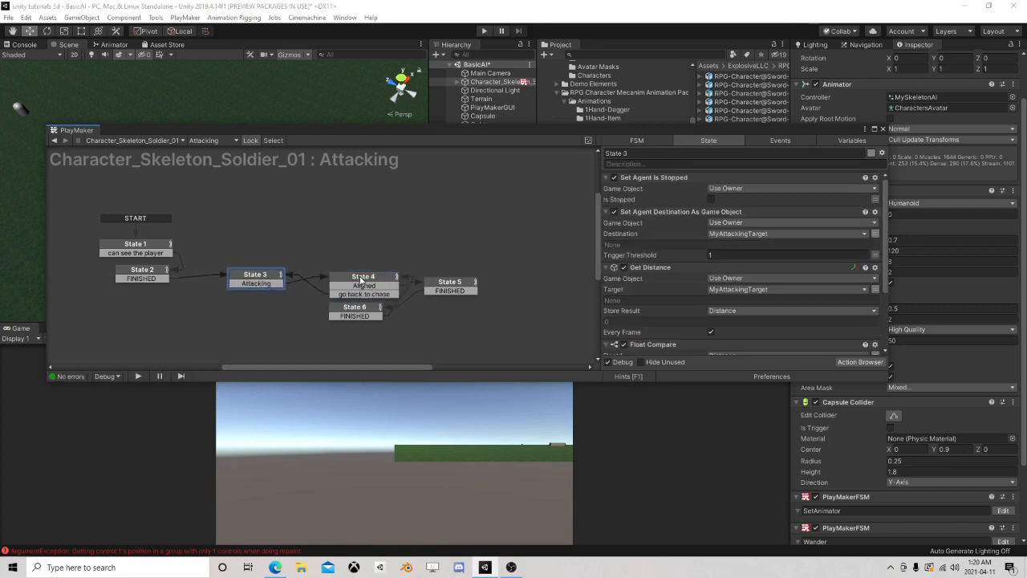
pyautogui.moveTo(358, 282); pyautogui.dragTo(350, 321)
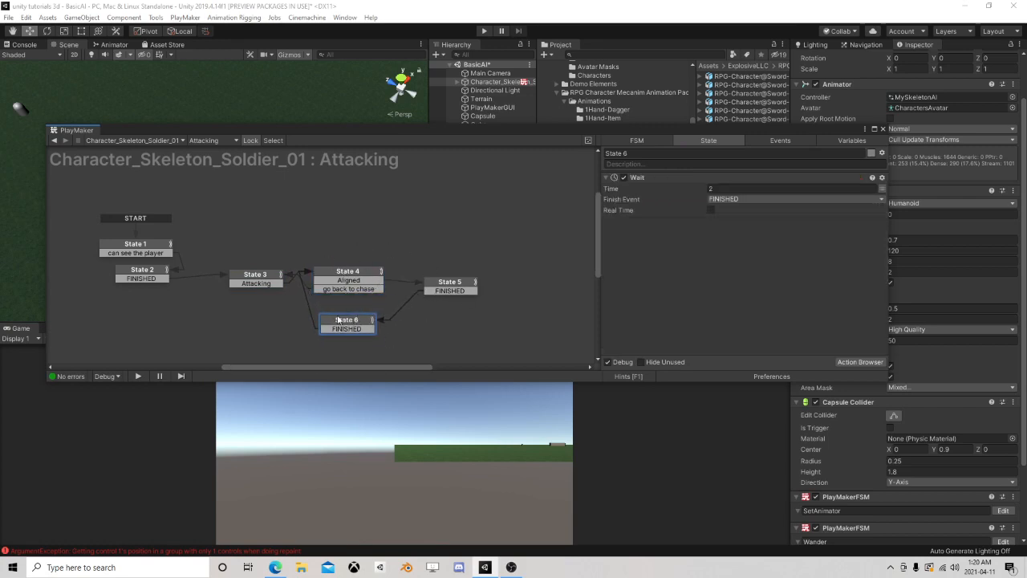
# Copy the Get Distance and Float Compare actions from State 4 and paste them below Wait in State 6
pyautogui.click(343, 277)
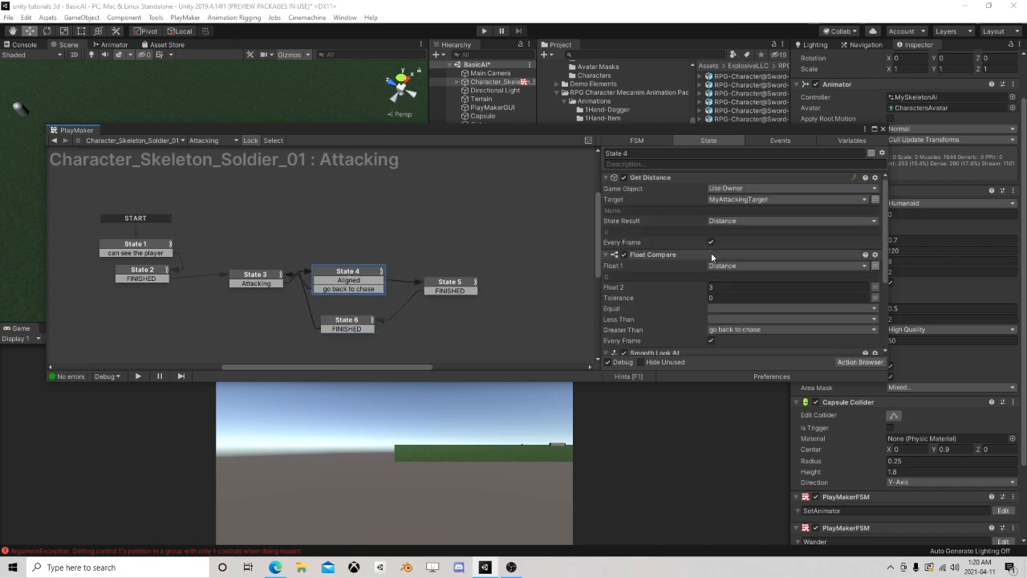
pyautogui.click(663, 256)
pyautogui.keyDown('ctrl'); pyautogui.click(657, 178); pyautogui.keyUp('ctrl')
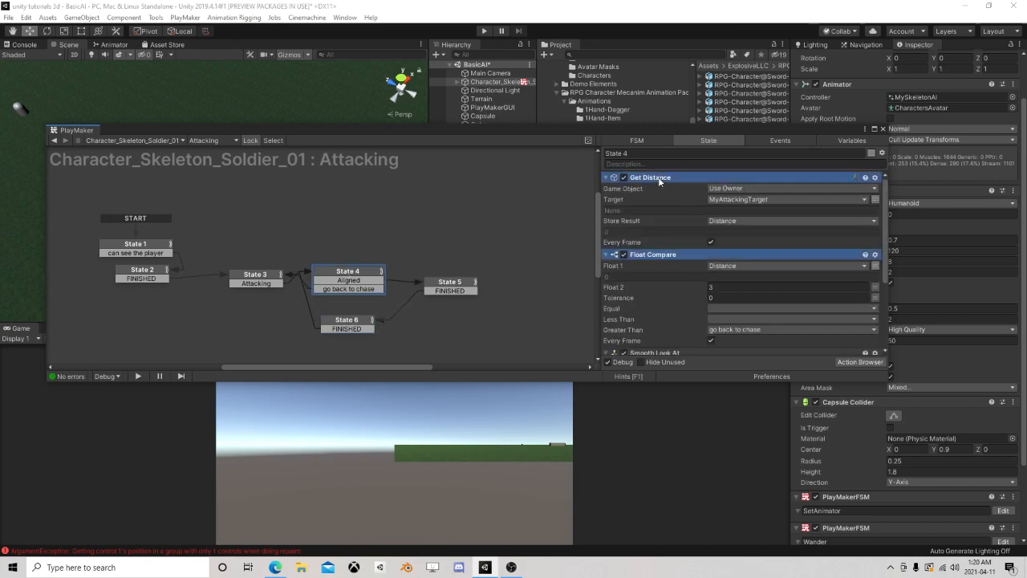
pyautogui.rightClick(658, 178)
pyautogui.click(706, 238)
pyautogui.click(346, 320)
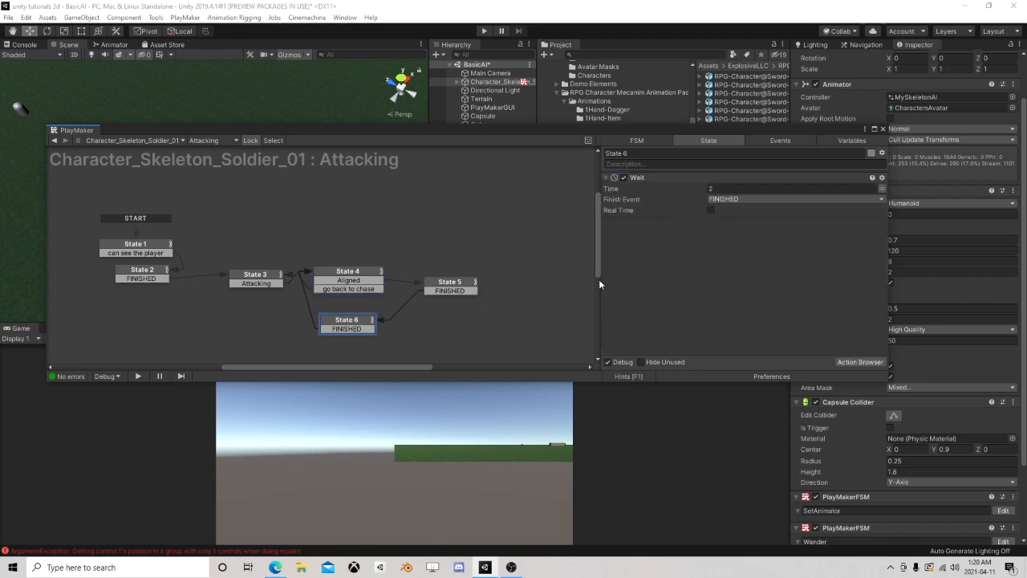
pyautogui.rightClick(643, 255)
pyautogui.click(722, 349)
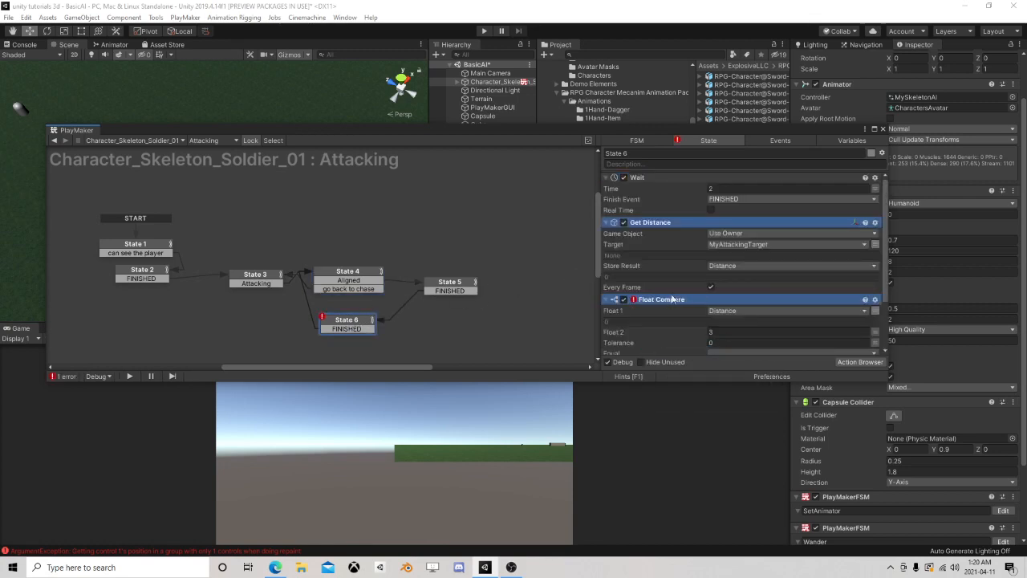
# Add the missing "go back to chase" transition to State 6 and link it to State 3
pyautogui.scroll(-2, 690, 295)
pyautogui.scroll(-2, 714, 286)
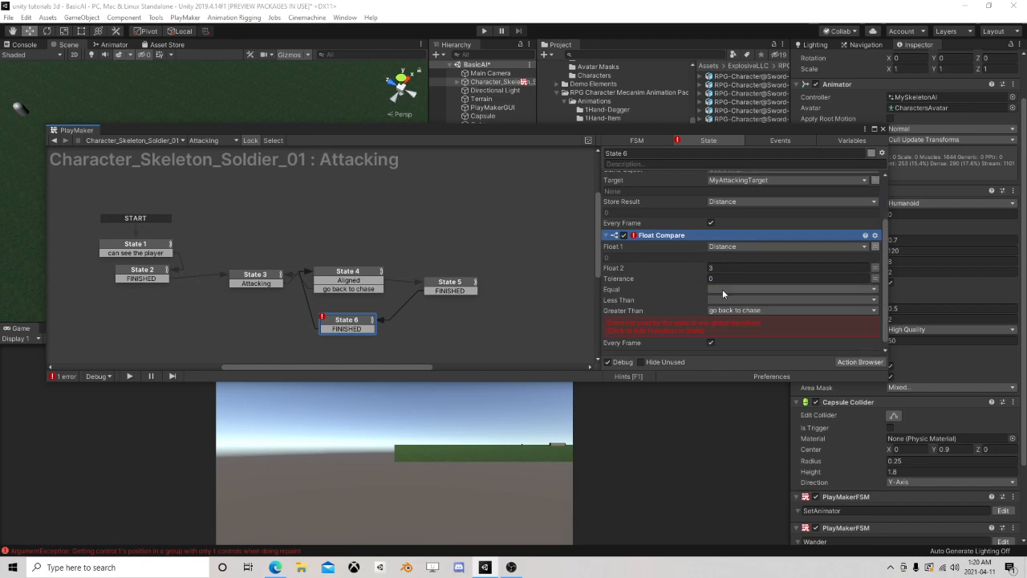
pyautogui.click(687, 329)
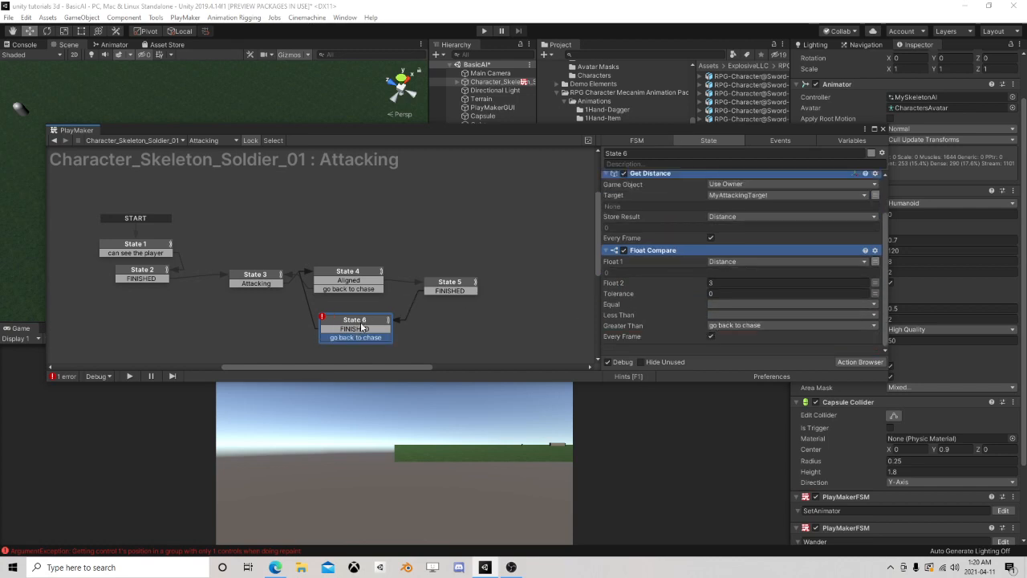
pyautogui.moveTo(357, 321); pyautogui.dragTo(352, 311)
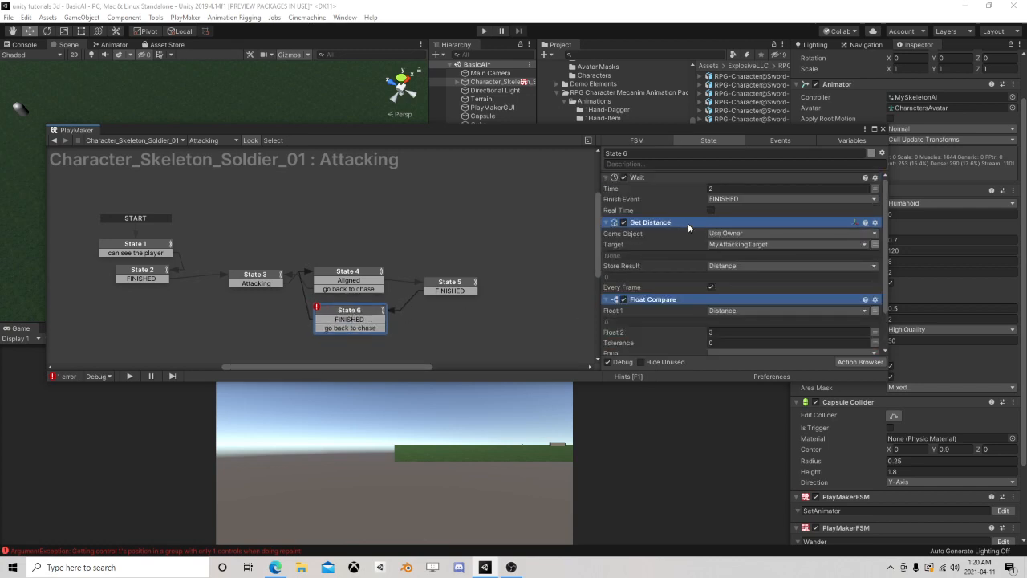
pyautogui.click(646, 178)
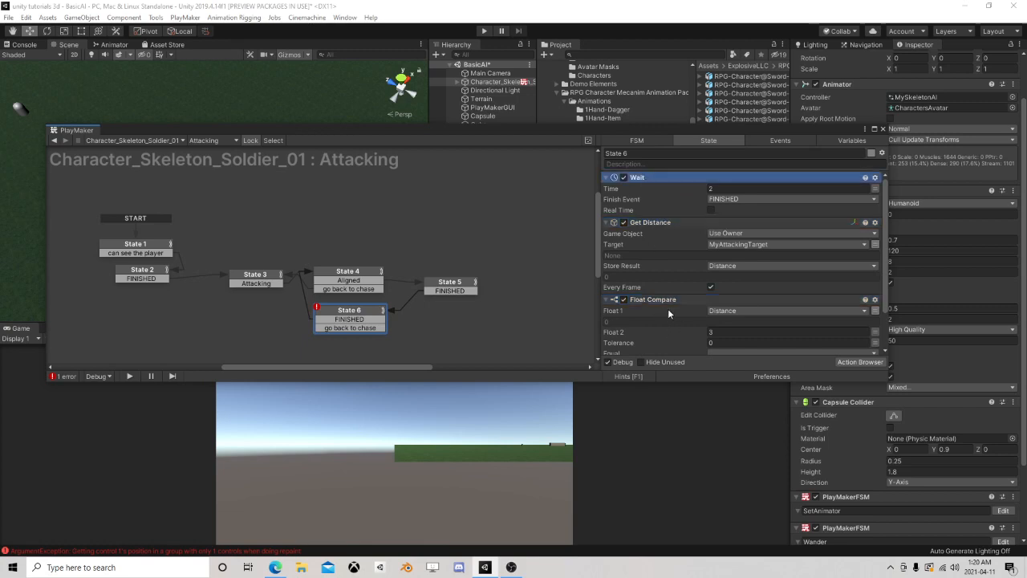
pyautogui.scroll(-2, 673, 315)
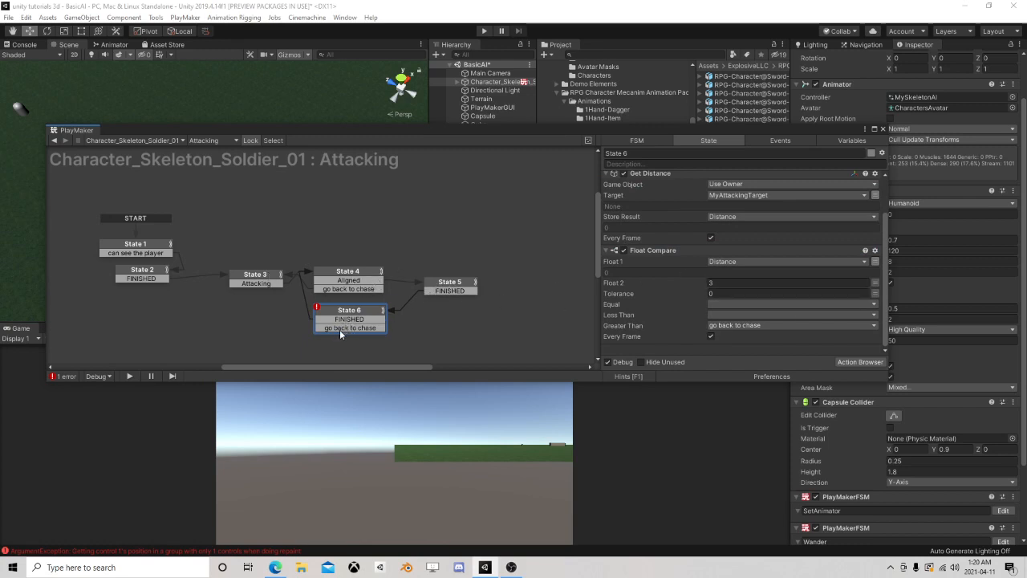
pyautogui.click(271, 281)
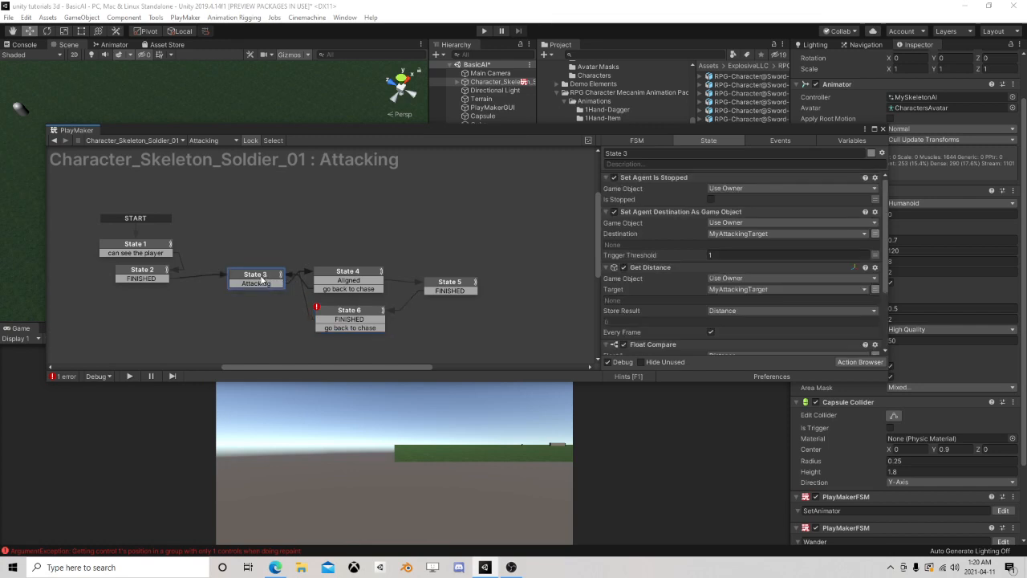
pyautogui.scroll(-3, 675, 304)
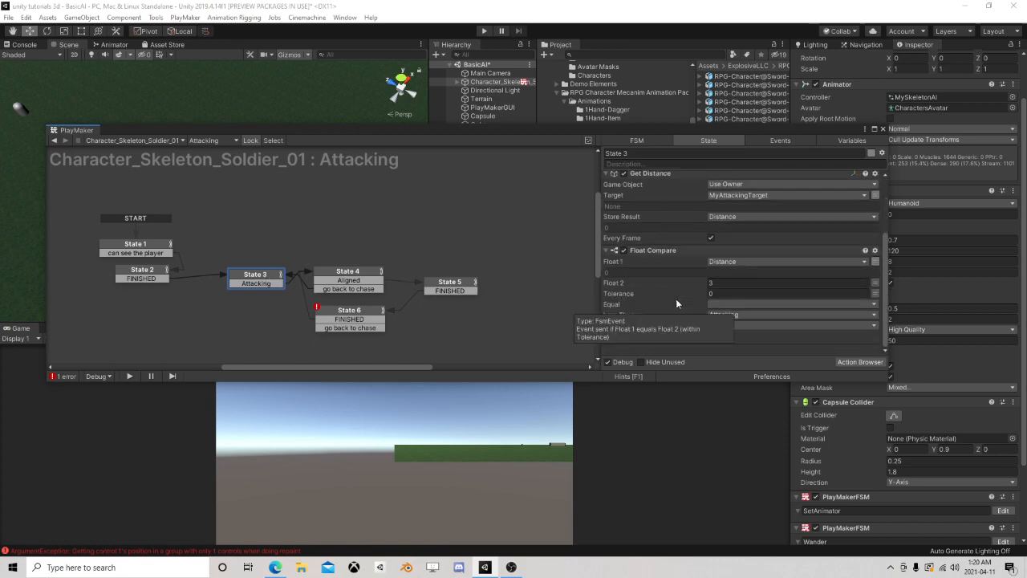
pyautogui.click(349, 328)
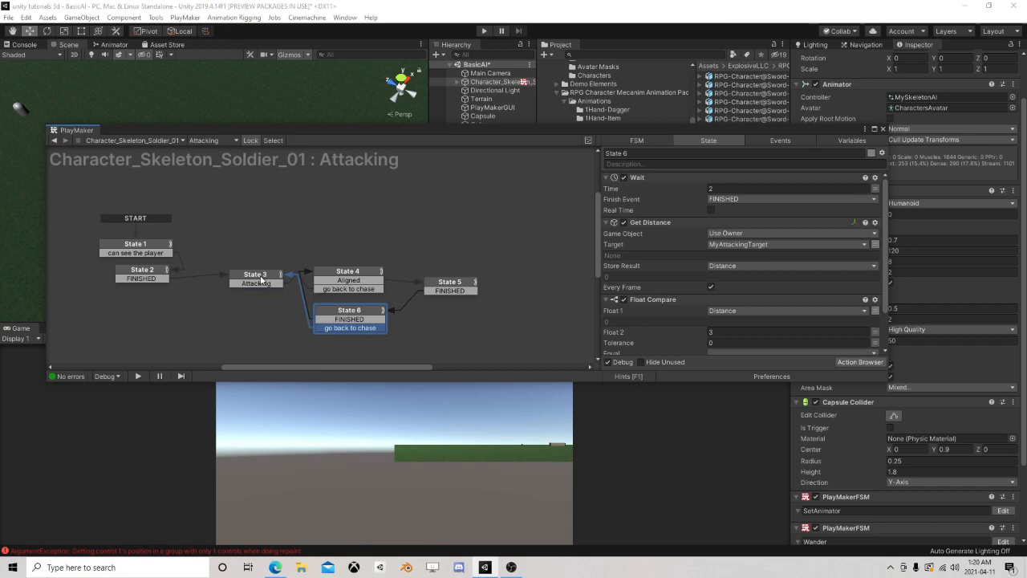
# Reposition State 3 and State 5 to tidy the Attacking graph, and close the PlayMaker editor
pyautogui.moveTo(261, 280); pyautogui.dragTo(245, 297)
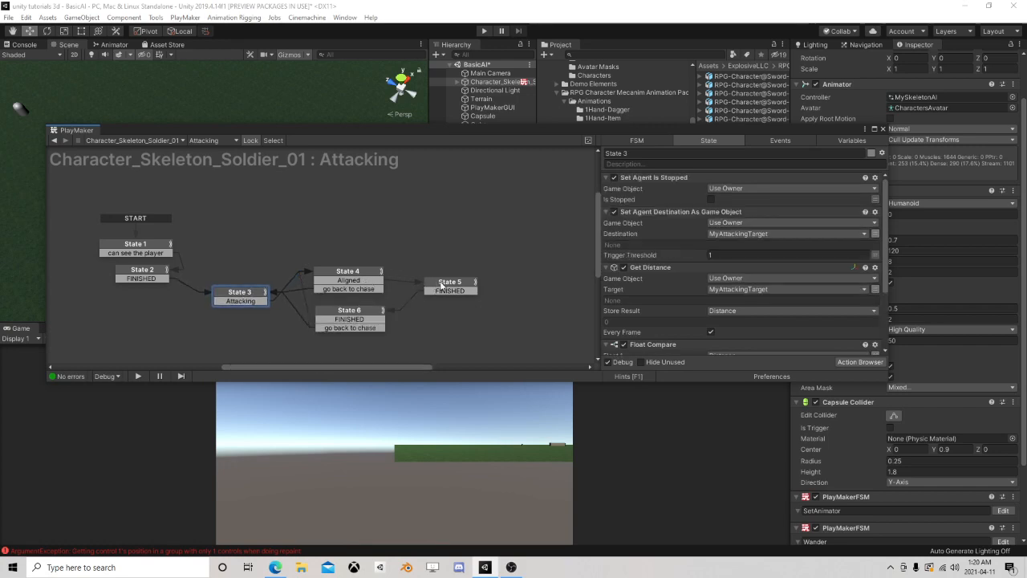
pyautogui.moveTo(449, 285); pyautogui.dragTo(438, 294)
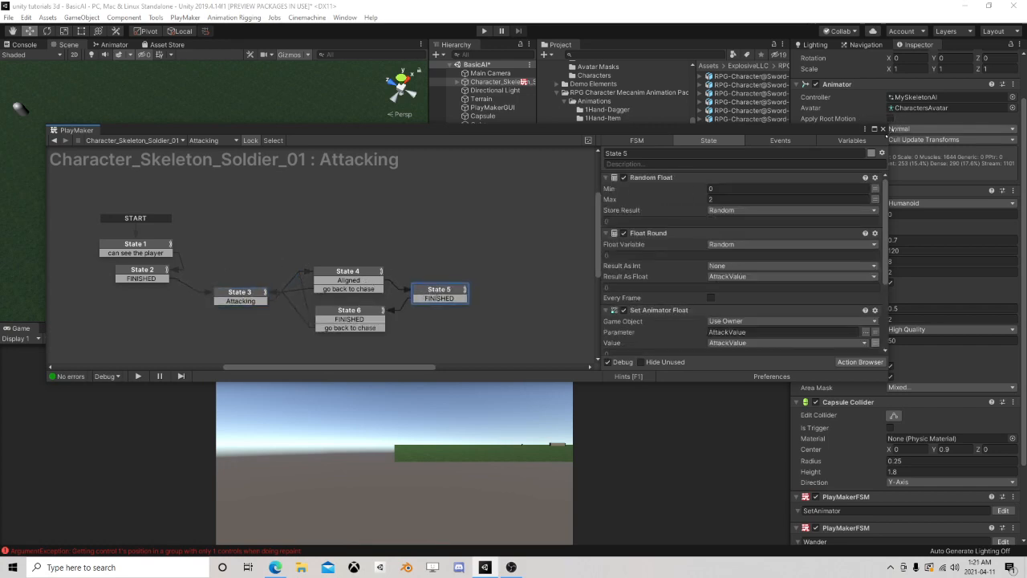
pyautogui.click(883, 129)
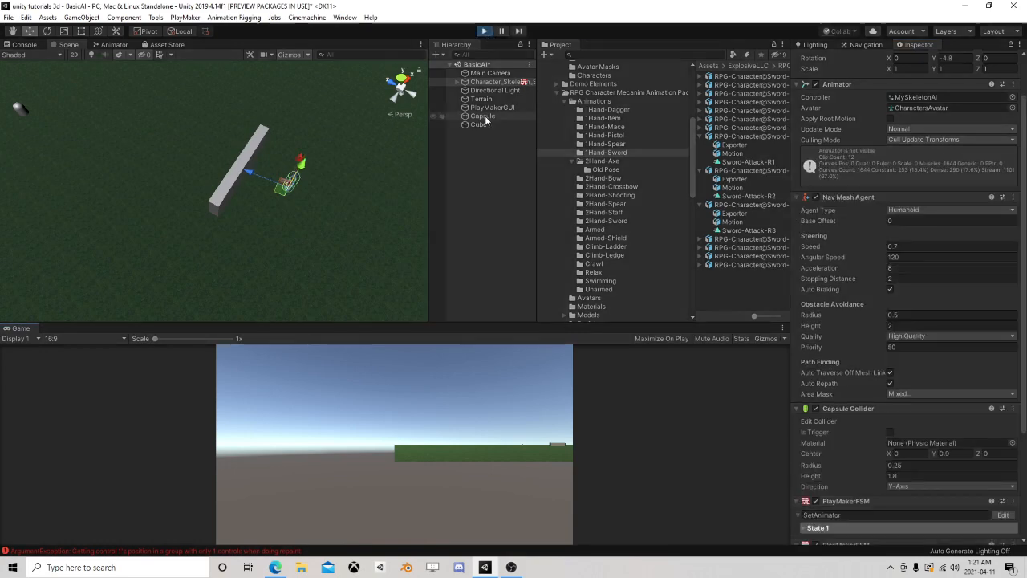
# Start play mode, move the Capsule close to the skeleton soldier, and frame it to watch the attacks
pyautogui.click(484, 115)
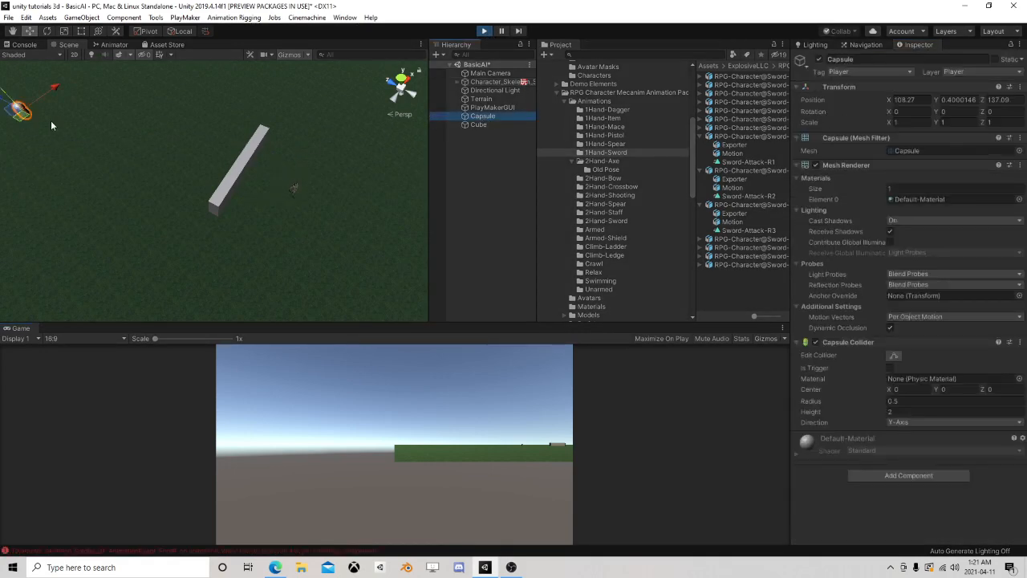
pyautogui.moveTo(25, 120); pyautogui.dragTo(209, 269)
pyautogui.press('f')
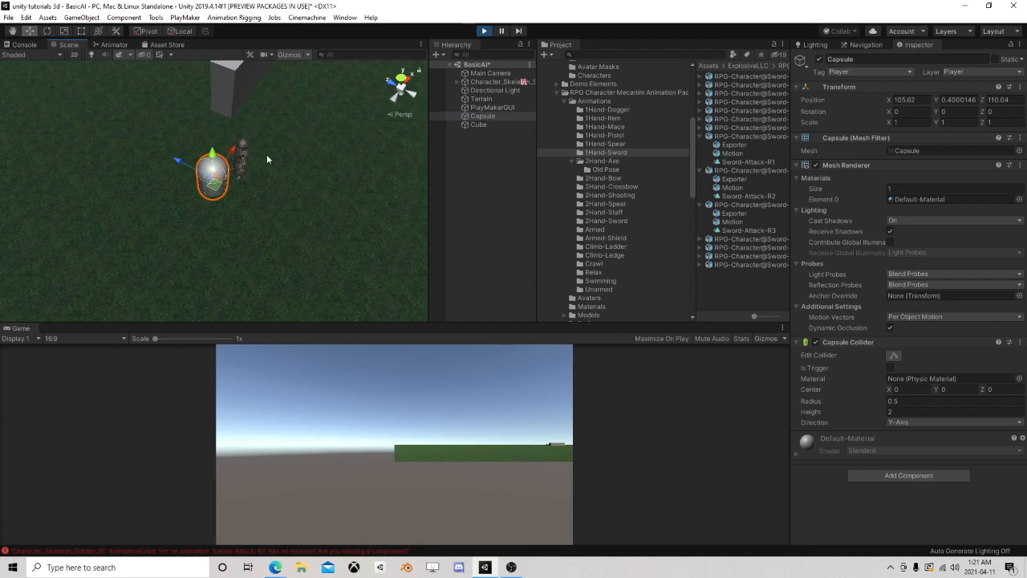
# Move the Capsule to several spots around the skeleton soldier to test chasing and attacking, and stop play mode
pyautogui.click(480, 116)
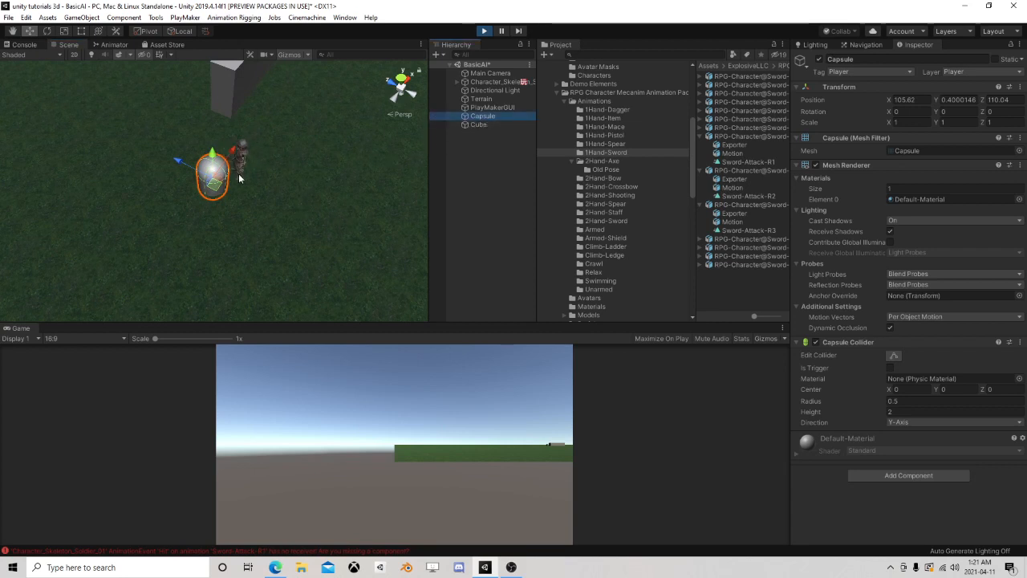
pyautogui.moveTo(214, 184); pyautogui.dragTo(393, 166)
pyautogui.scroll(-5, 387, 186)
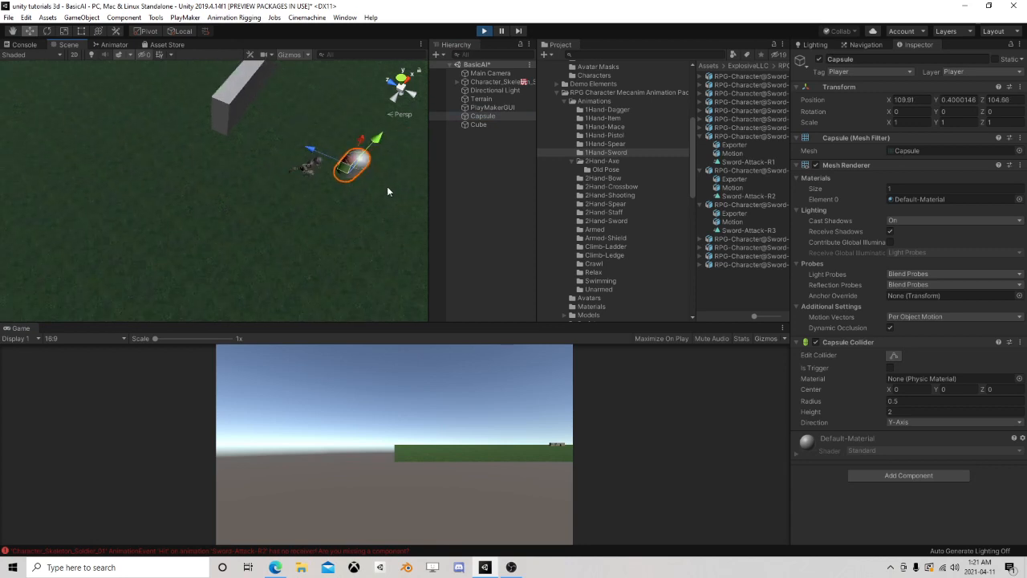
pyautogui.moveTo(387, 189); pyautogui.dragTo(270, 225, button='middle')
pyautogui.moveTo(227, 223); pyautogui.dragTo(181, 229)
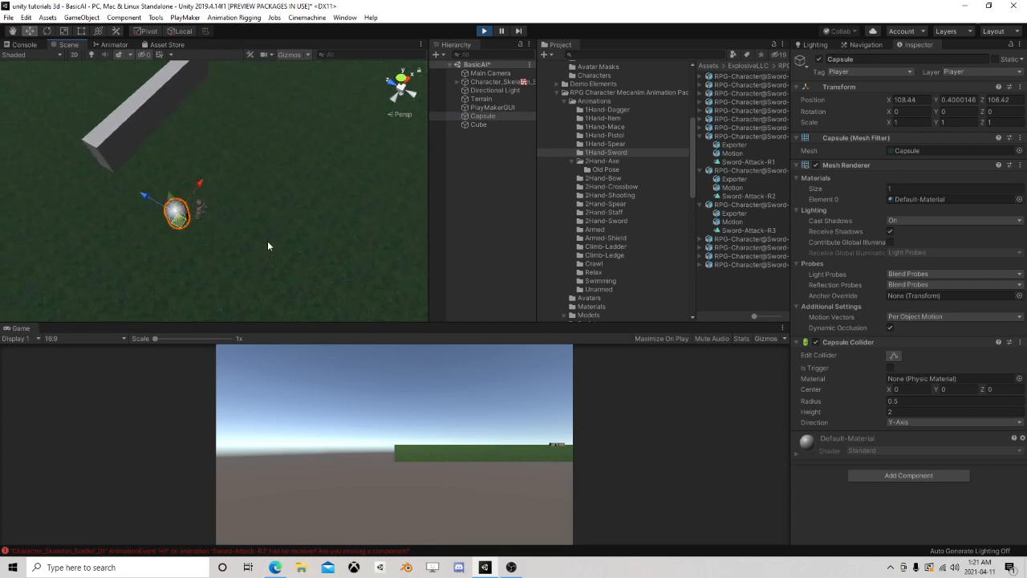
pyautogui.moveTo(178, 228); pyautogui.dragTo(206, 199)
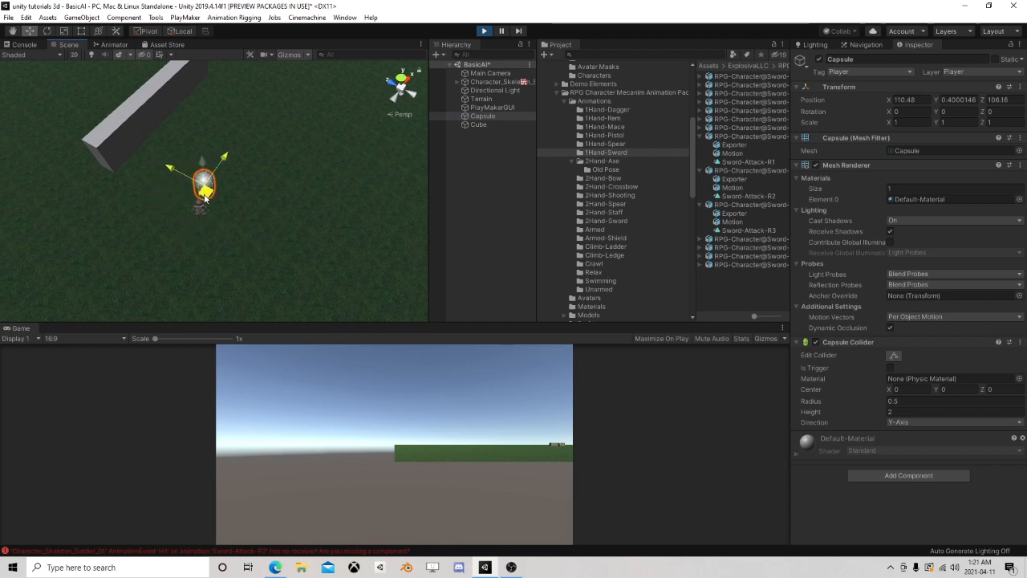
pyautogui.moveTo(205, 198); pyautogui.dragTo(309, 134)
pyautogui.click(484, 31)
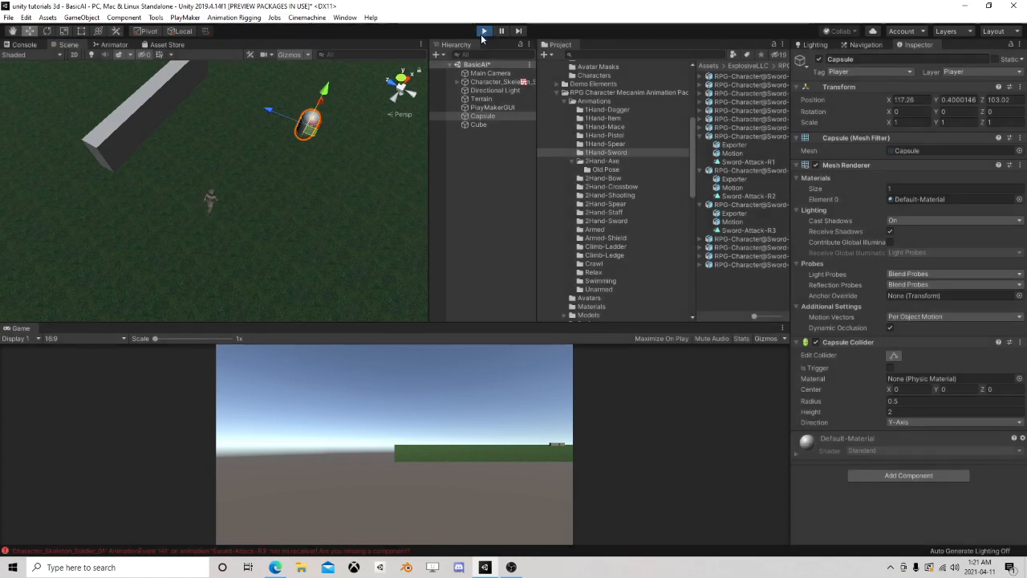
# Open the skeleton soldier's Senses state machine for editing
pyautogui.click(493, 82)
pyautogui.scroll(-5, 889, 401)
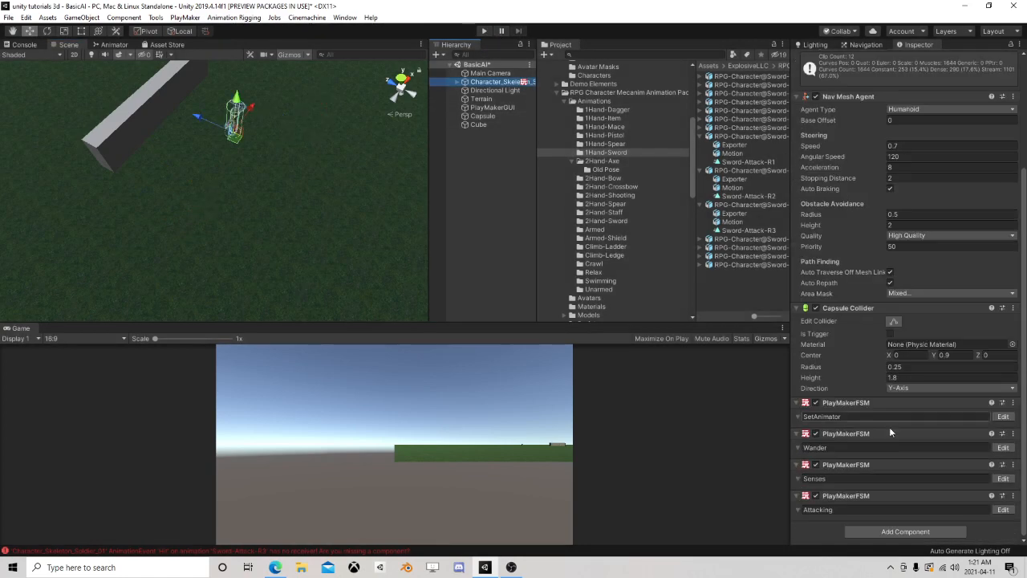
pyautogui.click(1003, 479)
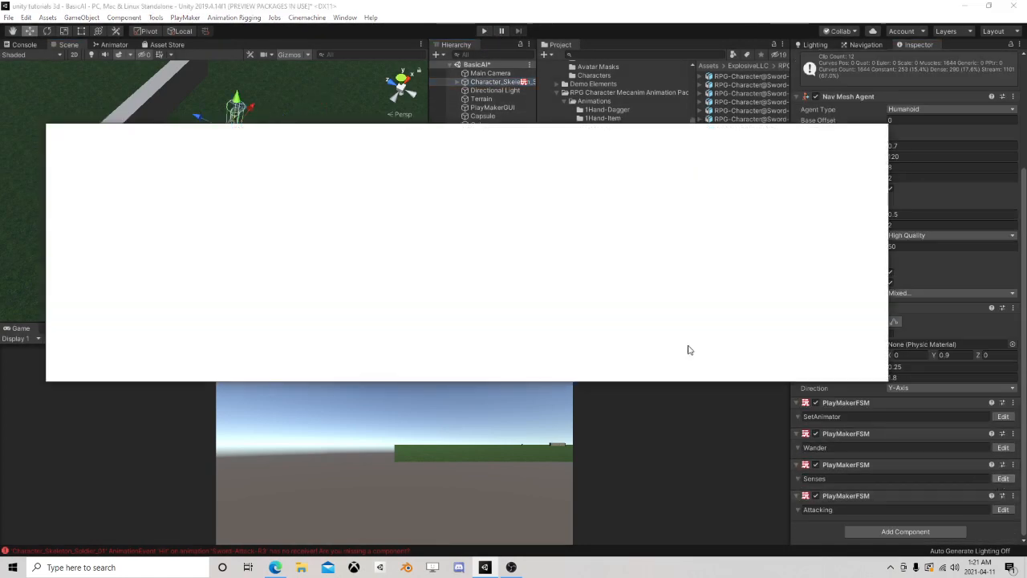
# Add a Set Animator Float action to State 19 with the Aggression parameter and a value of 0
pyautogui.click(138, 334)
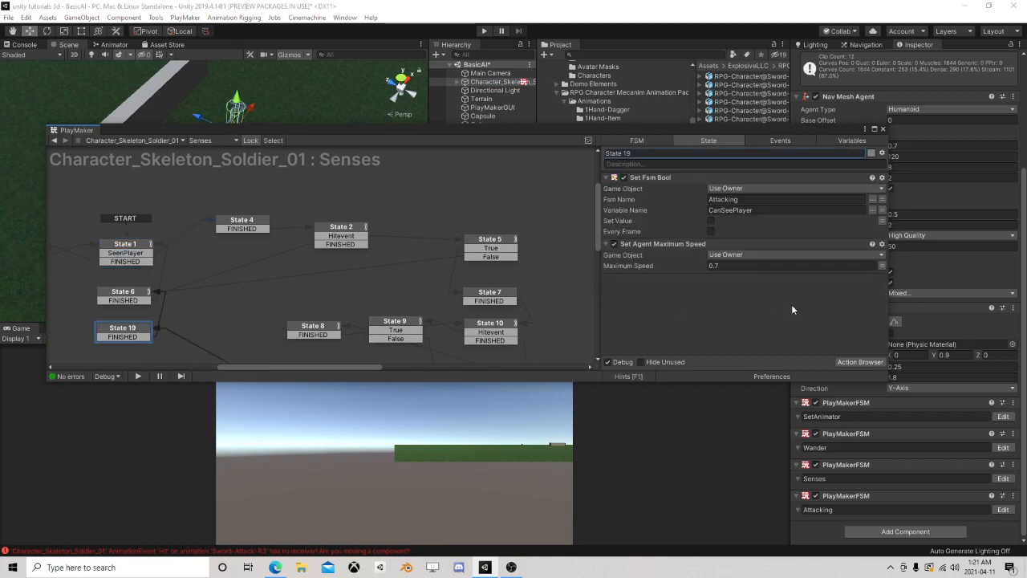
pyautogui.click(846, 363)
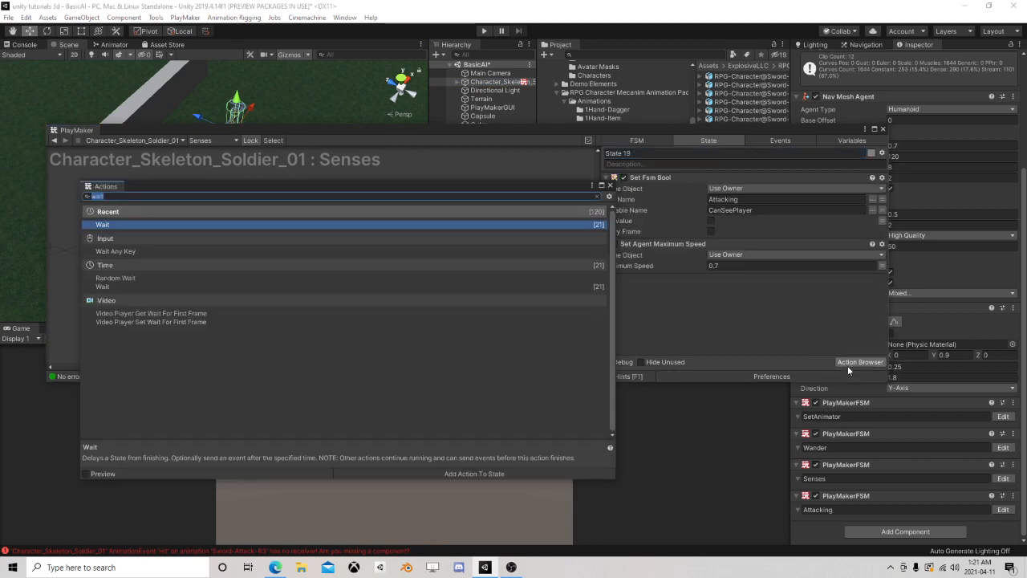
pyautogui.write('se')
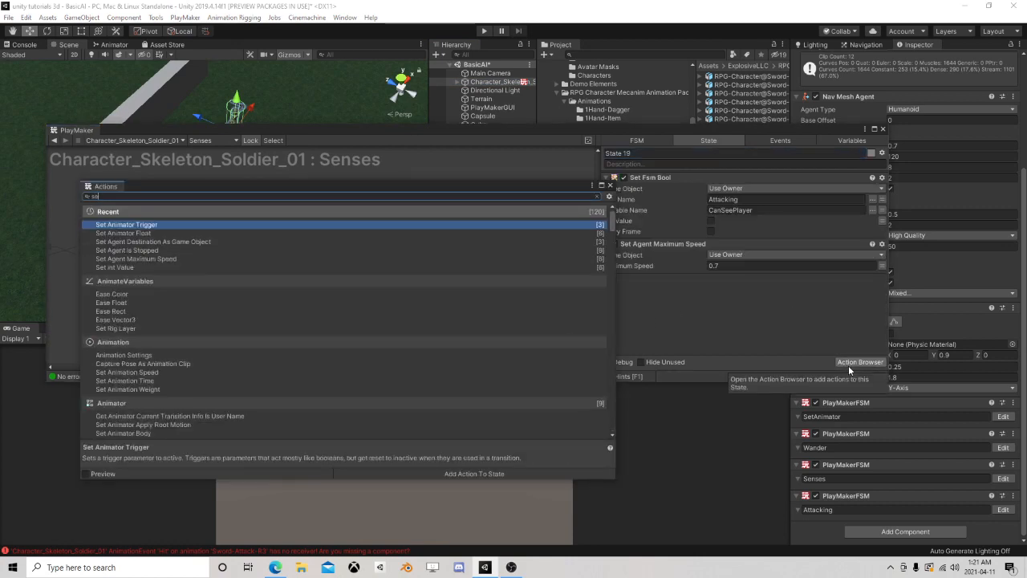
pyautogui.doubleClick(268, 233)
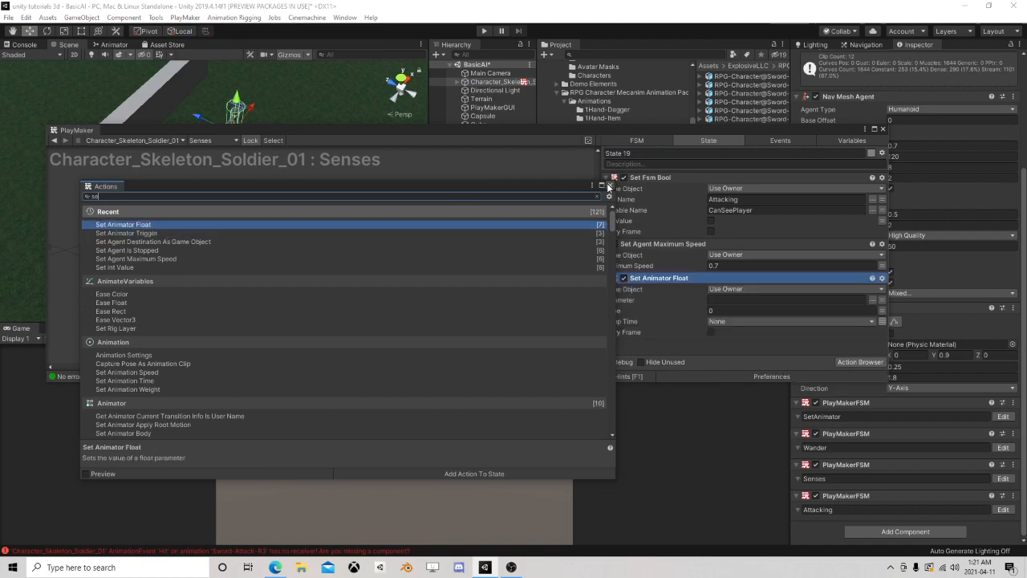
pyautogui.click(607, 185)
pyautogui.click(872, 299)
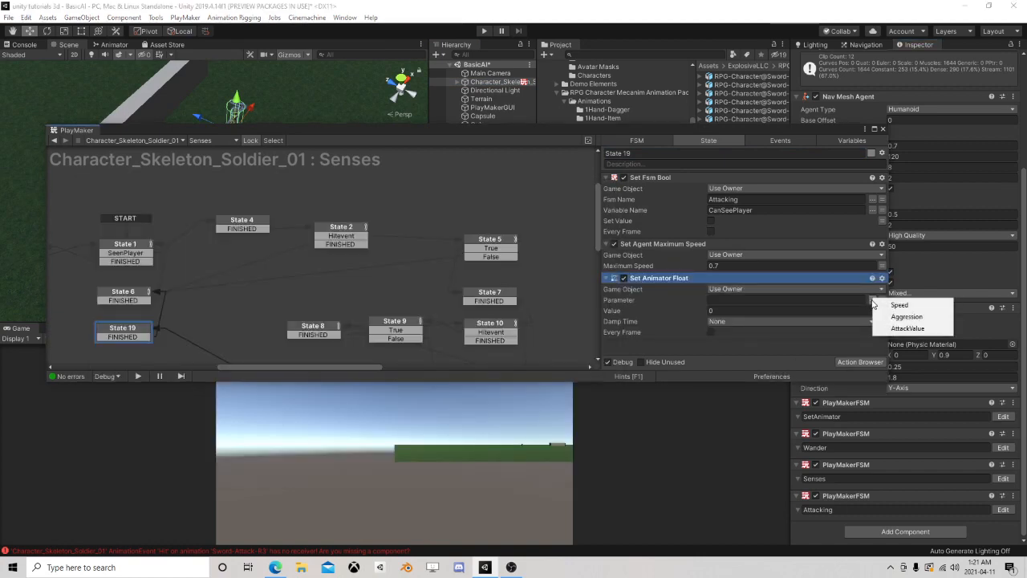
pyautogui.click(905, 316)
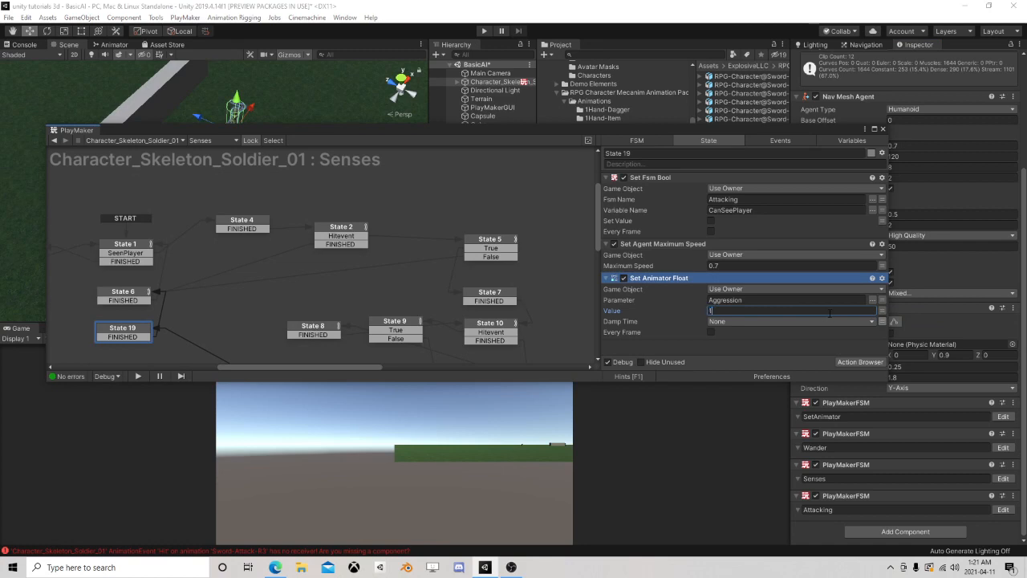
# Copy State 19's Set Animator Float action into State 7, set its Aggression value to 1, and close the state machine editor
pyautogui.rightClick(679, 281)
pyautogui.click(722, 340)
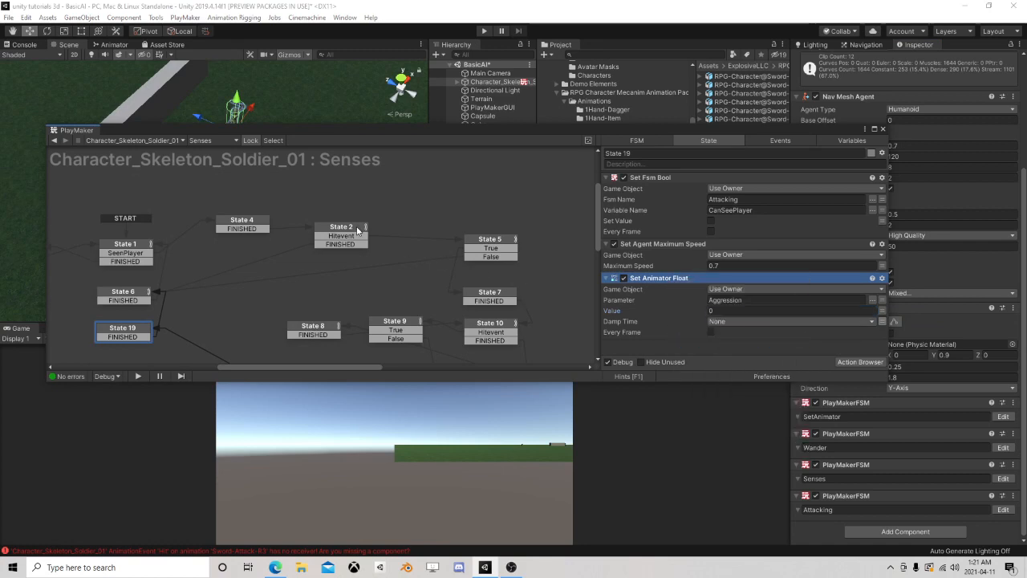
pyautogui.click(358, 231)
pyautogui.click(501, 247)
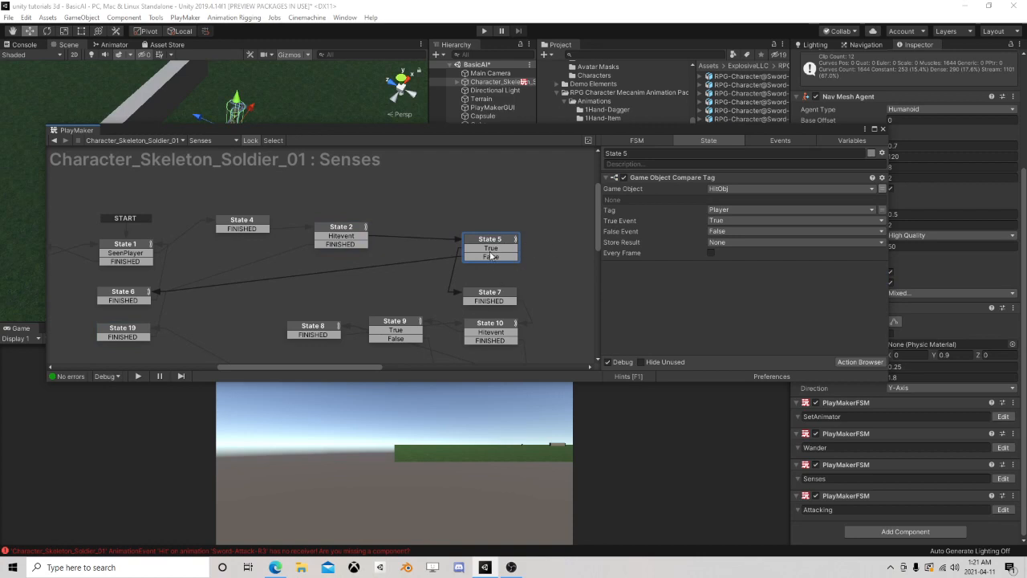
pyautogui.click(505, 293)
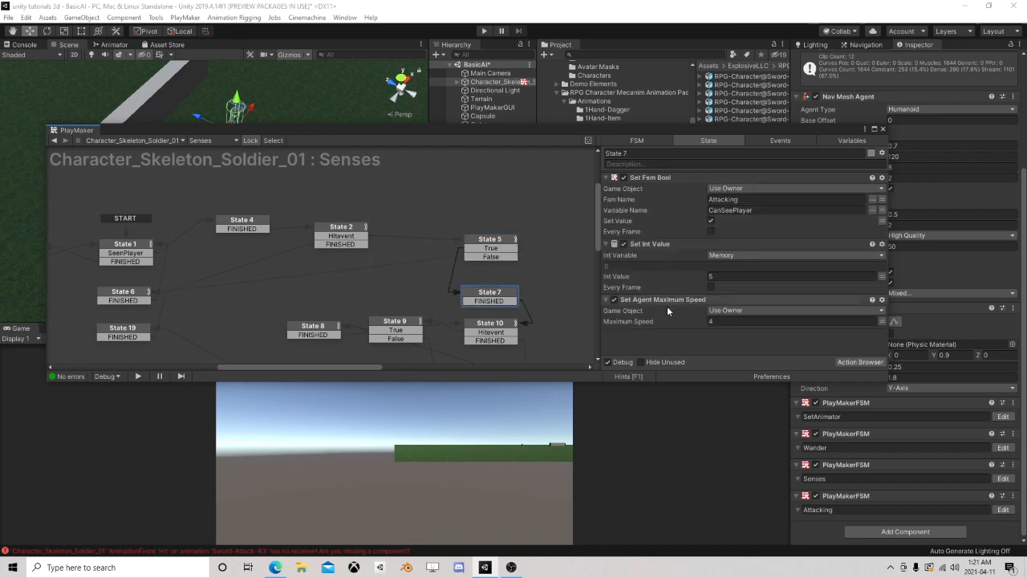
pyautogui.rightClick(649, 346)
pyautogui.click(686, 444)
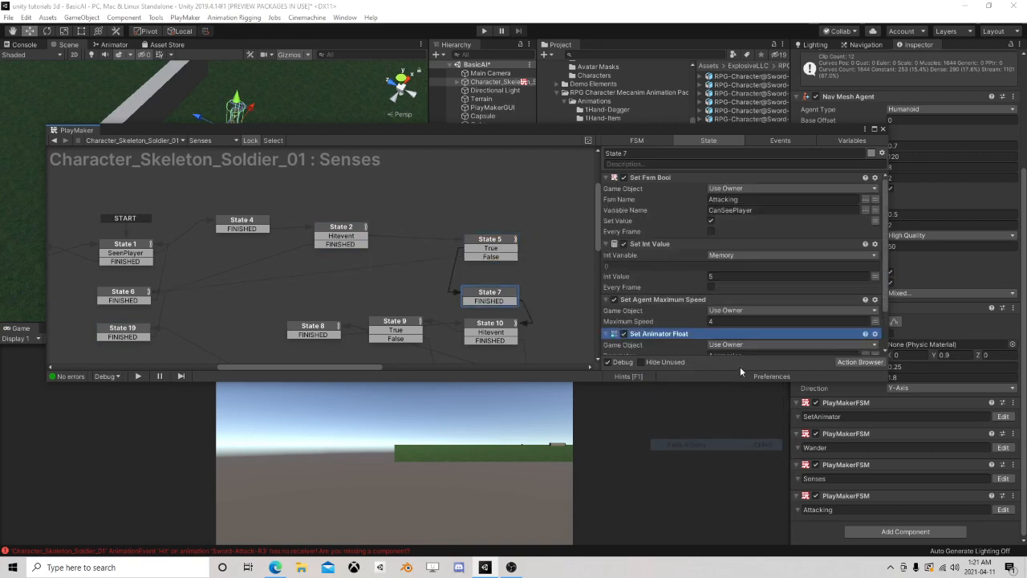
pyautogui.click(721, 317)
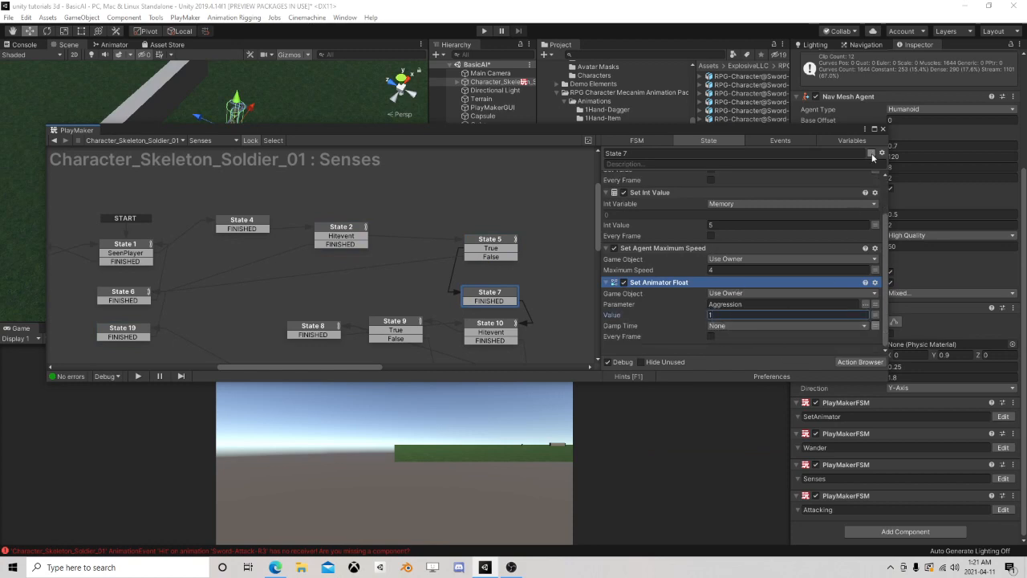
pyautogui.click(882, 129)
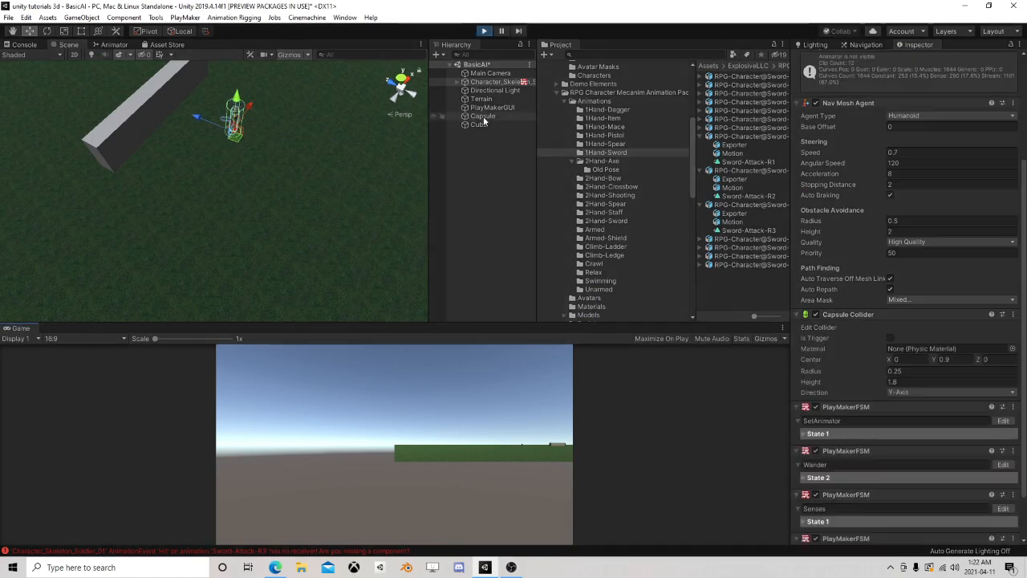
# With the scene playing, move the Capsule close to the skeleton soldier and frame both to watch the attack behaviour
pyautogui.click(483, 119)
pyautogui.scroll(-3, 215, 180)
pyautogui.moveTo(215, 180); pyautogui.dragTo(320, 200, button='middle')
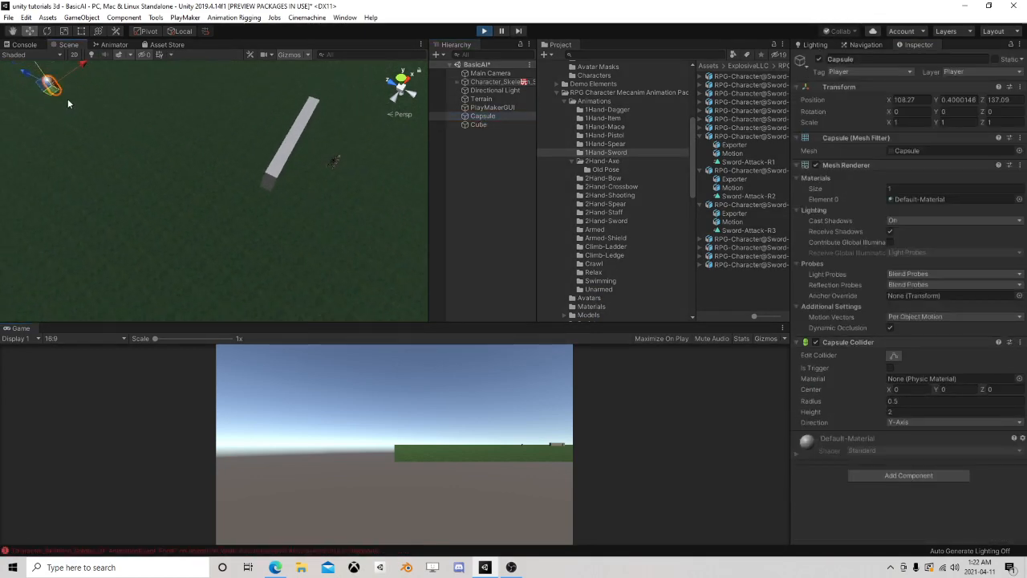
pyautogui.moveTo(64, 98); pyautogui.dragTo(391, 244)
pyautogui.scroll(3, 340, 238)
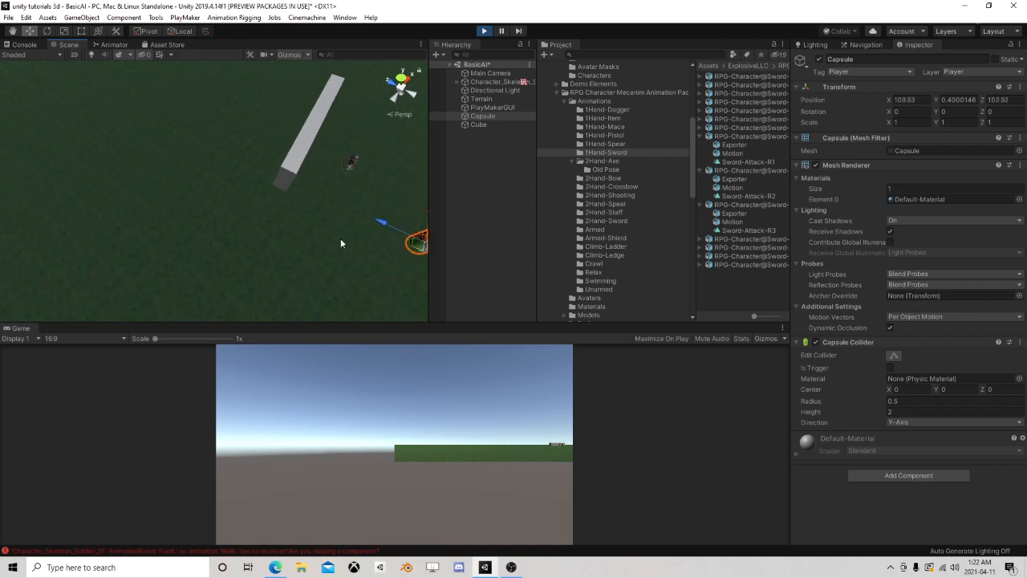
pyautogui.moveTo(137, 249); pyautogui.dragTo(247, 230, button='right')
pyautogui.scroll(4, 243, 228)
pyautogui.moveTo(244, 228); pyautogui.dragTo(311, 217, button='middle')
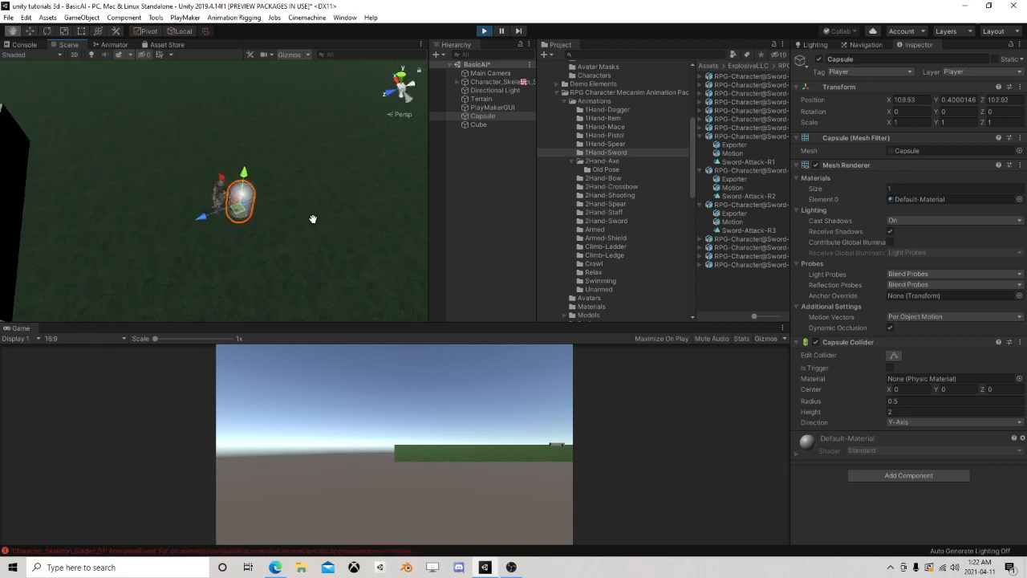
pyautogui.scroll(3, 300, 224)
# Shift the Capsule around and away from the skeleton soldier to test its reactions, and stop play mode
pyautogui.moveTo(258, 214); pyautogui.dragTo(267, 218)
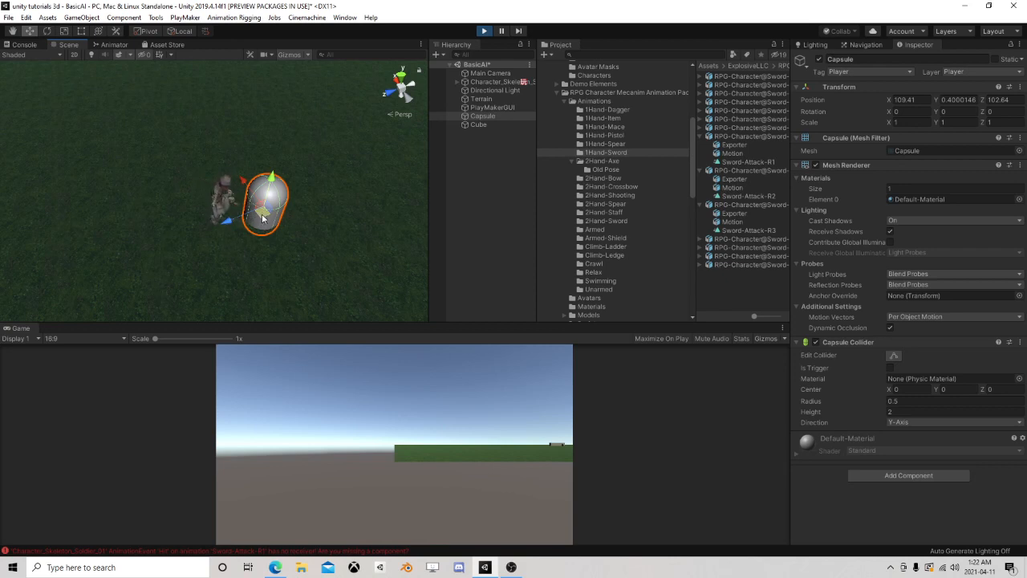
pyautogui.moveTo(258, 219); pyautogui.dragTo(271, 217)
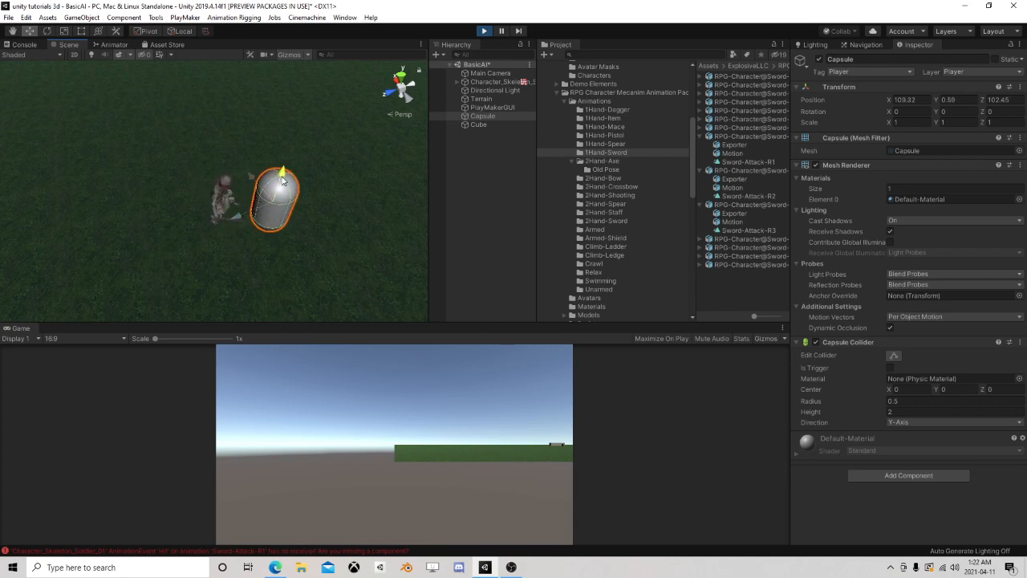
pyautogui.moveTo(269, 210); pyautogui.dragTo(172, 160)
pyautogui.click(484, 30)
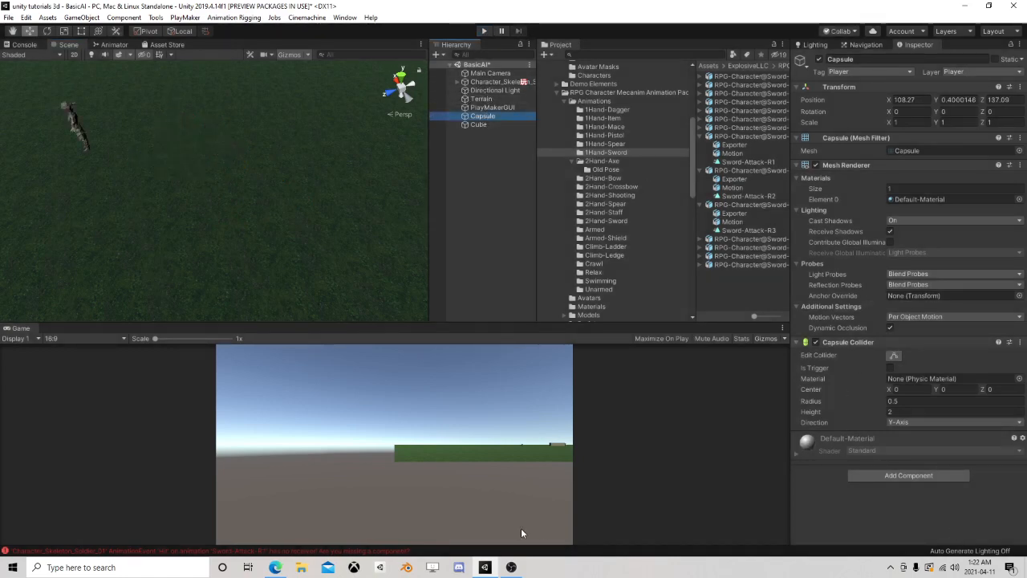
pyautogui.click(511, 568)
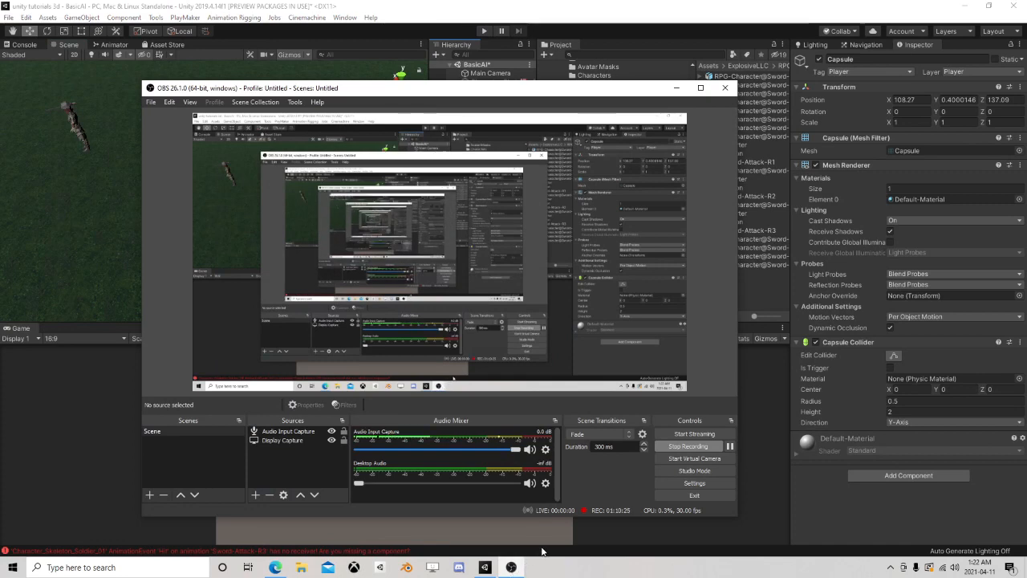
pyautogui.click(675, 87)
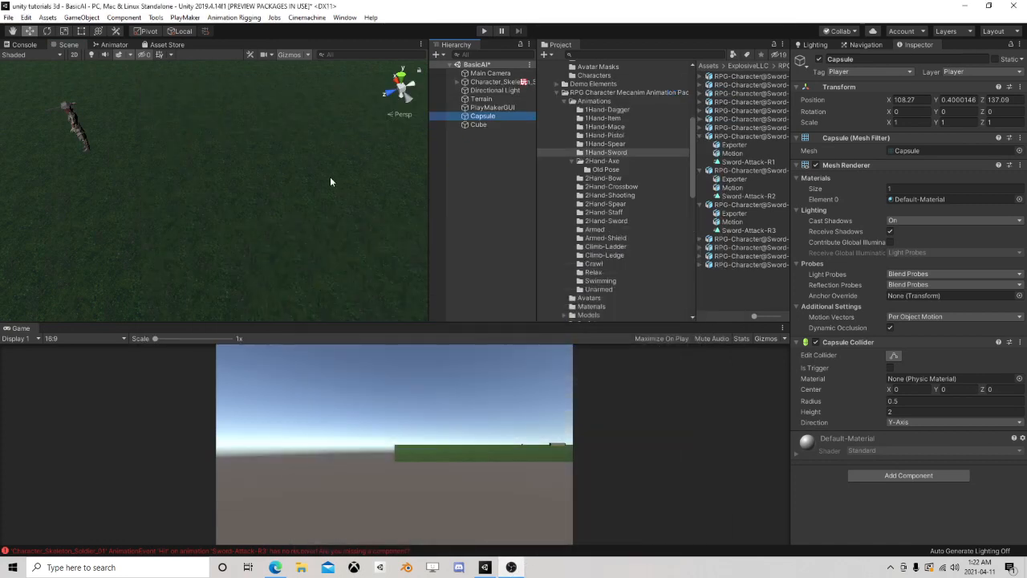
# Look over the wall, Capsule and skeleton soldier in the scene, and inspect the soldier's Nav Mesh Agent and PlayMaker components
pyautogui.scroll(-6, 136, 183)
pyautogui.moveTo(307, 207); pyautogui.dragTo(165, 185, button='right')
pyautogui.scroll(6, 289, 222)
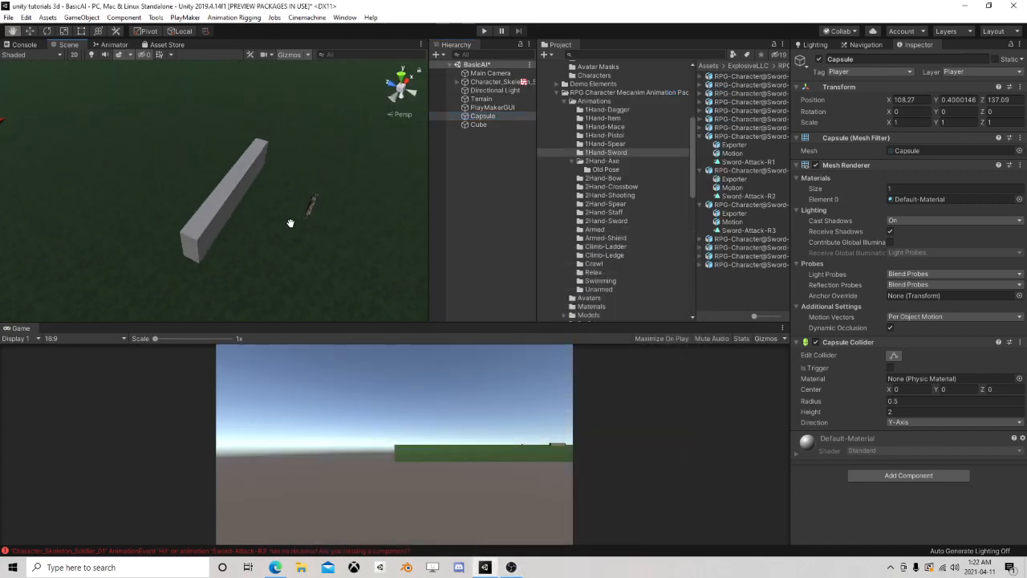
pyautogui.moveTo(348, 241); pyautogui.dragTo(289, 244, button='right')
pyautogui.moveTo(286, 239); pyautogui.dragTo(243, 175, button='middle')
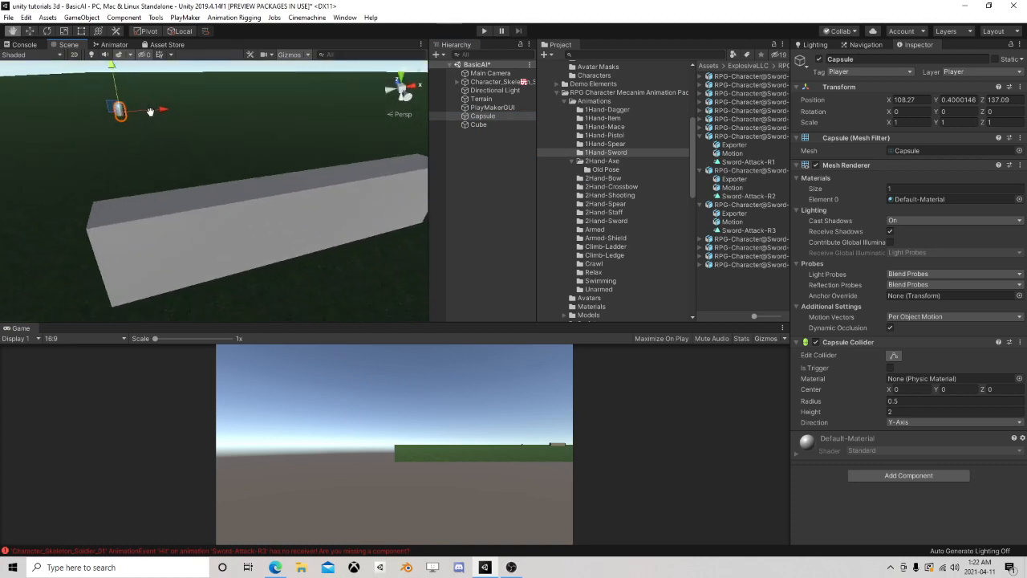
pyautogui.scroll(-3, 244, 176)
pyautogui.scroll(-2, 398, 215)
pyautogui.moveTo(281, 179); pyautogui.dragTo(497, 249, button='right')
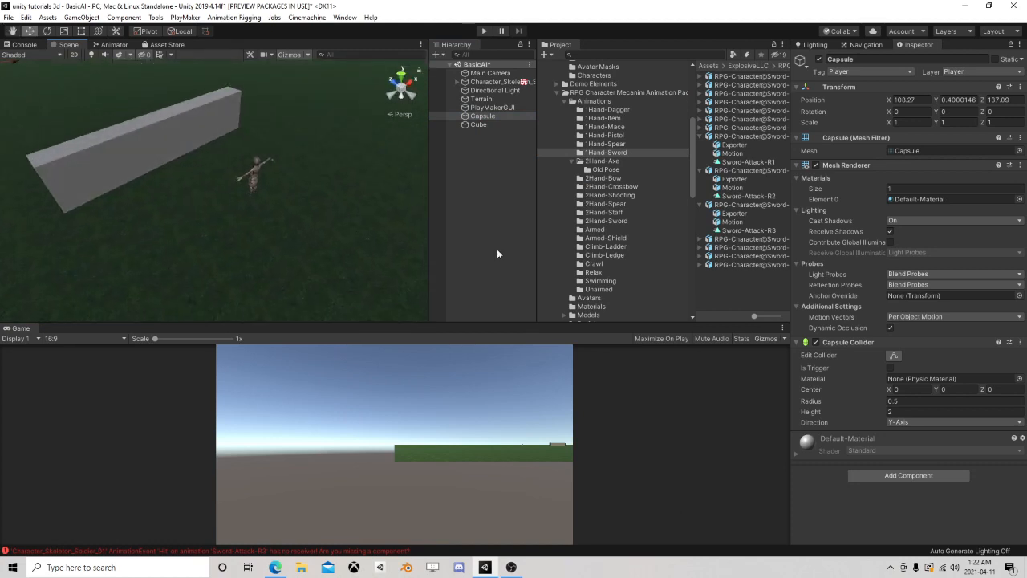
pyautogui.click(503, 83)
pyautogui.scroll(-4, 915, 406)
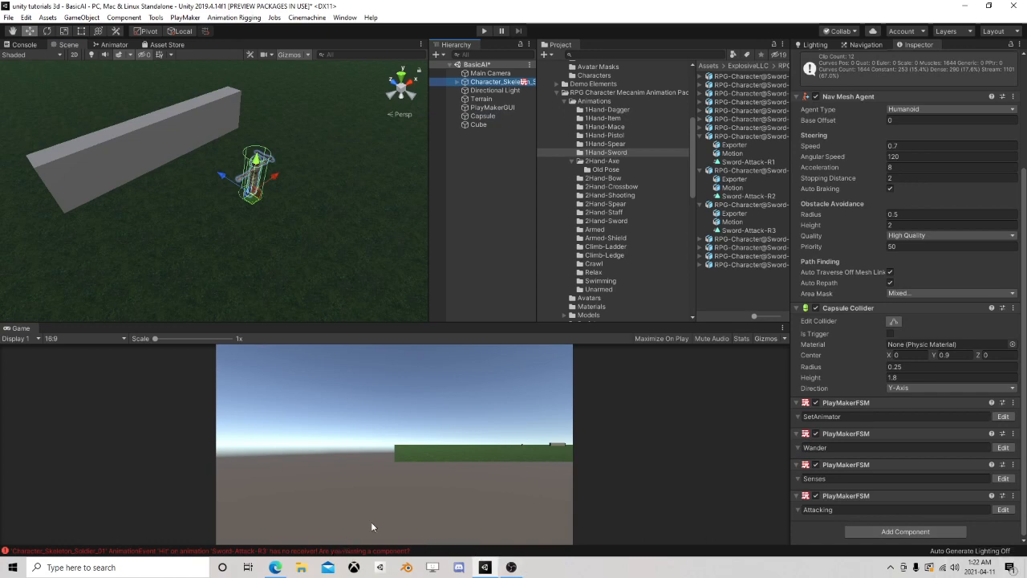
pyautogui.click(514, 567)
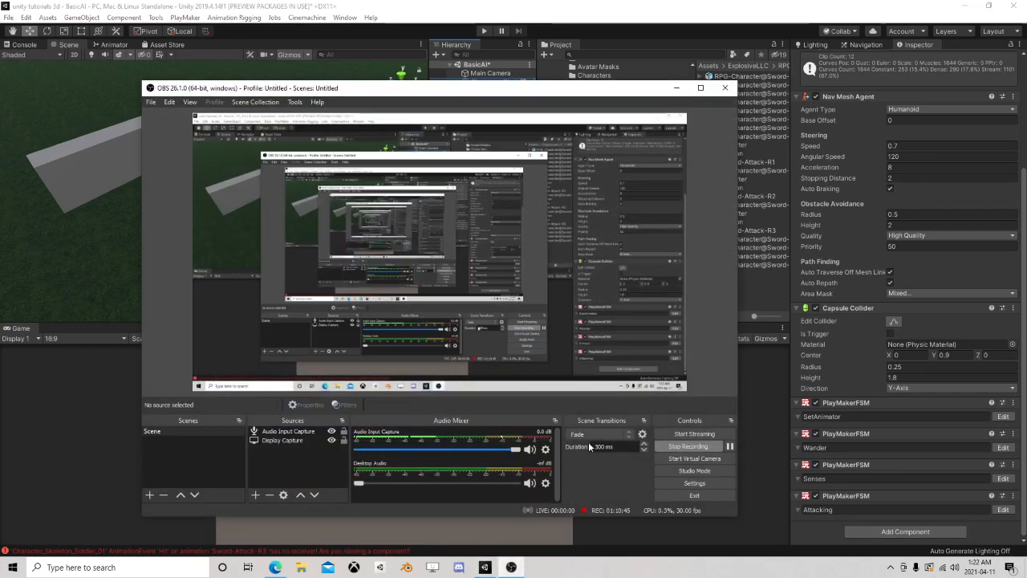